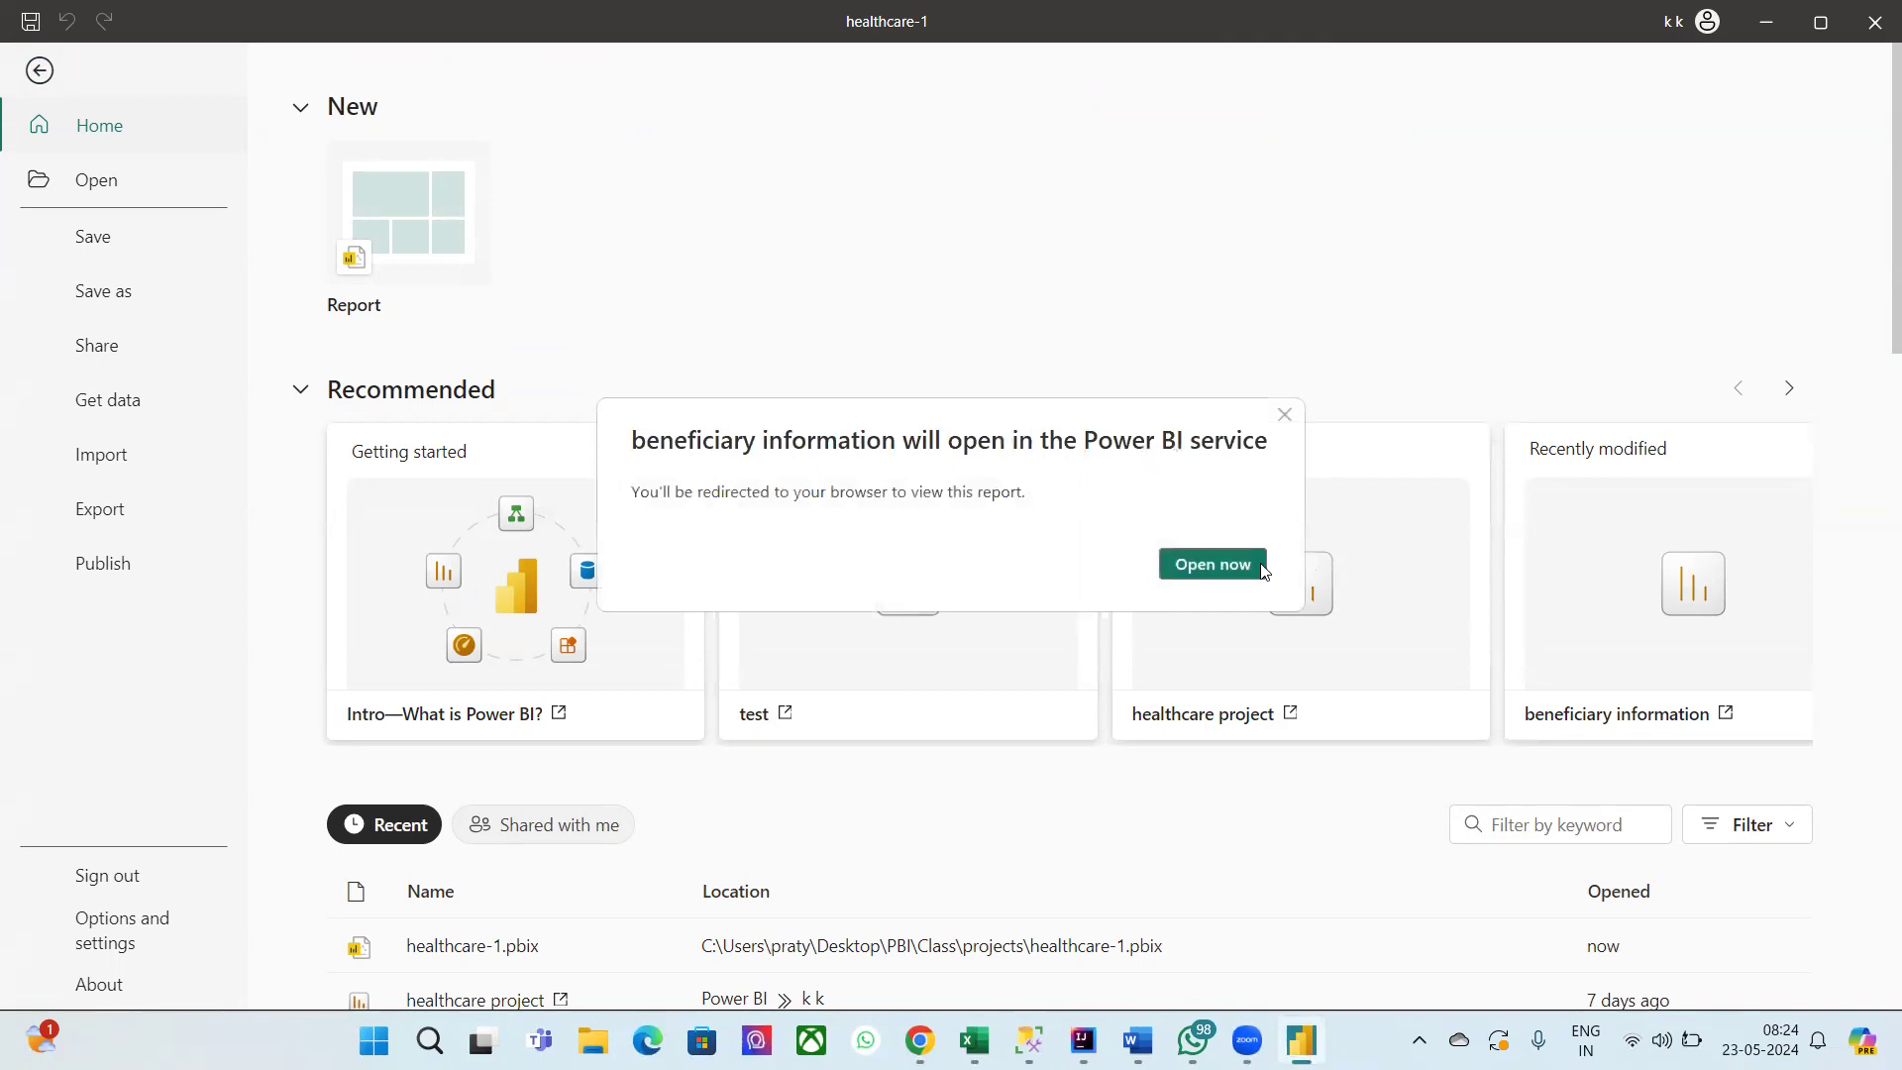
left_click(1213, 565)
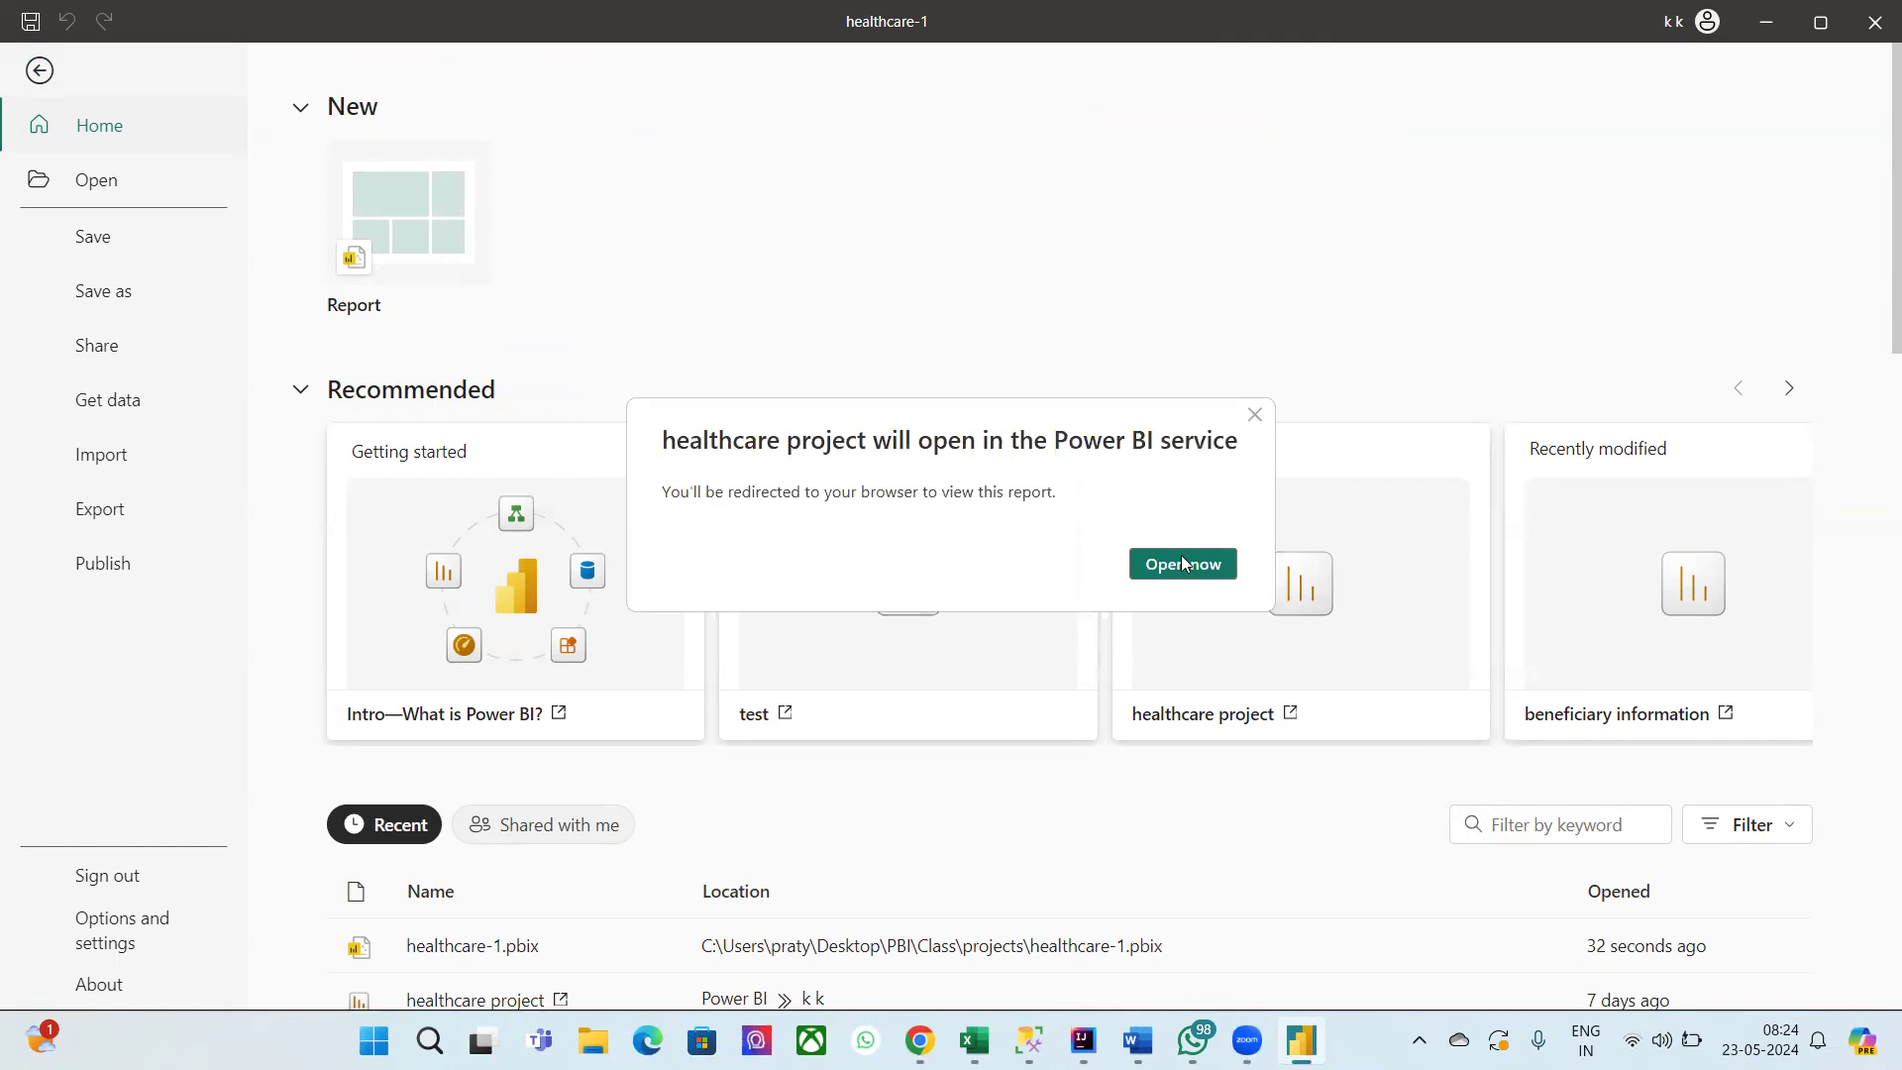
left_click(1181, 562)
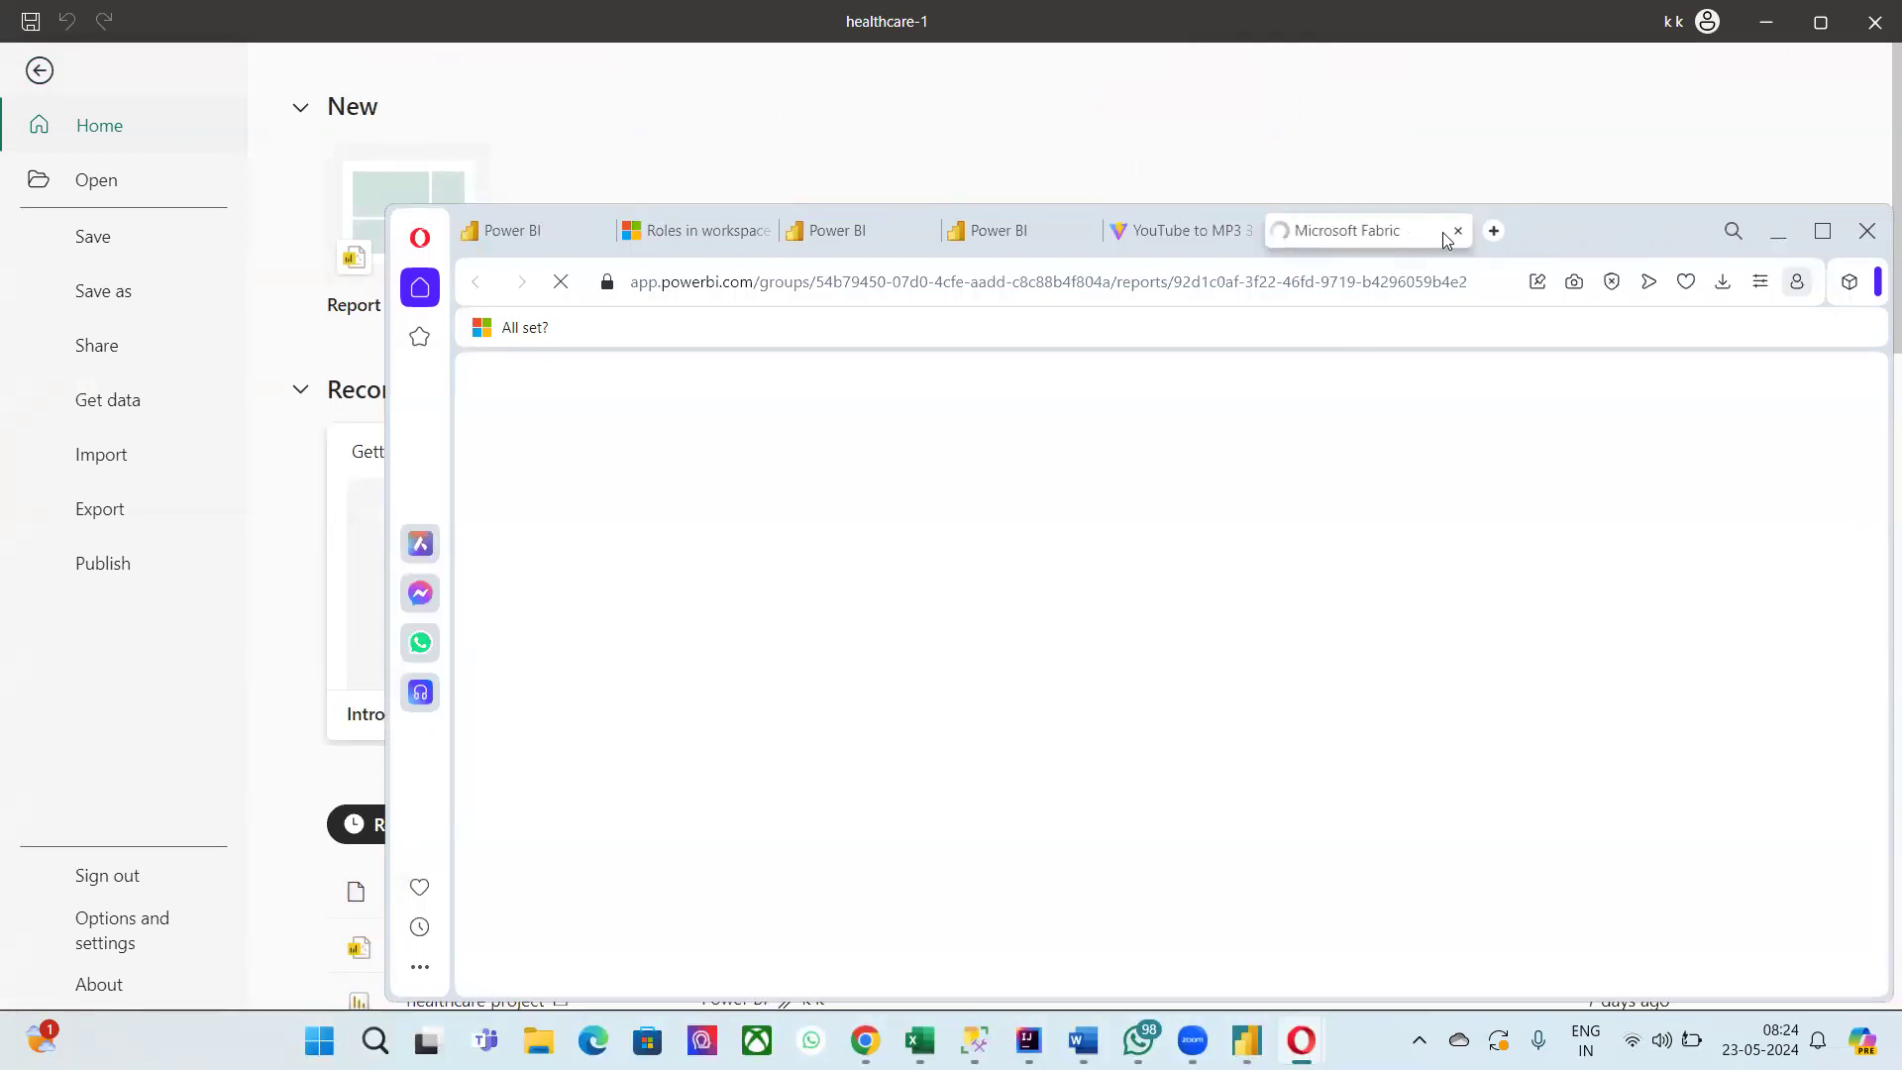
left_click(1456, 230)
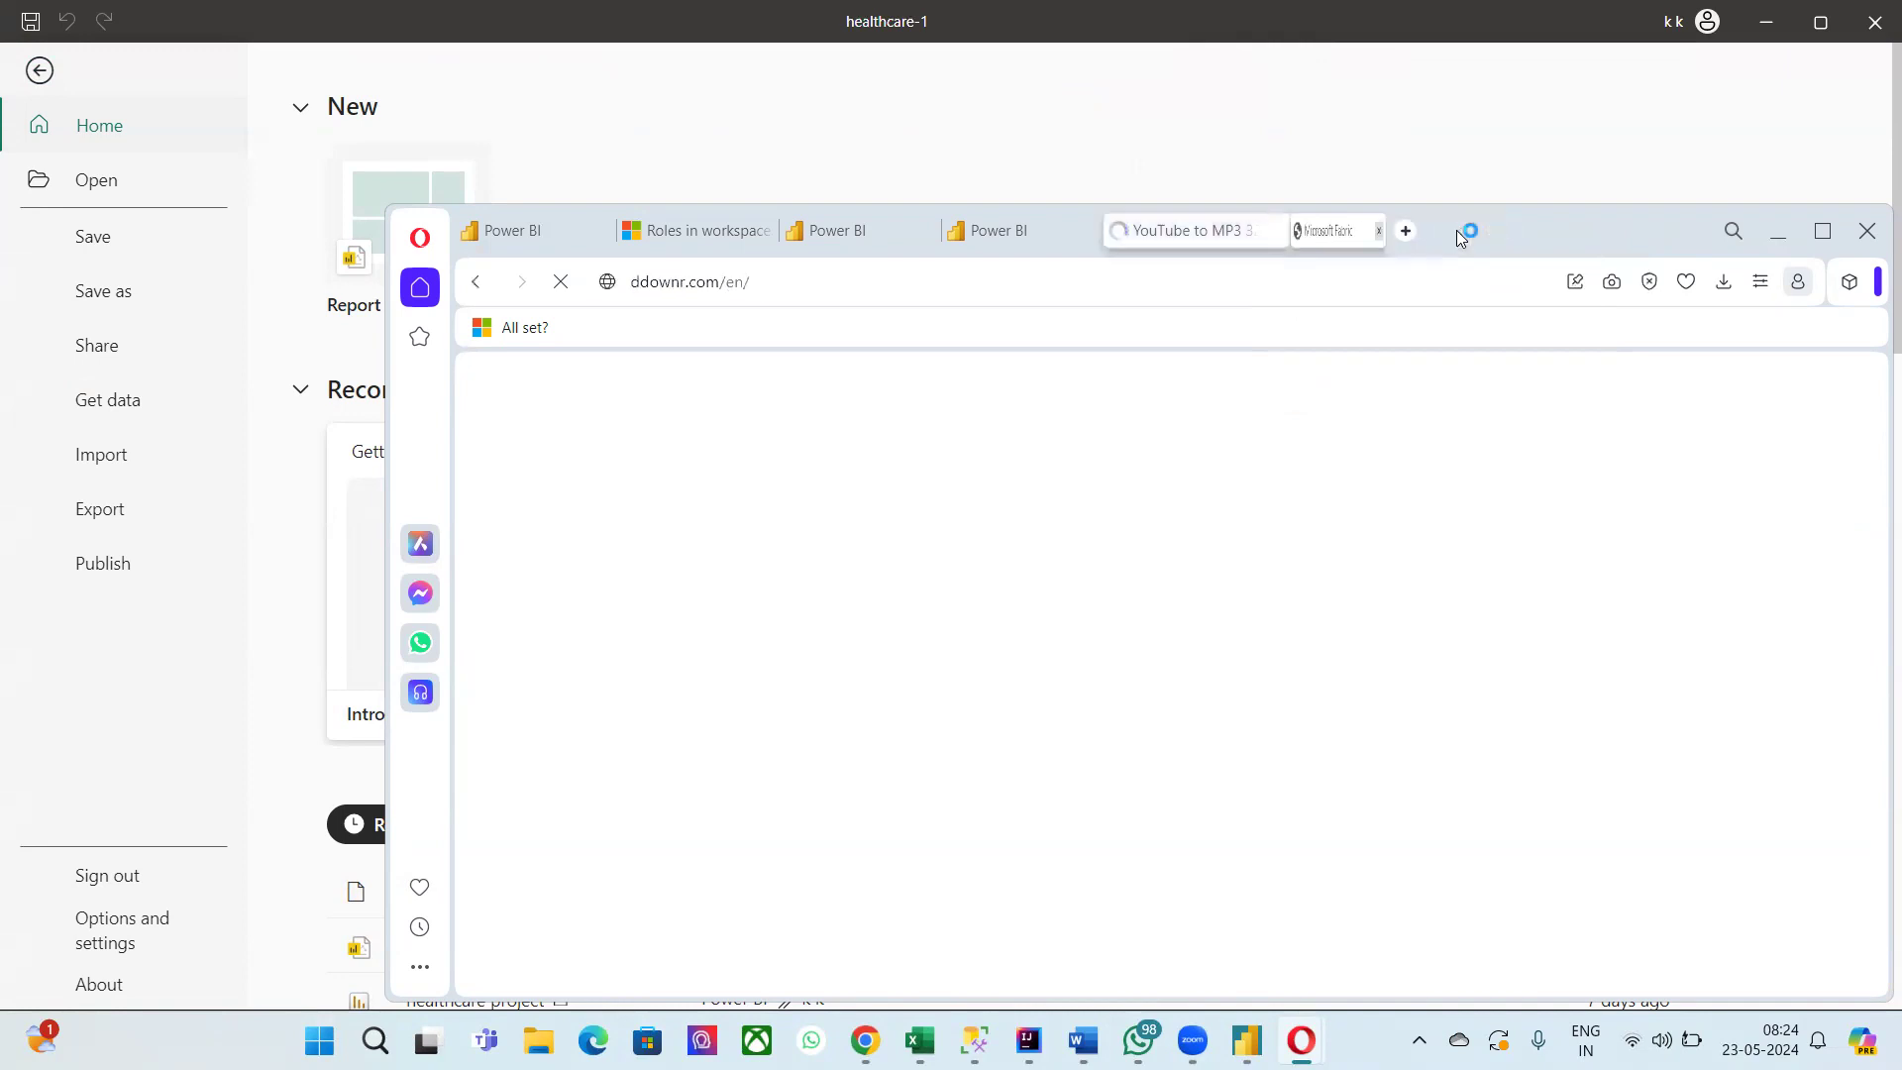
left_click(1867, 229)
left_click(1225, 675)
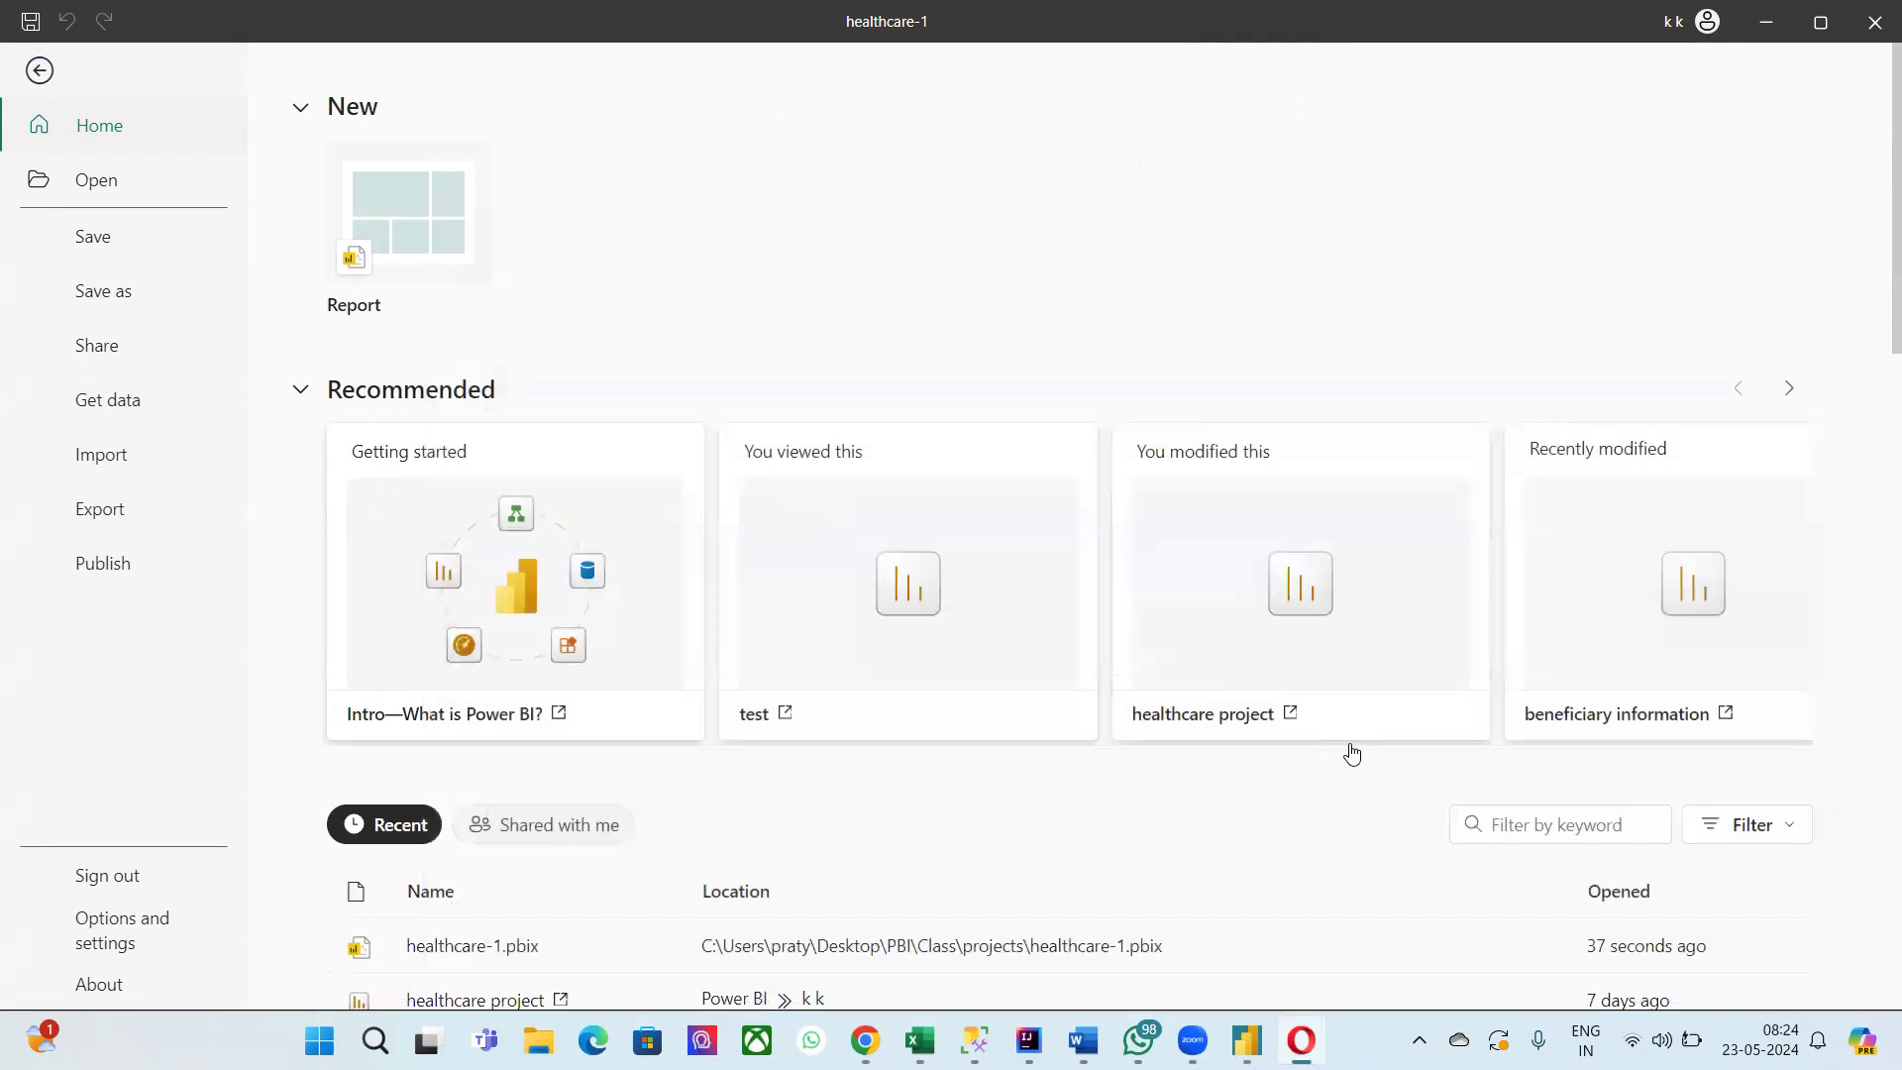
Step: Open beneficiary information.pbix from the recent files list
scroll(1350, 756, "down", 2)
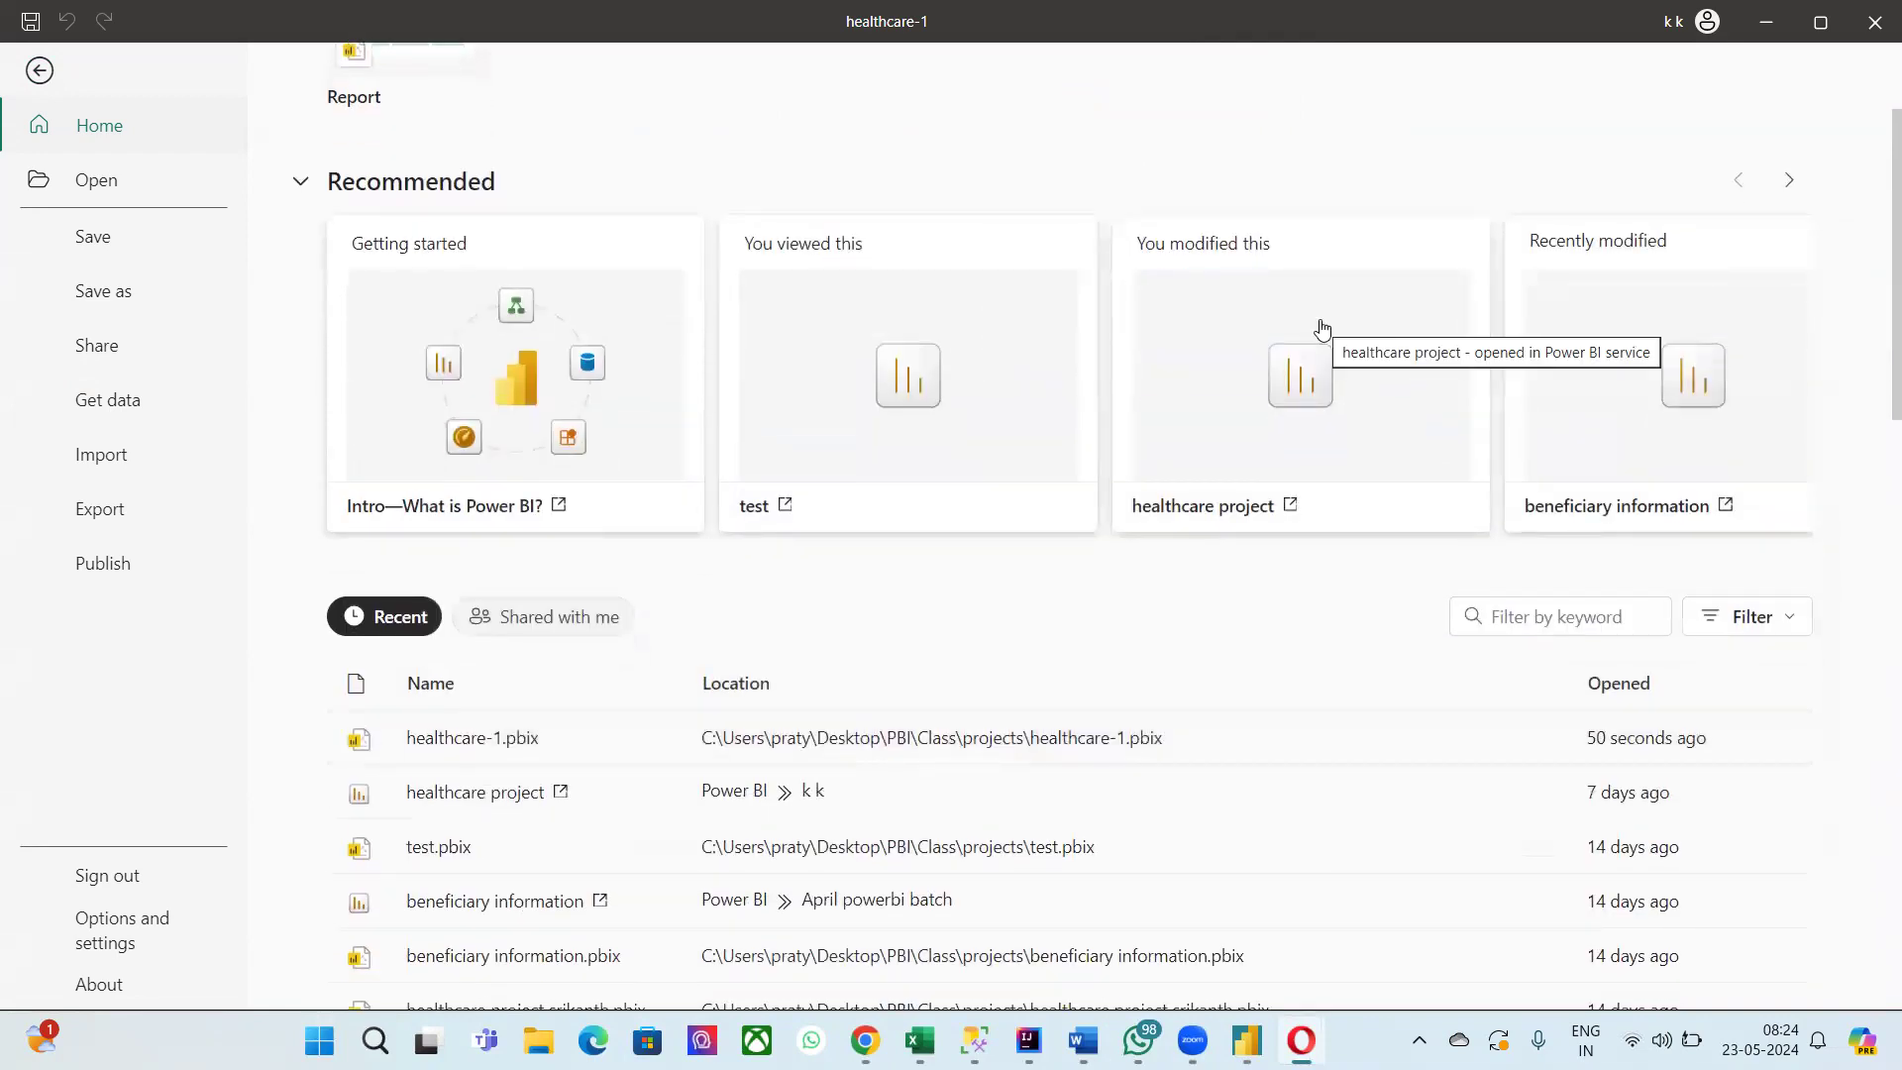
scroll(775, 734, "down", 2)
scroll(776, 734, "down", 1)
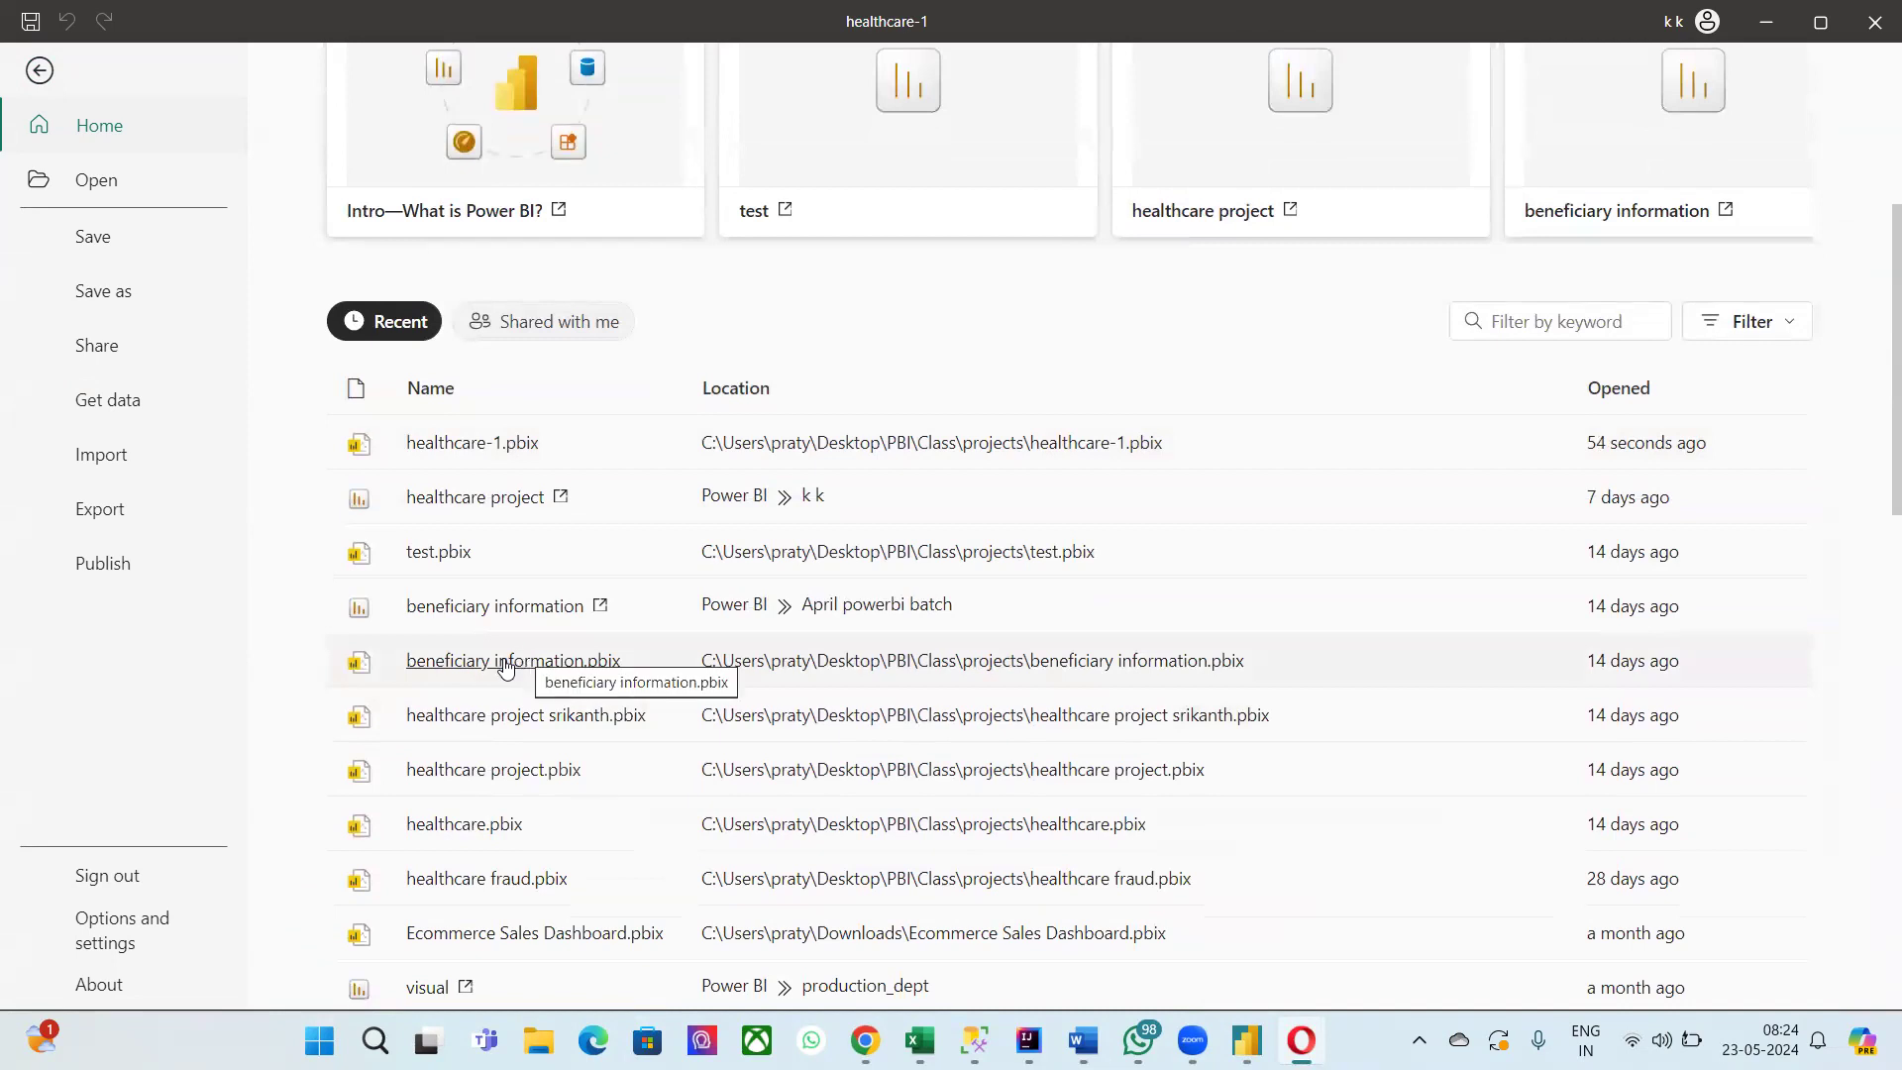
key("Escape")
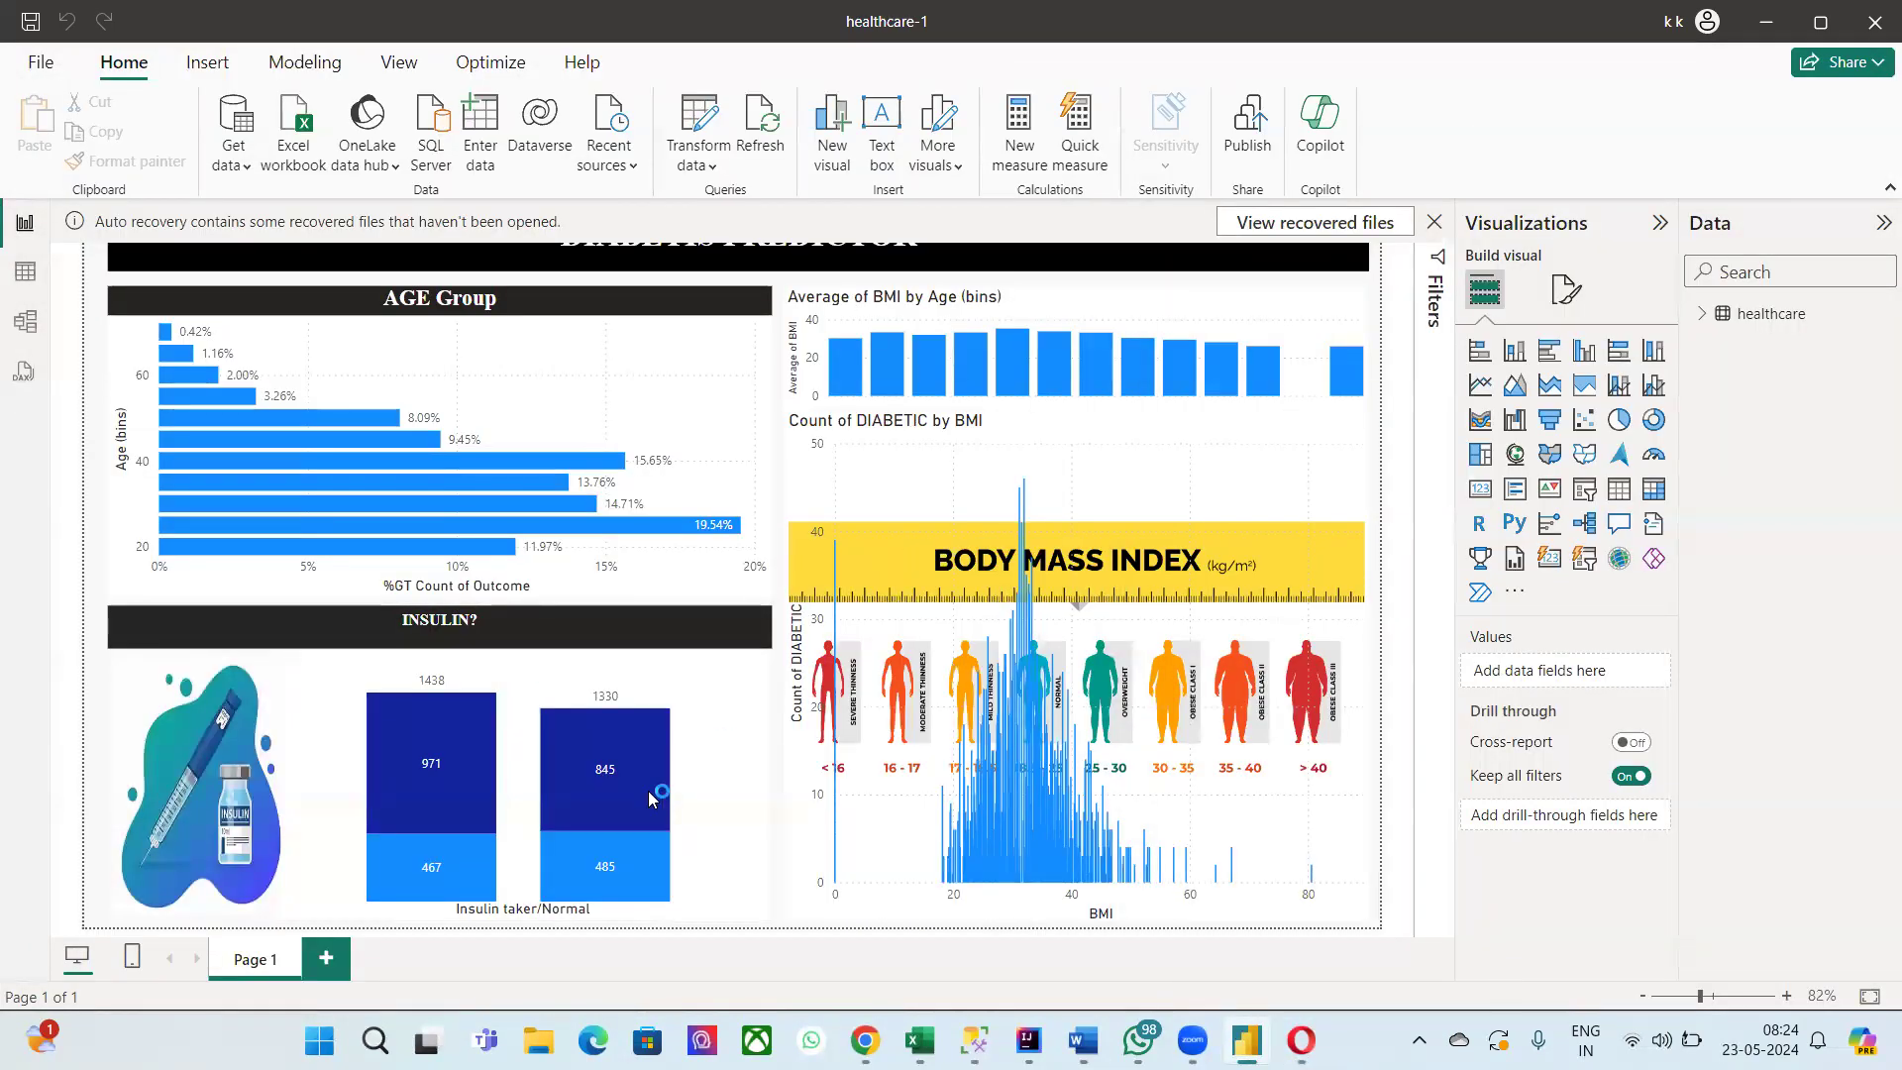
mouse_move(1040, 674)
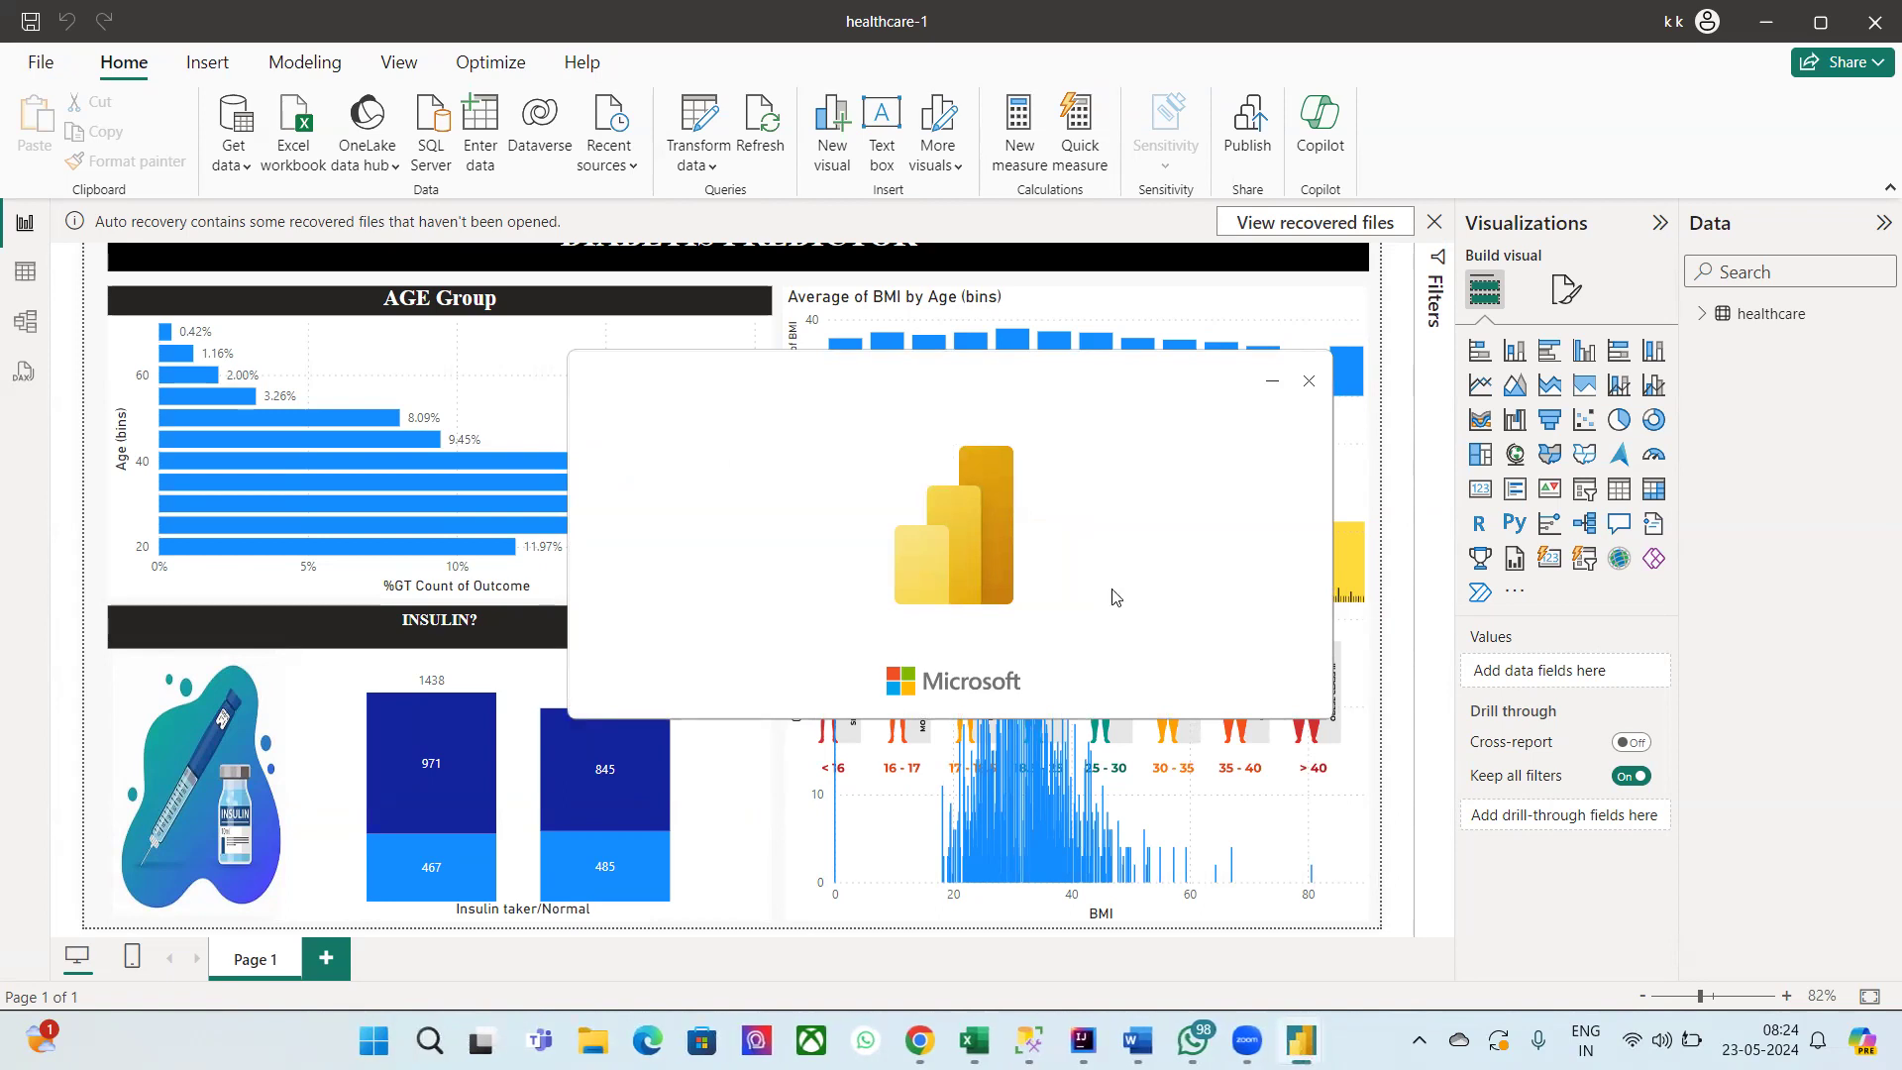
Step: Close the healthcare-1 report and choose to view the auto-recovered files later
left_click(1872, 14)
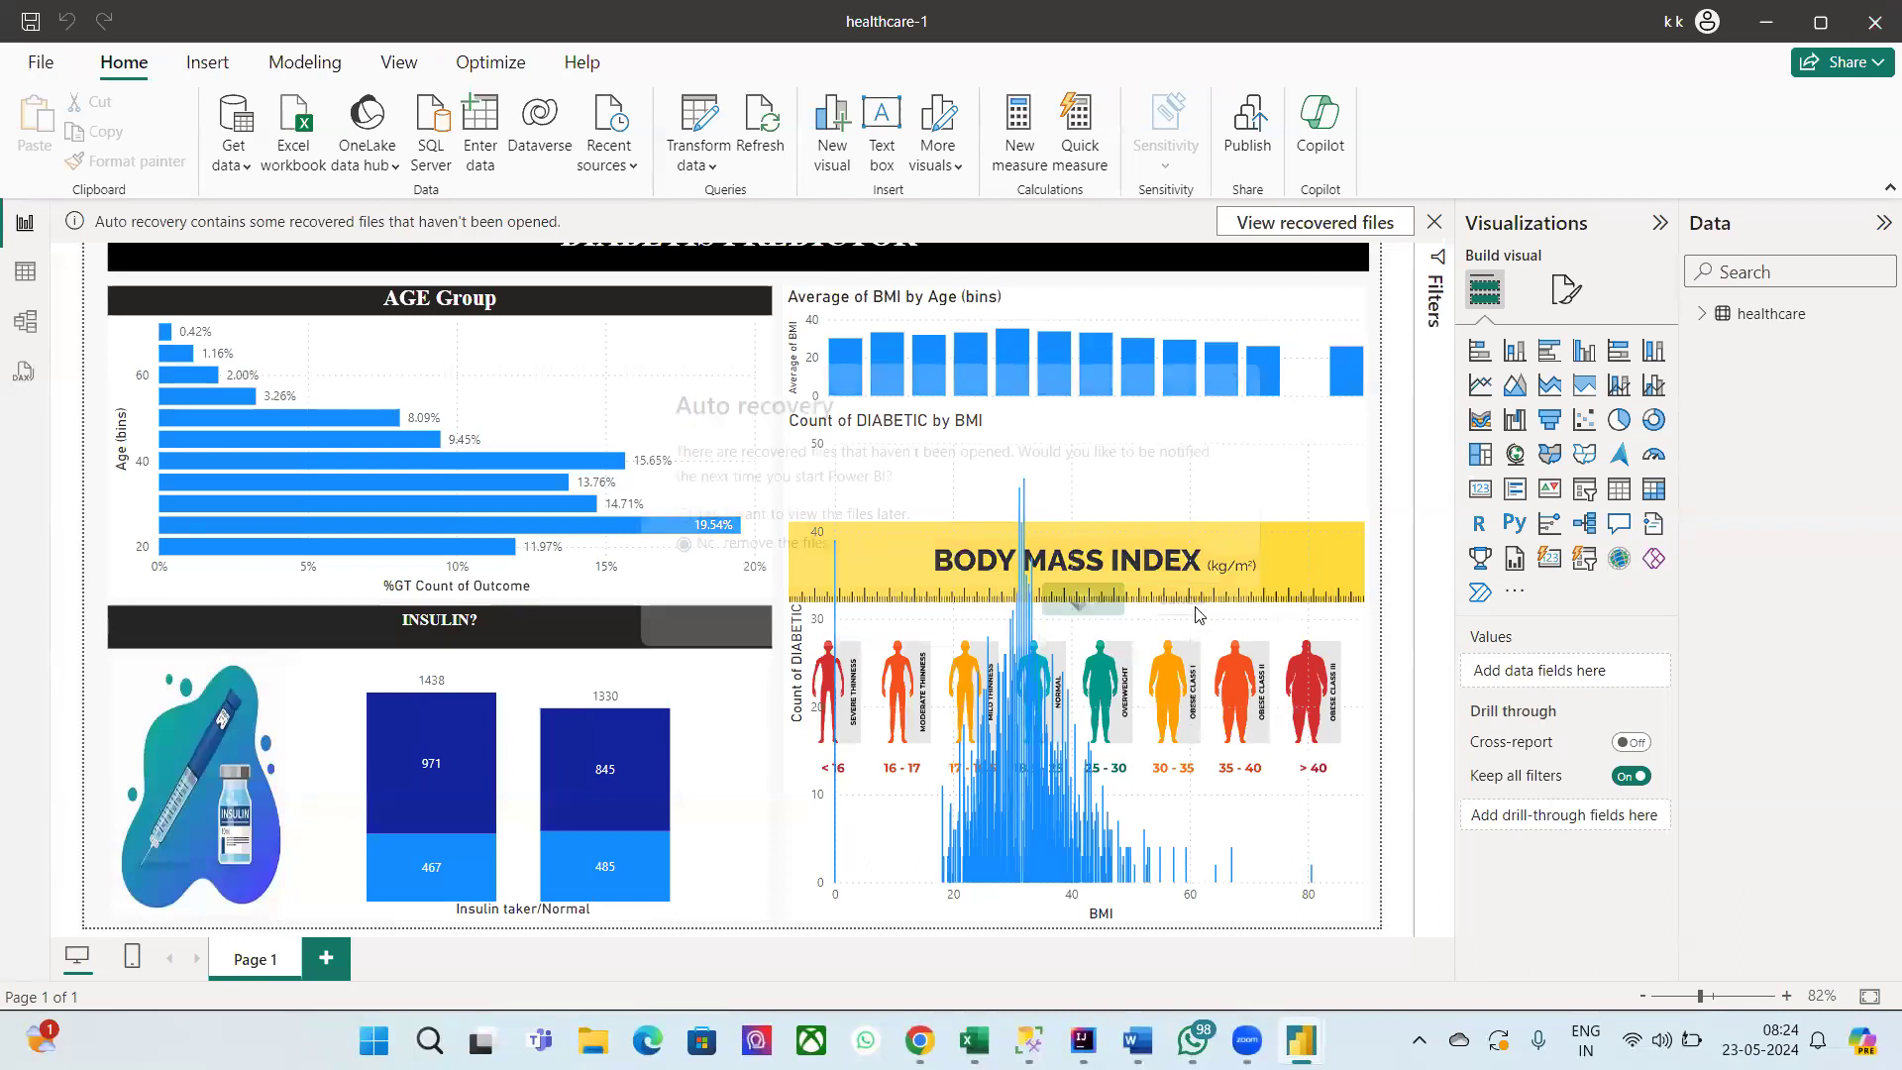
left_click(817, 517)
left_click(1082, 598)
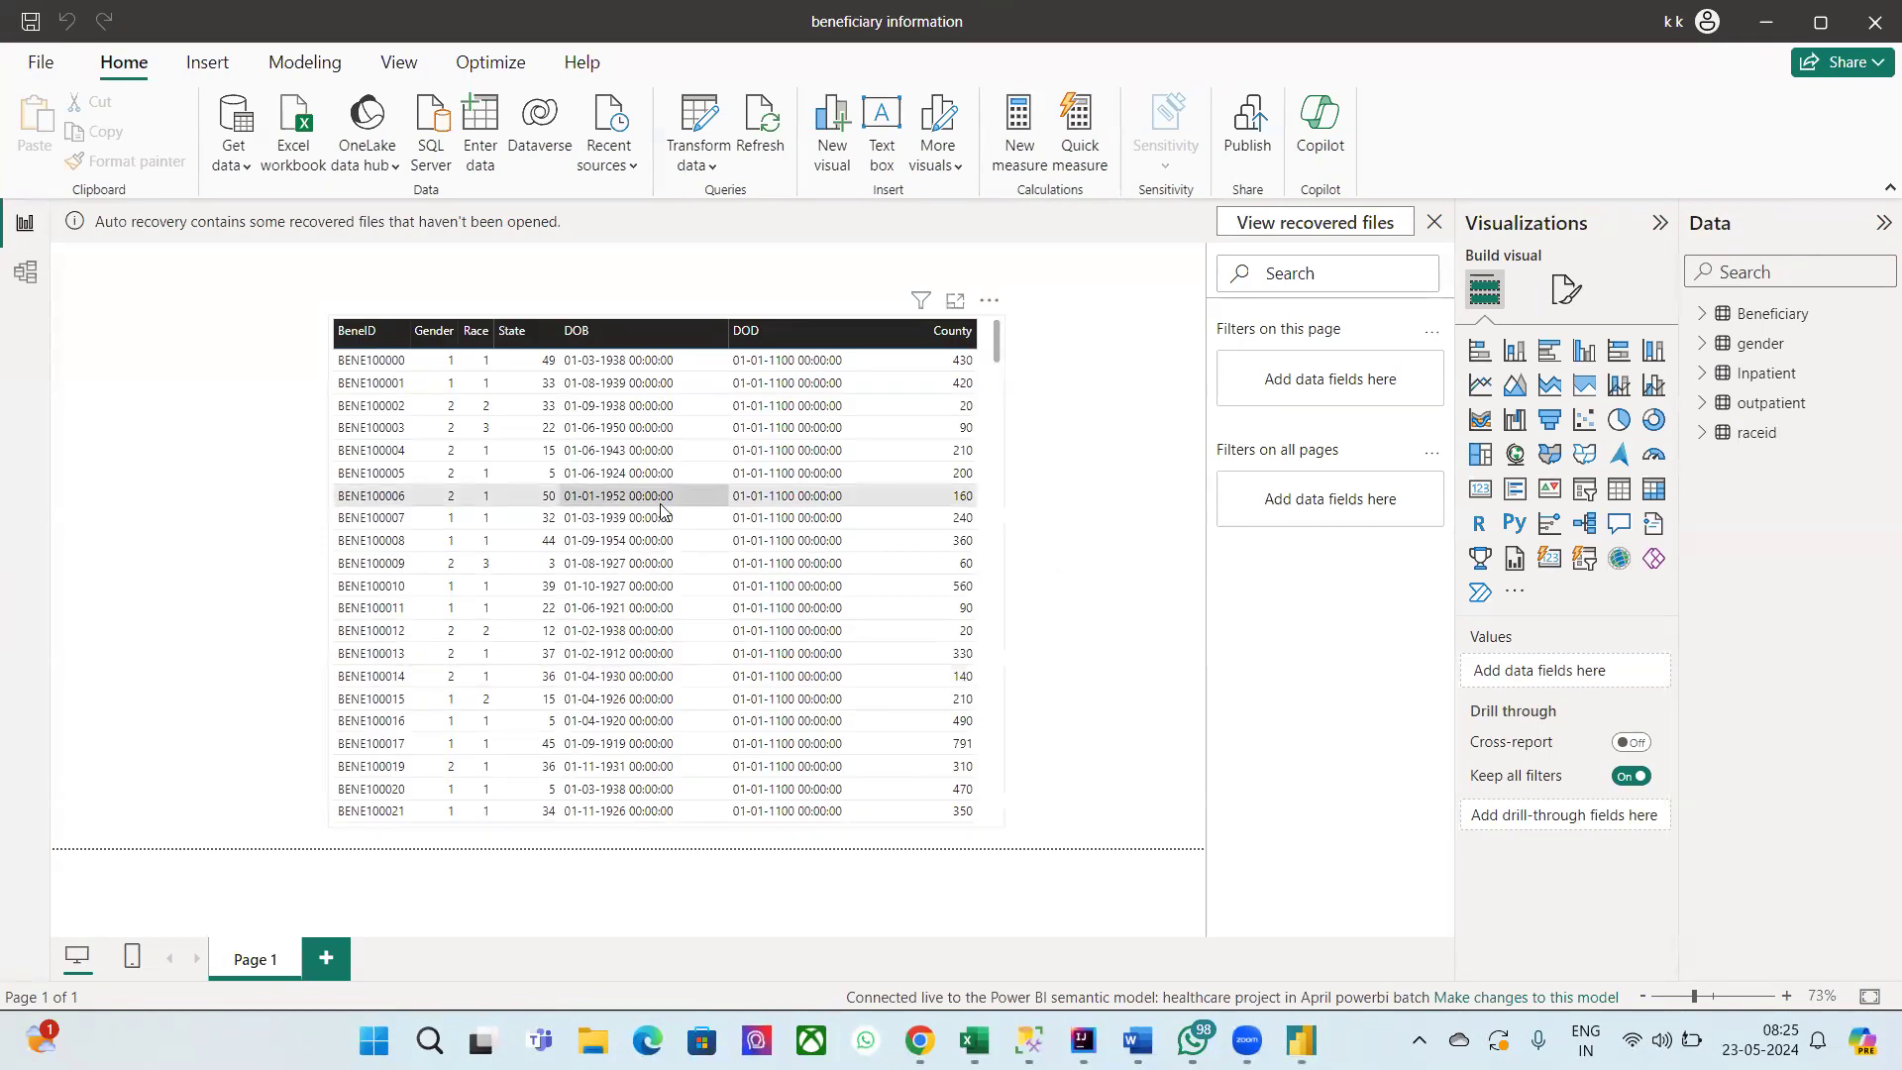
Step: Dismiss the auto recovery notice in the beneficiary information report, keeping the recovered files for later viewing
left_click(1435, 222)
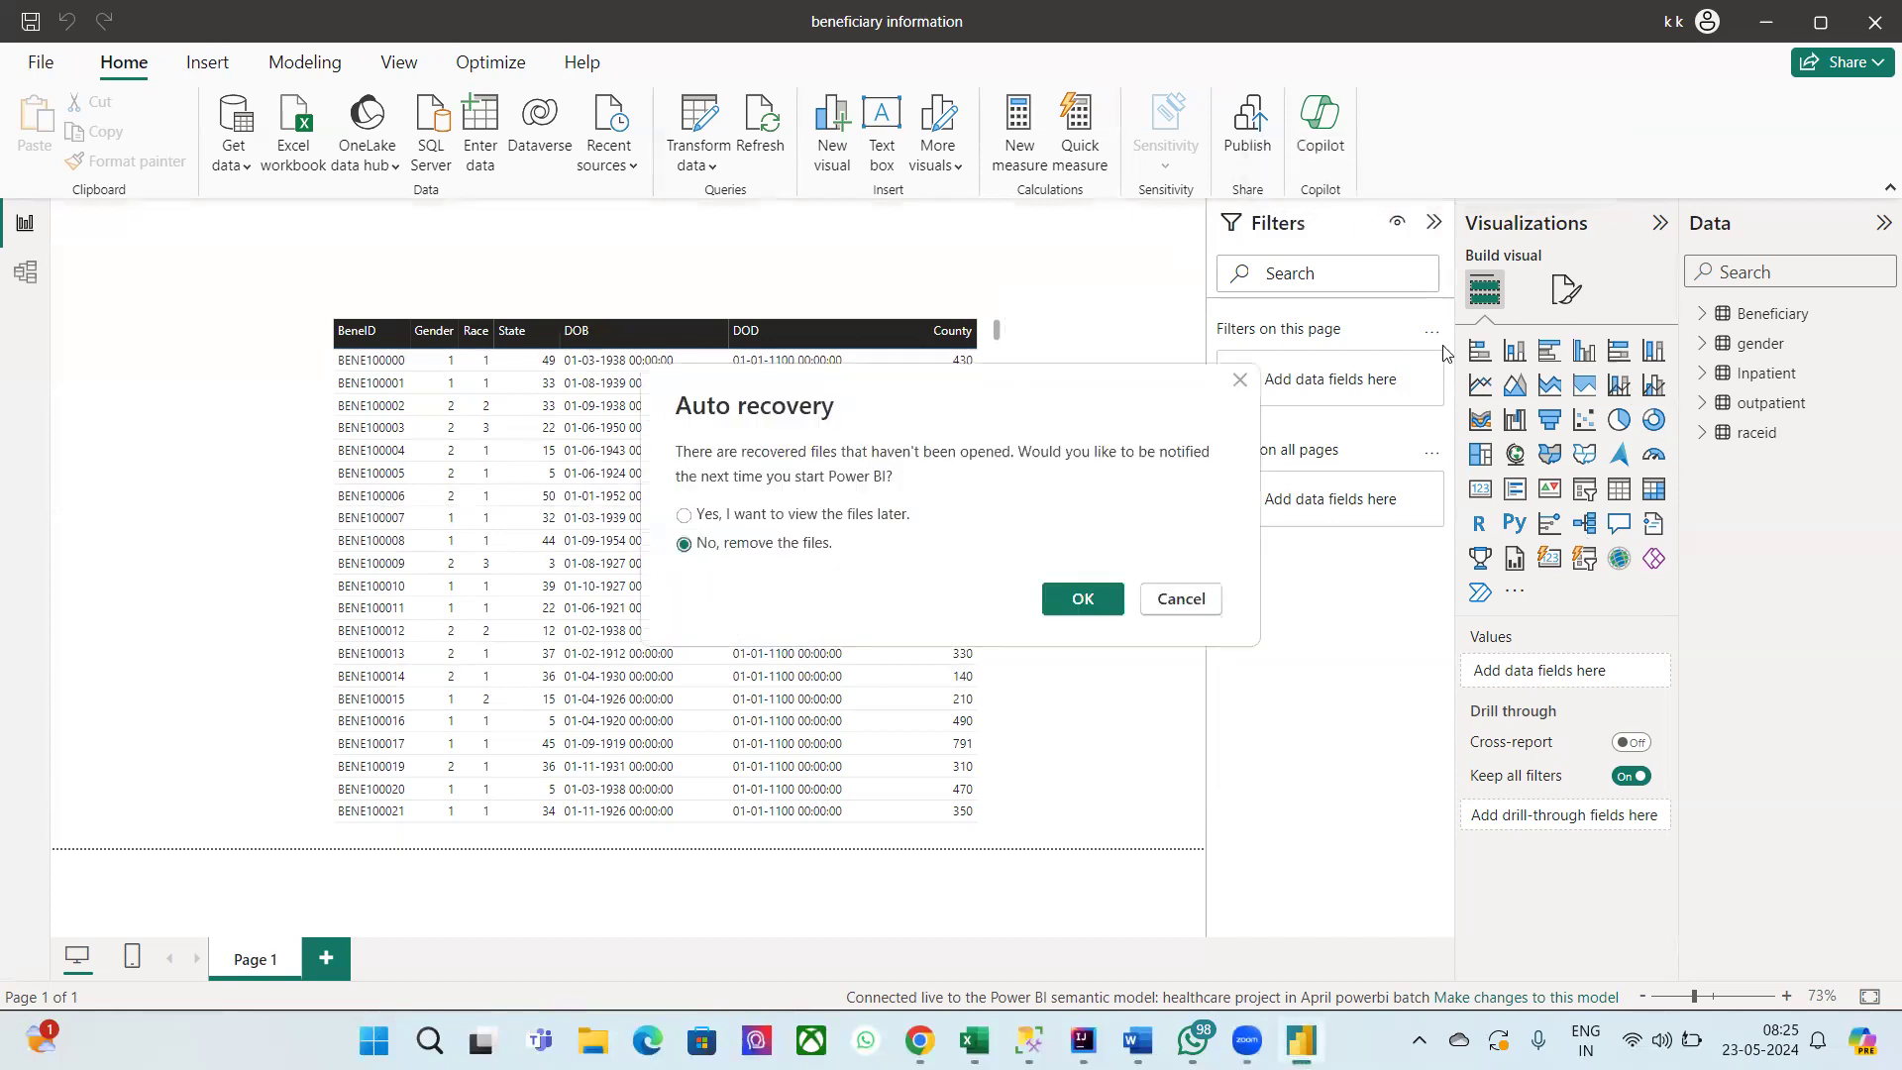
left_click(864, 515)
left_click(1086, 601)
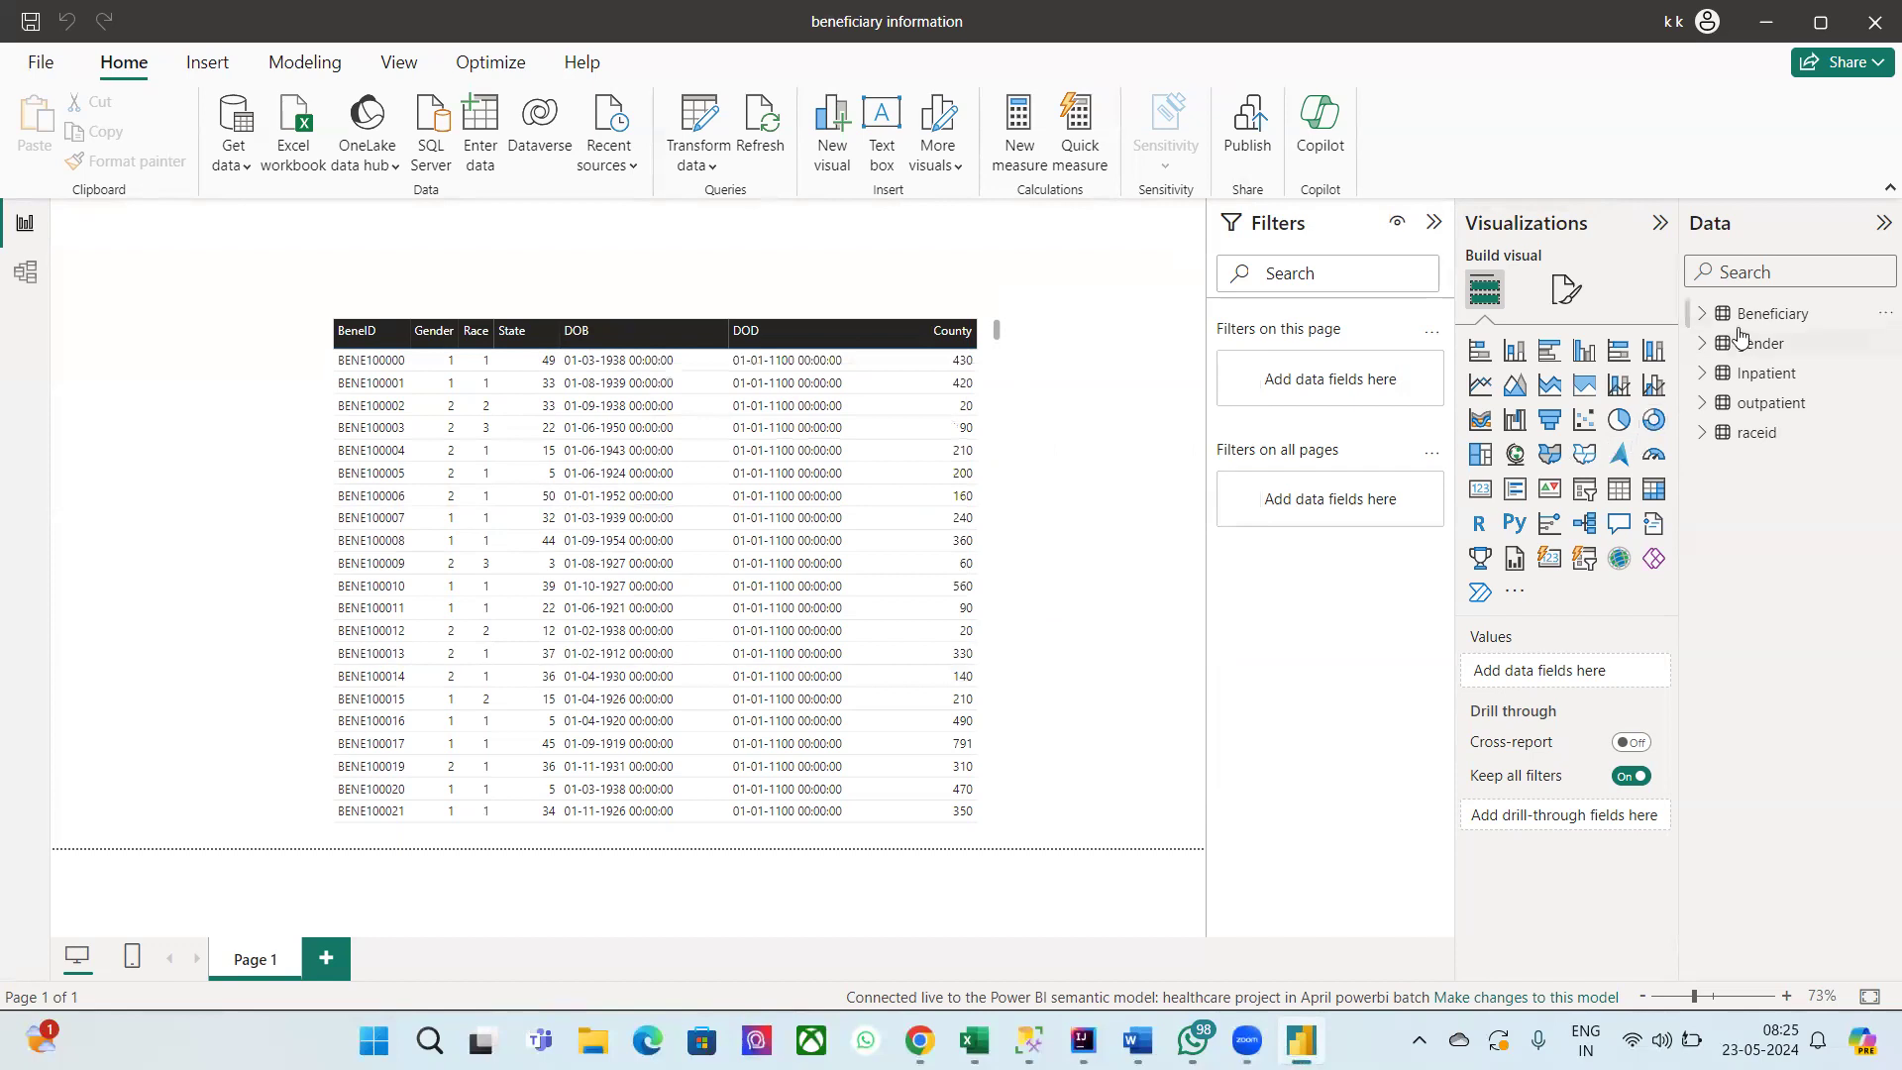
left_click(1690, 314)
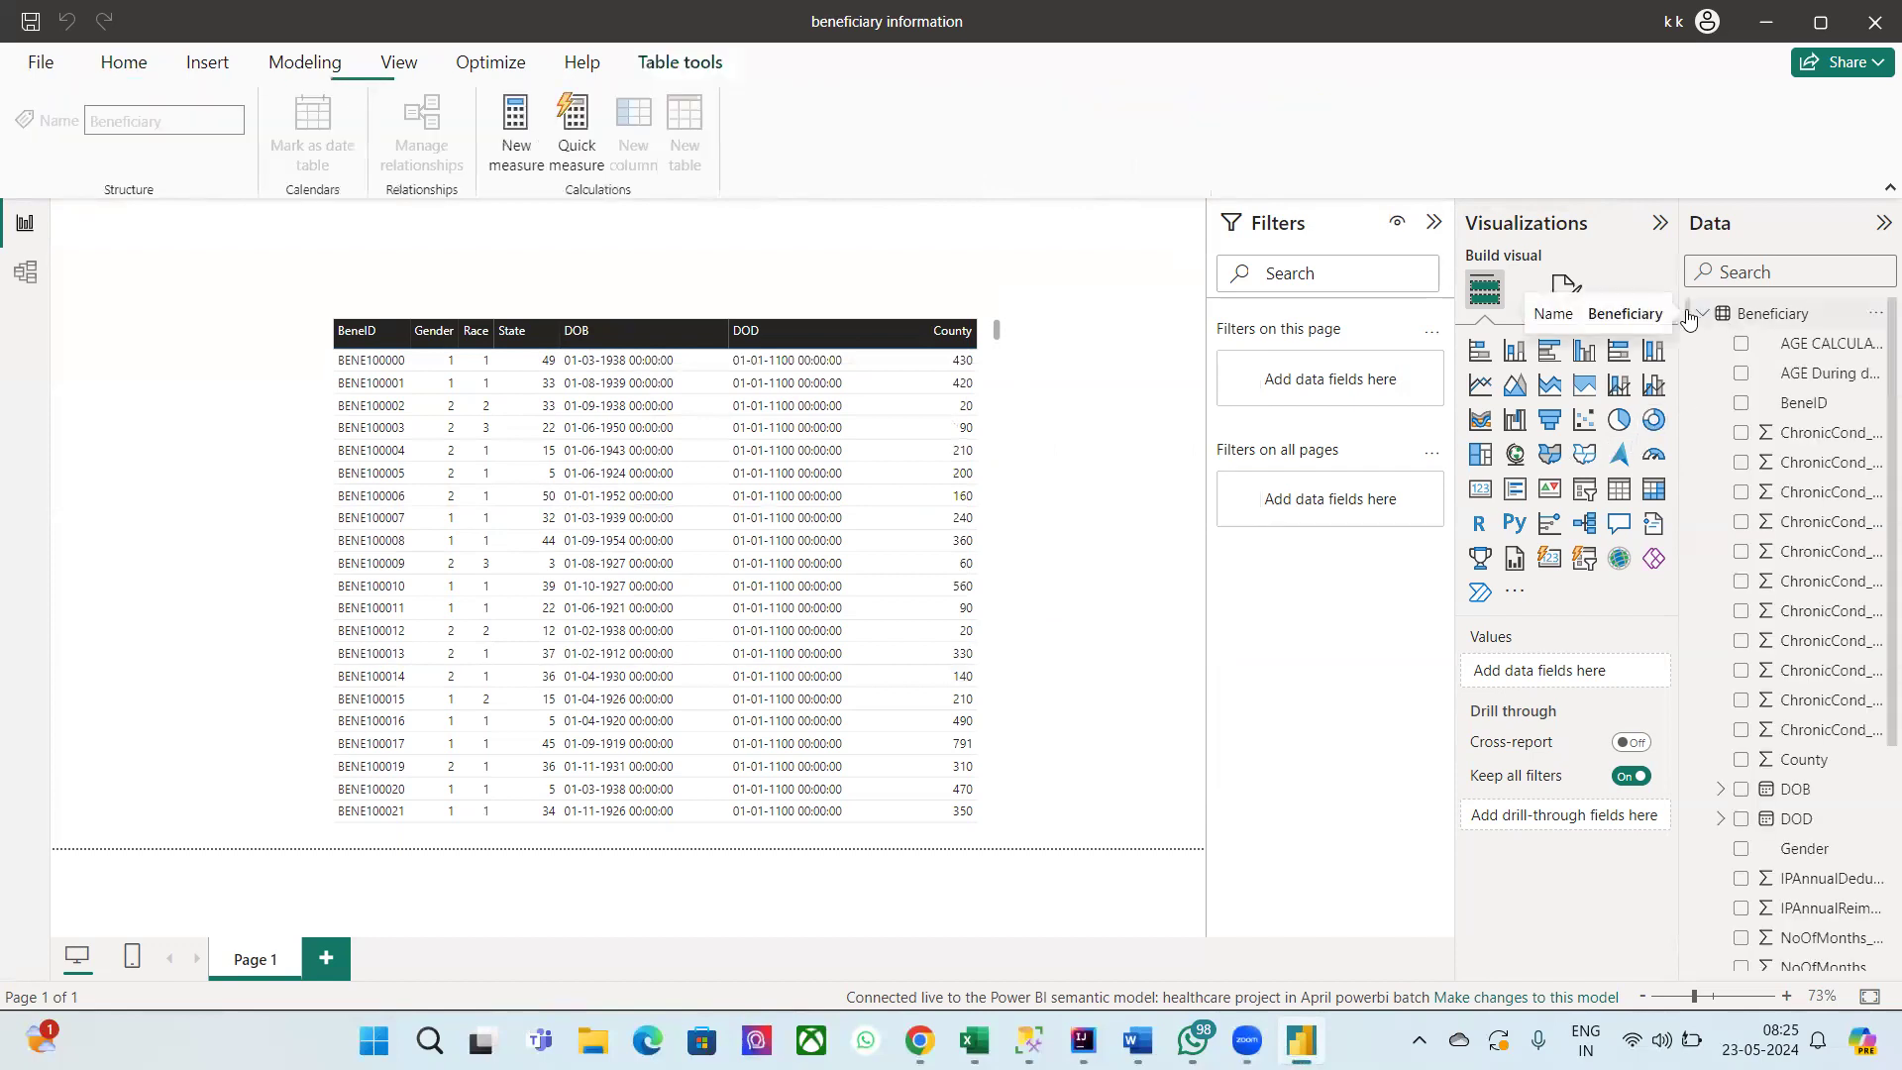
left_click(1695, 314)
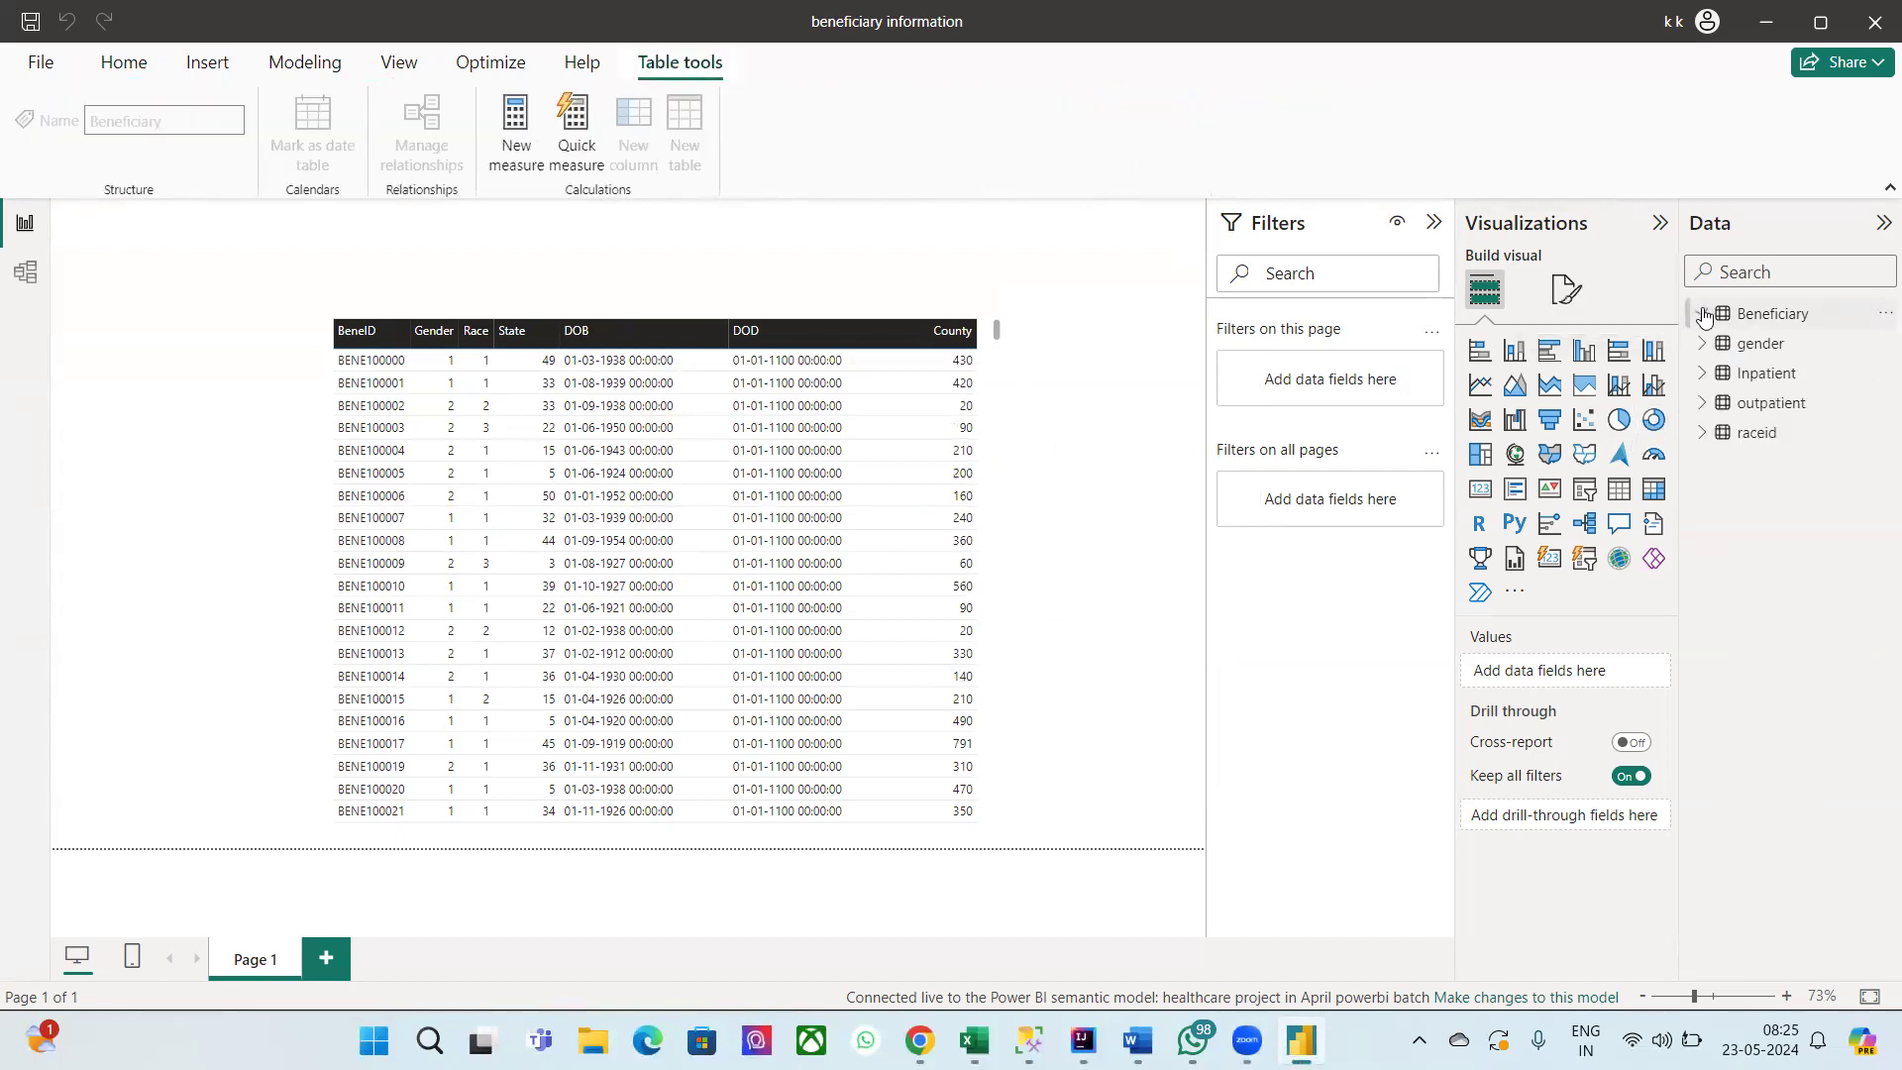
left_click(128, 65)
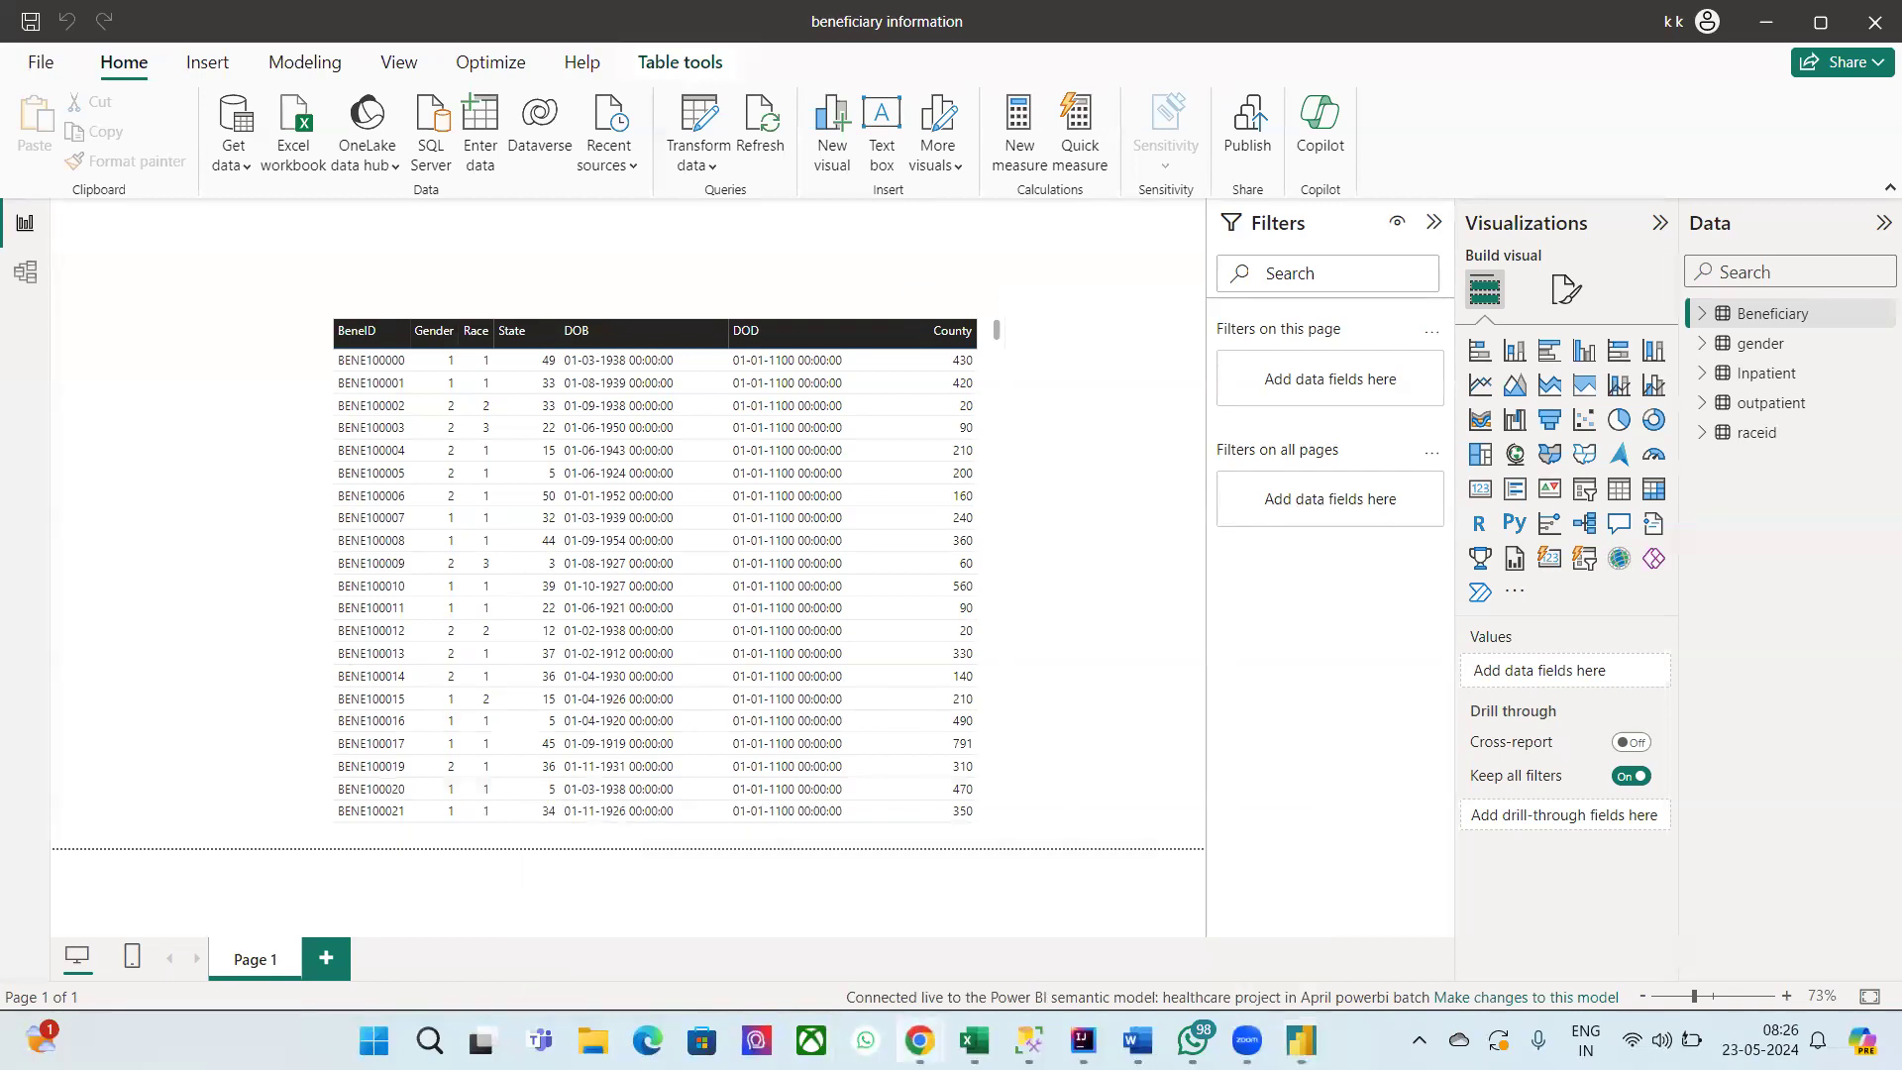
Step: Switch to a new Chrome incognito window and search Google Images for "powerbi healthcare dashboards"
right_click(919, 1040)
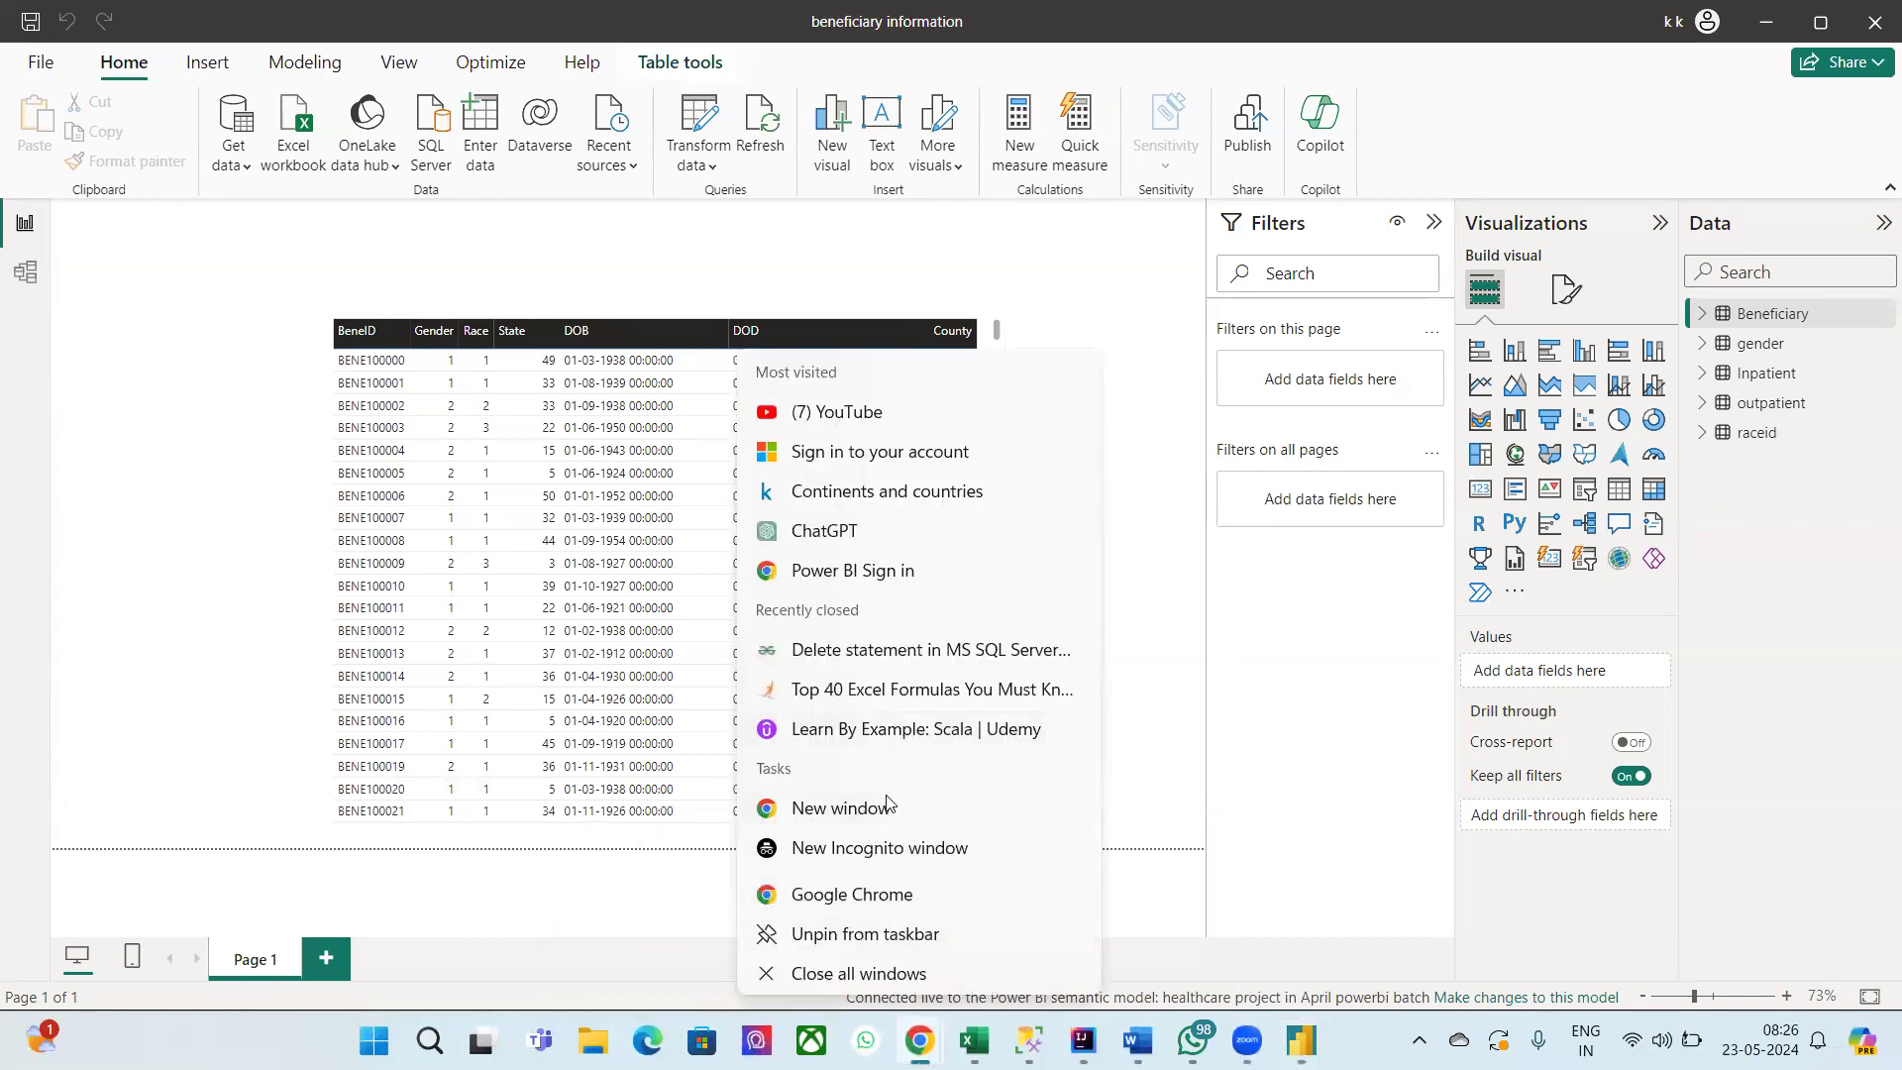
left_click(869, 853)
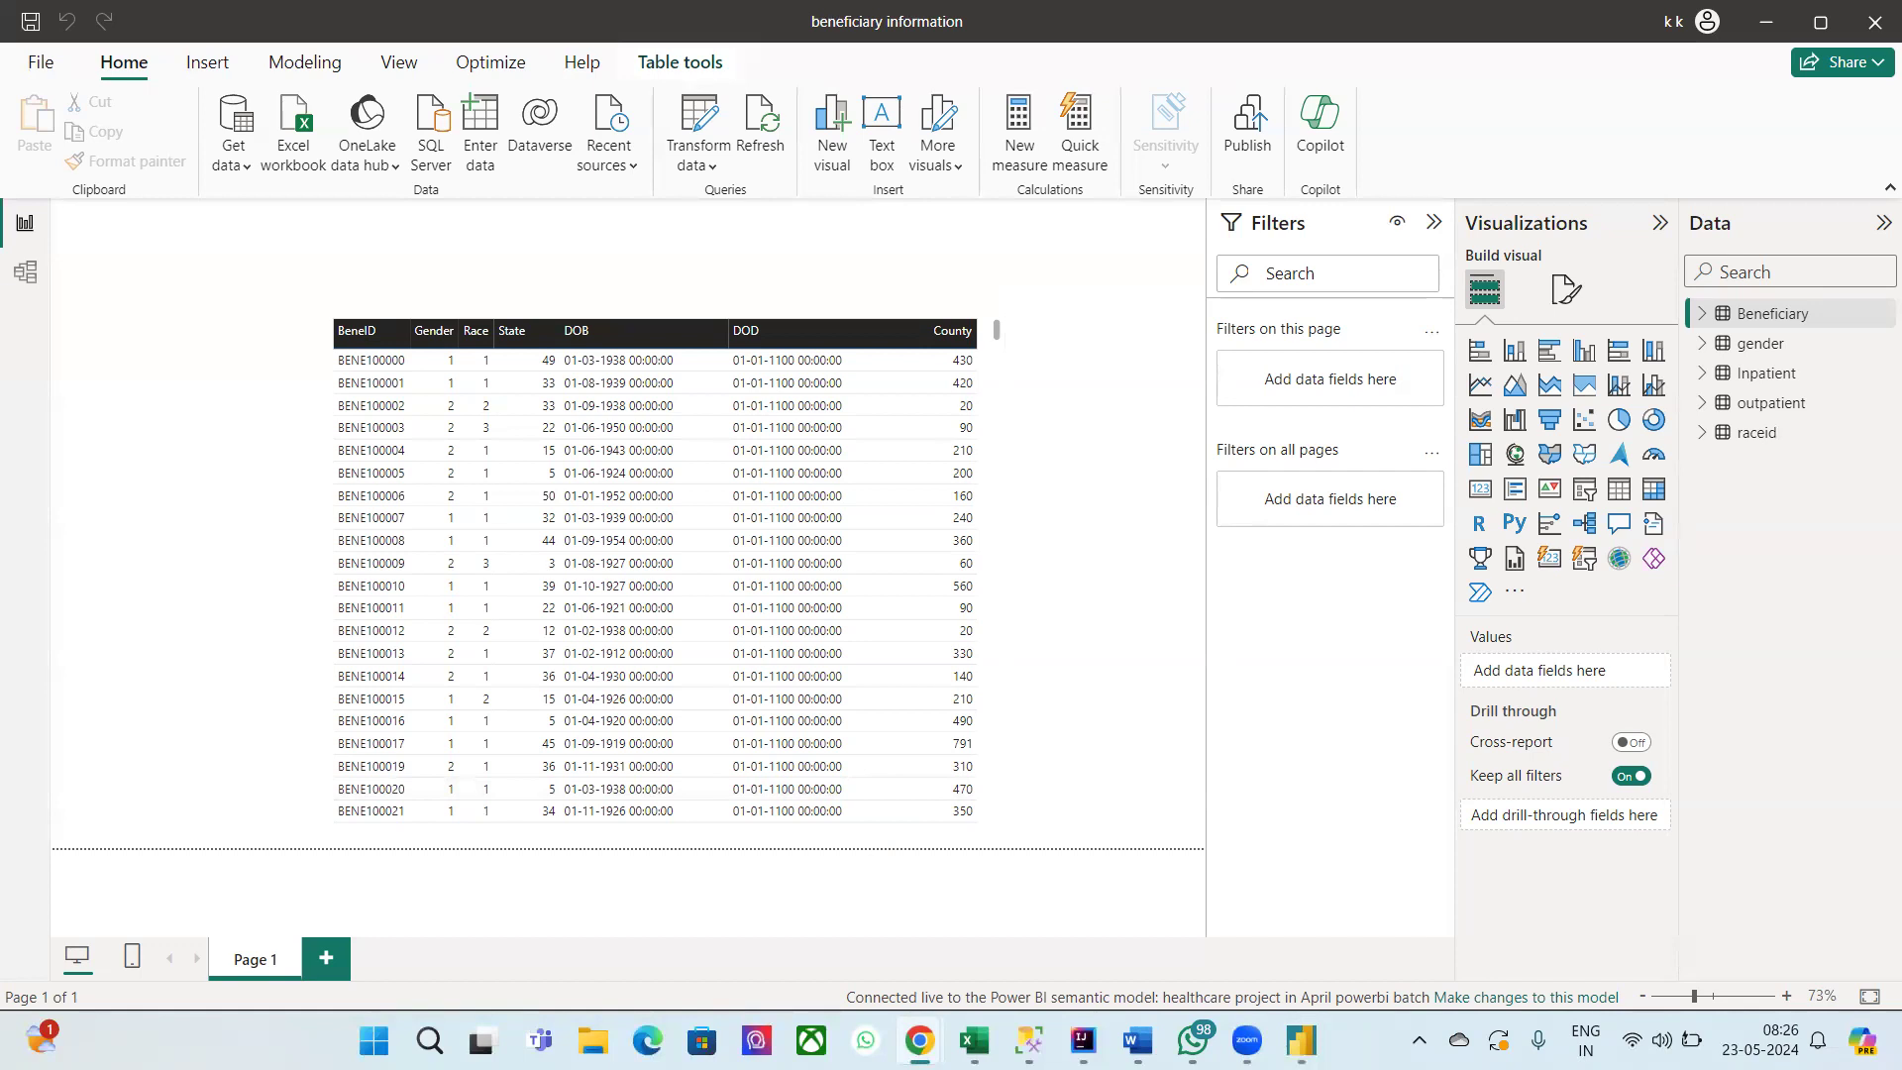
key("alt+Tab")
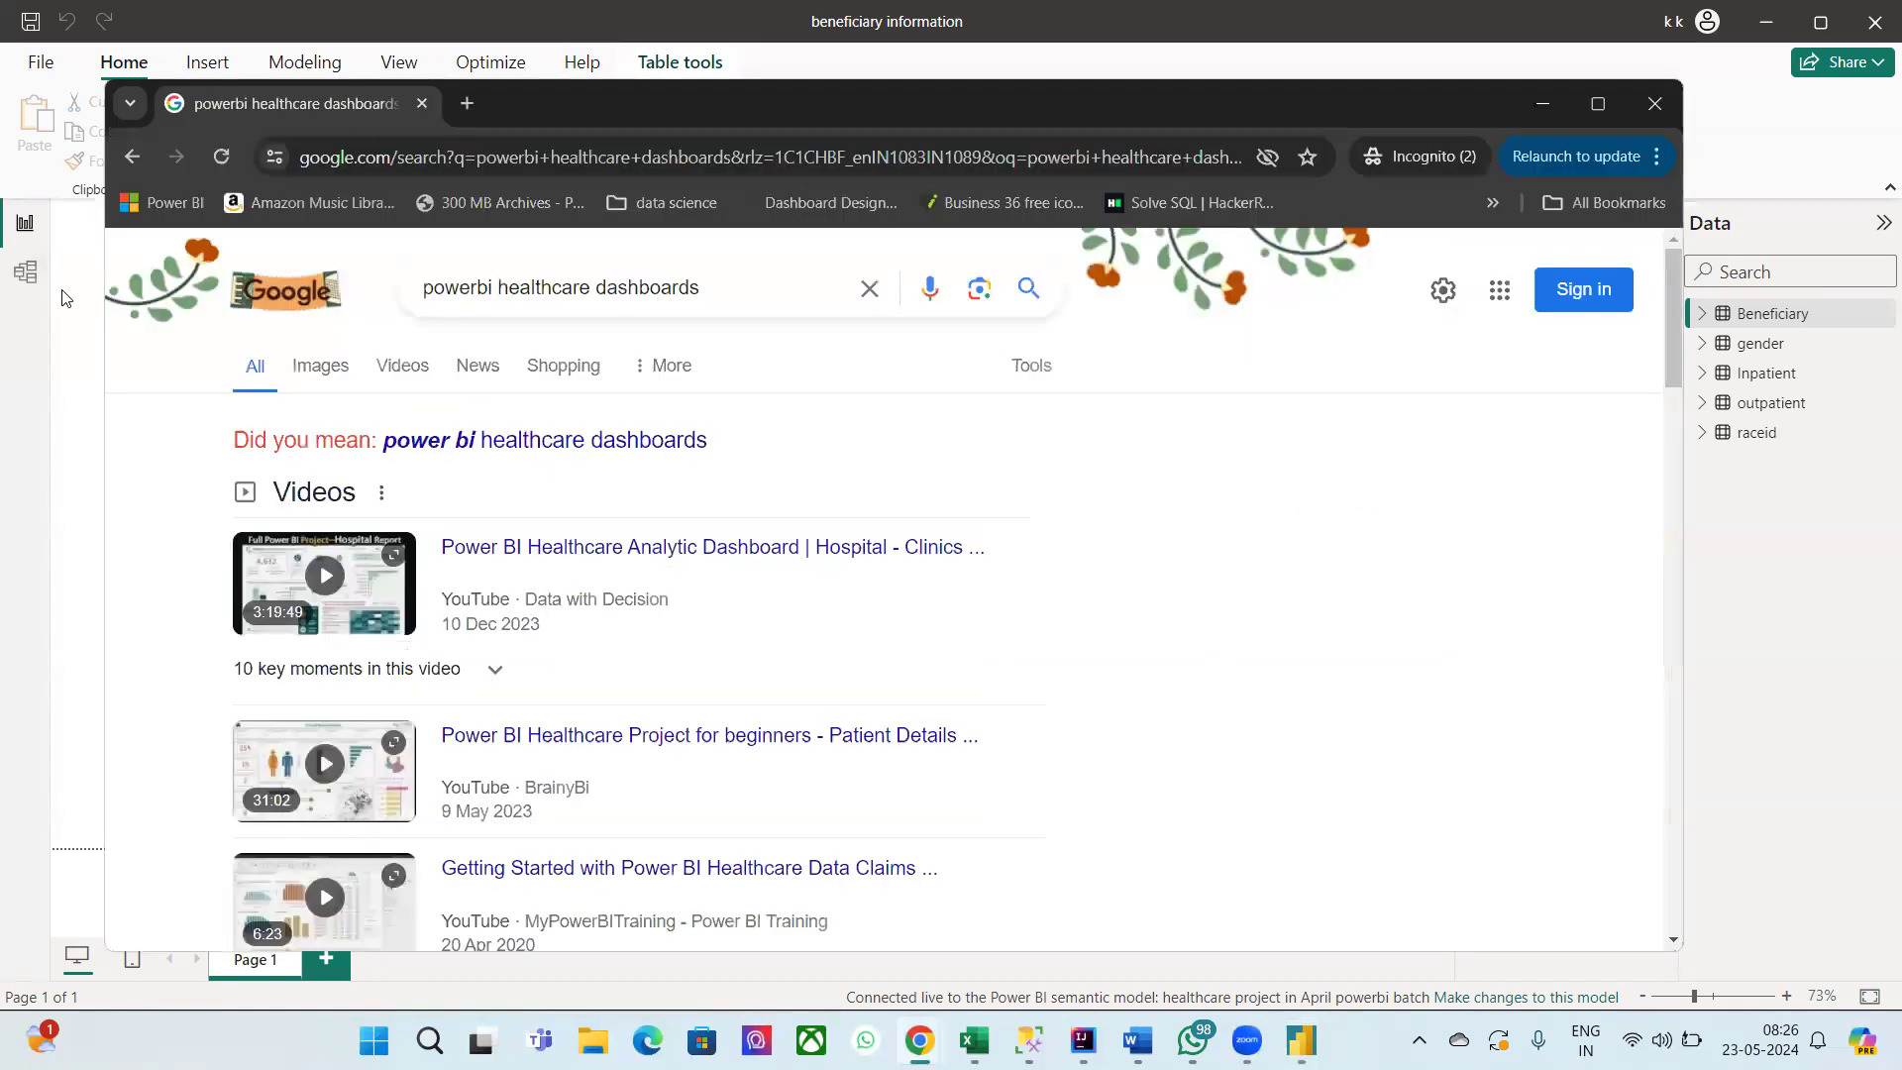
left_click(1598, 105)
left_click(327, 290)
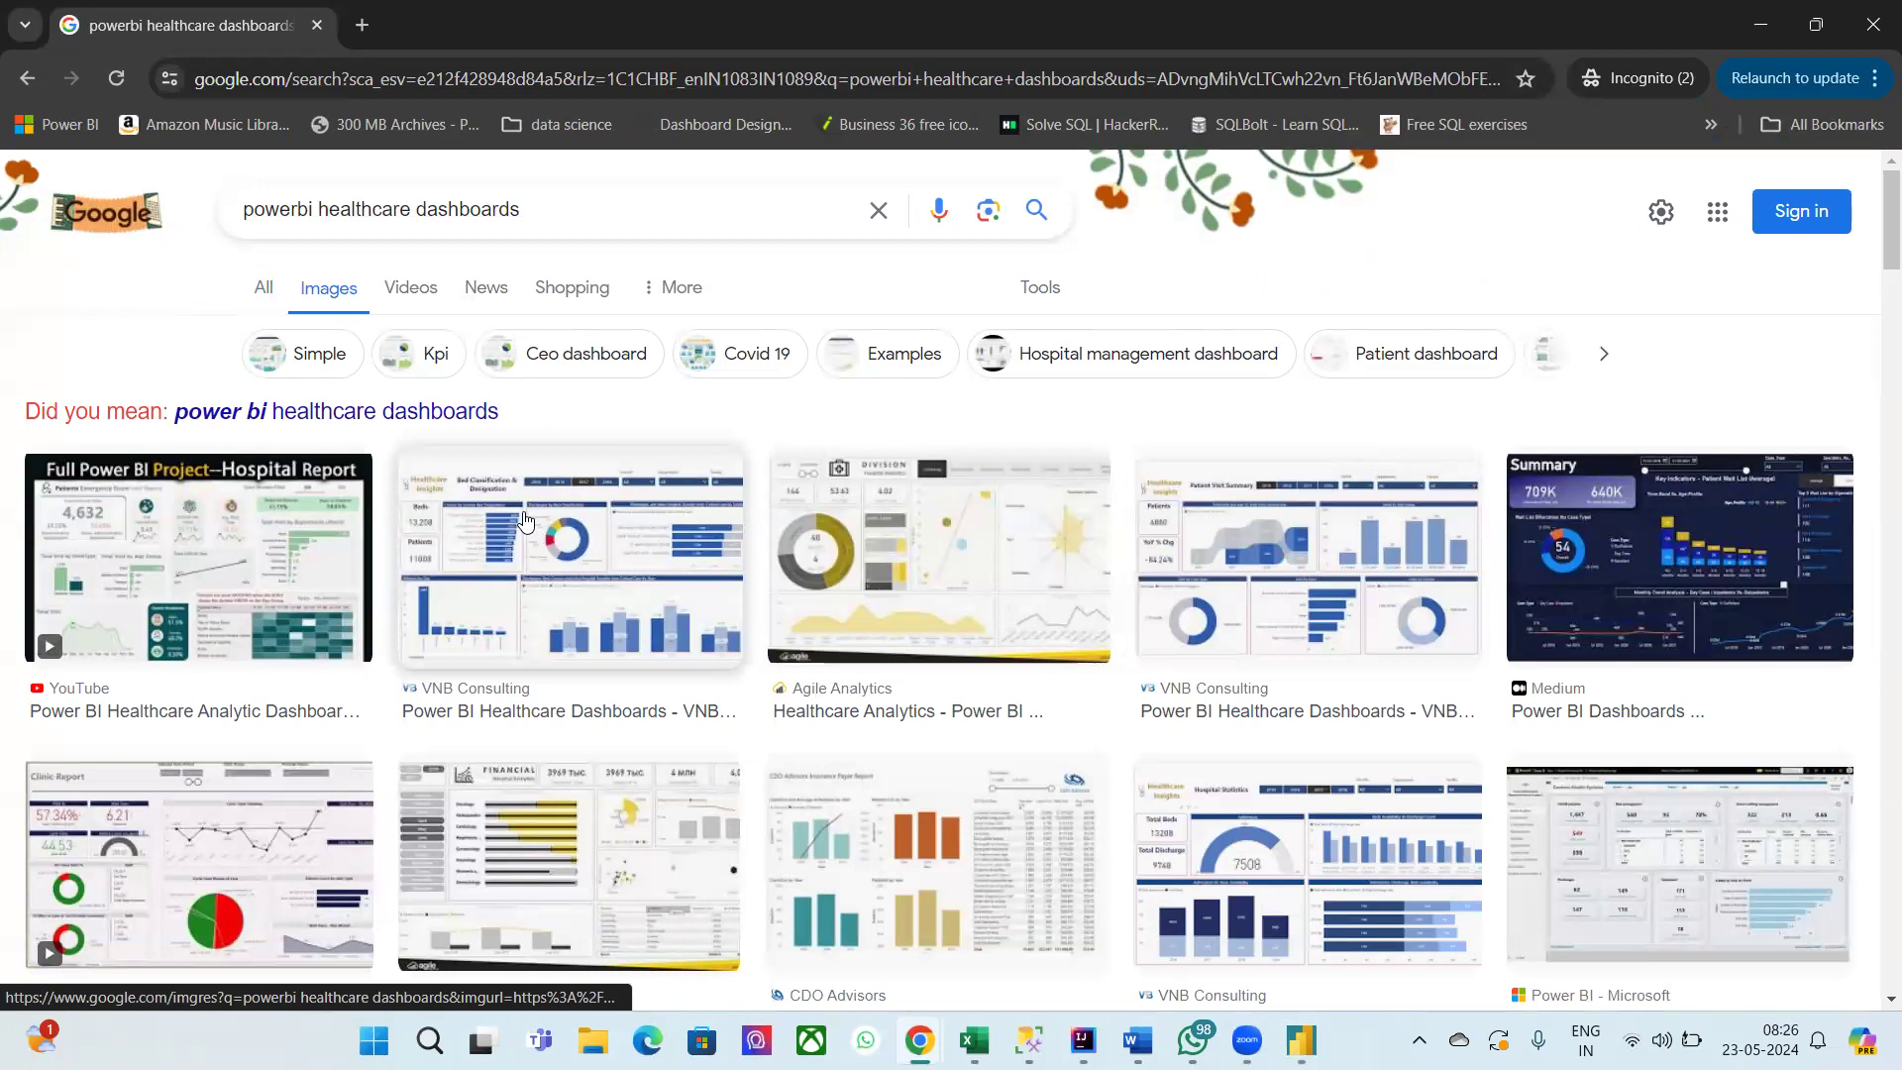
Step: Preview the VNB Consulting, Agile Analytics and Medium sample healthcare dashboards for layout ideas
left_click(525, 520)
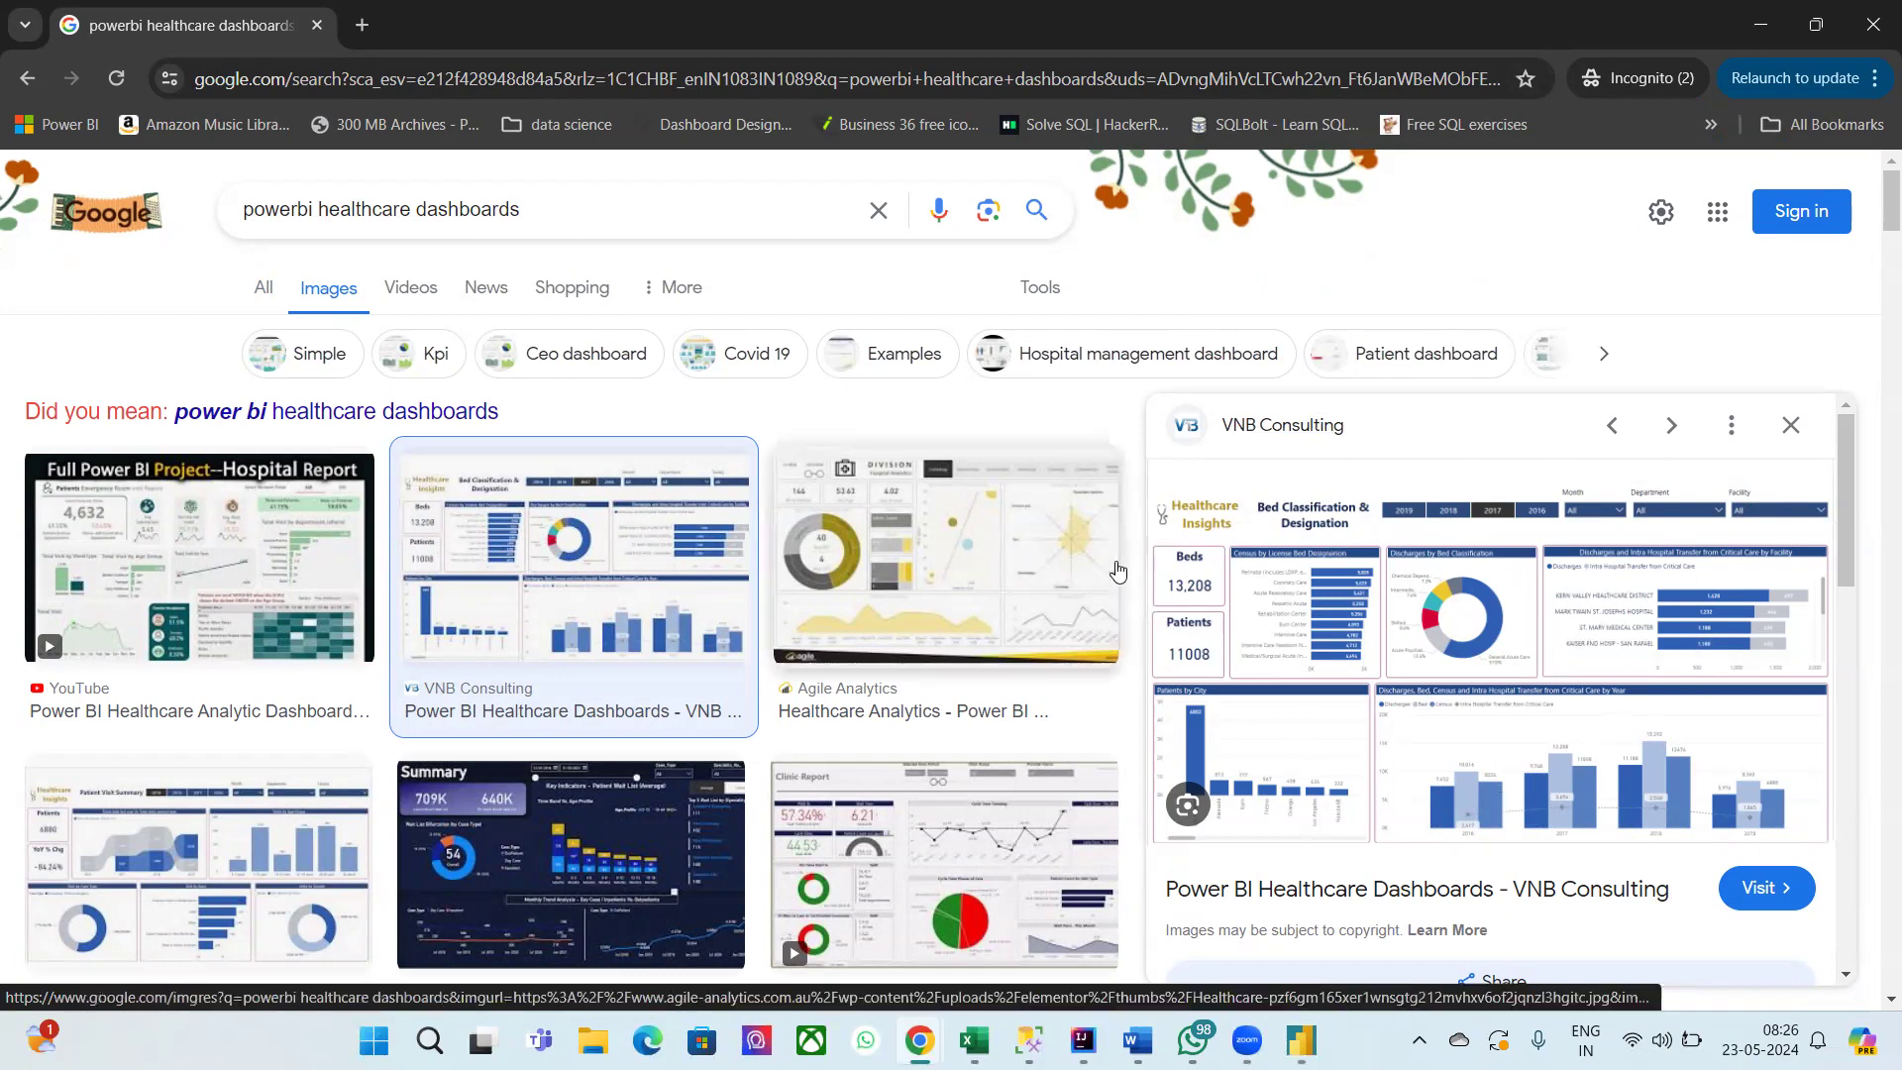
left_click(1028, 542)
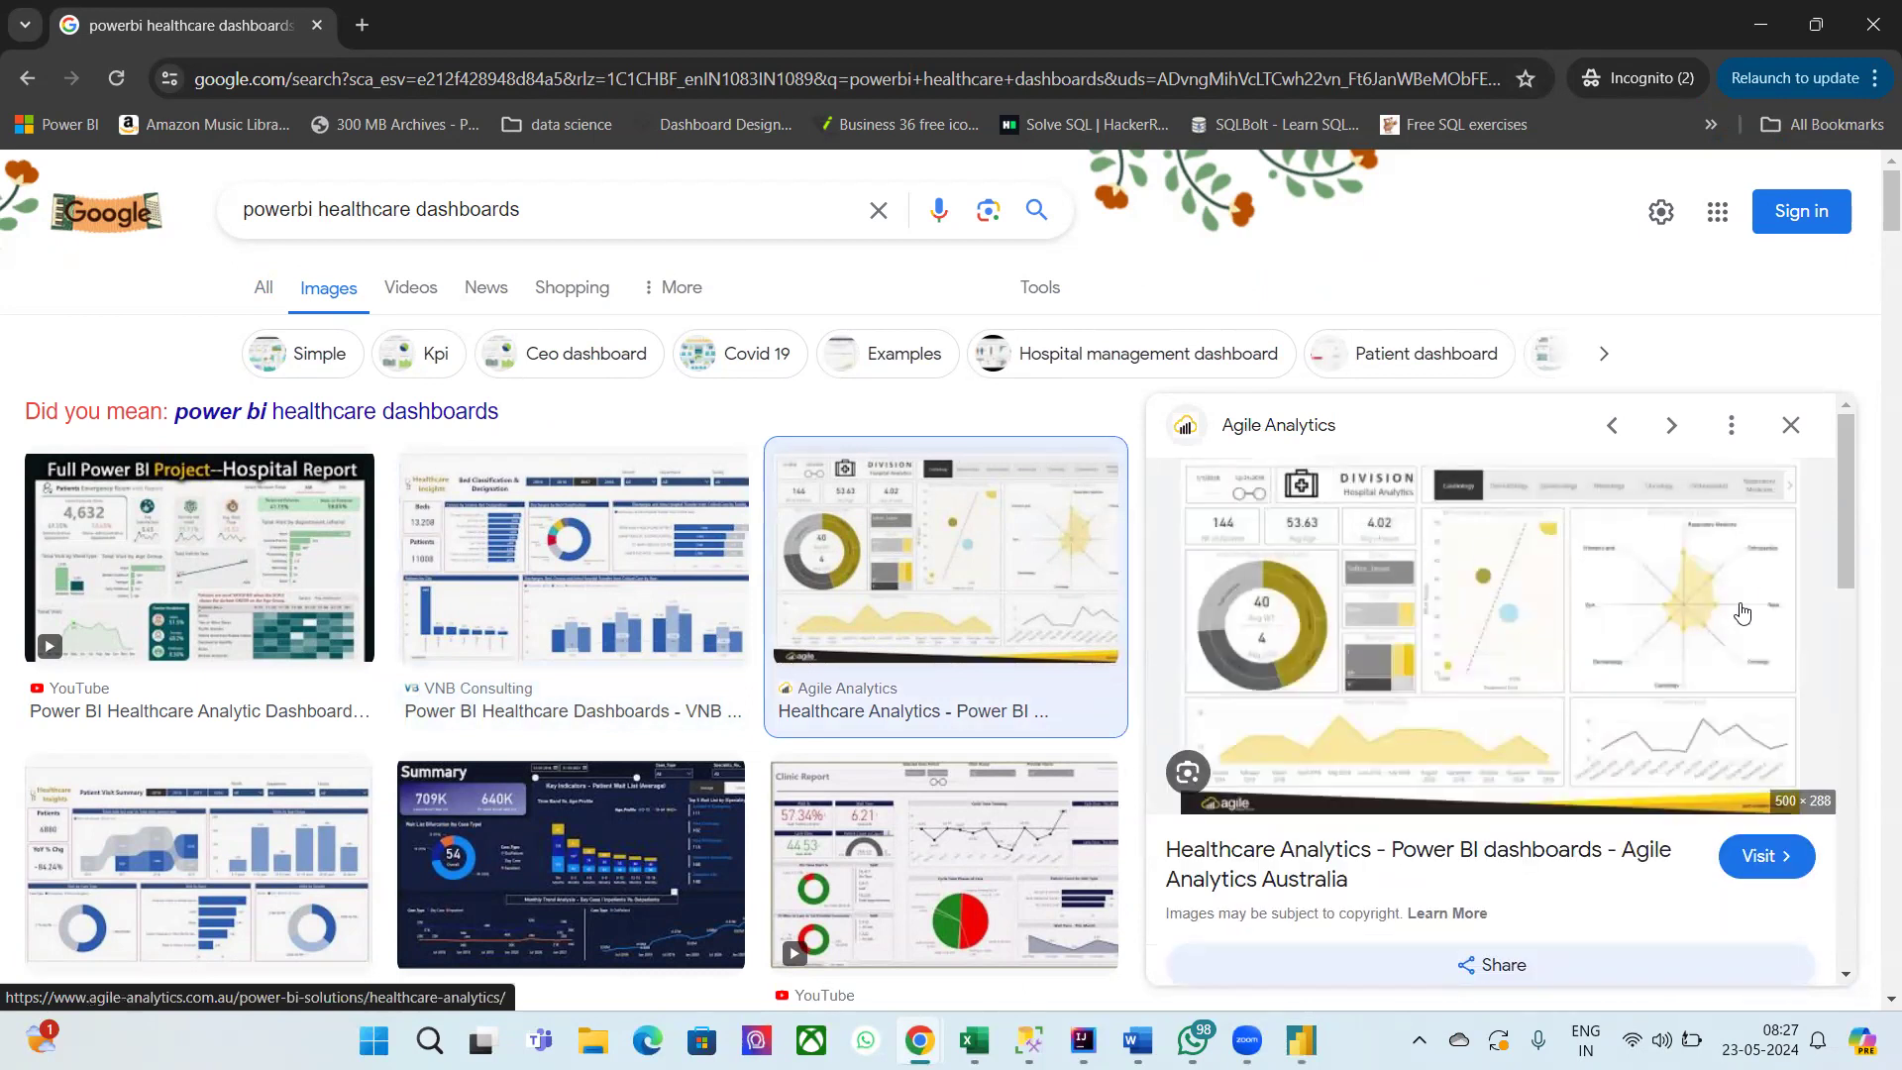
left_click(683, 799)
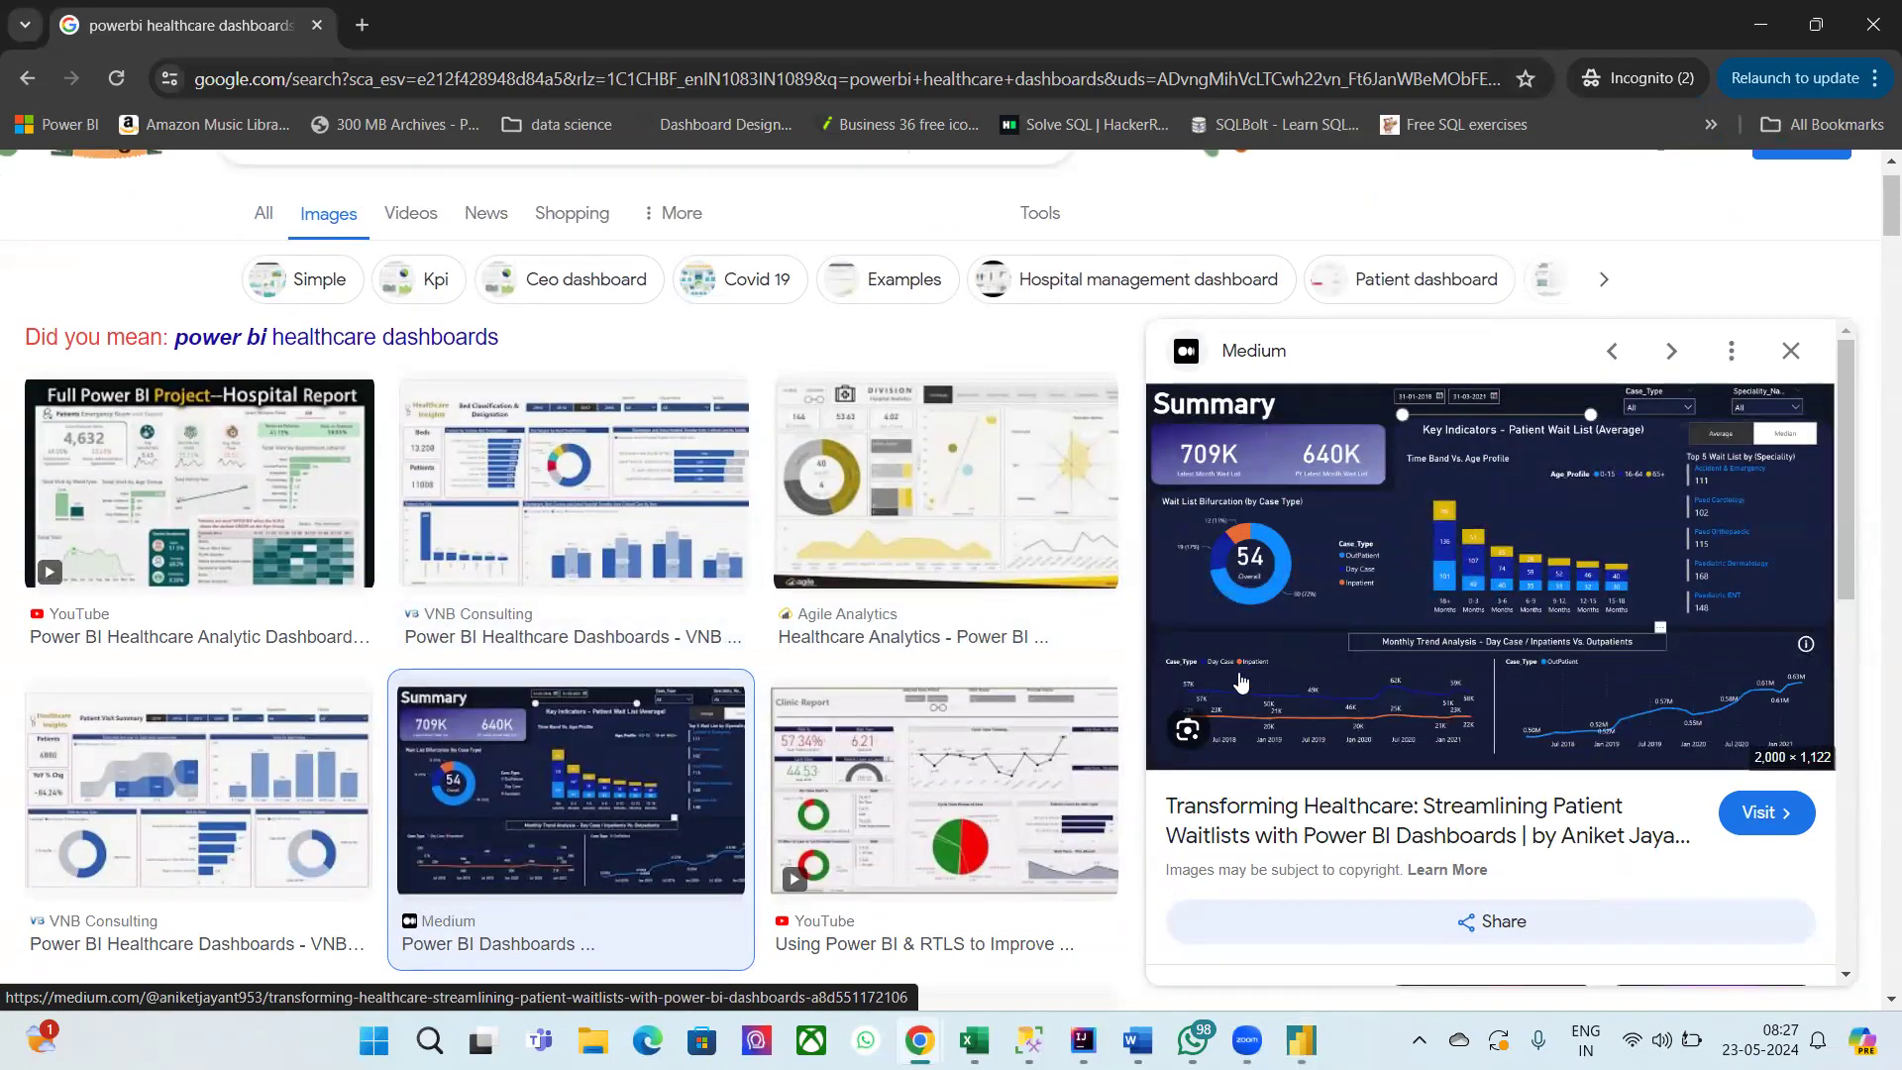
left_click(198, 782)
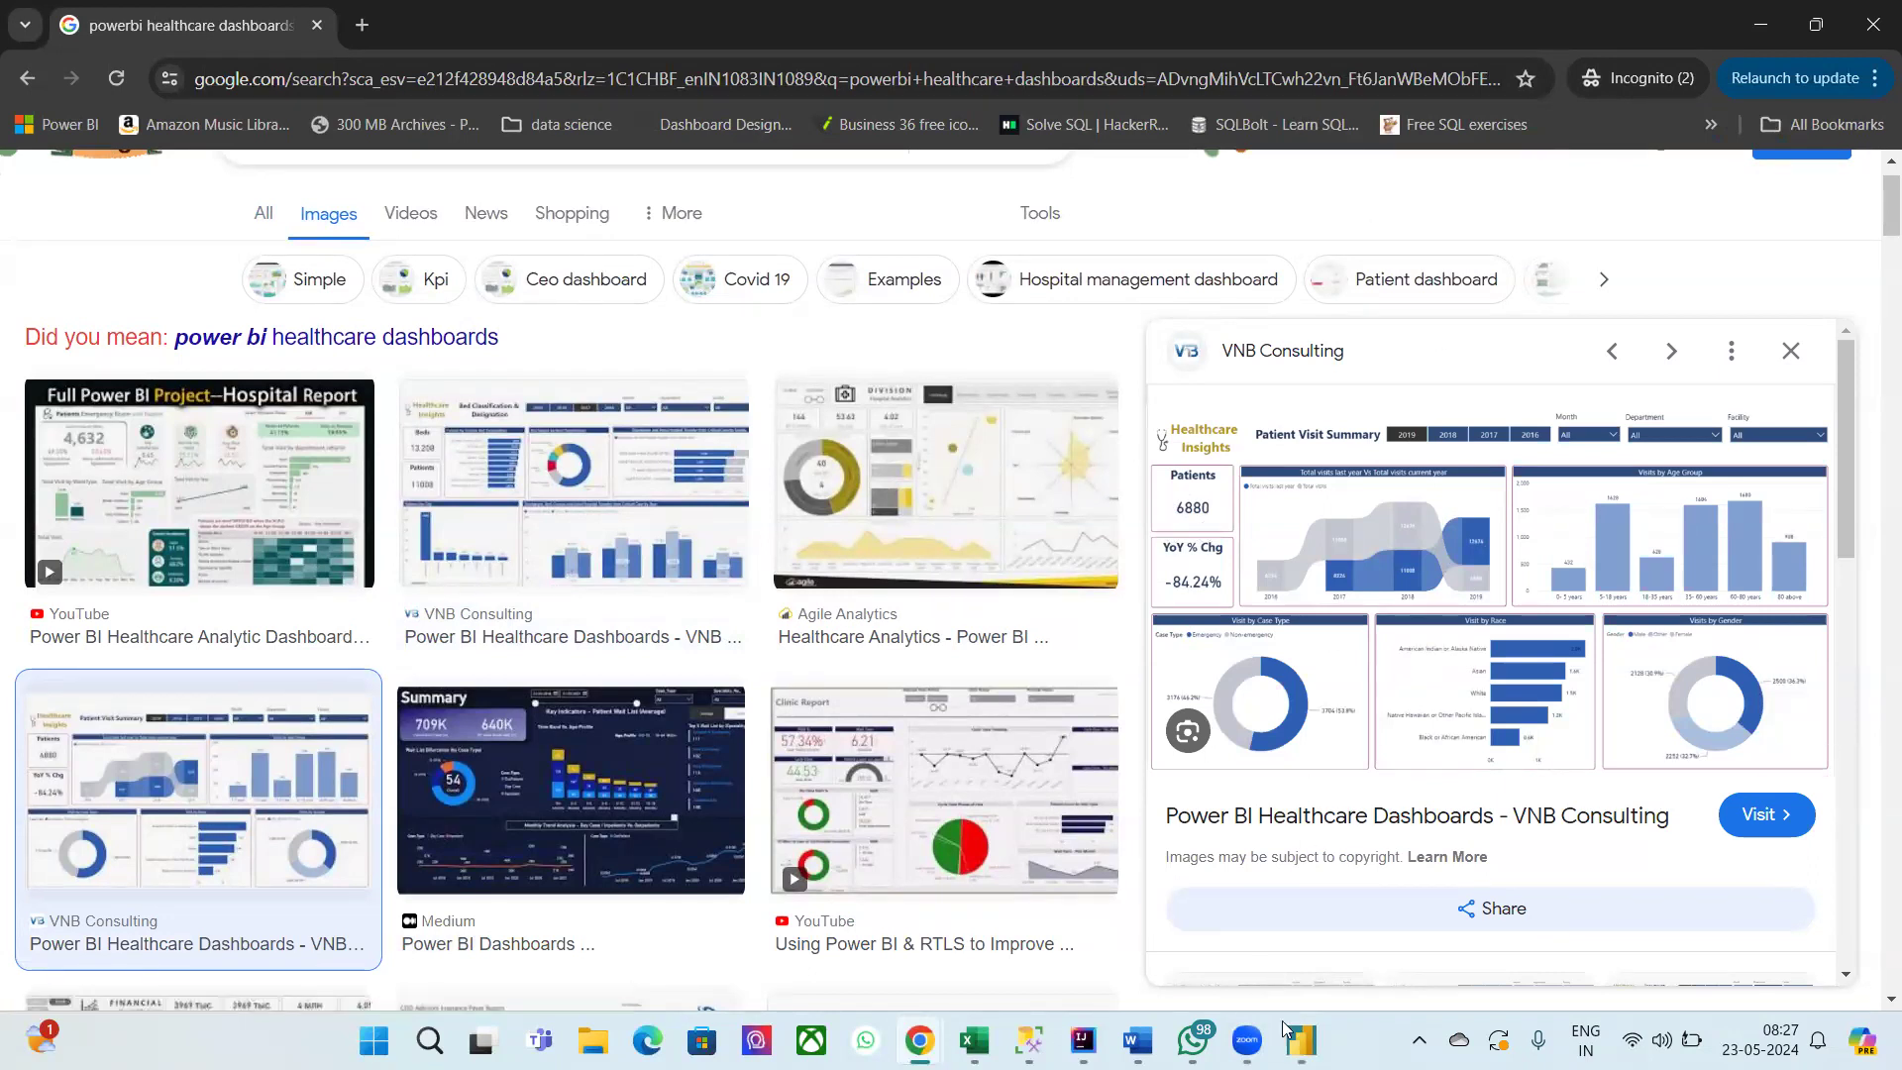
Step: Switch back to the beneficiary information report in Power BI Desktop and add a new page named Dashboard
mouse_move(1287, 1040)
left_click(1294, 946)
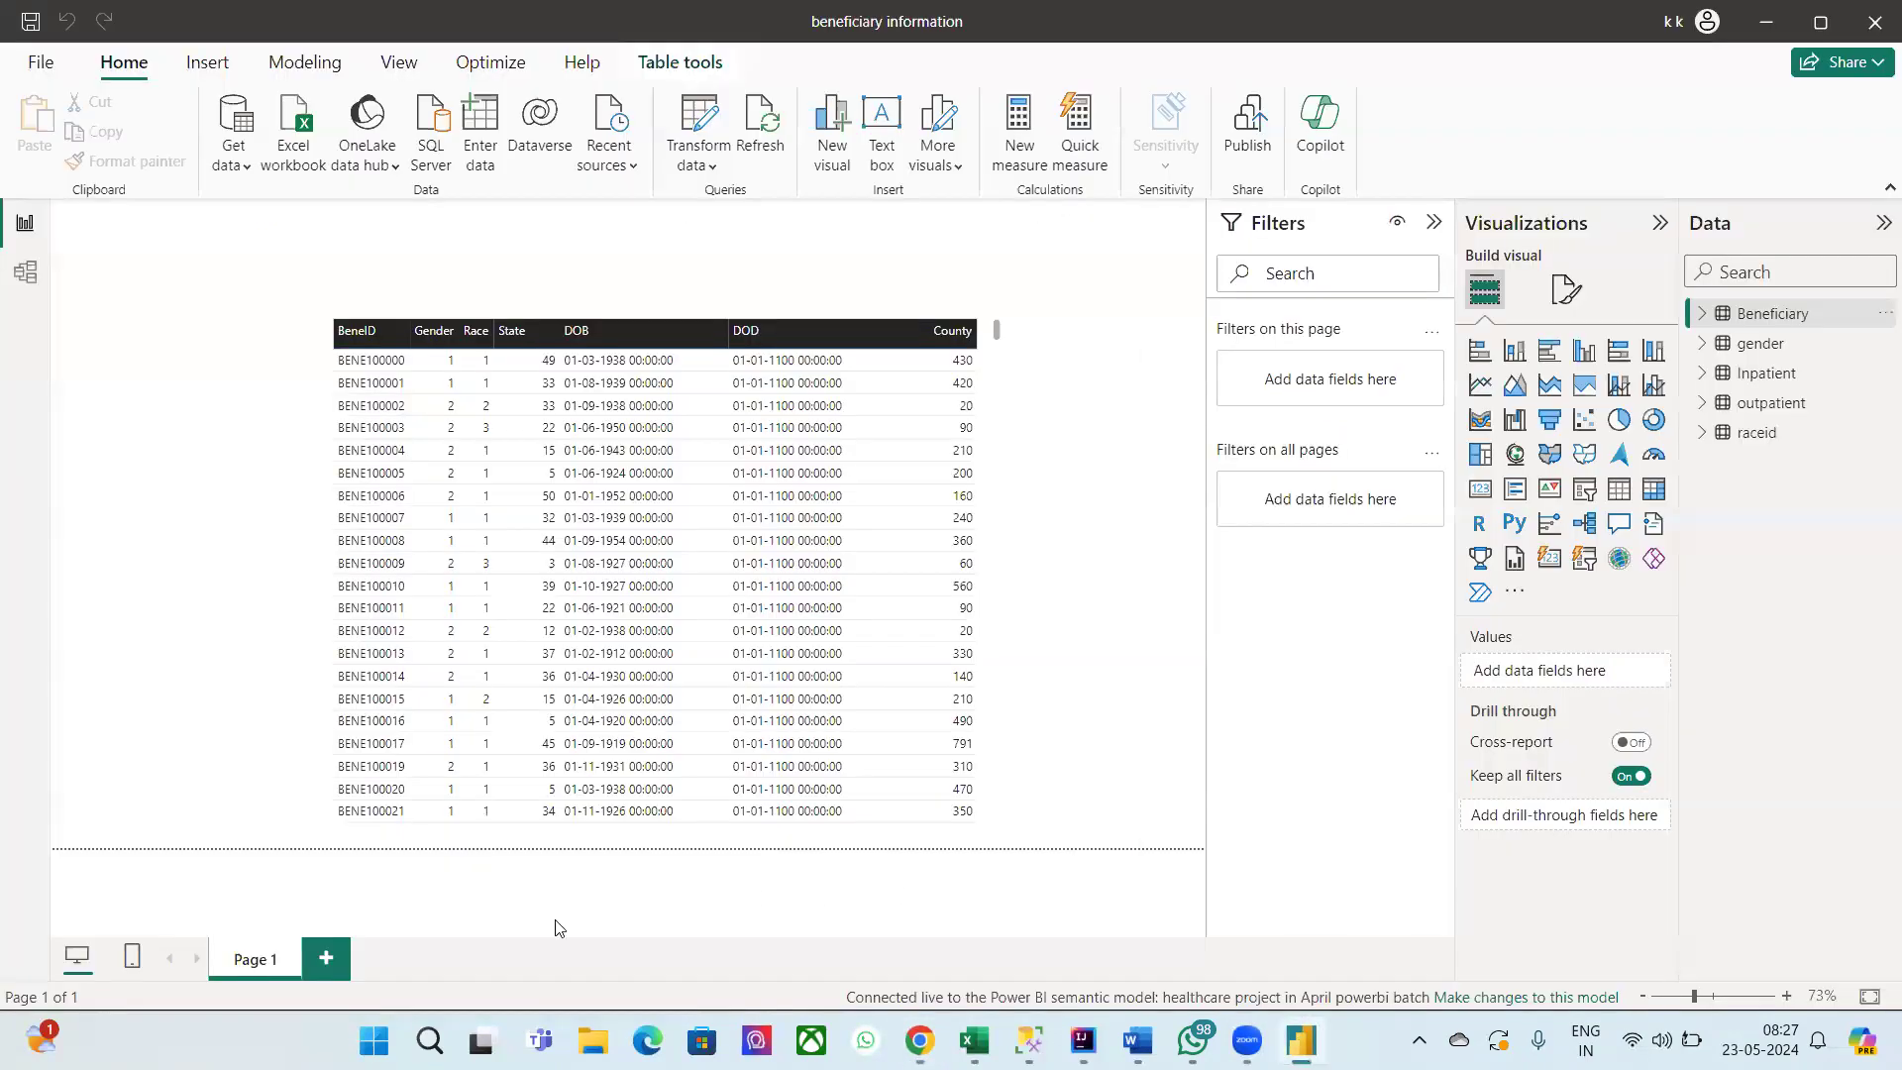
left_click(346, 955)
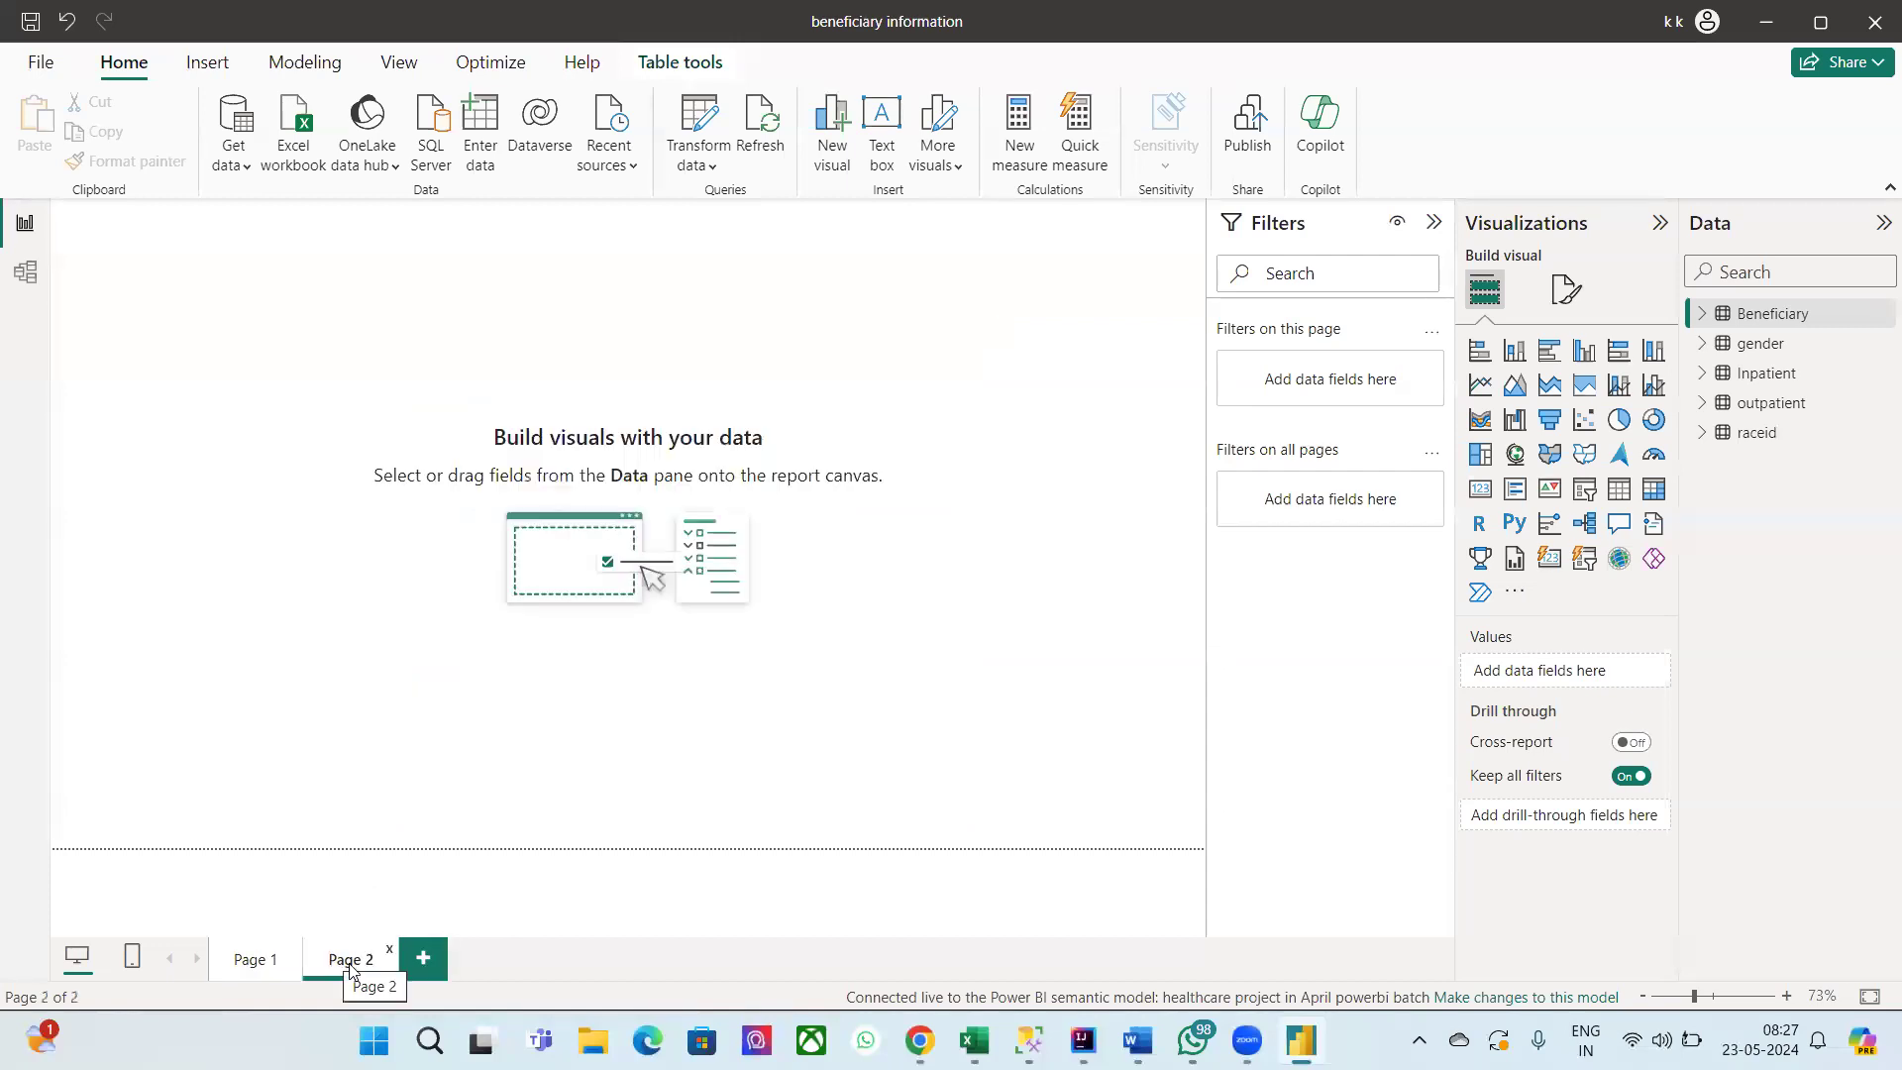
double_click(350, 966)
type("Dash")
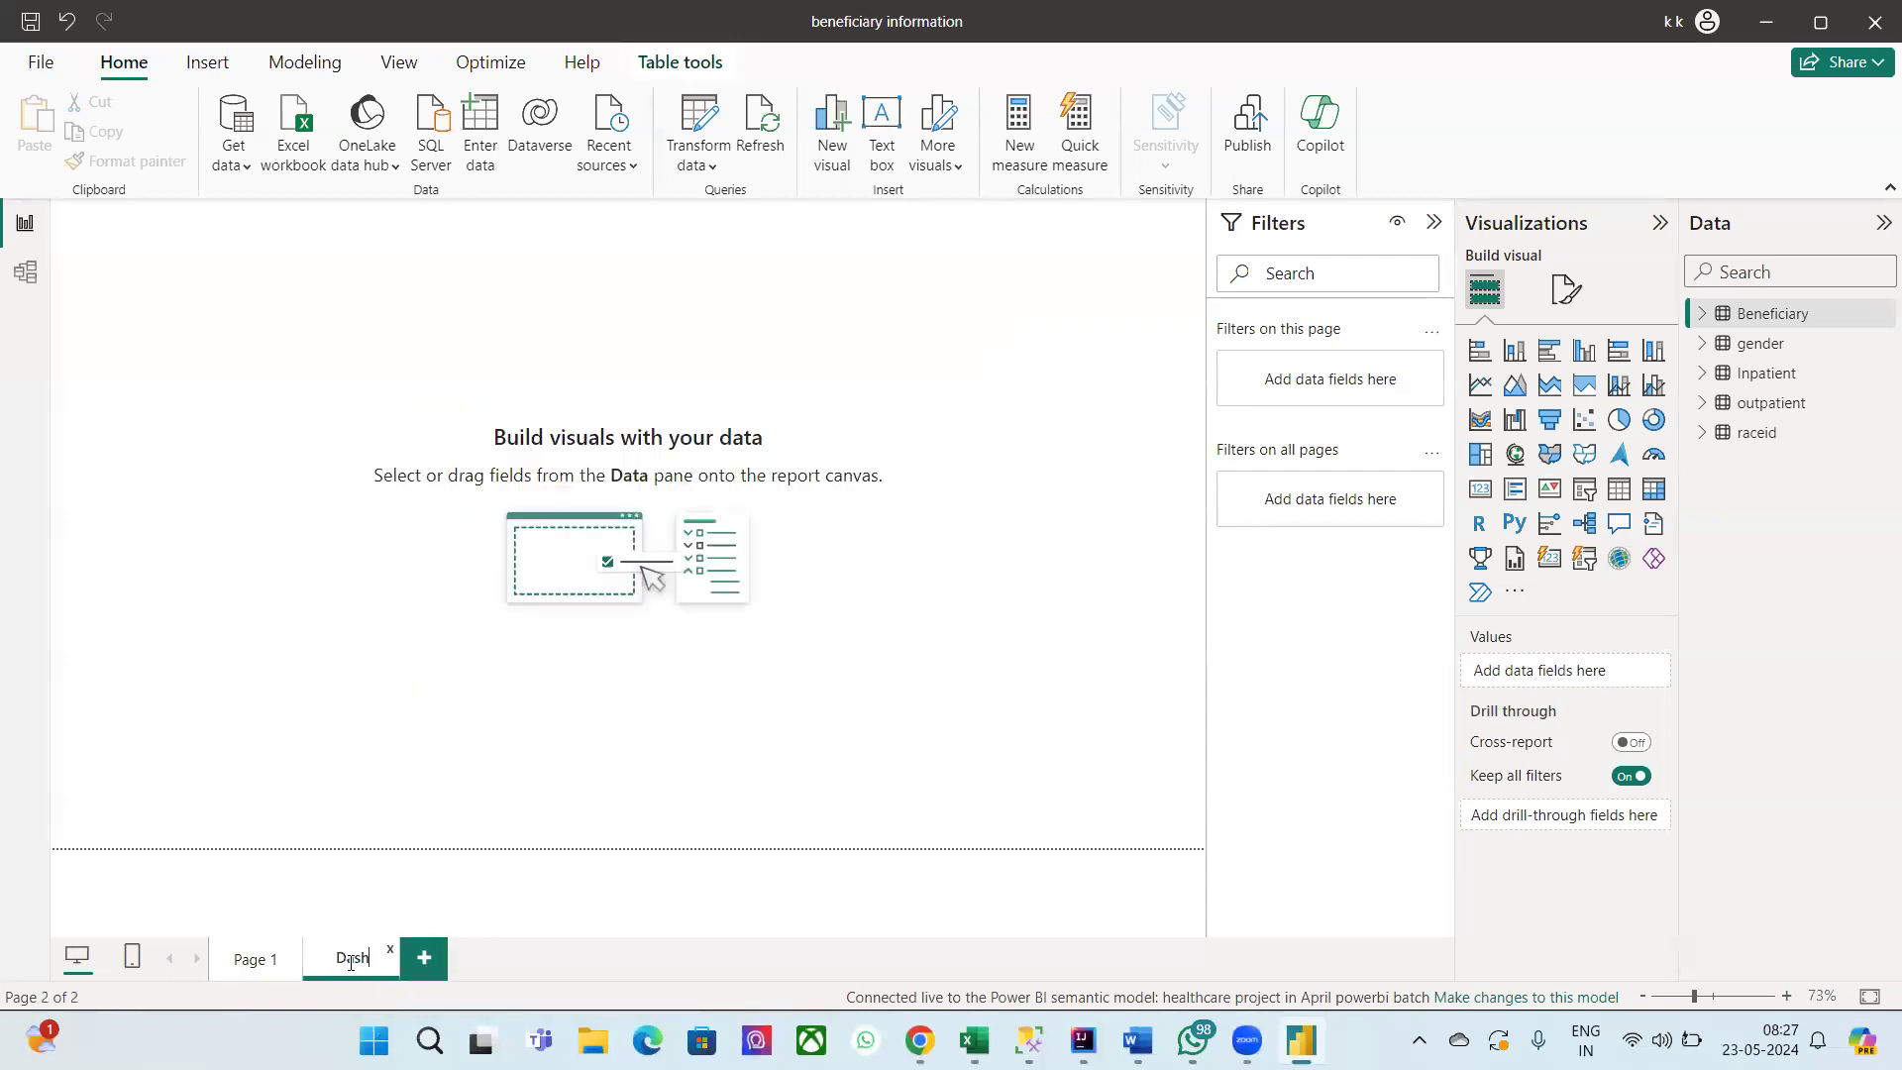
type("boar")
Step: Delete Page 1 from the report, confirming the deletion
left_click(269, 958)
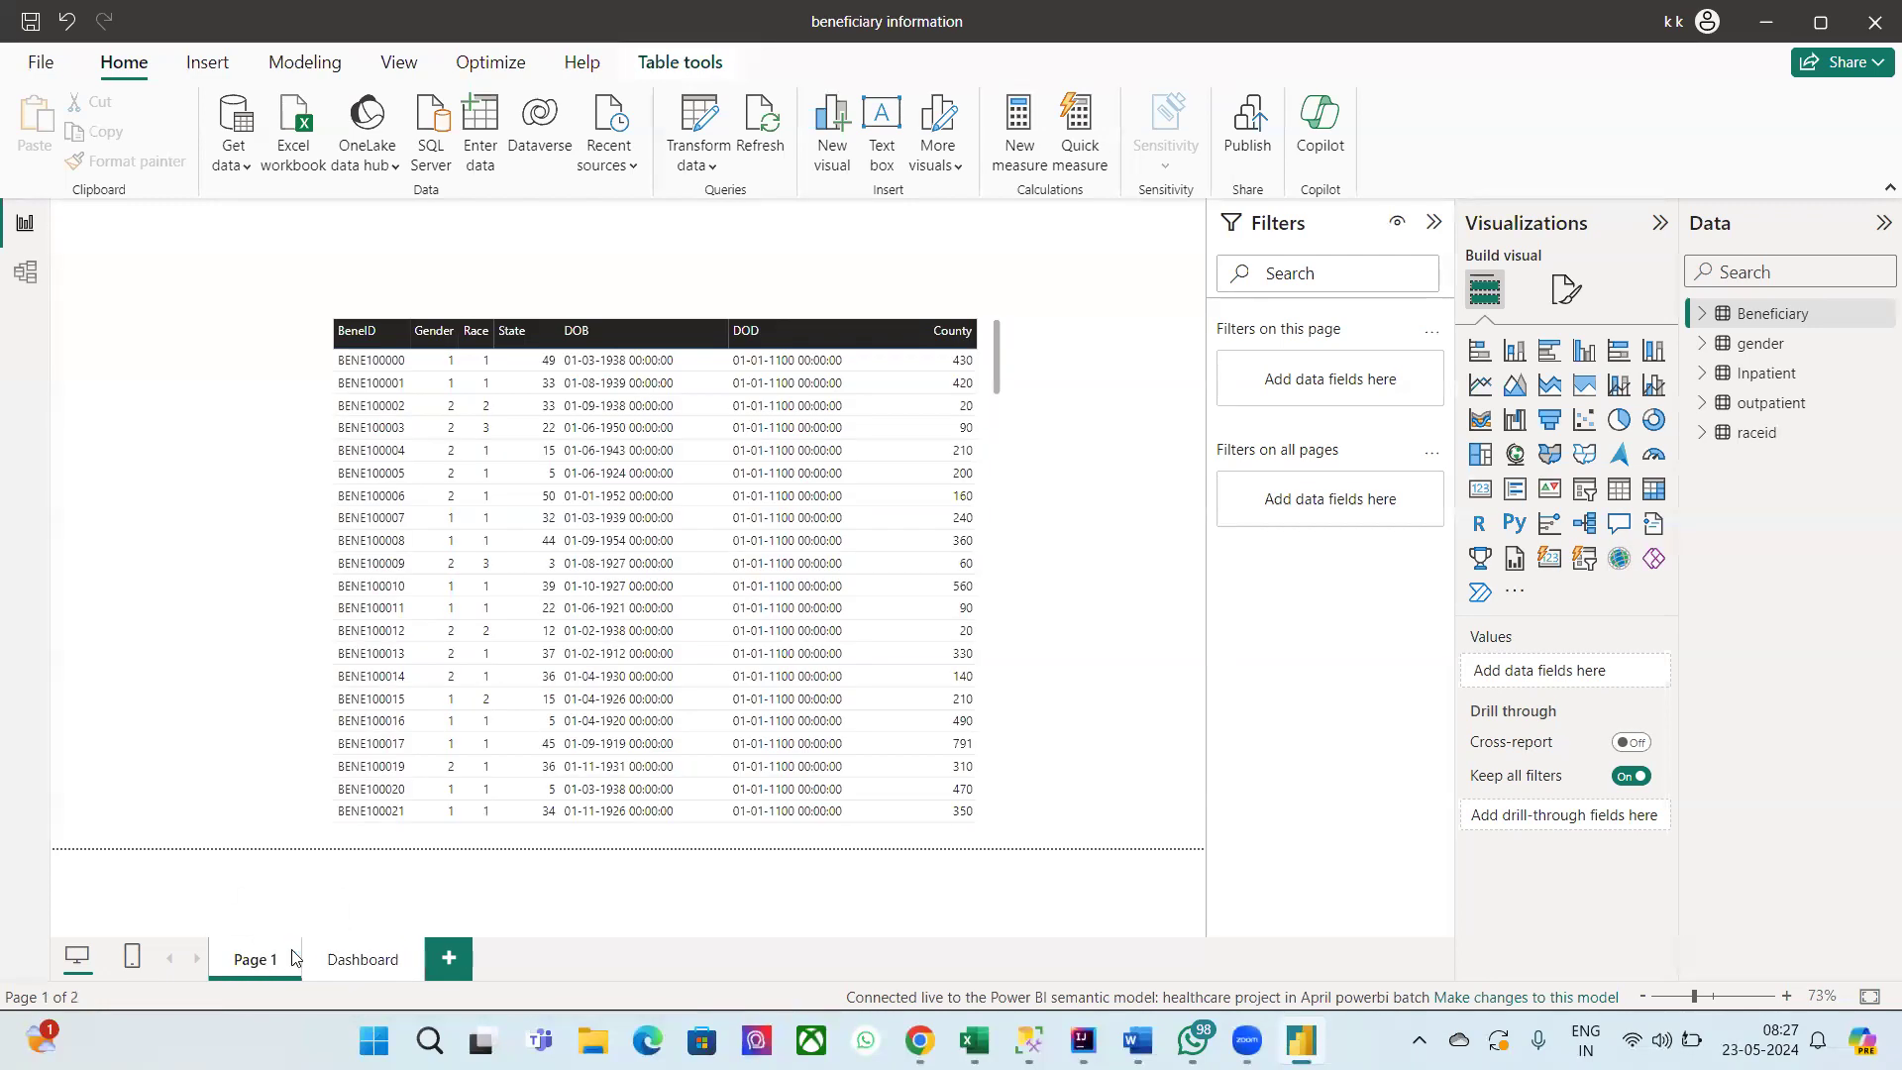
left_click(292, 957)
left_click(1139, 561)
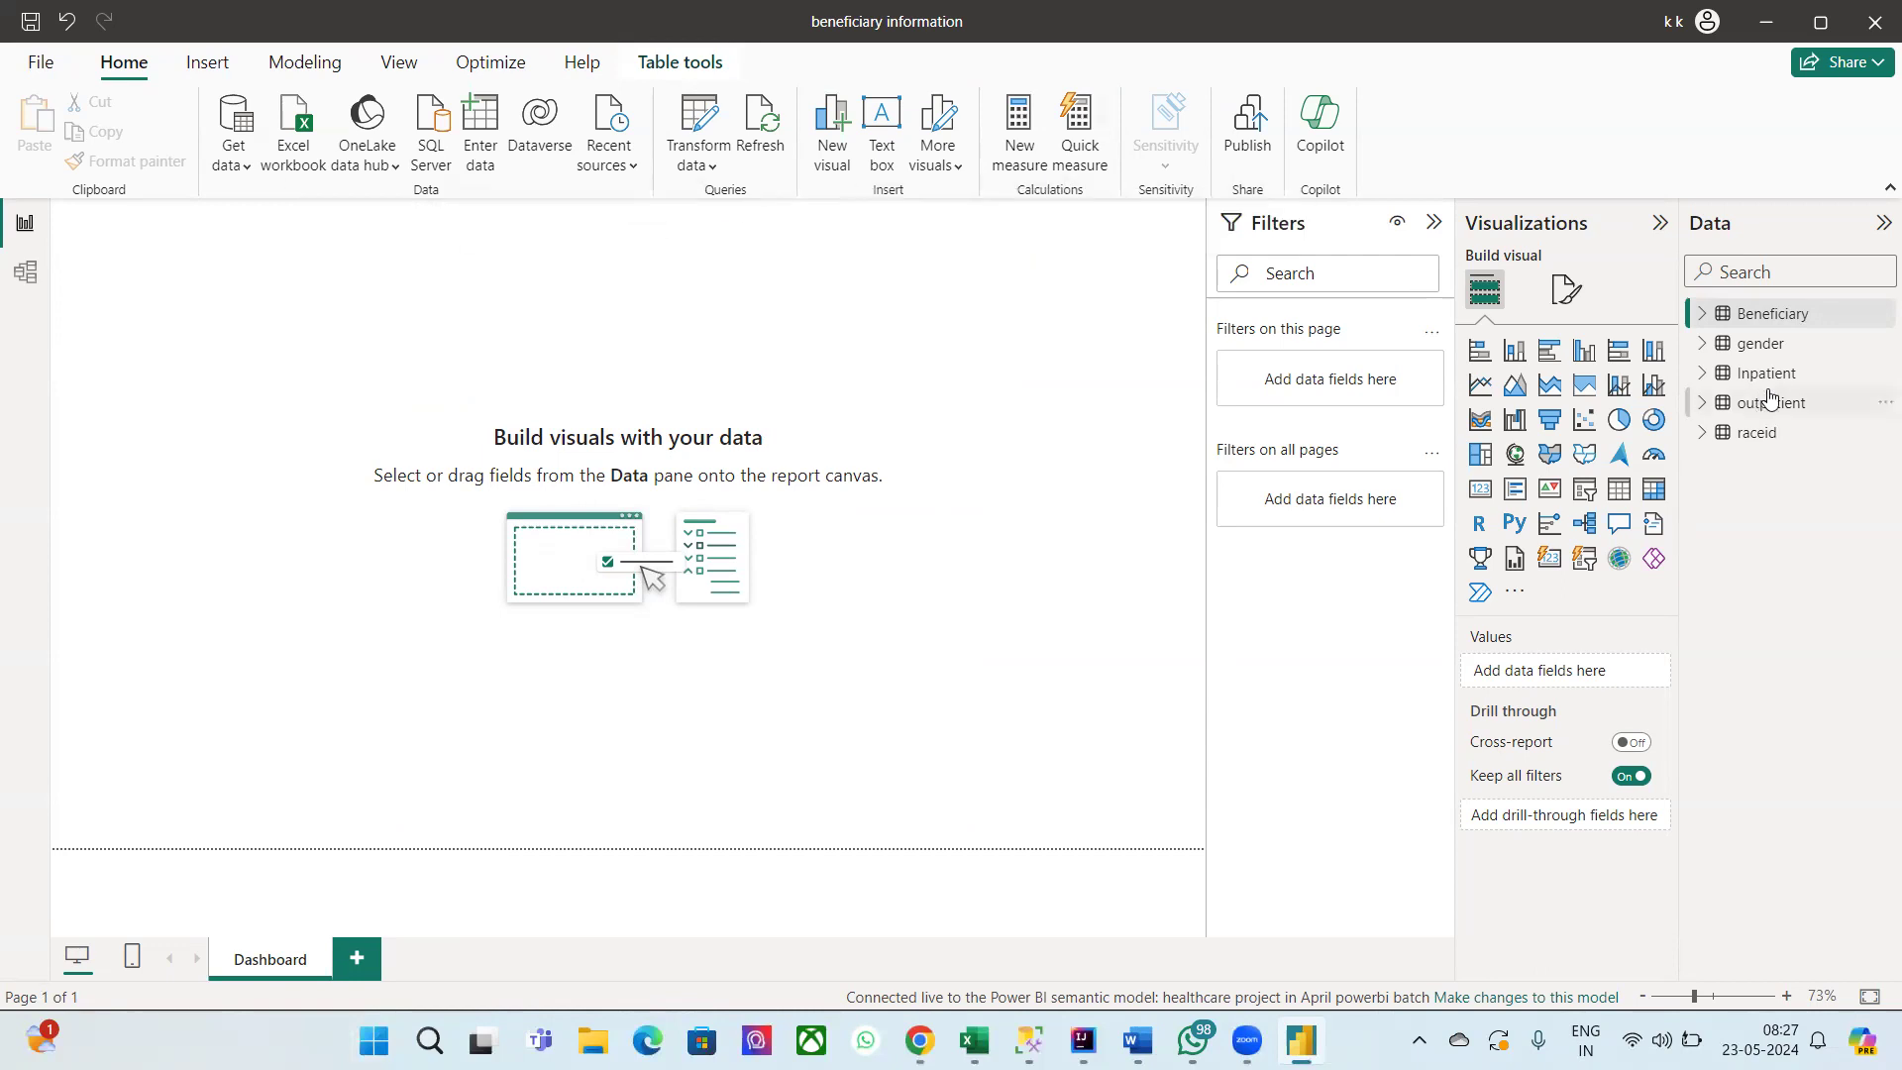
Step: Expand the Beneficiary, gender, Inpatient, outpatient and raceid tables and examine the fields available for the dashboard
left_click(1701, 313)
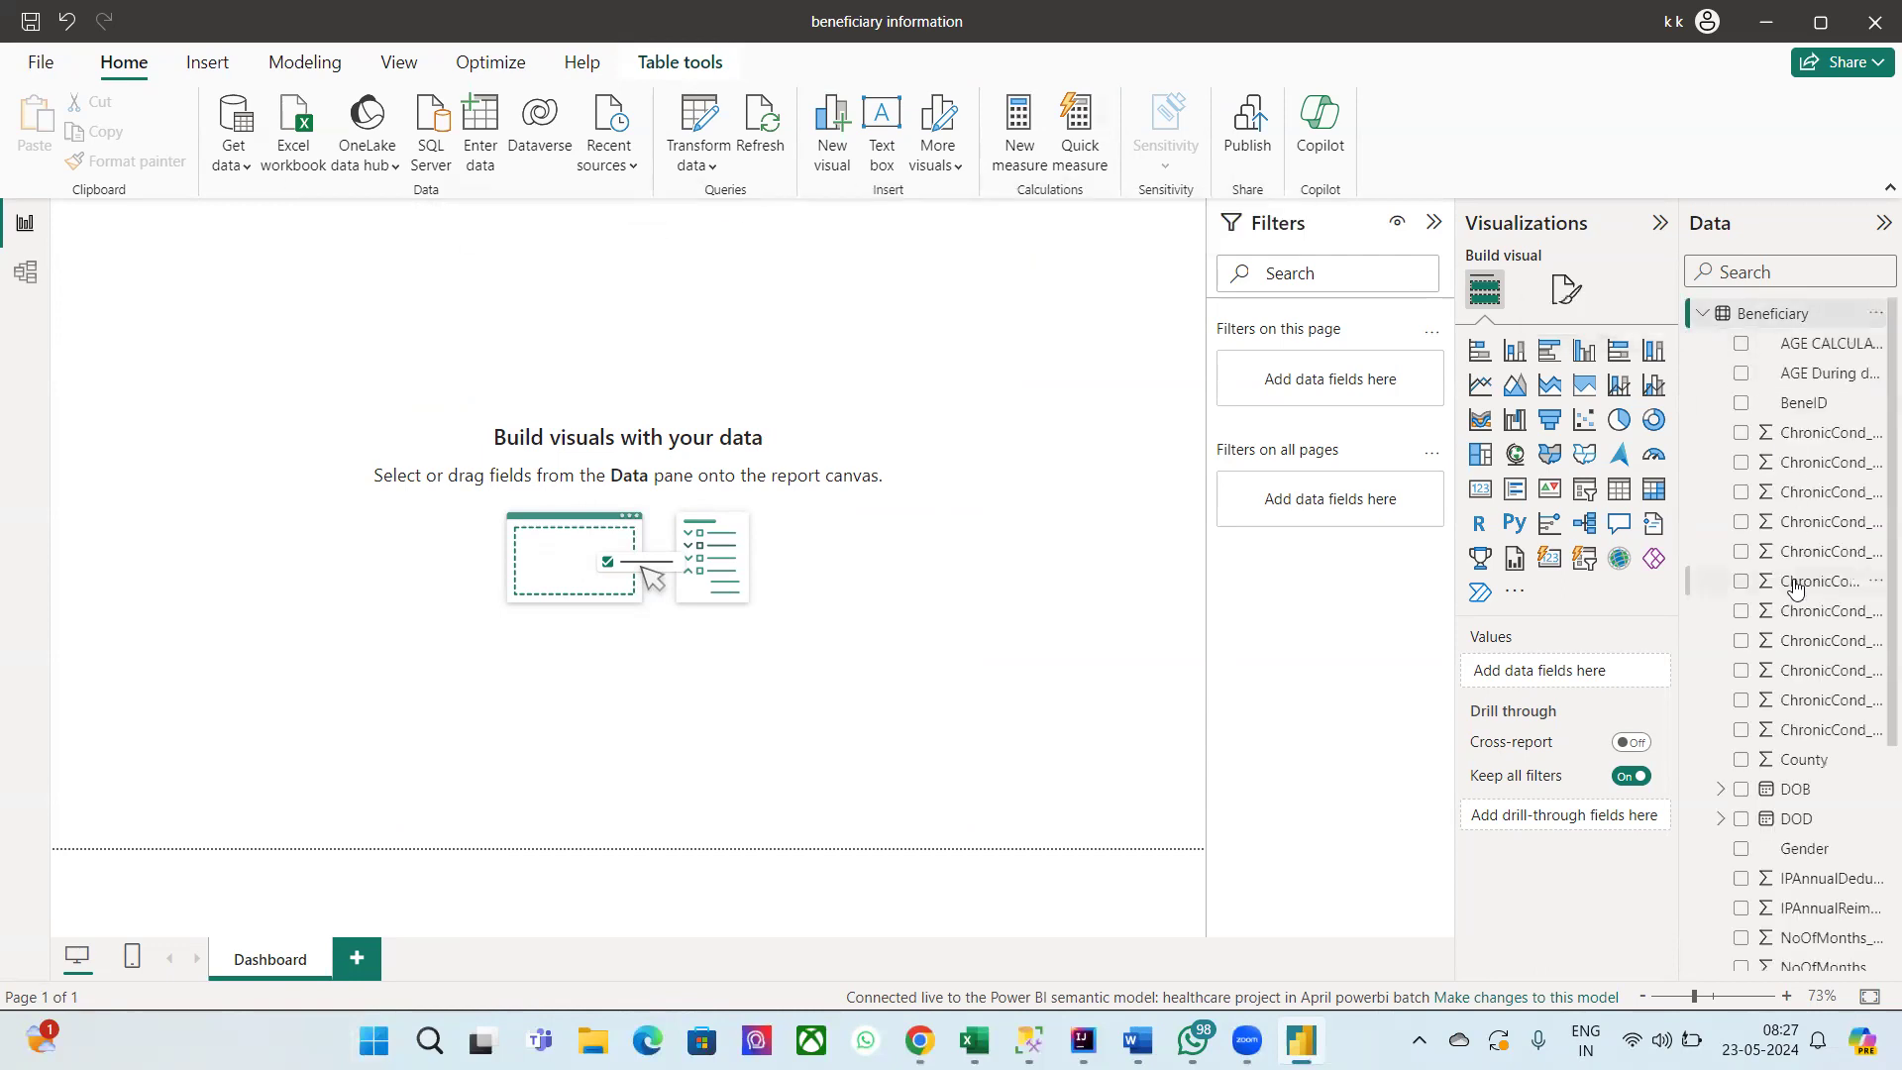
scroll(1793, 585, "down", 3)
left_click(1700, 865)
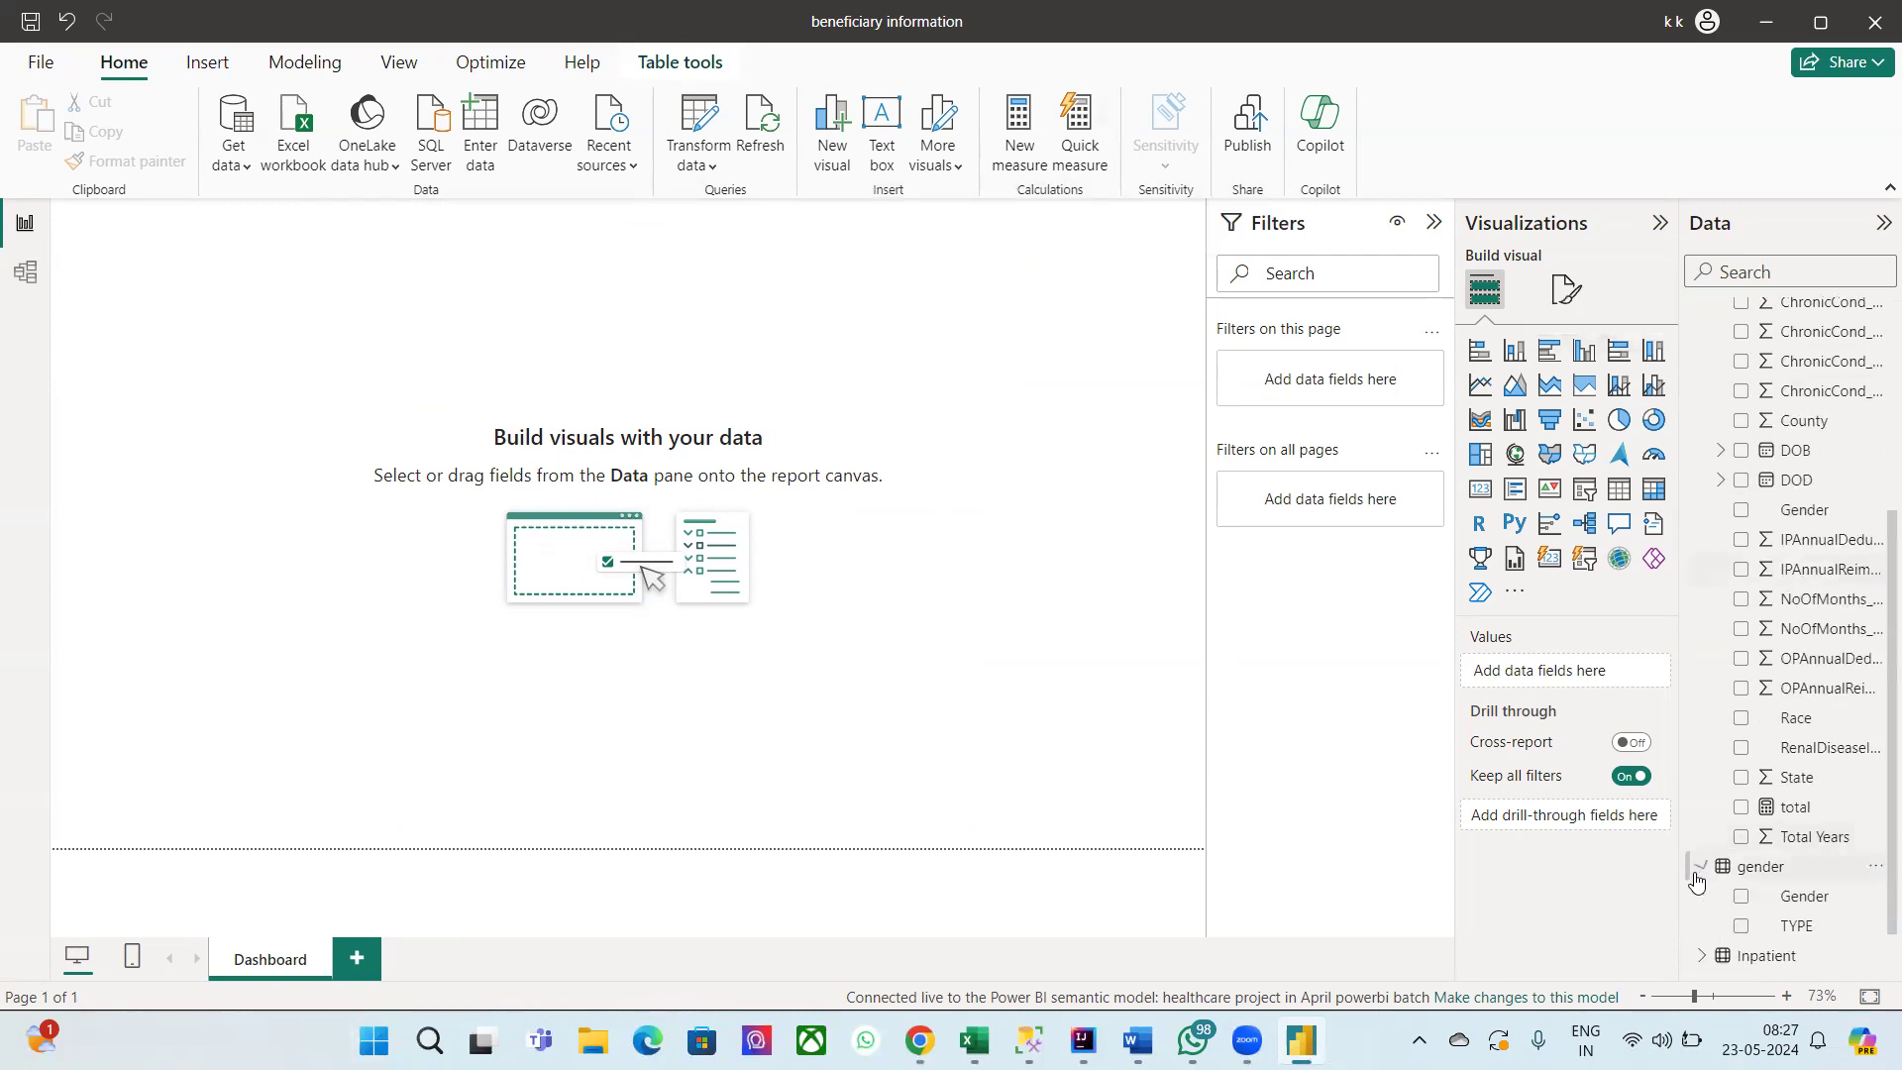
left_click(1703, 897)
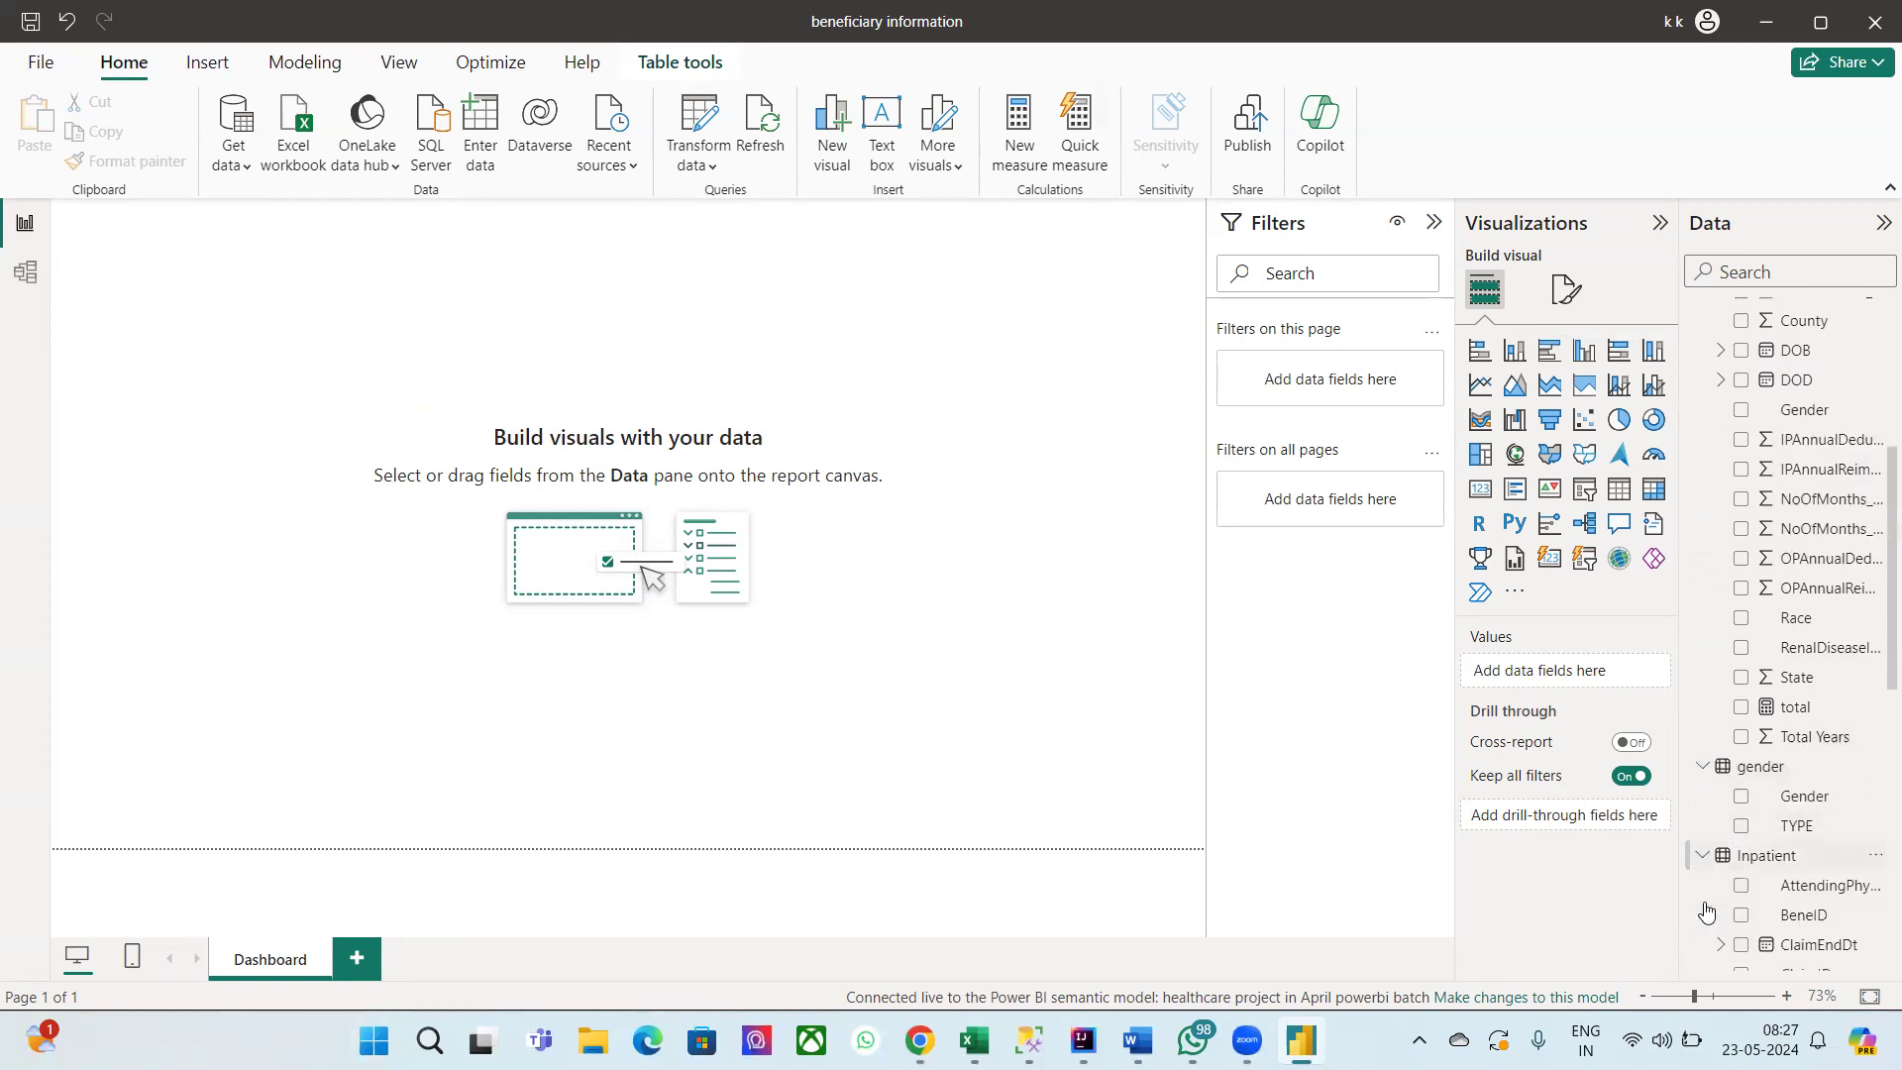
scroll(1705, 910, "down", 5)
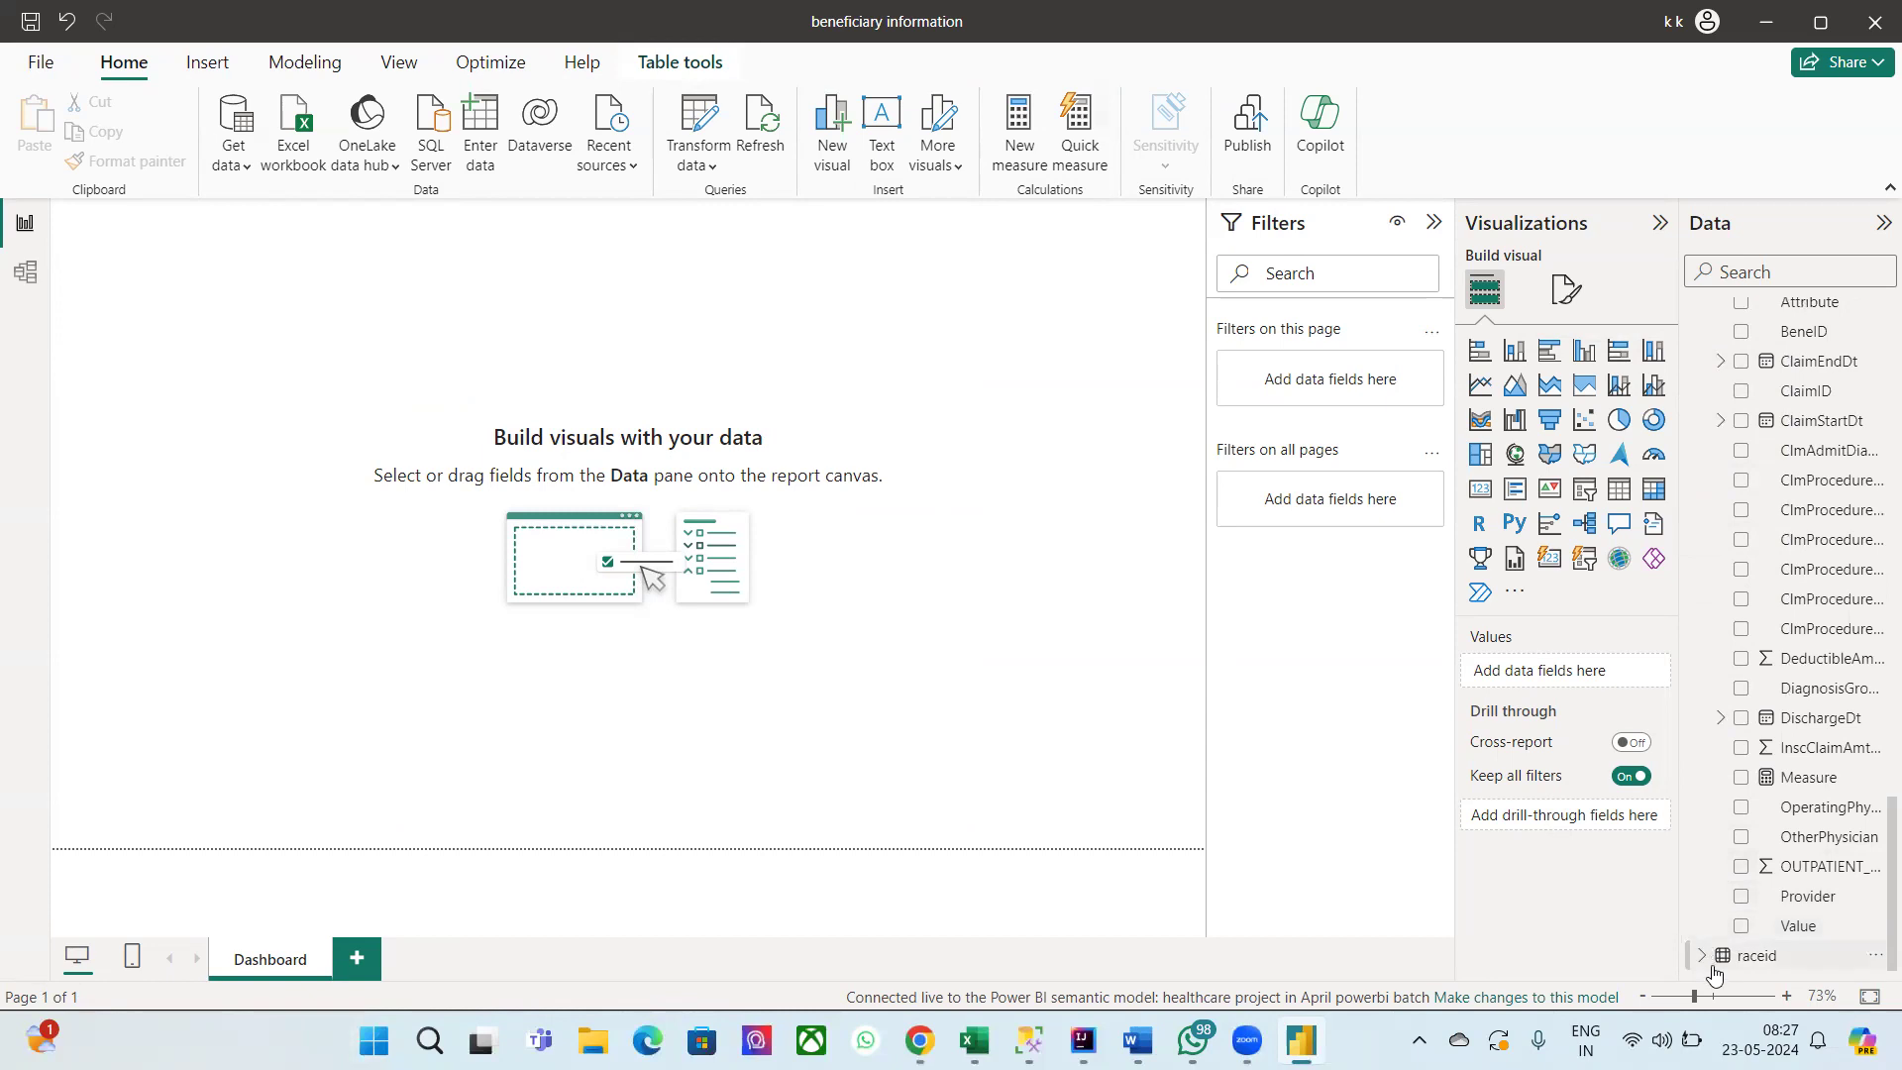
left_click(1701, 958)
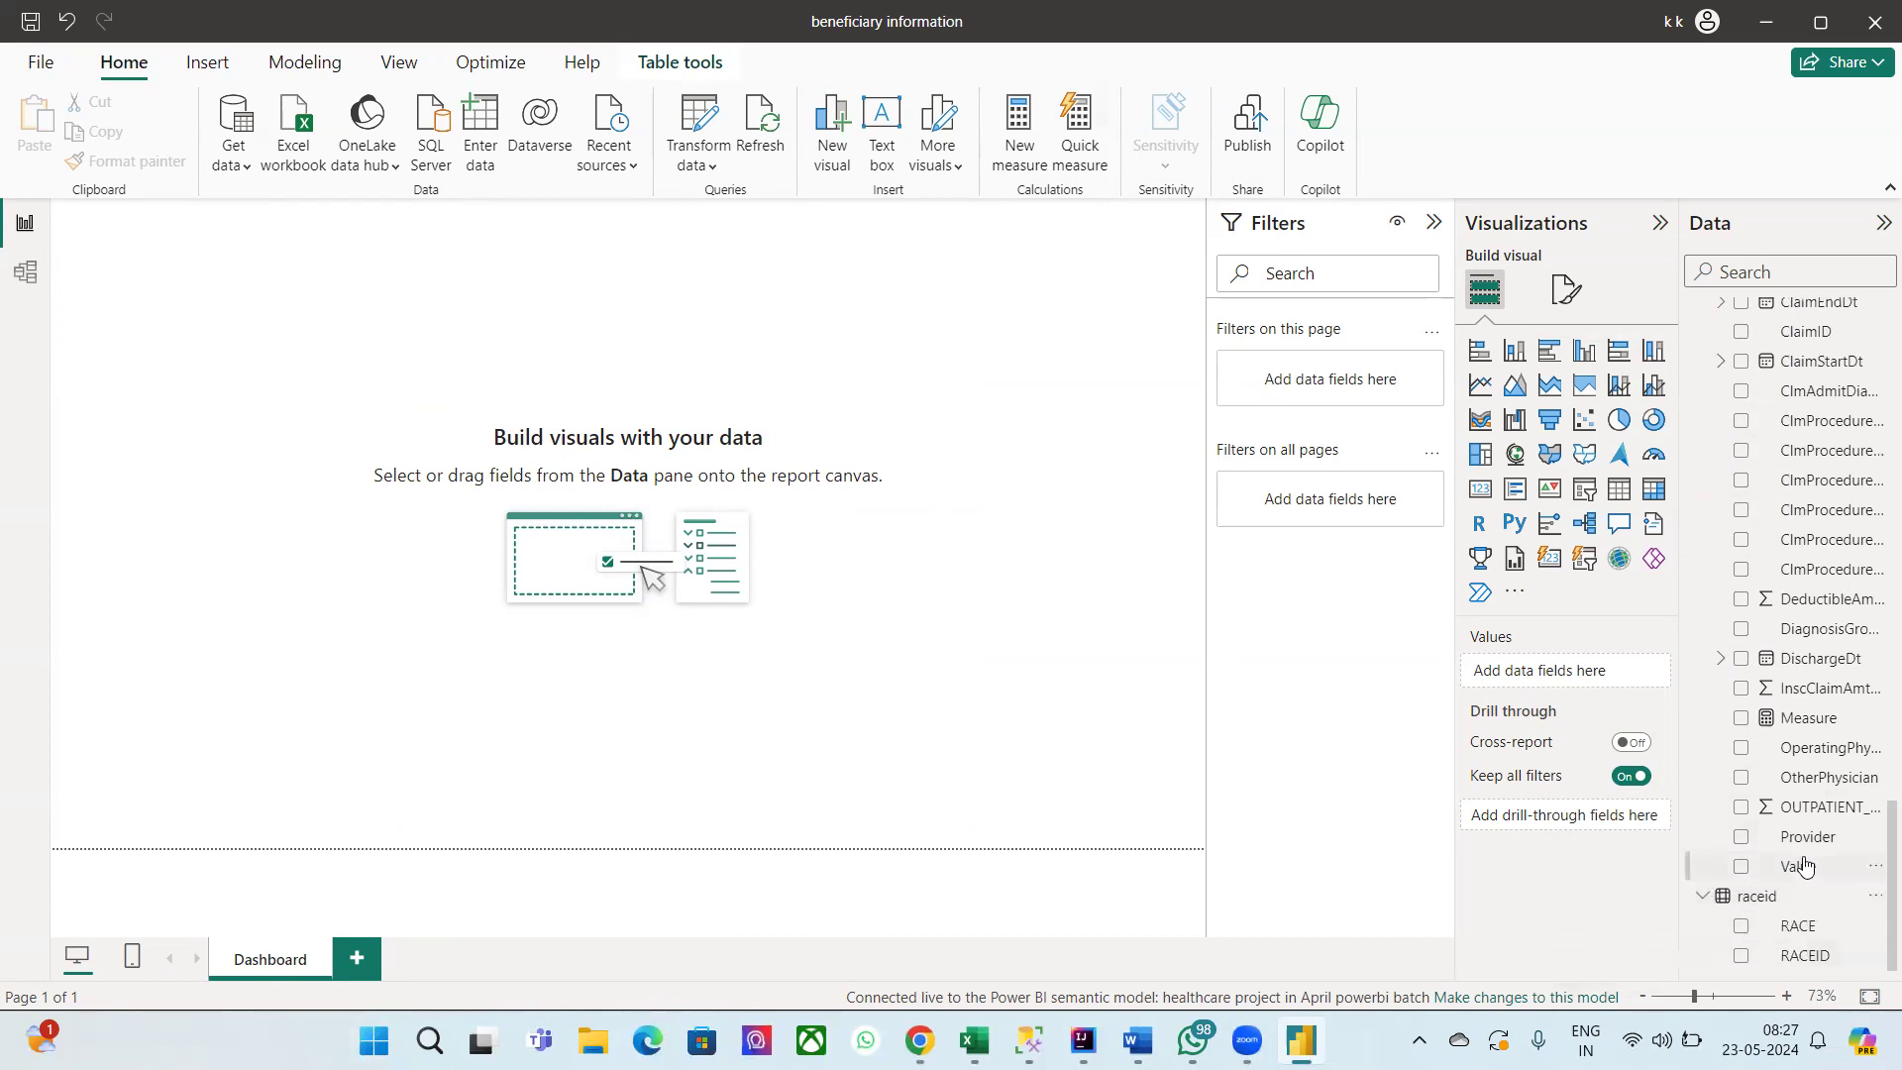
scroll(1802, 863, "up", 3)
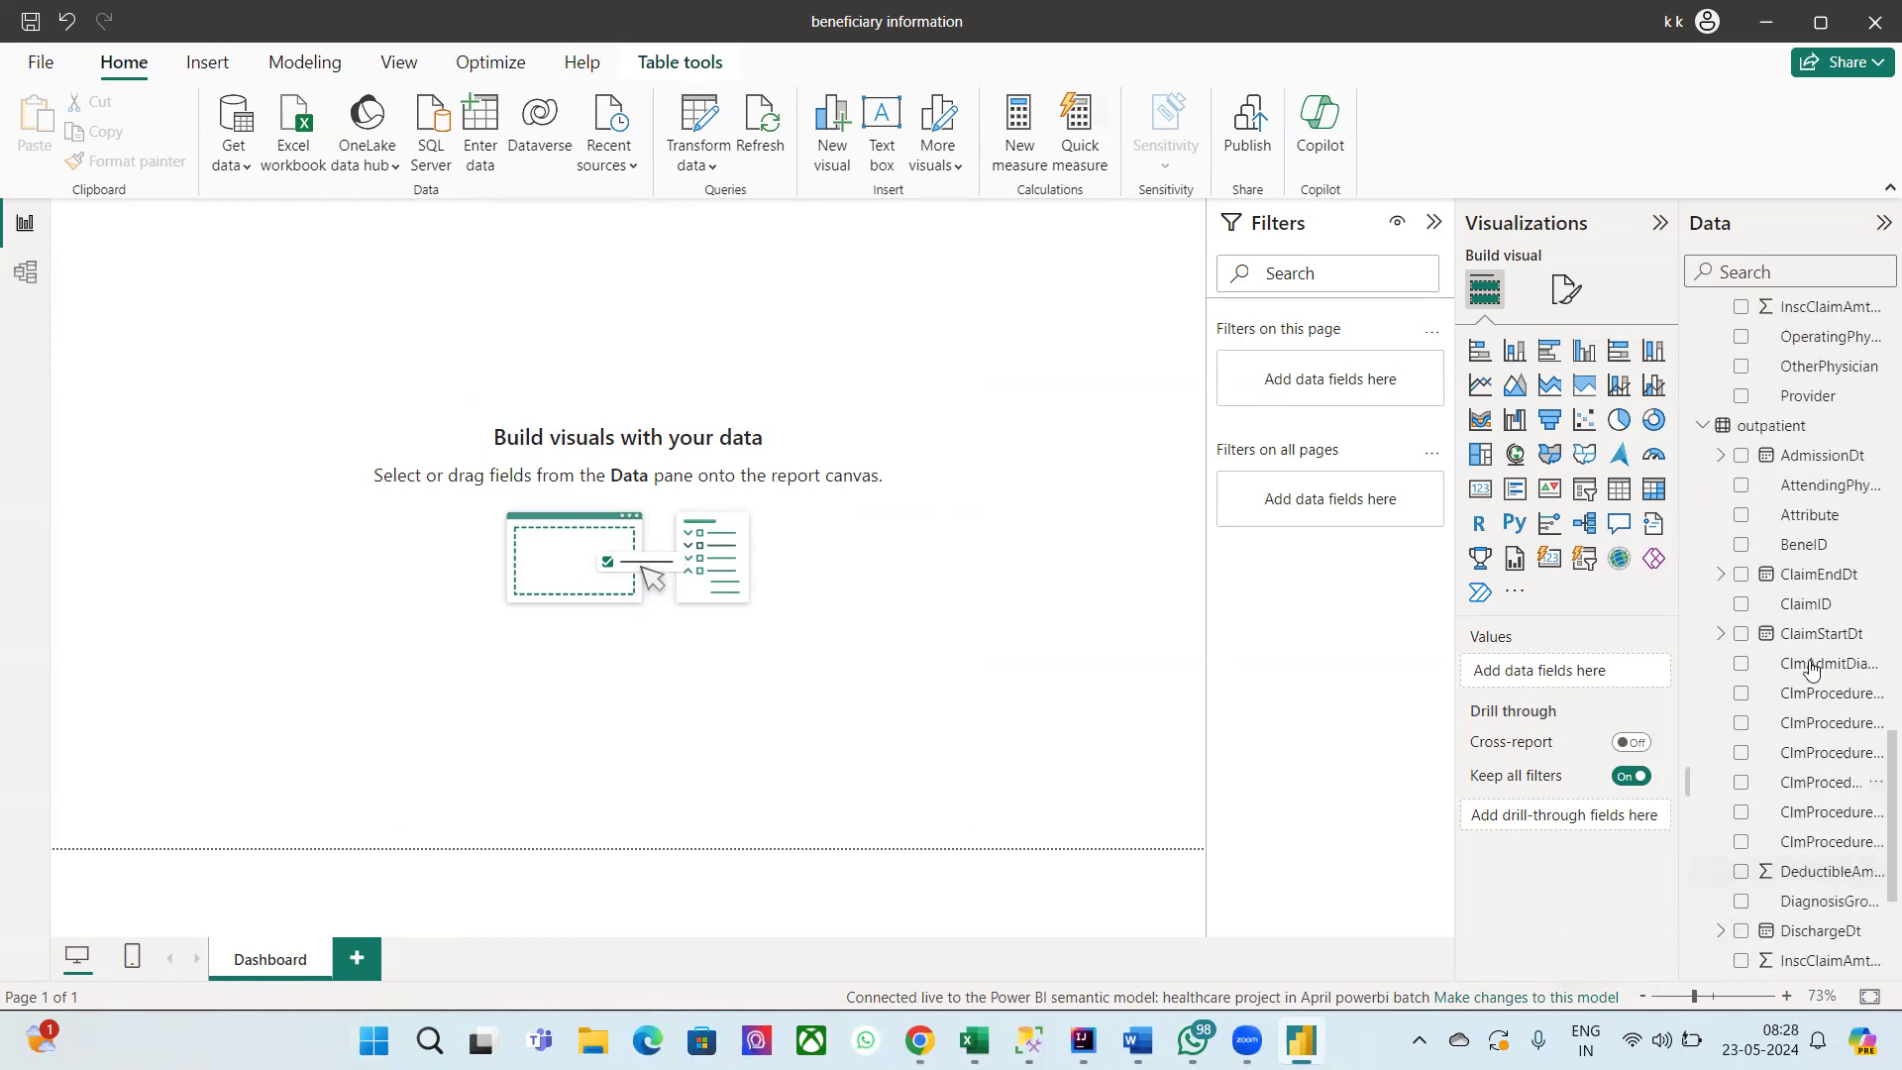
scroll(1805, 569, "up", 15)
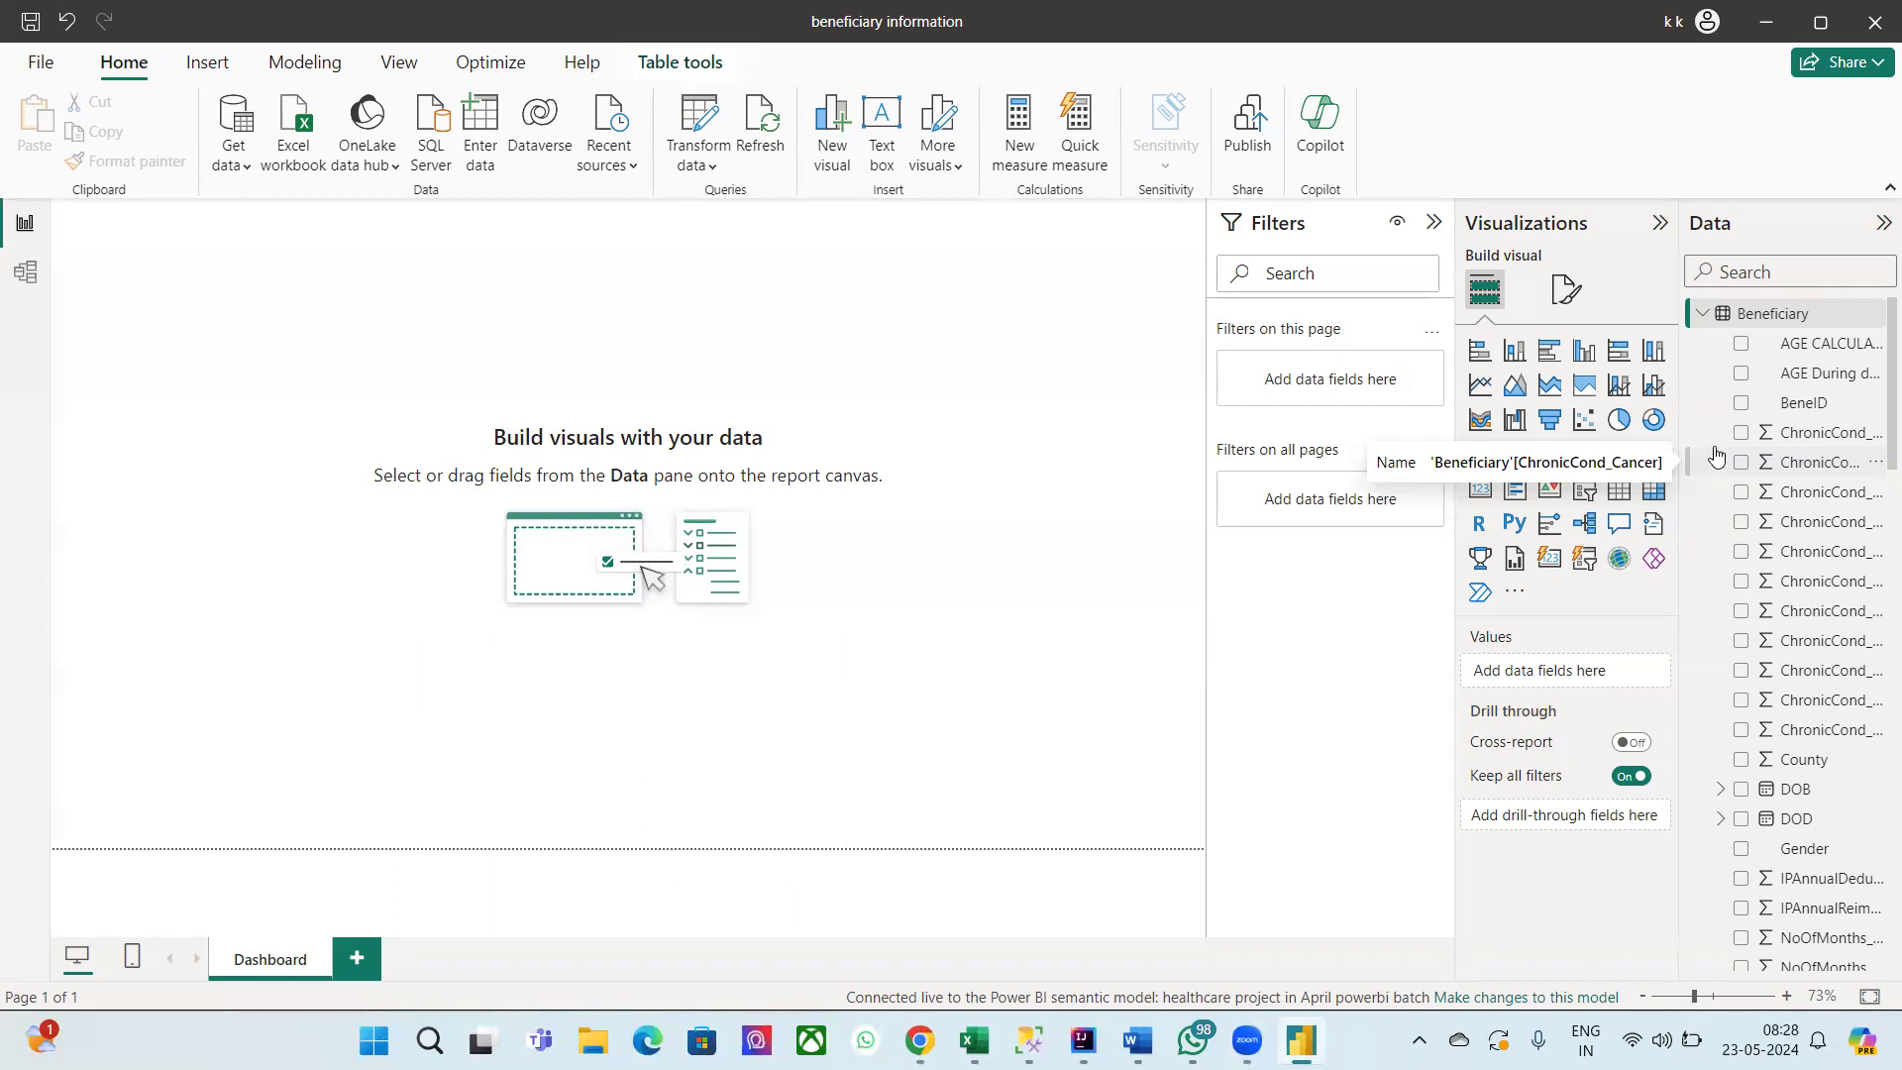
Step: Add a short full-width text box along the page's upper edge and enter the title INPATIENT DATA
mouse_move(1137, 1040)
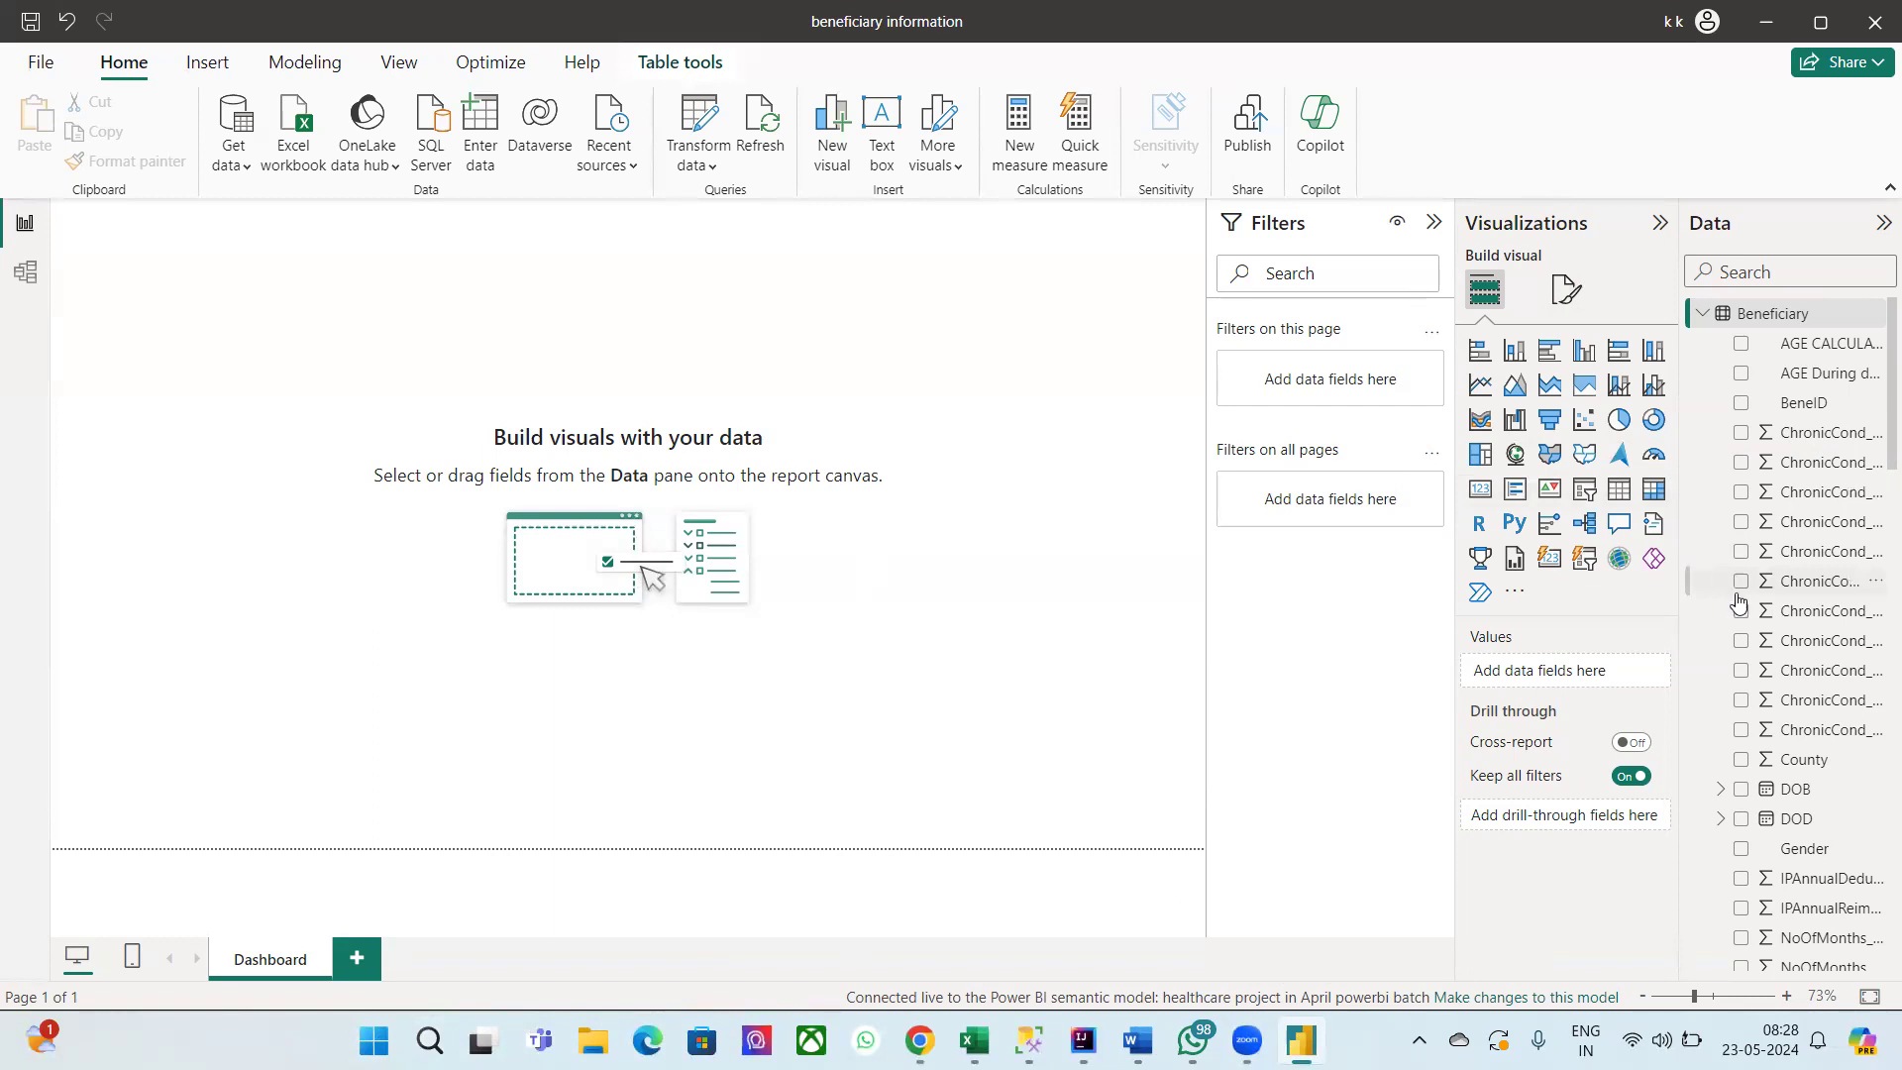
scroll(1751, 622, "down", 15)
scroll(1751, 622, "up", 5)
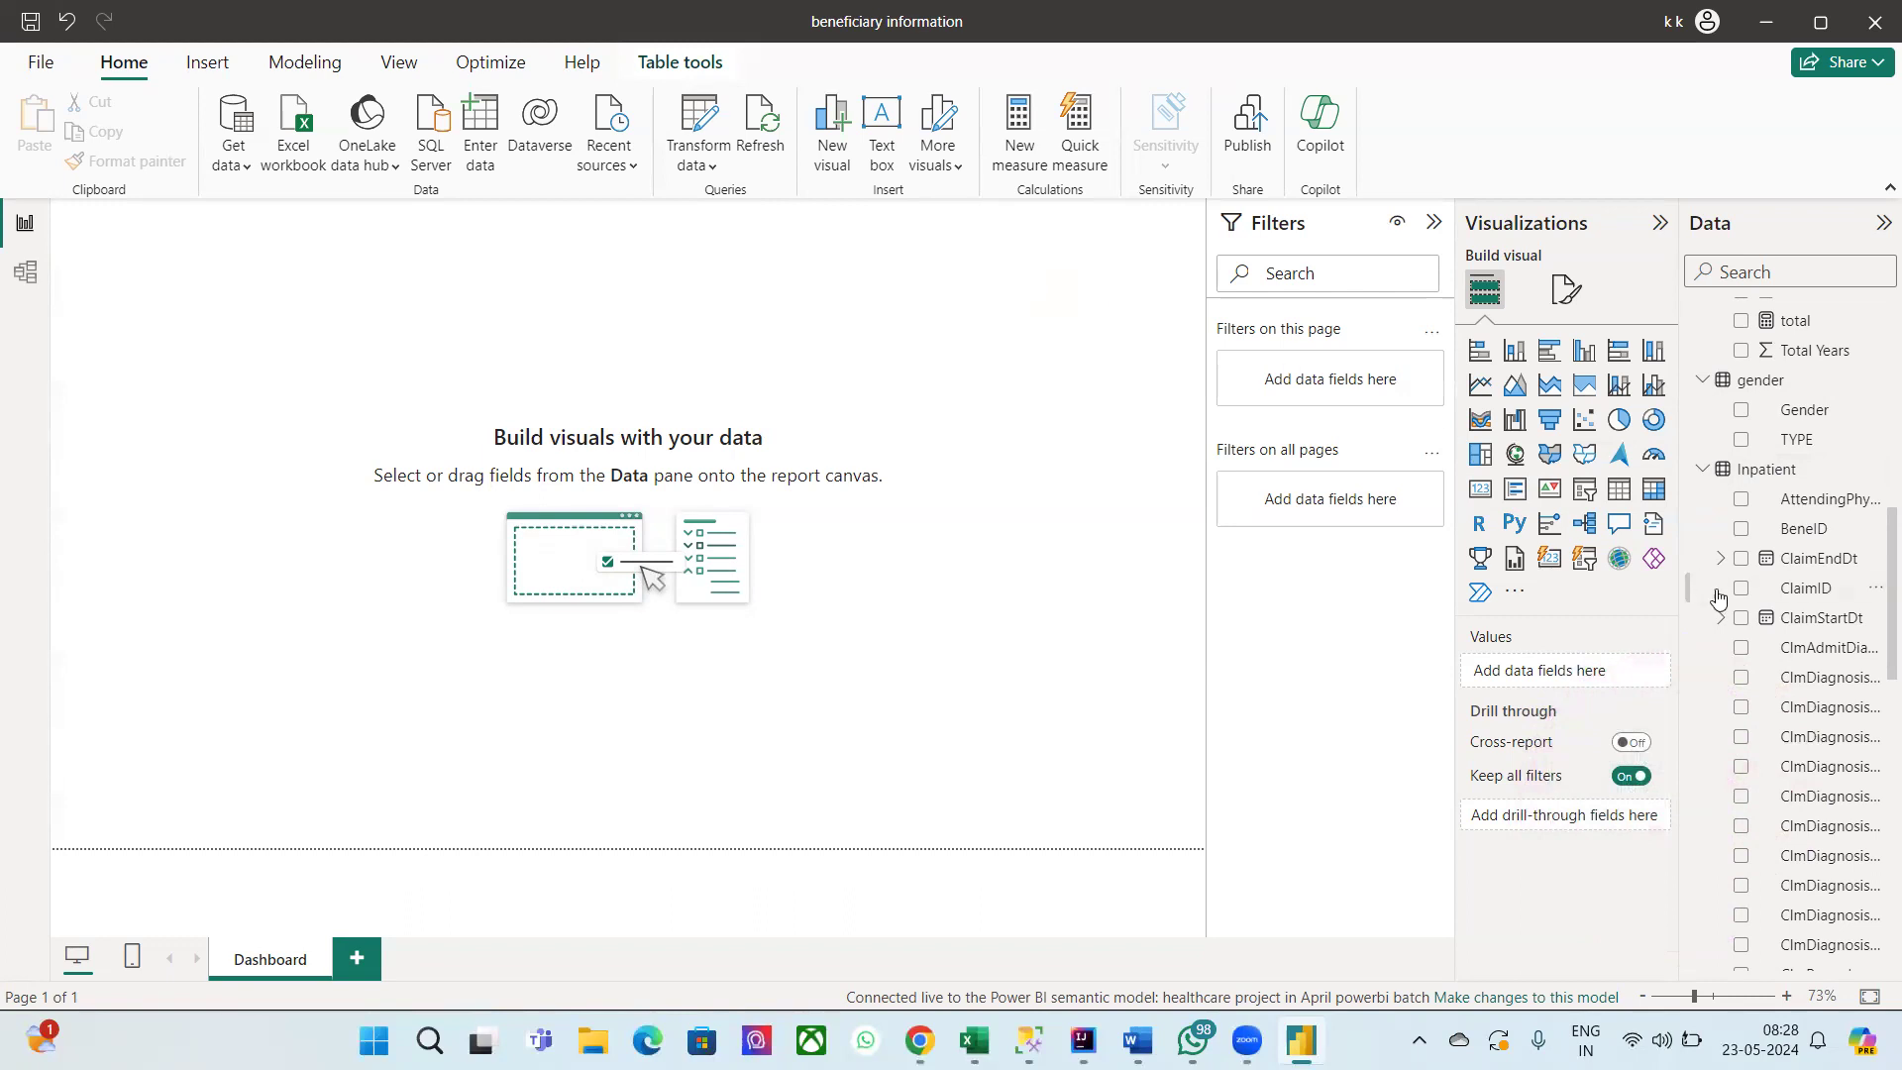
left_click(880, 132)
left_click_drag(310, 335, 1207, 343)
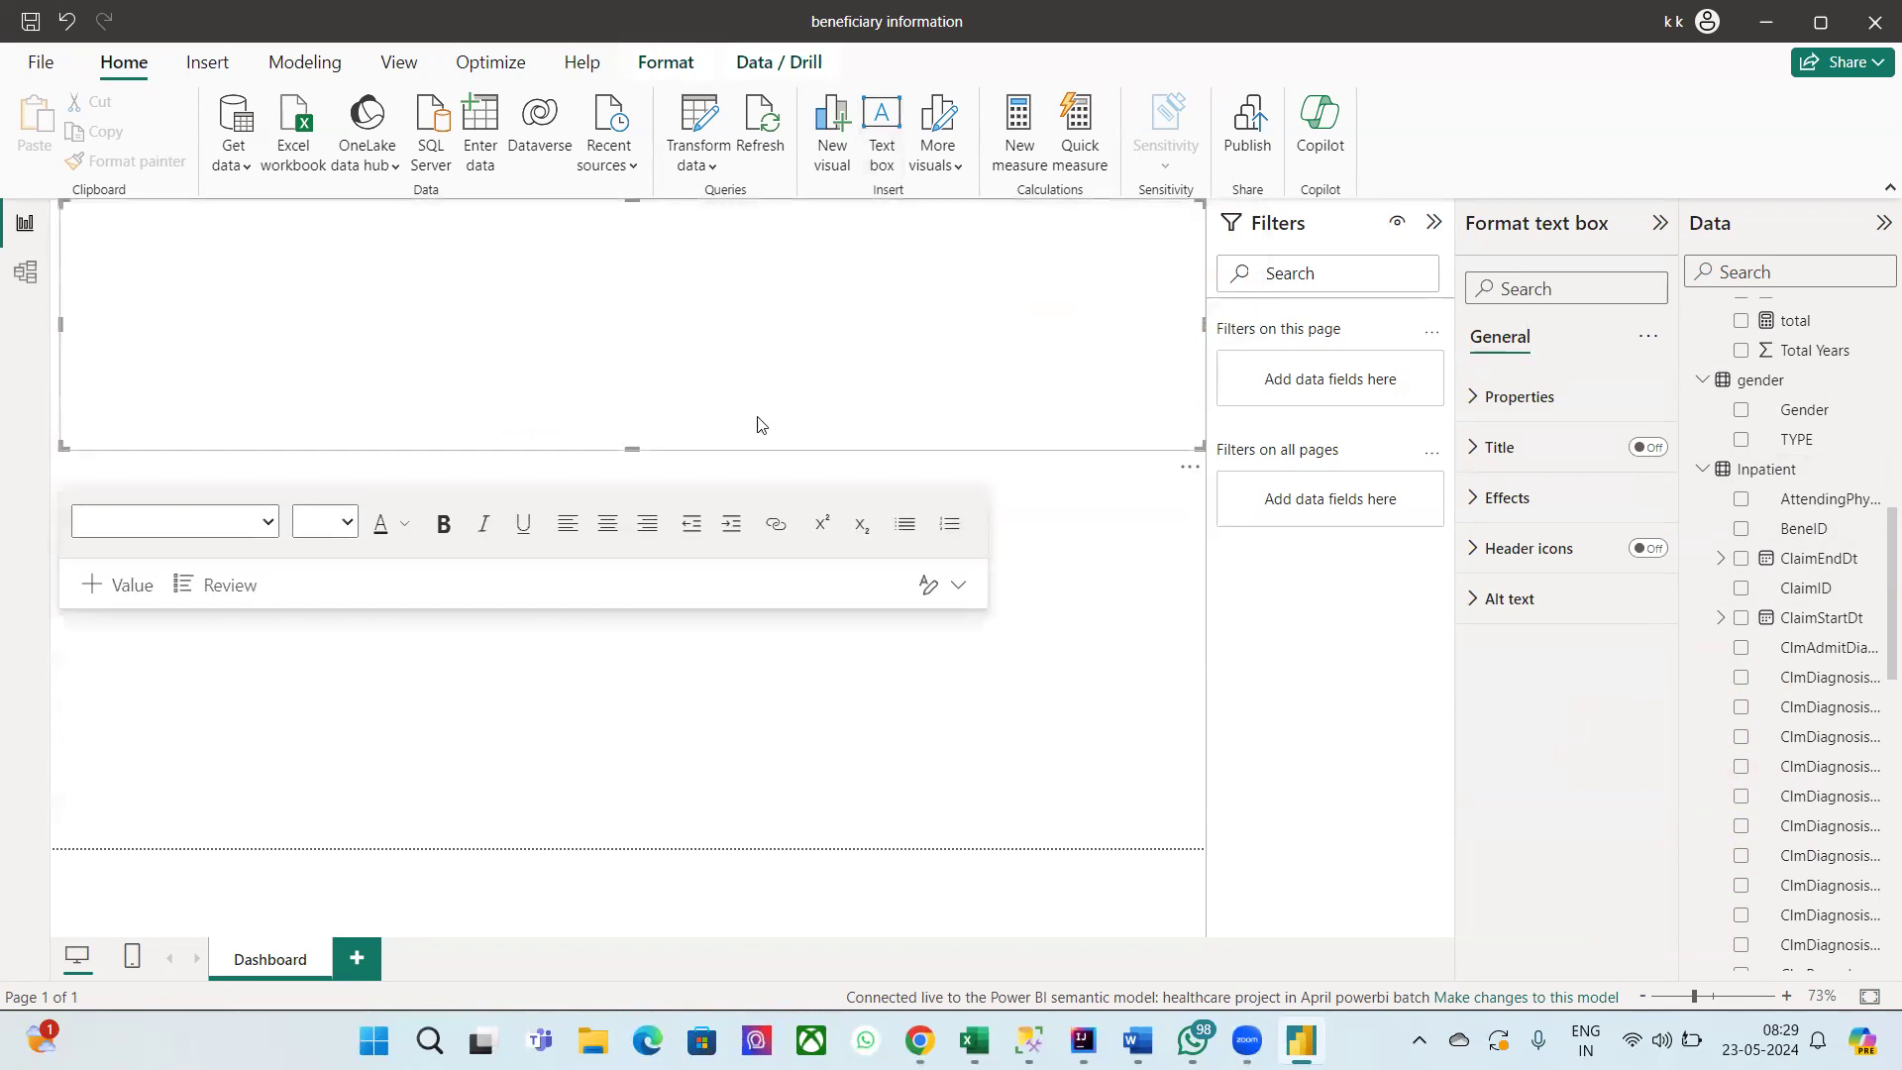
left_click_drag(635, 450, 624, 256)
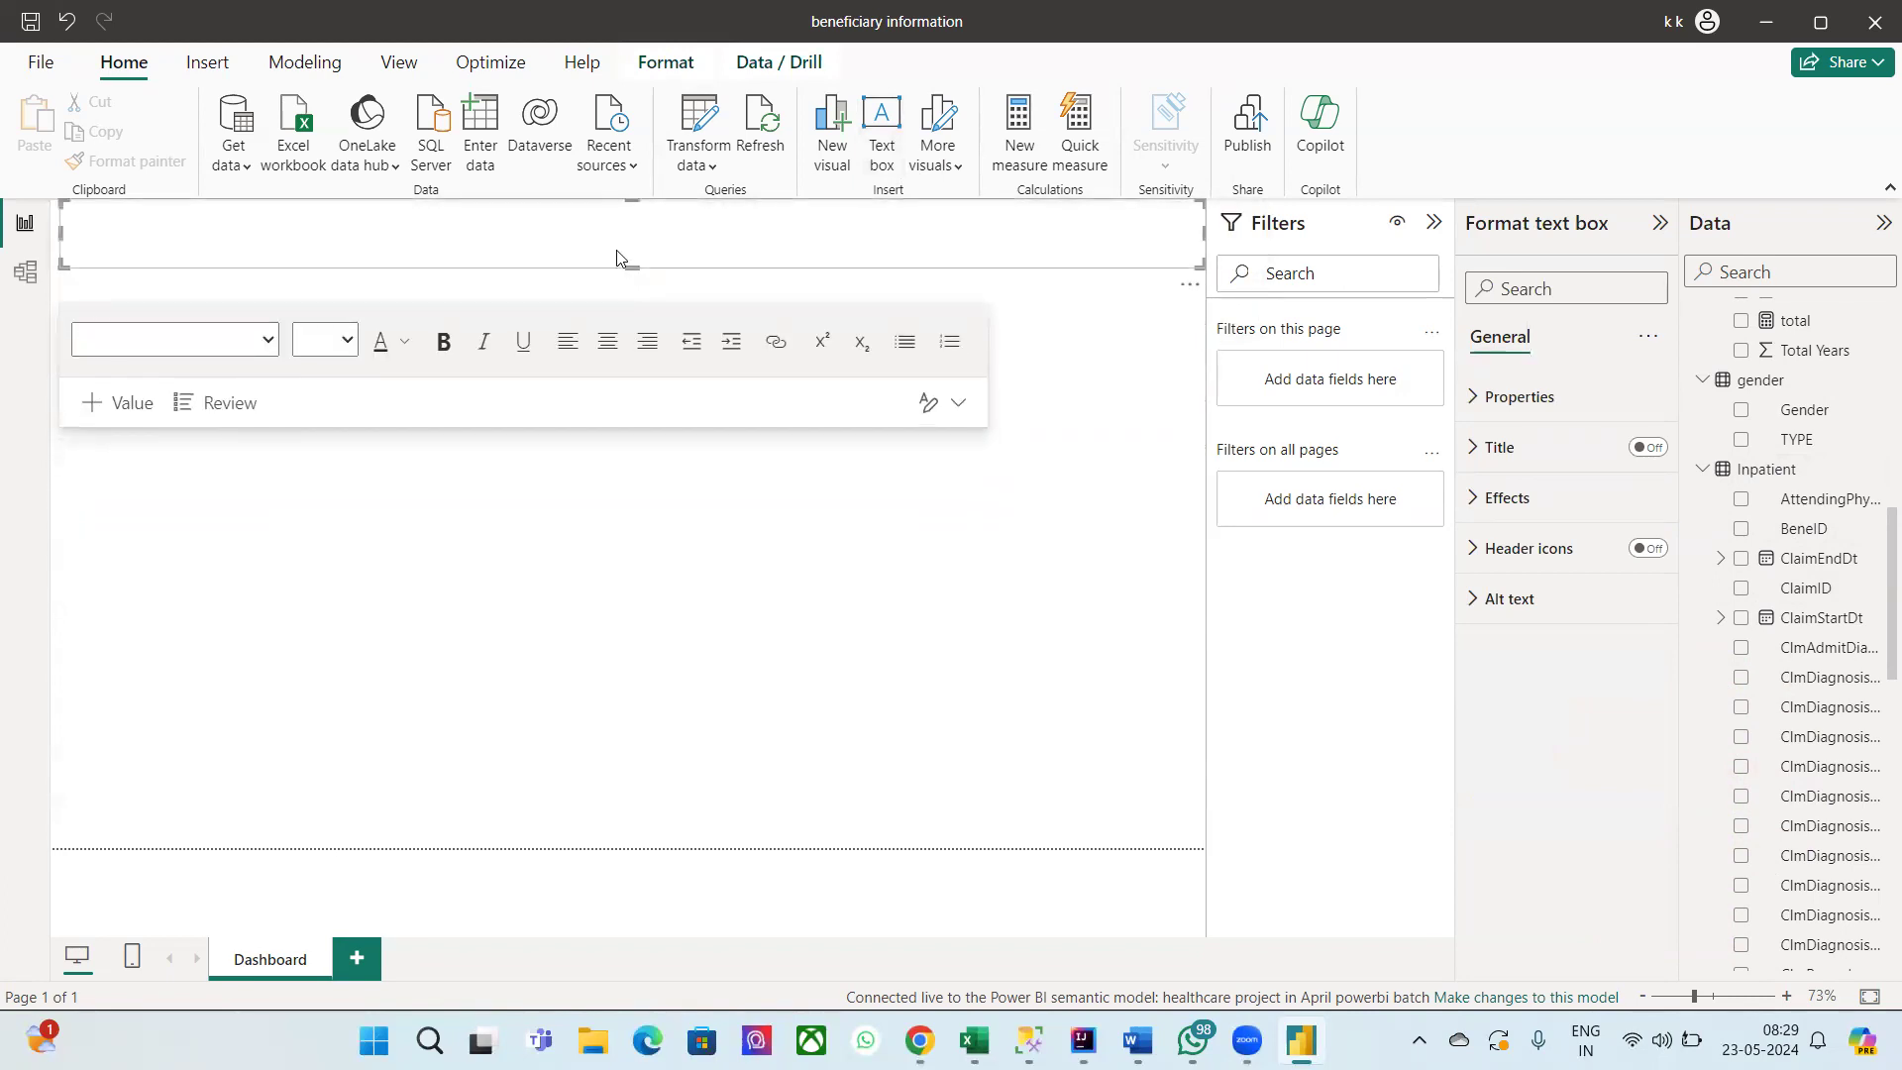
left_click(617, 257)
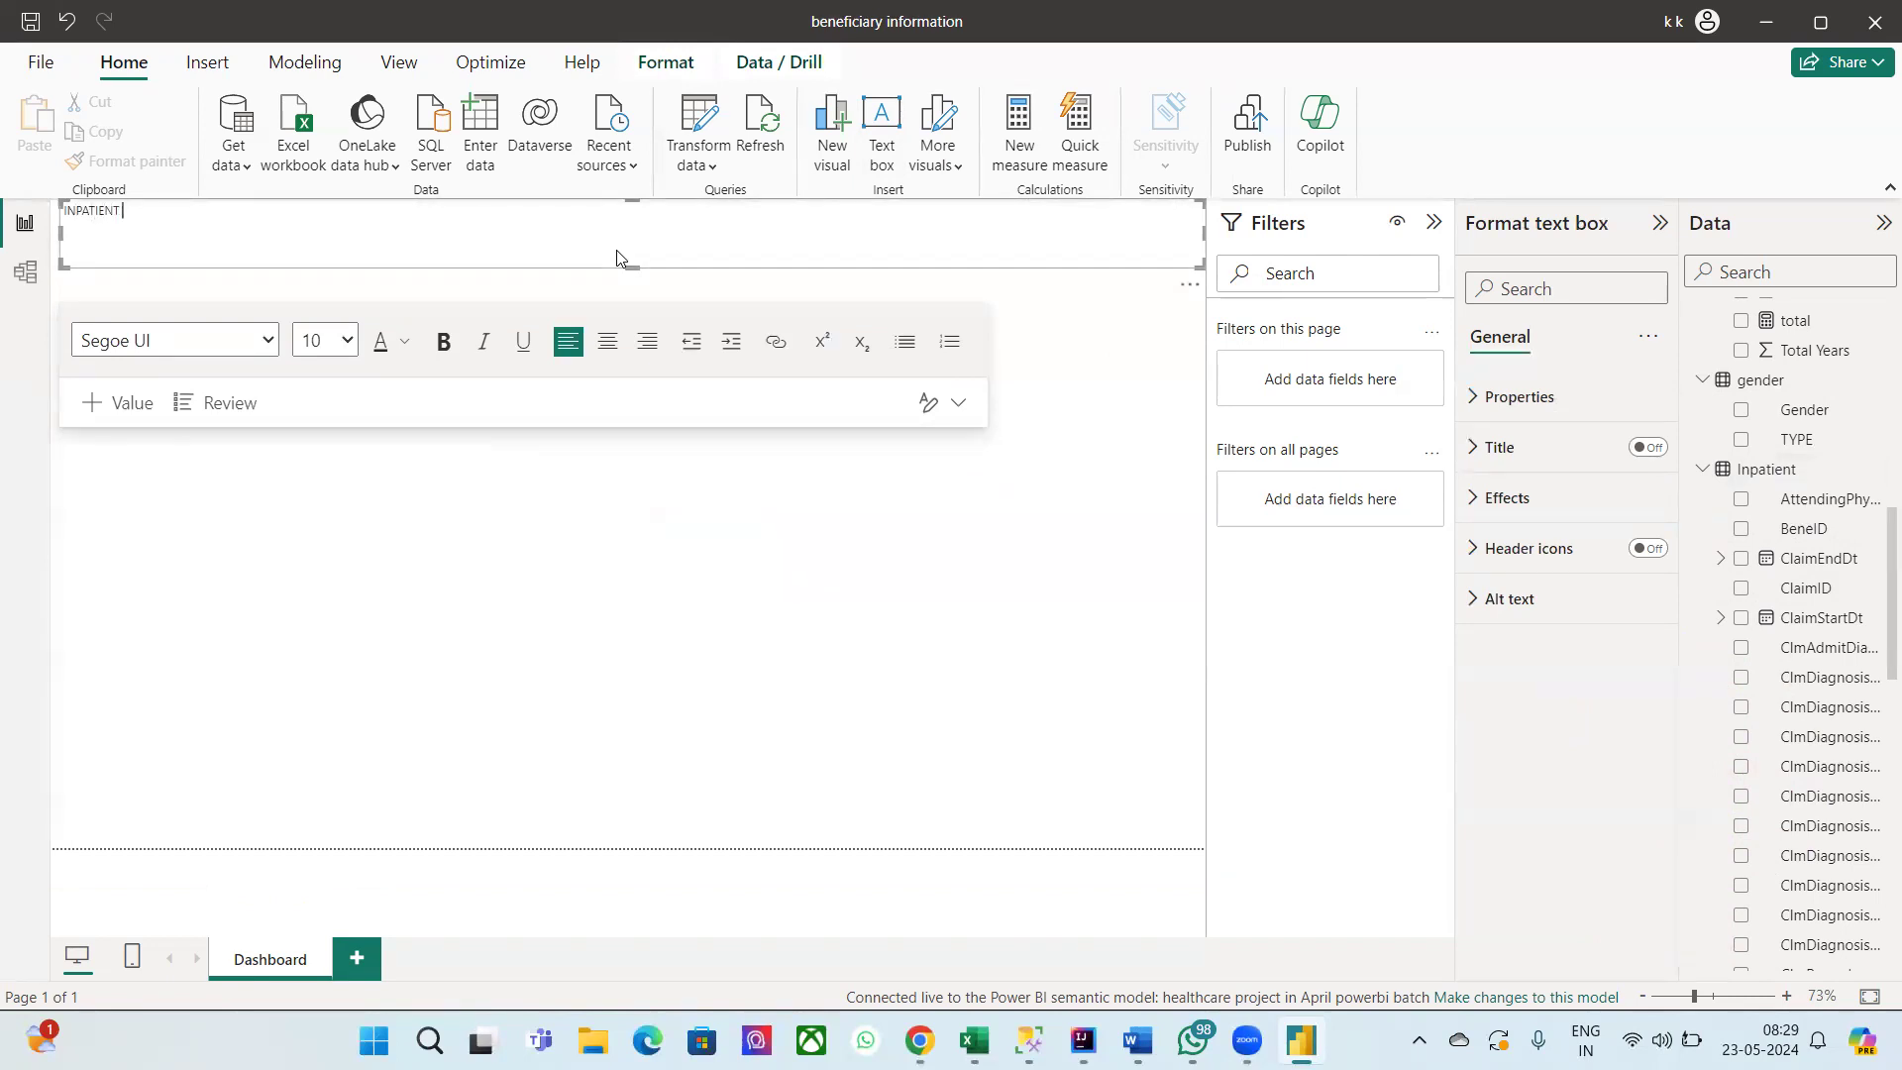
Step: Center the INPATIENT DATA title text and set its font color to the dark blue theme color
key("ctrl+a")
left_click(601, 352)
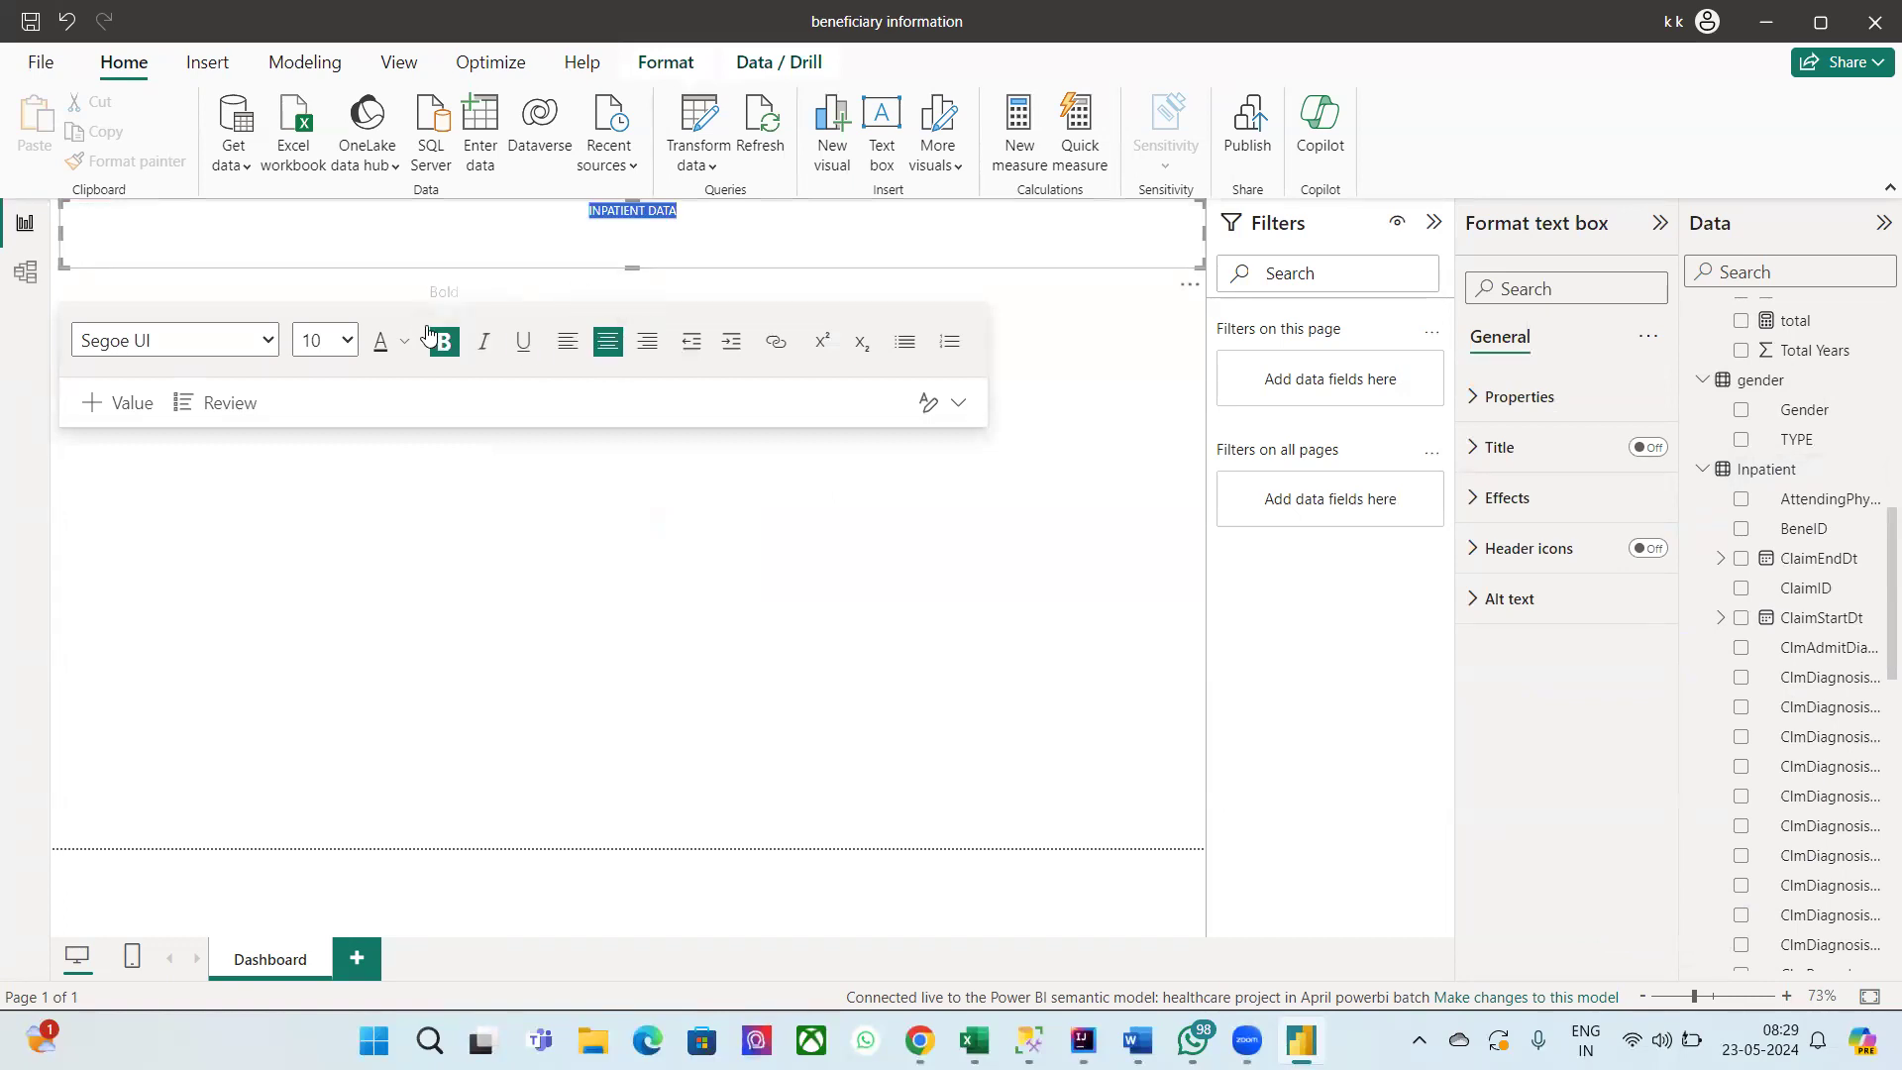
left_click(404, 342)
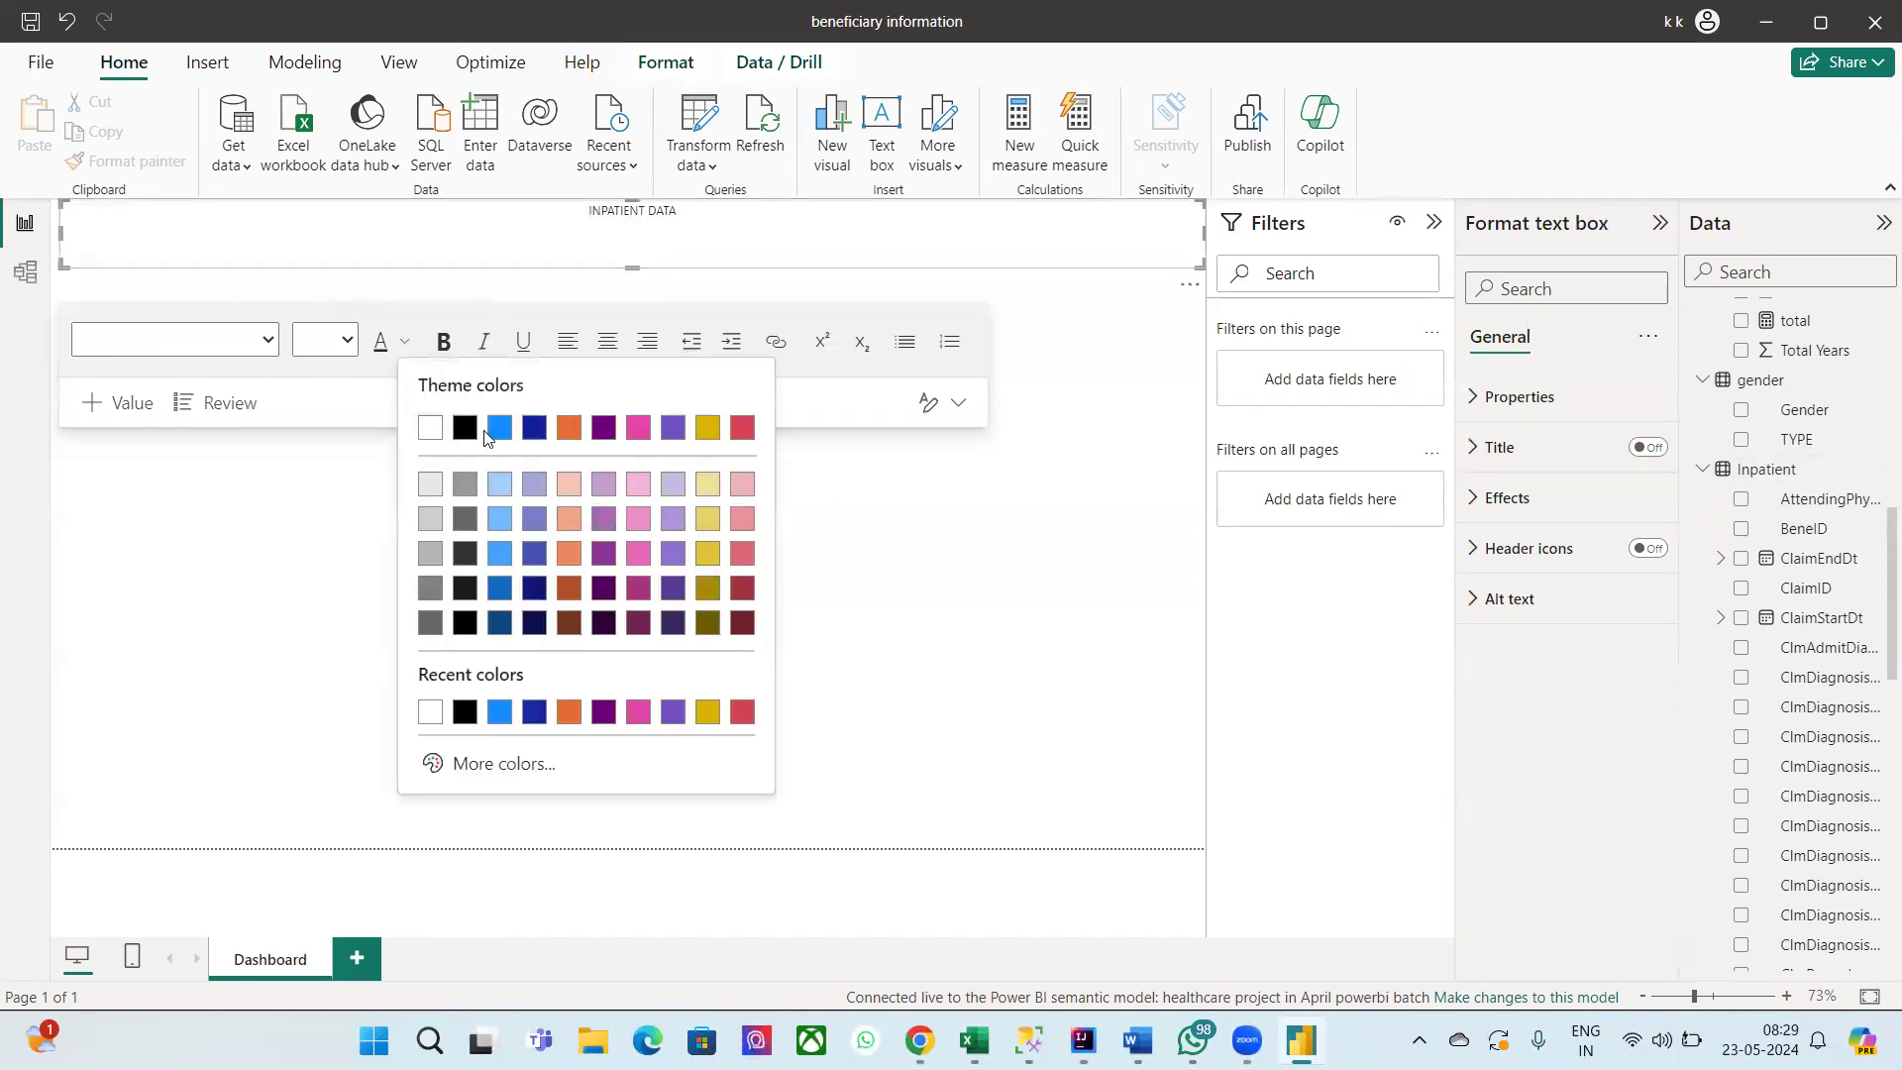
left_click(534, 428)
Step: Increase the font size of the INPATIENT DATA title to 32
left_click(344, 338)
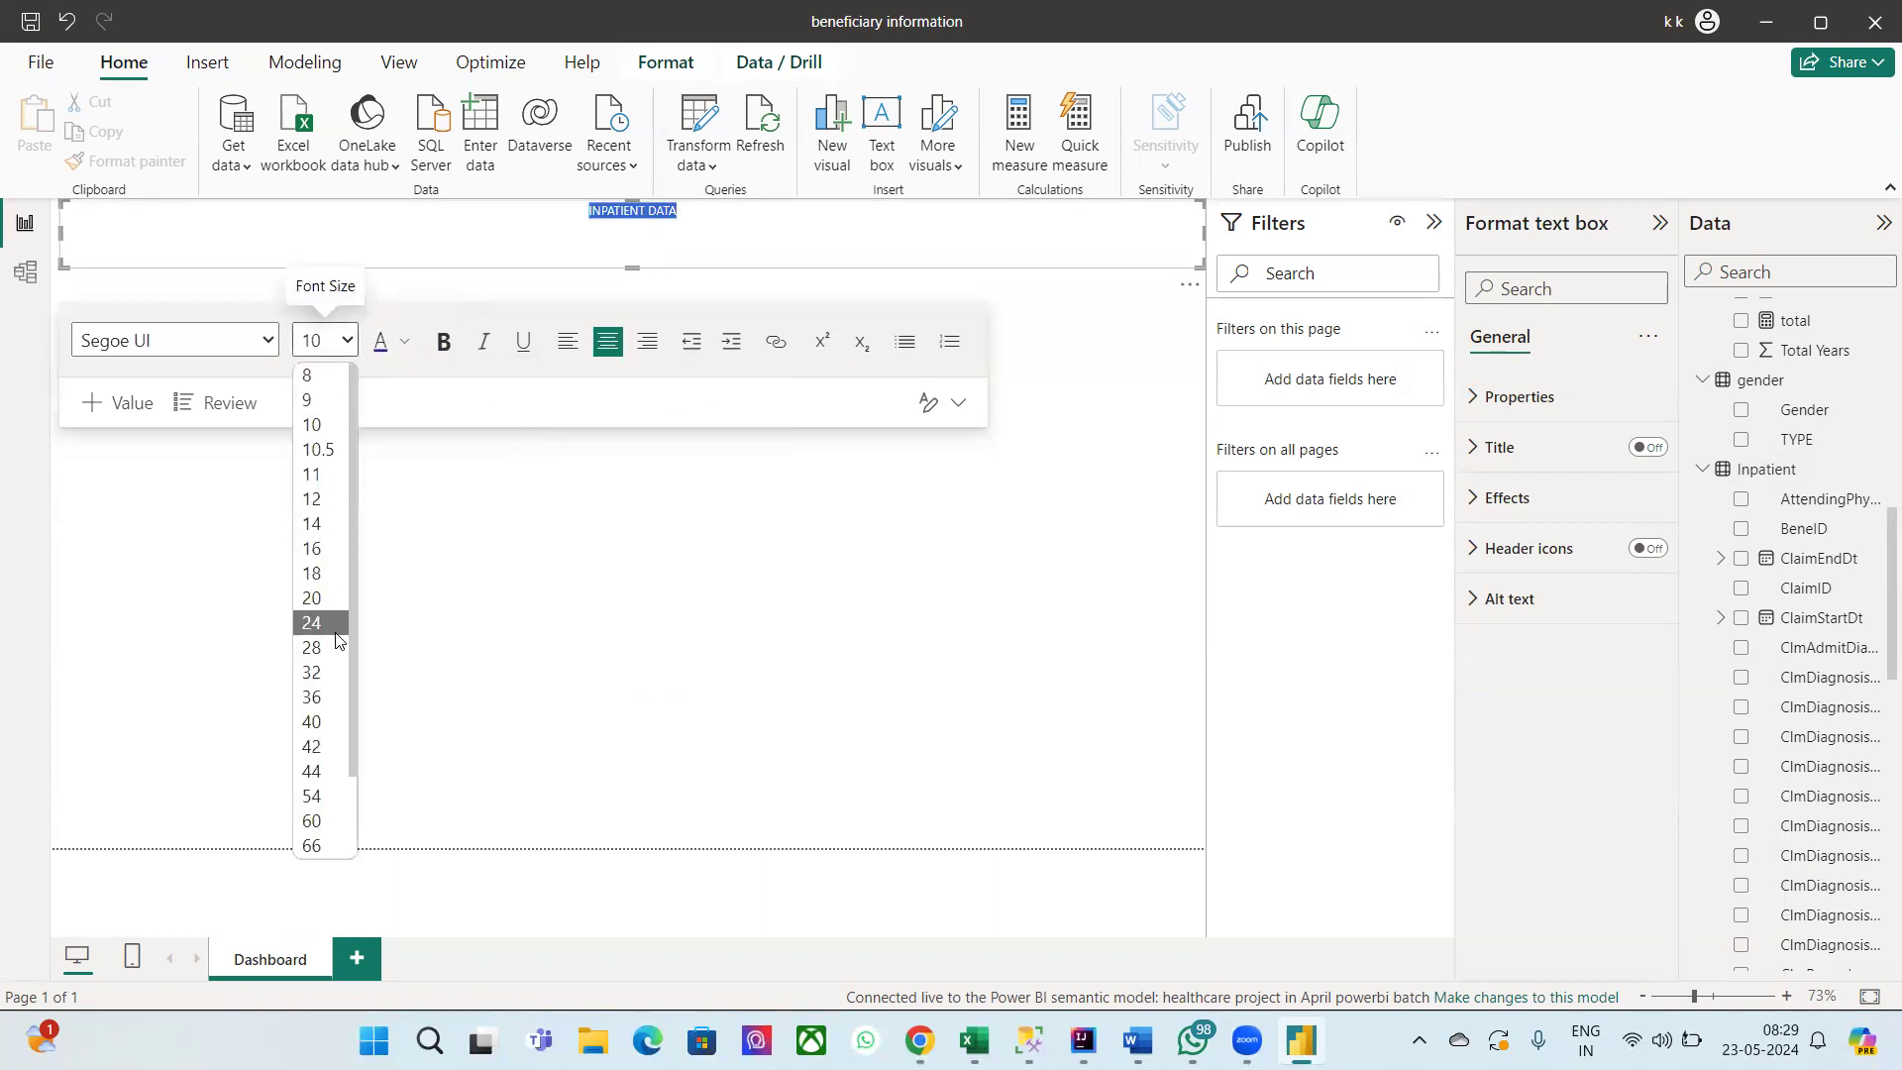
left_click(323, 622)
left_click(337, 340)
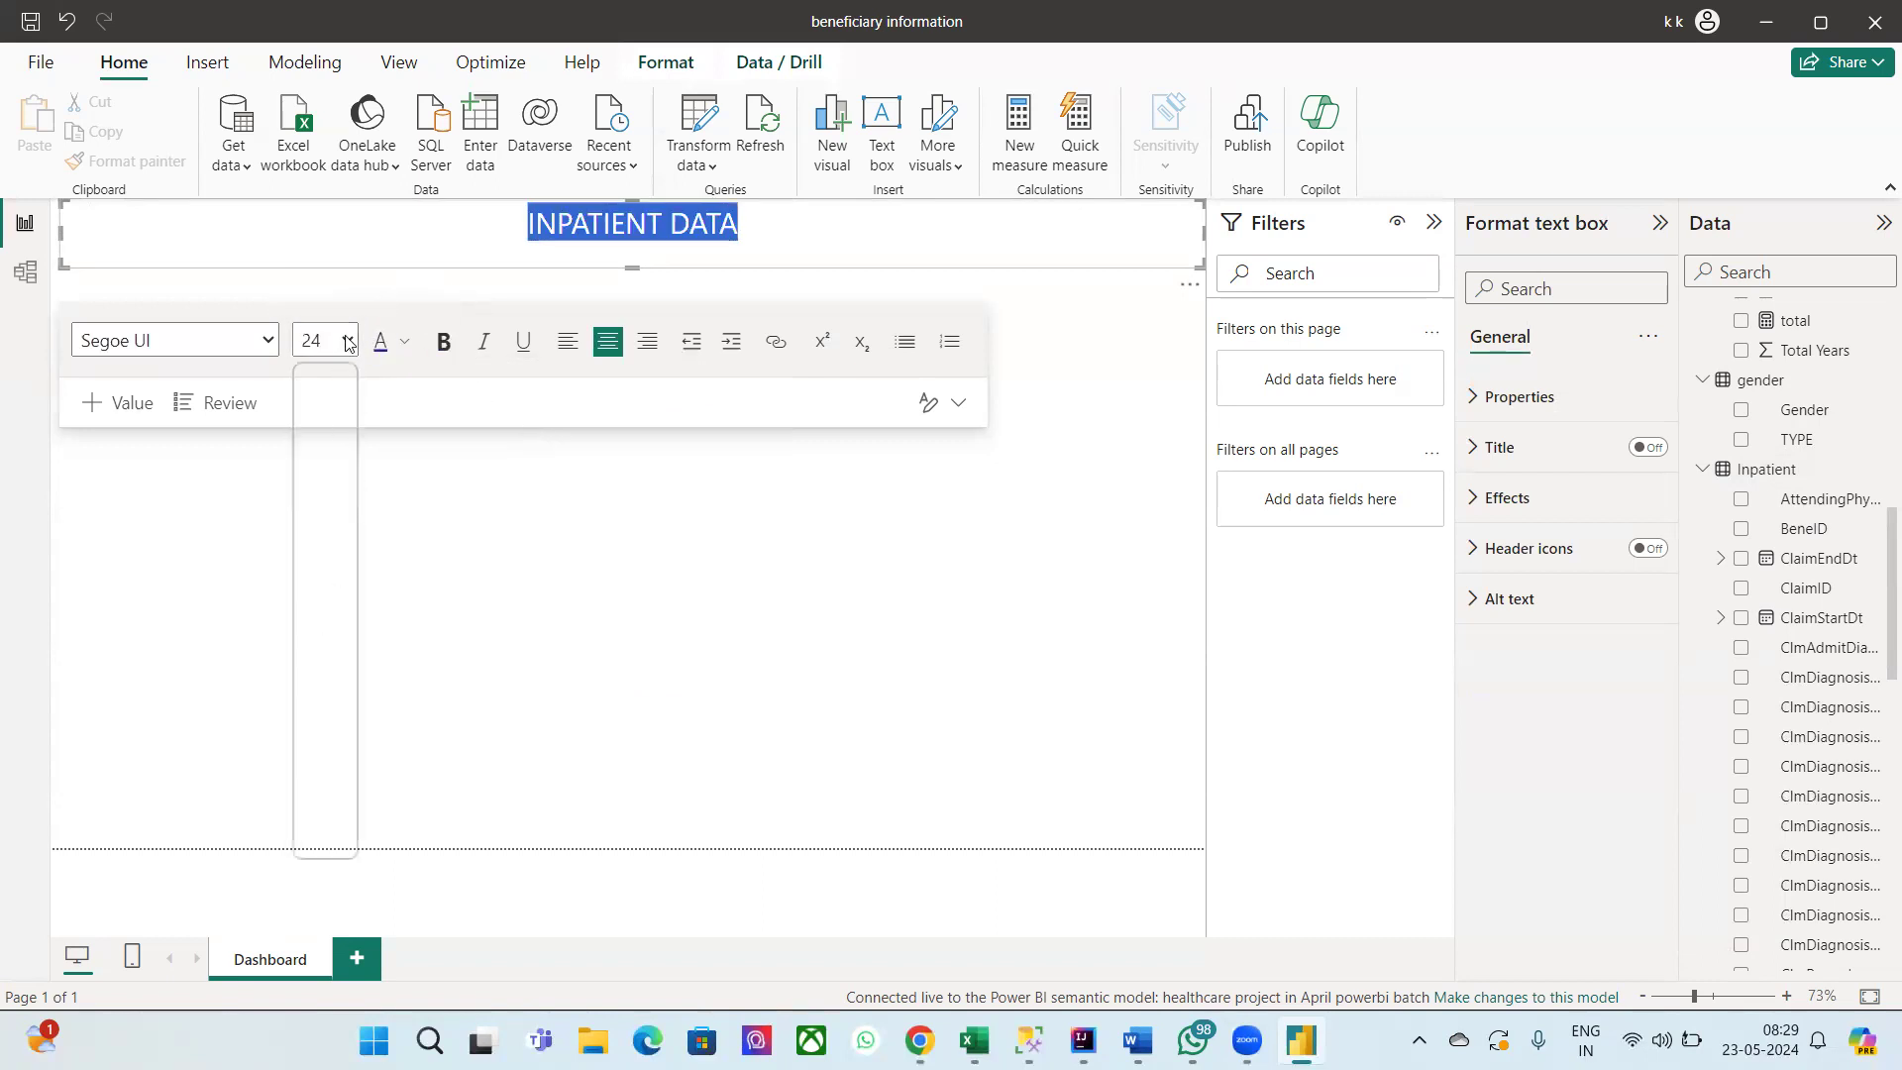
left_click(309, 622)
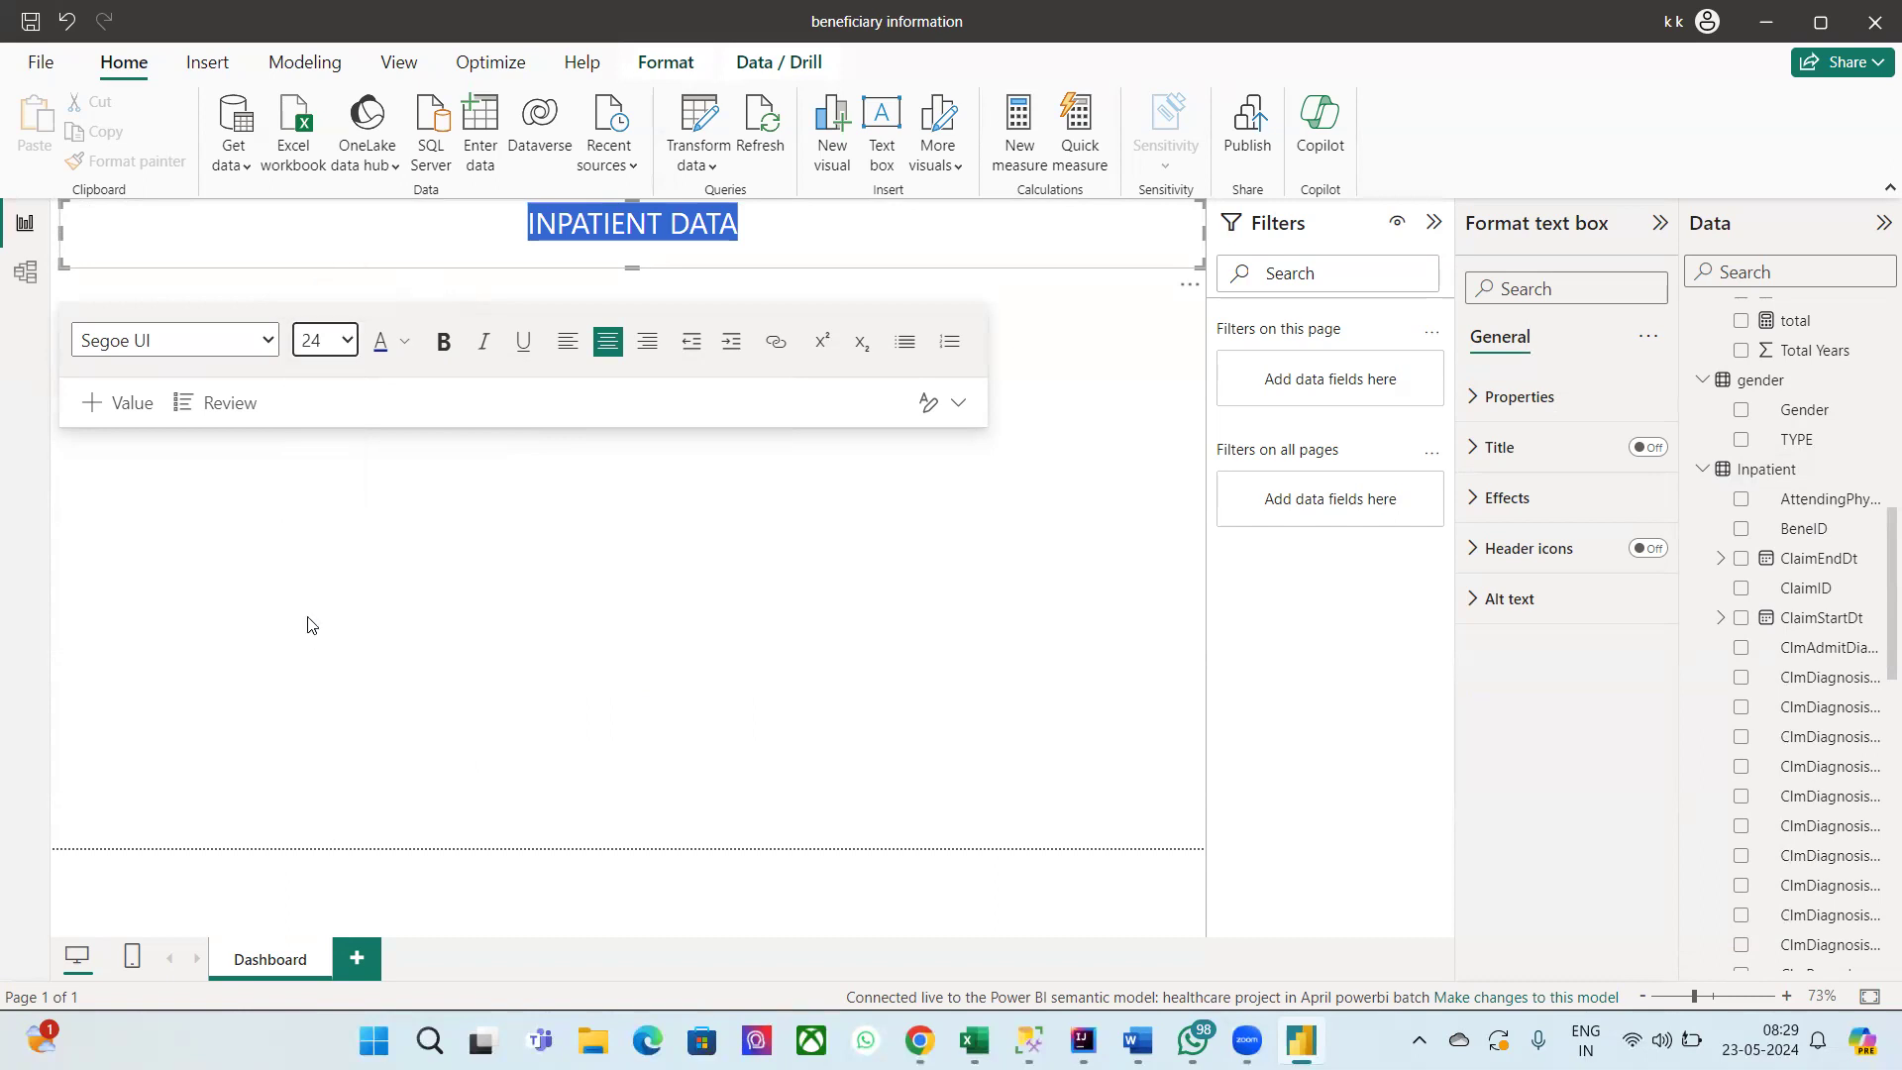
left_click(347, 342)
left_click(312, 672)
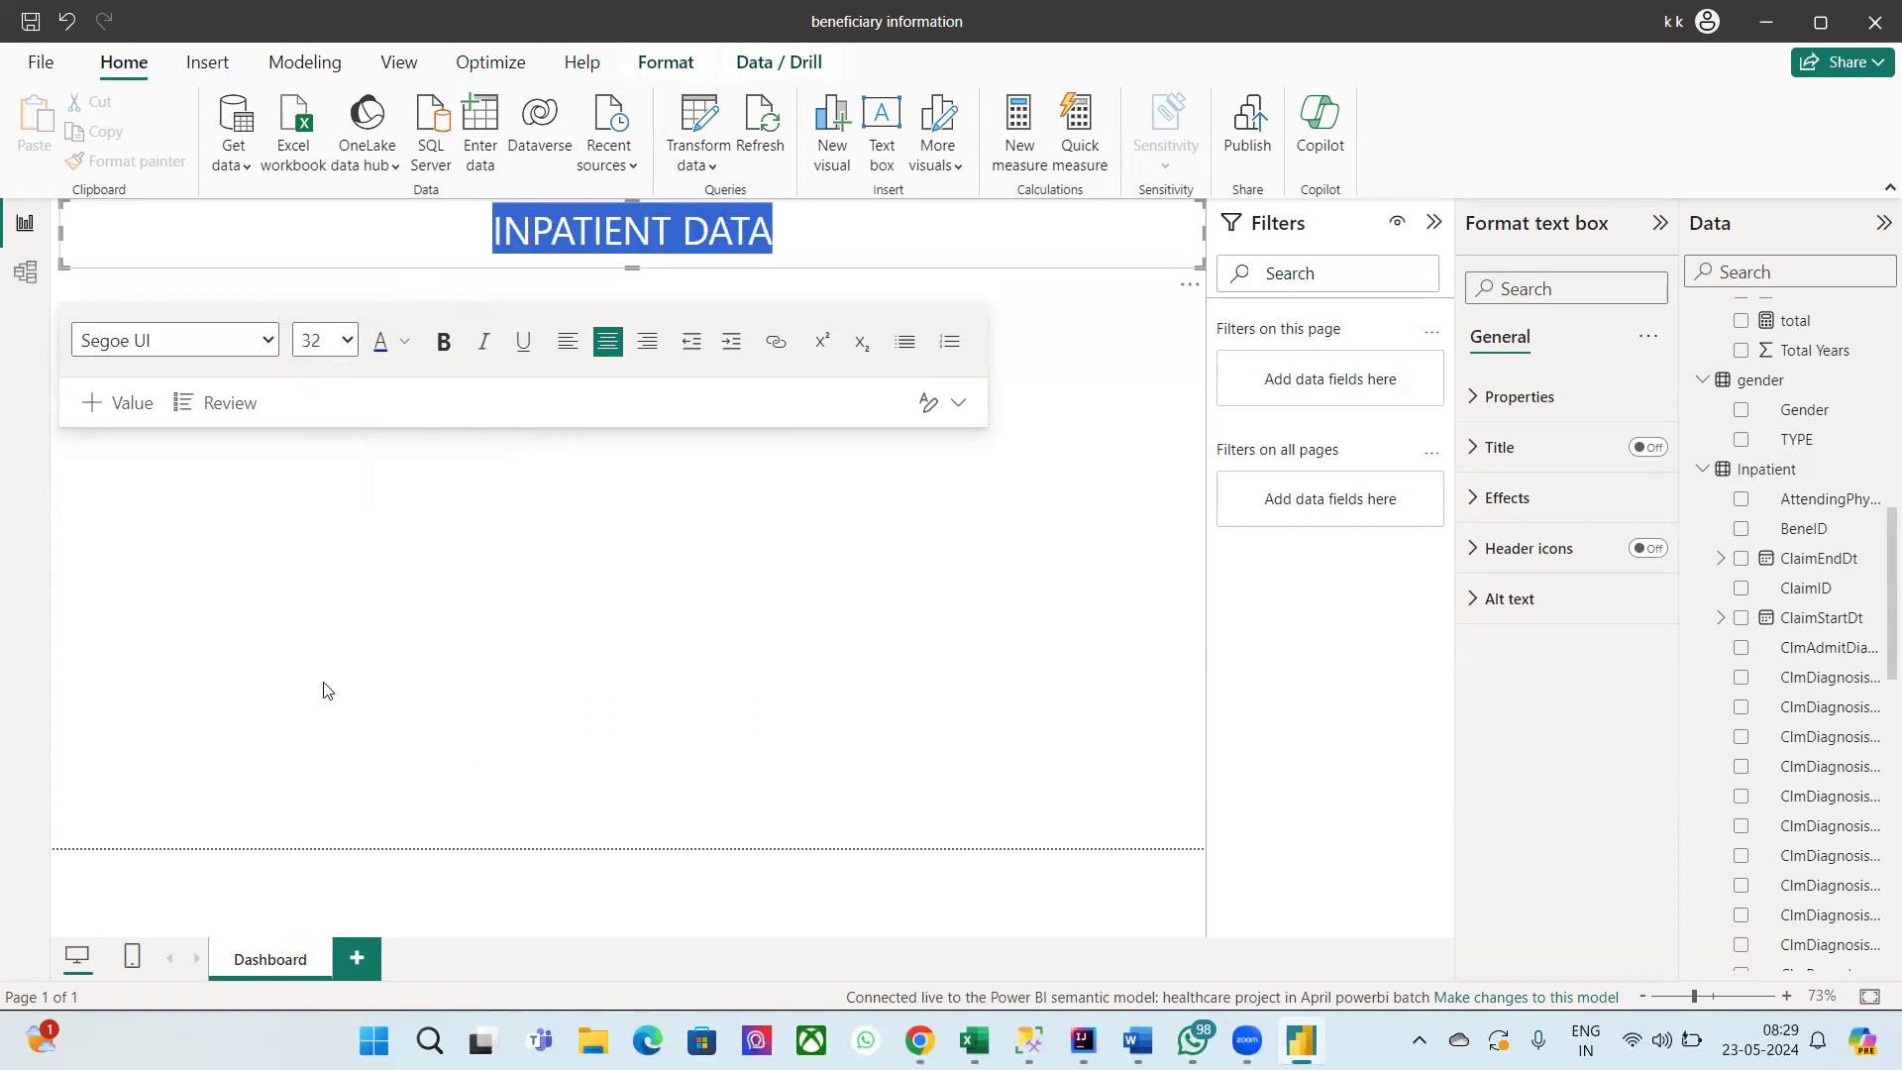
Step: Change the INPATIENT DATA title's font to Corbel and make it bold
left_click(265, 341)
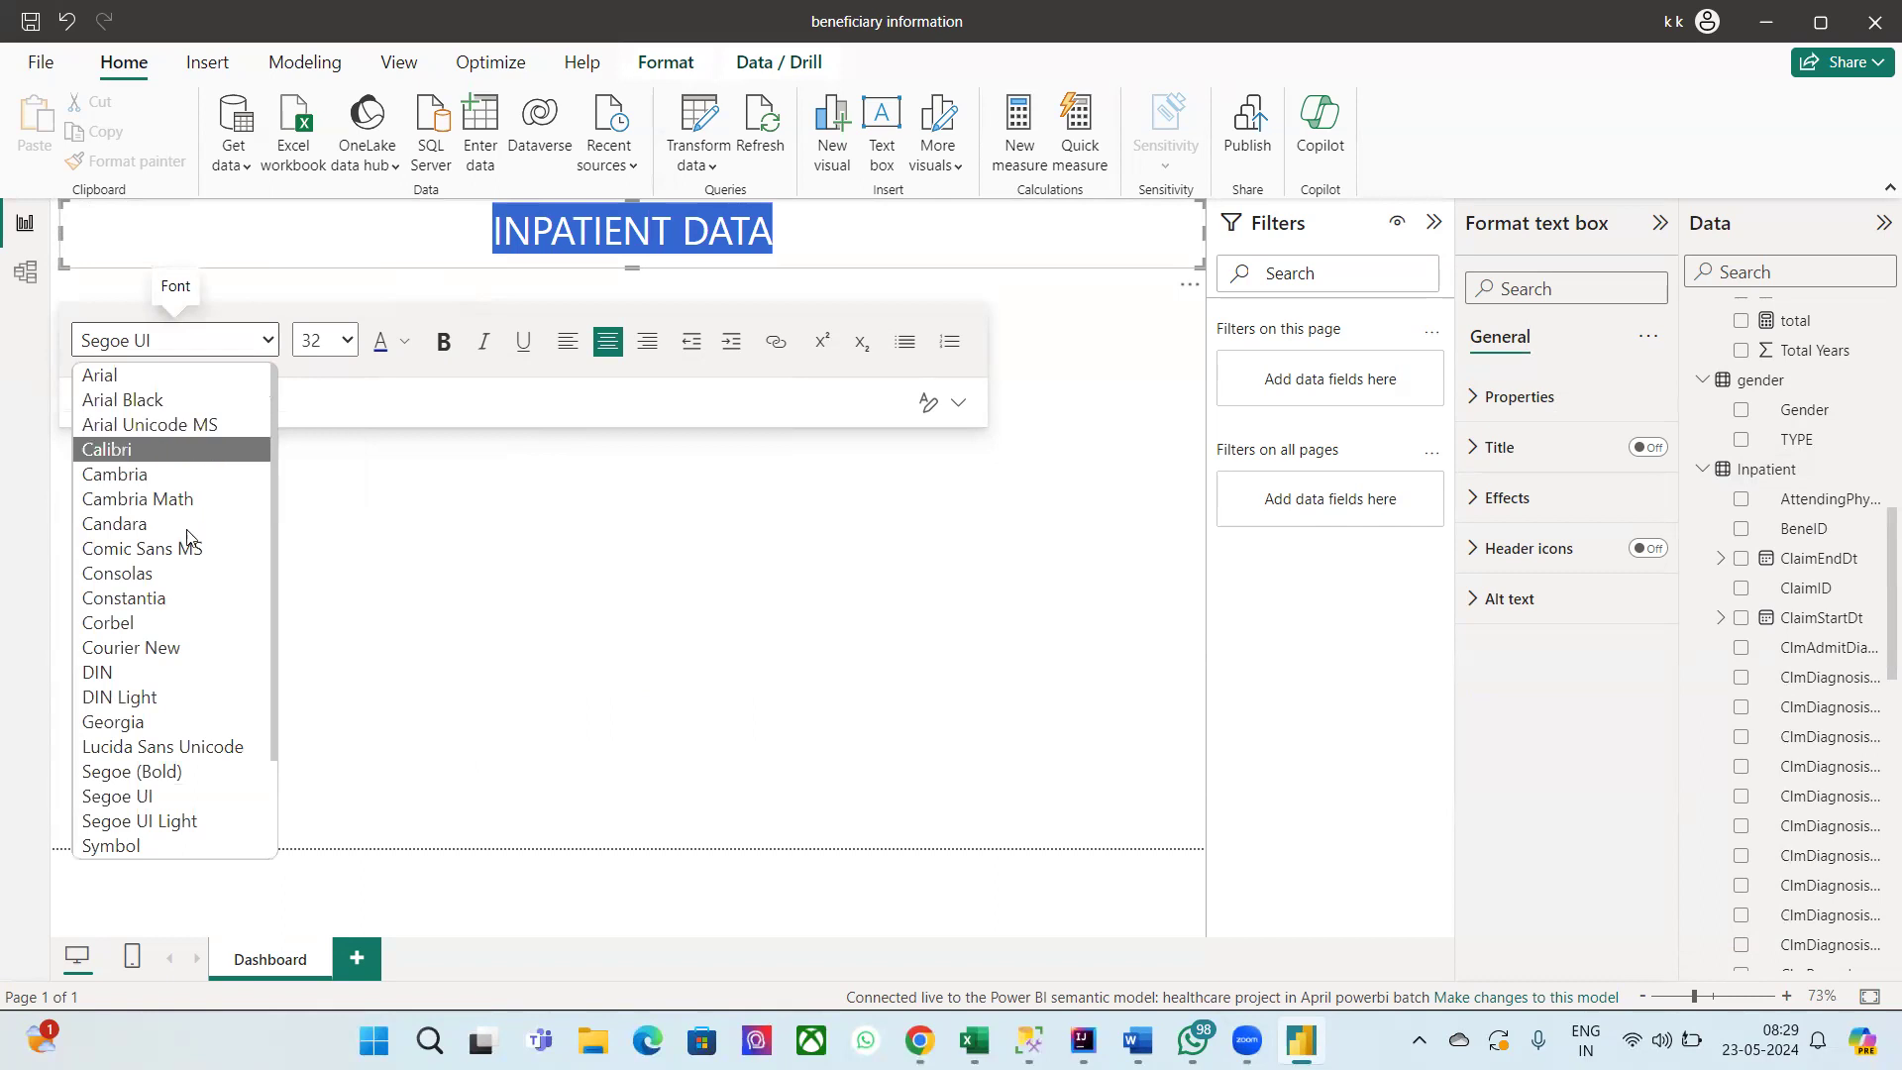
left_click(153, 458)
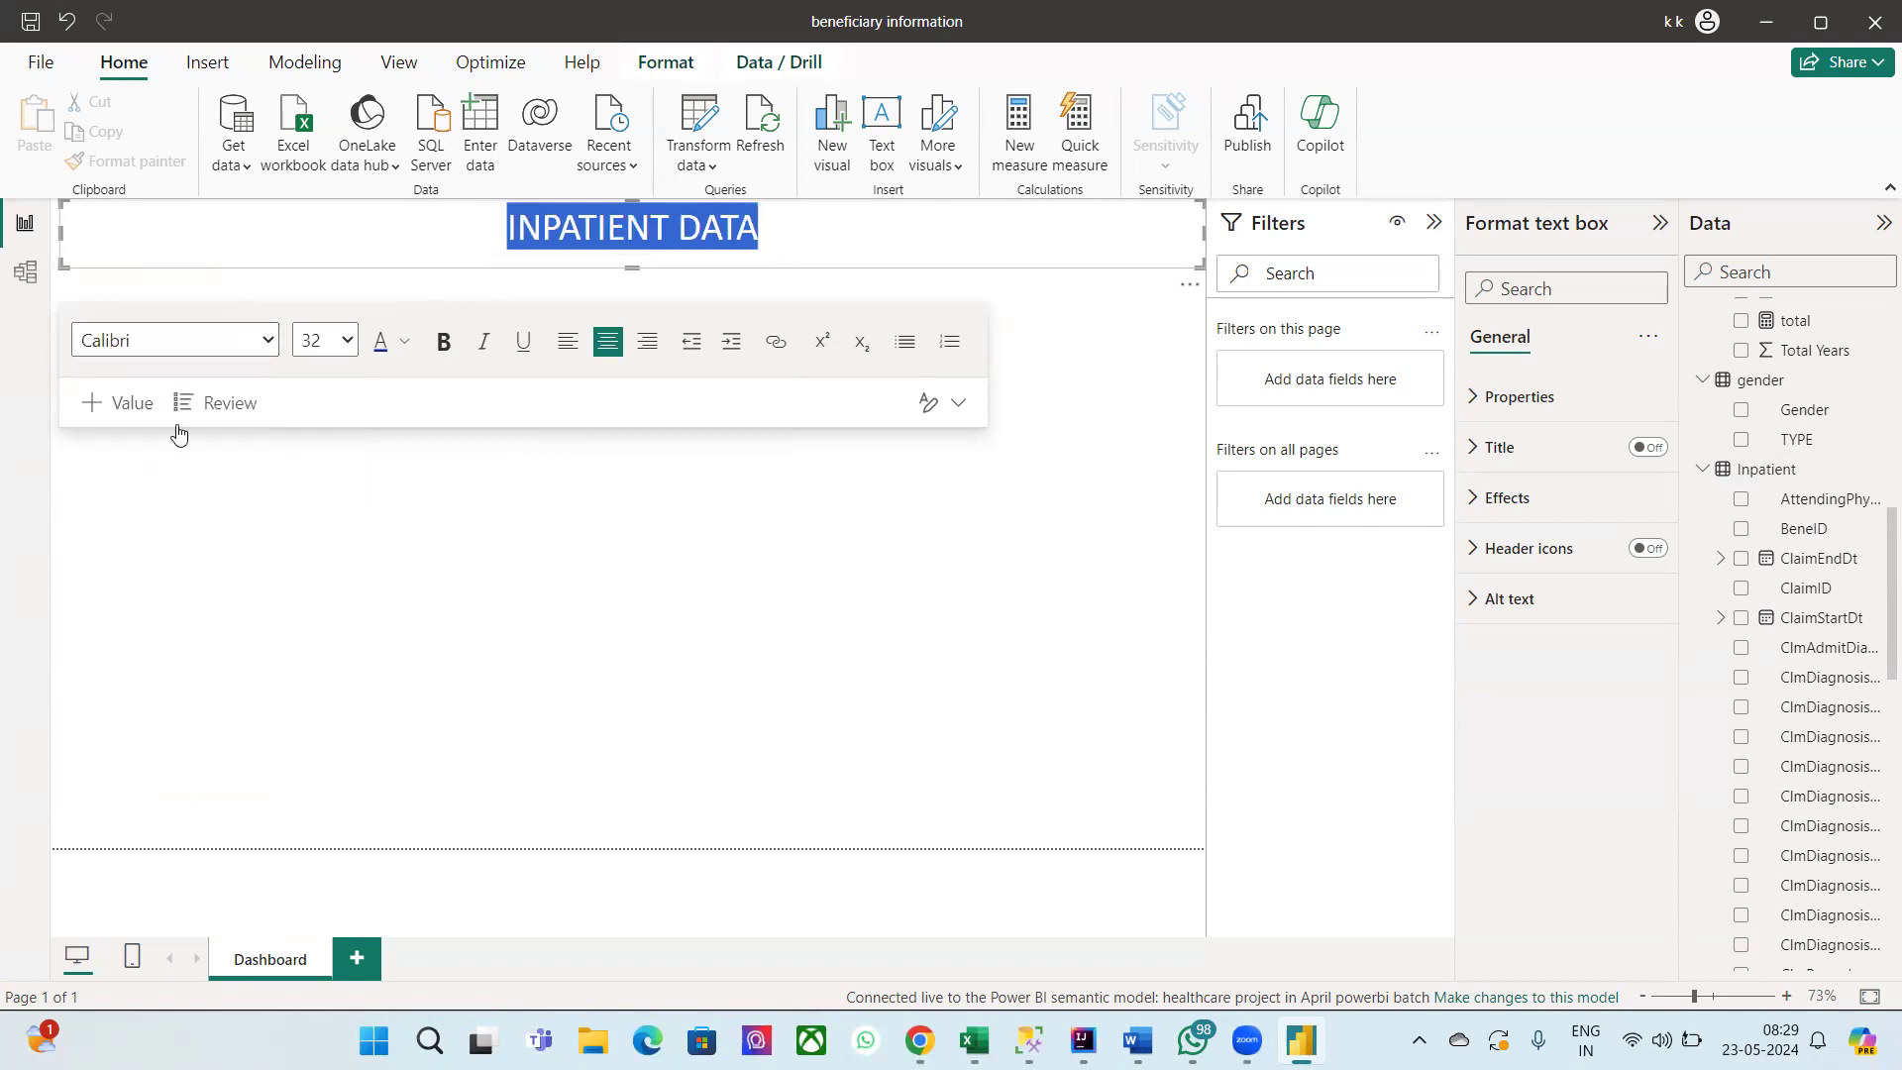
left_click(268, 341)
left_click(166, 624)
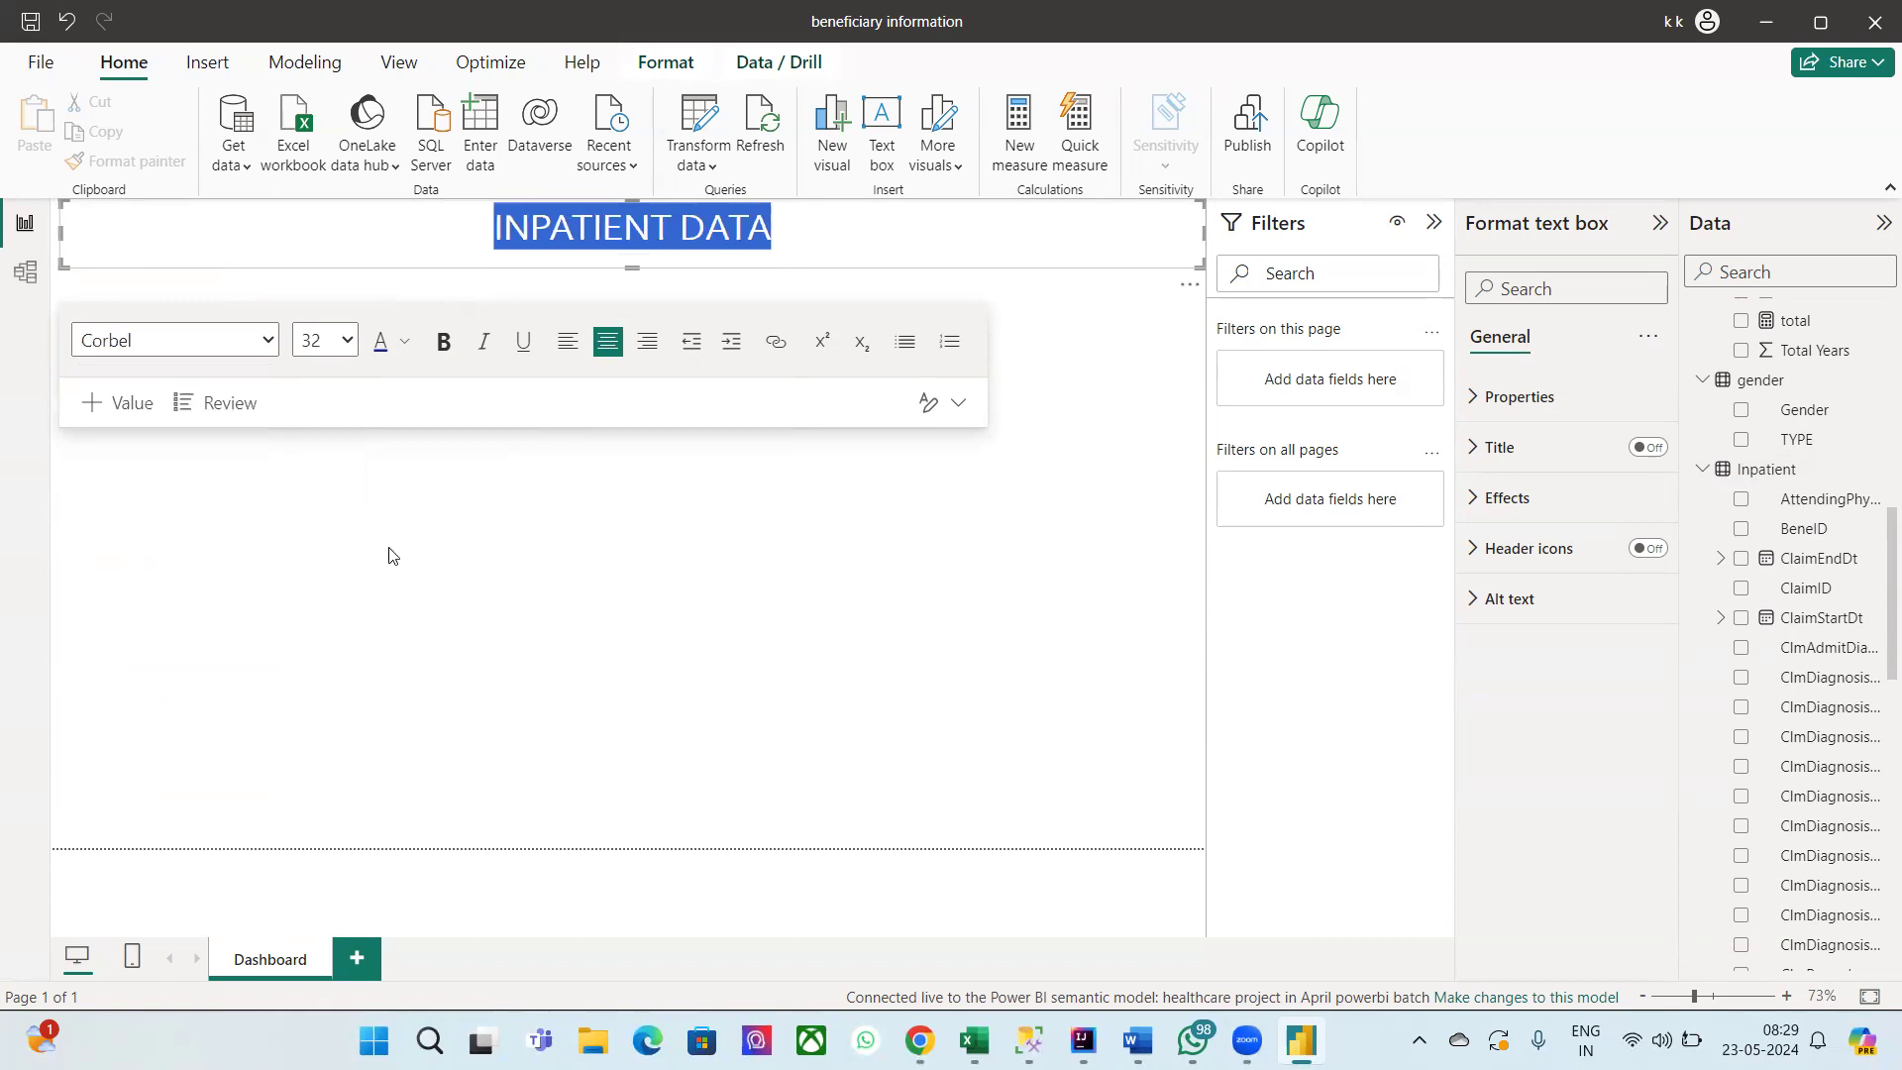
left_click(446, 341)
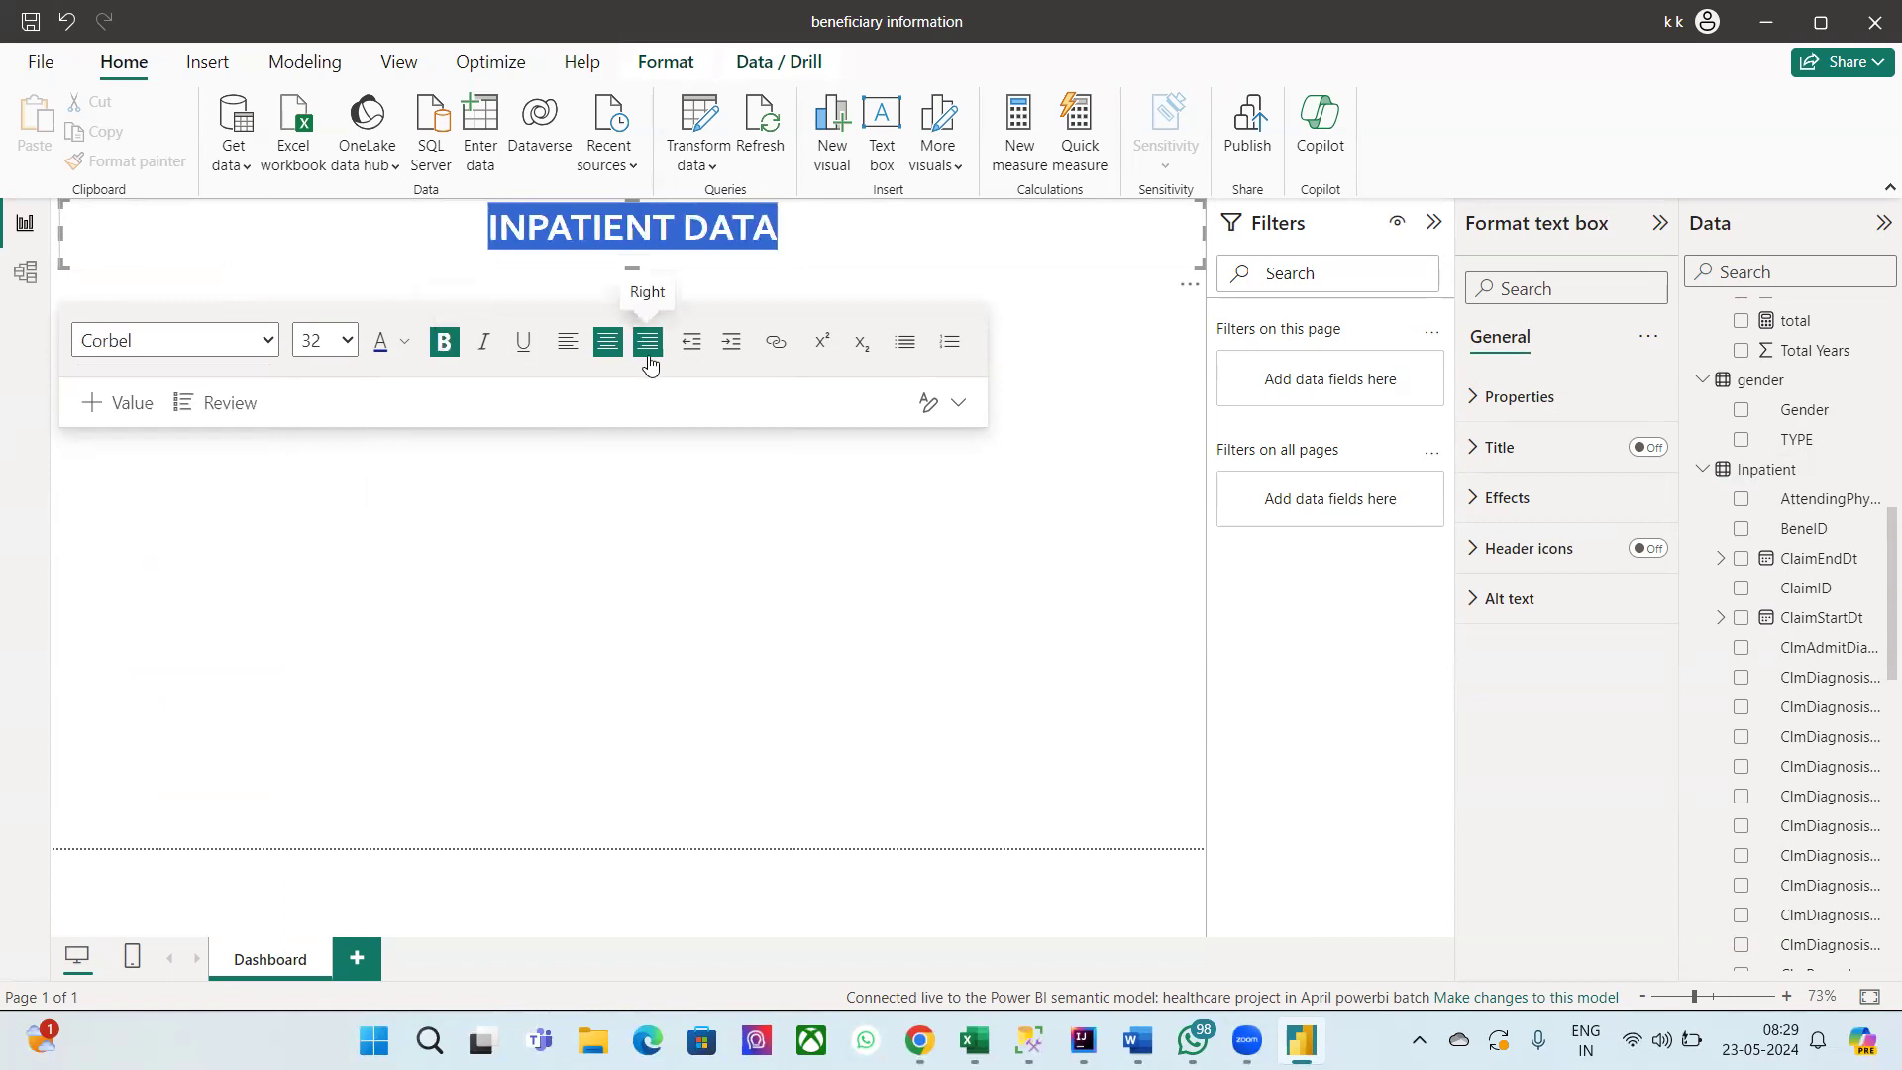
left_click(640, 571)
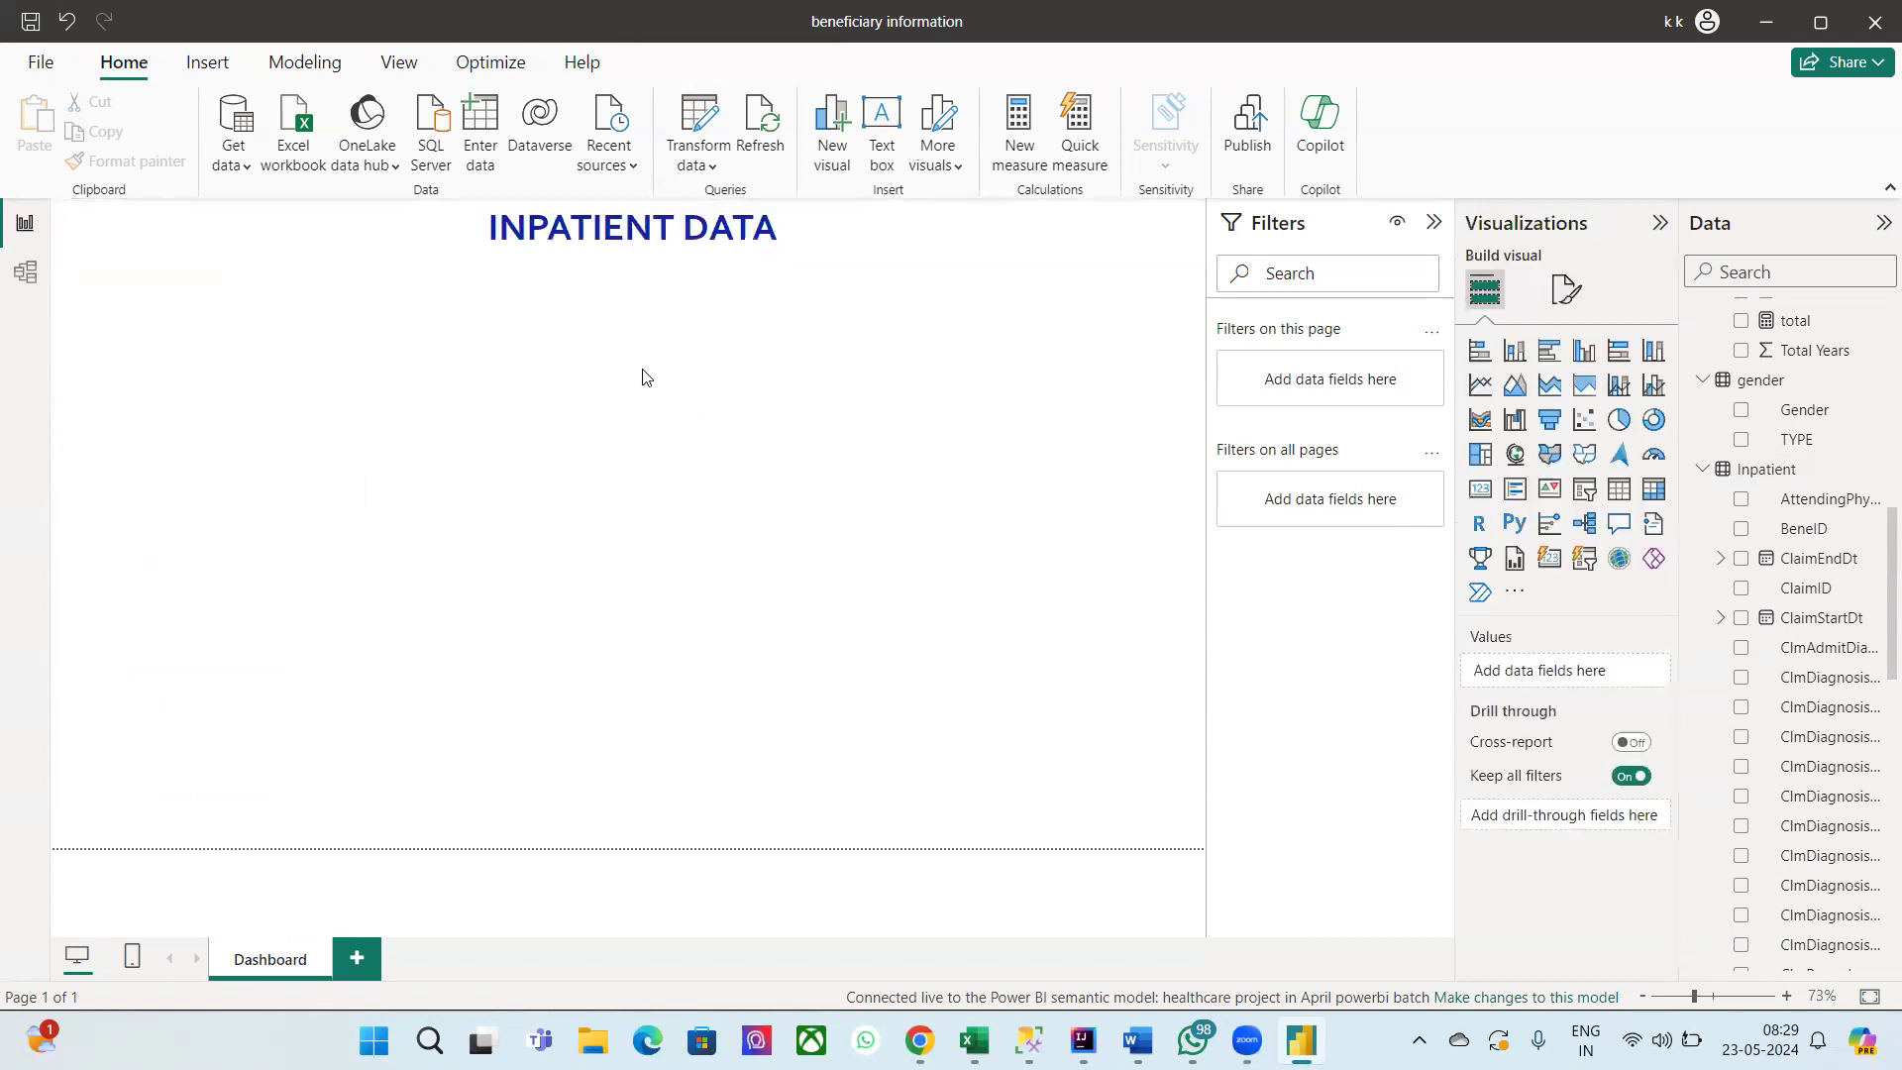
Step: Reduce the title text box's height slightly and set its background to the light yellow theme color #f0e199
left_click(649, 229)
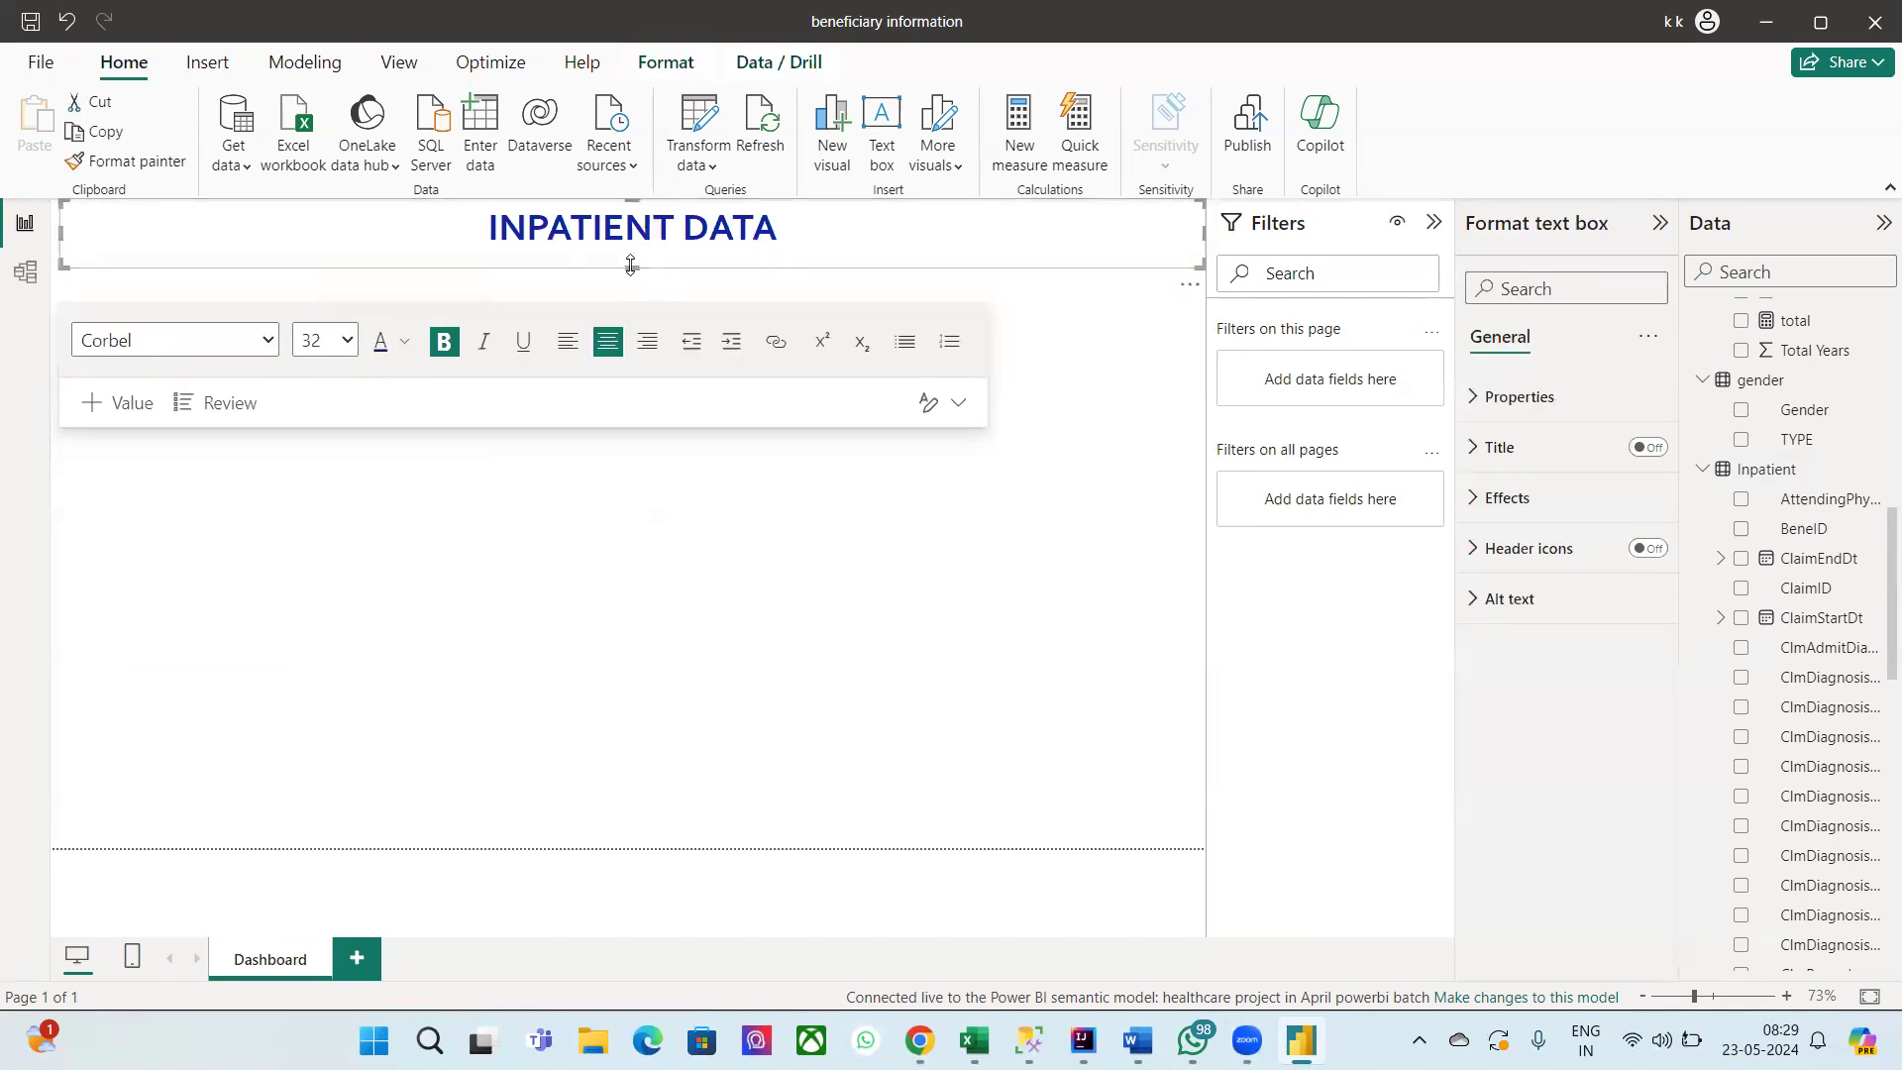
left_click_drag(630, 266, 638, 254)
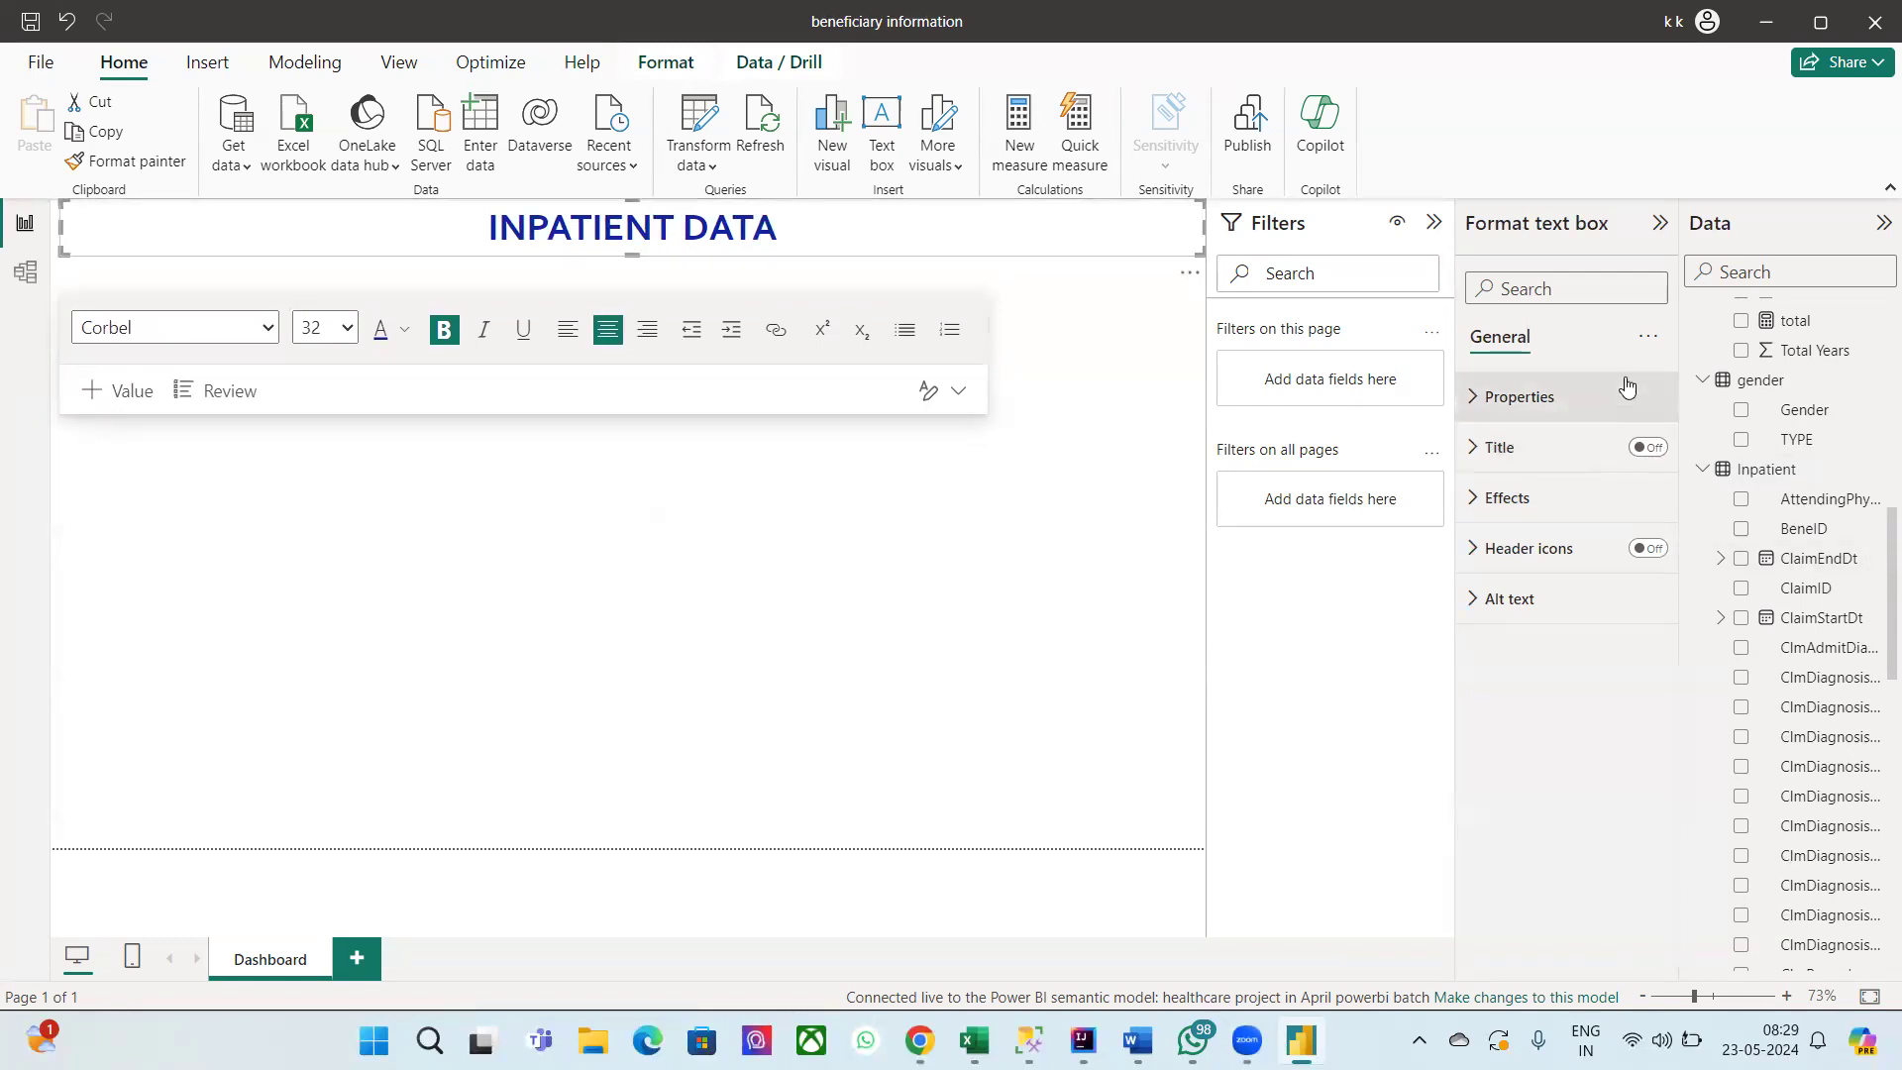
left_click(1484, 497)
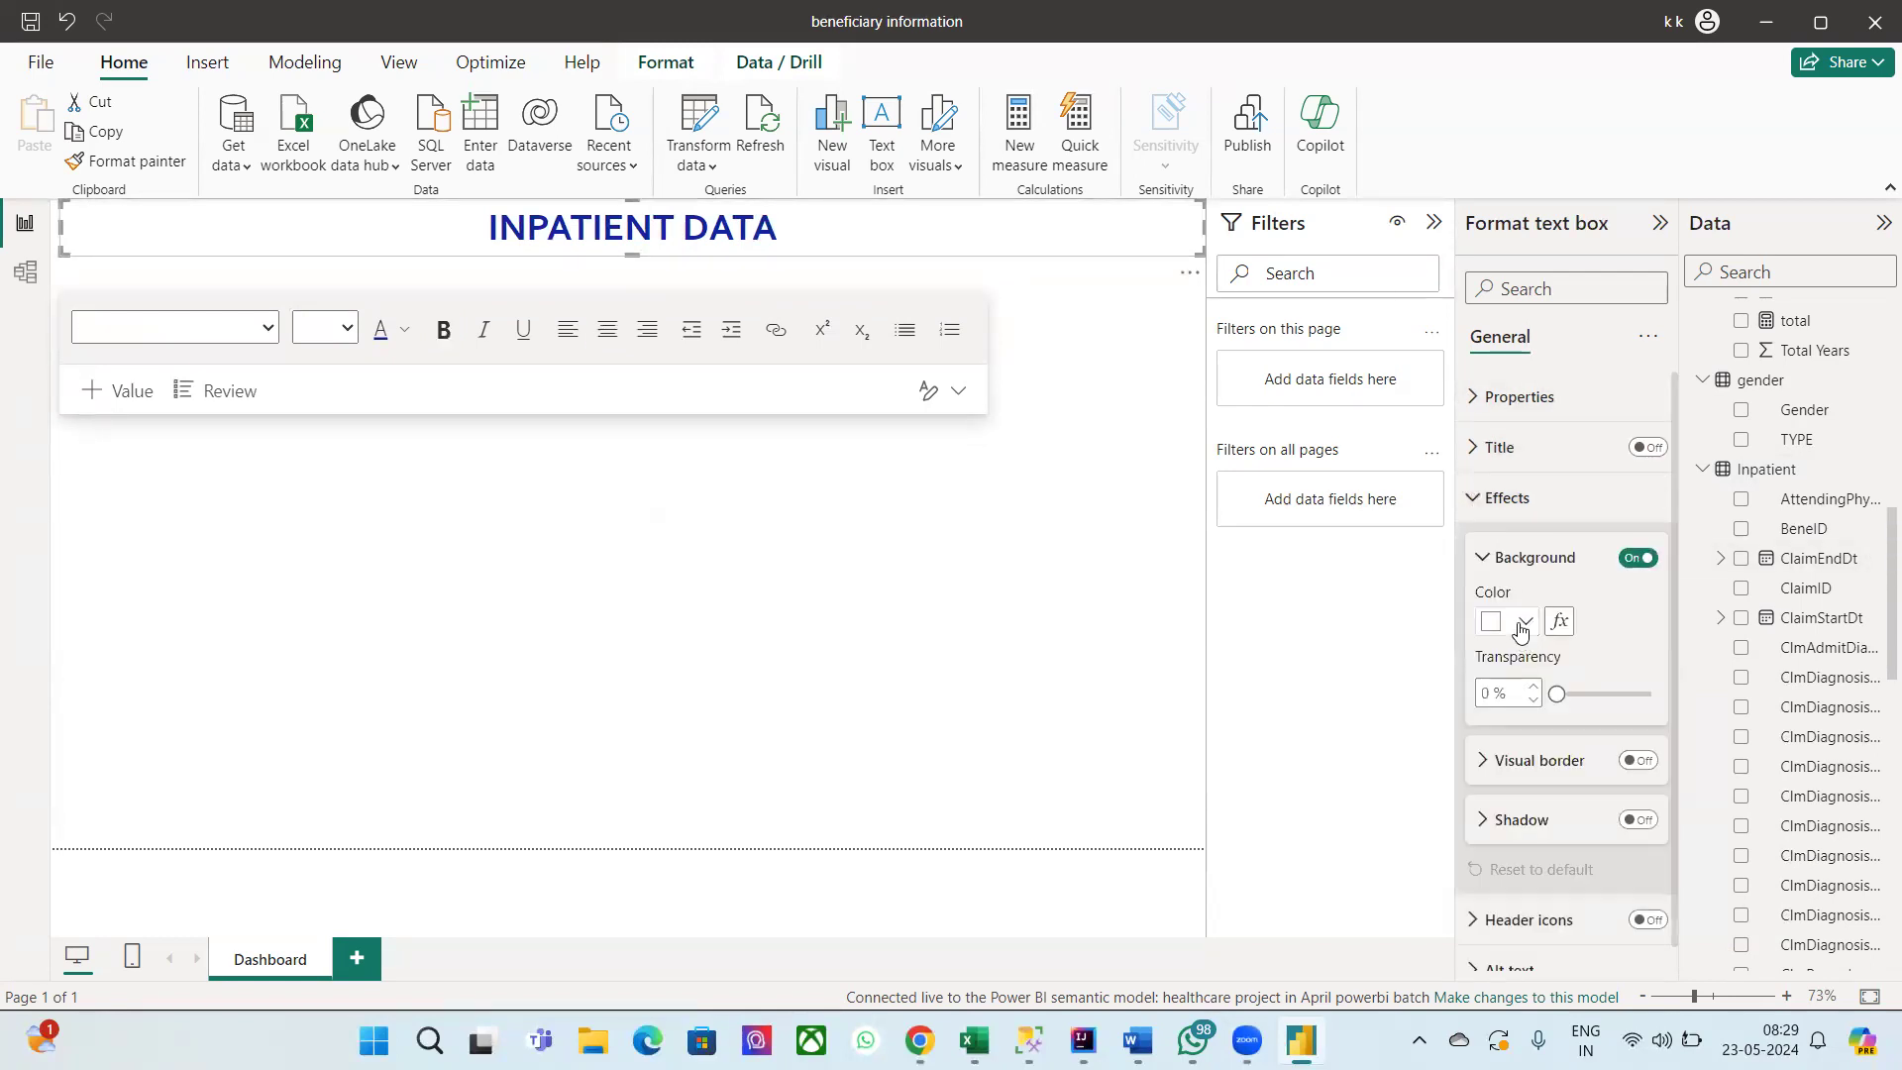
left_click(1524, 622)
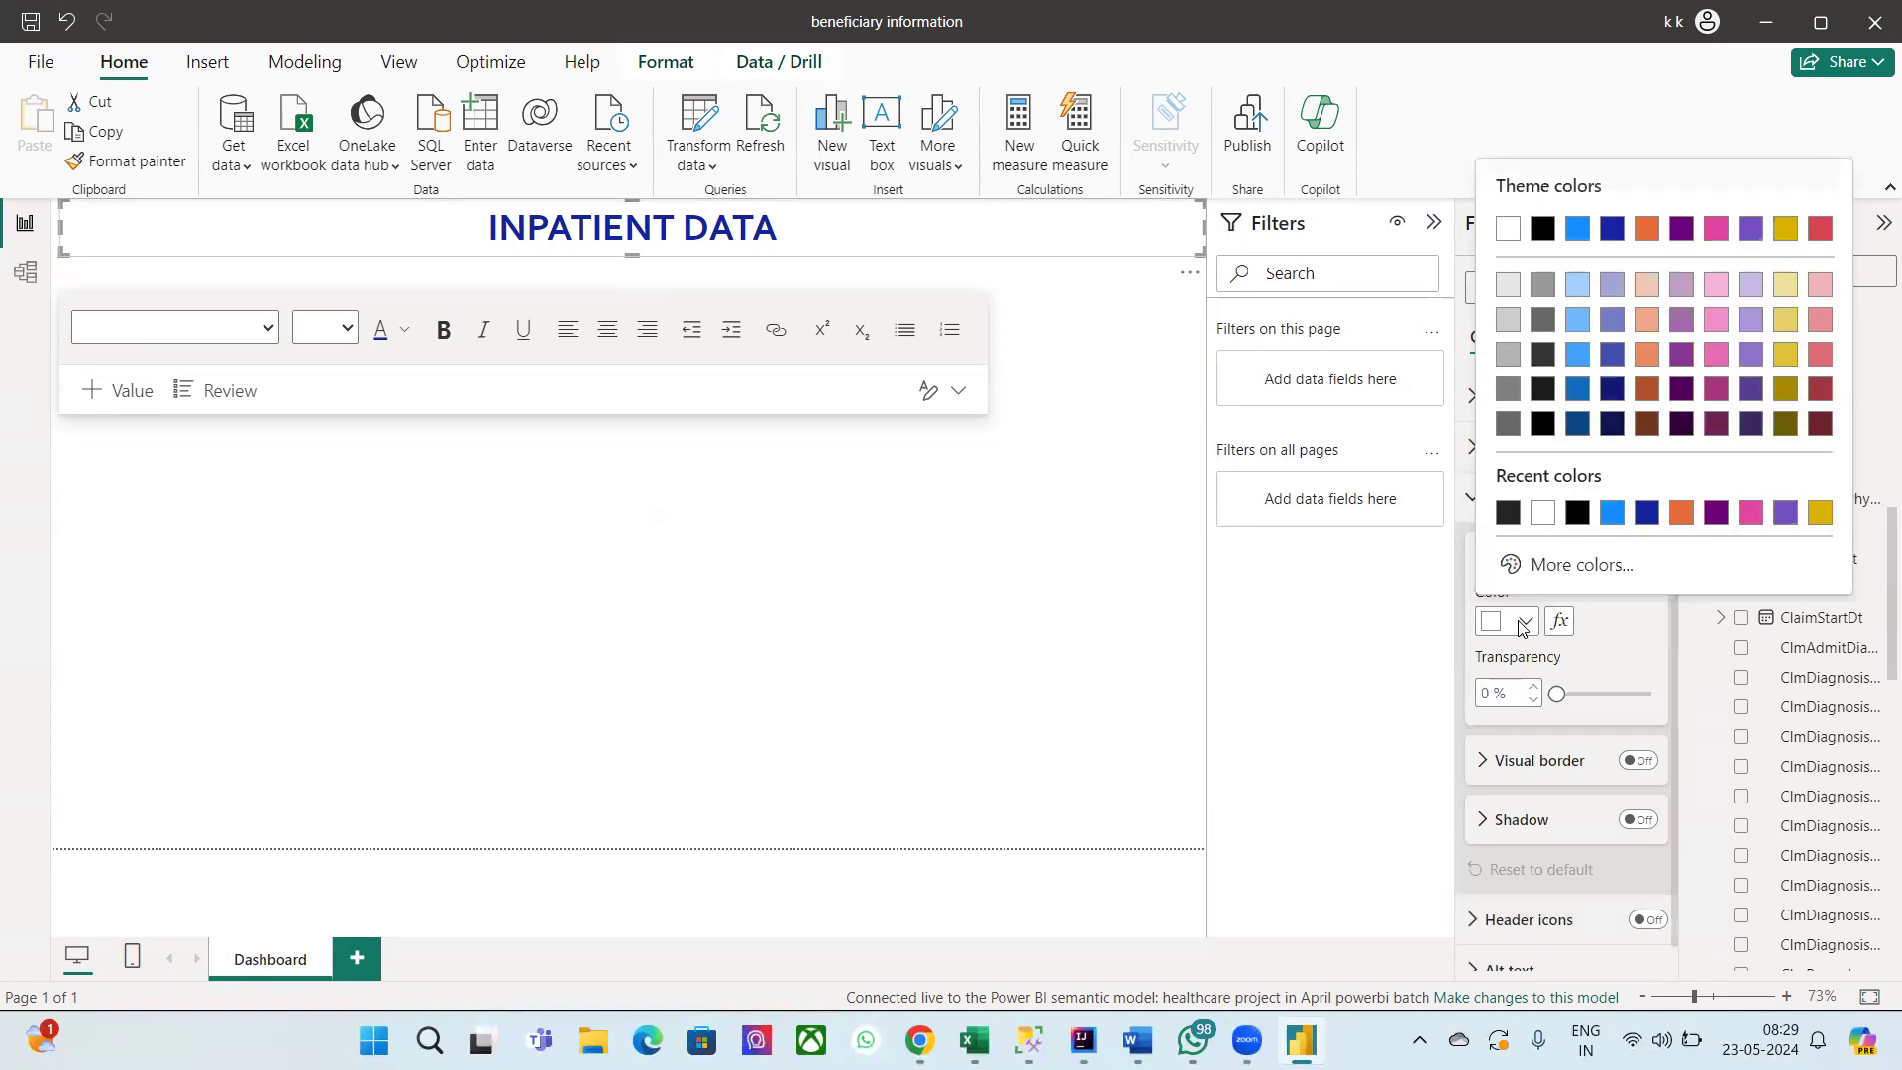
left_click(1781, 246)
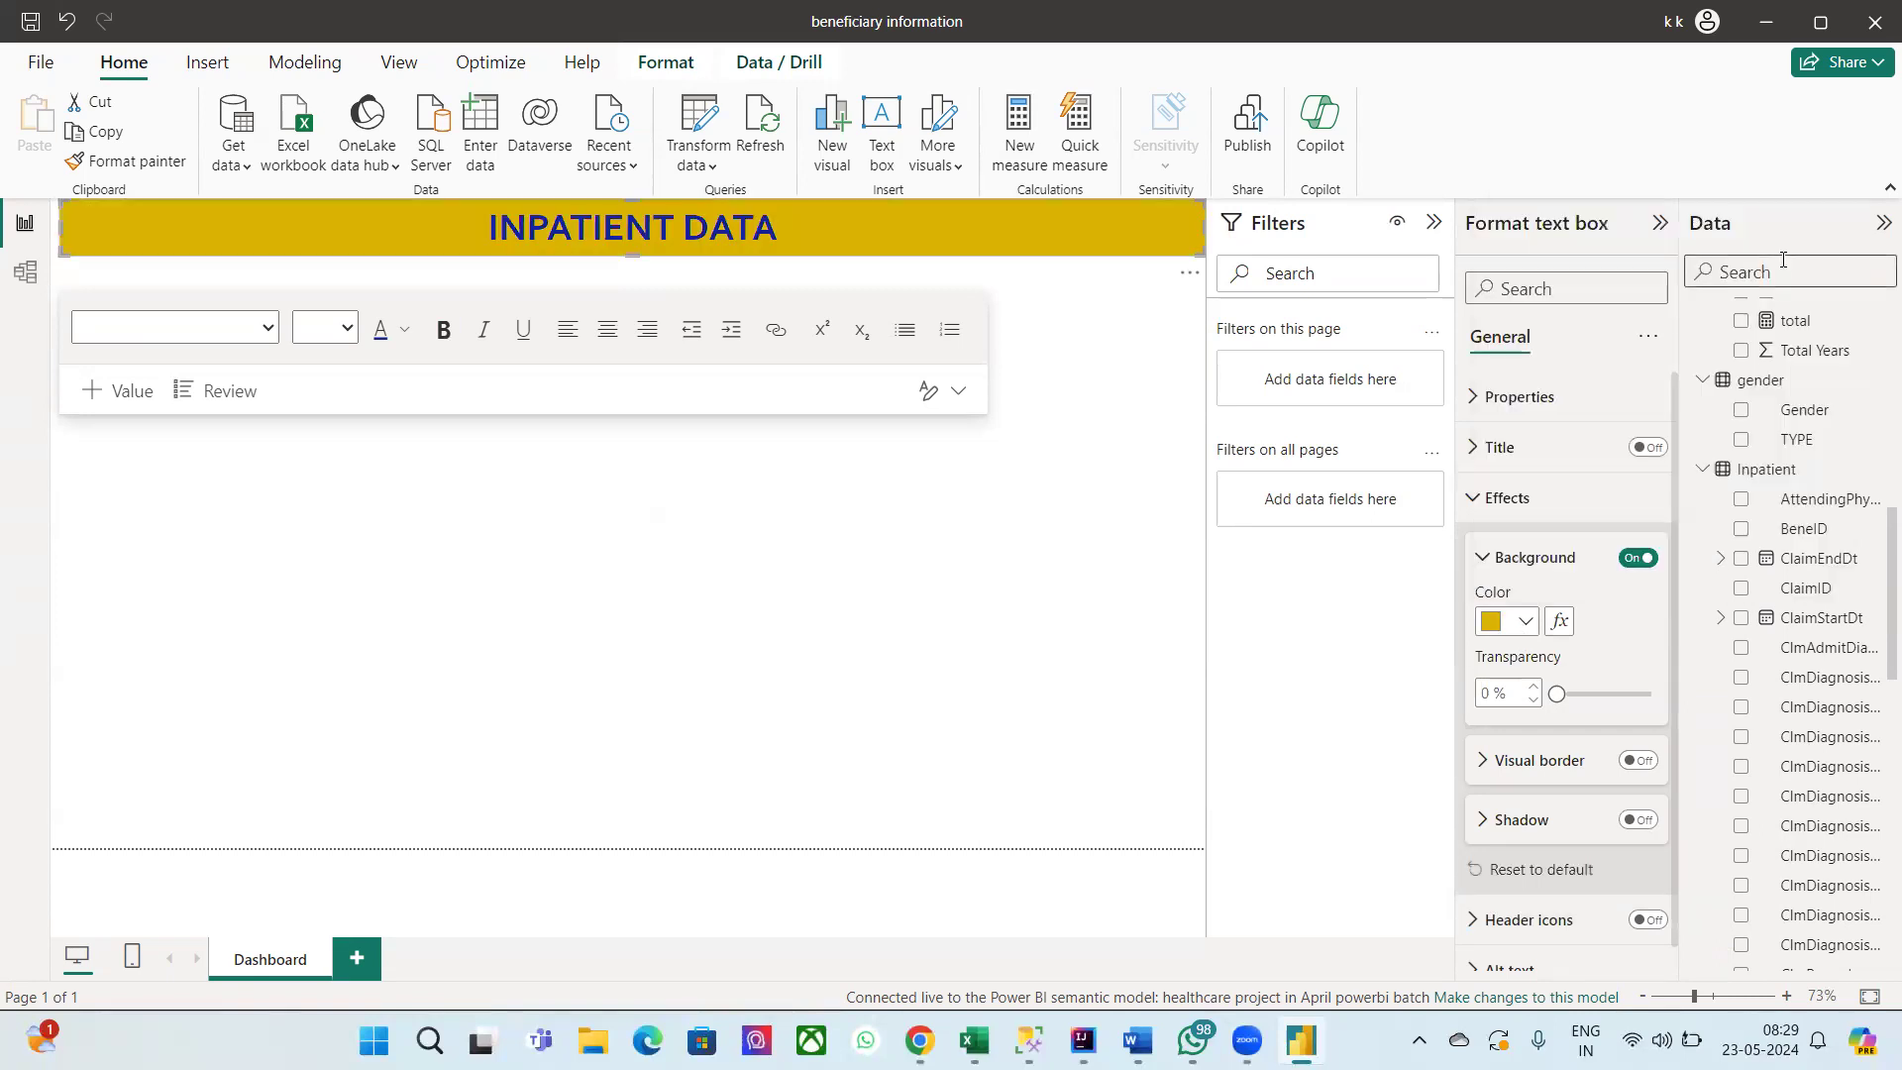
left_click(1523, 622)
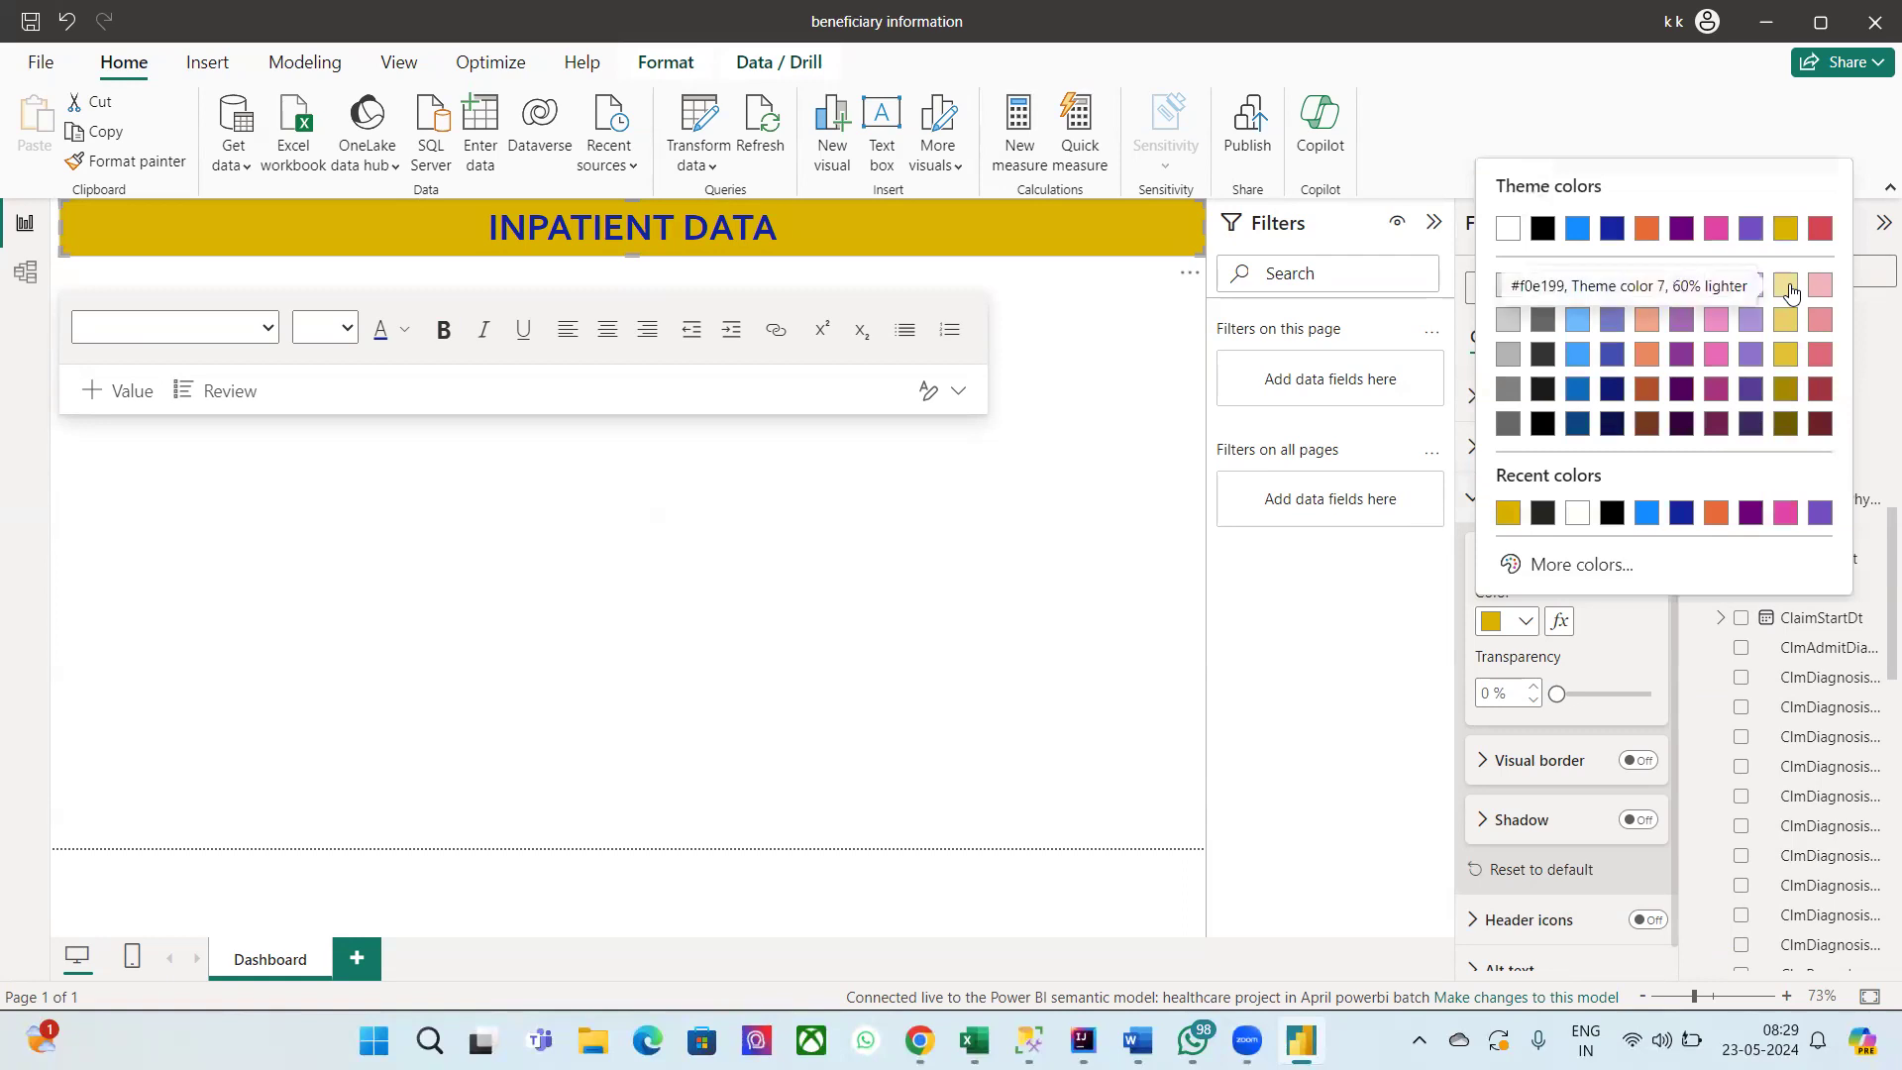
left_click(1829, 287)
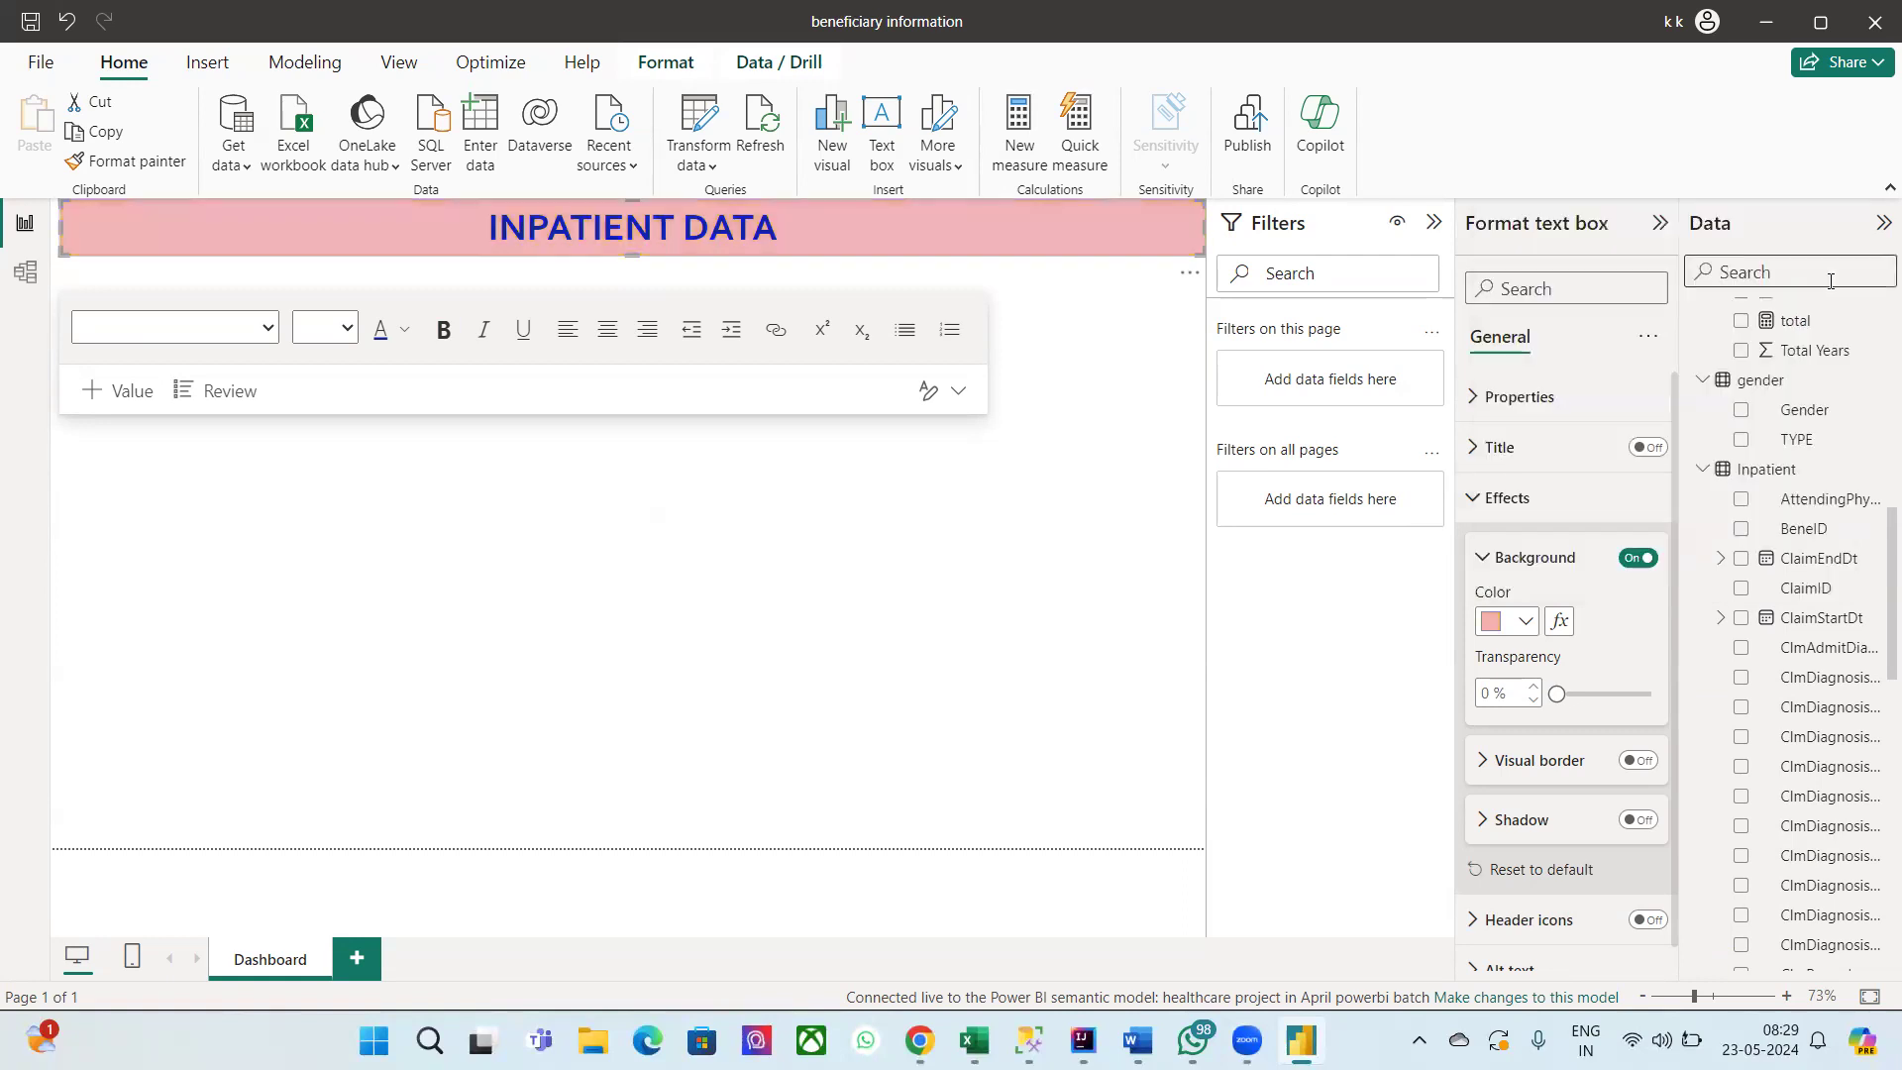
left_click(1515, 624)
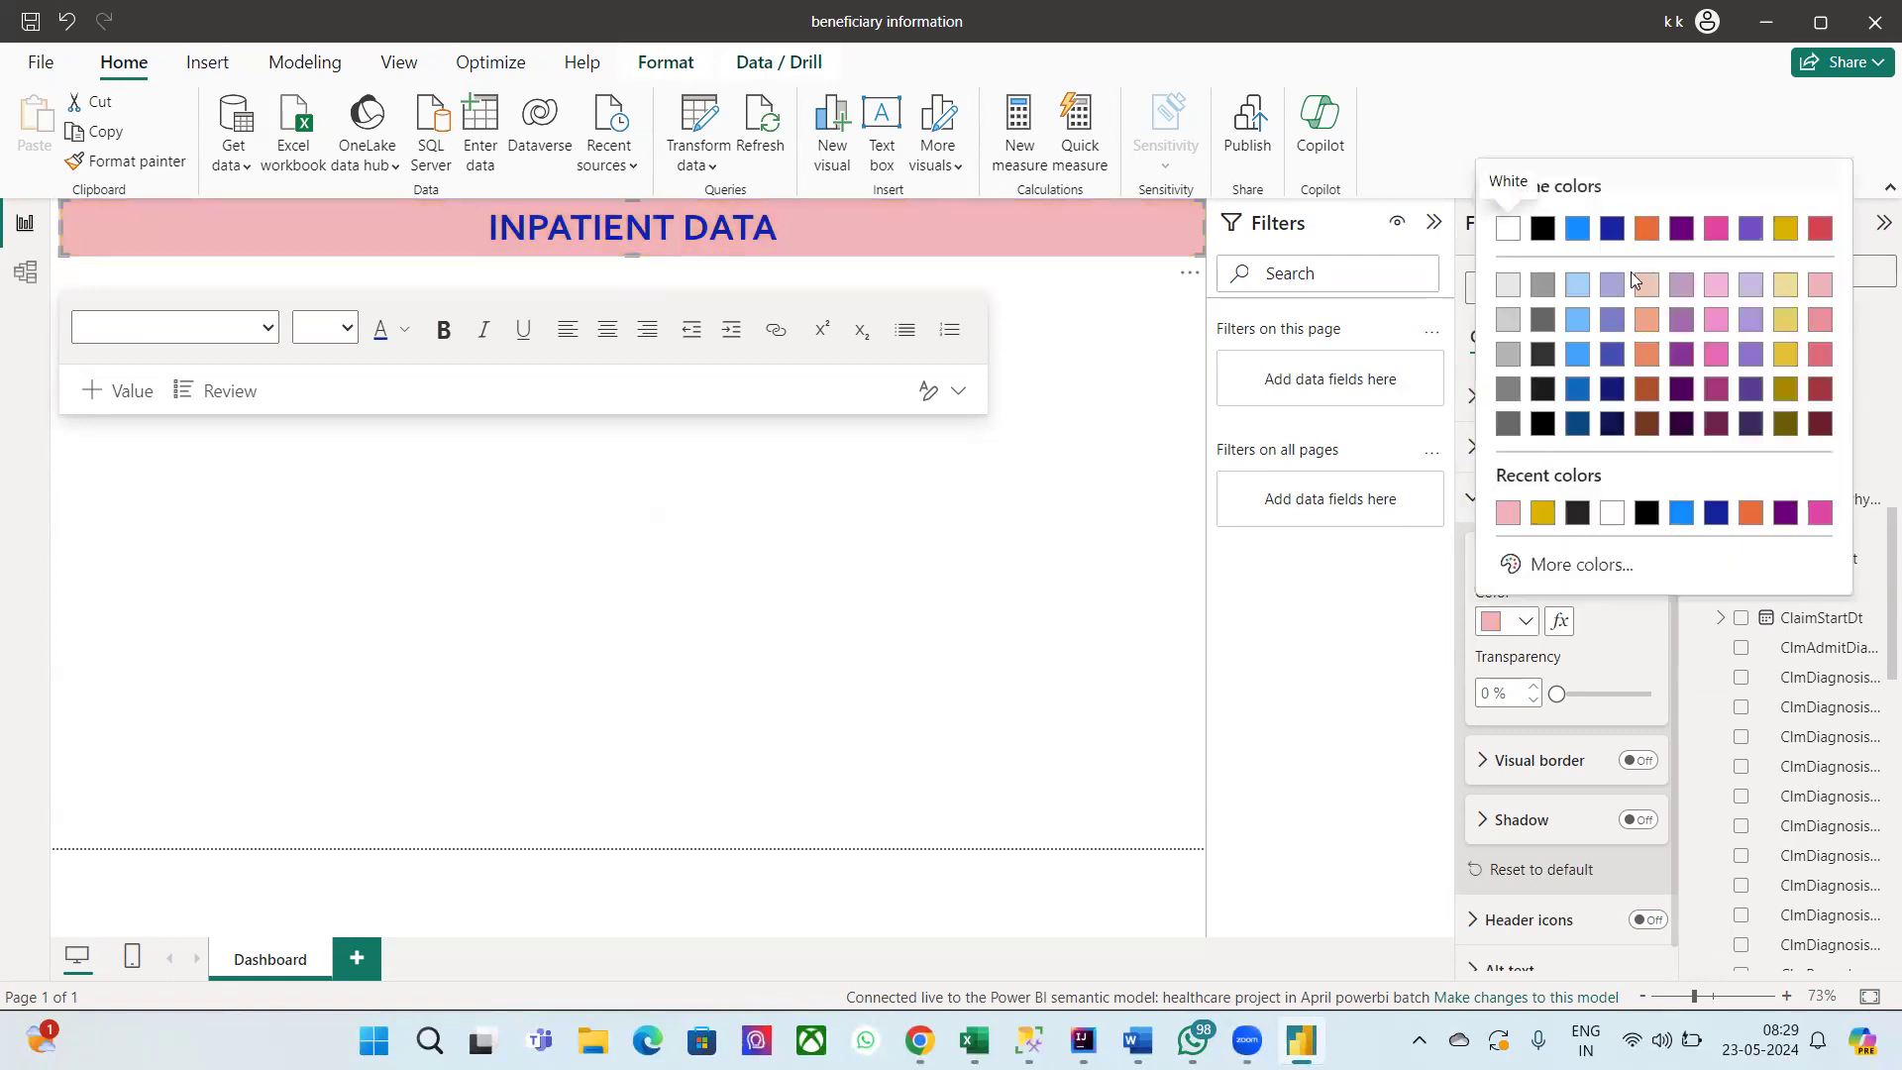
left_click(1644, 290)
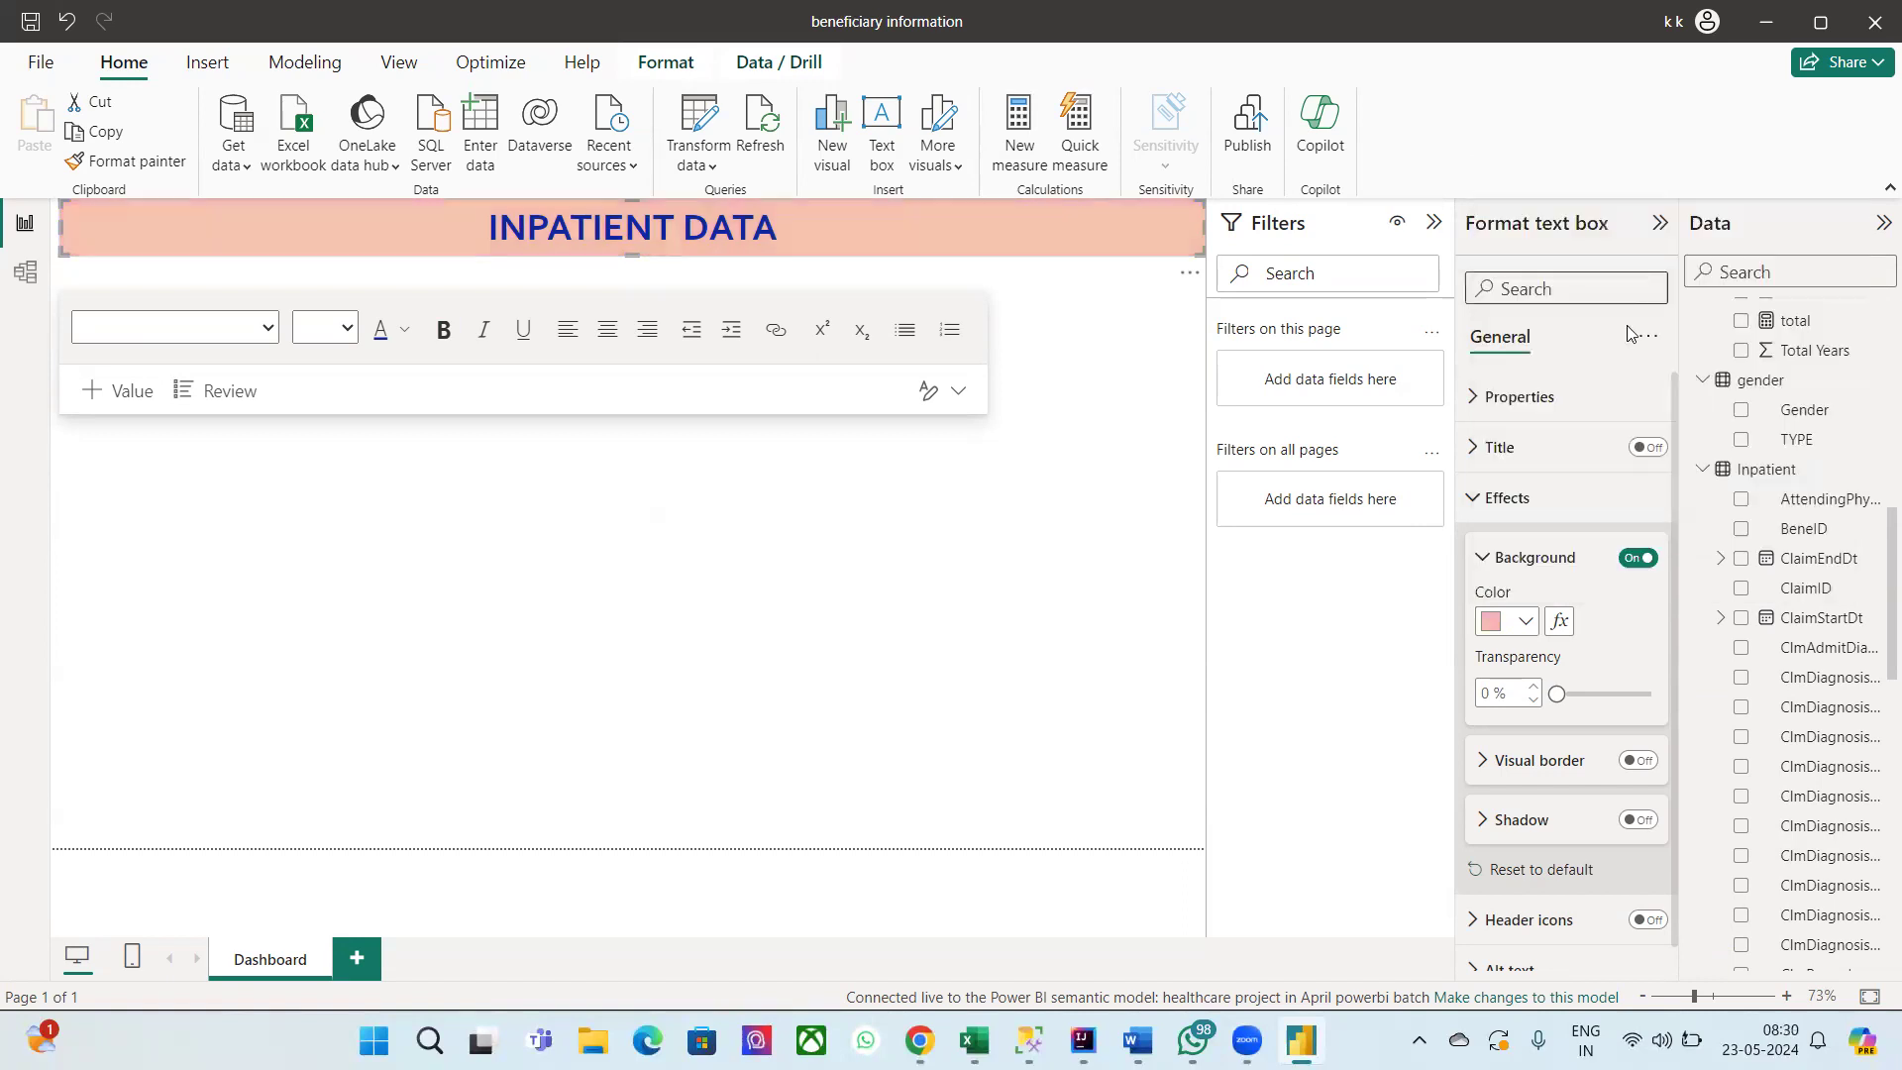
left_click(1516, 622)
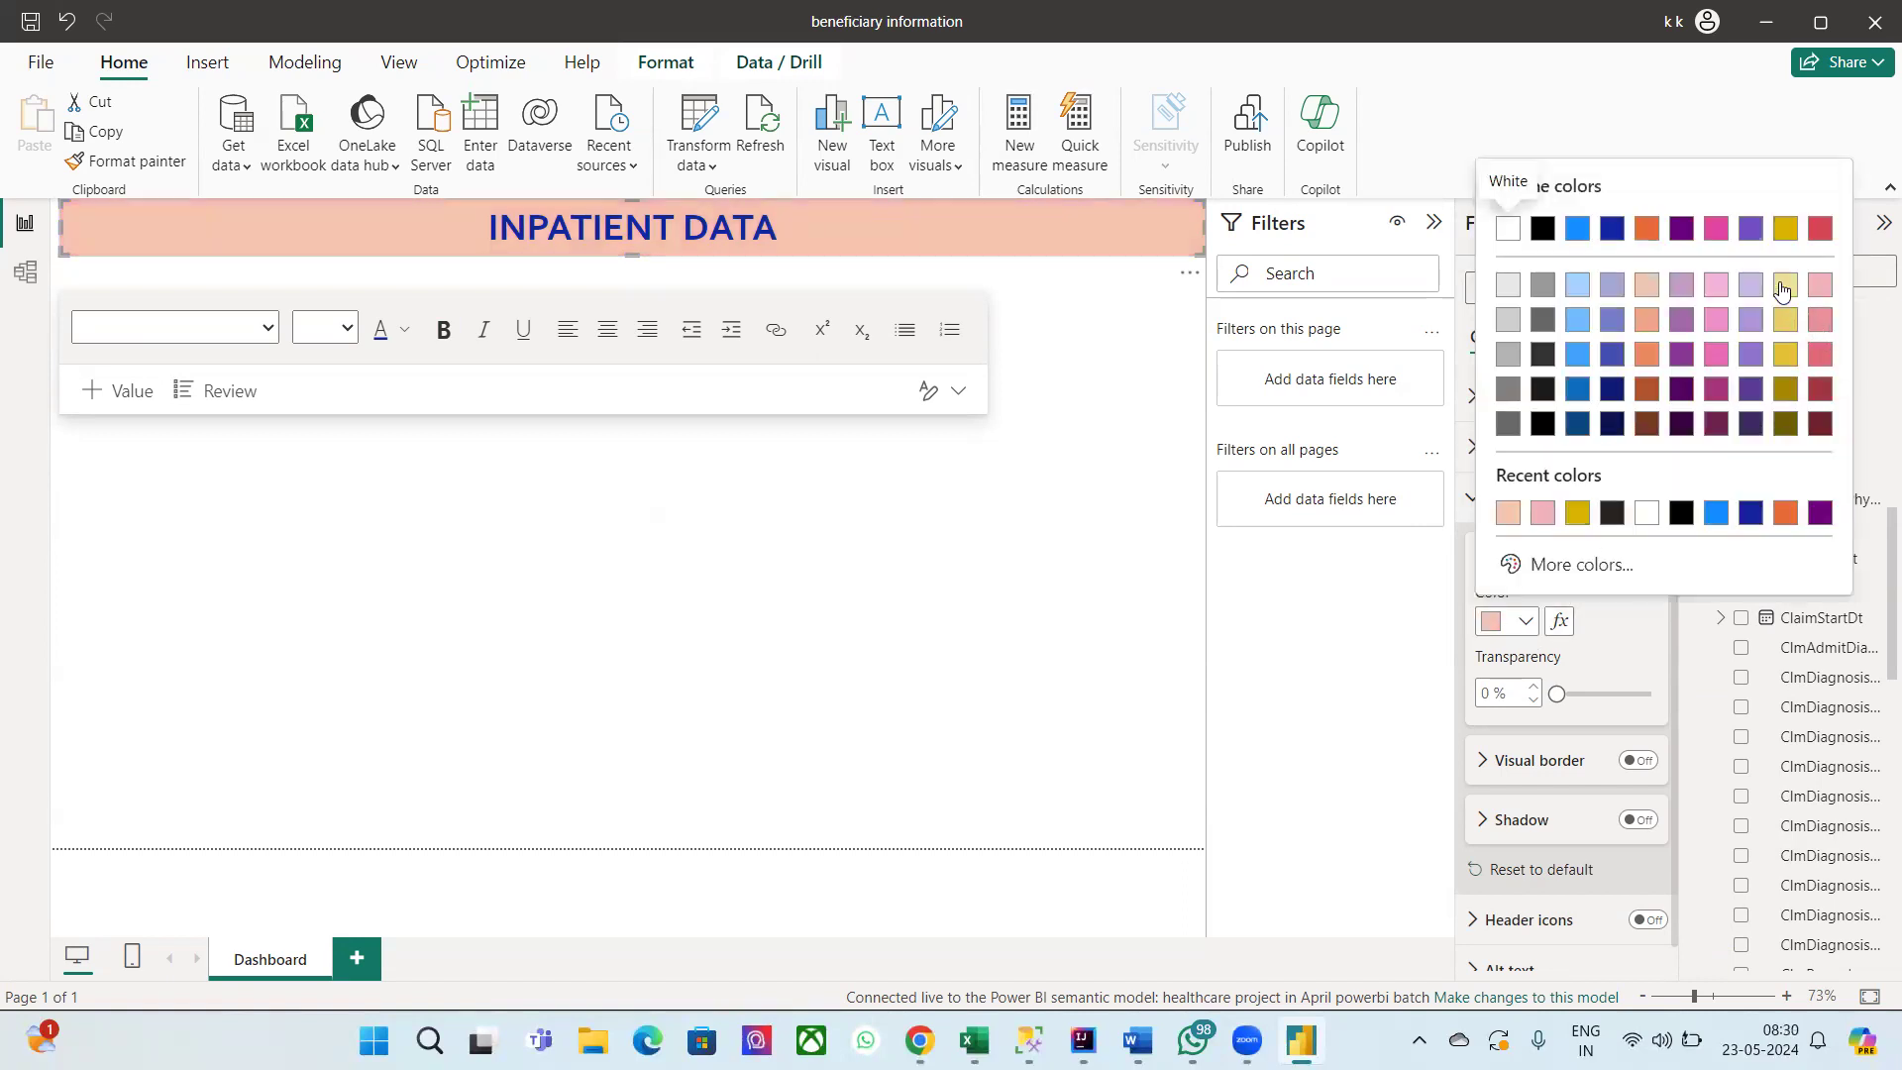
left_click(1782, 288)
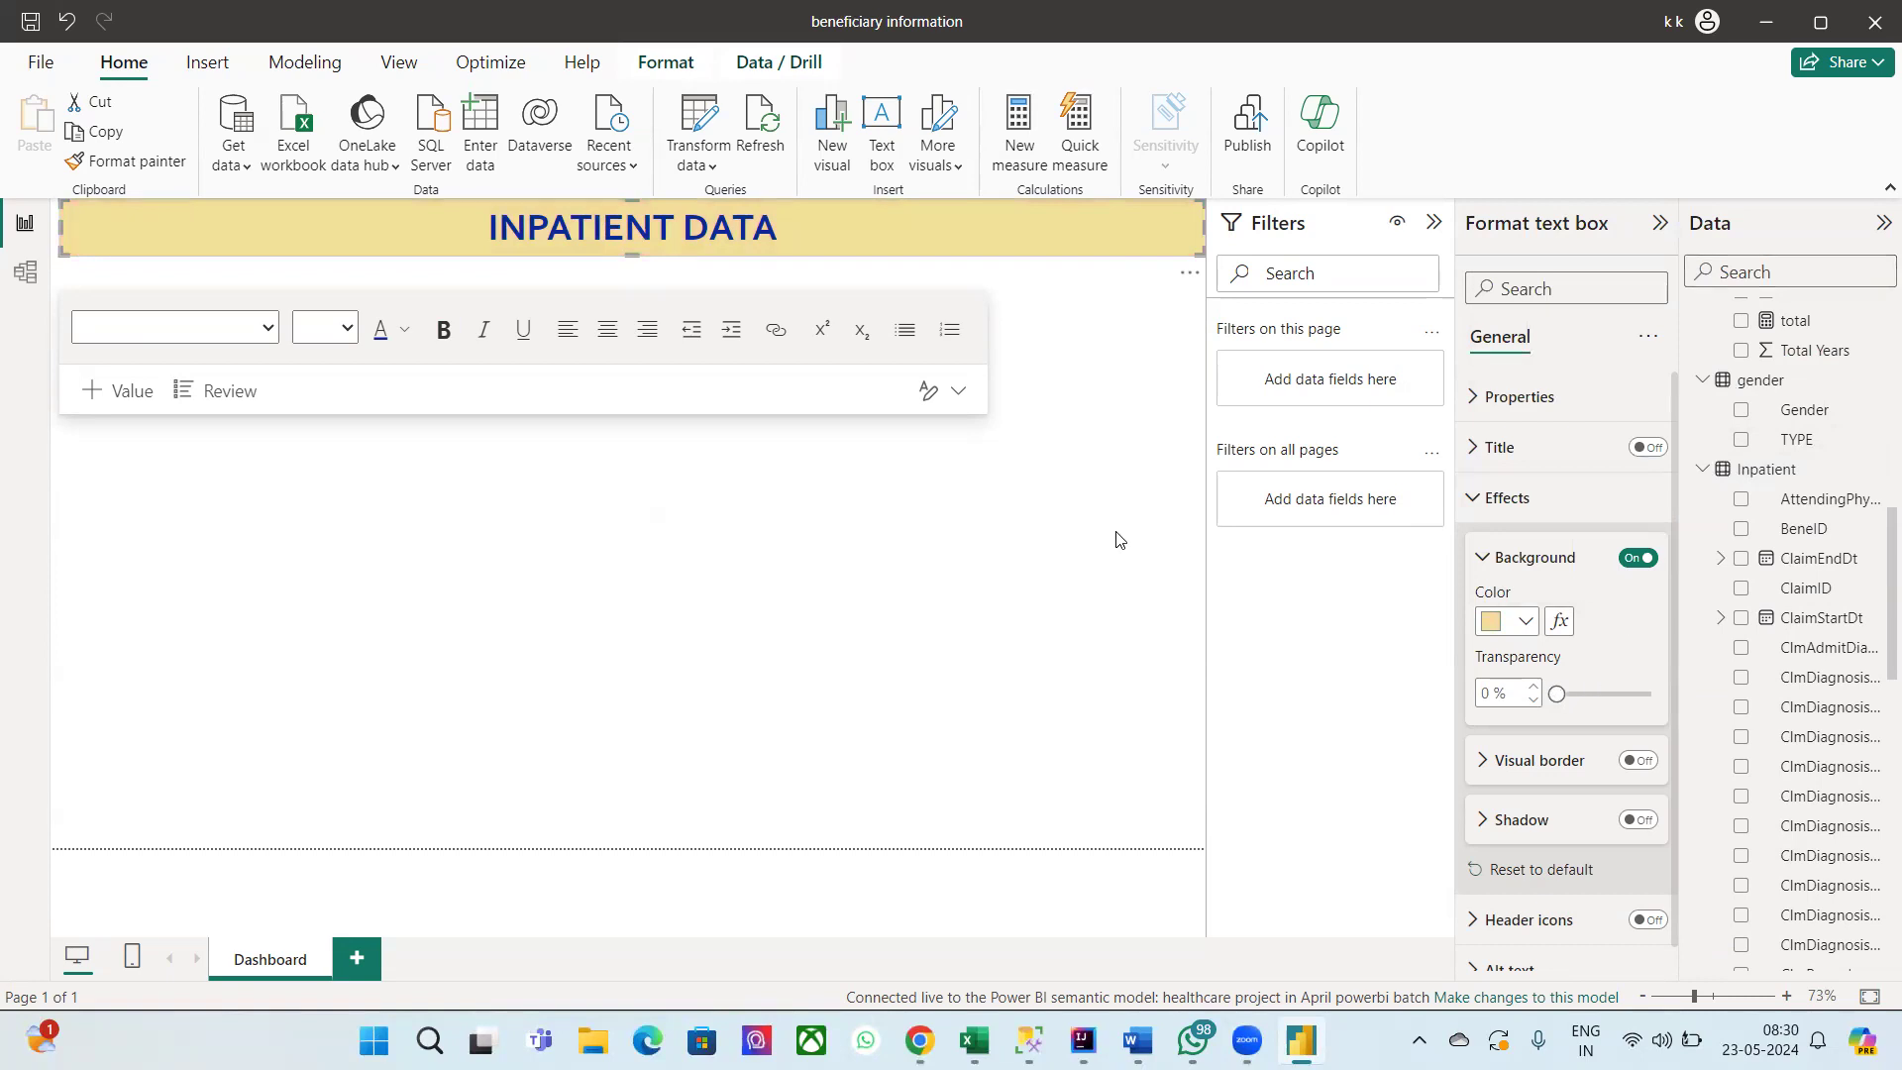
Step: Turn on the title box's visual border and resize it to sit slightly inside the page edges with the full title fitting
left_click(1640, 761)
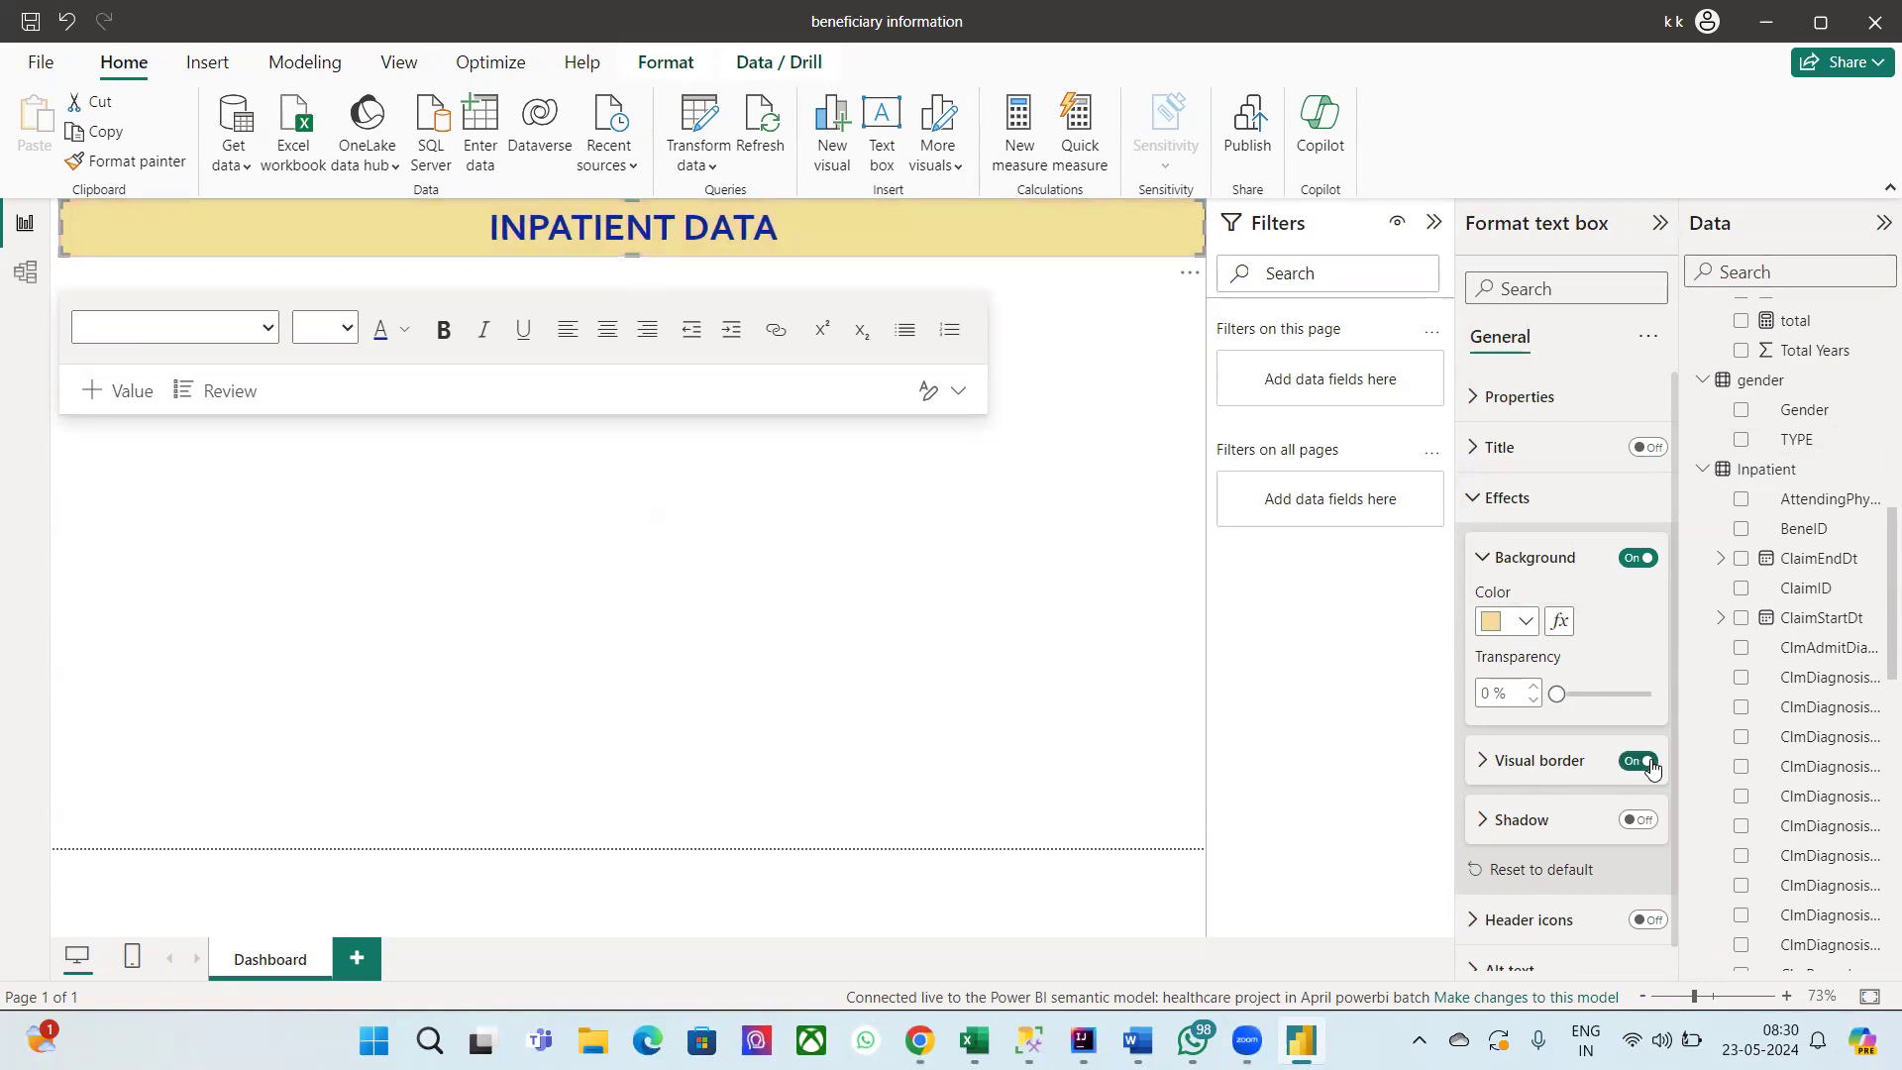
left_click_drag(1203, 224, 1193, 231)
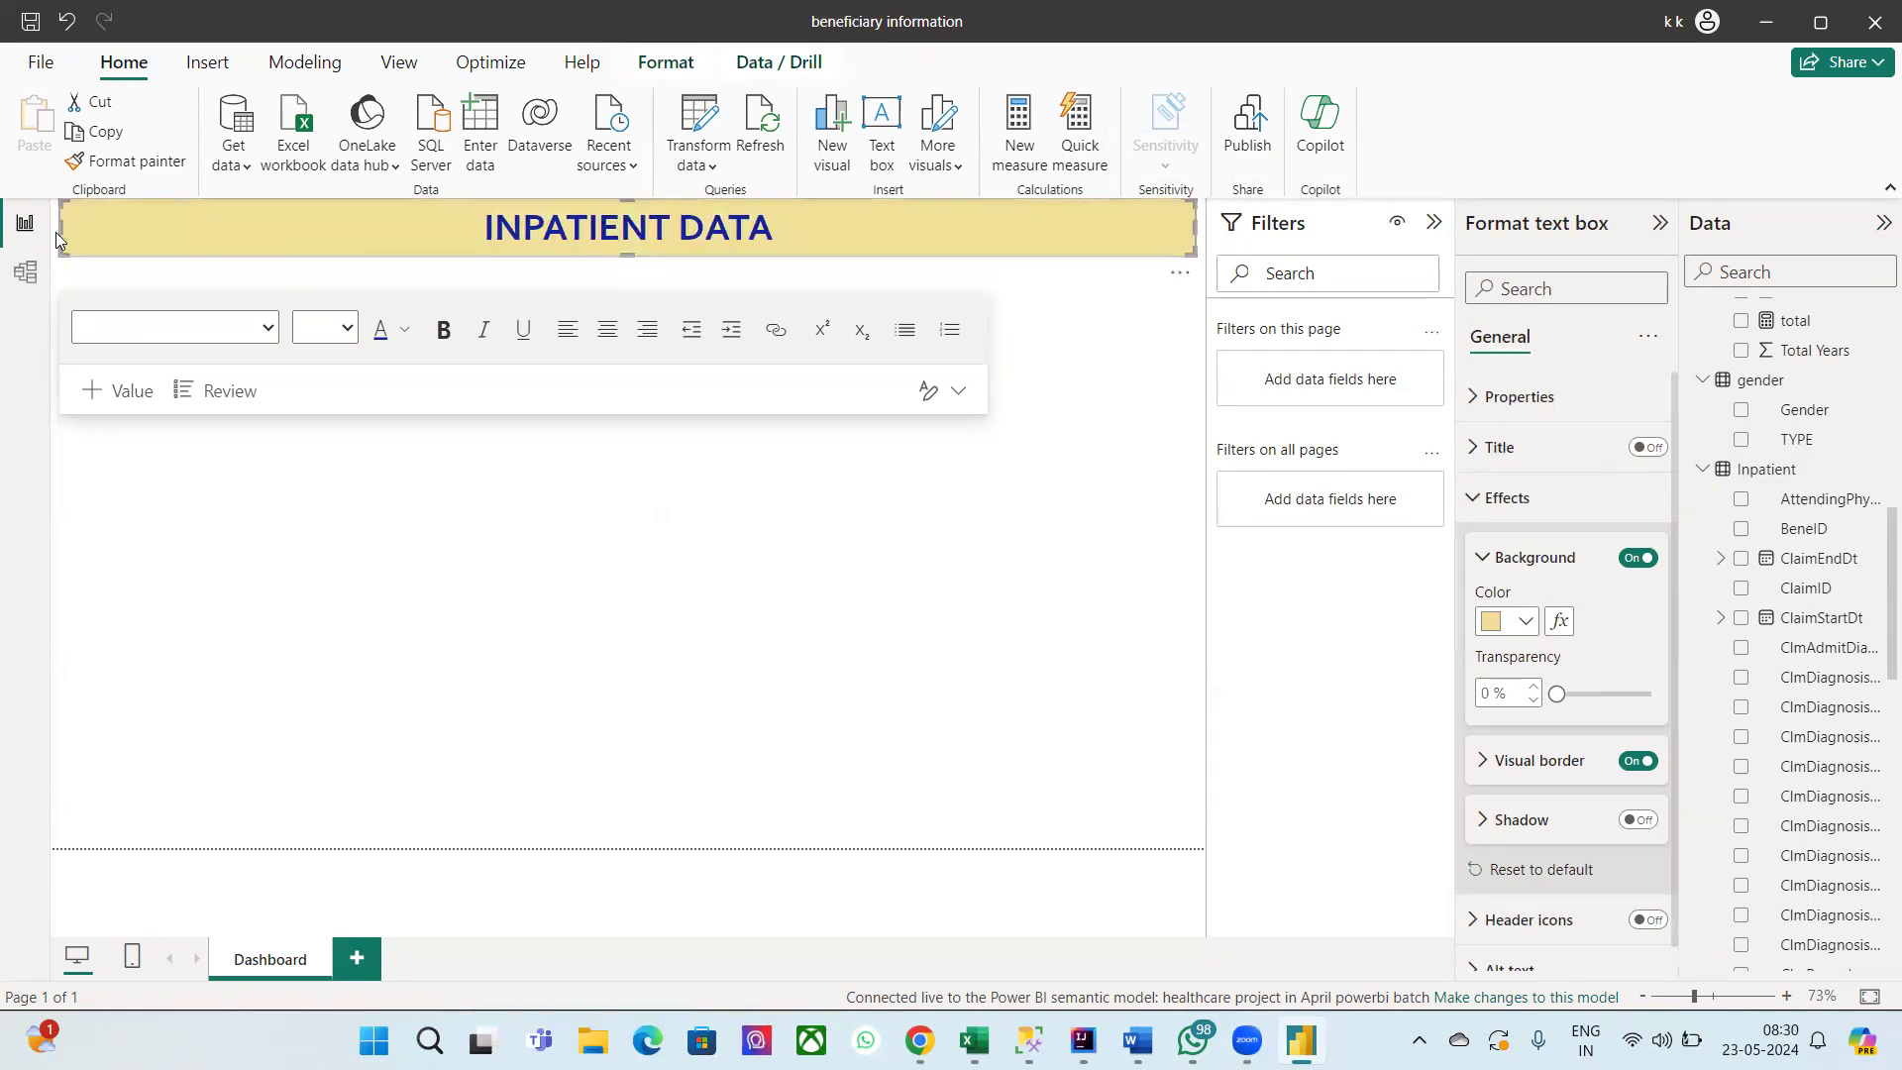
left_click_drag(61, 232, 63, 232)
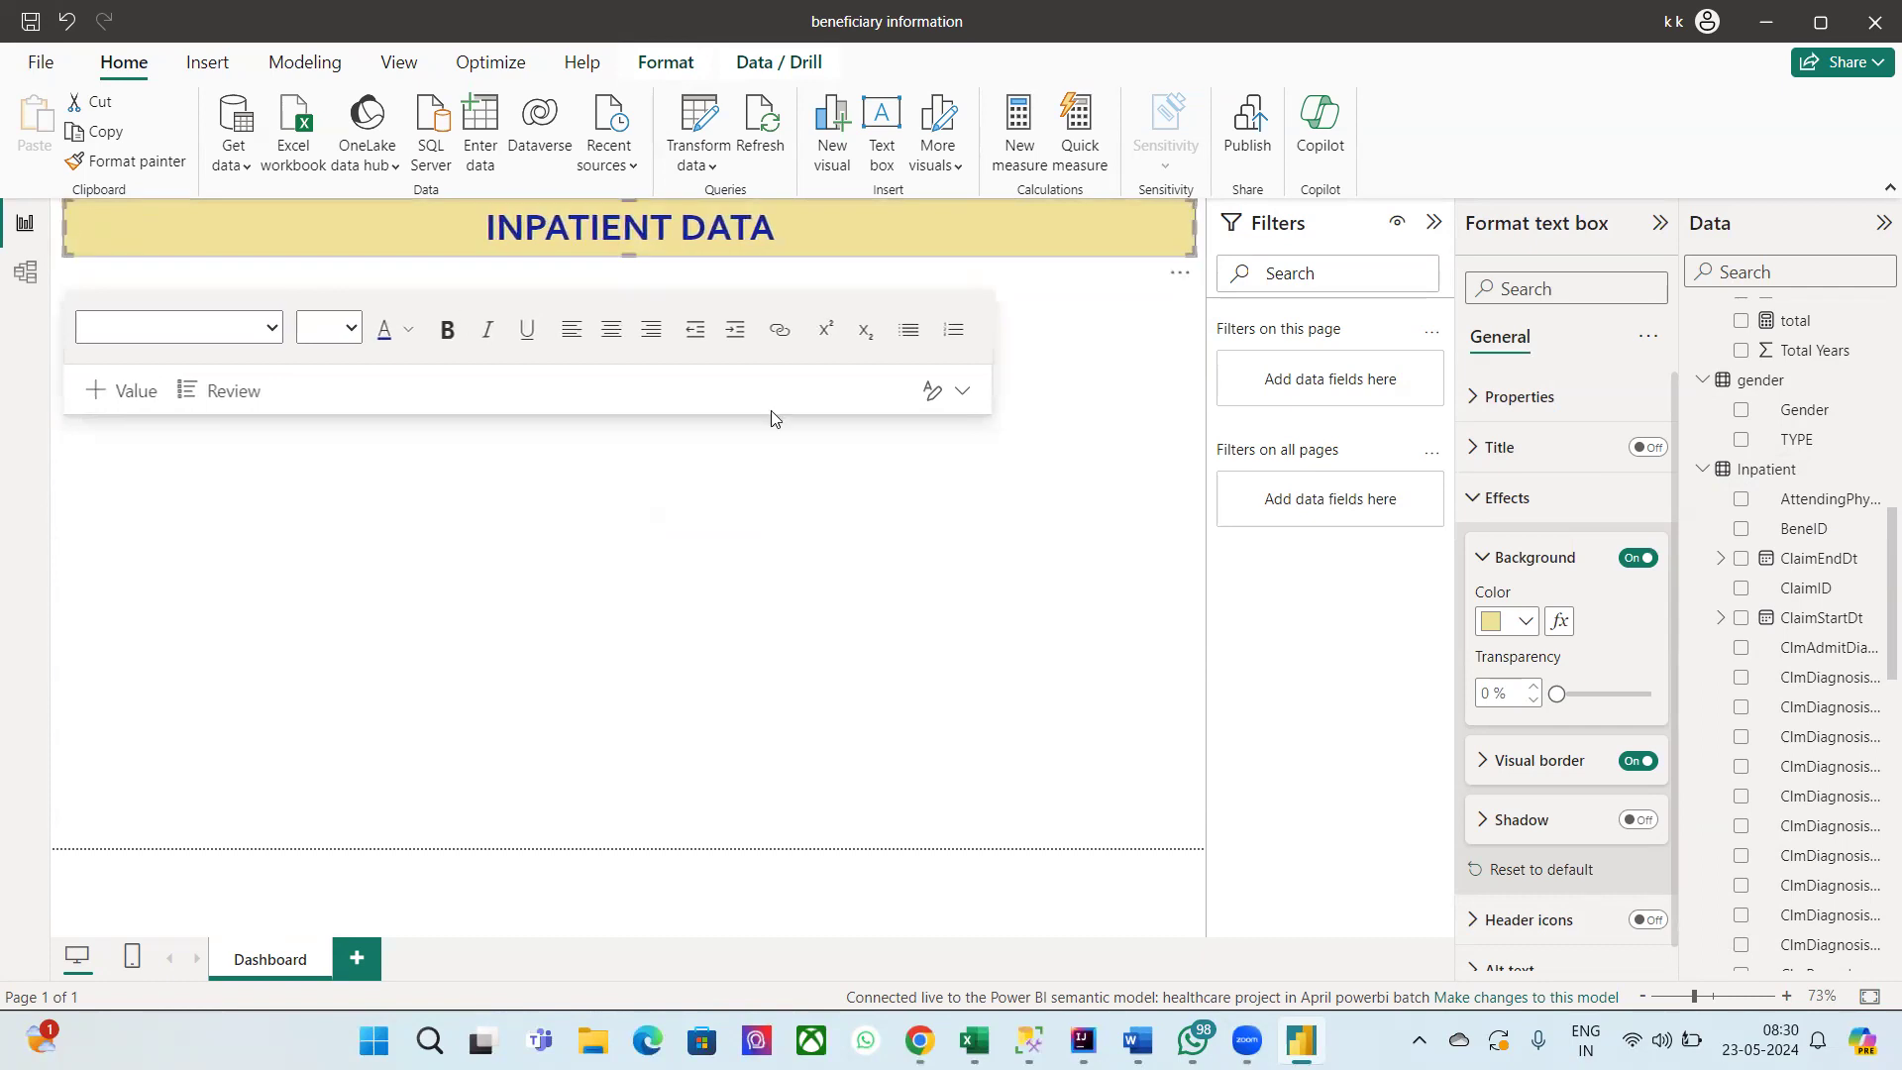
left_click_drag(627, 204, 634, 220)
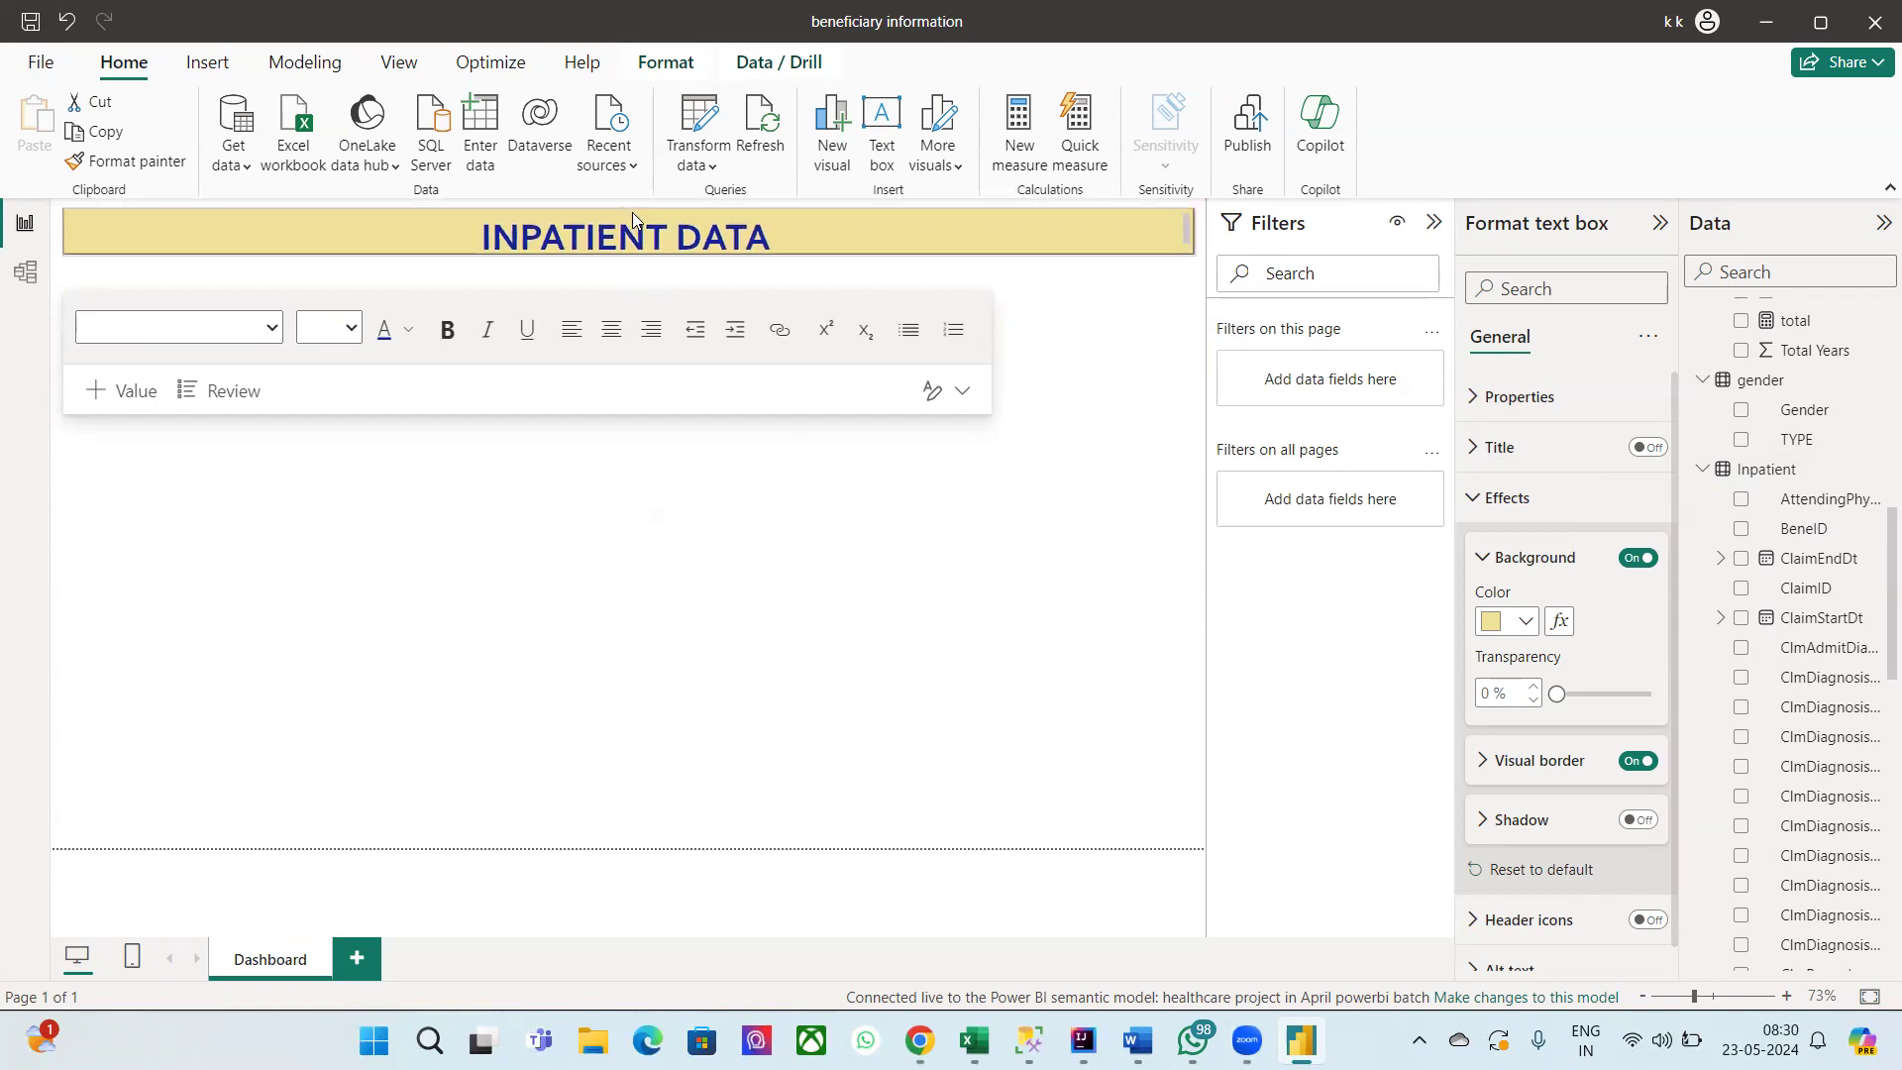
left_click(677, 544)
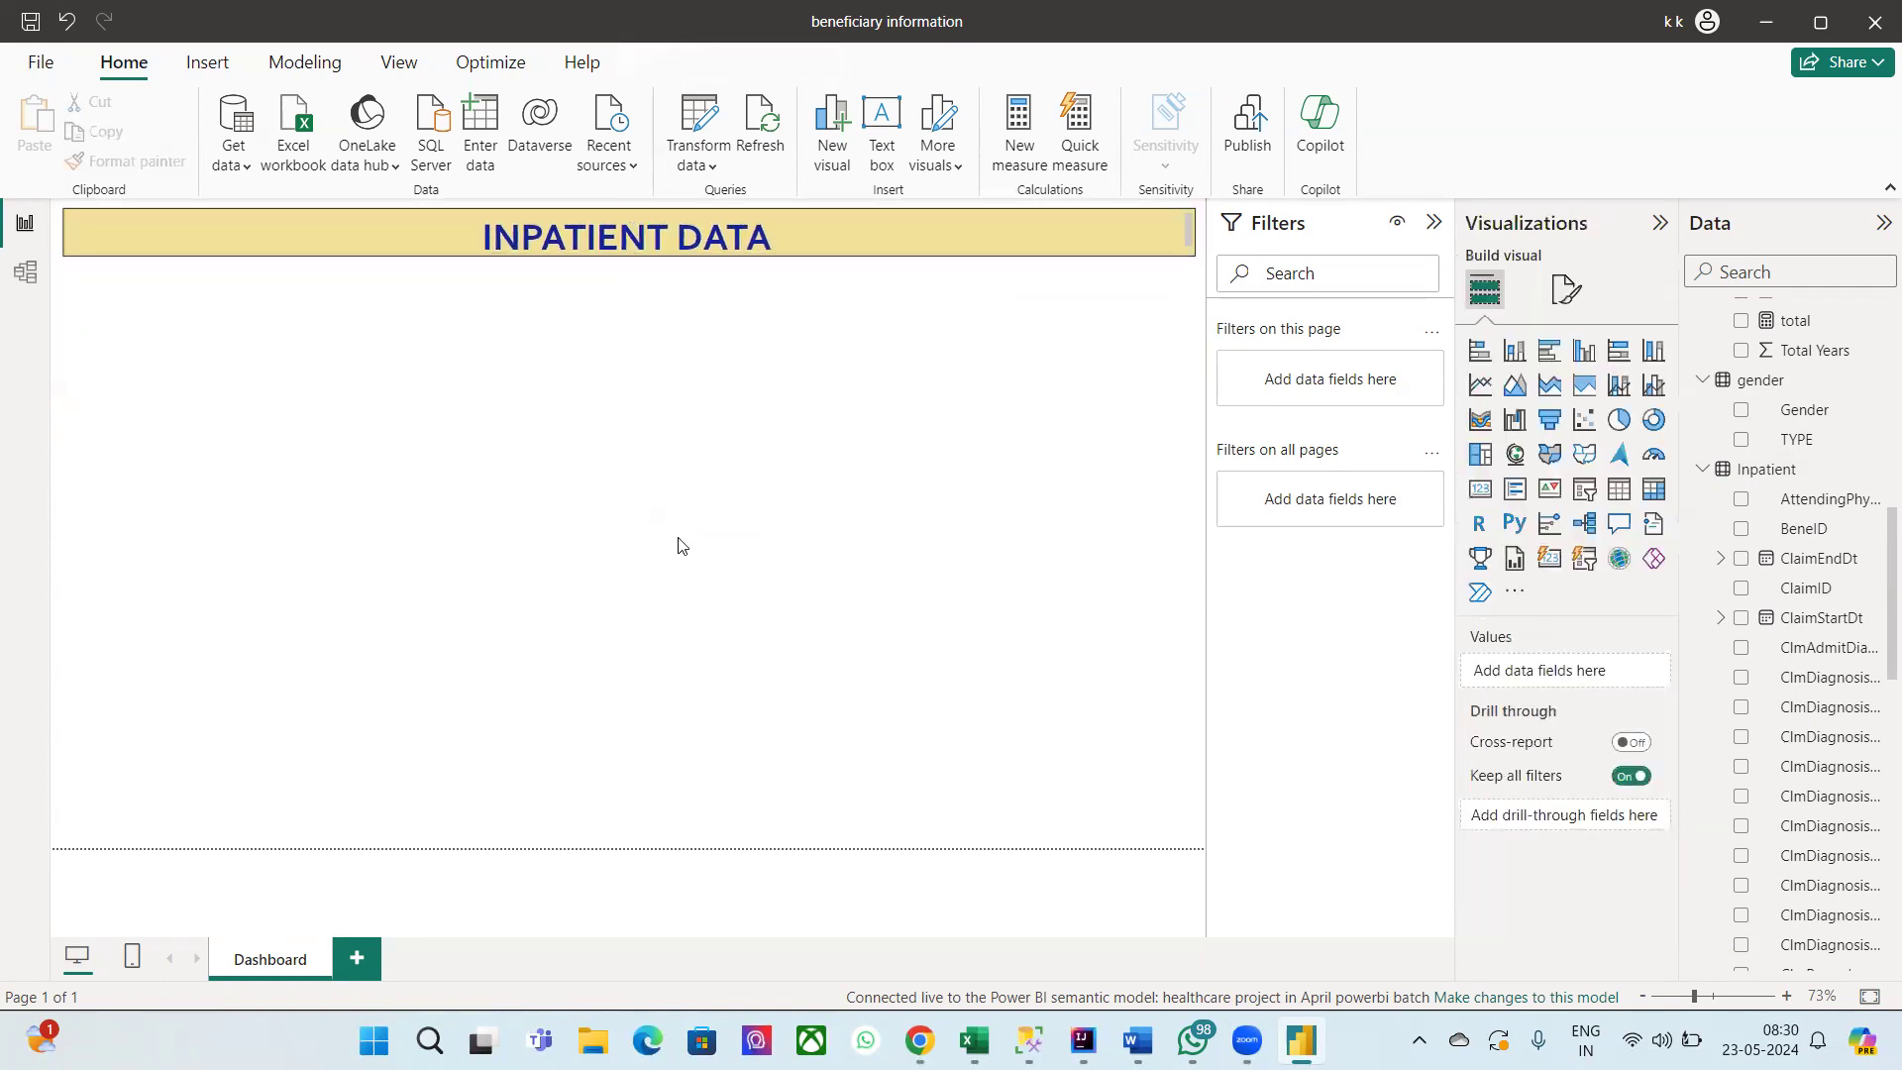
left_click(638, 247)
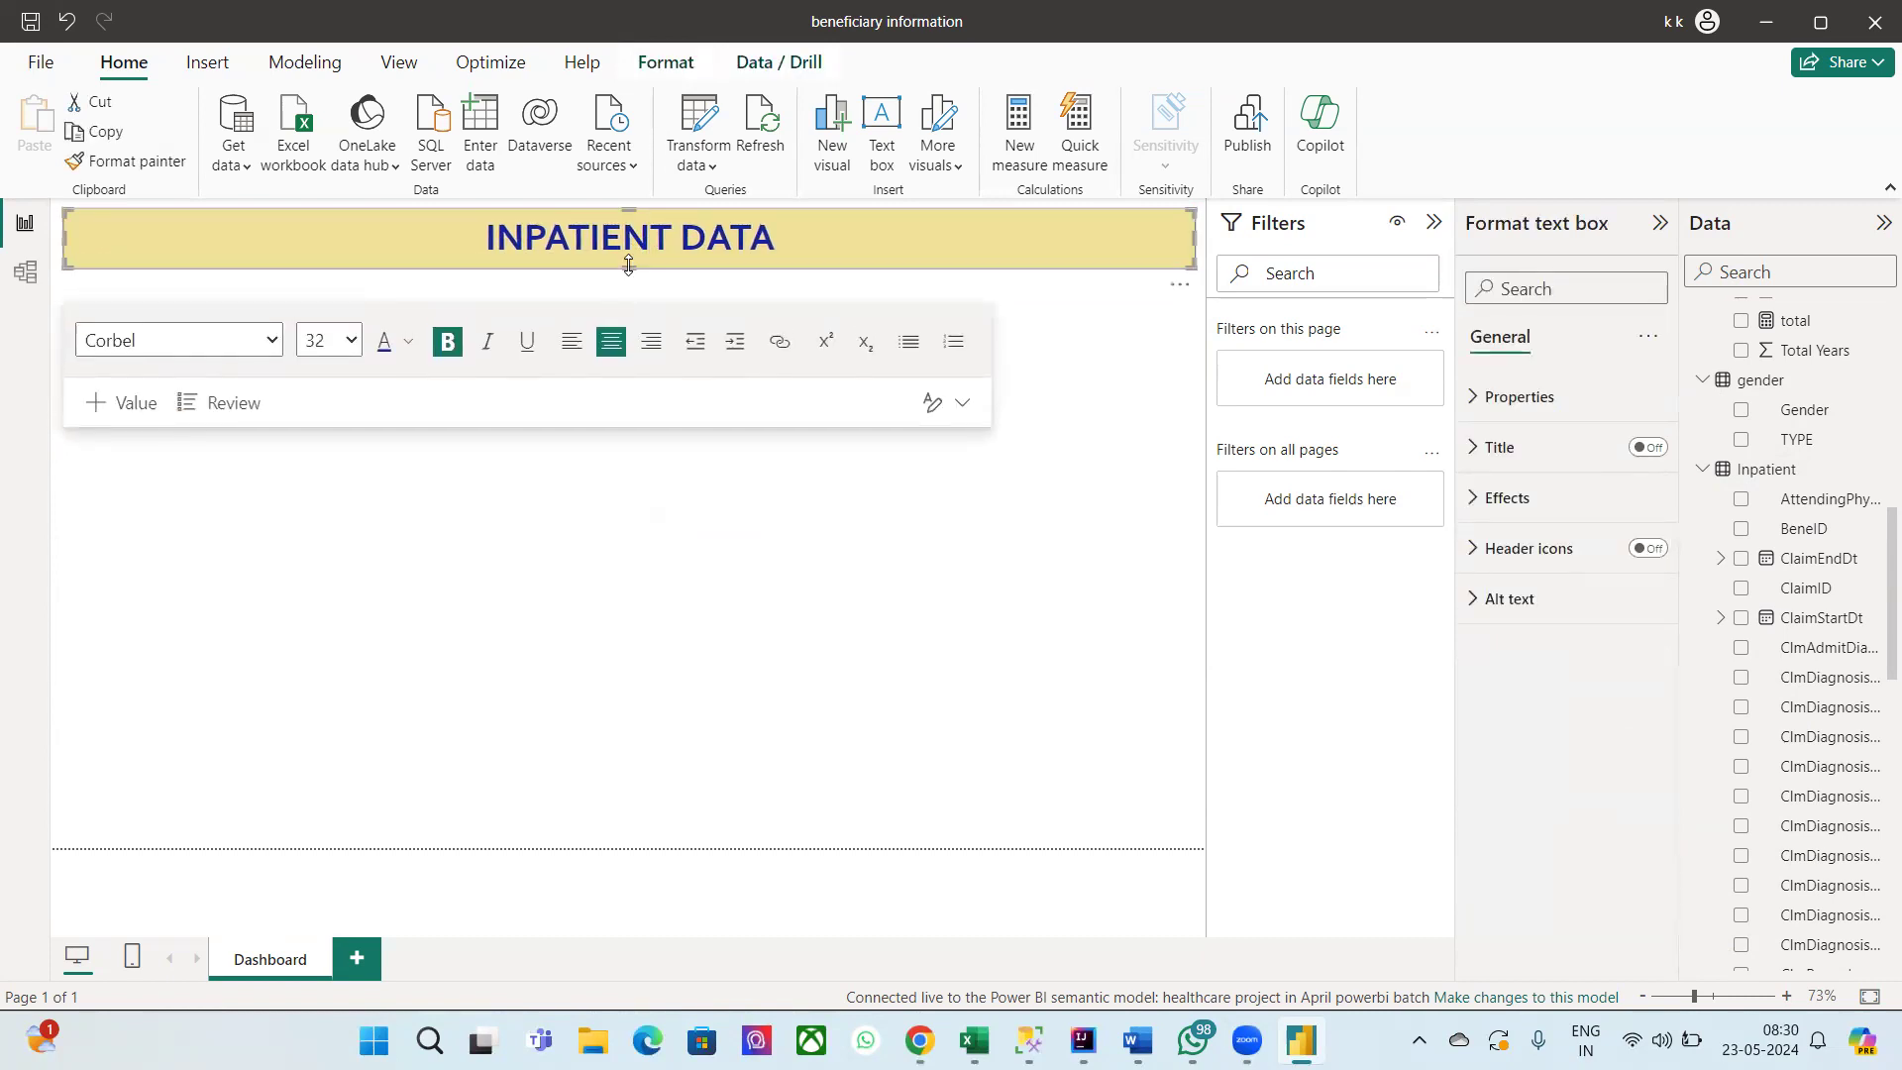
left_click(605, 298)
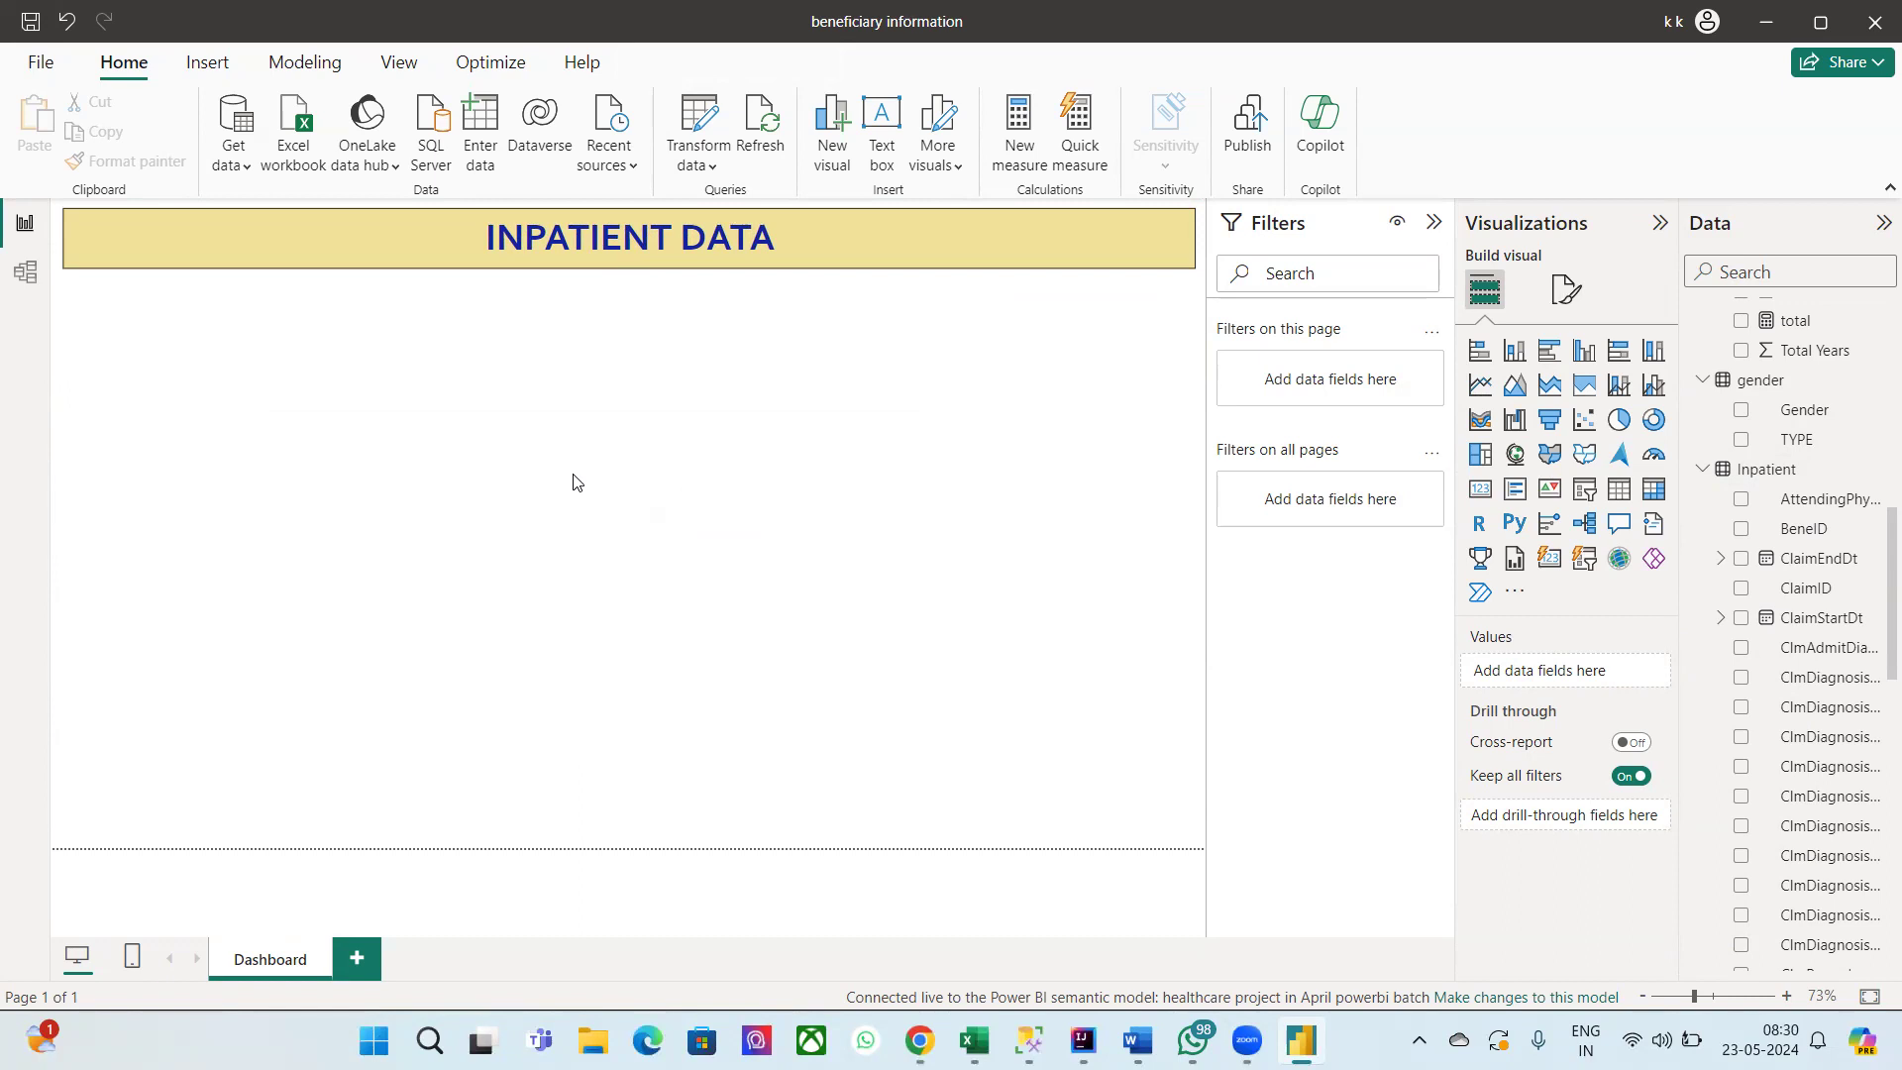
Step: Add a card visual showing the distinct count of BeneID from the Inpatient table
left_click(829, 121)
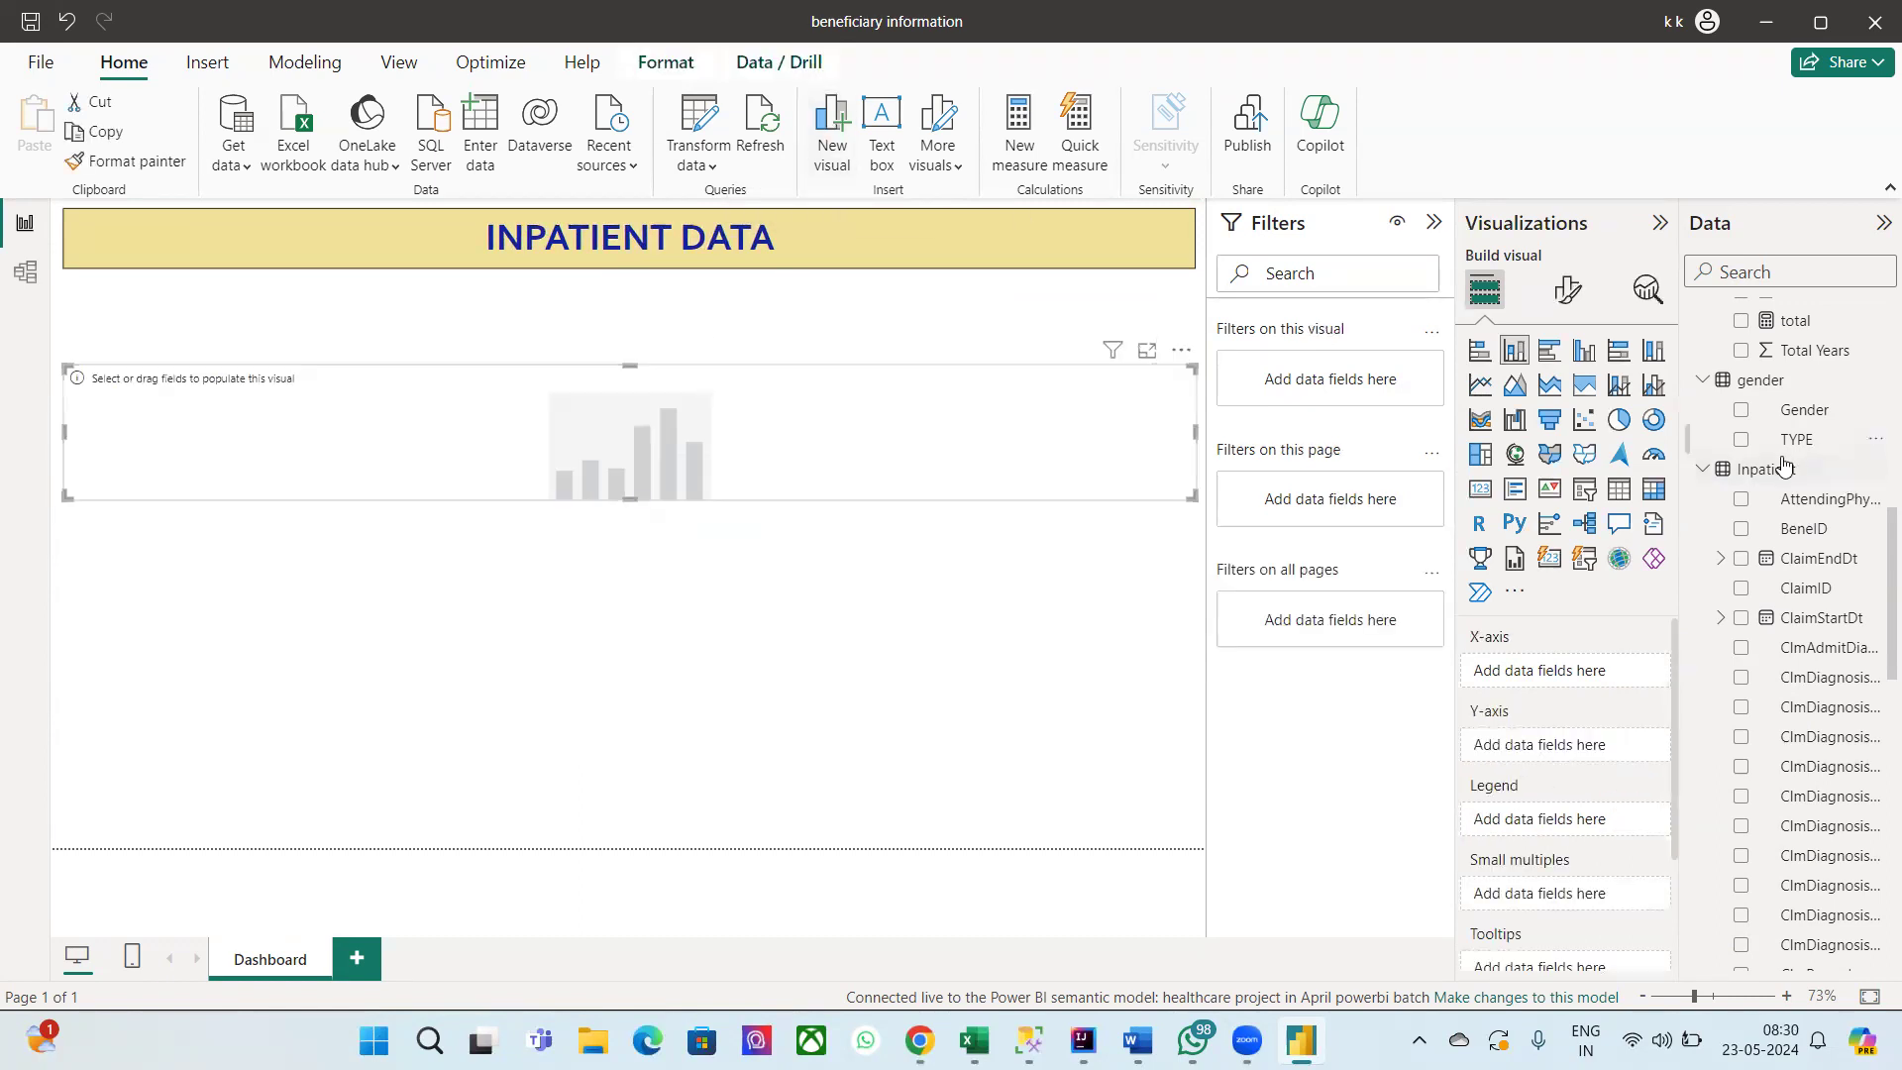
left_click(1741, 530)
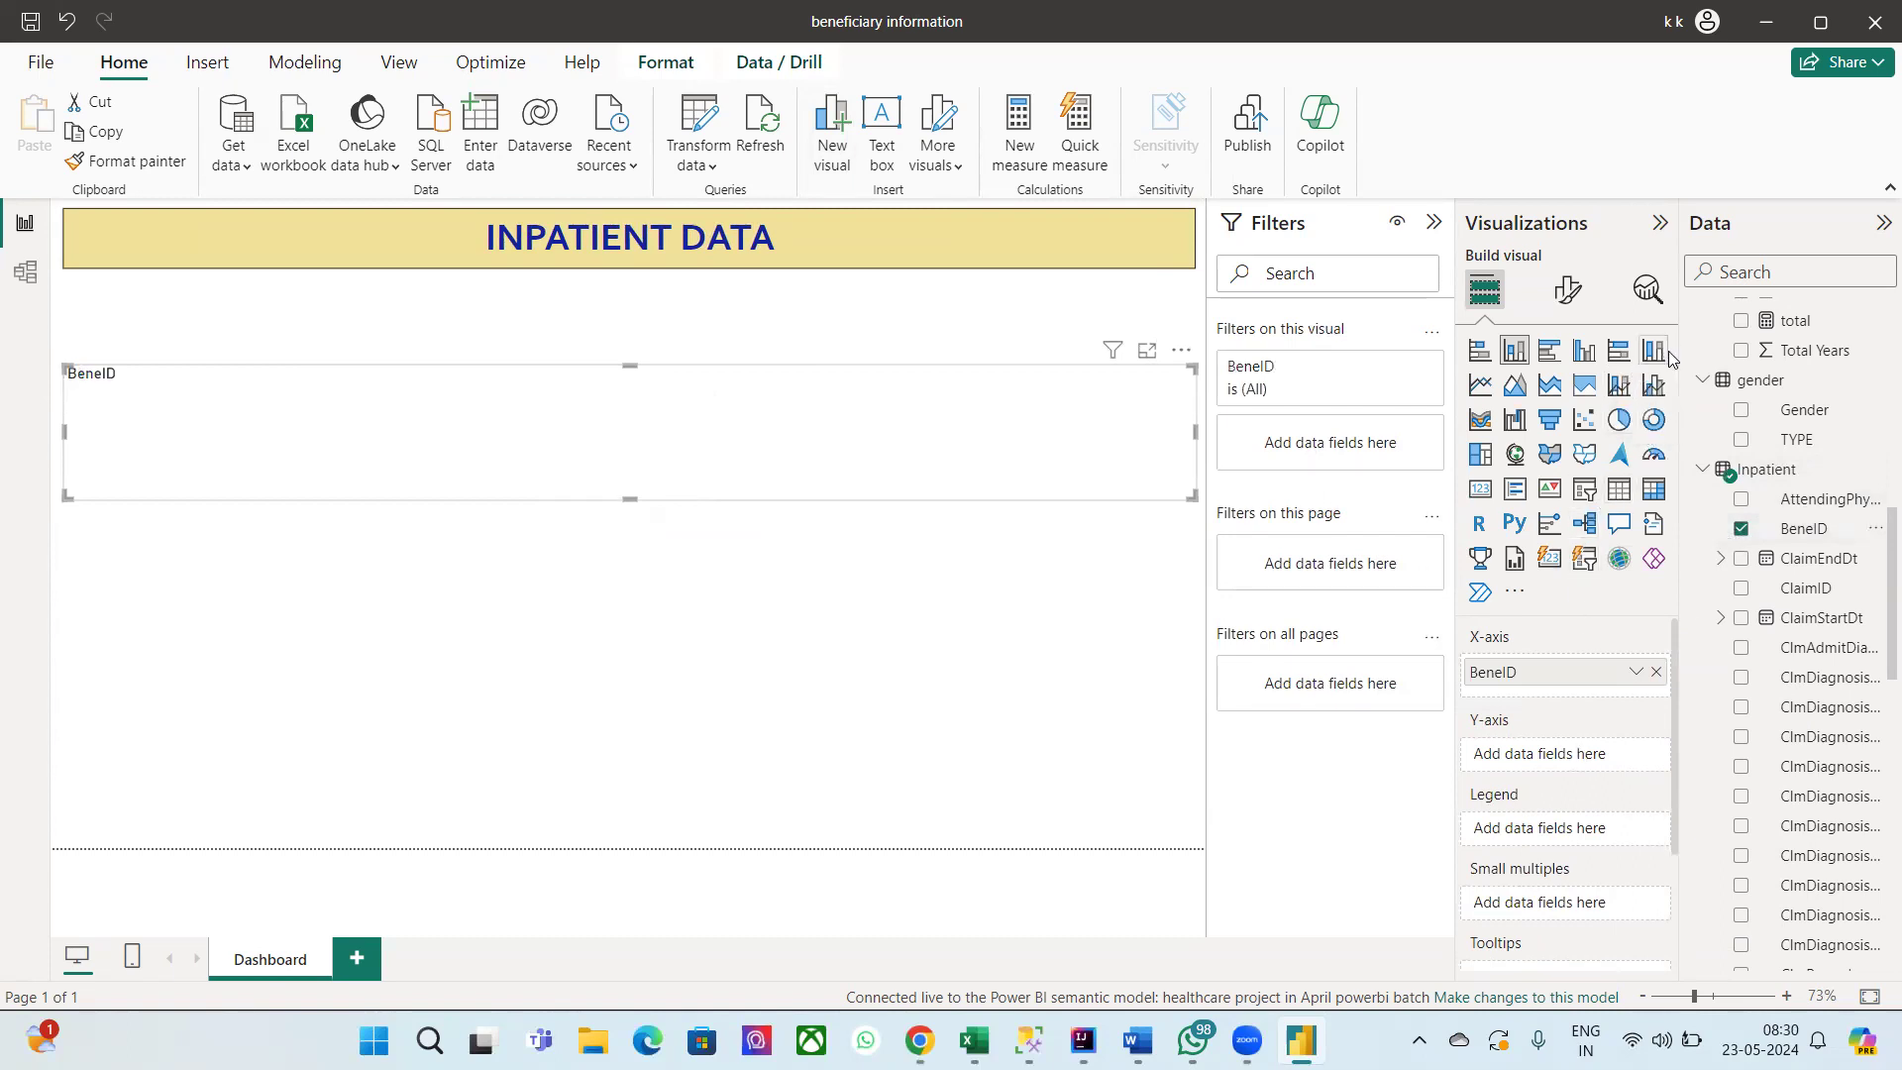
left_click(1480, 490)
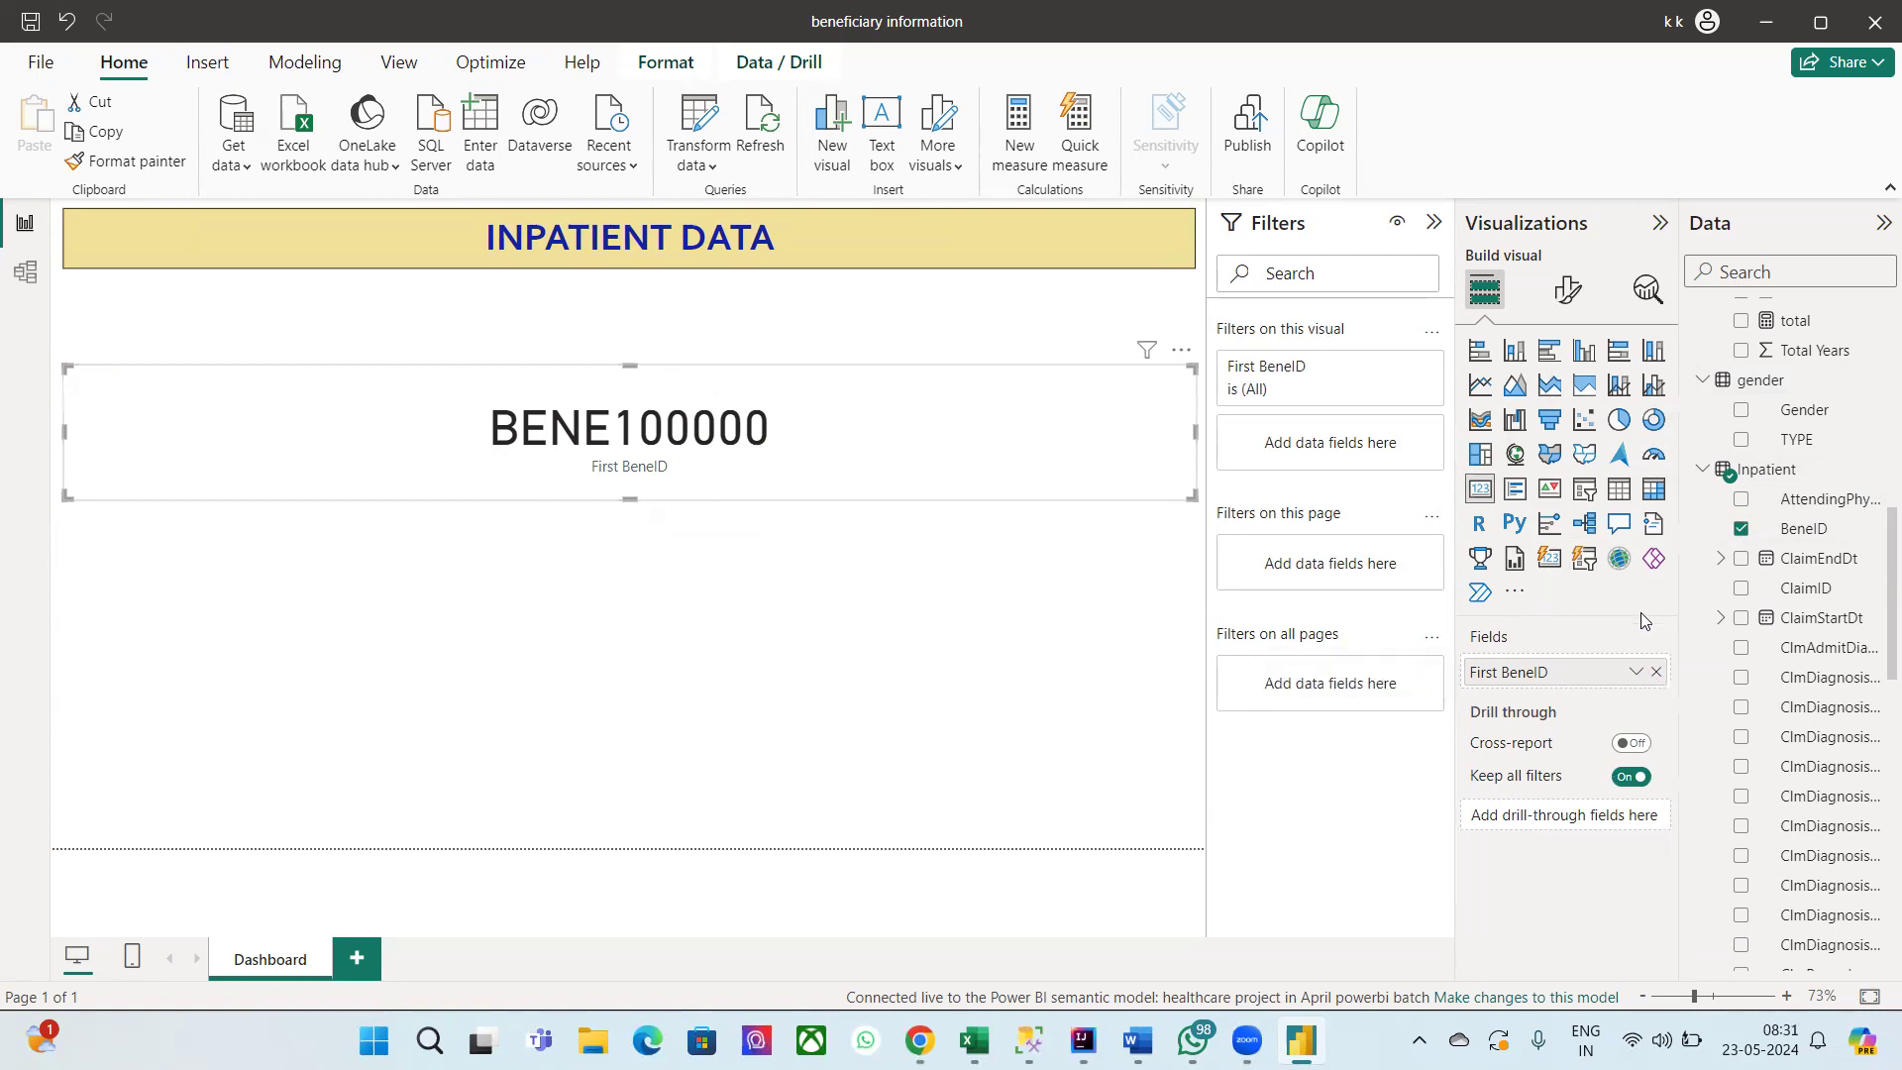
left_click(1636, 676)
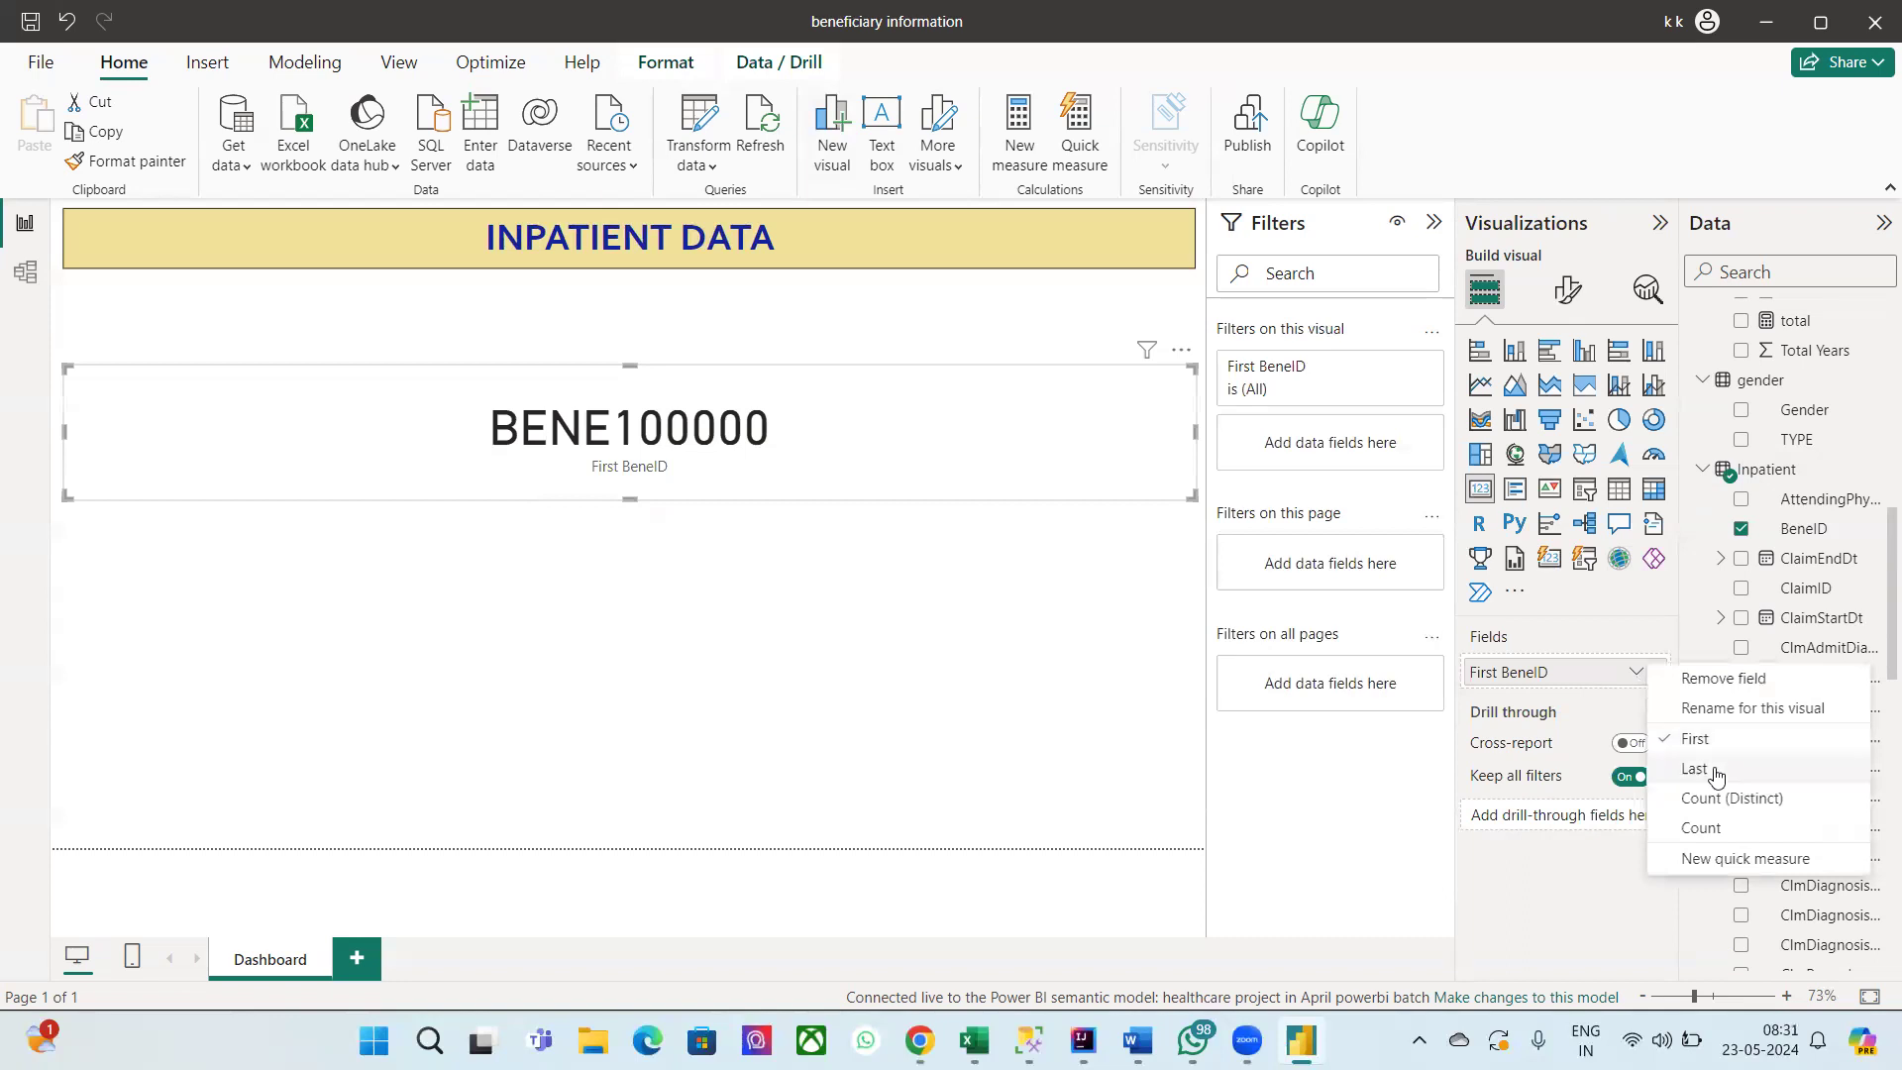
left_click(1728, 800)
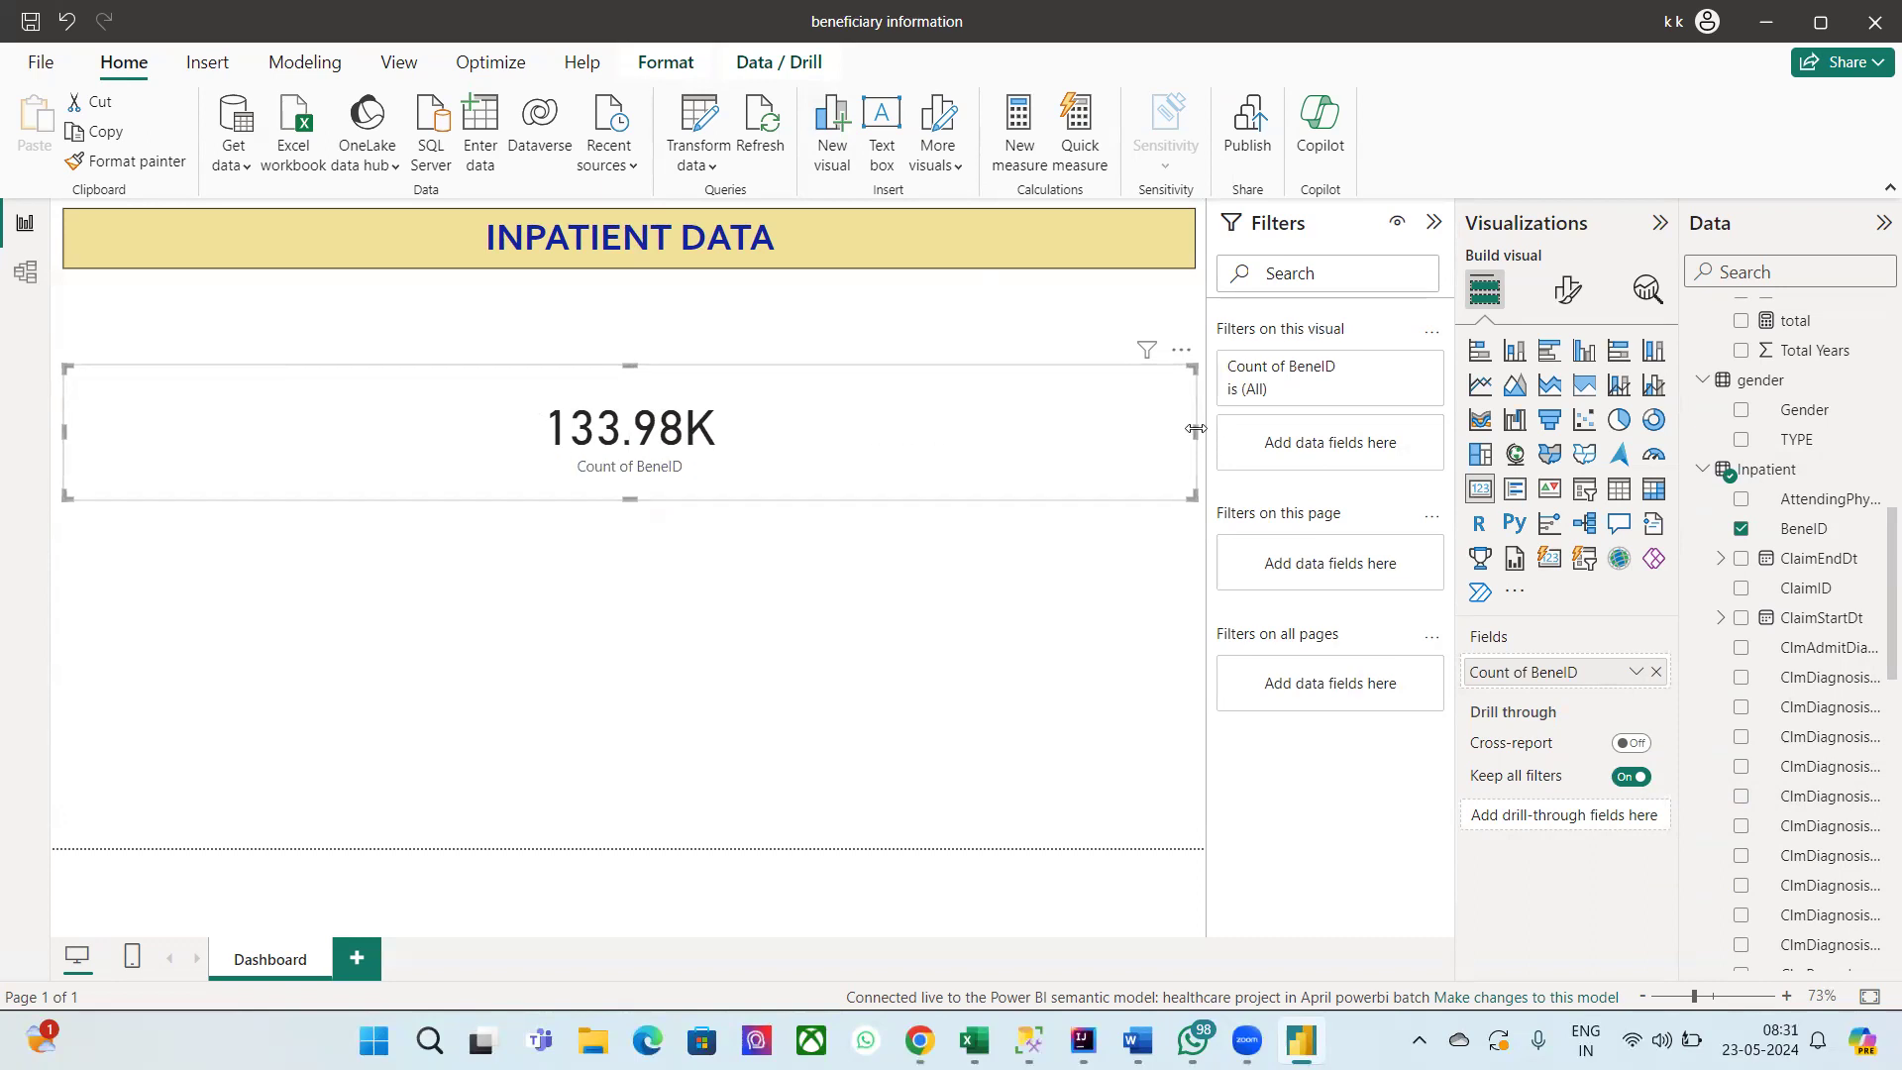
Step: Shrink the BeneID card, place it directly beneath the title at the page's left edge, and turn off its category label
left_click_drag(1195, 429, 208, 311)
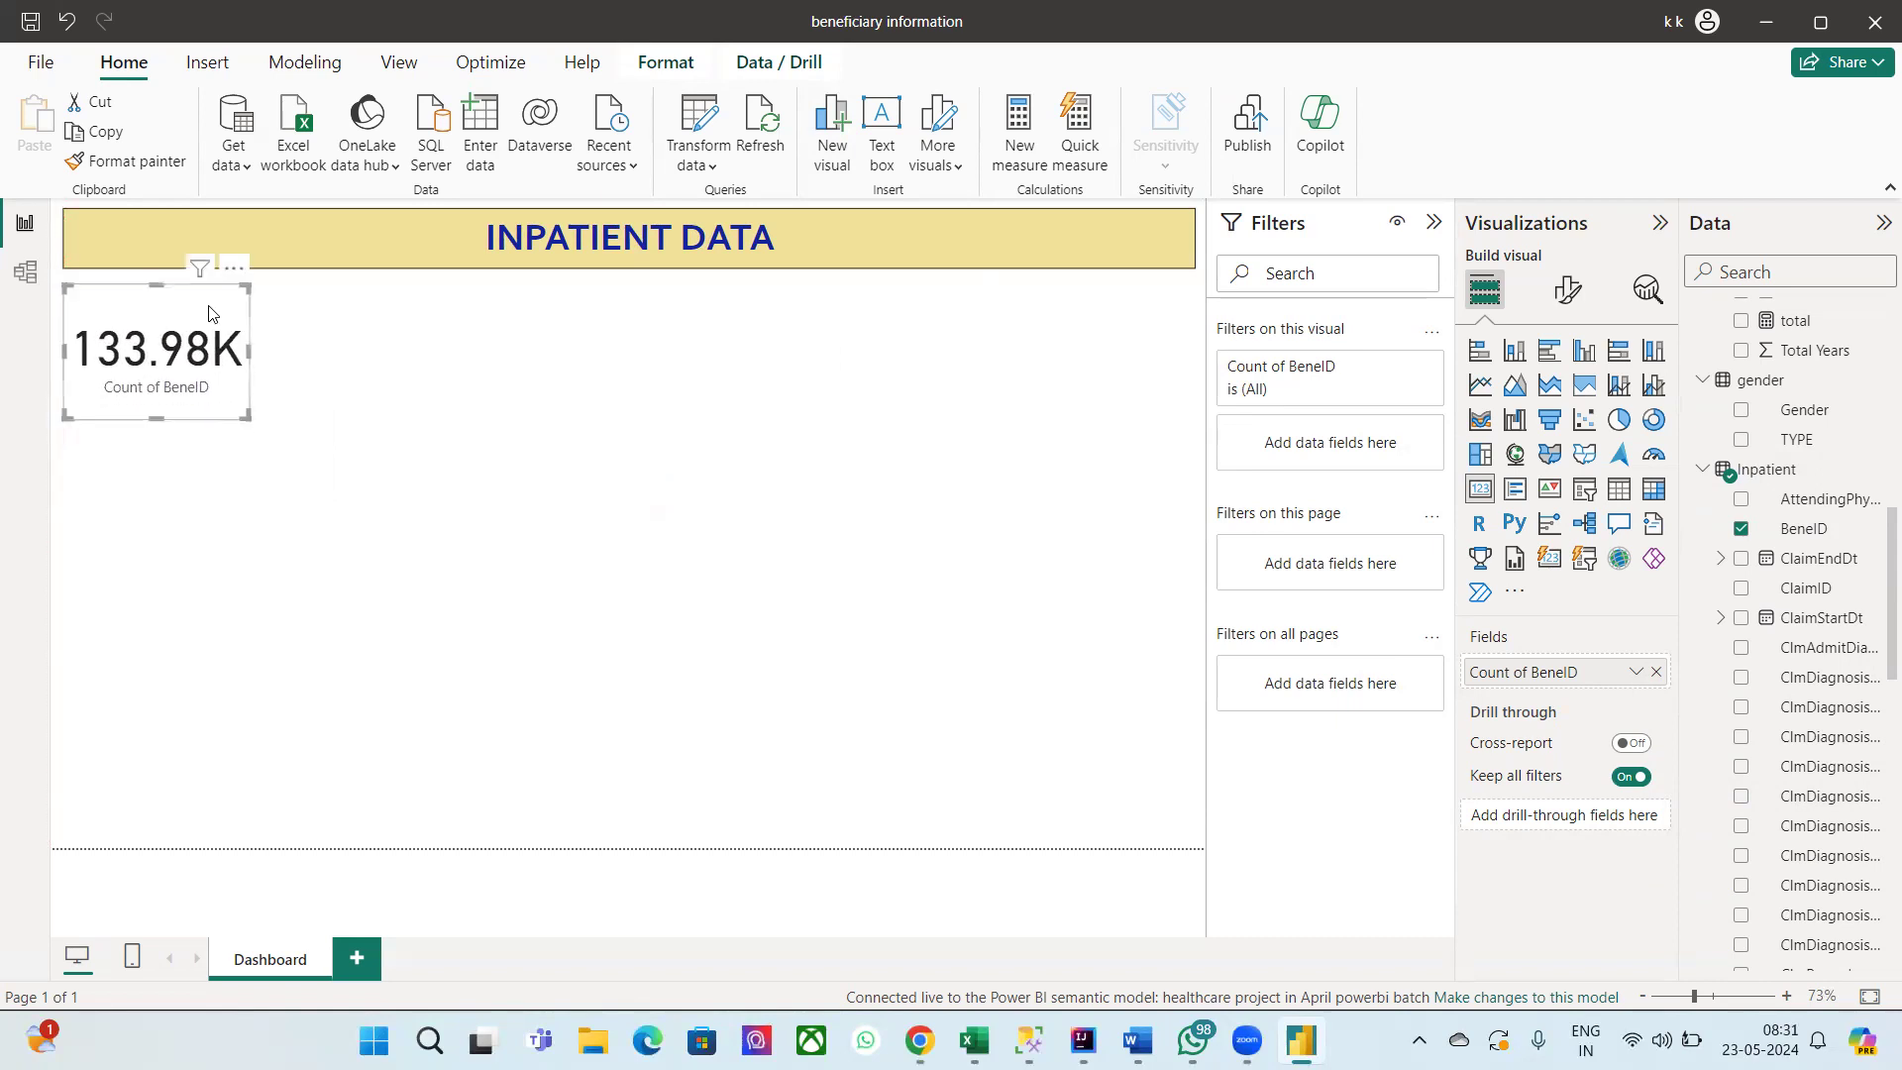
left_click(1567, 291)
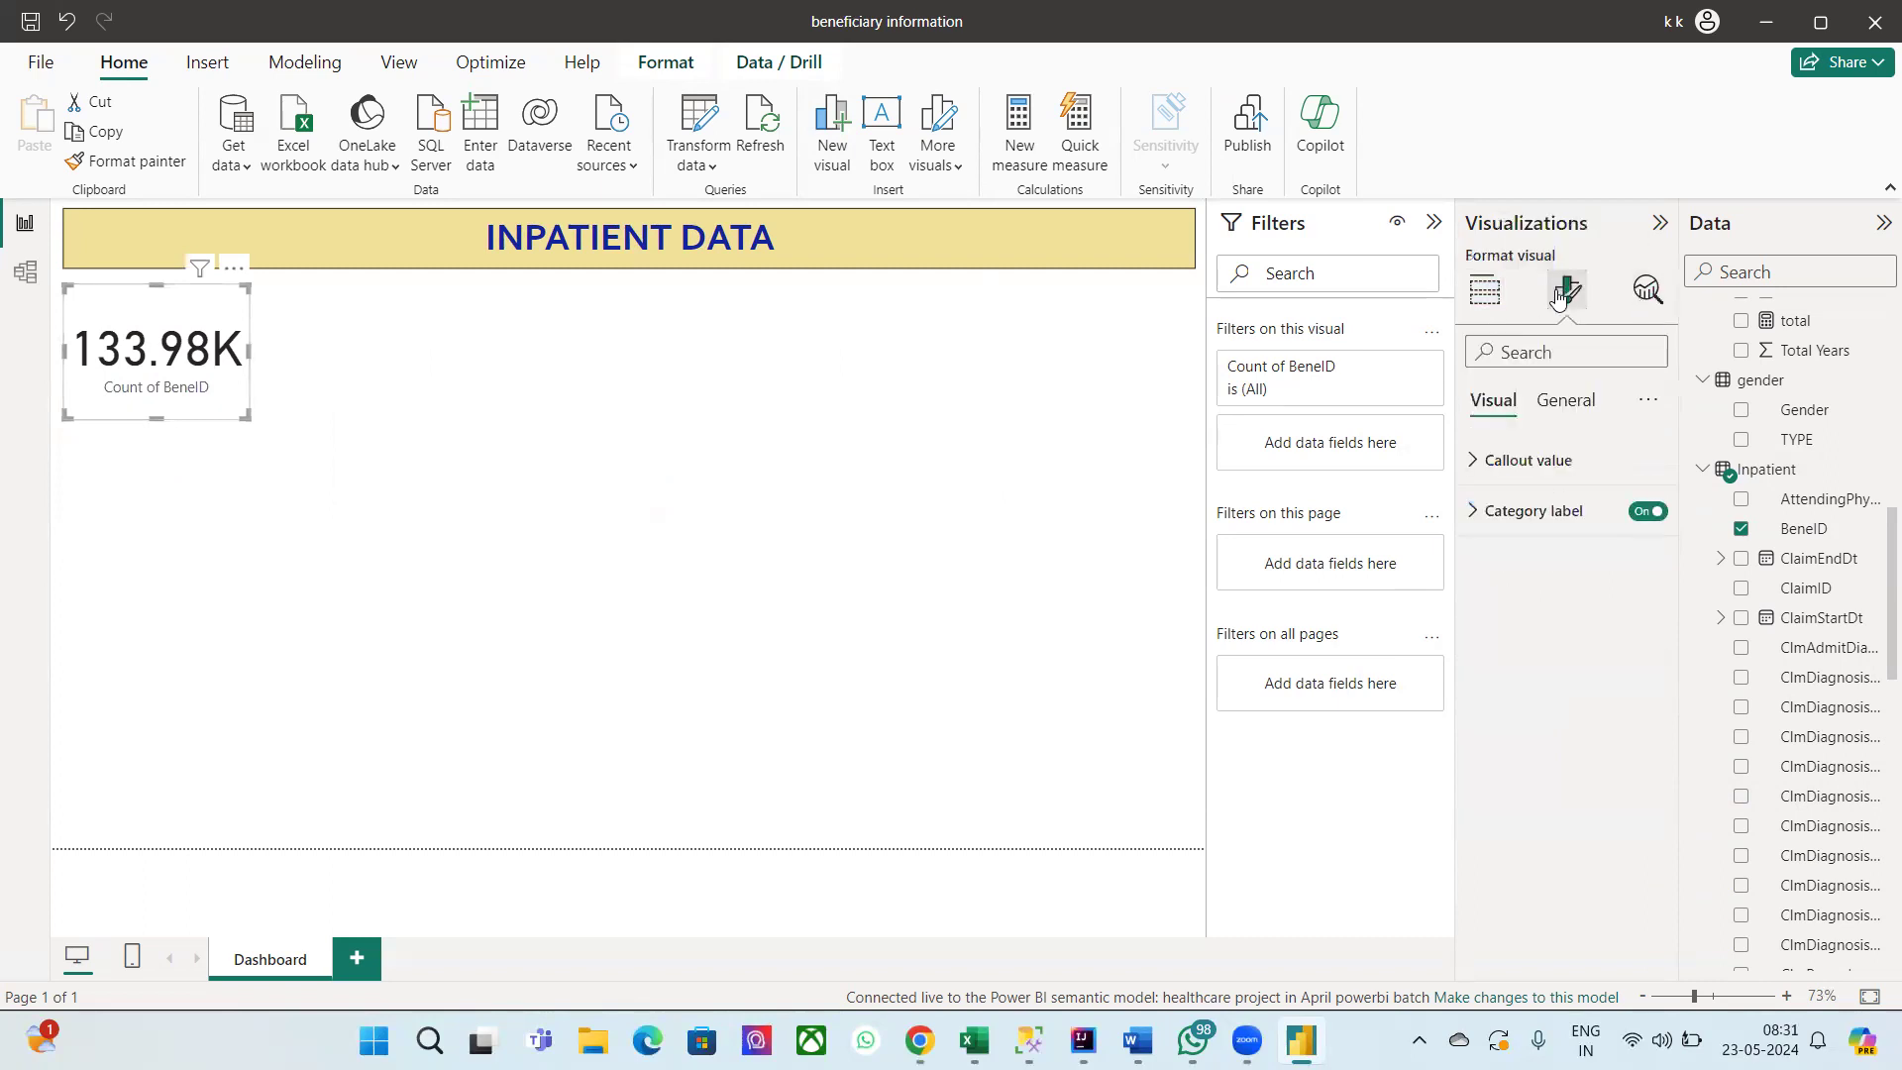
left_click(1660, 512)
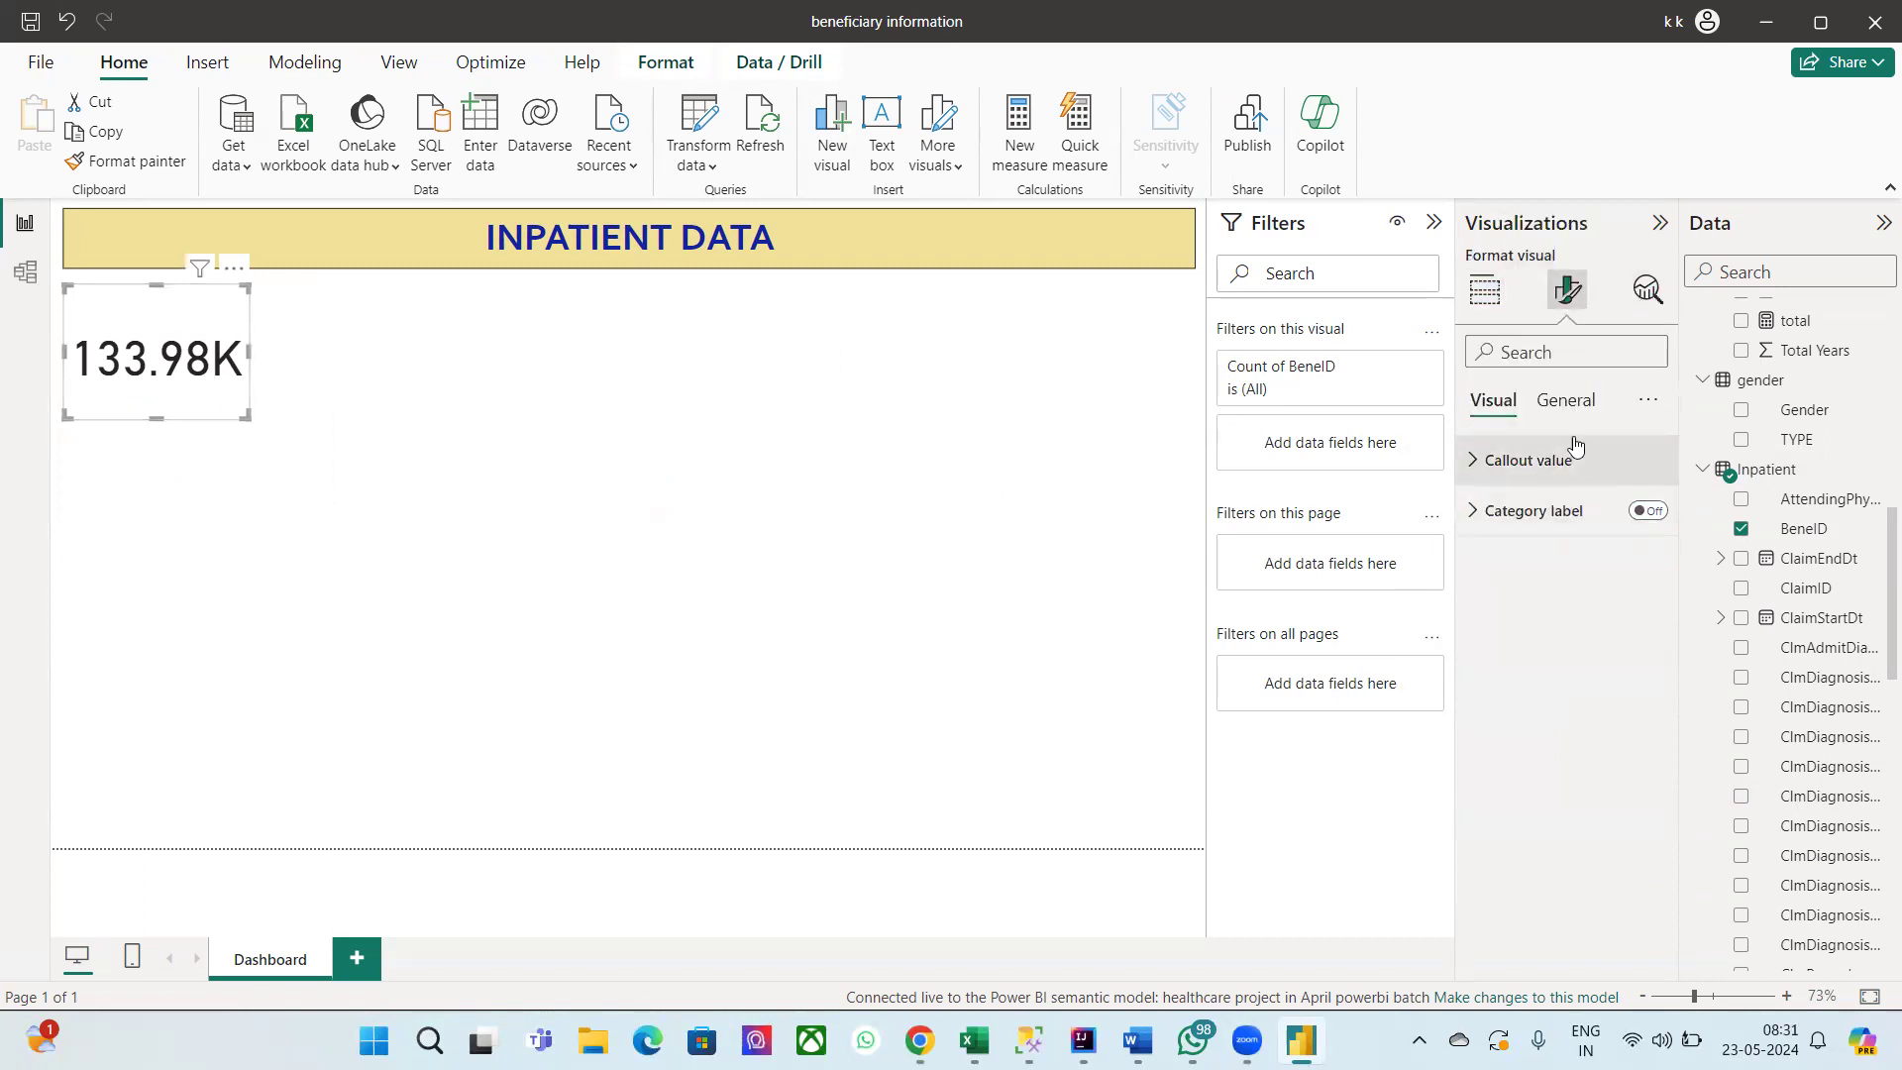
Step: Turn on the BeneID card's title and set its text to Total Patients
left_click(1551, 404)
left_click(1653, 513)
left_click(1472, 511)
left_click(1538, 638)
type("Total ")
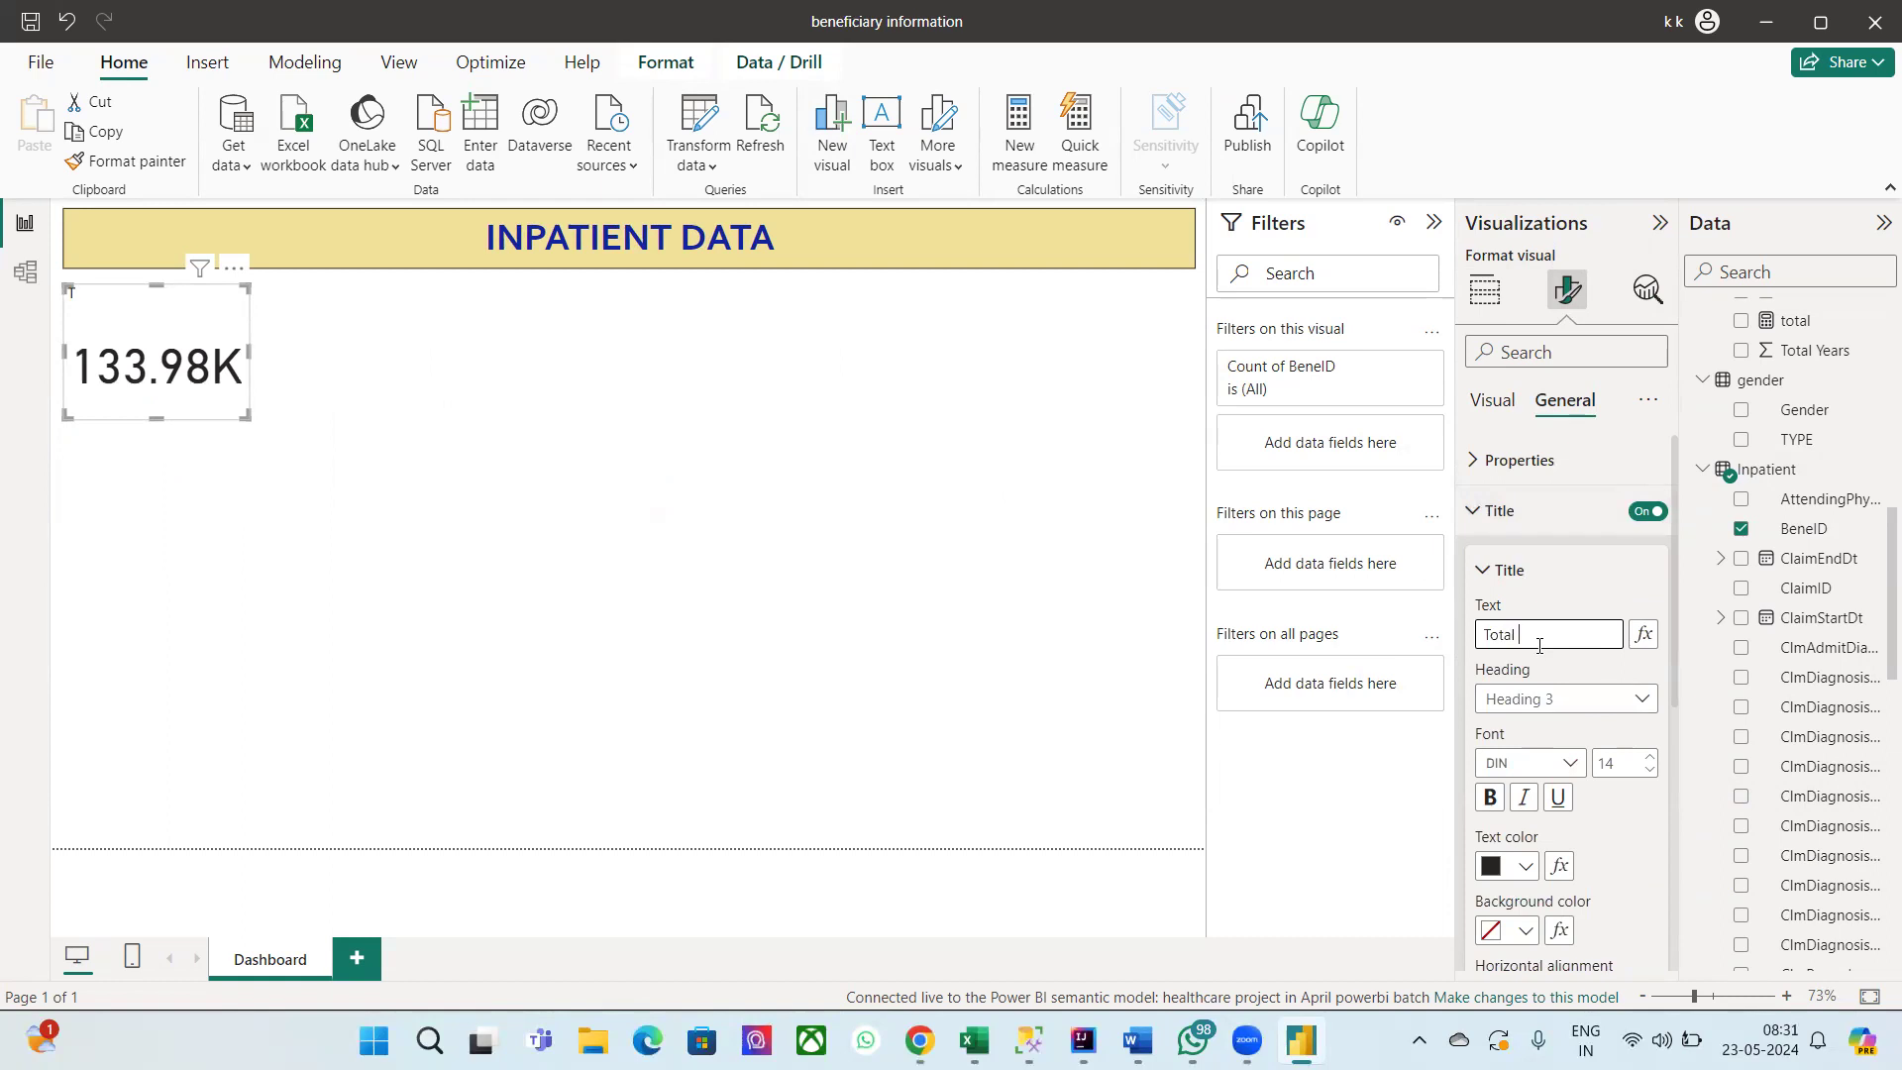
type("Patients")
Step: Give the Total Patients title a light yellow background and dark blue text, matching the page title
left_click(1522, 868)
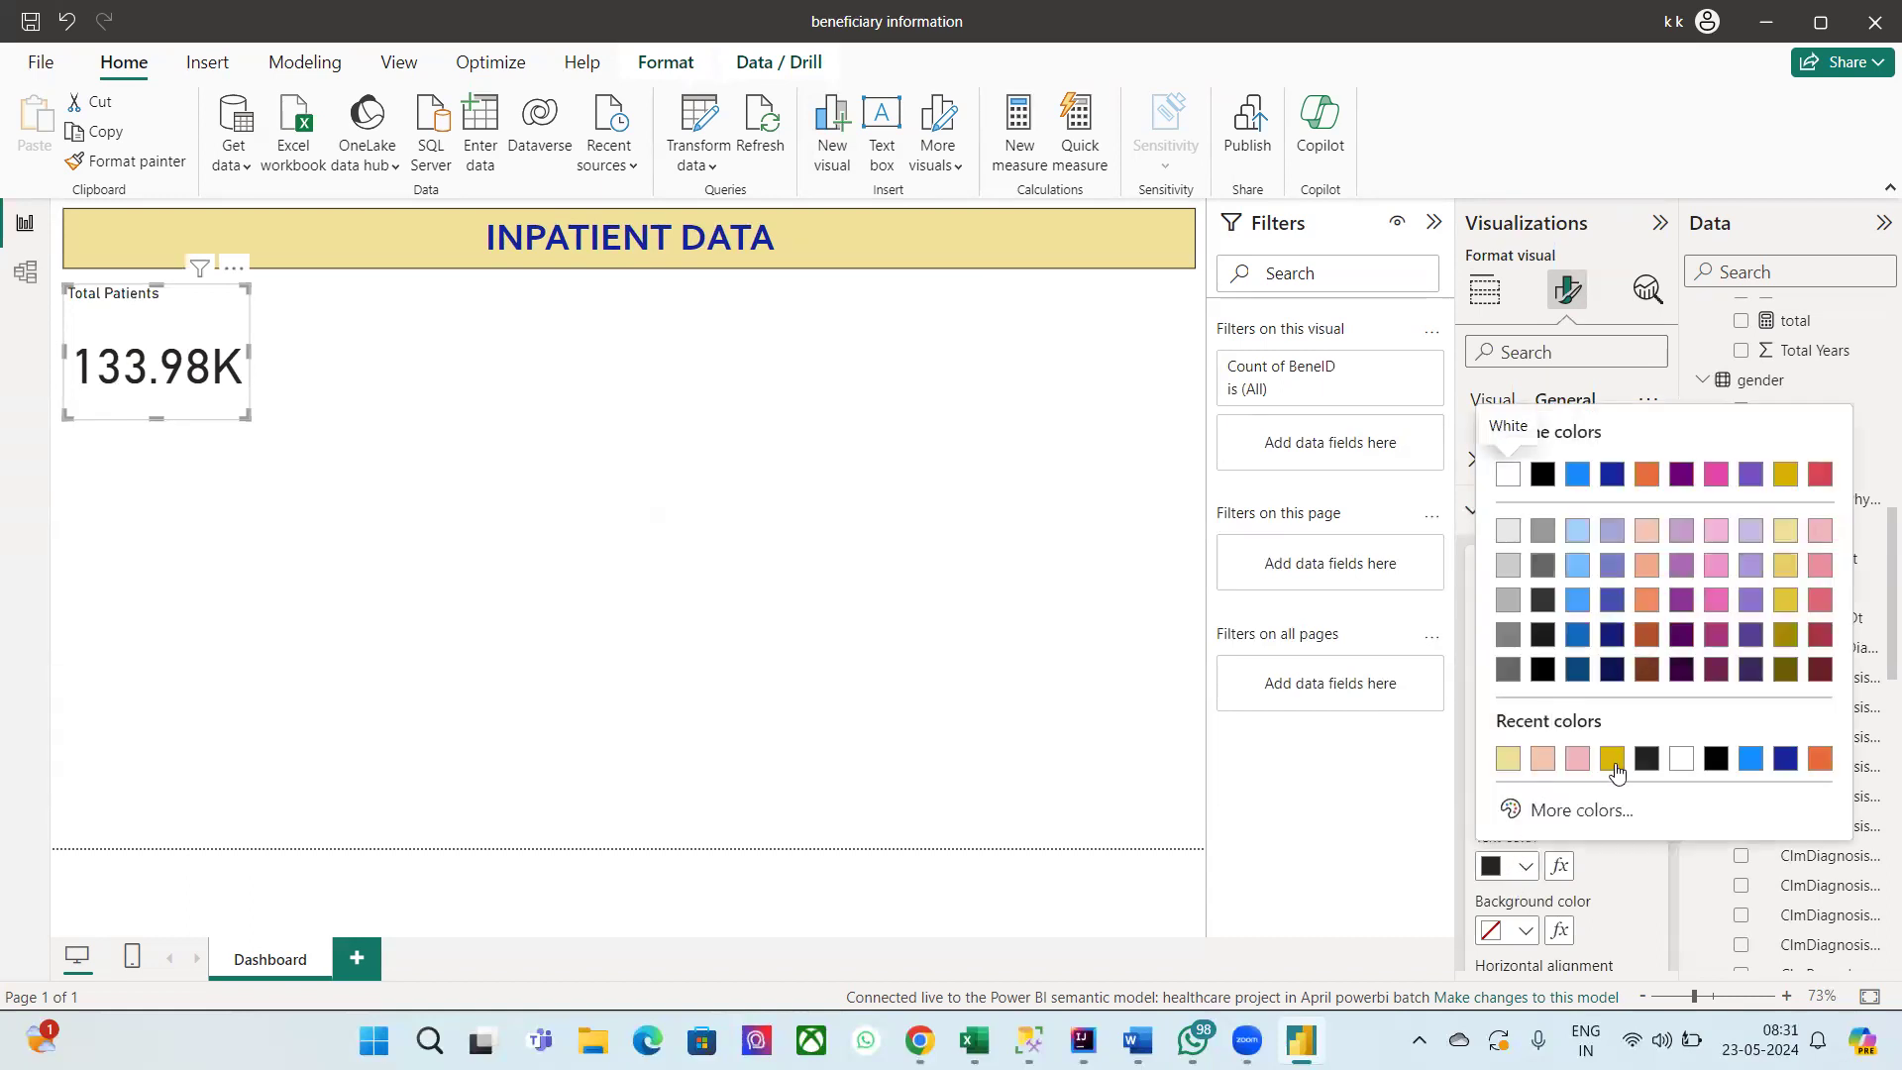
left_click(1751, 759)
scroll(1520, 859, "down", 2)
left_click(1523, 844)
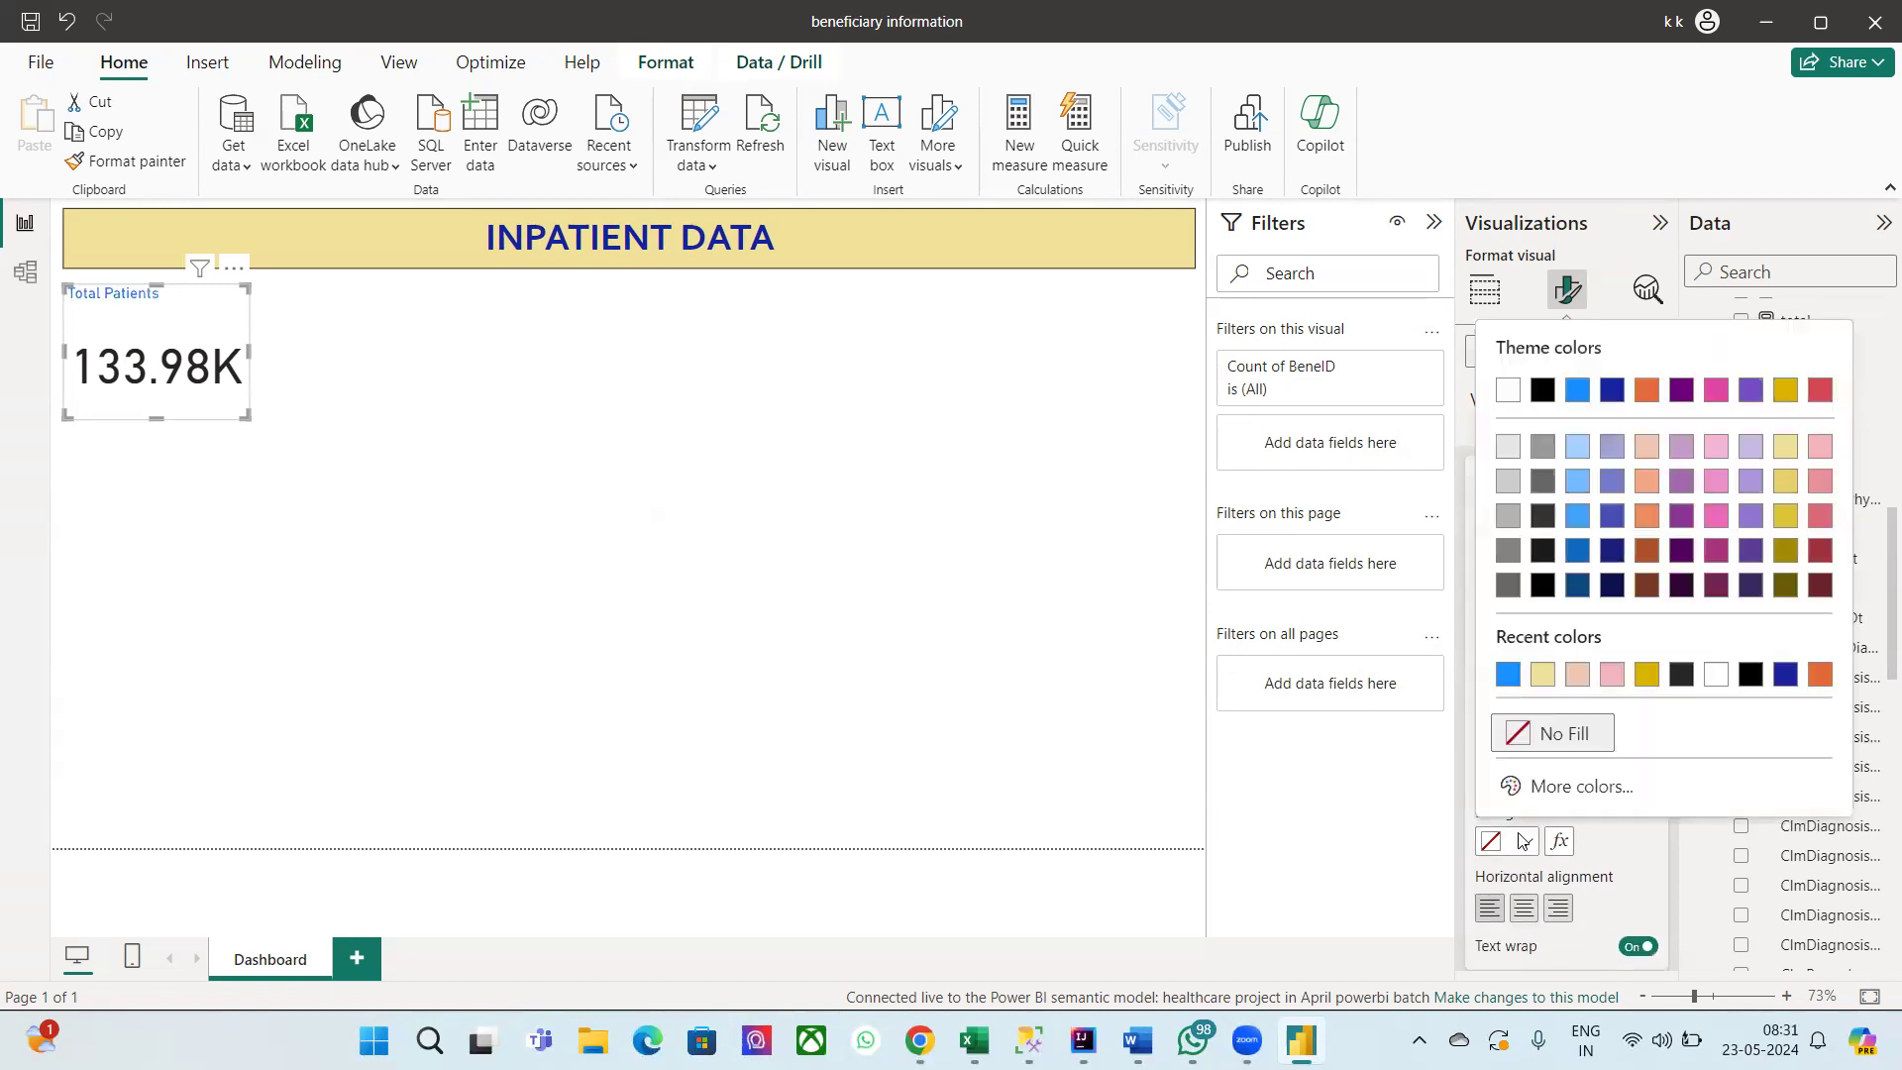
left_click(1539, 671)
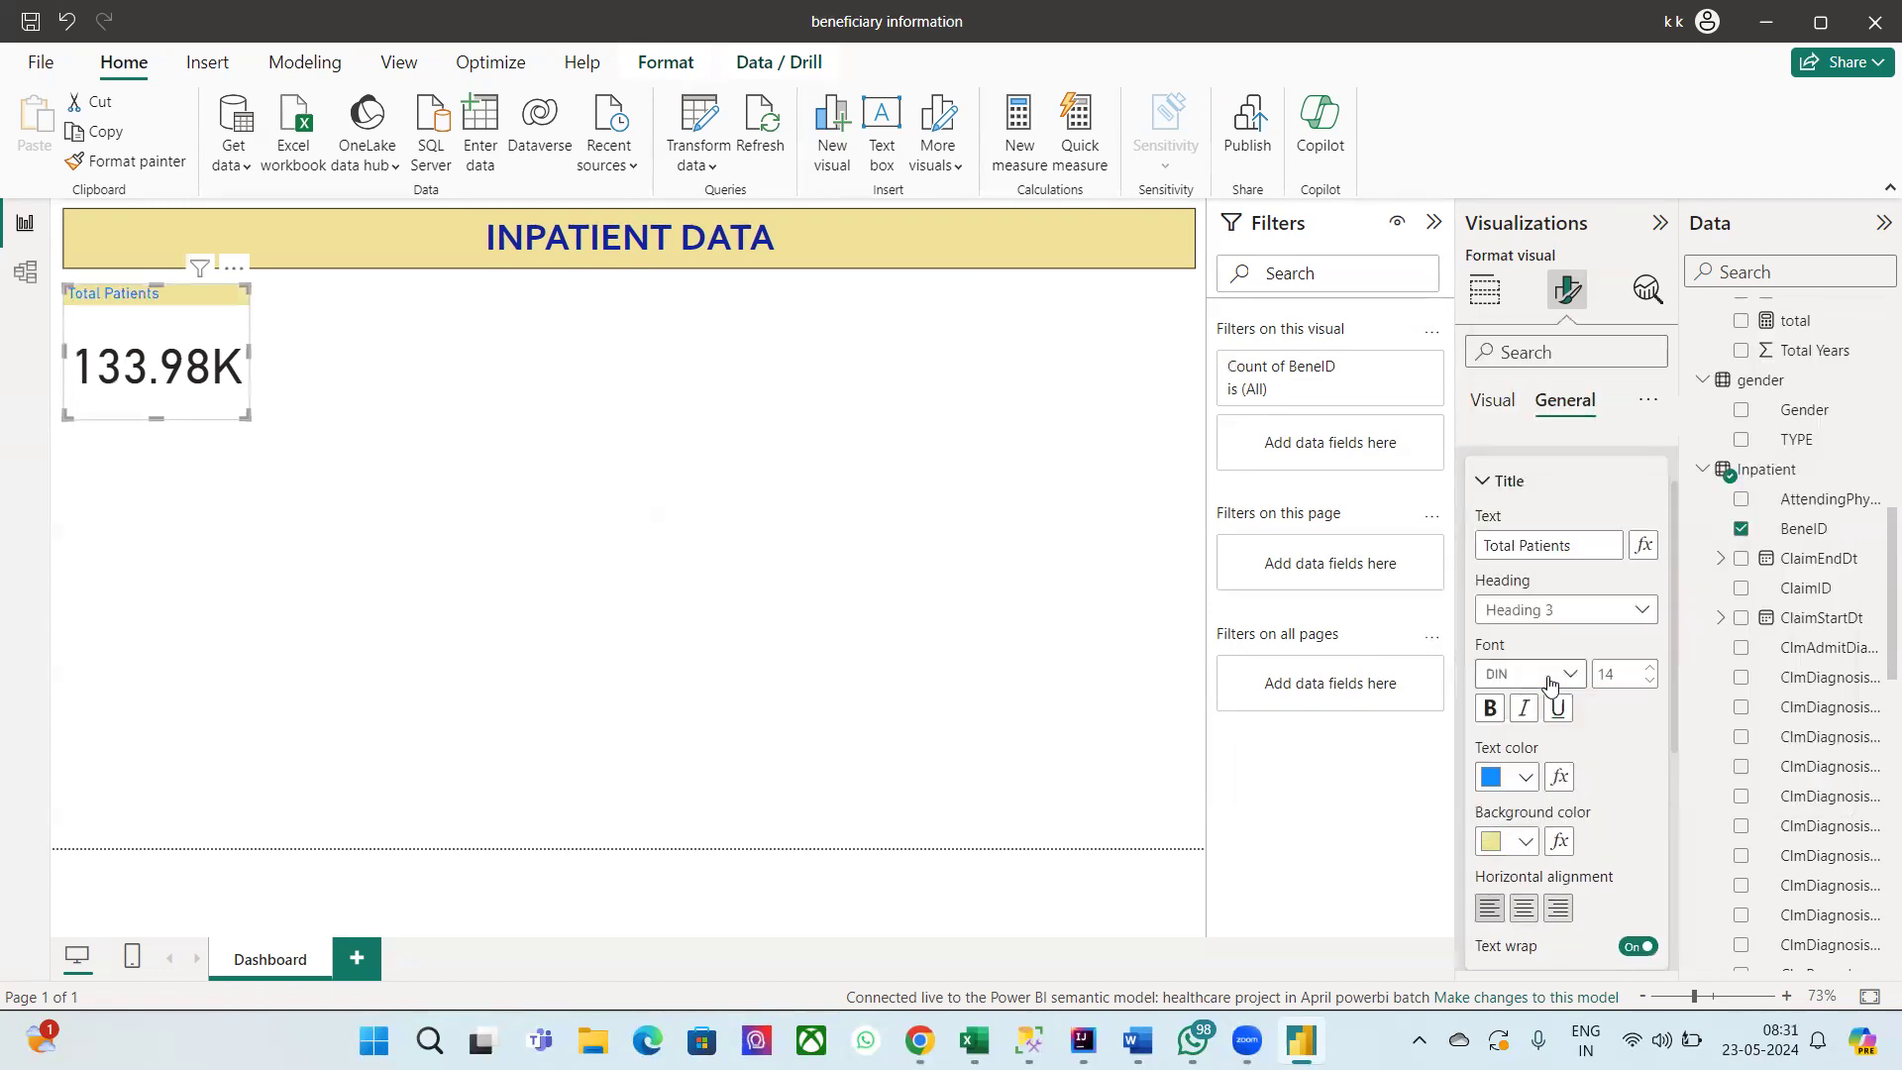
left_click(1523, 778)
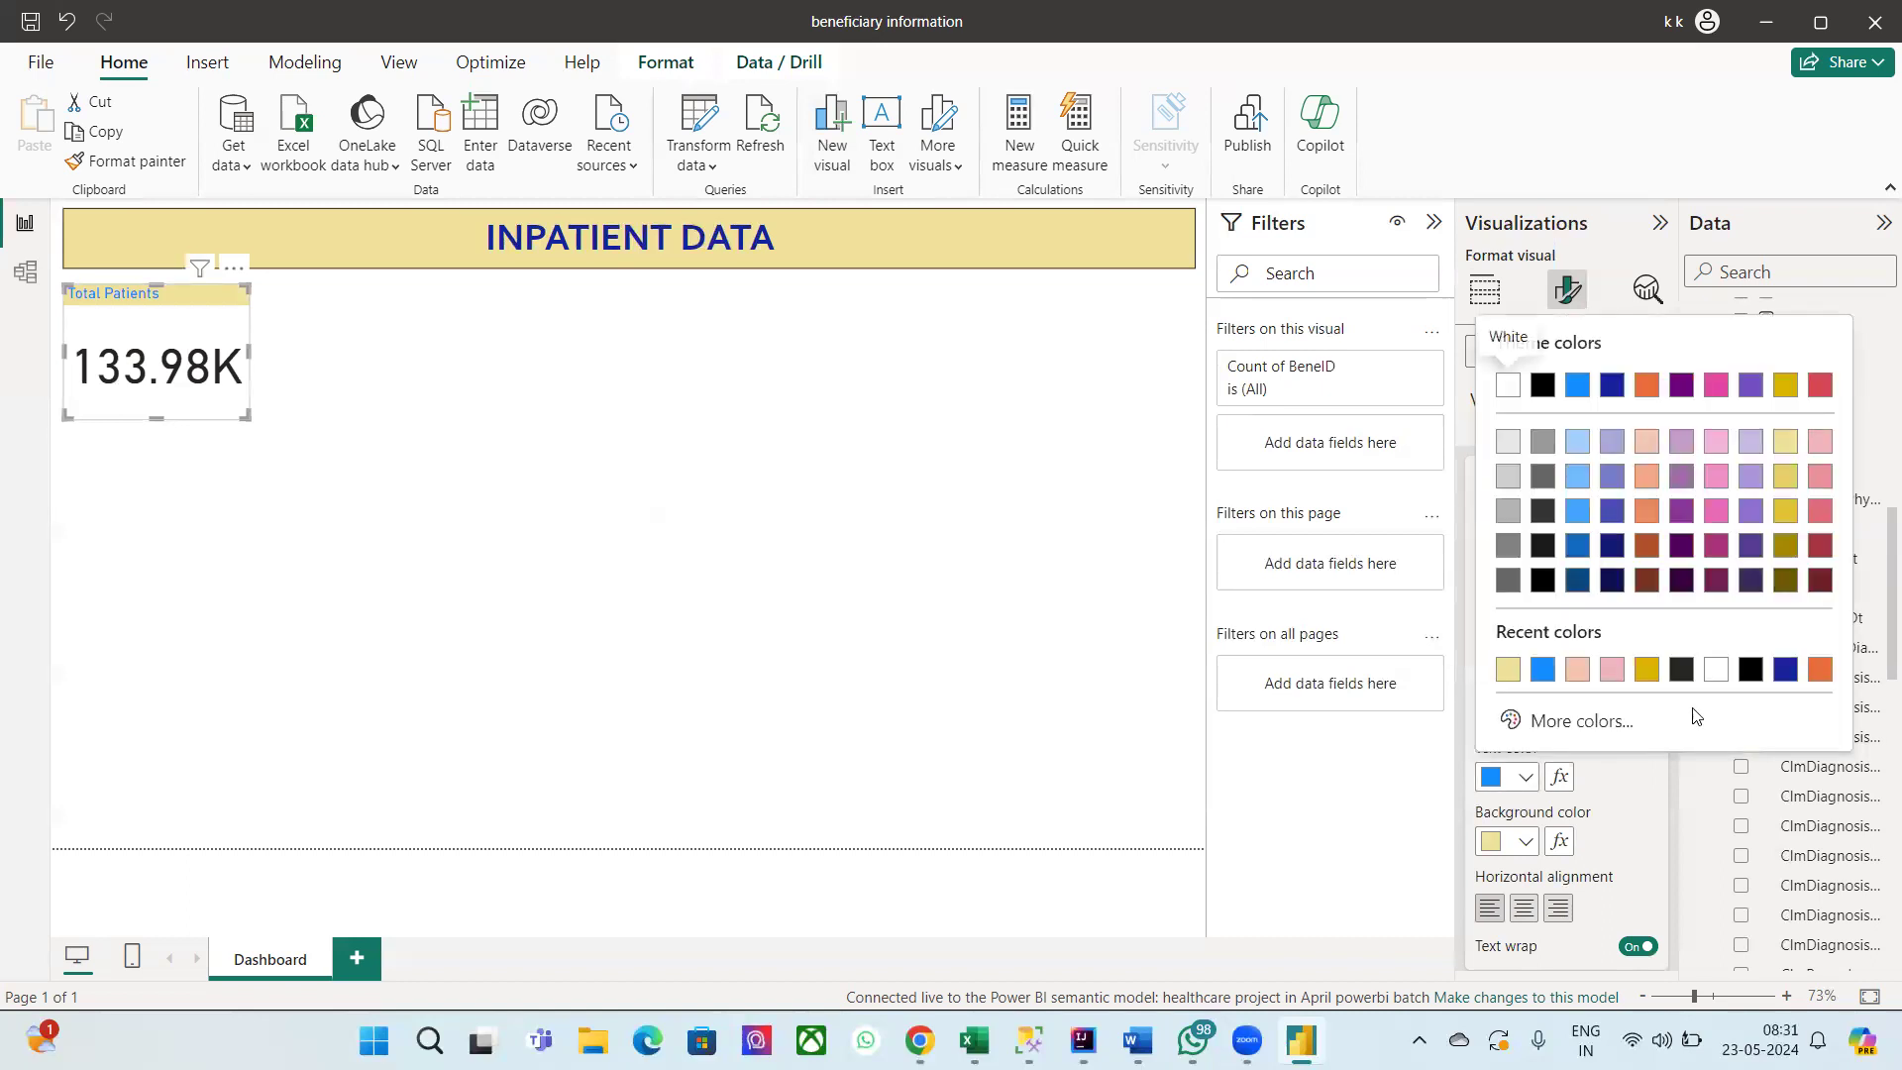
left_click(1784, 670)
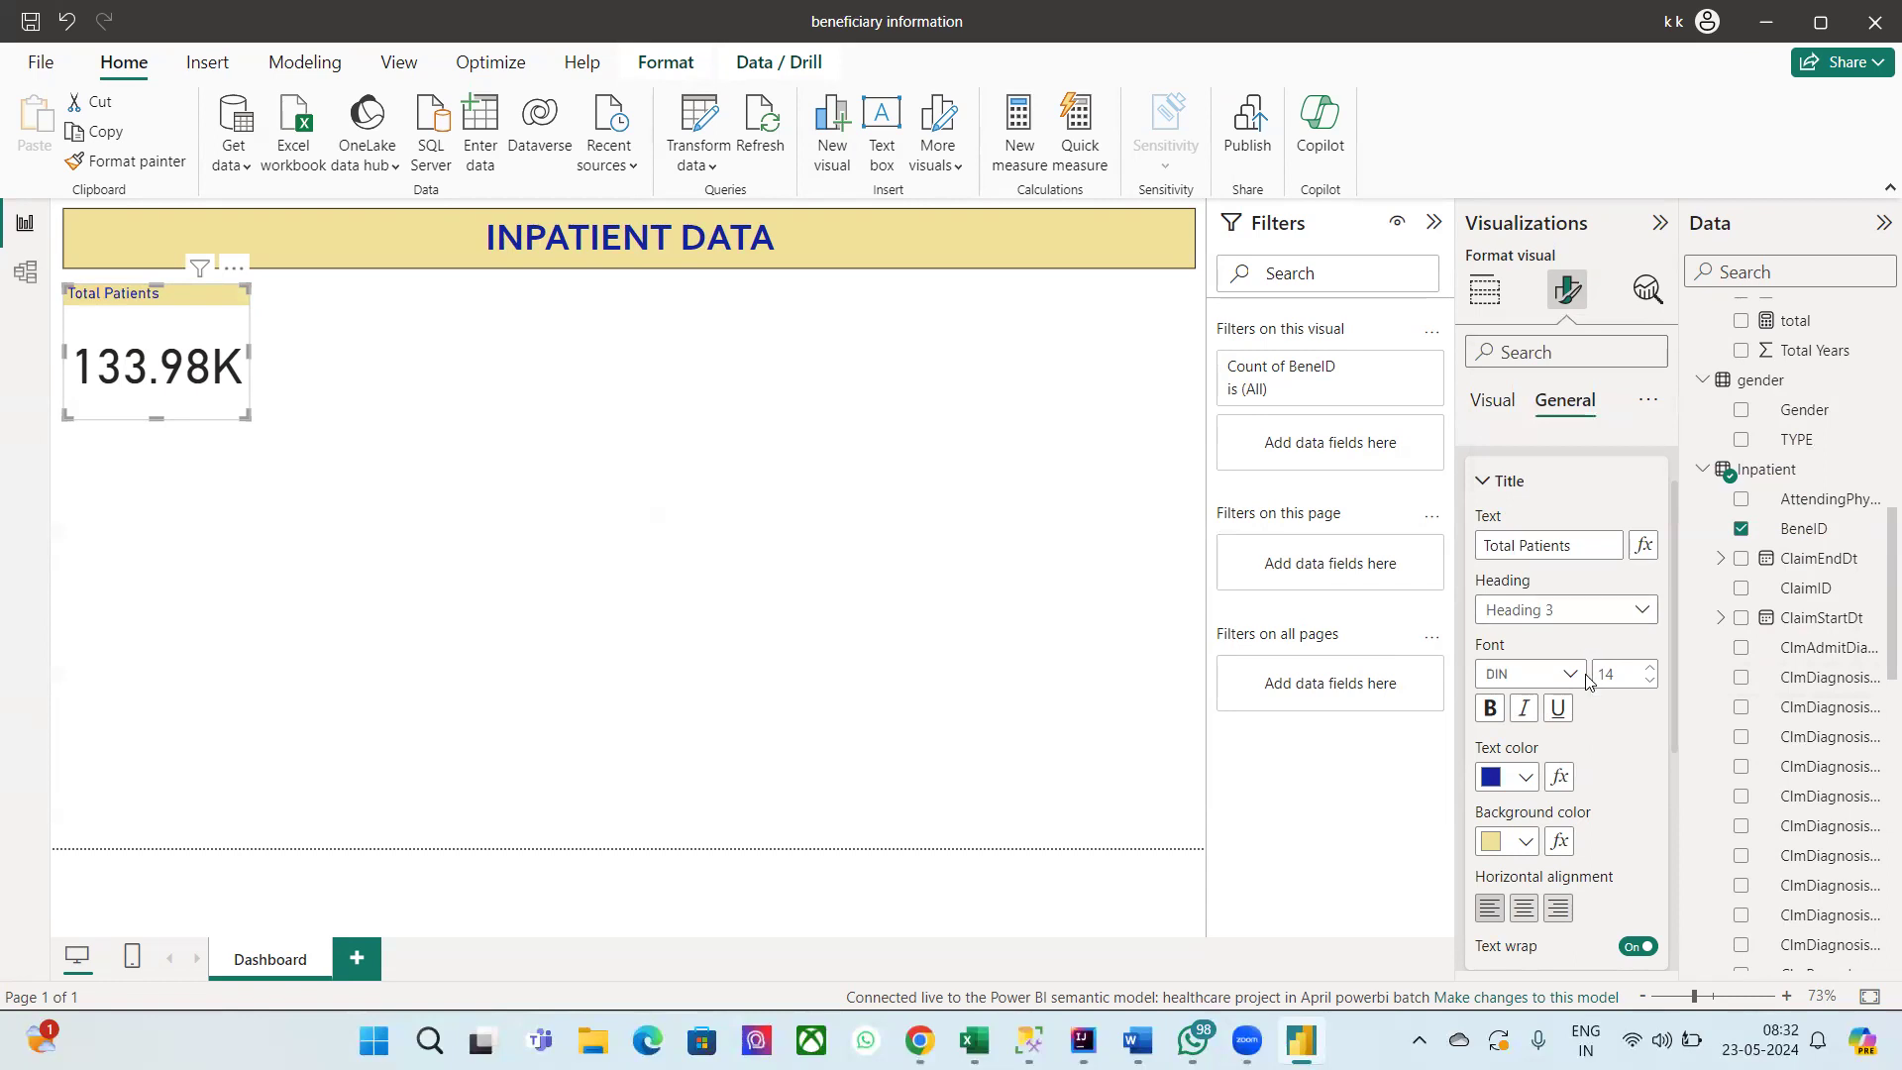
Step: Make the Total Patients title bold, centered, and Calibri at size 18
left_click(1489, 708)
left_click(1522, 908)
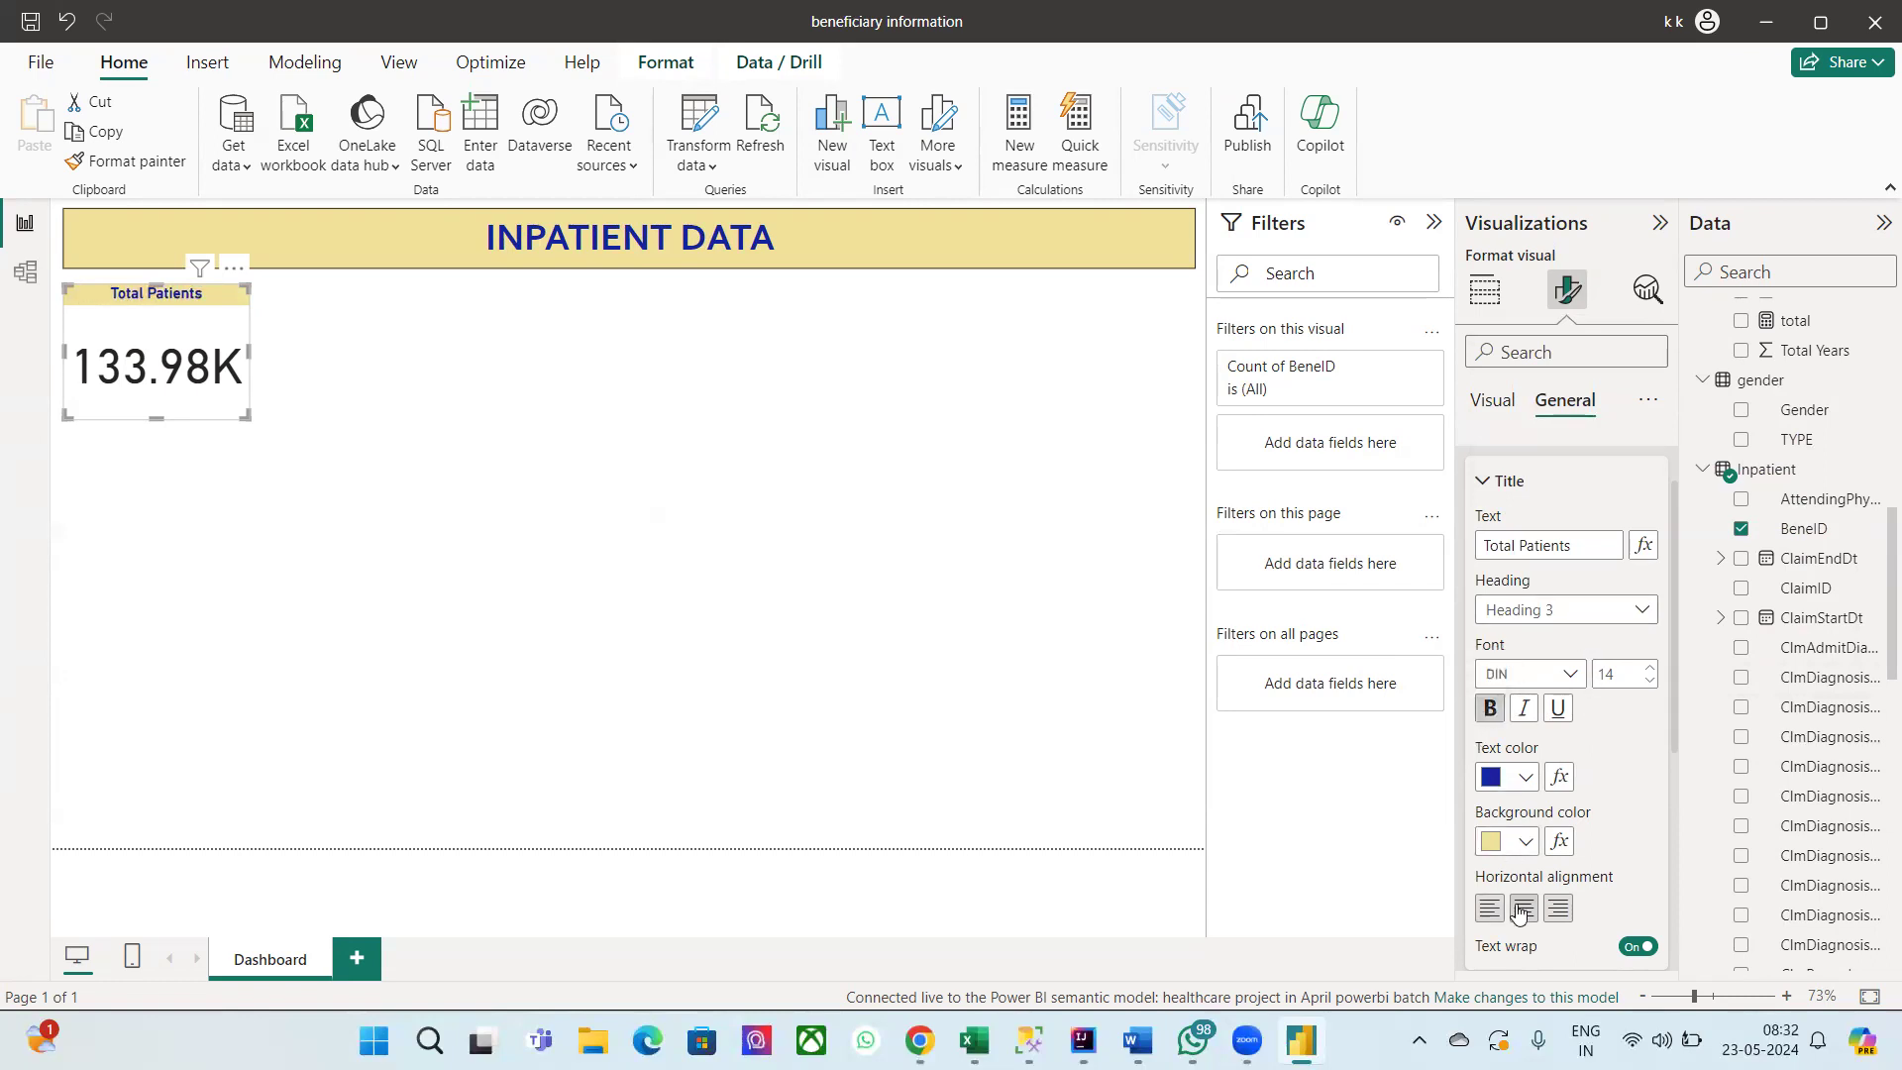
left_click(1573, 674)
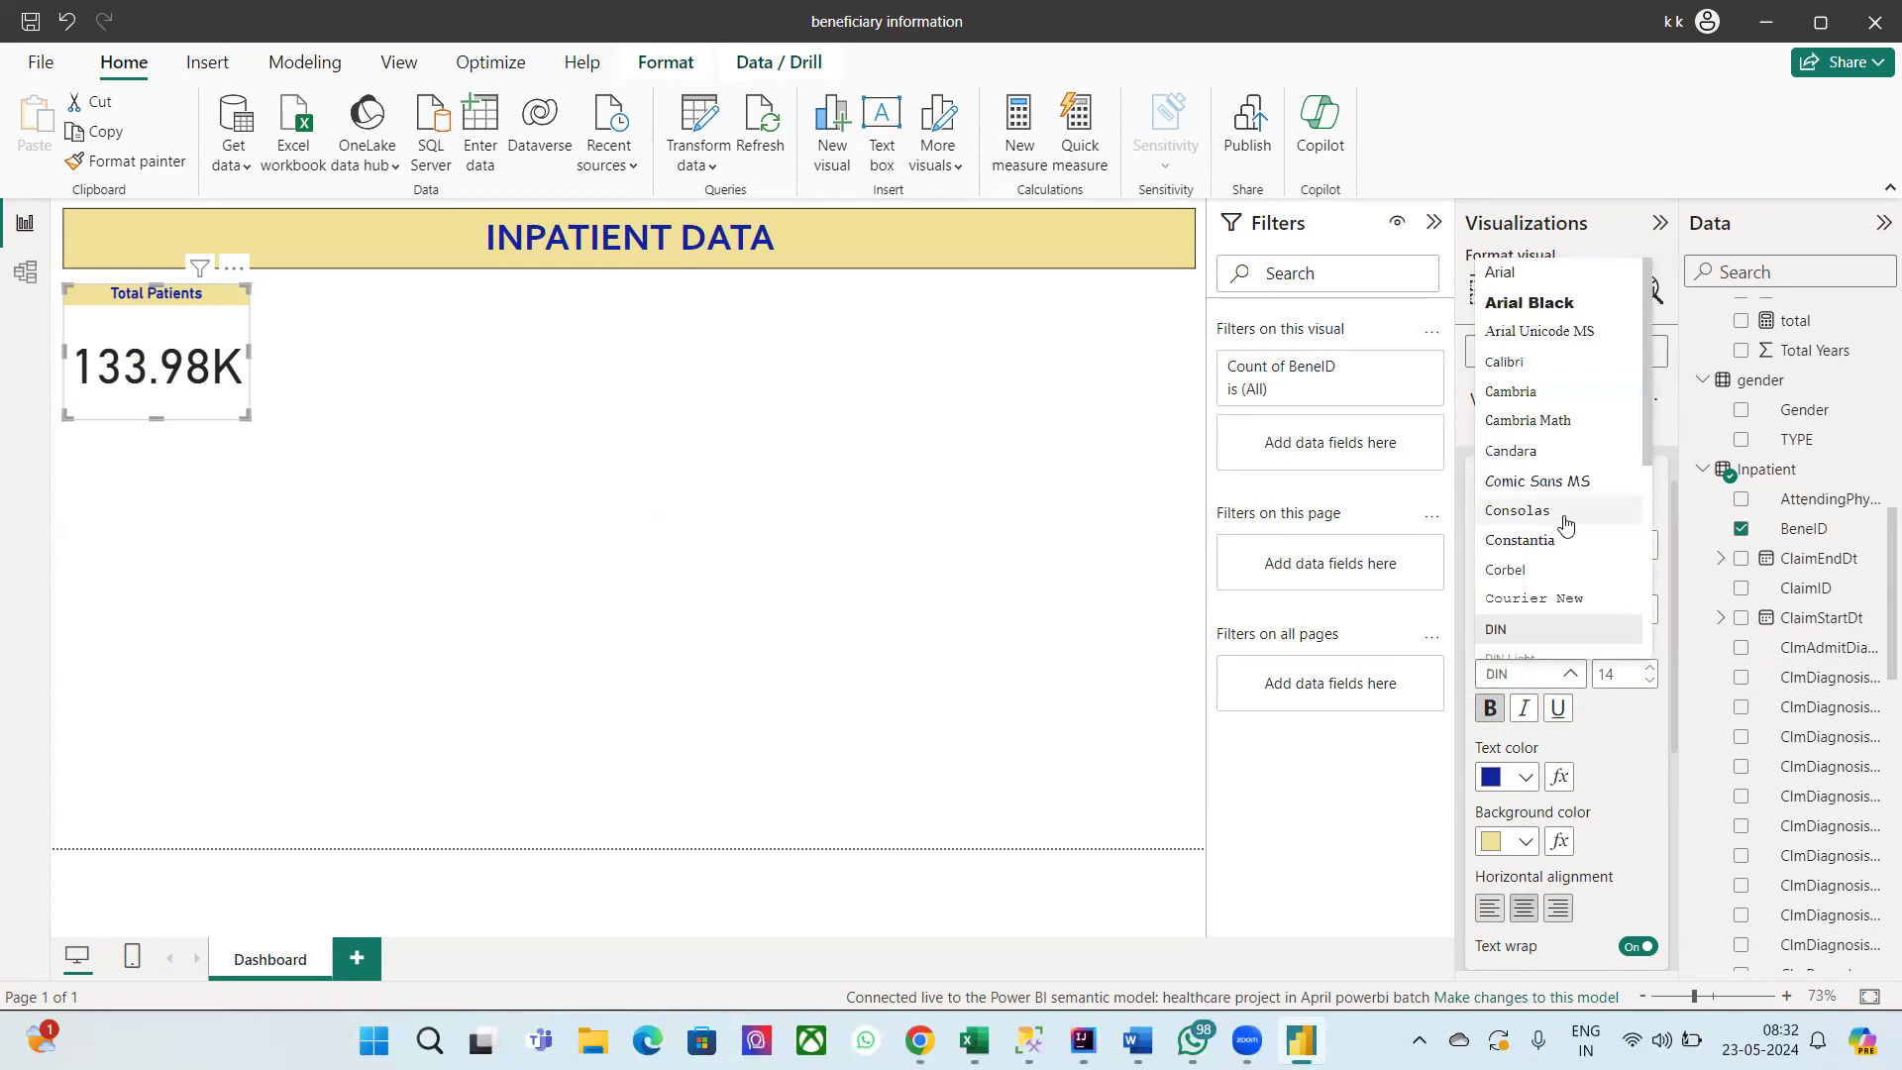
left_click(1524, 359)
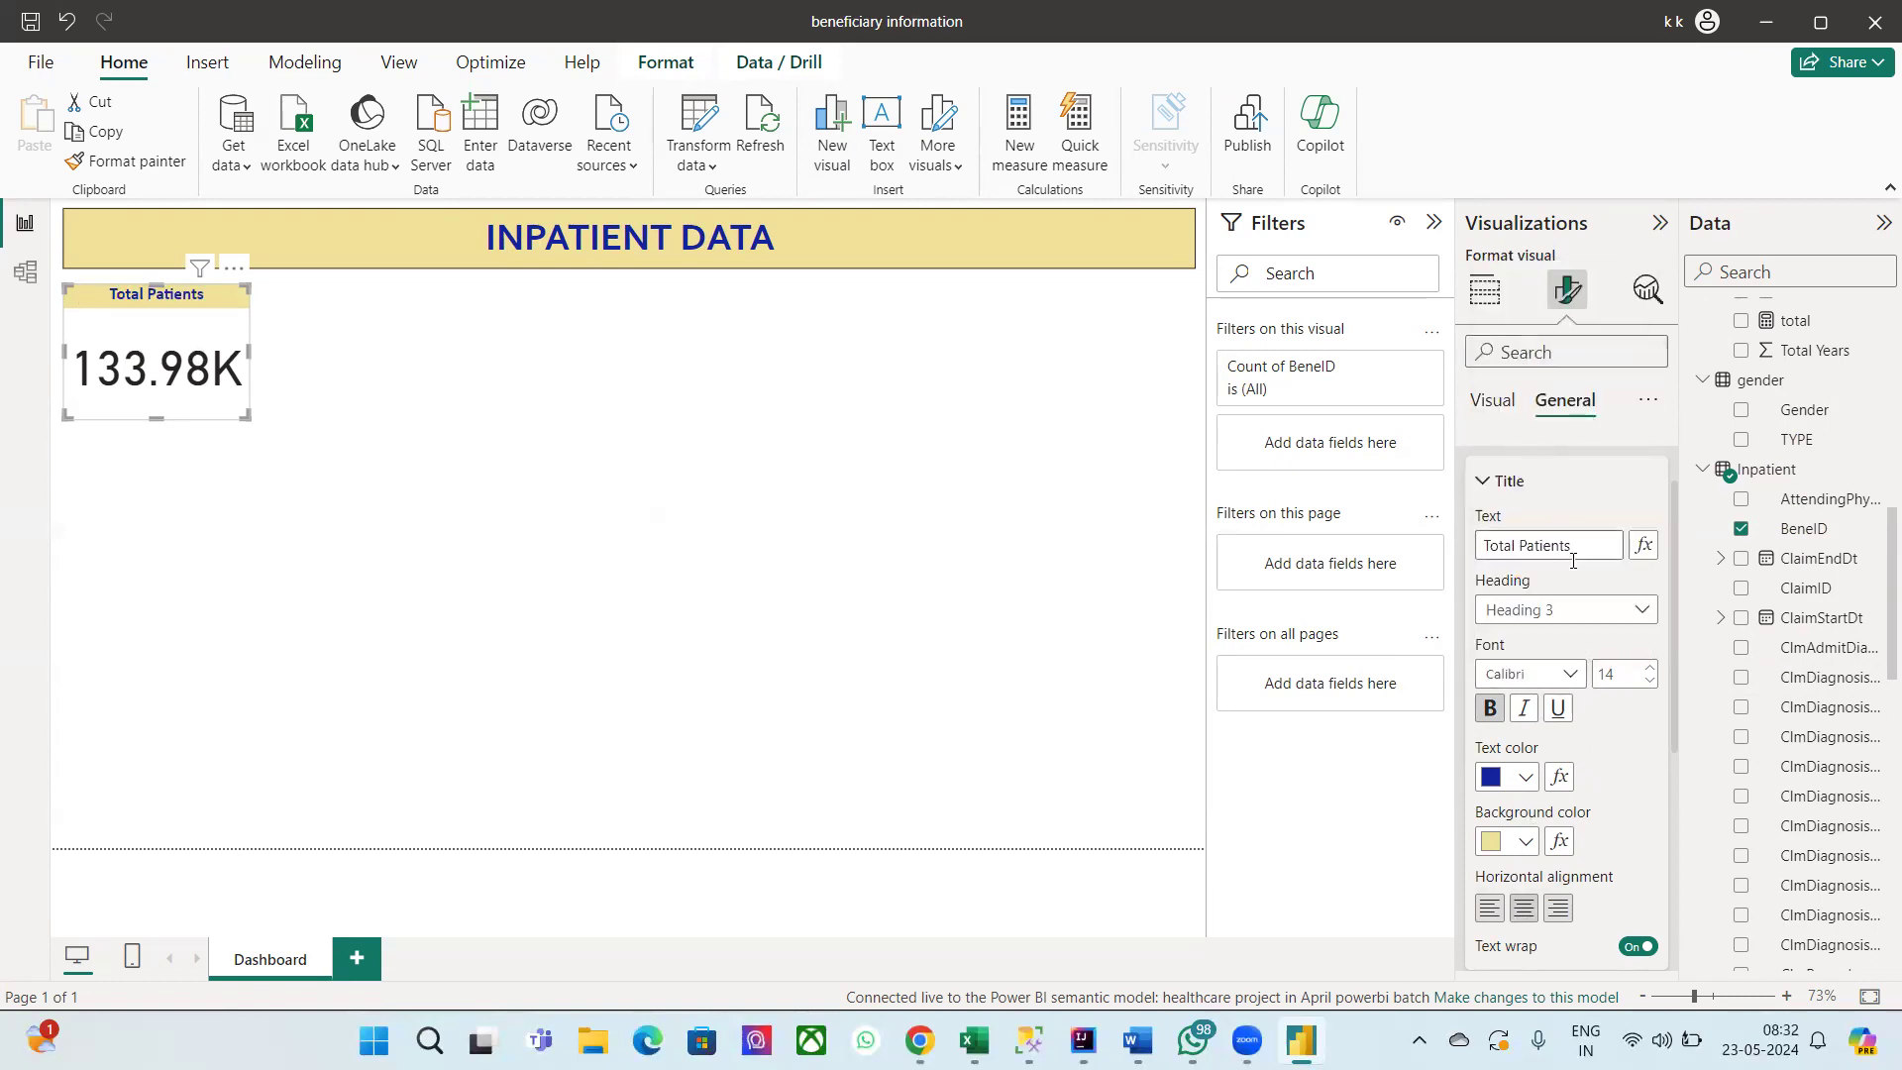
left_click(1649, 672)
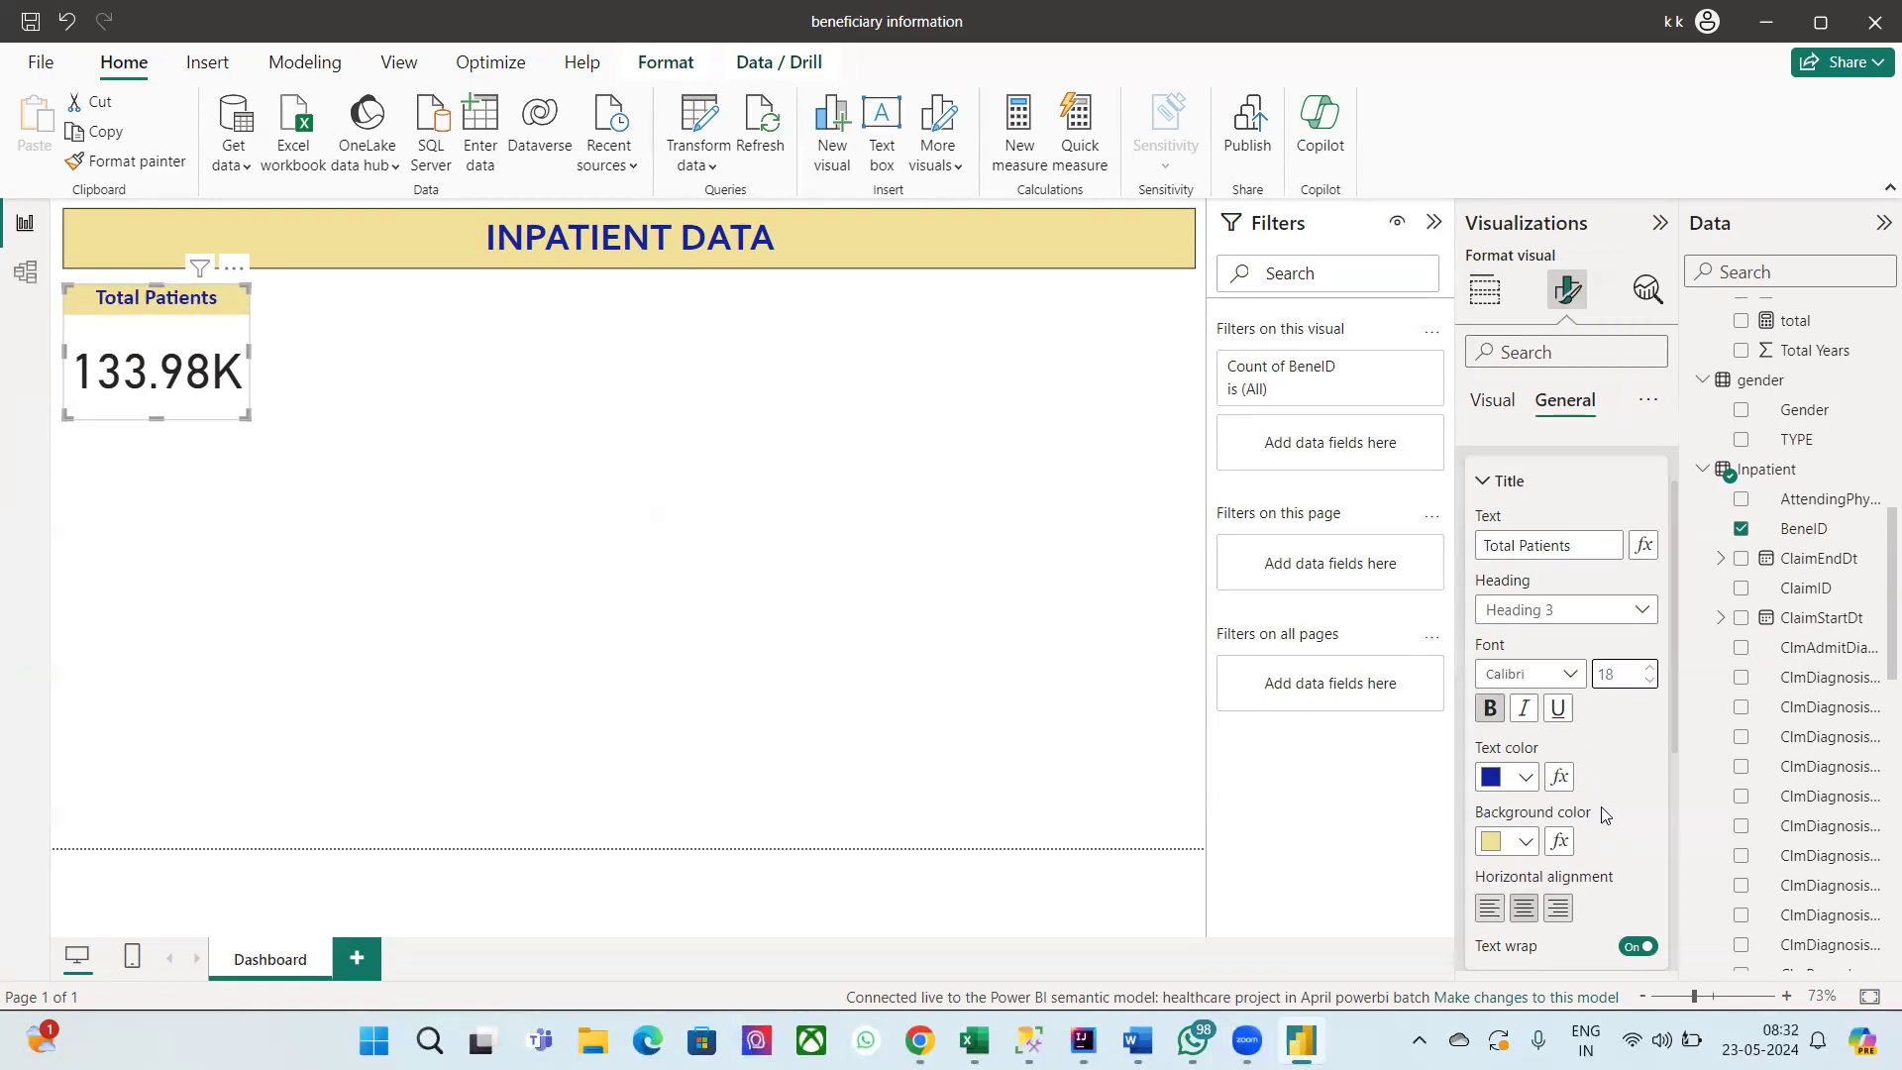
Step: Turn on the visual border of the Total Patients card
scroll(1601, 806, "down", 3)
scroll(1597, 696, "up", 1)
scroll(1597, 696, "up", 2)
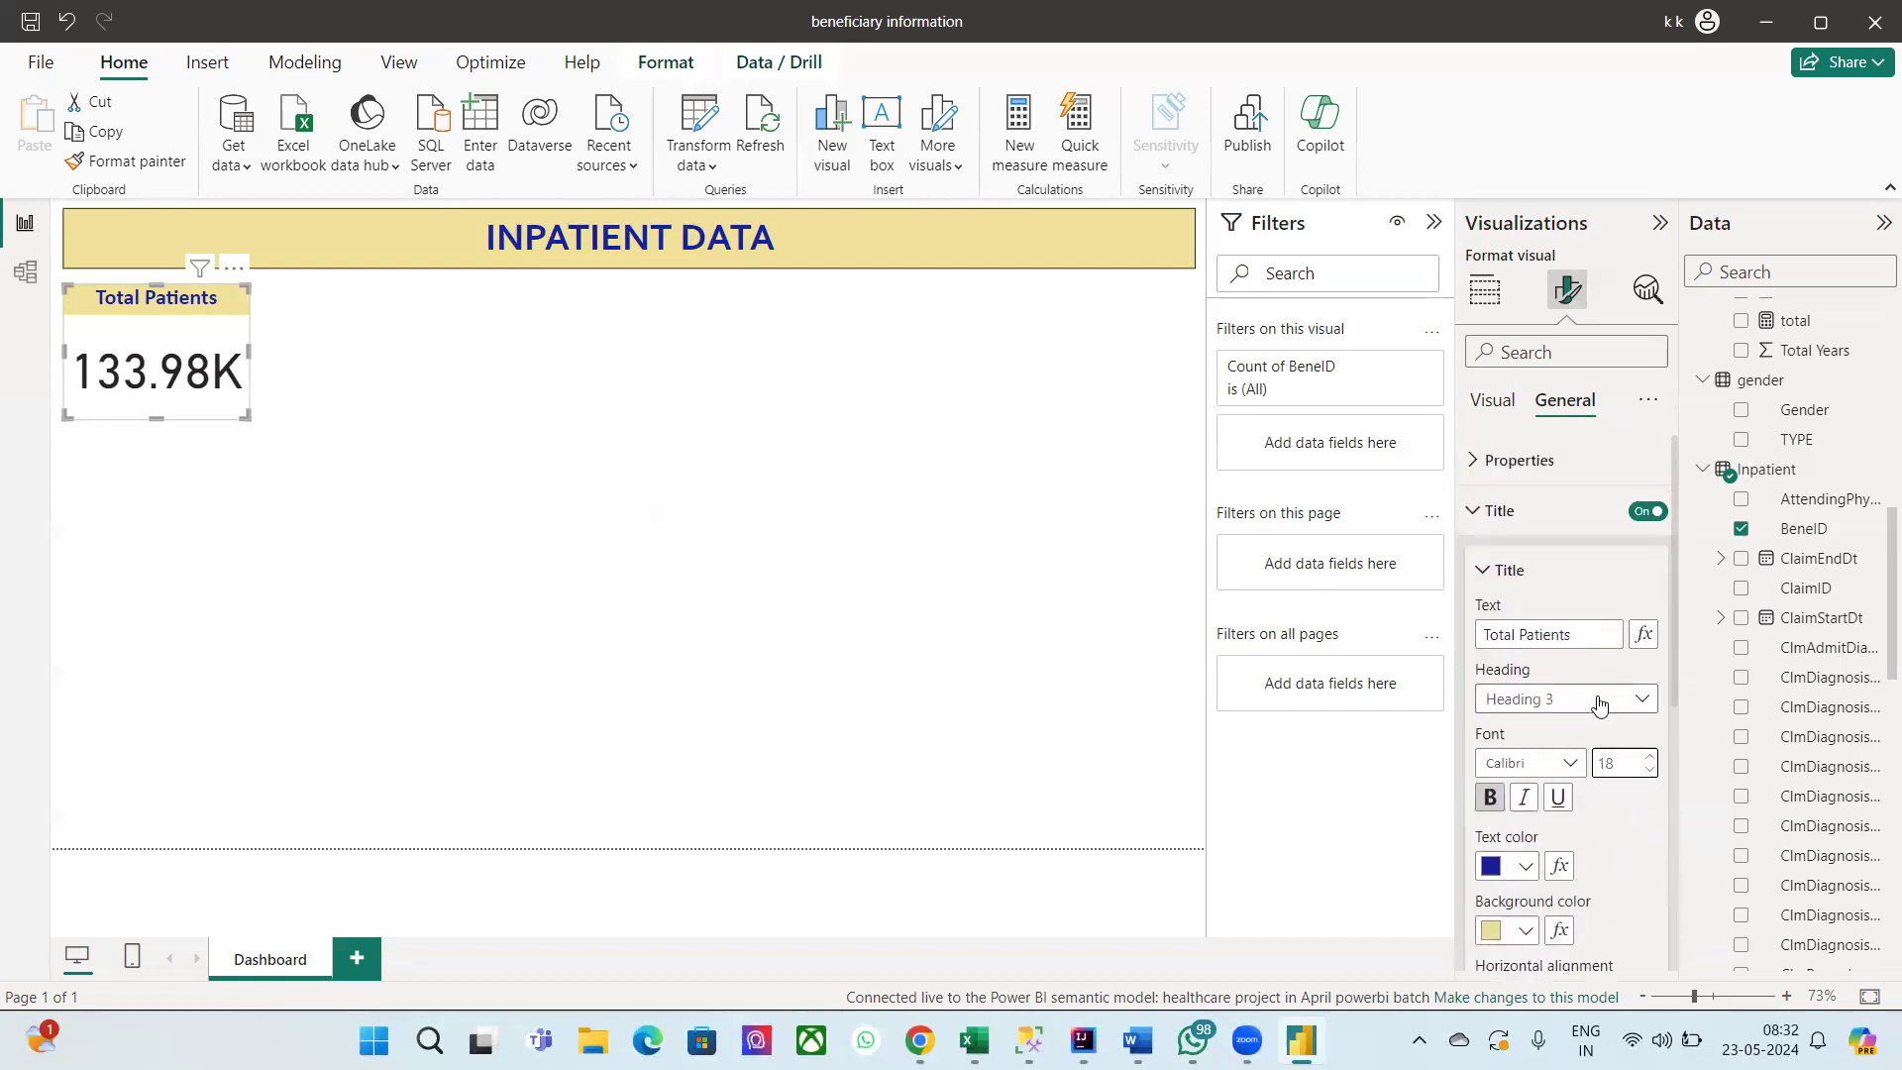
left_click(1469, 531)
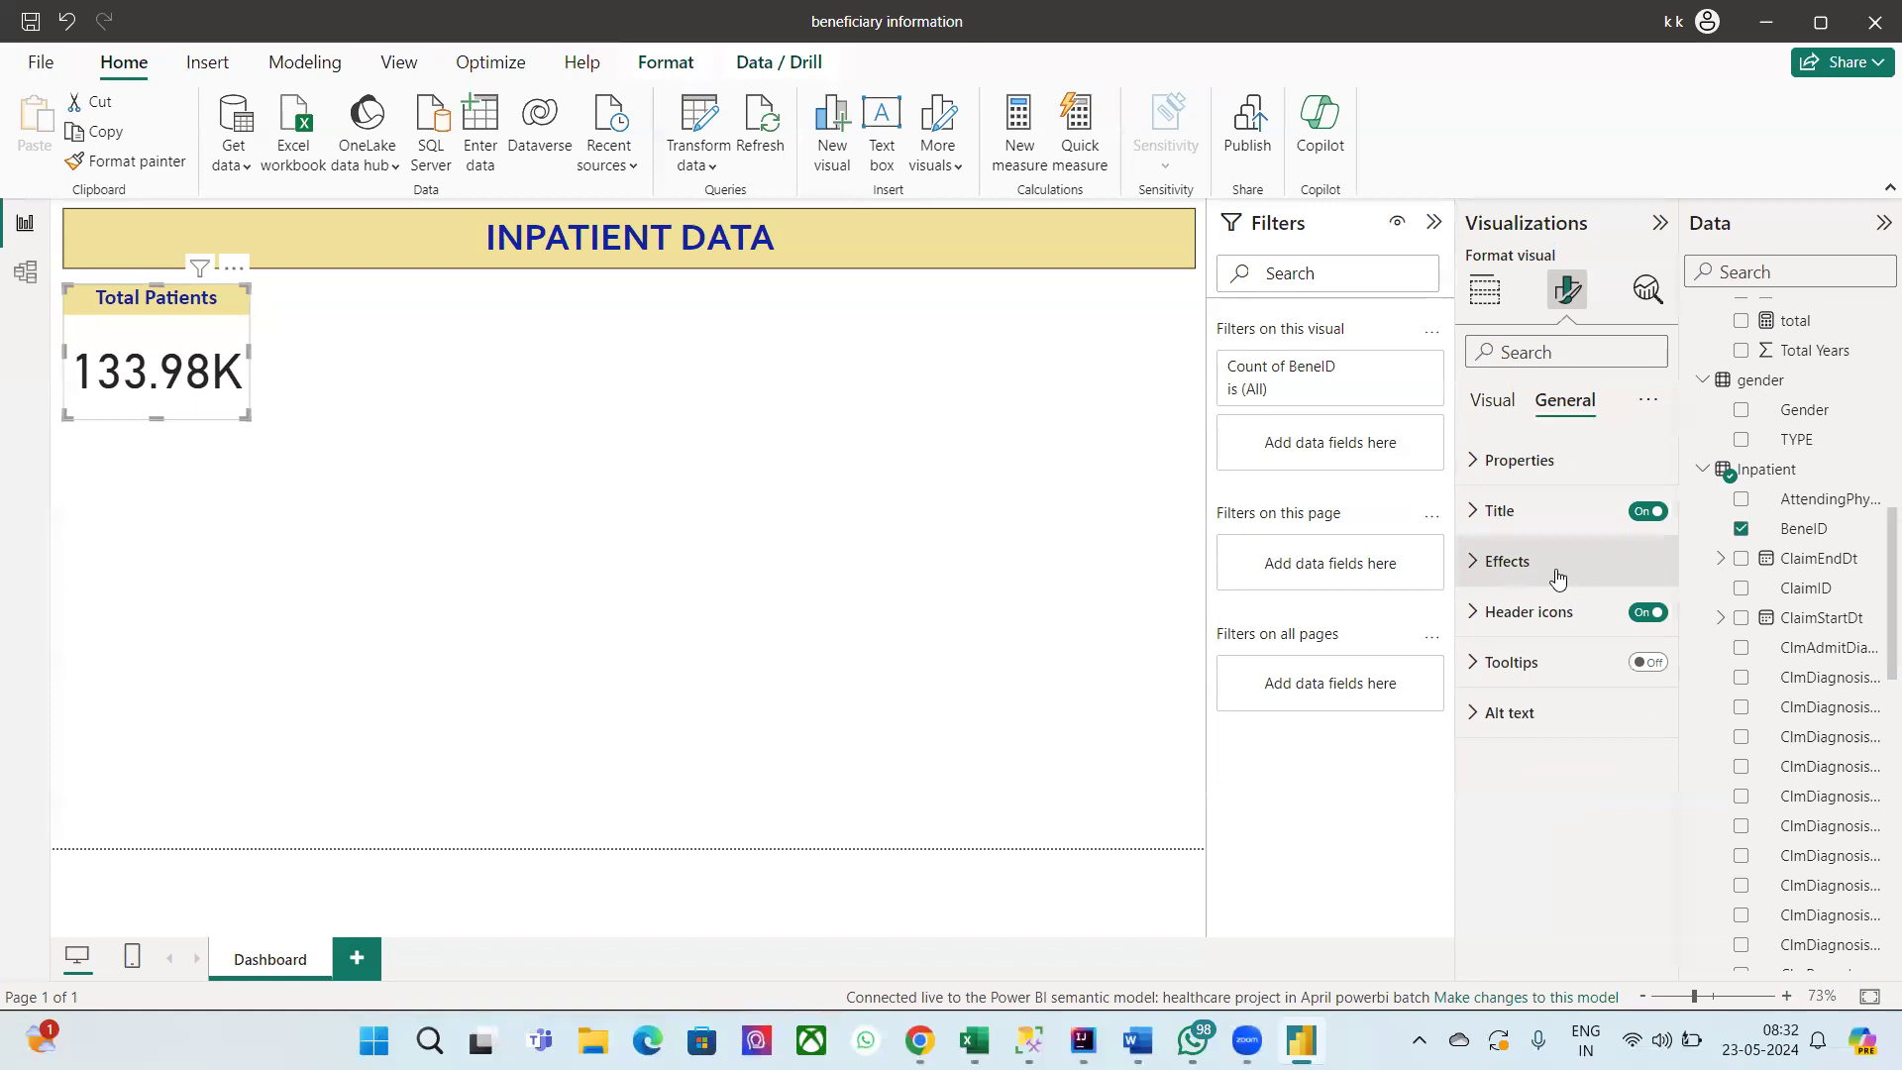
left_click(1476, 562)
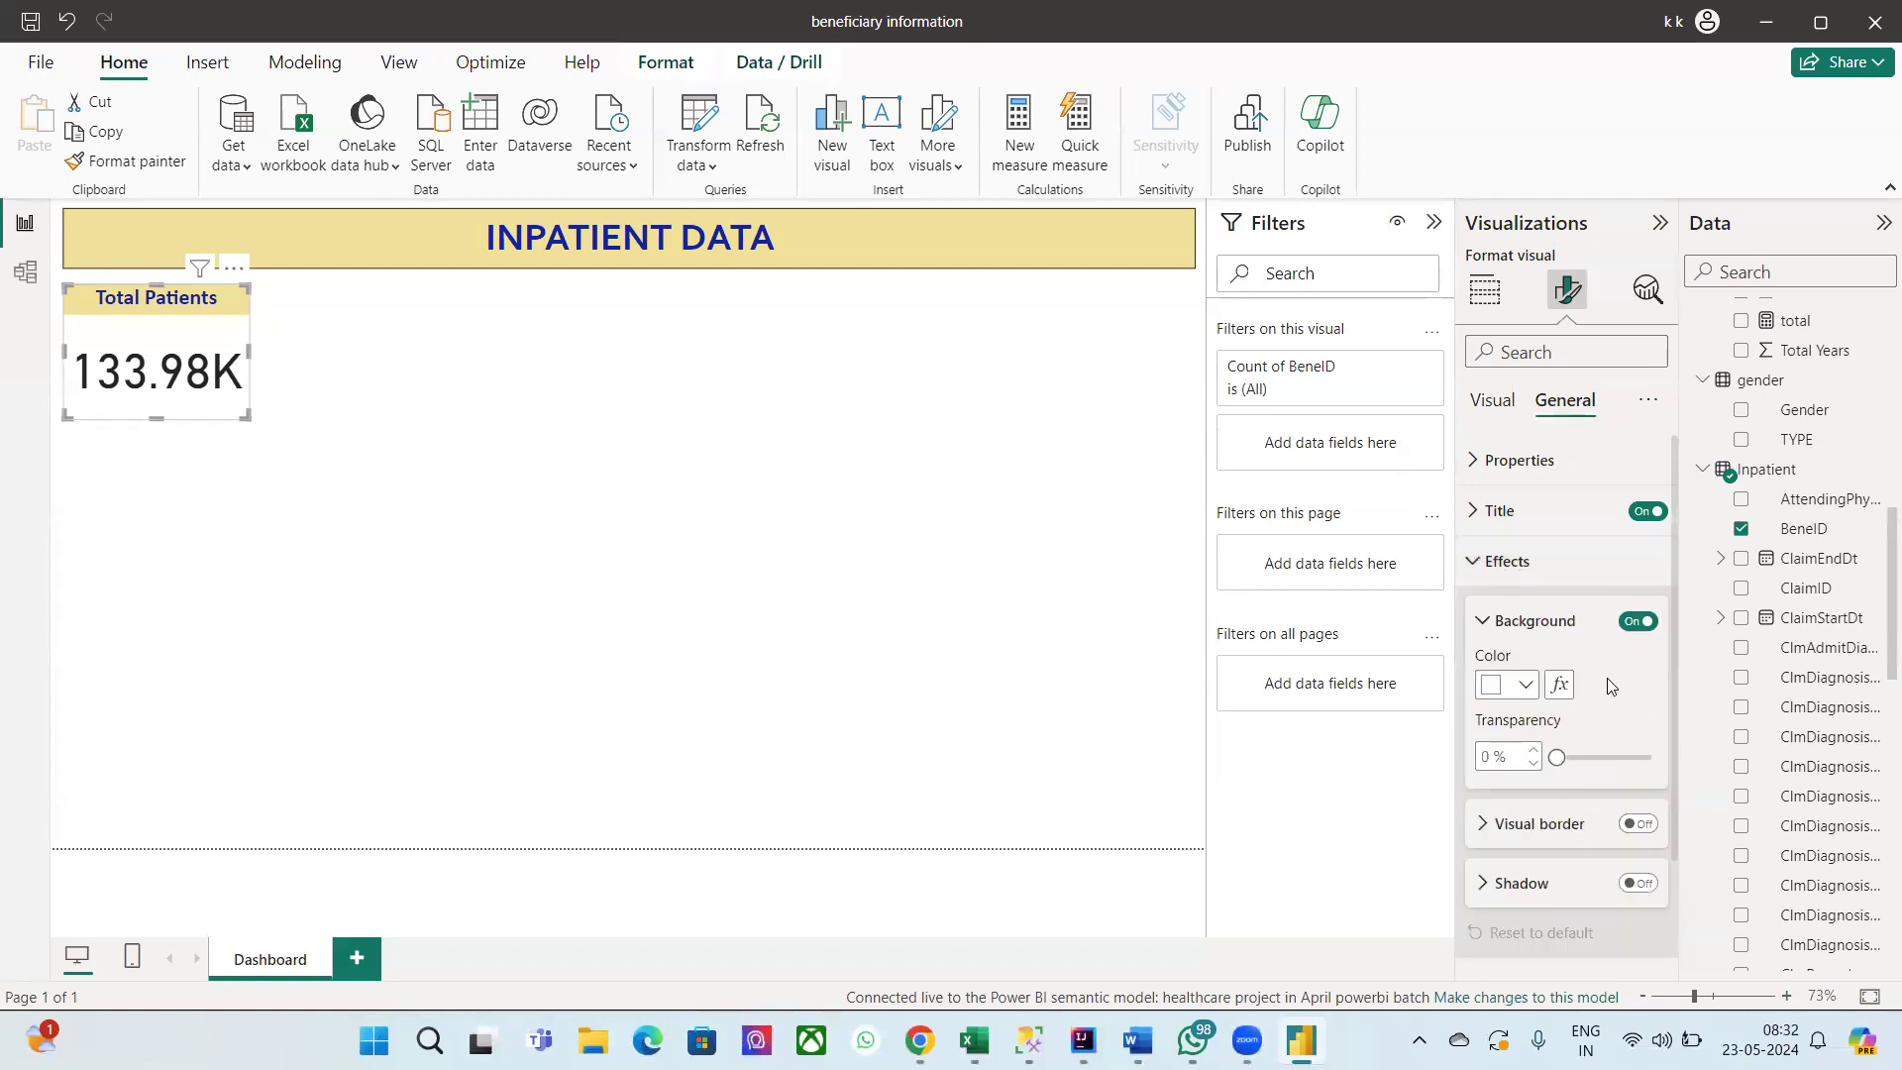
left_click(1635, 825)
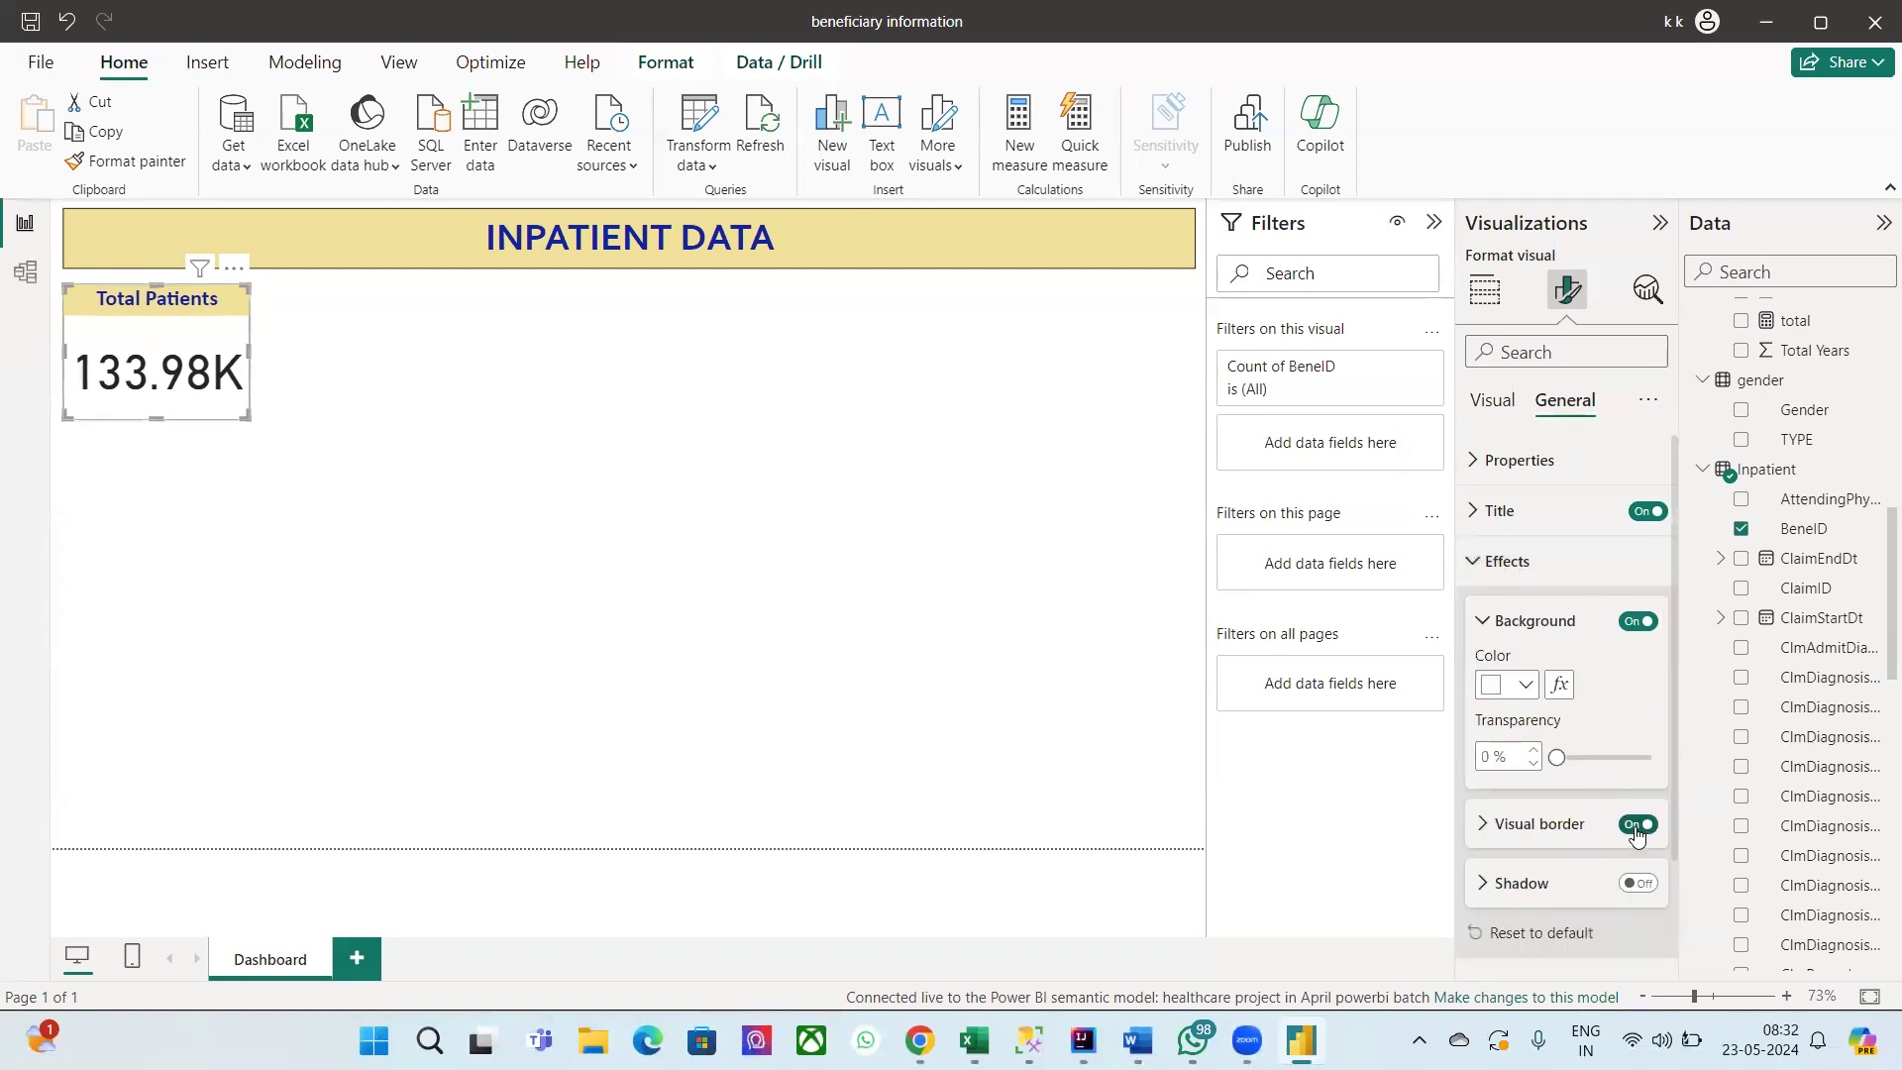
left_click(723, 482)
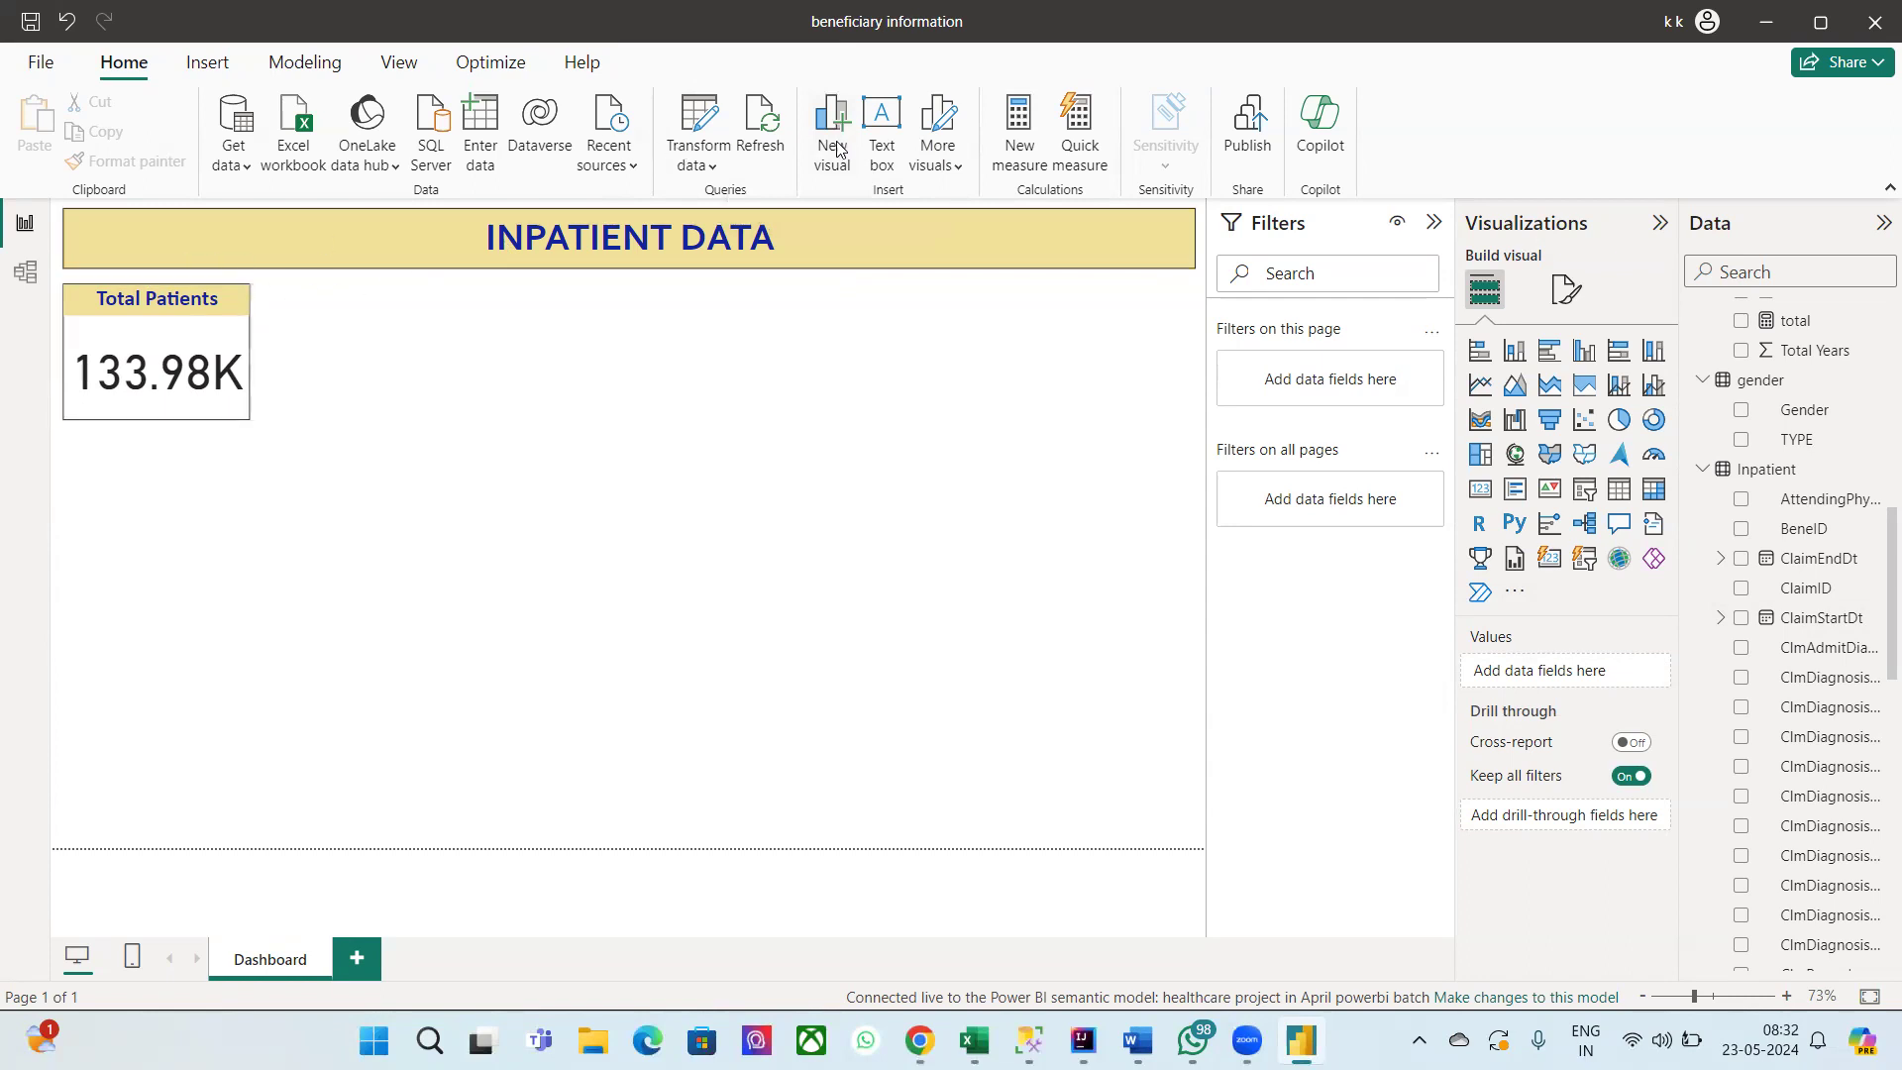
Step: Duplicate the Total Patients card and place the copy immediately to the right of the original
left_click(142, 346)
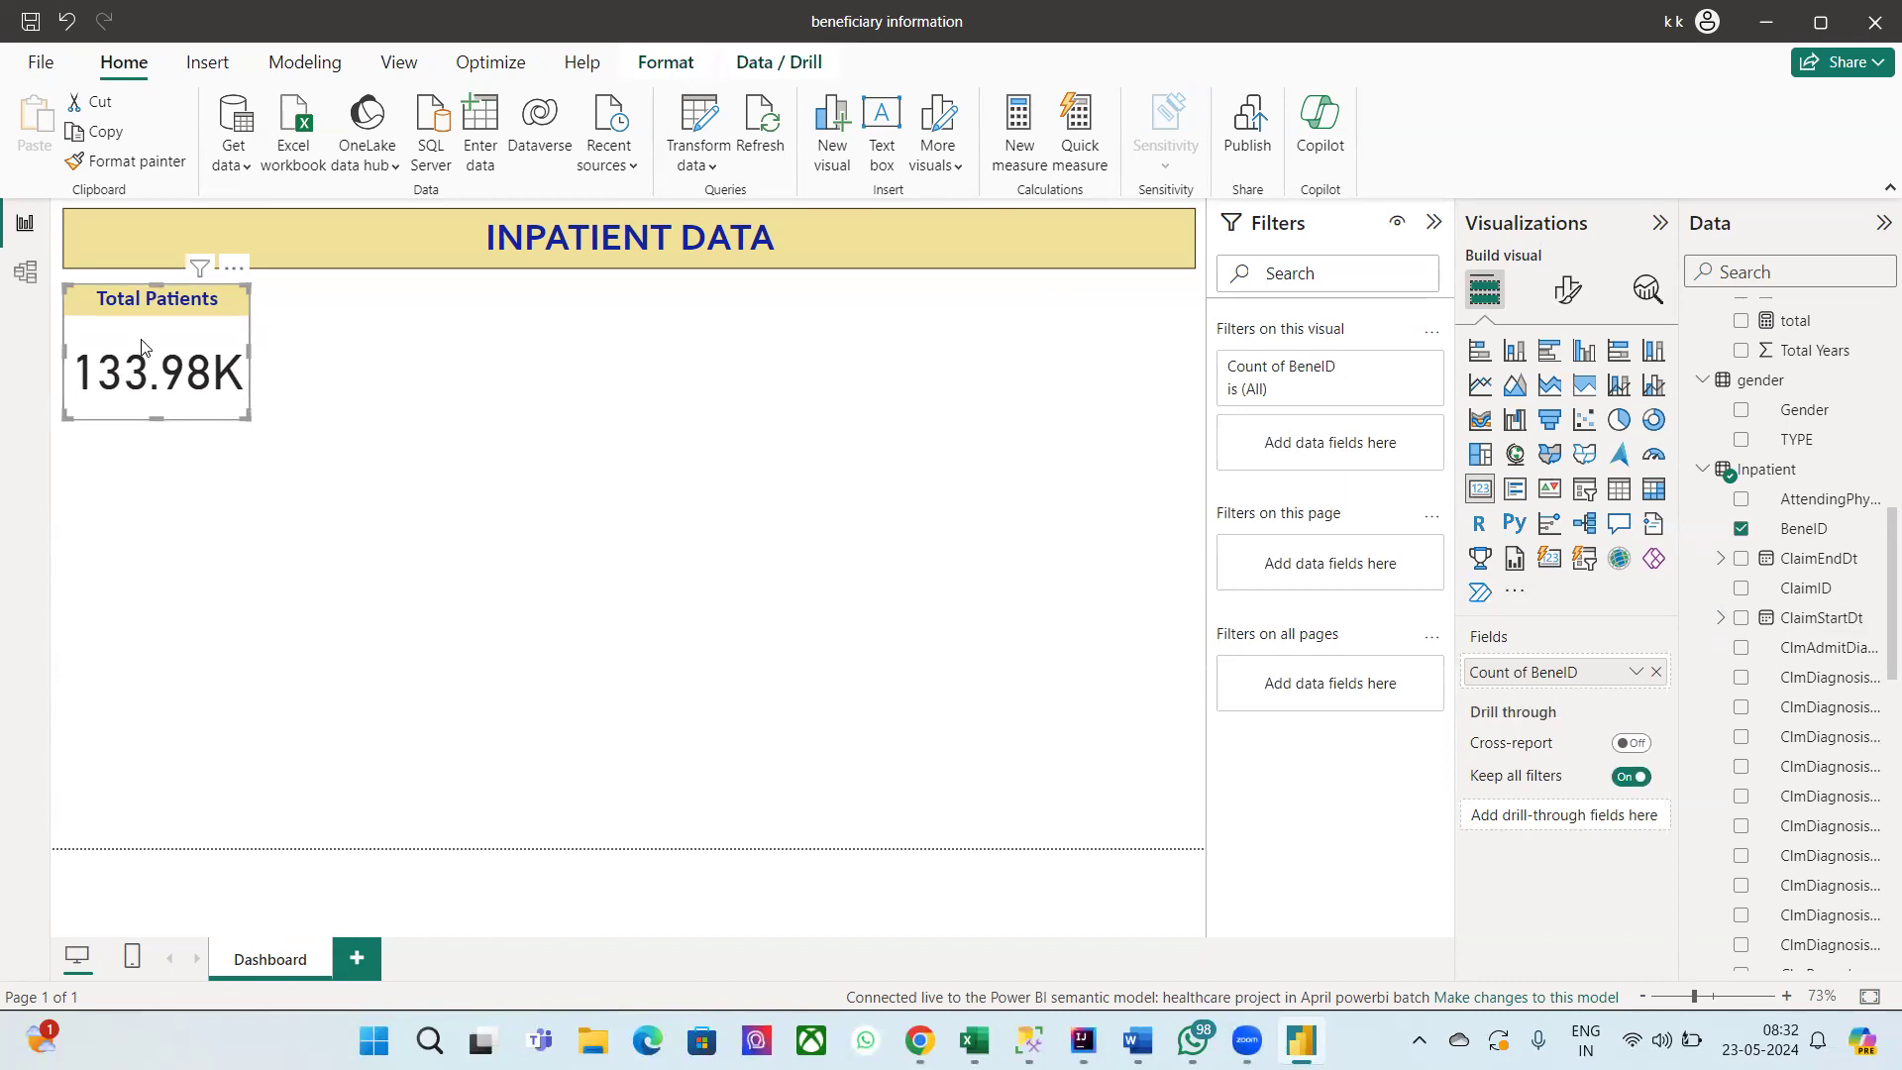
key("ctrl+c")
key("ctrl+v")
left_click_drag(163, 338, 354, 339)
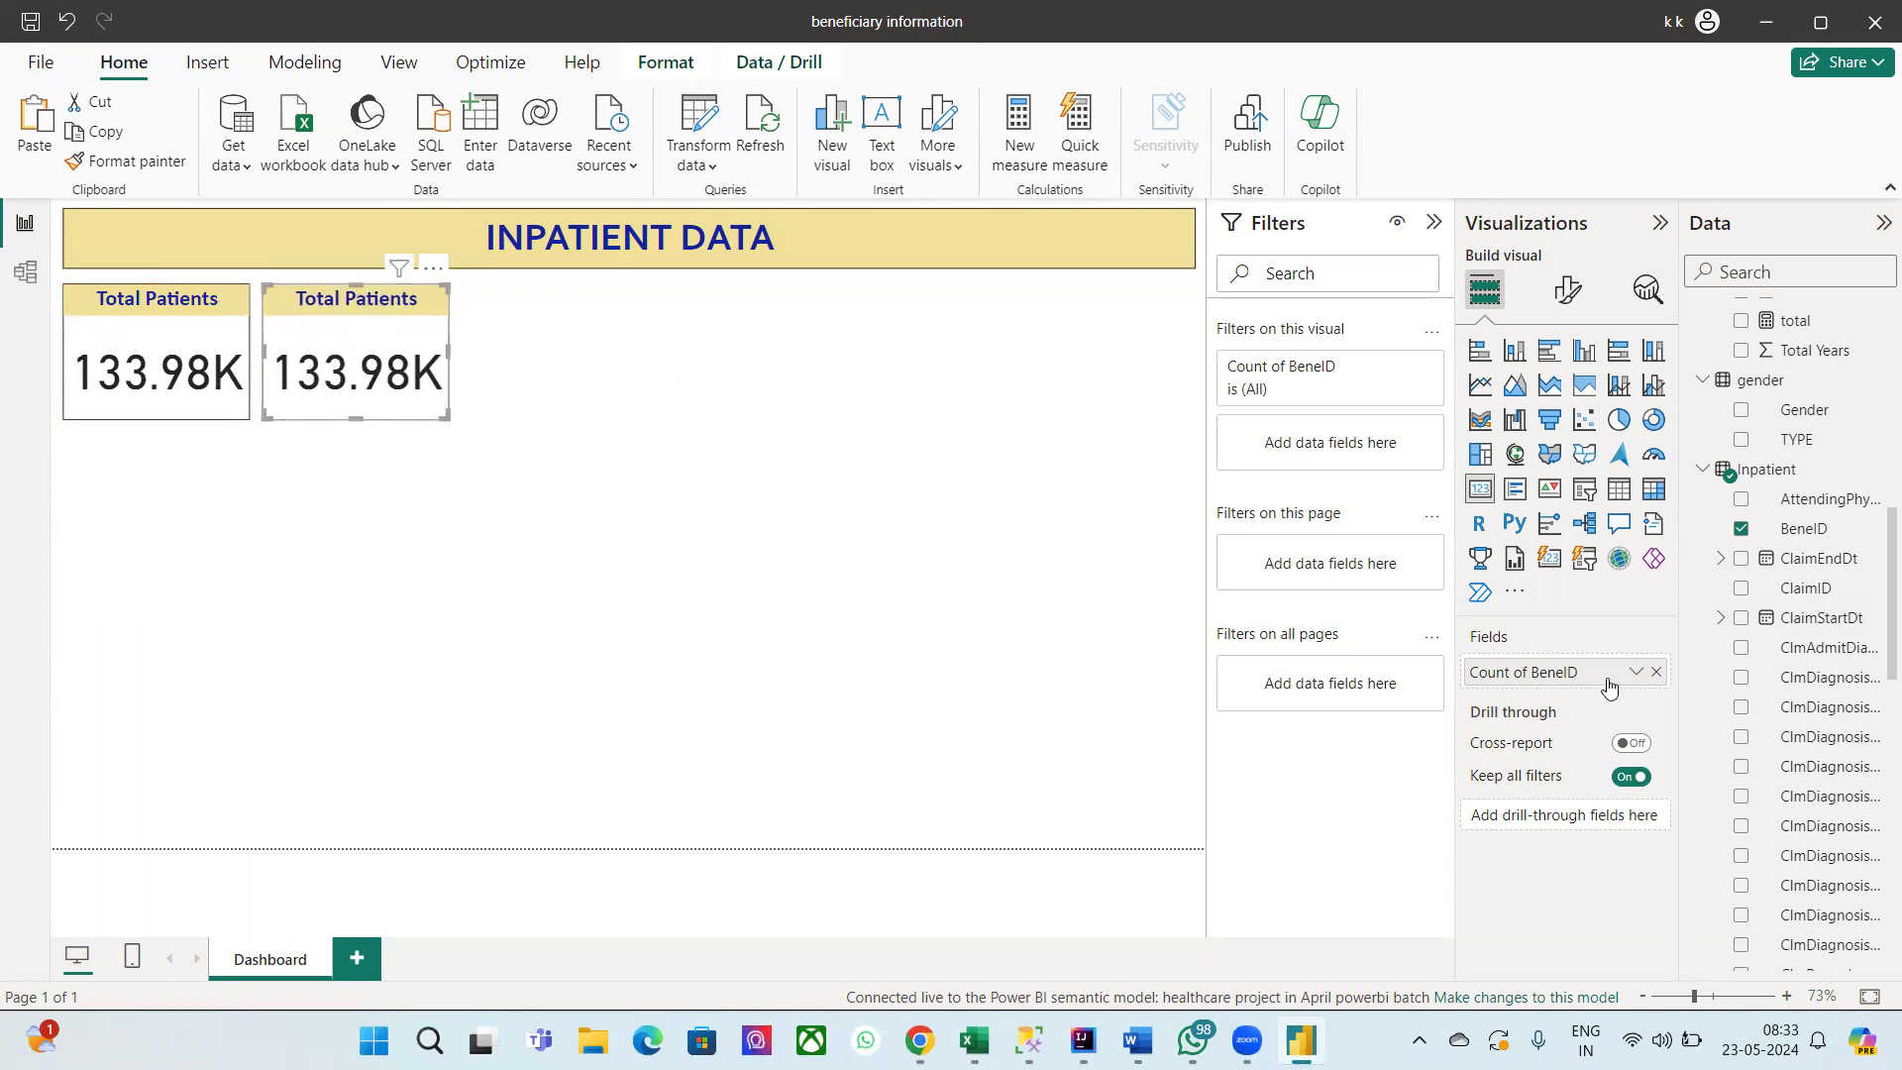
Step: Replace the copied card's field with ClaimID from the Inpatient table, summarized as Count (Distinct)
left_click_drag(1795, 593, 1543, 672)
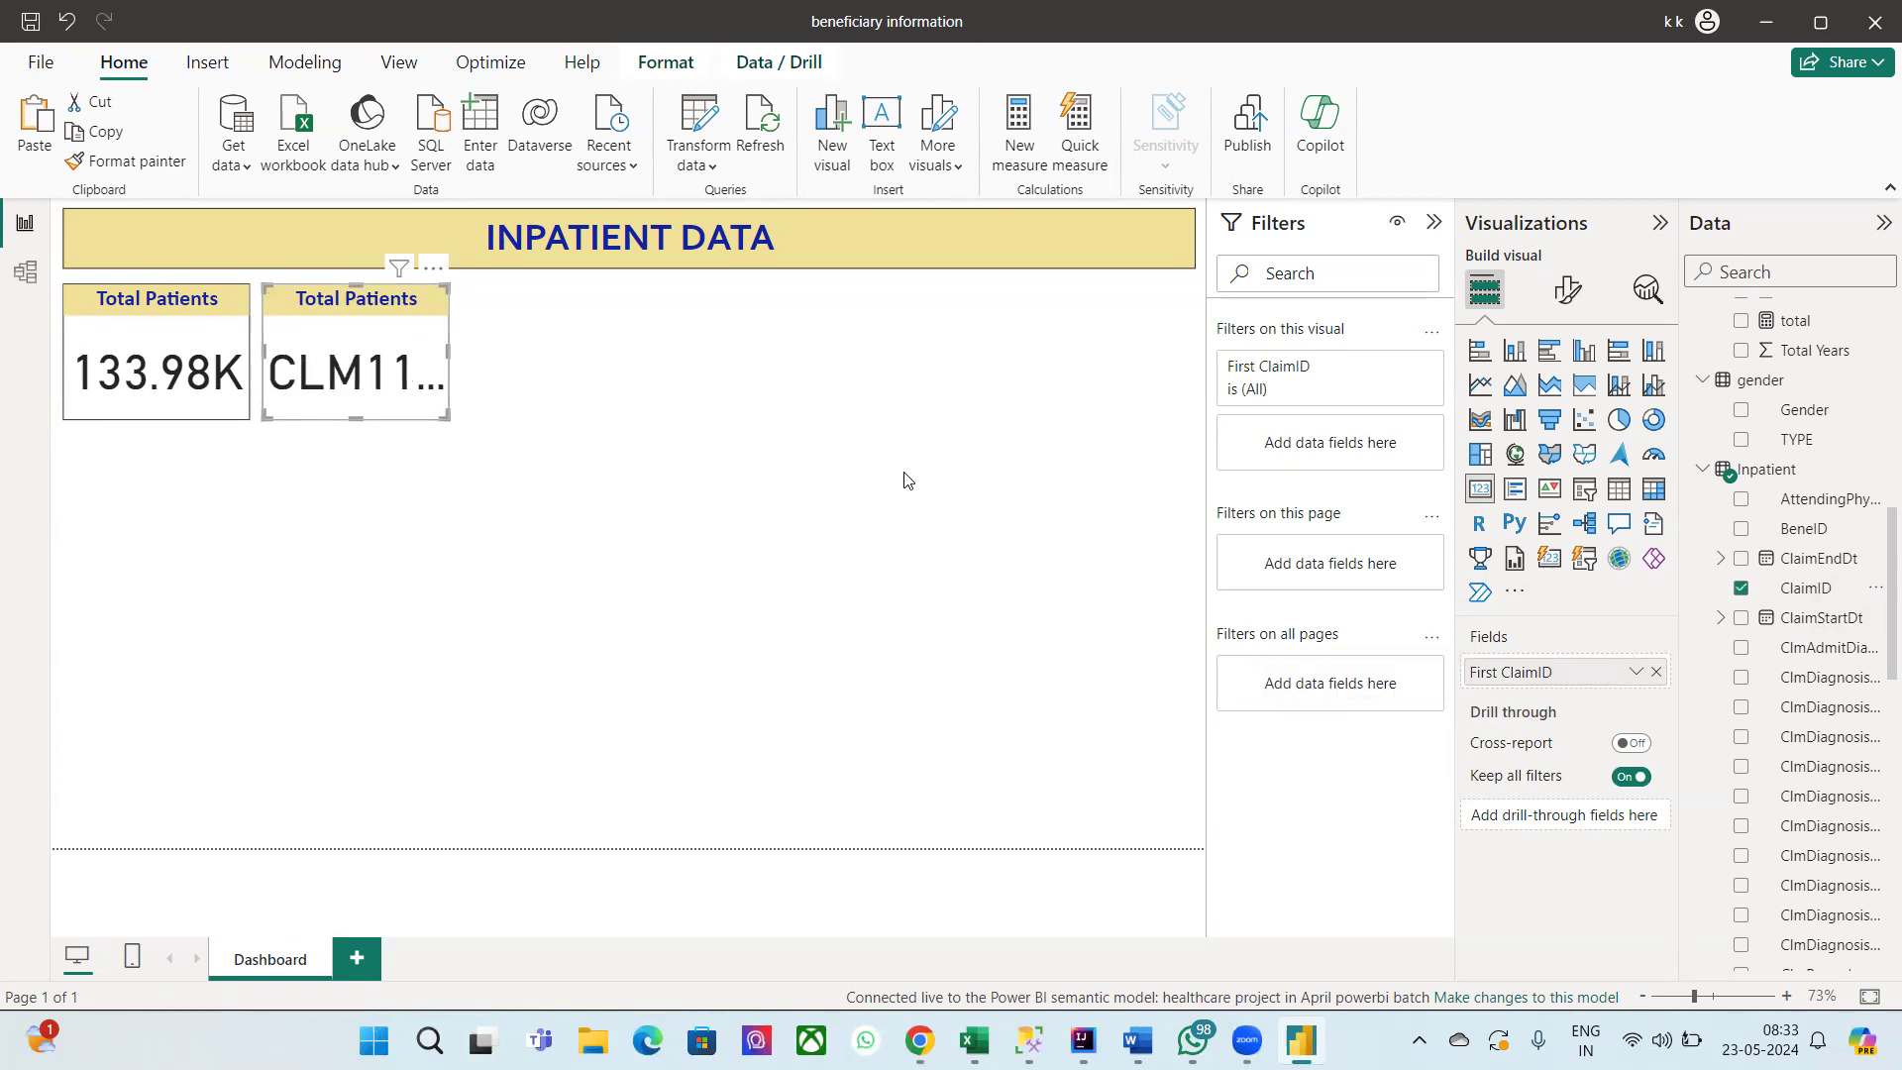
left_click(1637, 675)
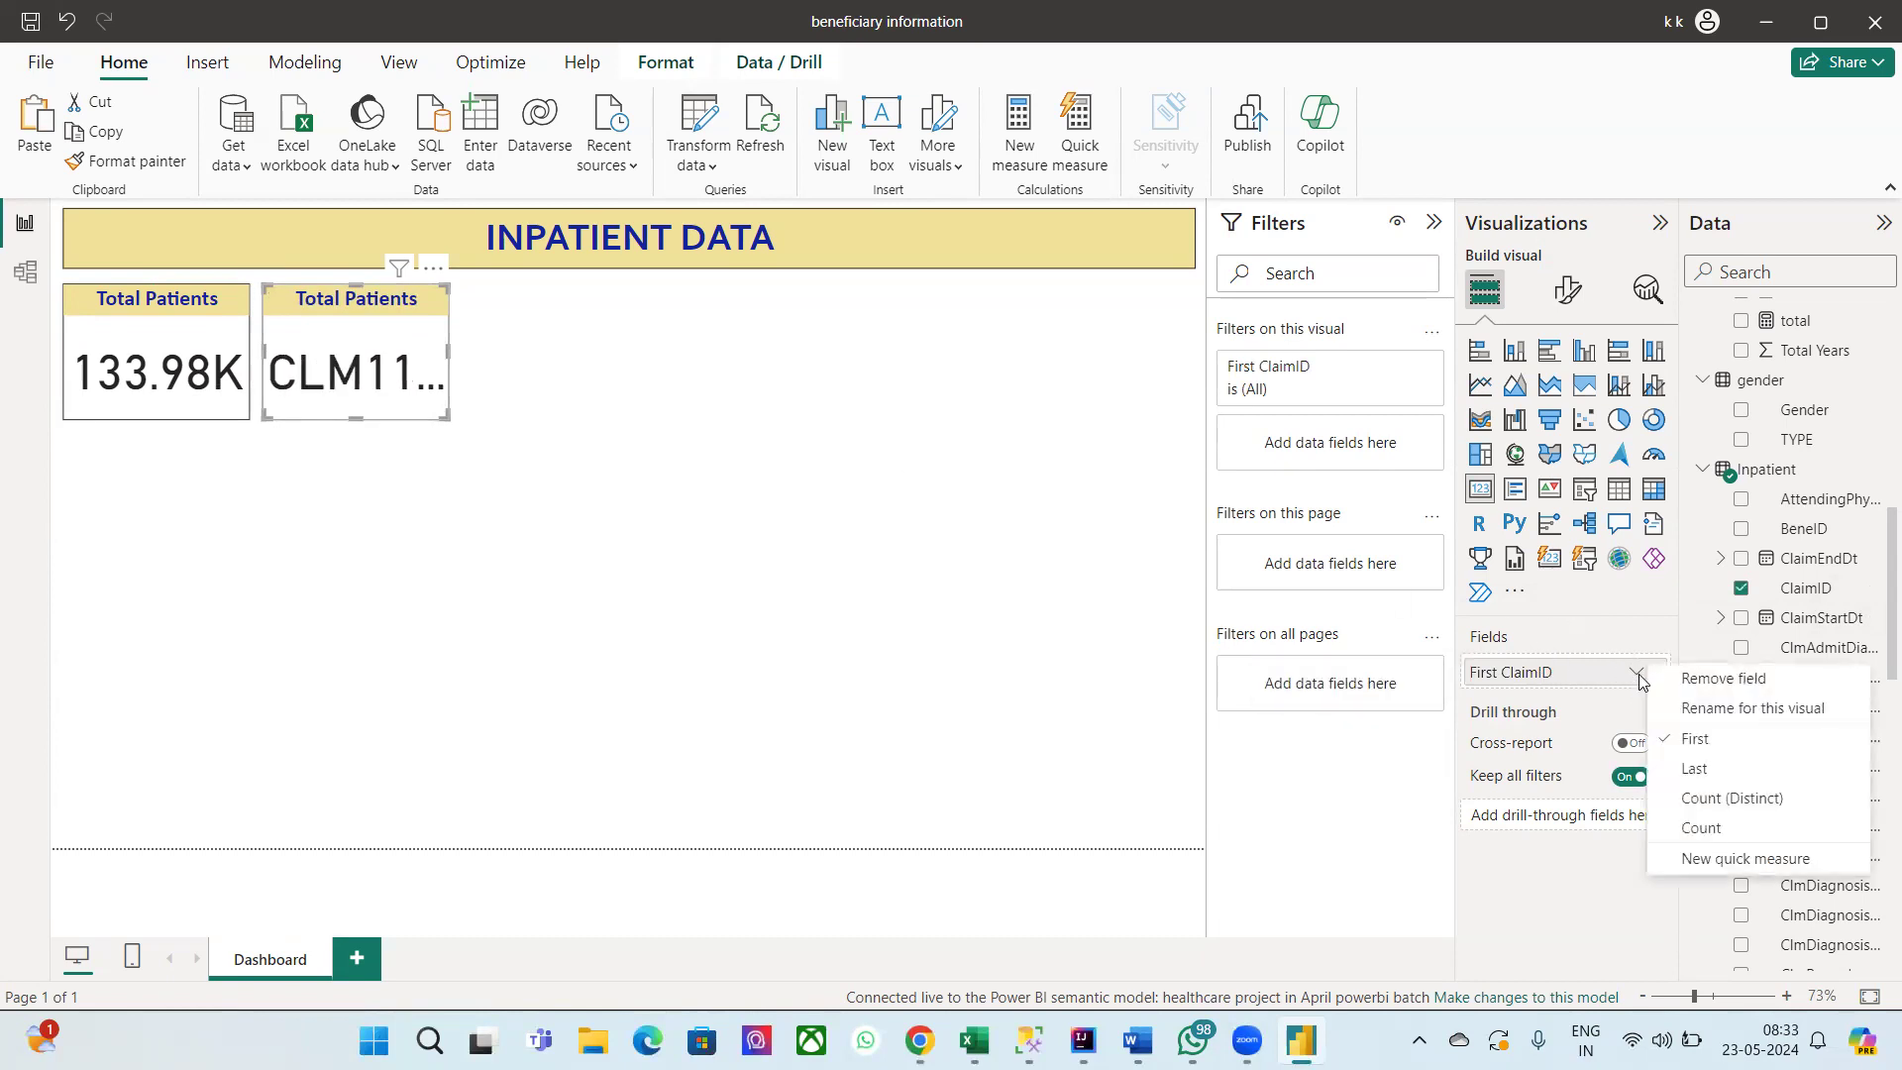
left_click(1723, 823)
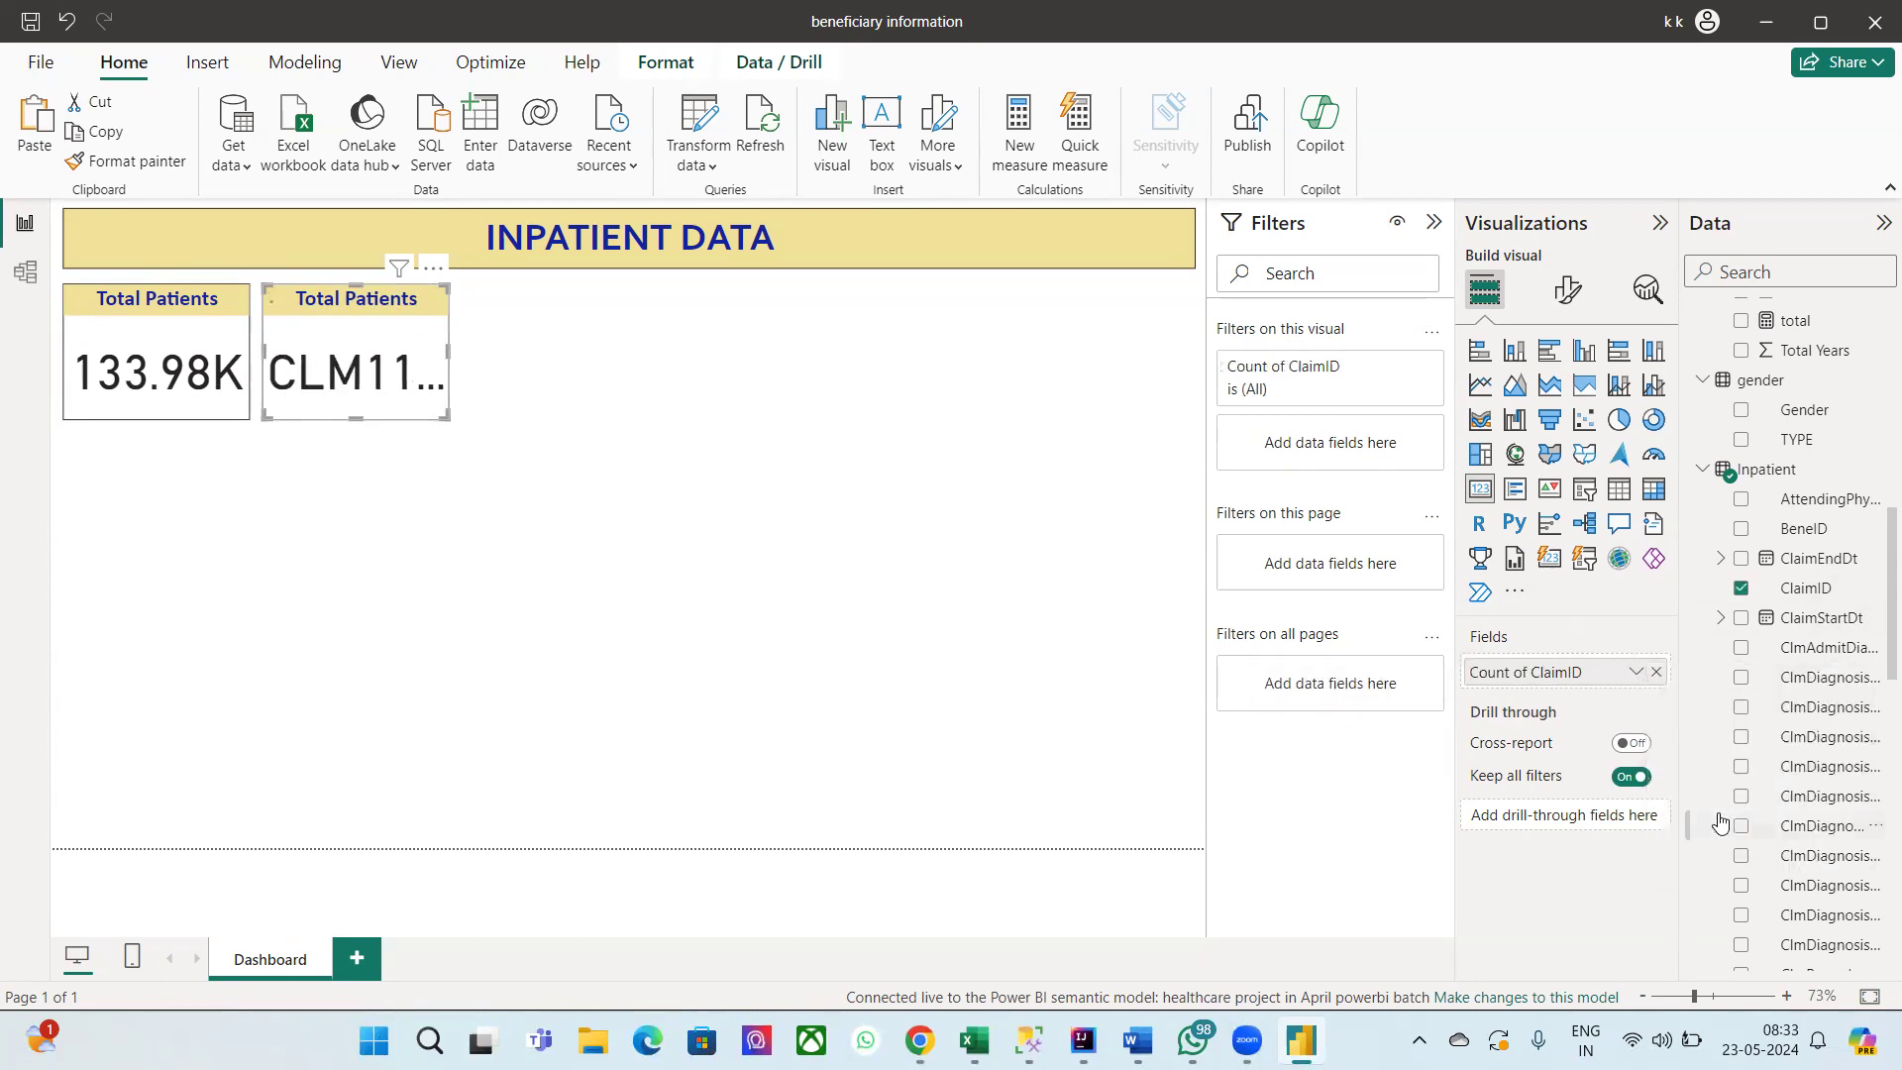
left_click(1639, 677)
left_click(1725, 802)
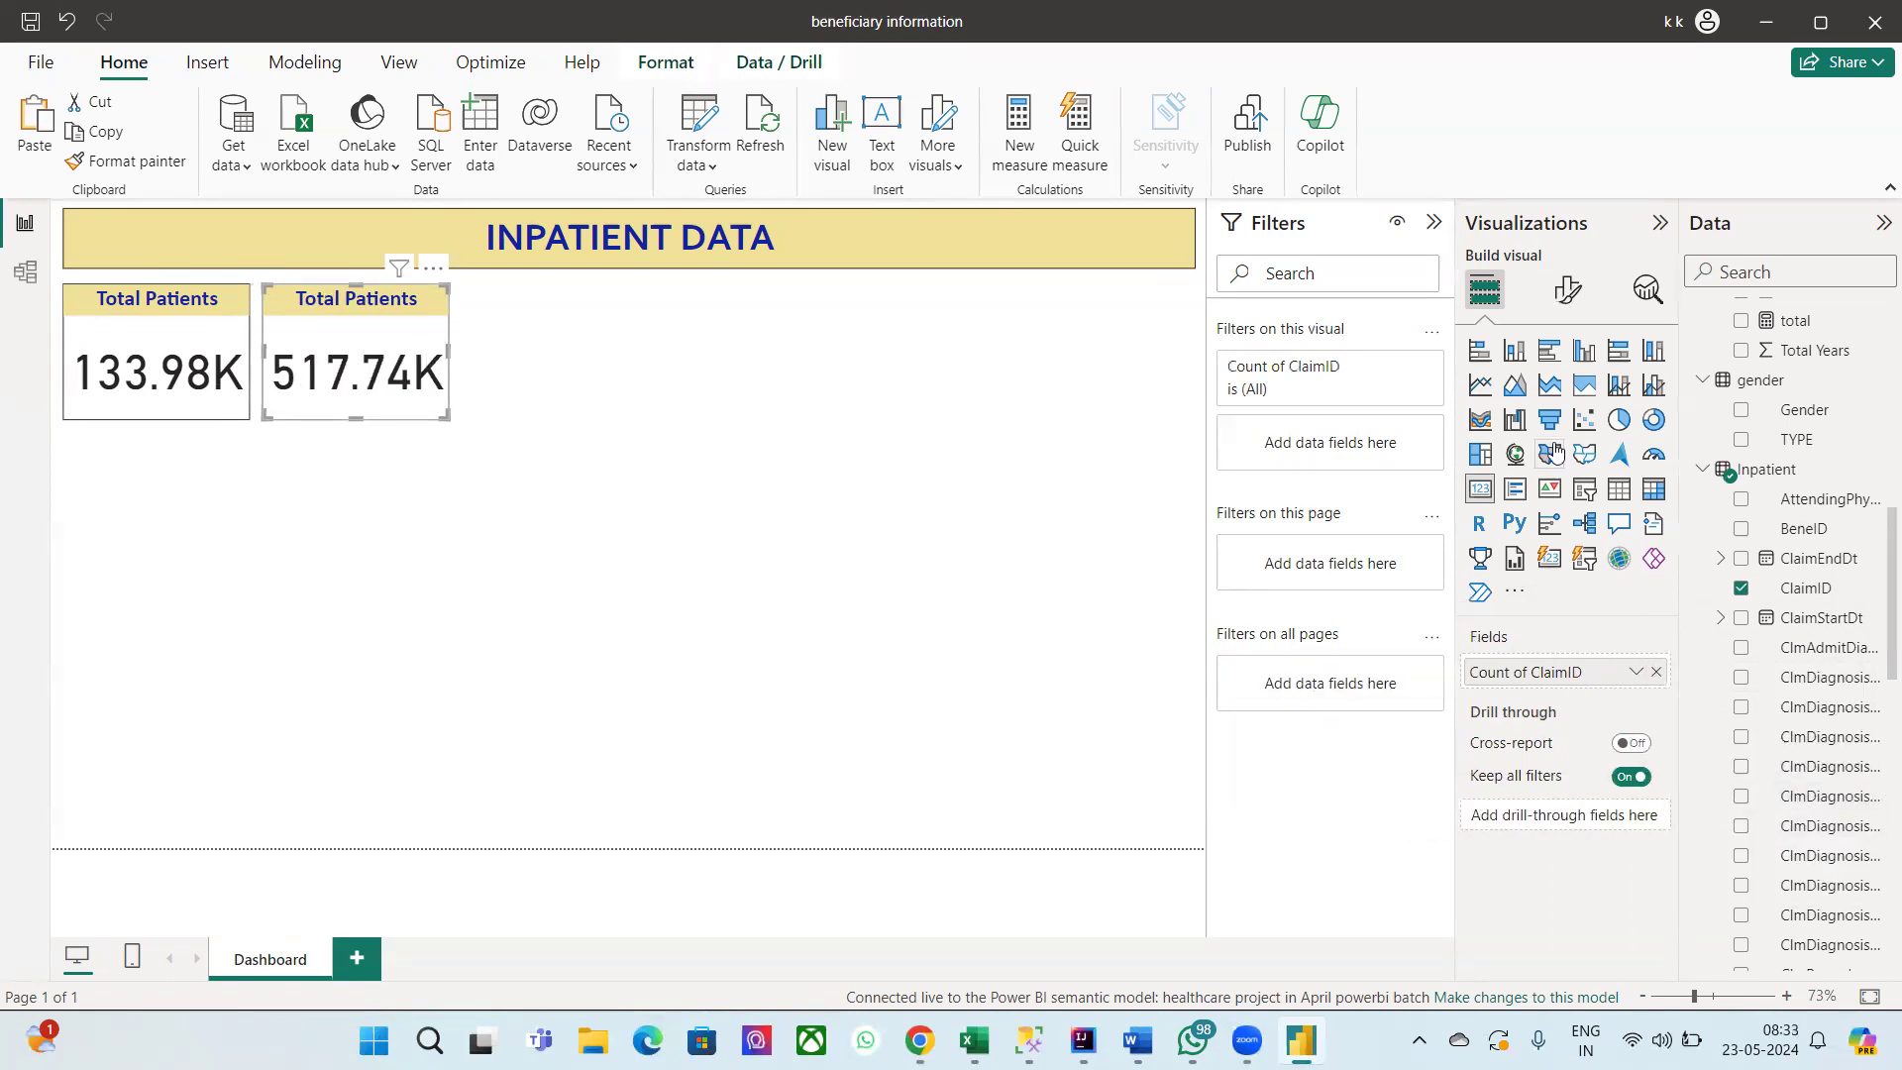
Step: Change the ClaimID card's title text to Total Claims
left_click(1567, 290)
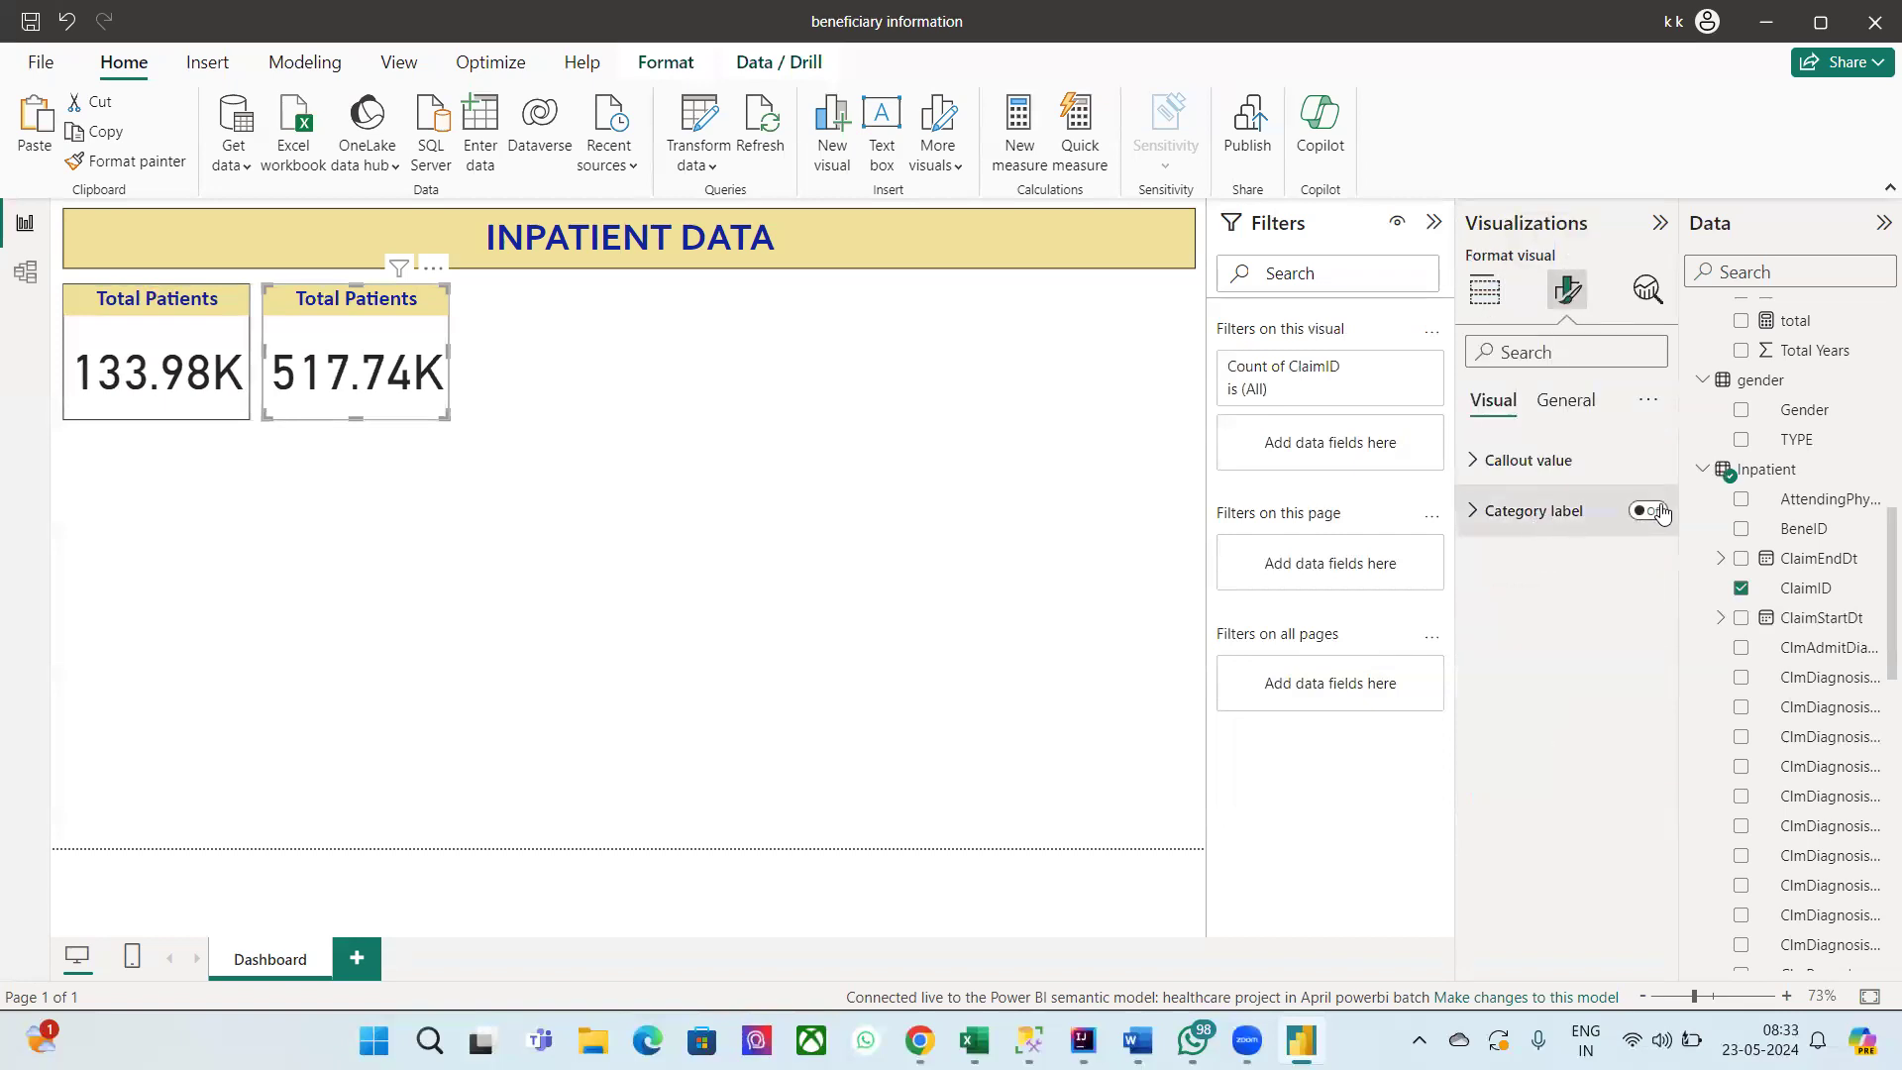
left_click(1565, 401)
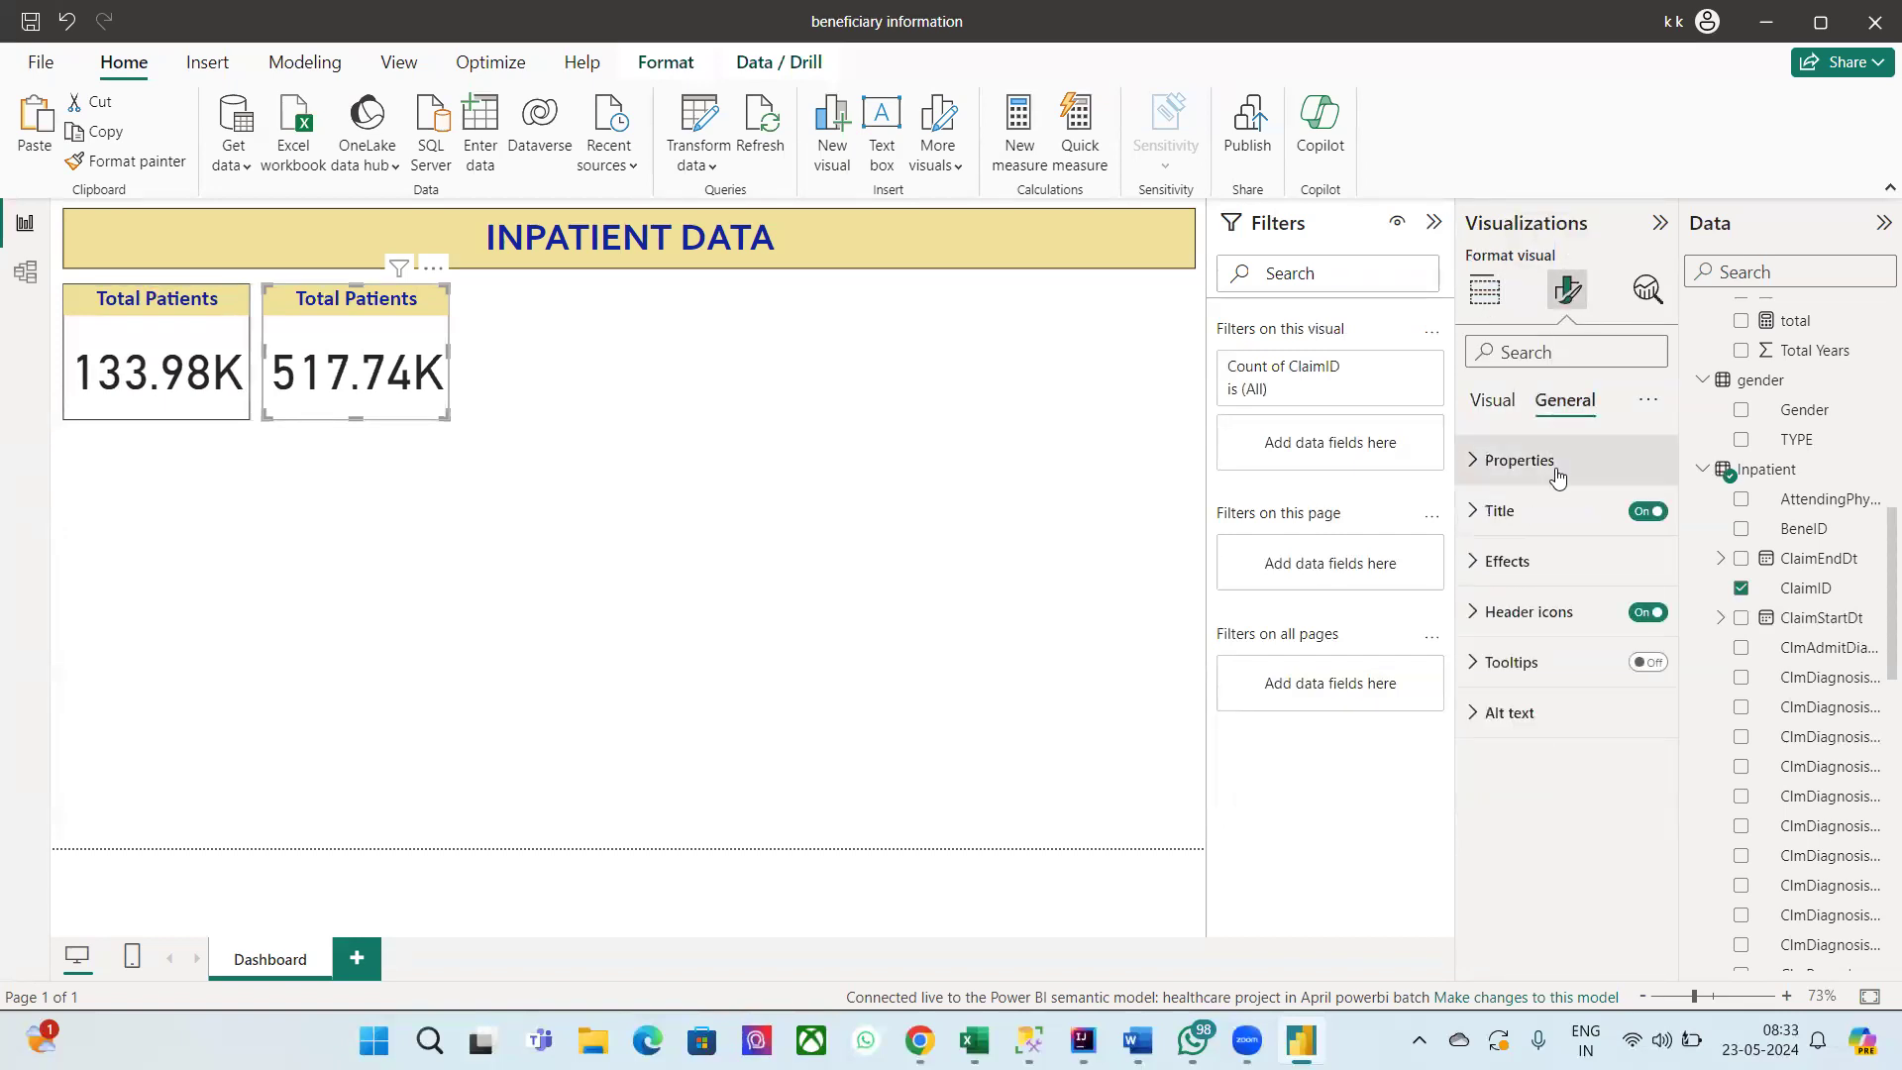
left_click(1490, 511)
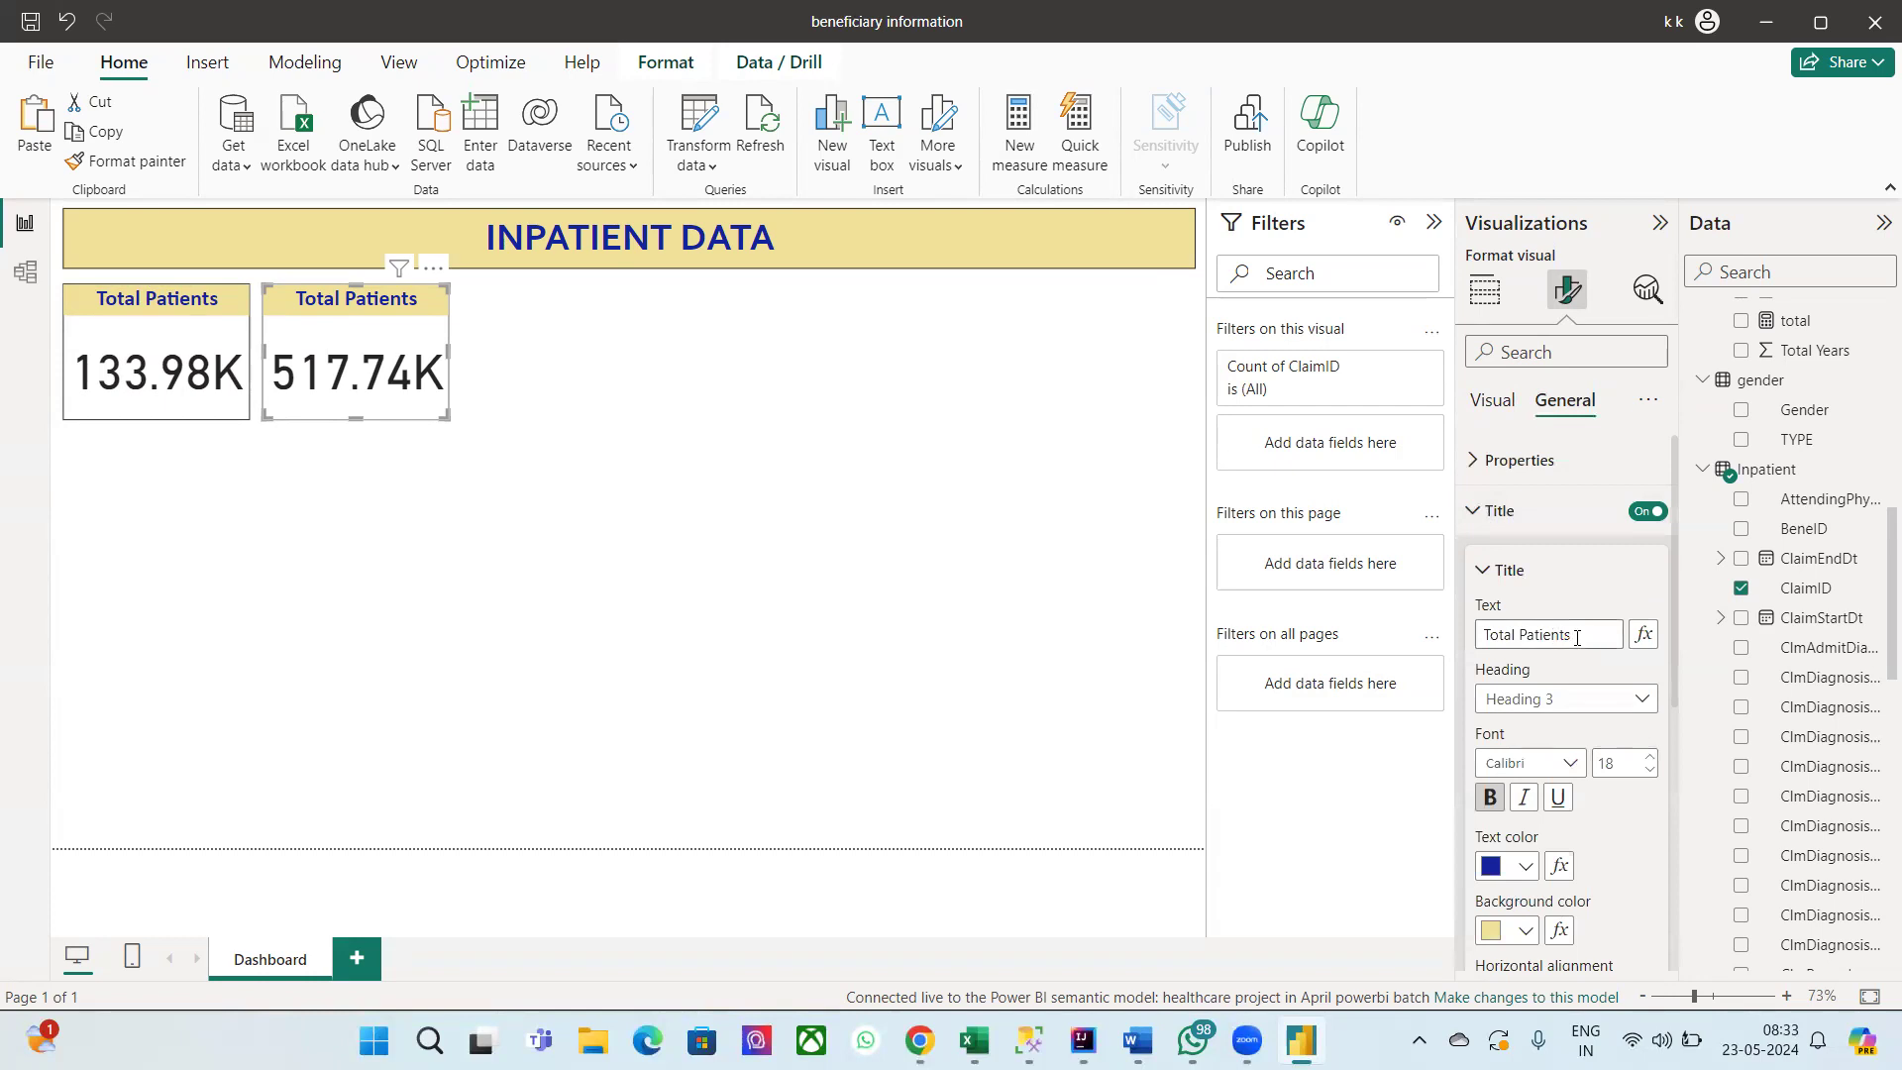
double_click(1538, 634)
type("Claims")
left_click(803, 687)
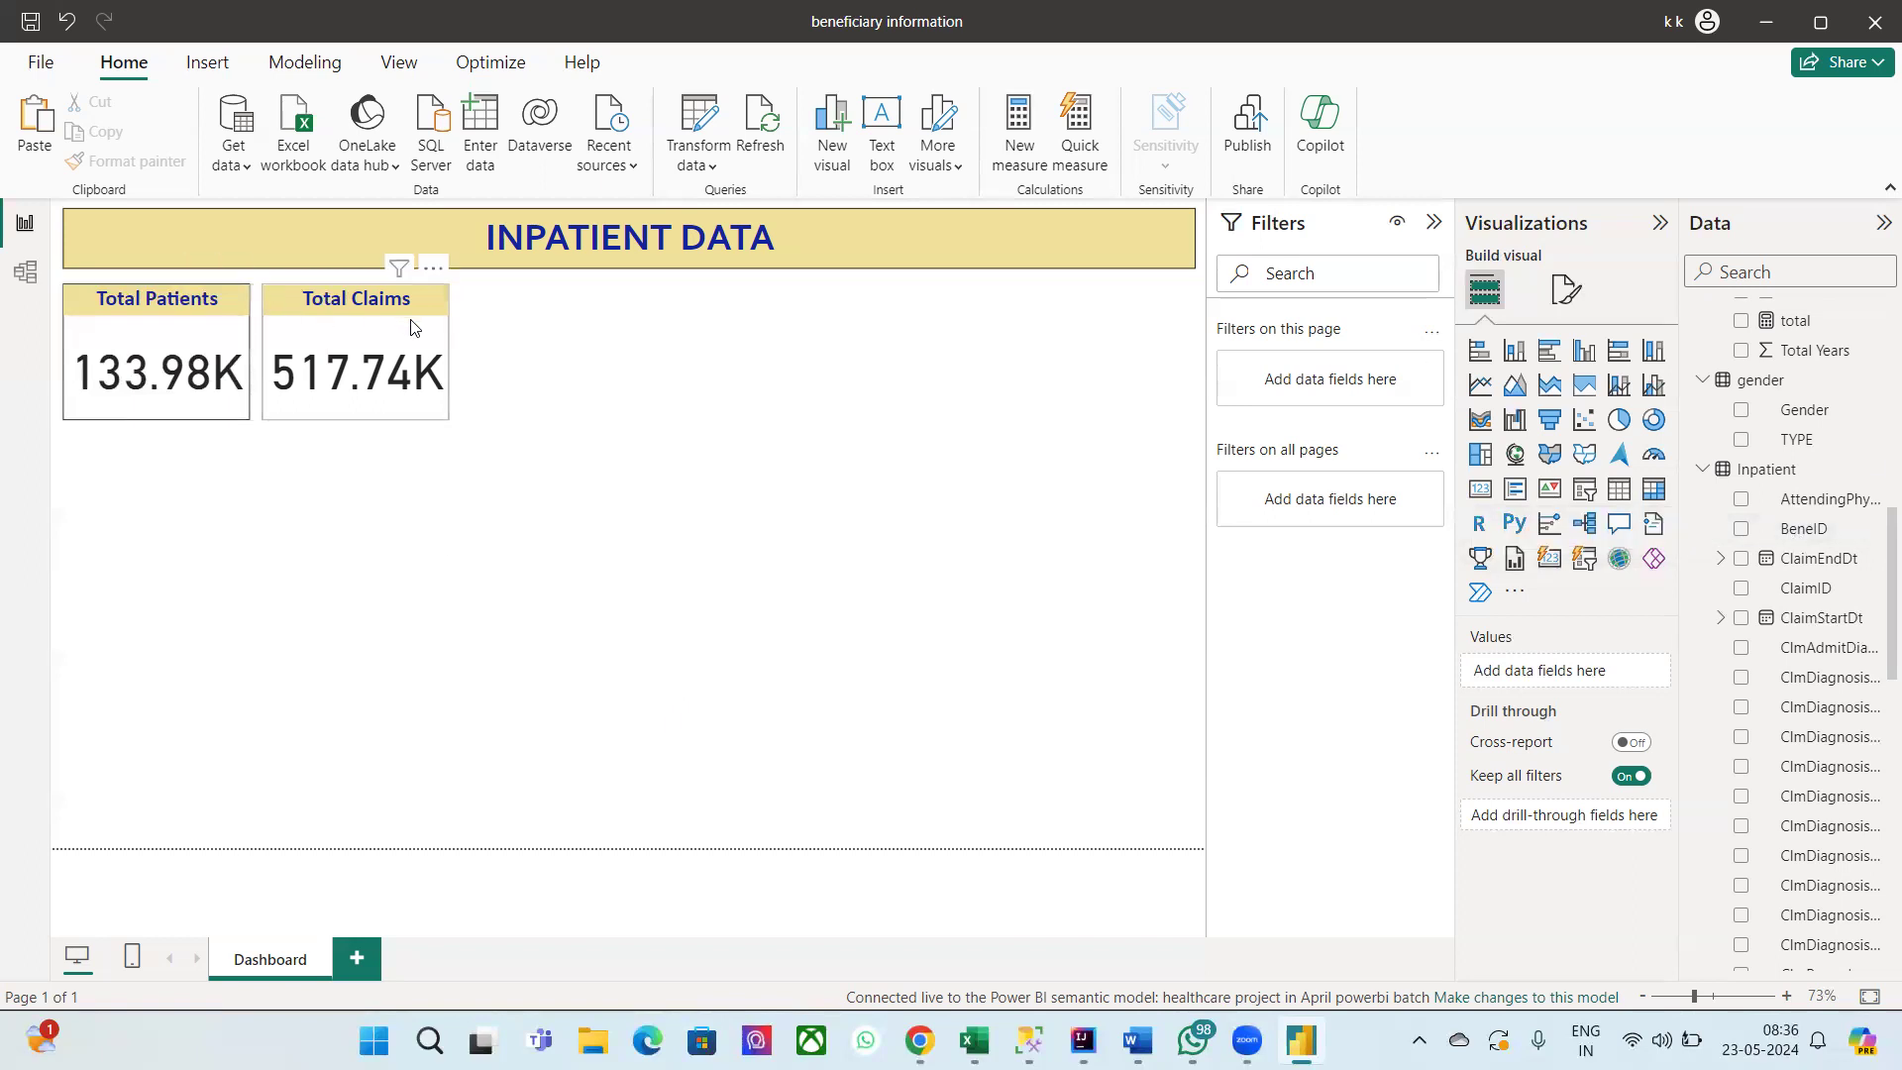
Step: Duplicate the Total Claims card and place the copy immediately to the right of the original
scroll(1785, 723, "down", 5)
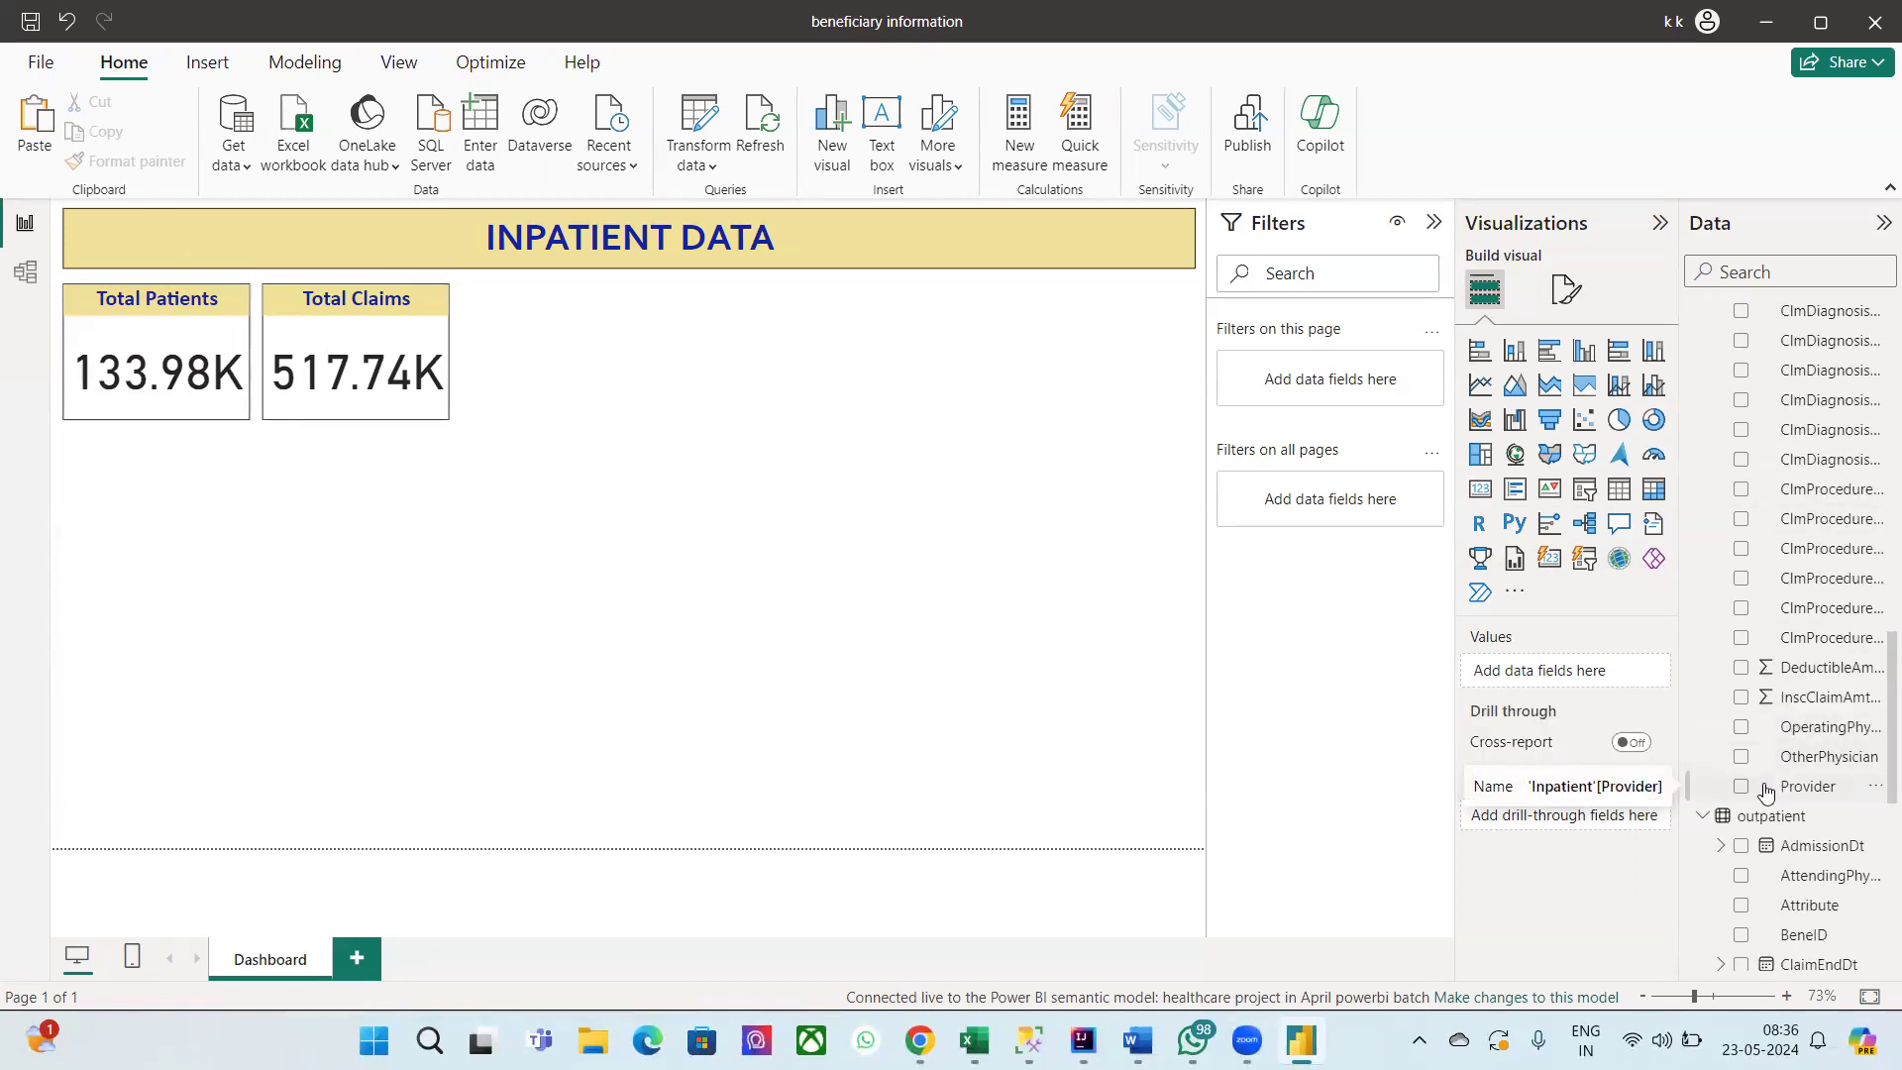
left_click(374, 336)
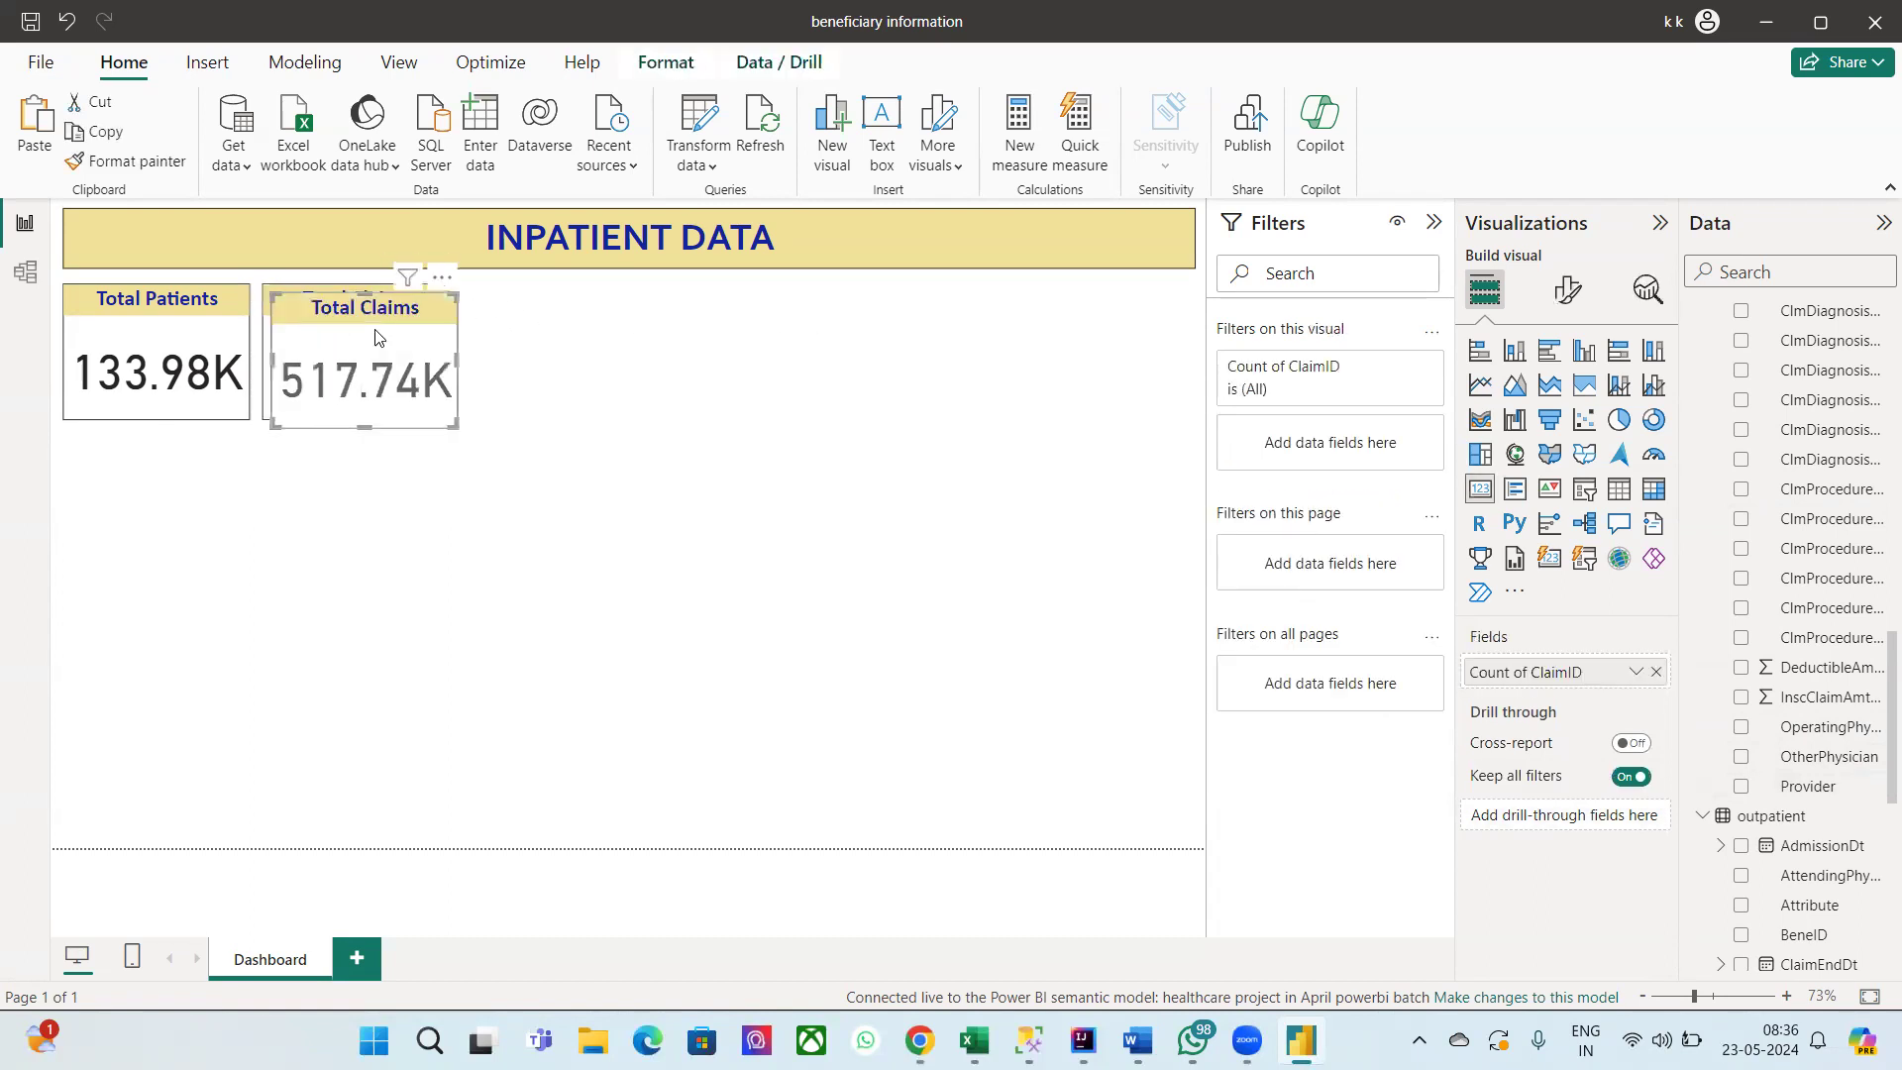
key("ctrl+c")
key("ctrl+v")
left_click_drag(377, 339, 566, 333)
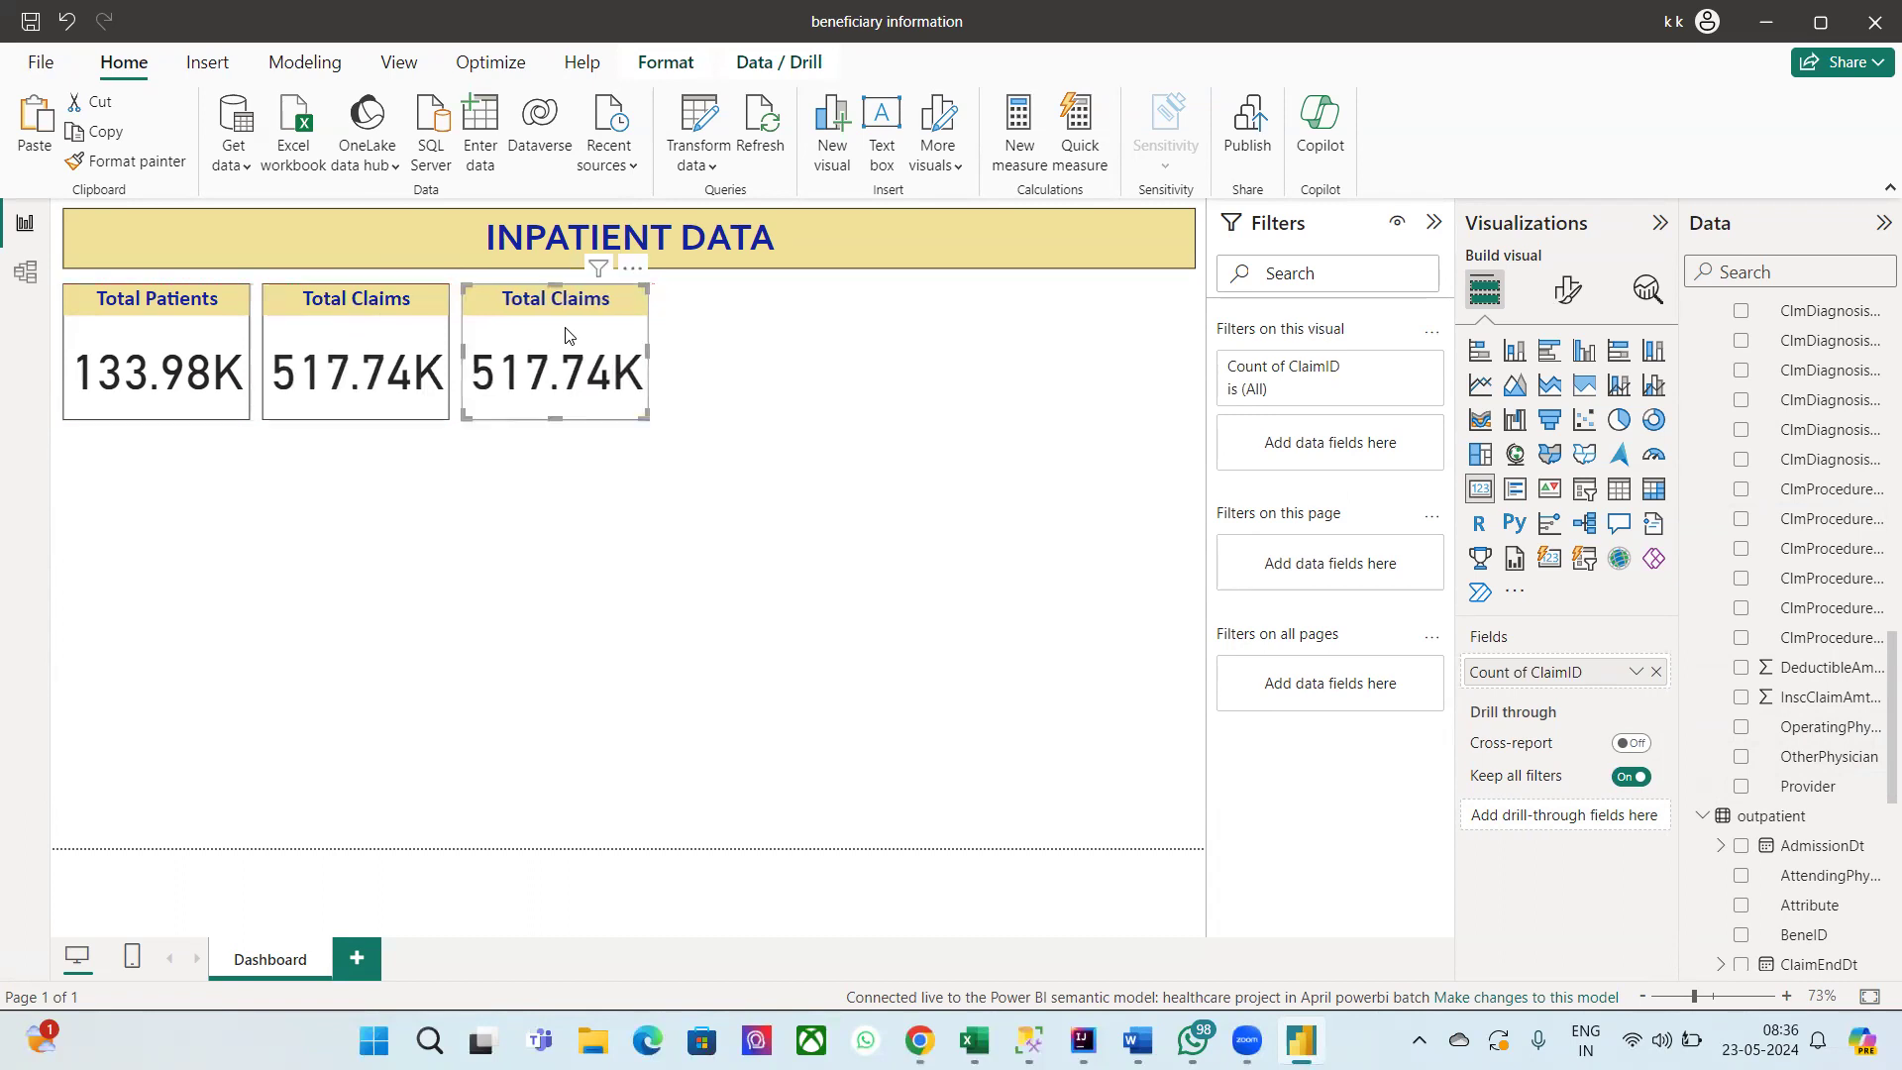
Step: Replace the new card's field with Provider from the Inpatient table, summarized as Count (Distinct)
left_click_drag(1809, 790, 1535, 670)
left_click(1636, 672)
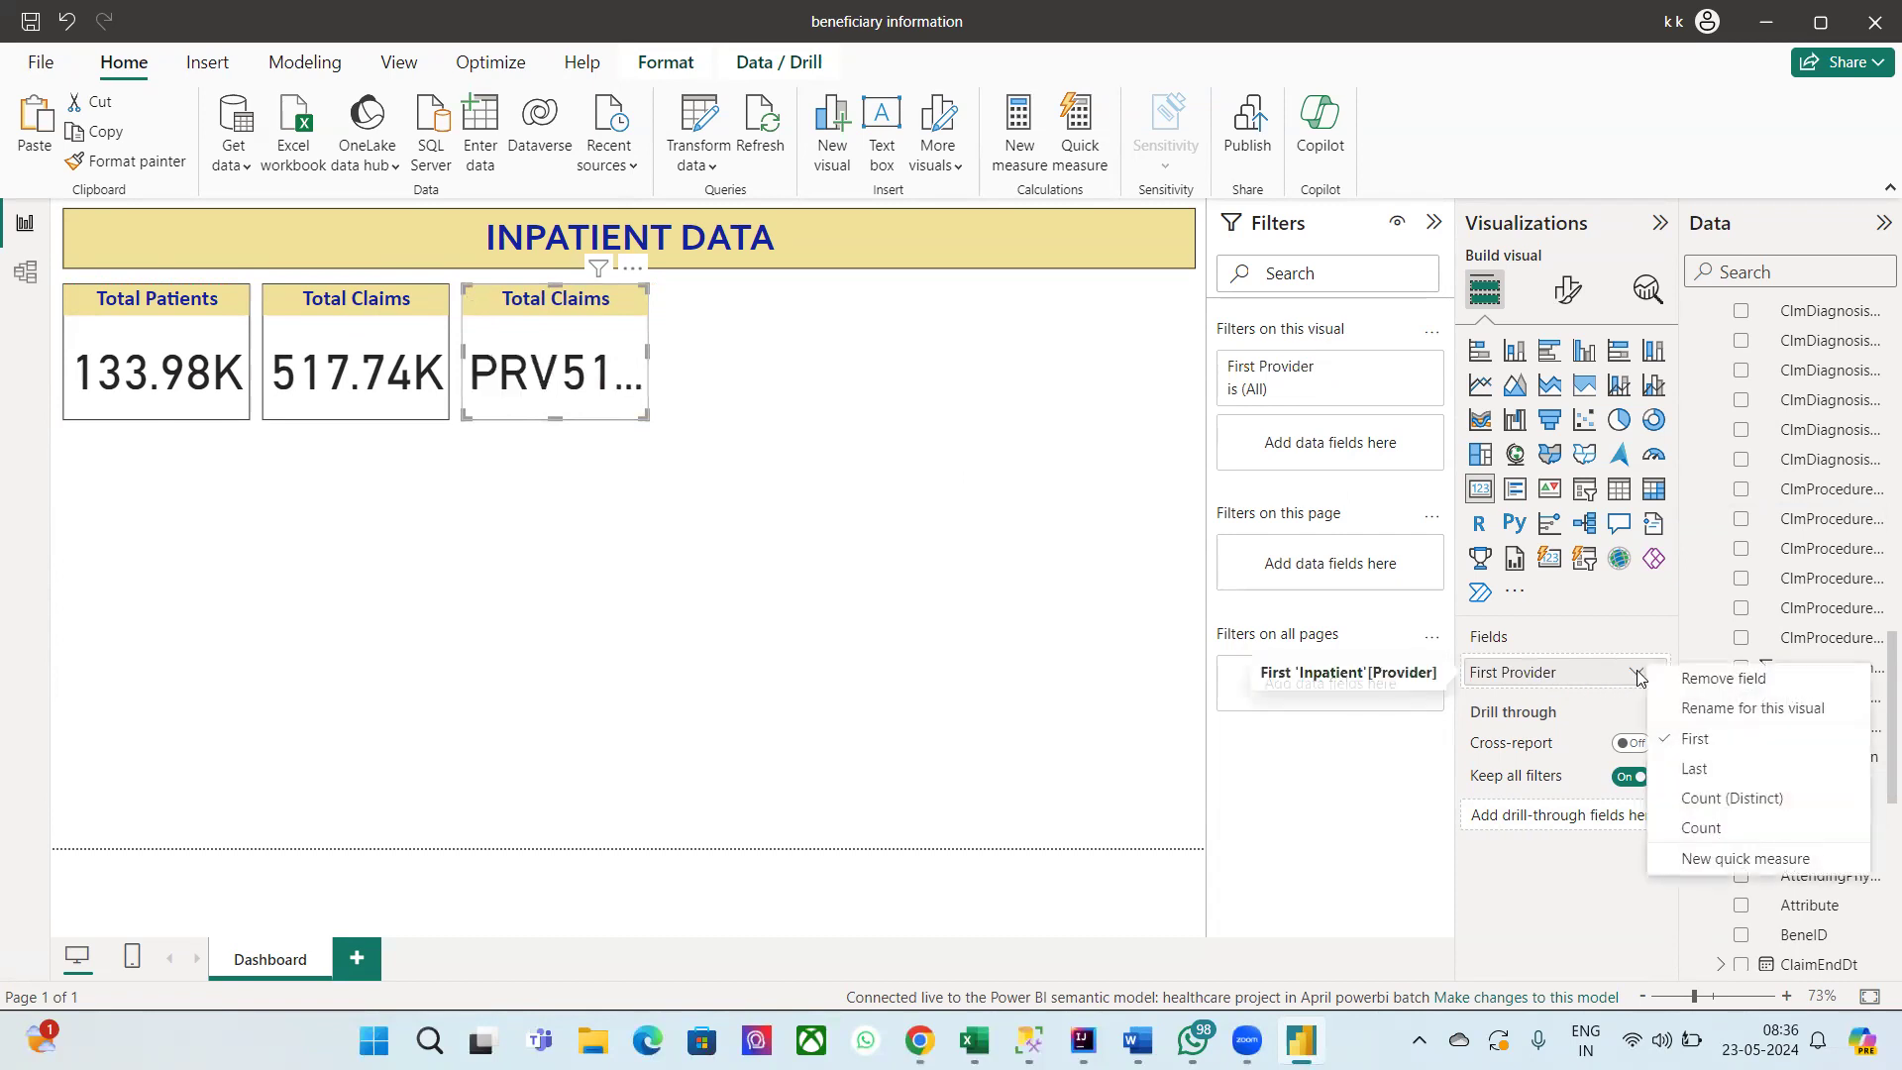
left_click(1733, 804)
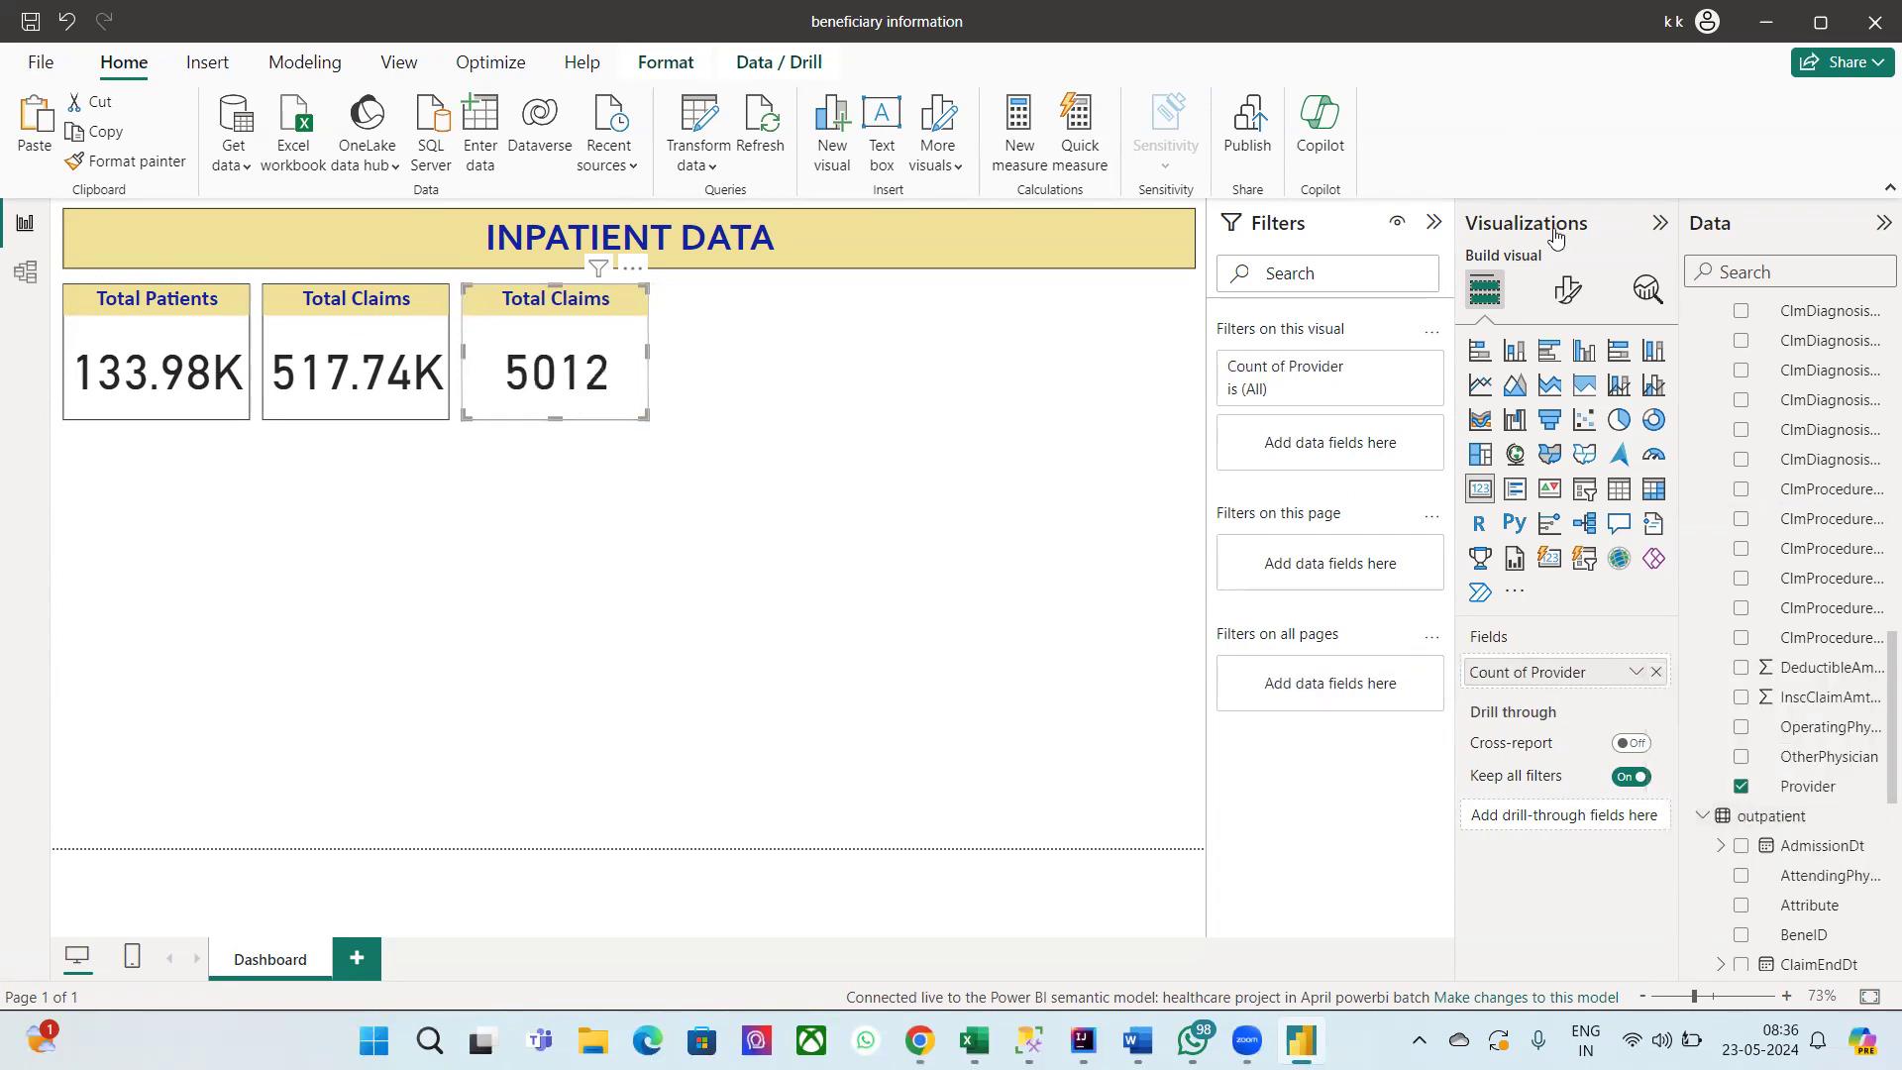
Step: Change the Provider card's title text to Total Provider
left_click(1571, 299)
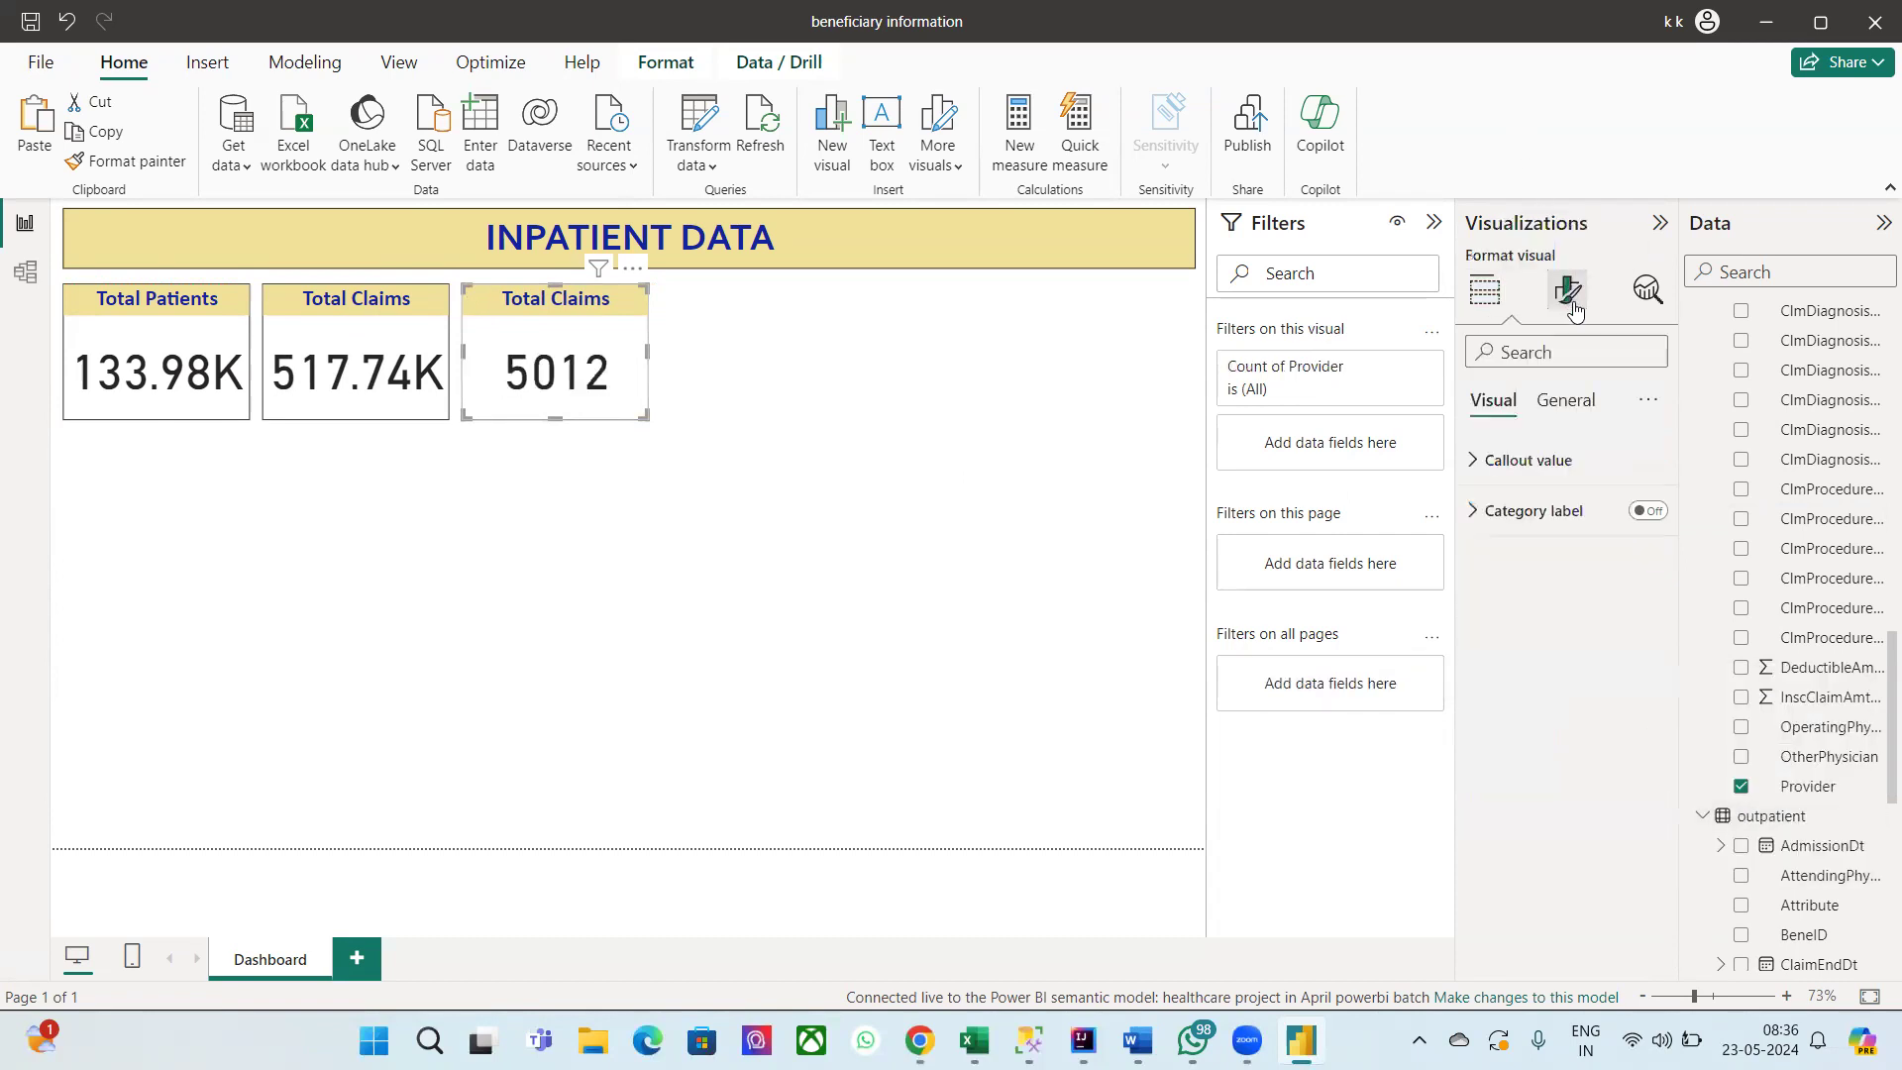
left_click(1565, 401)
left_click(1467, 512)
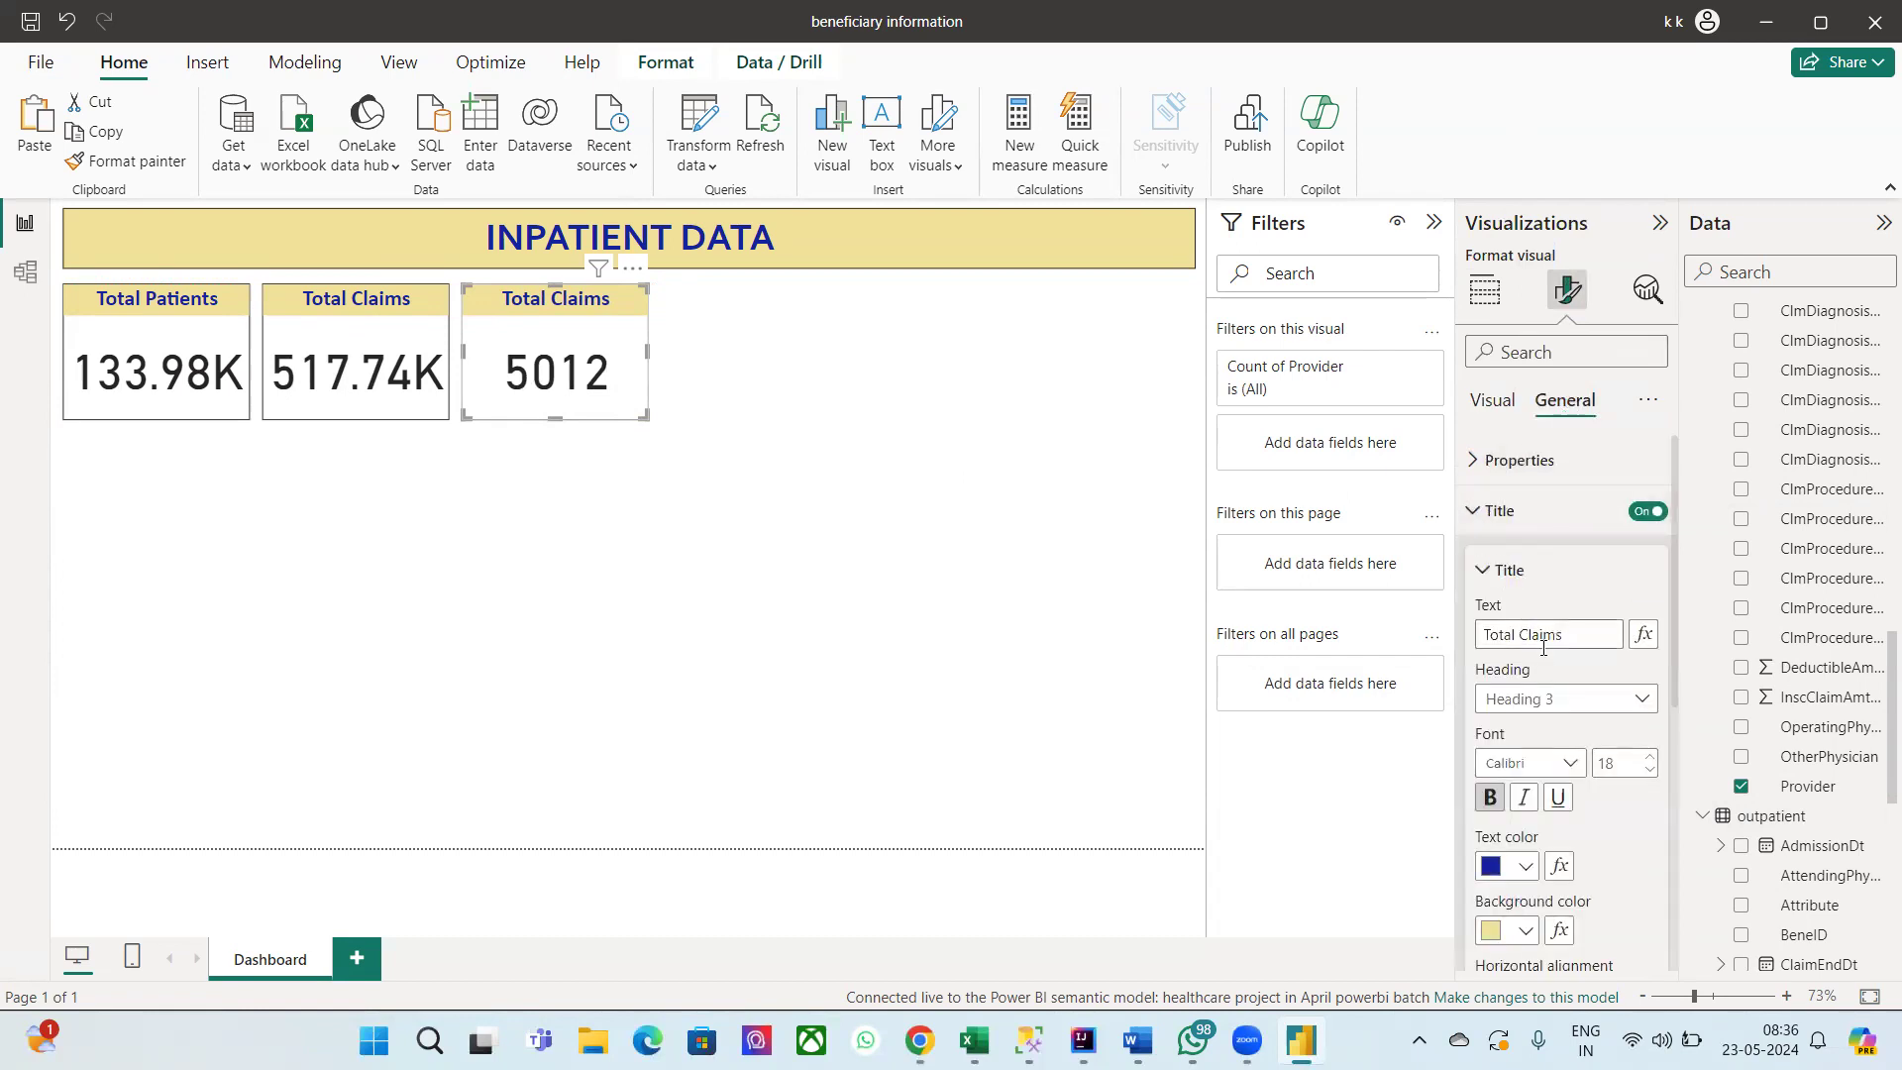
double_click(1543, 638)
type("Provider")
left_click(930, 645)
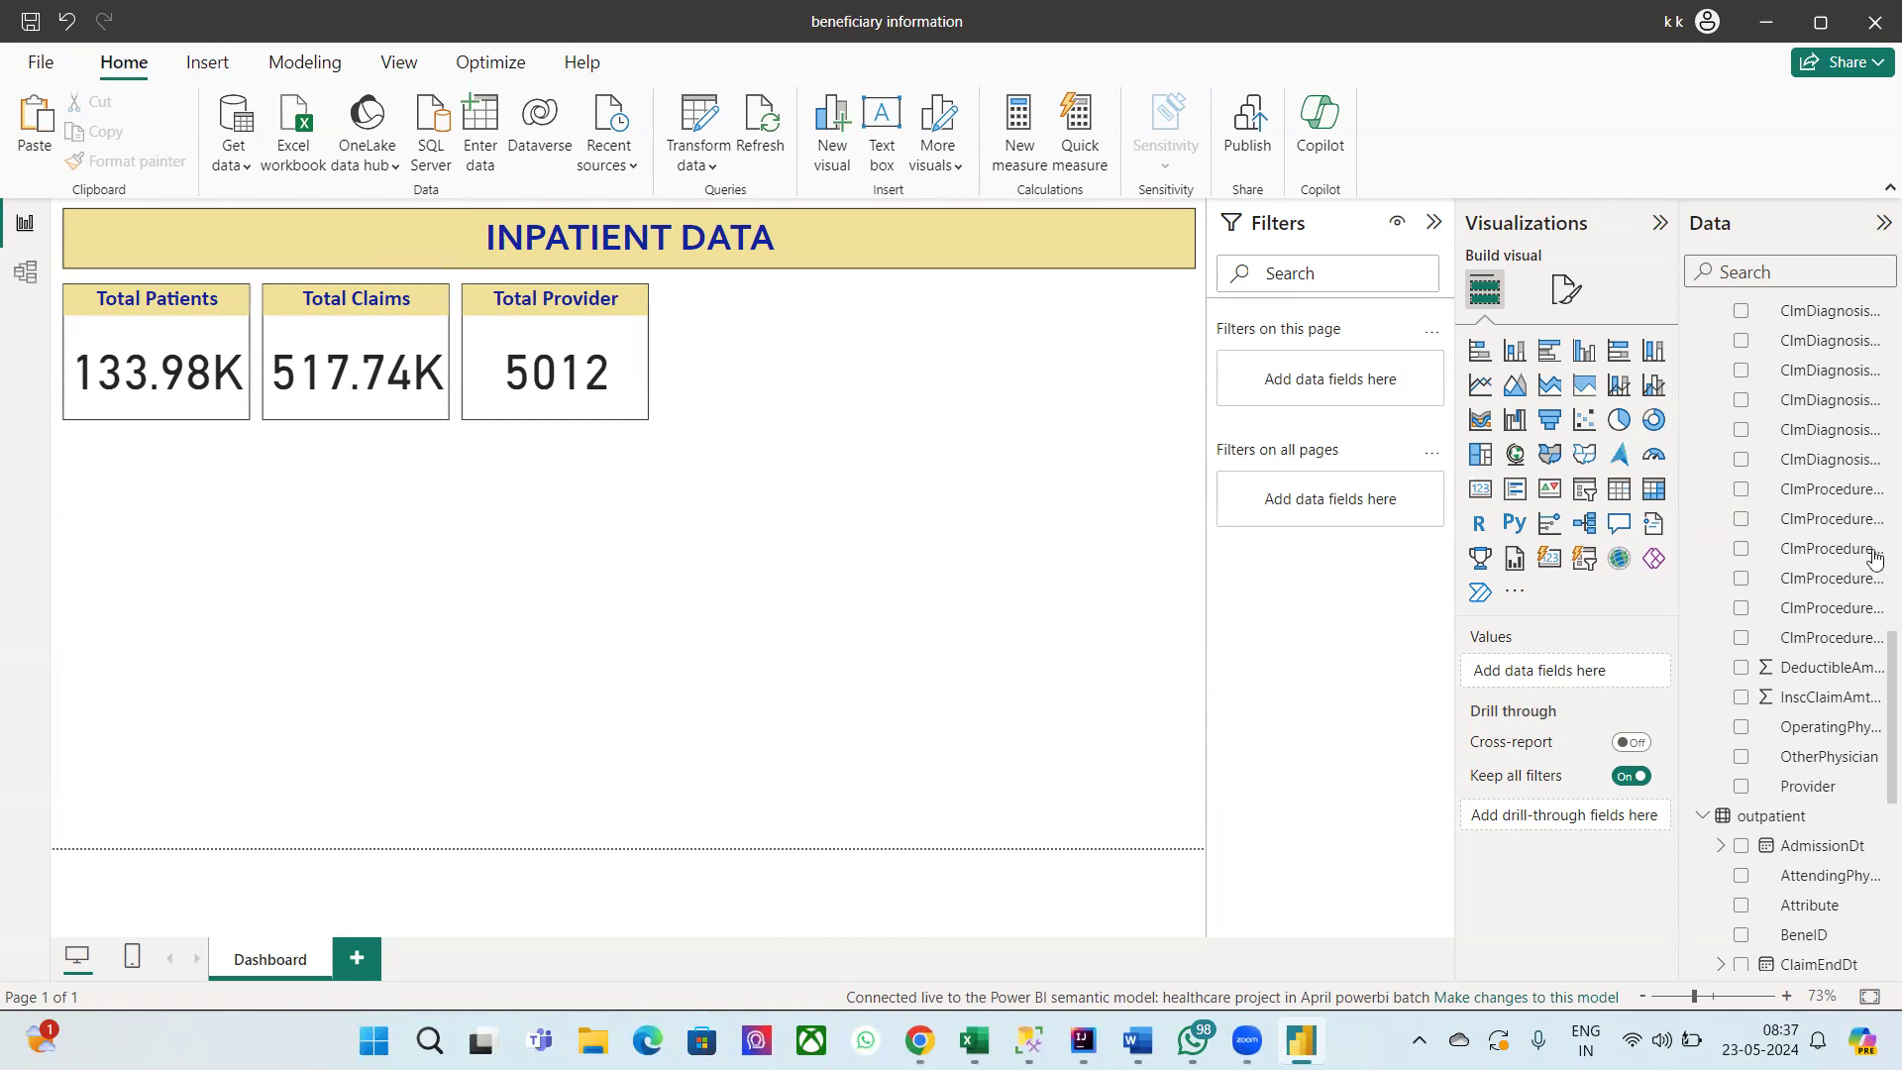
Step: Add a line chart below the cards with the Inpatient table's ClaimStartDt on the X-axis
scroll(1799, 585, "up", 4)
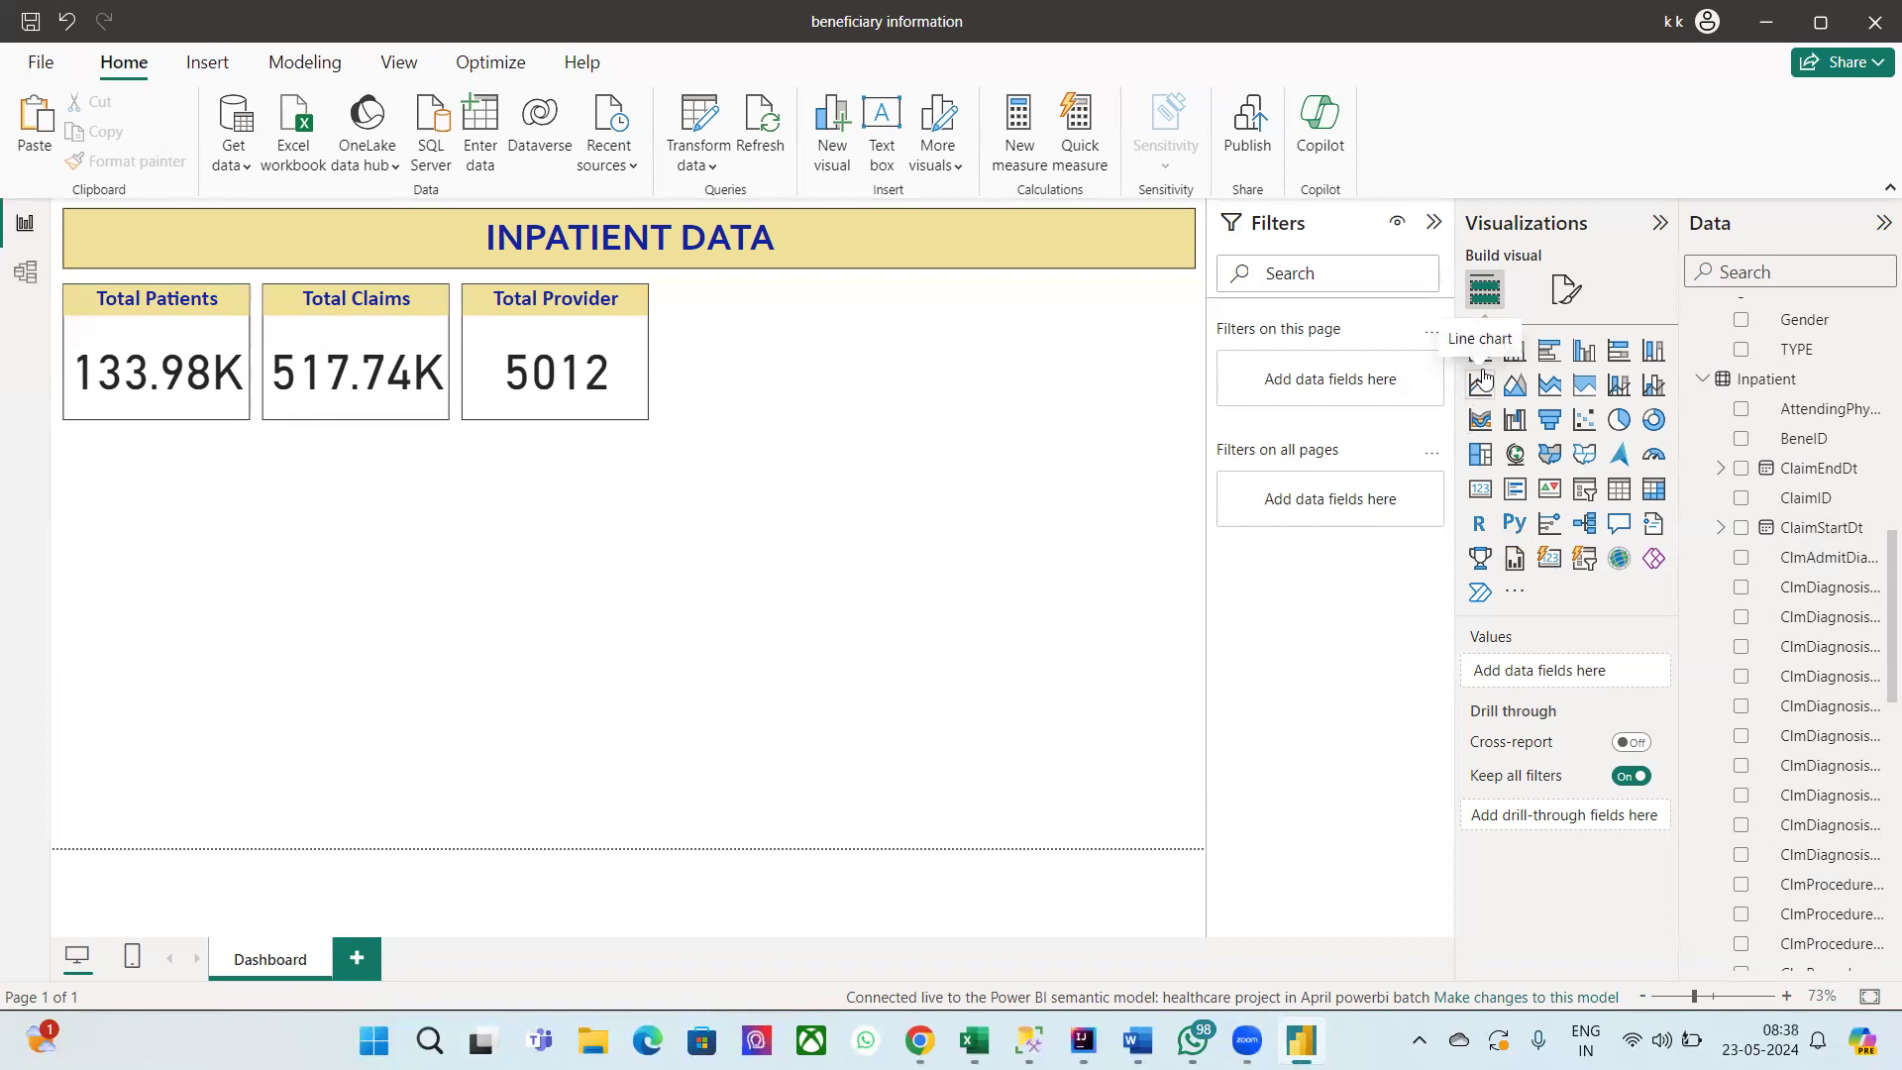
left_click(837, 134)
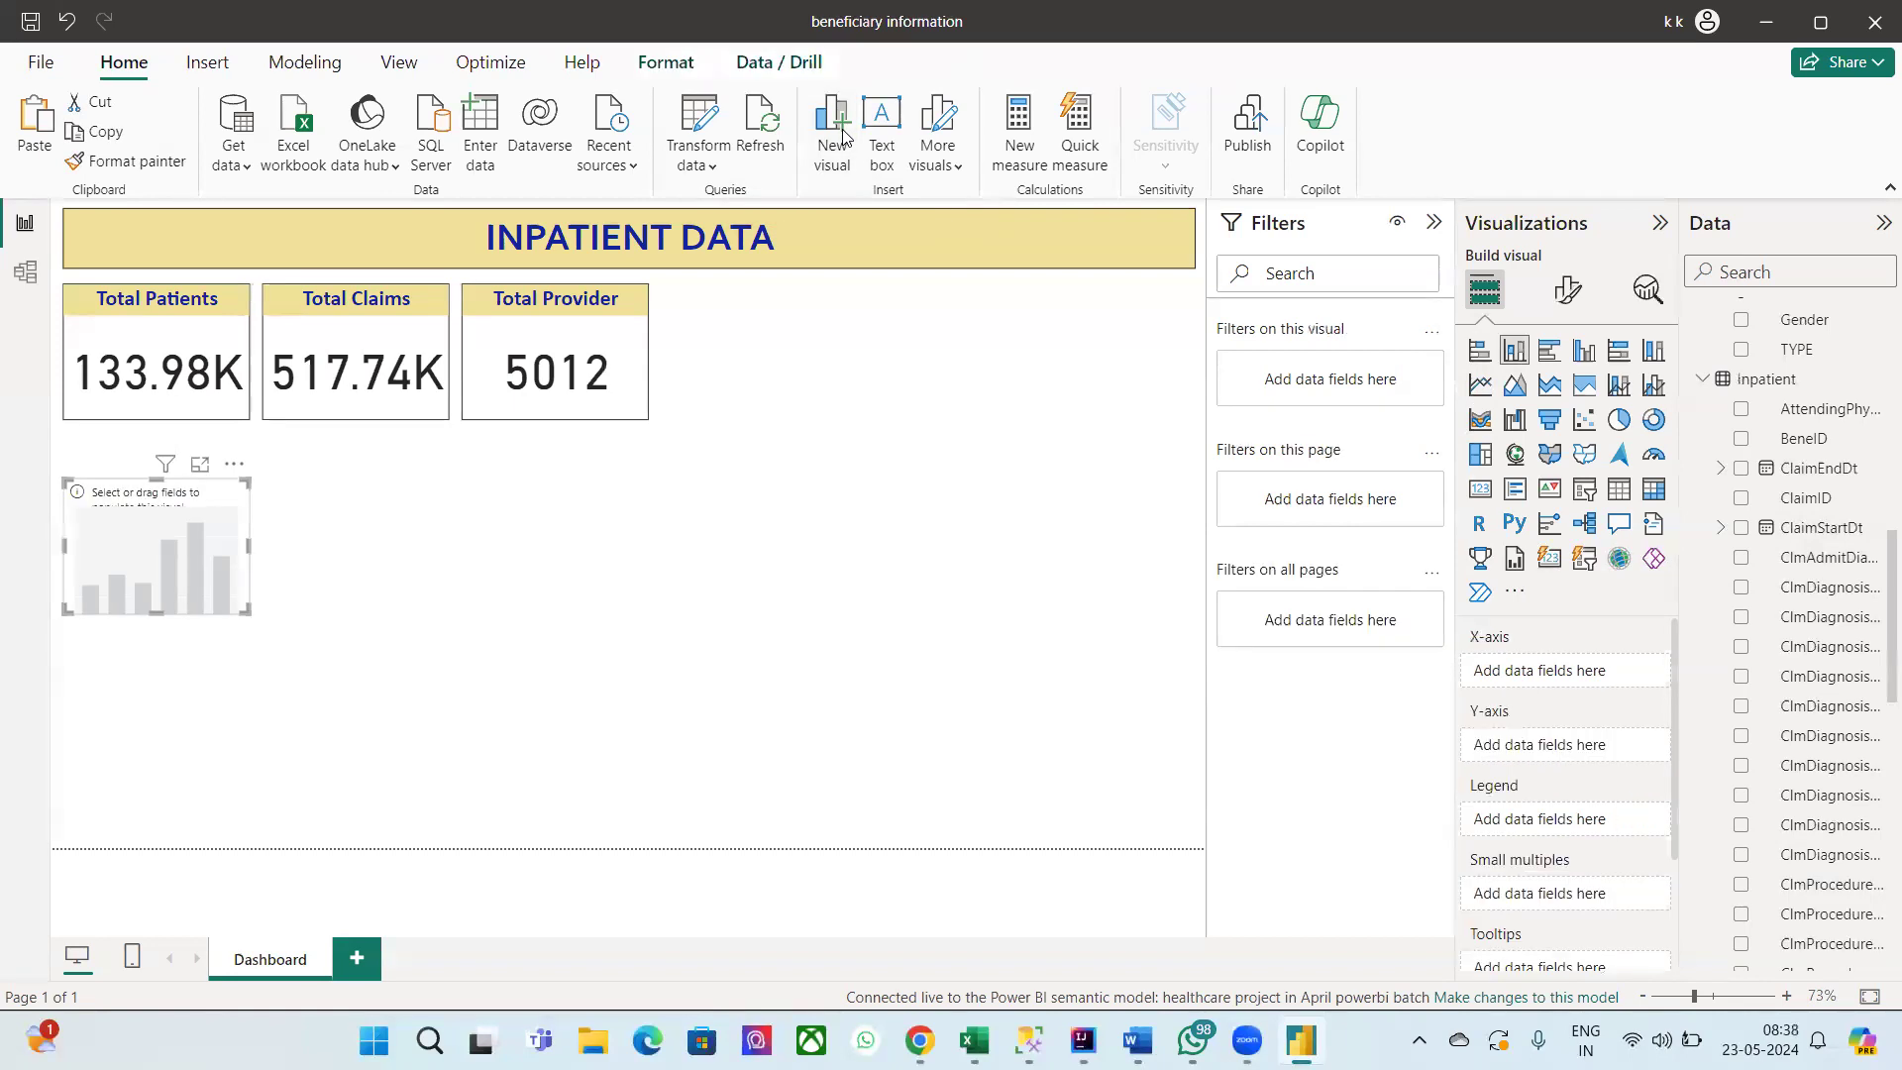
left_click(1479, 388)
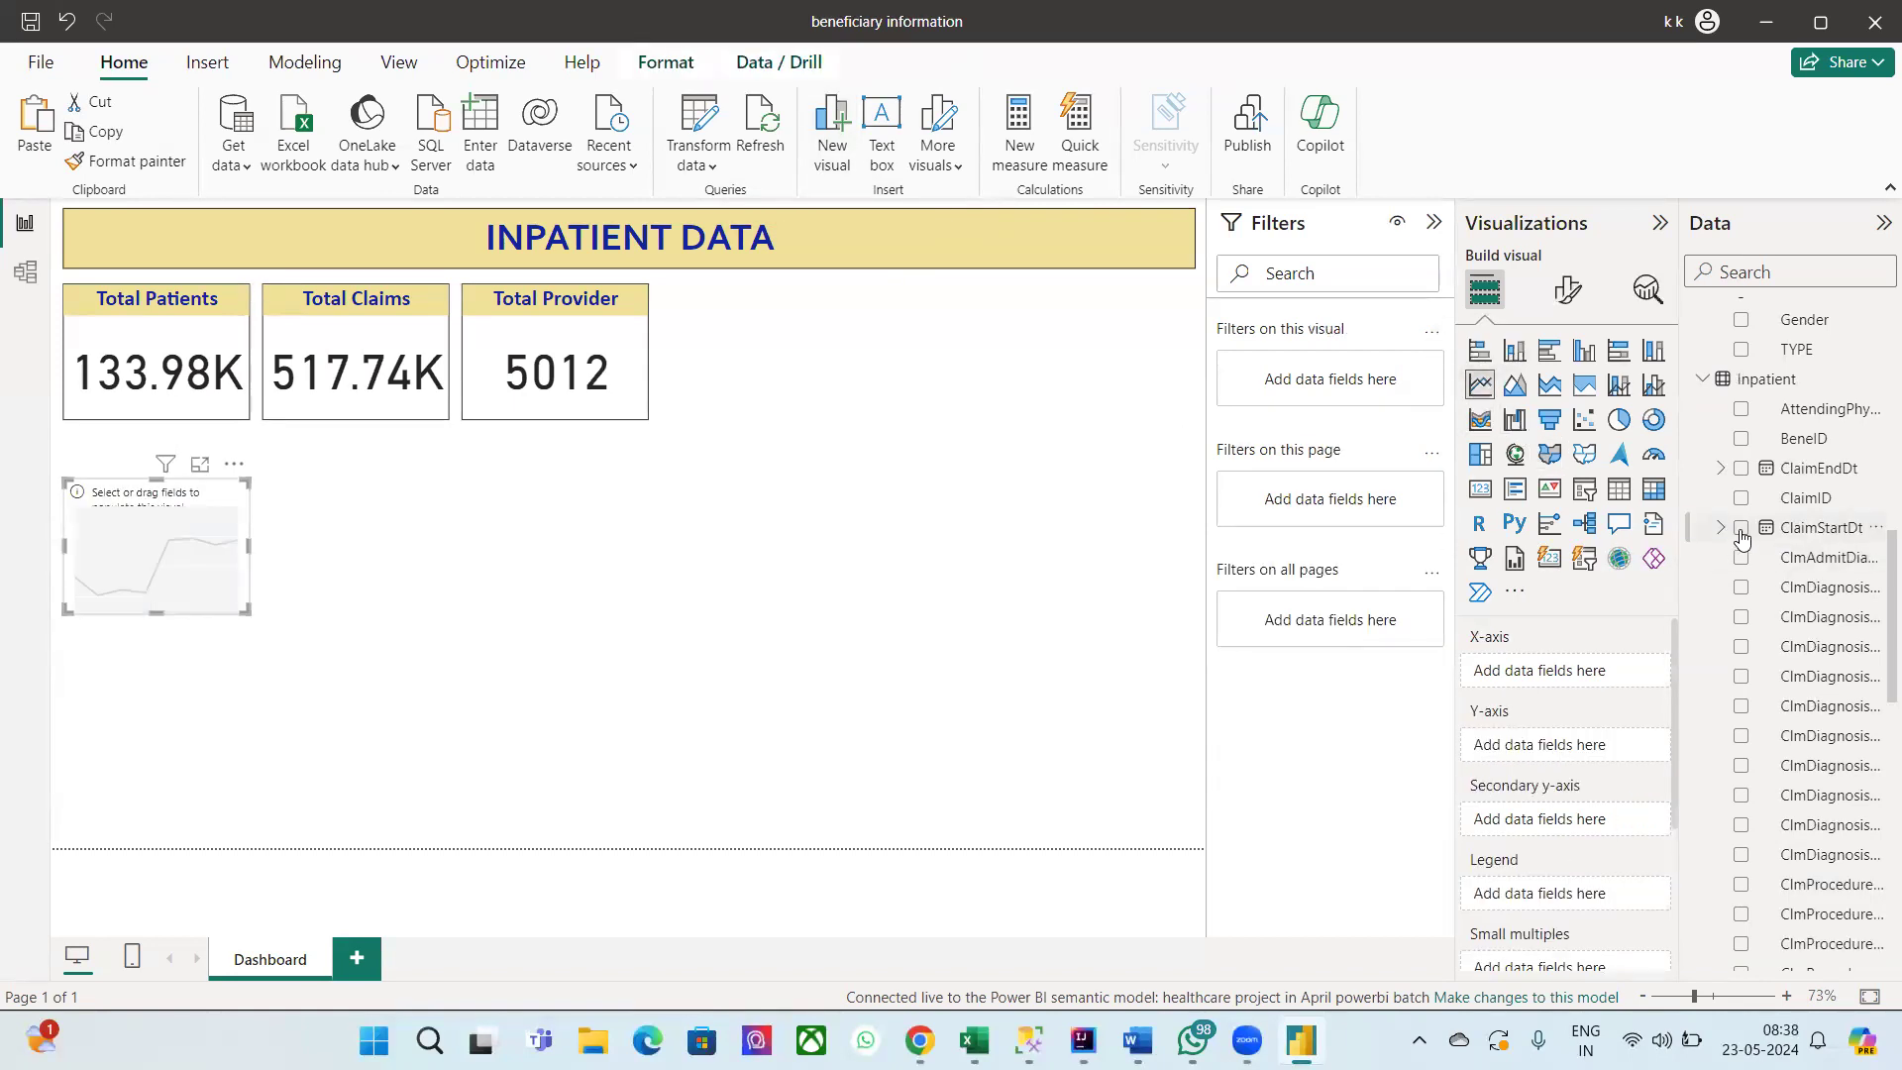
left_click(1741, 528)
left_click(1741, 498)
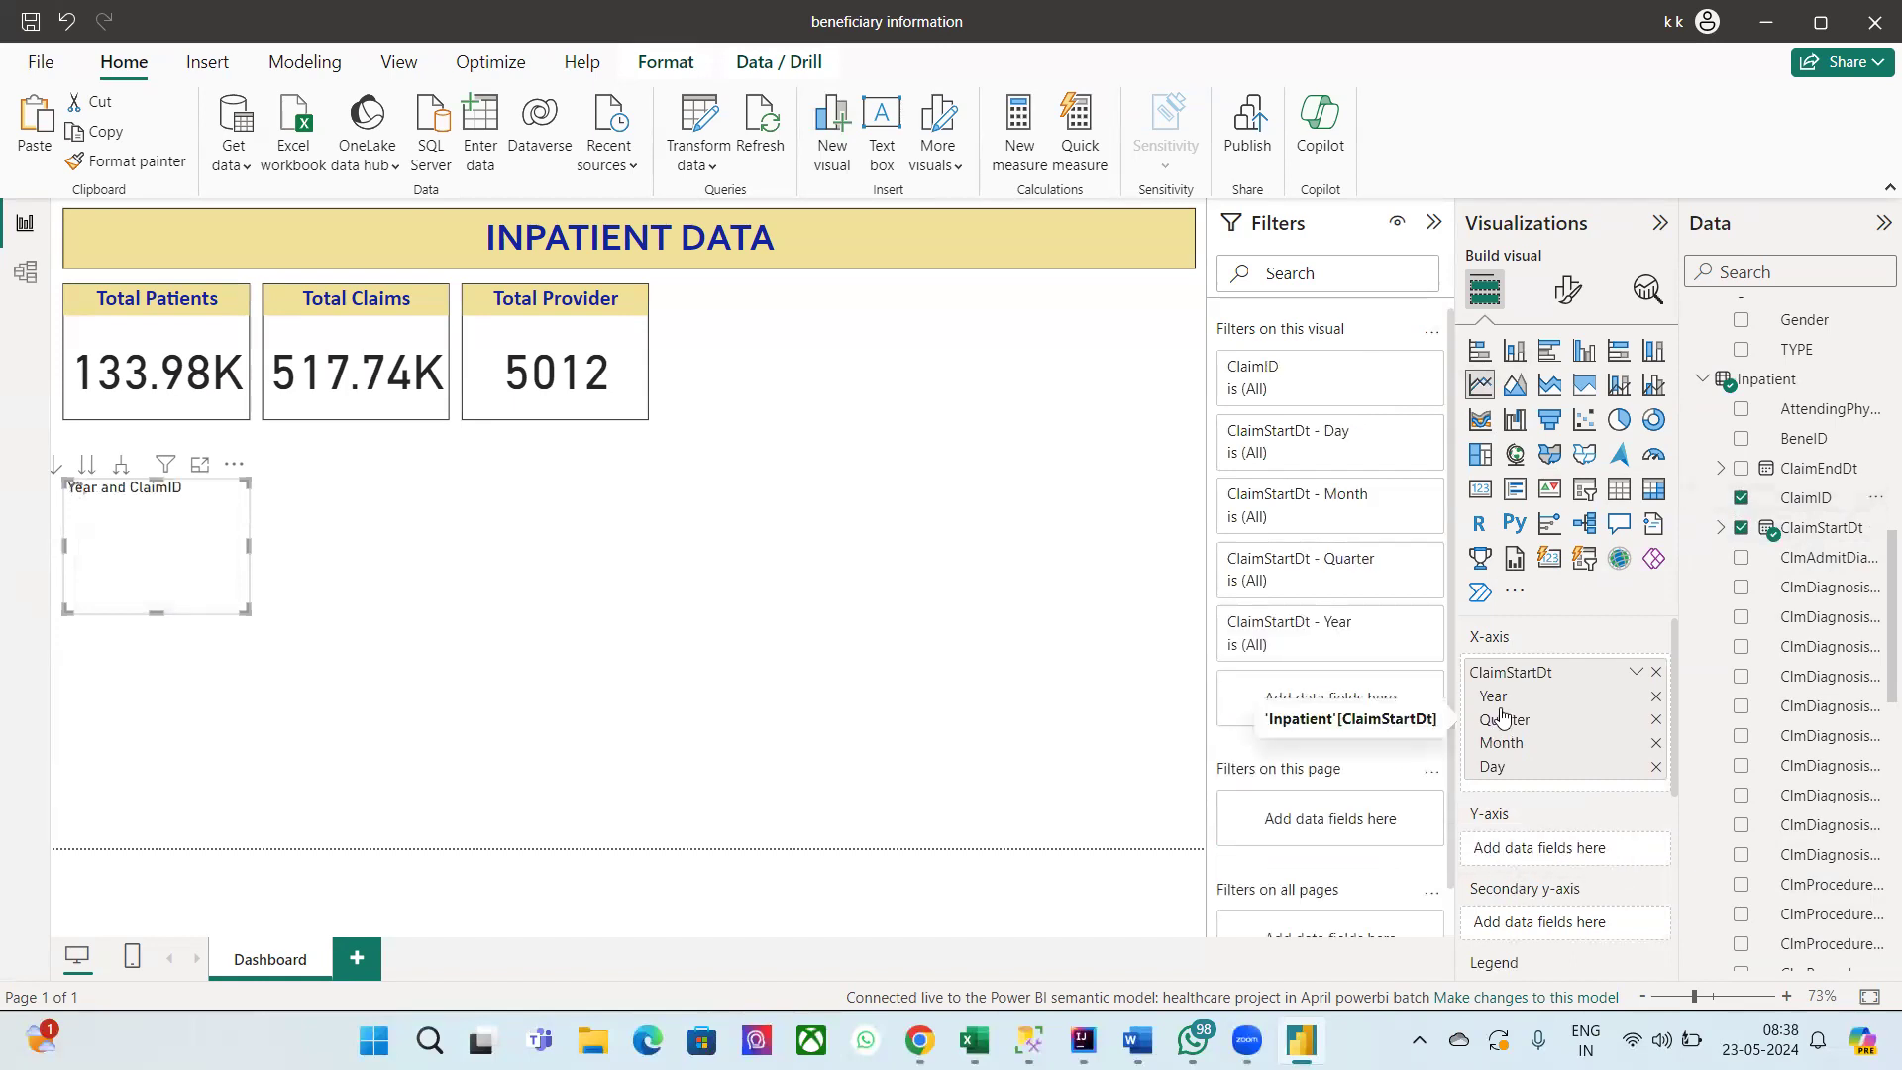
scroll(1501, 715, "down", 3)
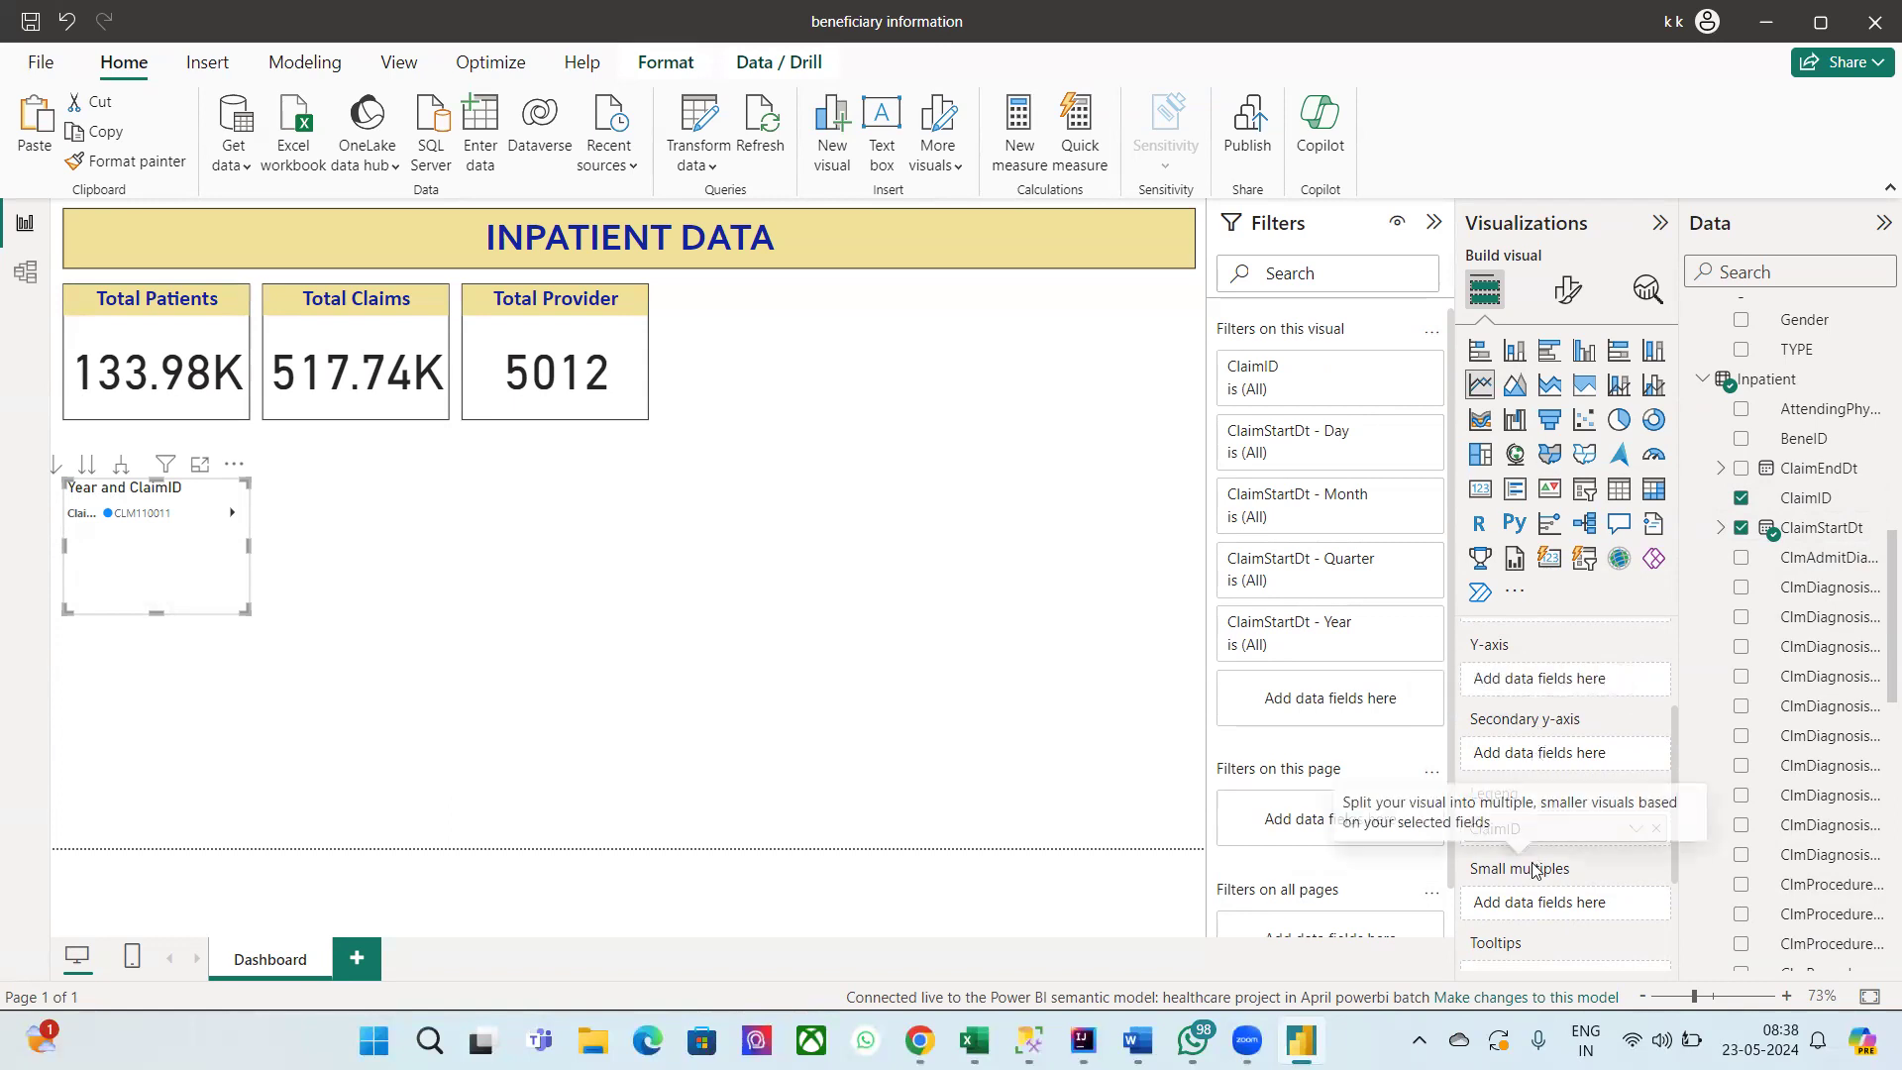
scroll(1533, 869, "down", 3)
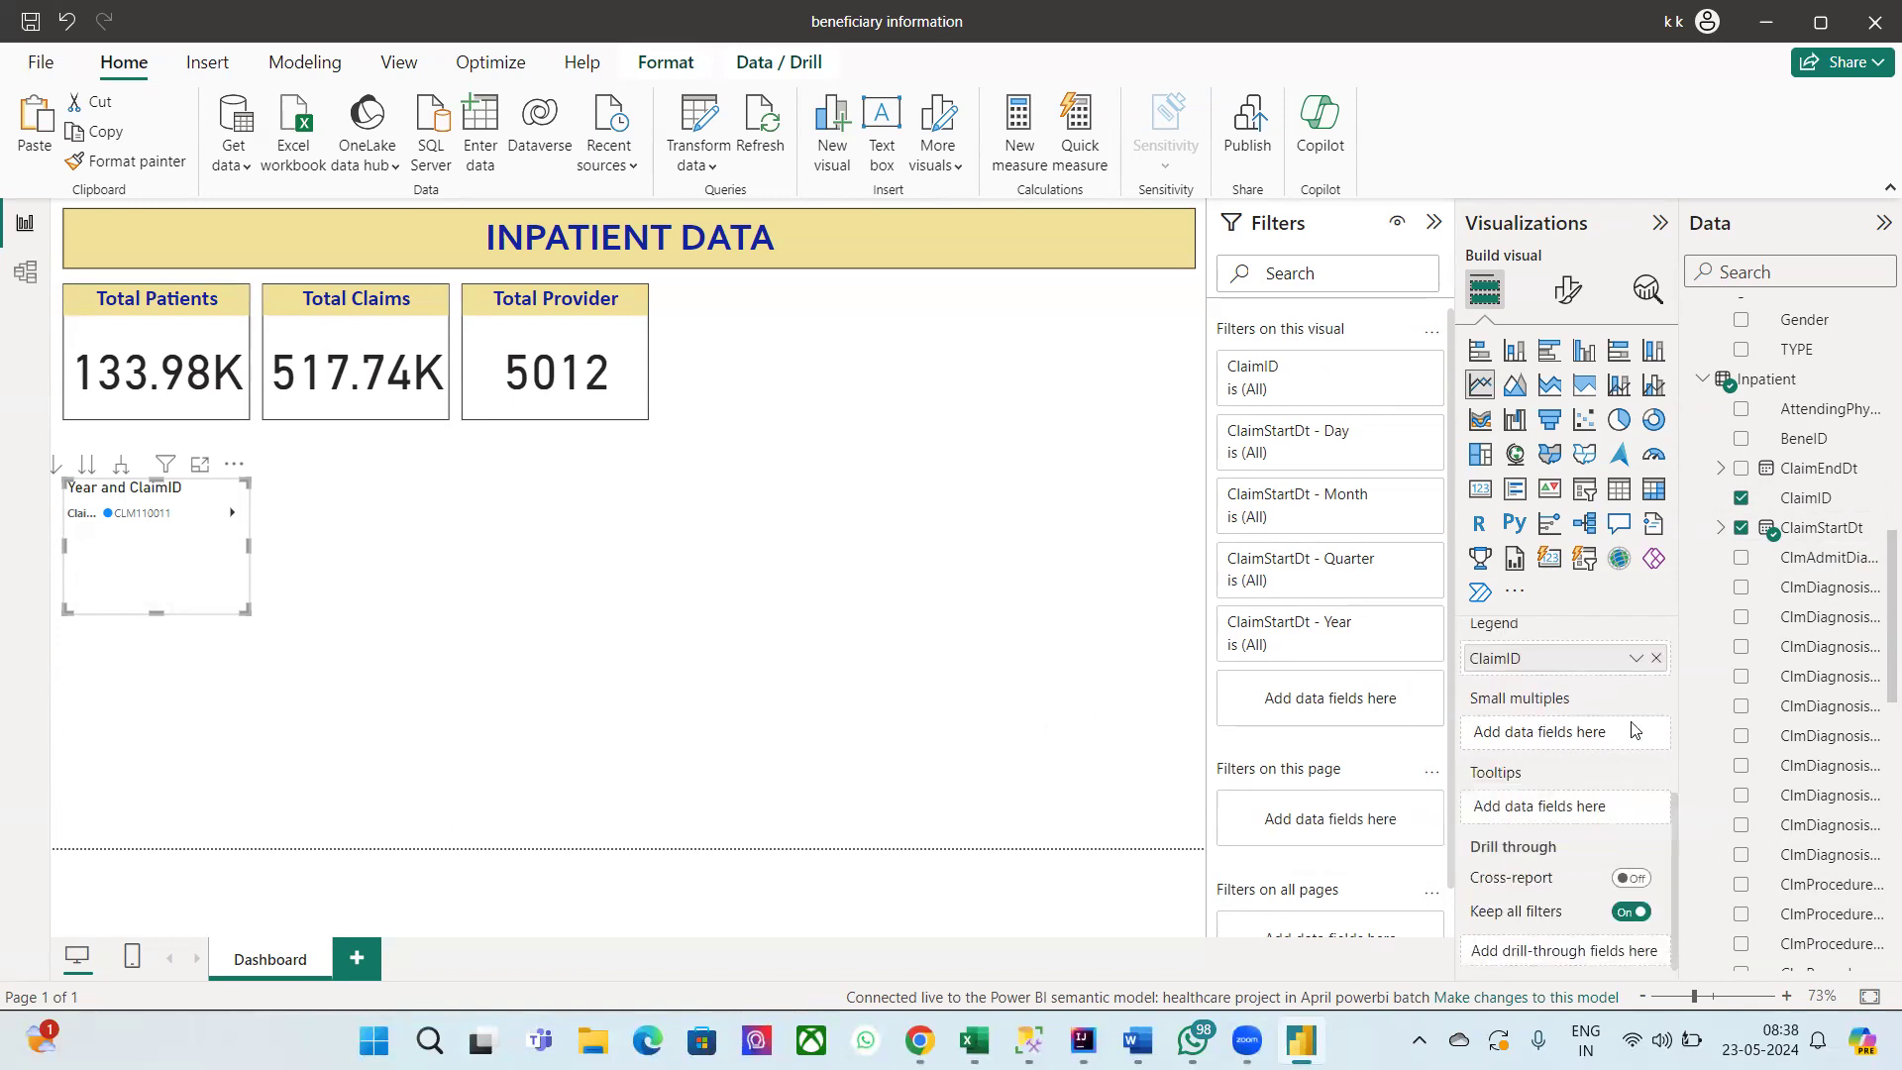
left_click(1634, 664)
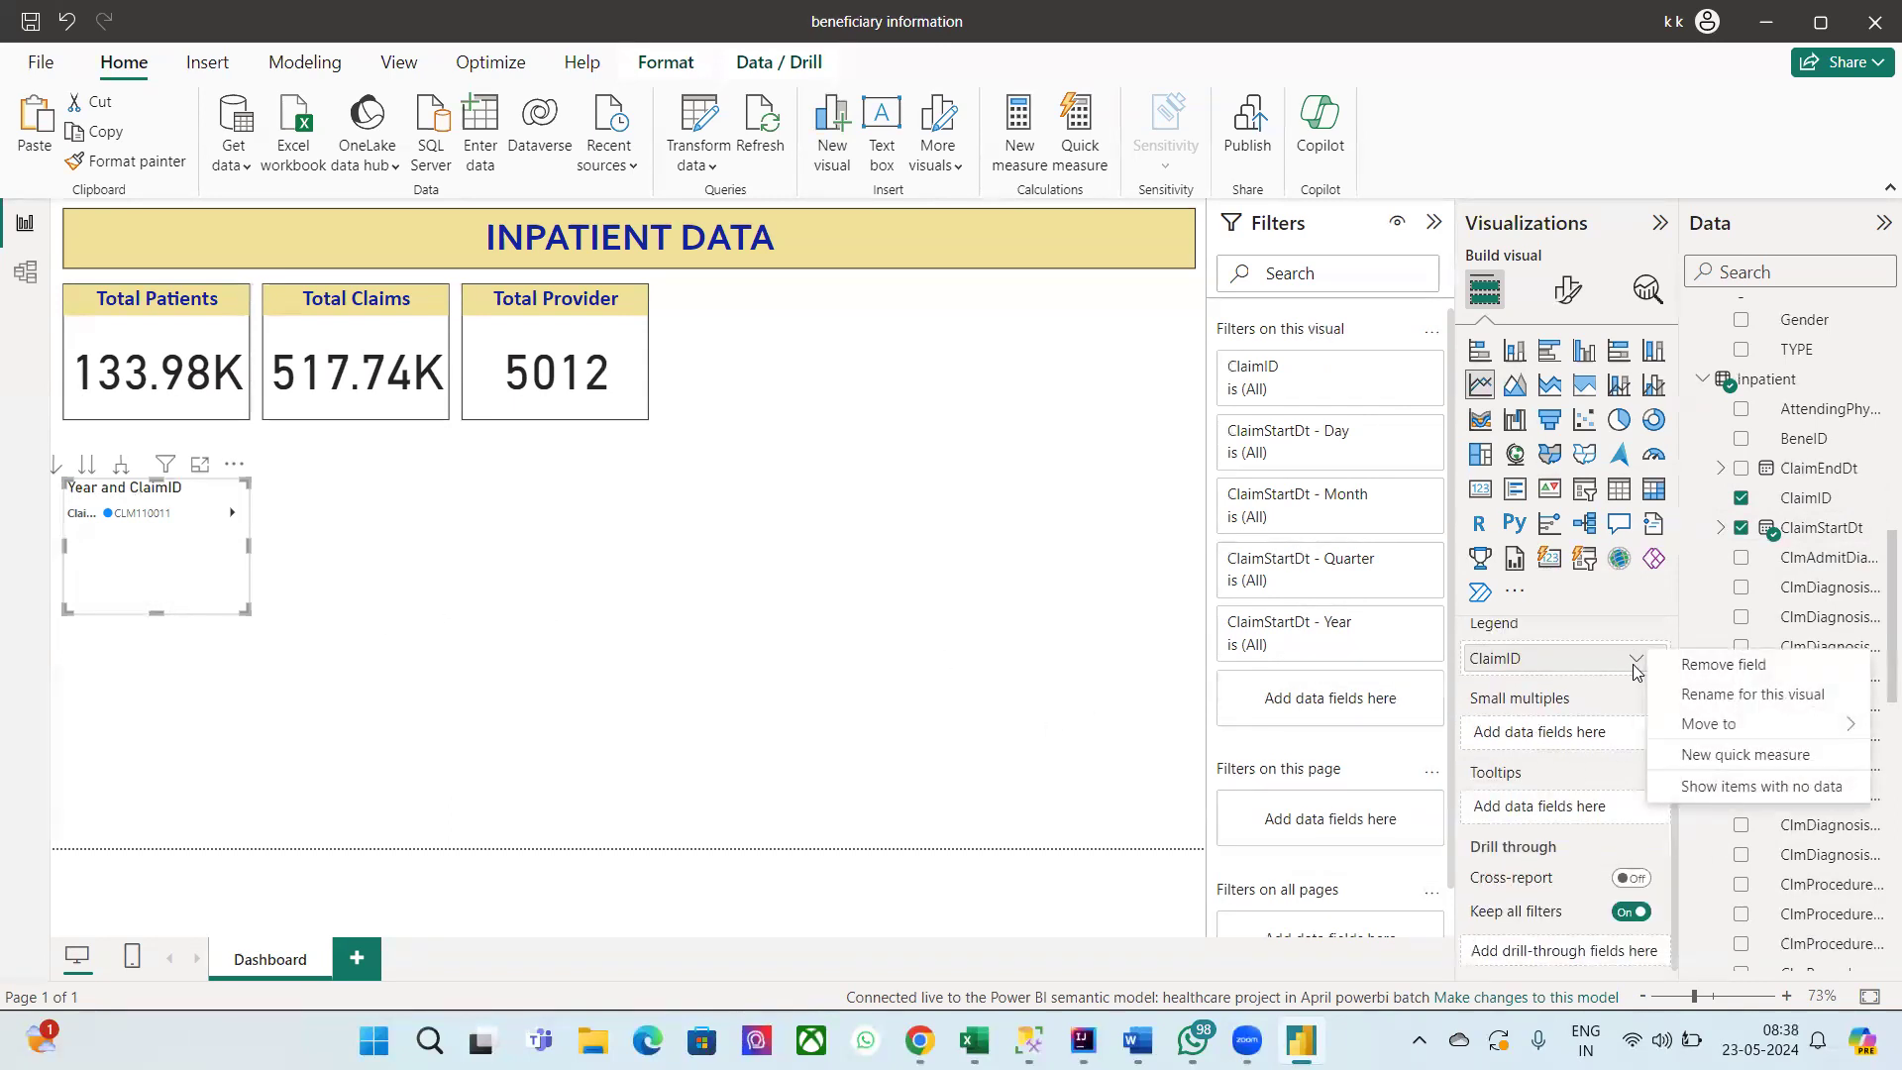
left_click(1573, 684)
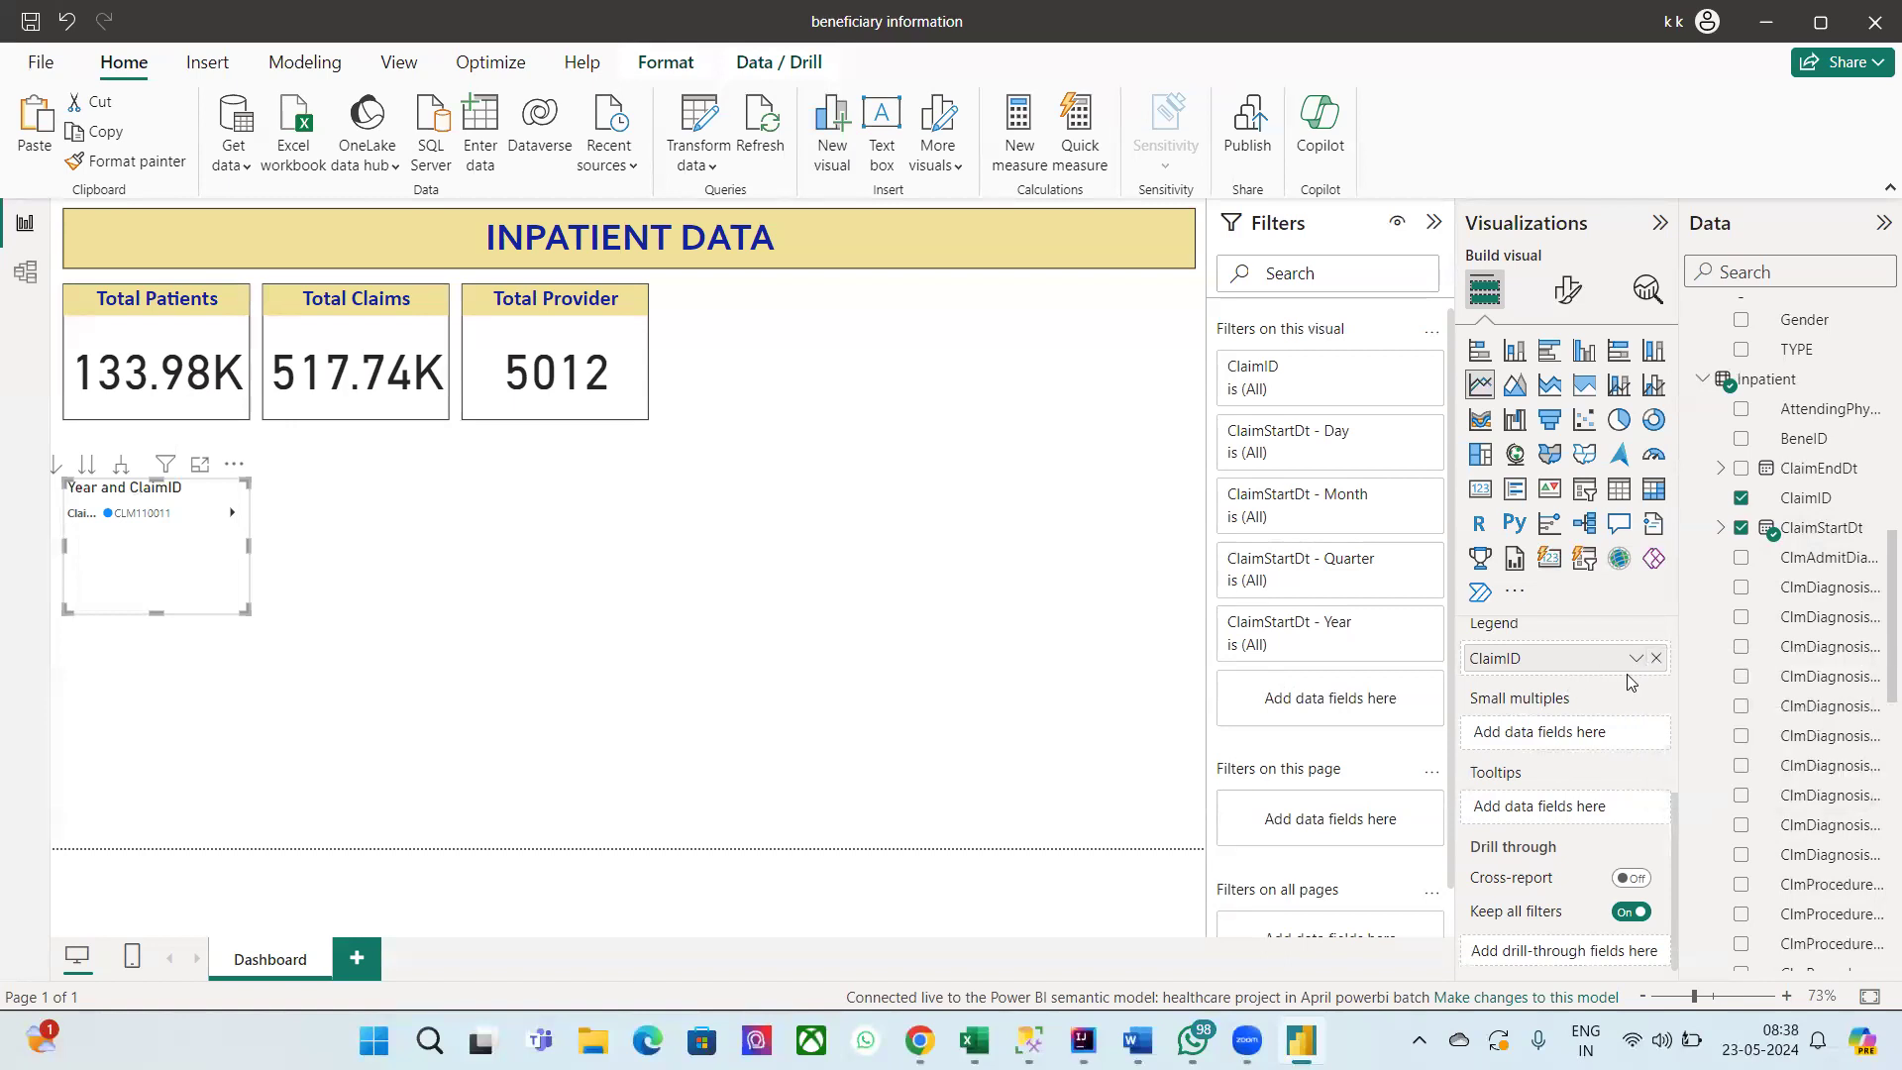
left_click(1655, 657)
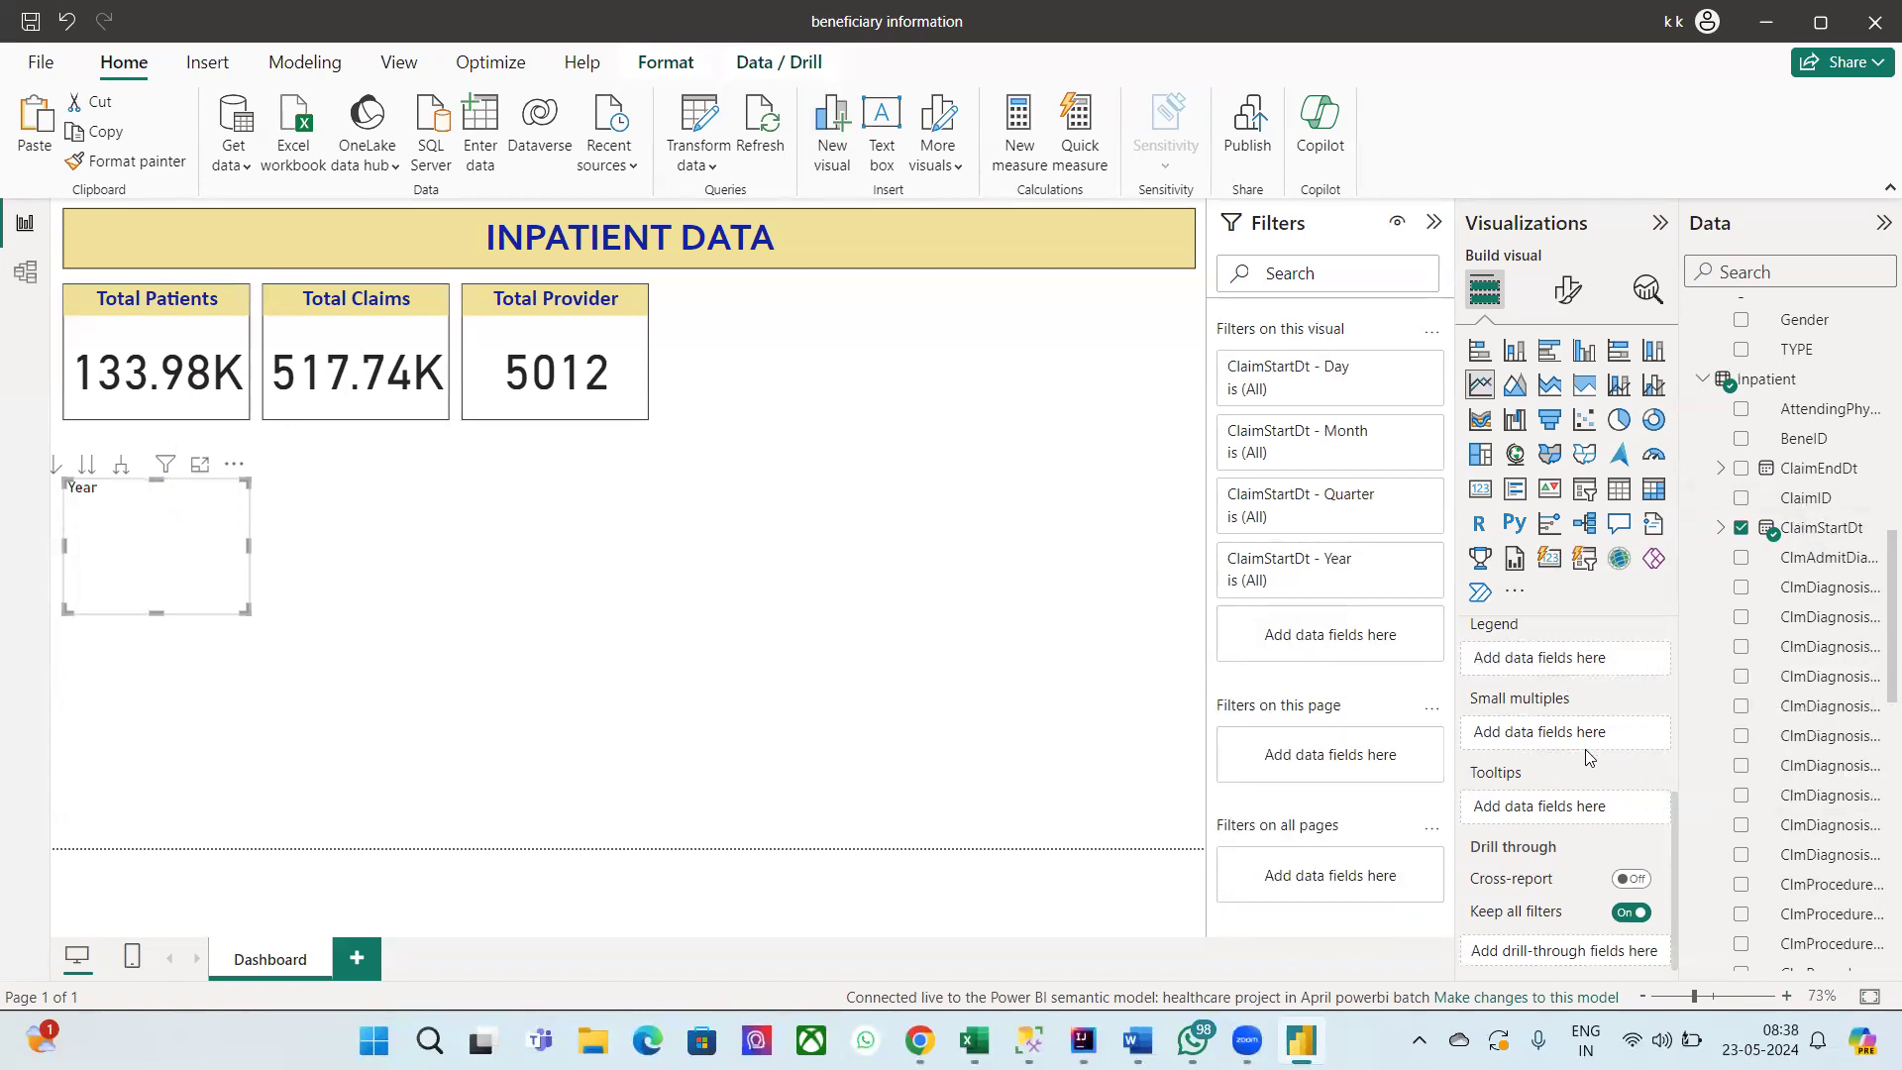
Step: Put the count of ClaimID on the line chart's Y-axis and enlarge the chart to the width of the title banner
scroll(1584, 757, "up", 5)
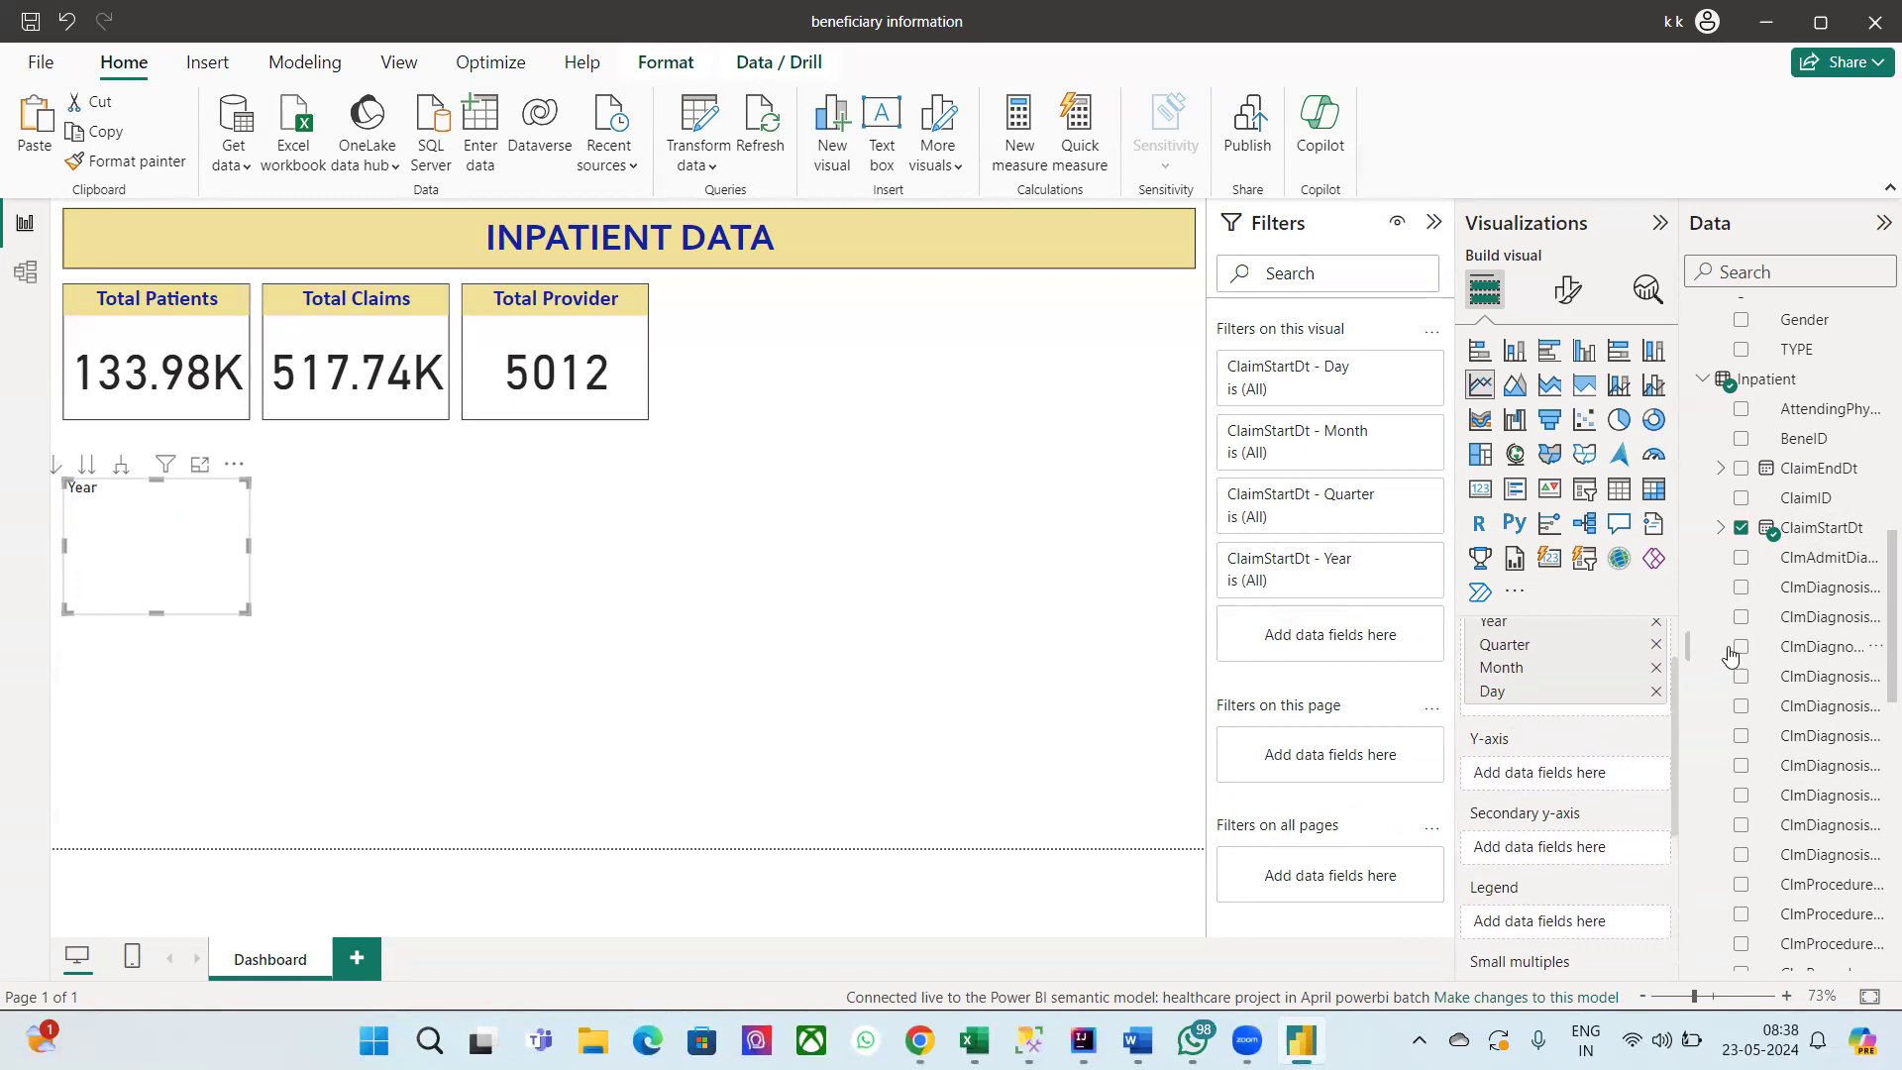
scroll(1535, 800, "up", 1)
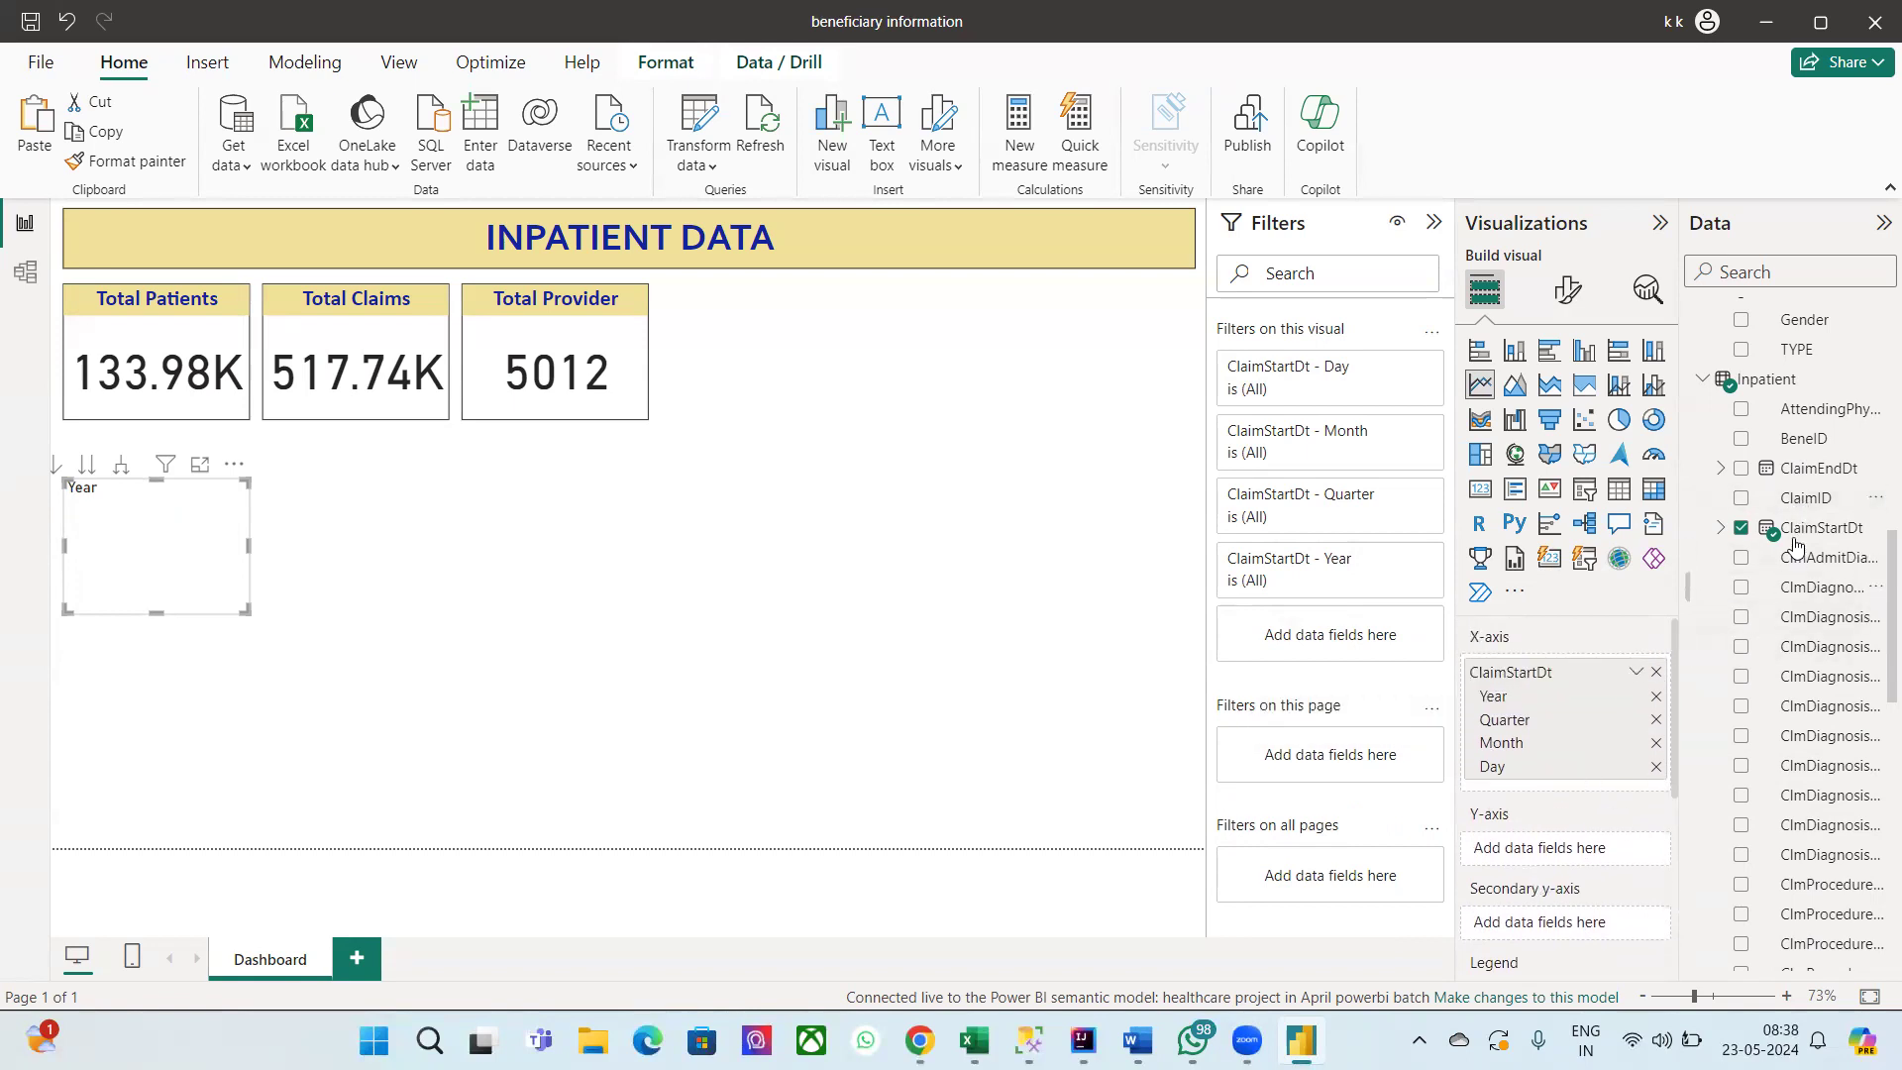
left_click_drag(1803, 499, 1545, 849)
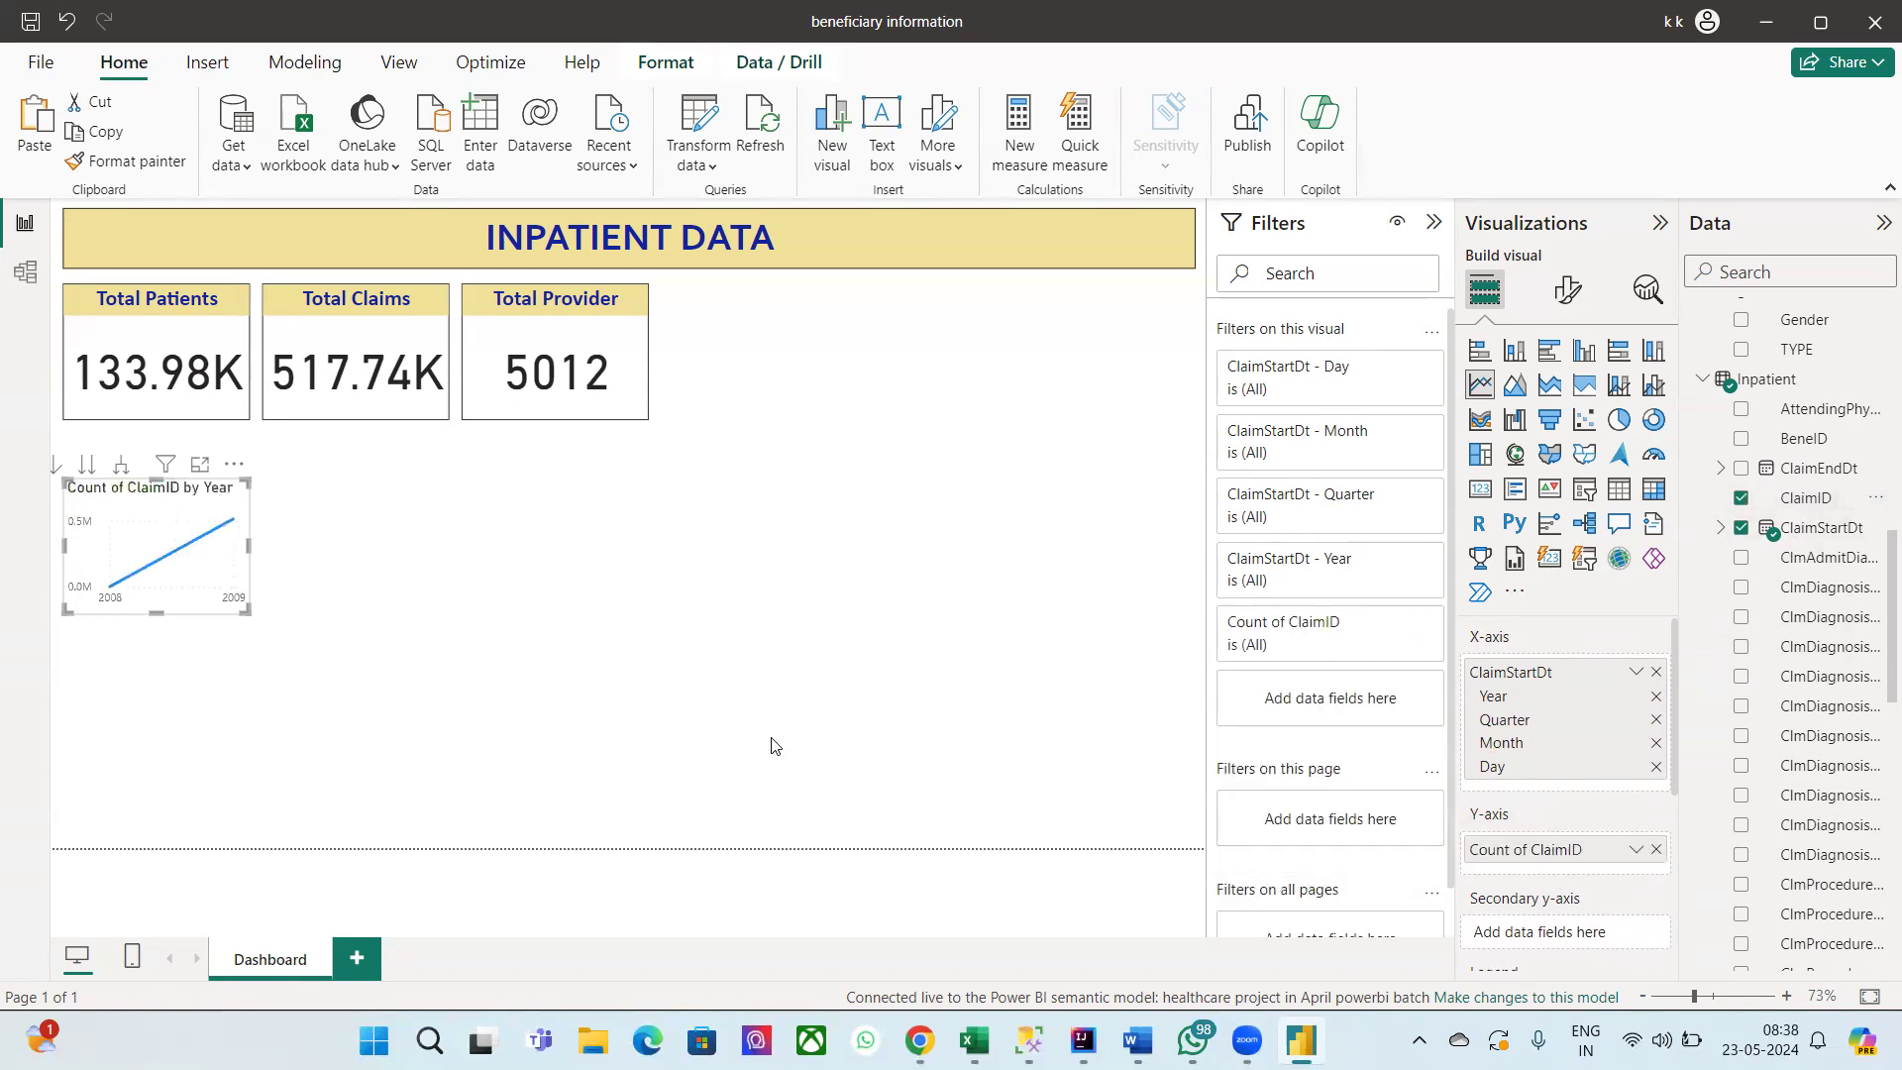
left_click_drag(248, 611, 1189, 705)
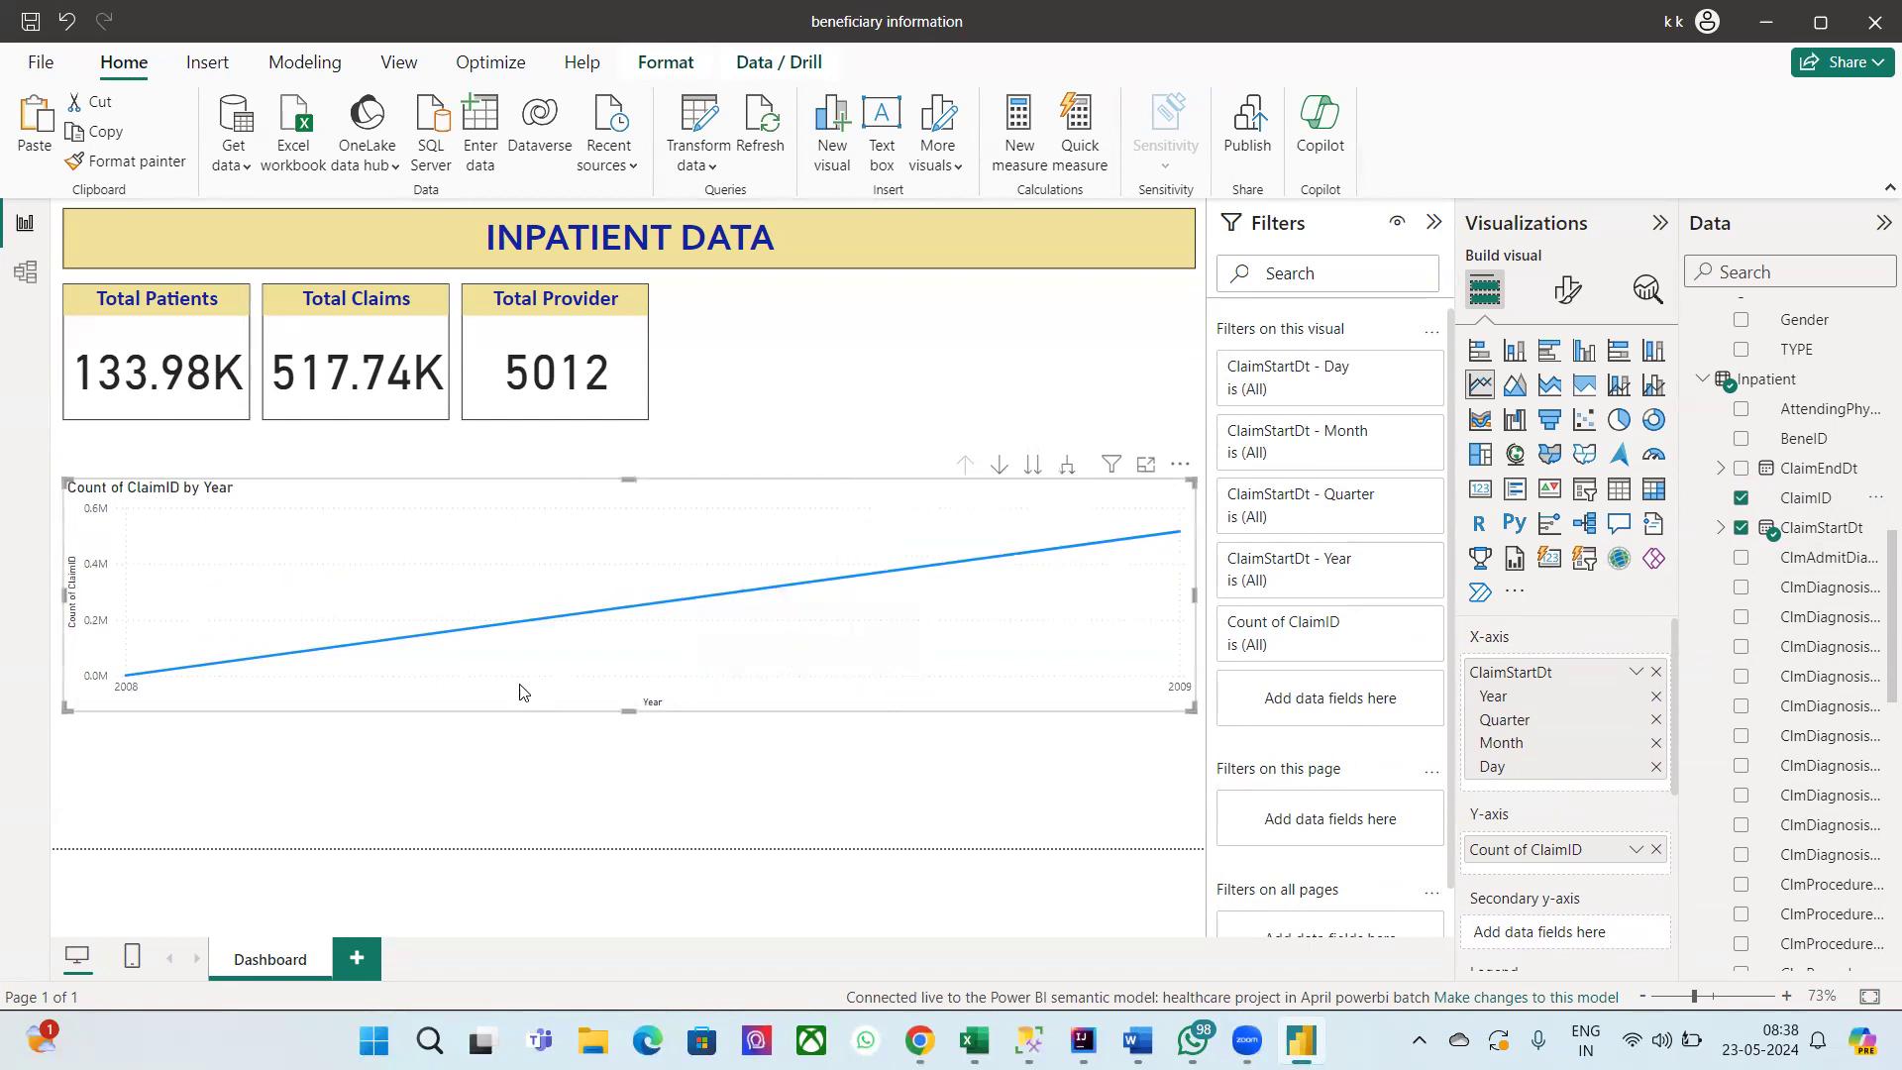
Step: Turn on data labels and markers for the line chart
left_click(1560, 295)
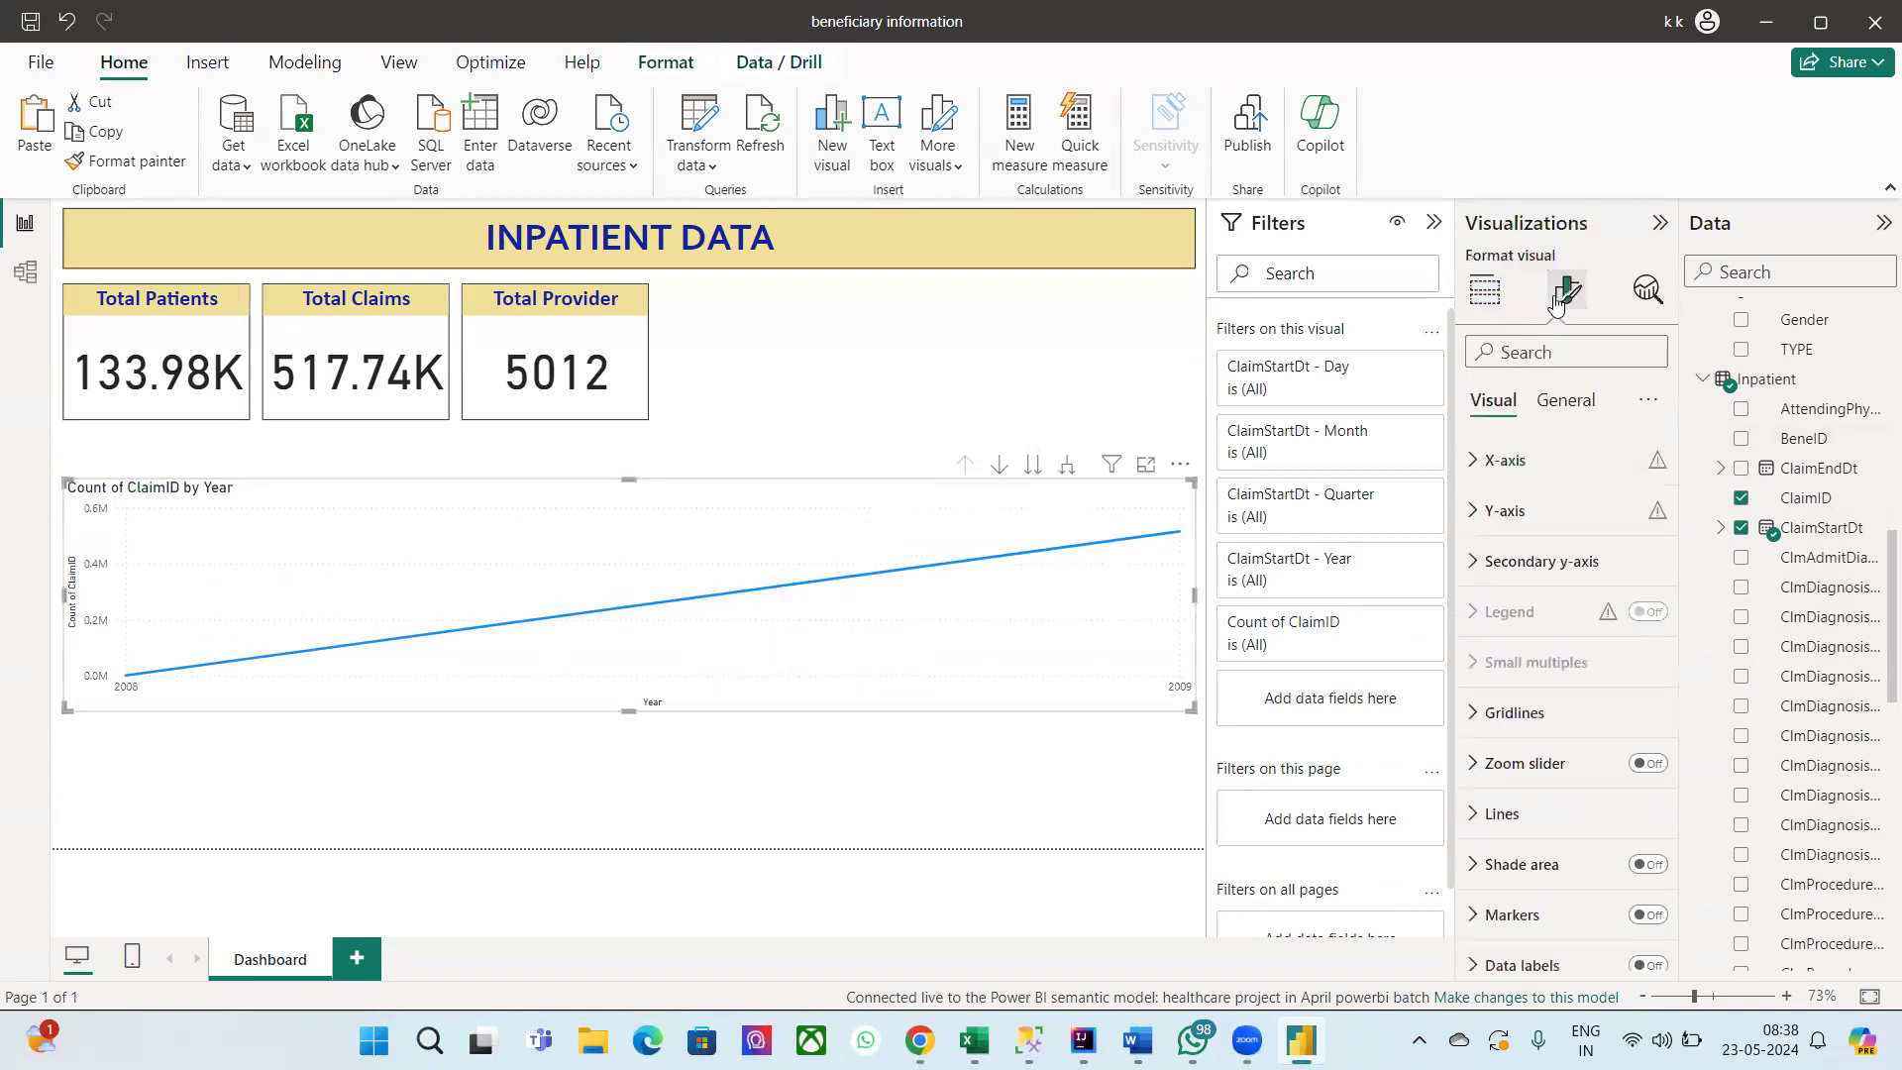
scroll(1629, 772, "down", 2)
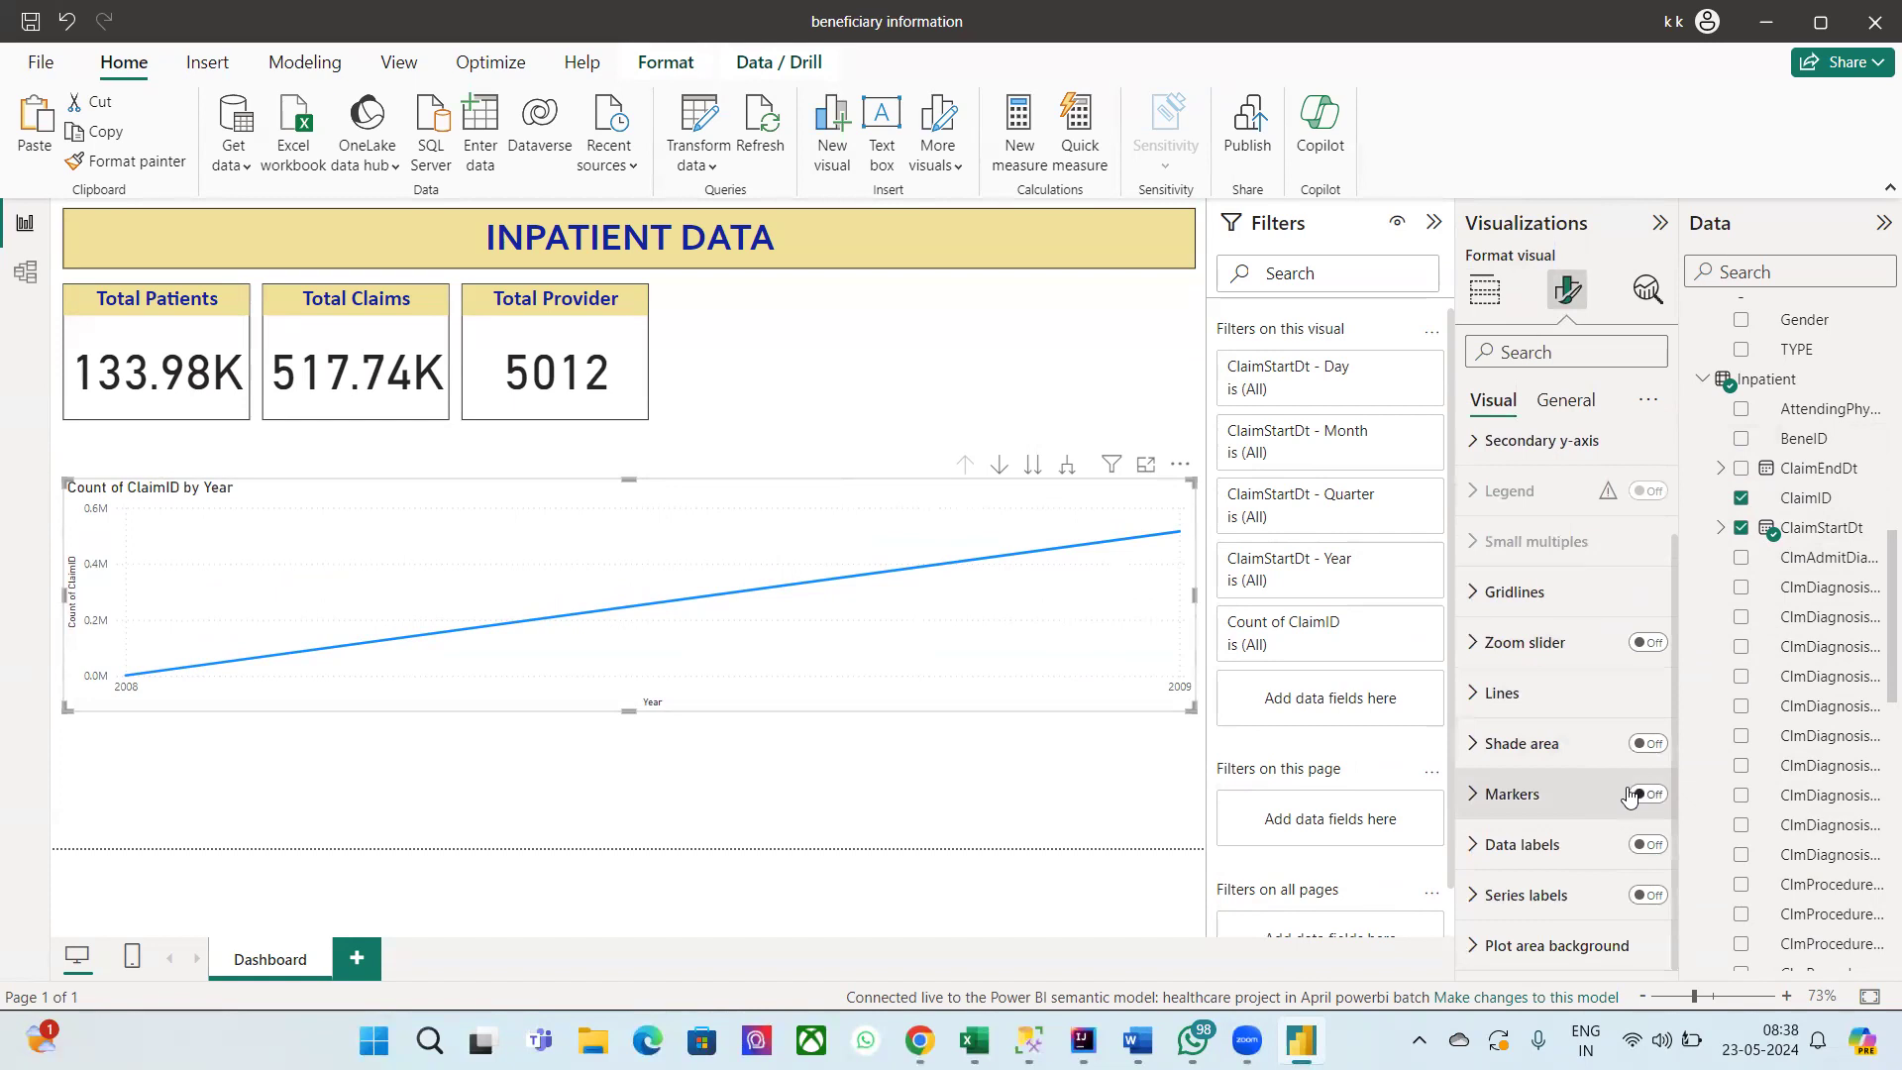
left_click(1647, 845)
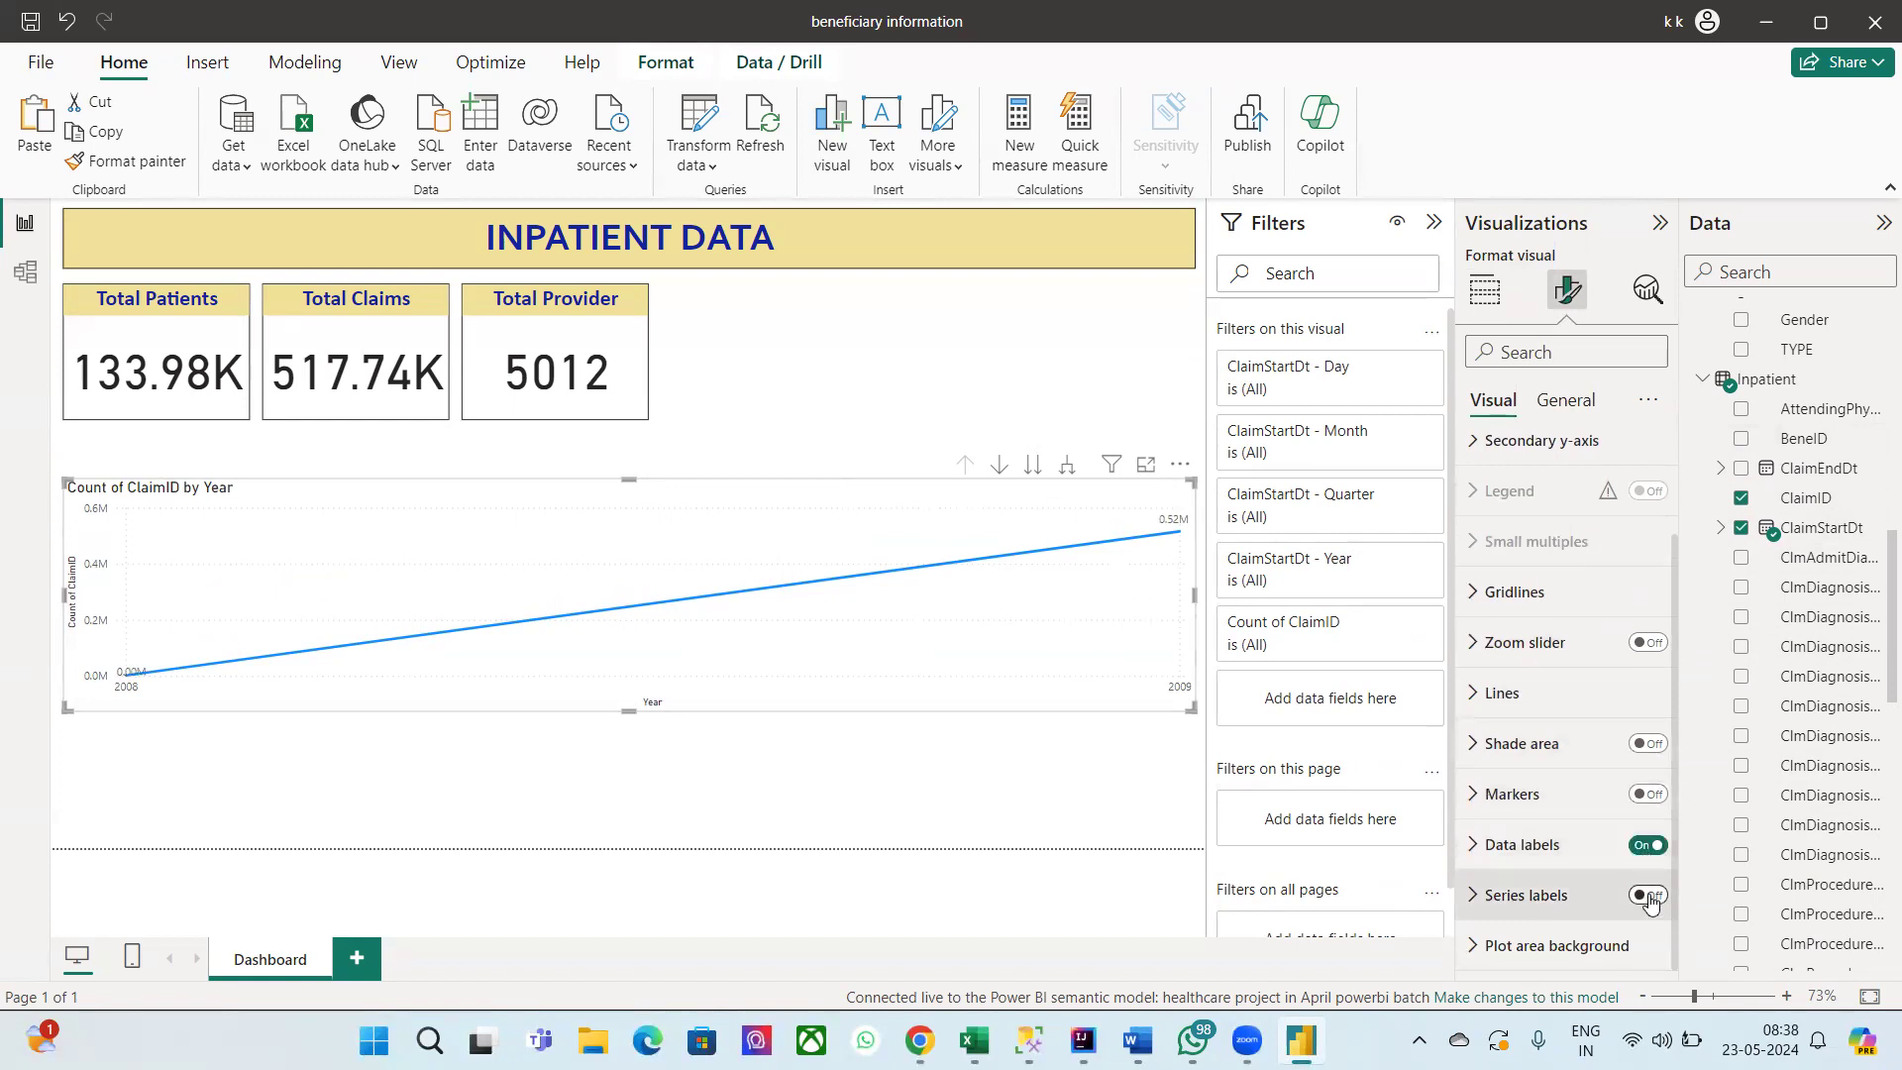
left_click(1647, 895)
left_click(1648, 896)
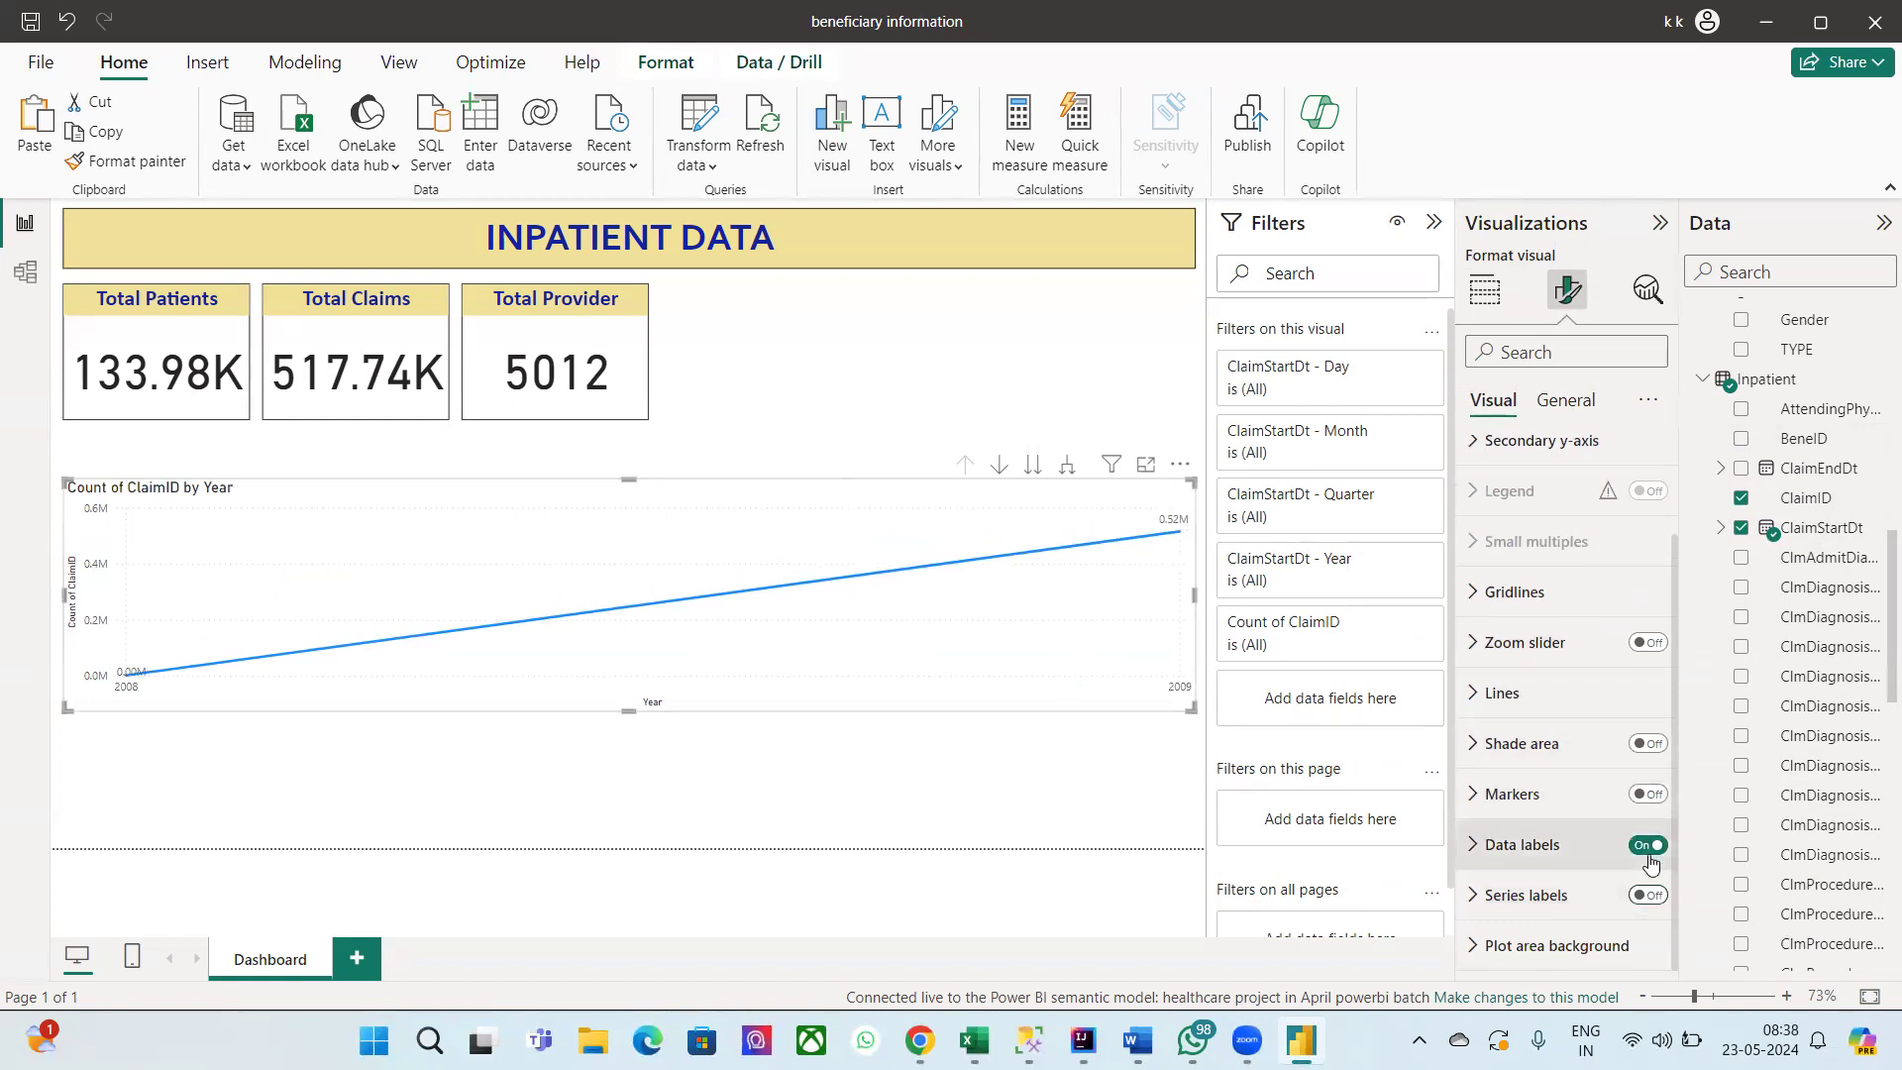
left_click(1642, 798)
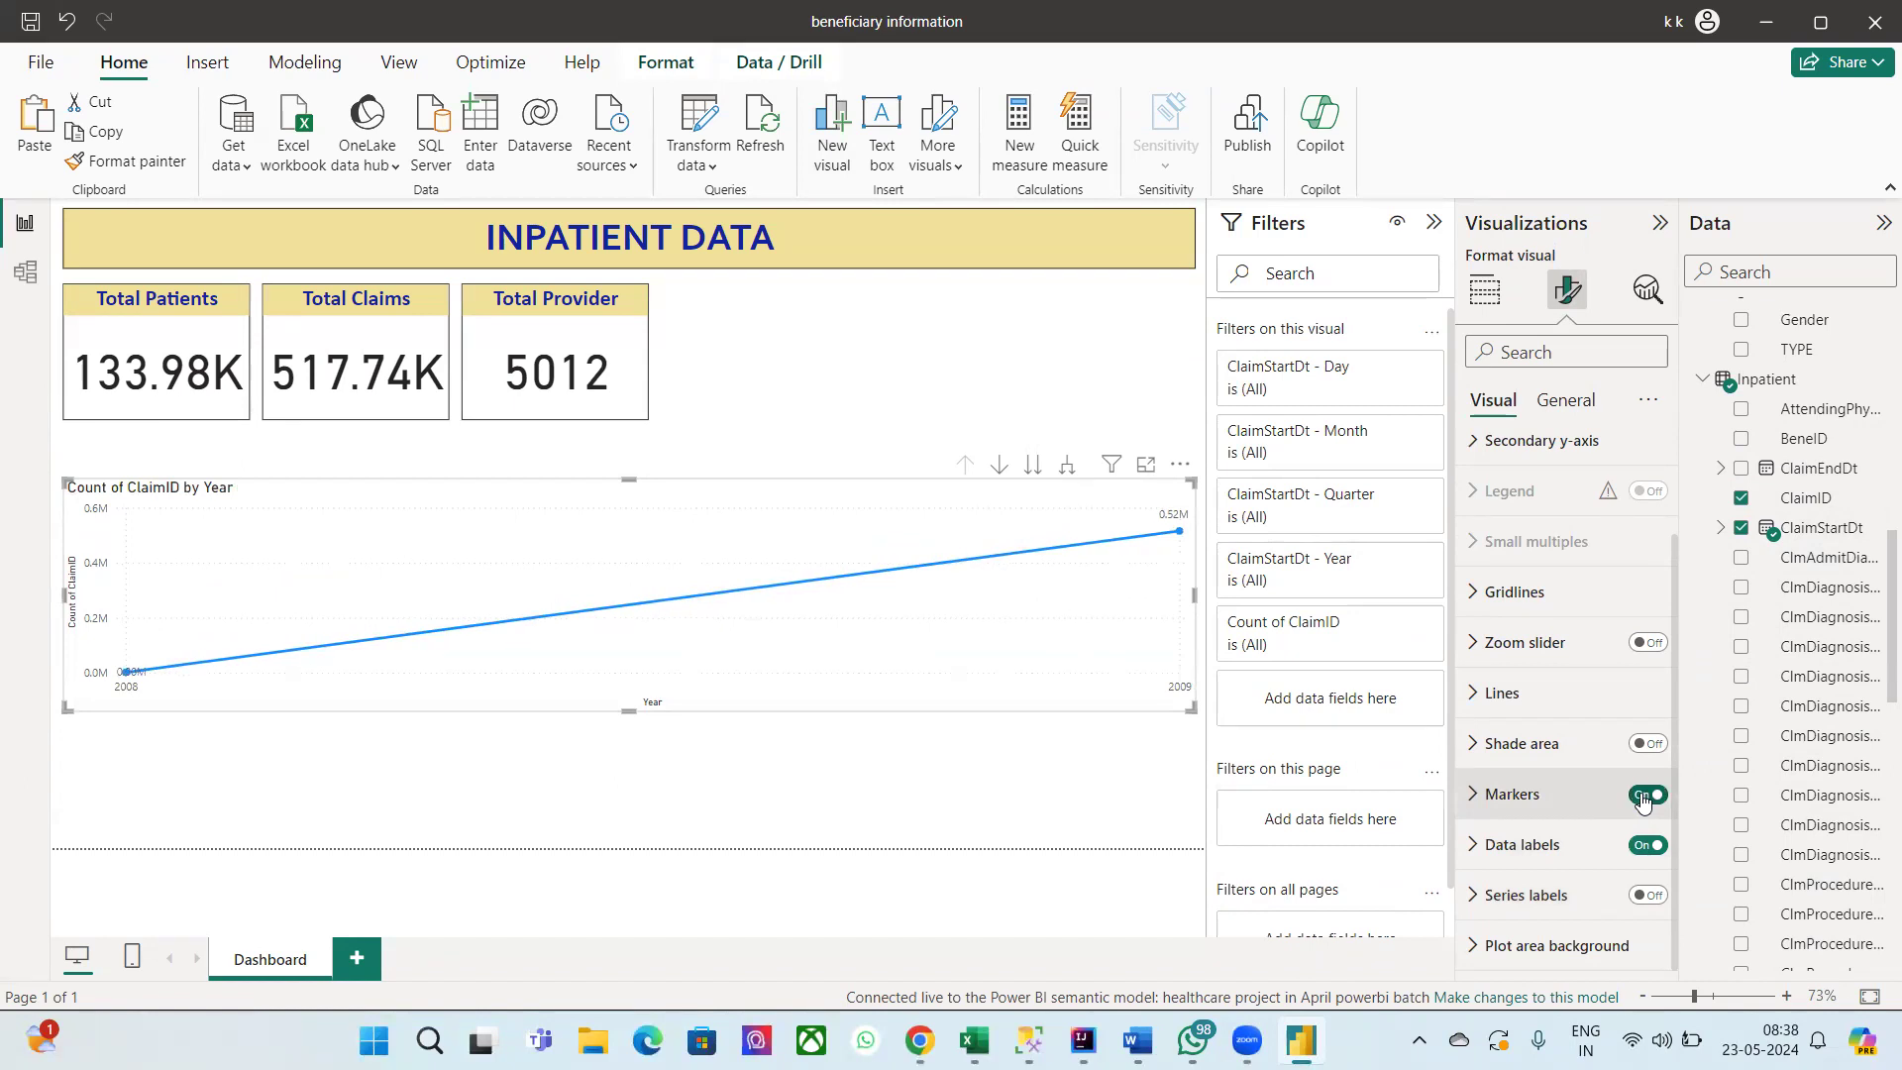
left_click(1645, 745)
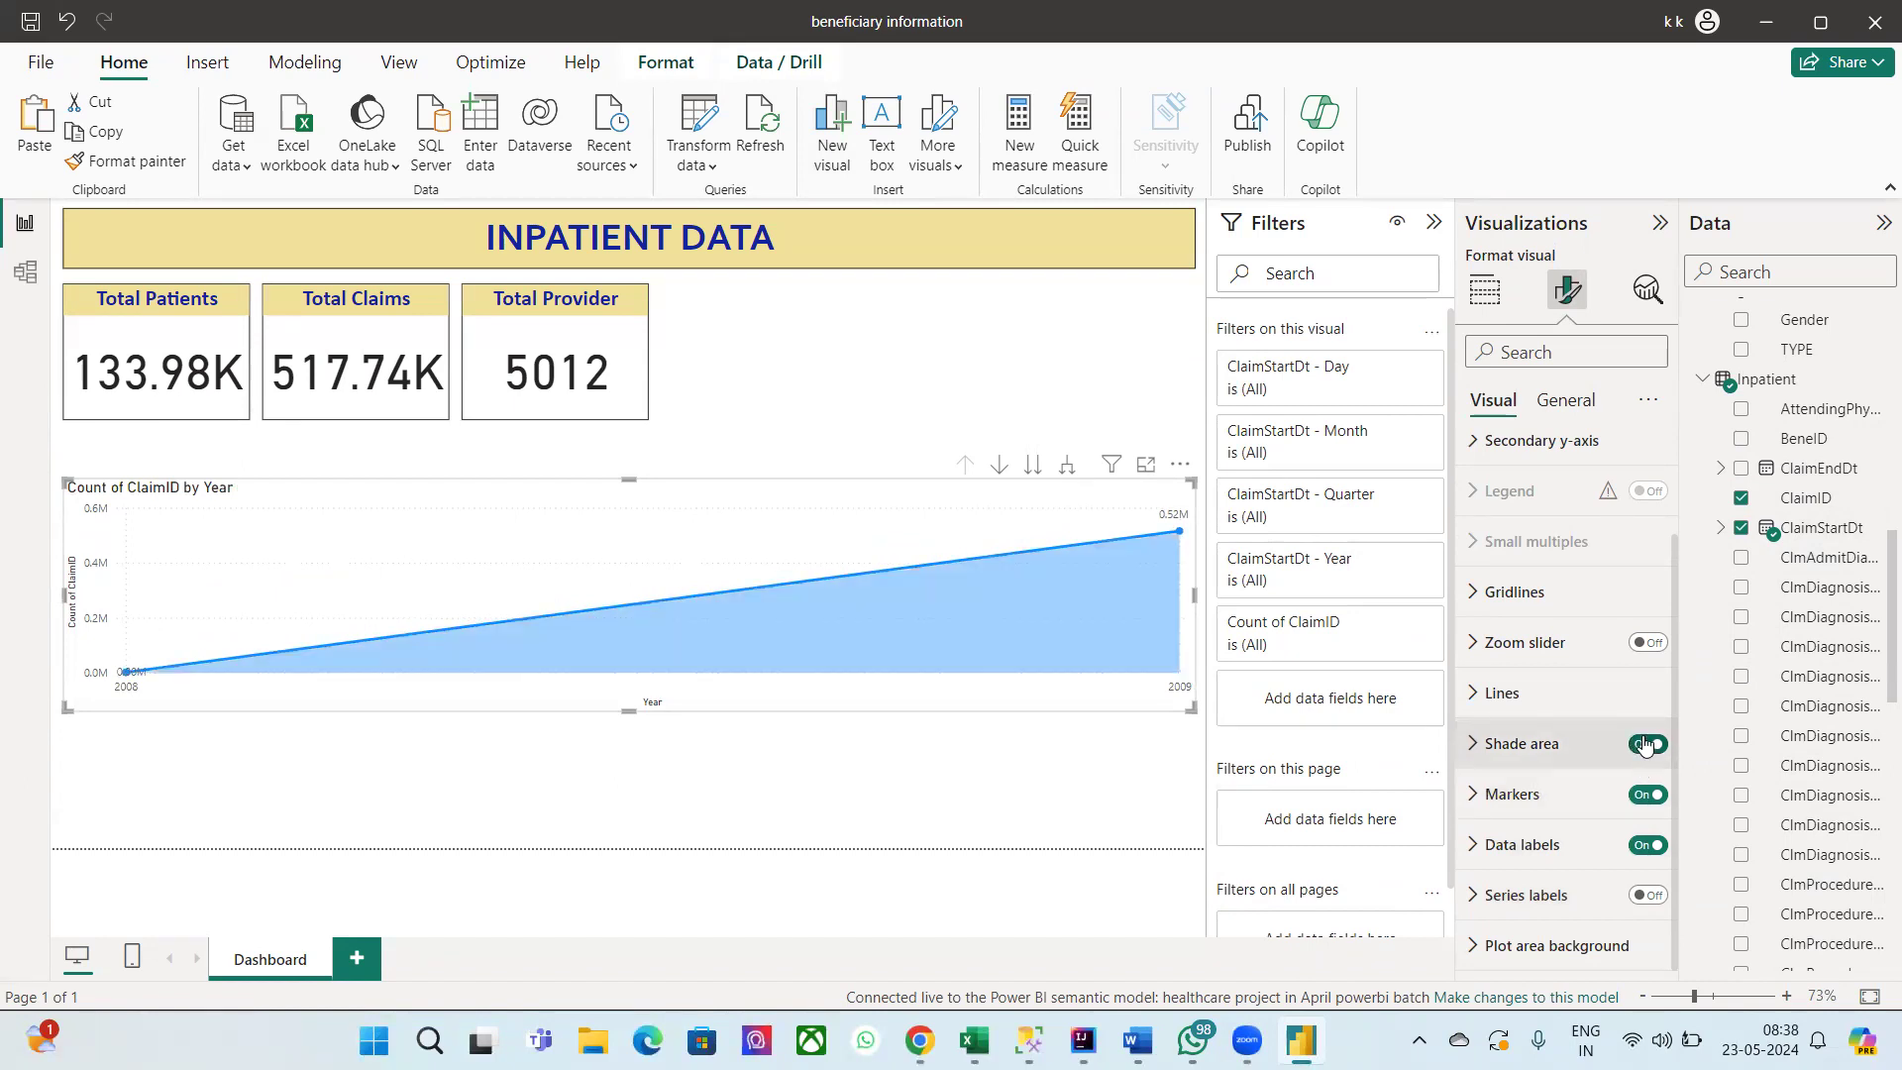
left_click(1645, 745)
left_click(1645, 745)
left_click(1645, 744)
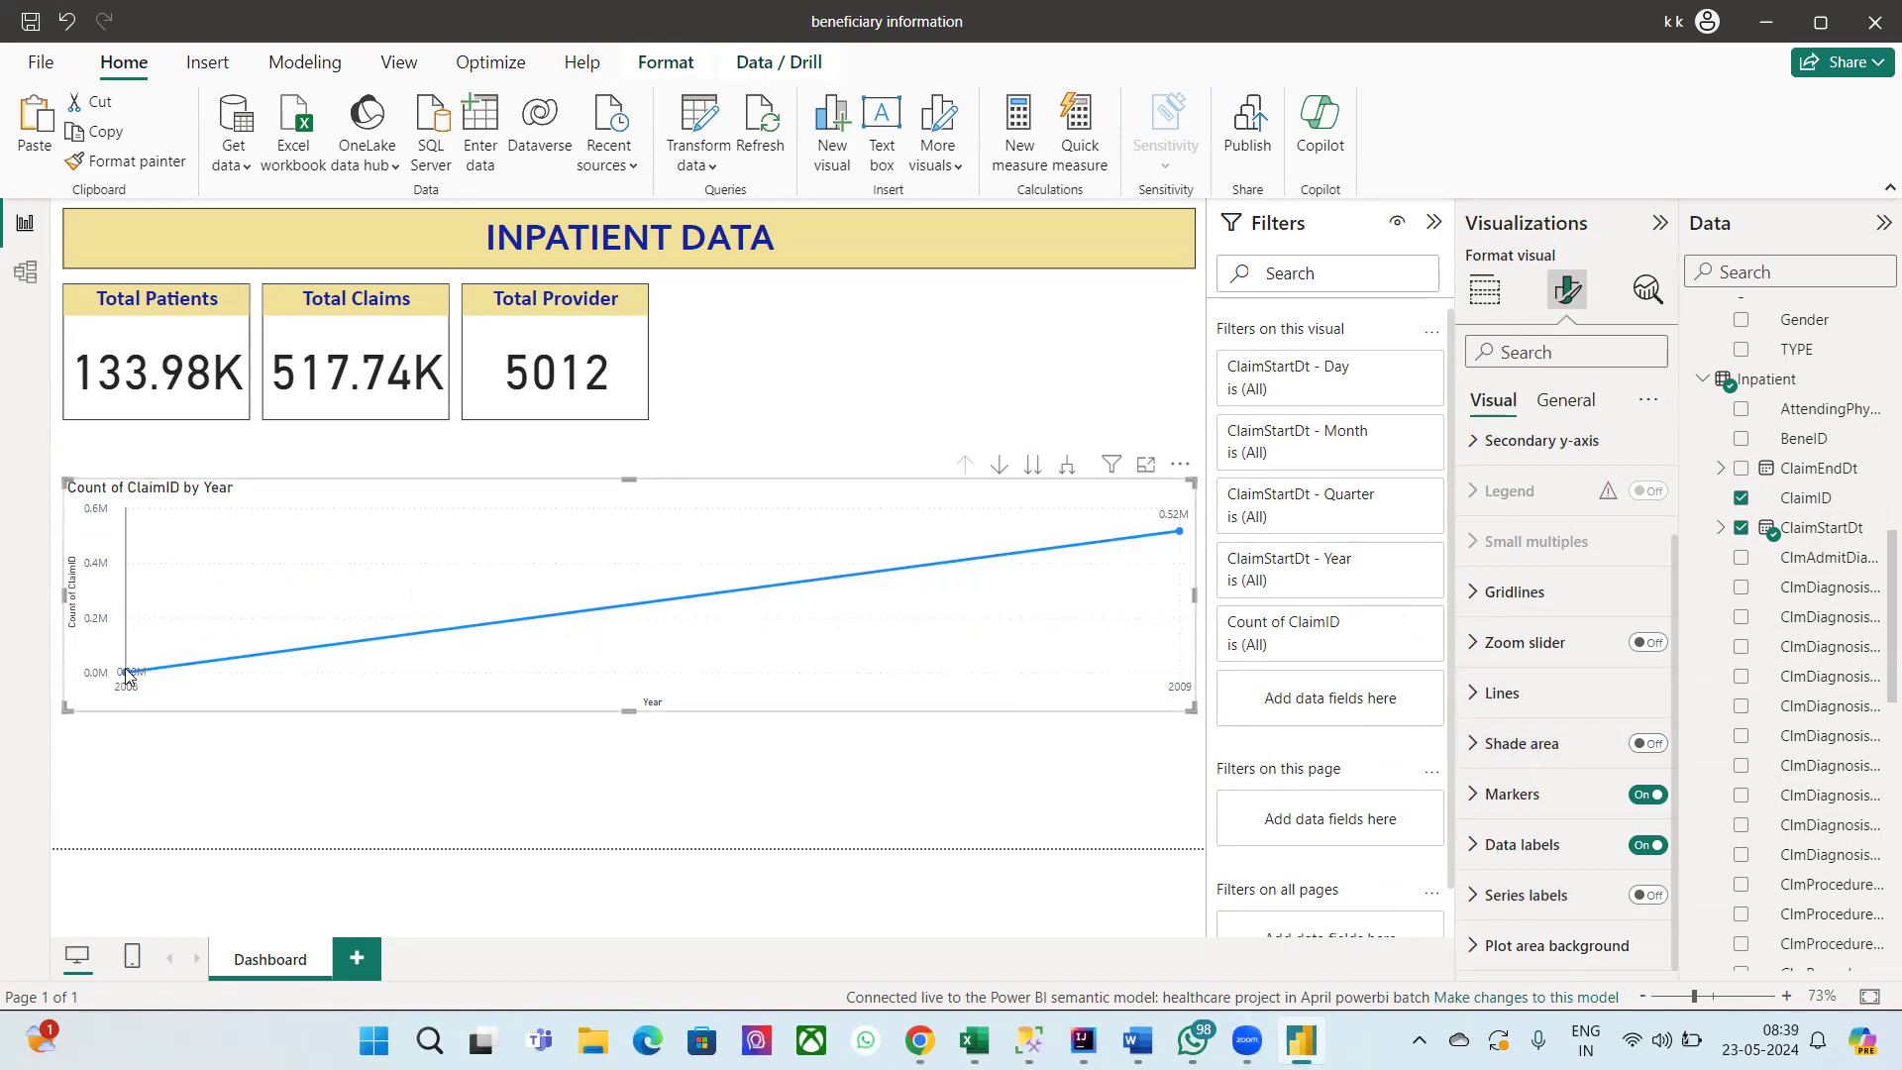
Step: Extend the line chart's top edge upward to sit just below the row of cards
mouse_move(127, 675)
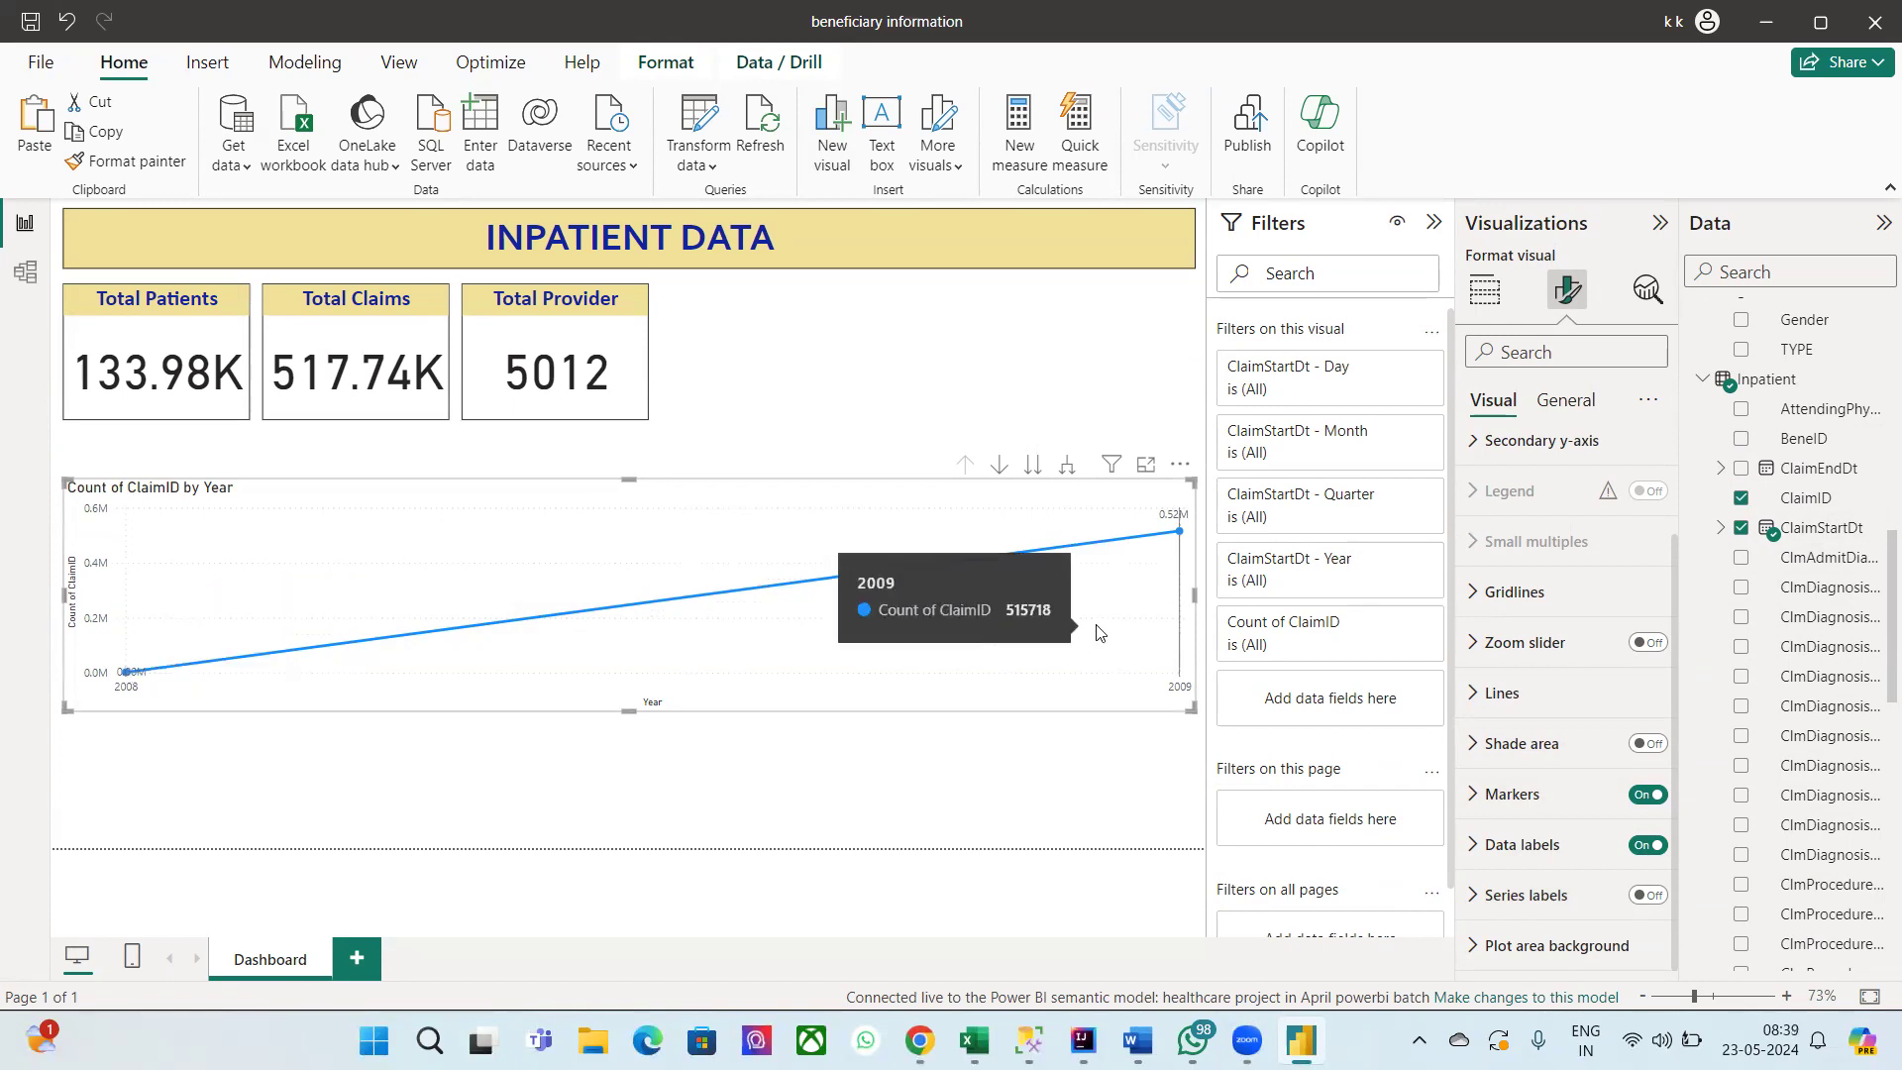
mouse_move(1174, 532)
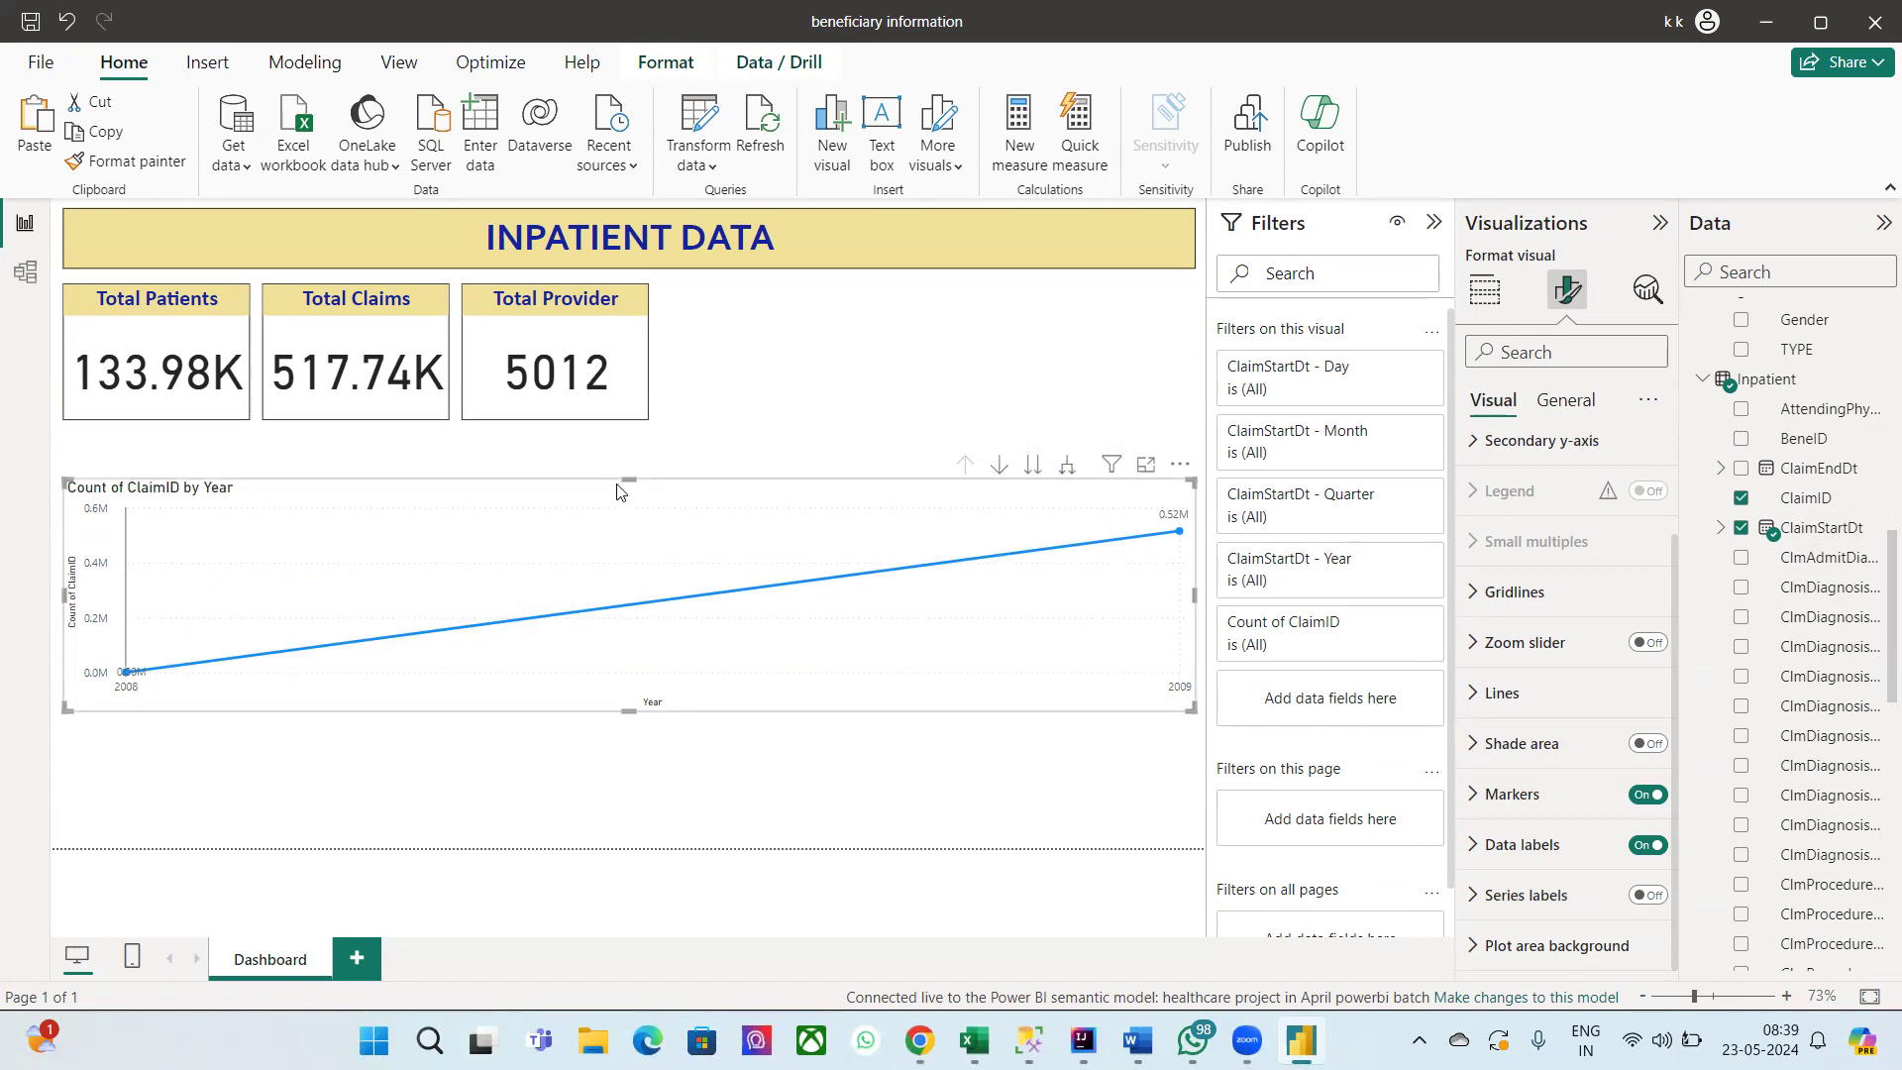
left_click_drag(624, 480, 624, 440)
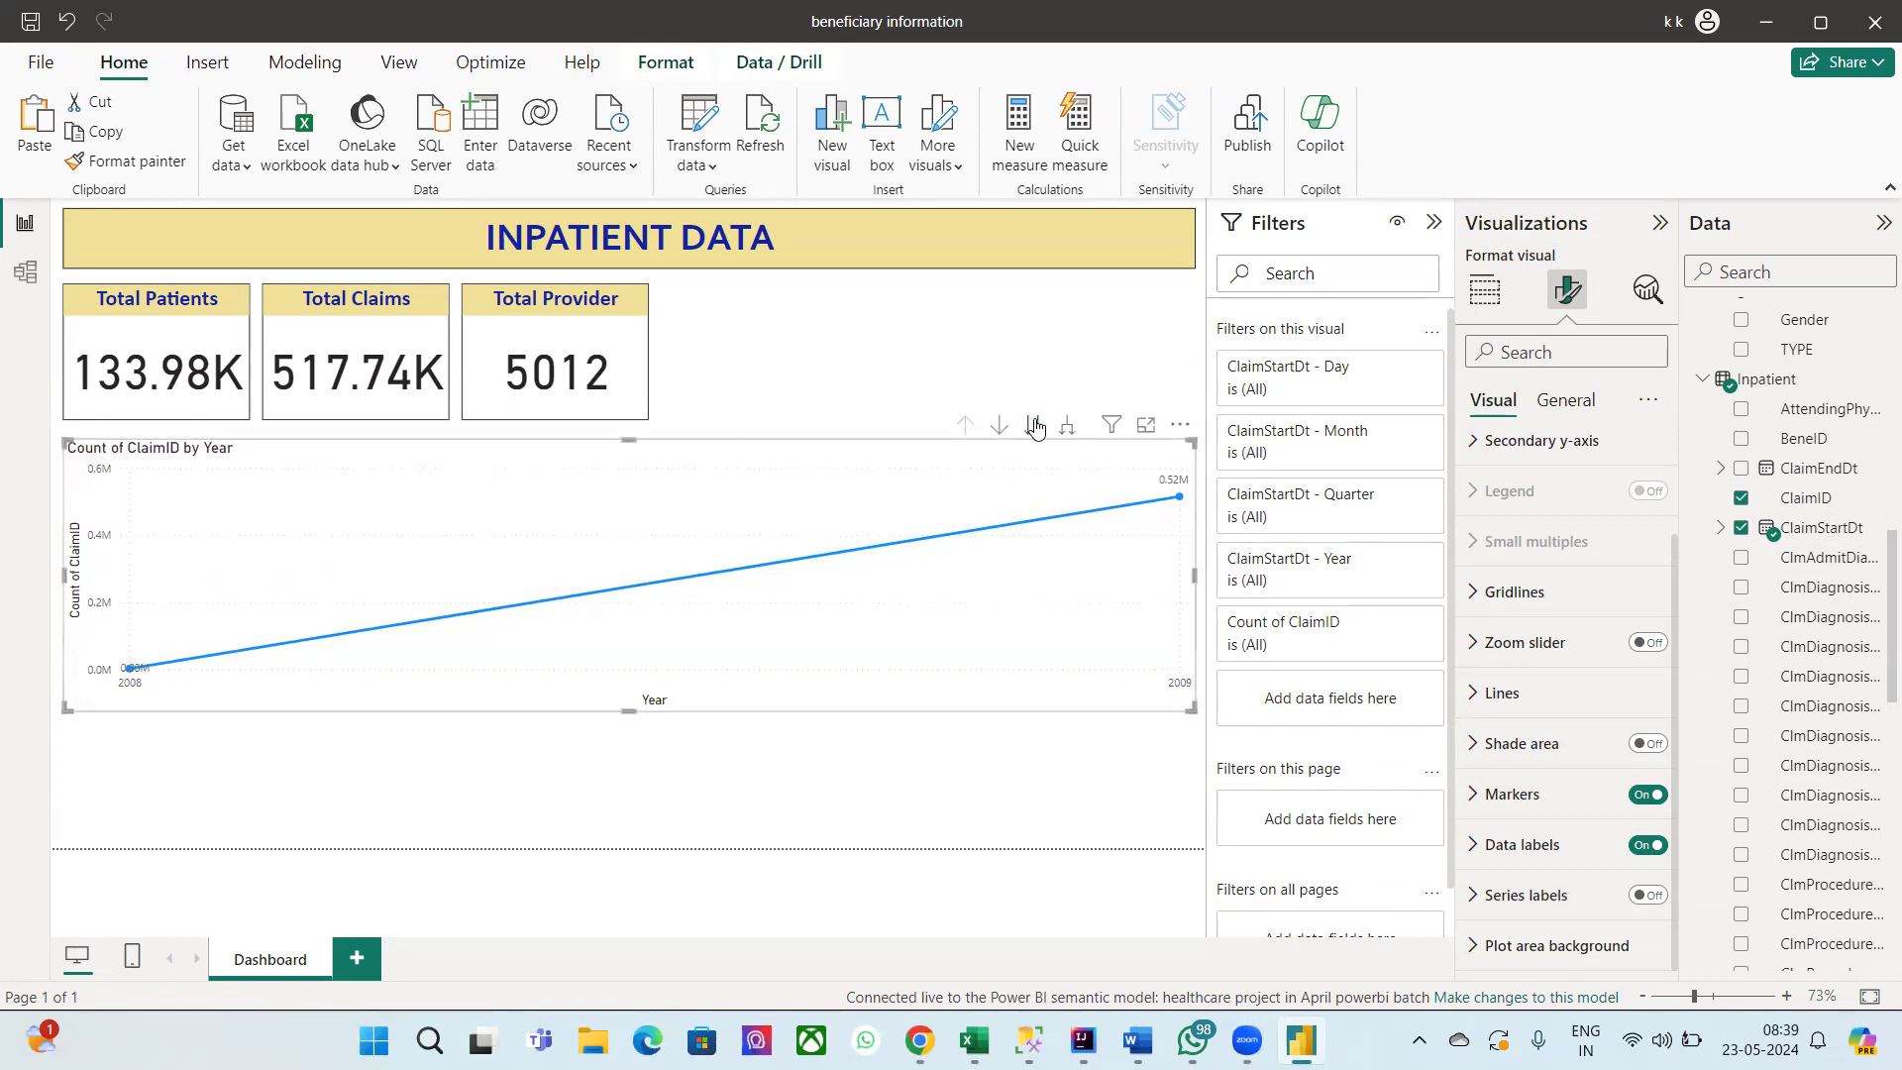
Step: Expand the line chart's date hierarchy to show claims by year, quarter and month
left_click(1066, 424)
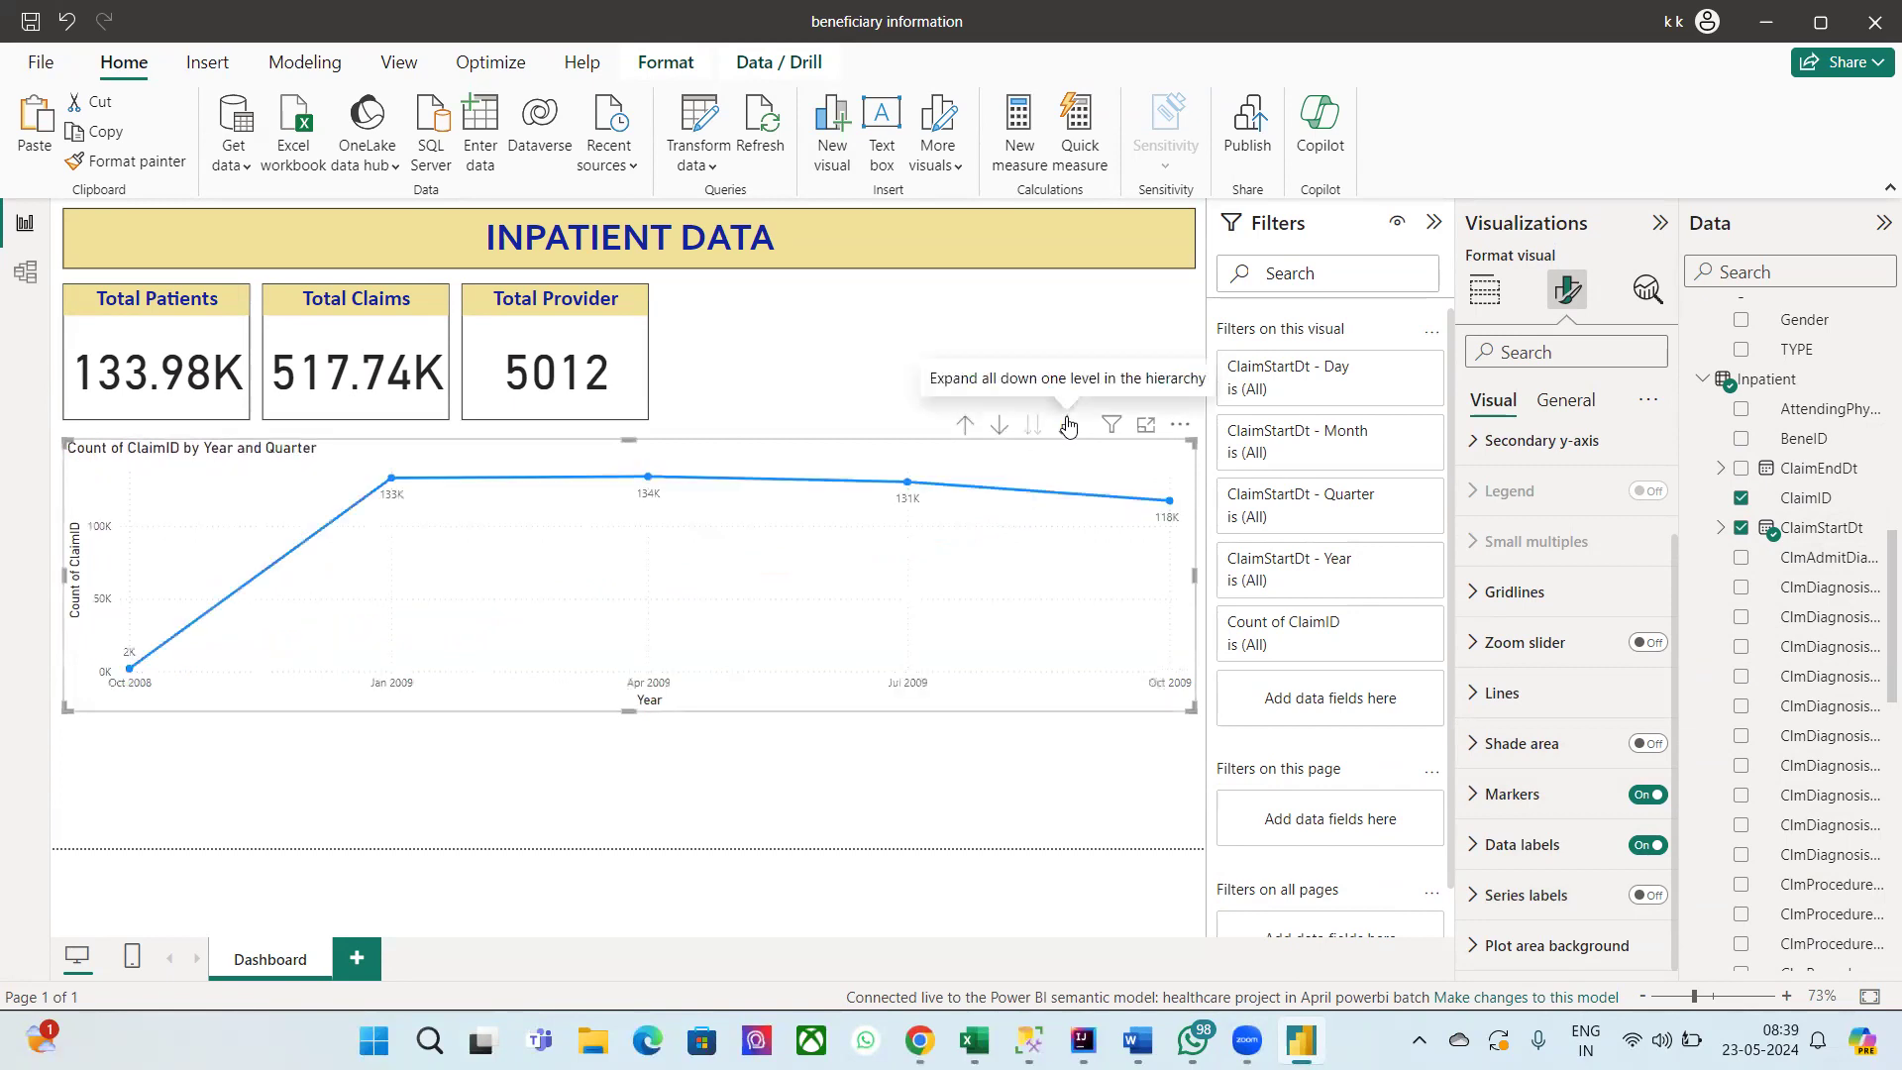
left_click(1067, 424)
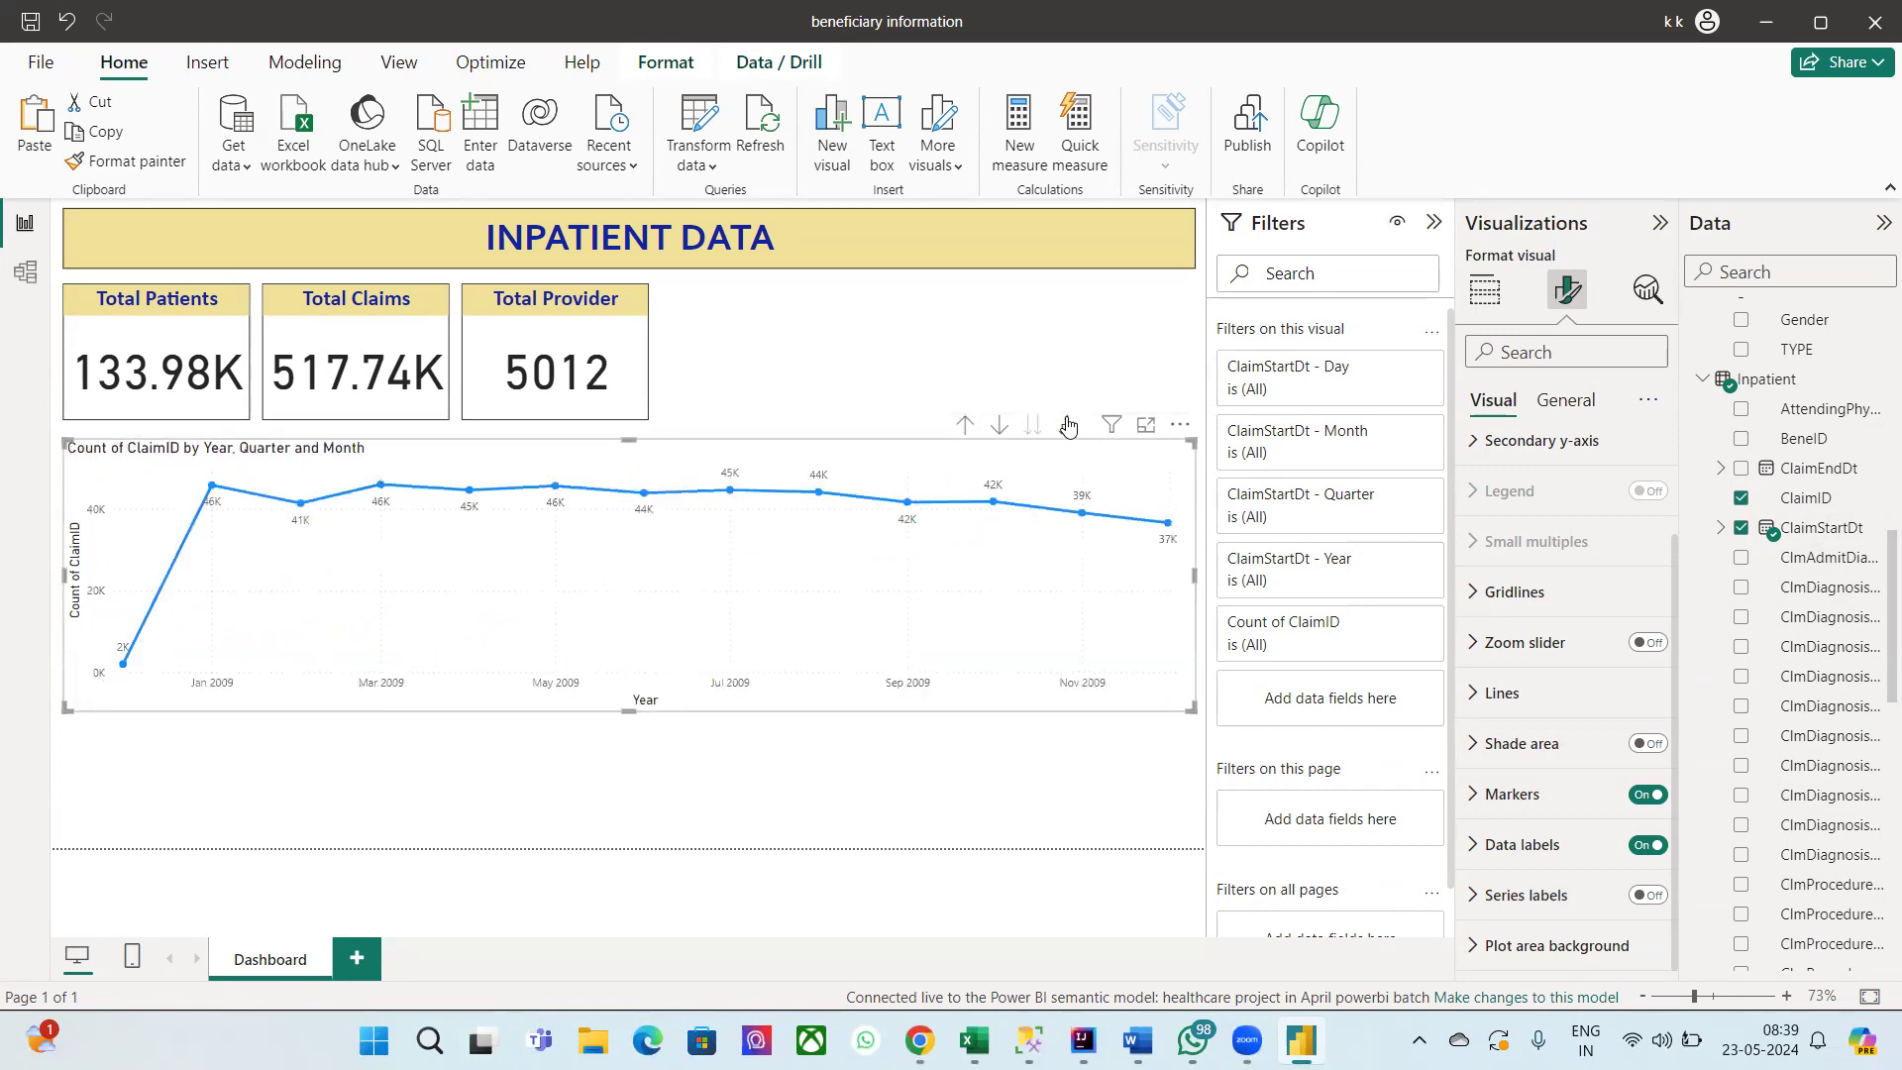
left_click(1066, 424)
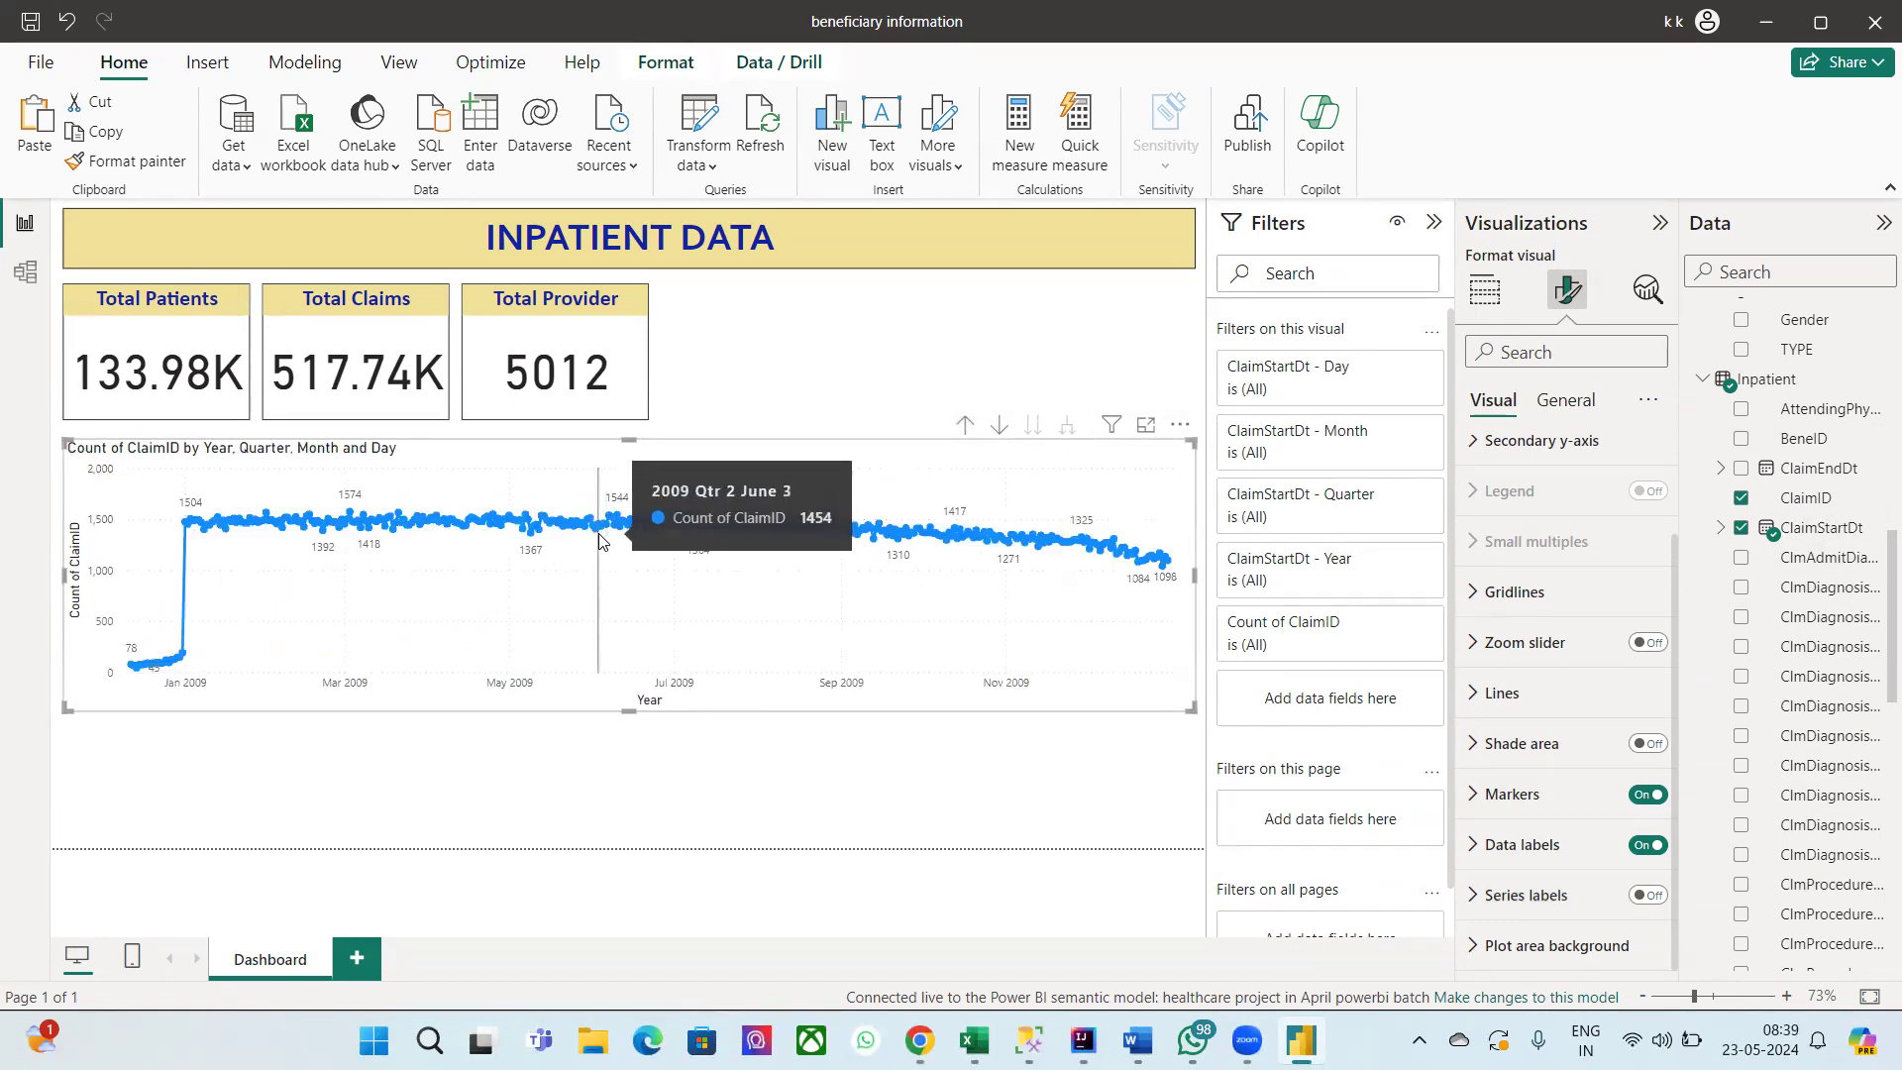
left_click(962, 430)
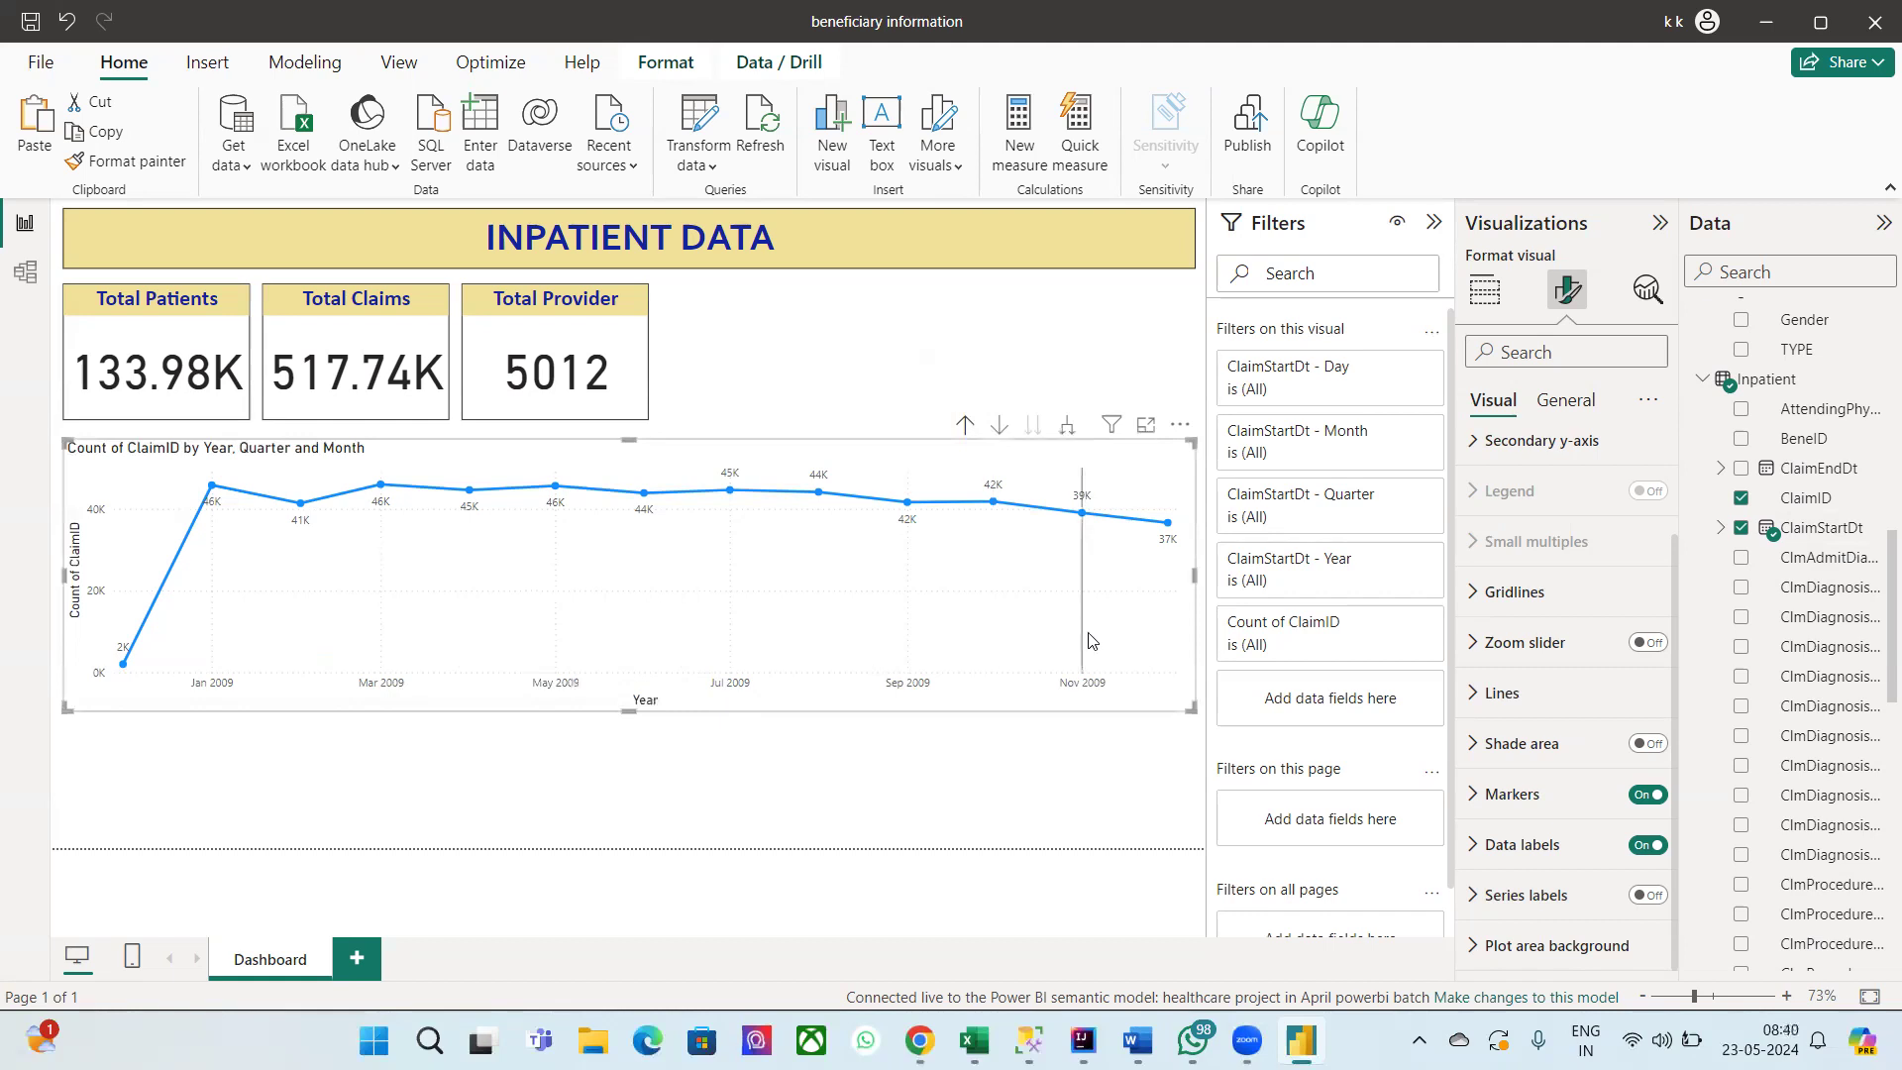
Step: Expand the line chart's date hierarchy down to day level, and drill it back up to year level
left_click(1065, 425)
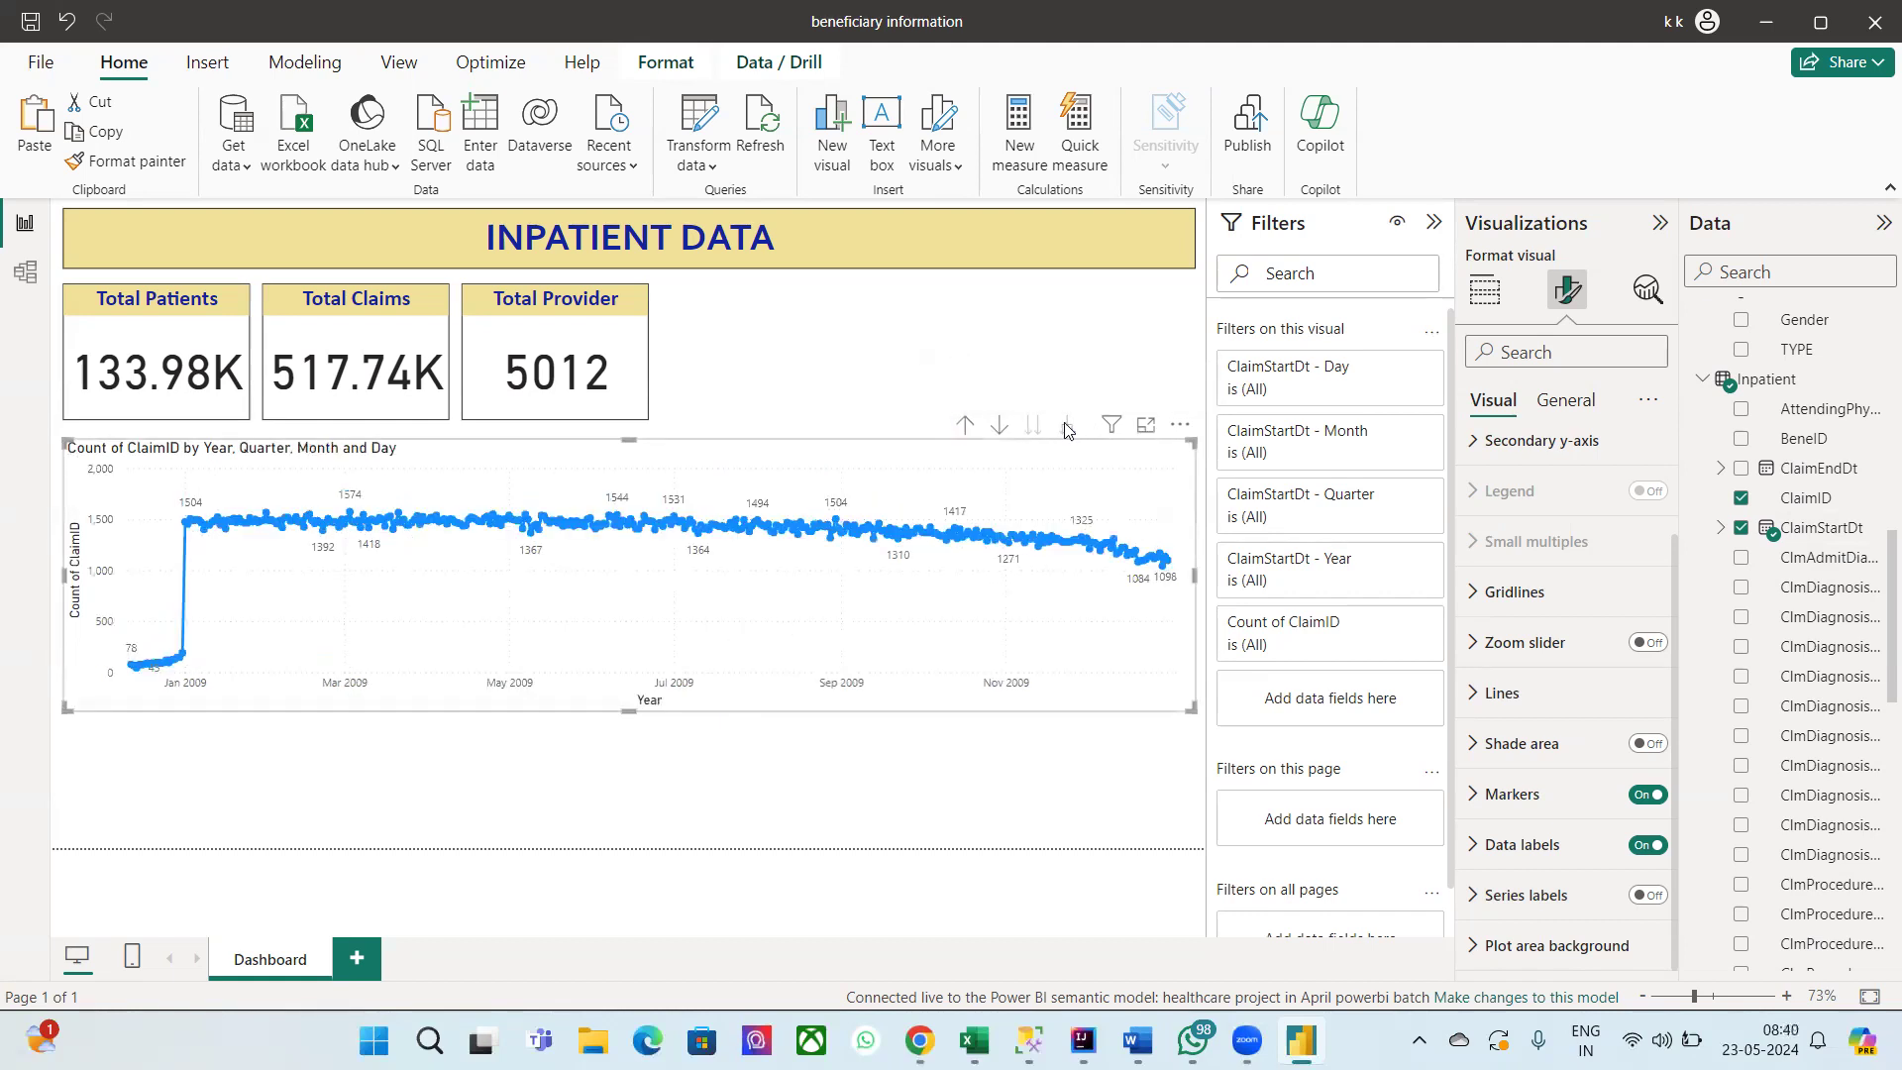
left_click(966, 426)
left_click(965, 426)
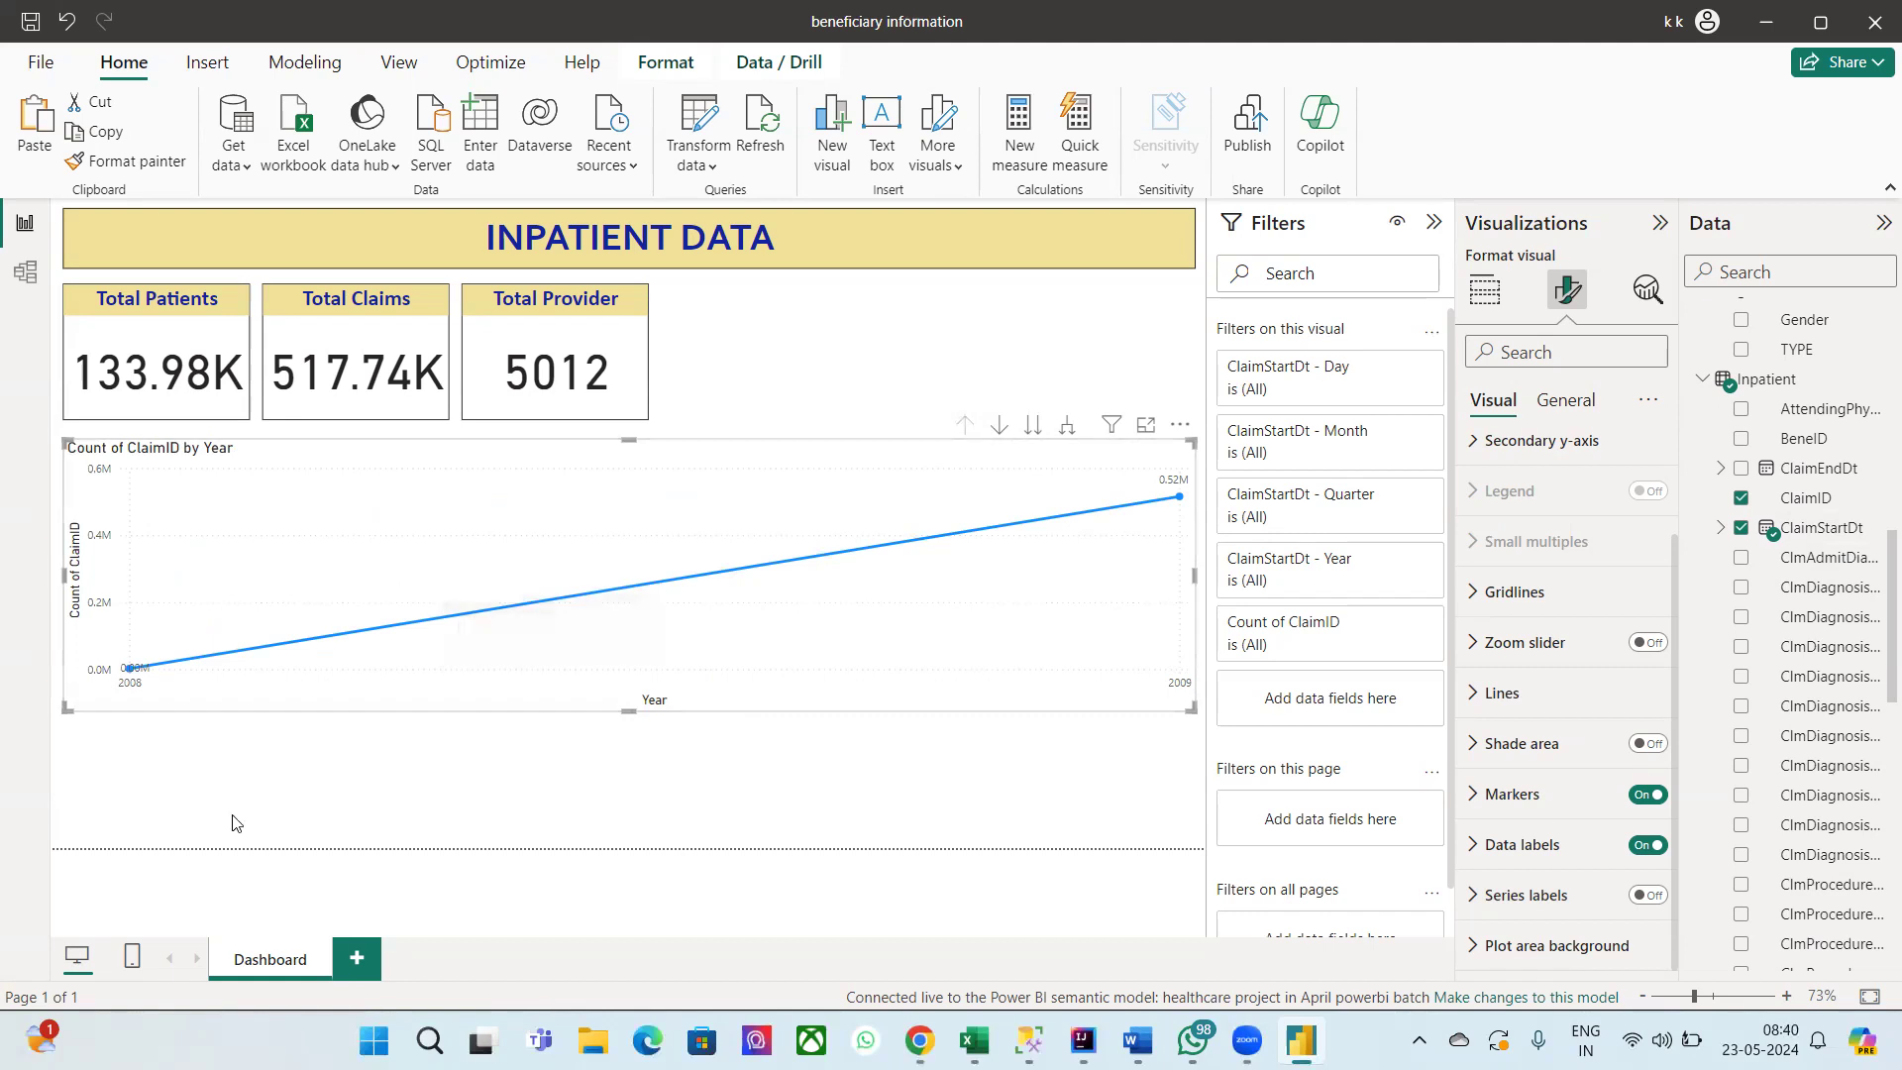
left_click(1487, 310)
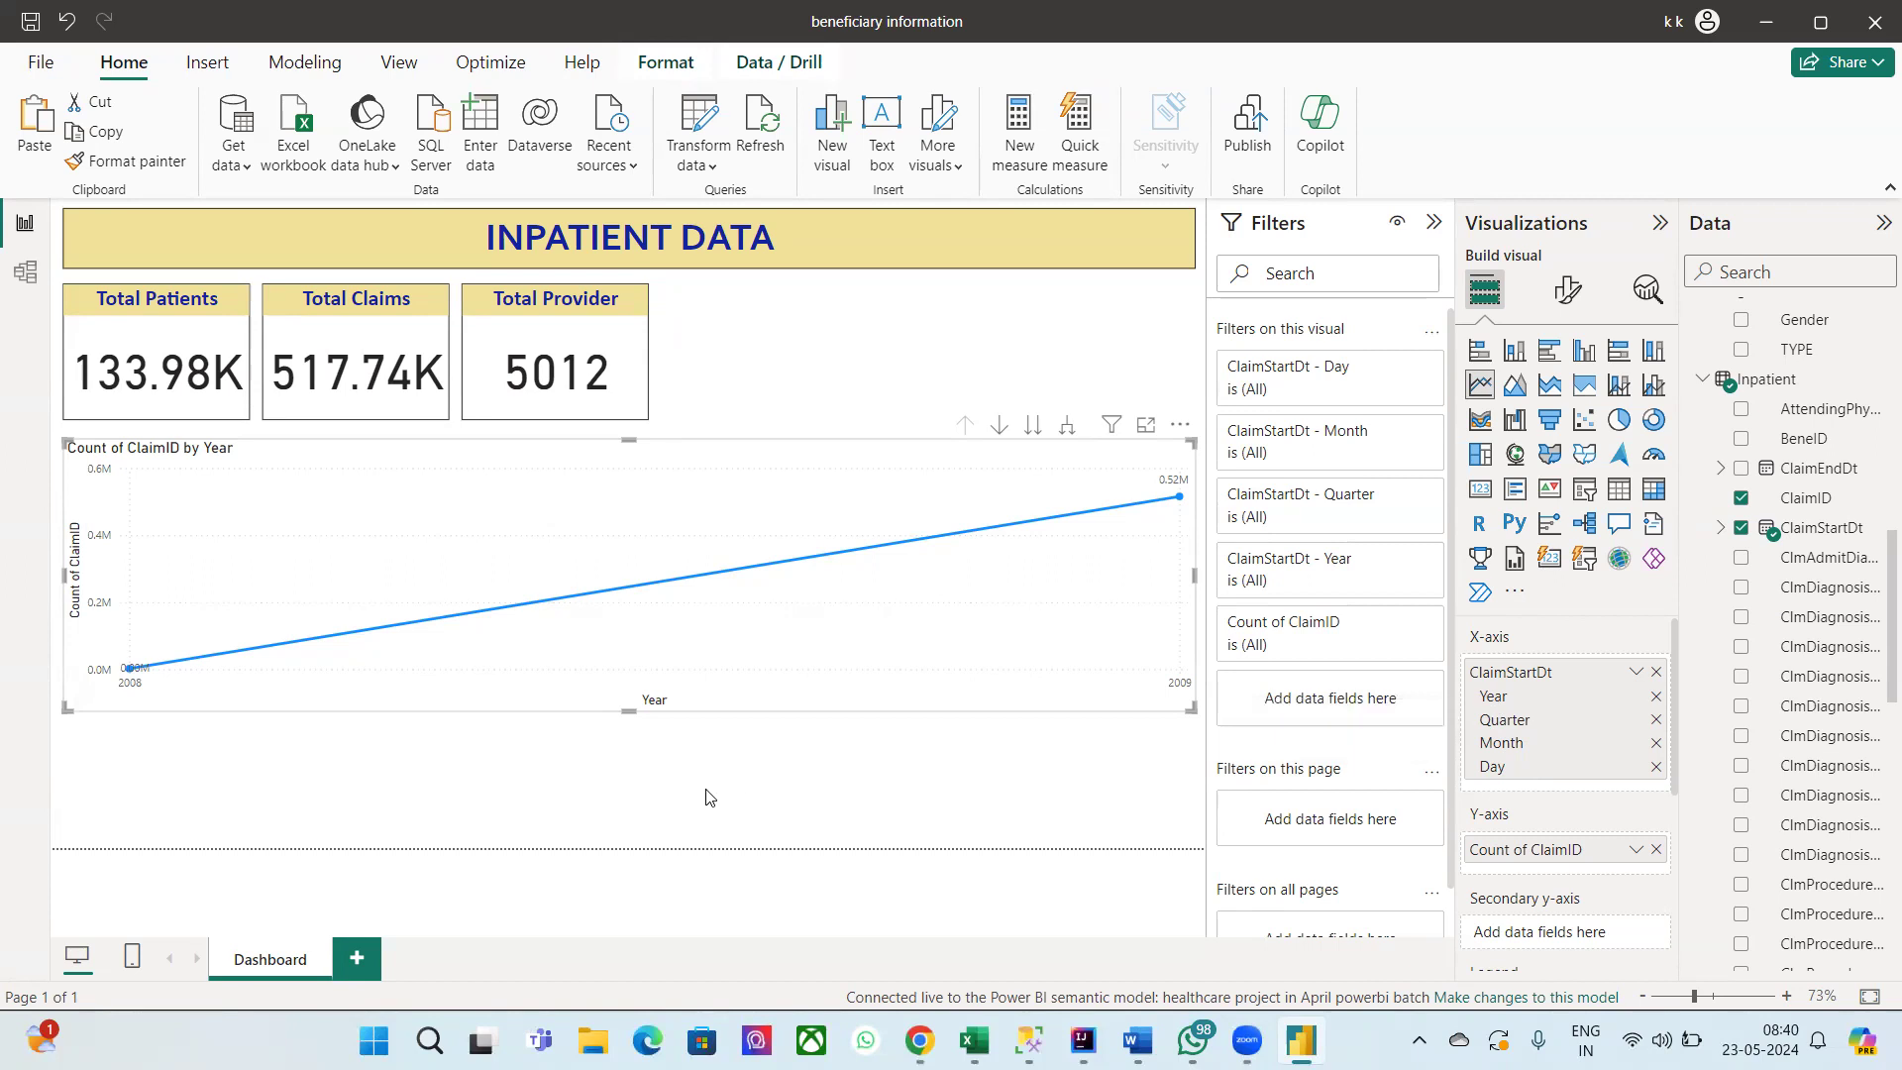
mouse_move(130, 676)
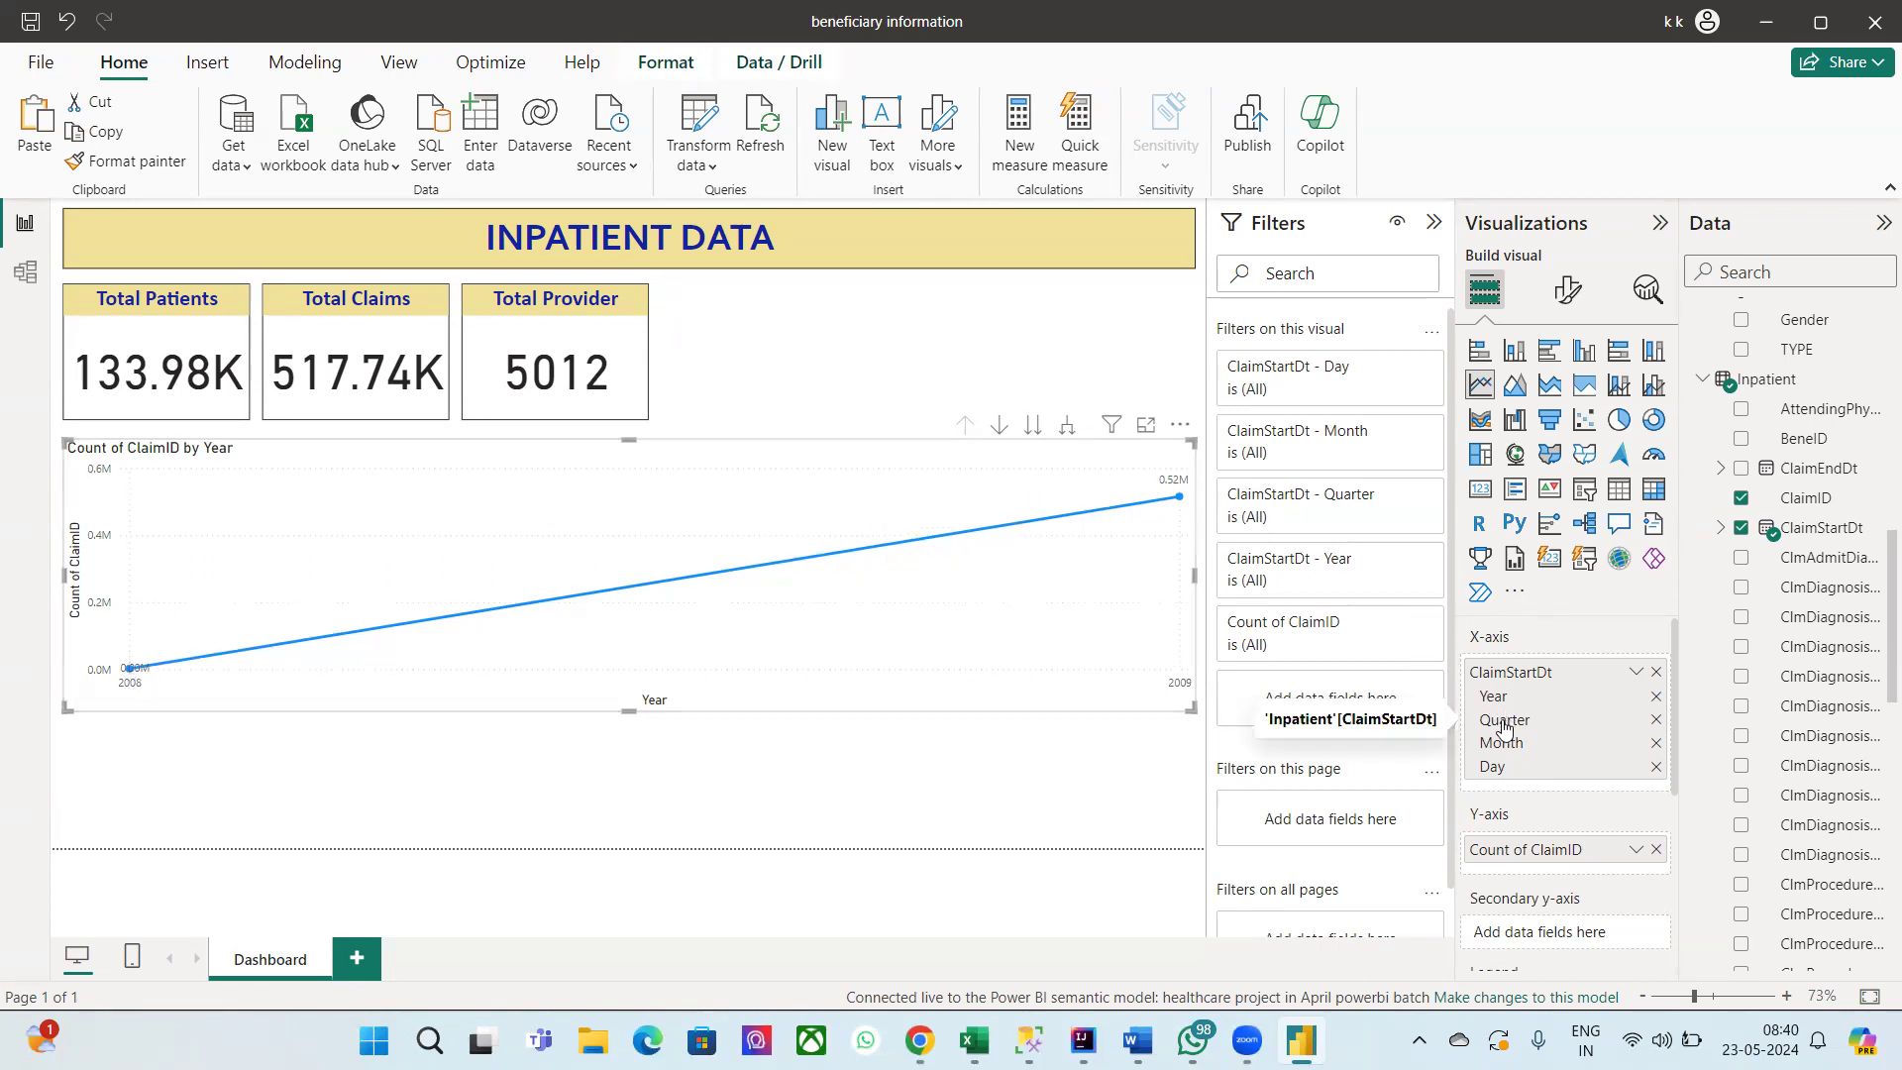
Step: Expand the line chart from year through quarter and month to day, and drill back up to month level
left_click(1062, 429)
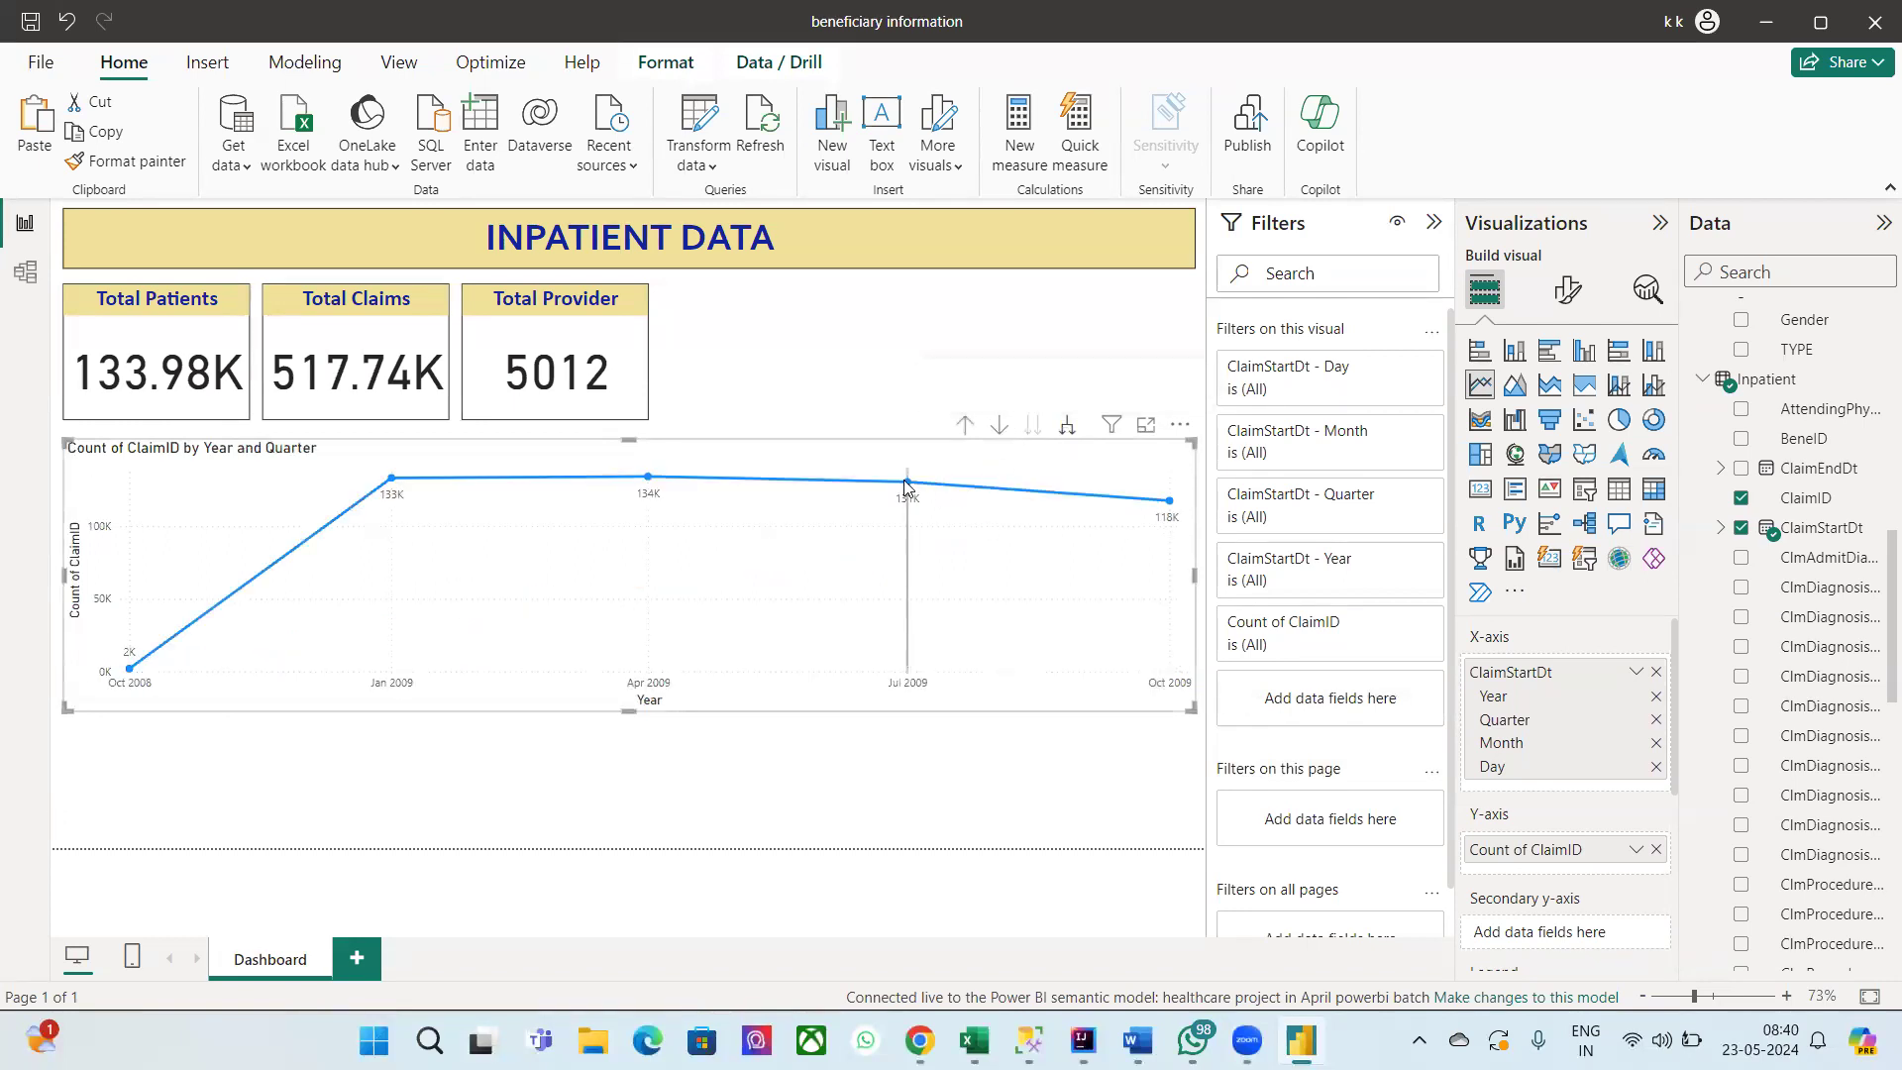
mouse_move(904, 484)
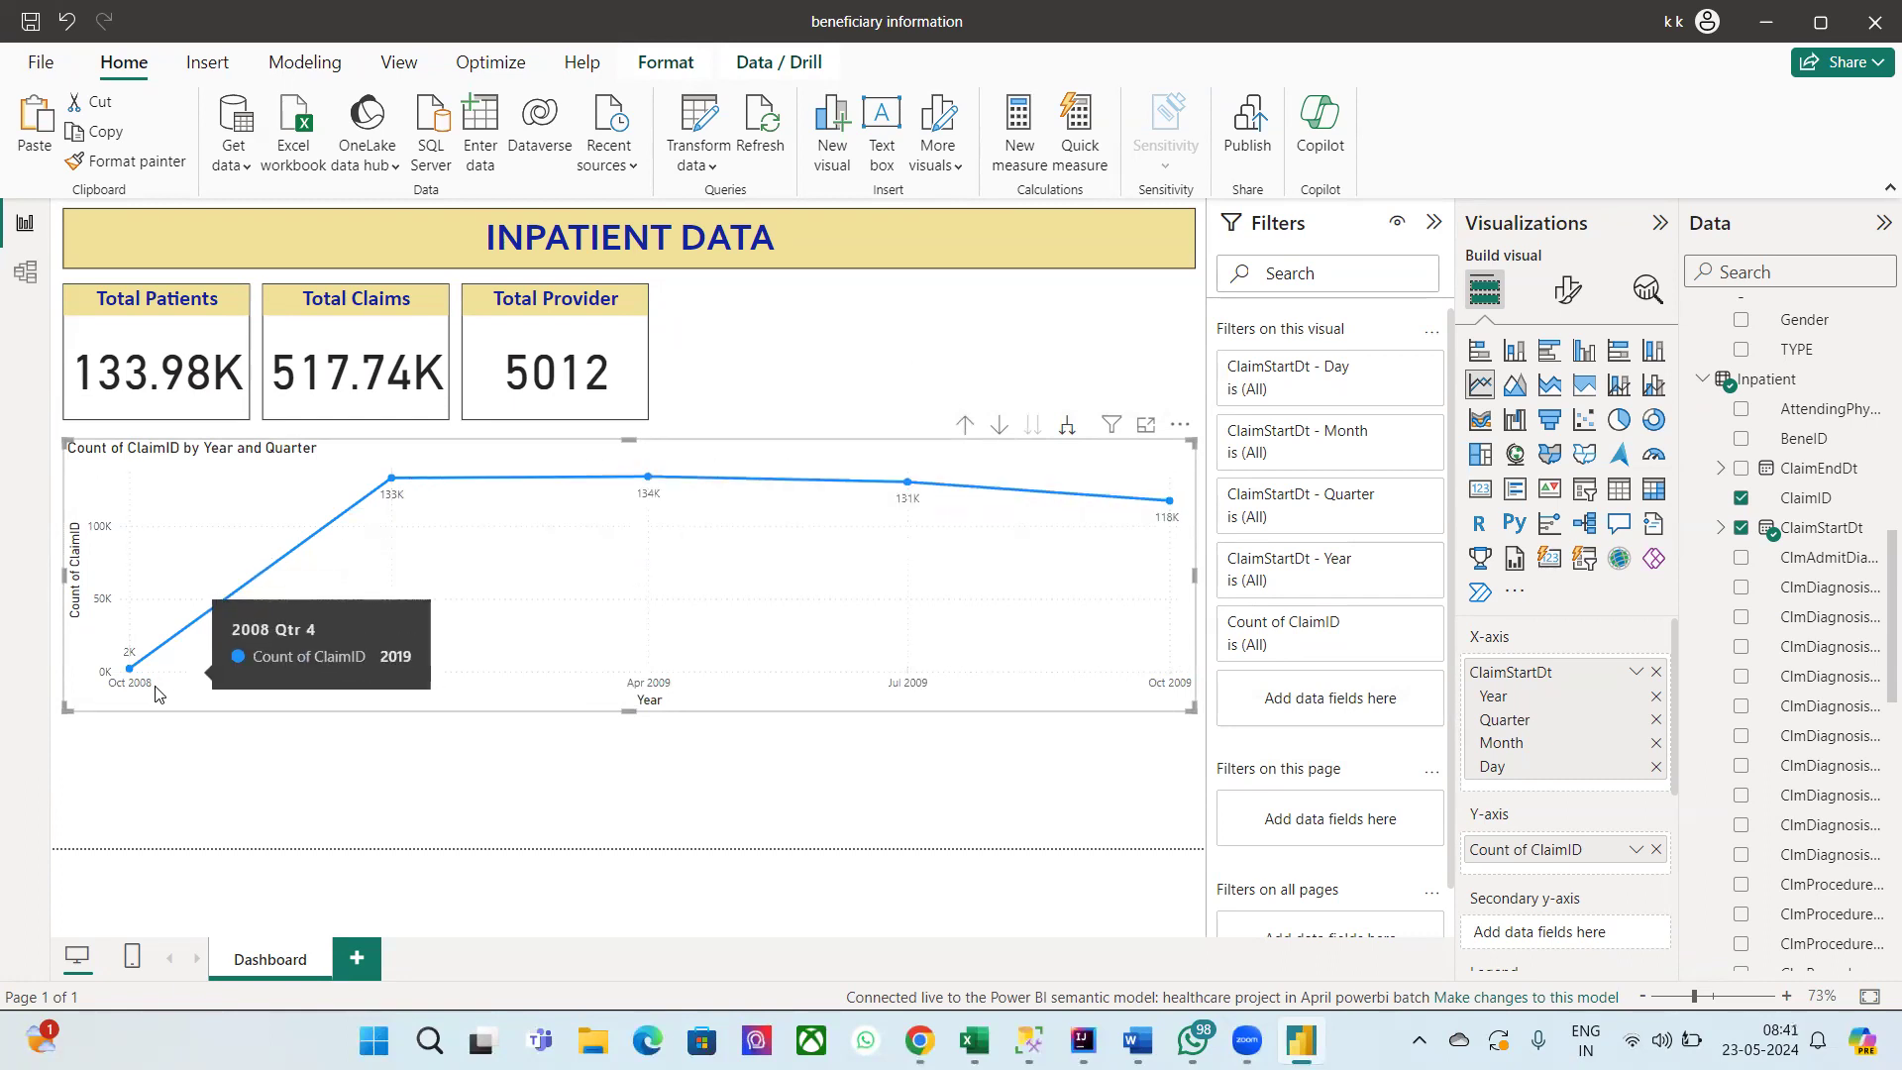
mouse_move(141, 674)
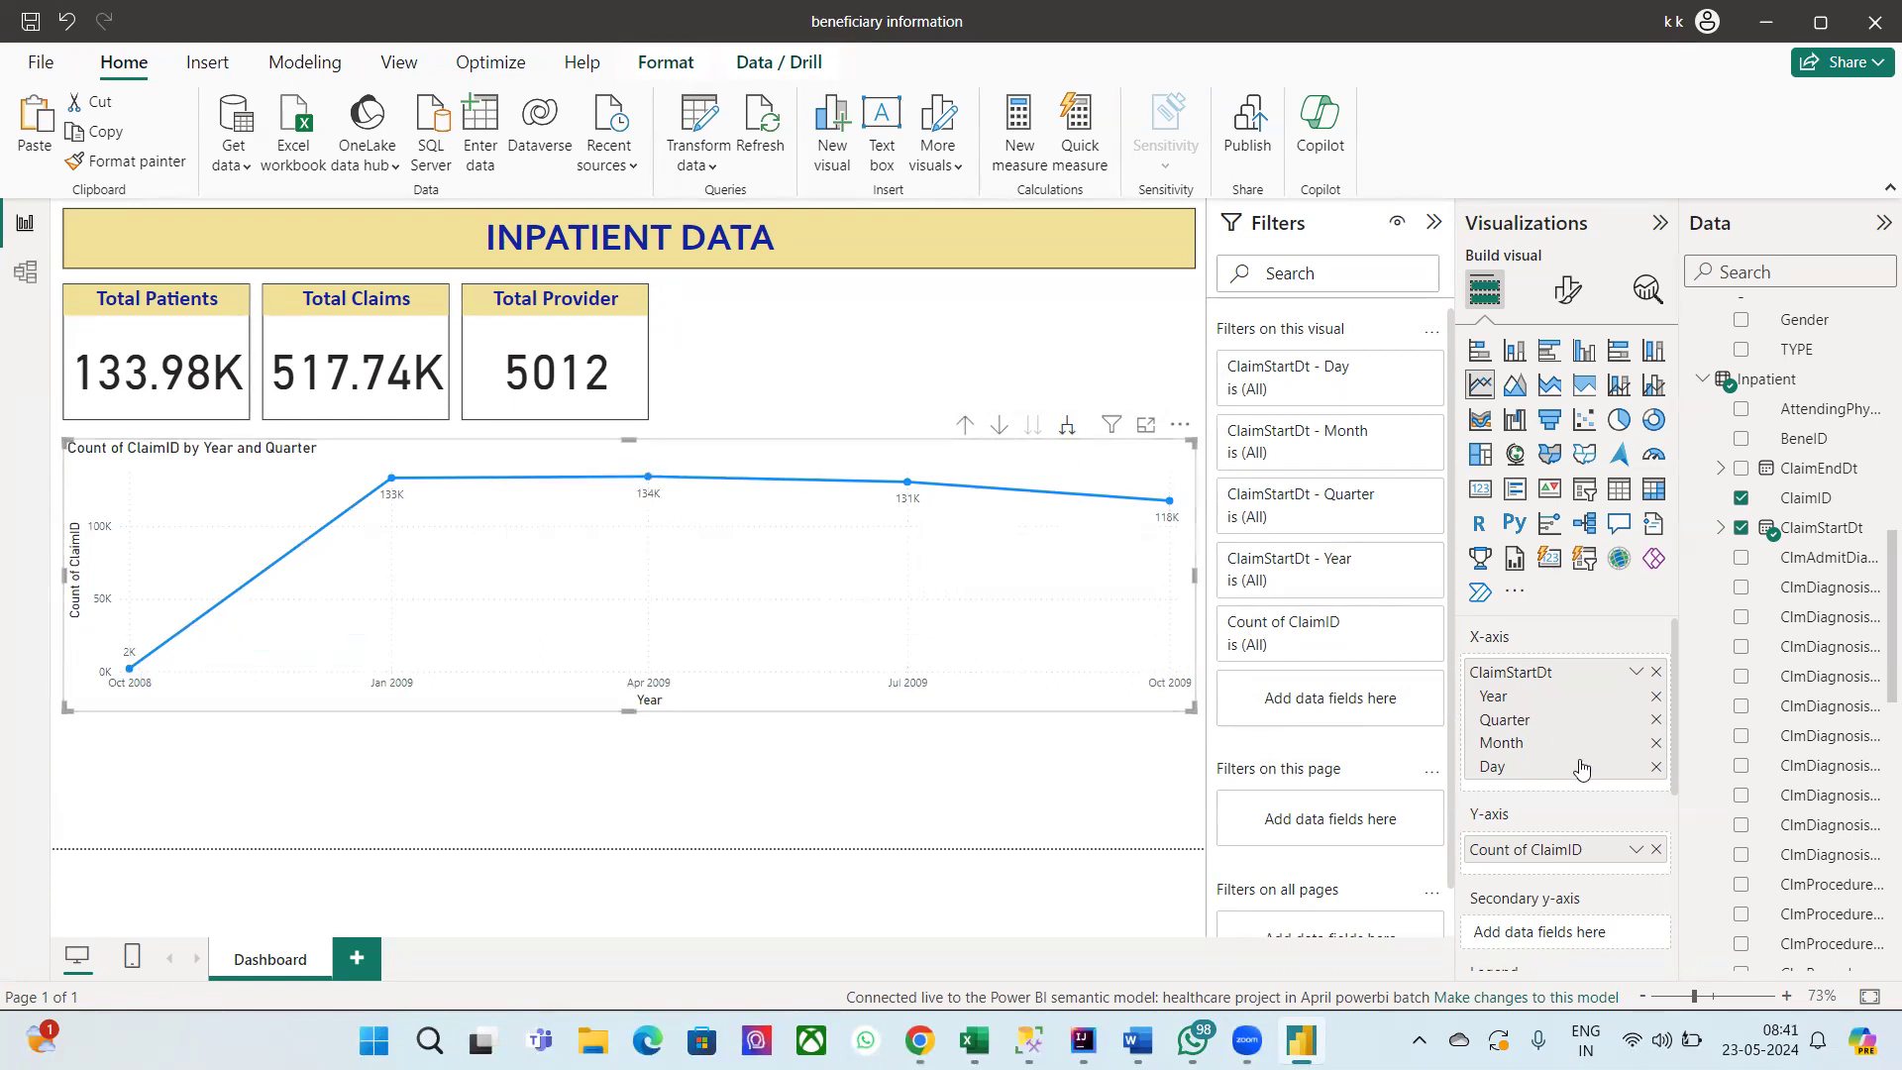
left_click(1068, 428)
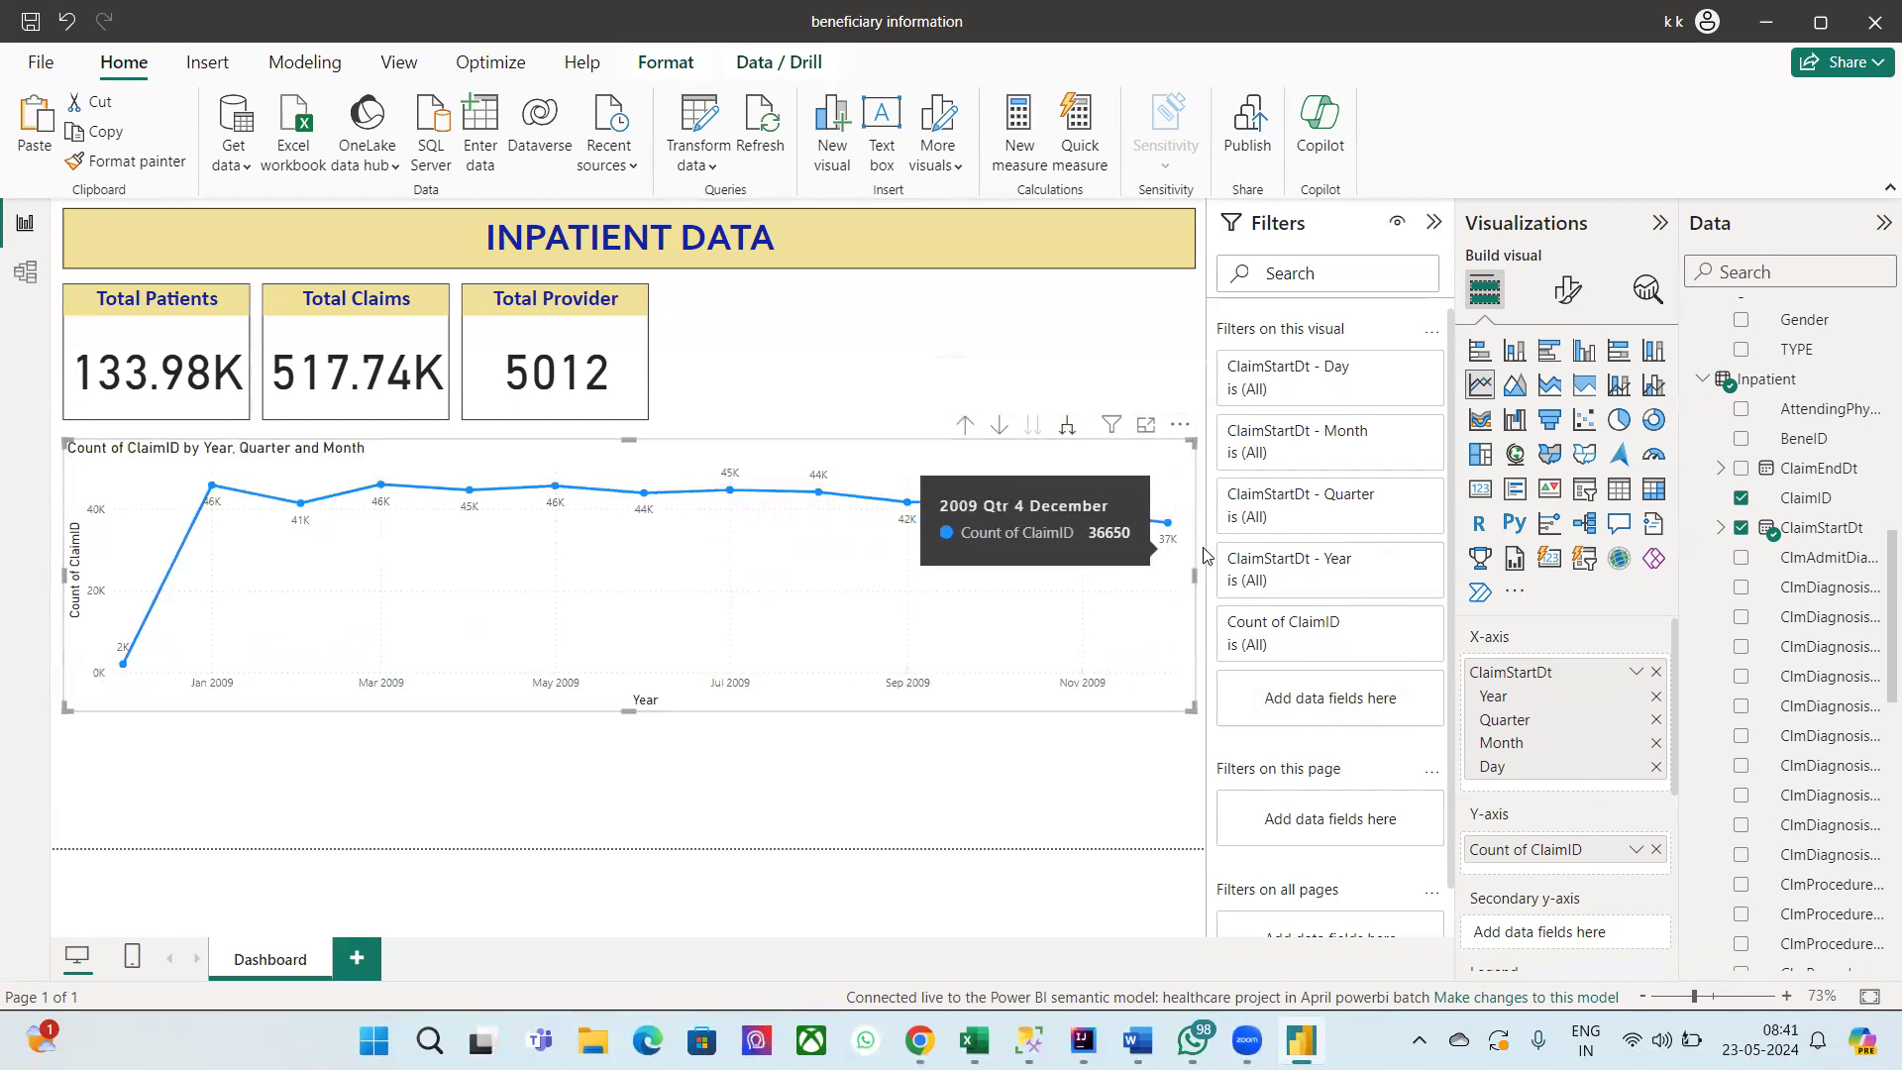
left_click(1068, 428)
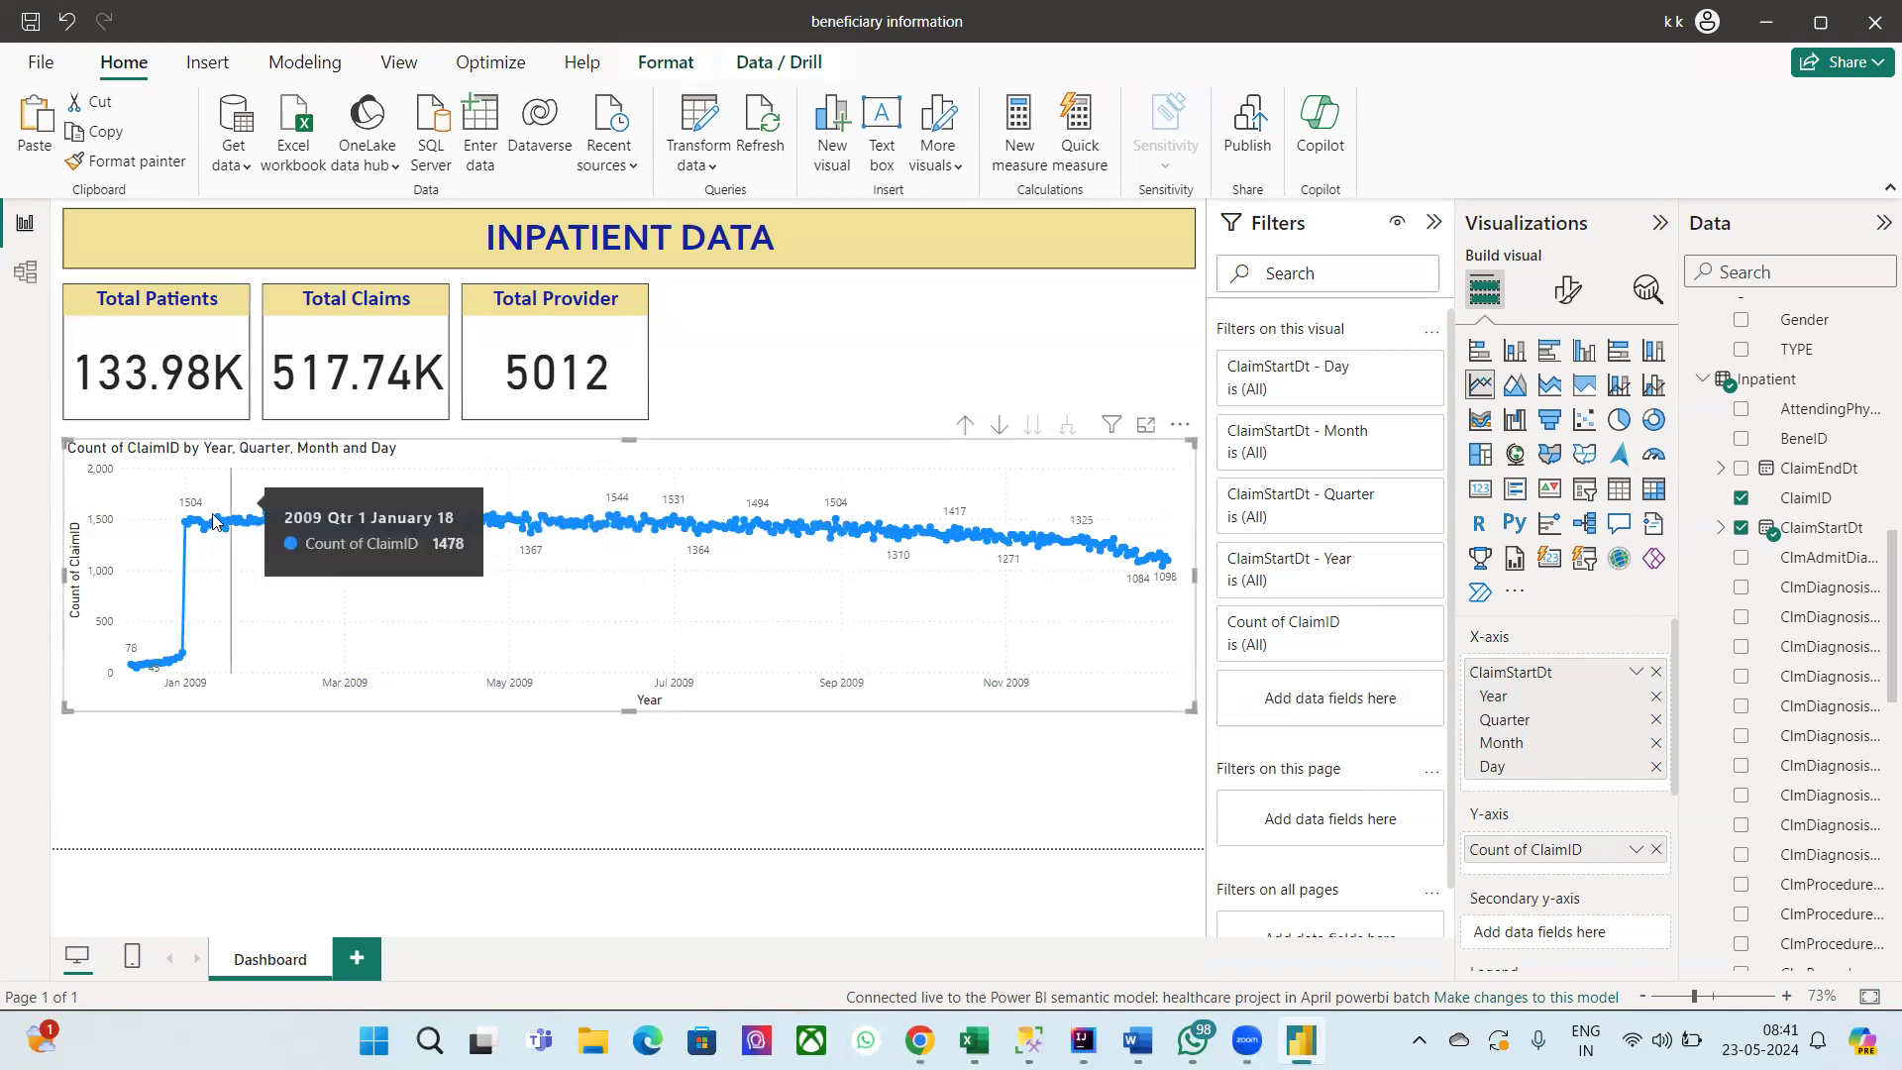
left_click(965, 425)
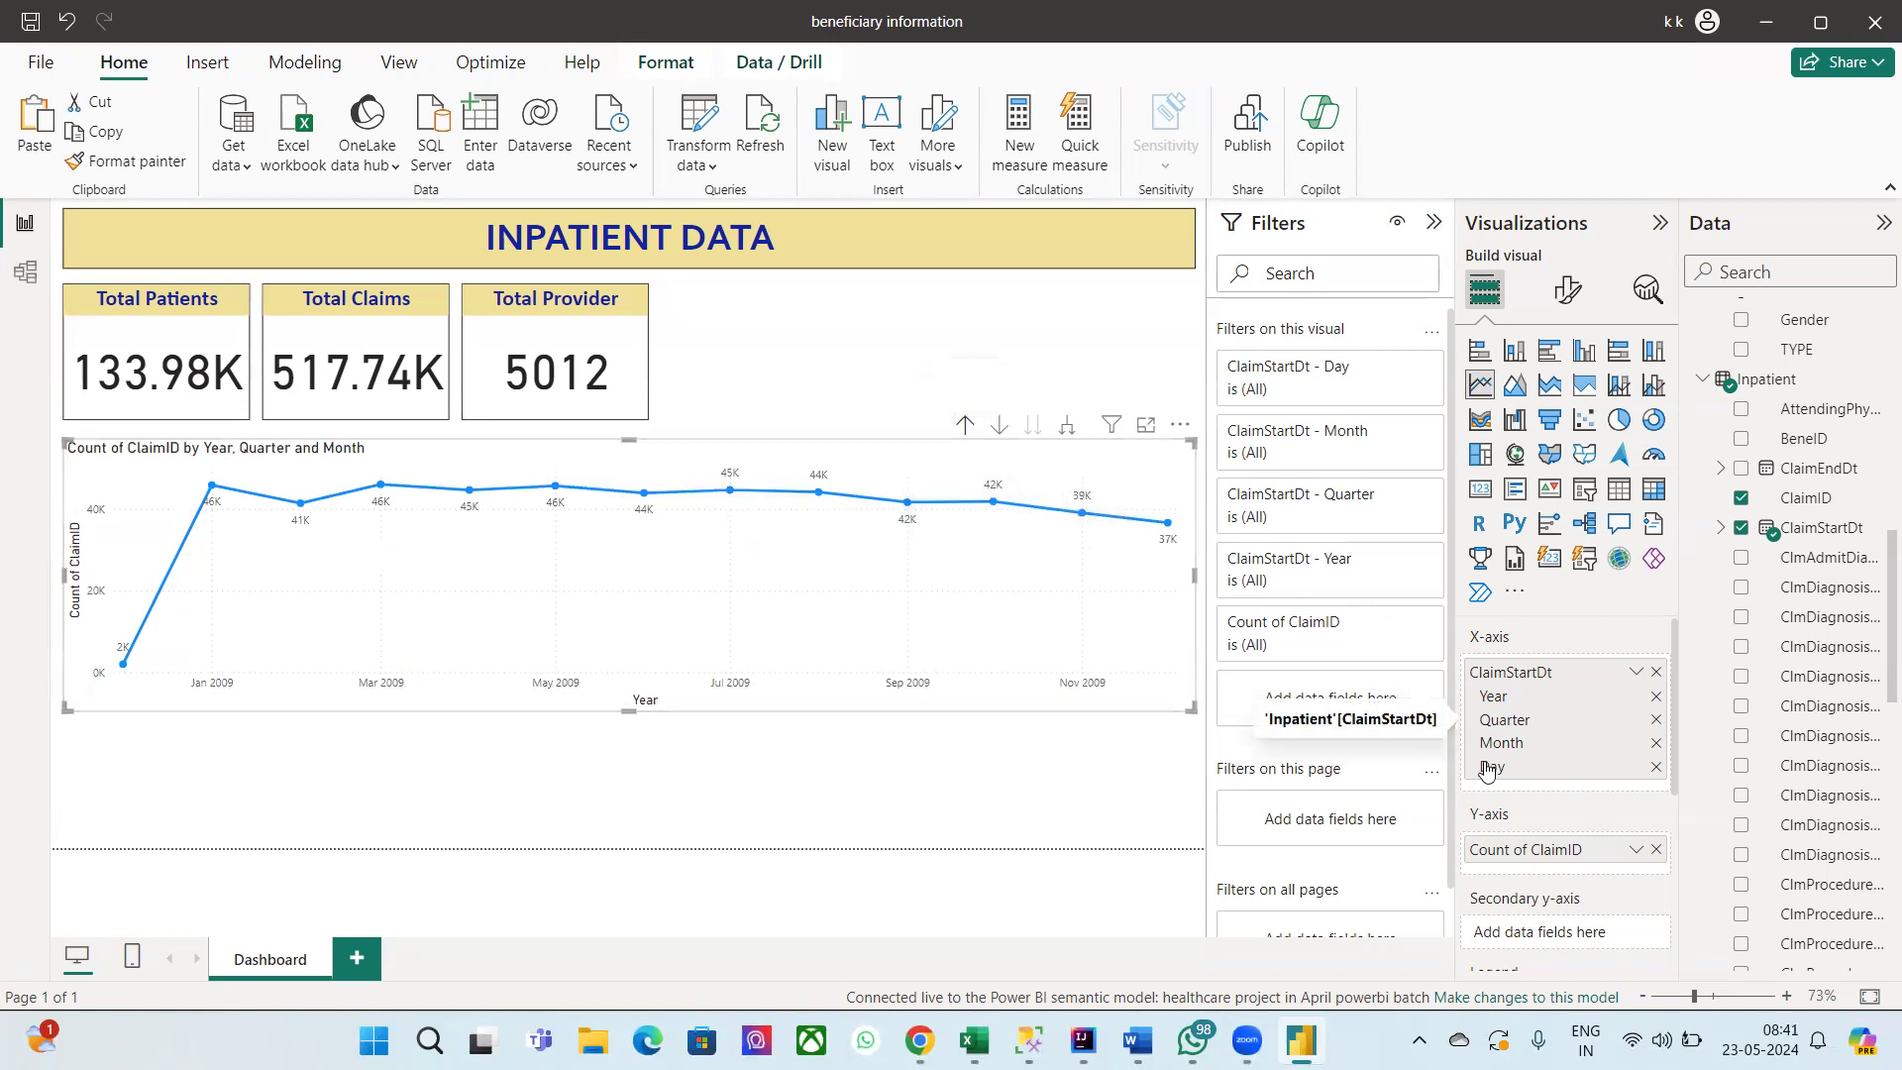
Step: Shorten the line chart by raising its bottom edge, and replace its title text with "claims Trending Monthly"
left_click_drag(633, 715, 600, 636)
right_click(599, 634)
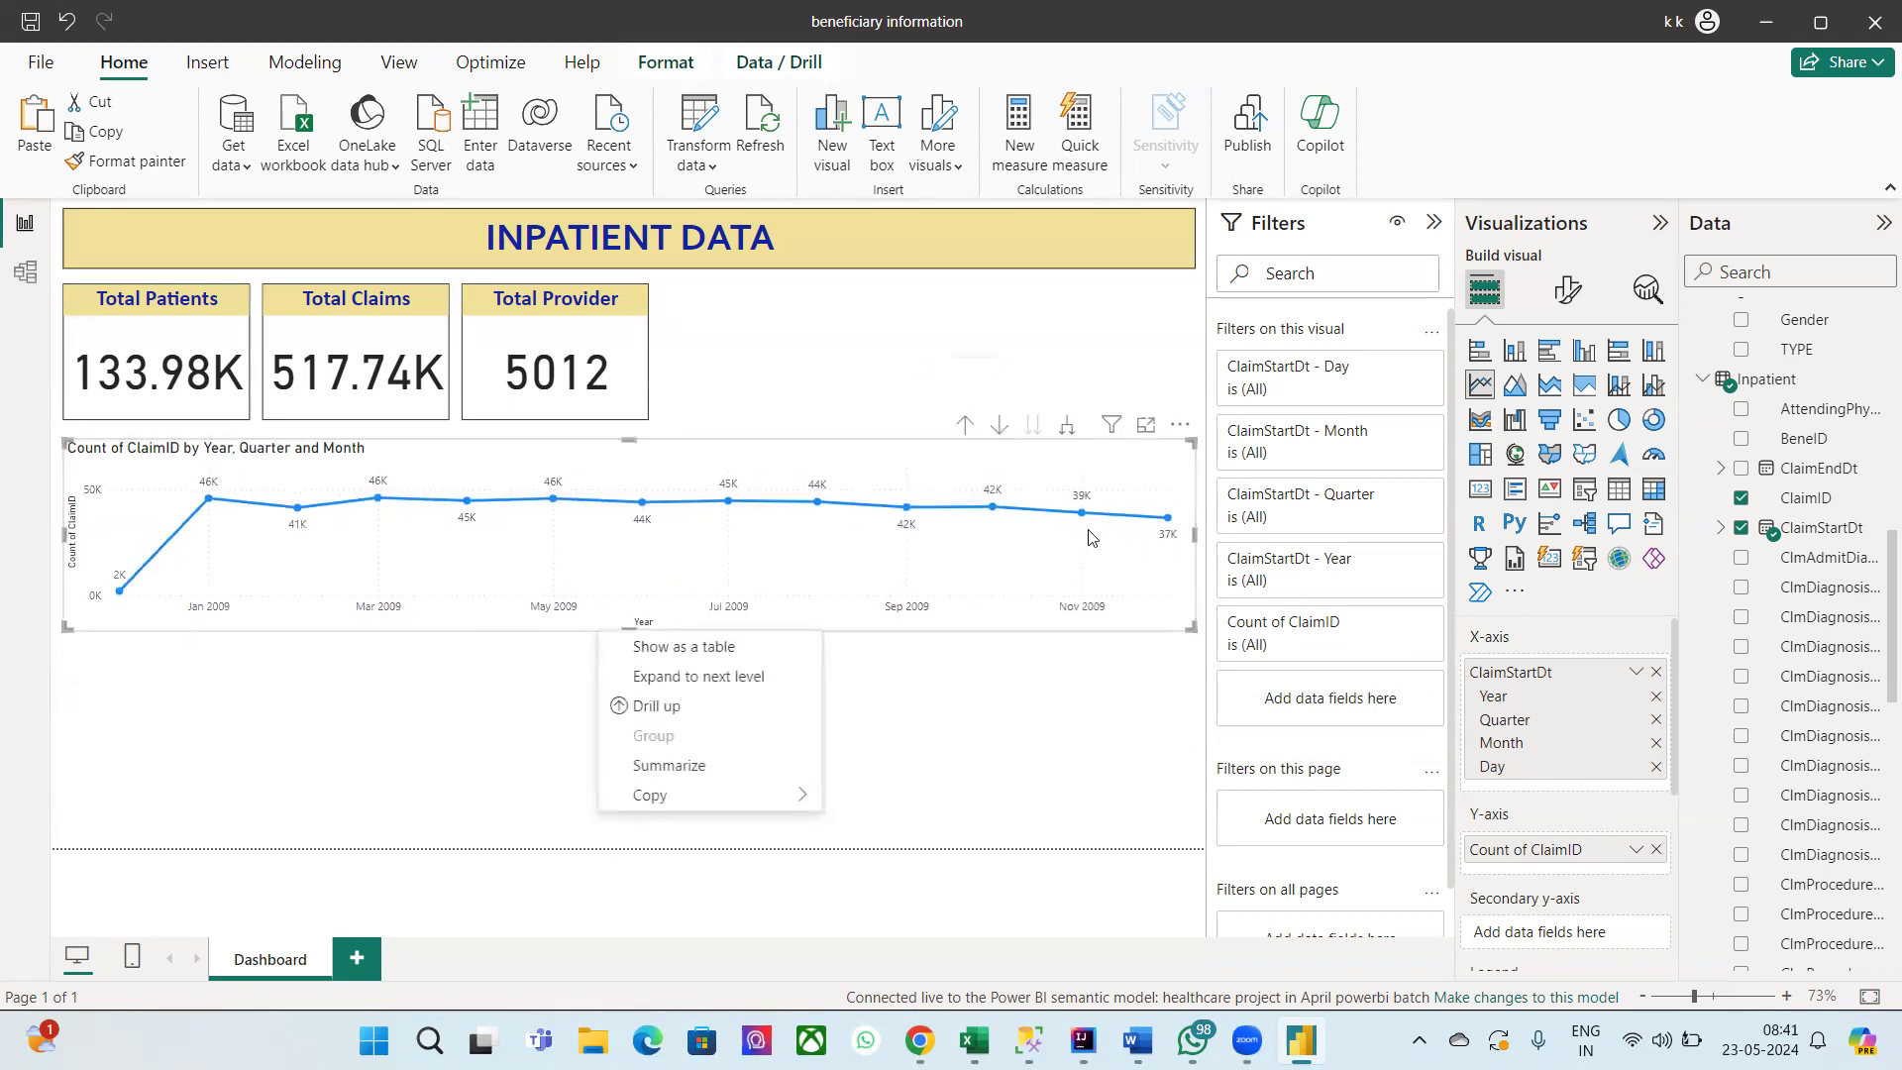
left_click(1571, 287)
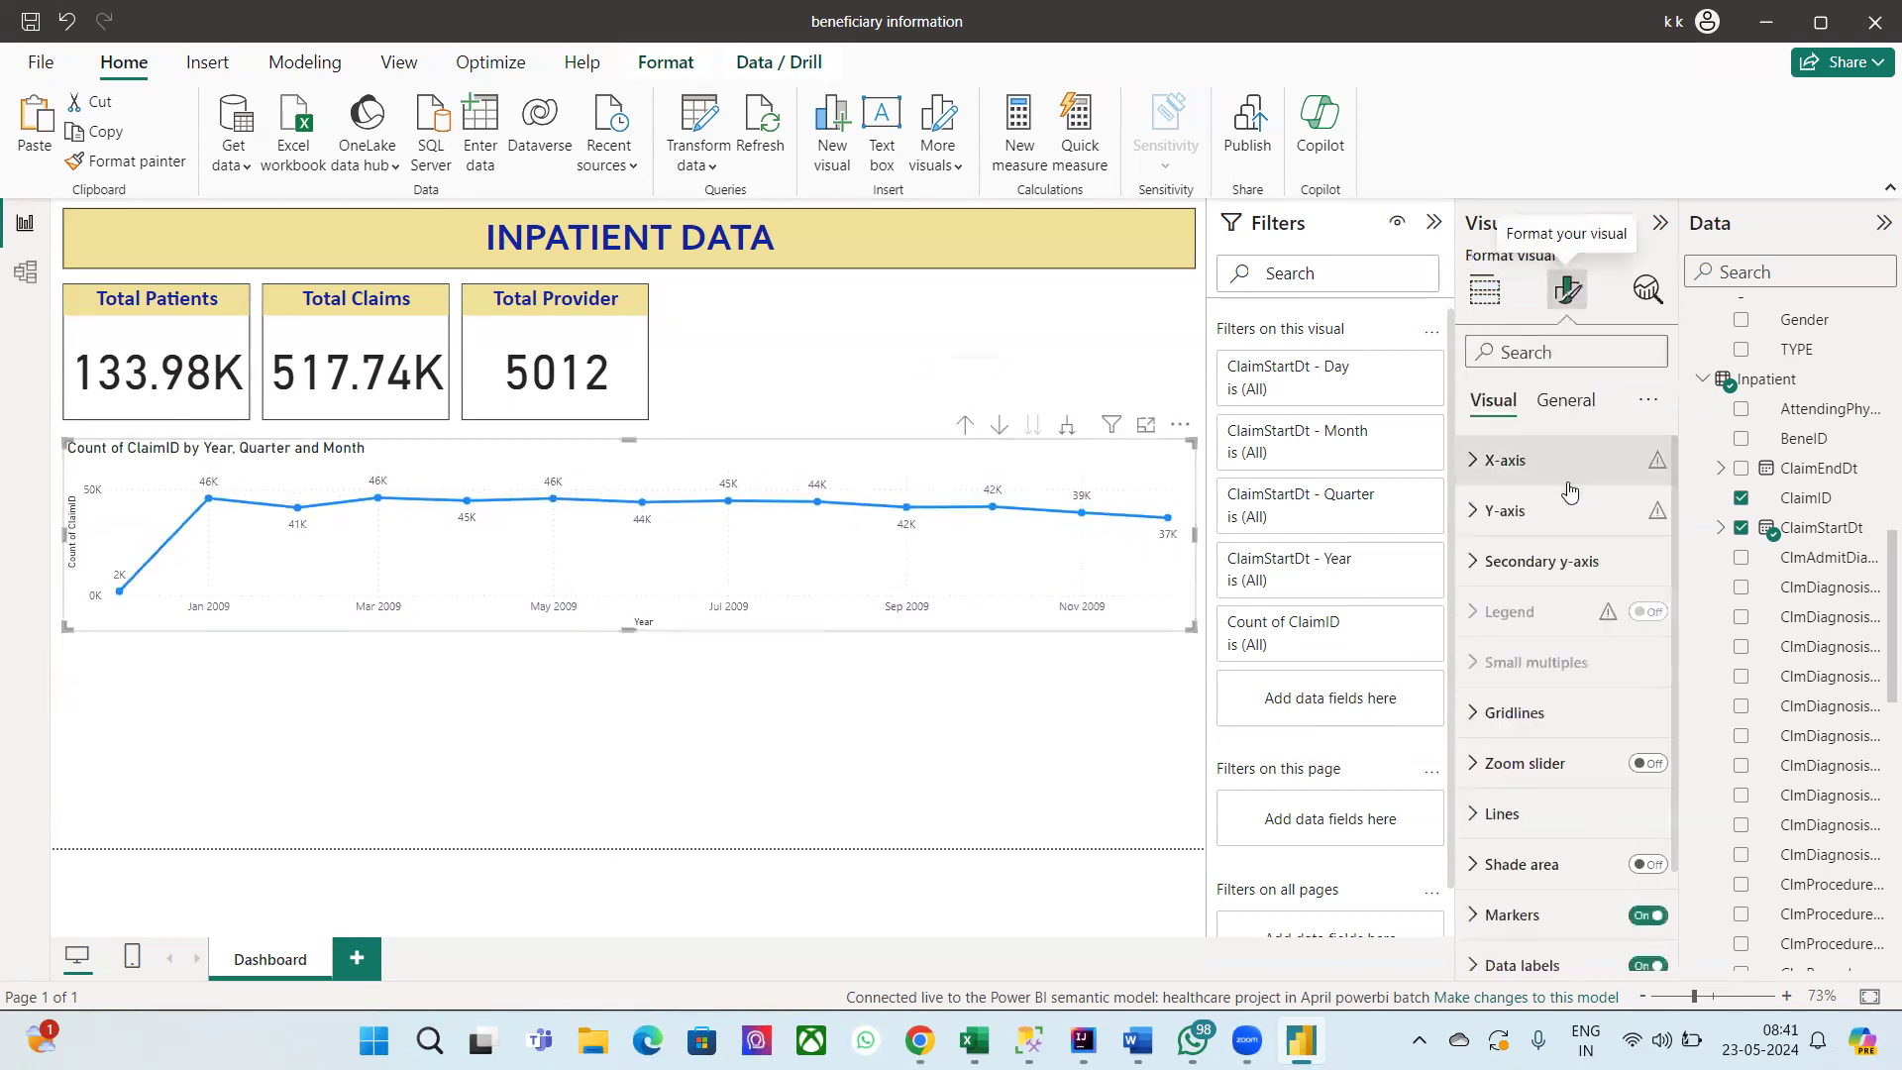
left_click(1588, 401)
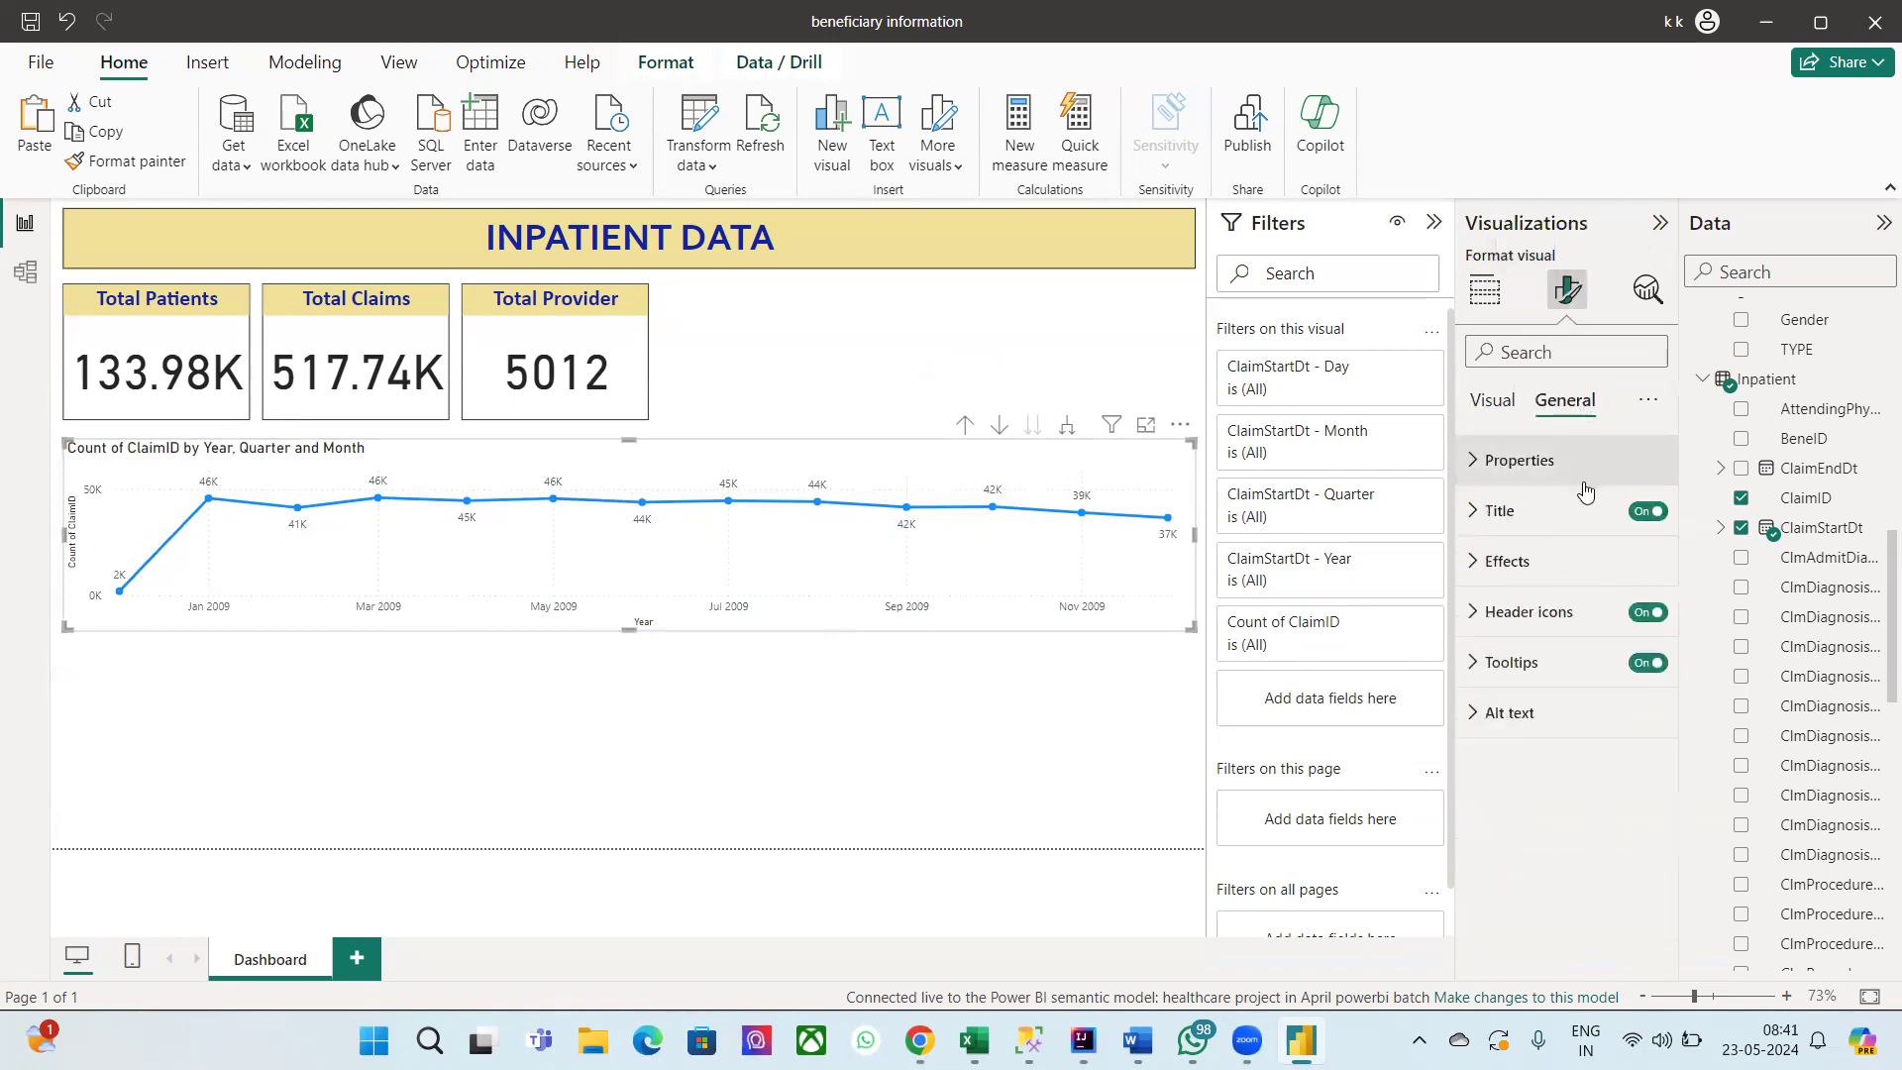
left_click(1488, 513)
left_click(1491, 636)
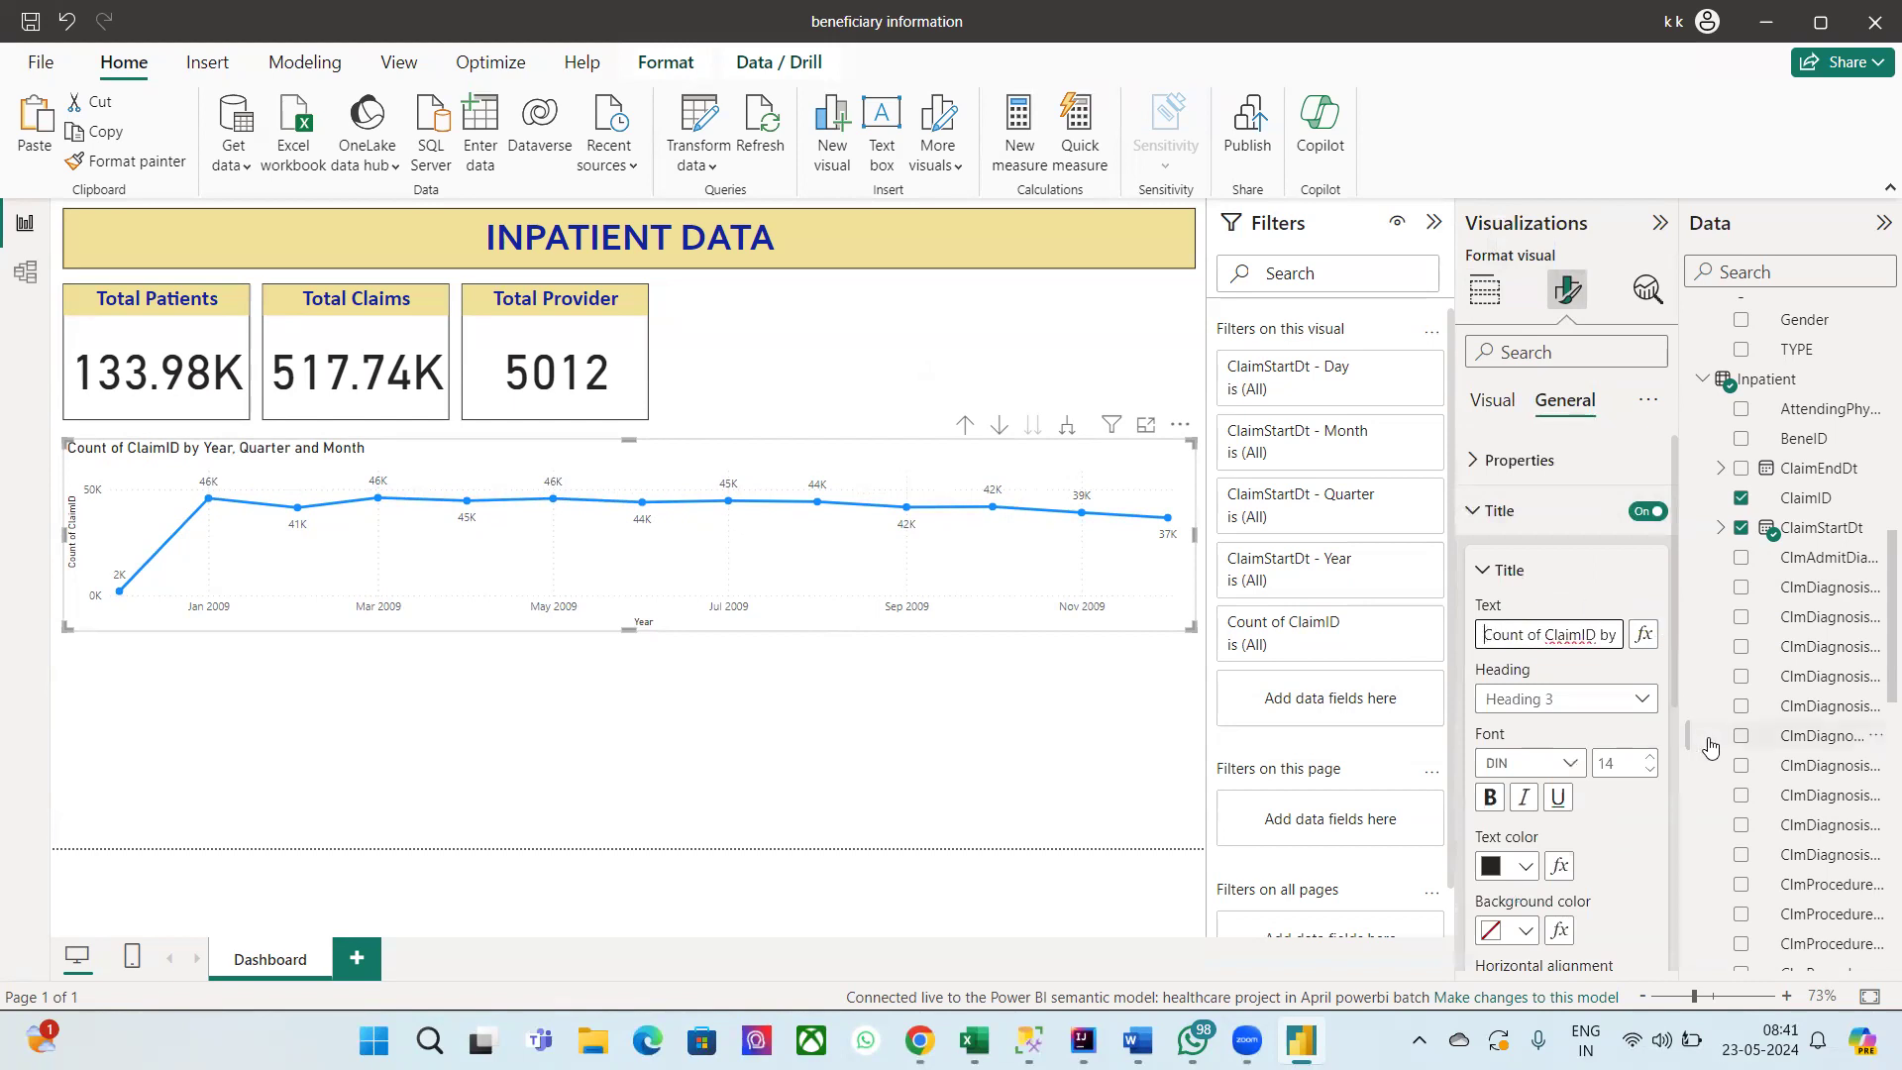
right_click(1609, 652)
left_click(1519, 624)
key("ctrl+a")
key("BackSpace")
type("CLai")
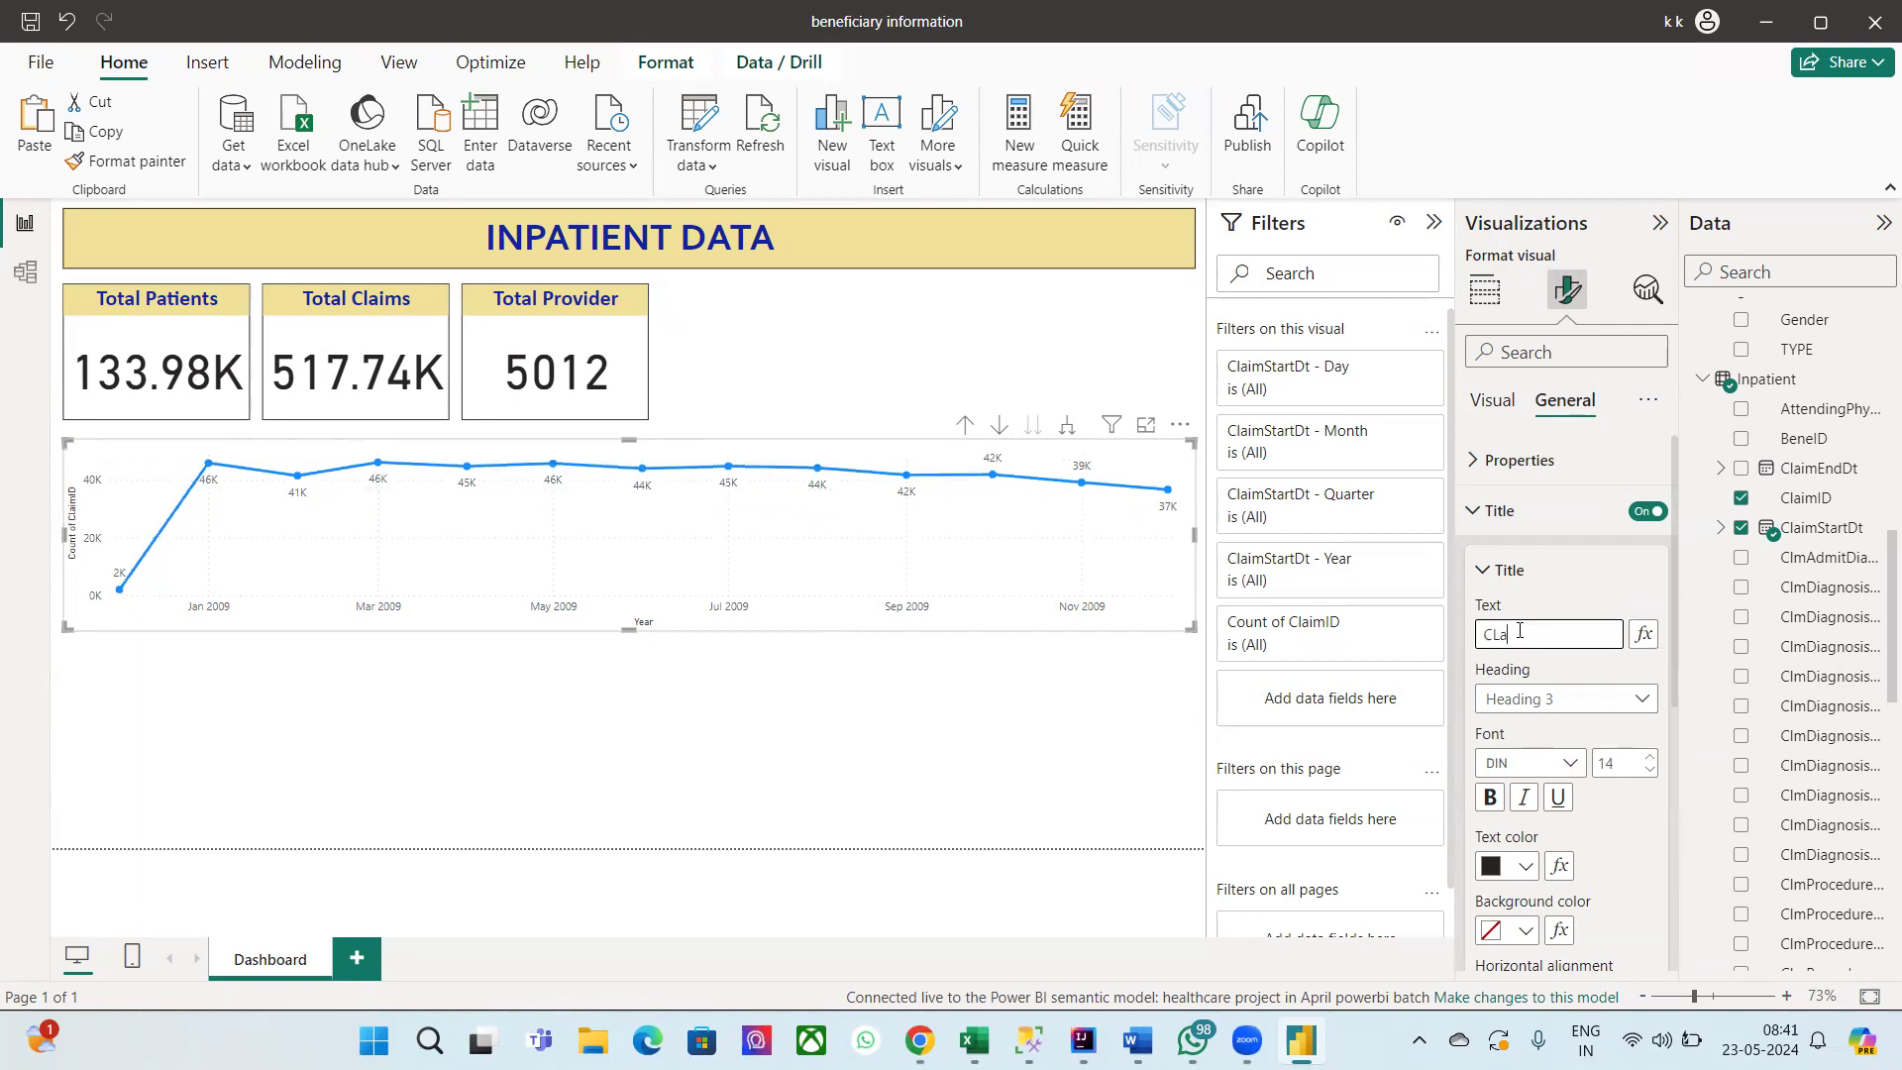
type("m")
key("BackSpace")
key("BackSpace")
key("BackSpace")
key("BackSpace")
key("BackSpace")
type("claims Trending Monthly")
Step: Format the line chart's title as bold, centered Calibri in dark blue on a light yellow background
left_click(1536, 766)
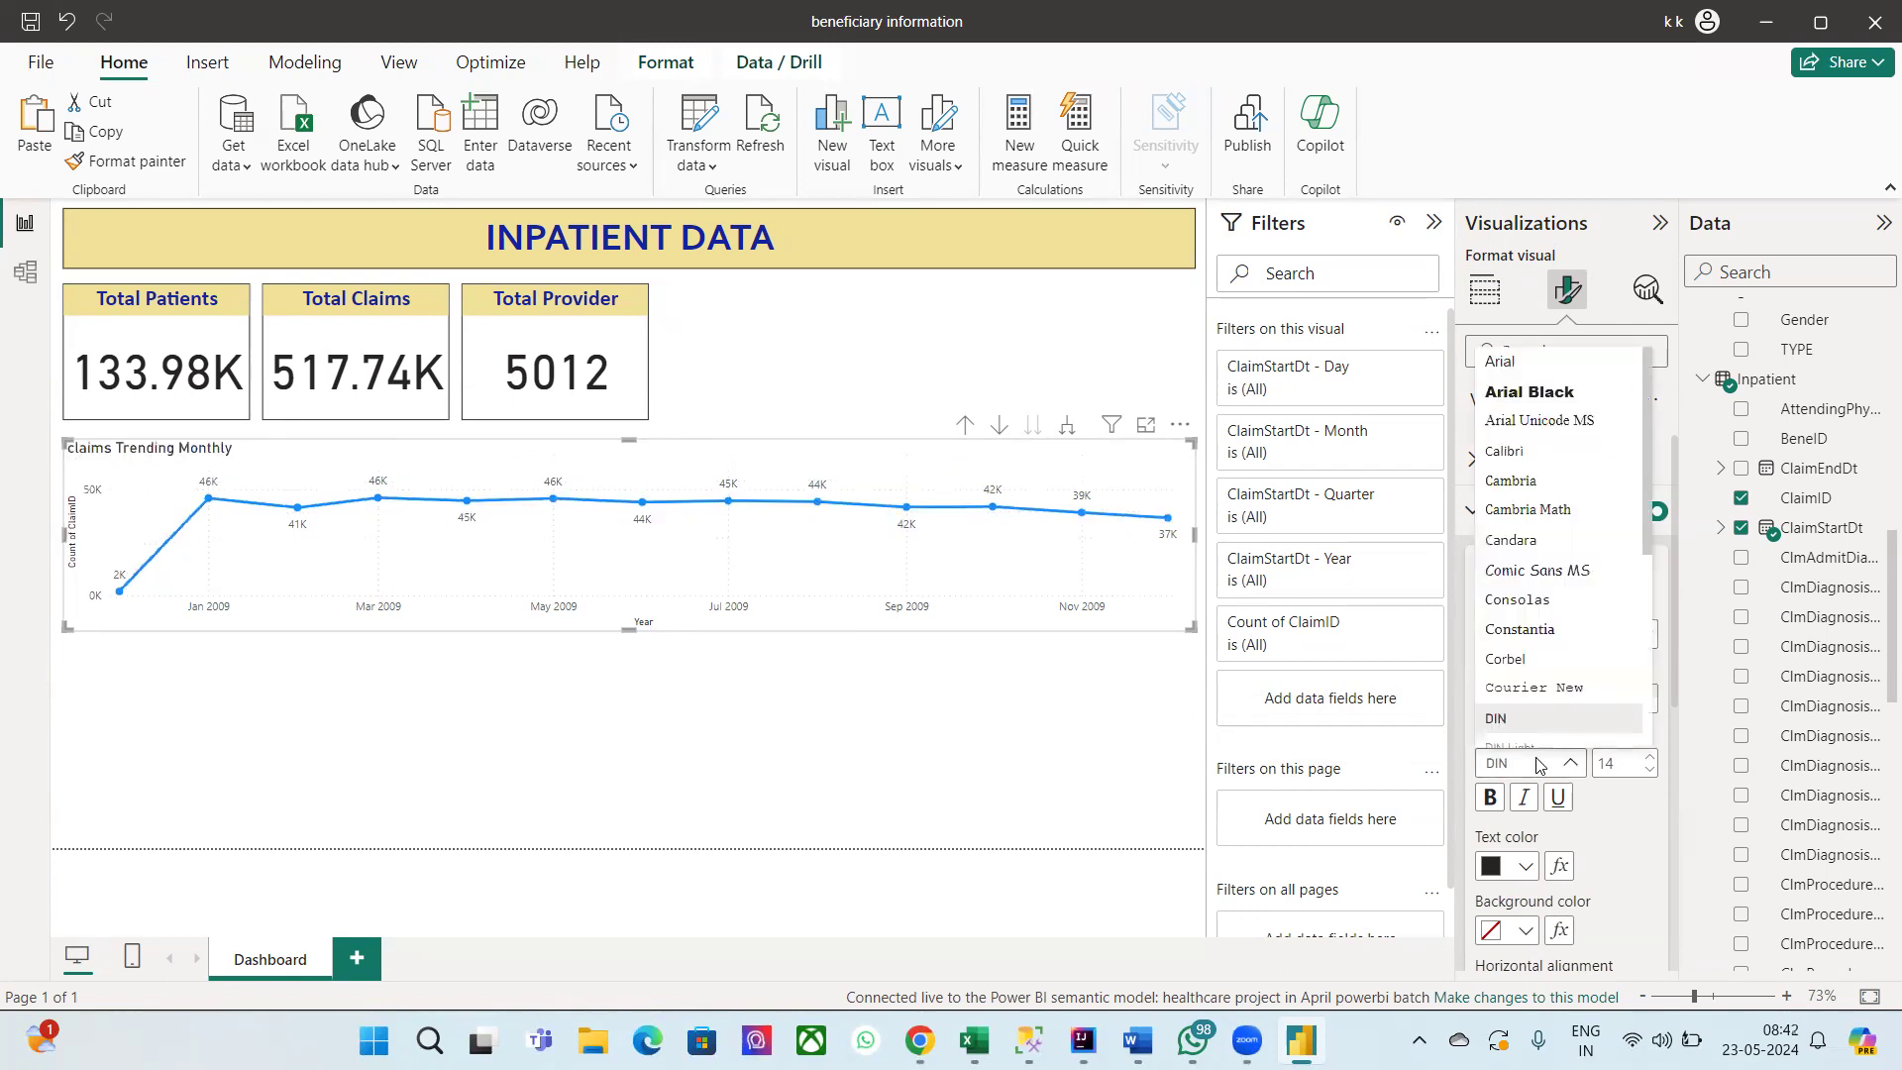
left_click(1514, 453)
left_click(1523, 867)
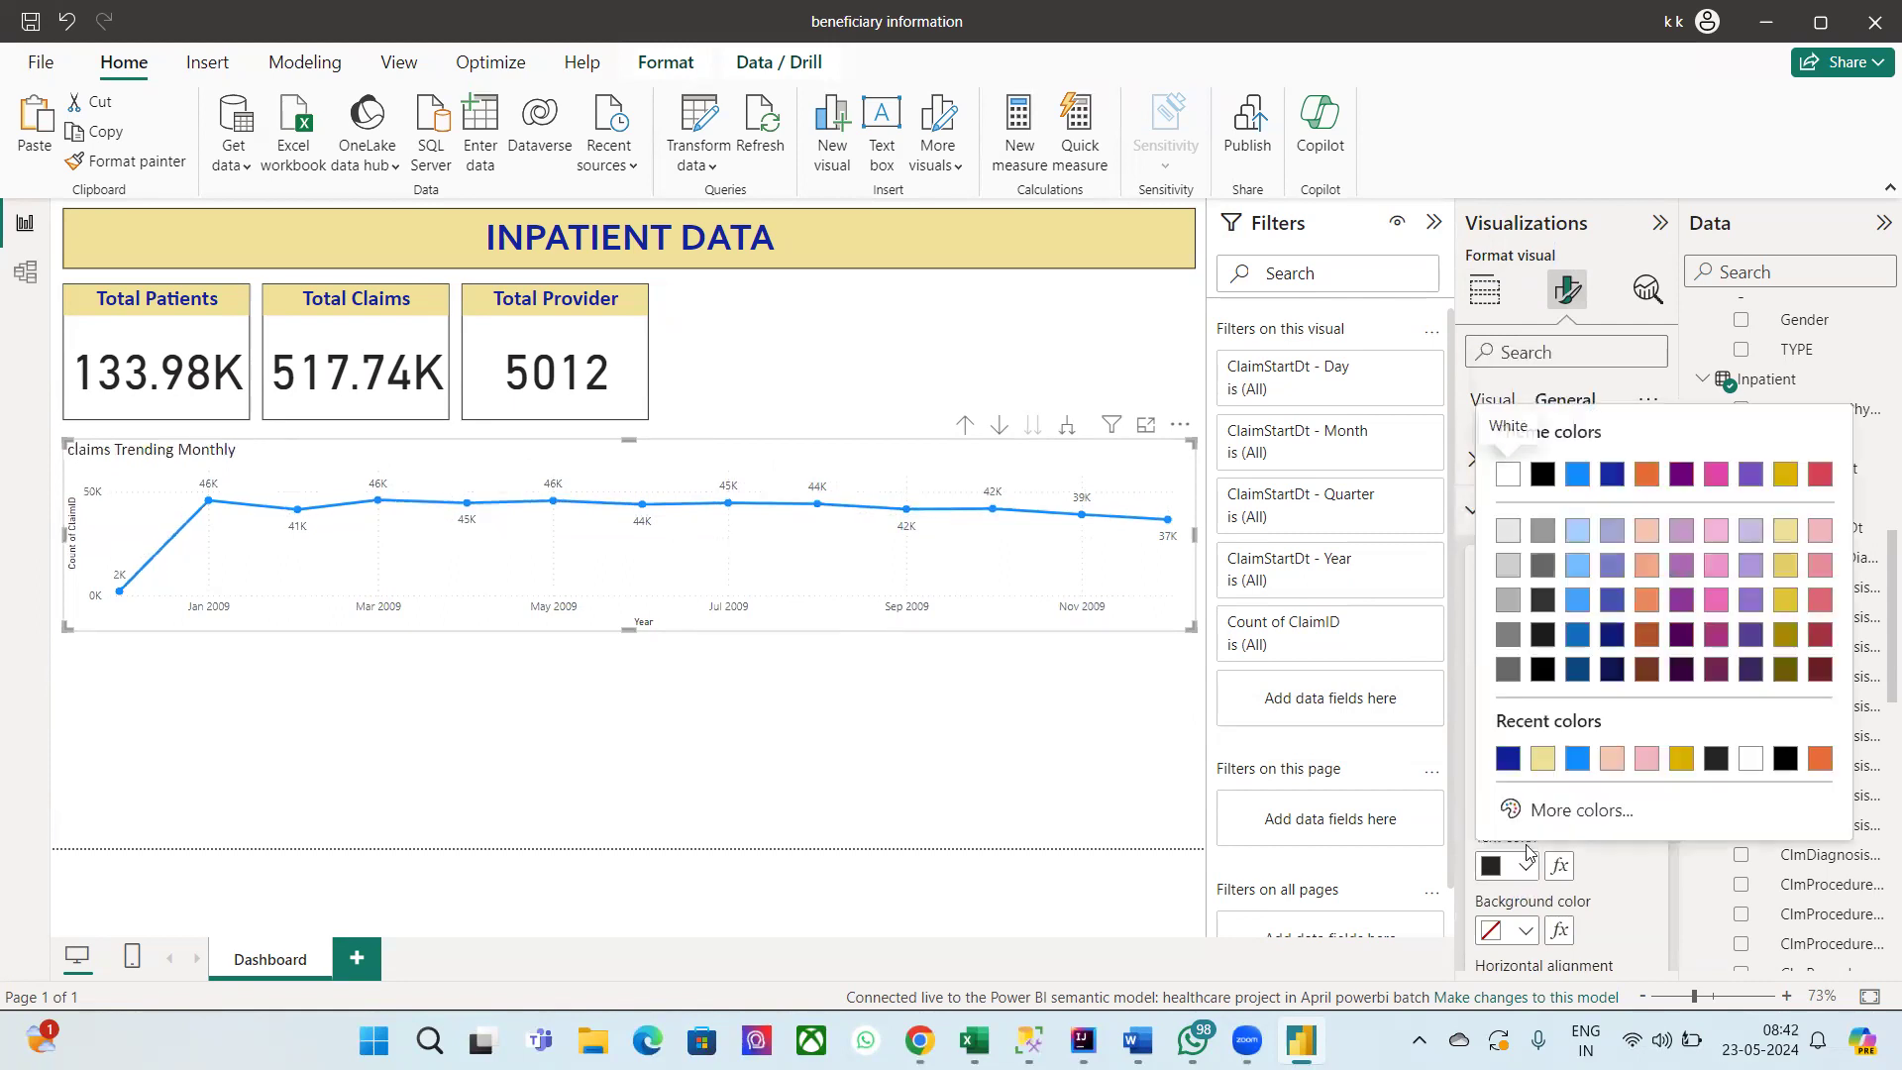
left_click(1498, 763)
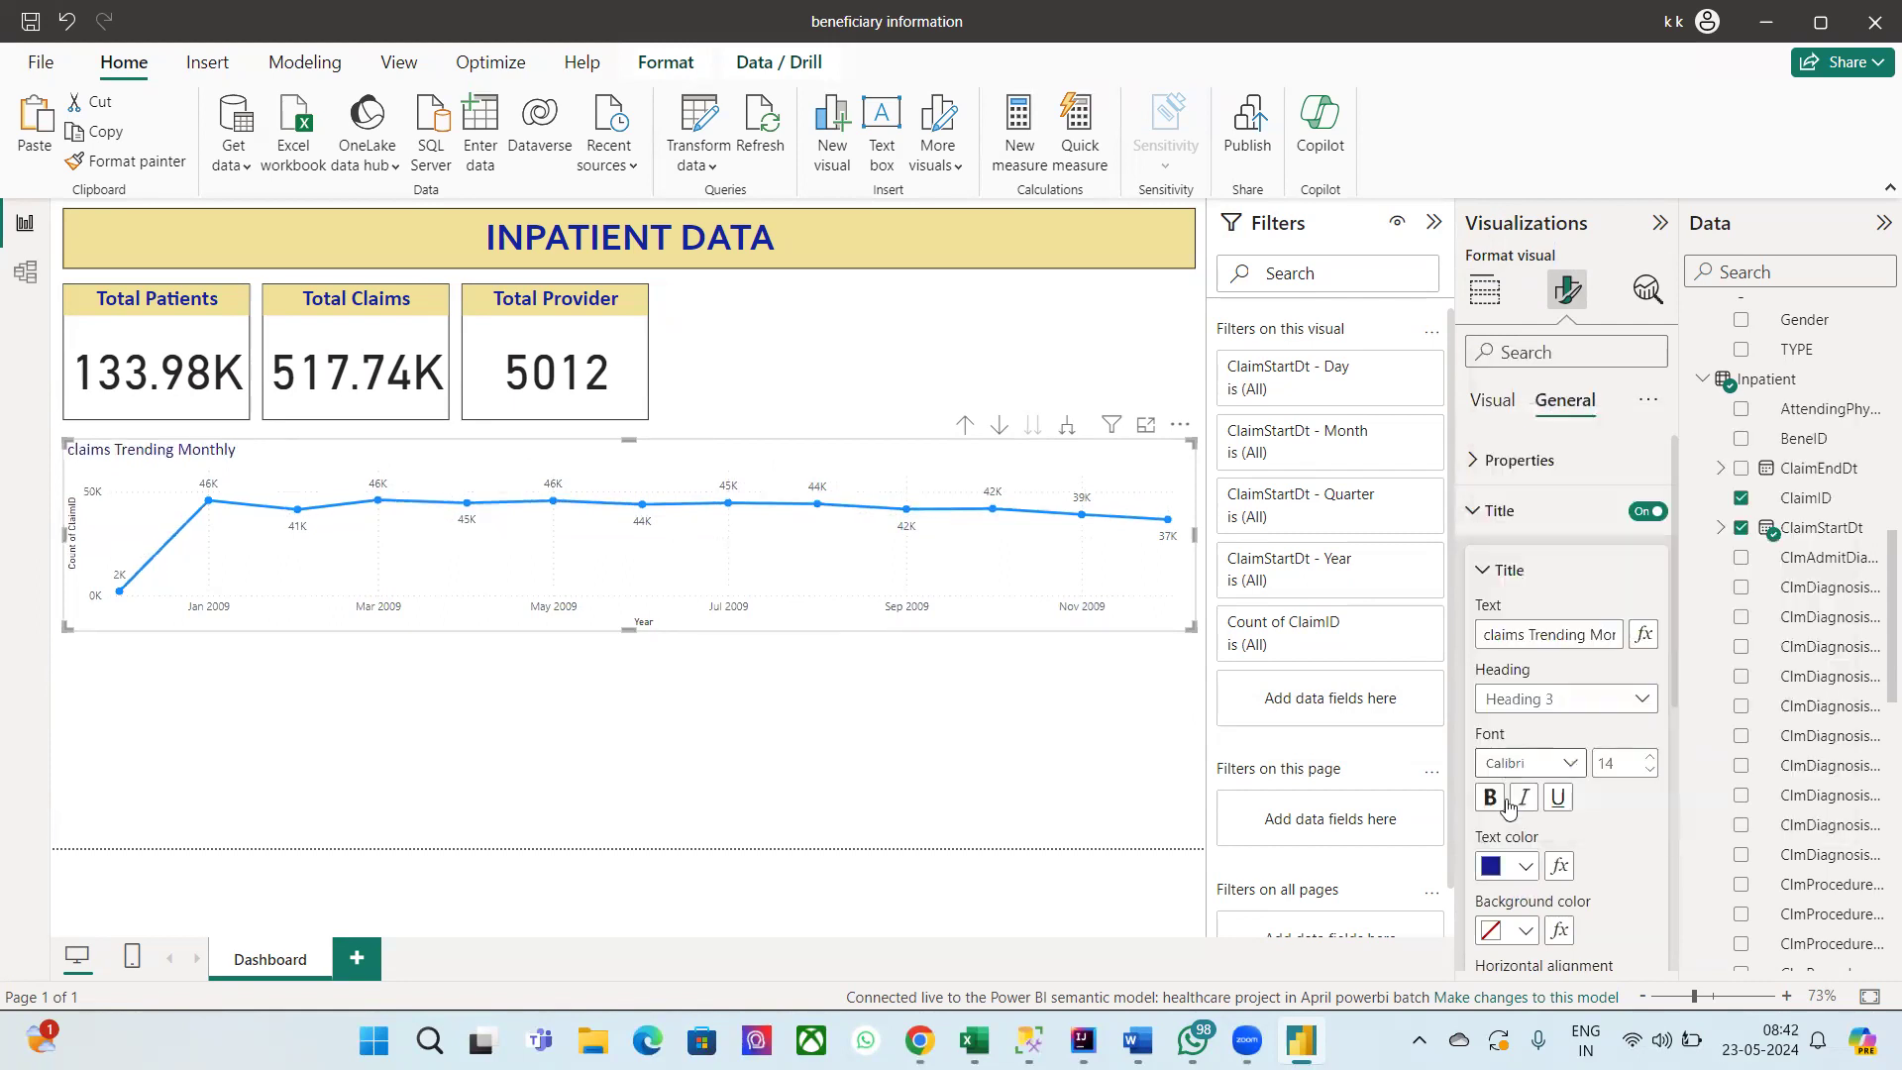
left_click(1523, 930)
left_click(1543, 771)
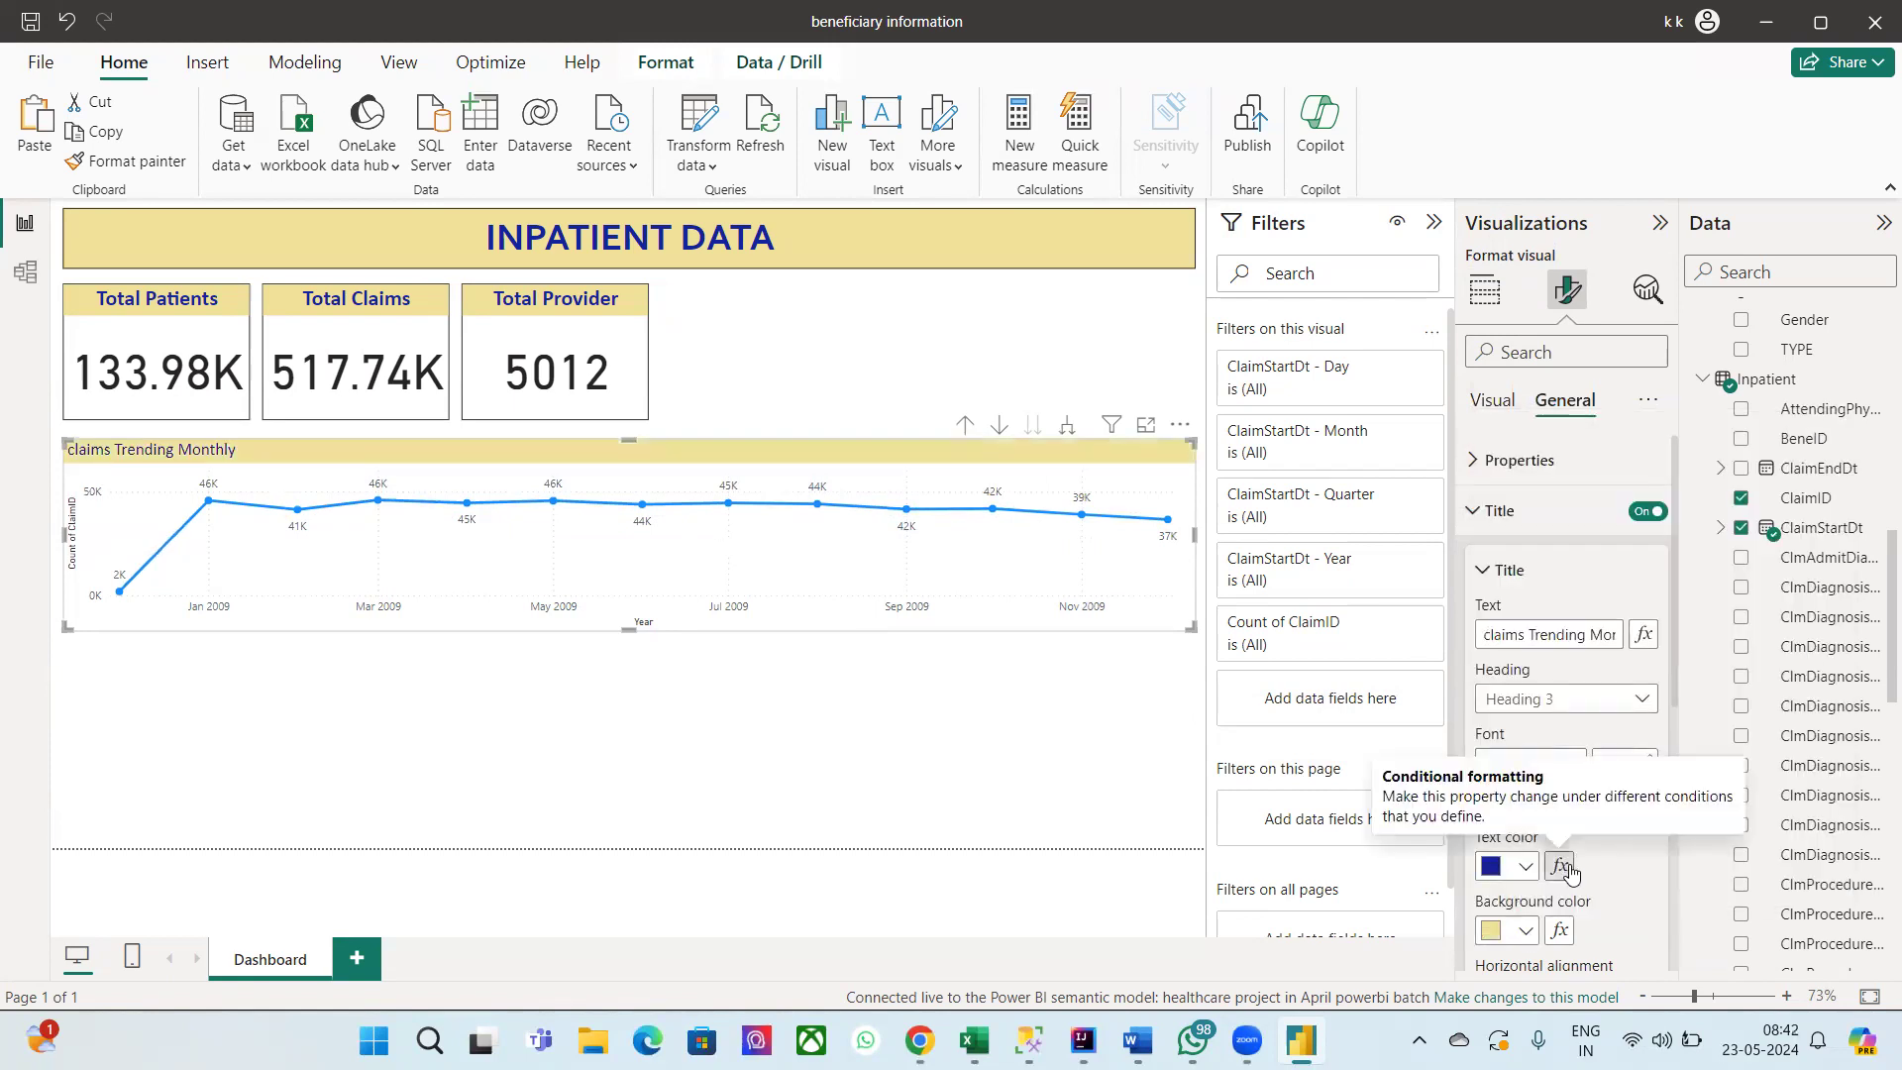
scroll(1562, 726, "down", 1)
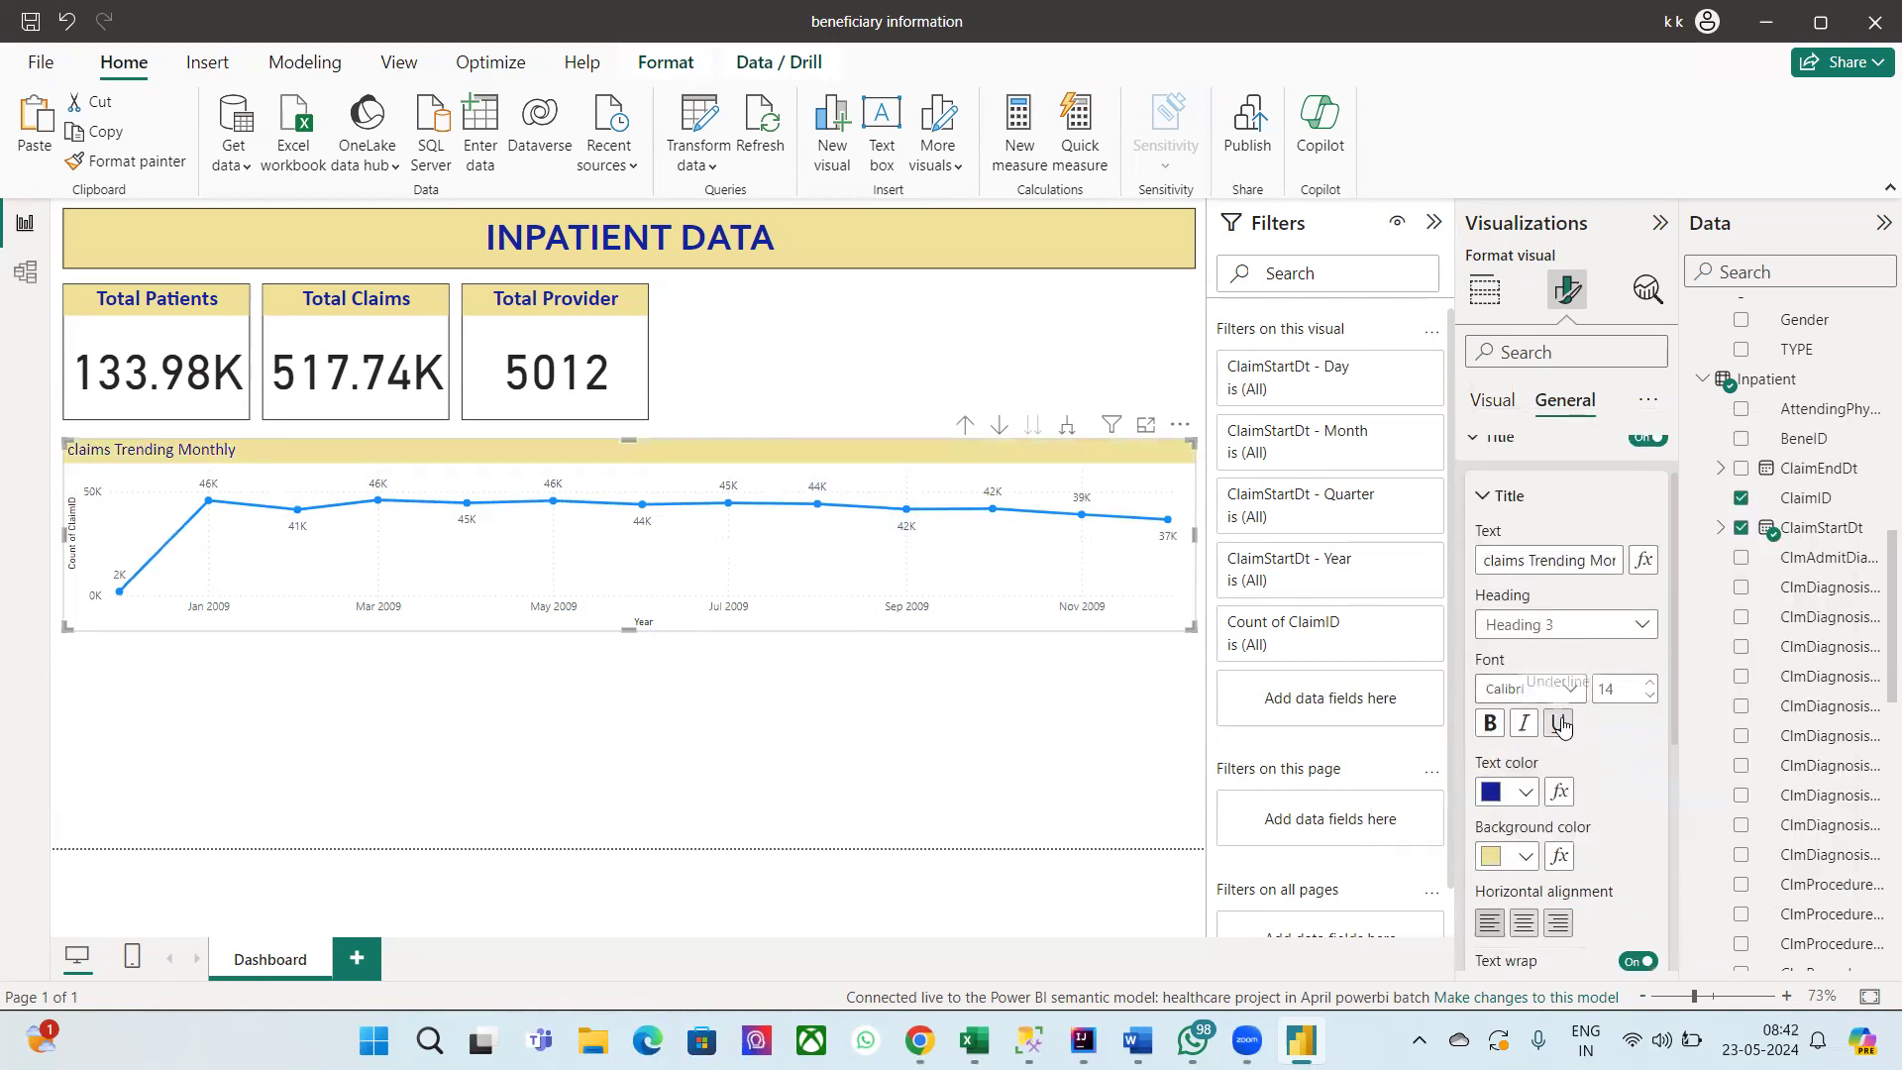
left_click(1488, 723)
left_click(1524, 925)
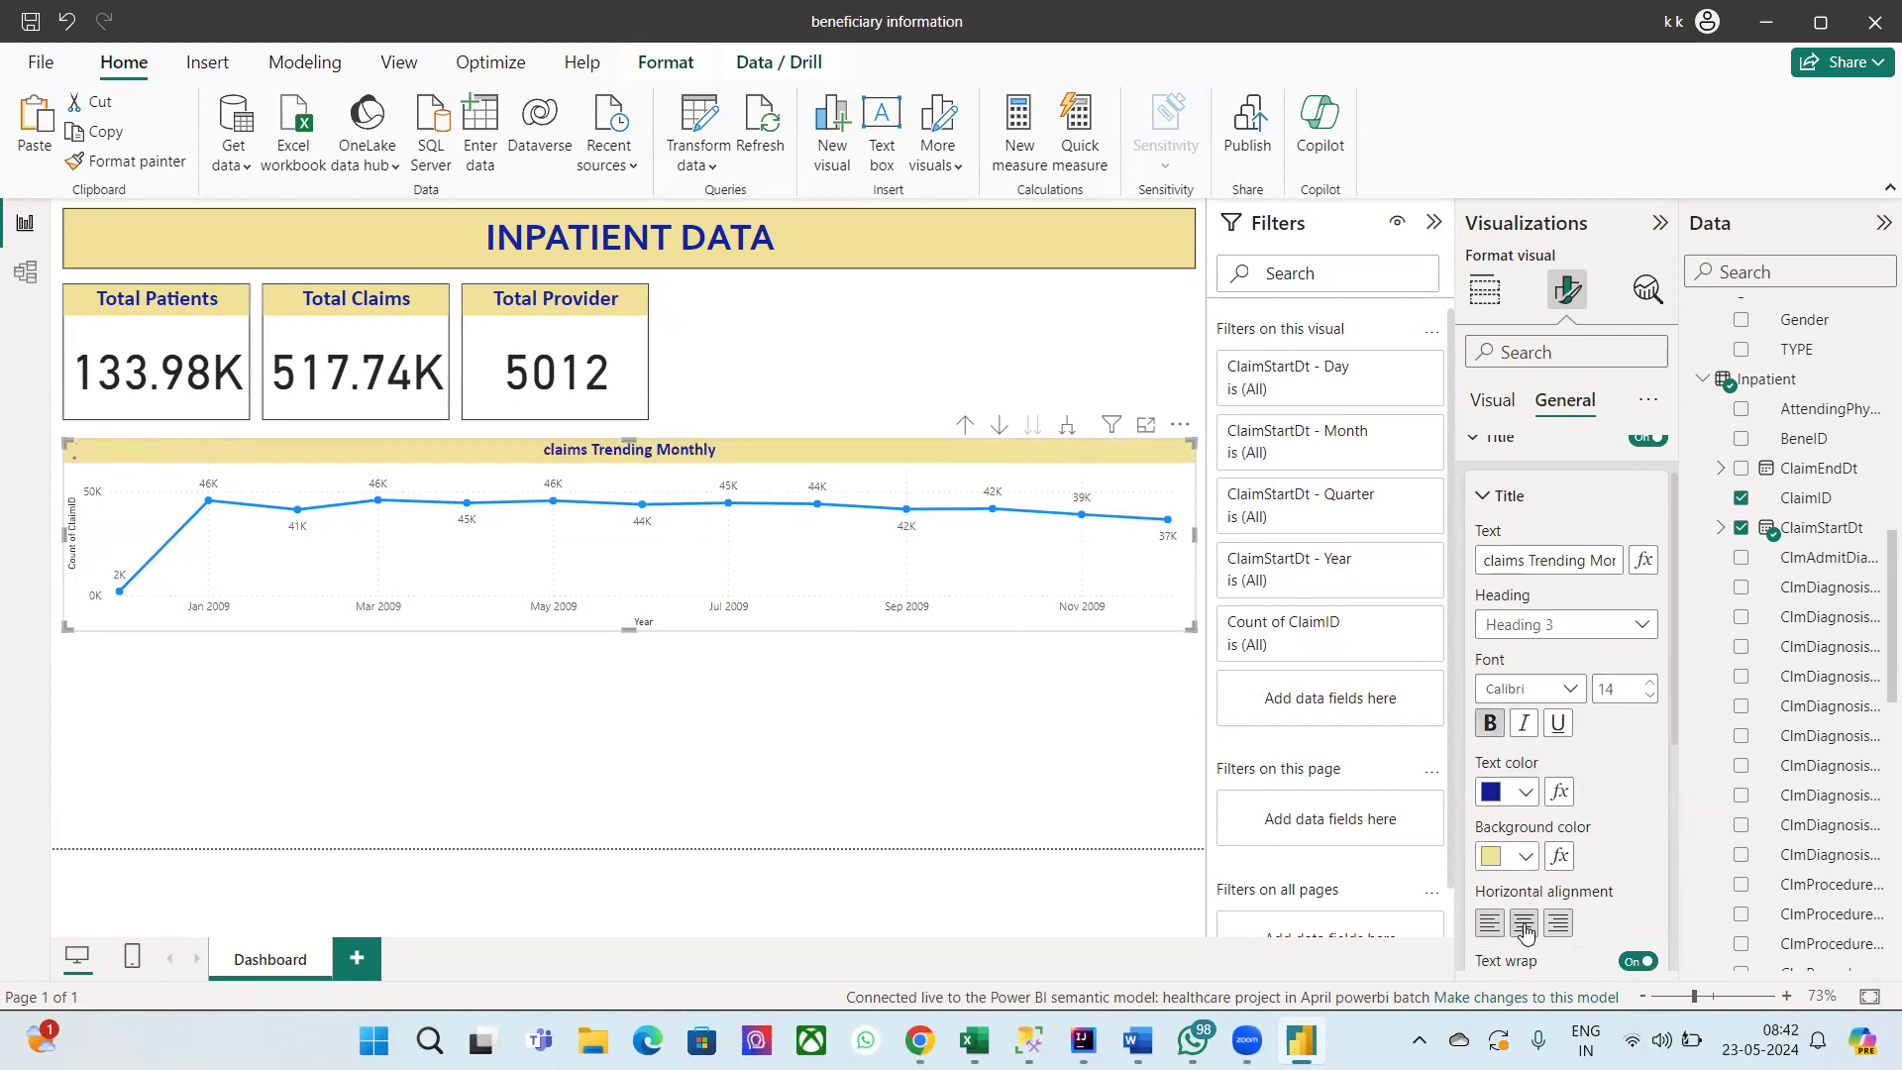
Step: Capitalize the first letter of the line chart's title so it reads "Claims Trending Monthly"
left_click(1490, 561)
key("BackSpace")
type("C")
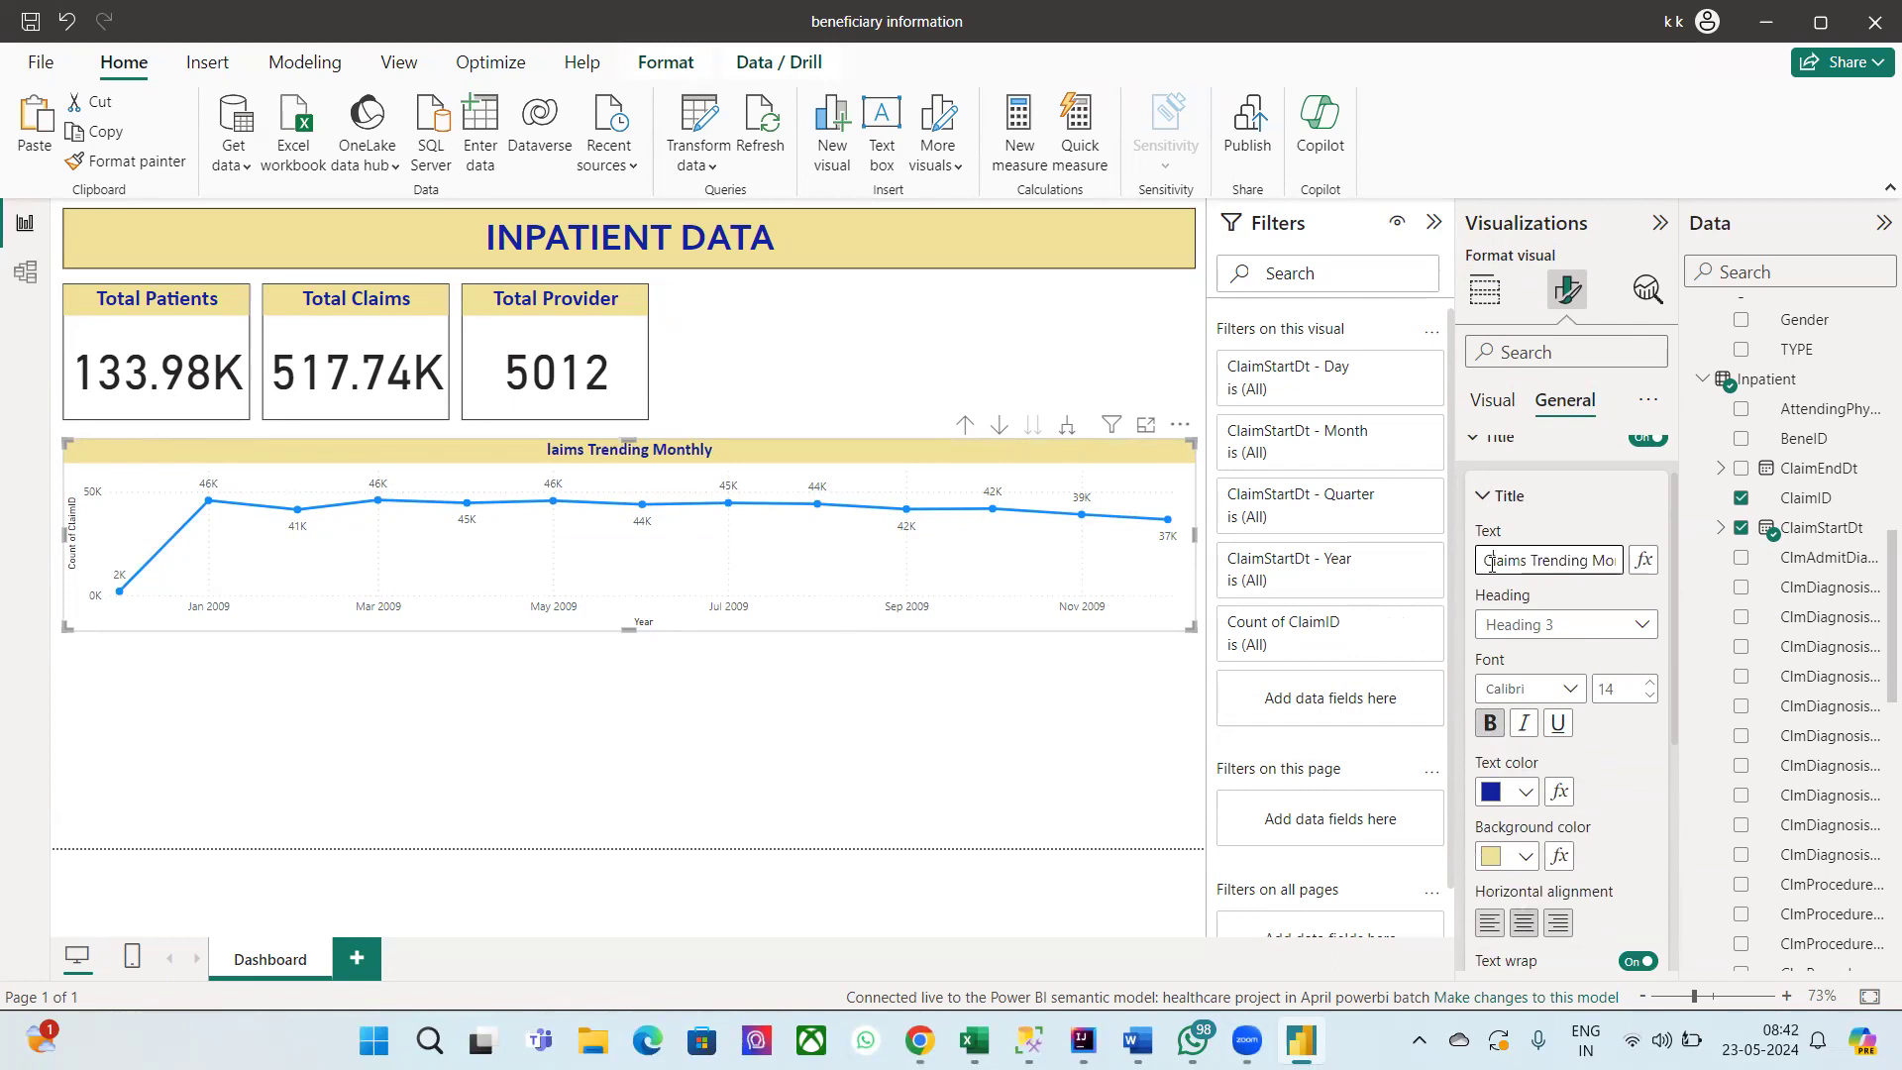
left_click(758, 706)
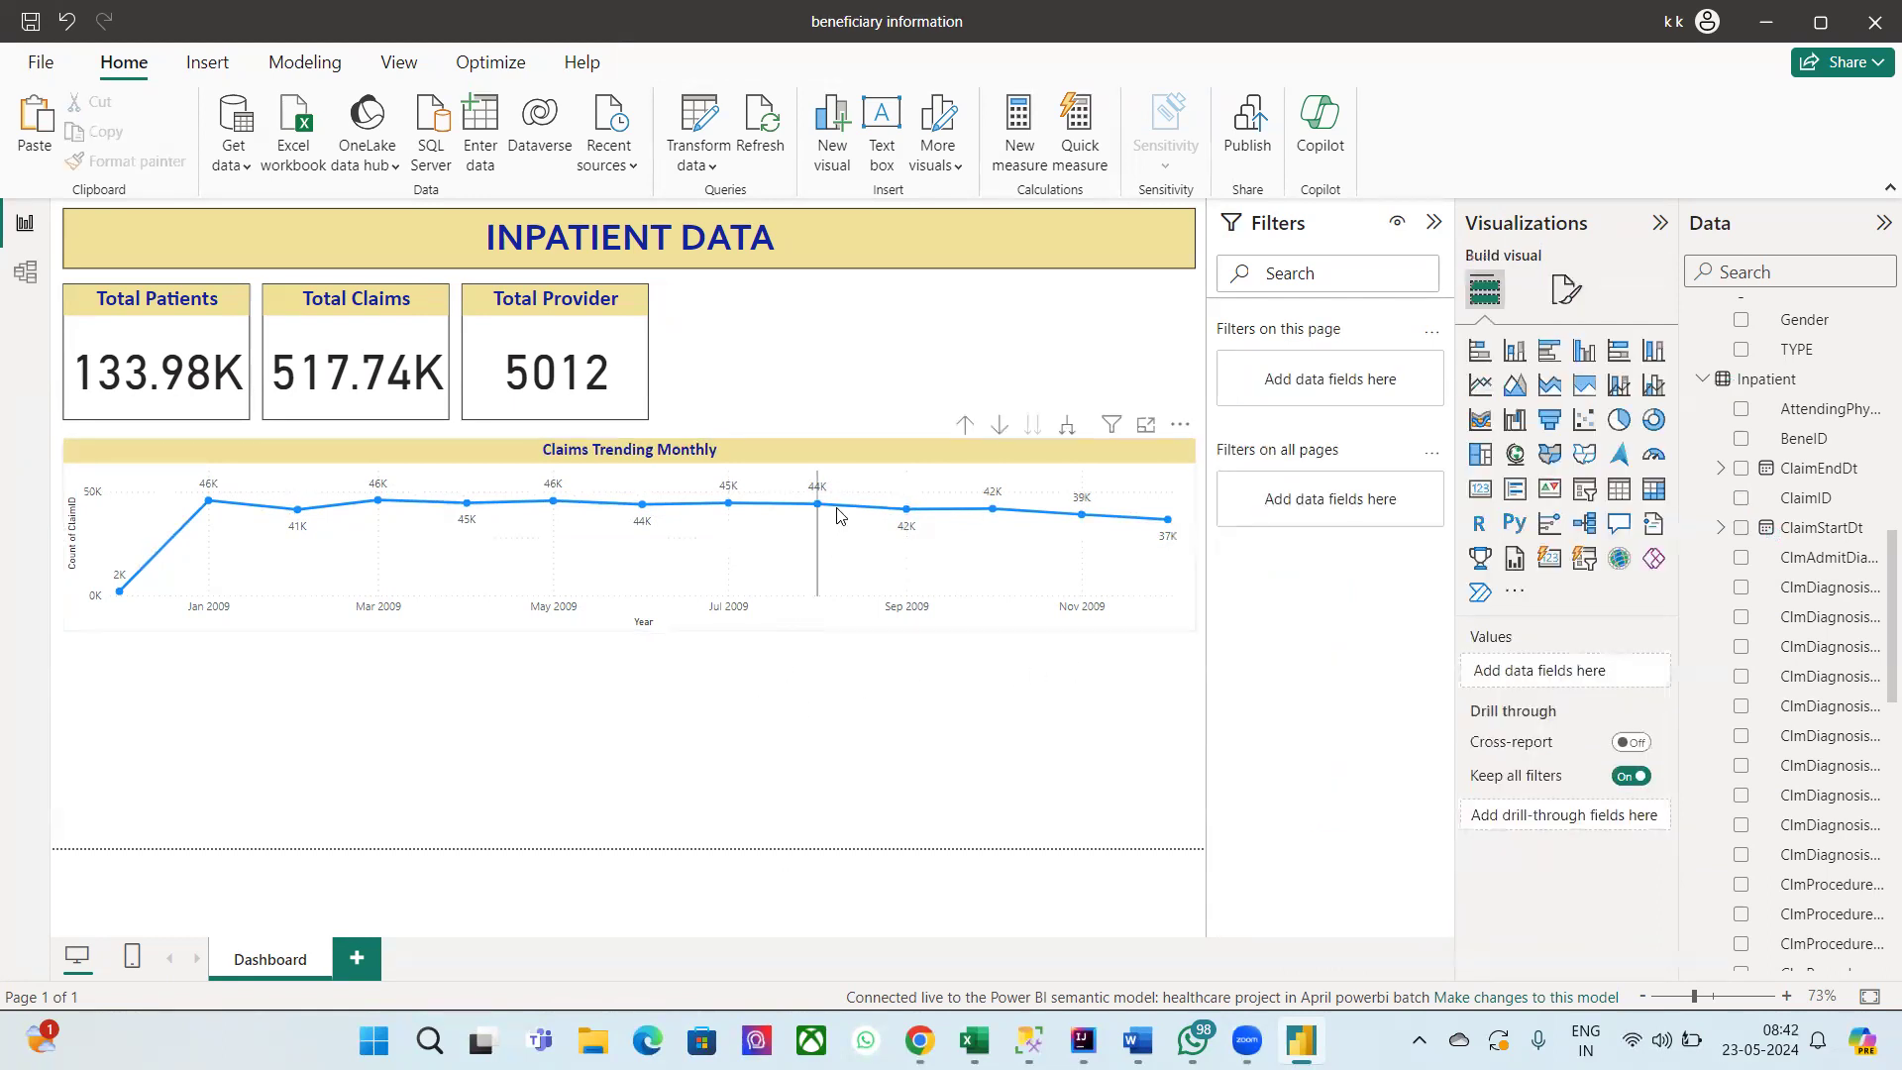
Step: Turn on the visual border around the Claims Trending Monthly line chart
left_click(822, 450)
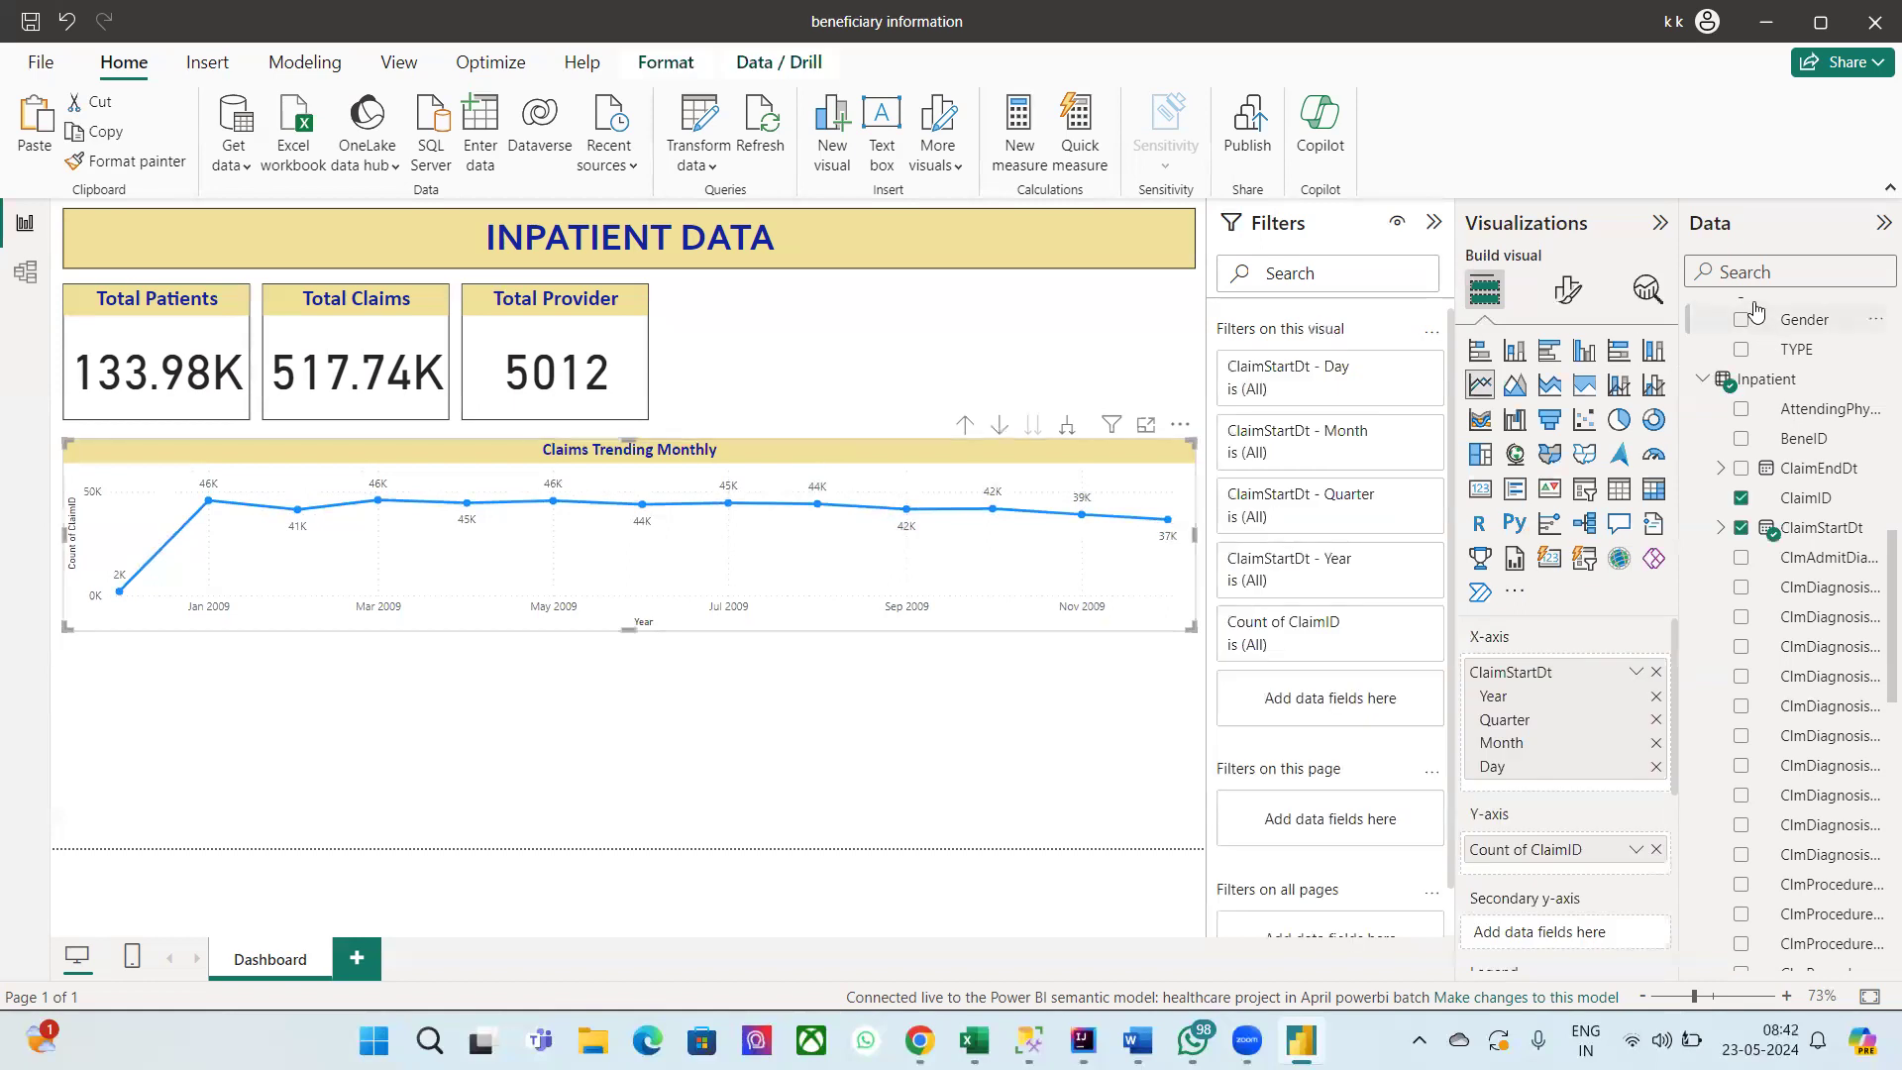
left_click(1567, 289)
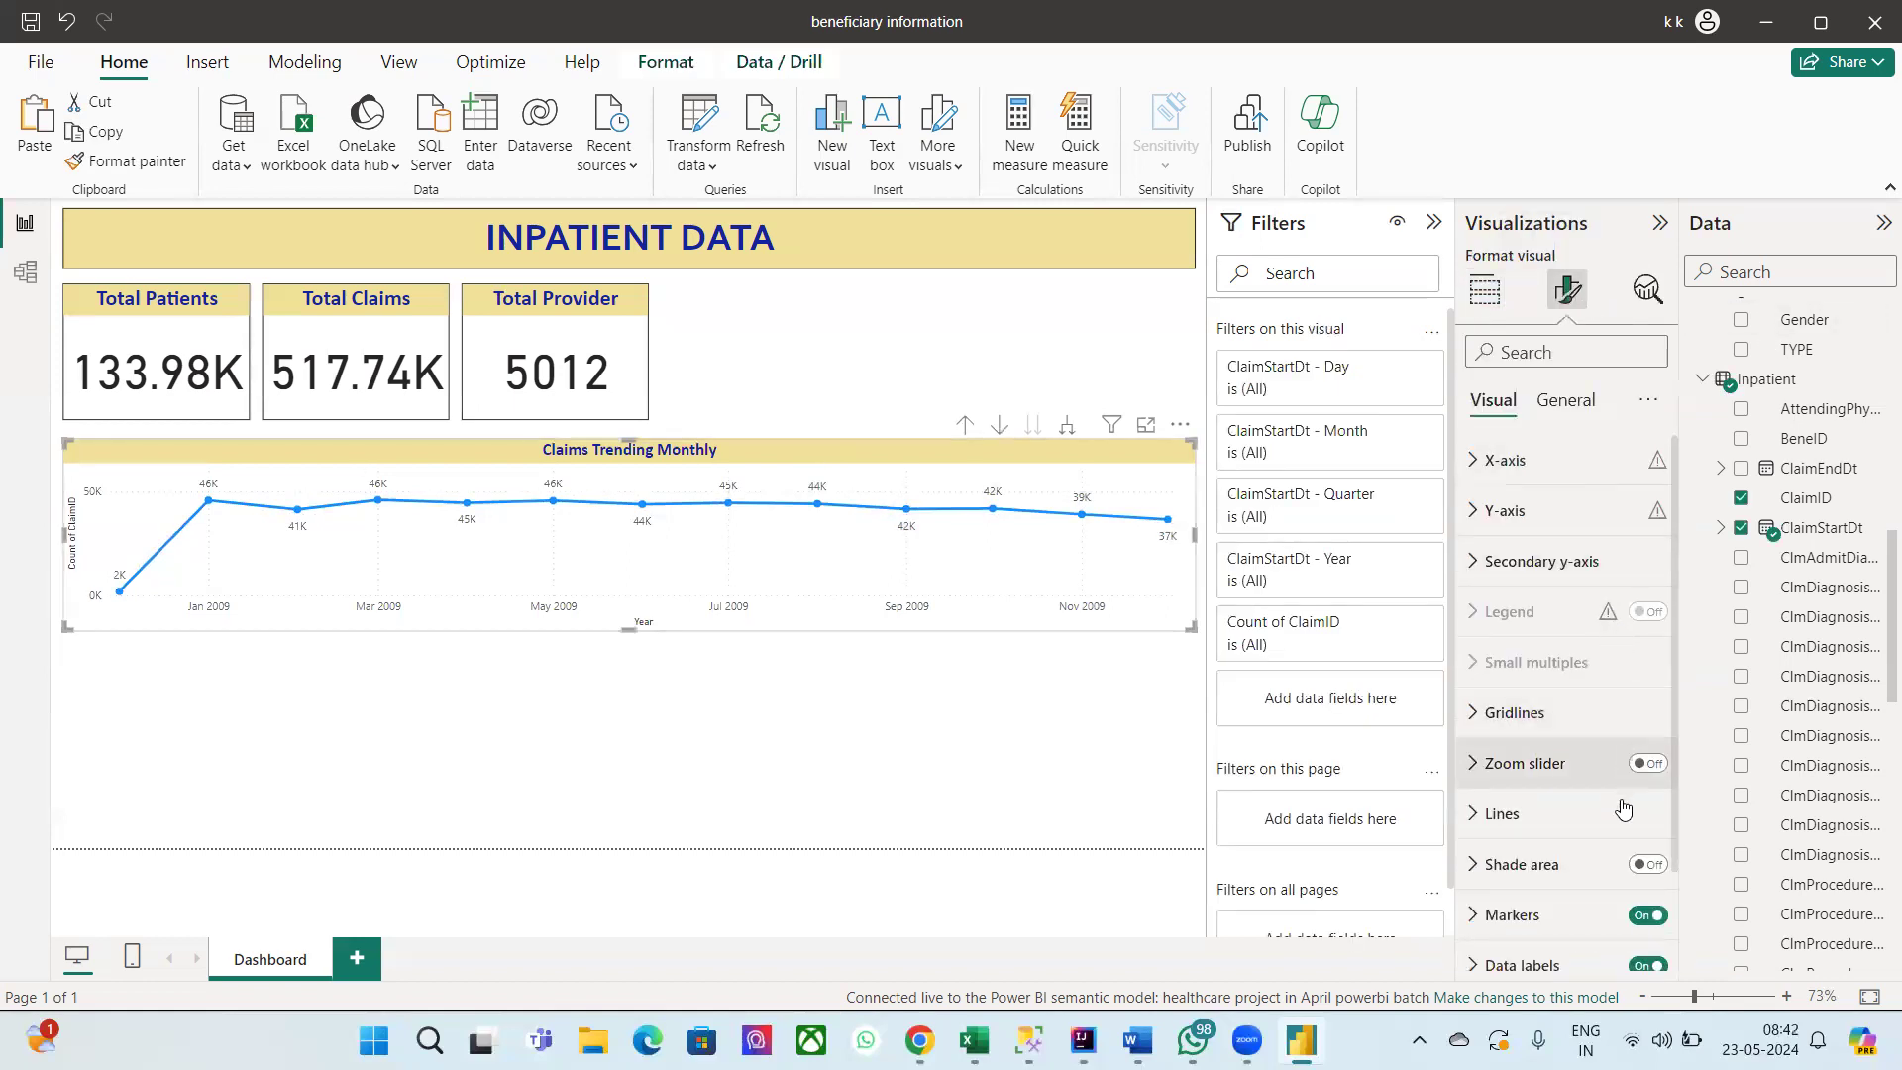
left_click(1563, 401)
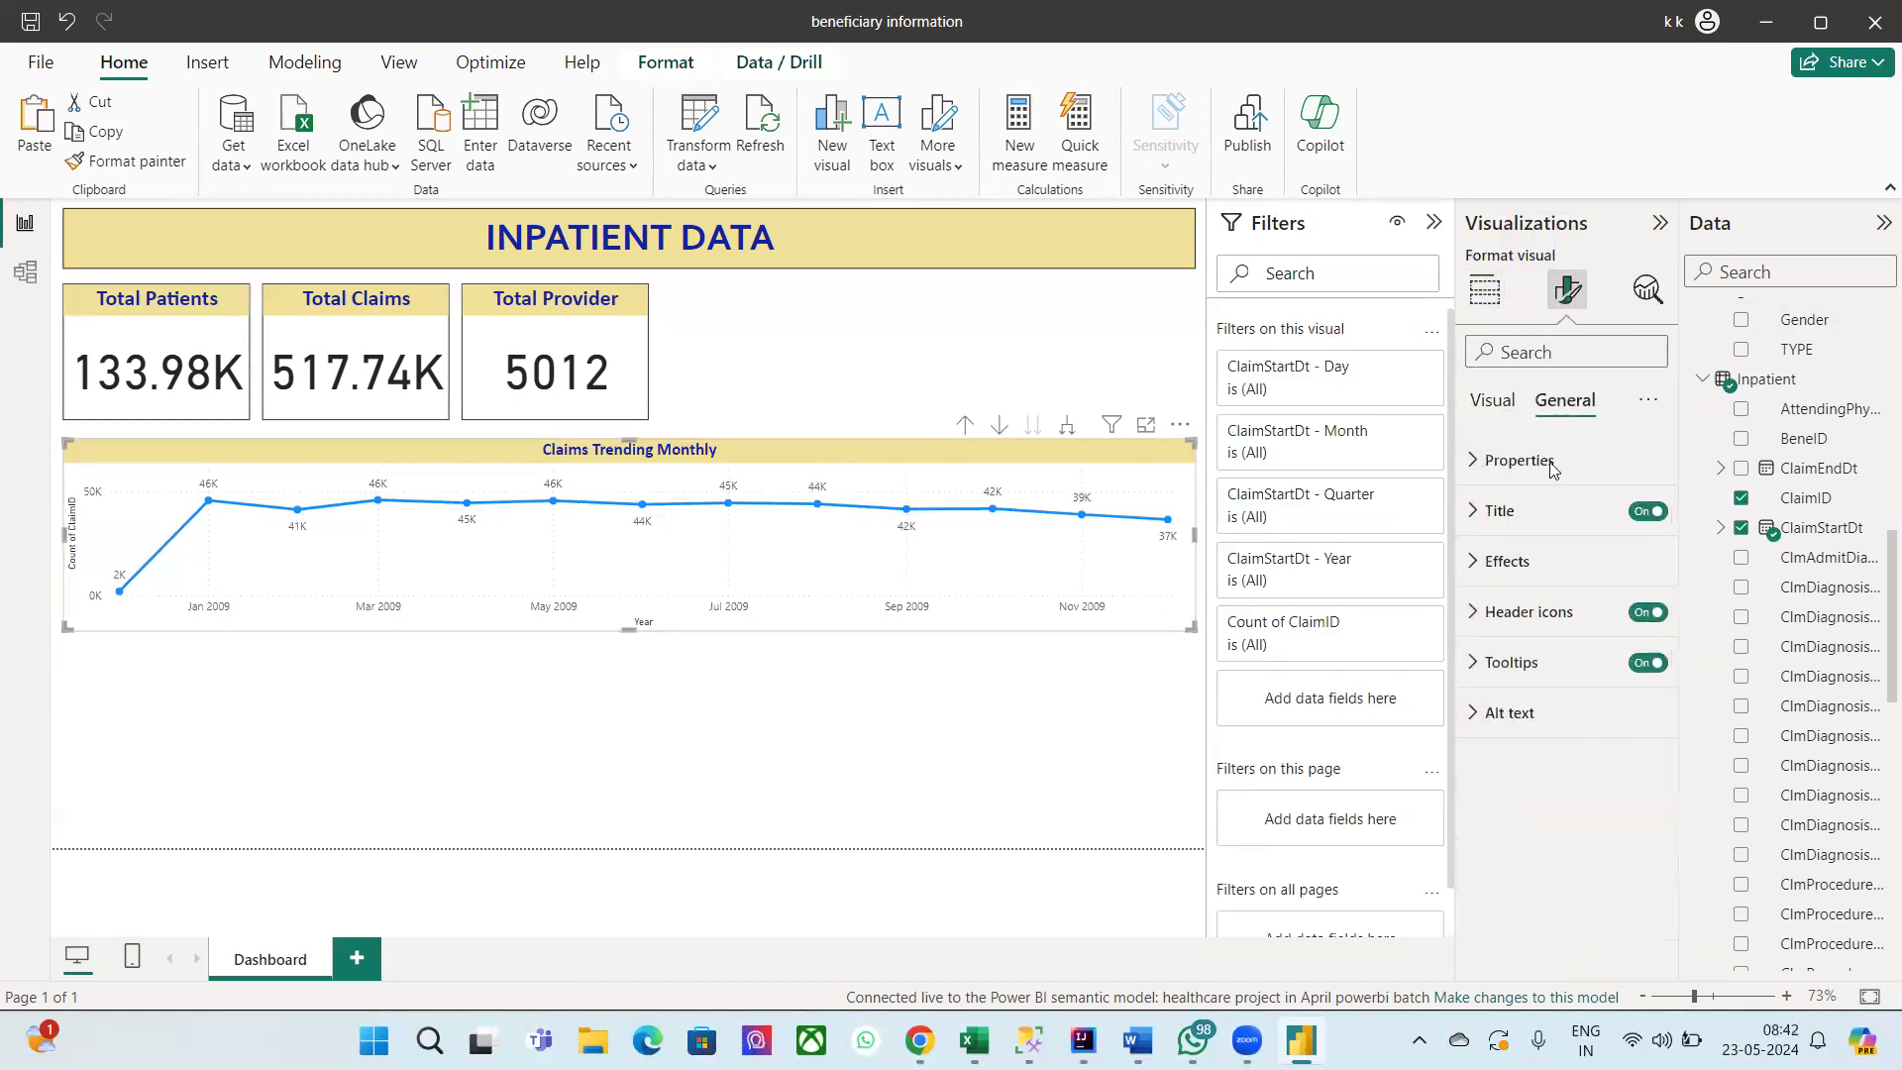
left_click(1516, 560)
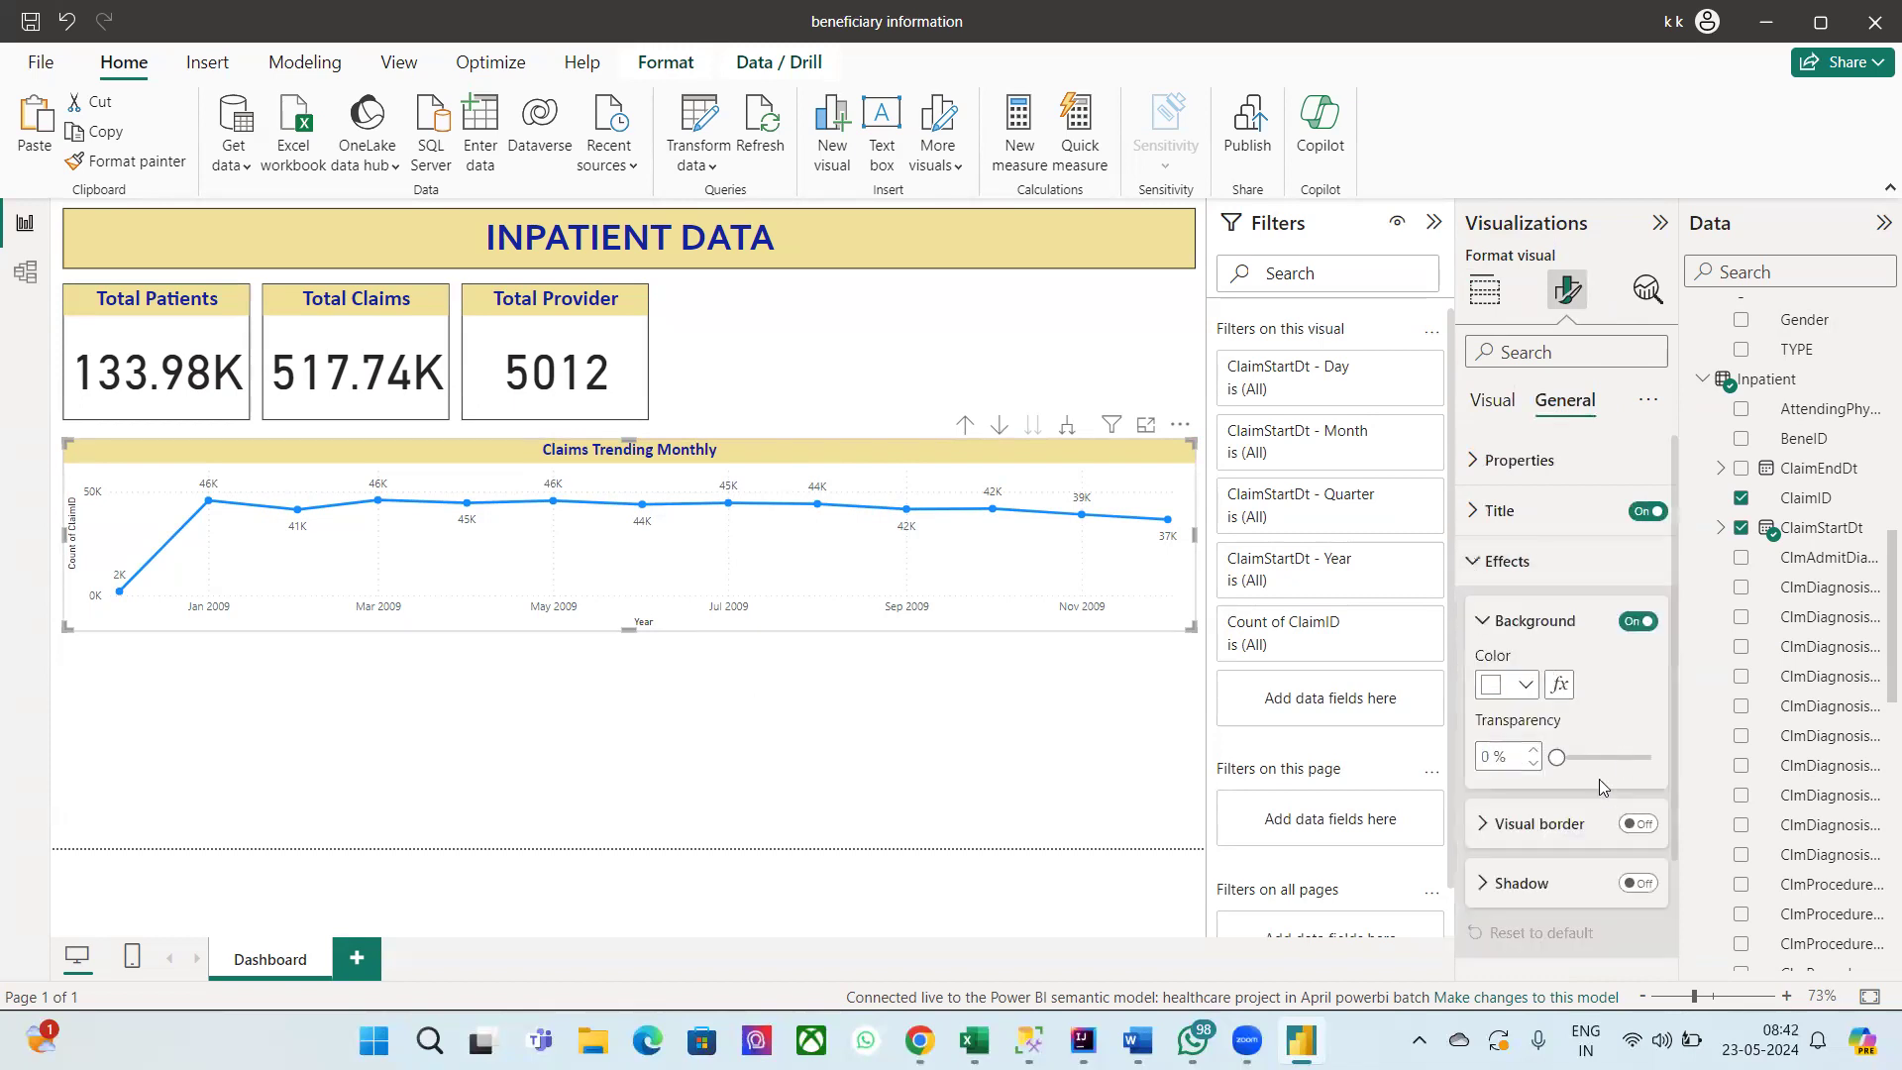
left_click(1638, 825)
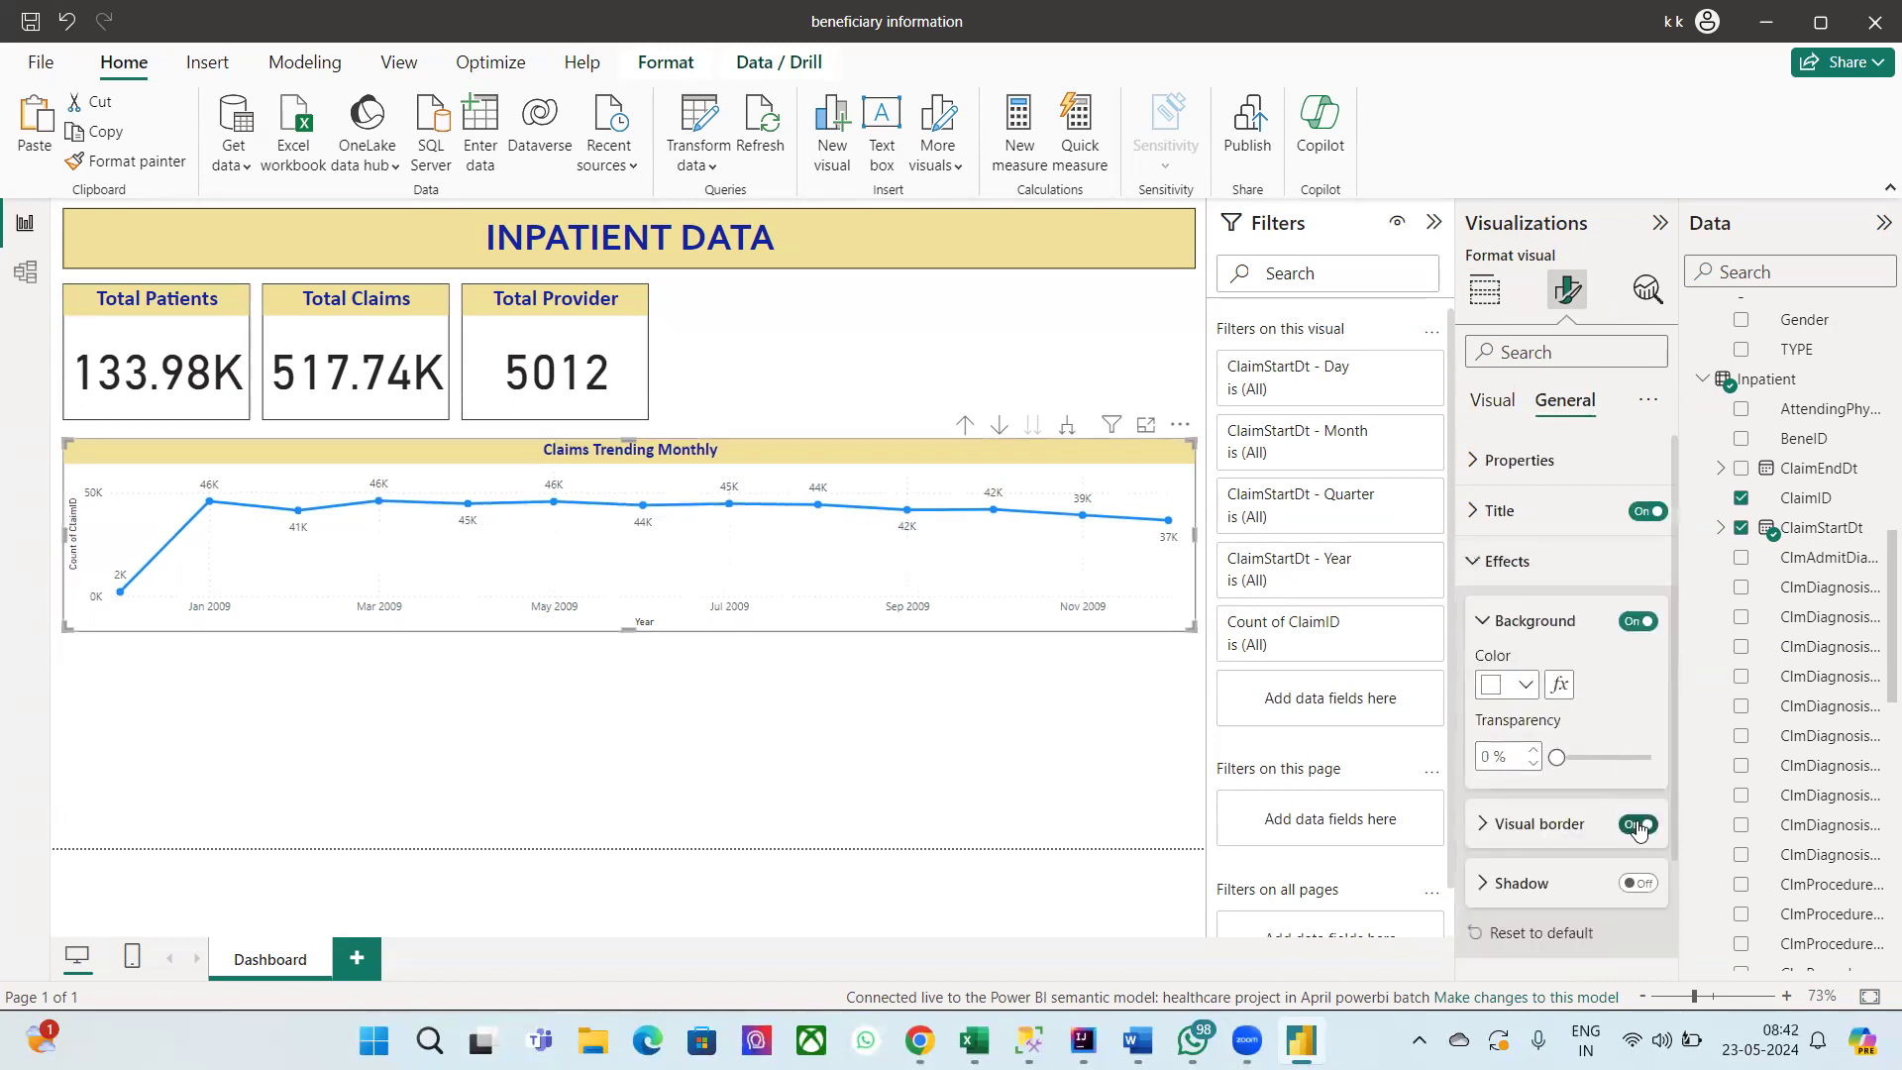
left_click(899, 650)
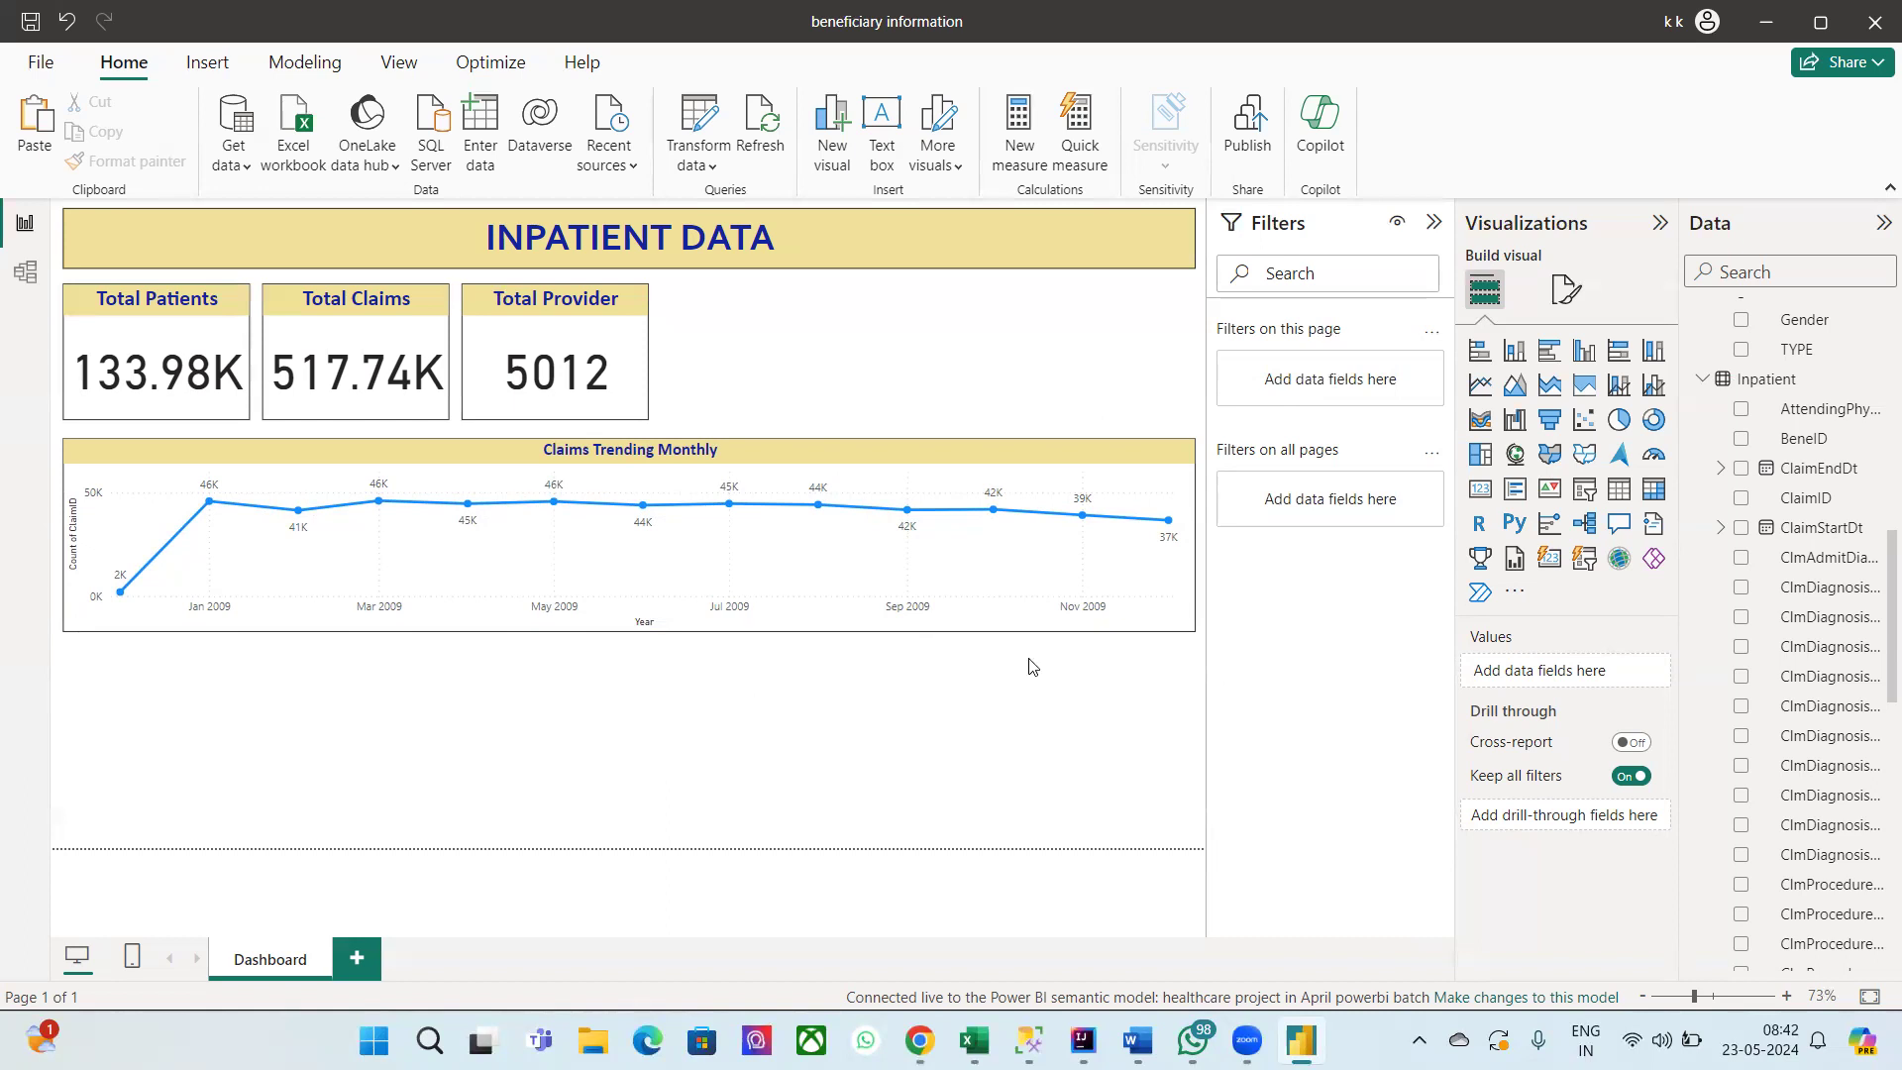
Step: Insert a blank column chart below the line chart and narrow it to slightly less than half the title banner's width
scroll(1787, 889, "down", 4)
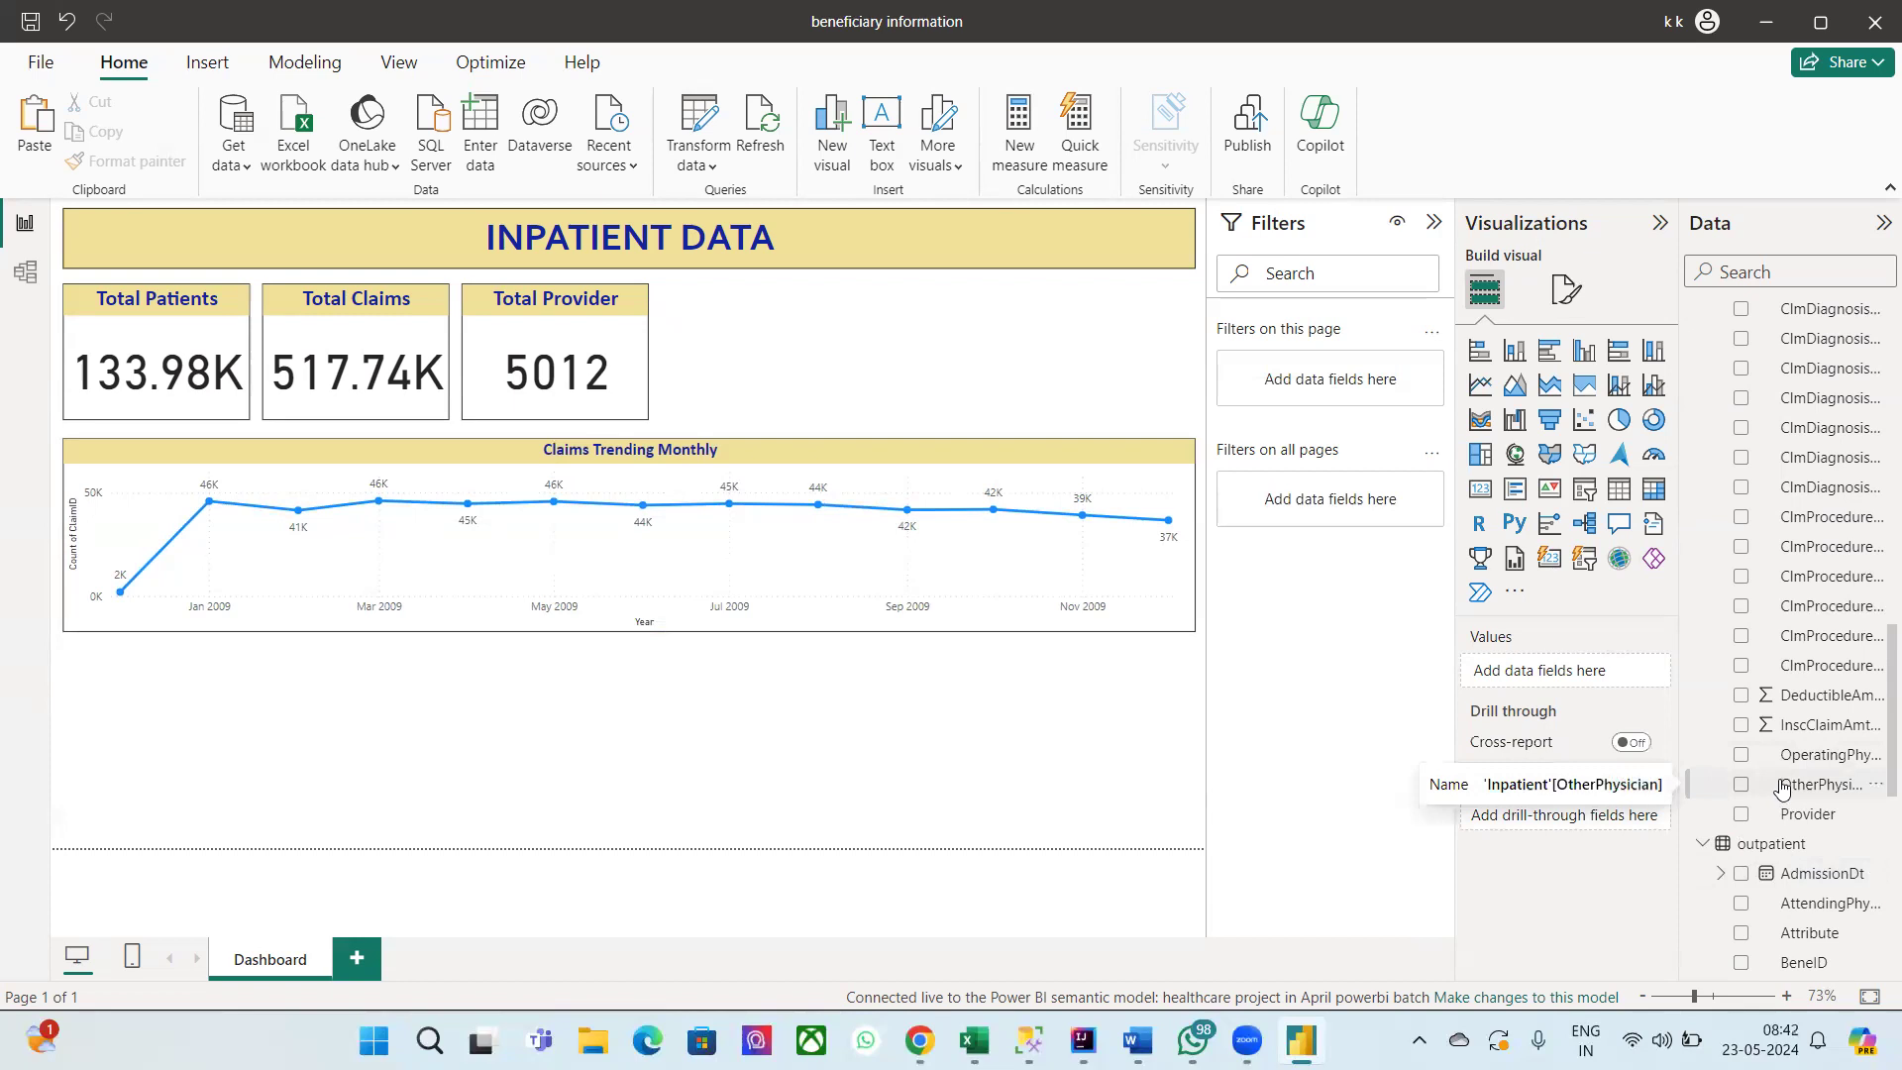
scroll(1759, 608, "up", 5)
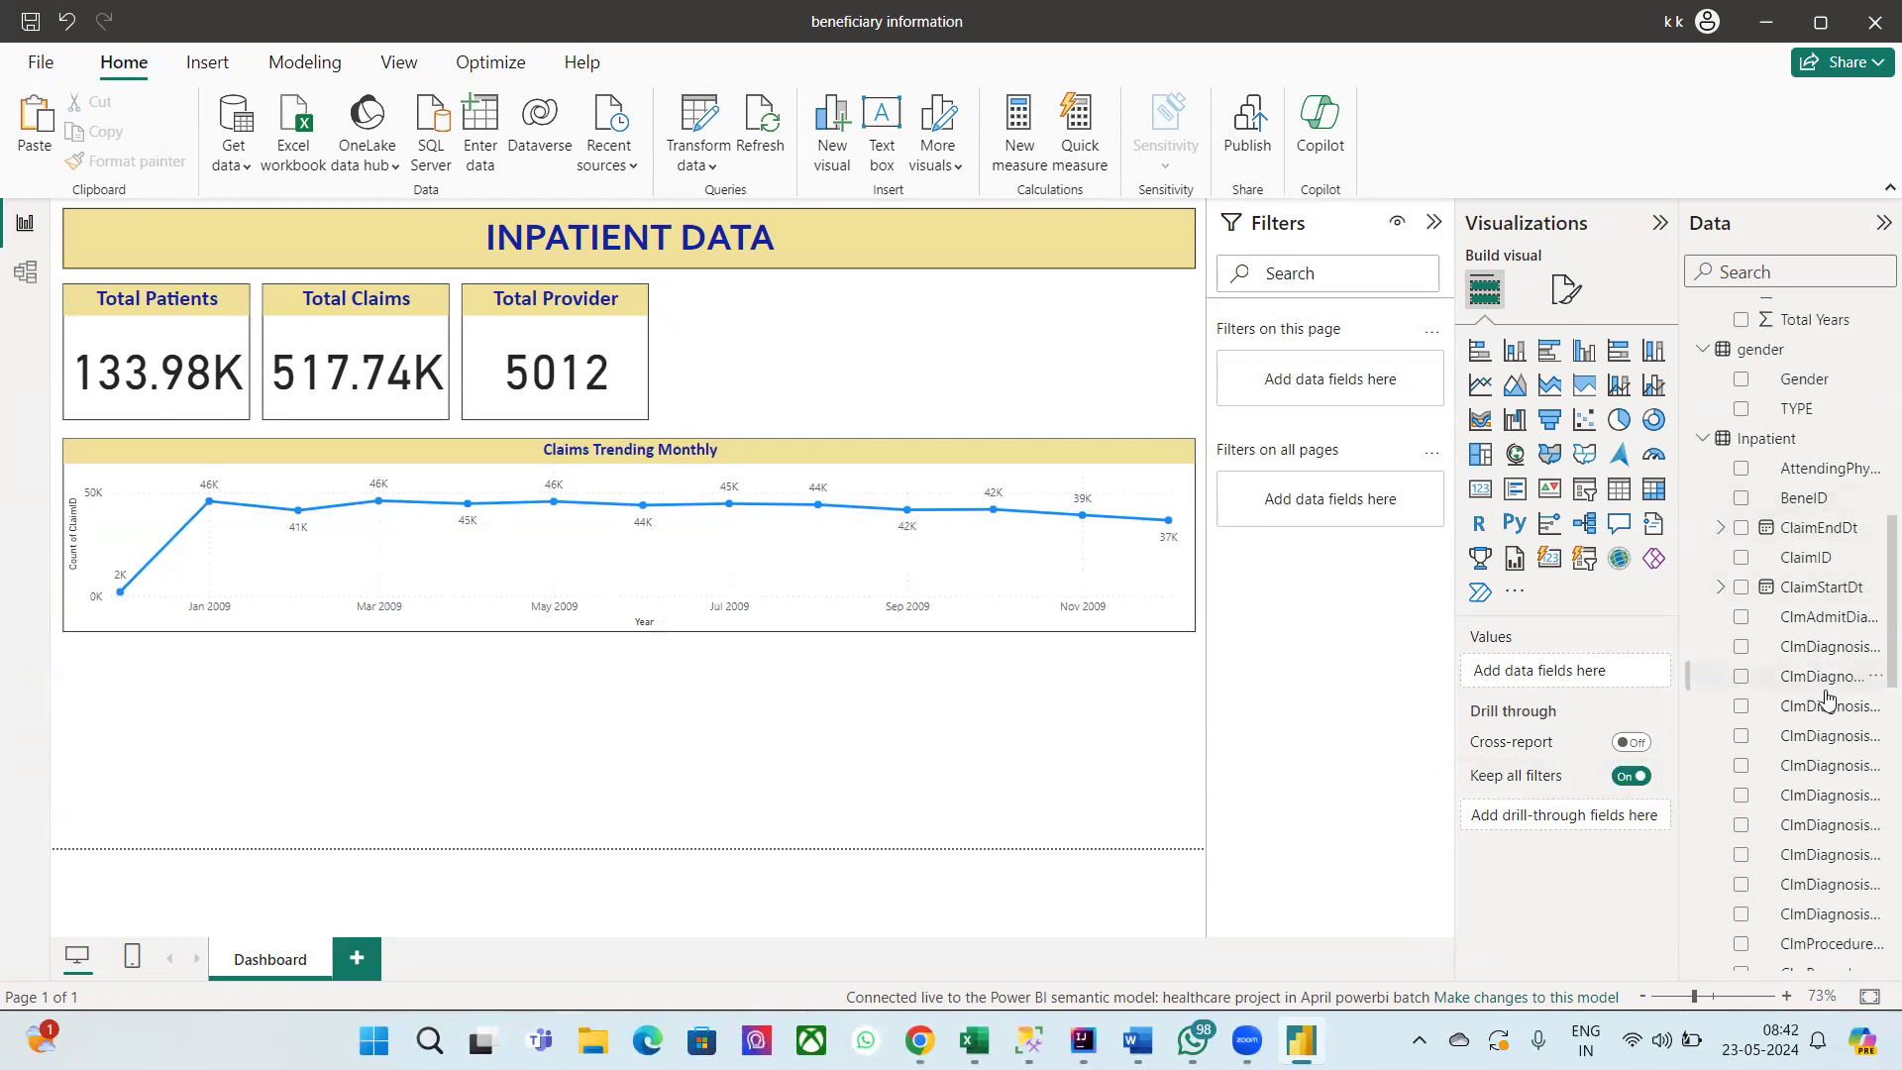
scroll(1825, 693, "down", 4)
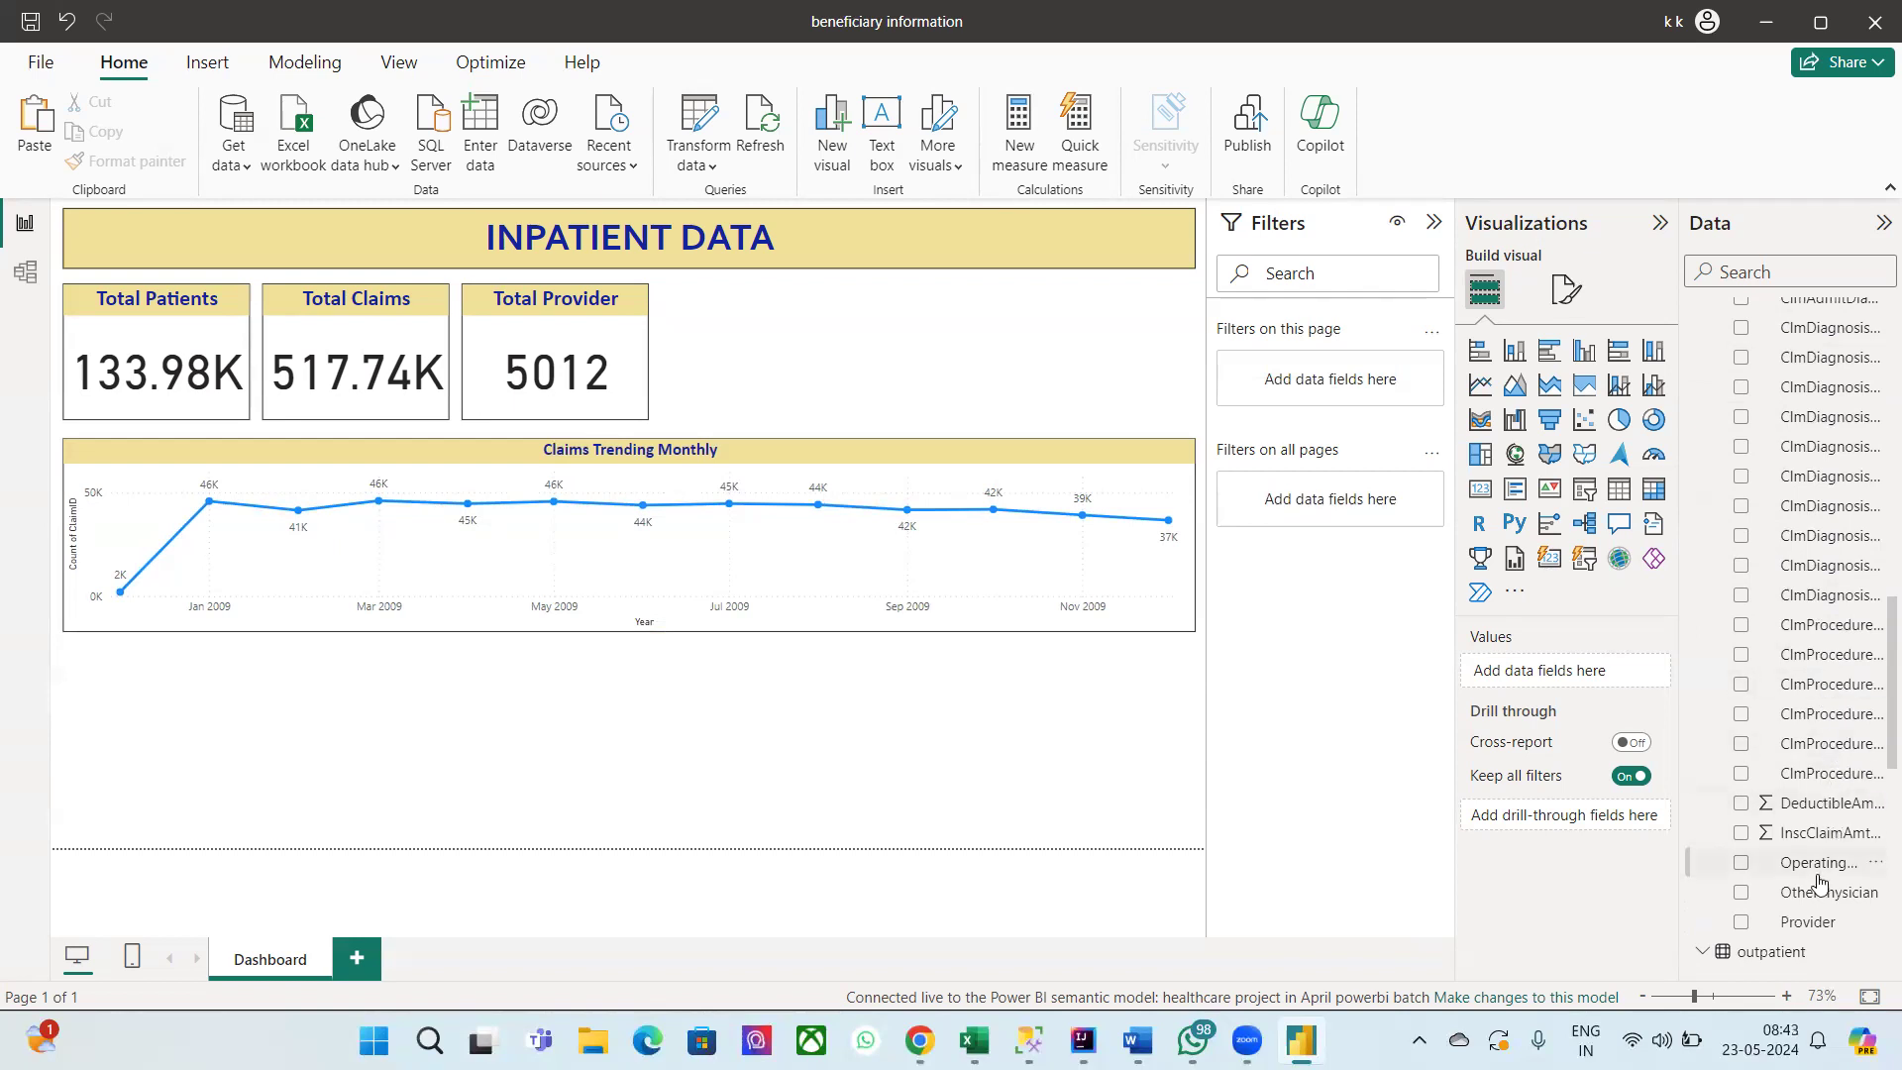
scroll(1817, 881, "up", 3)
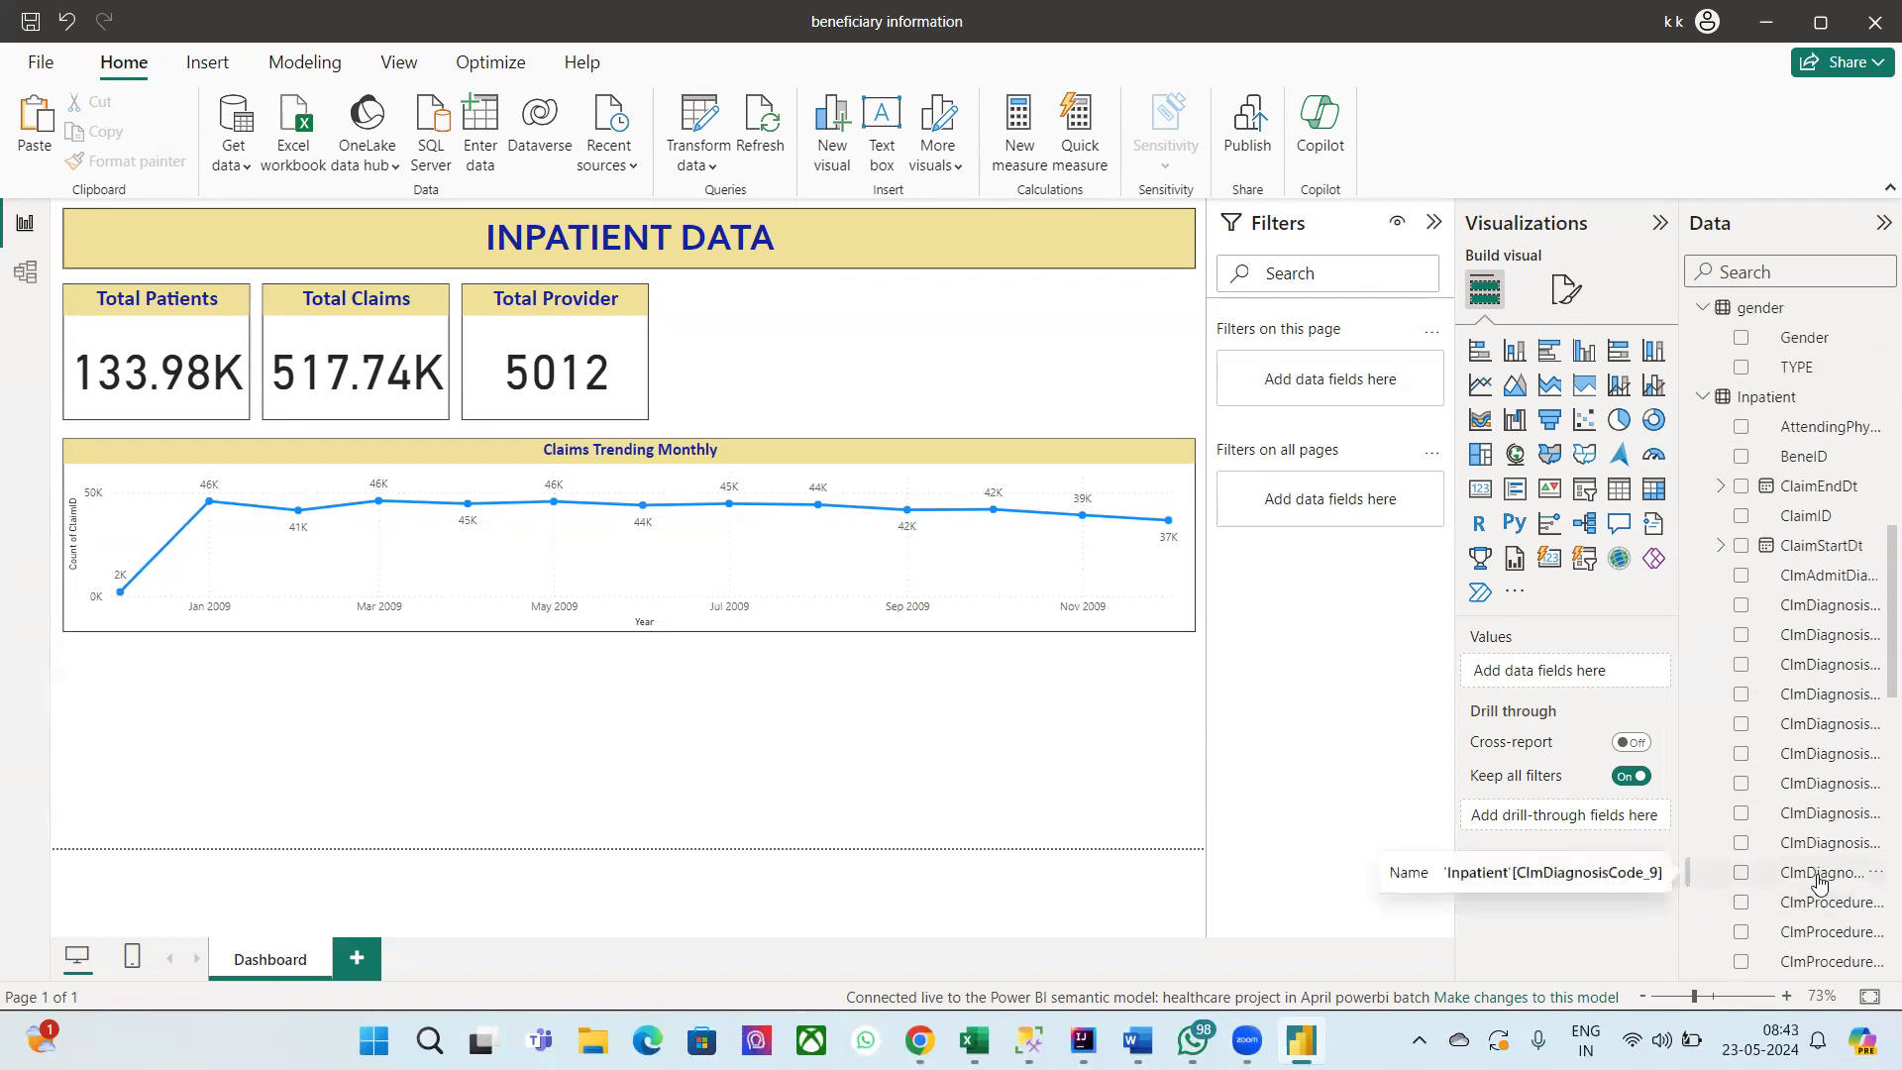
left_click(833, 133)
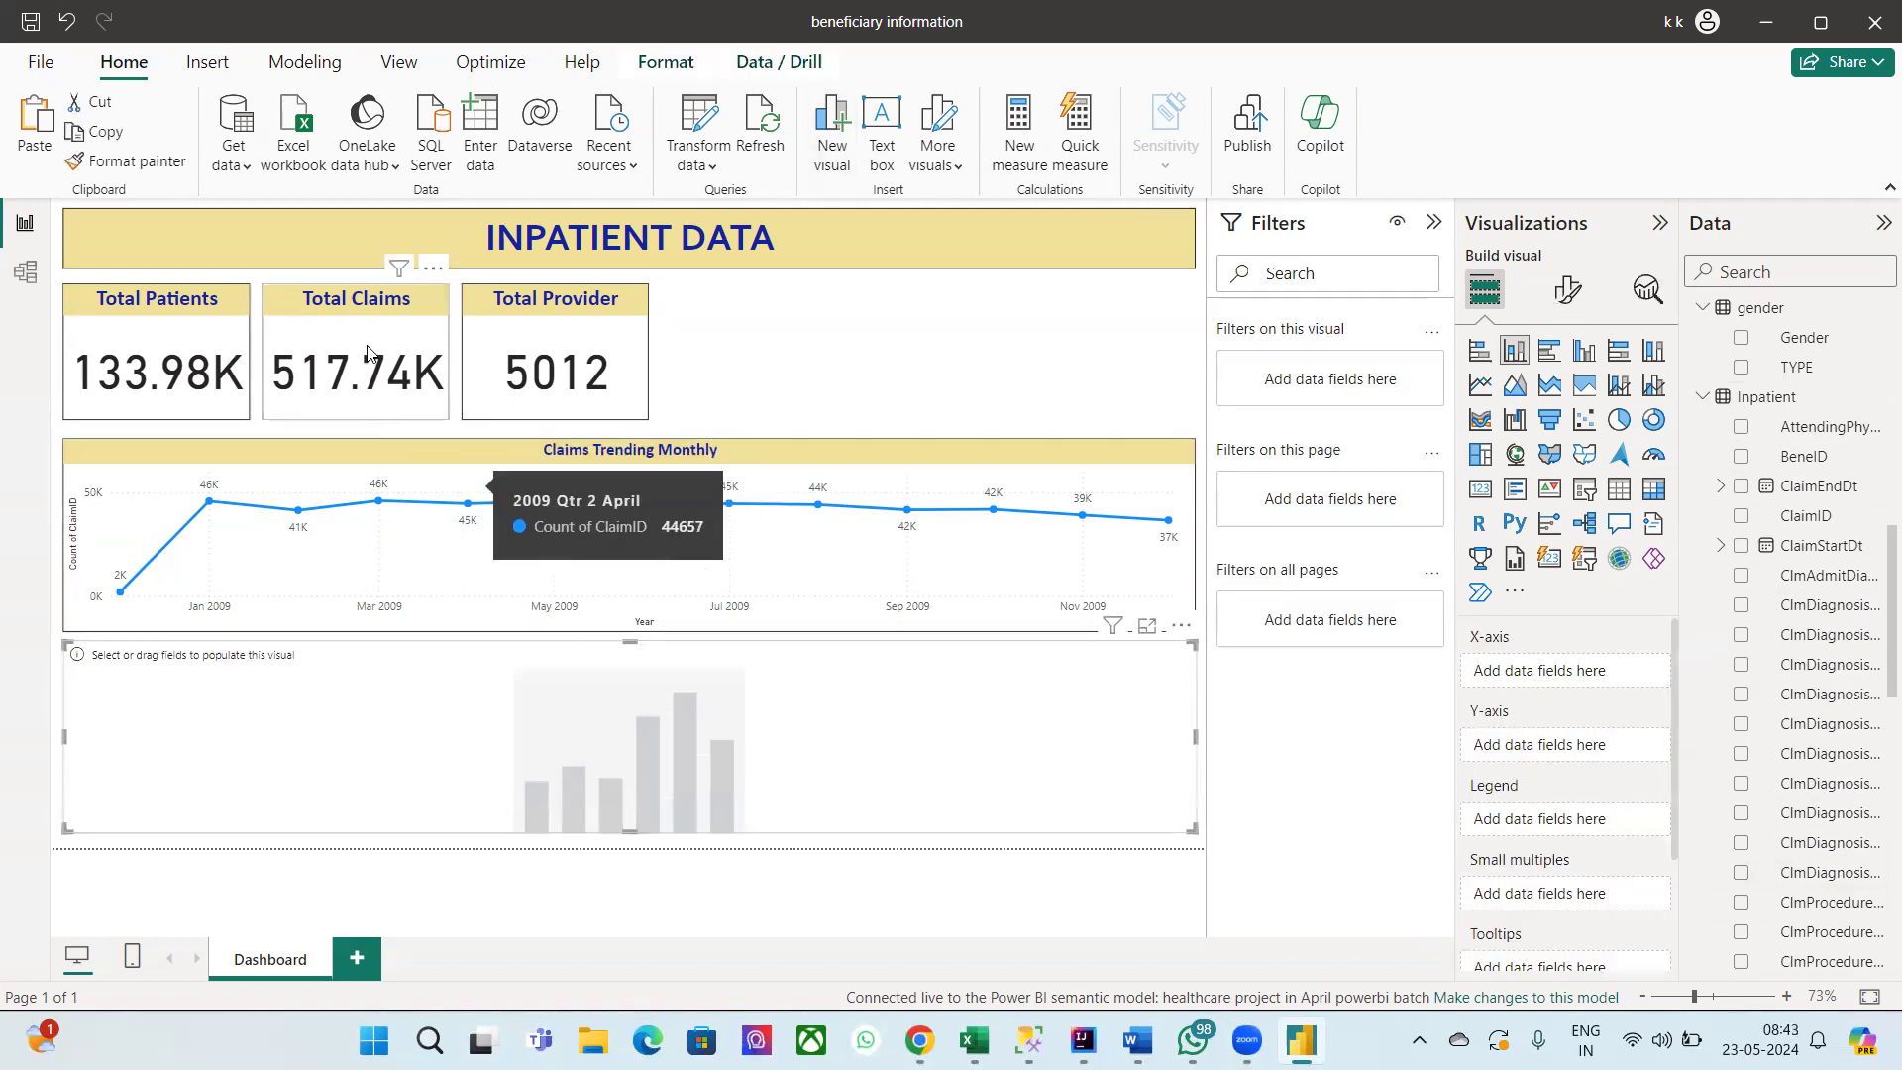
left_click_drag(1194, 738, 534, 753)
left_click_drag(370, 802, 576, 784)
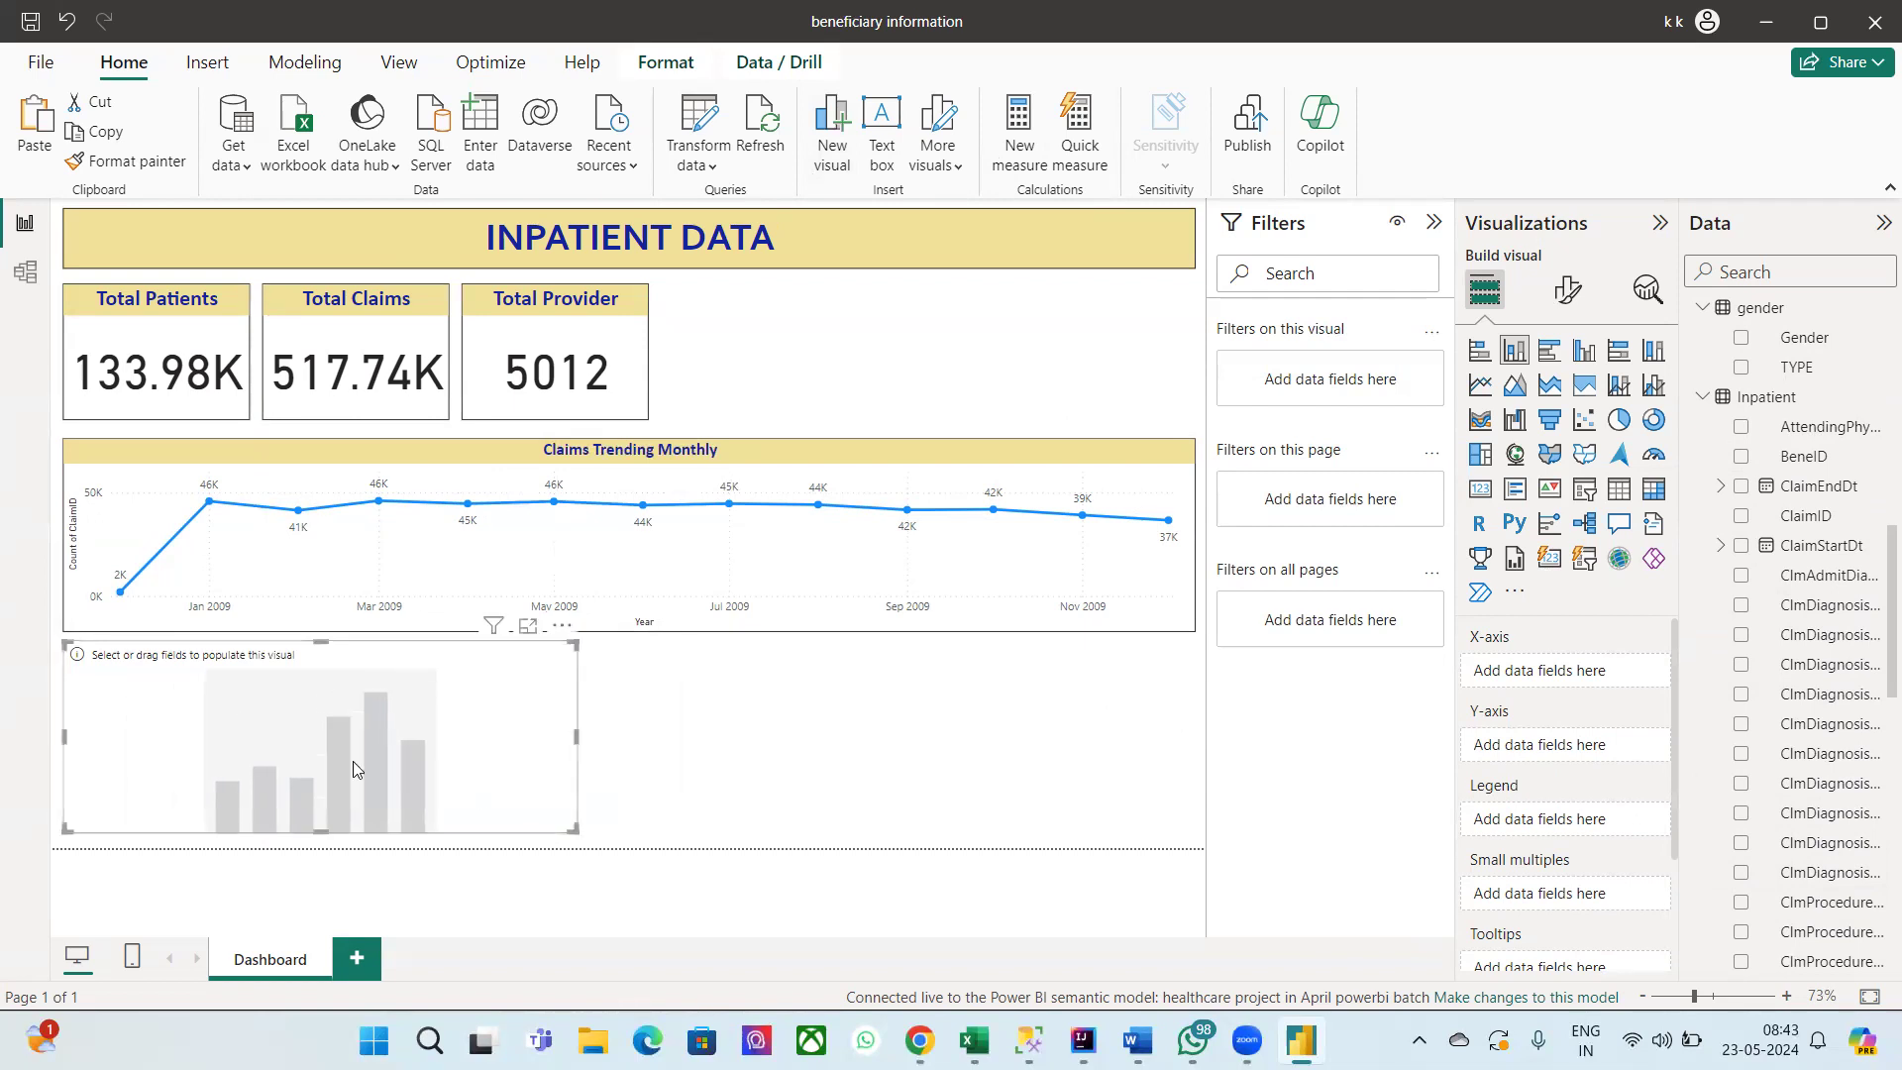
left_click(666, 739)
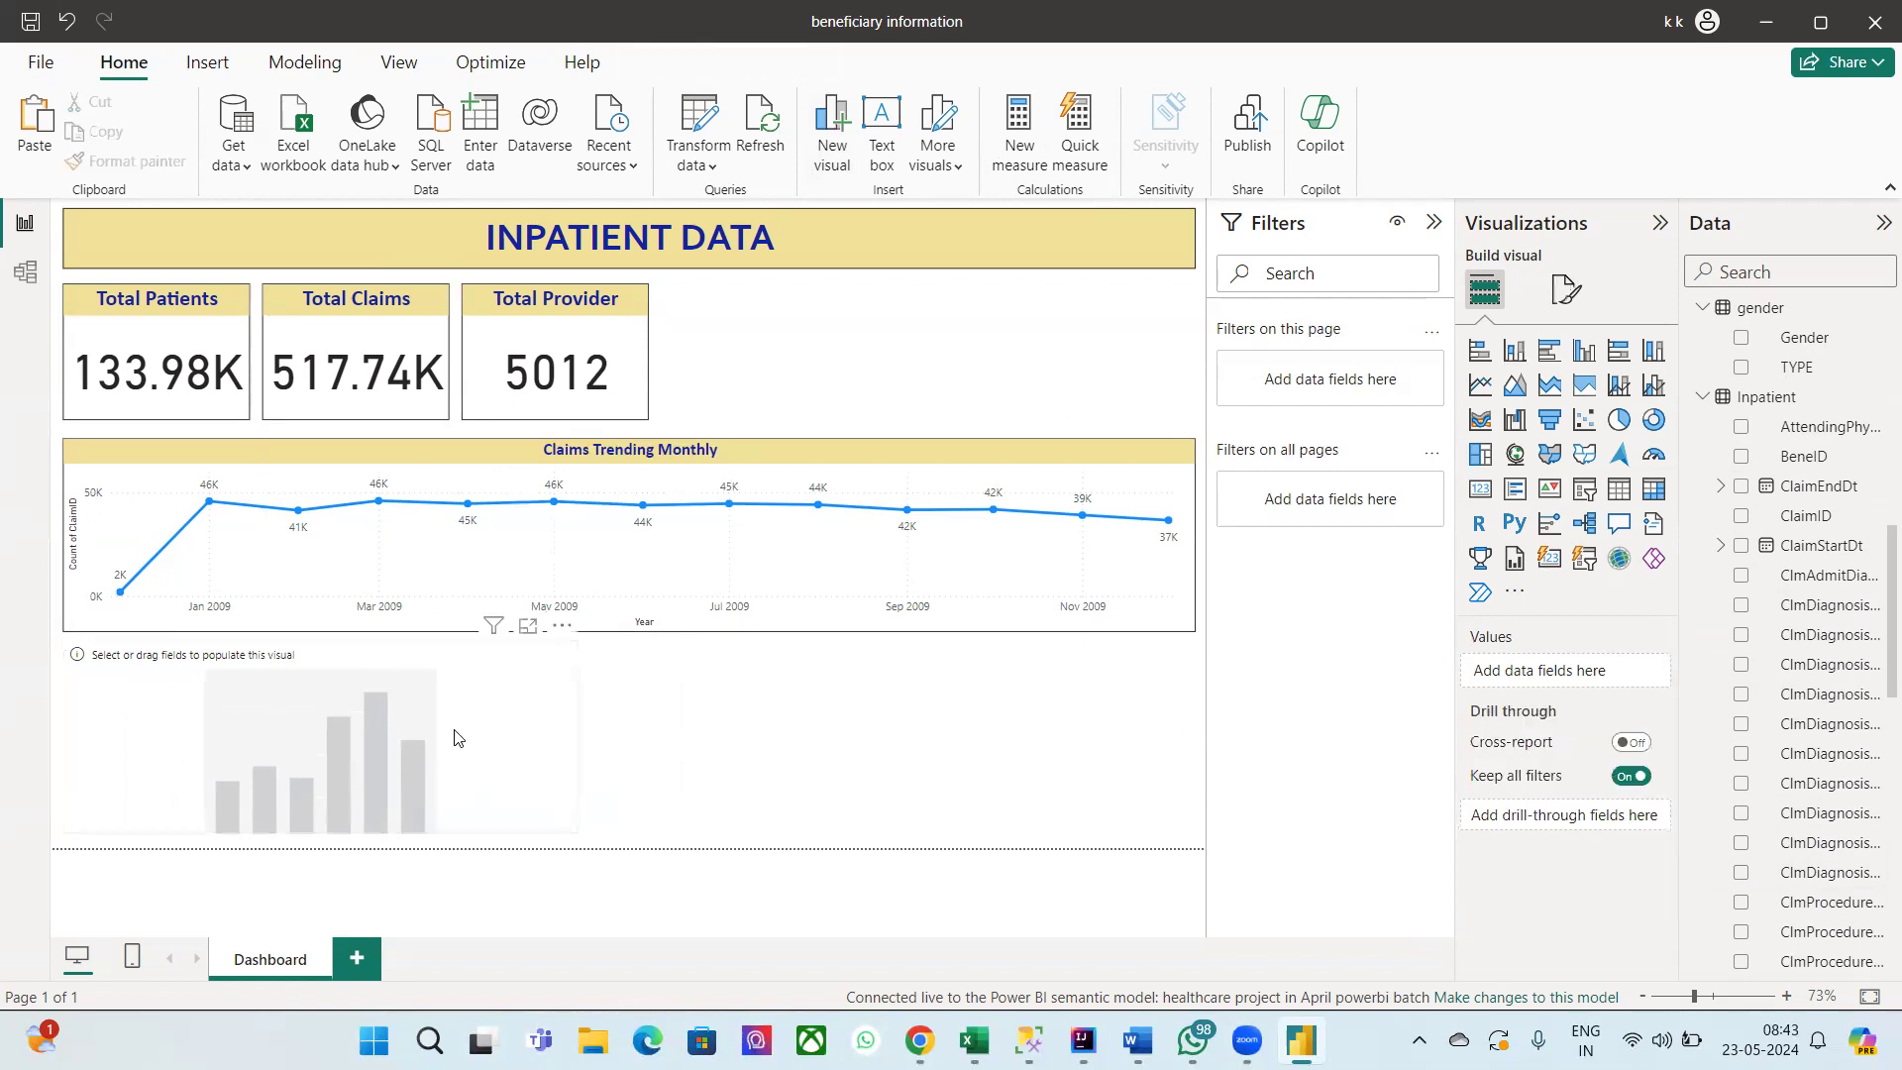
left_click(458, 737)
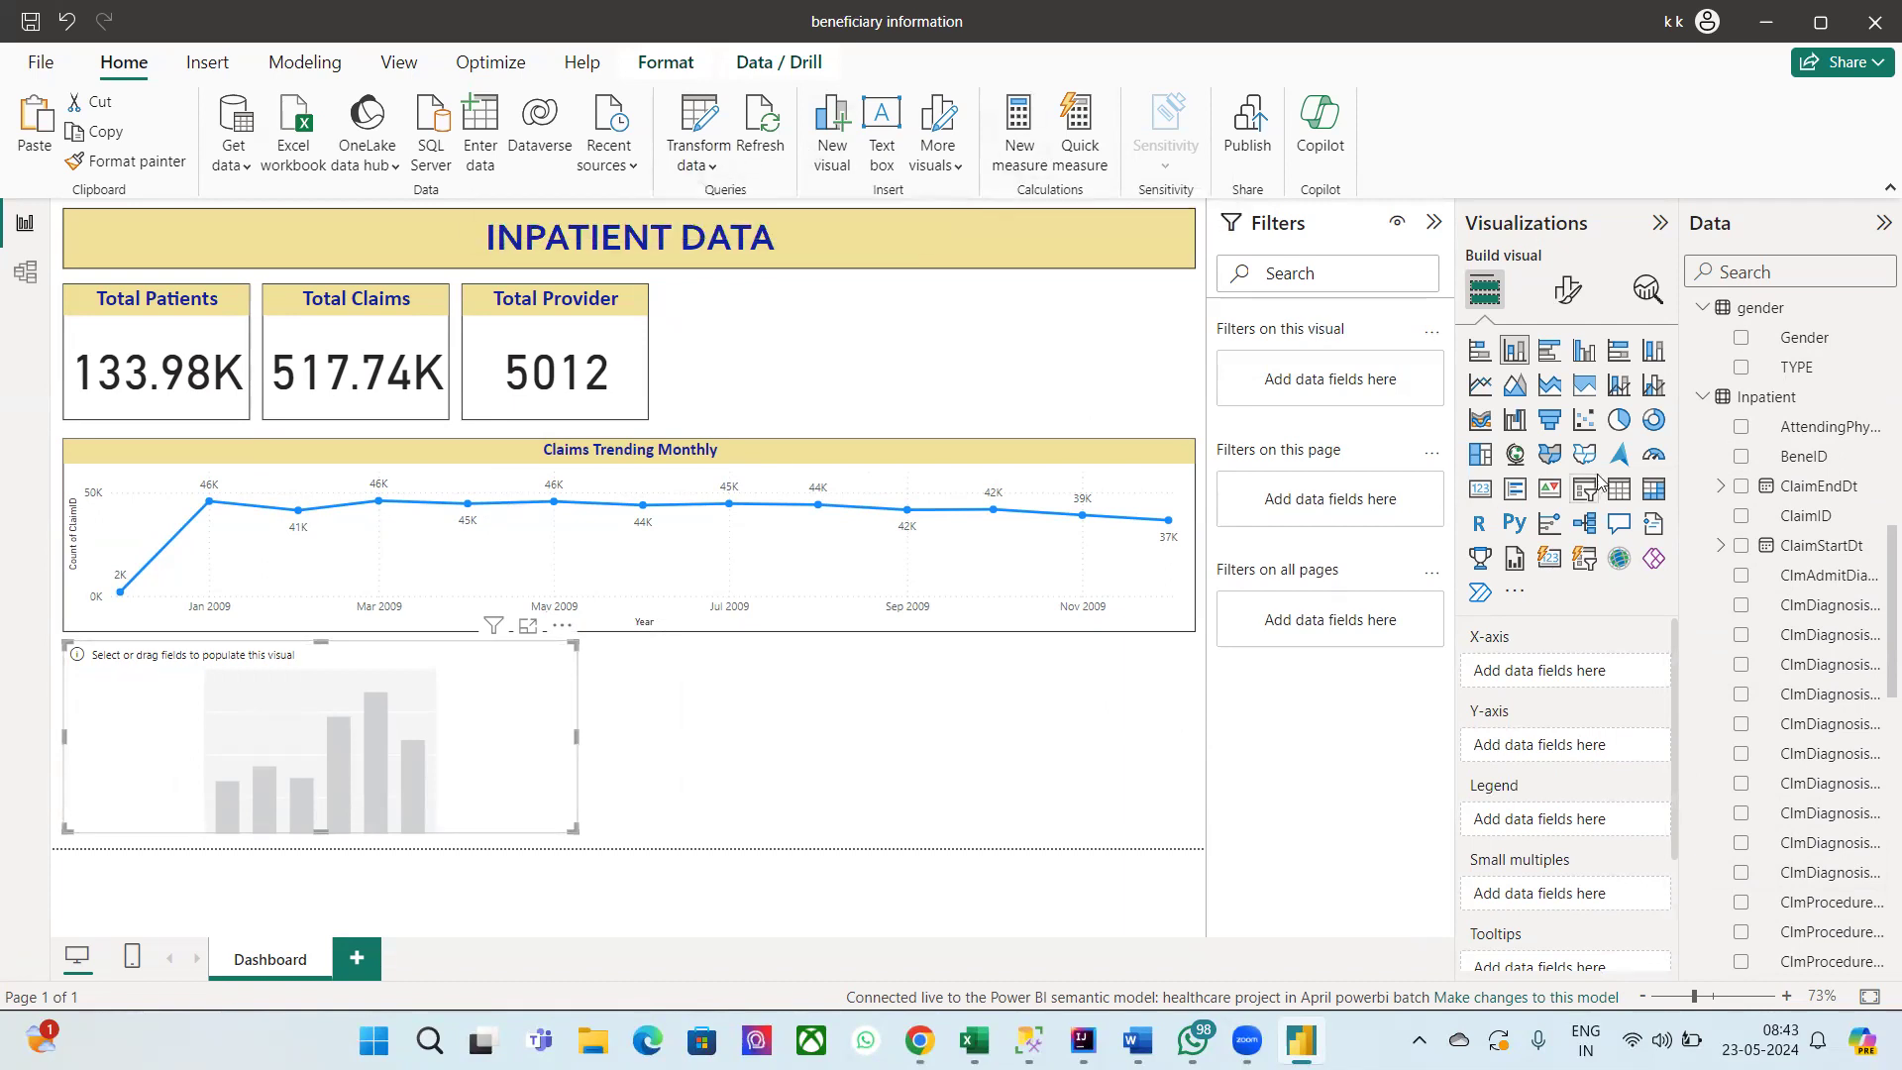
scroll(1768, 609, "up", 2)
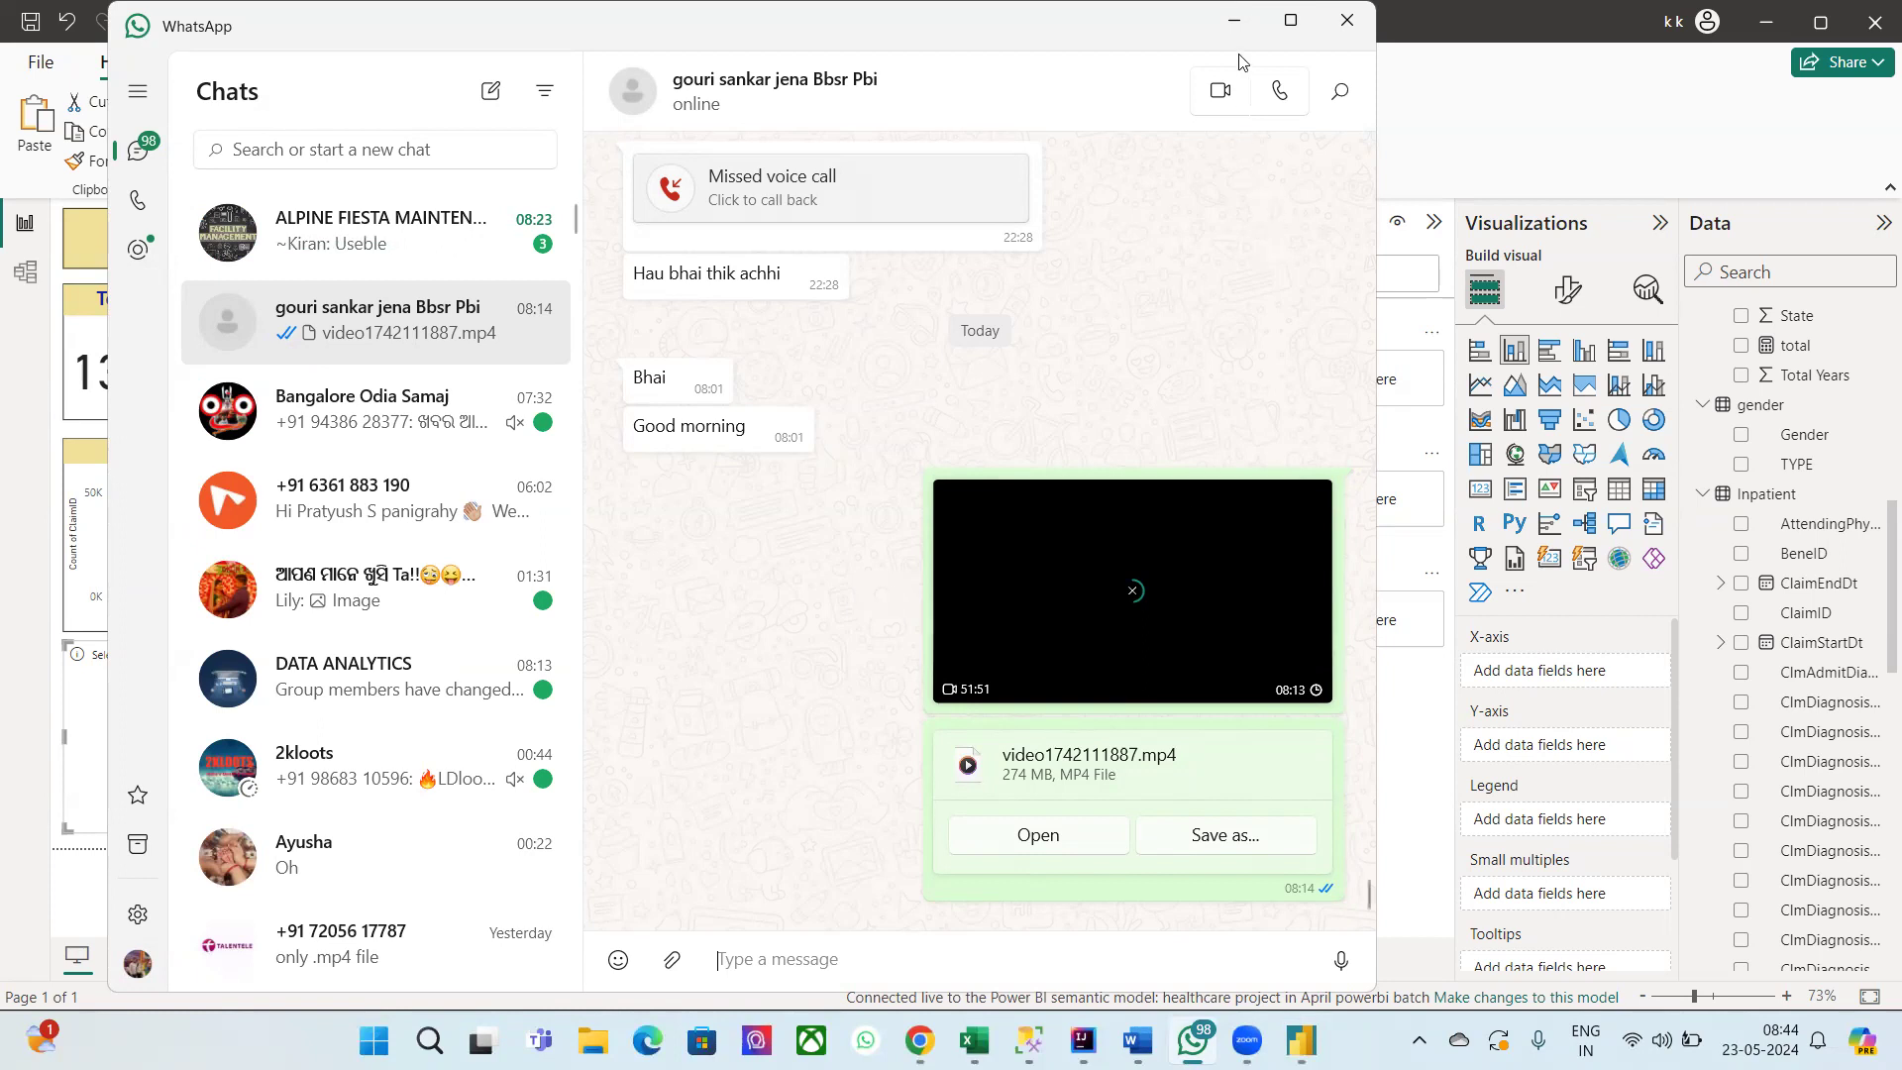
left_click(1228, 20)
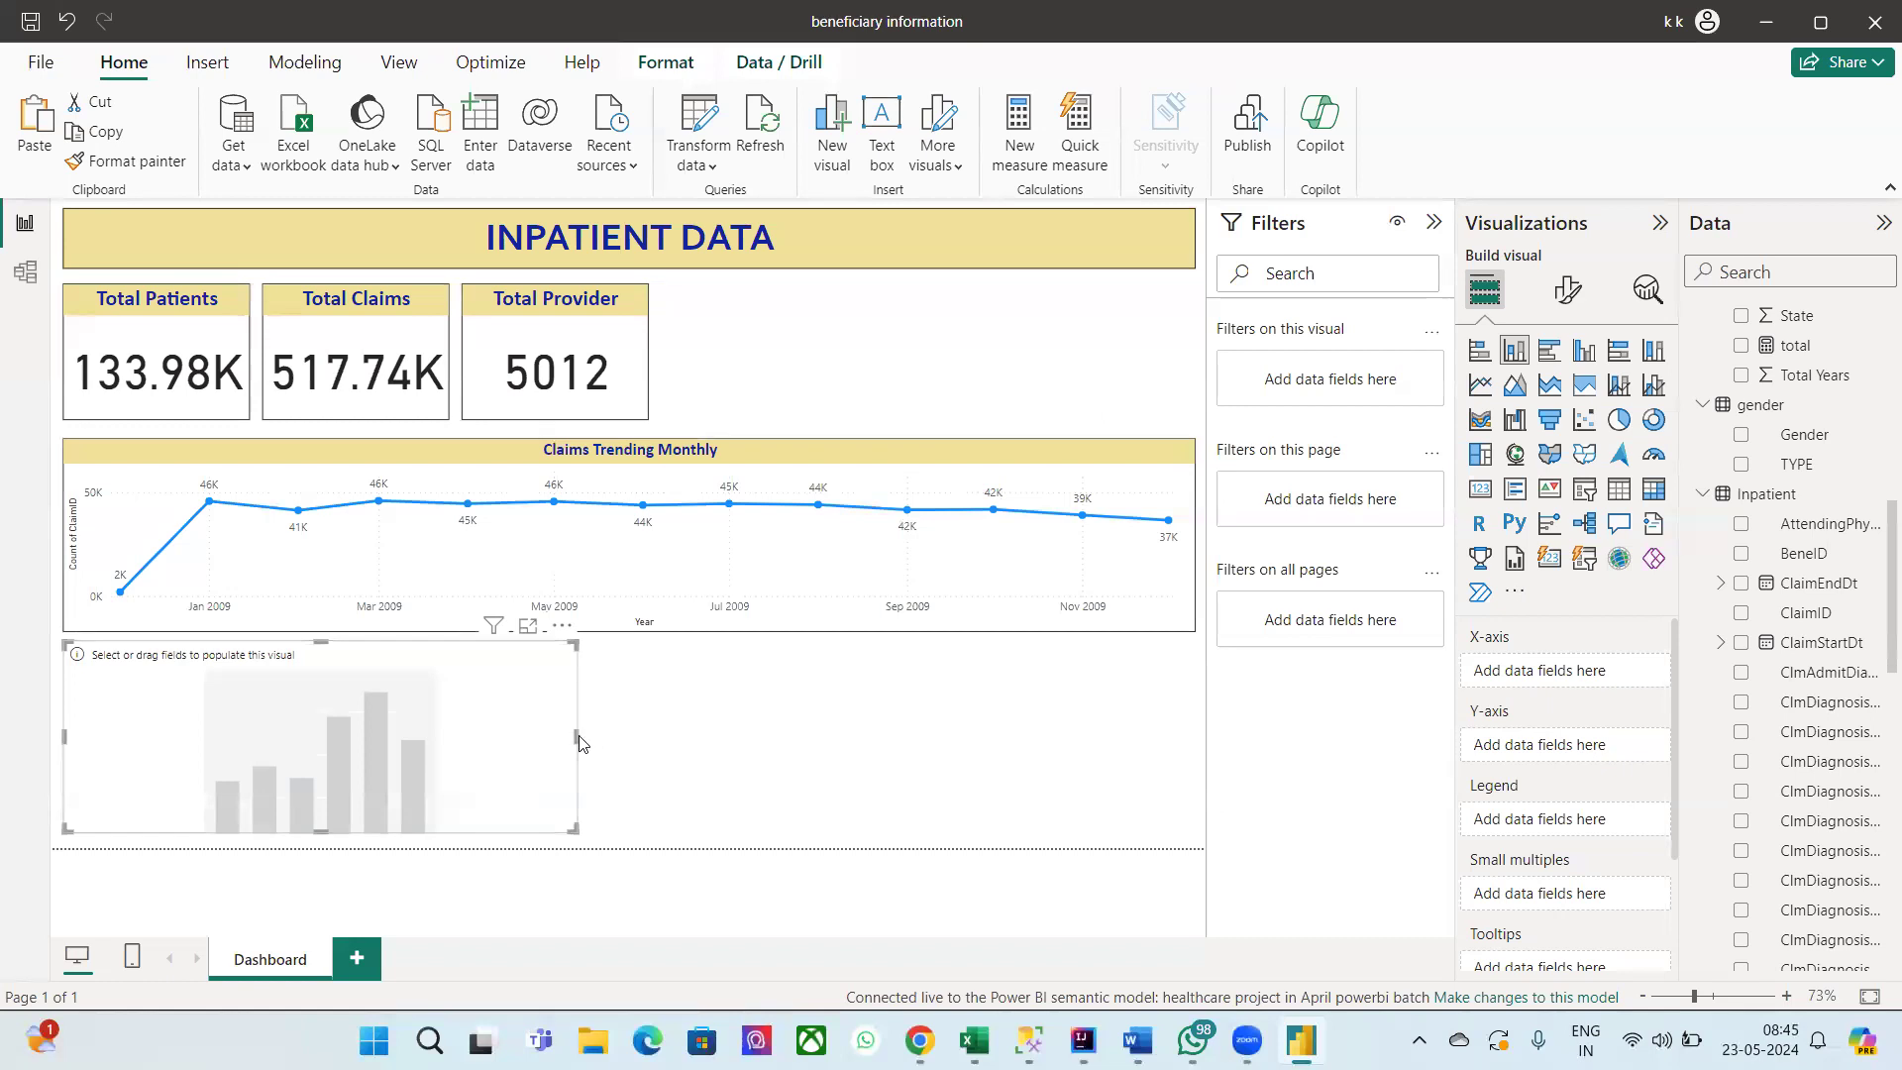
Step: Add the Inpatient BeneID and ClaimID fields to the blank chart, convert it to a table, and narrow it to fit both columns
left_click(659, 715)
left_click(480, 729)
left_click(1741, 554)
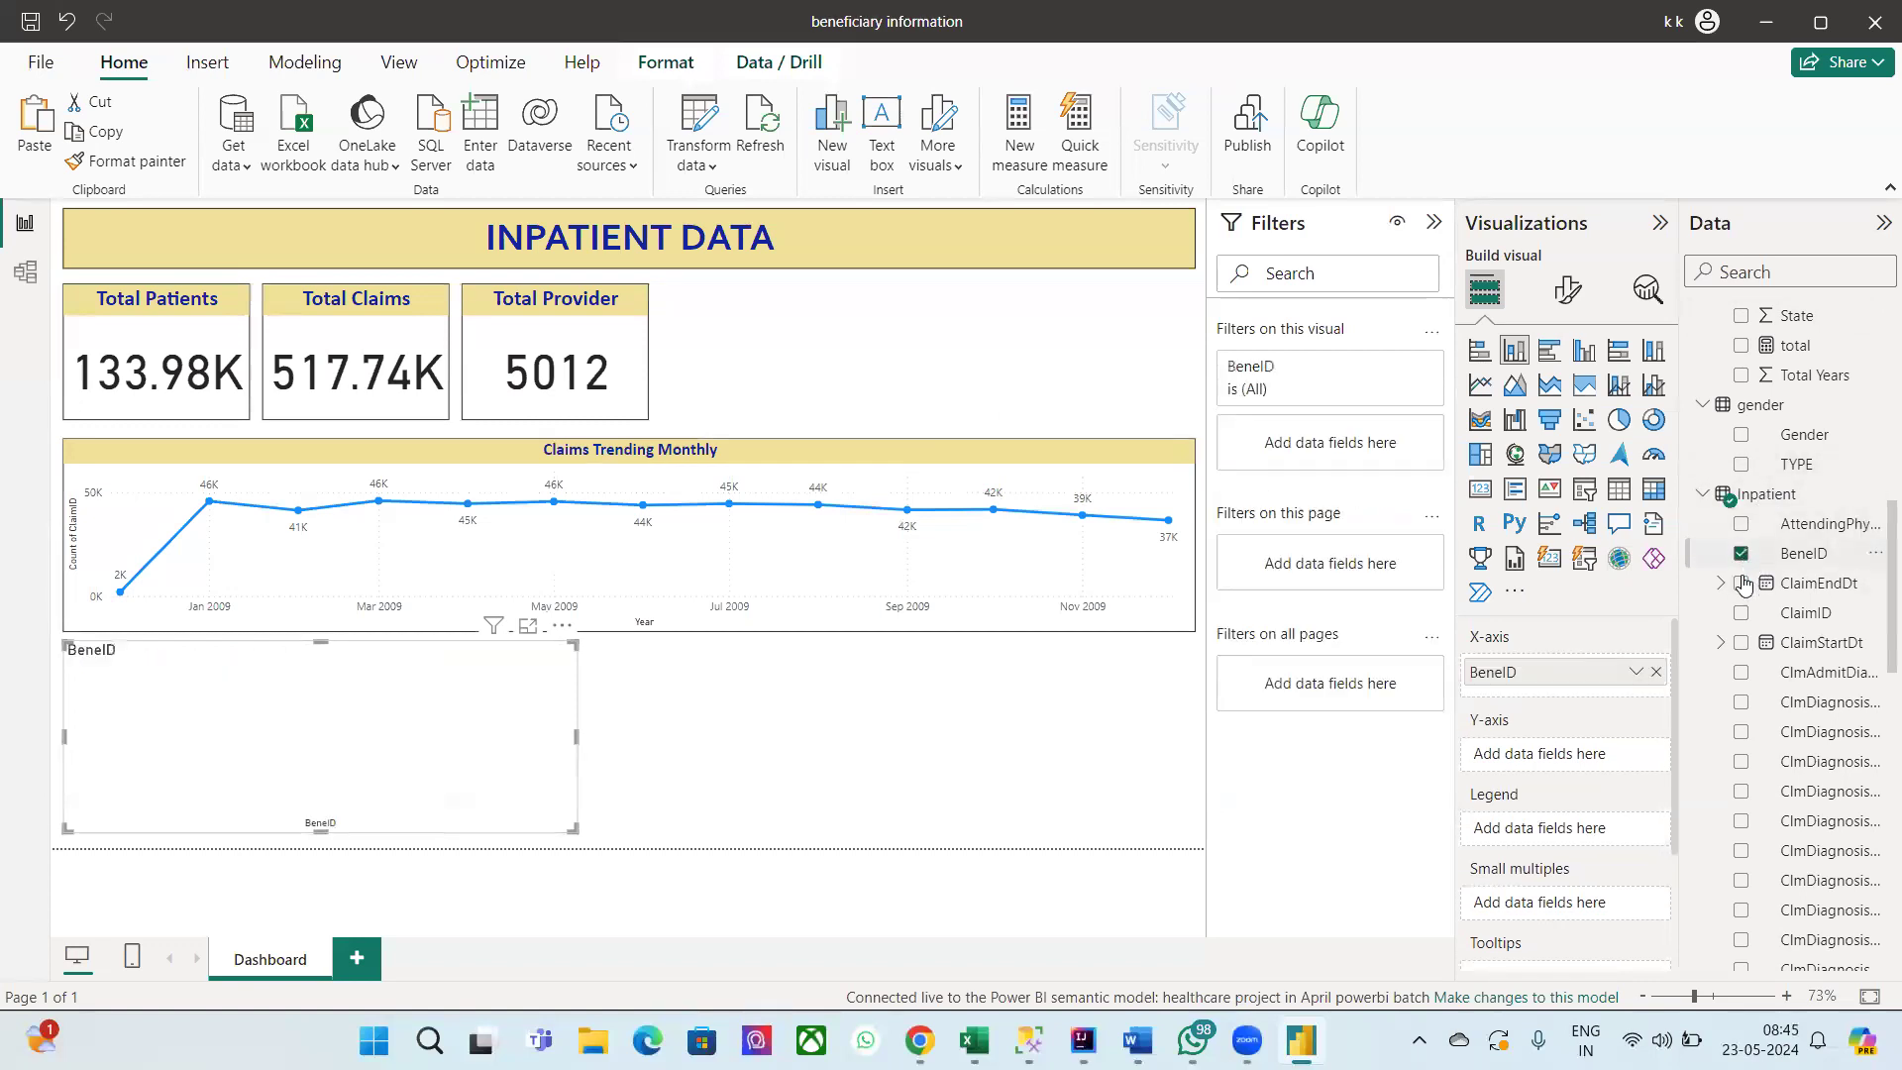
left_click(1742, 614)
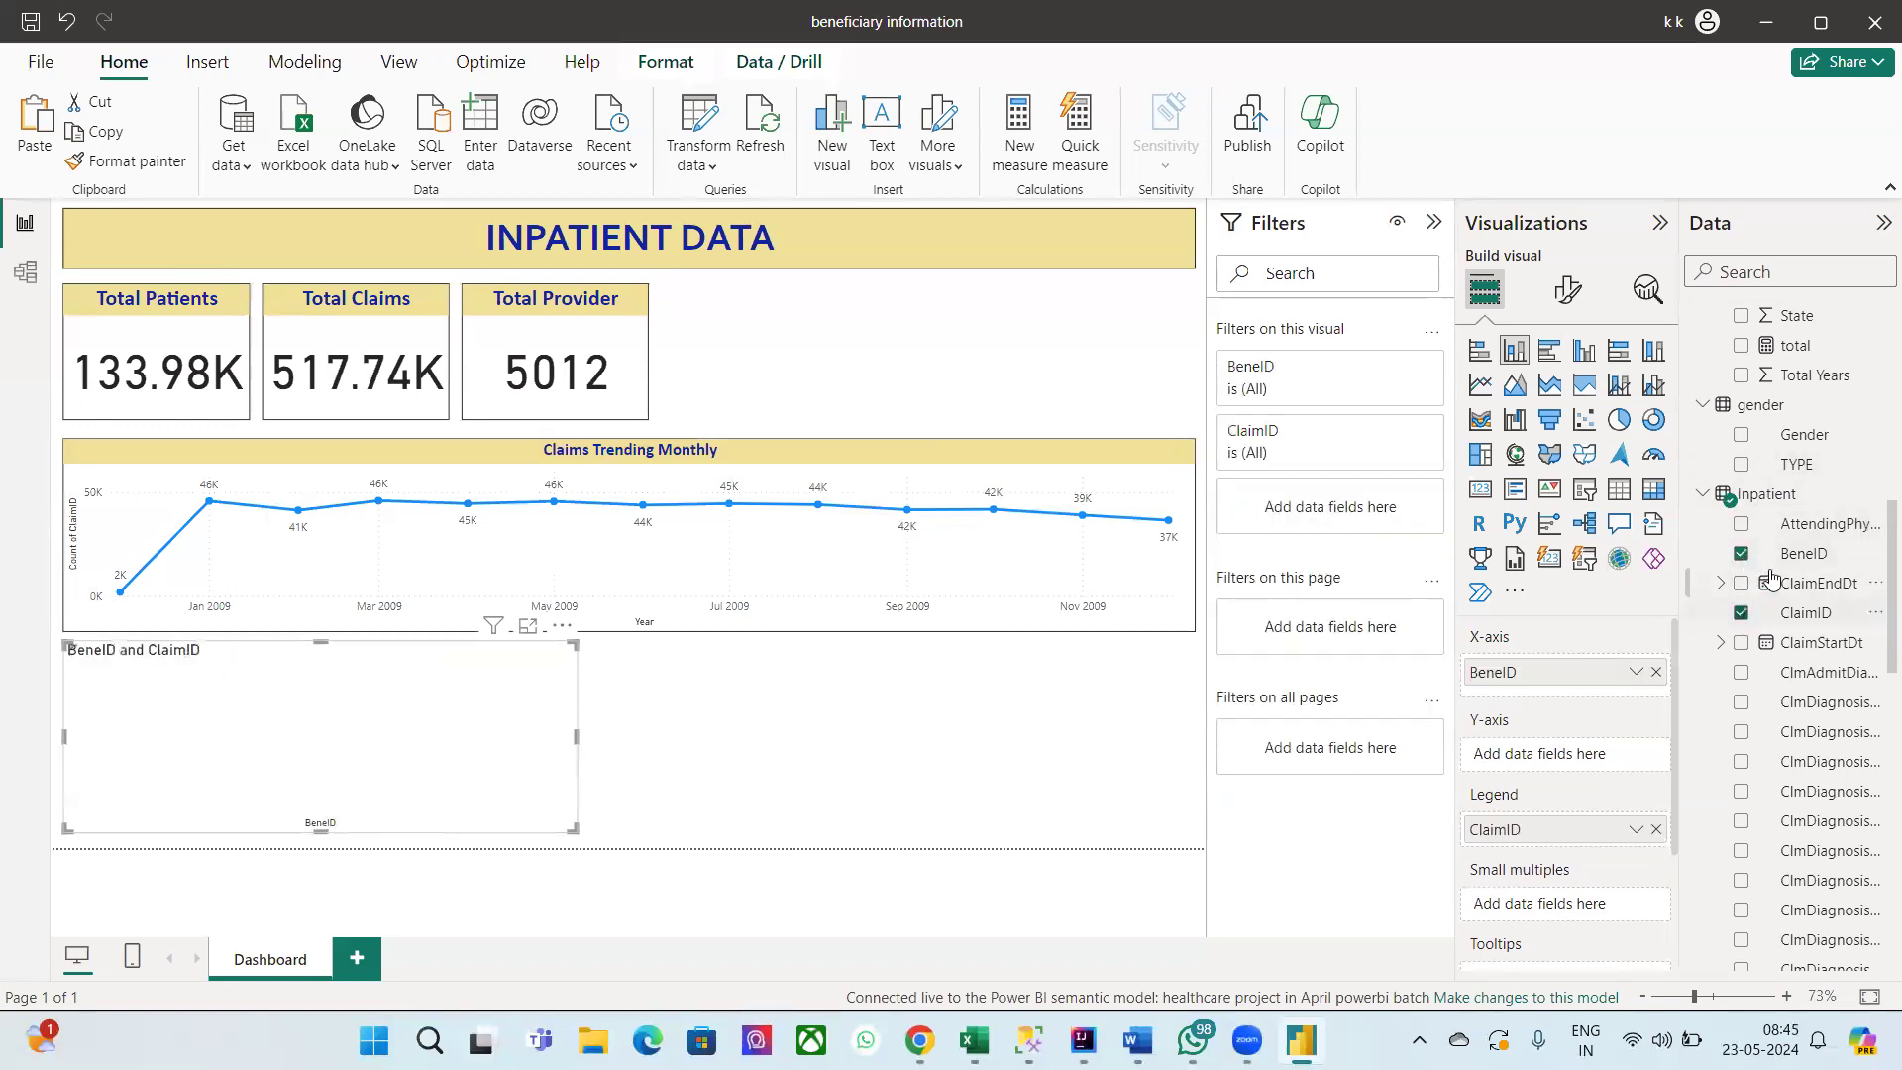
left_click(1619, 490)
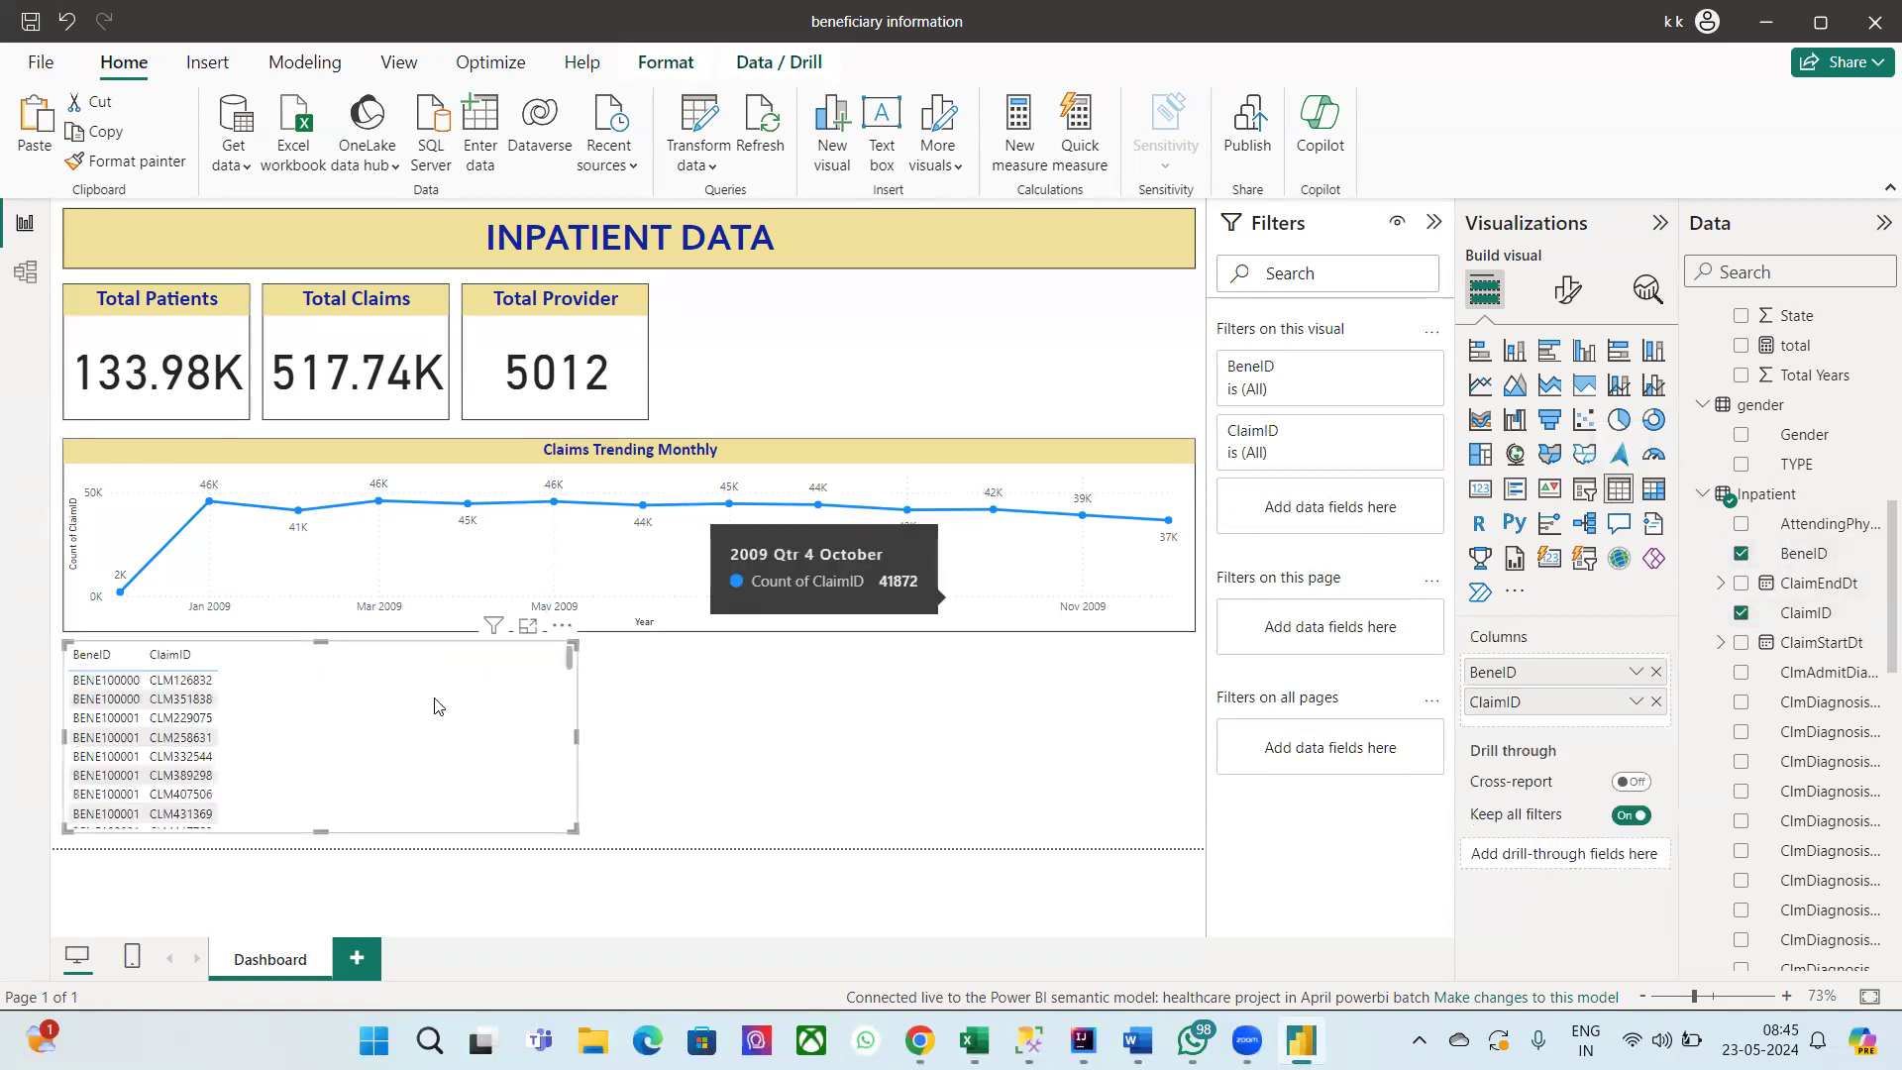
left_click_drag(578, 734, 234, 725)
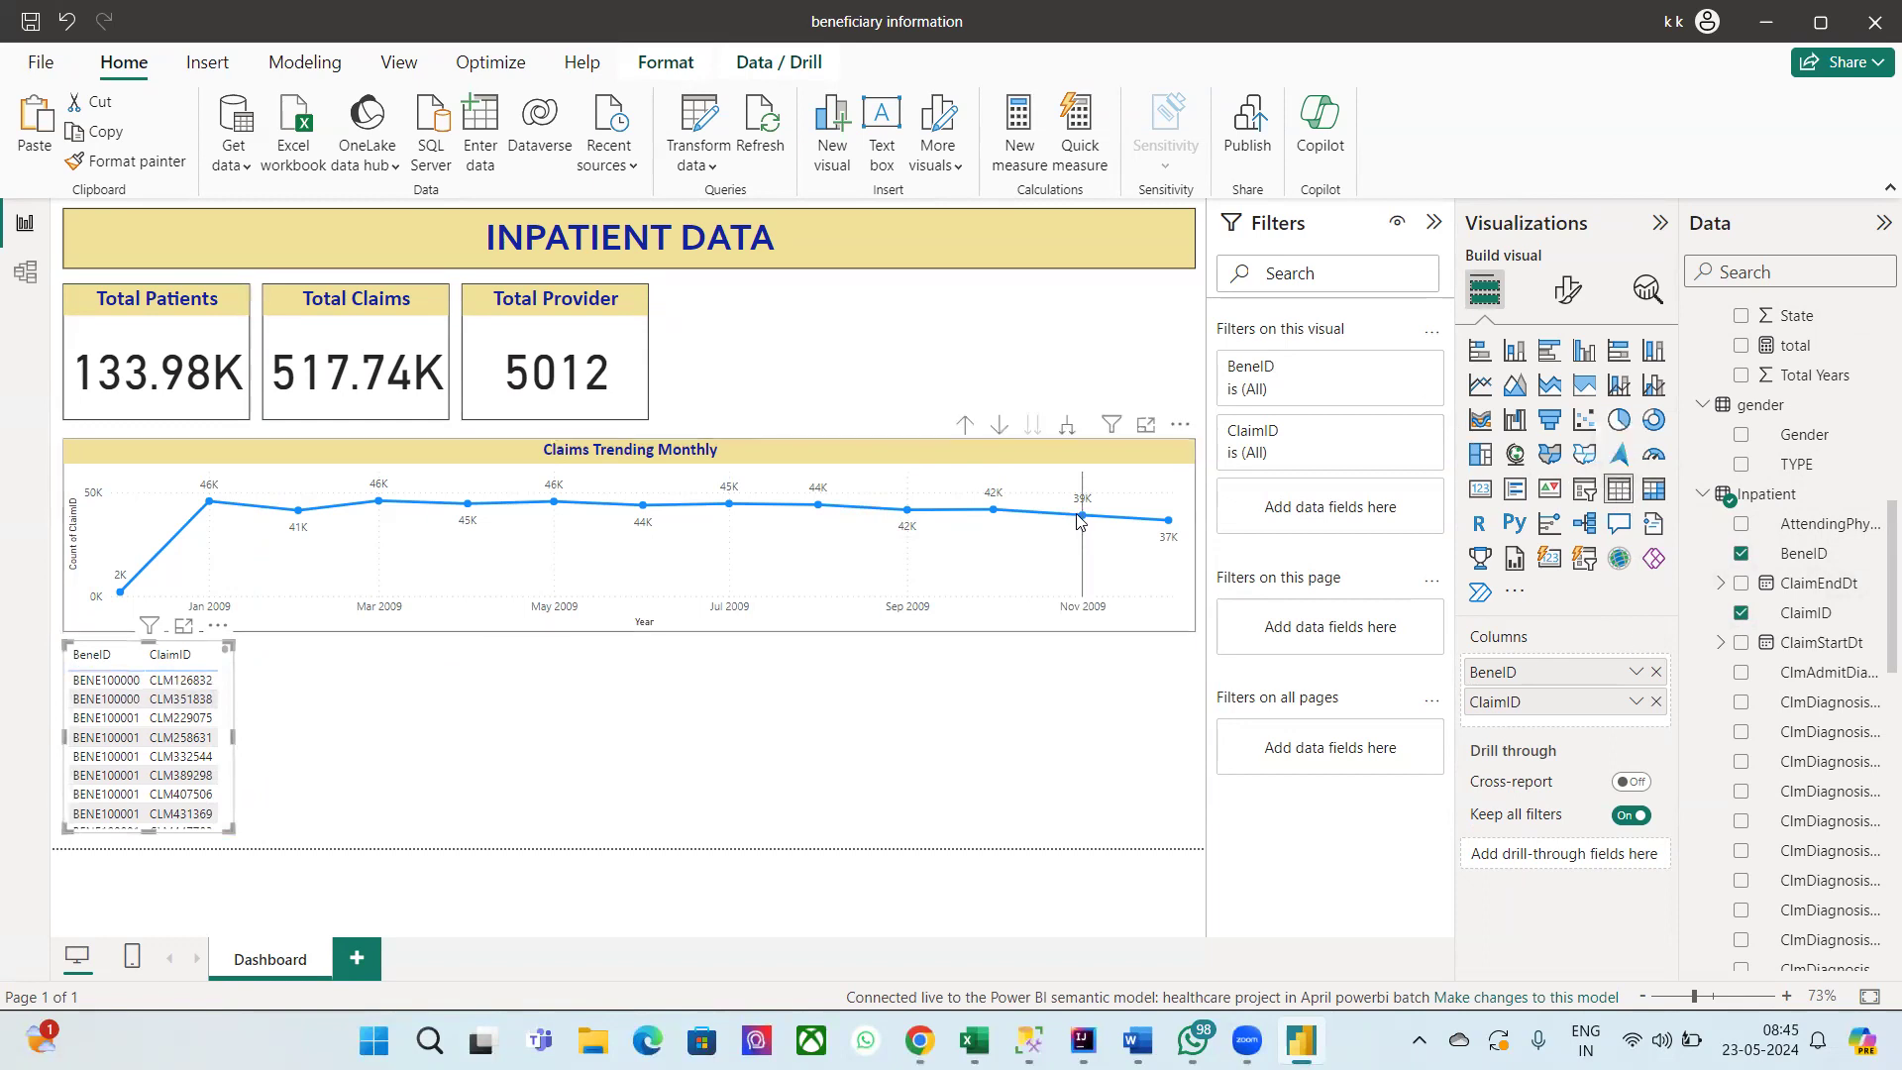
Step: Summarize the table's ClaimID column as a distinct count and widen the table slightly to show its values
left_click(1633, 702)
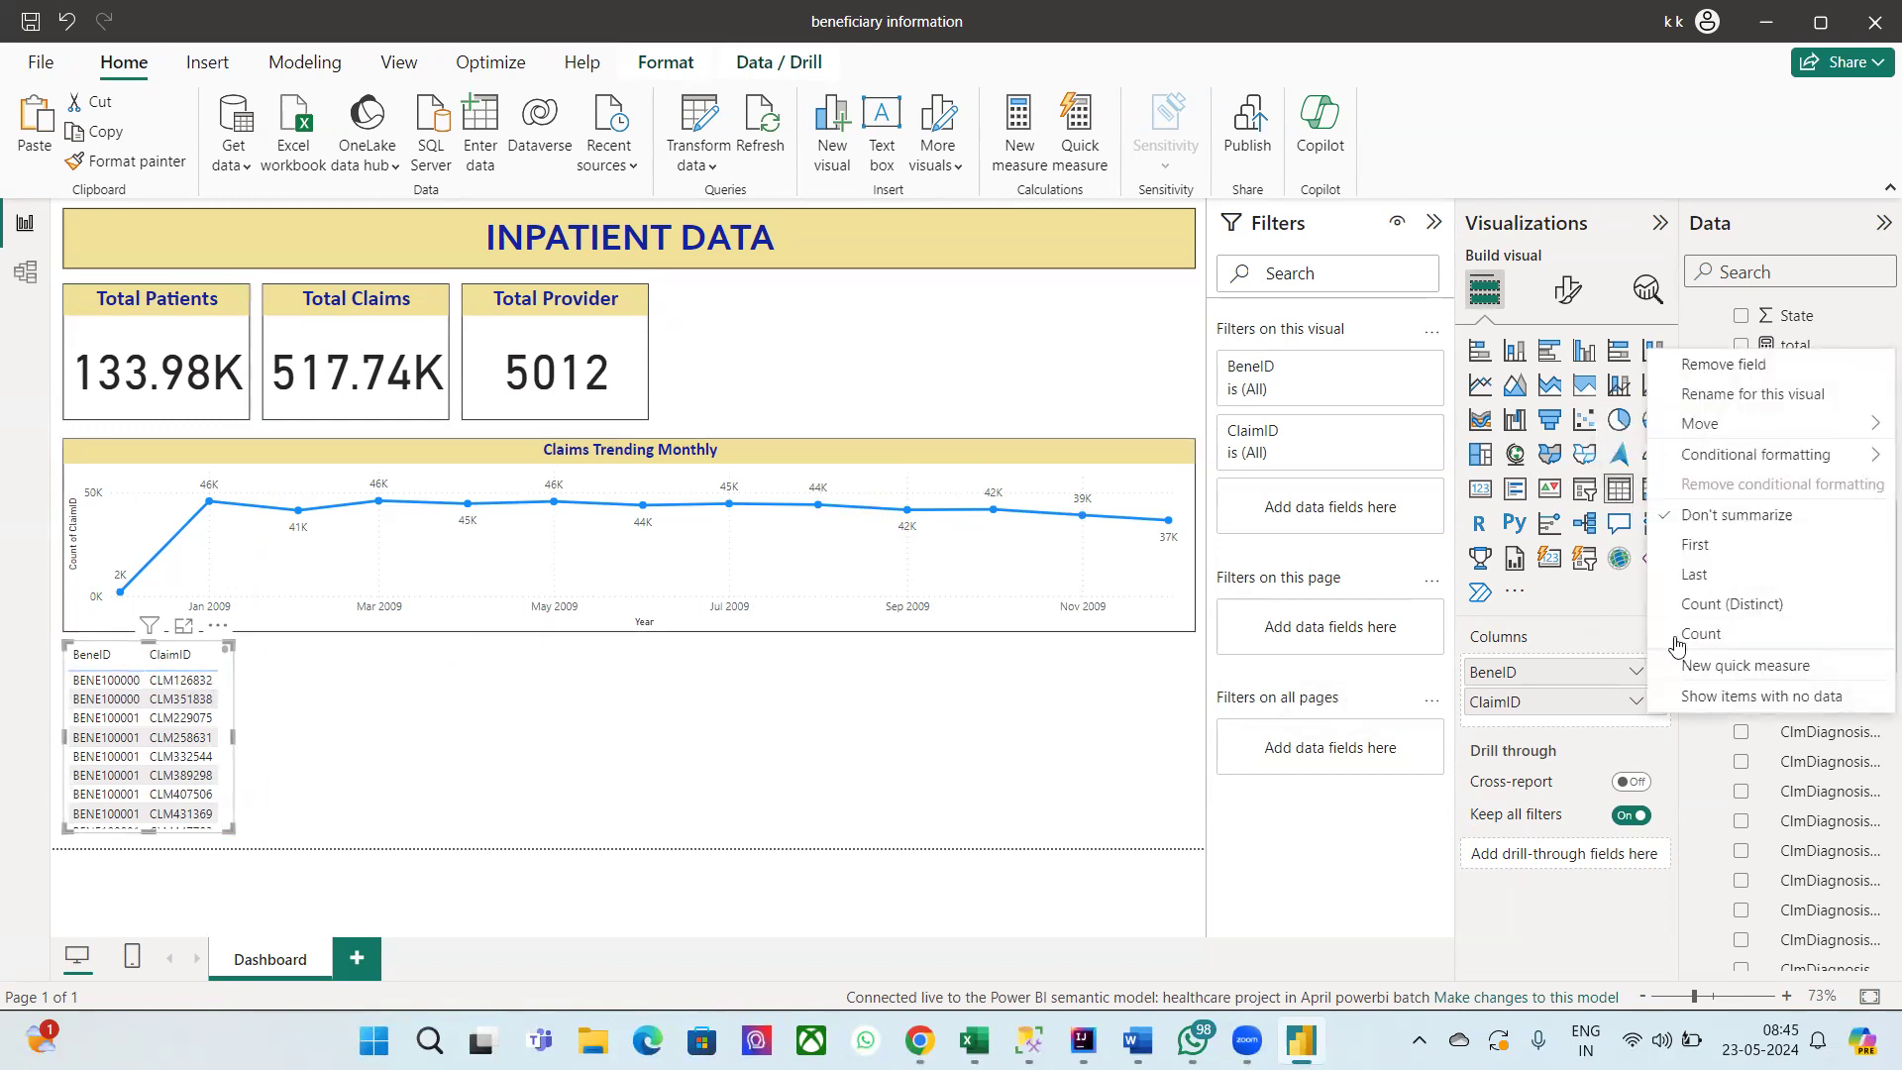
left_click(1706, 606)
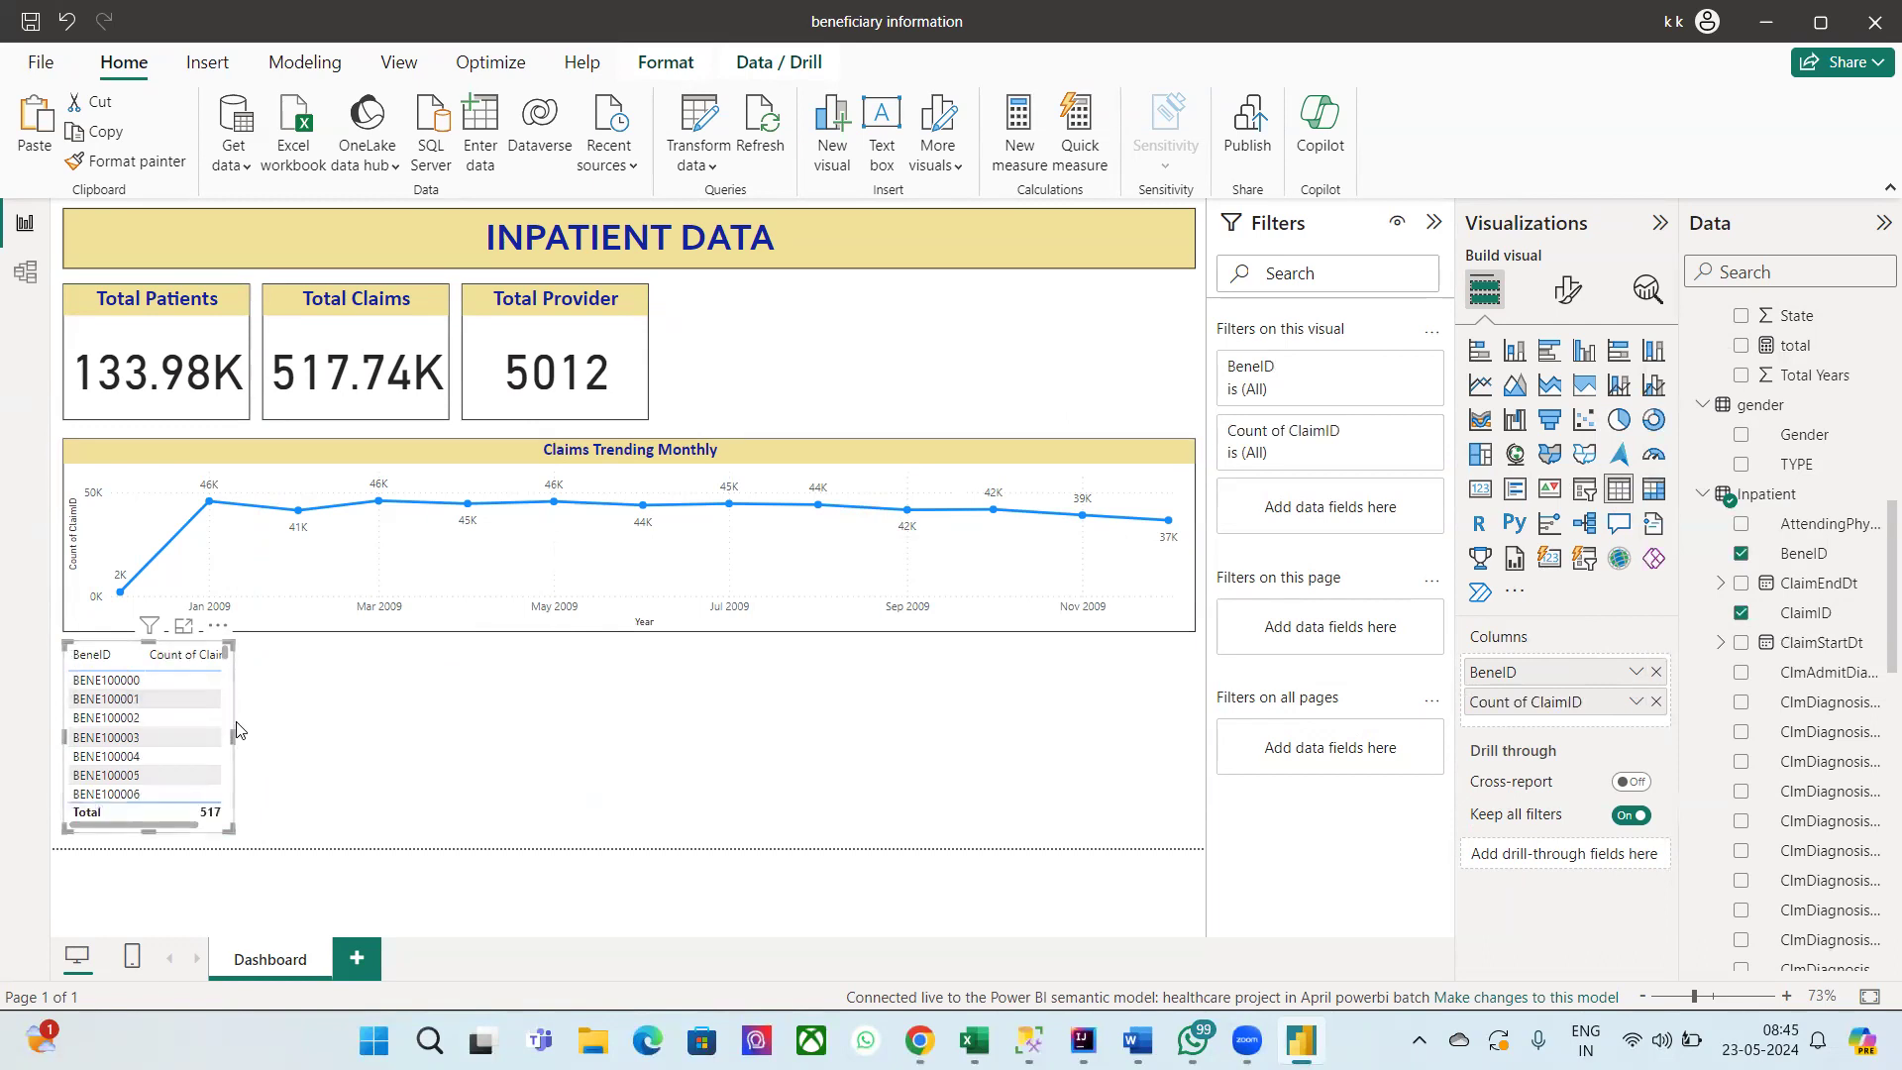
mouse_move(234, 736)
left_mouse_down()
mouse_move(322, 745)
mouse_move(260, 738)
left_mouse_up()
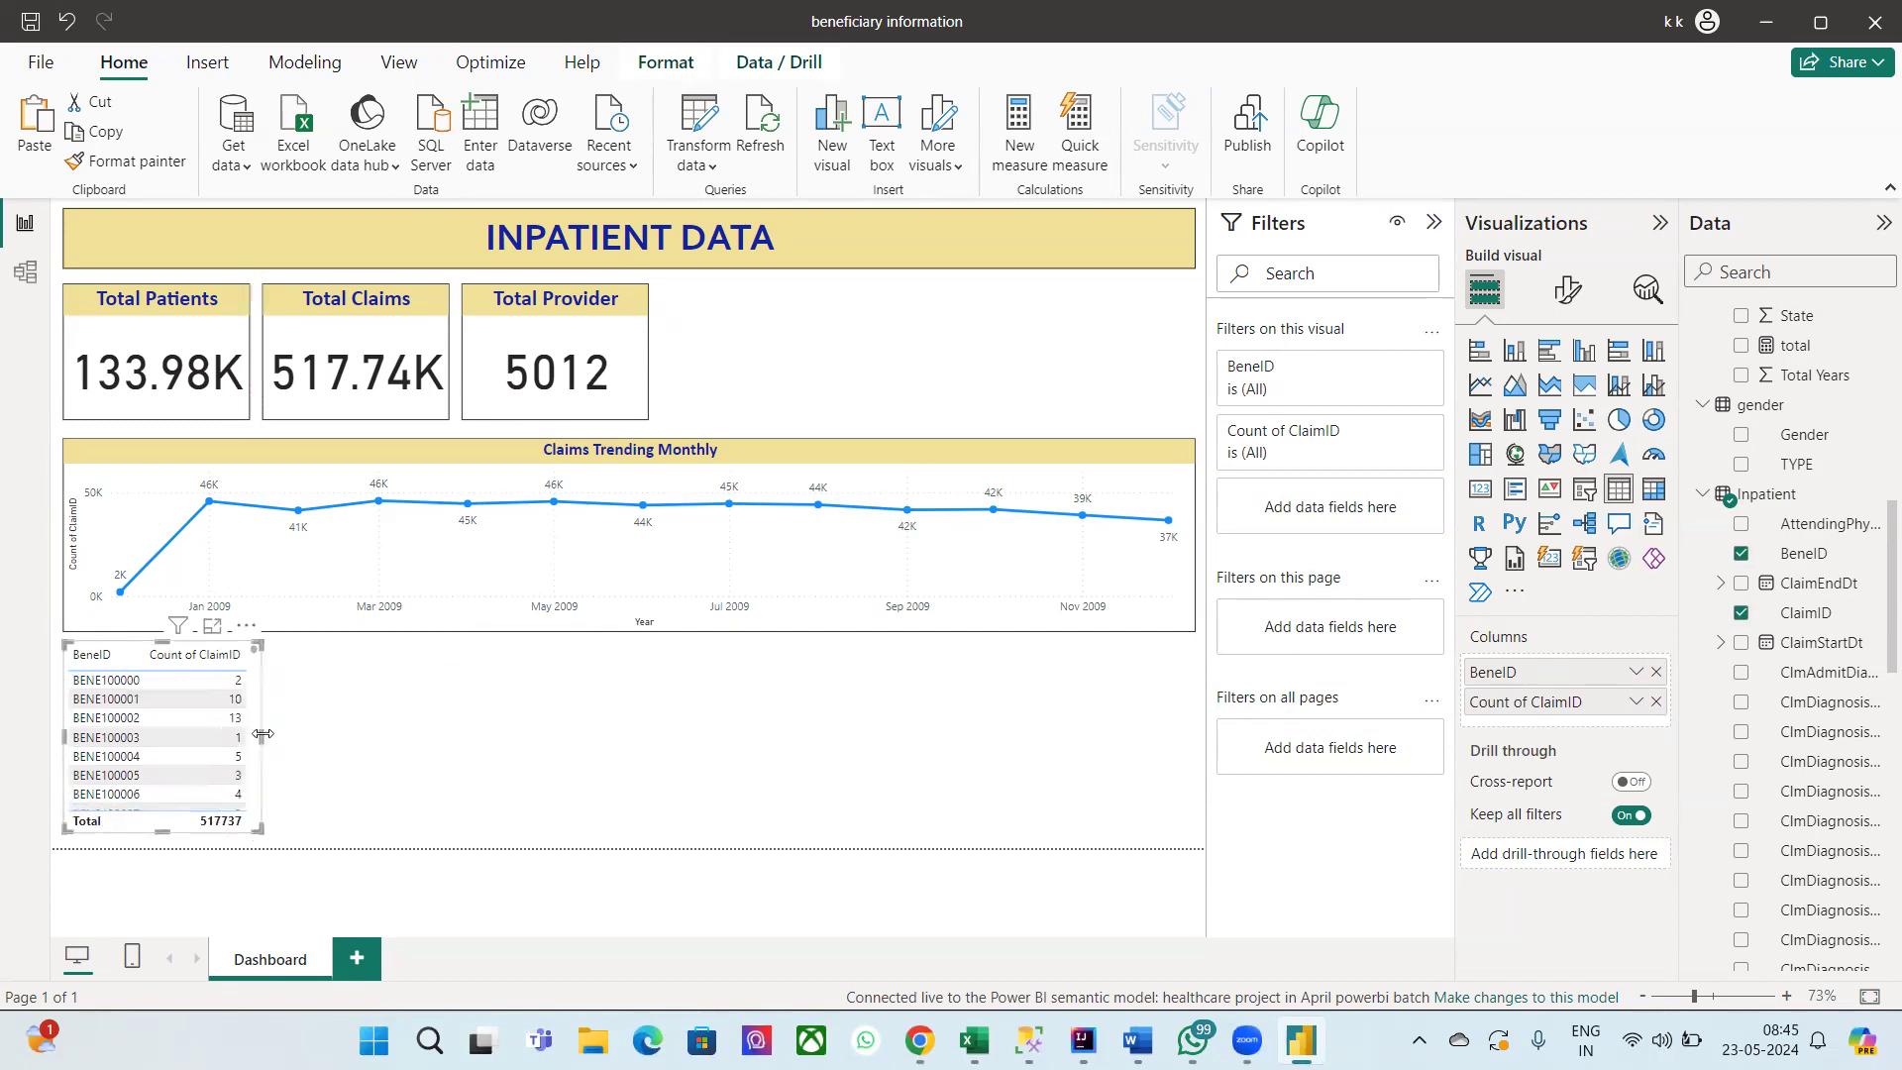
Step: Widen the table and its BeneID column, and sort the rows by Count of ClaimID in descending order
left_click(162, 658)
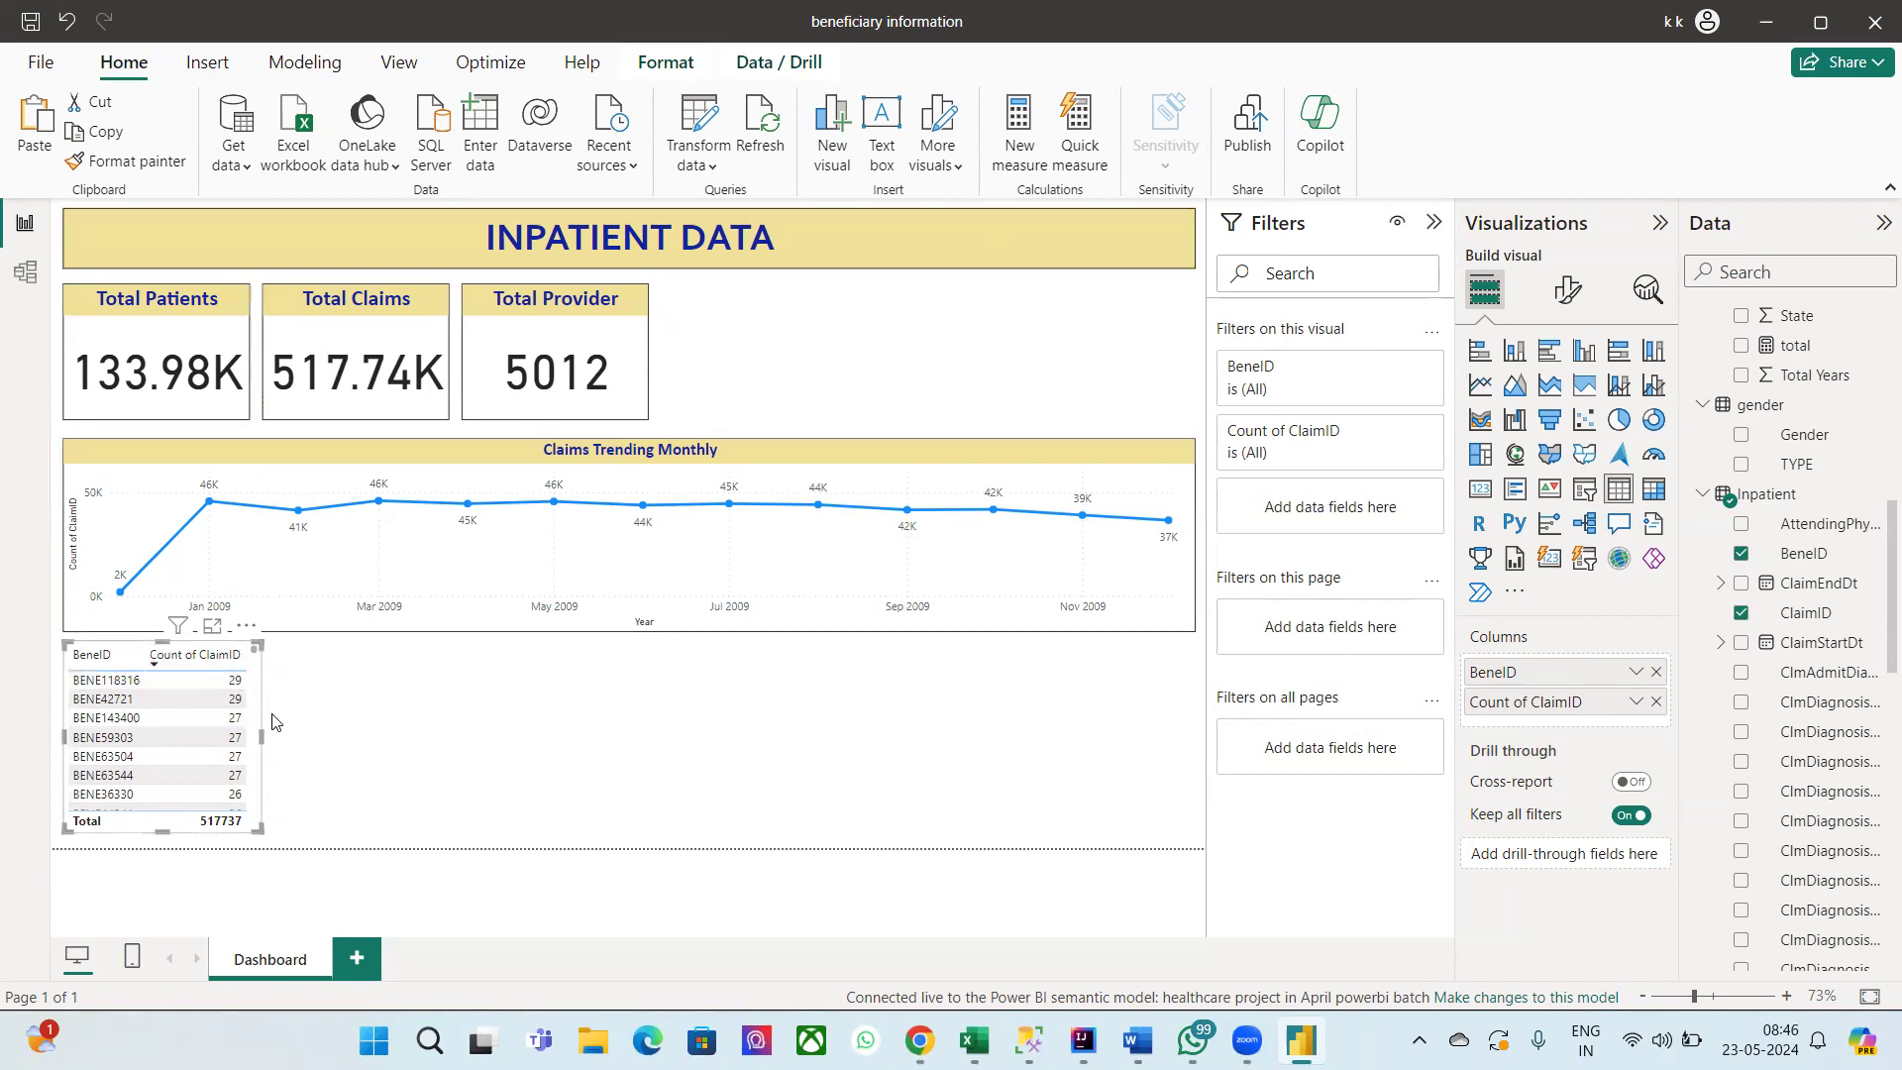
left_click_drag(260, 735, 317, 735)
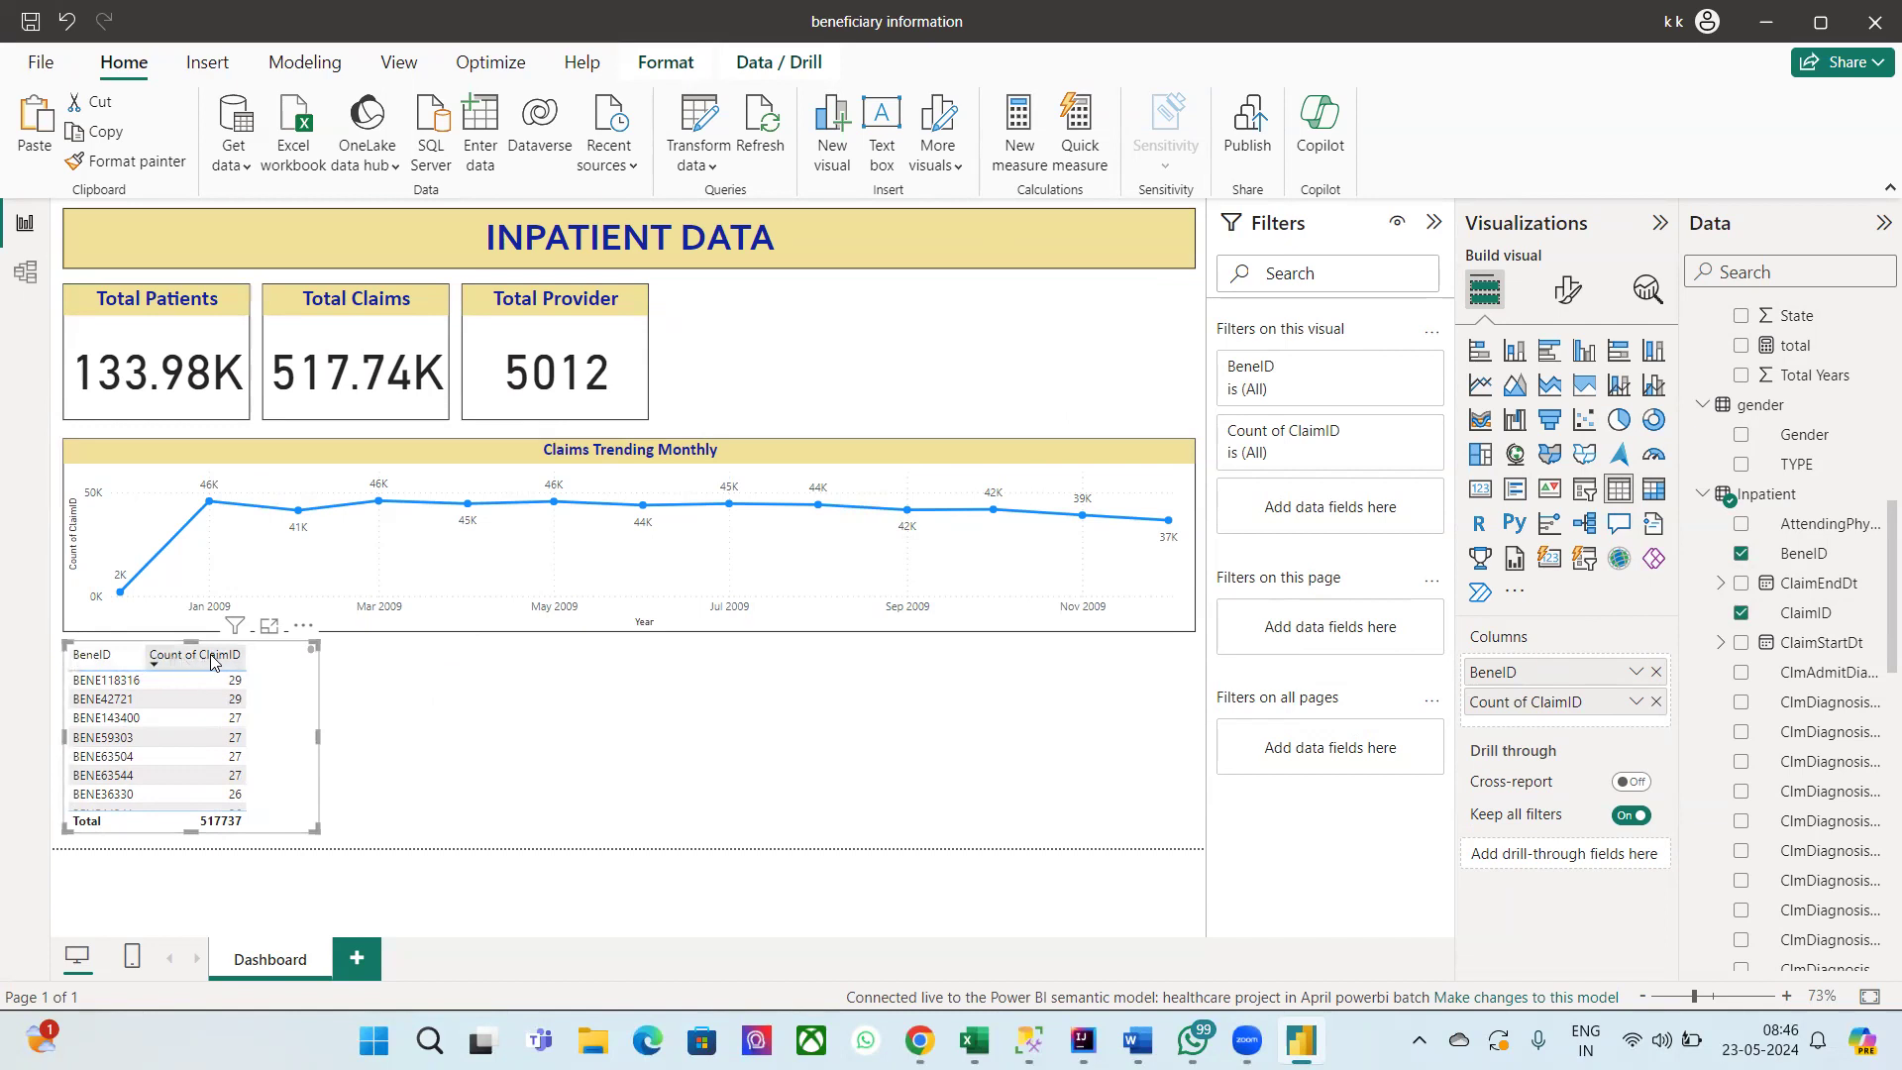
left_click(141, 662)
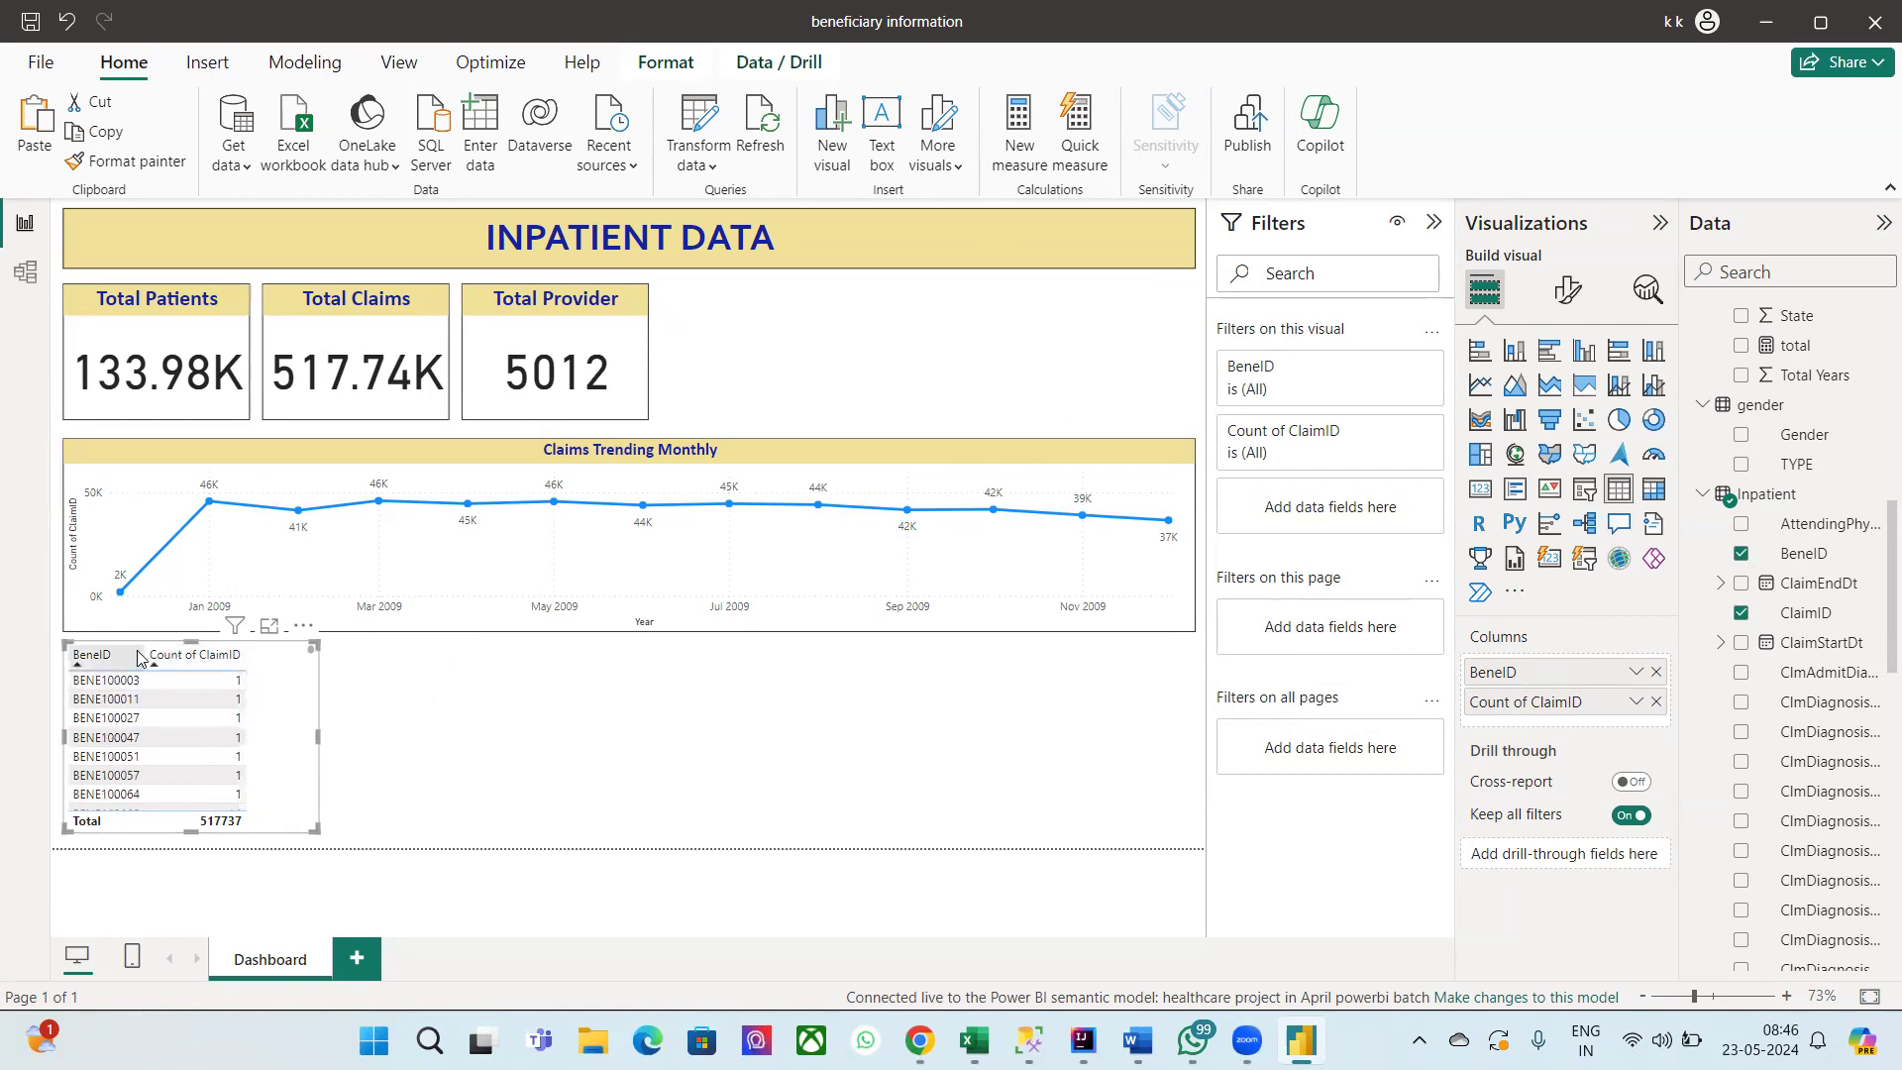
left_click_drag(145, 652, 194, 651)
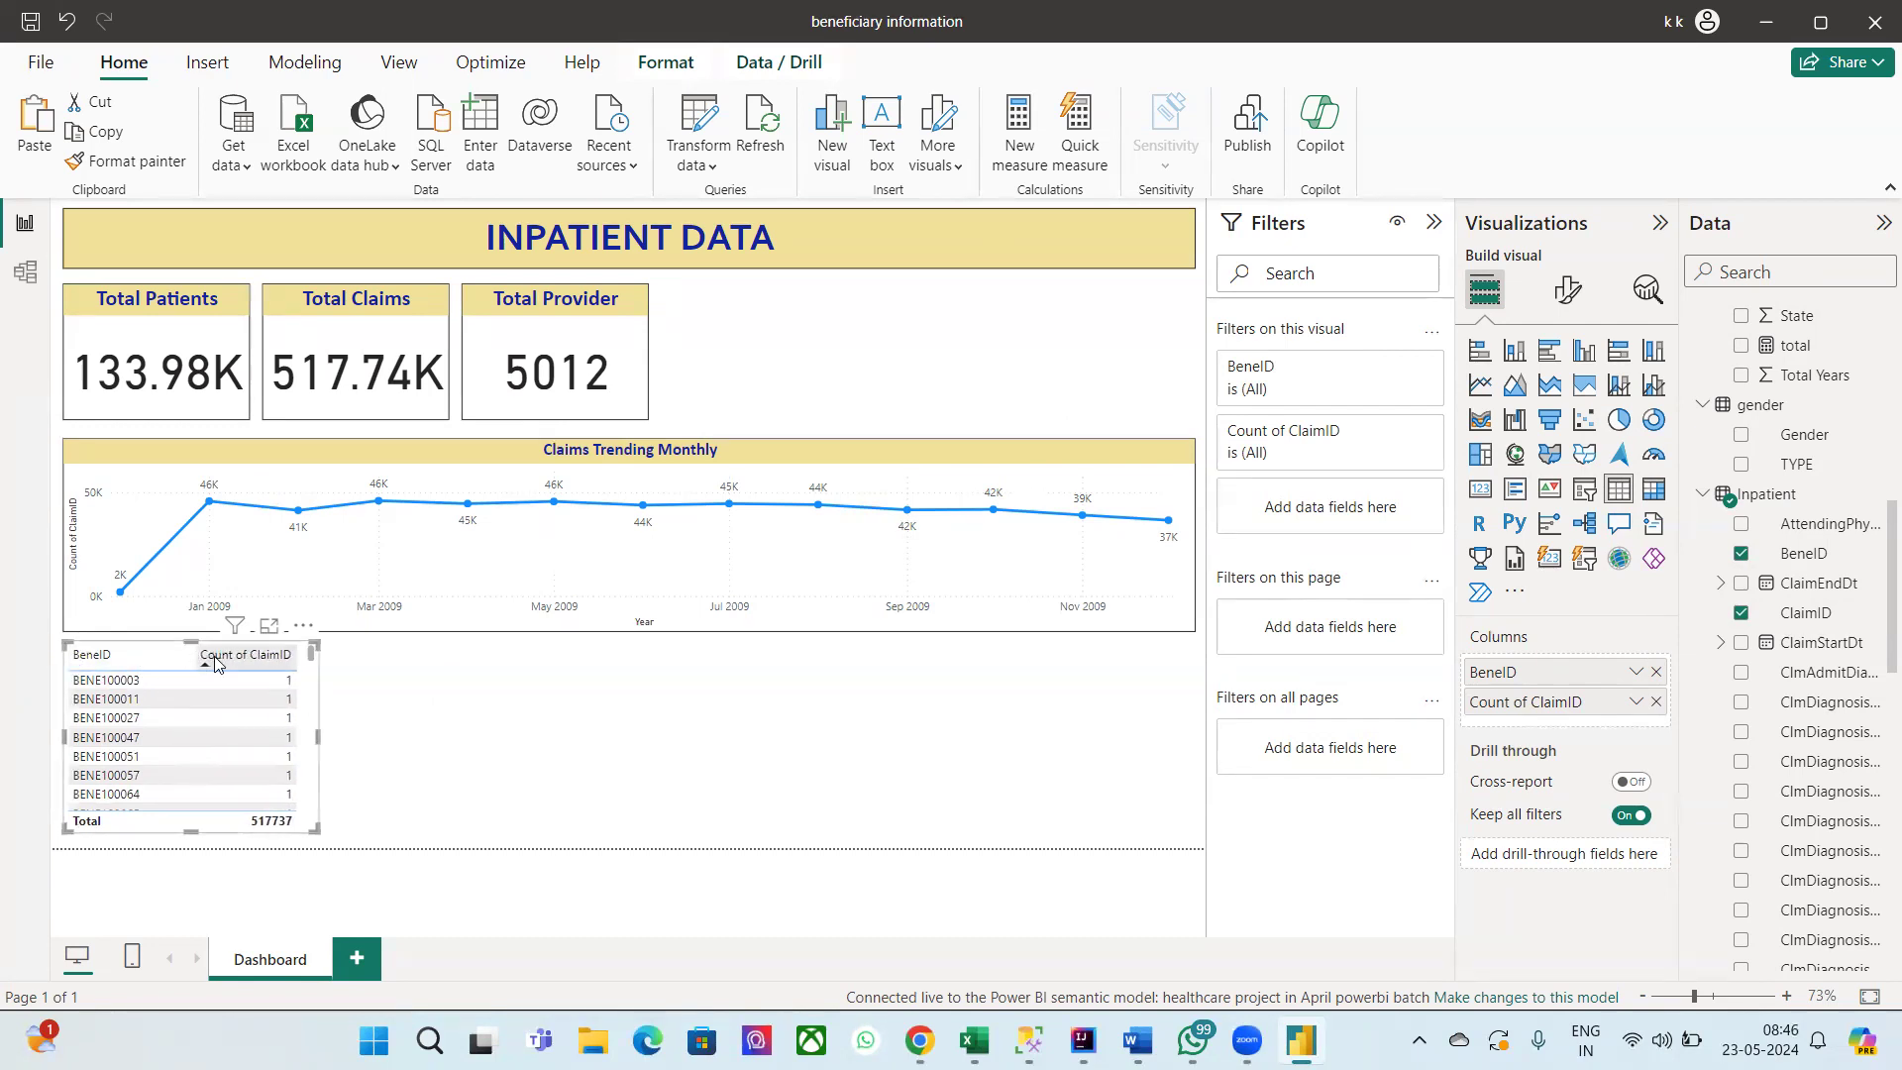
left_click(216, 659)
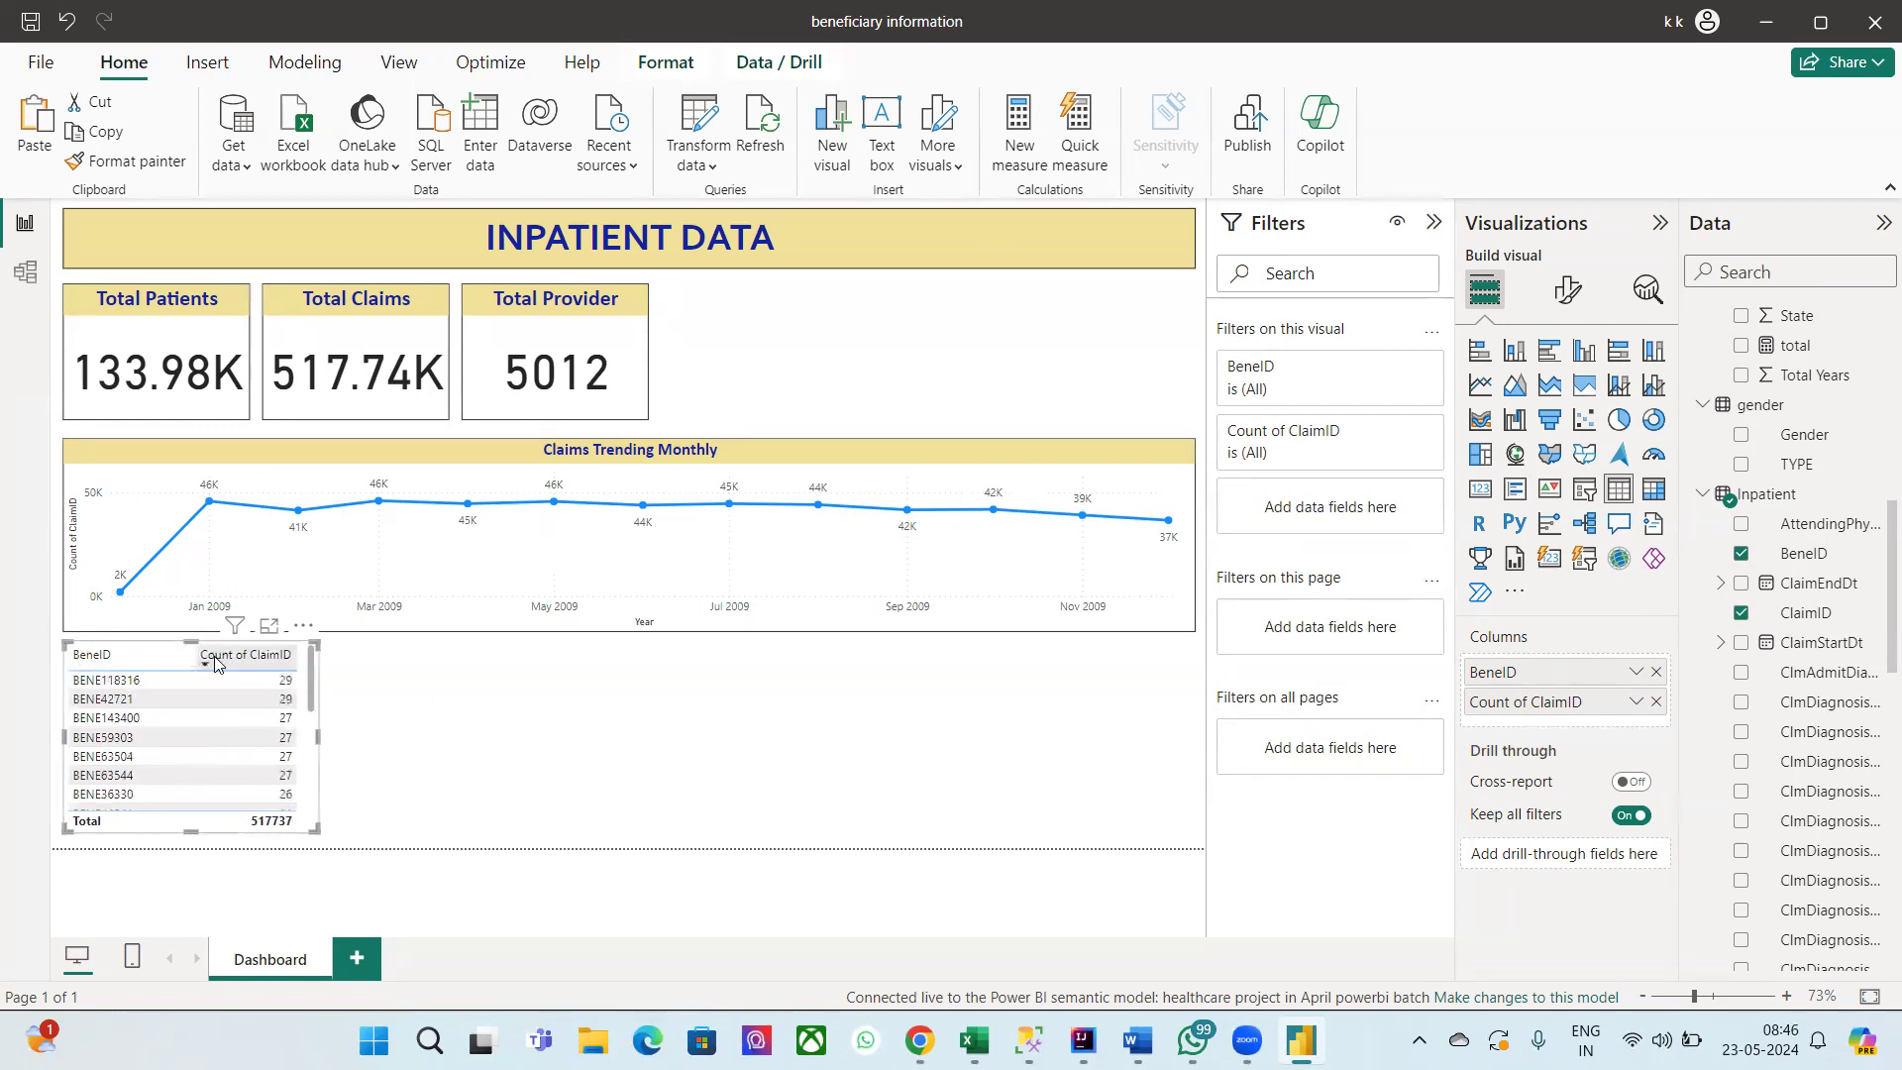
left_click(476, 686)
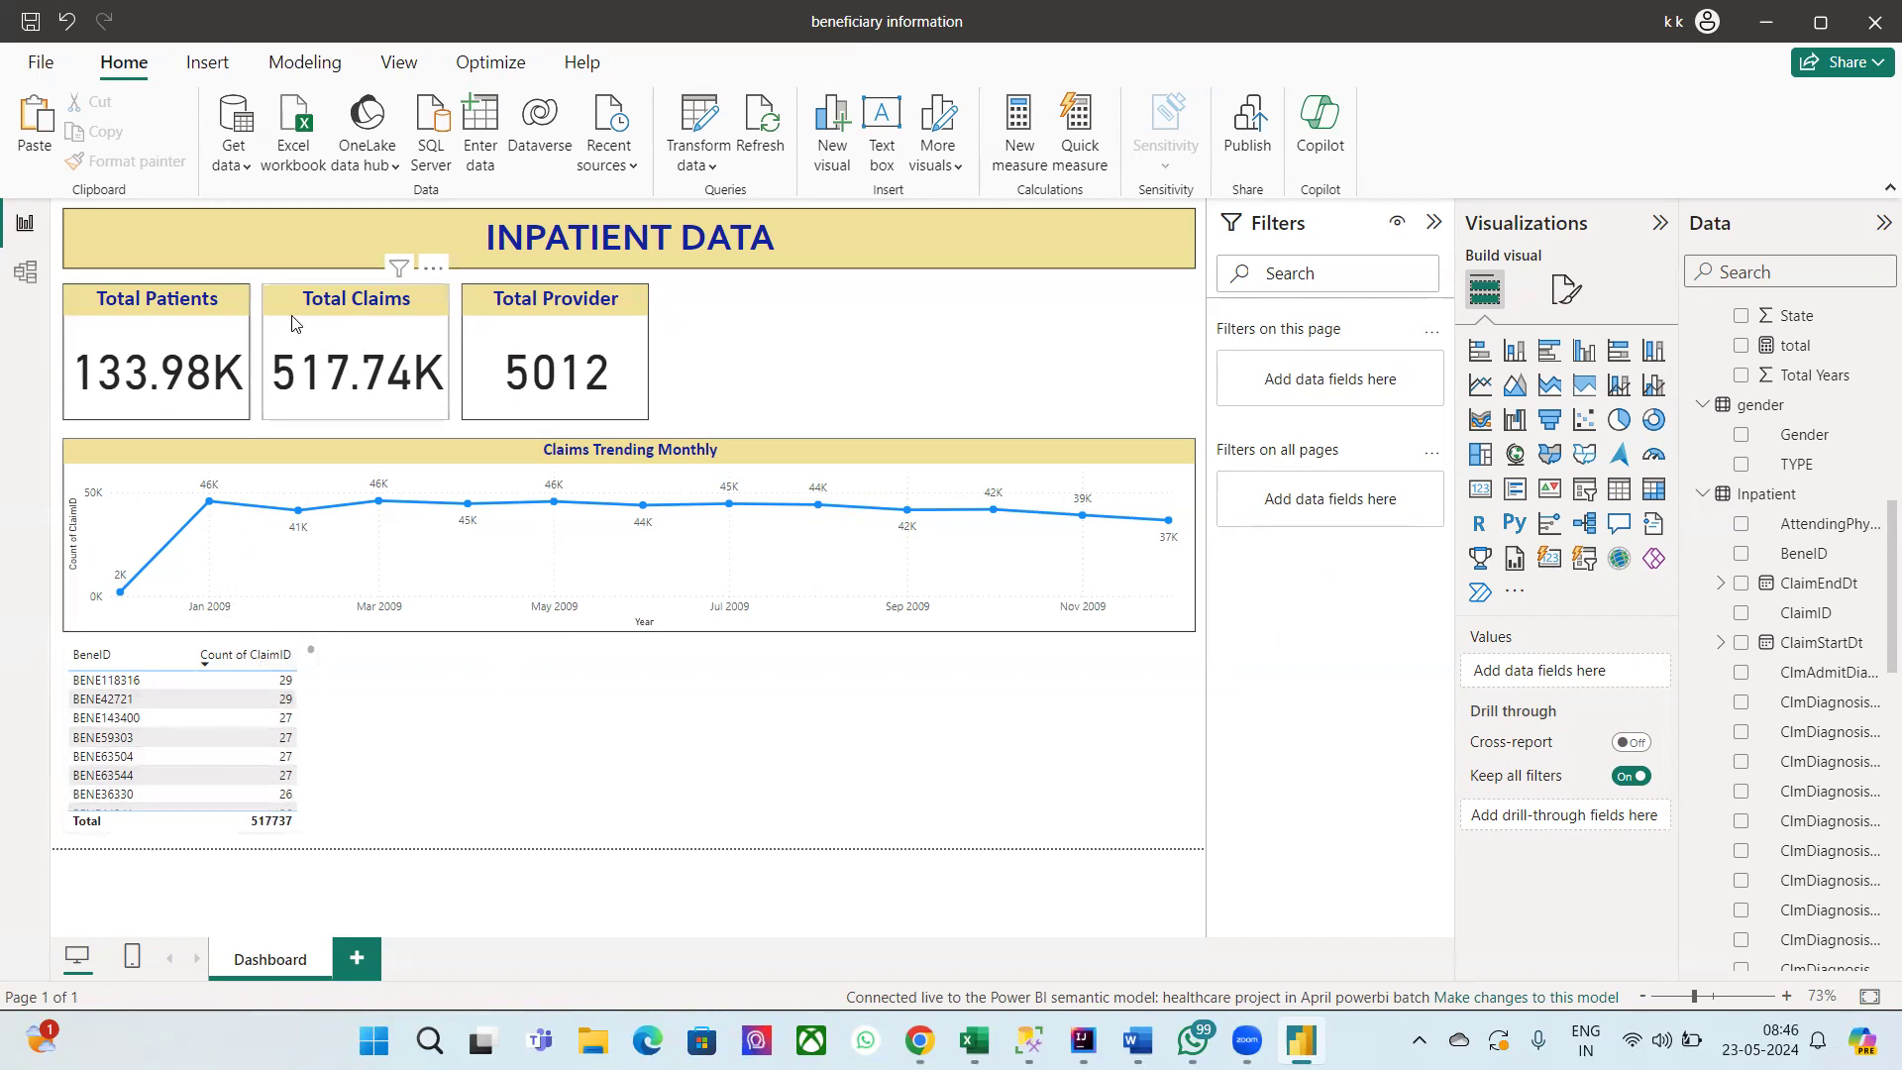
Step: Turn on vertical gridlines for the BeneID claims table
left_click(252, 695)
scroll(252, 695, "down", 3)
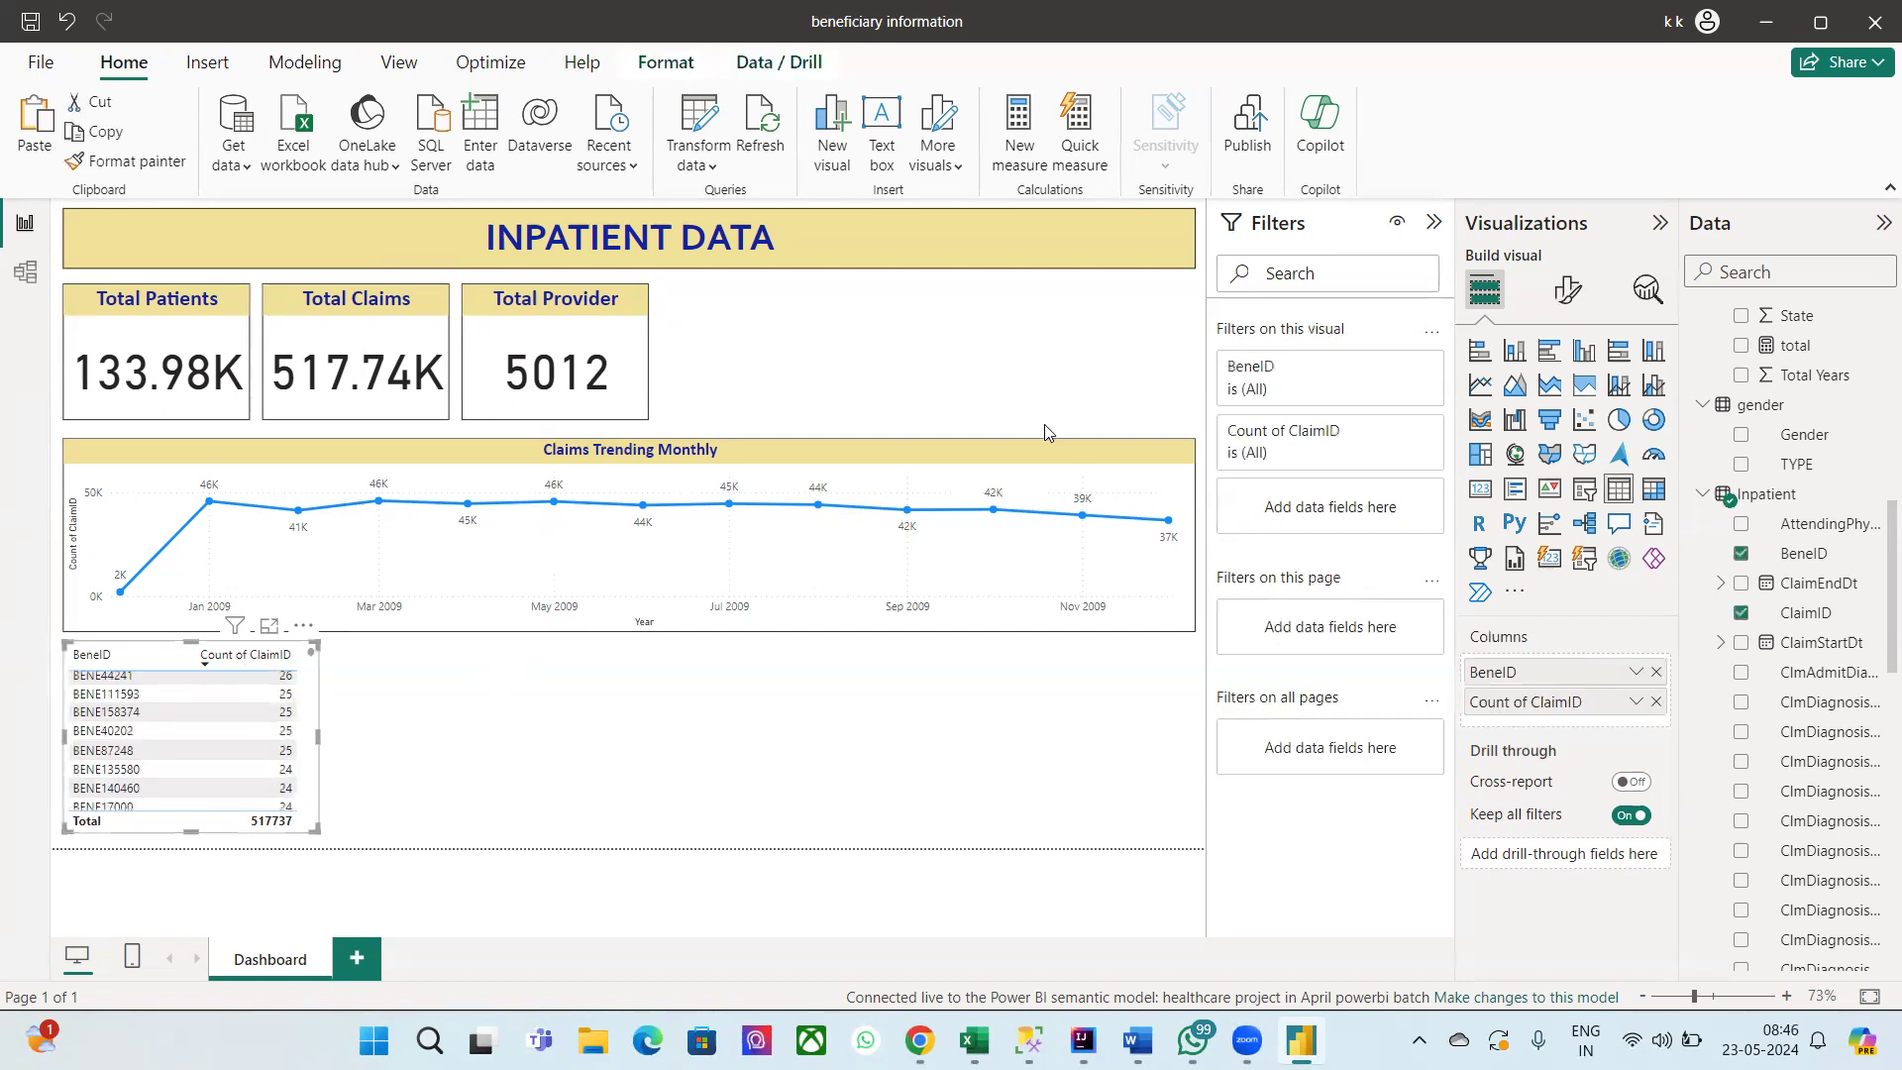
left_click(1568, 290)
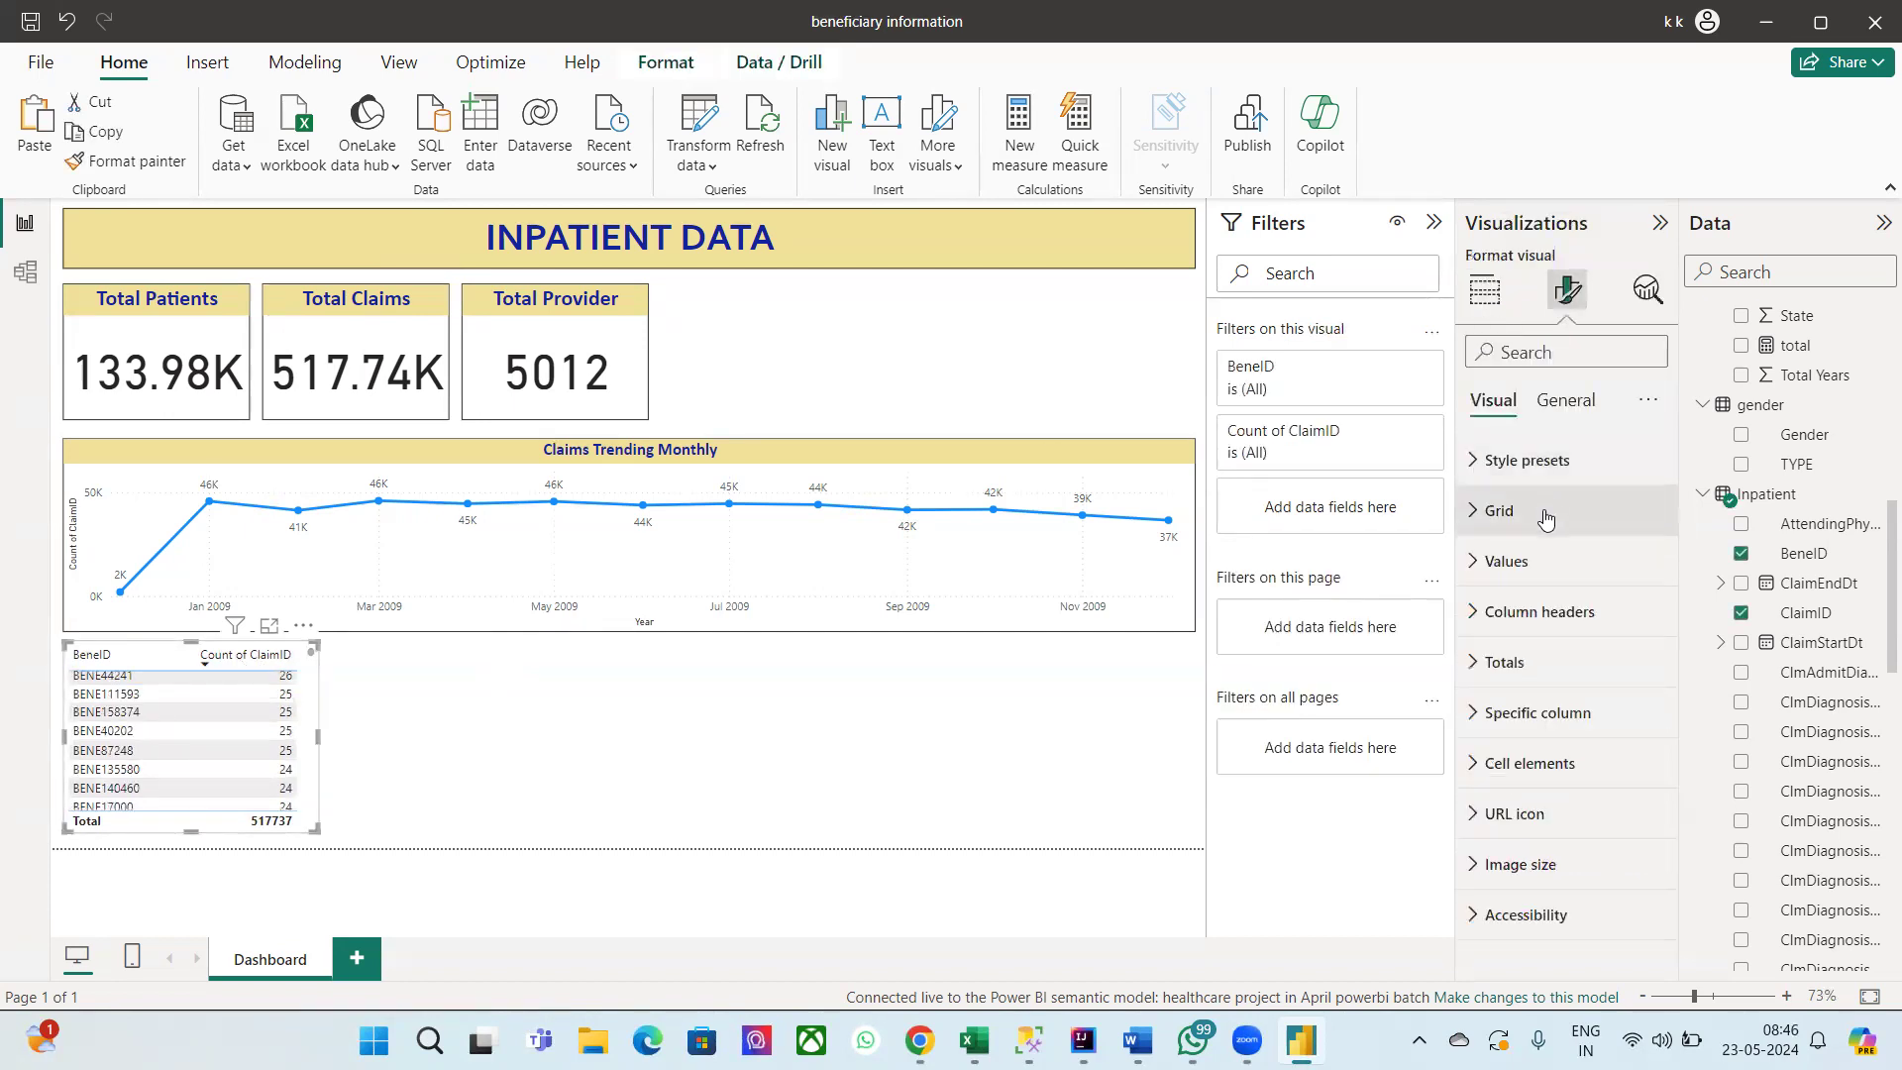
left_click(1485, 513)
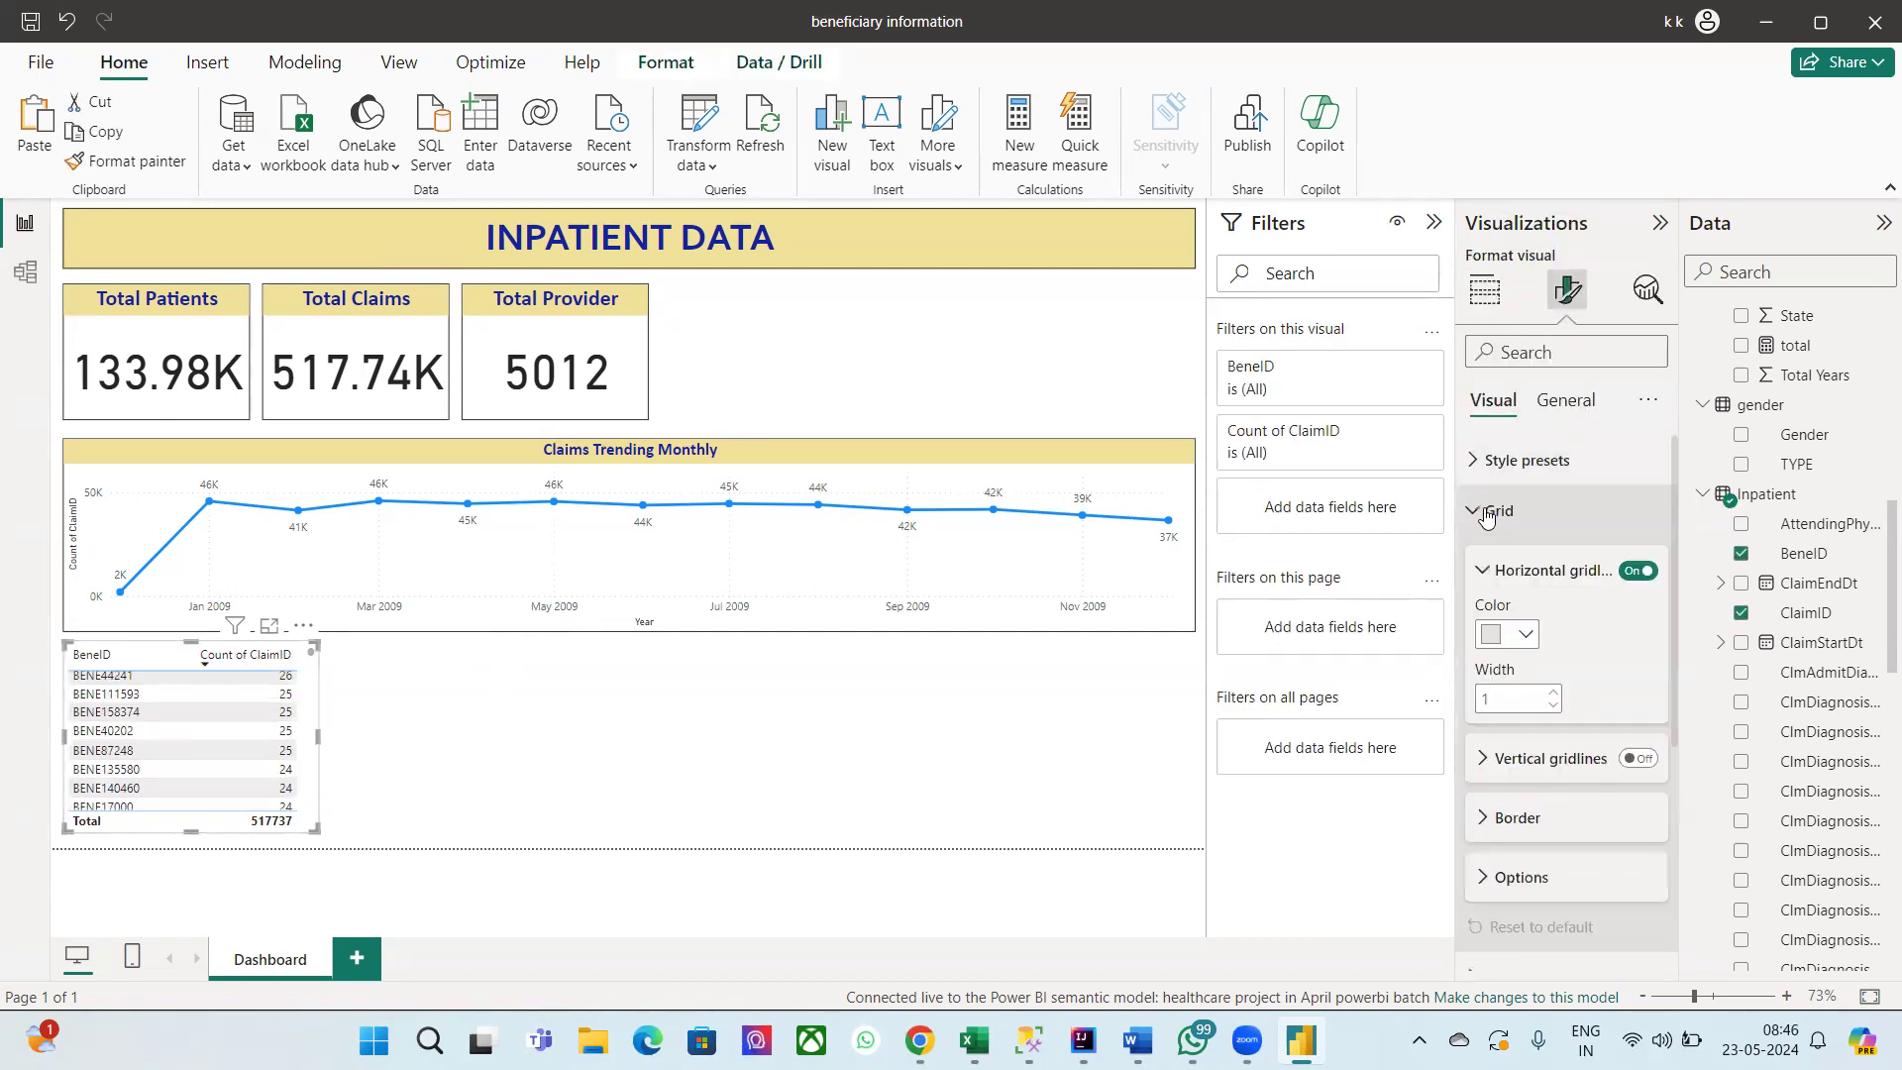
left_click(1645, 760)
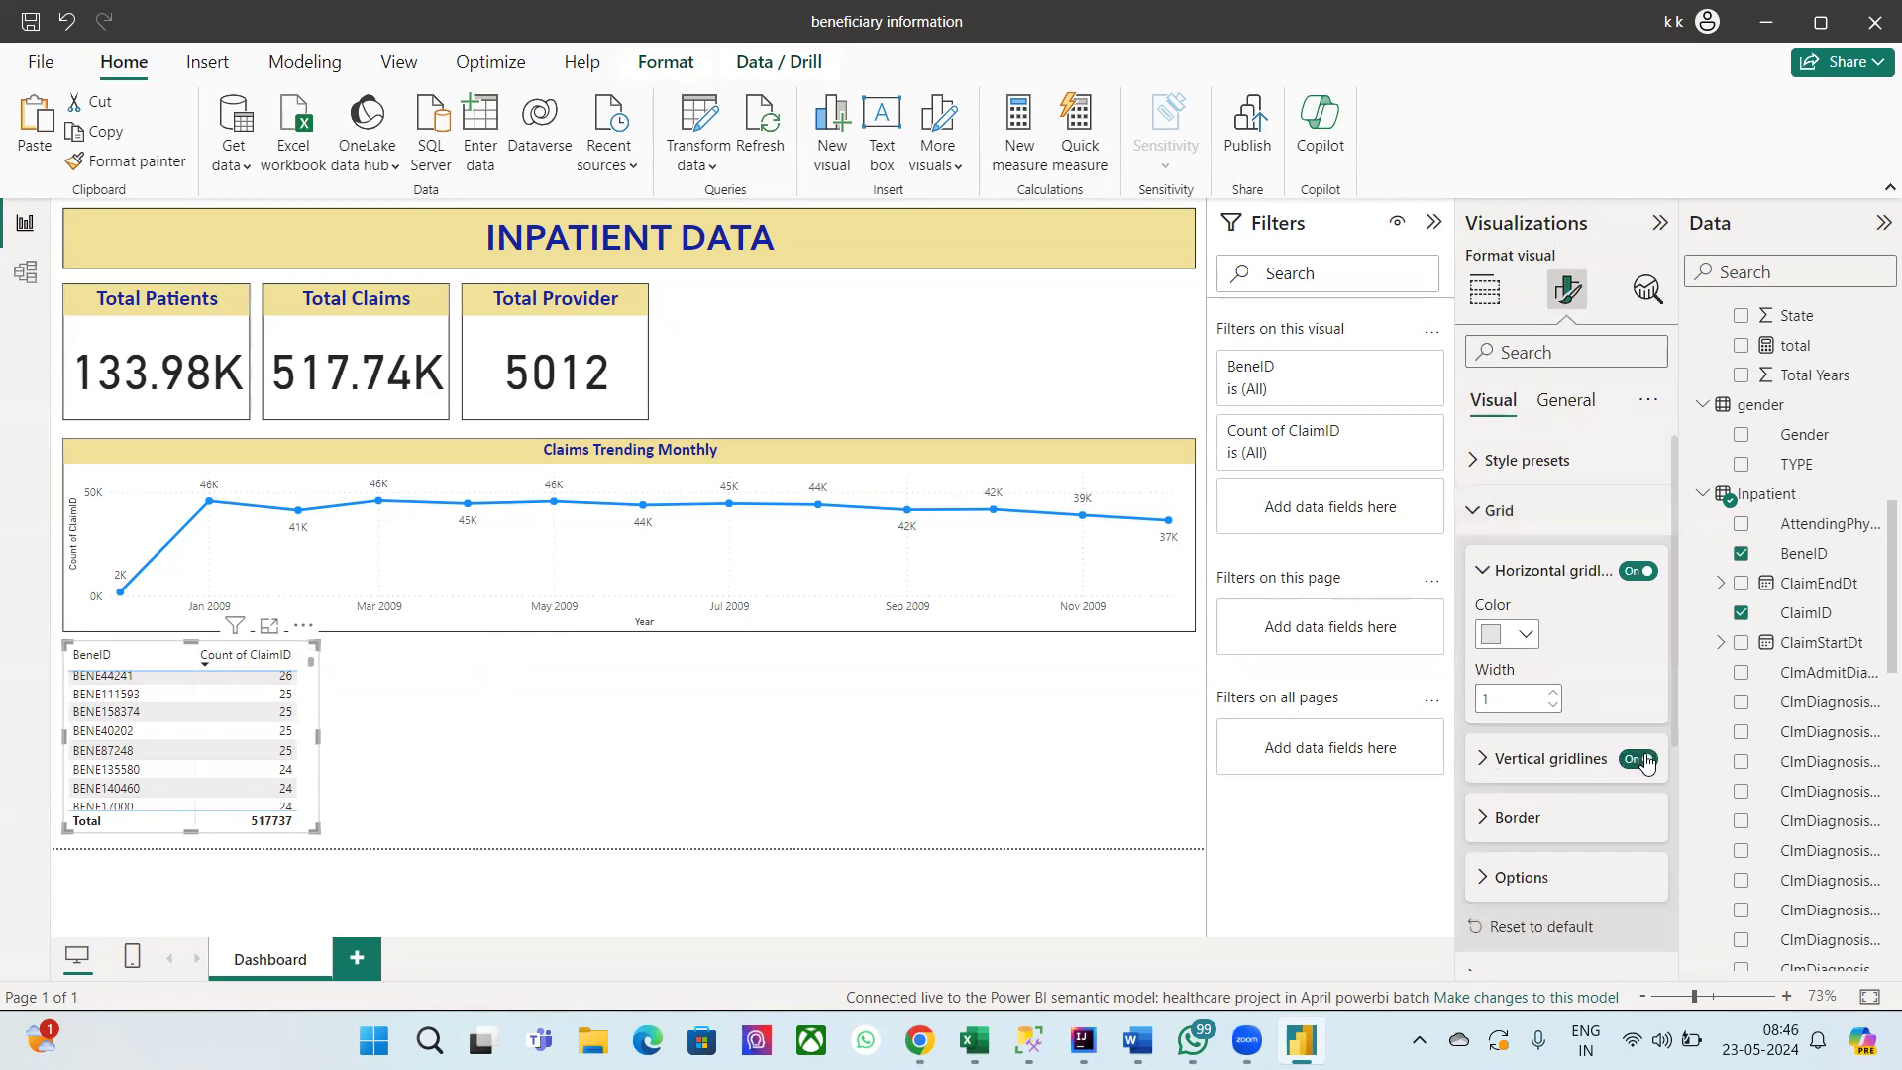
Step: Turn on the visual border around the BeneID claims table
left_click(1485, 290)
left_click(1568, 290)
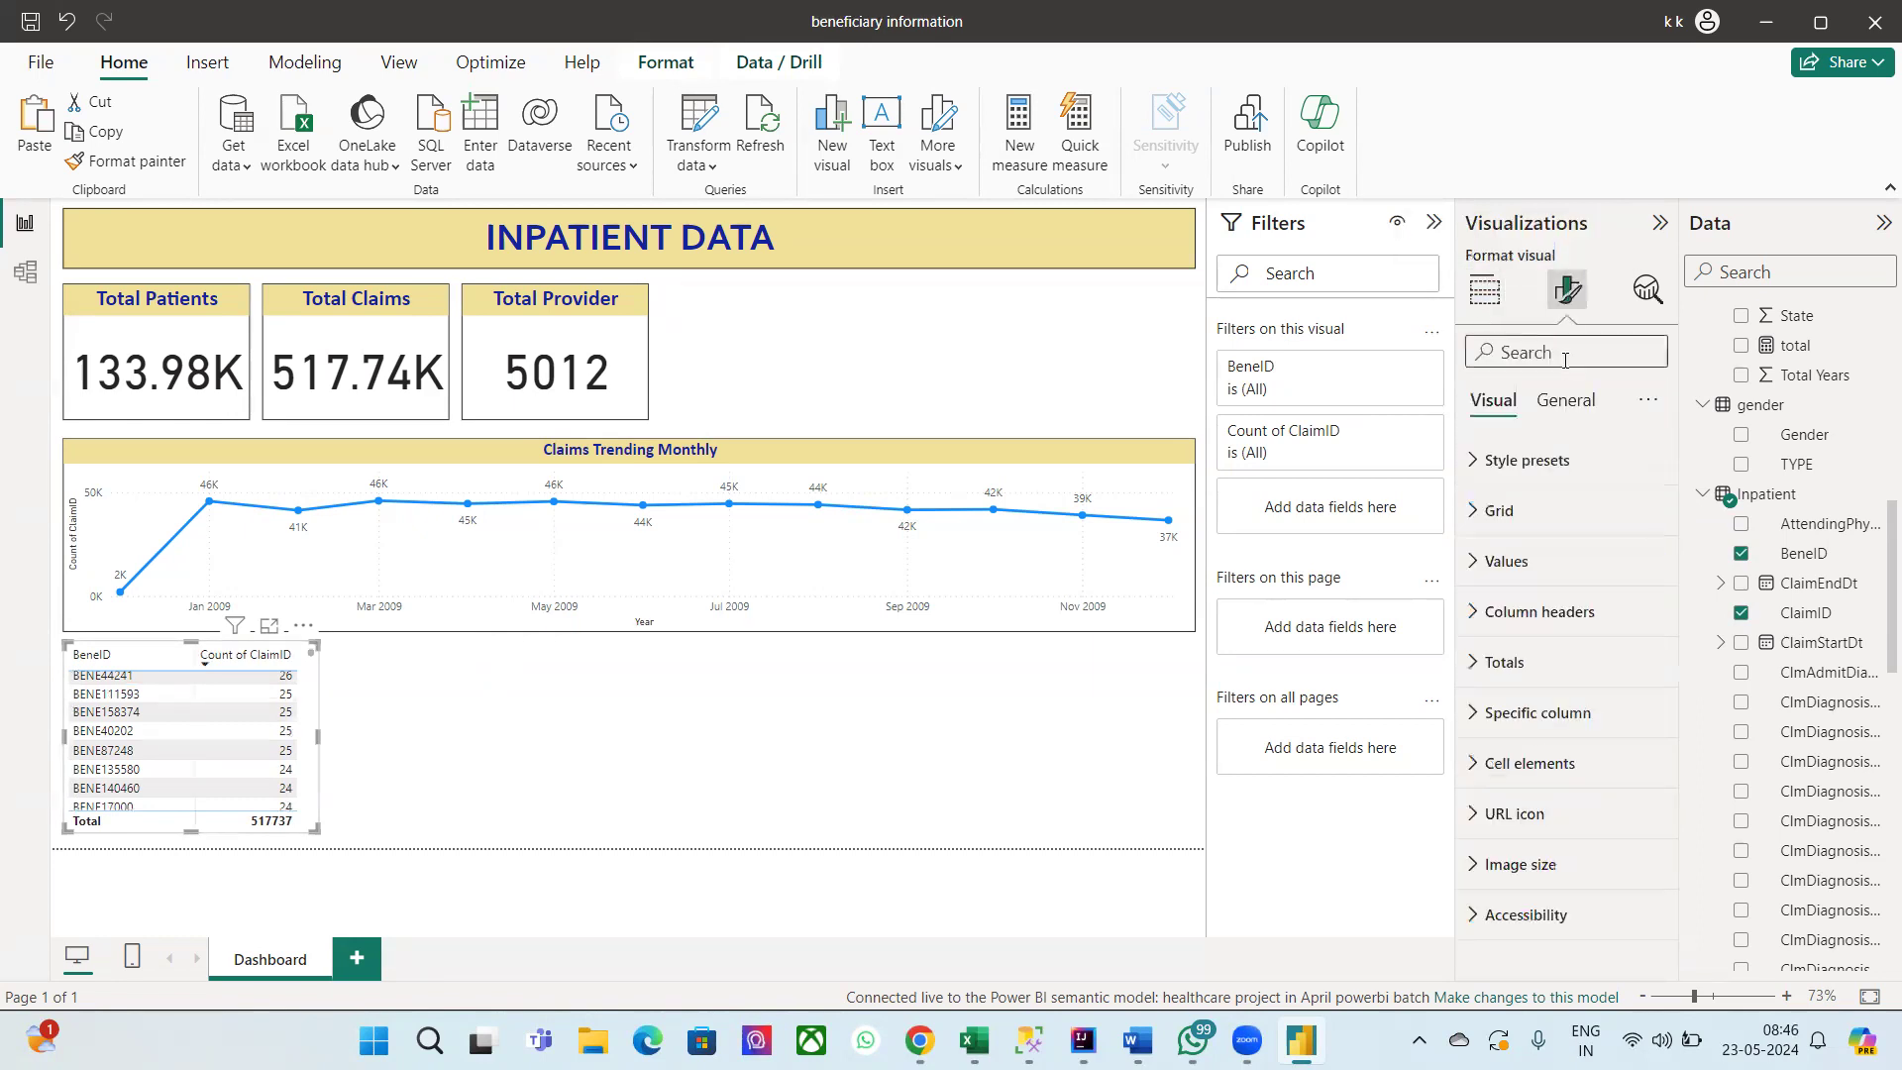
left_click(1549, 405)
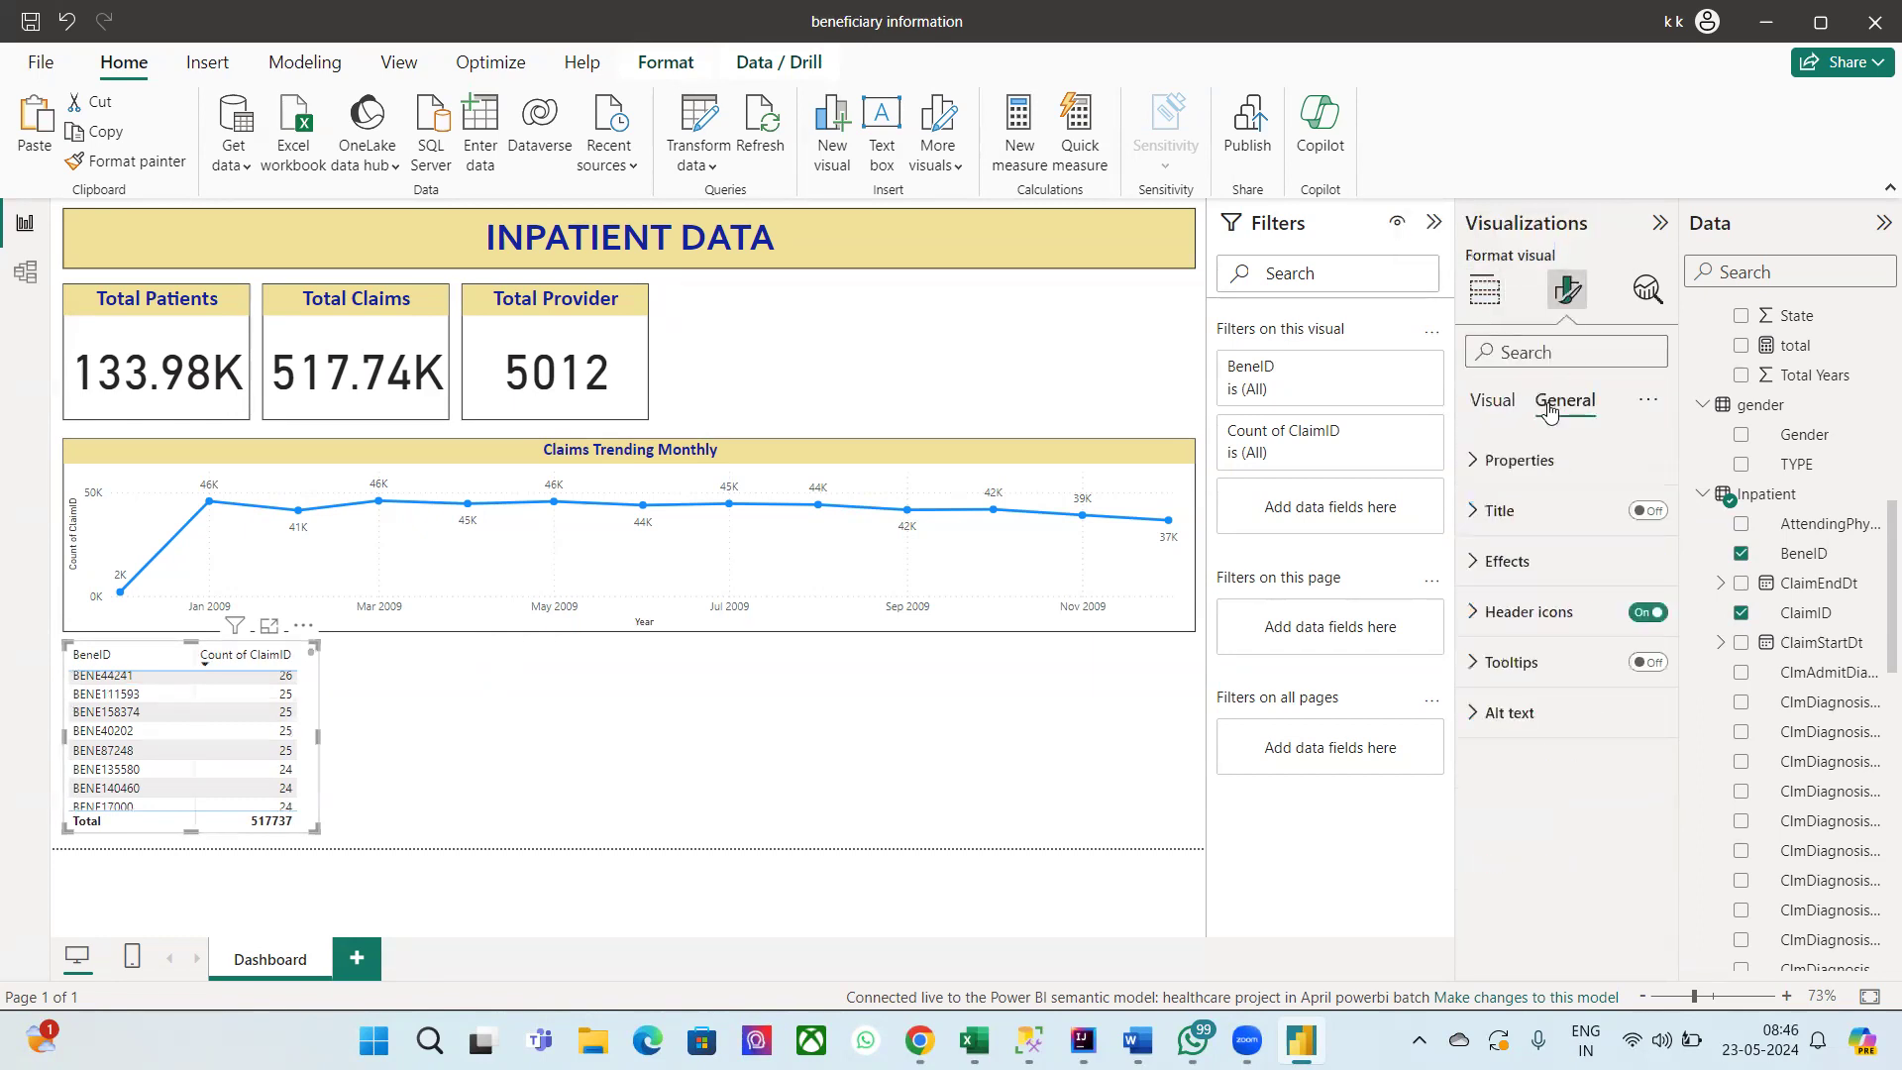
left_click(1479, 562)
left_click(1635, 822)
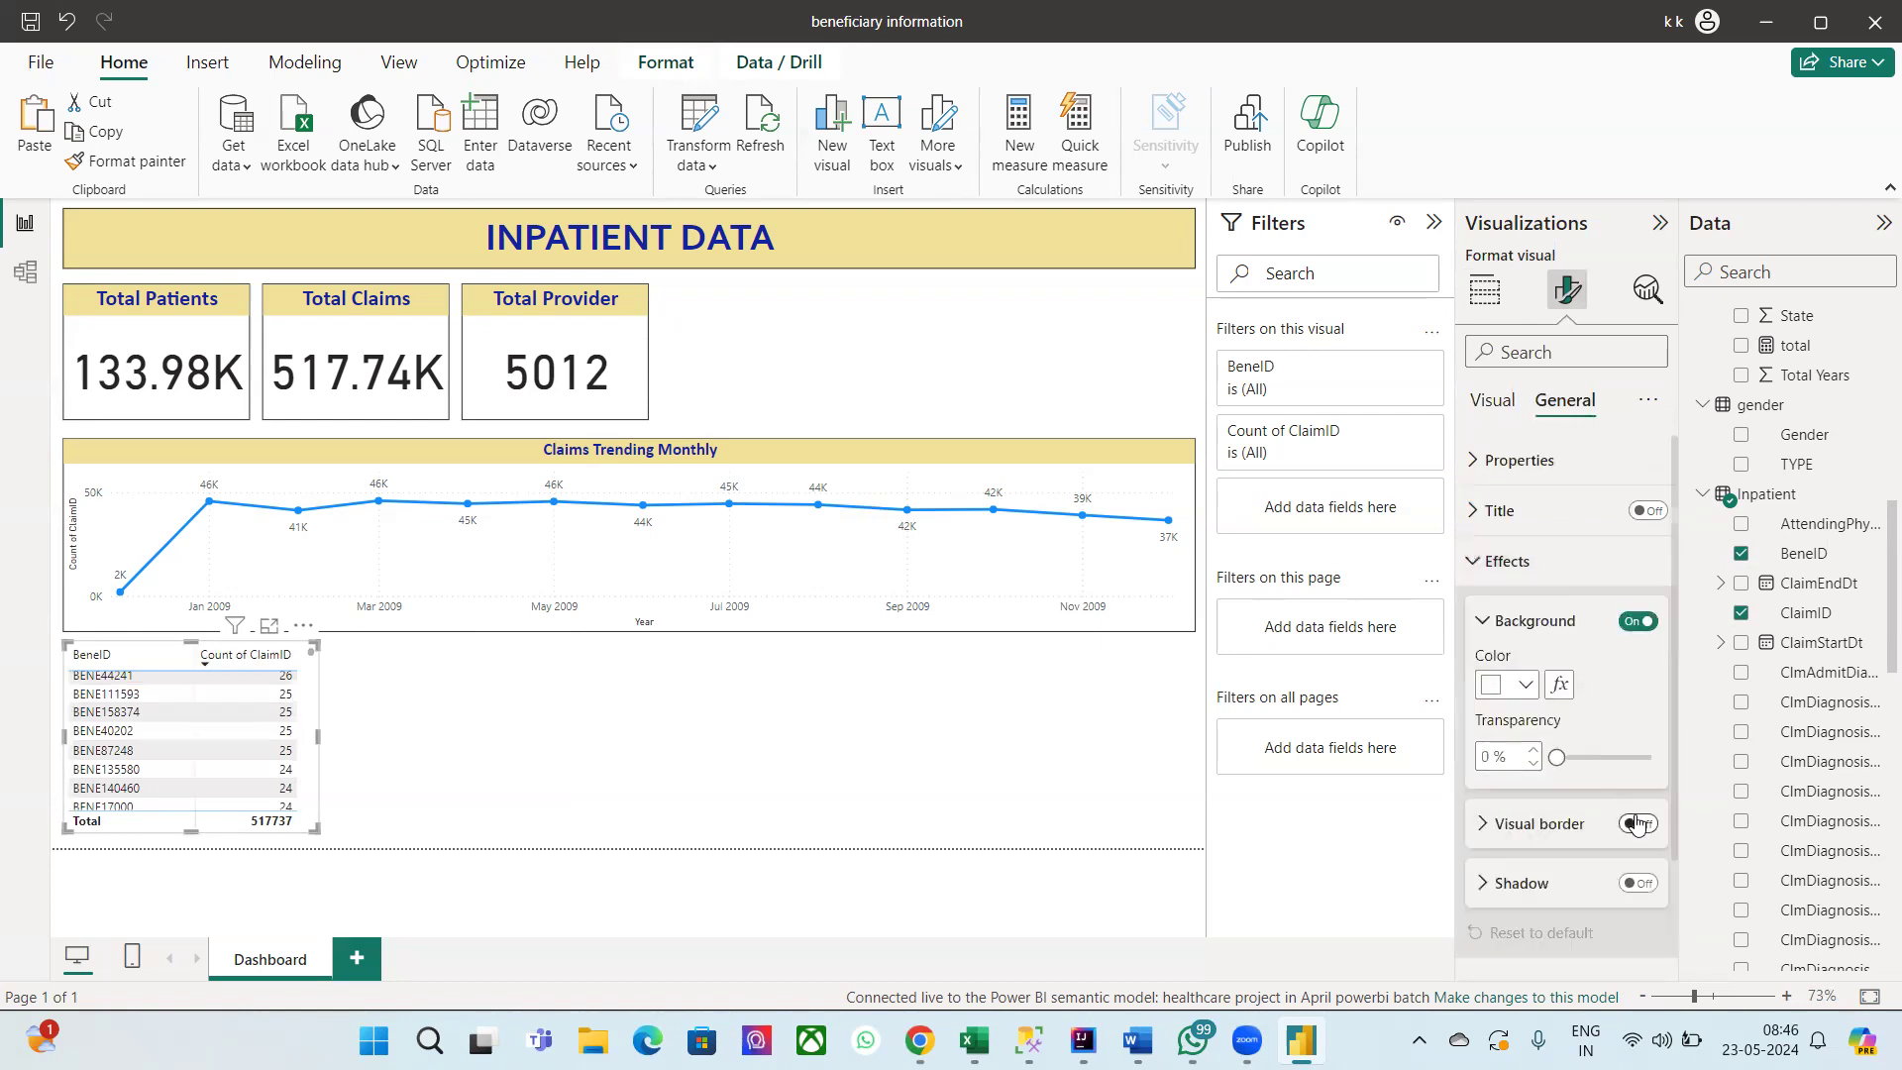
left_click(468, 818)
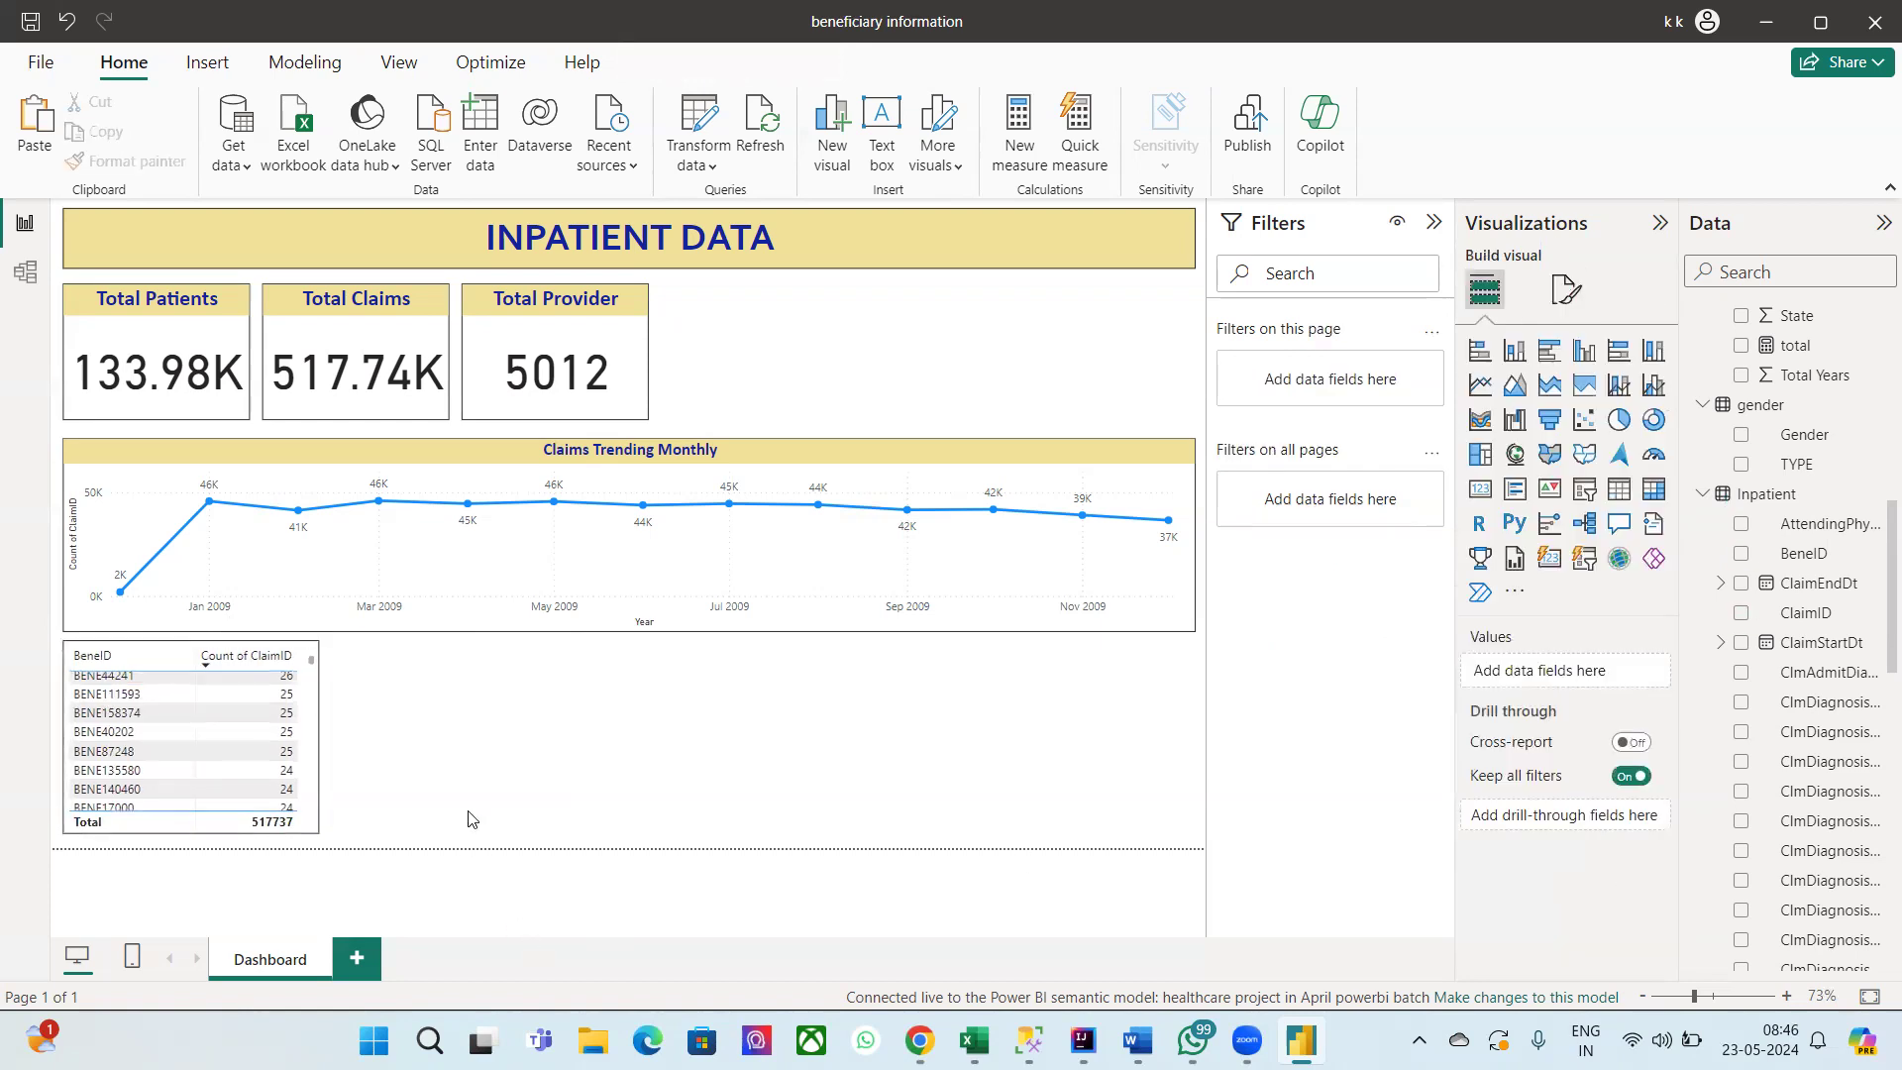
scroll(237, 782, "up", 3)
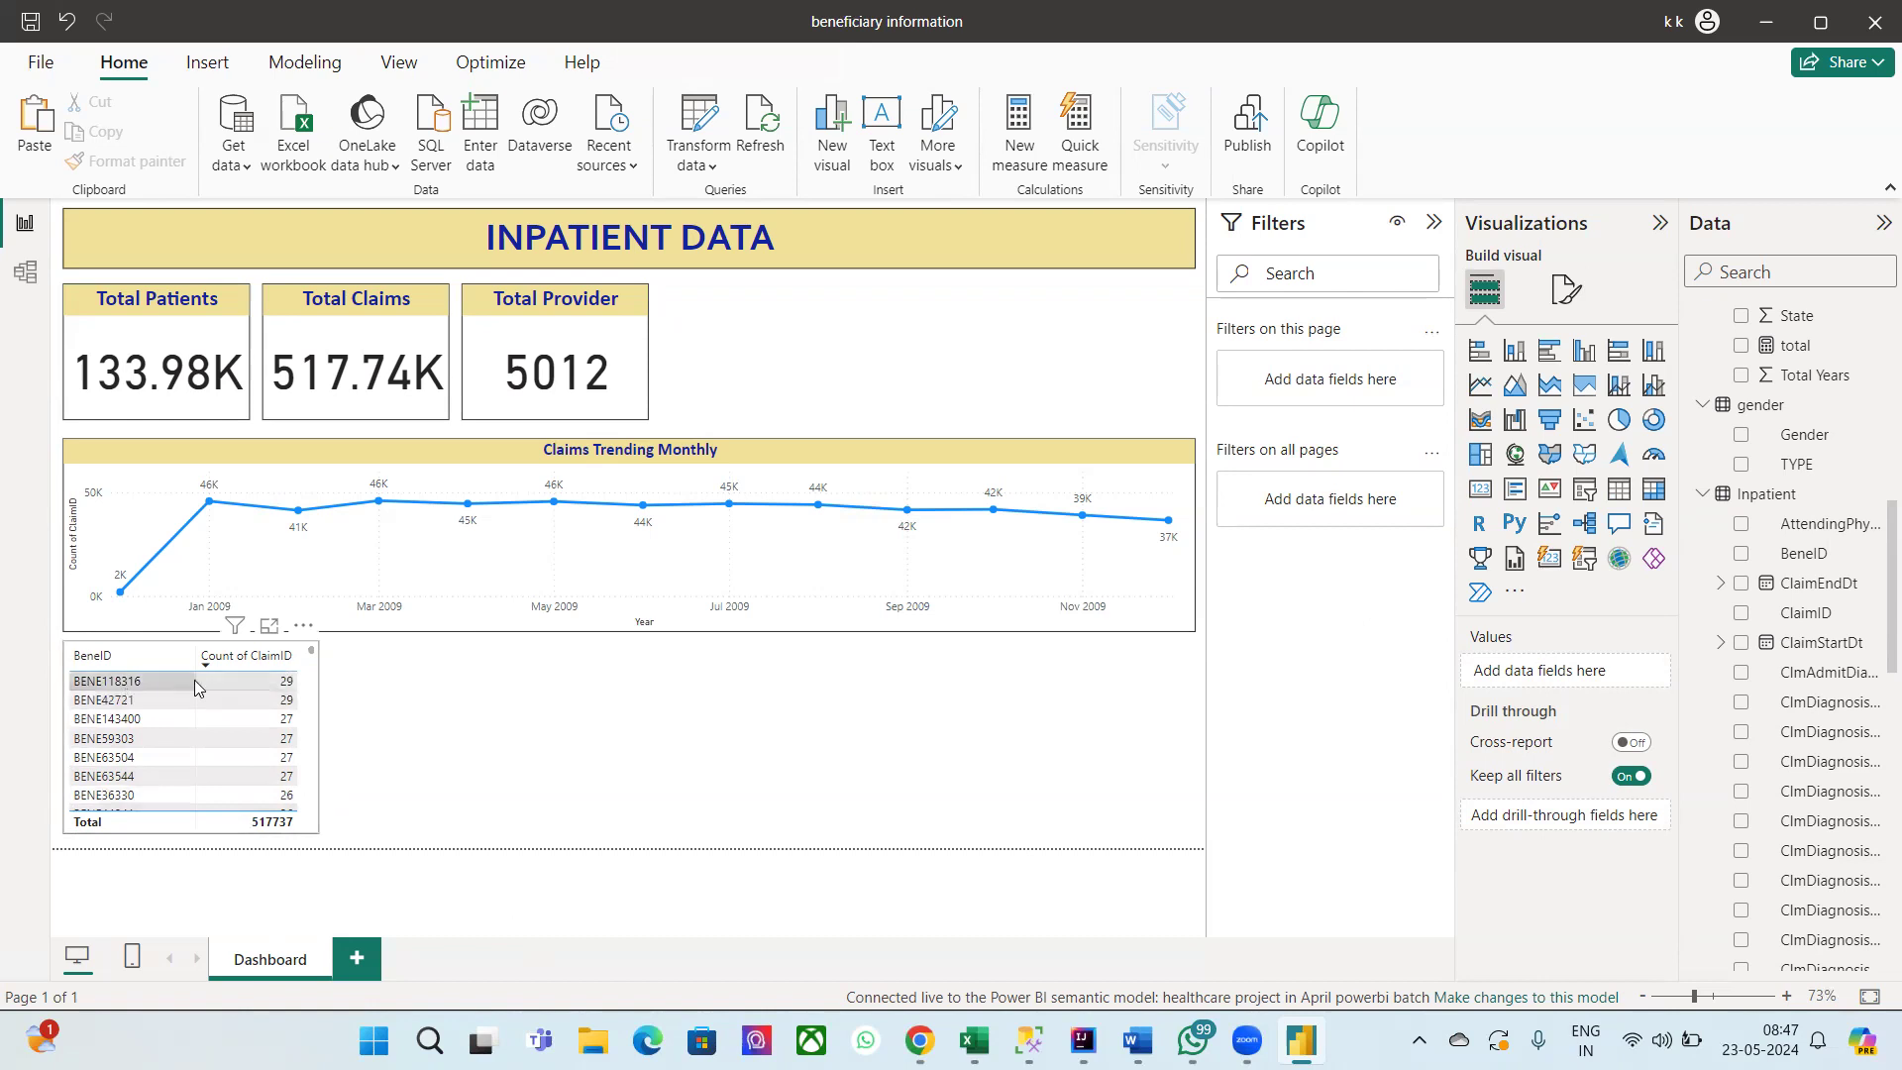
scroll(247, 777, "down", 5)
scroll(248, 776, "up", 5)
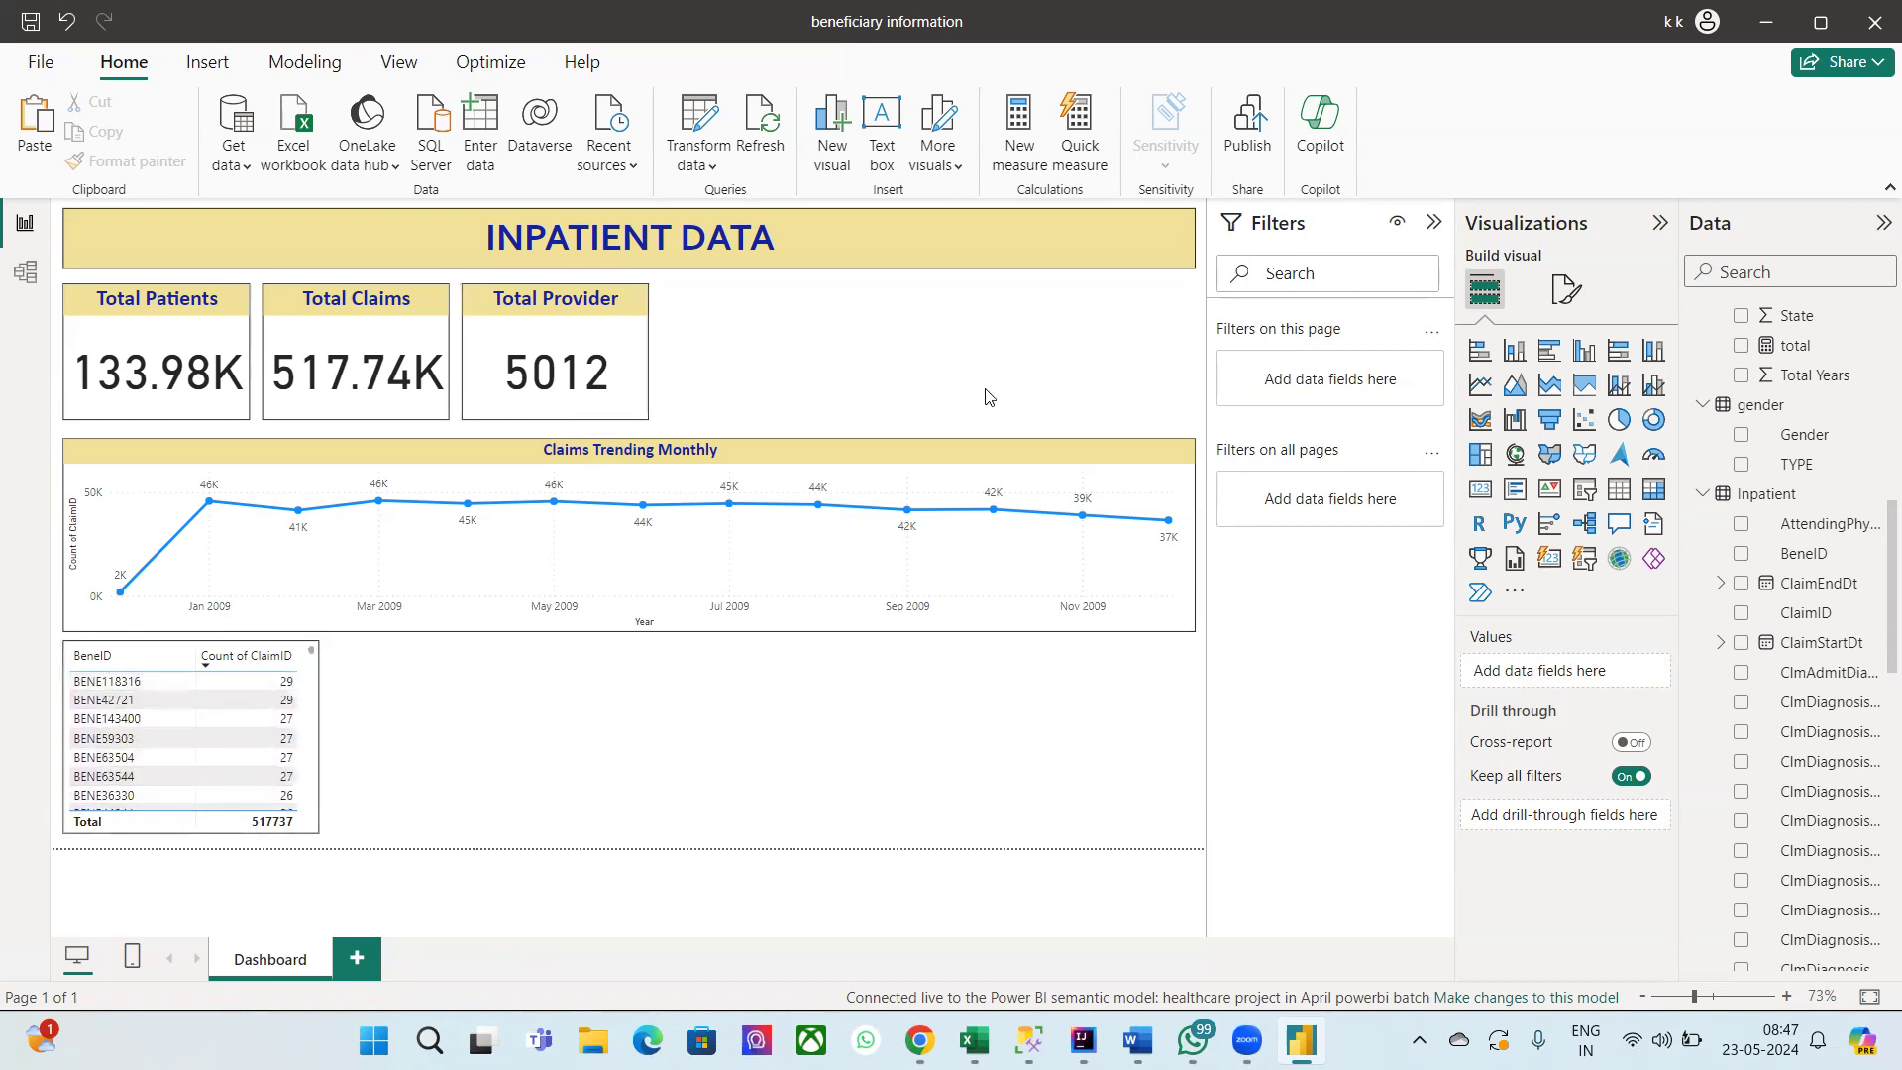
Step: Add the gender table's TYPE field between BeneID and Count of ClaimID, and widen the table to fit the new column
left_click(305, 730)
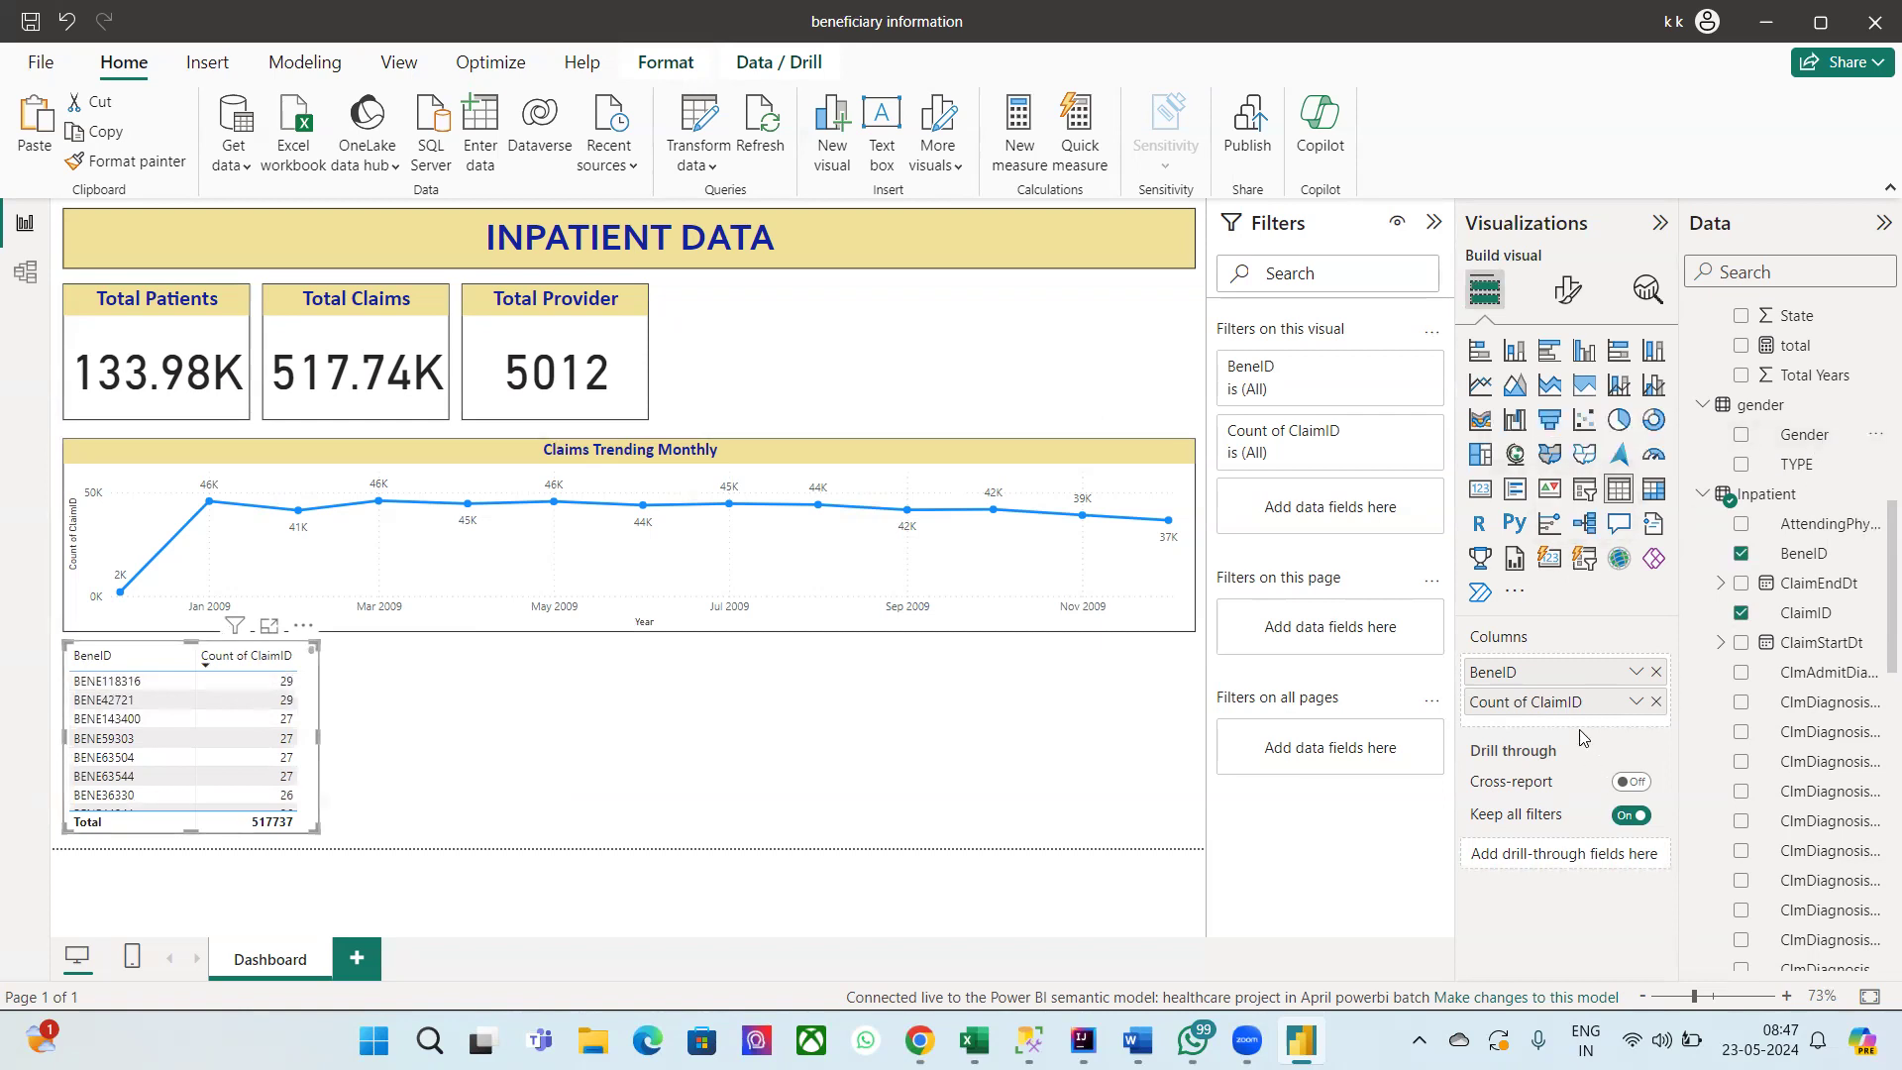
left_click(1636, 701)
left_click_drag(1794, 464, 1528, 698)
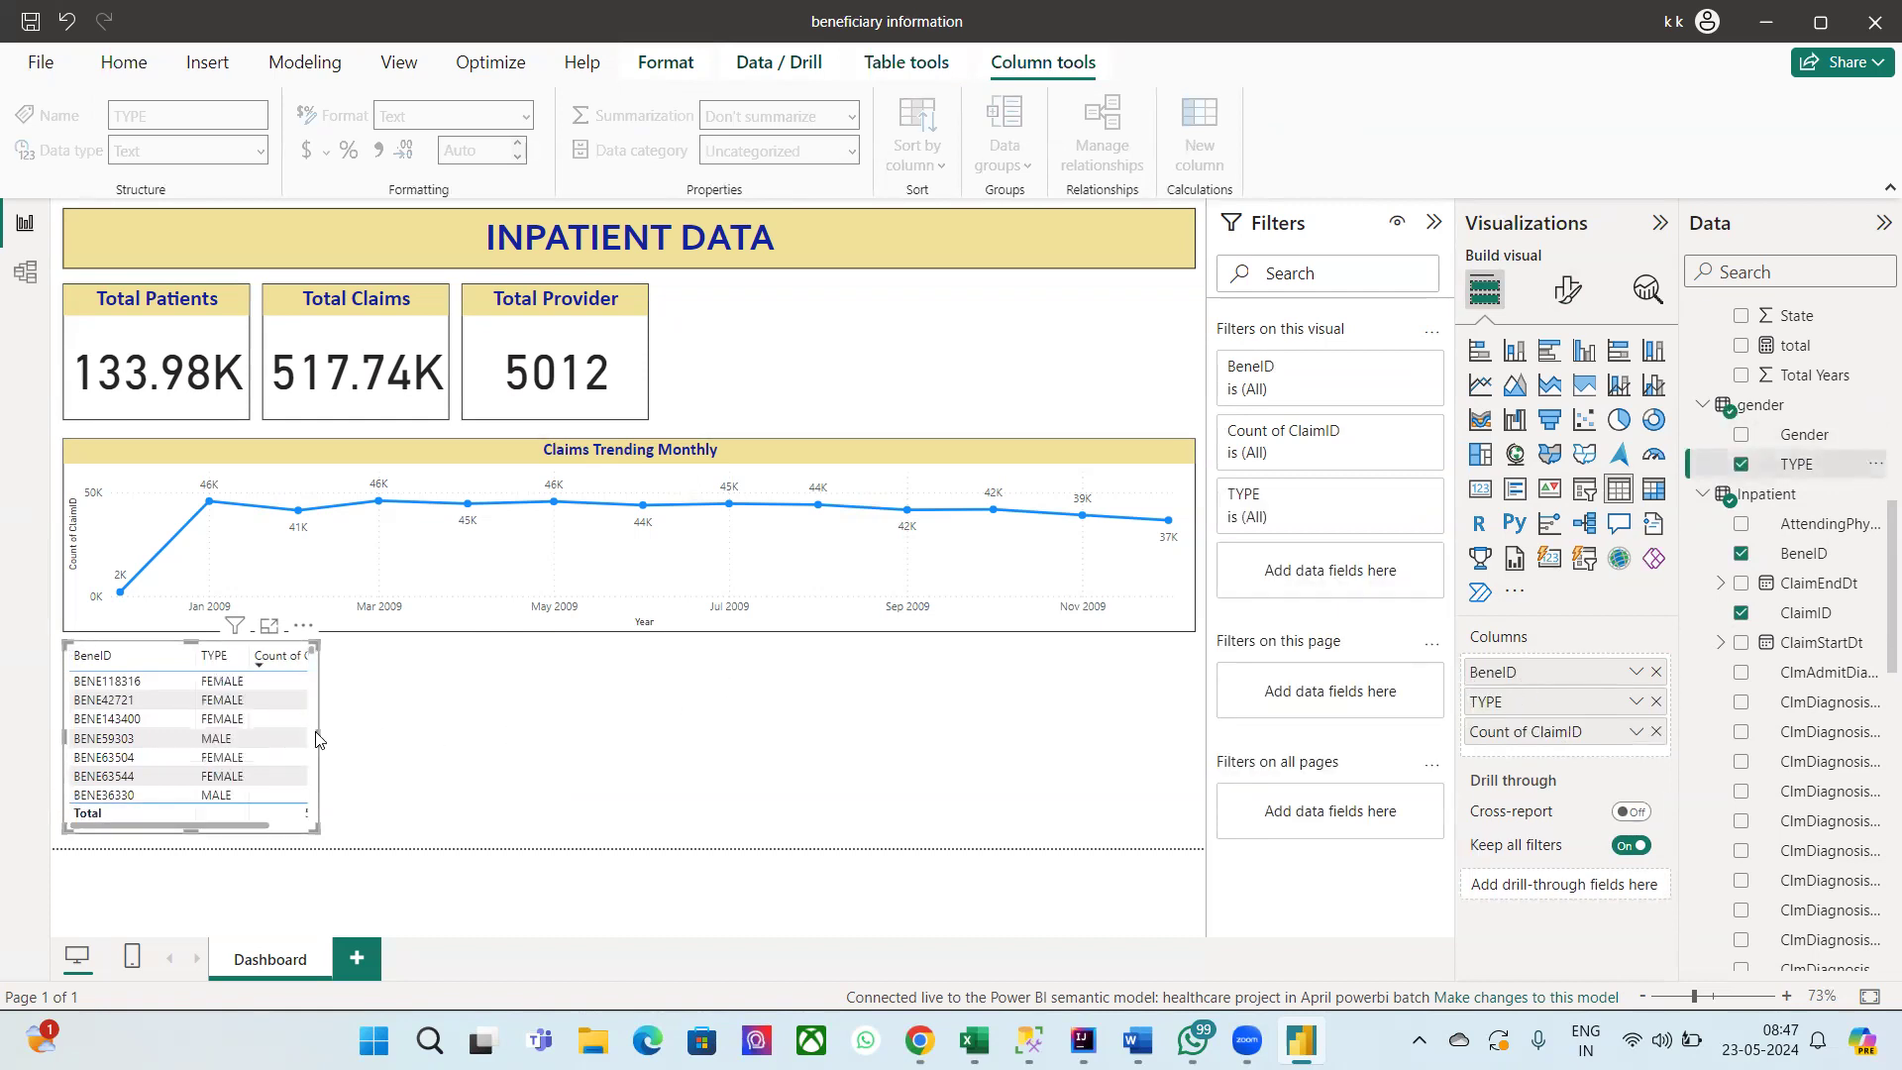
left_click_drag(317, 738, 402, 749)
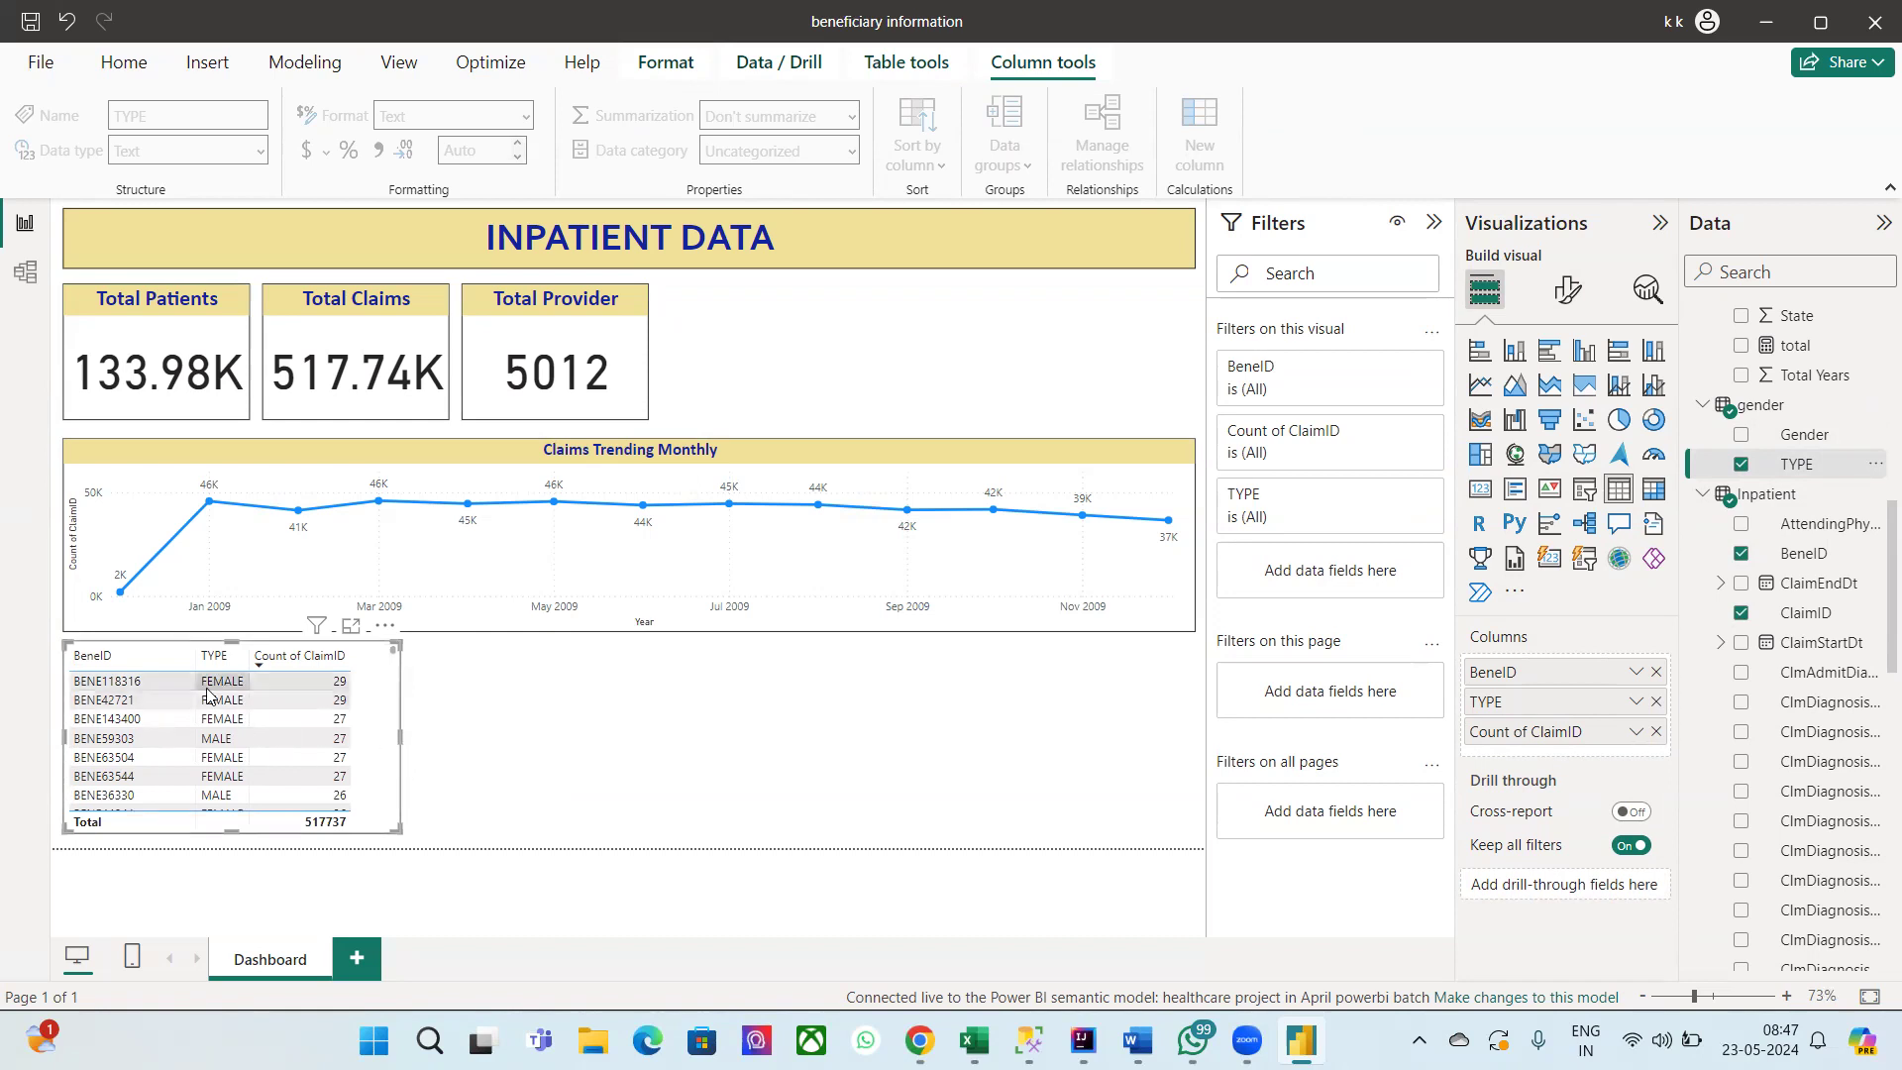
Step: Add the RACE field from the raceid table between TYPE and Count of ClaimID, and widen the table to show all columns
scroll(1762, 493, "up", 10)
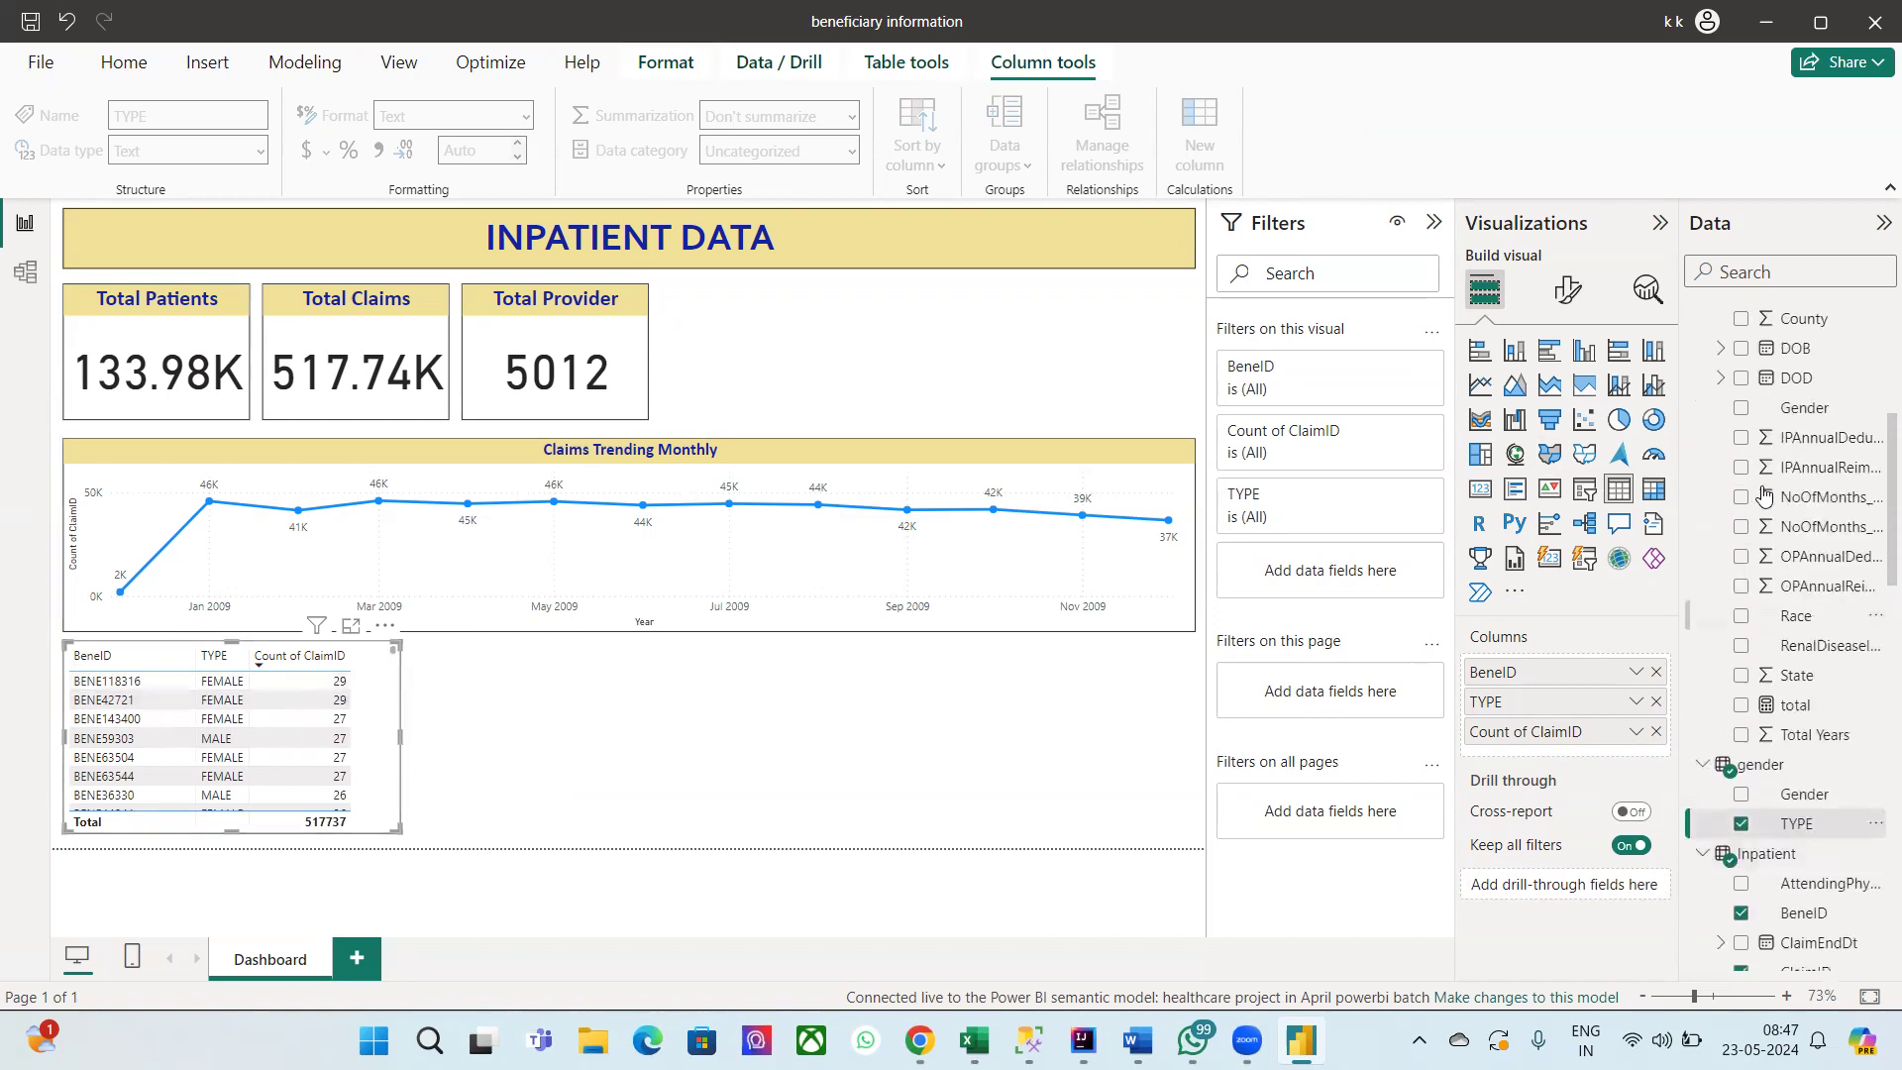
scroll(1762, 492, "down", 15)
scroll(1762, 493, "down", 3)
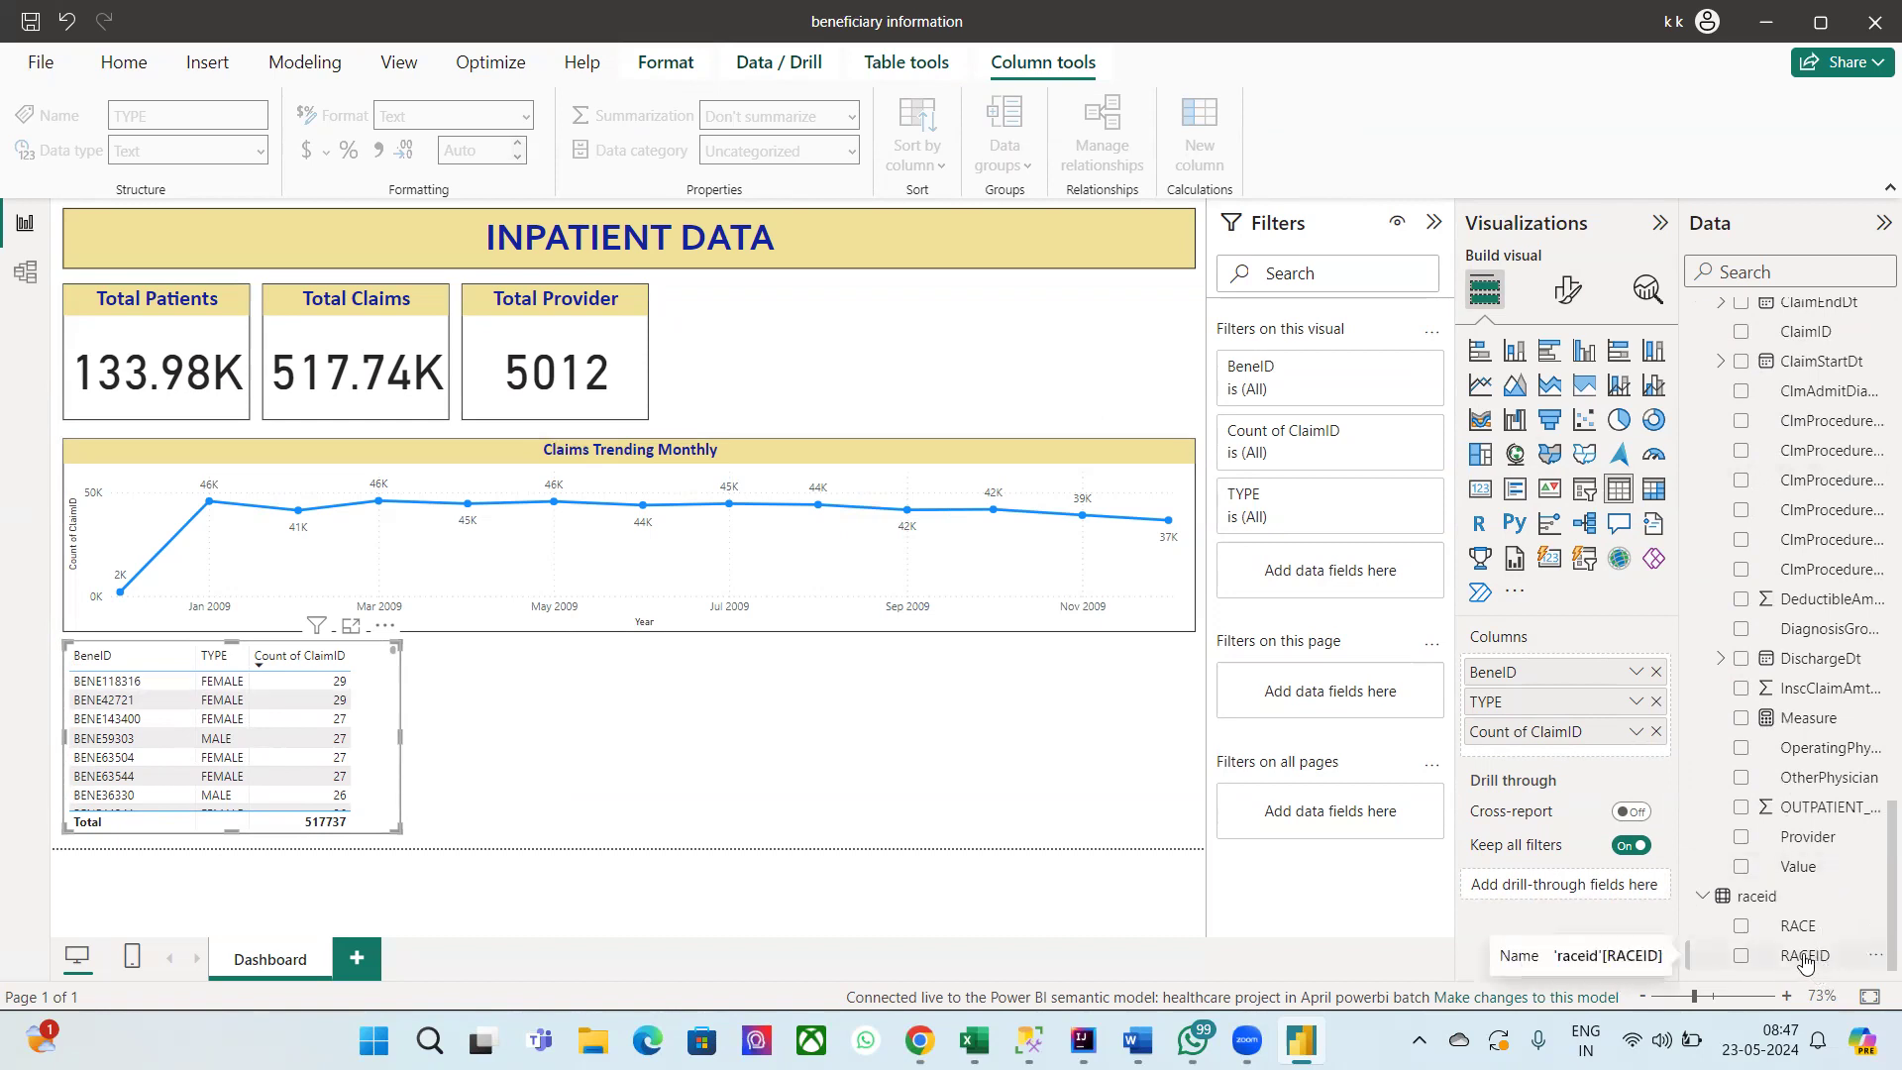
left_click_drag(1797, 927, 1570, 728)
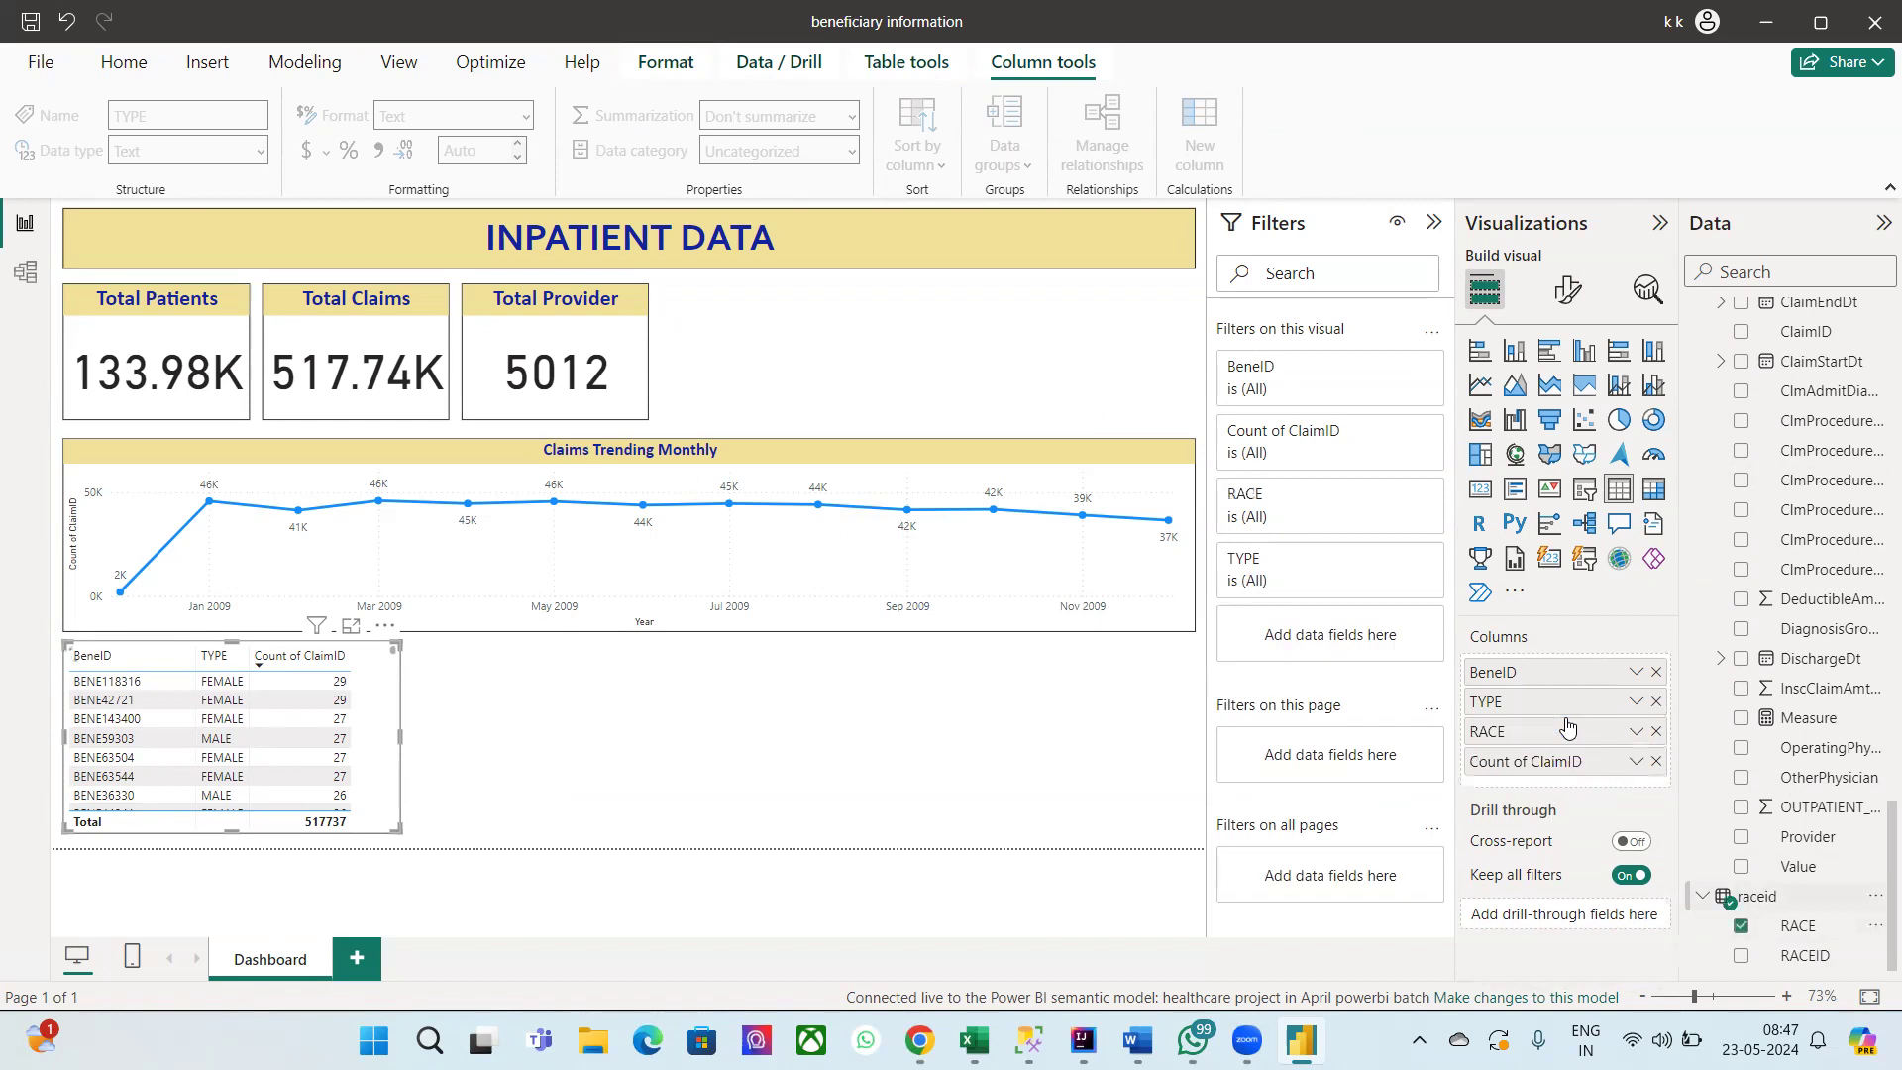
mouse_move(397, 736)
left_mouse_down()
mouse_move(483, 744)
mouse_move(432, 735)
left_mouse_up()
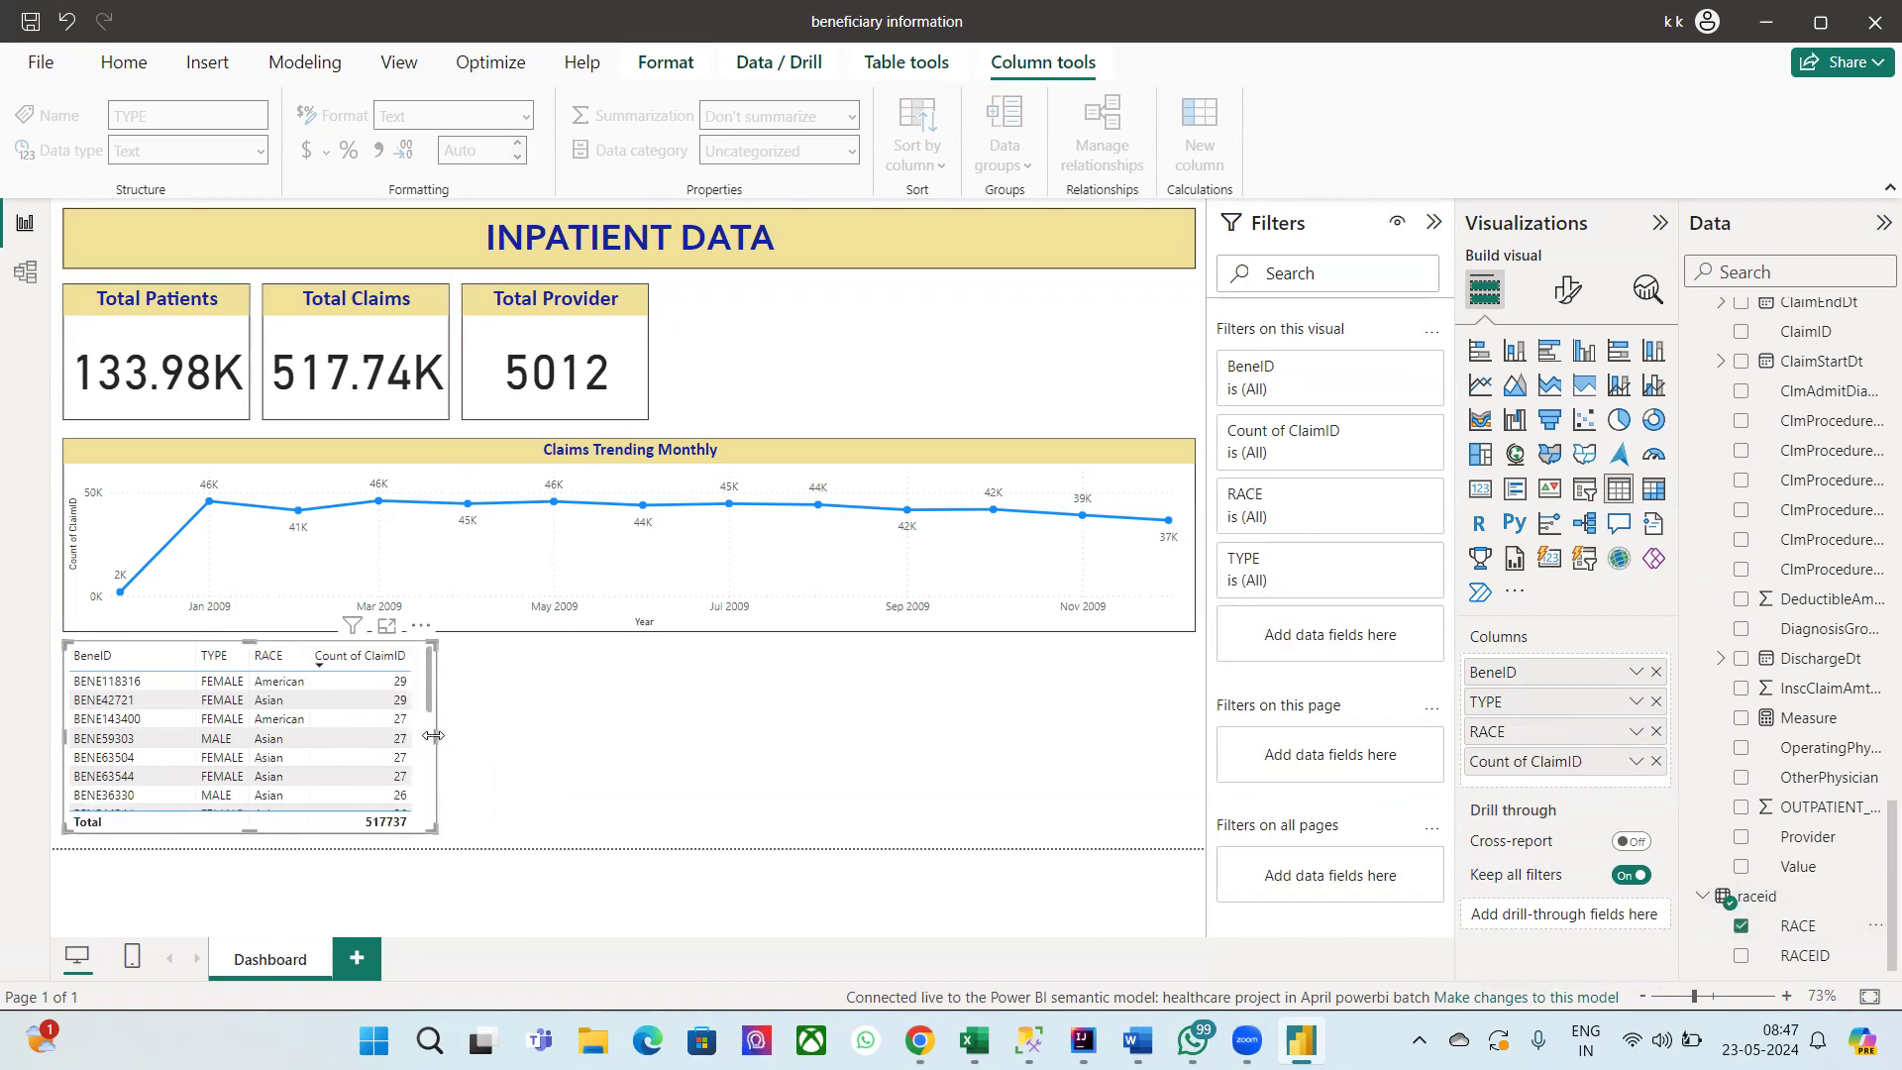
left_click(498, 742)
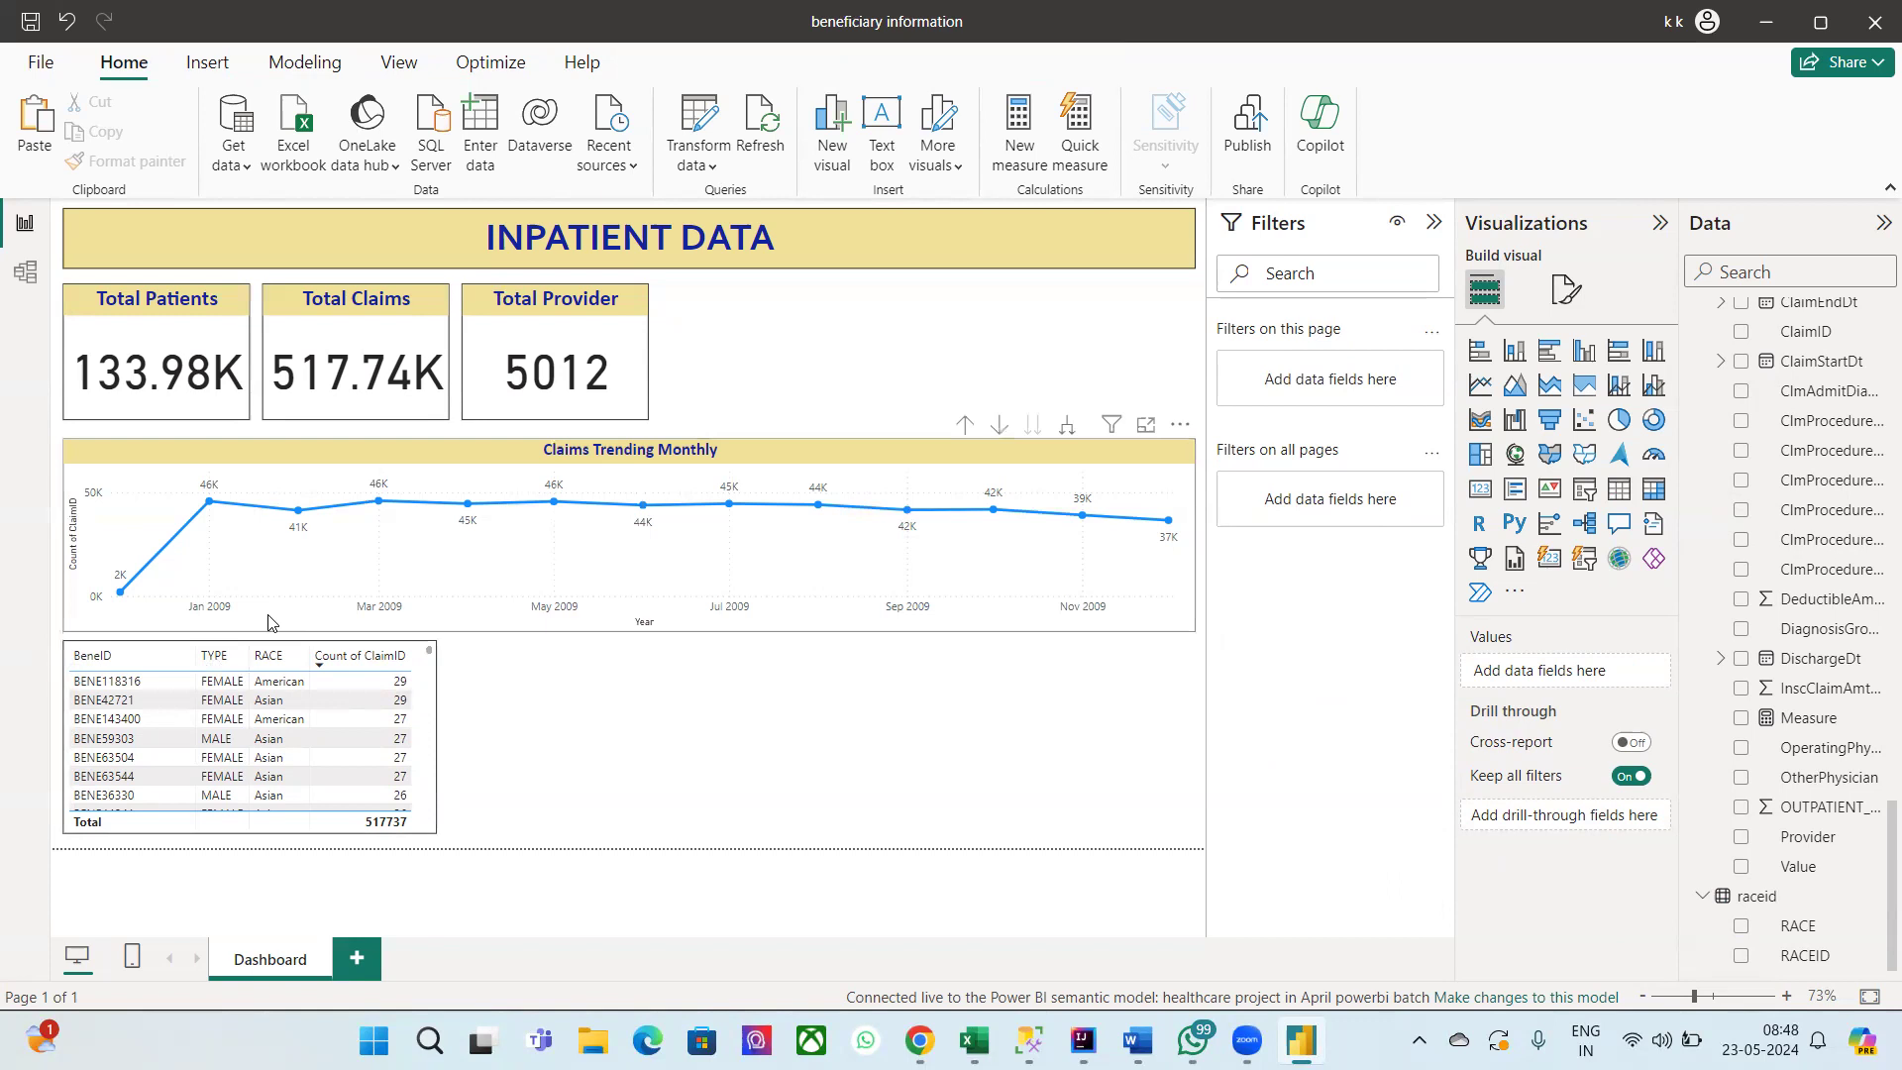
Step: Look through the rows of the patient claims table, checking the TYPE, RACE and Count of ClaimID values for each BeneID
scroll(225, 699, "down", 5)
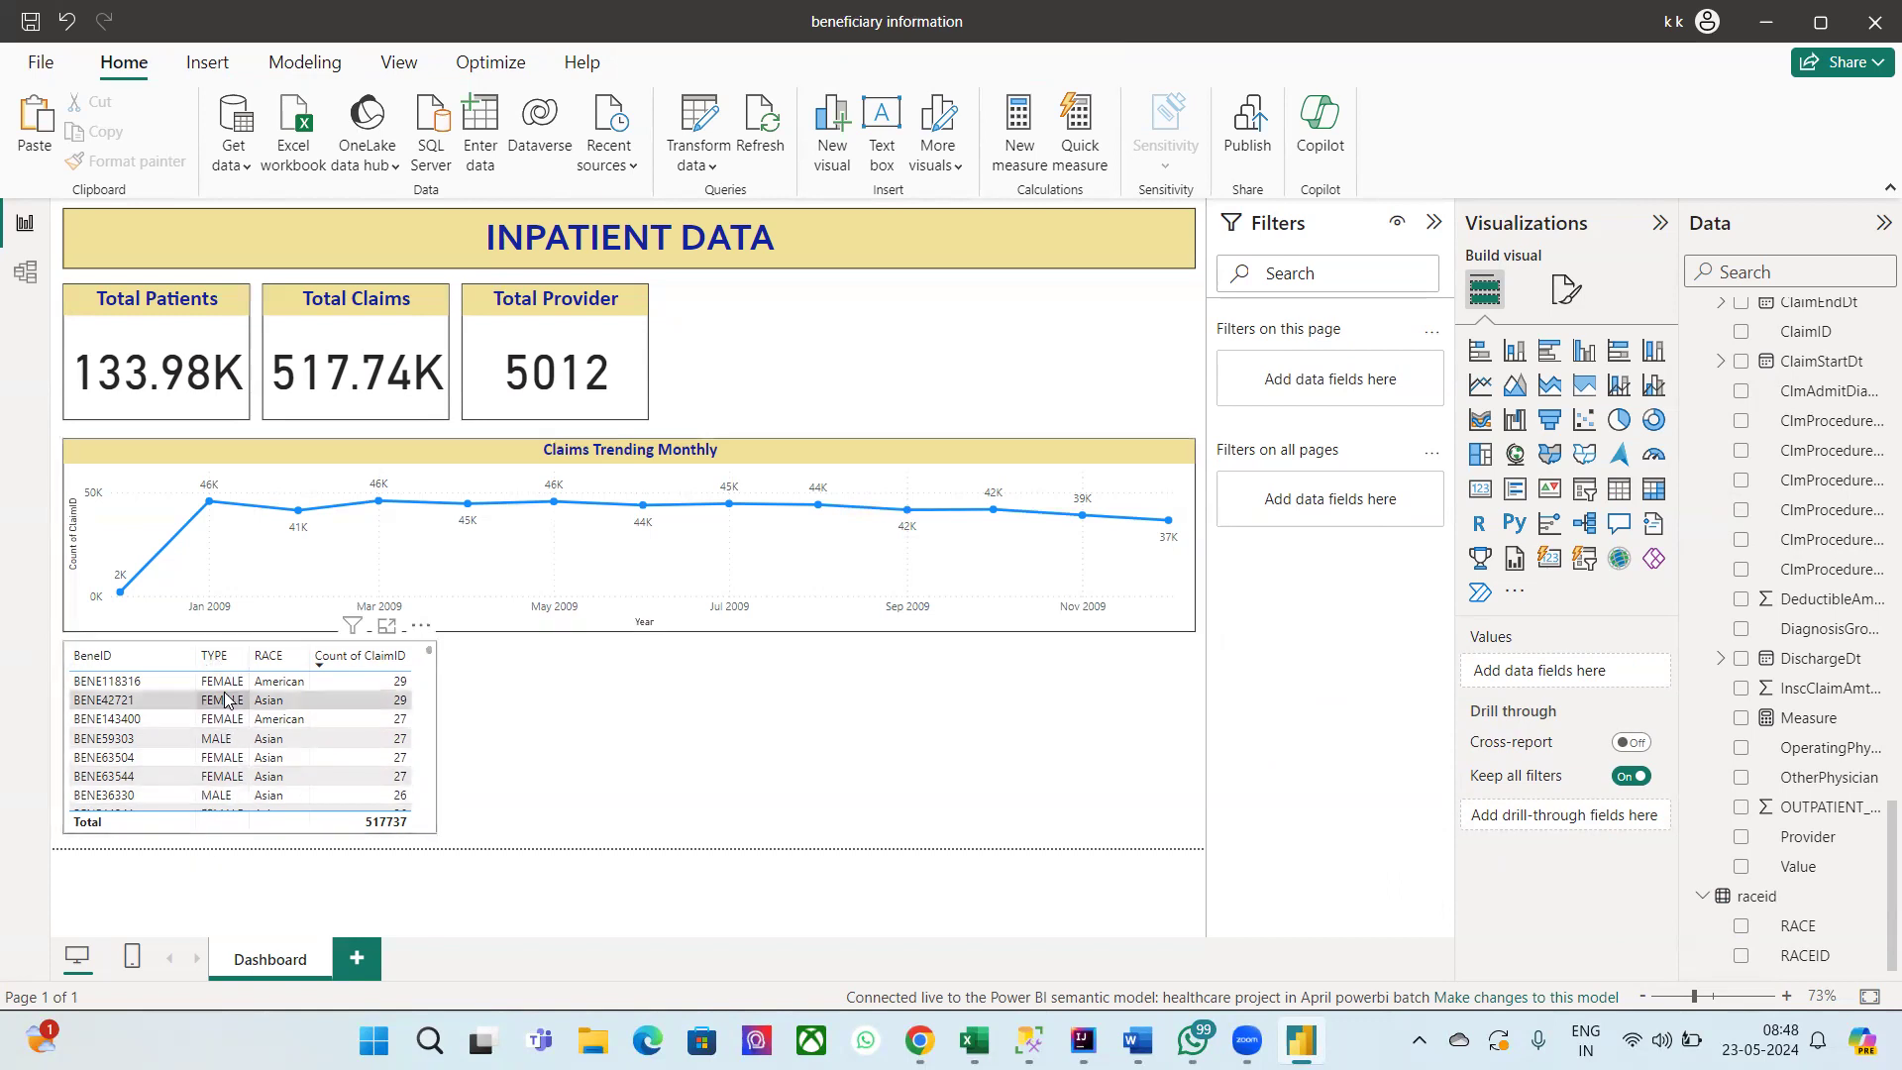
scroll(226, 699, "up", 5)
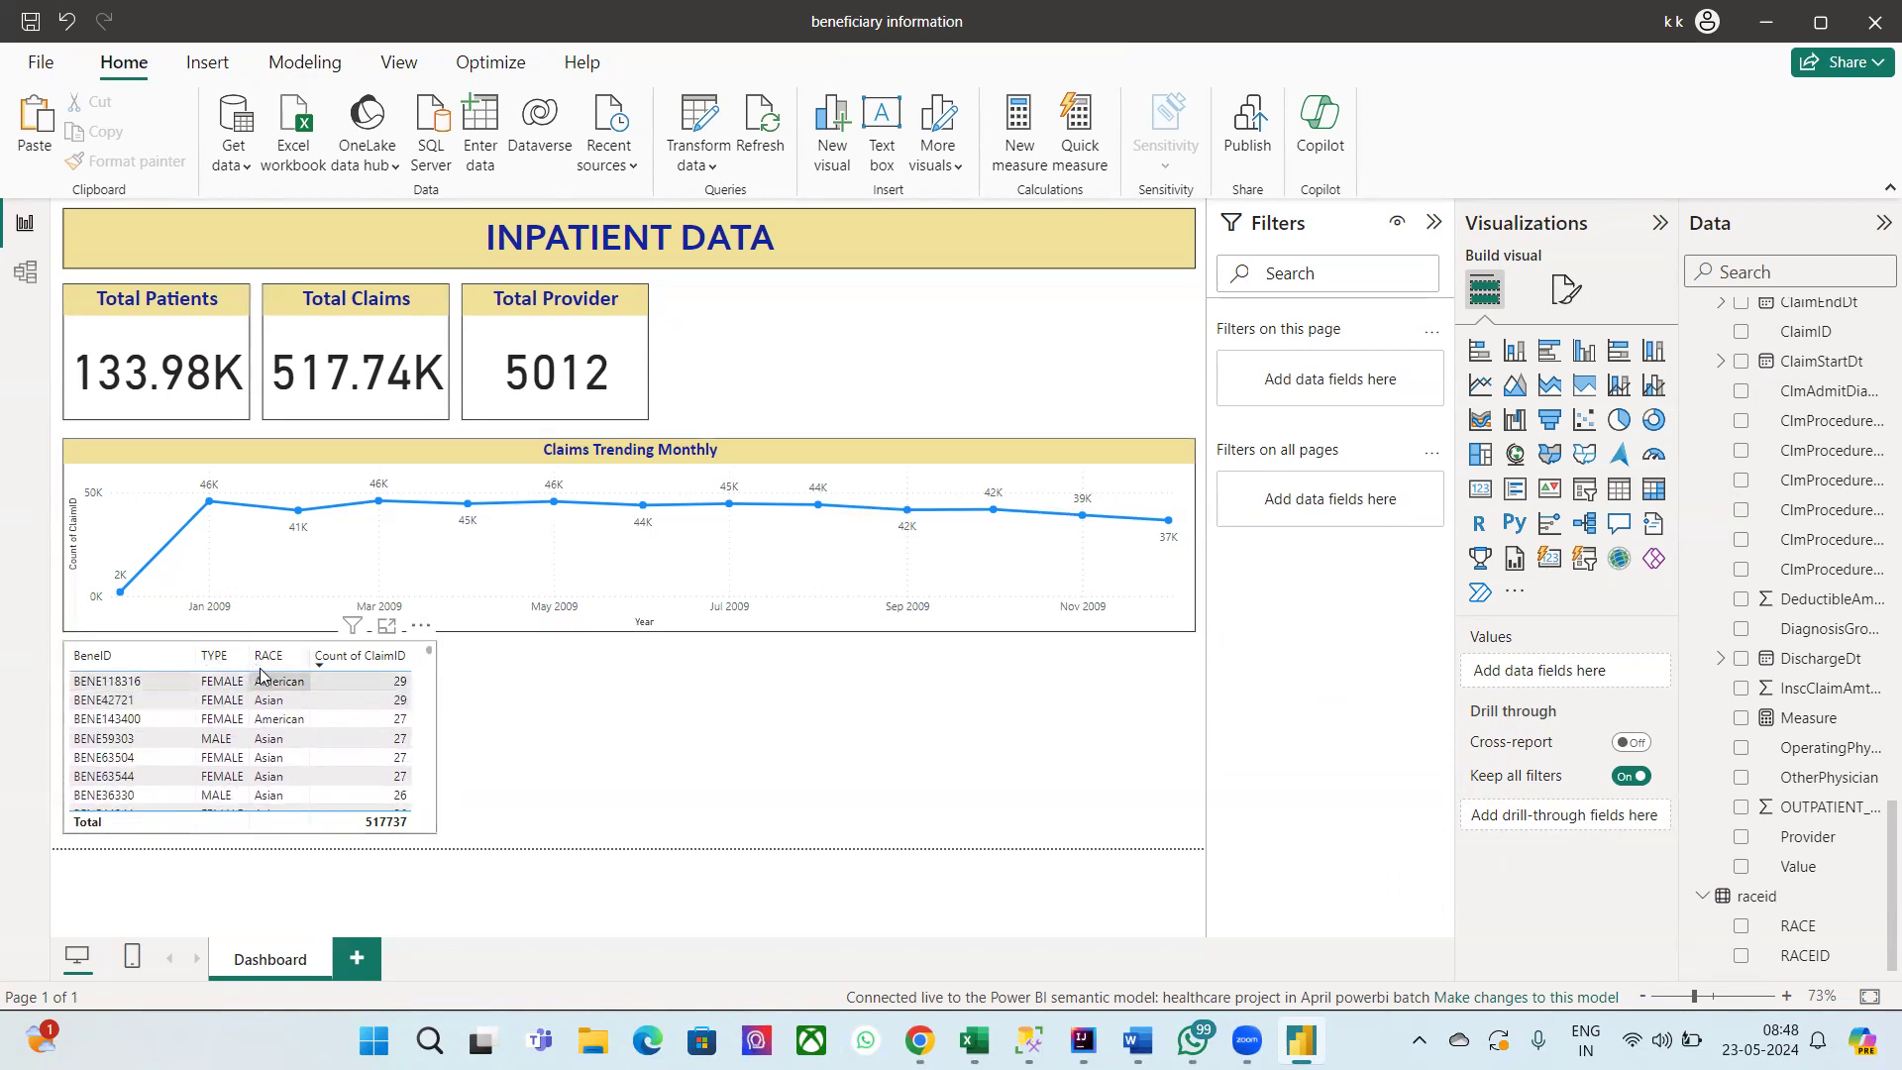
scroll(271, 776, "down", 8)
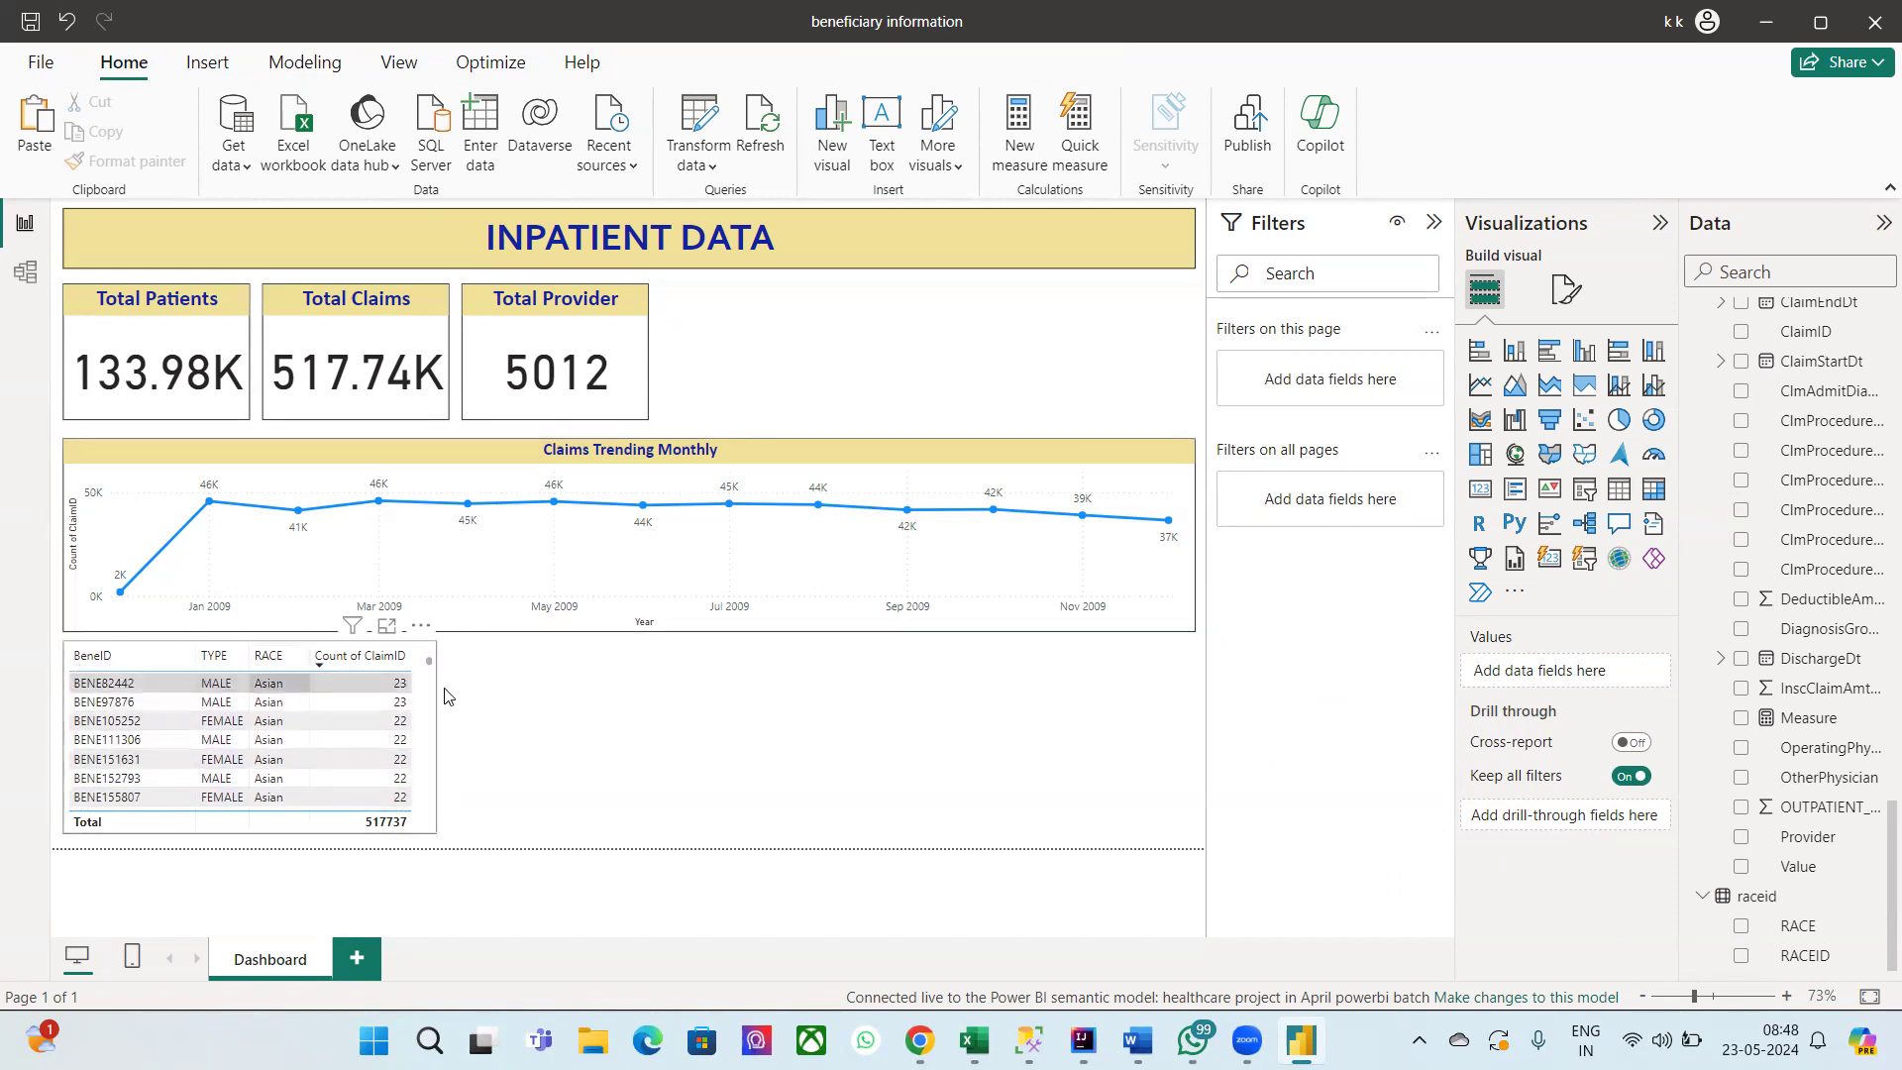
scroll(269, 704, "down", 10)
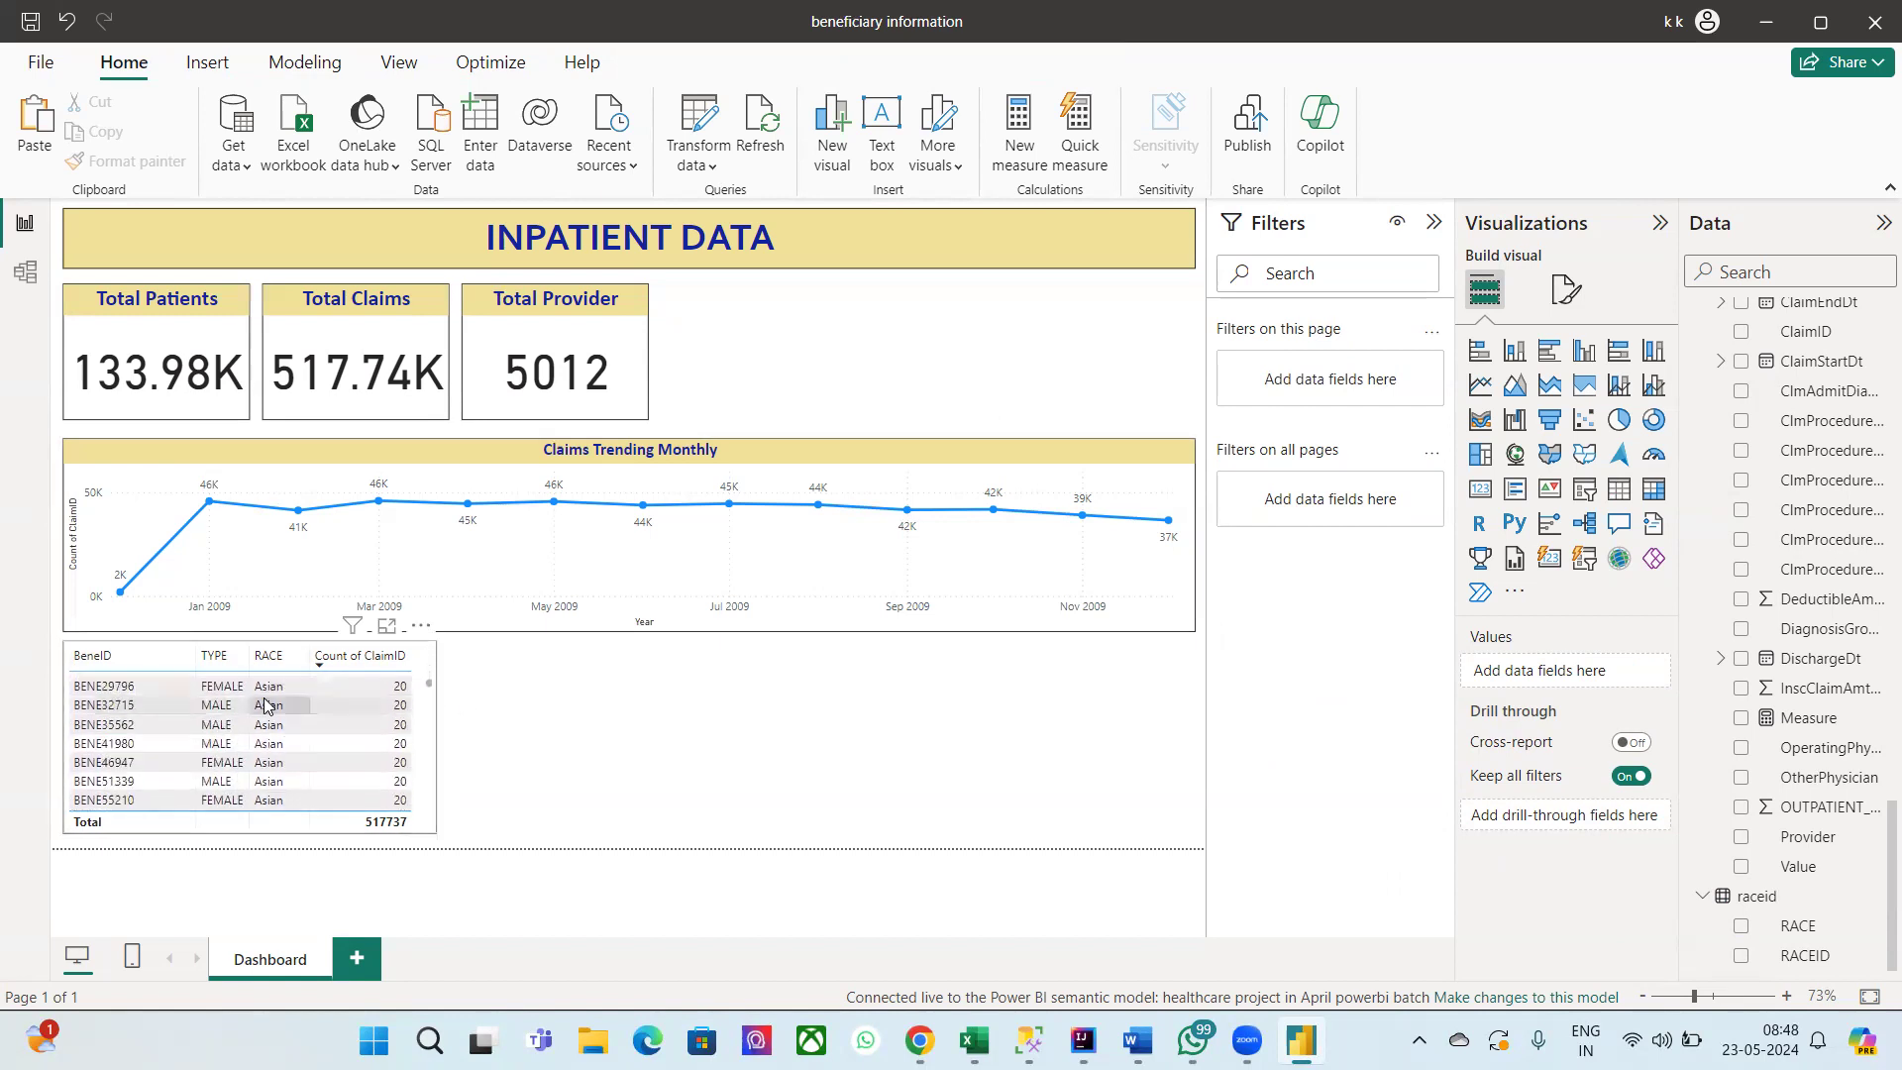
scroll(265, 703, "down", 10)
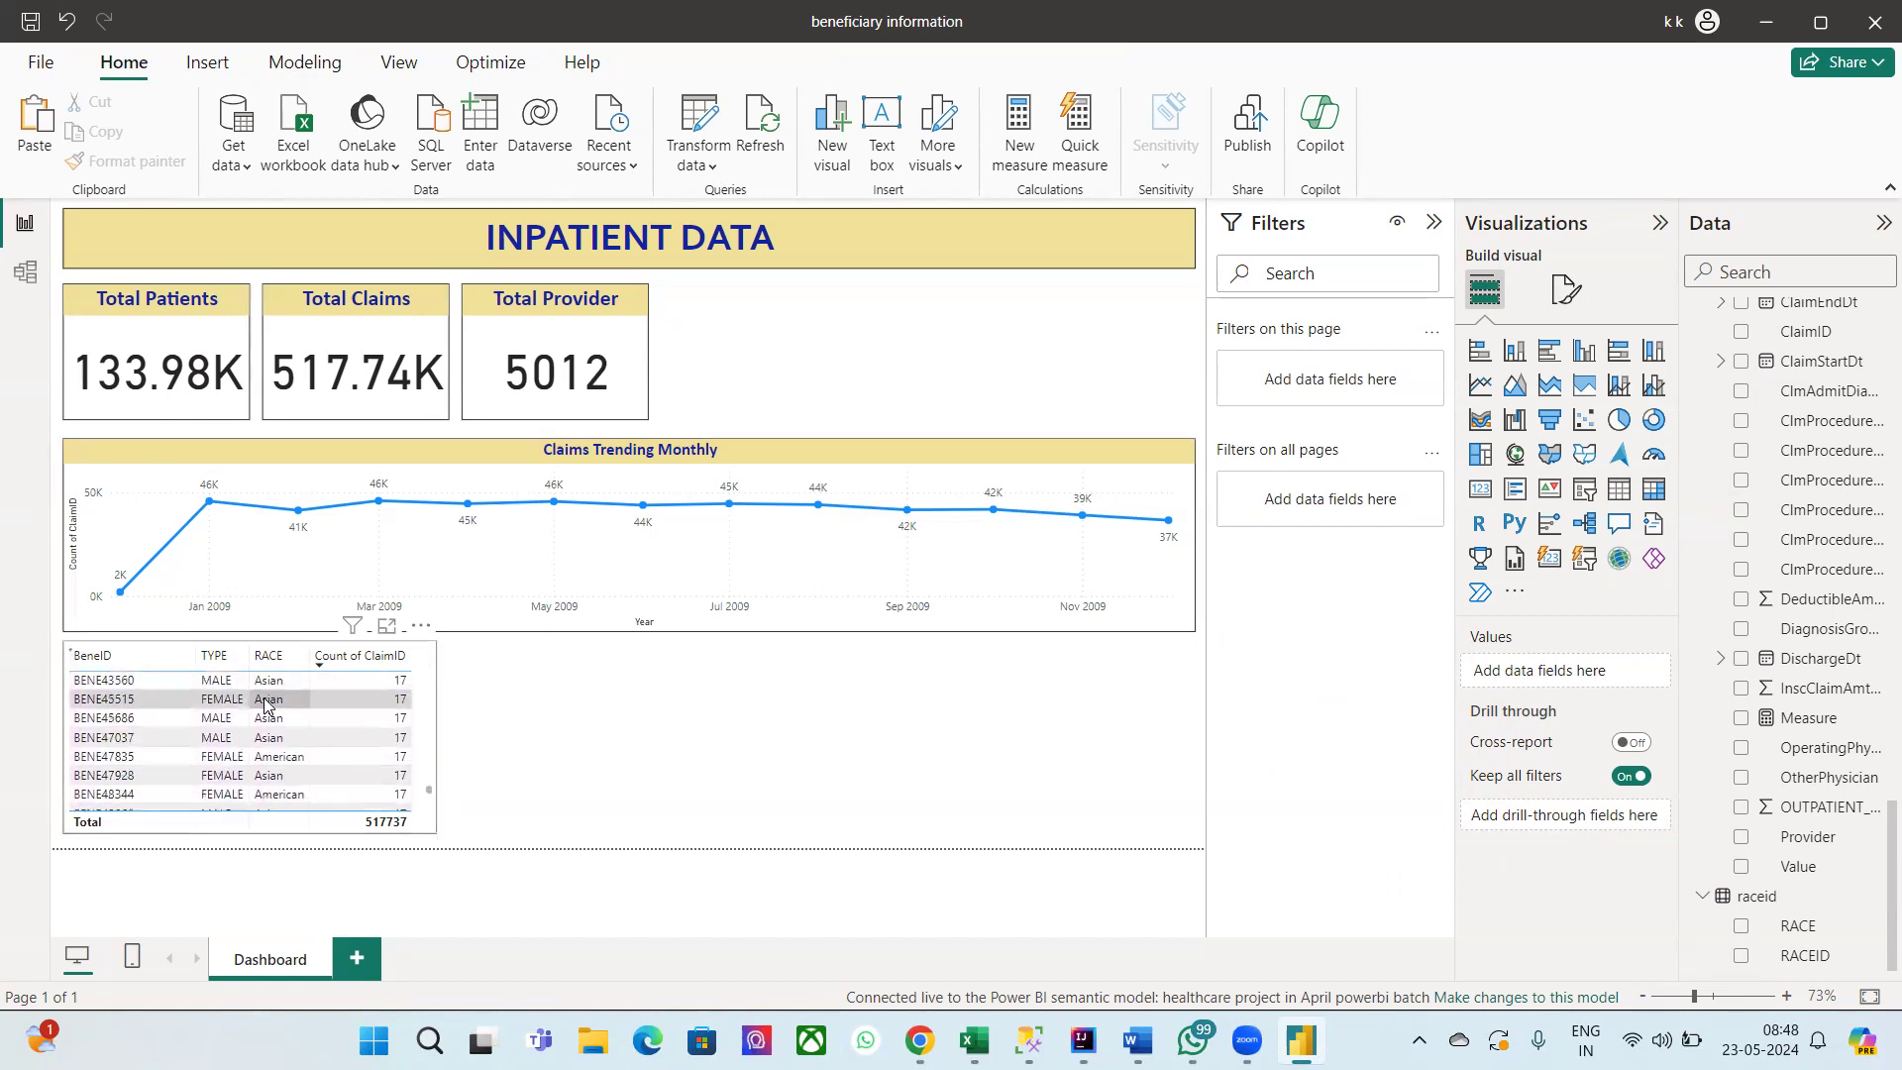
scroll(265, 706, "up", 10)
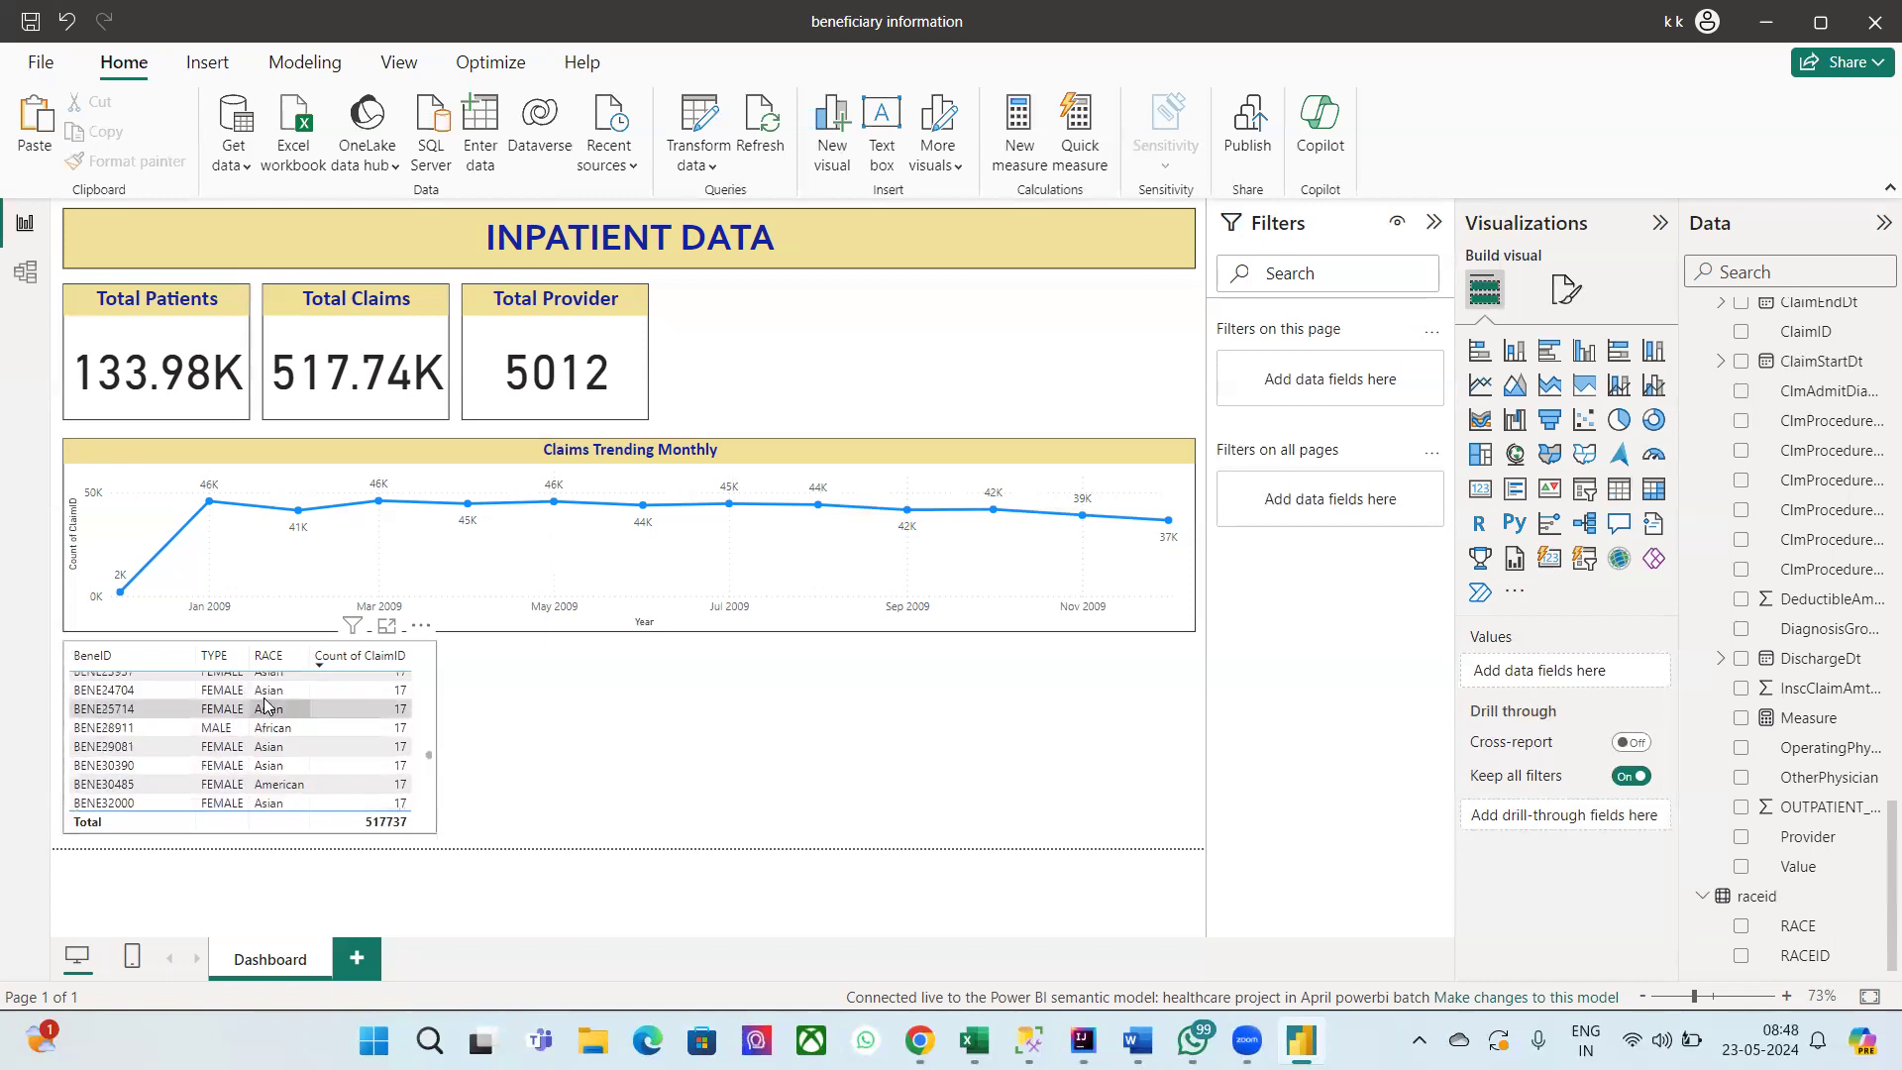
scroll(266, 705, "up", 10)
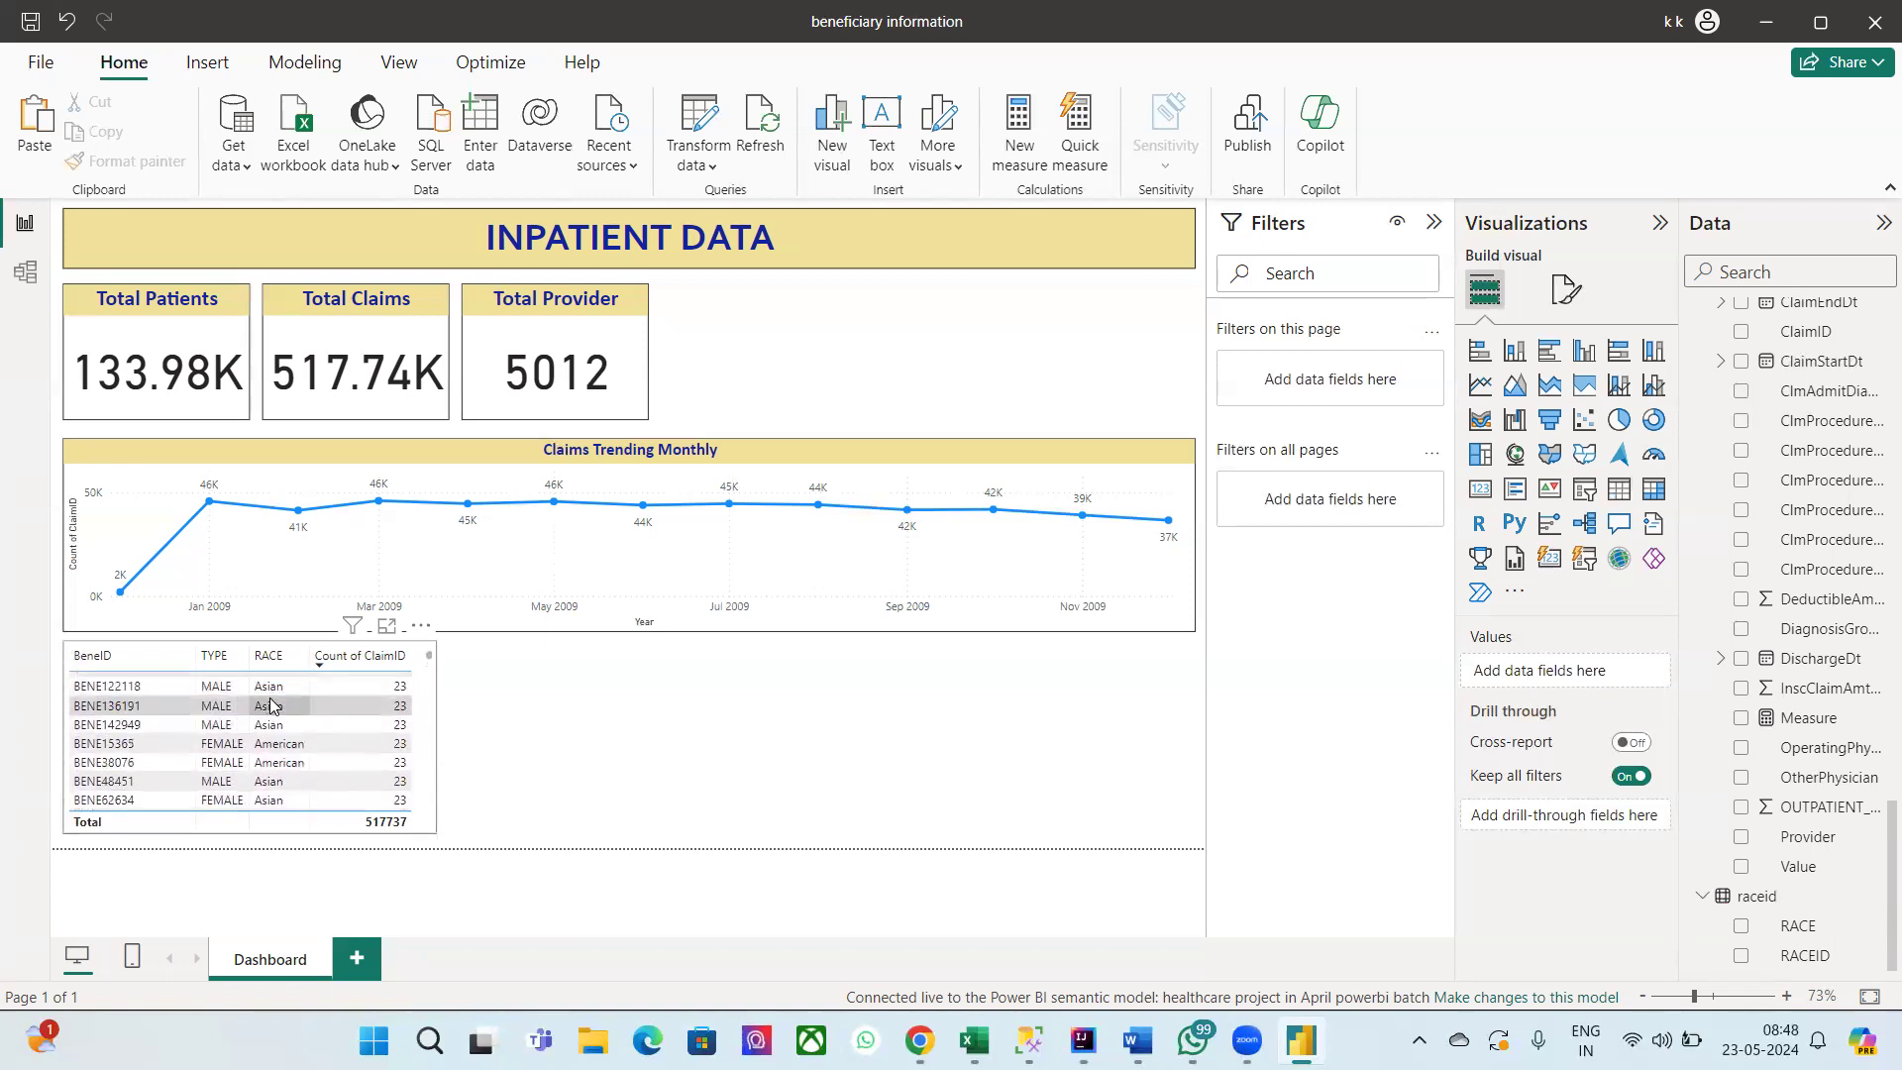
scroll(282, 693, "up", 5)
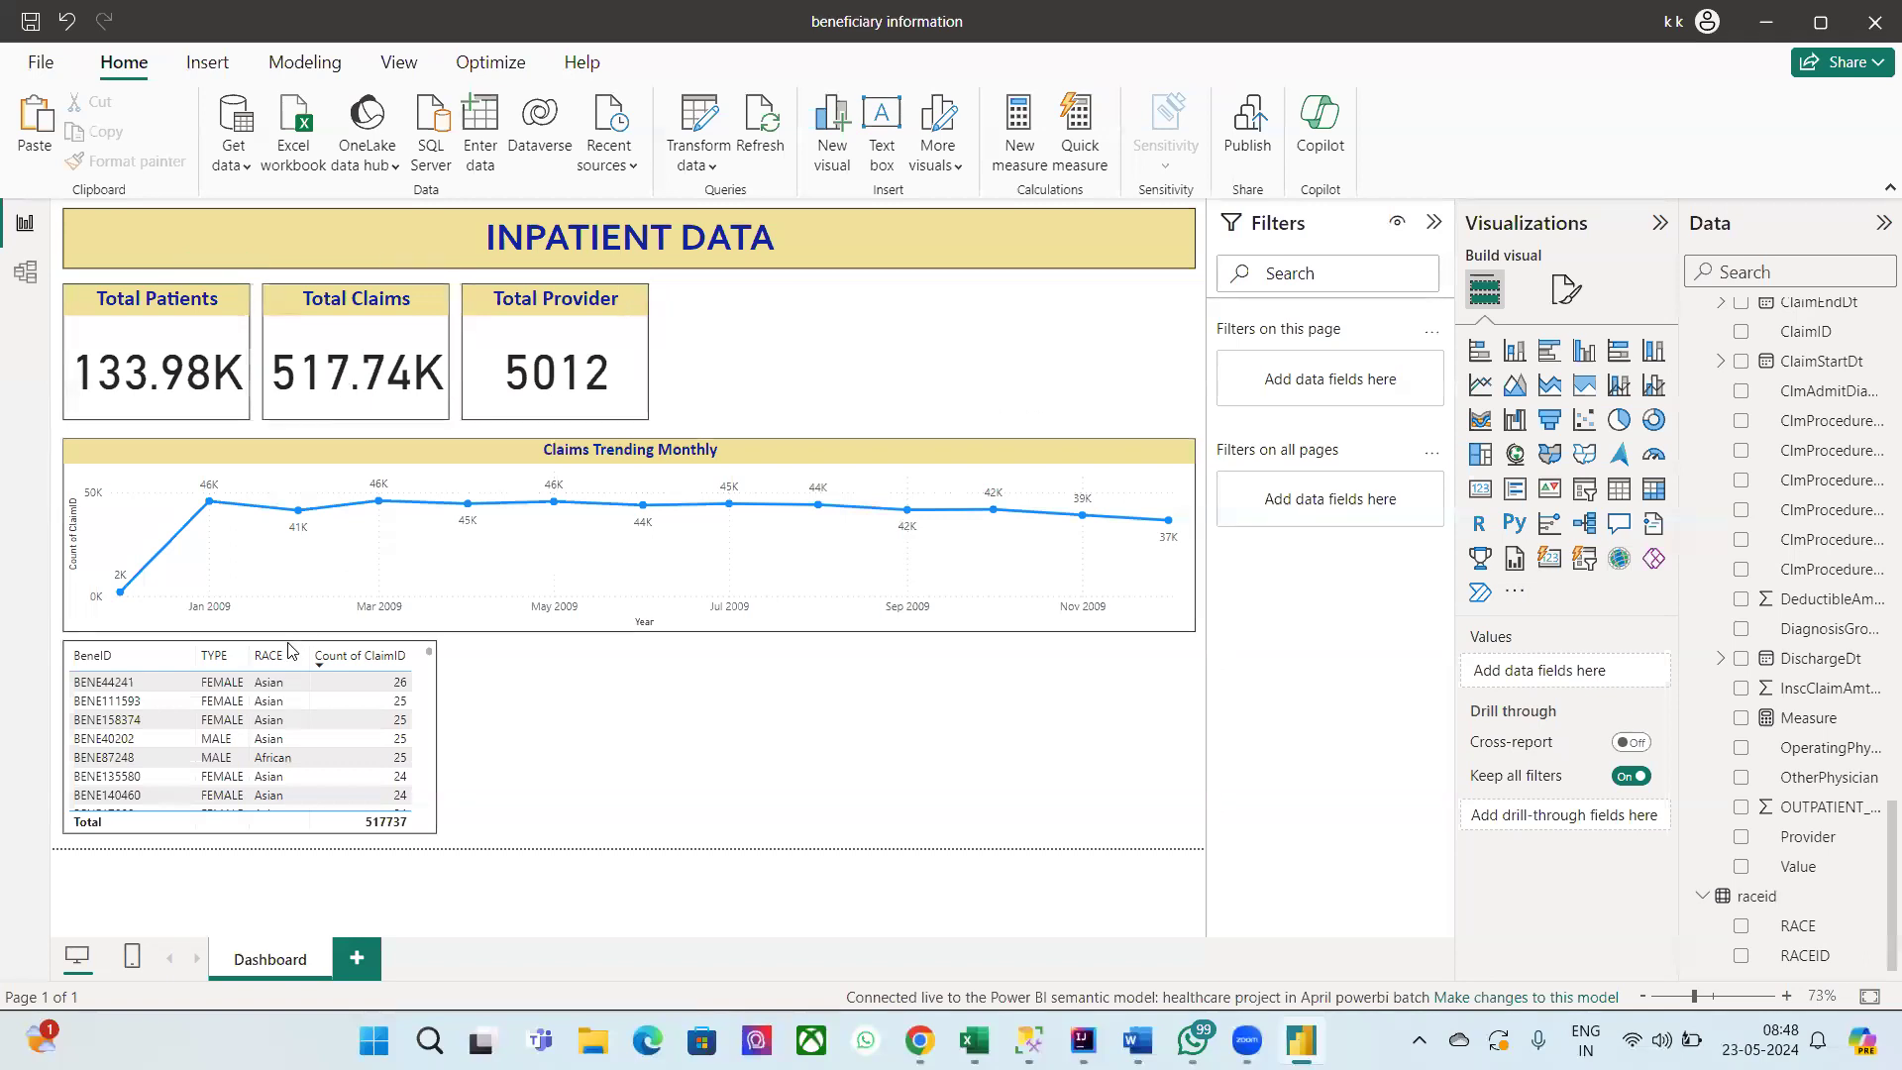
scroll(227, 728, "up", 3)
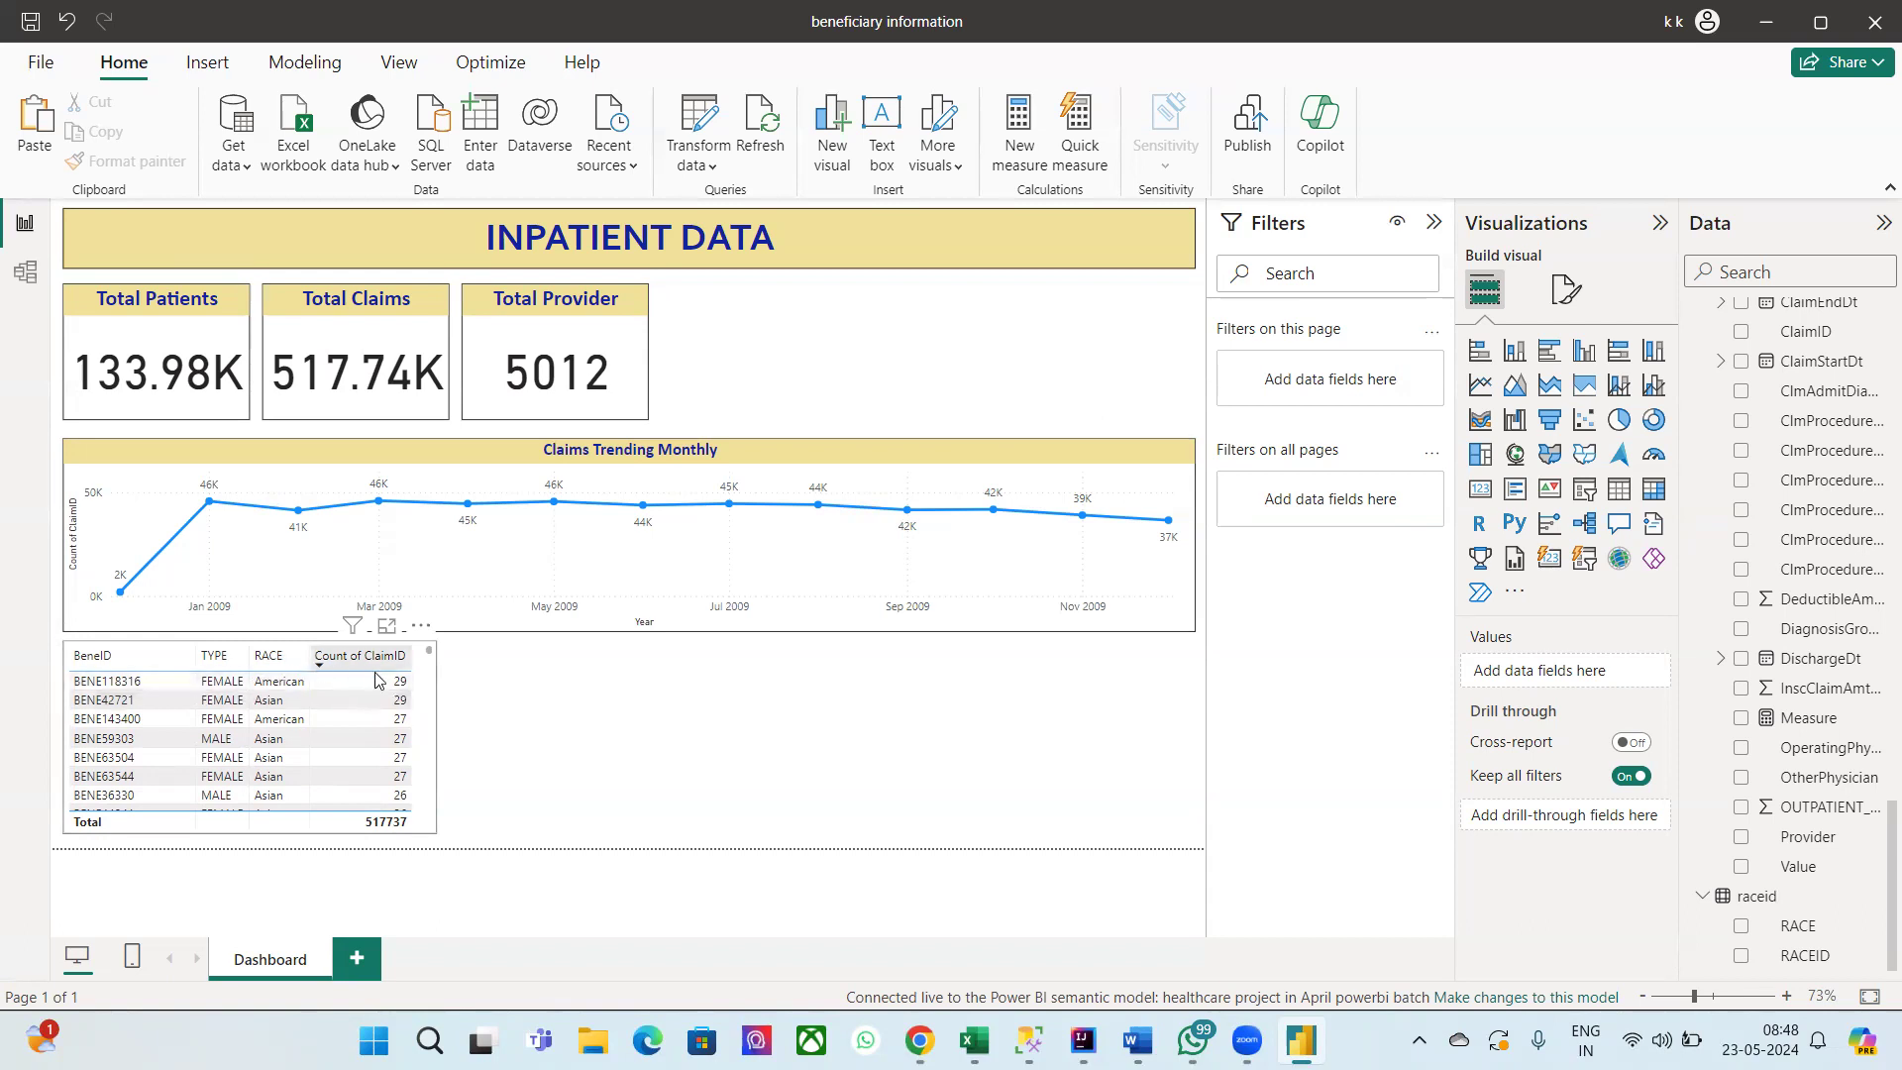
mouse_move(295, 498)
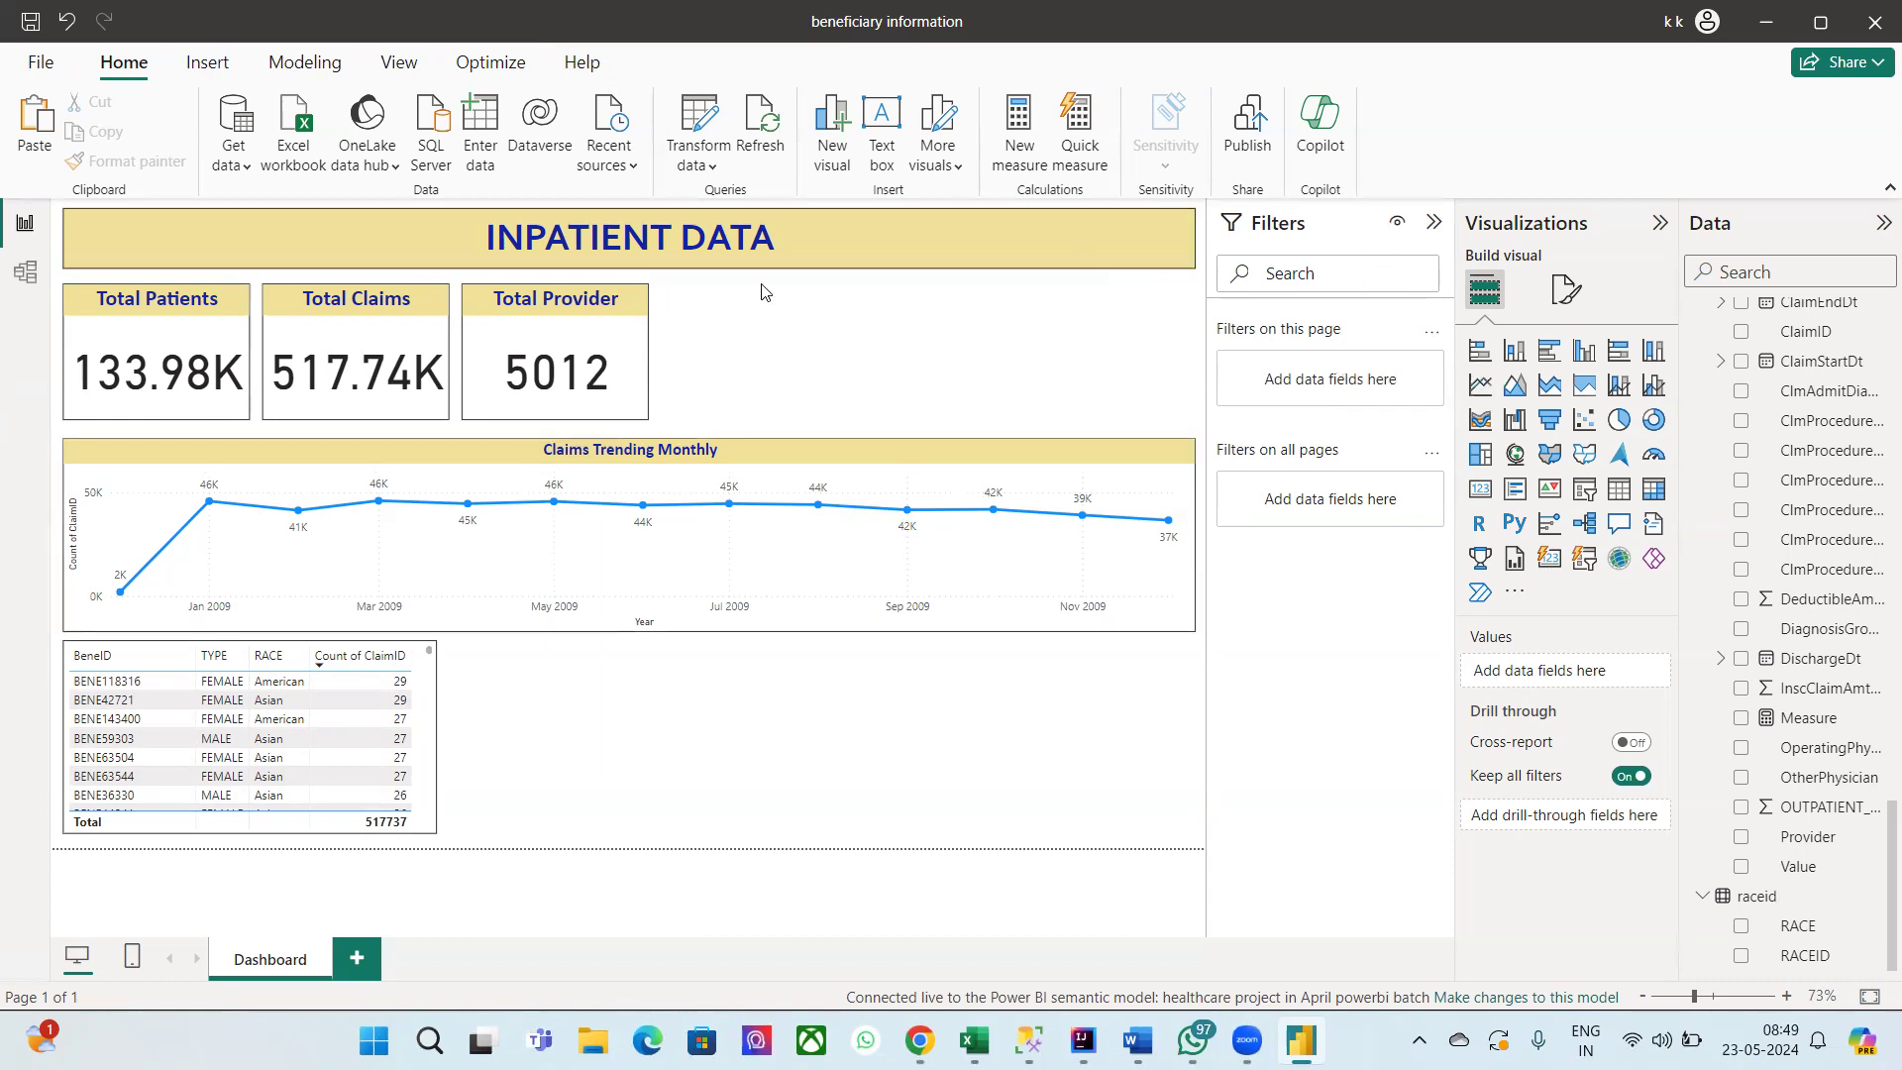
Step: Add a new visual with the gender table's Gender field and convert it to a slicer
left_click(206, 65)
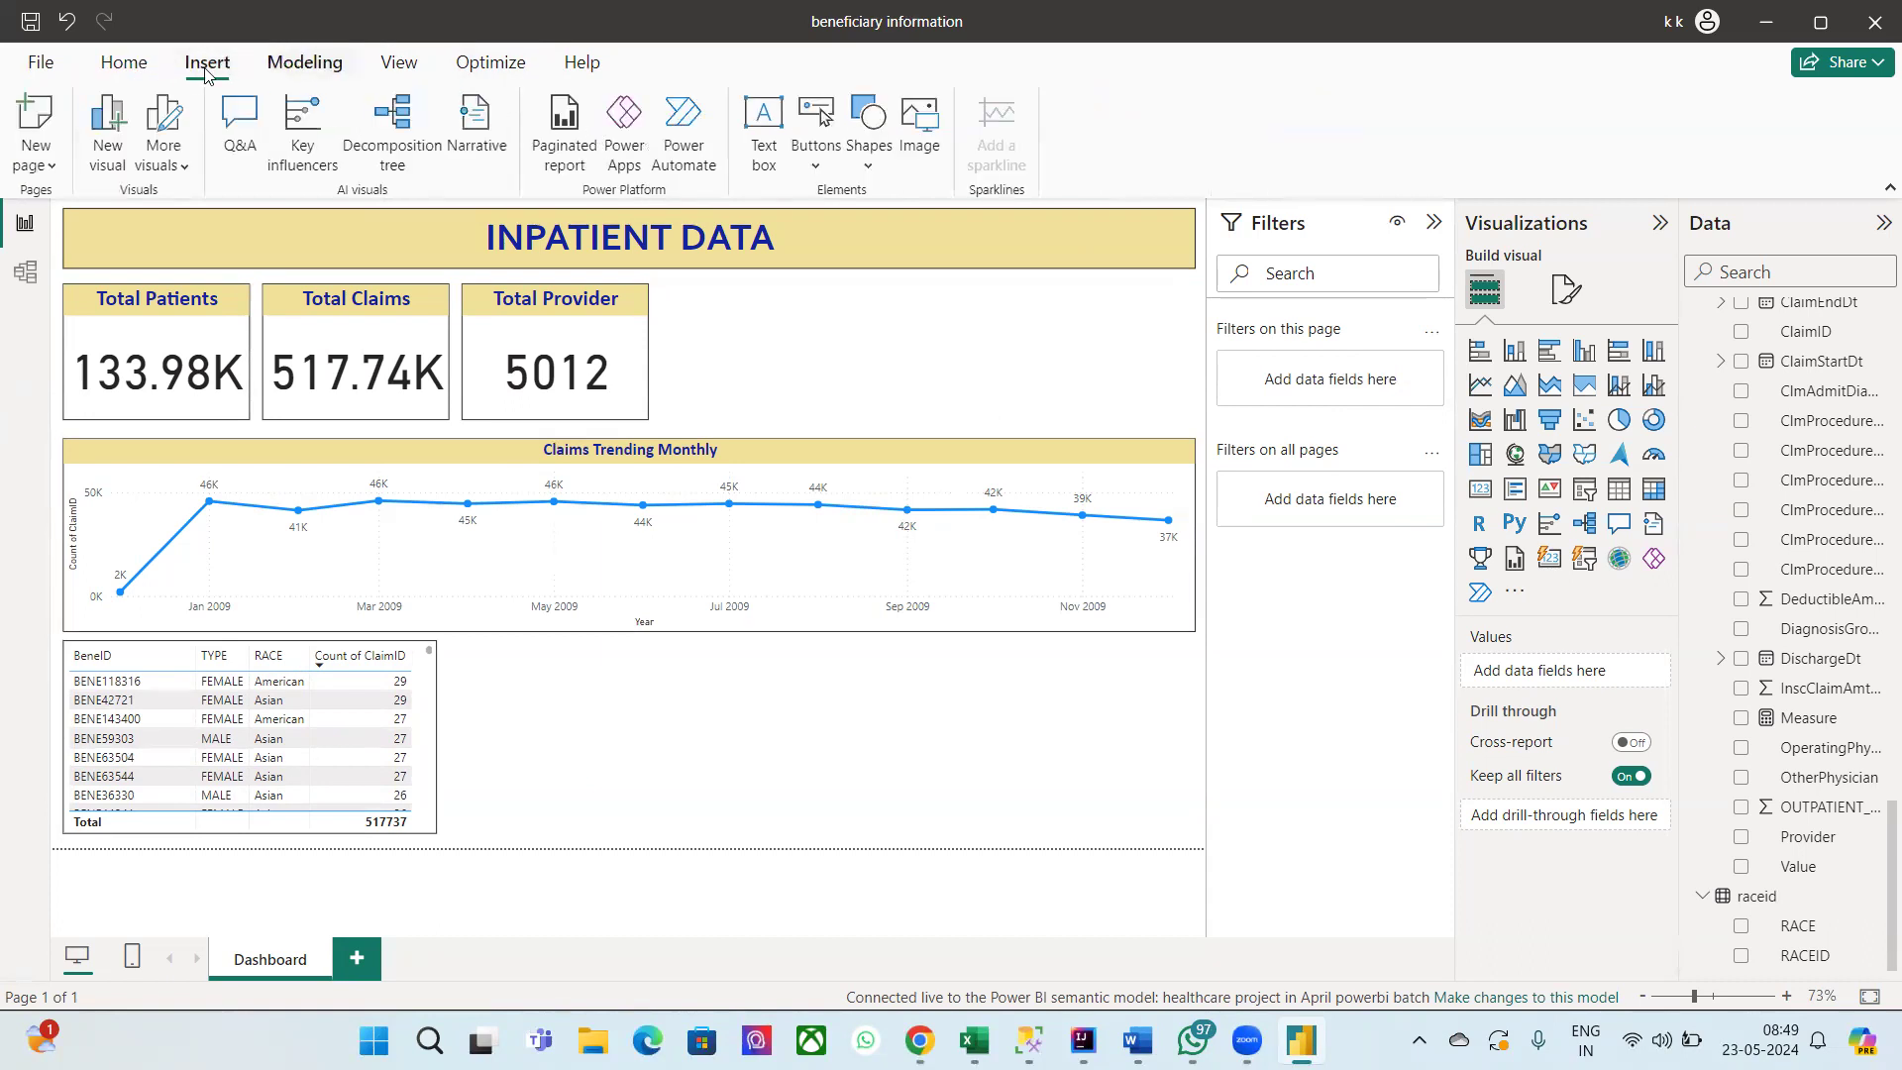
left_click(124, 62)
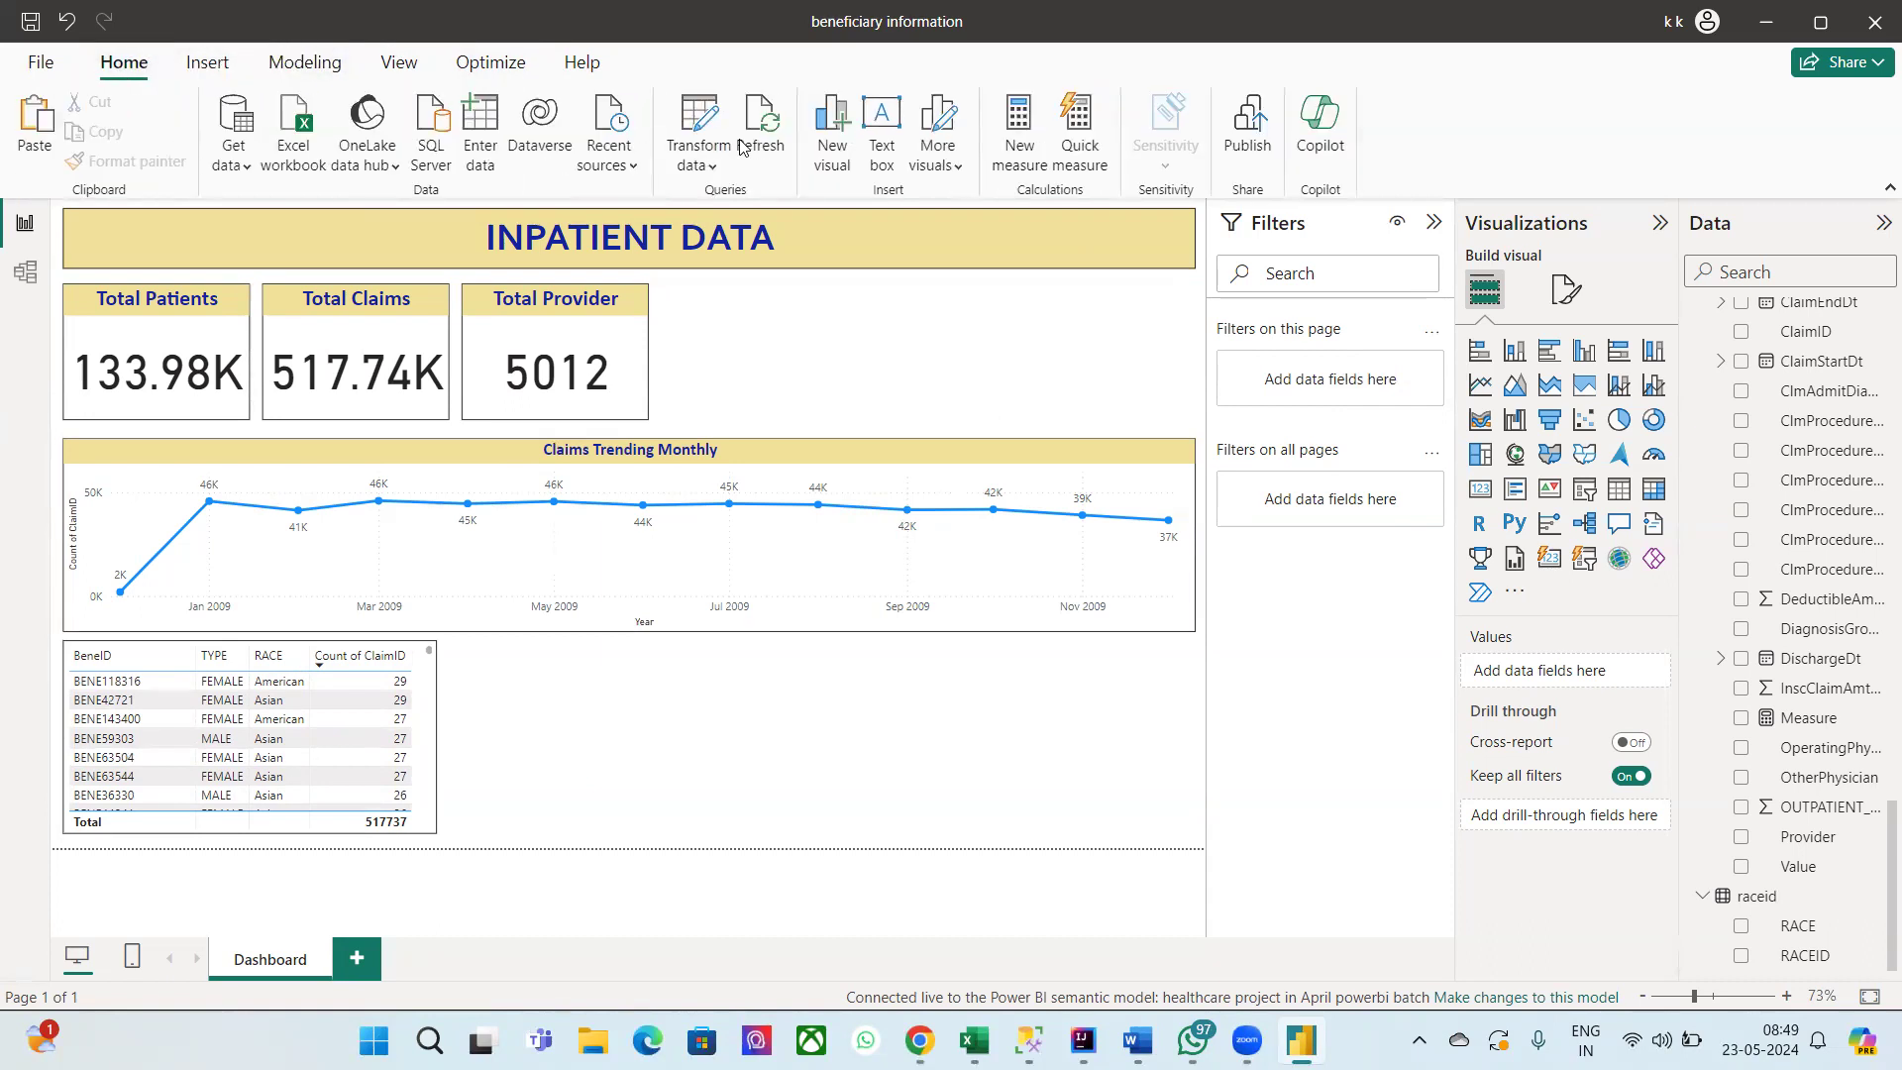
left_click(825, 125)
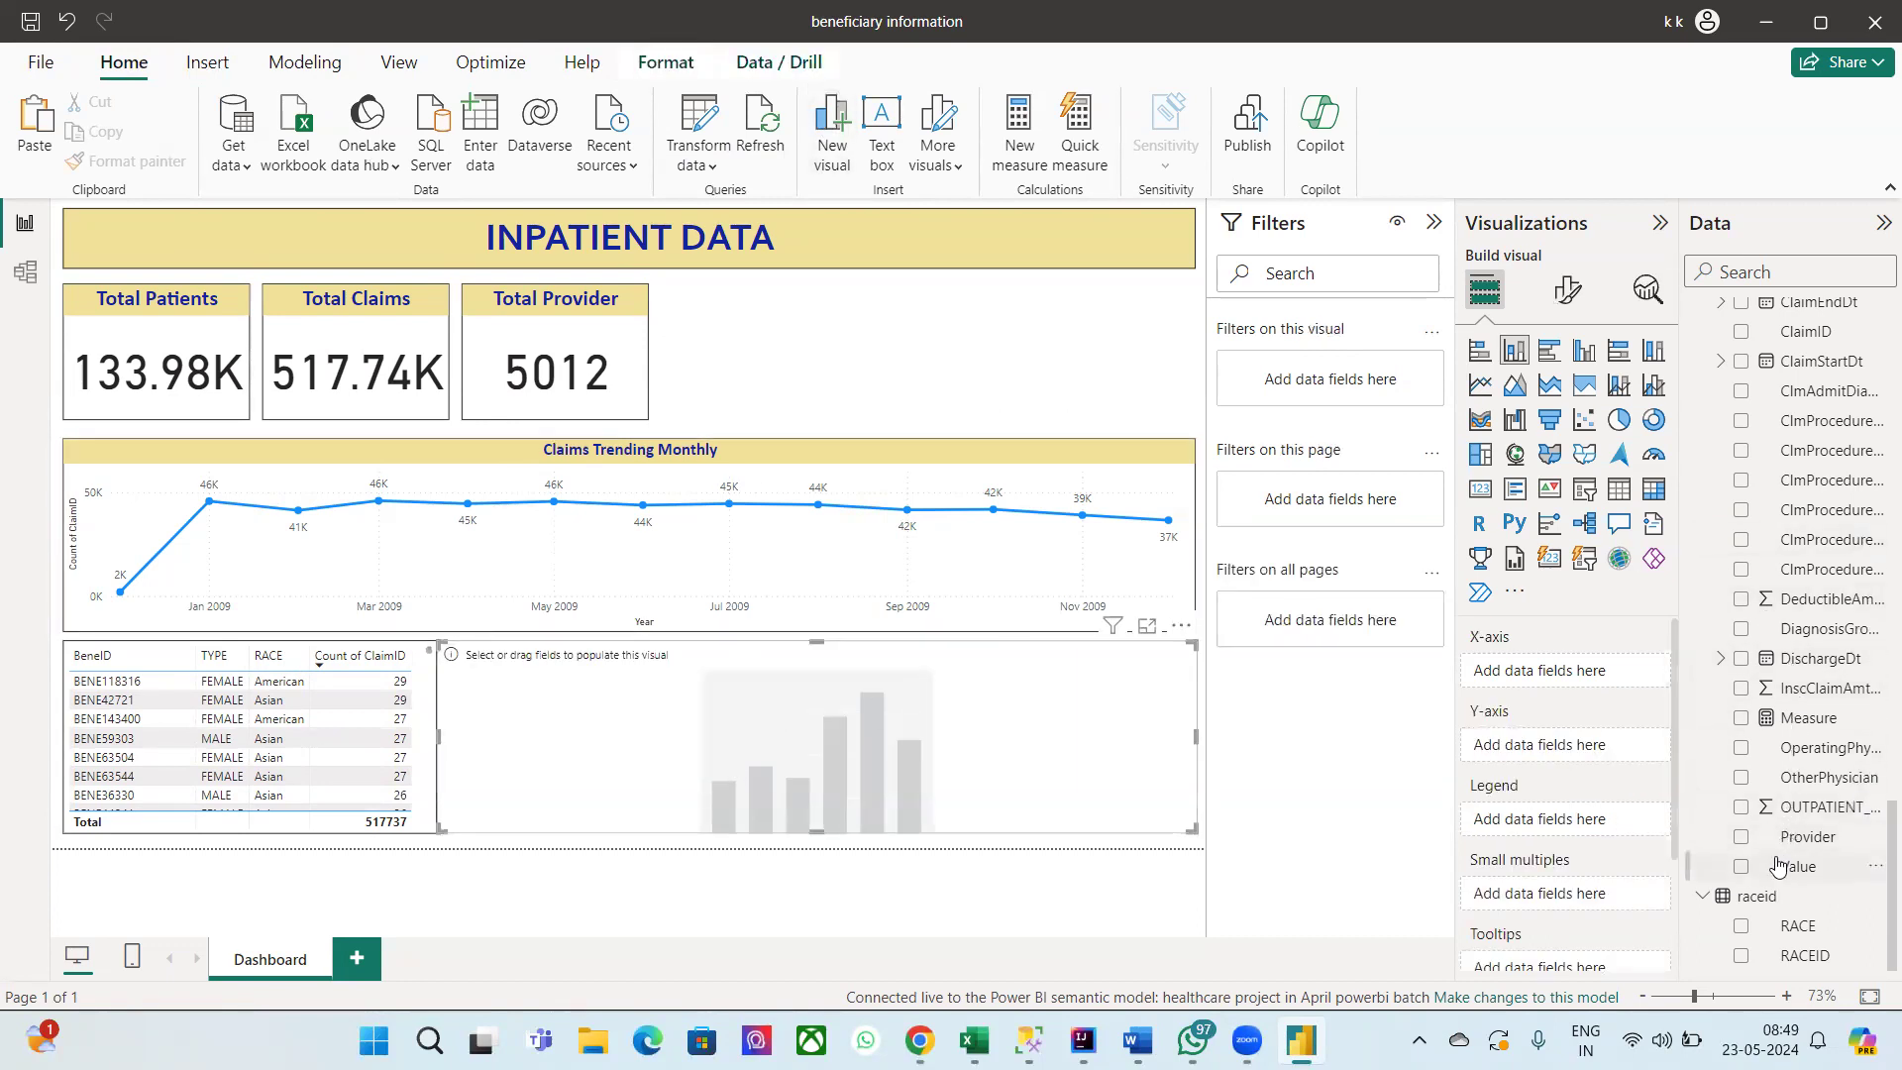
scroll(1765, 445, "up", 5)
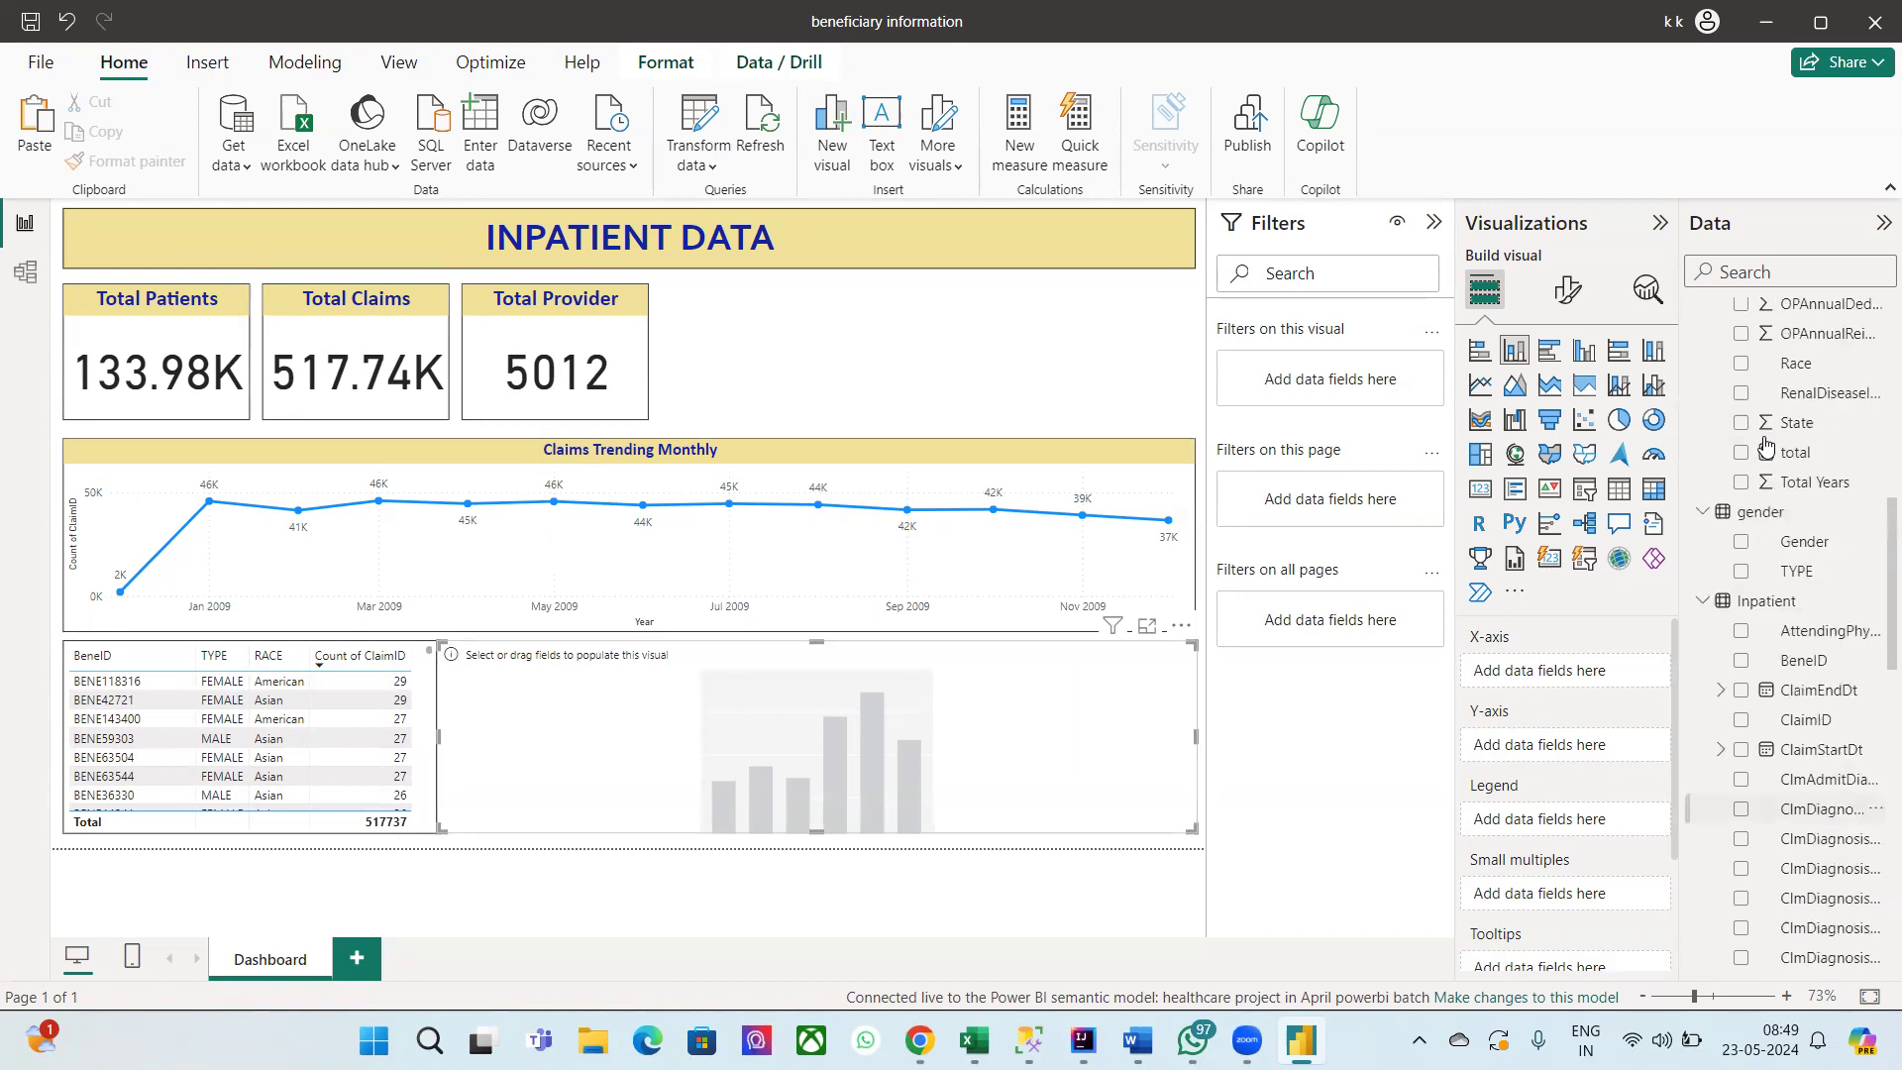
left_click(1741, 561)
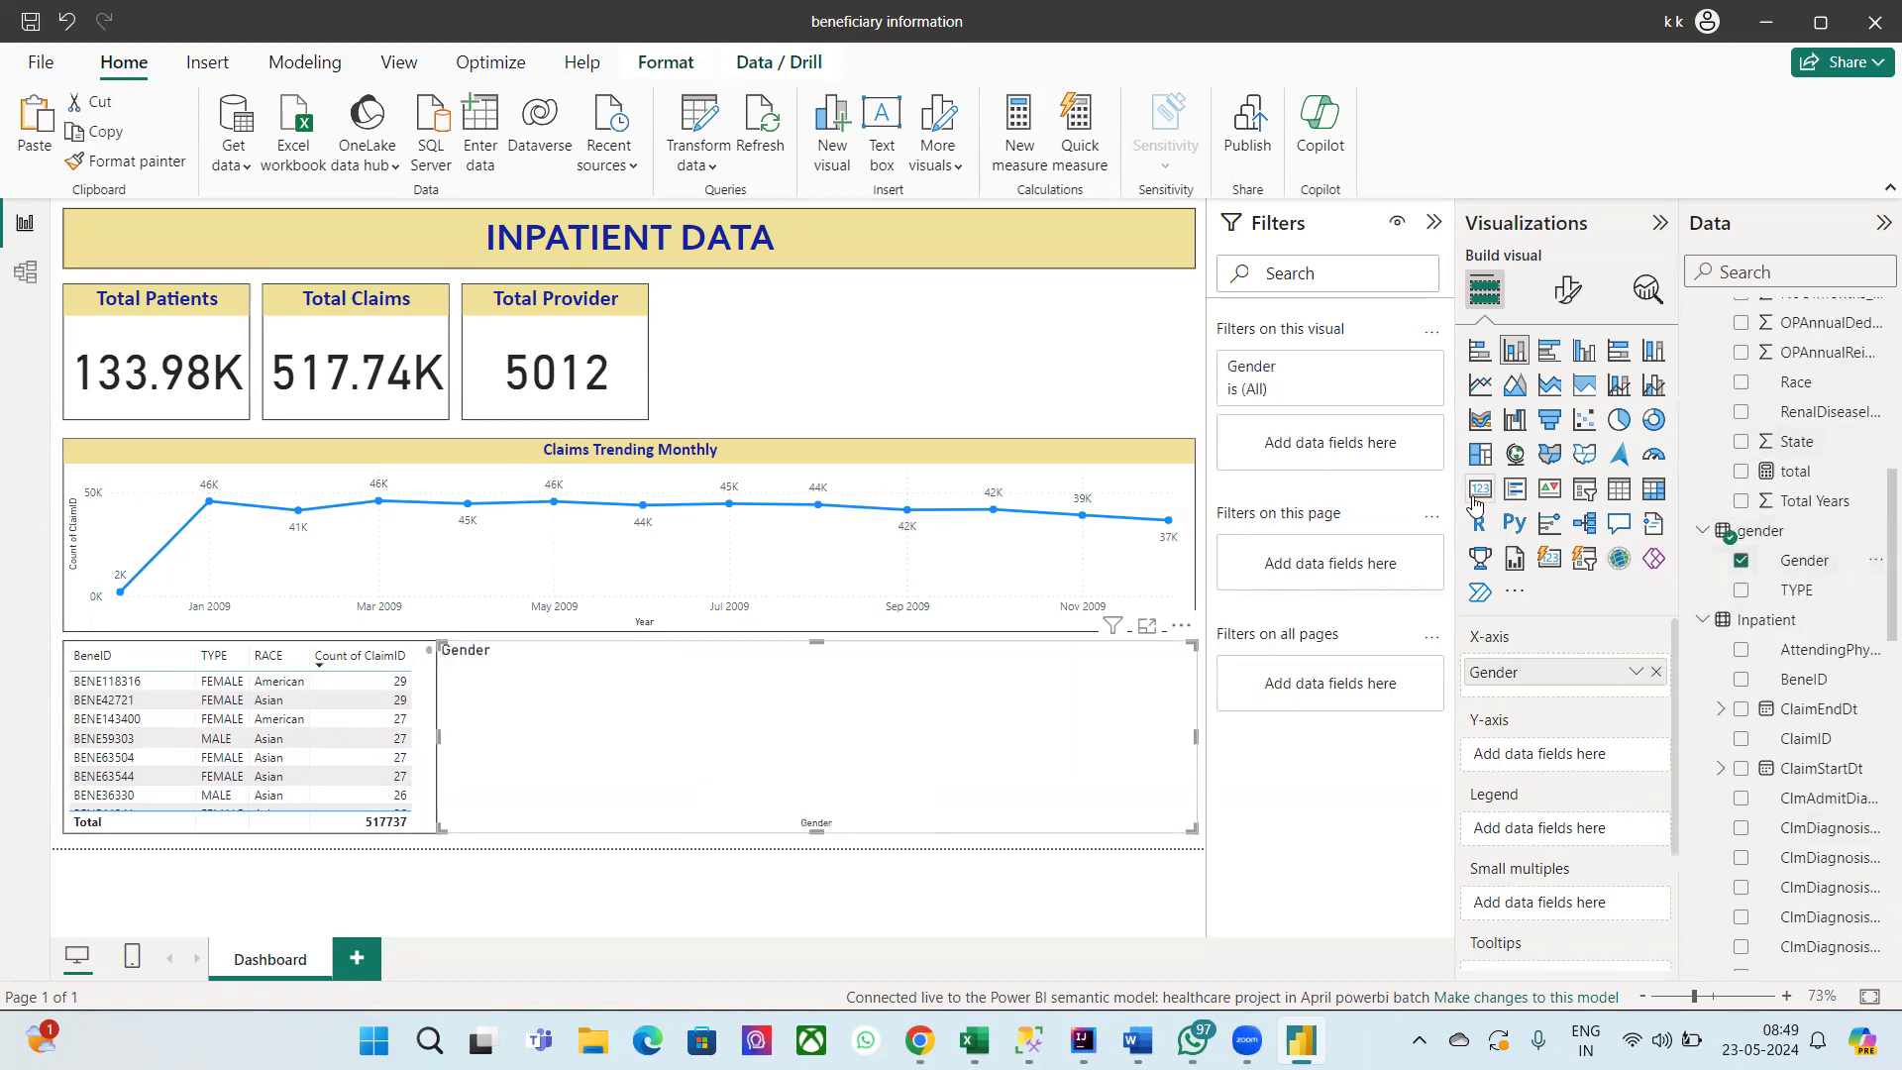
left_click(1586, 493)
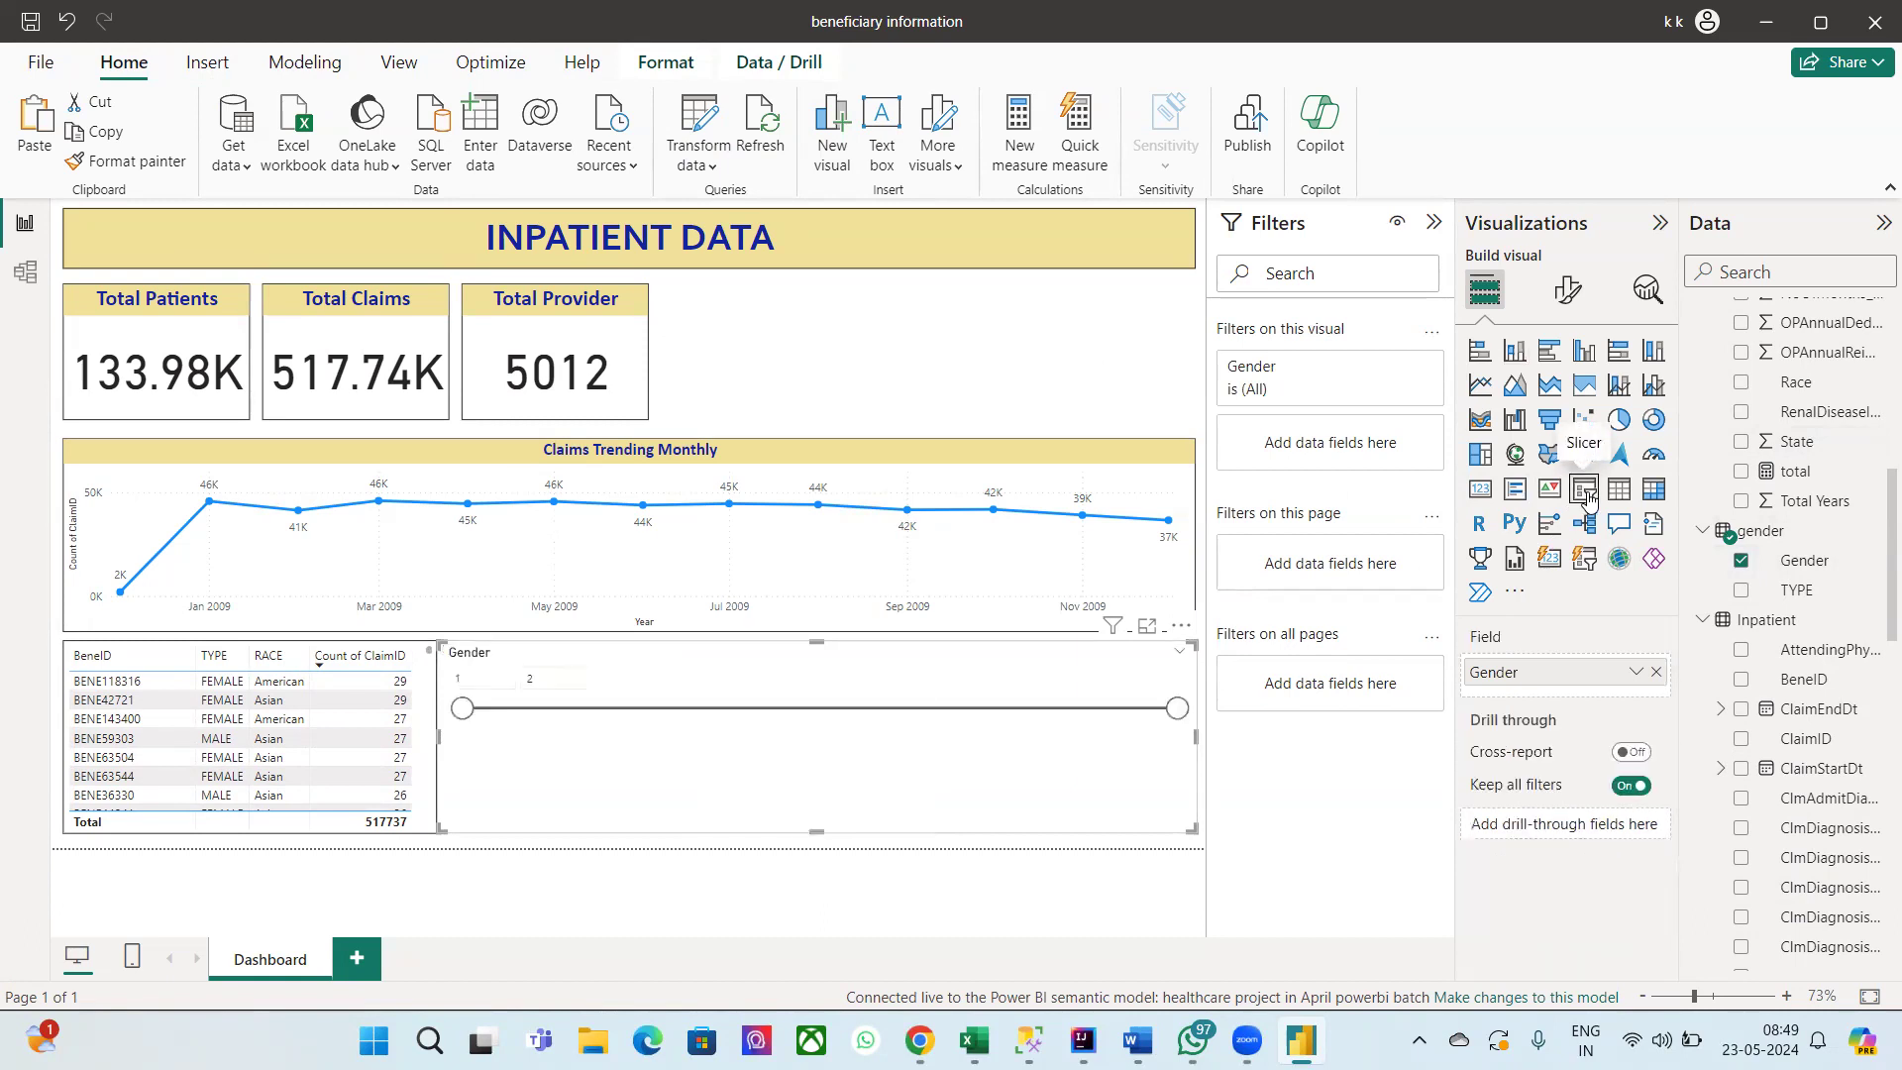
Step: Set the gender slicer's style to Tile
left_click(1567, 290)
left_click(1532, 458)
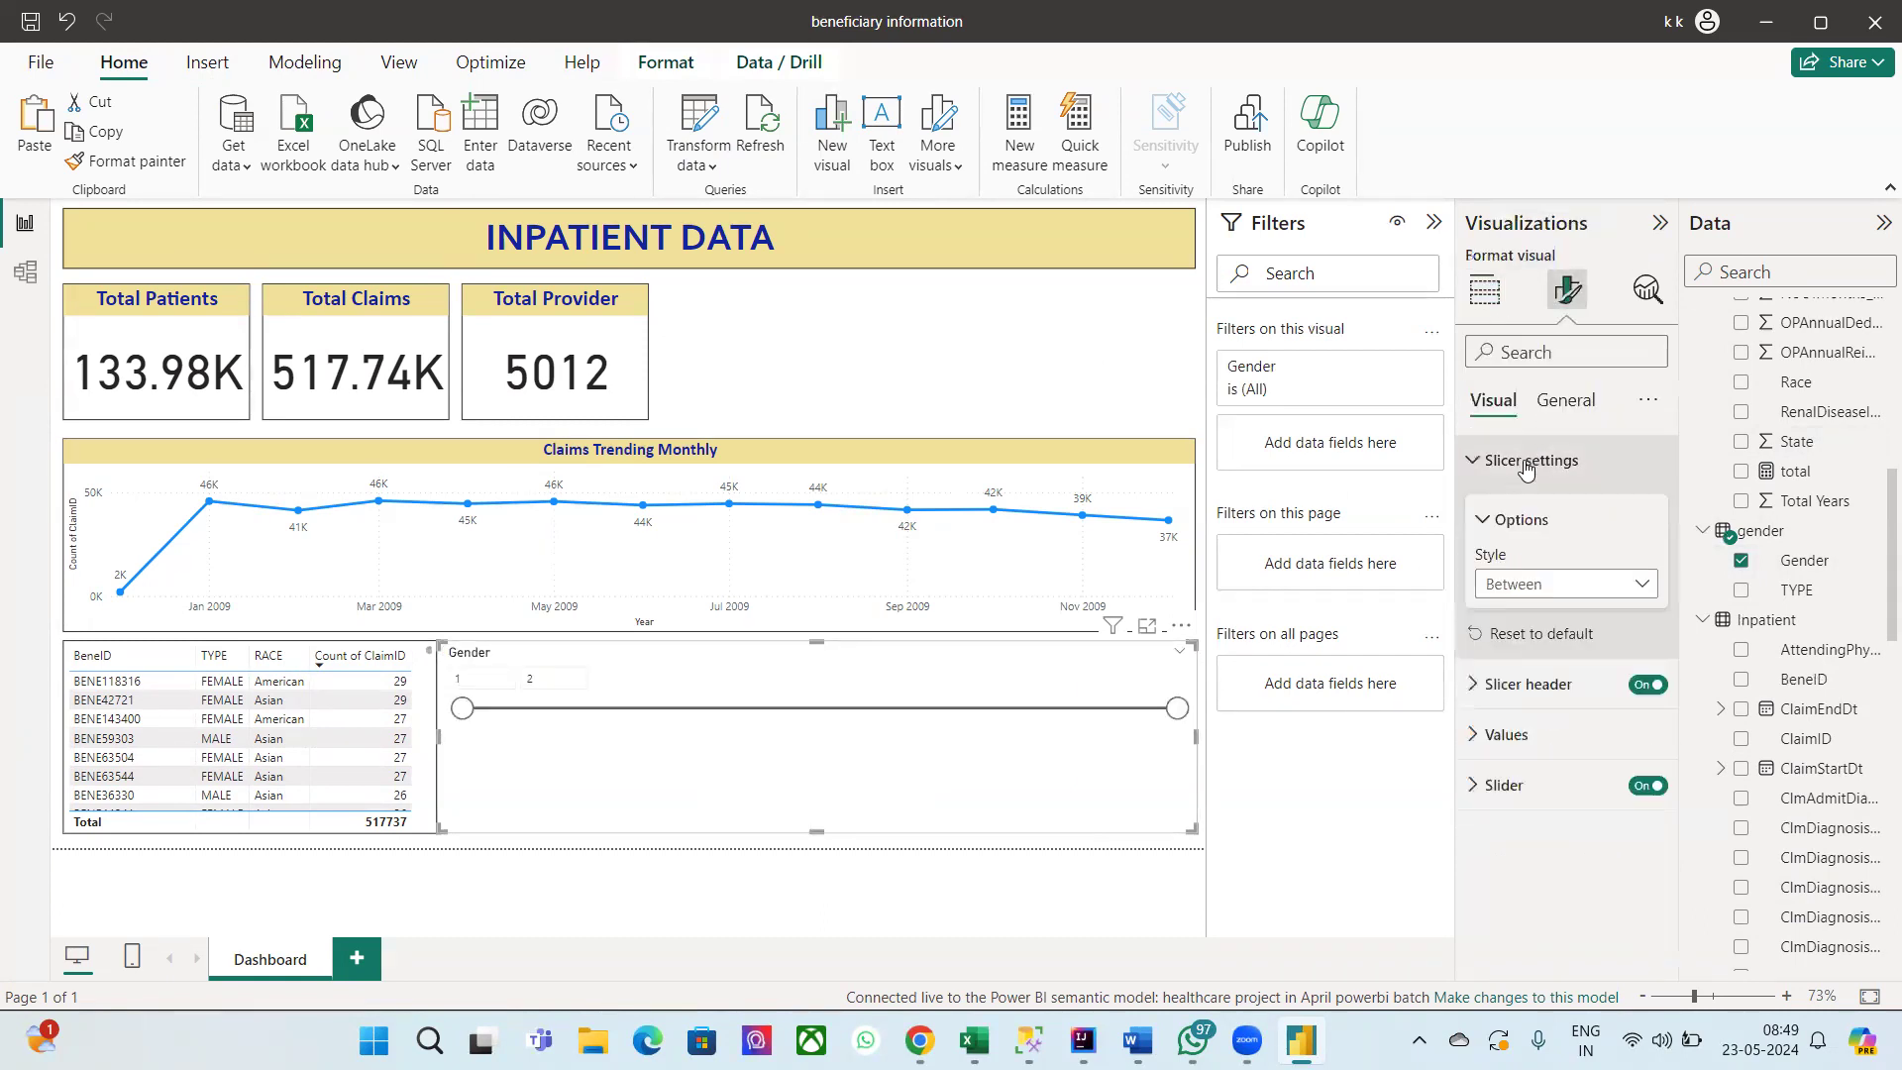
left_click(1543, 586)
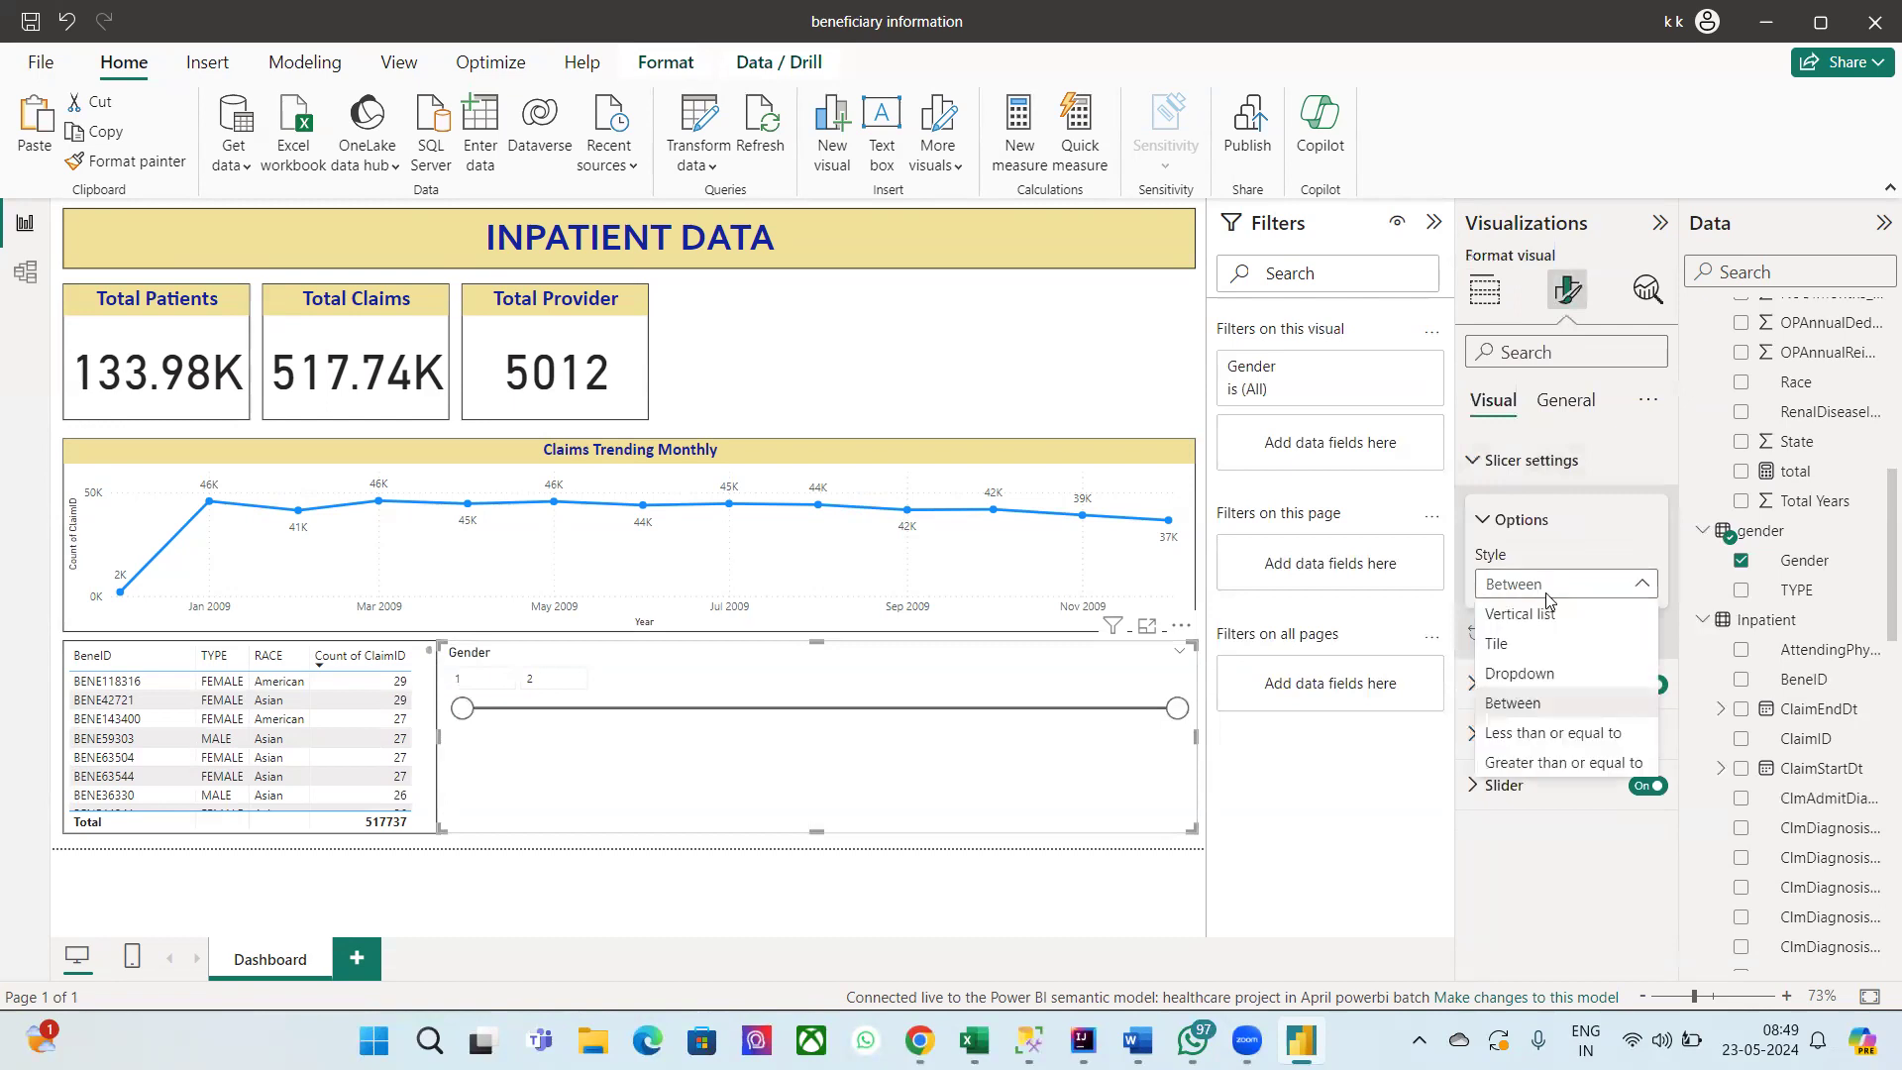
left_click(1516, 648)
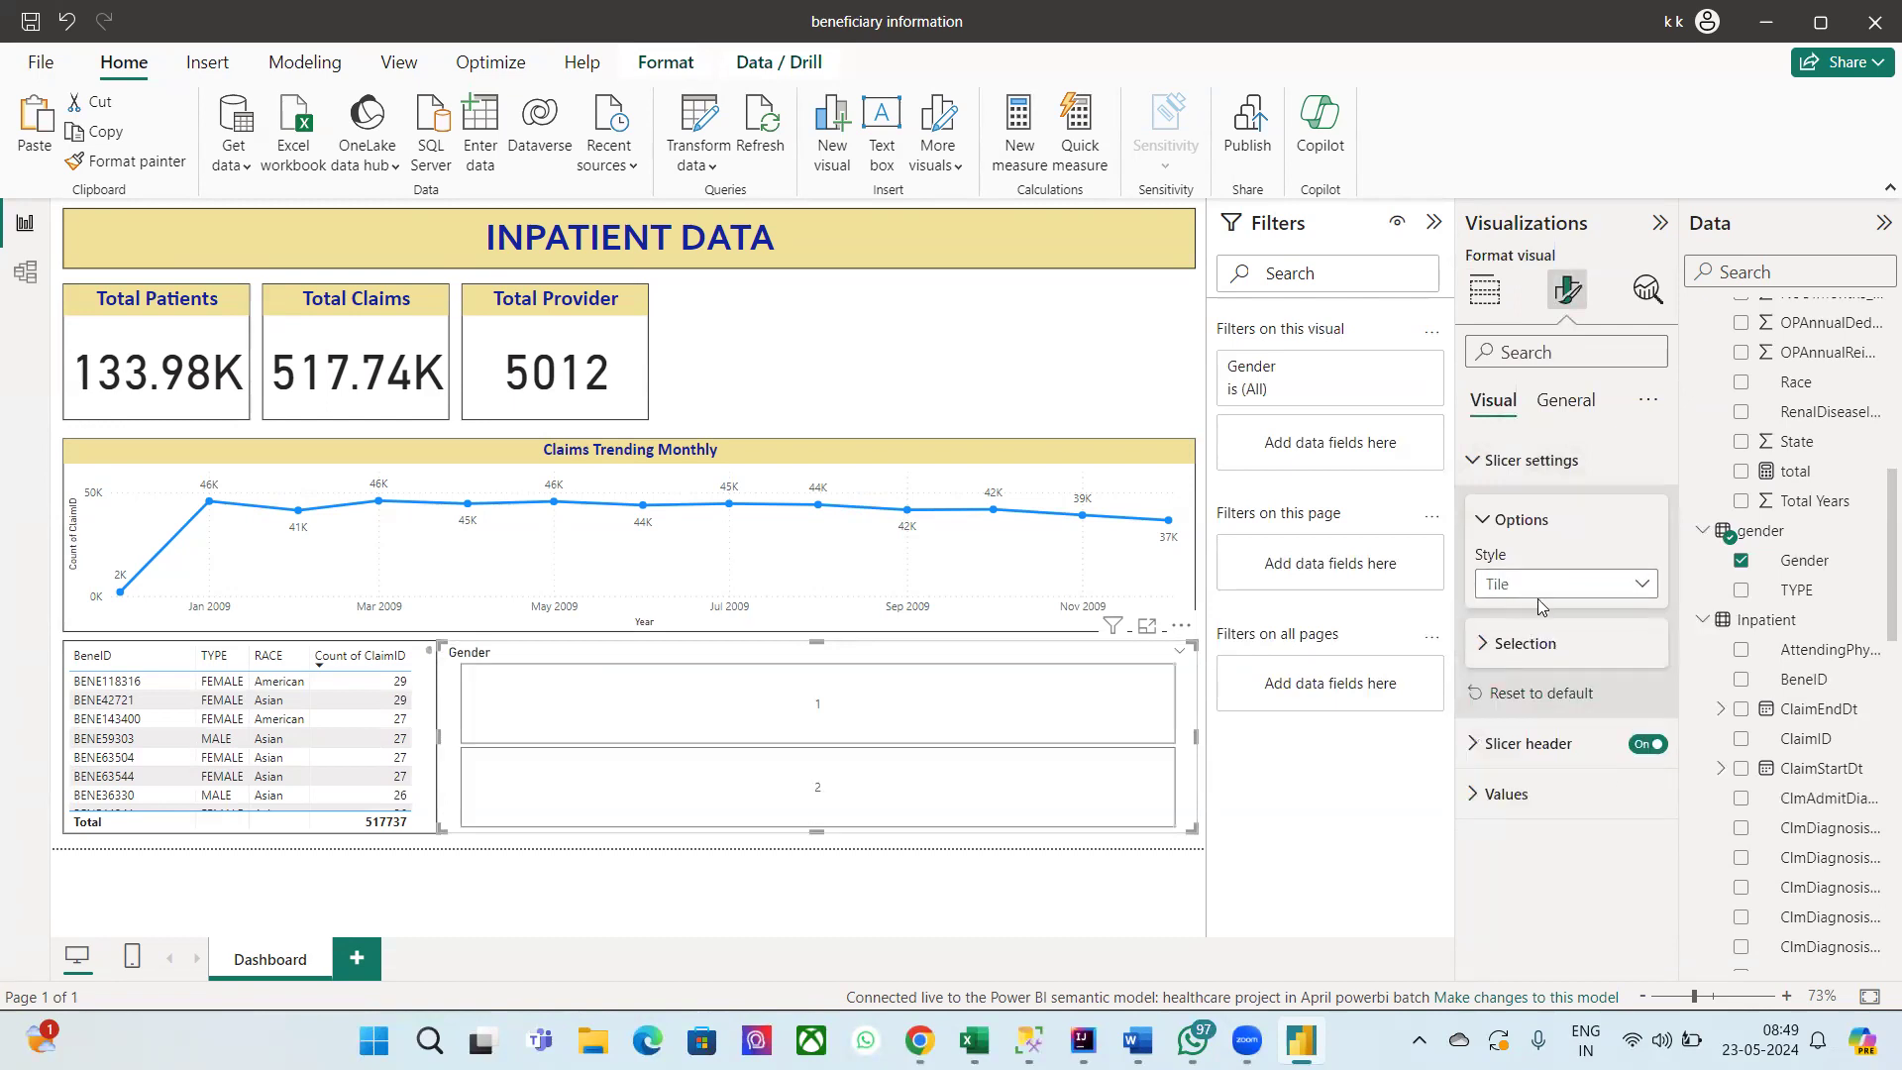
Step: Replace the slicer's Gender field with the TYPE field from the gender table
left_click(1474, 289)
left_click_drag(1798, 591, 1540, 698)
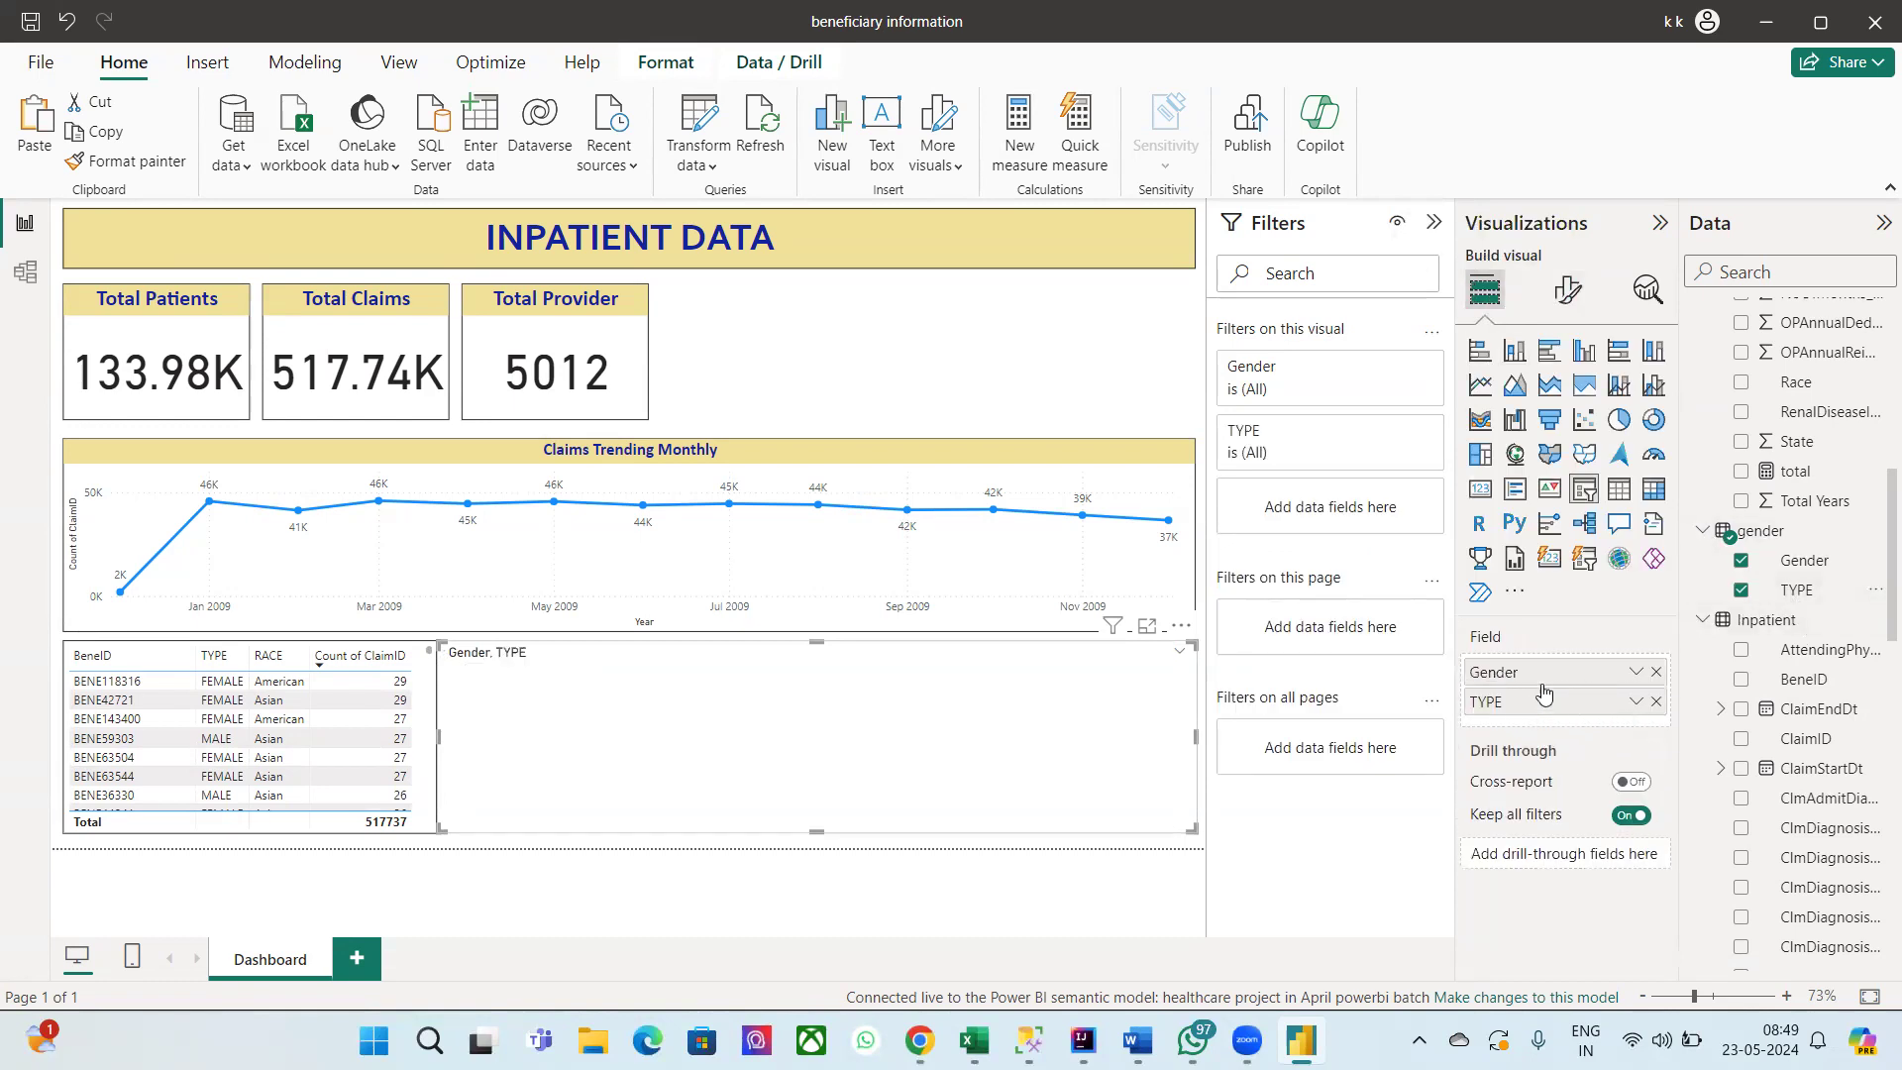
left_click(1657, 672)
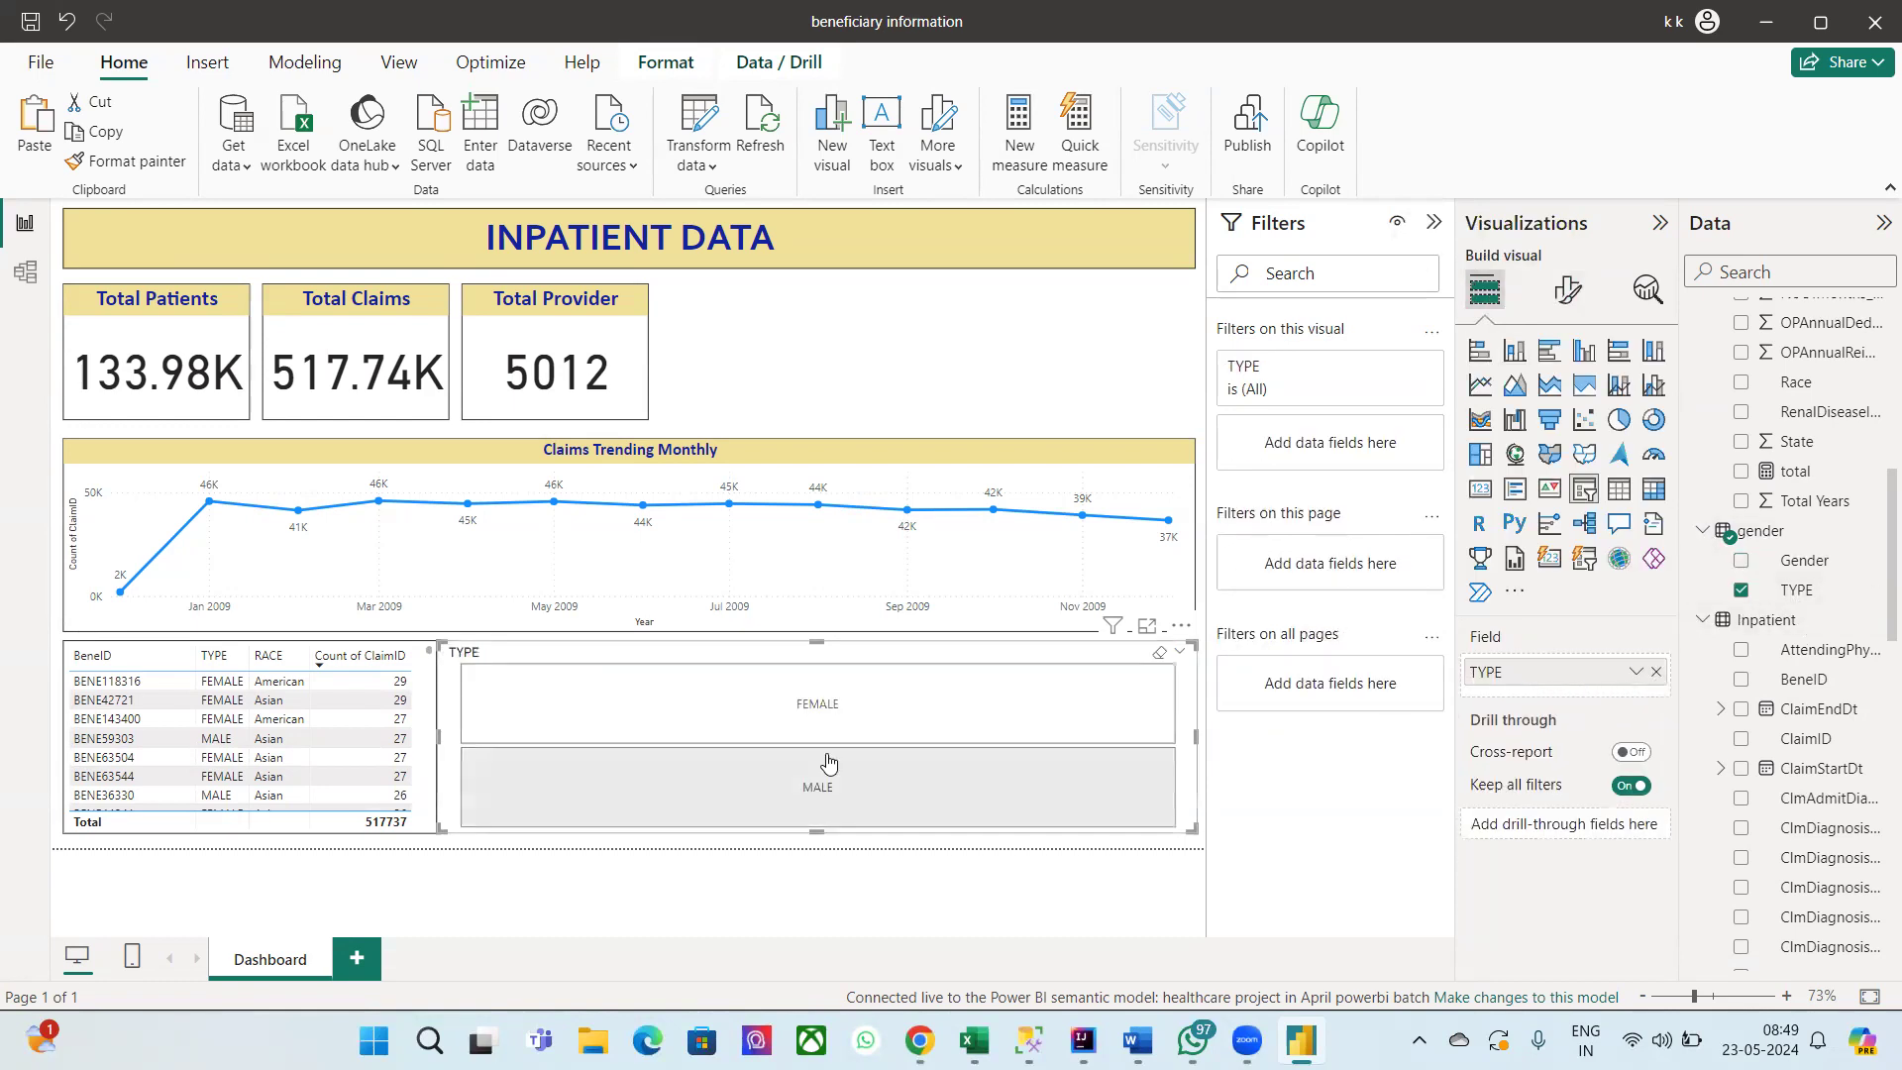
Step: Shrink the TYPE slicer to about card size and place it beside the Total Provider card at matching height
left_click_drag(1195, 736, 626, 736)
left_click_drag(501, 663, 722, 306)
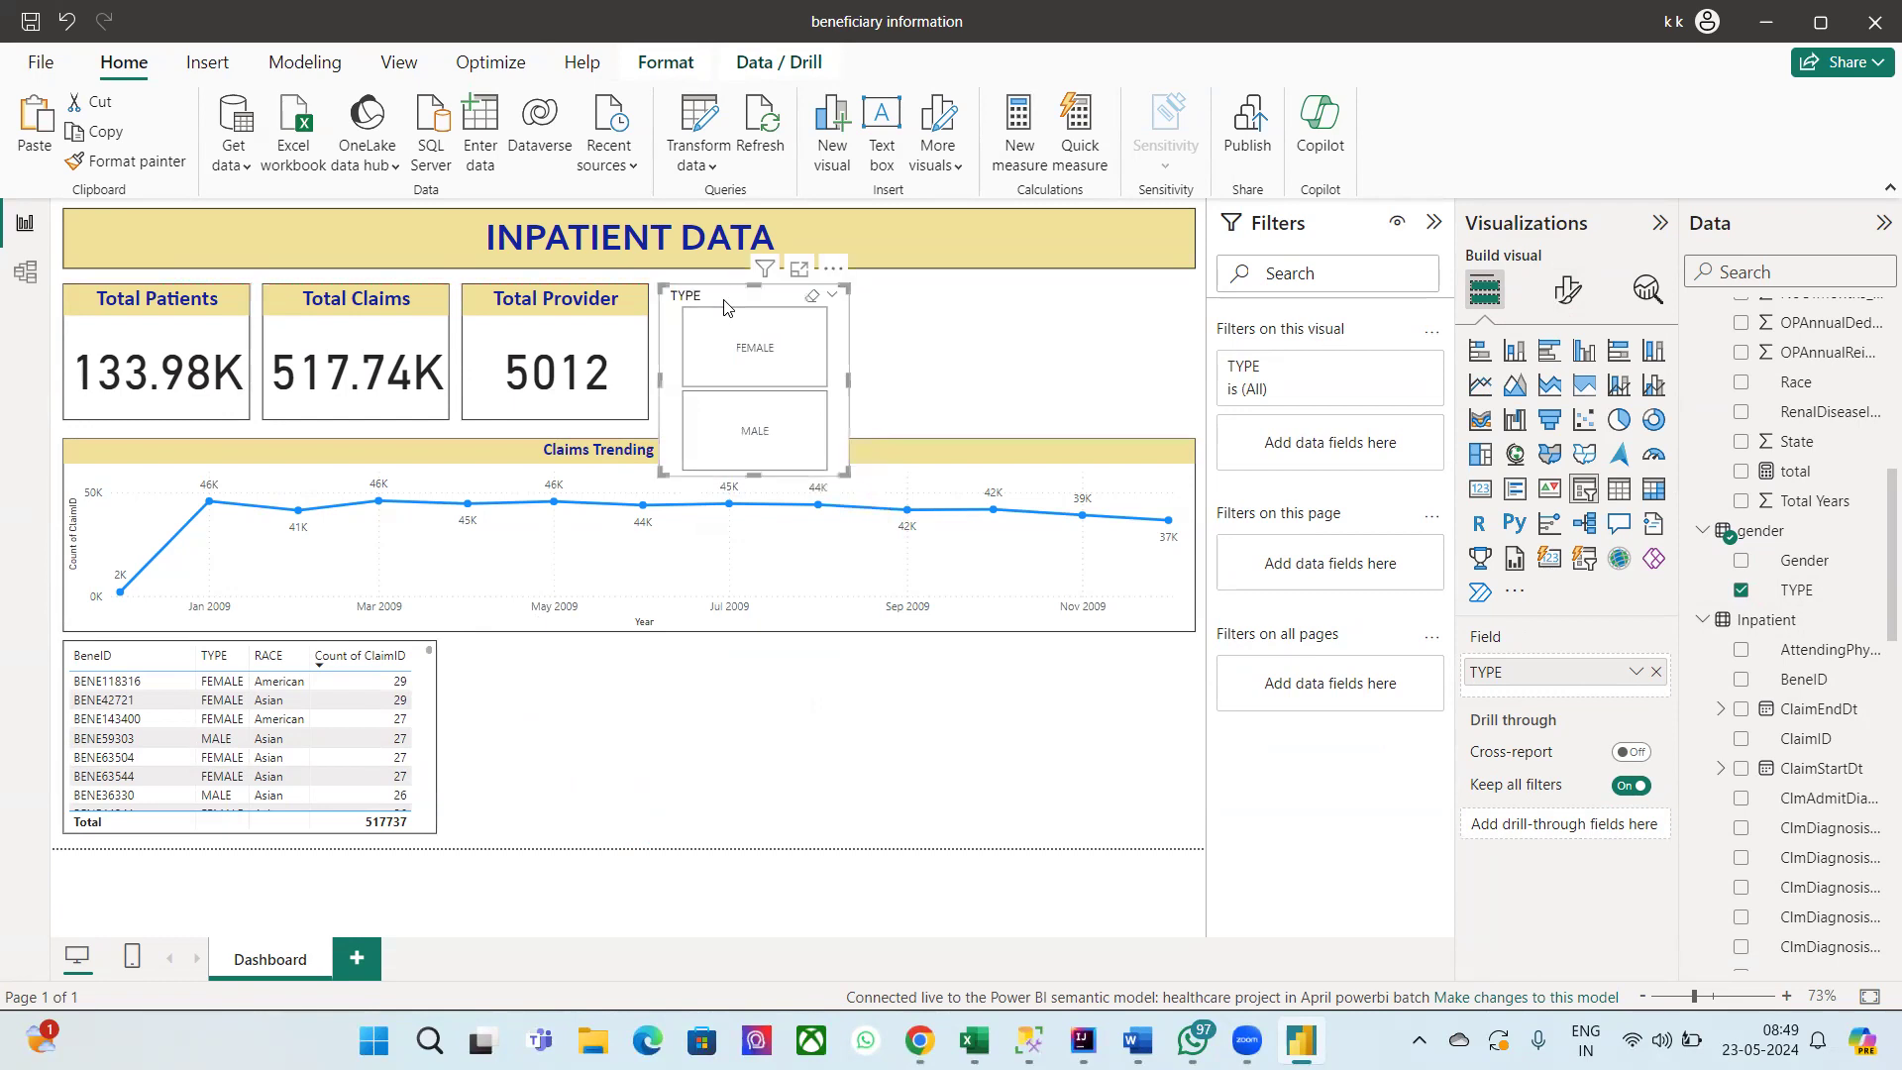
left_click_drag(753, 476, 753, 417)
Step: Test the TYPE slicer with FEMALE and leave the dashboard filtered to MALE
left_click(724, 344)
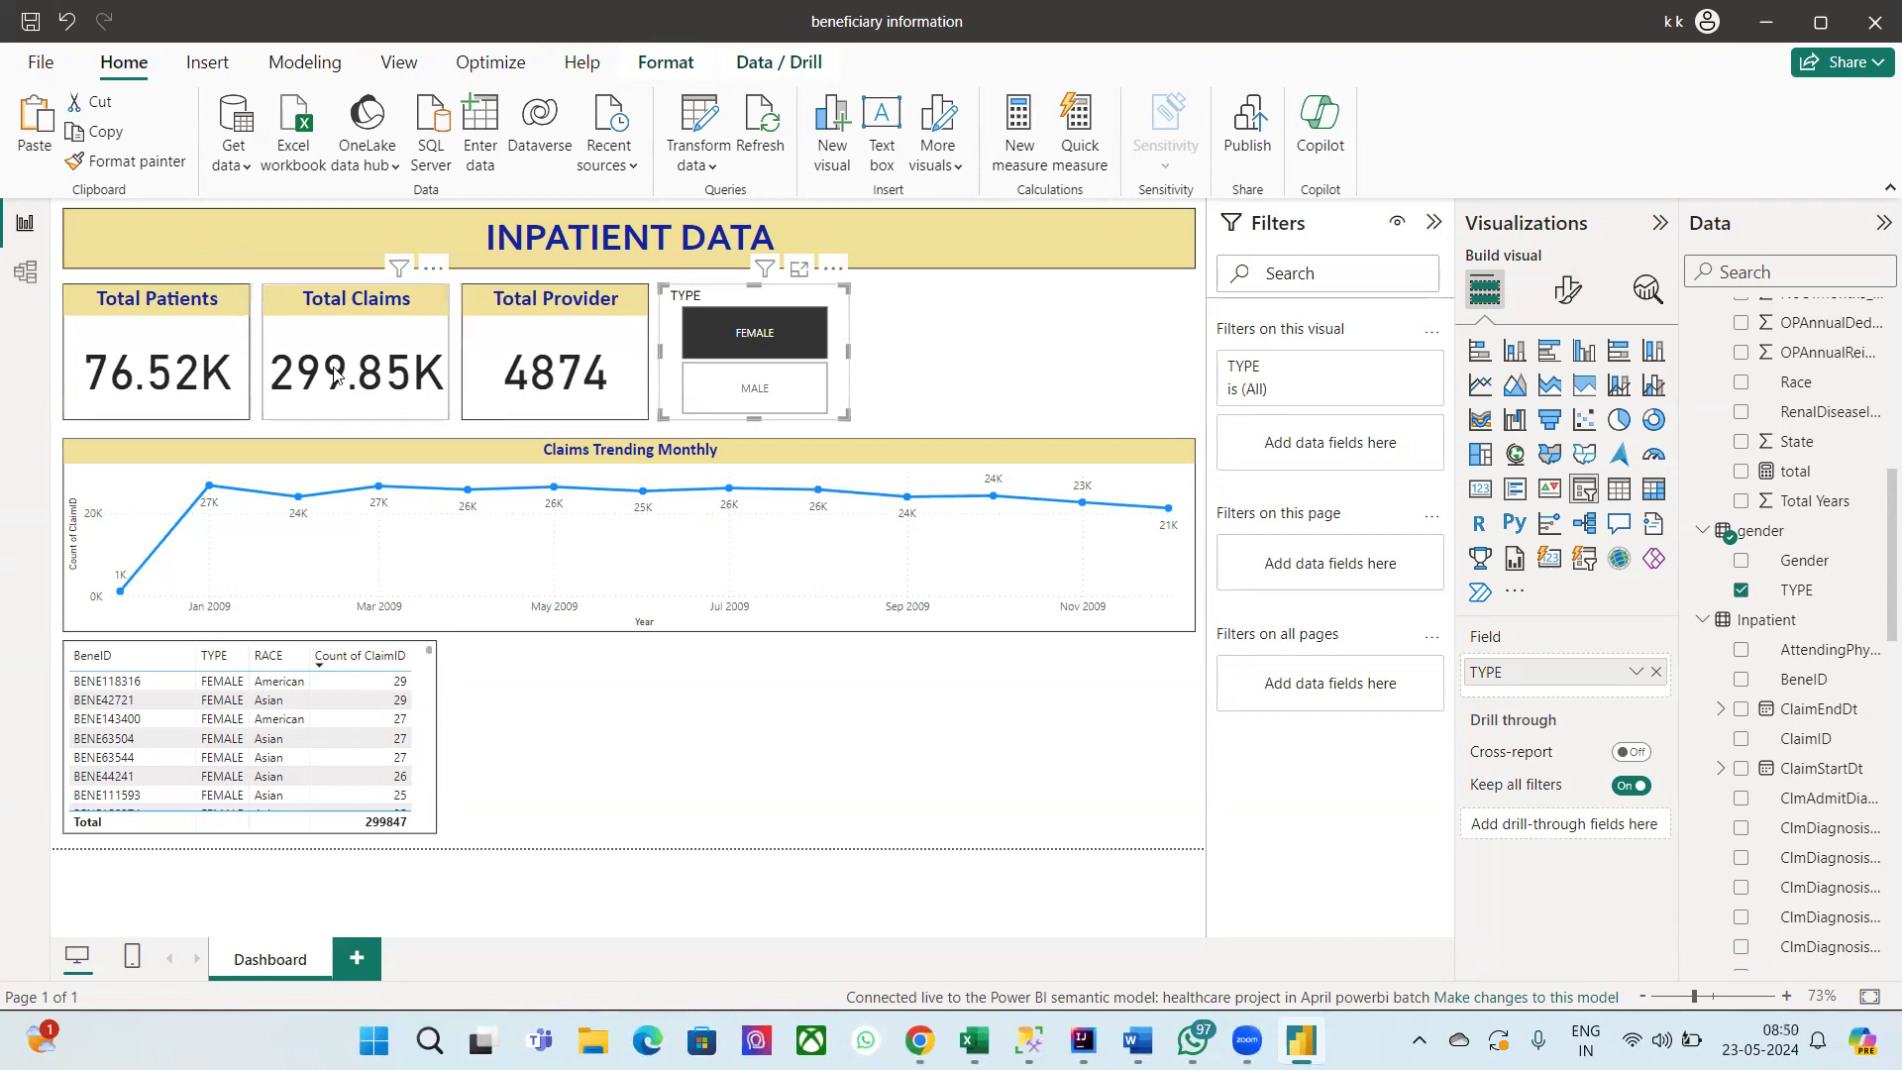
left_click(742, 400)
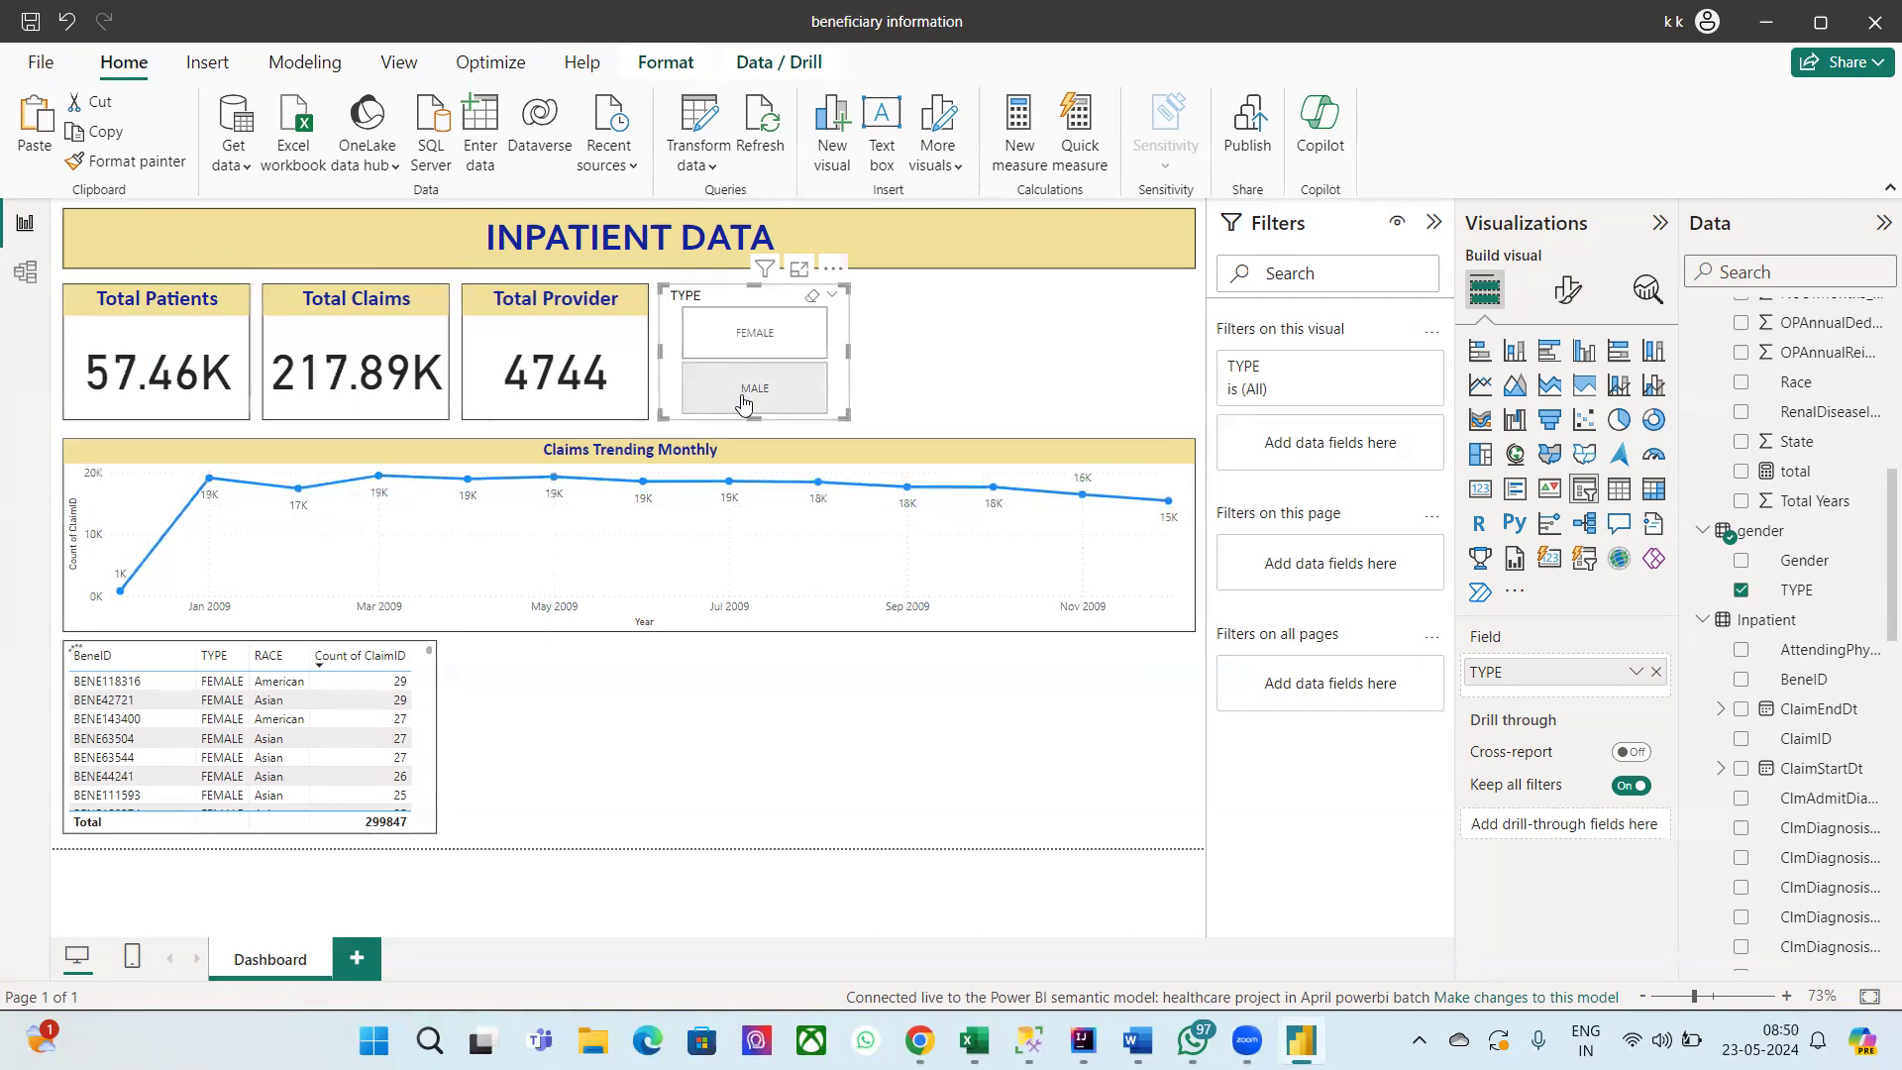
left_click(743, 400)
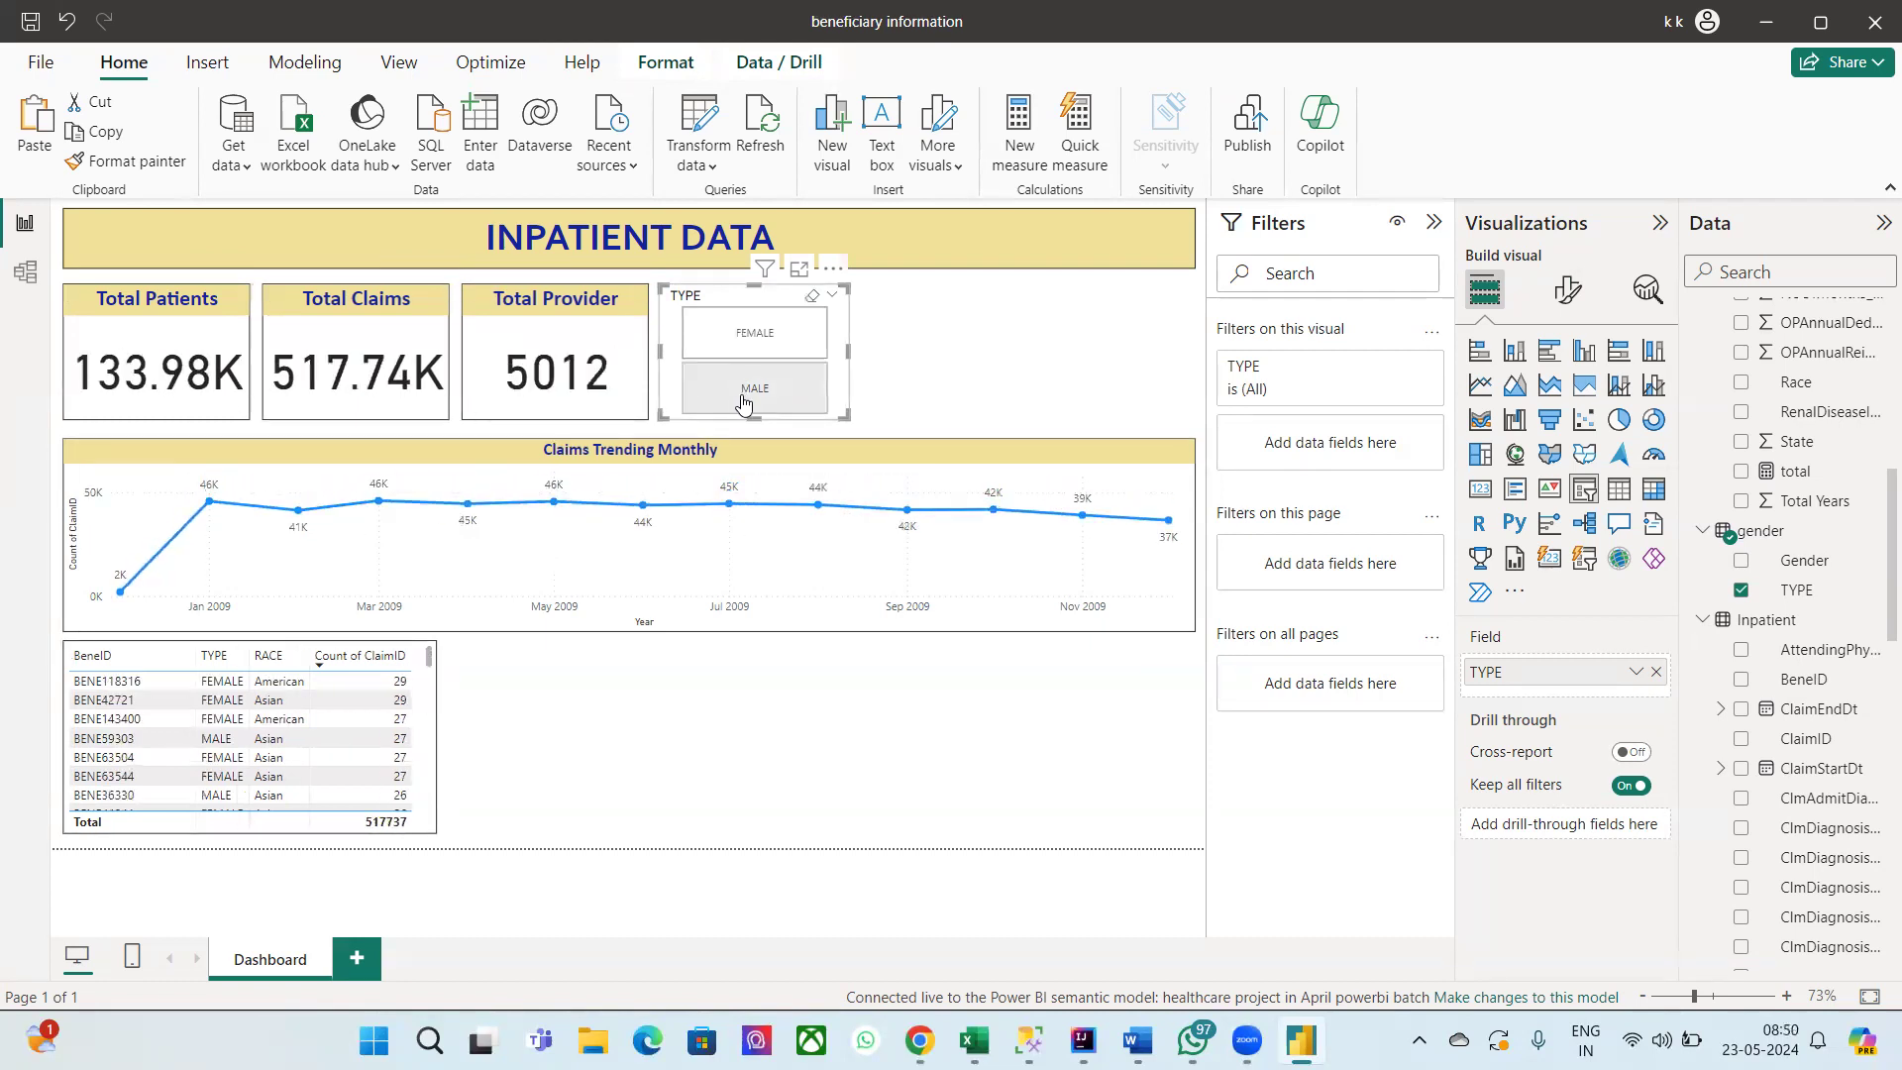
left_click(743, 400)
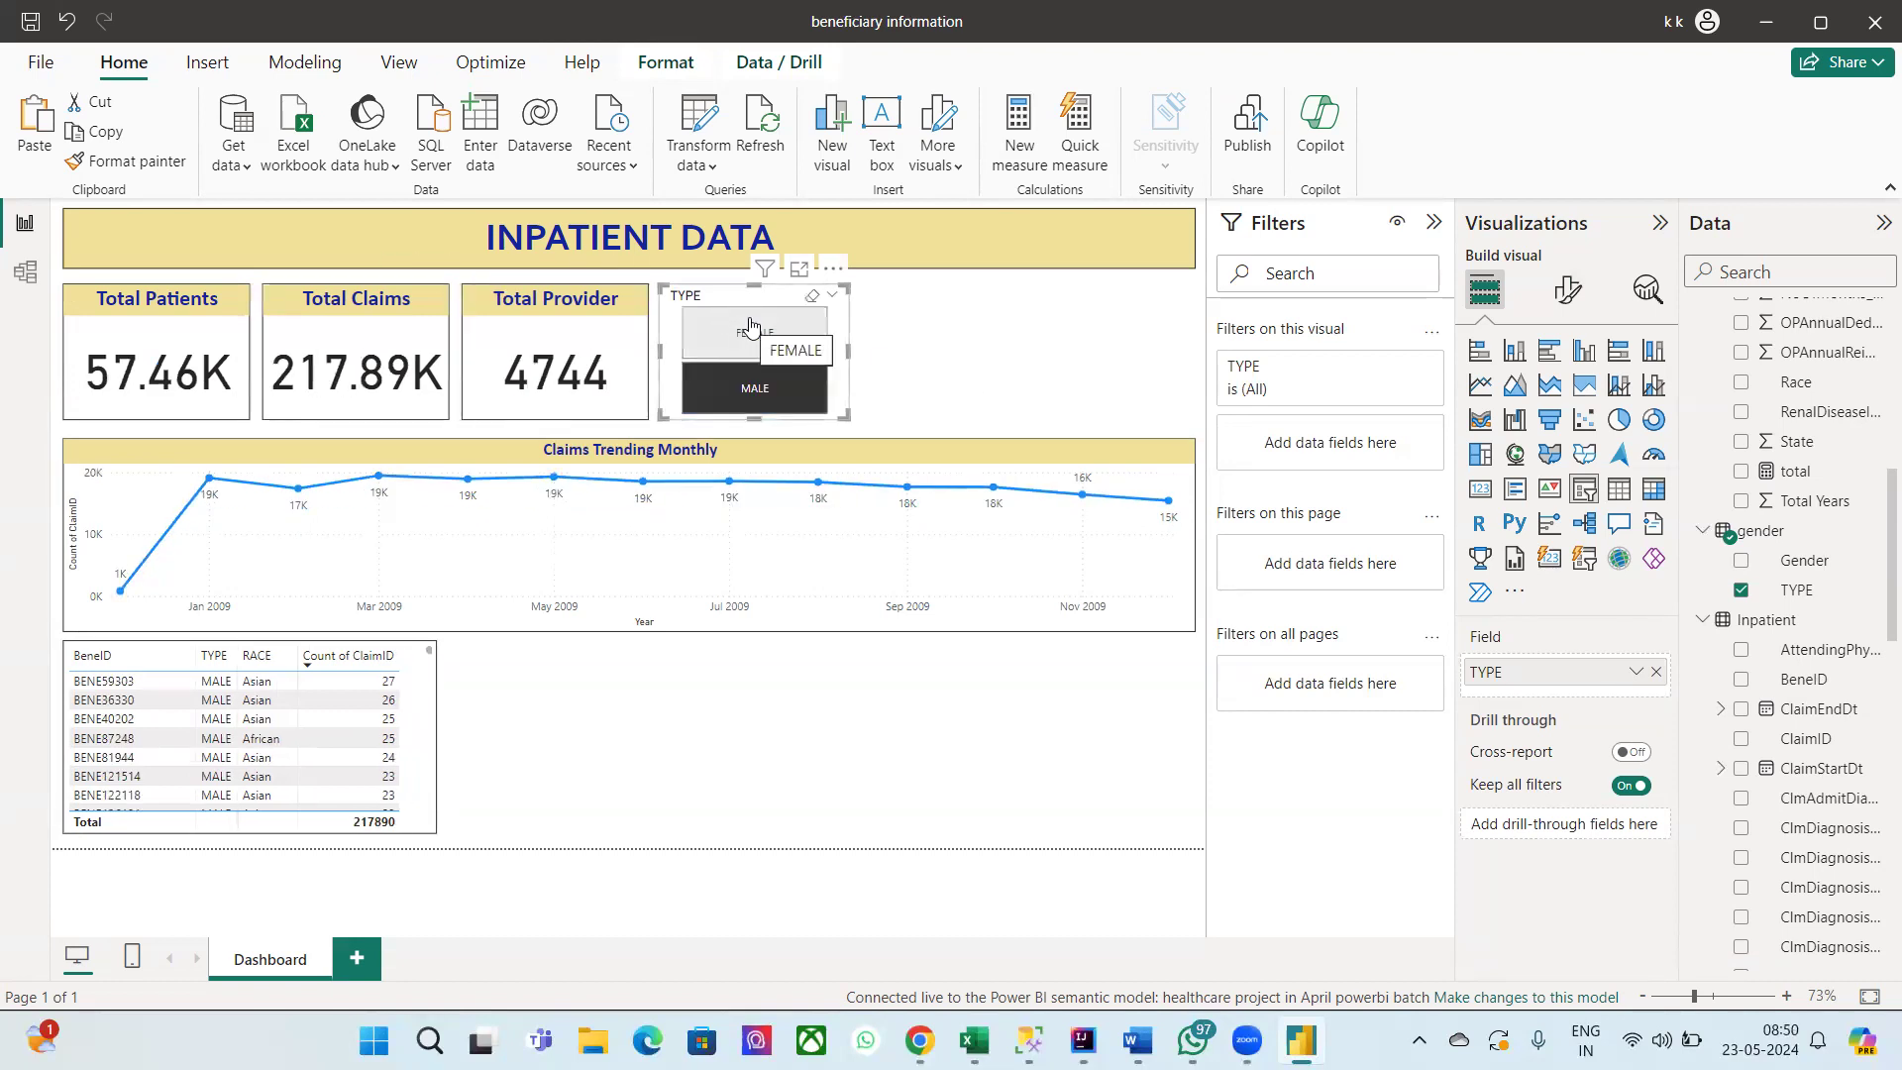
left_click(931, 352)
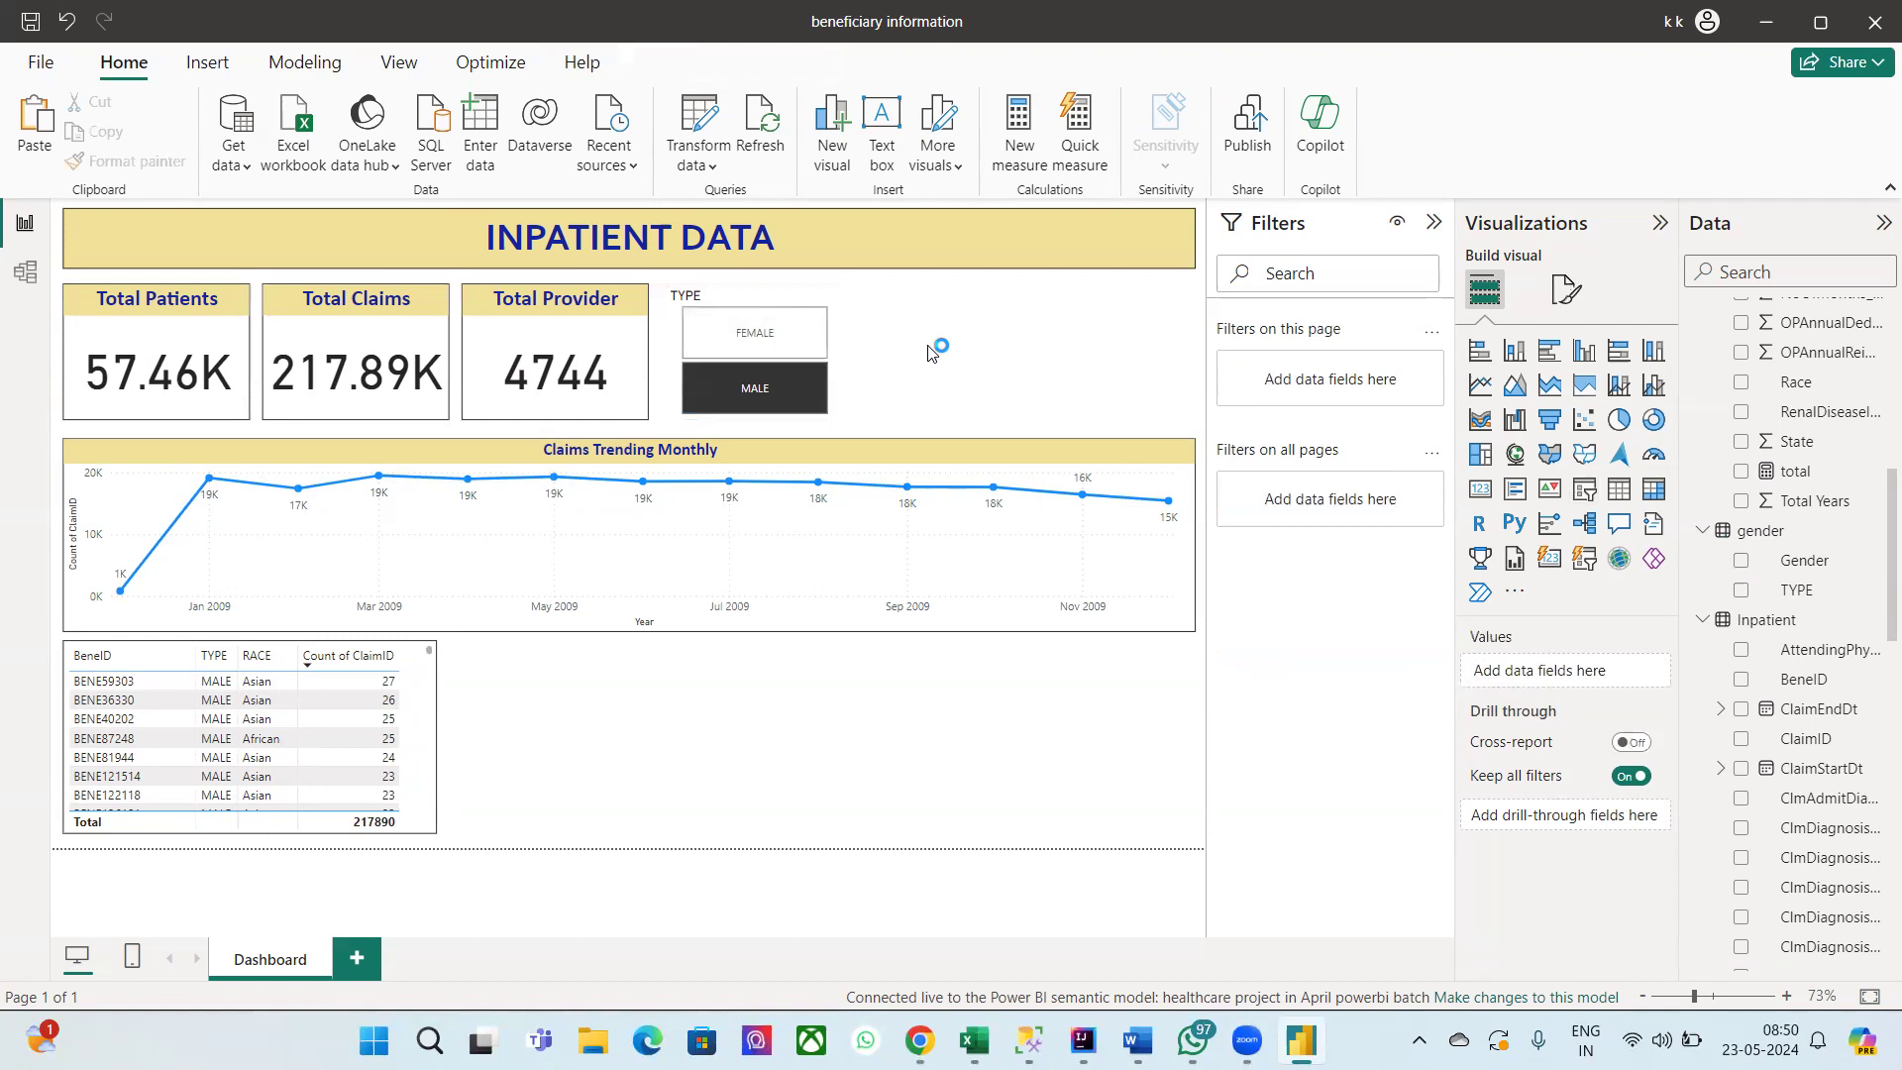
Step: Open the general formatting options of the TYPE slicer
left_click(729, 292)
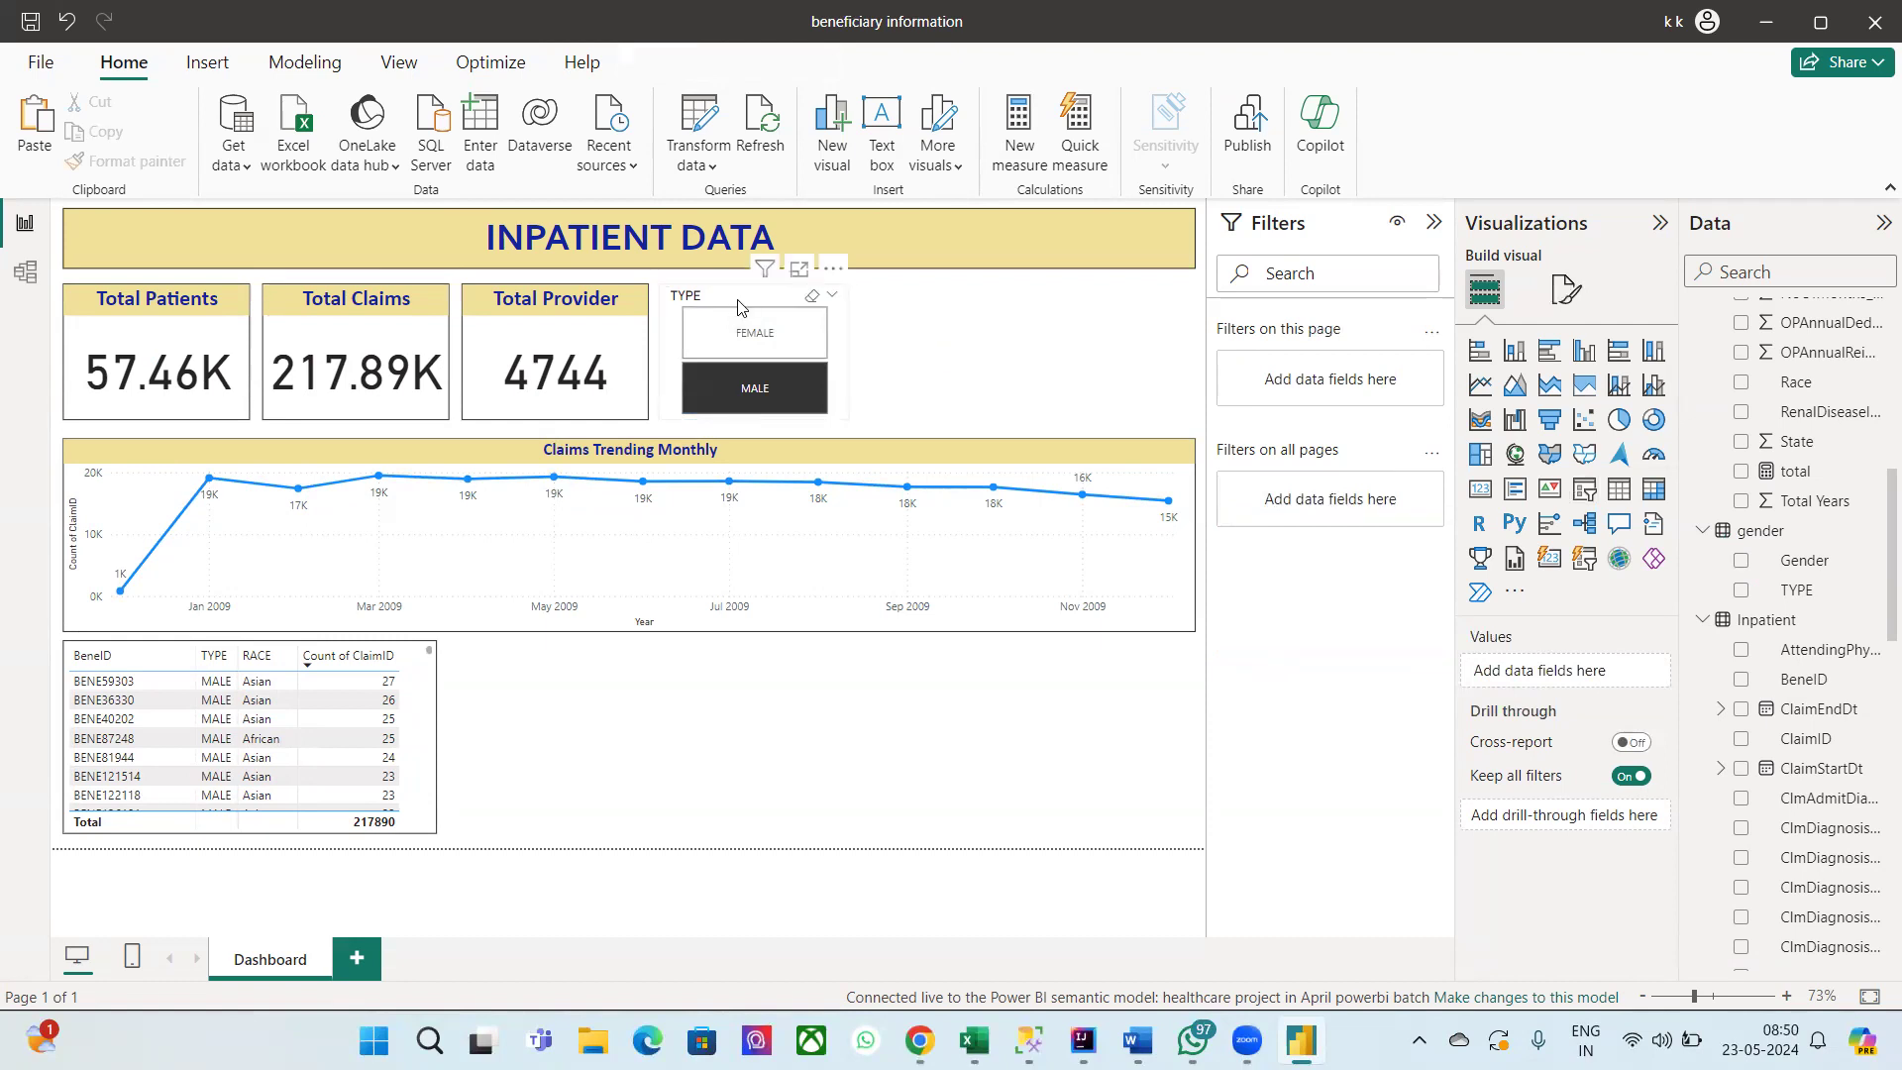
left_click(1565, 288)
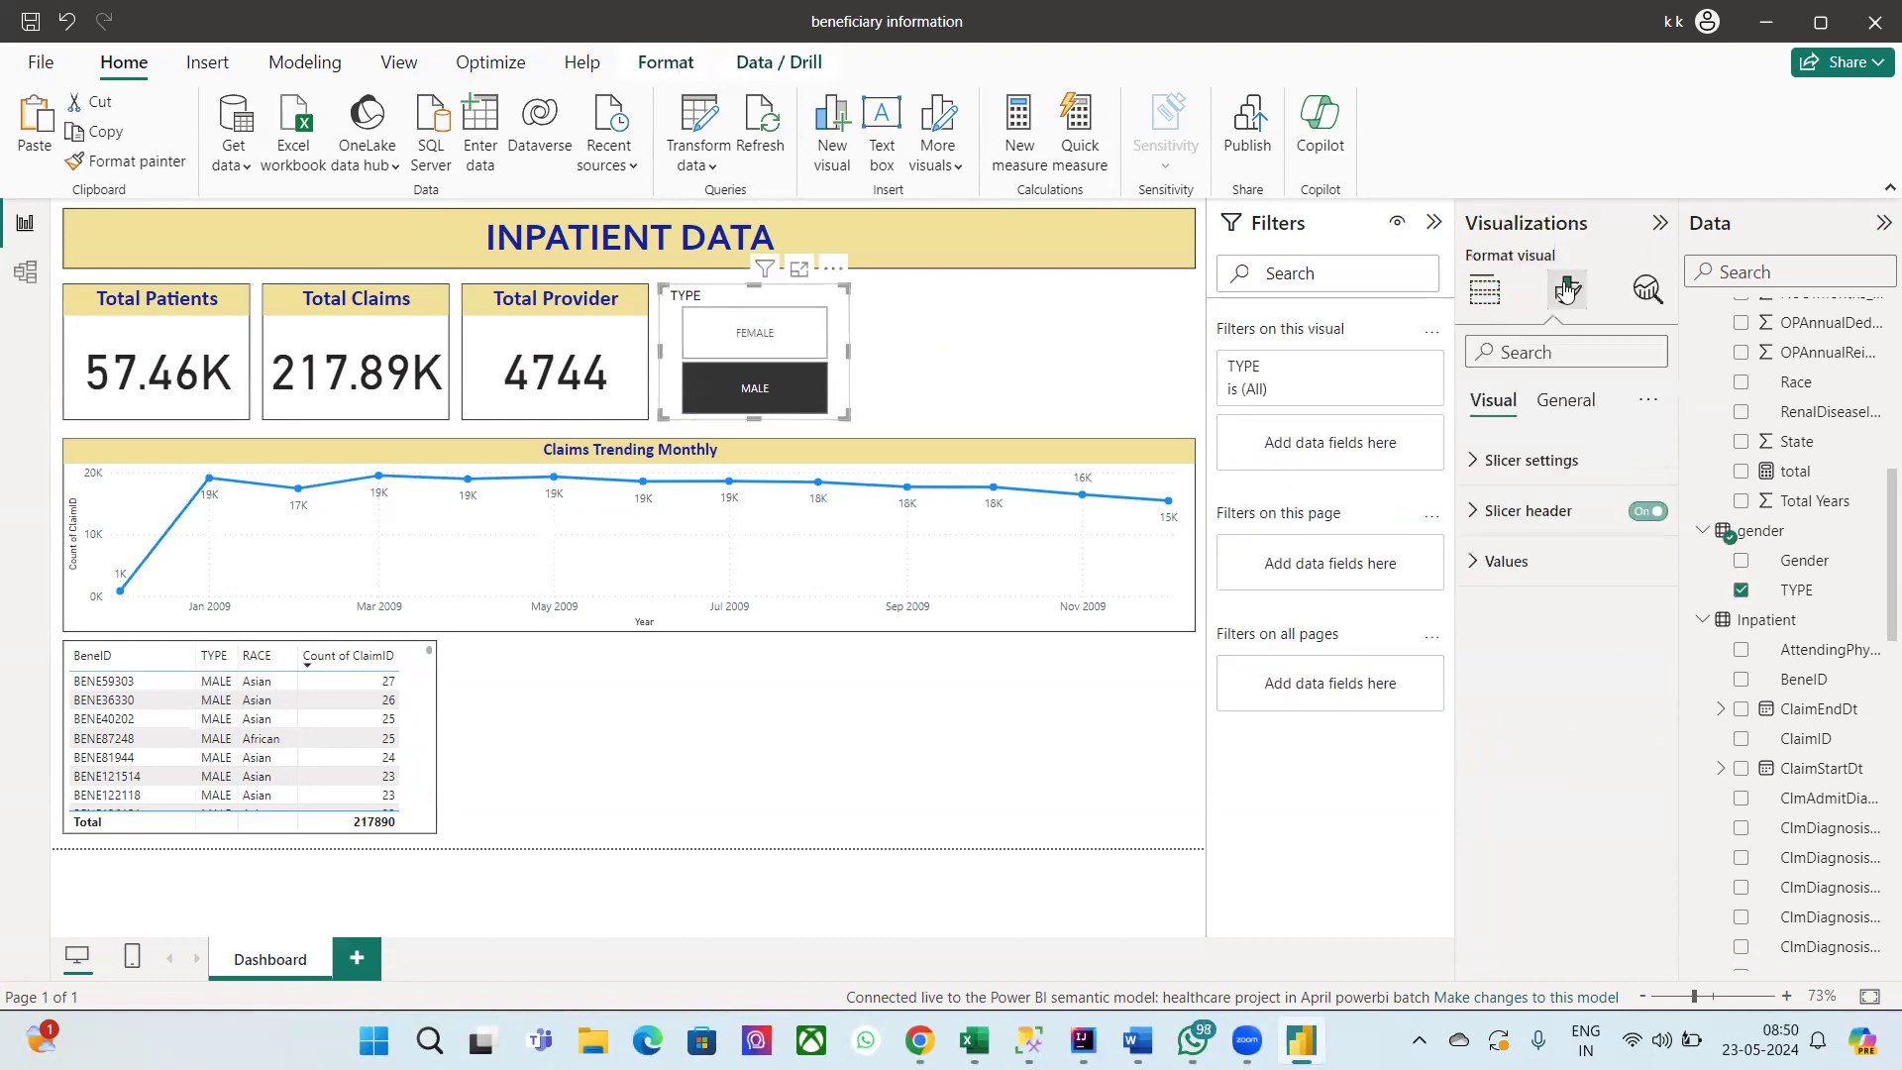
left_click(1565, 401)
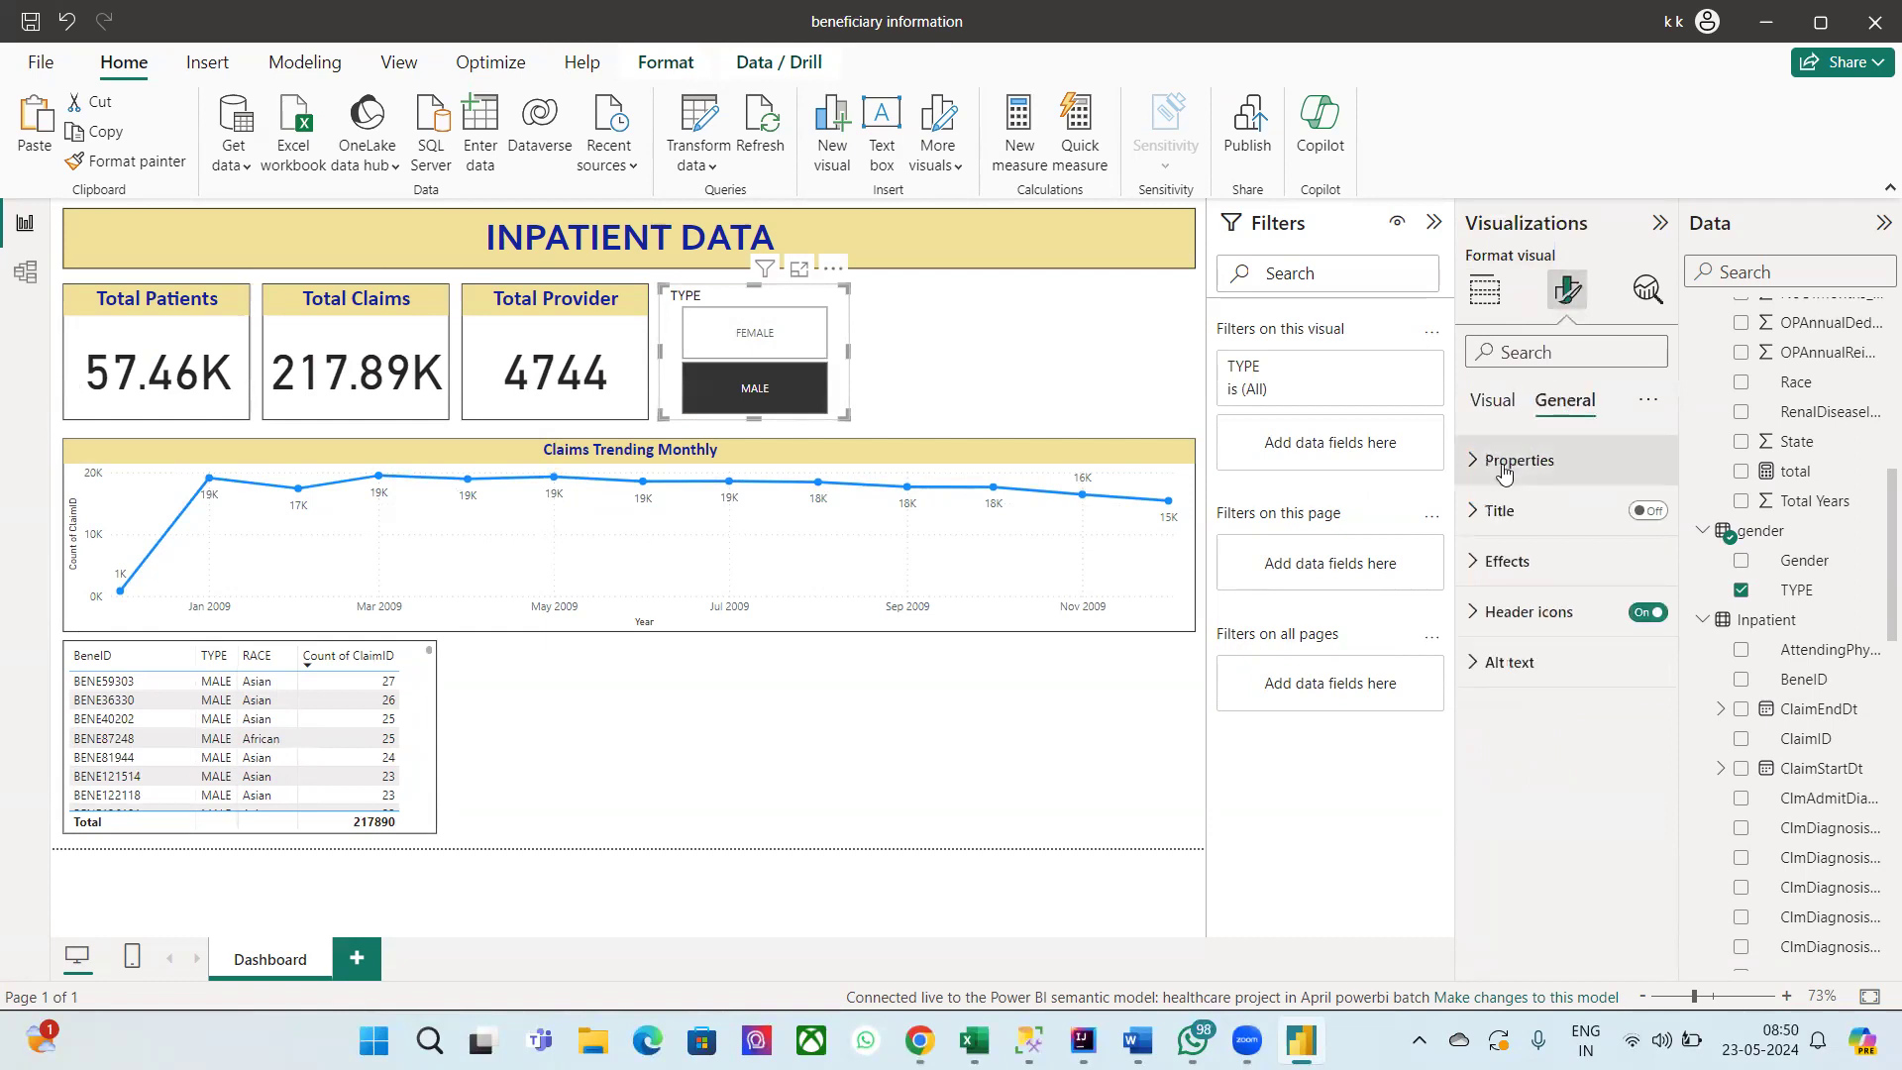
Step: Change the TYPE slicer's style to Dropdown
left_click(1506, 462)
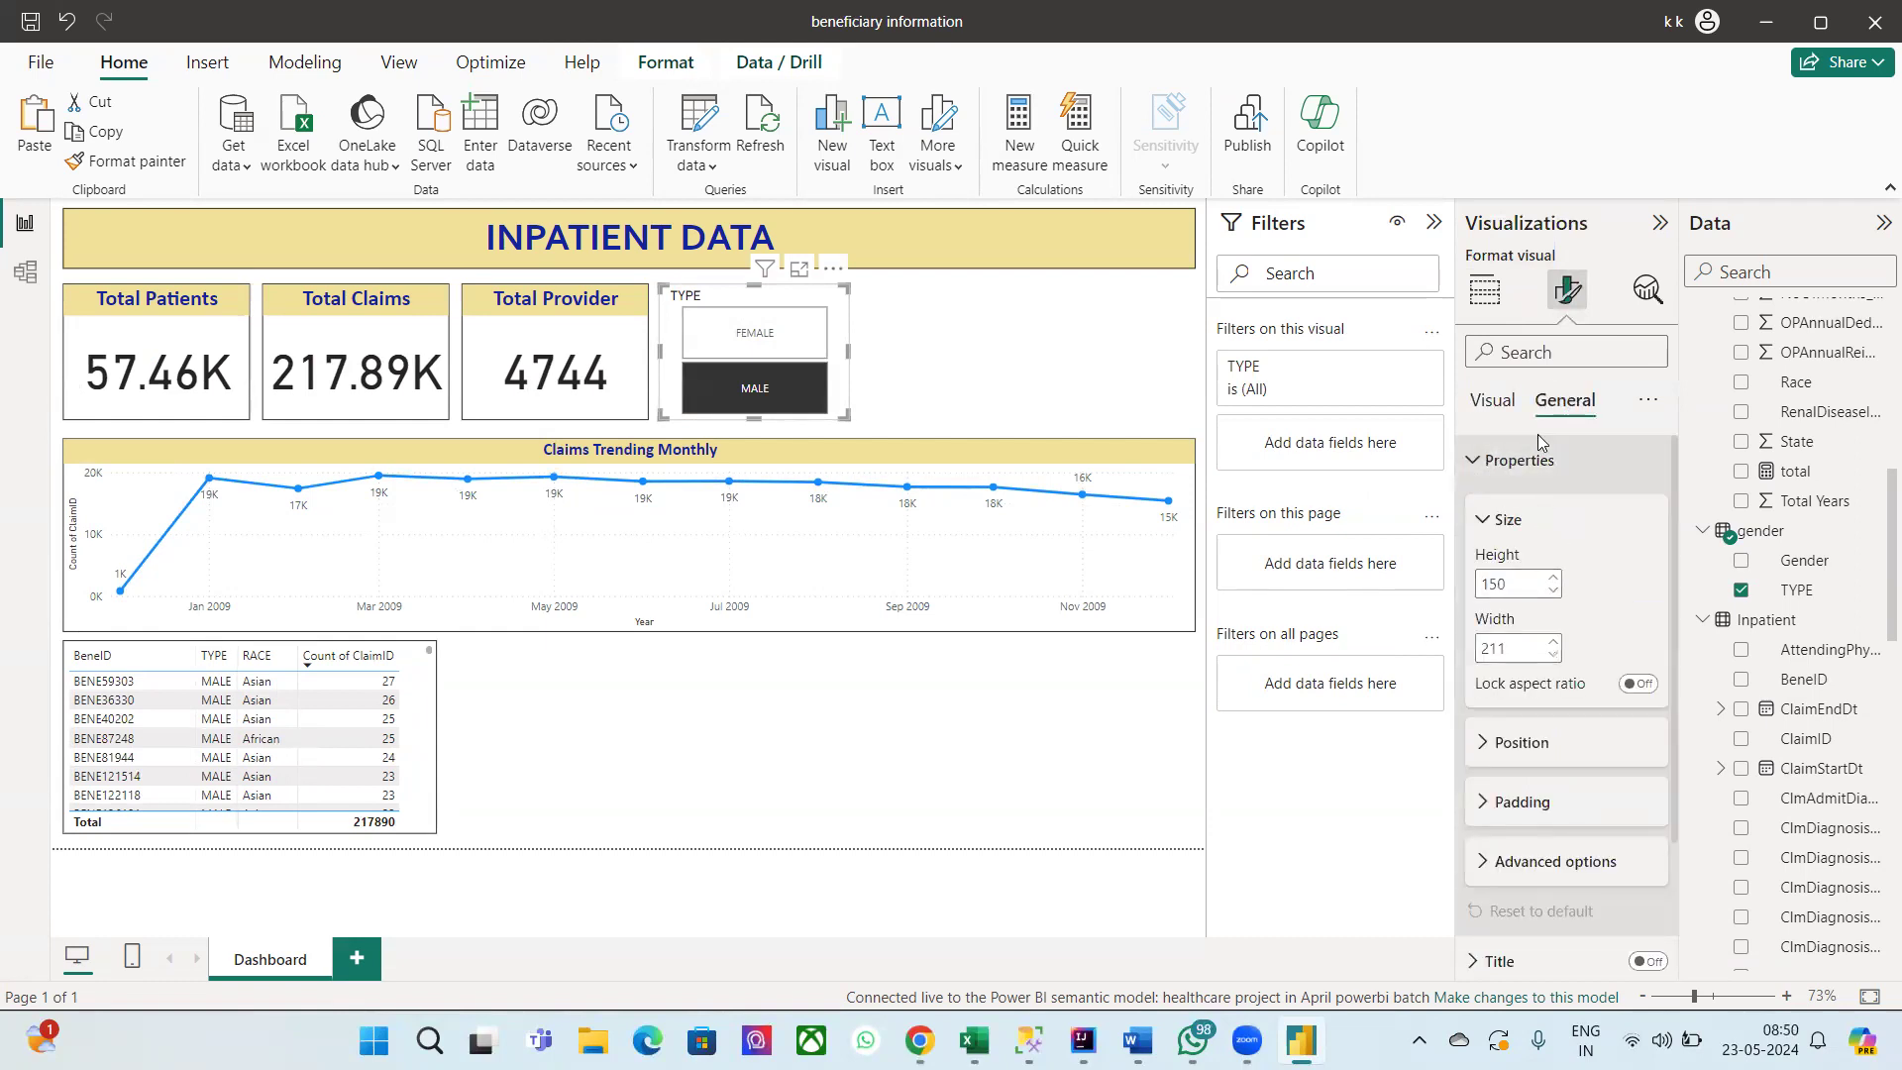
left_click(1492, 401)
left_click(1485, 461)
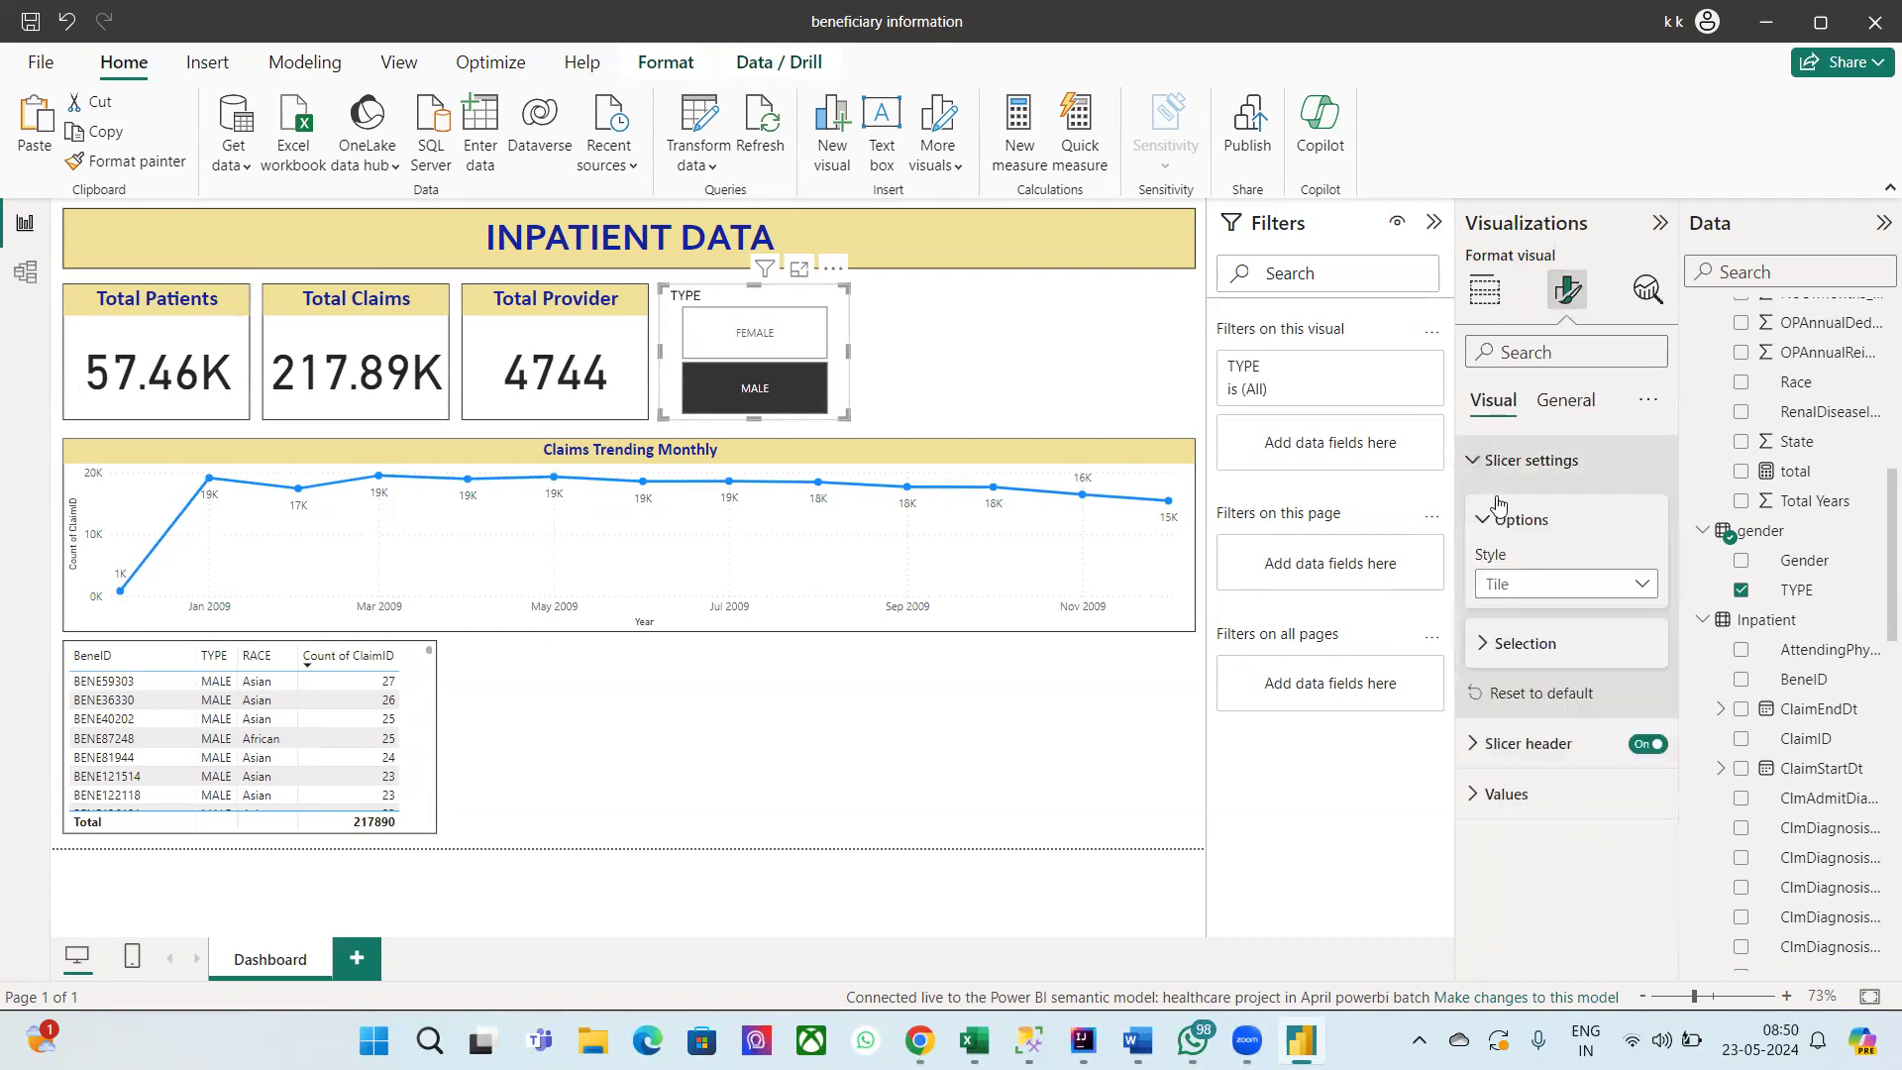
left_click(1568, 590)
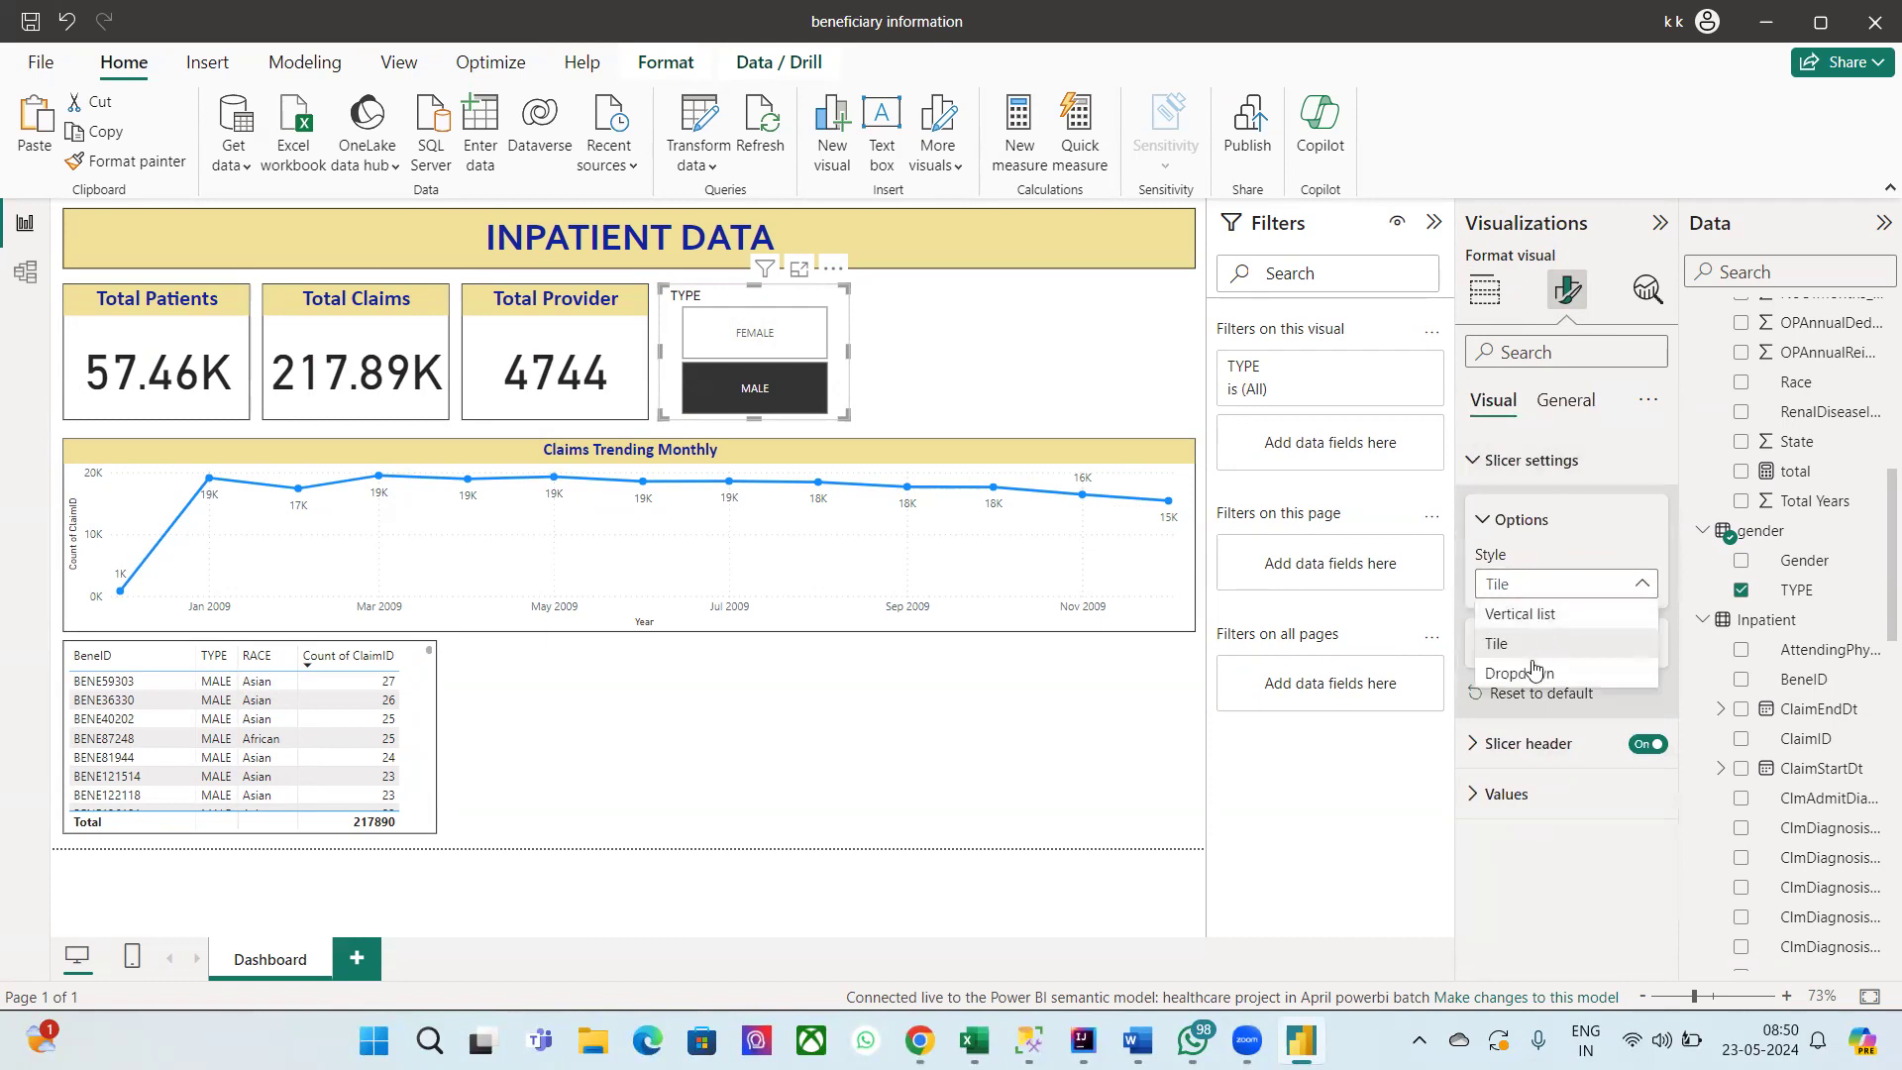
left_click(1533, 676)
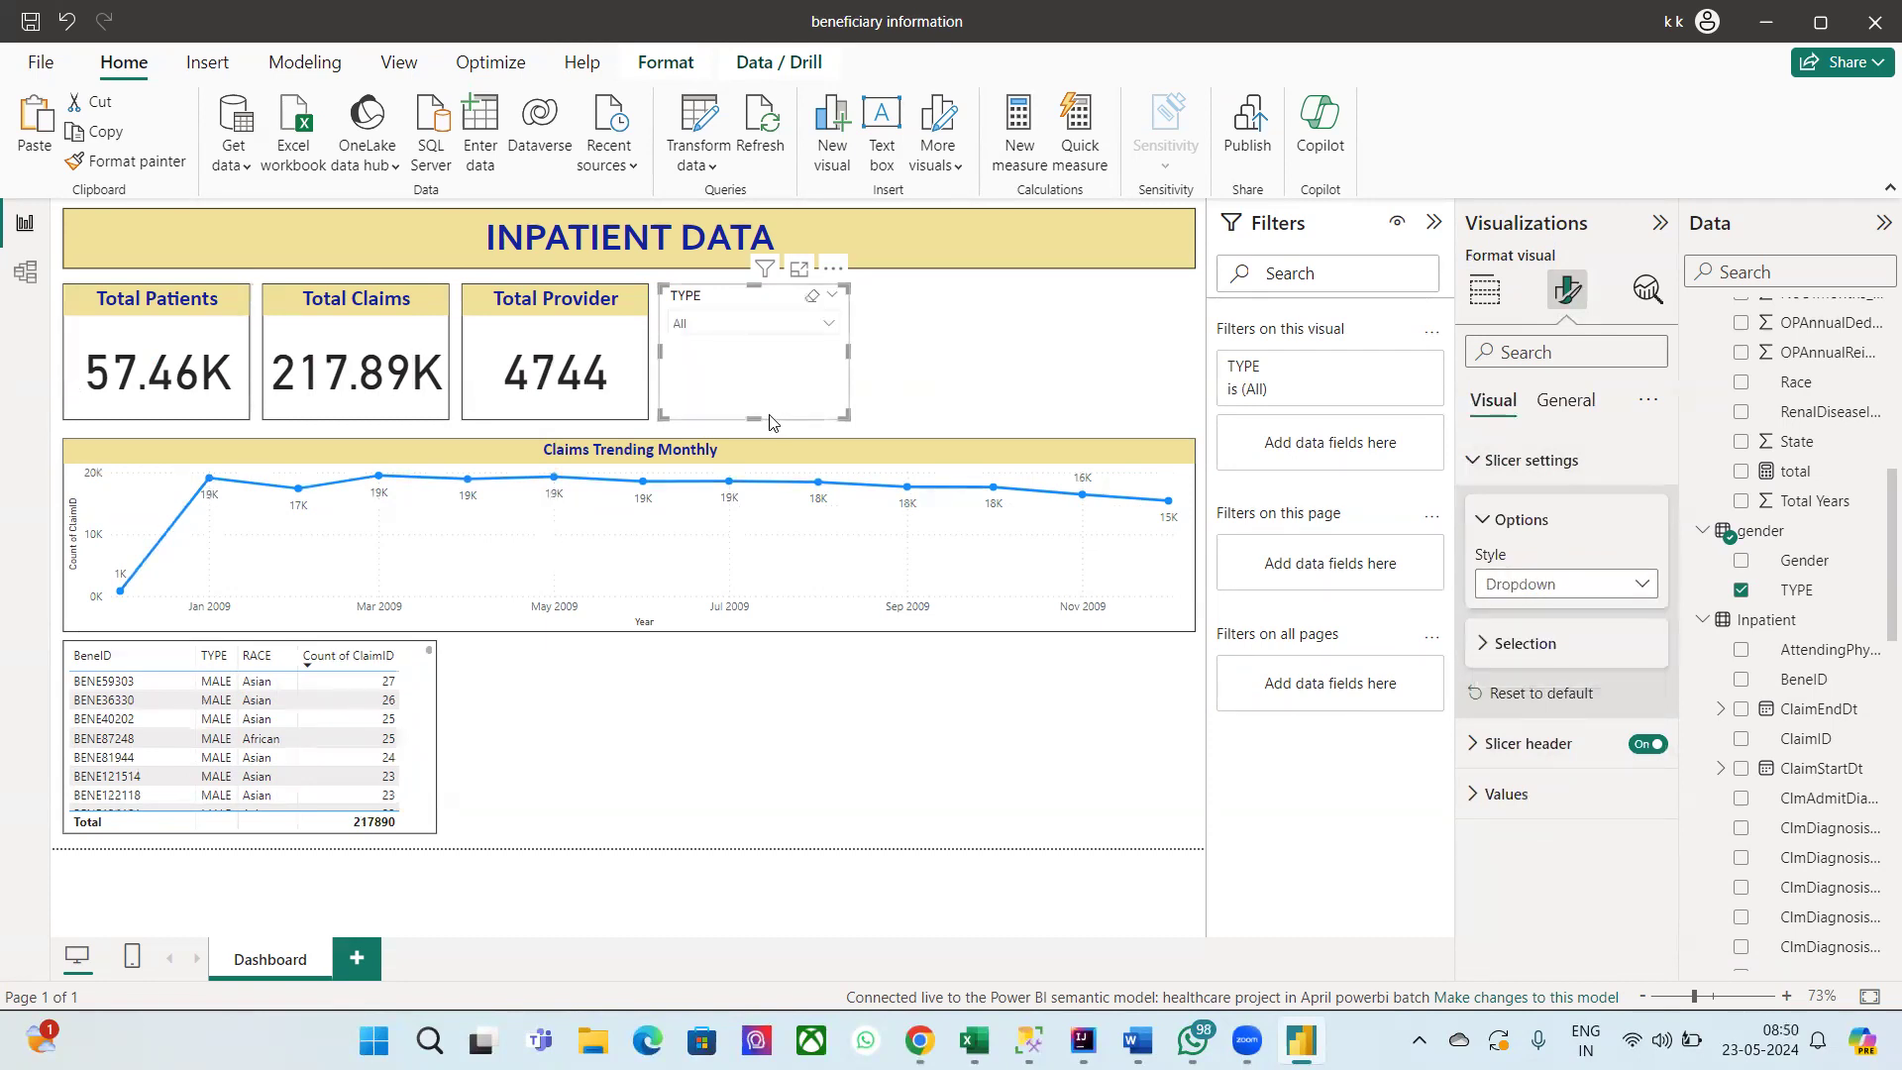
Step: Shorten the TYPE slicer to a height of about 75 and check its dropdown
left_click_drag(754, 417, 743, 355)
left_click(710, 326)
left_click(710, 326)
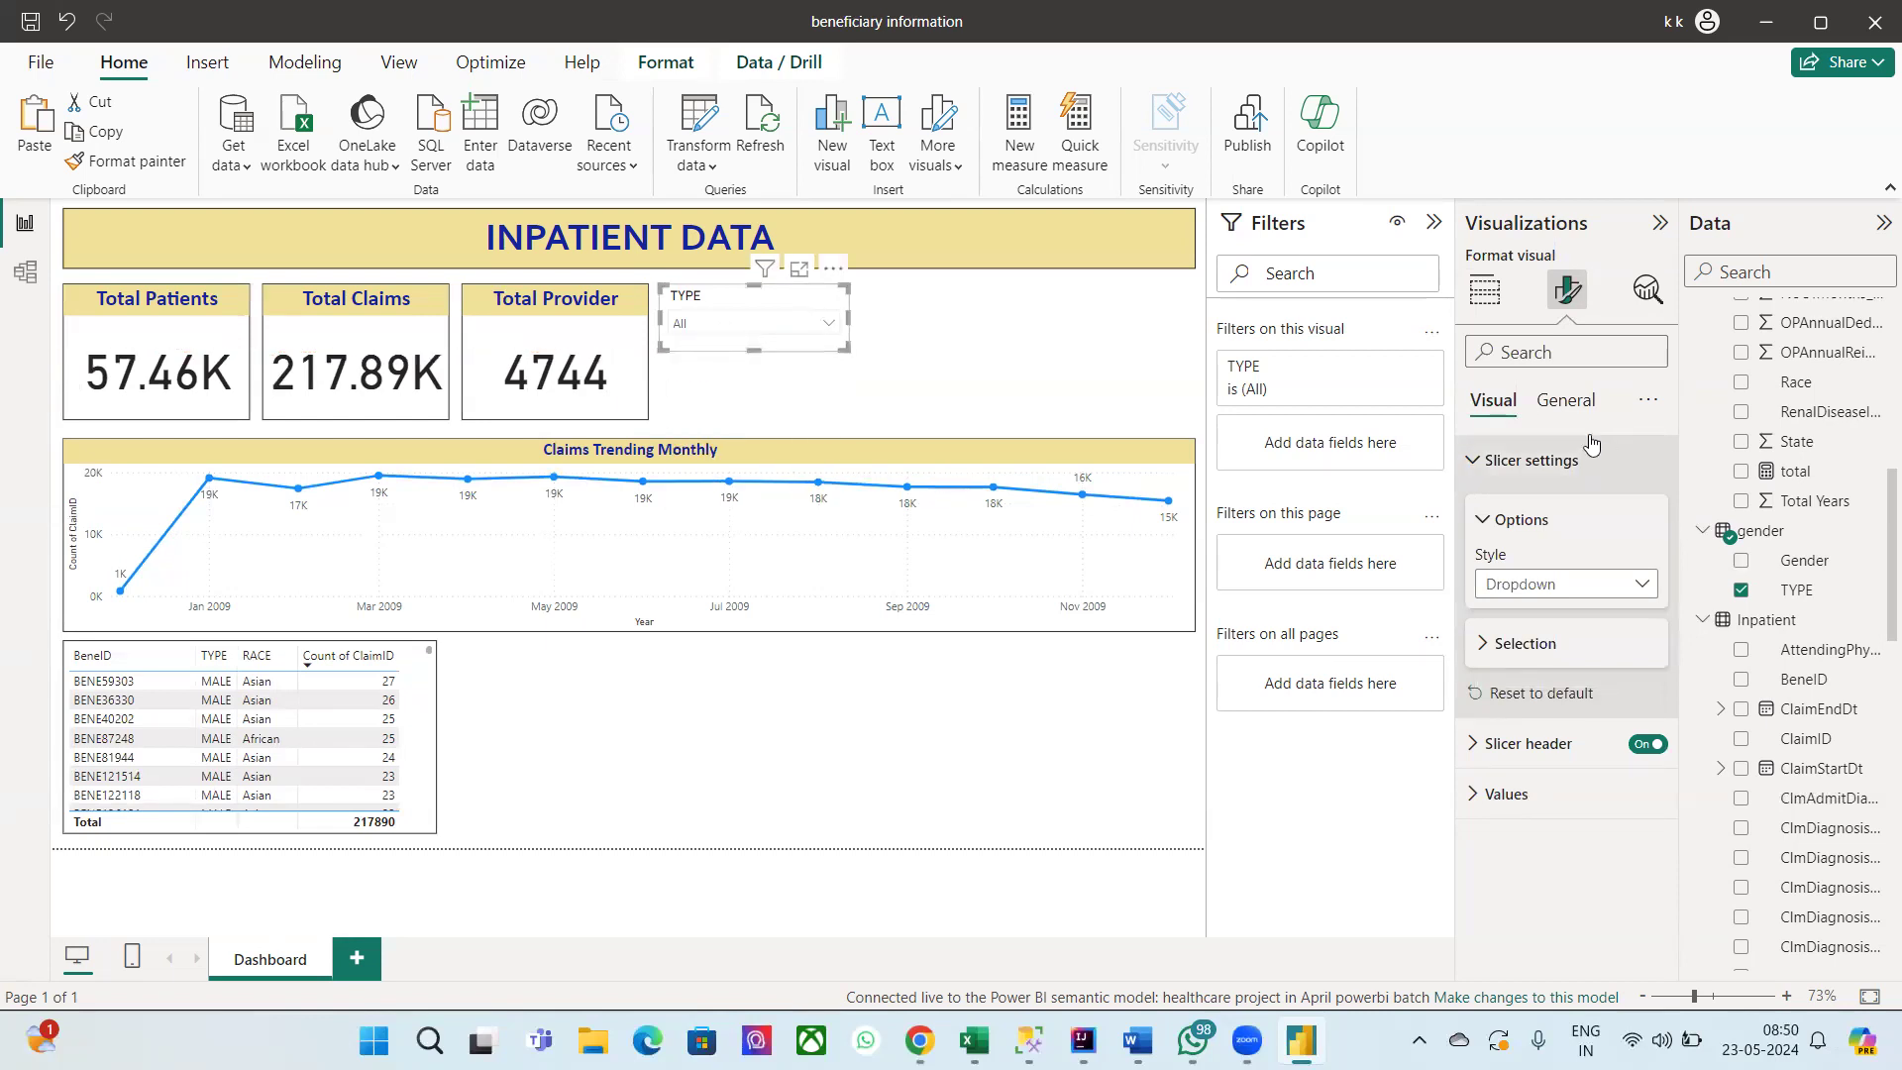
Step: Turn on the visual border in the TYPE slicer's effects, keeping the background color as it is
left_click(1568, 407)
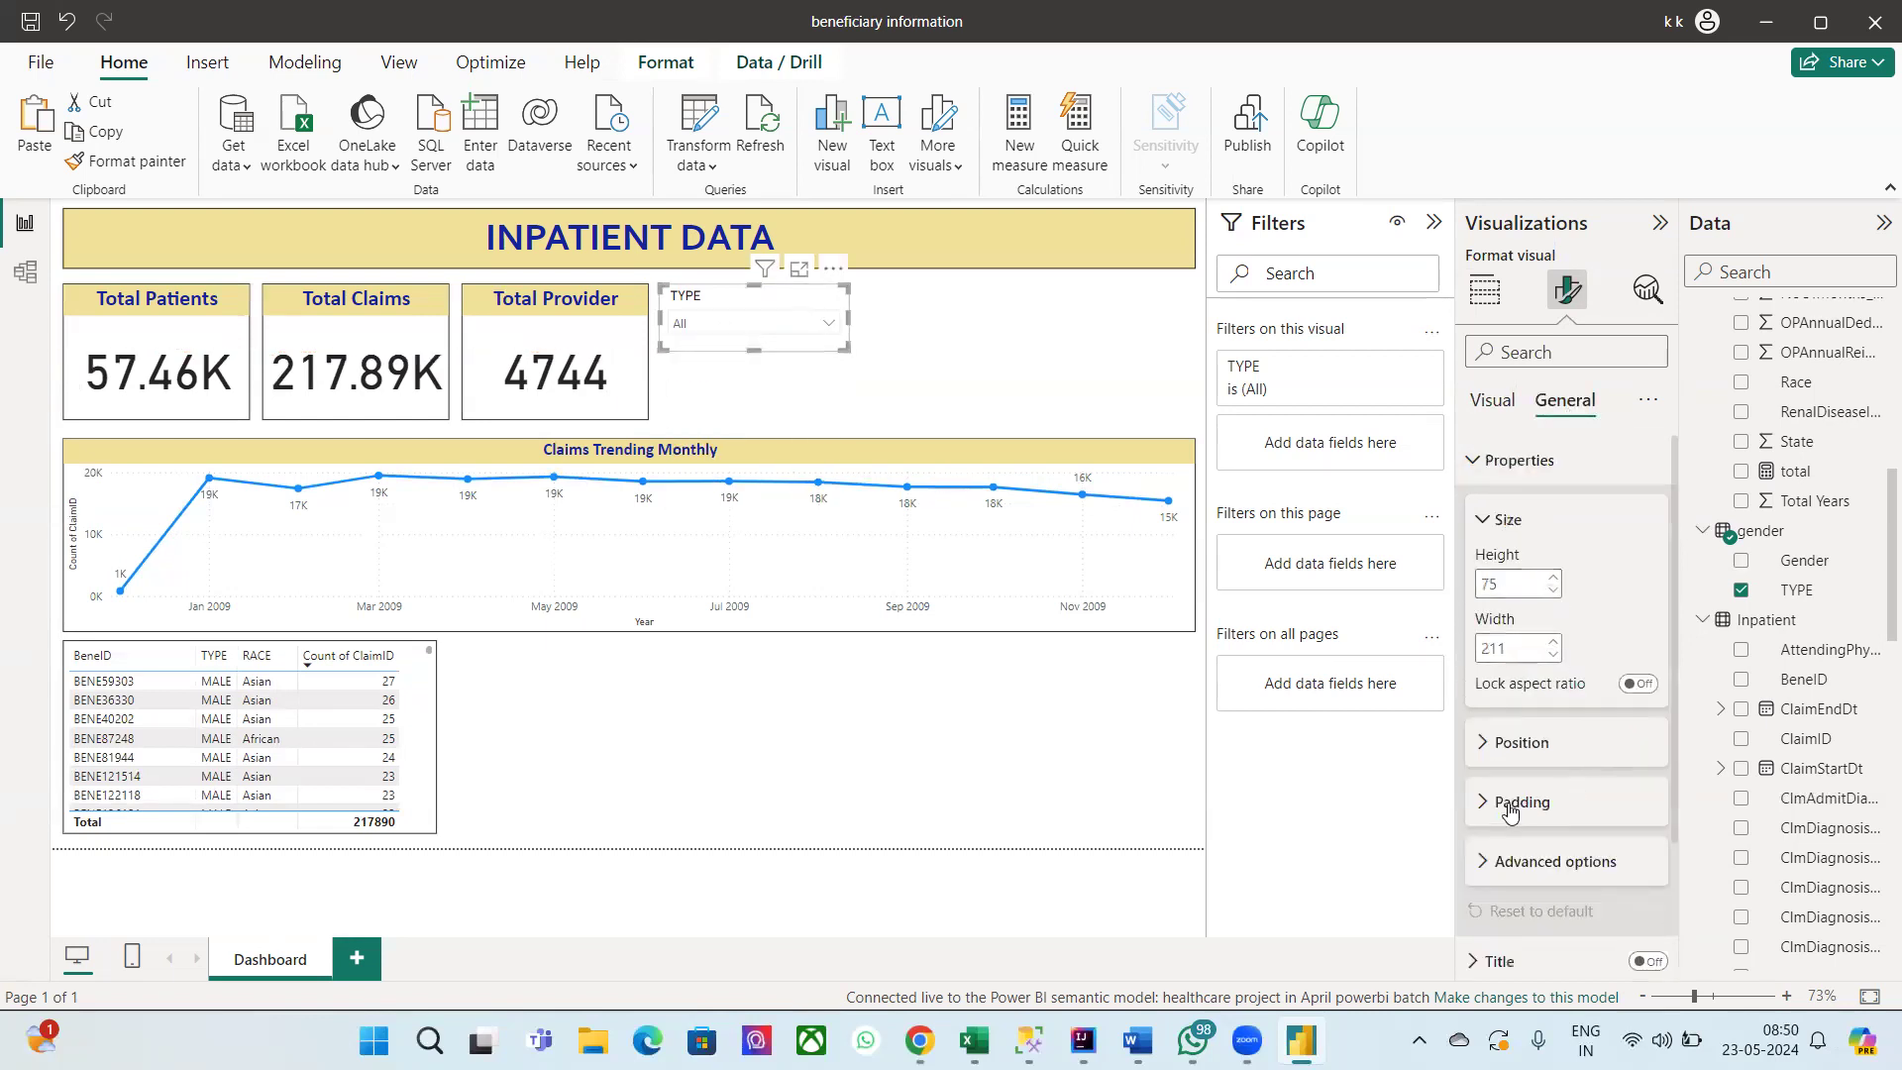
scroll(1542, 541, "down", 1)
scroll(1543, 541, "down", 2)
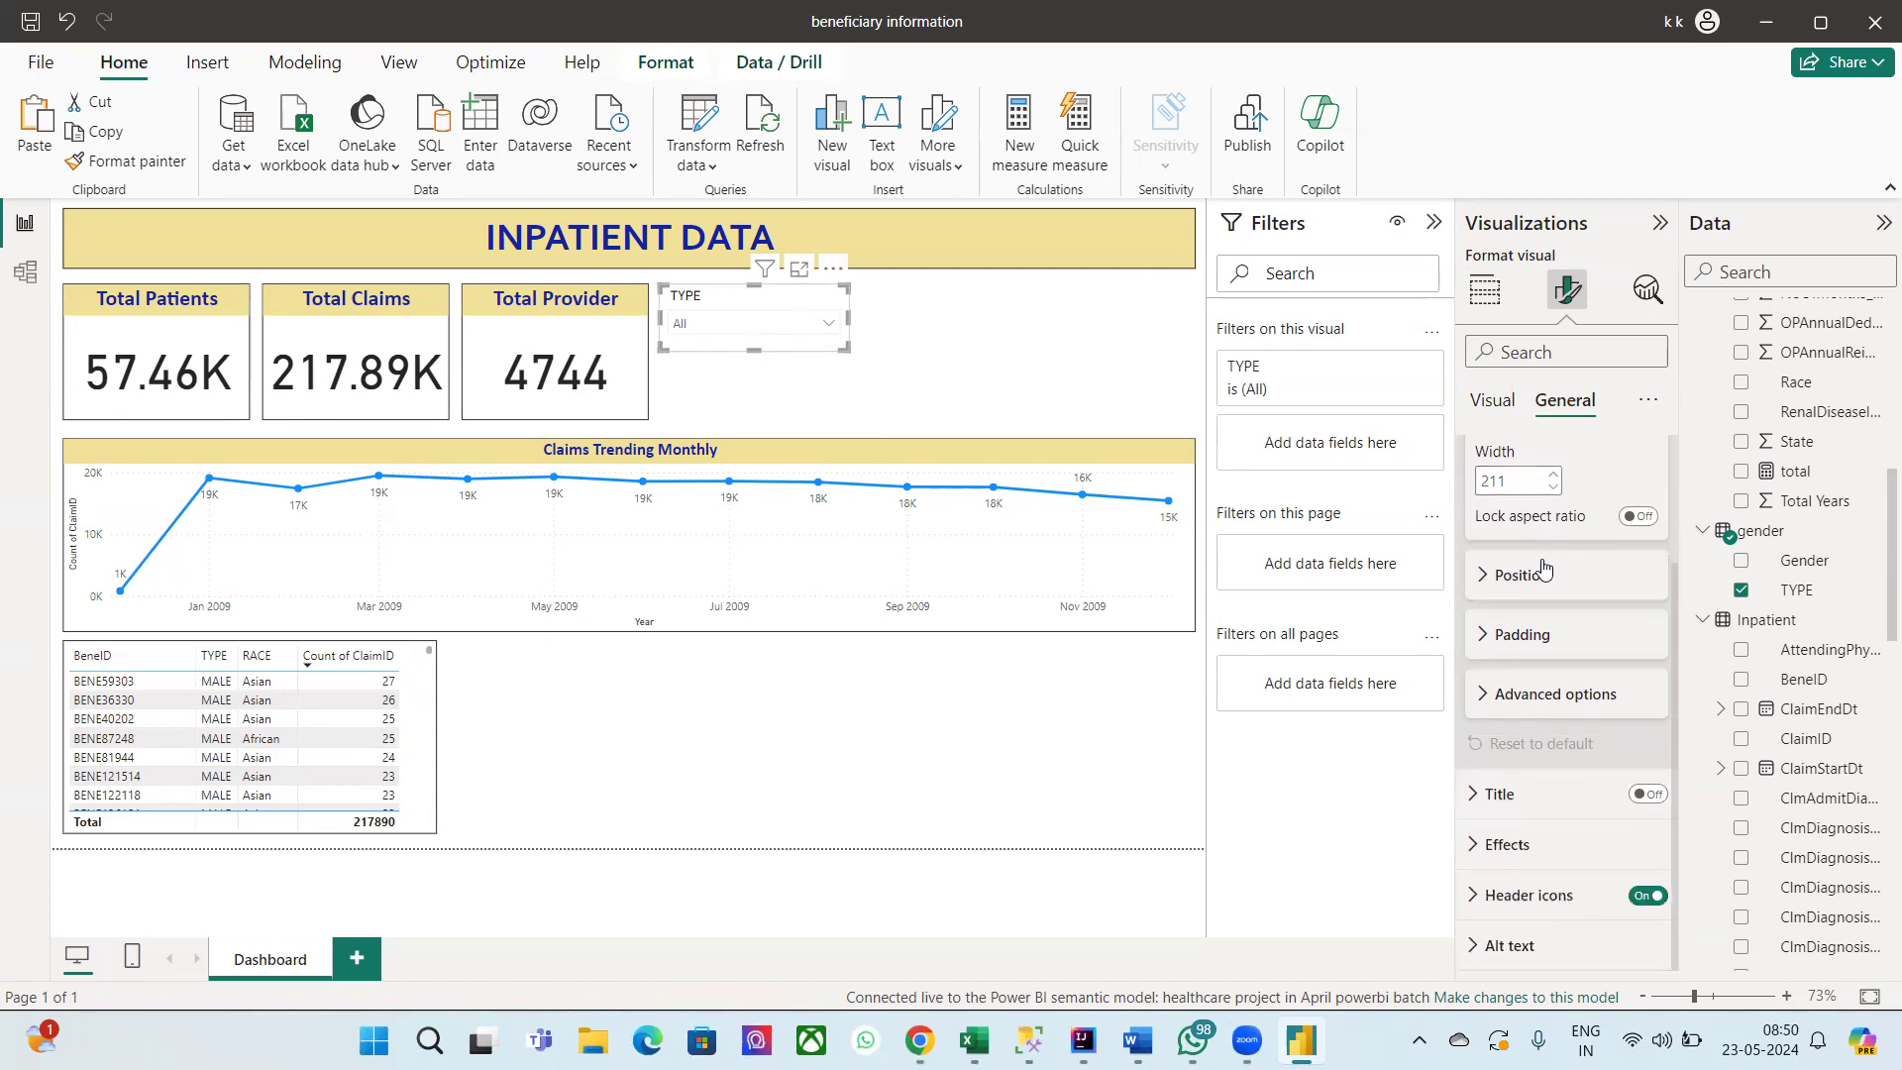
left_click(1475, 844)
scroll(1471, 857, "down", 1)
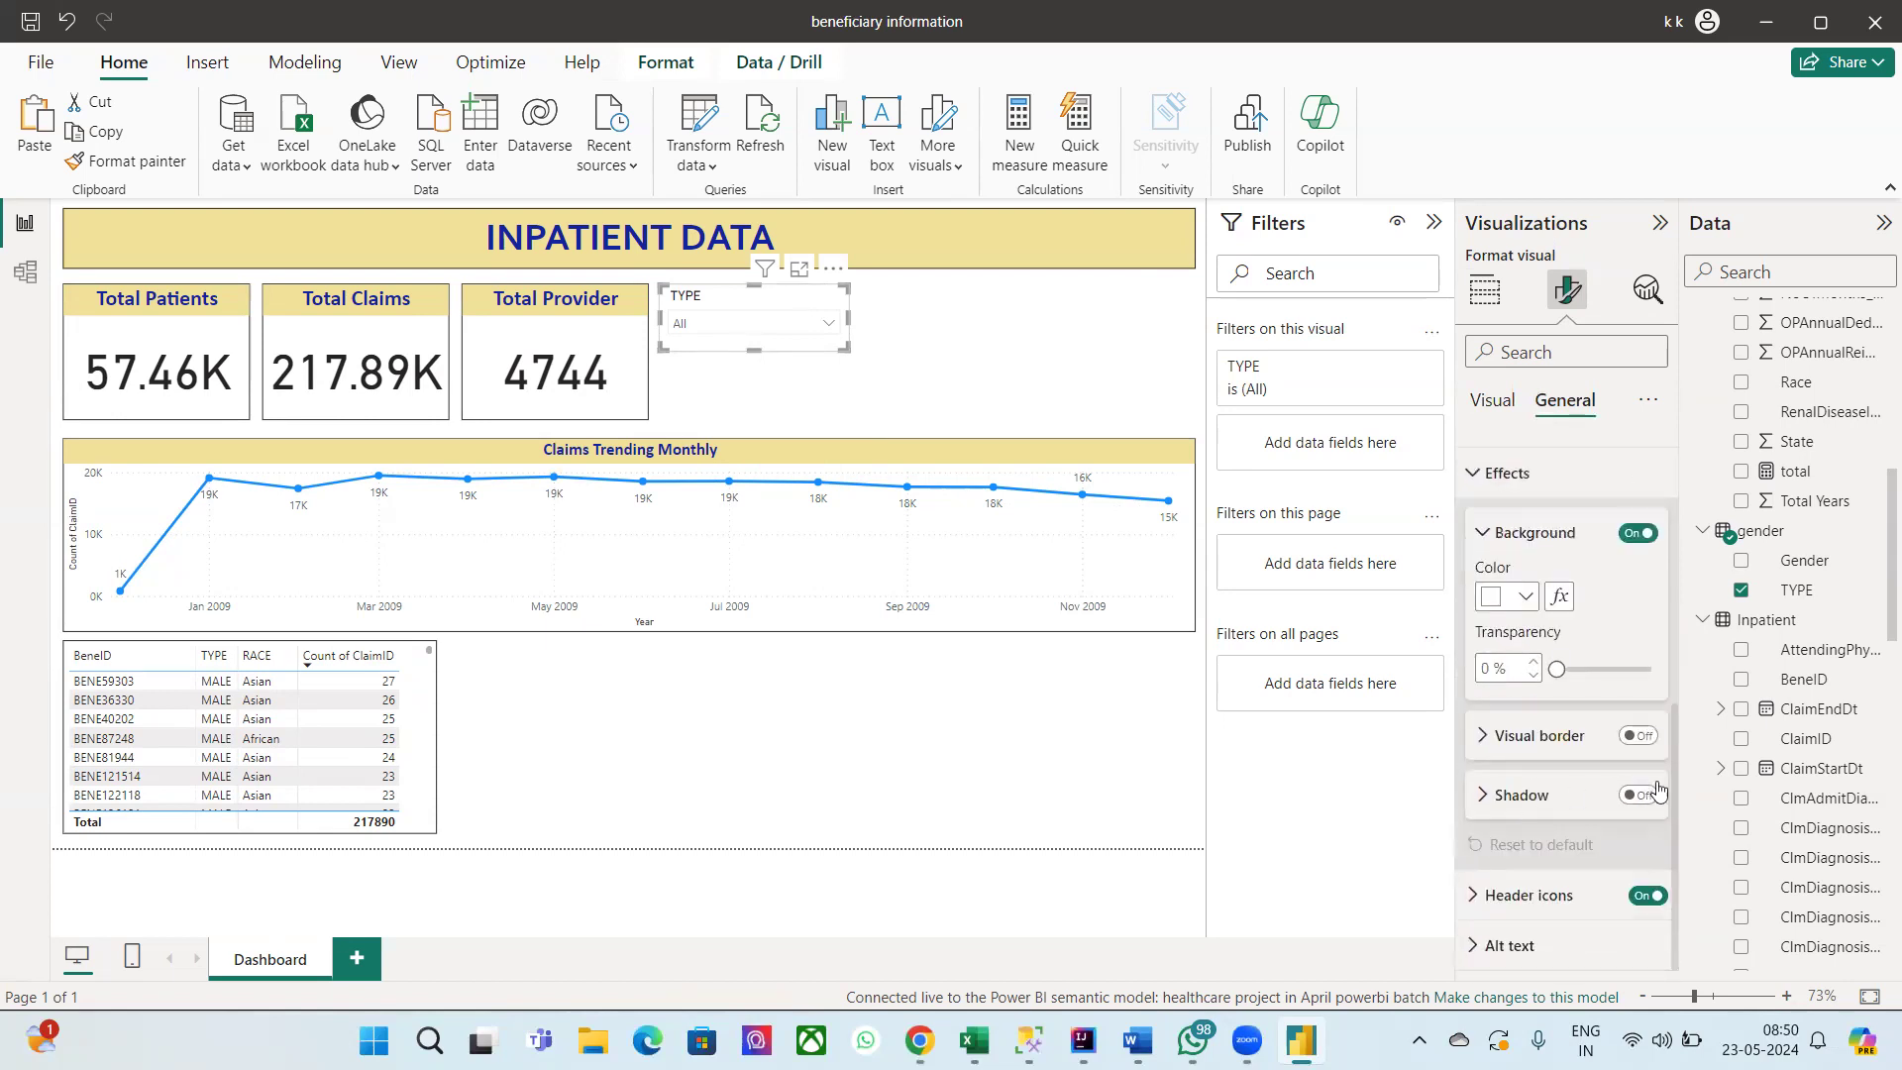
left_click(1637, 735)
left_click(1528, 593)
left_click(1528, 593)
Step: Turn on the slicer's title and set its text to Gender
scroll(1529, 595, "up", 2)
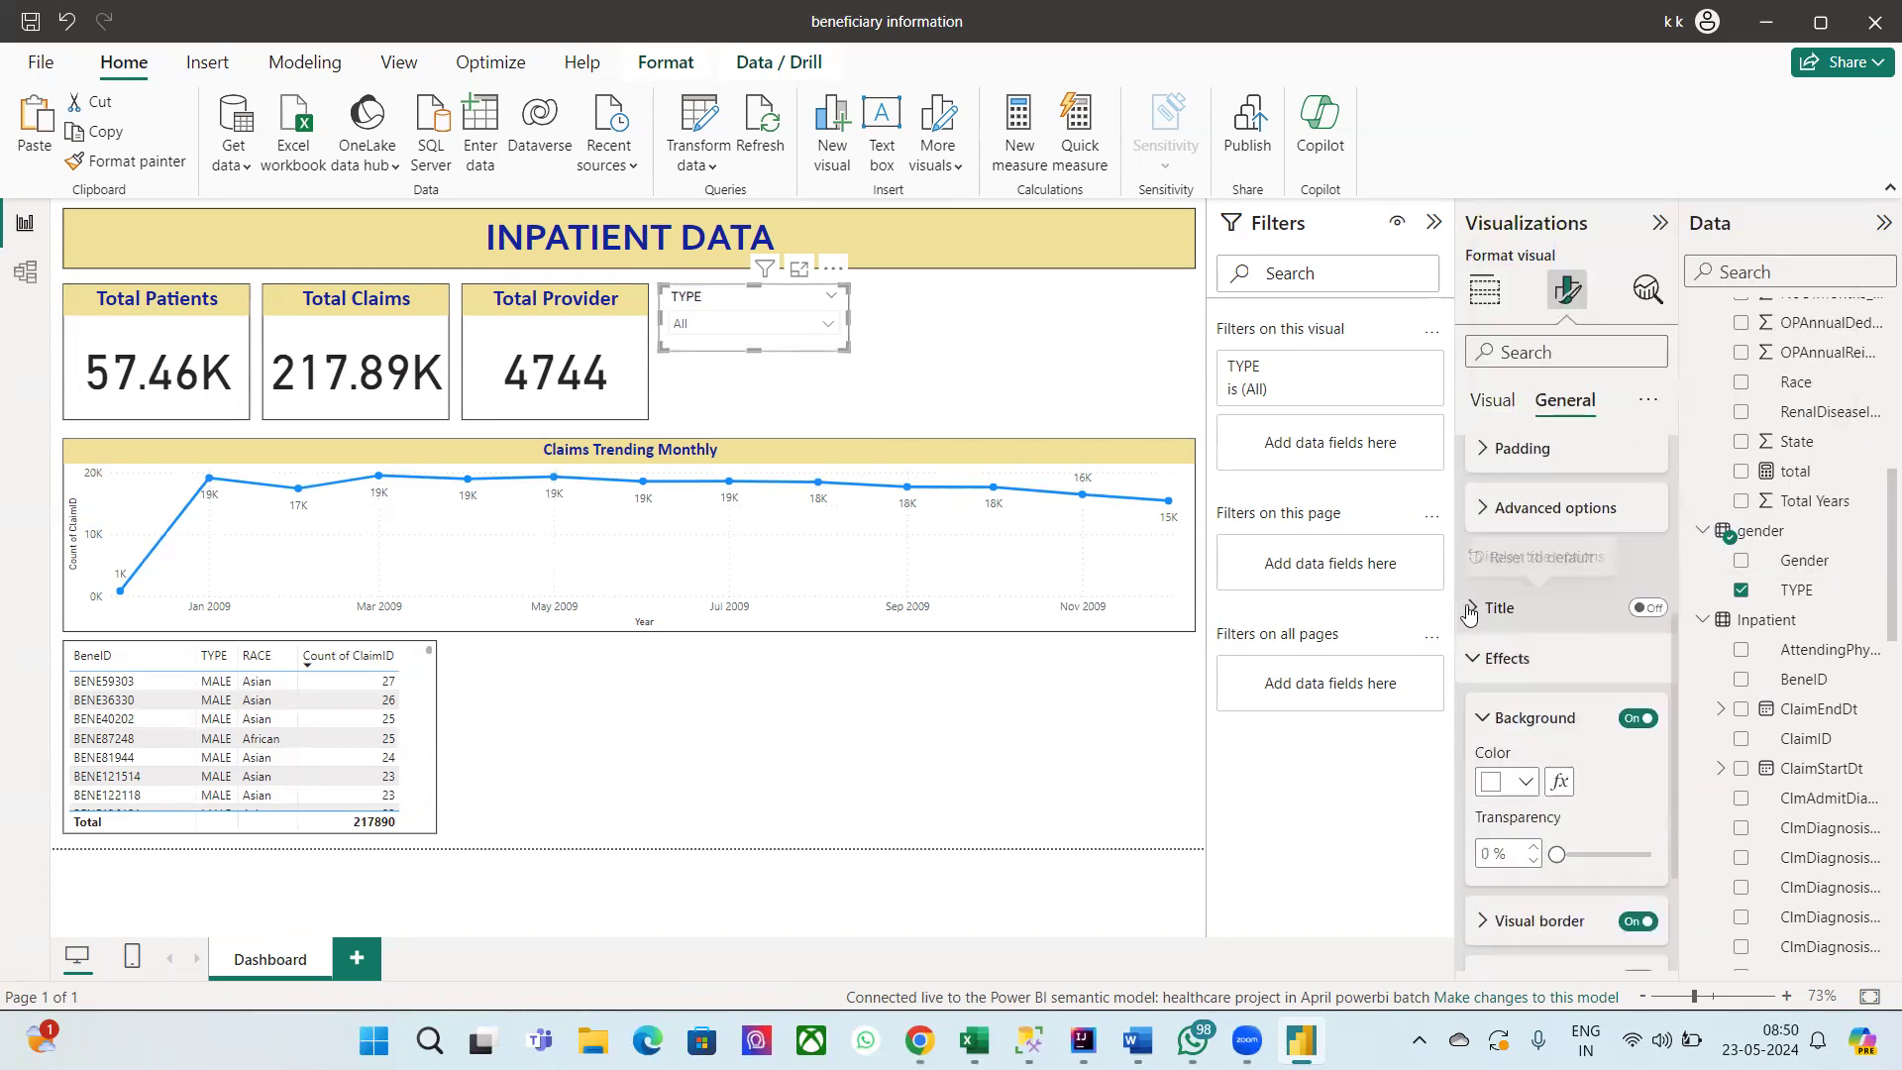
left_click(1646, 608)
left_click(1482, 612)
left_click(1538, 737)
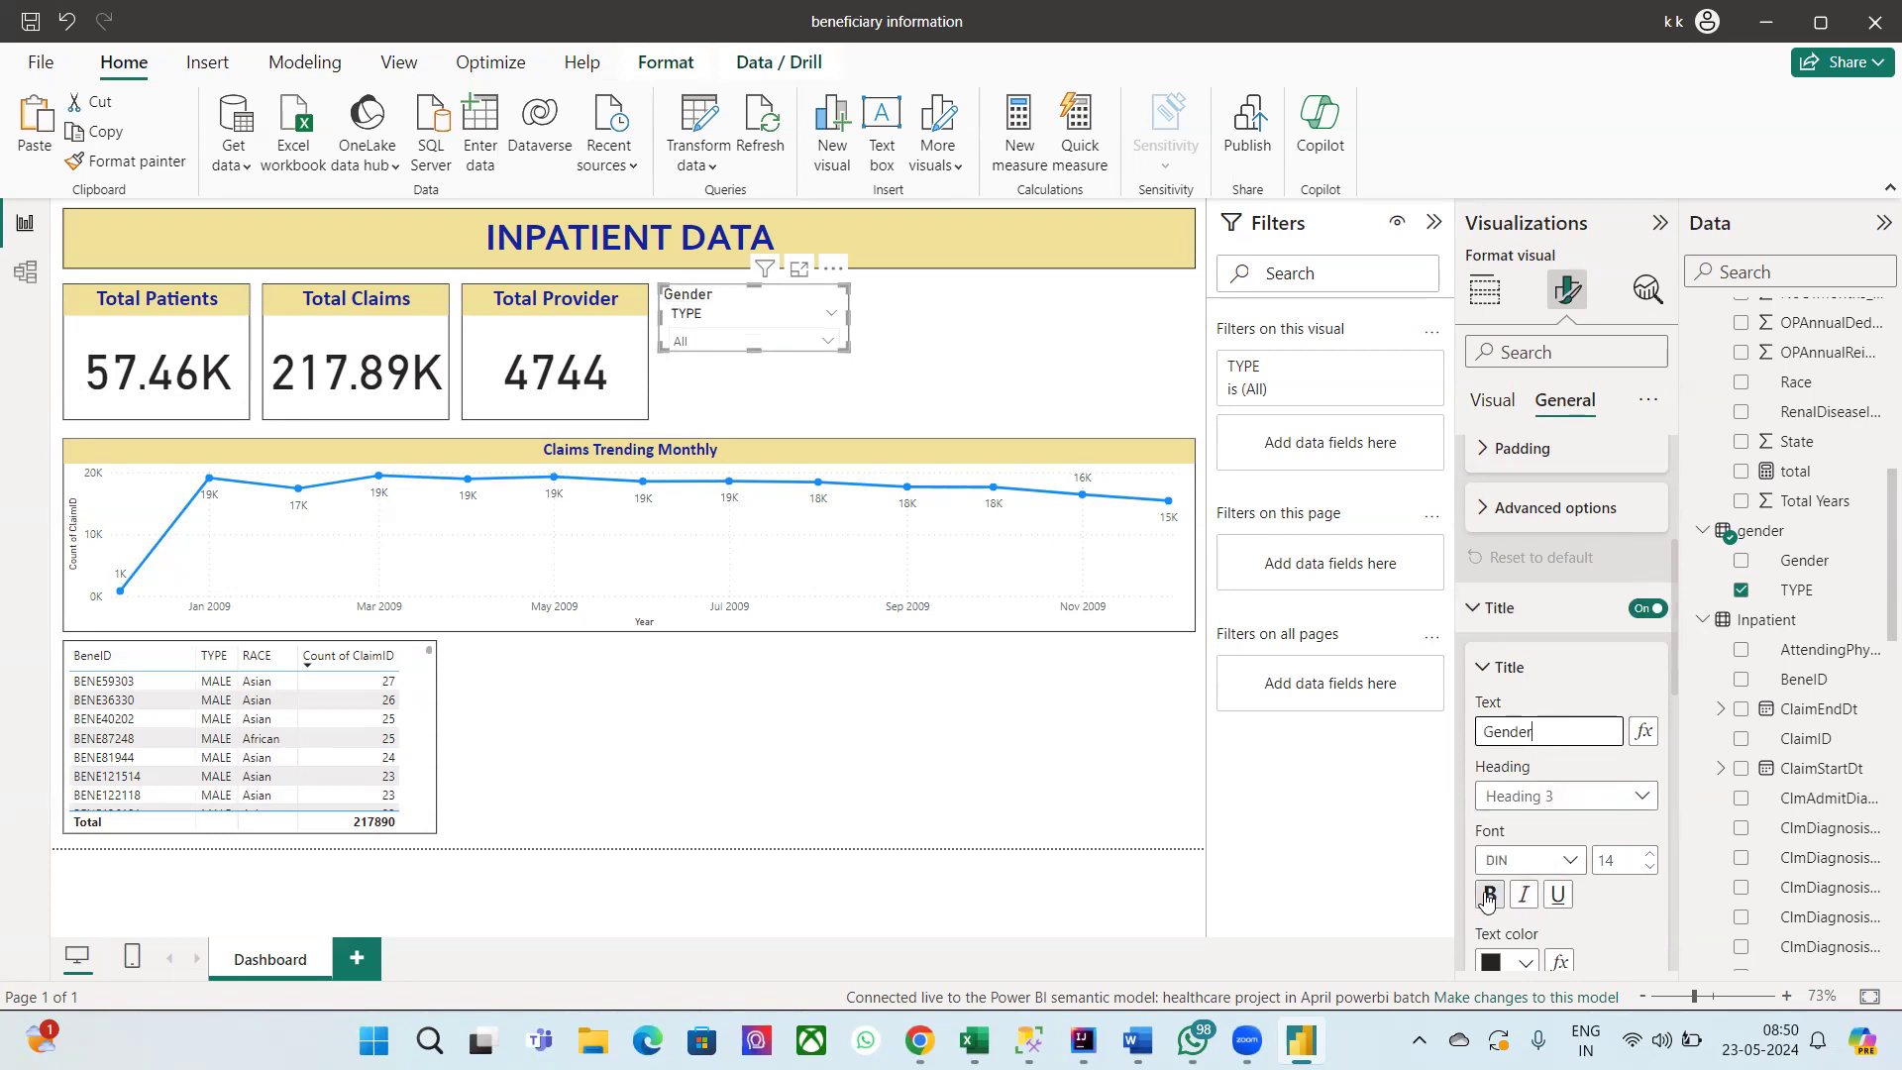
Step: Format the Gender title in bold Calibri with dark blue text on a pale yellow background
left_click(1488, 899)
scroll(1525, 753, "down", 5)
left_click(1545, 607)
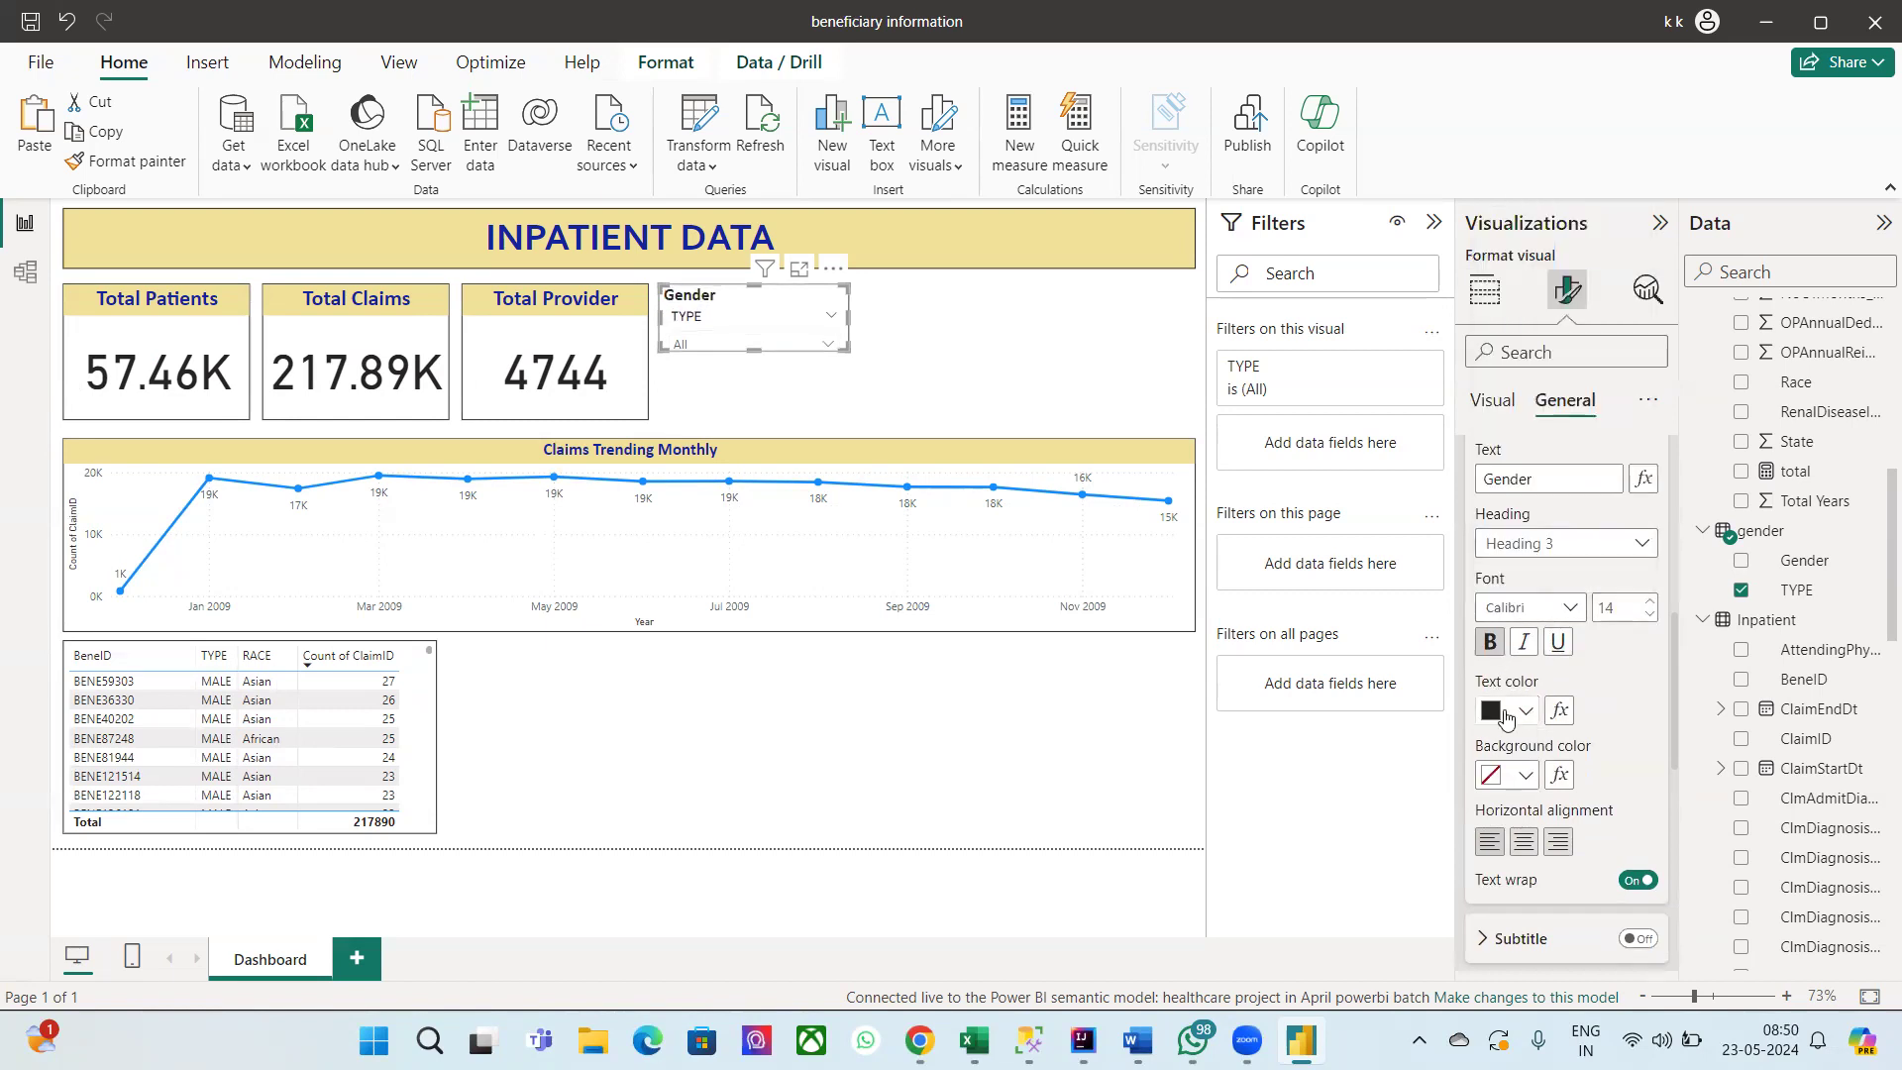
left_click(1512, 710)
left_click(1580, 607)
left_click(1516, 775)
left_click(1573, 609)
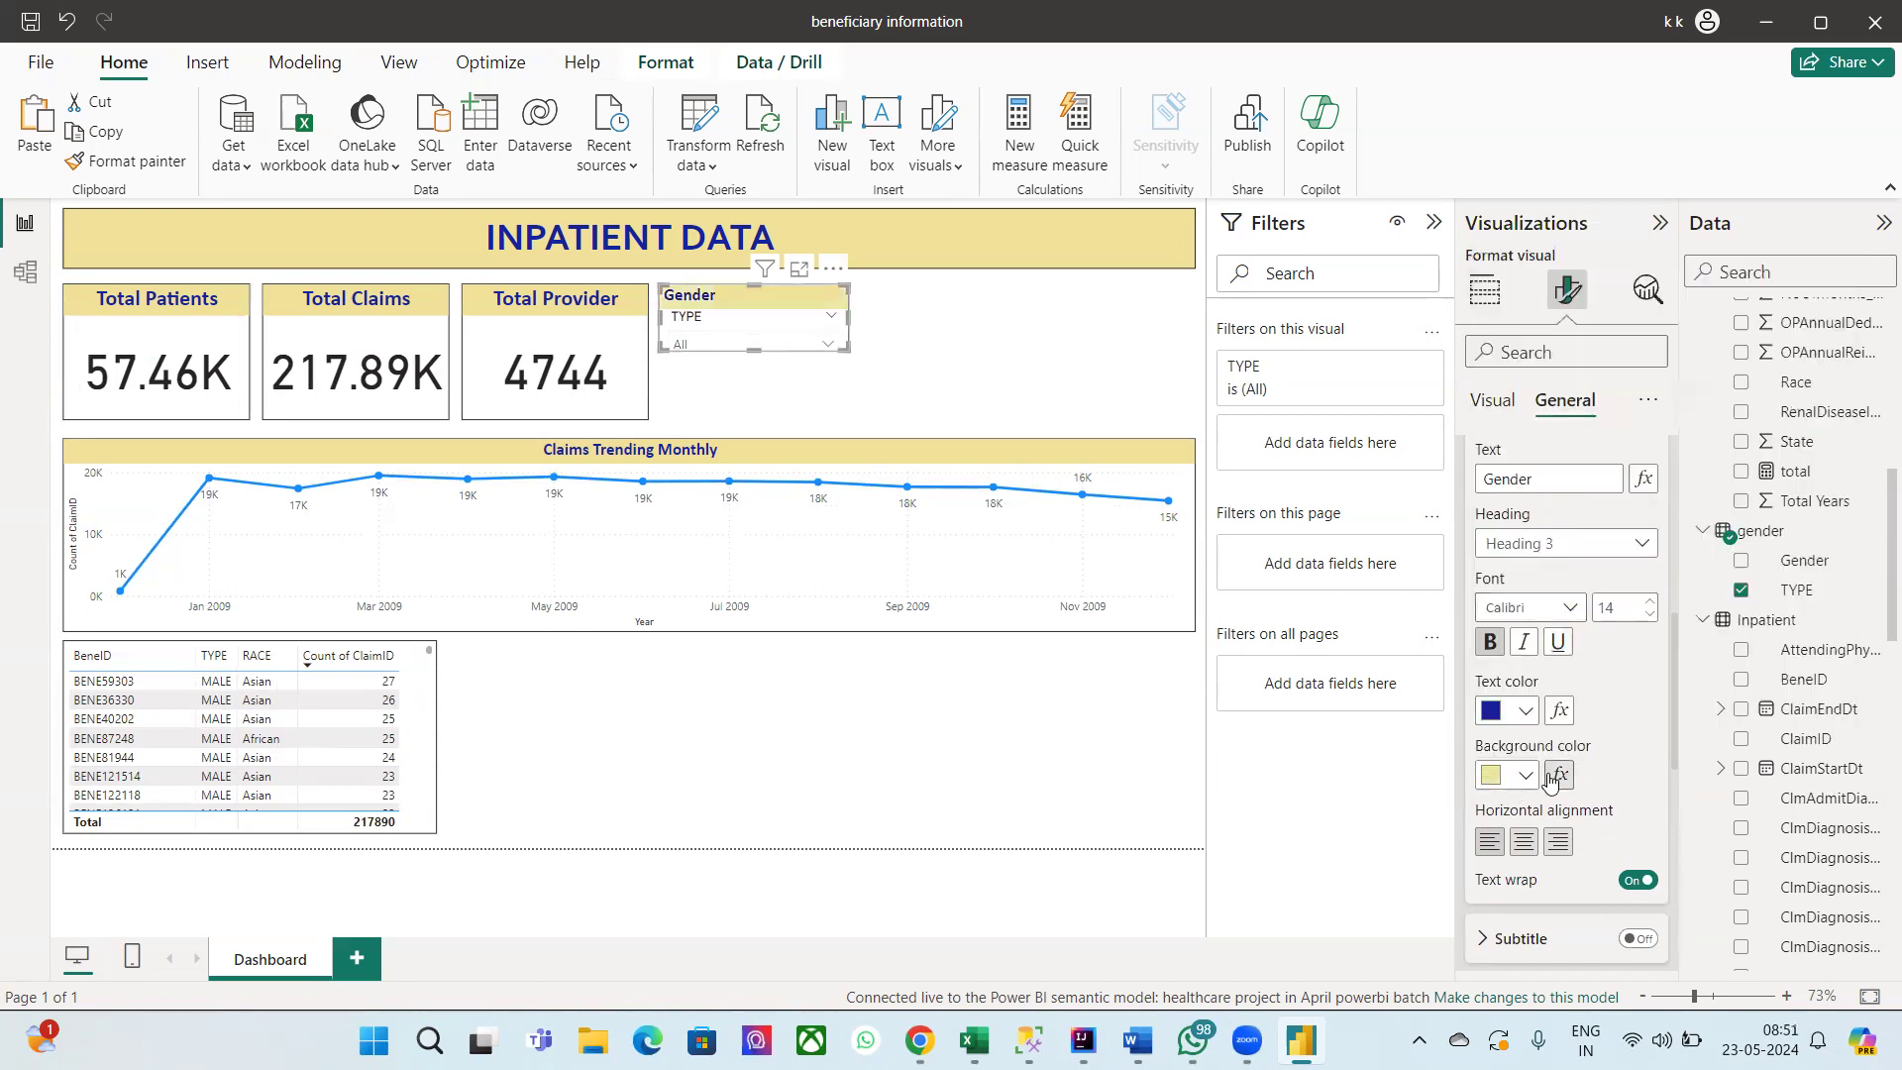
Step: Turn off the slicer header so only the Gender title labels the slicer
scroll(1609, 672, "up", 5)
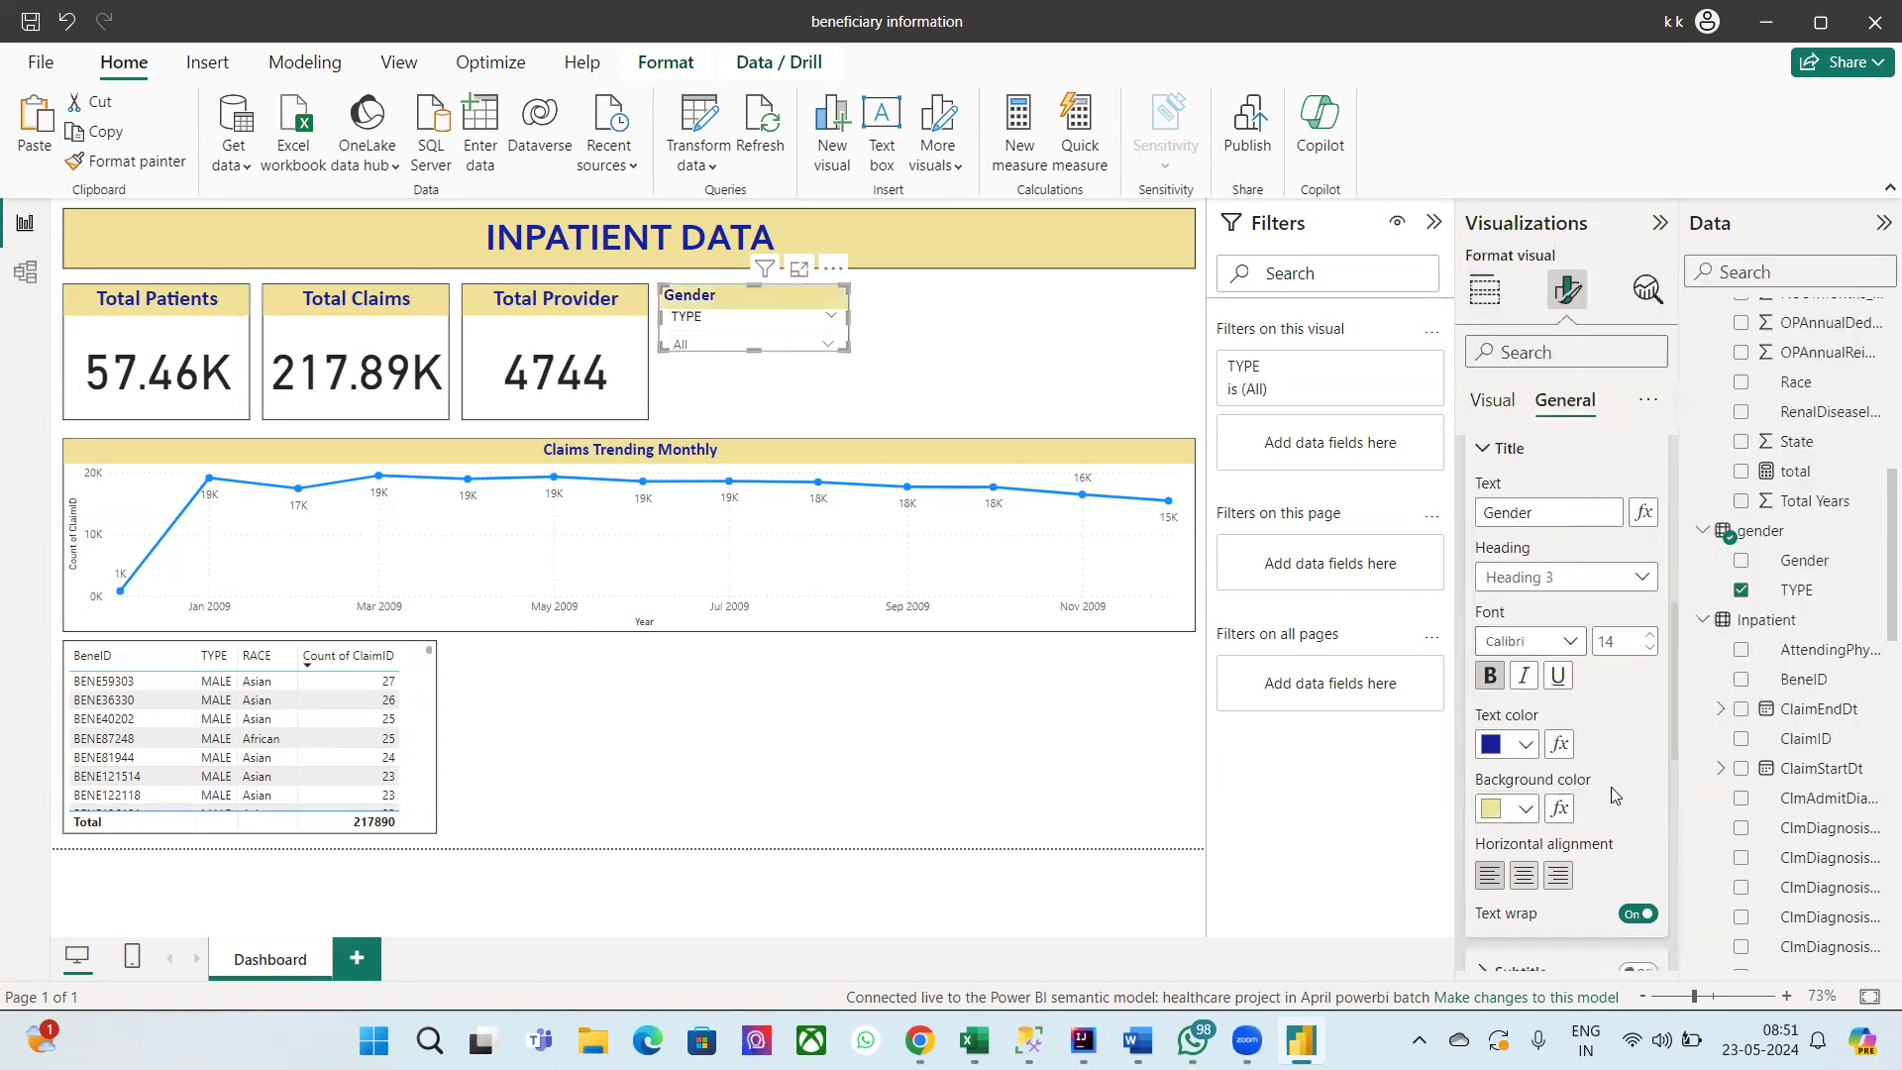
left_click(1492, 401)
left_click(1642, 747)
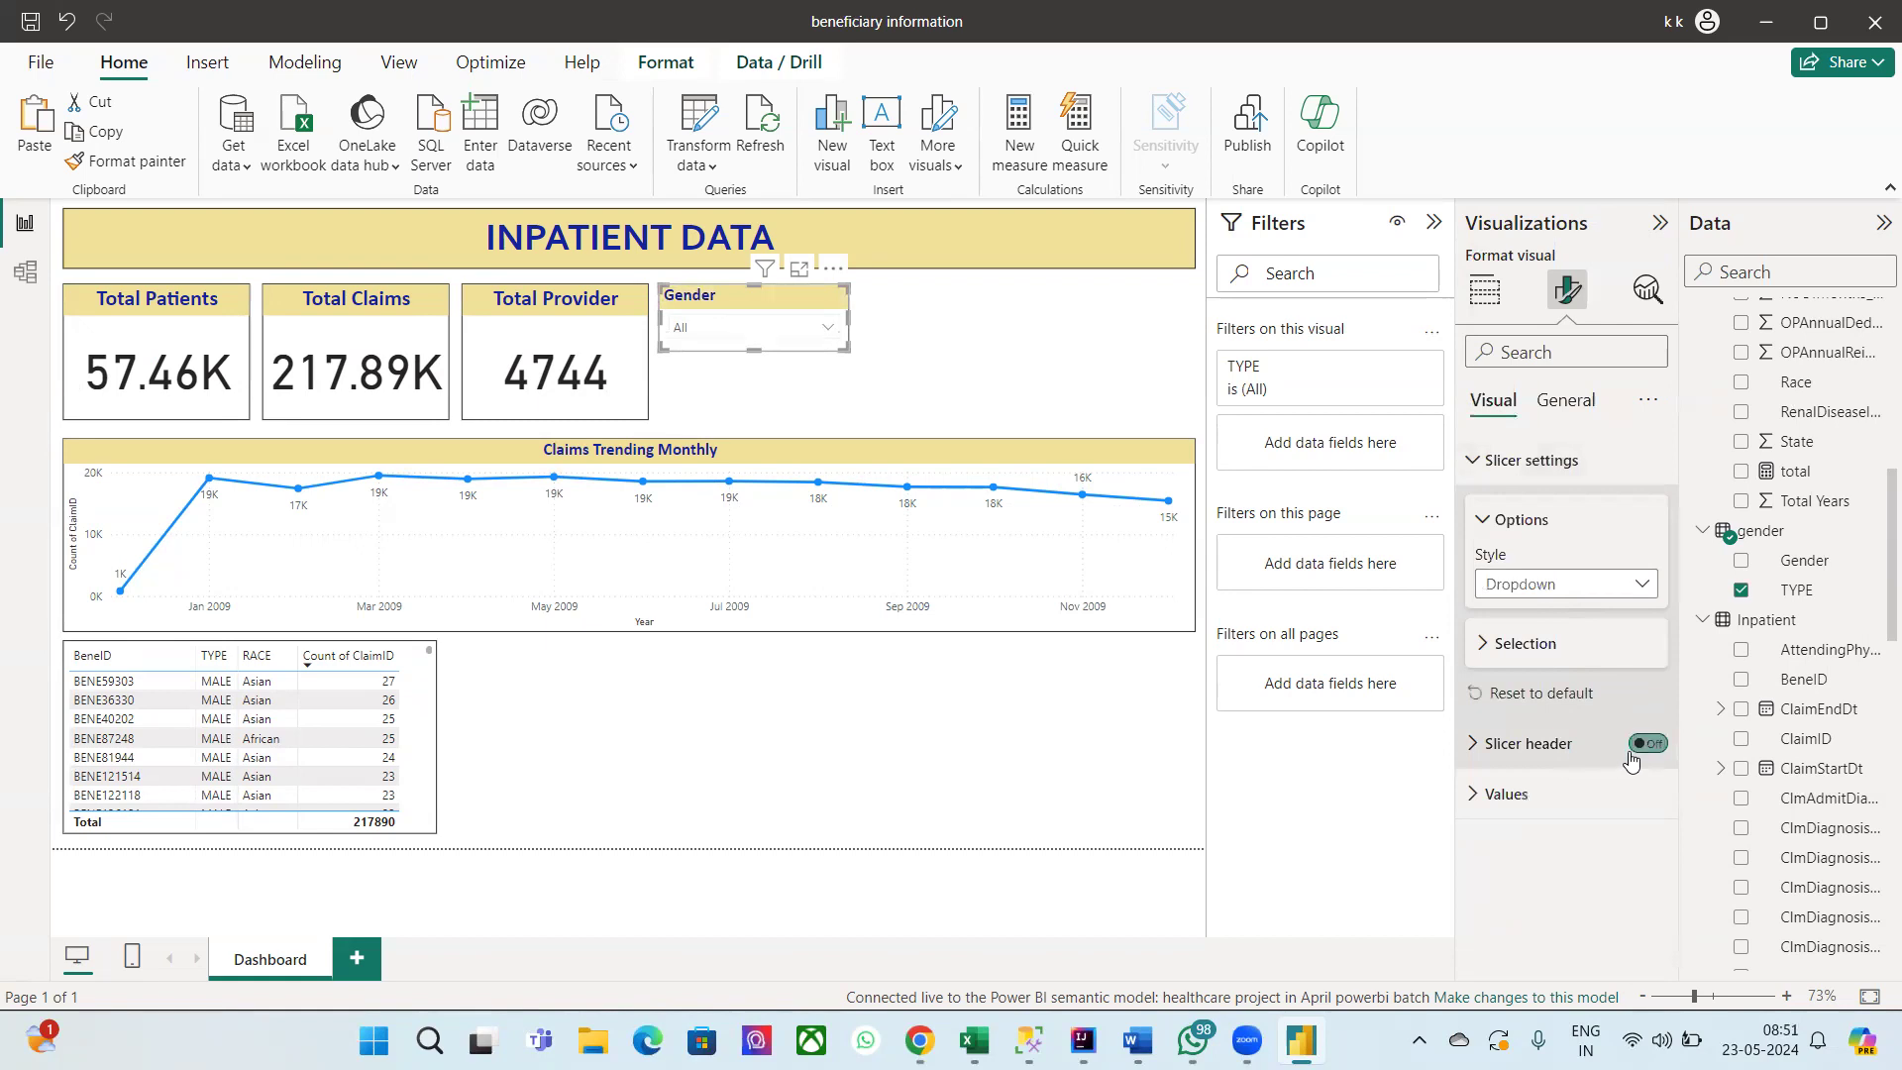
left_click(1037, 347)
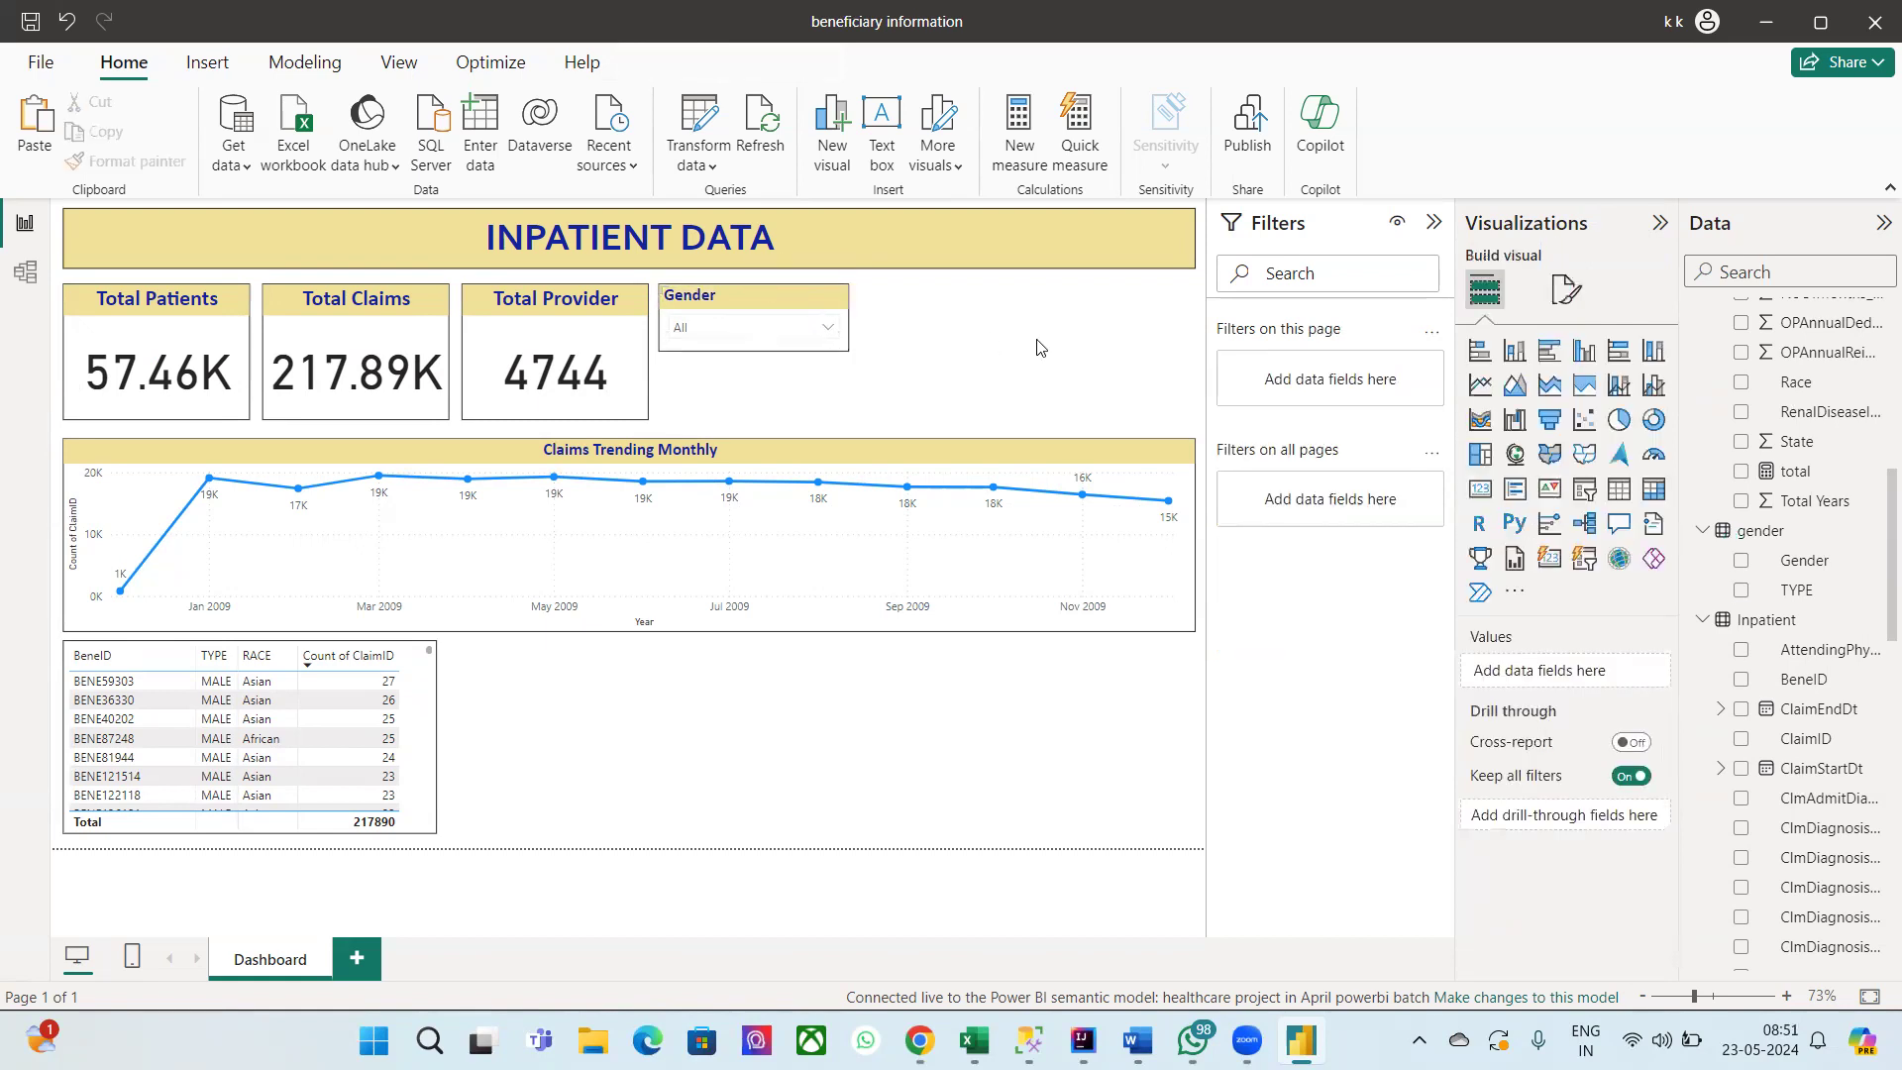
Step: Widen the Gender slicer slightly toward the empty area beside it and check its dropdown options
left_click(837, 339)
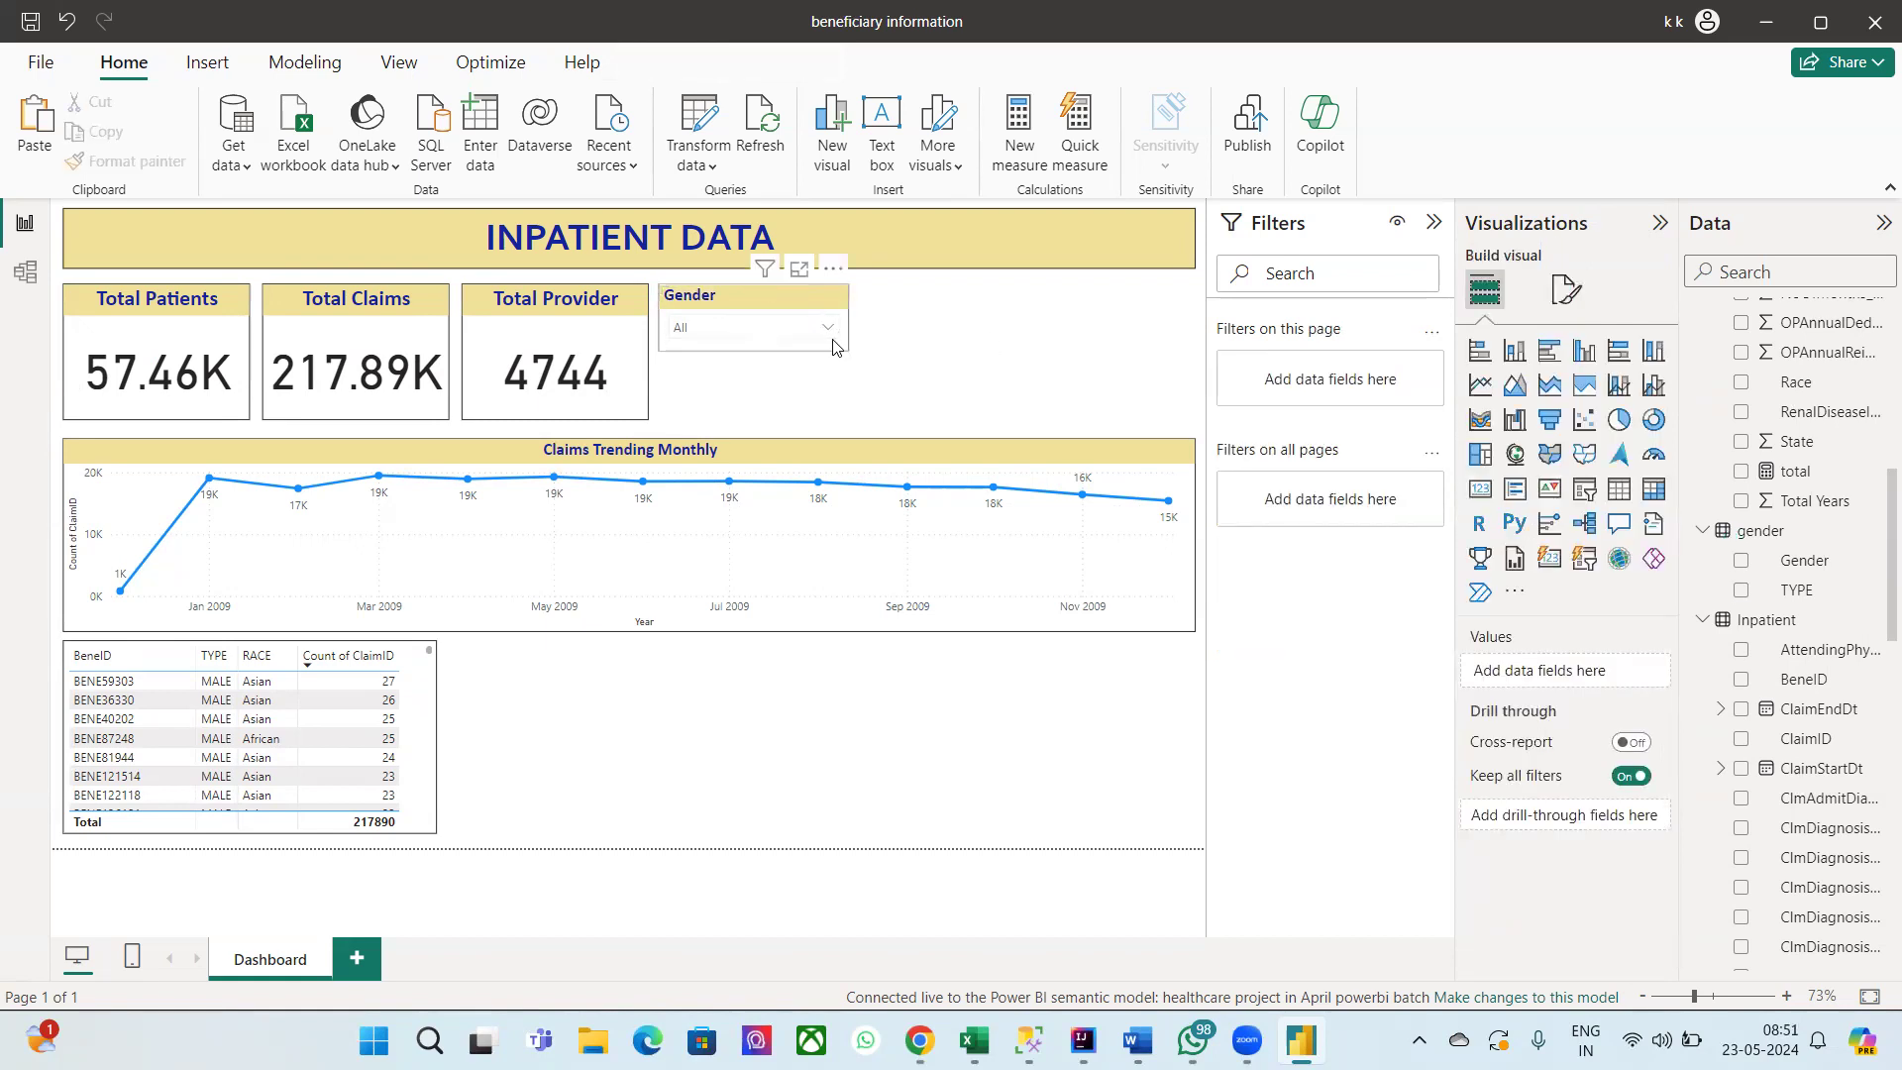
left_click(845, 345)
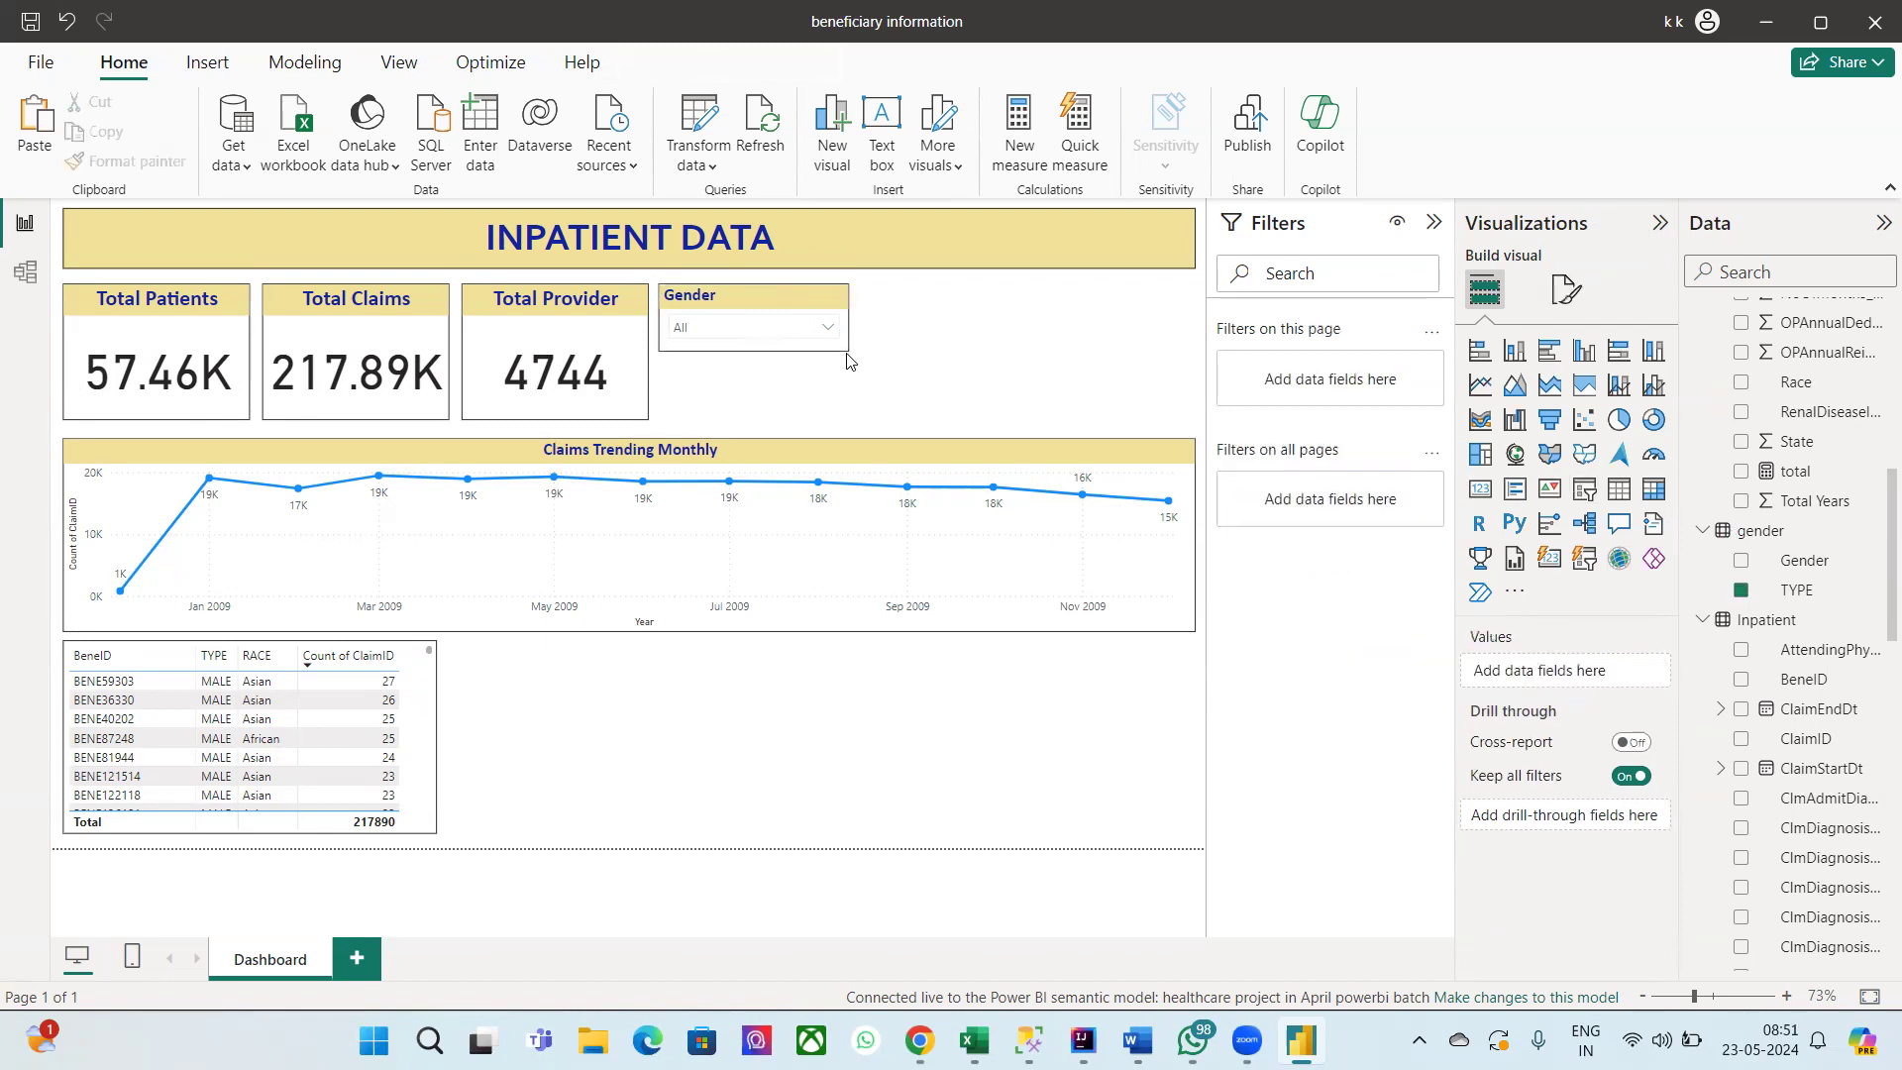
left_click(845, 346)
left_click_drag(845, 347, 885, 355)
left_click(824, 358)
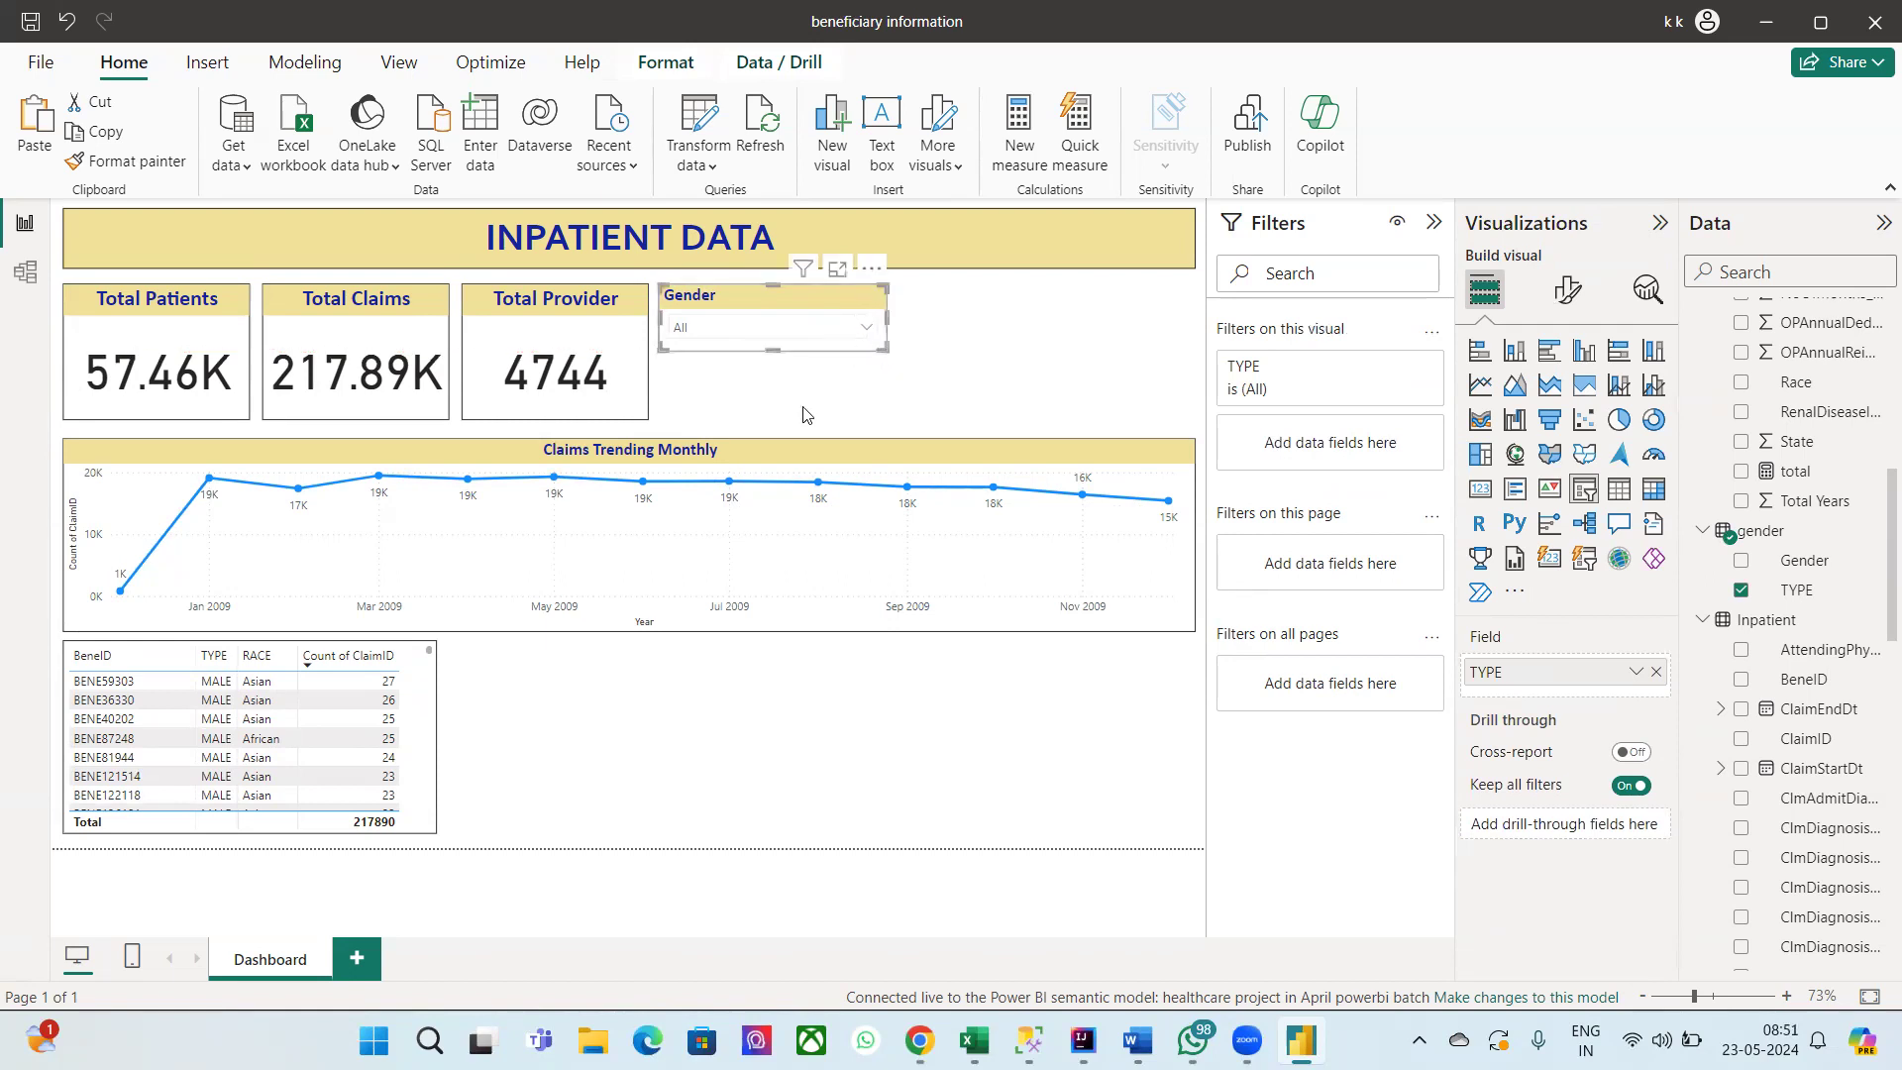
left_click(754, 330)
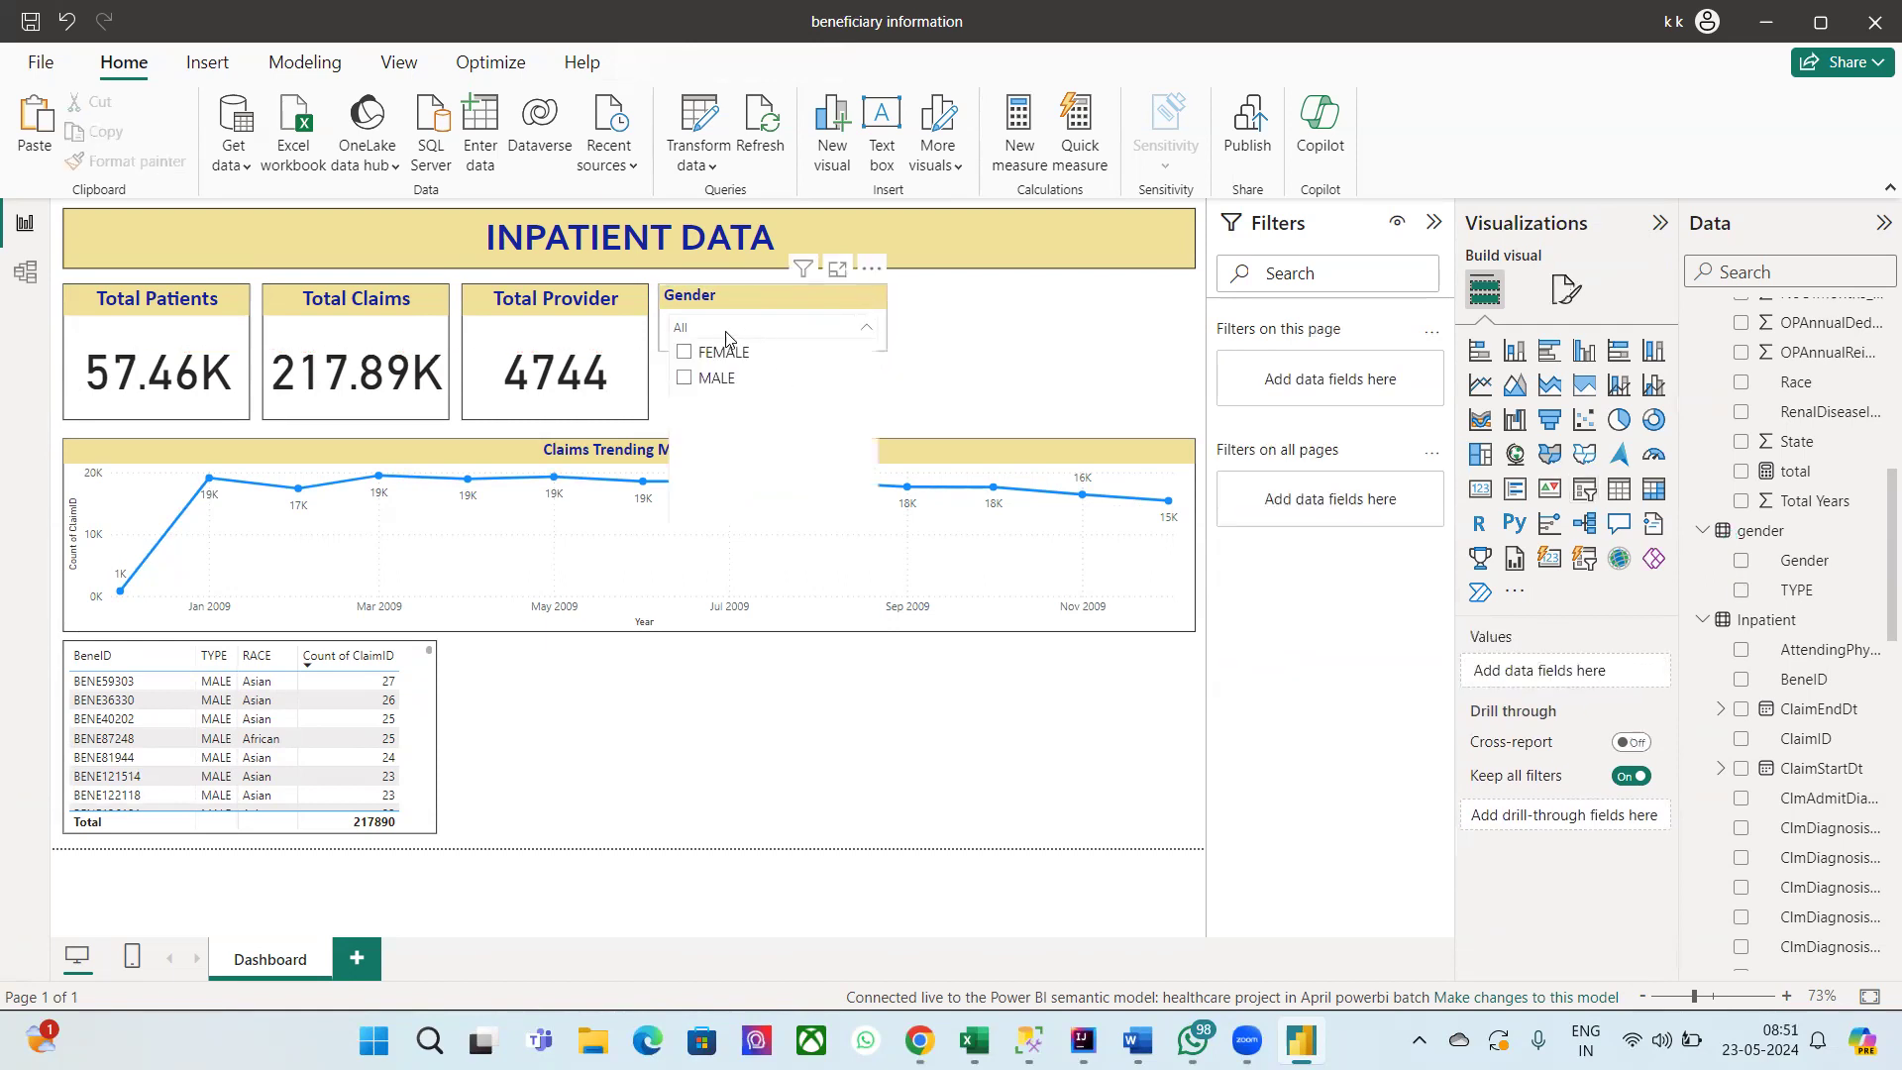
left_click(1014, 373)
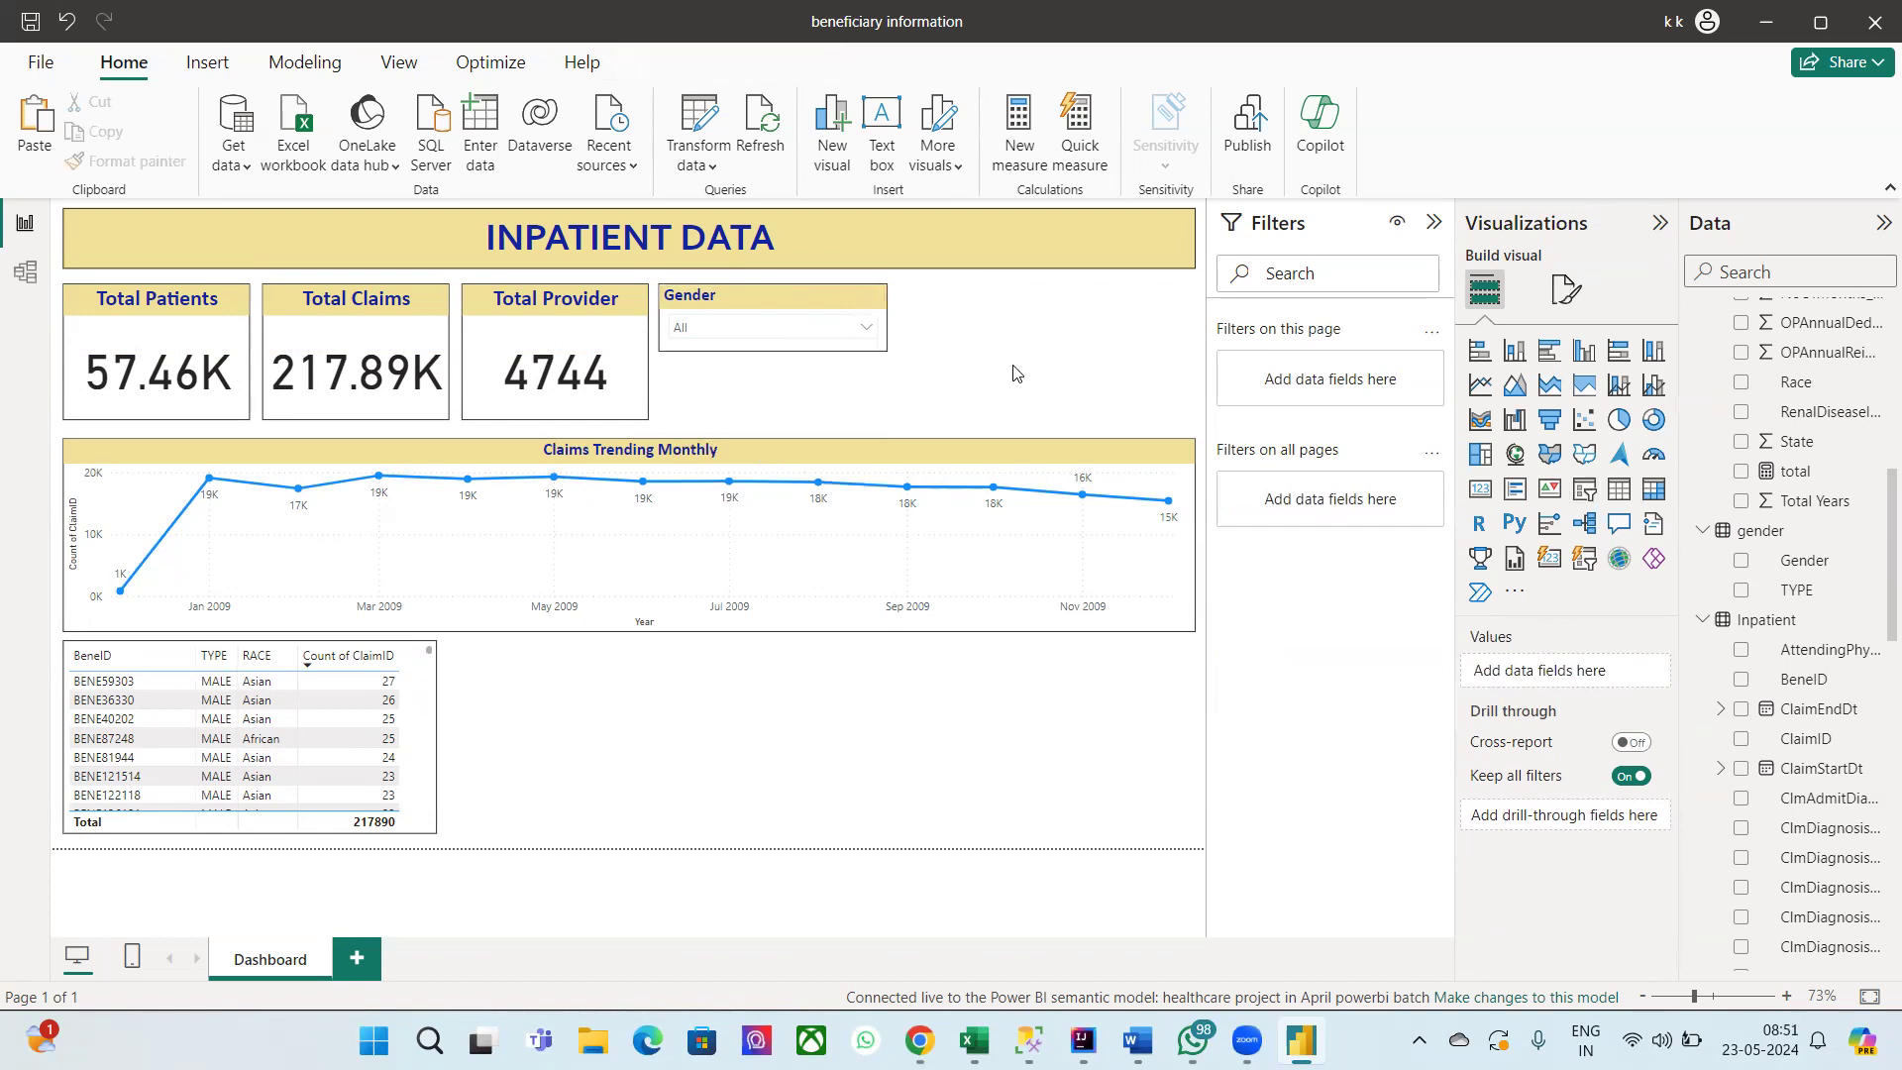
Step: Duplicate the Gender slicer and place the two side by side, one flush with the line chart's right edge
left_click(778, 307)
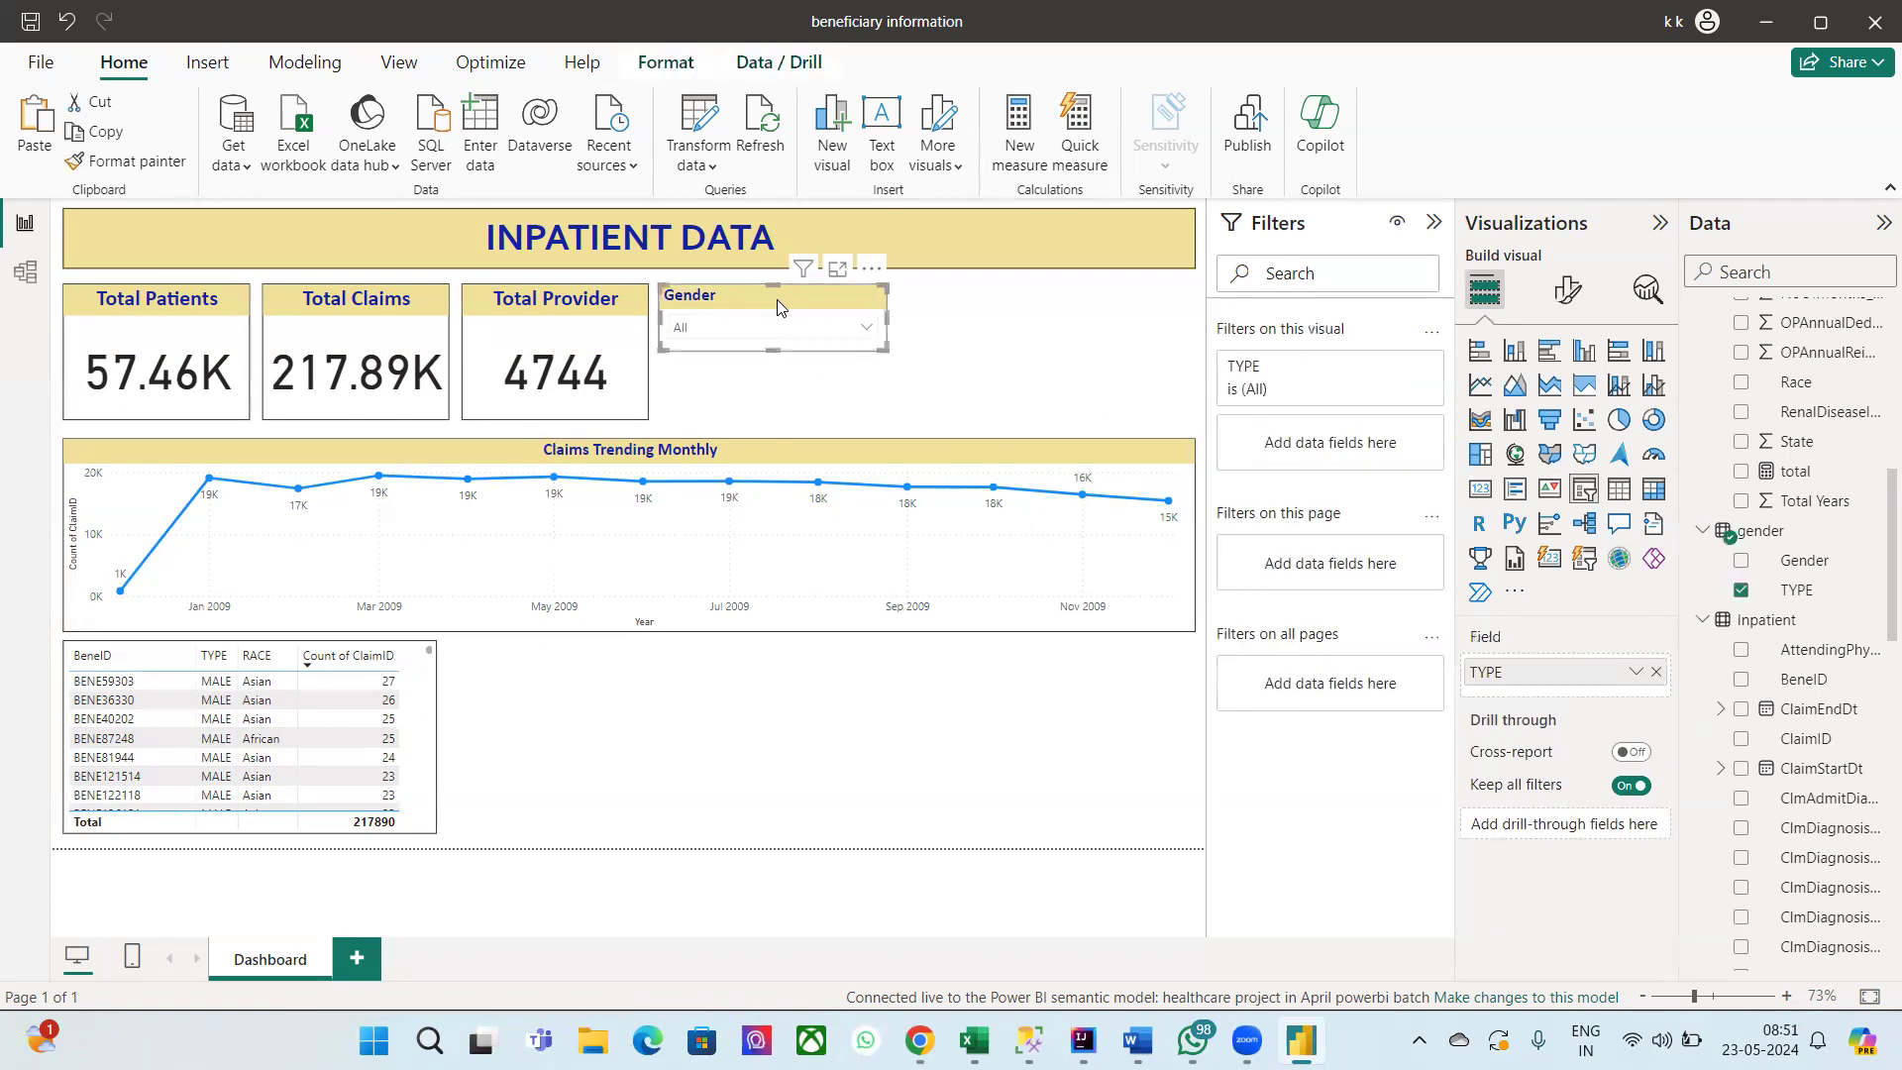
key("ctrl+c")
key("ctrl+v")
left_click_drag(761, 303, 751, 369)
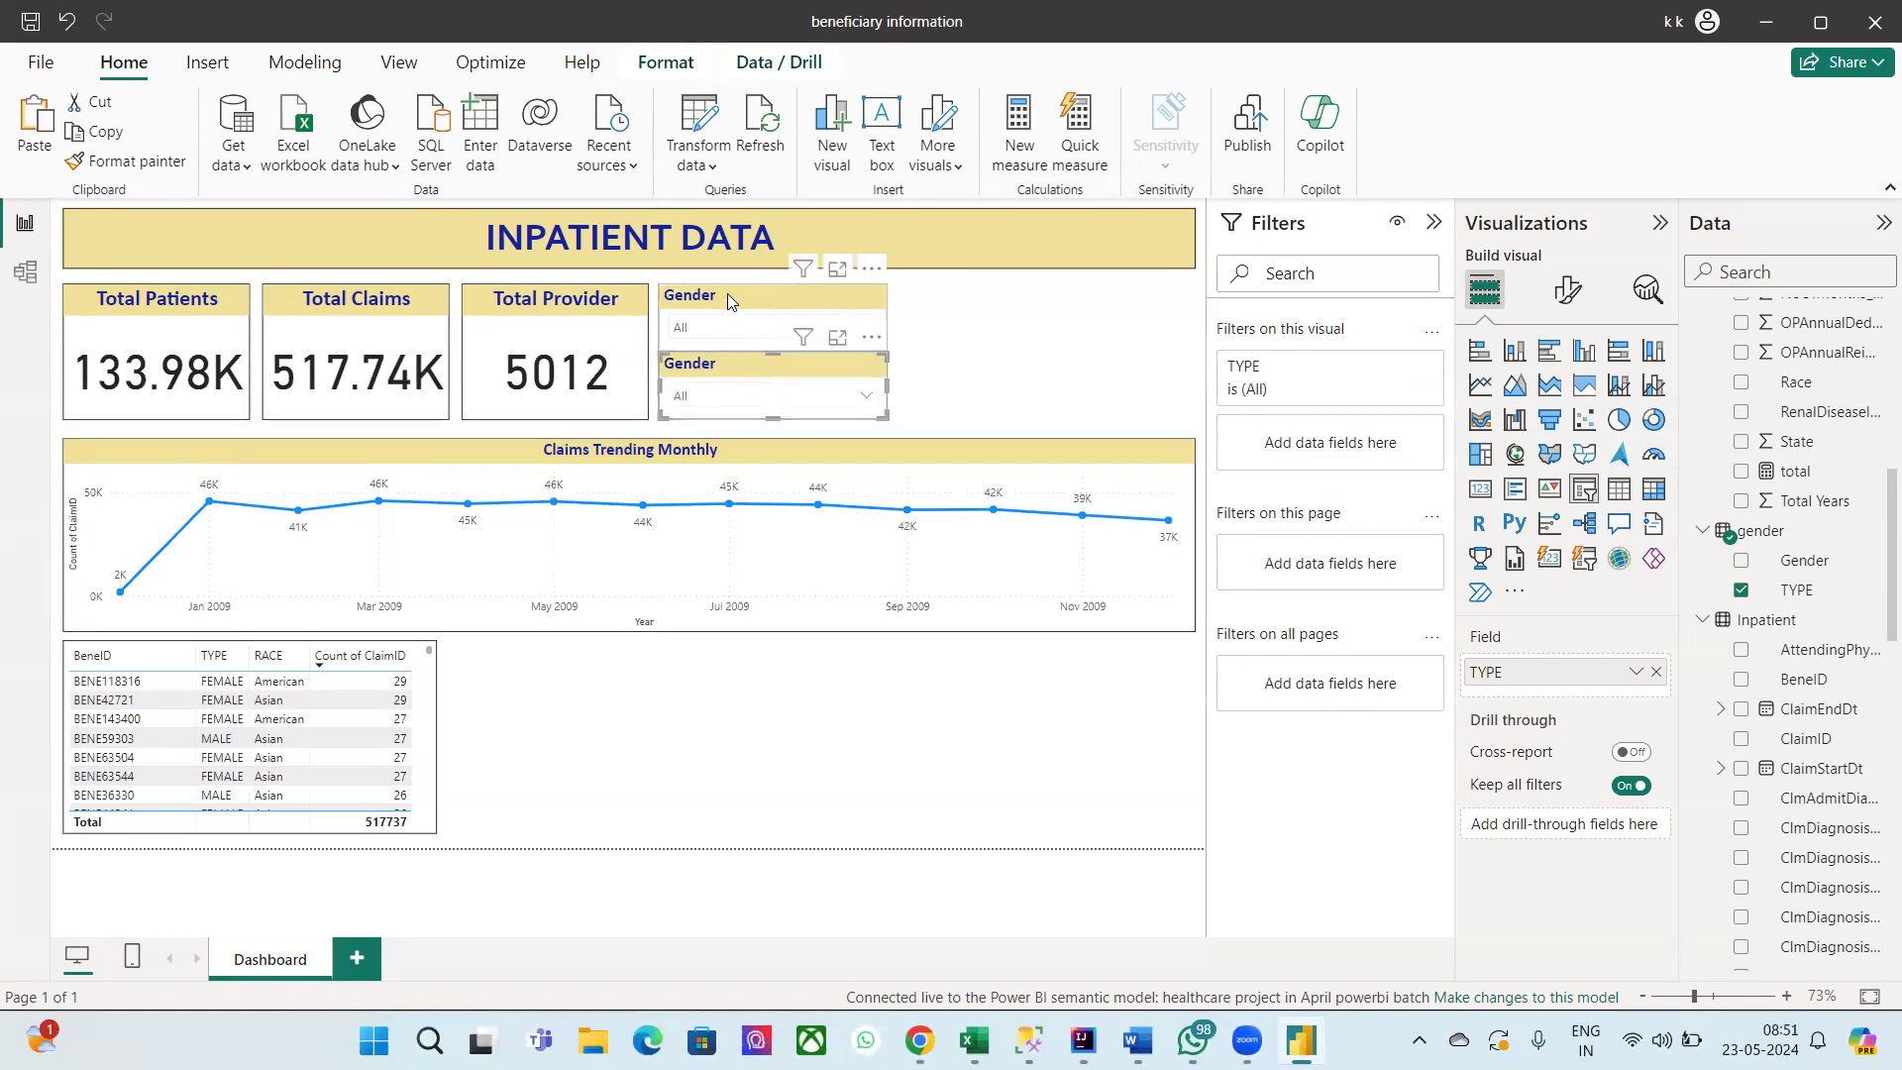
left_click(758, 327)
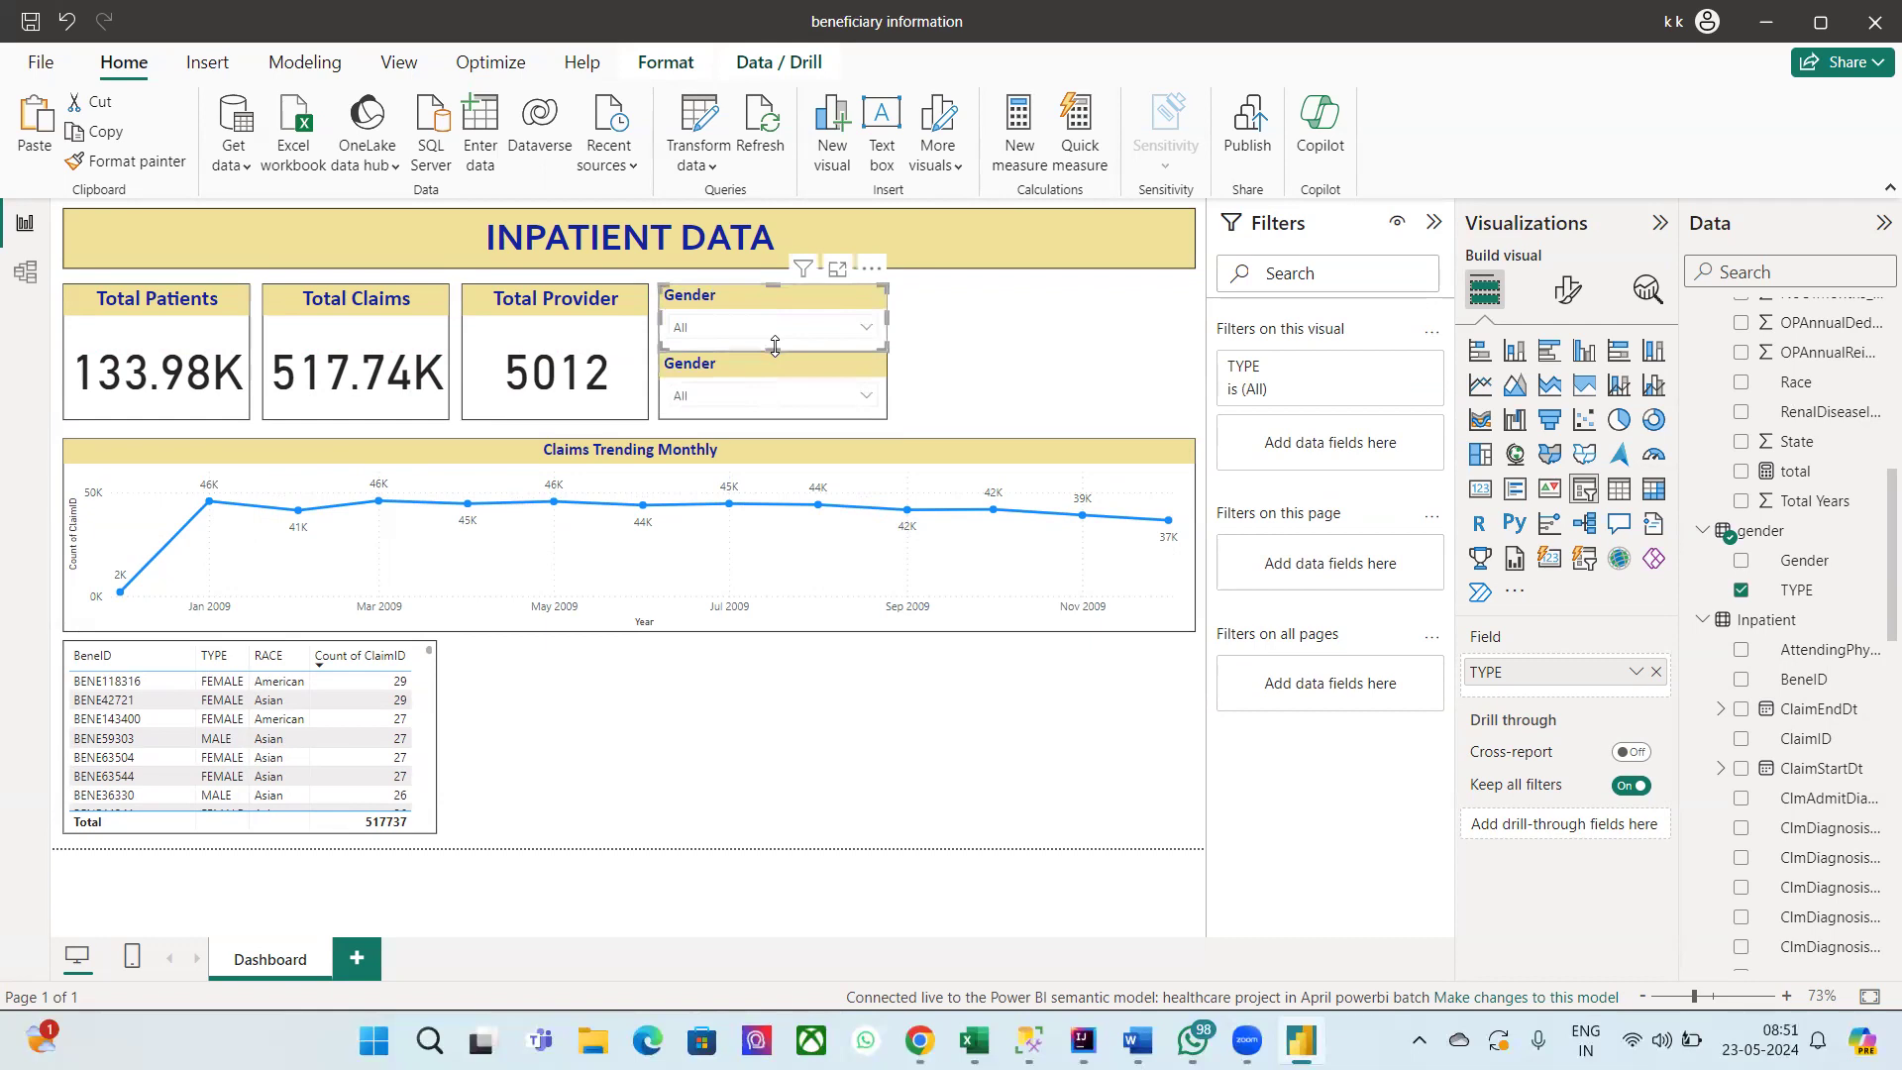
left_click_drag(775, 341, 1060, 291)
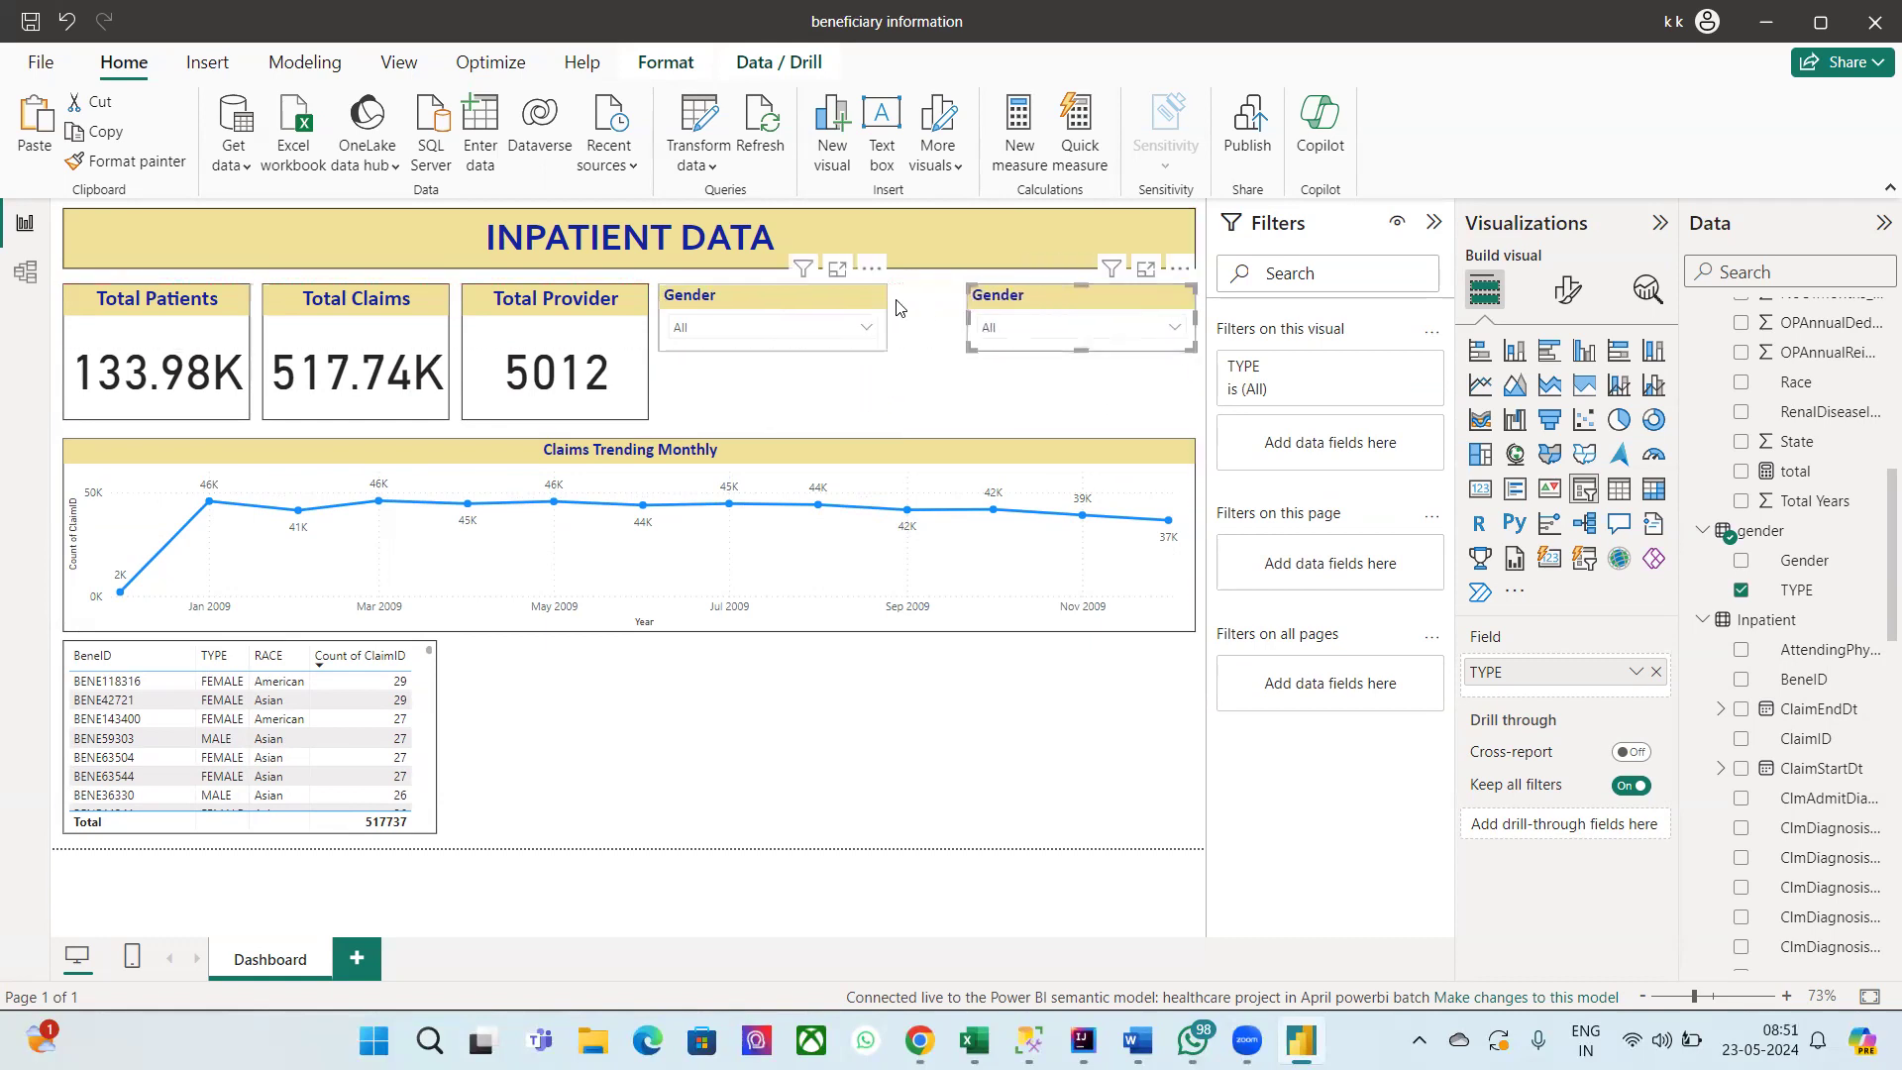
Step: Replace the TYPE field with RACE from the raceid table in the rightmost Gender slicer, and check its dropdown options
left_click(800, 287)
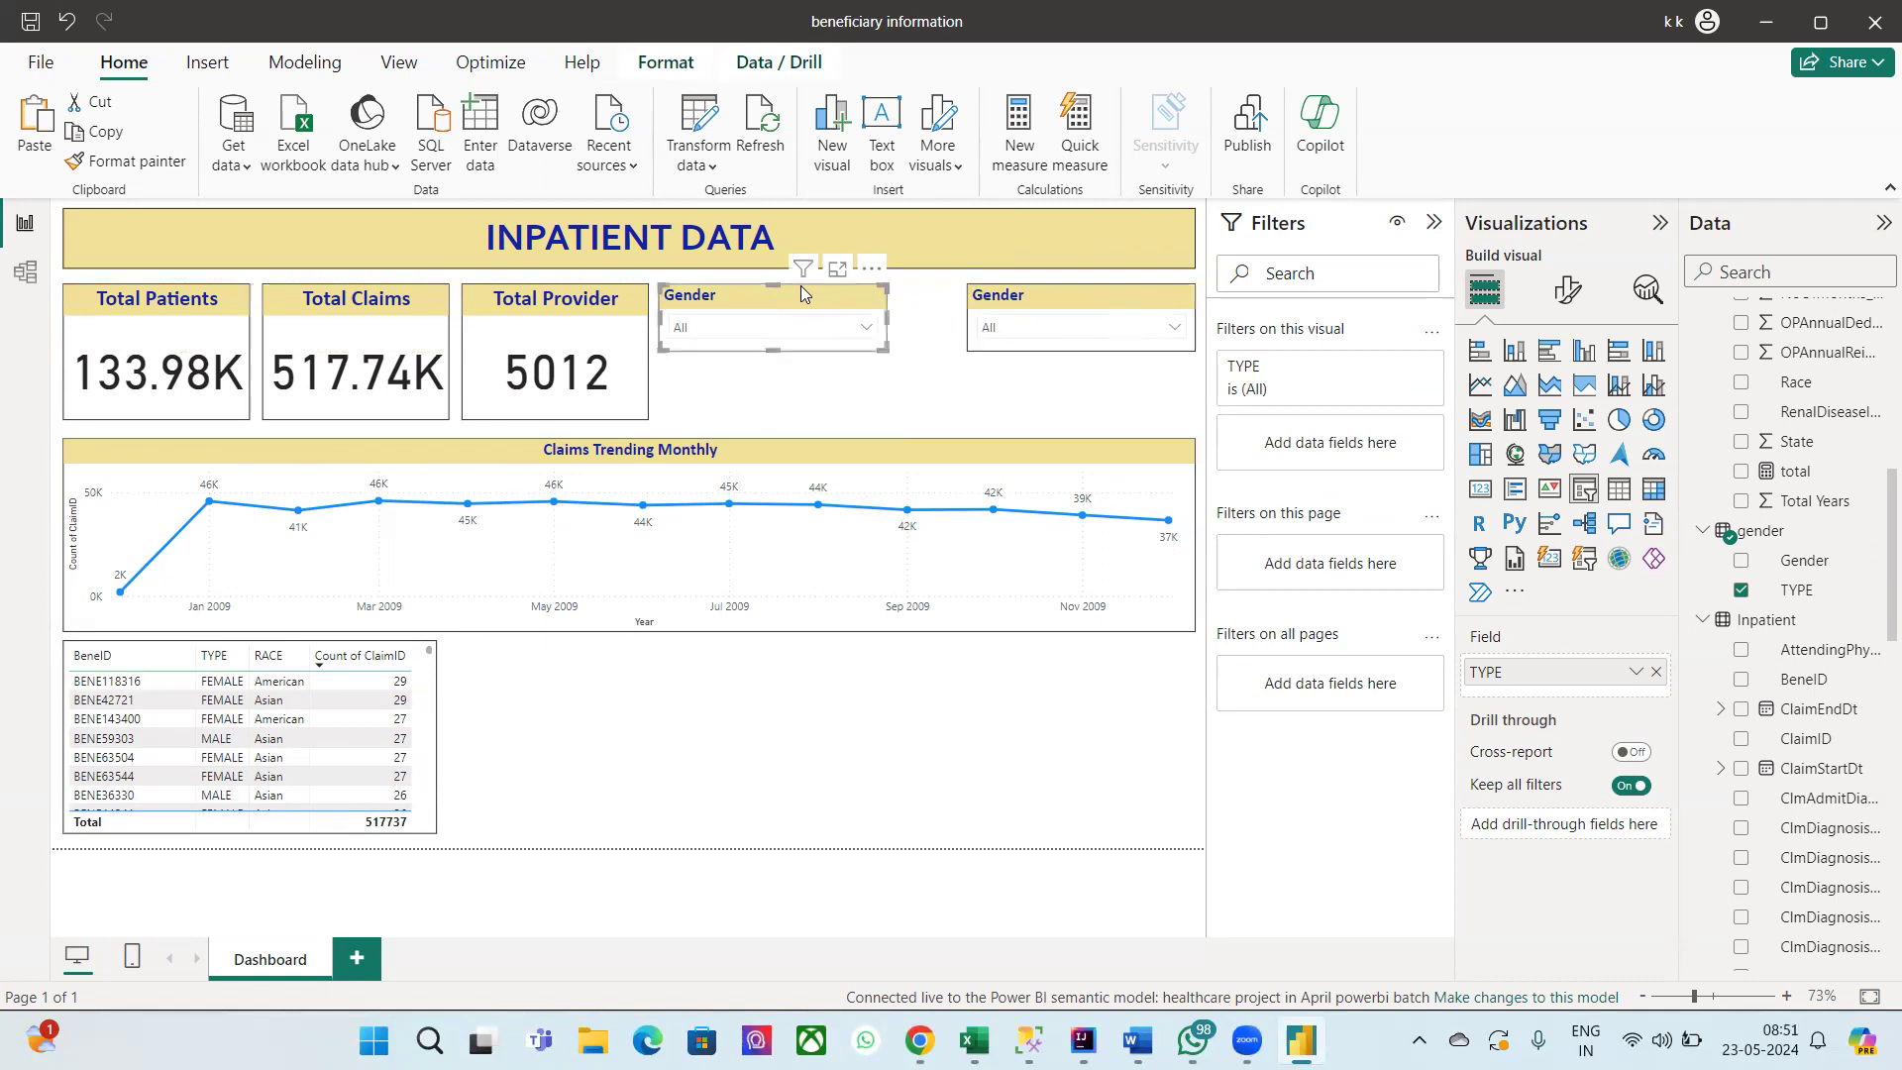
left_click(1024, 297)
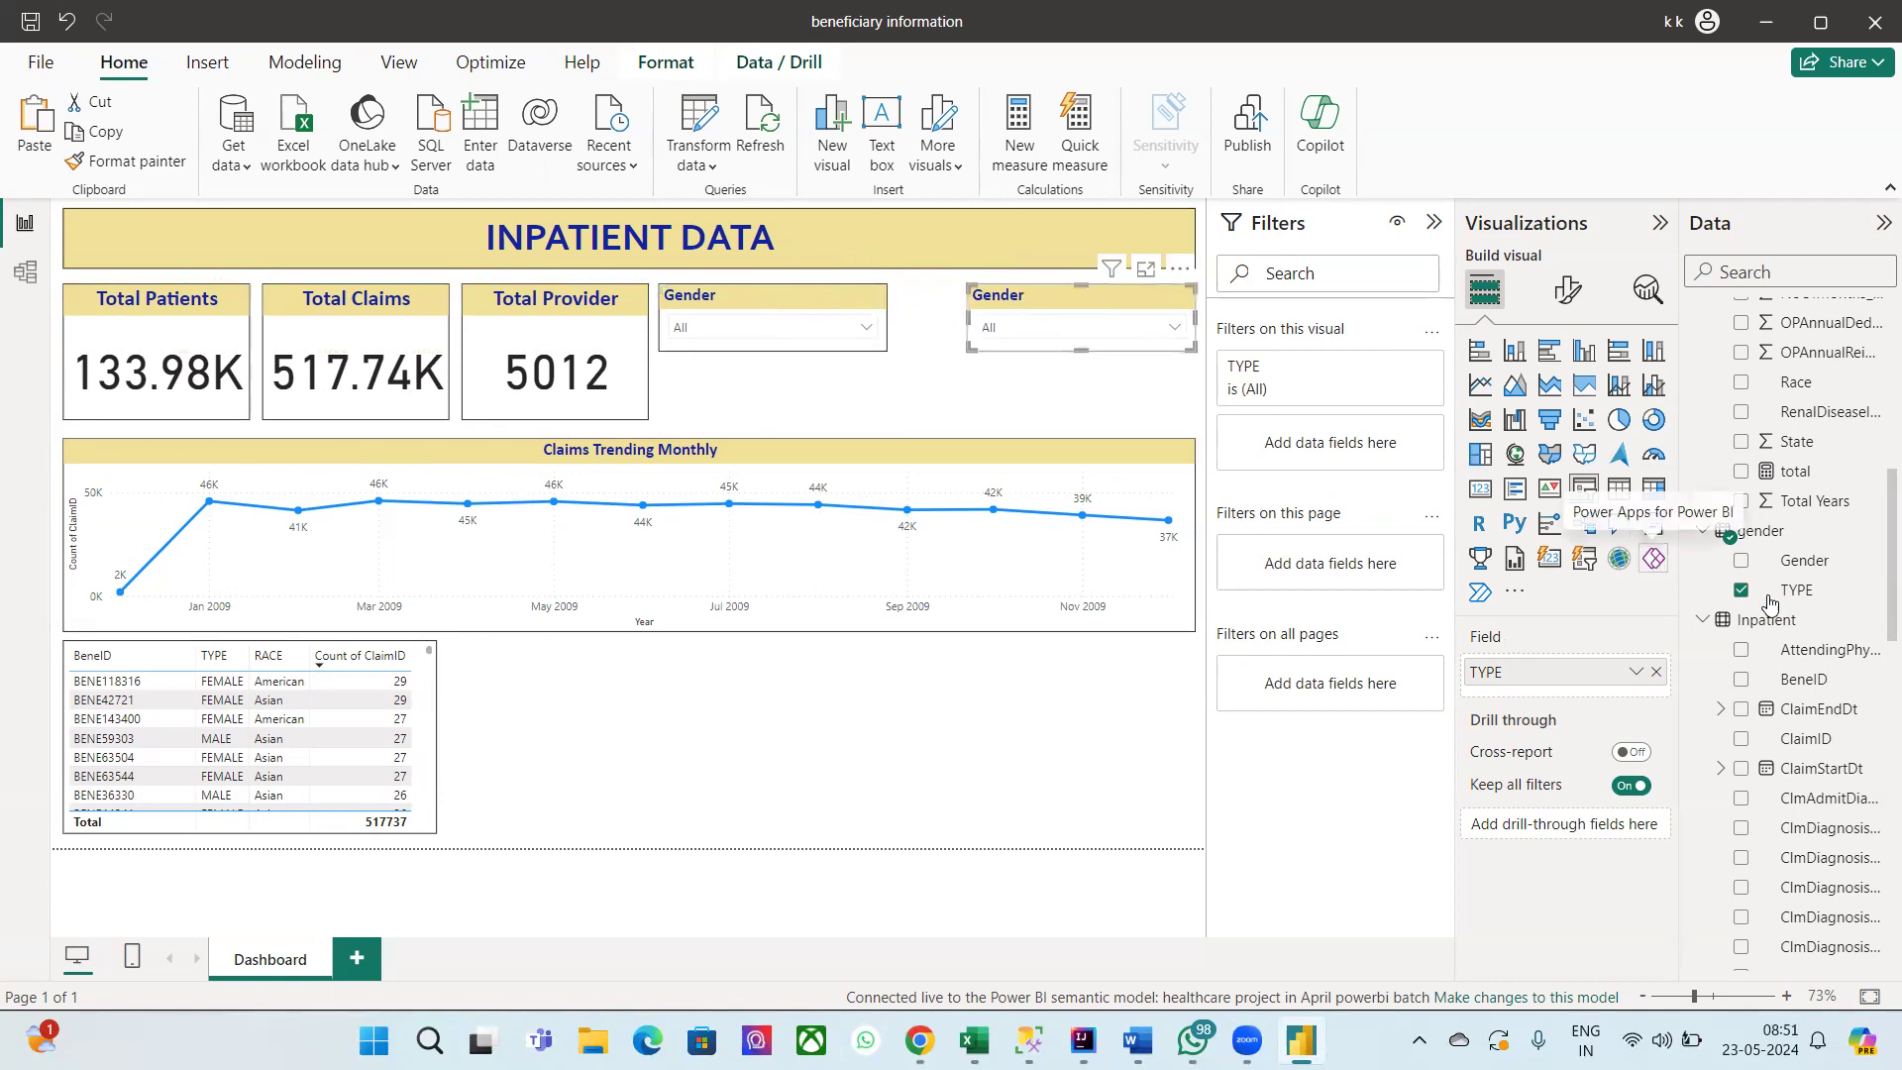
scroll(1793, 614, "up", 7)
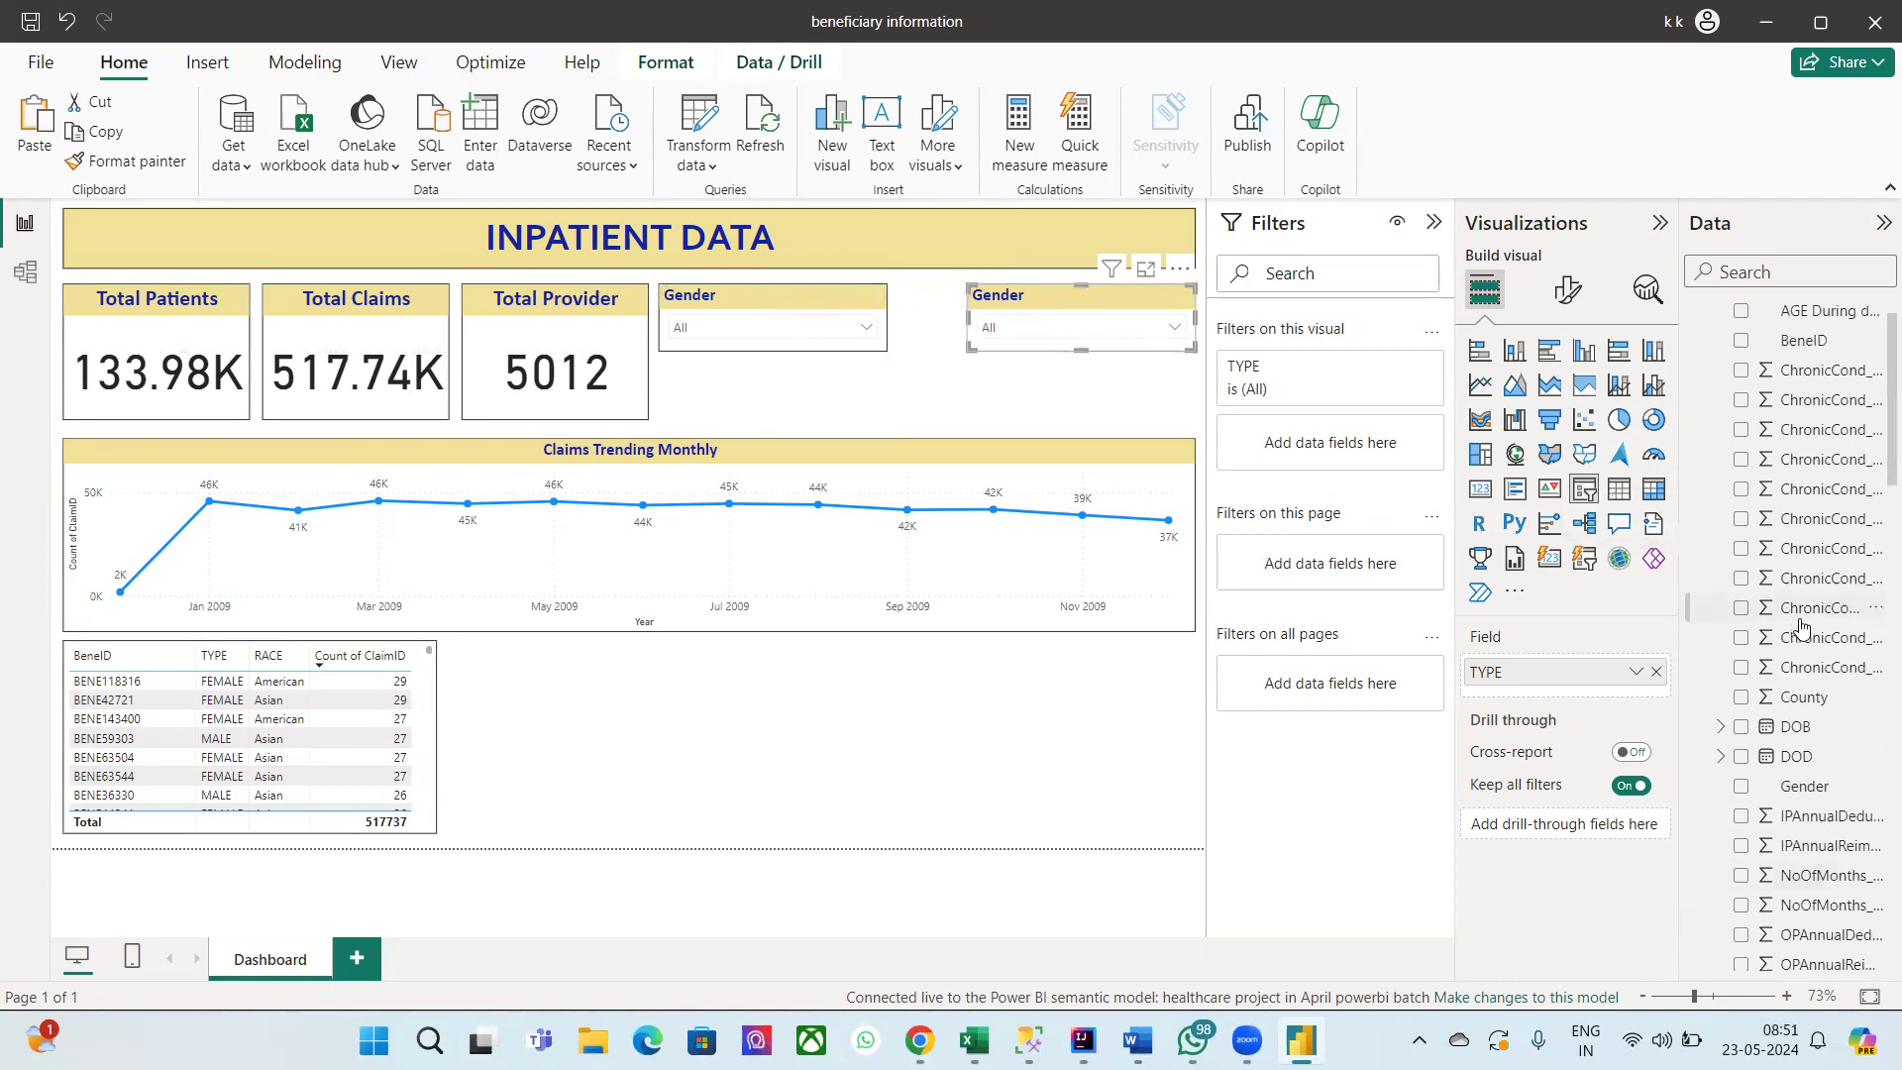
scroll(1793, 633, "up", 1)
scroll(1773, 638, "down", 5)
scroll(1752, 646, "down", 12)
scroll(1752, 645, "down", 3)
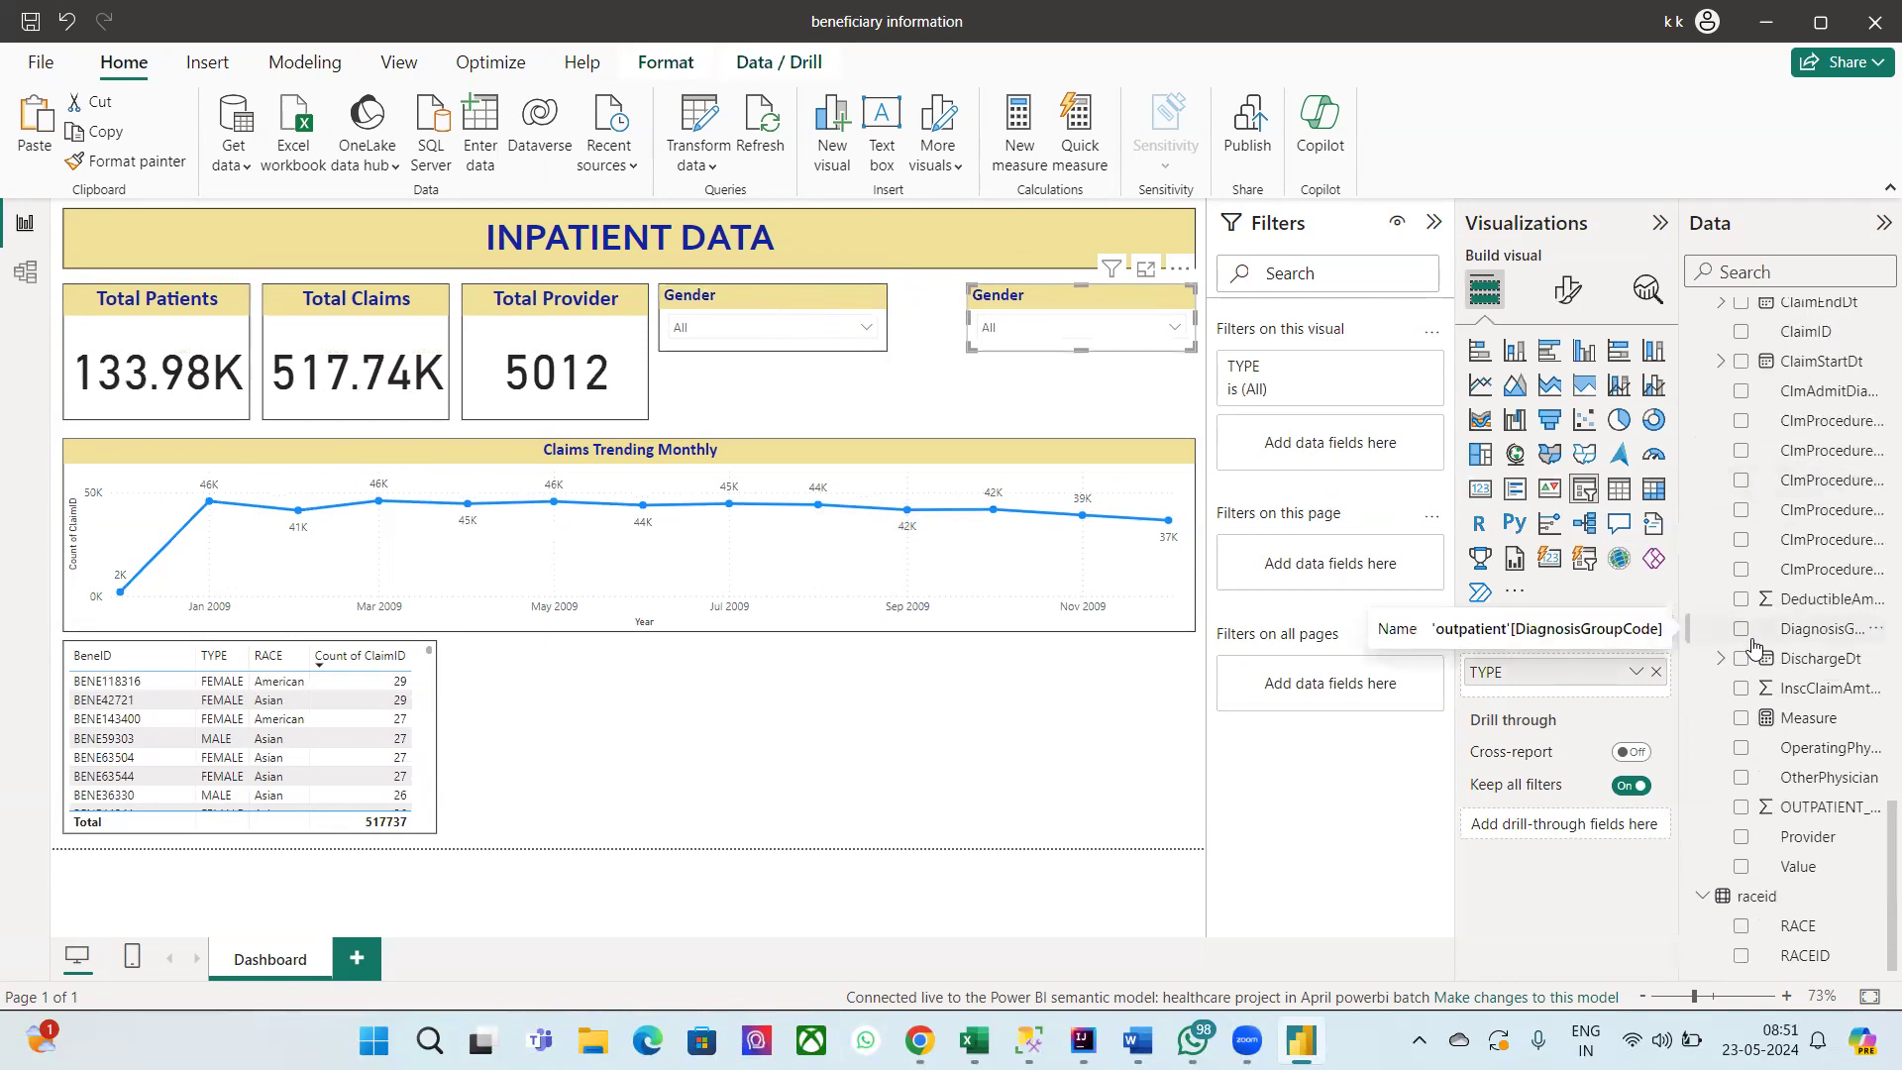
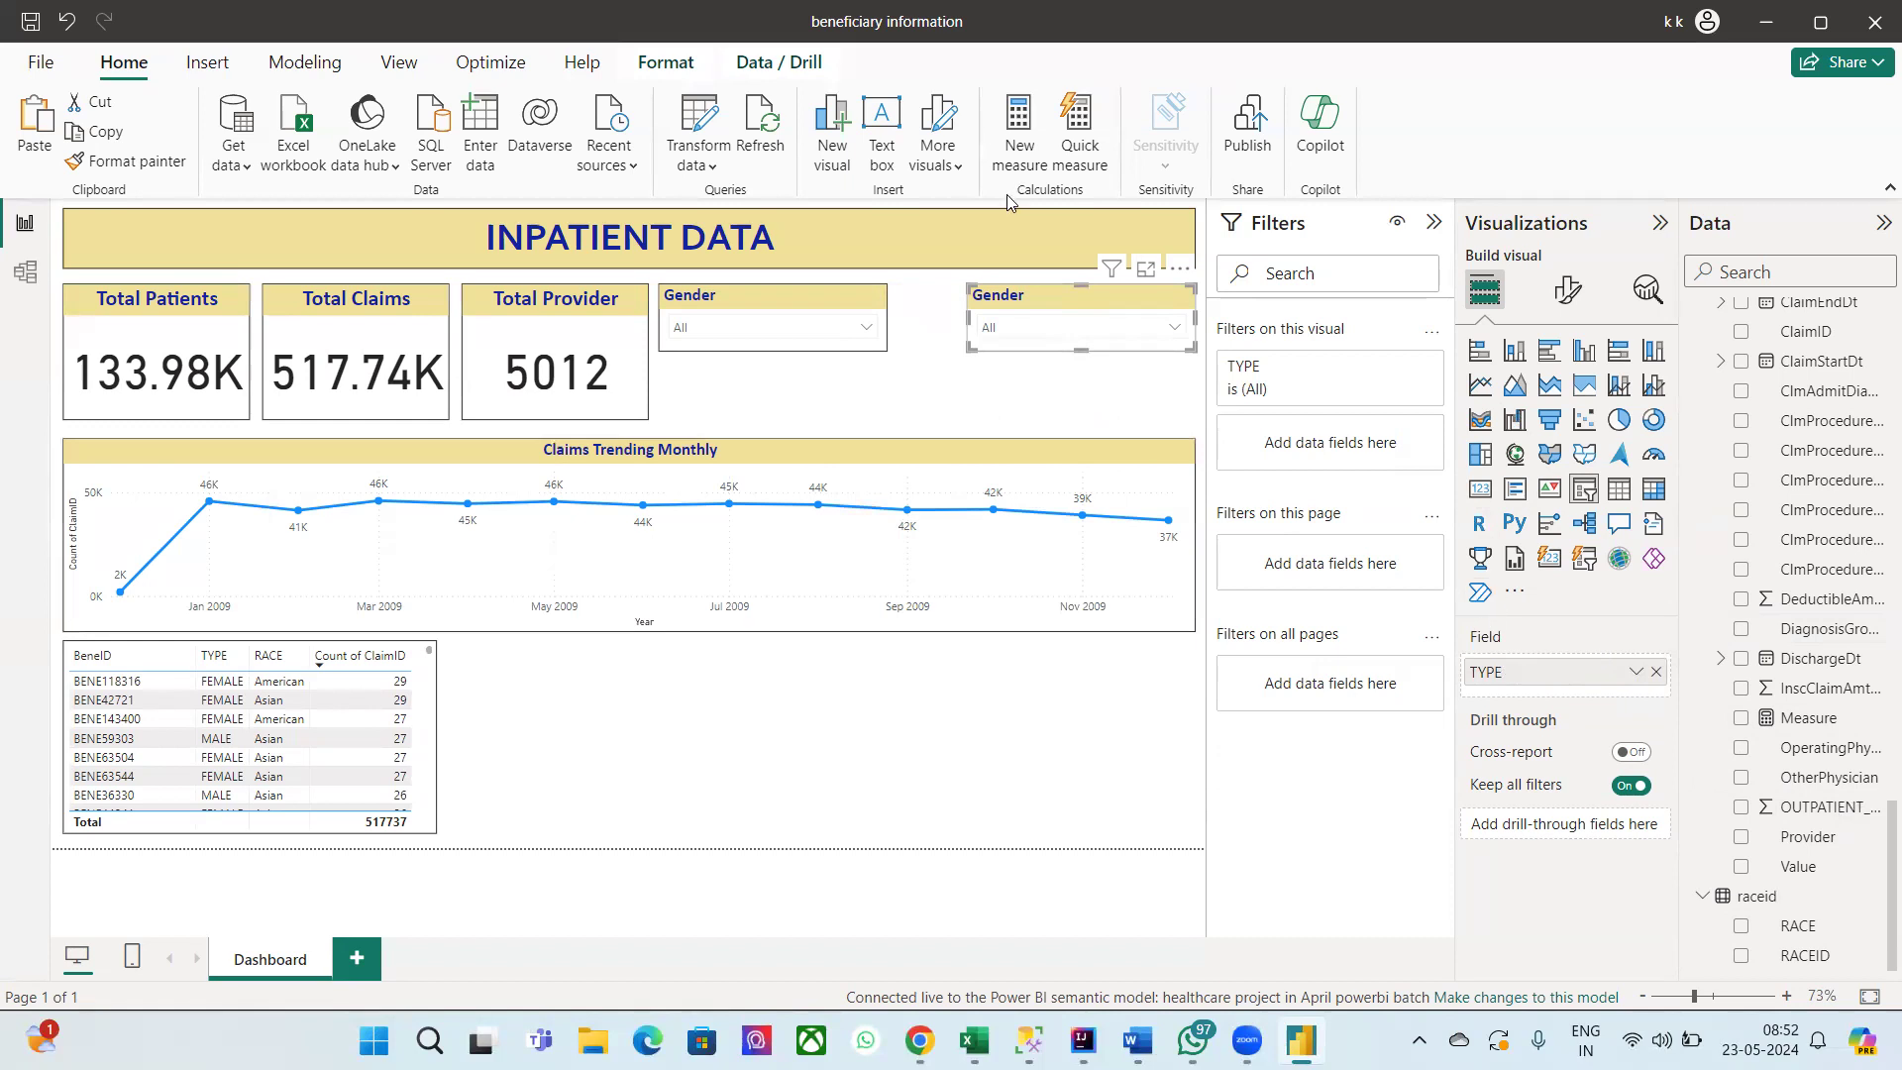
left_click_drag(1793, 926, 1560, 674)
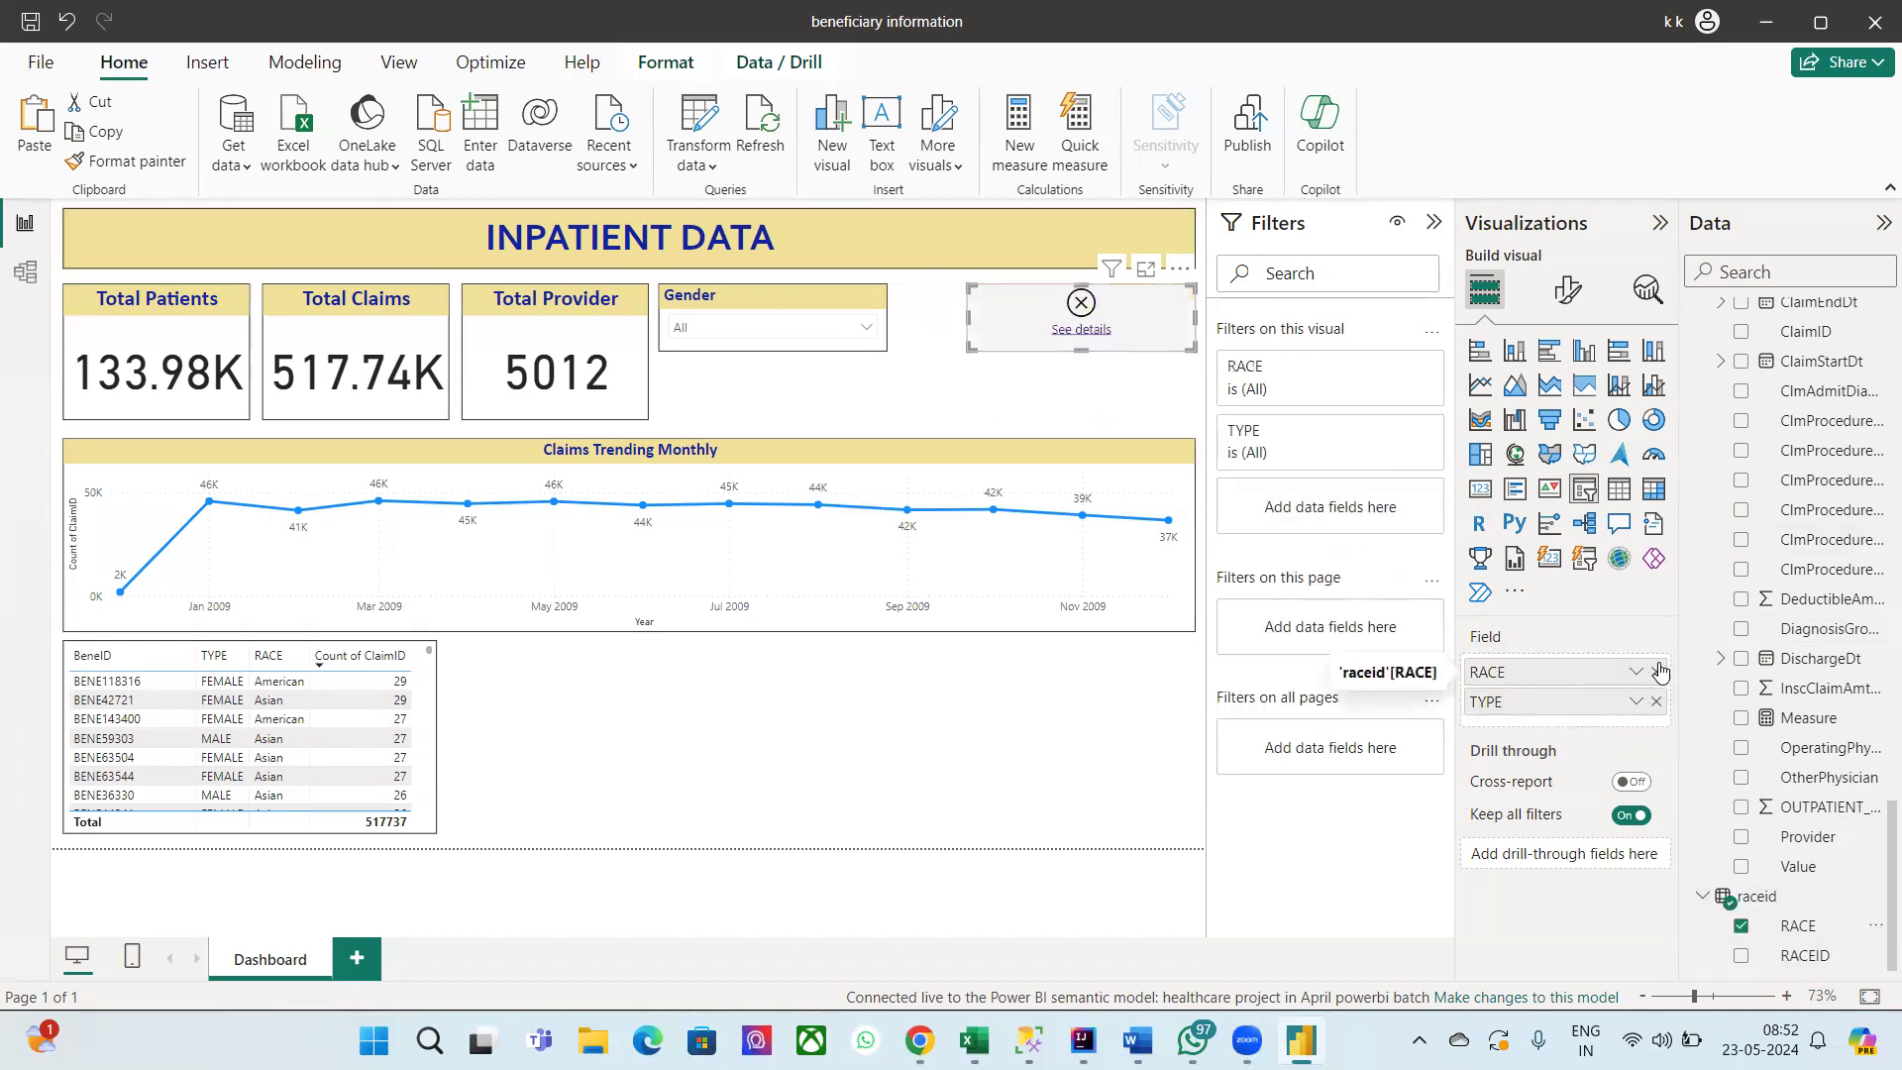
left_click(1655, 701)
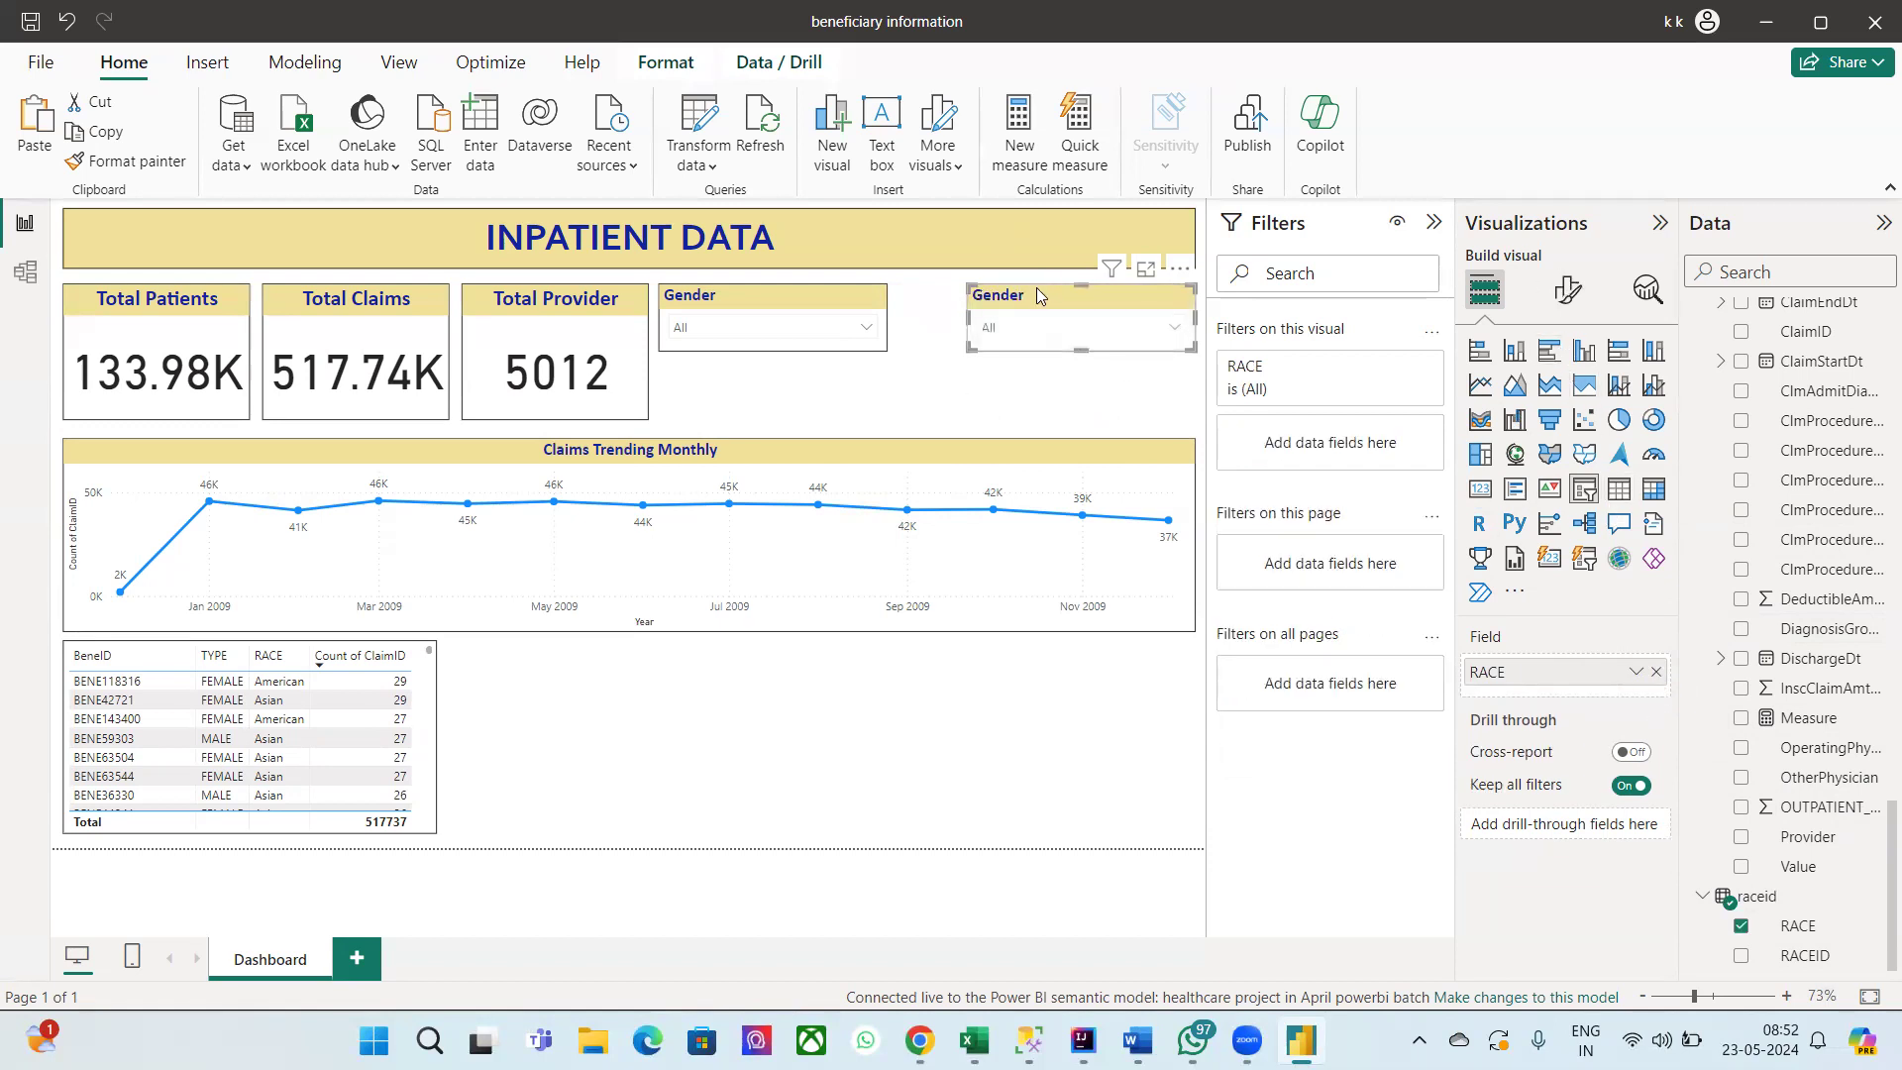
left_click(1013, 328)
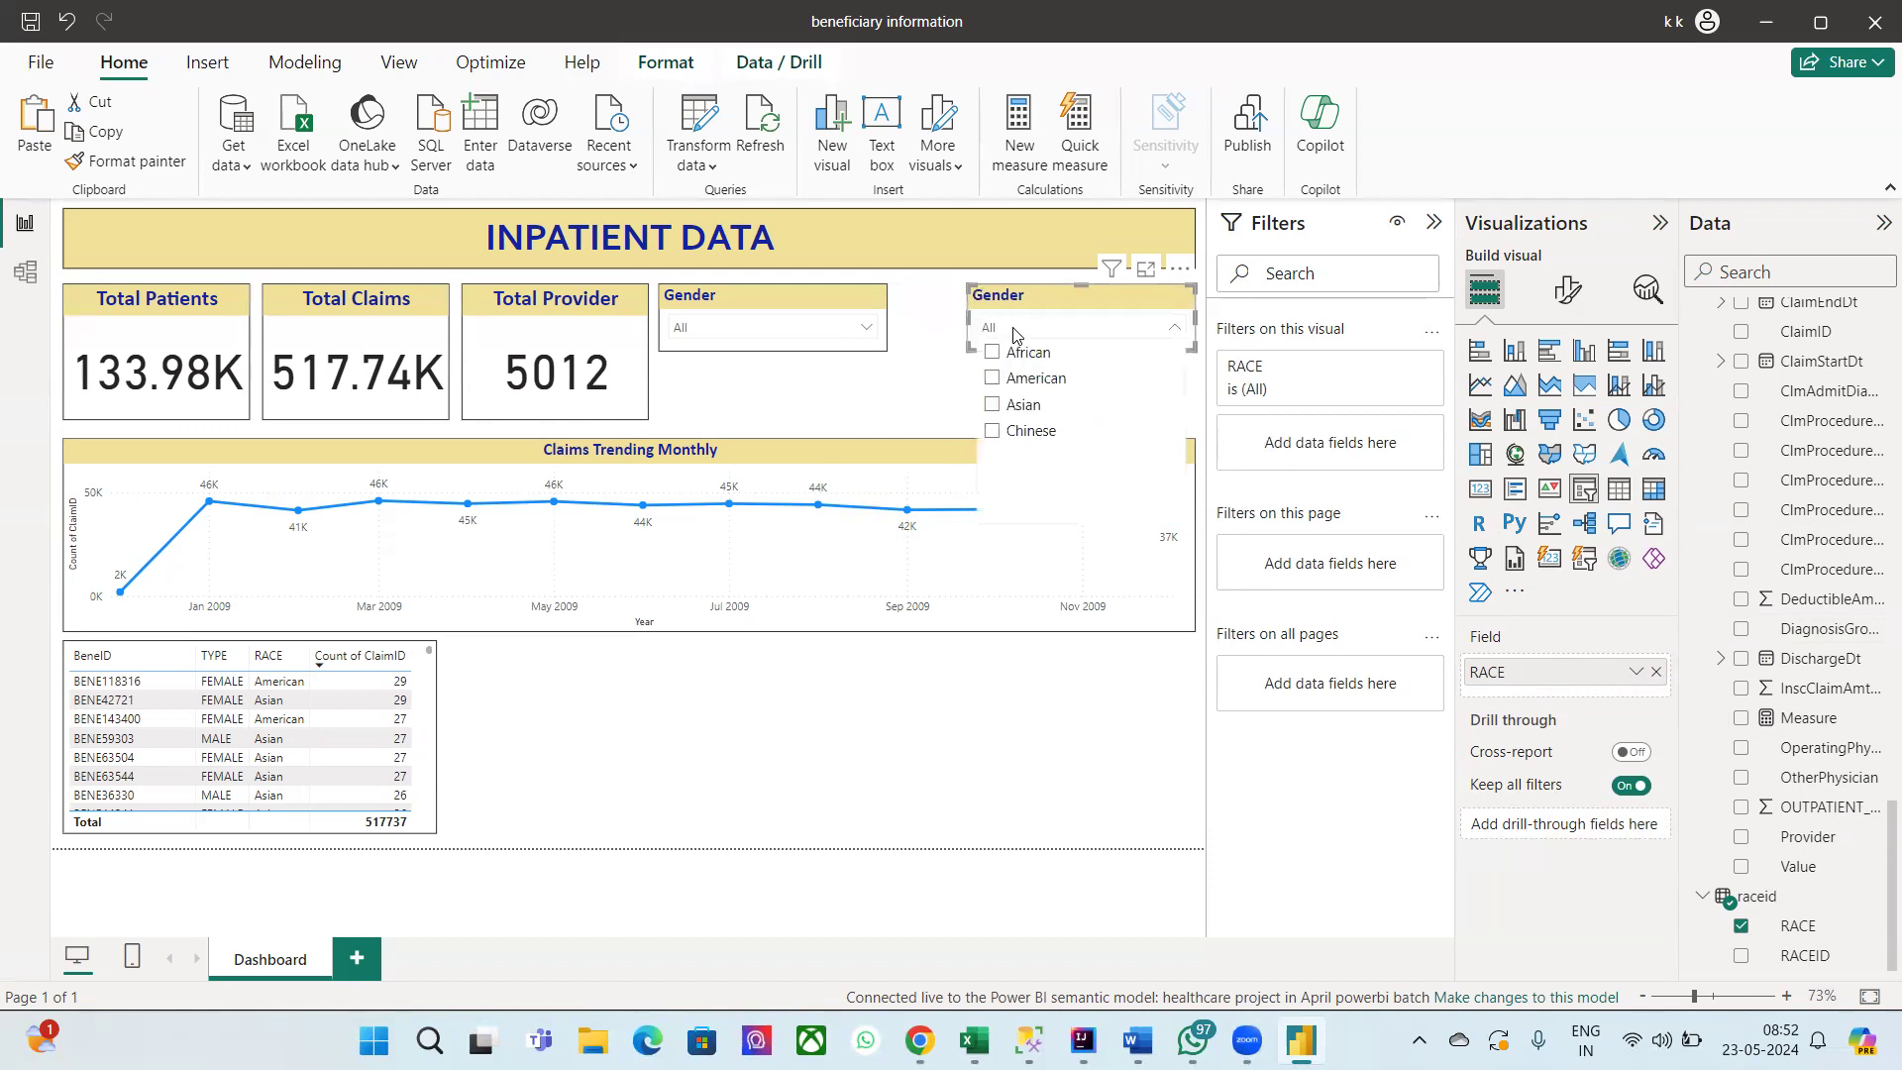
left_click(1012, 331)
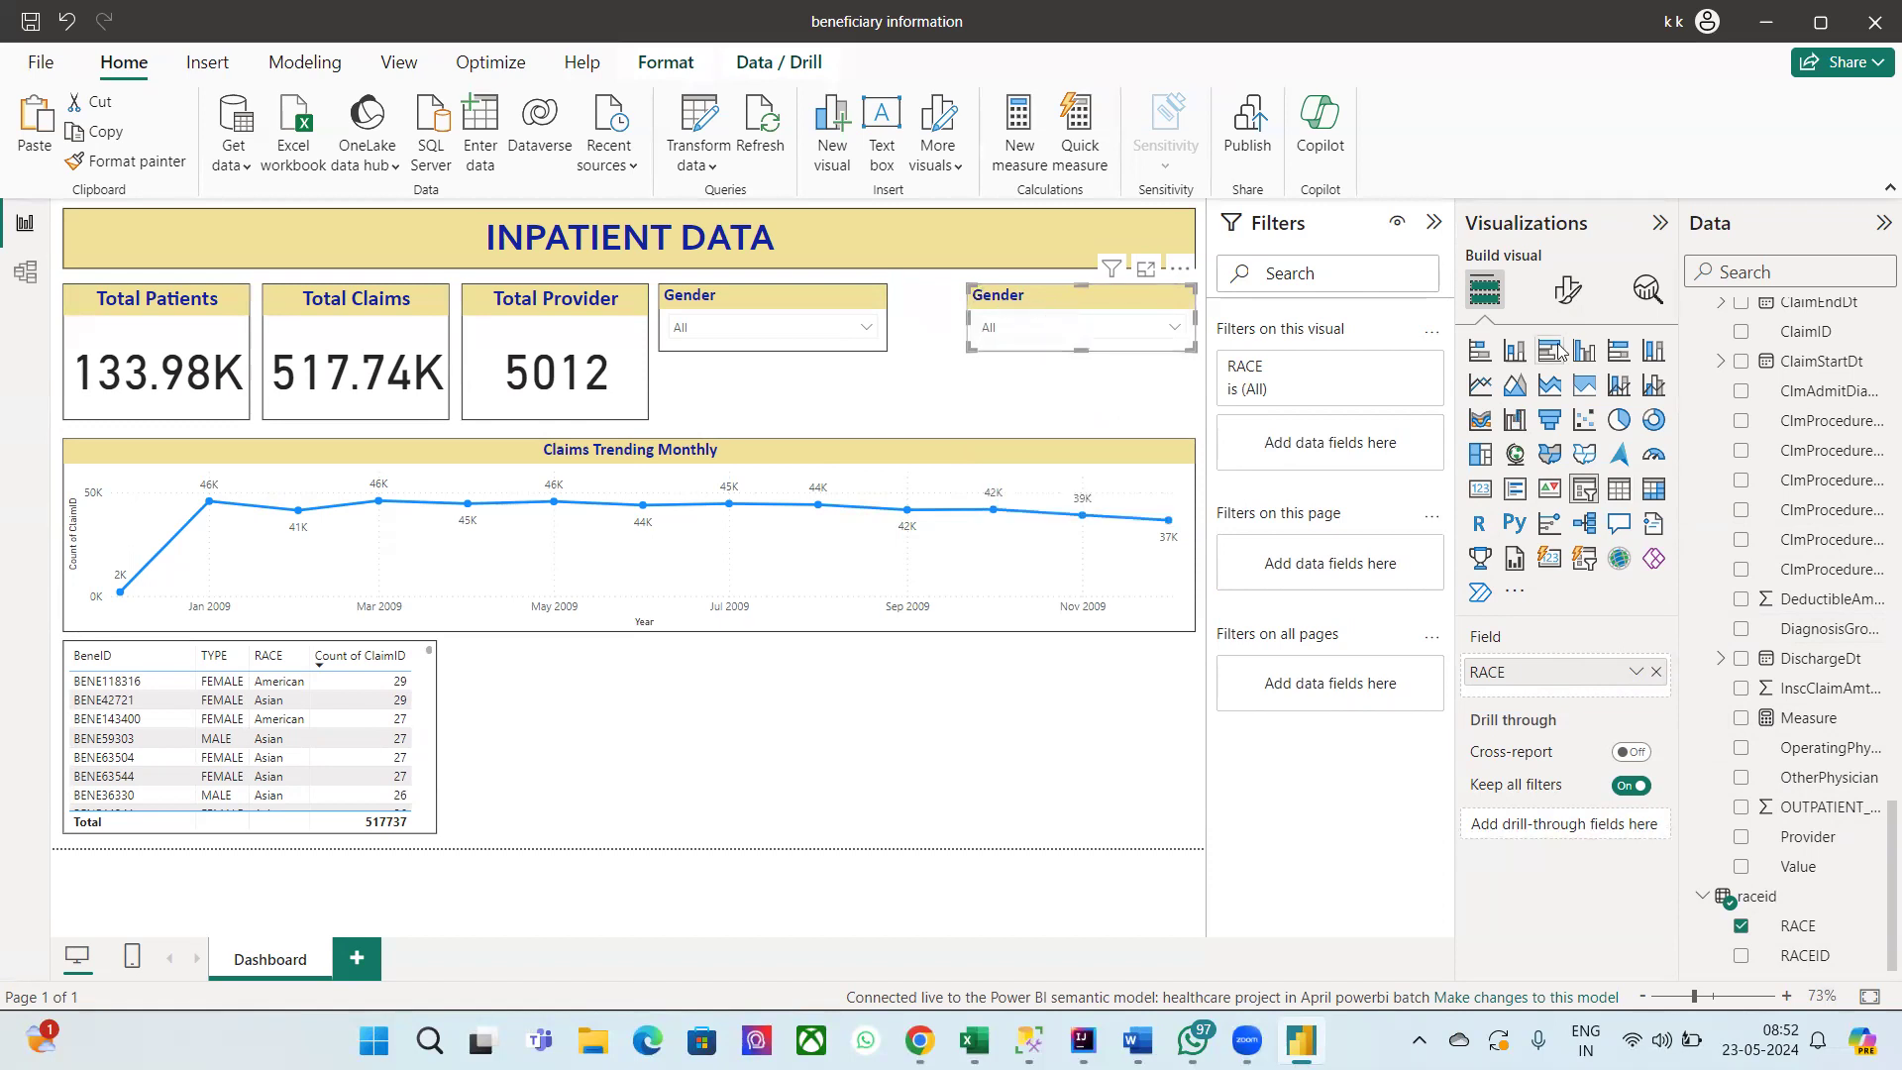
Step: Change the title text of the rightmost slicer, which holds the RACE field, to Race
left_click(1550, 303)
left_click(1565, 400)
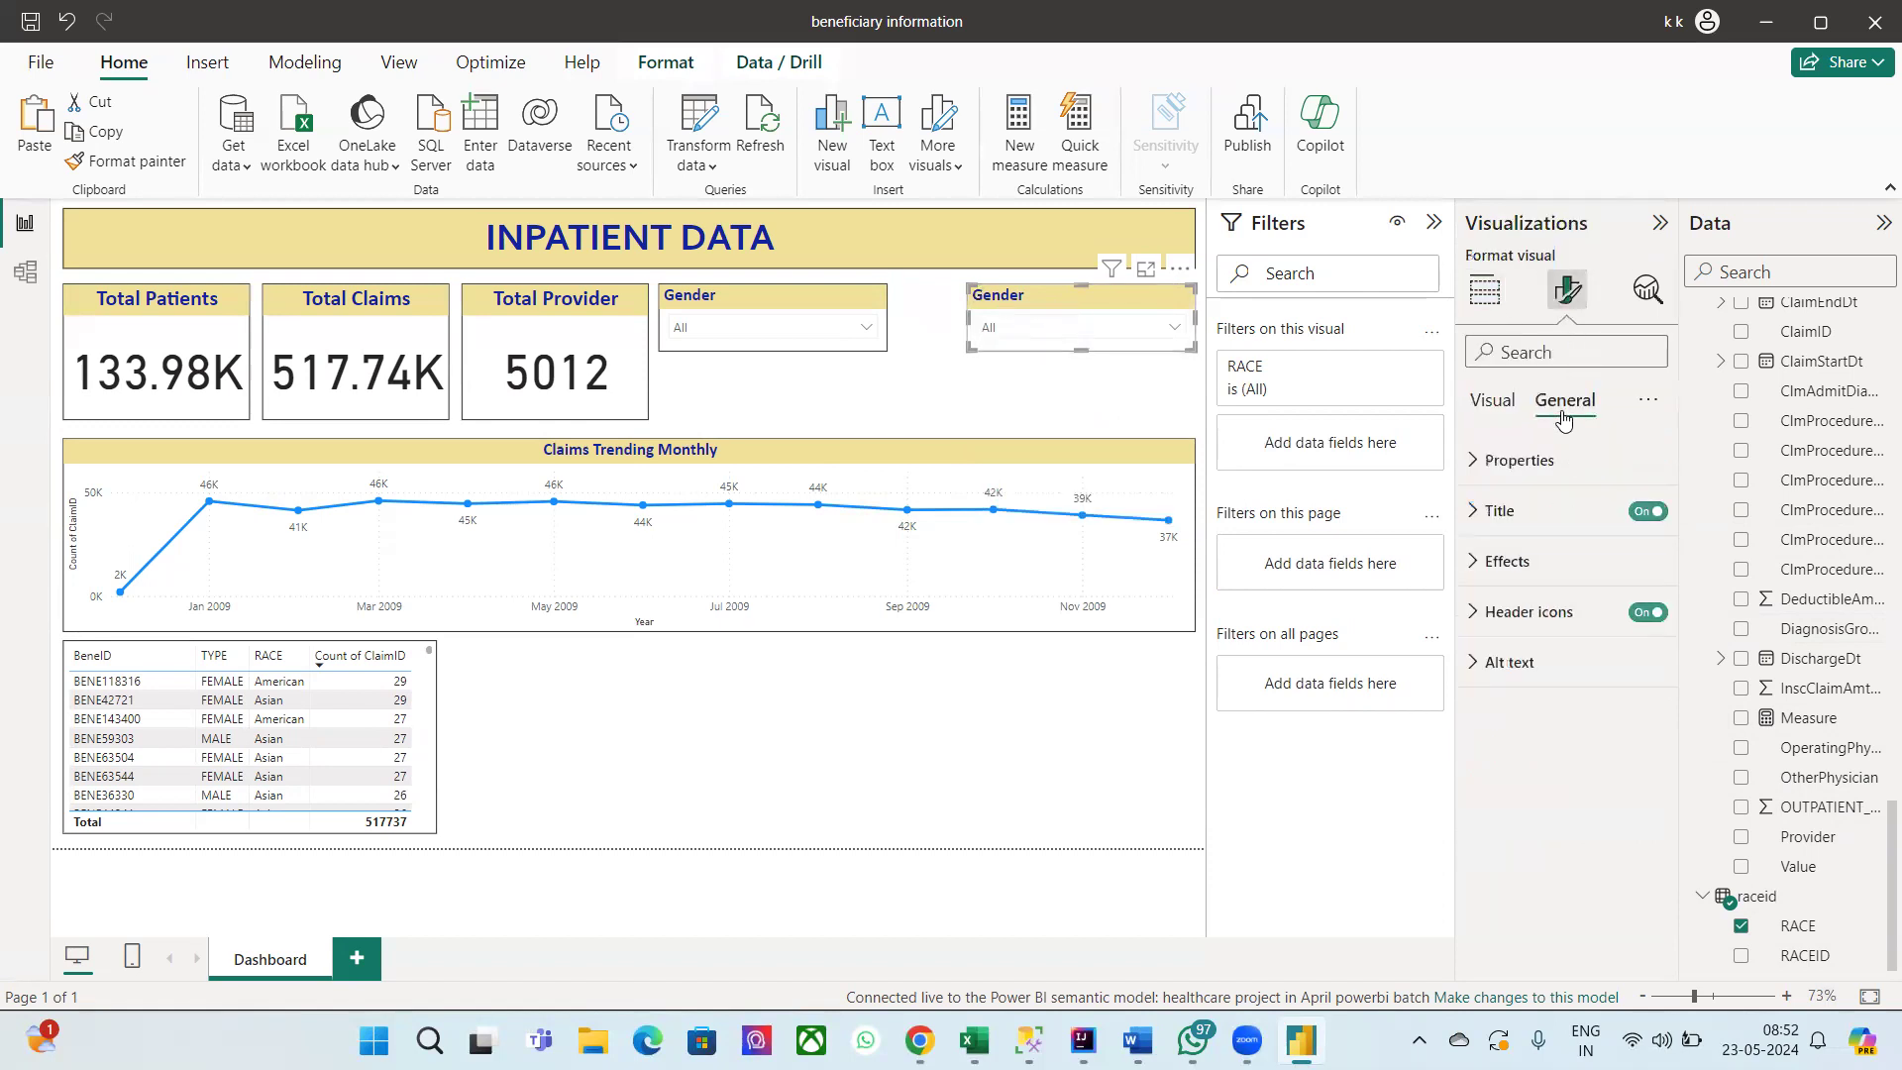
left_click(1510, 562)
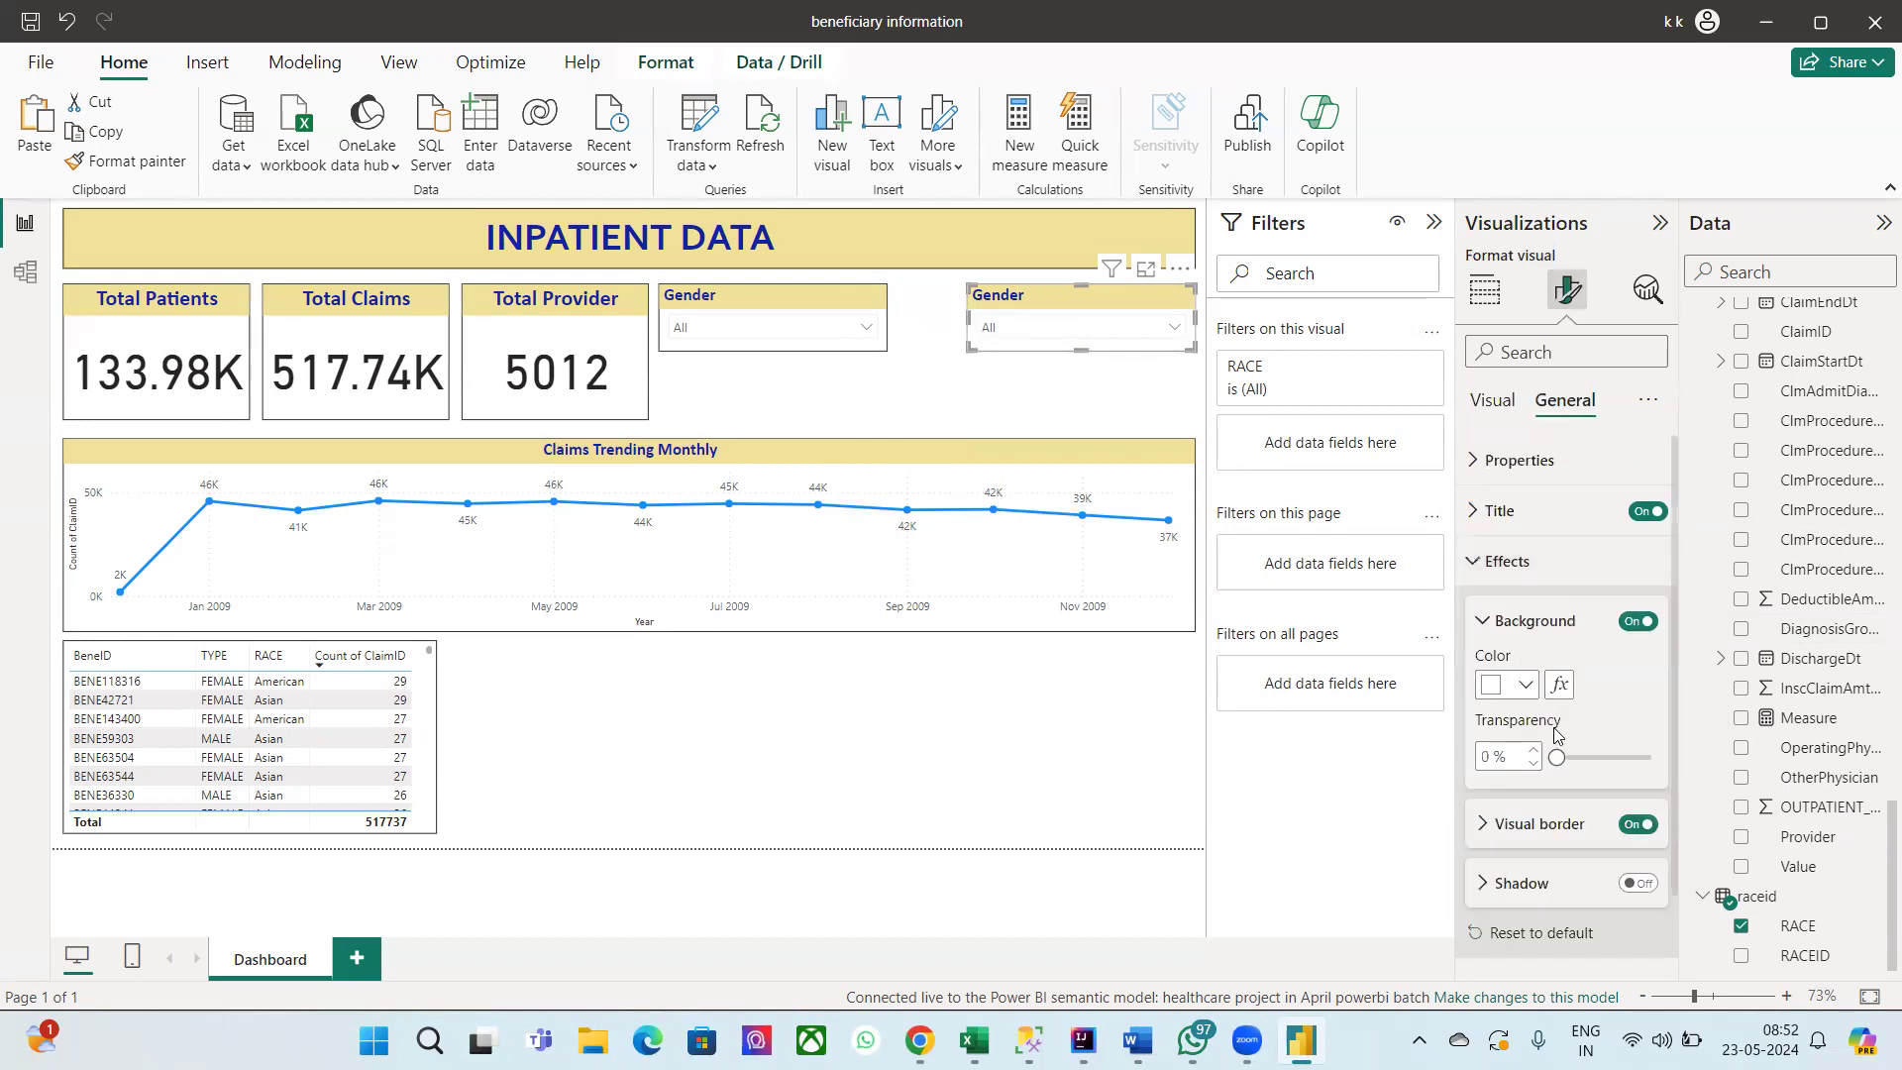
left_click(1480, 511)
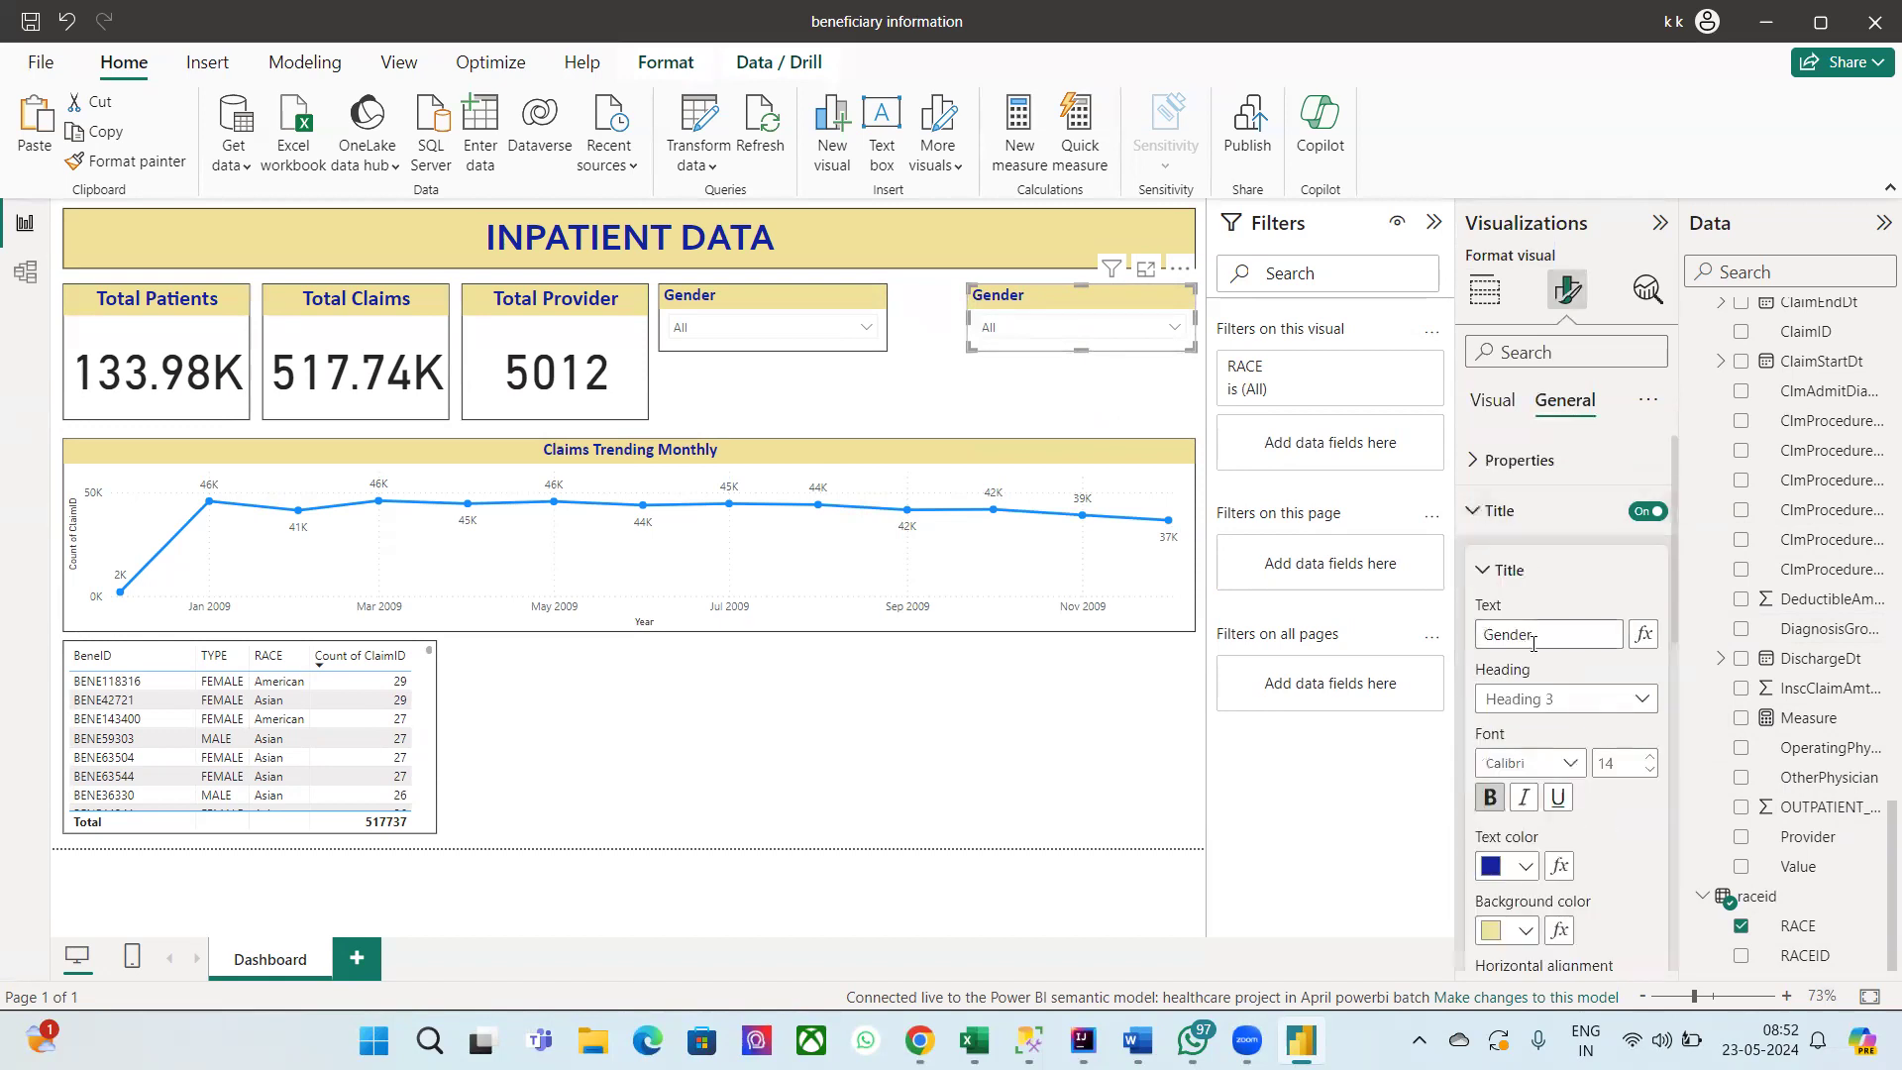
left_click_drag(1538, 635, 1404, 626)
type("RAce")
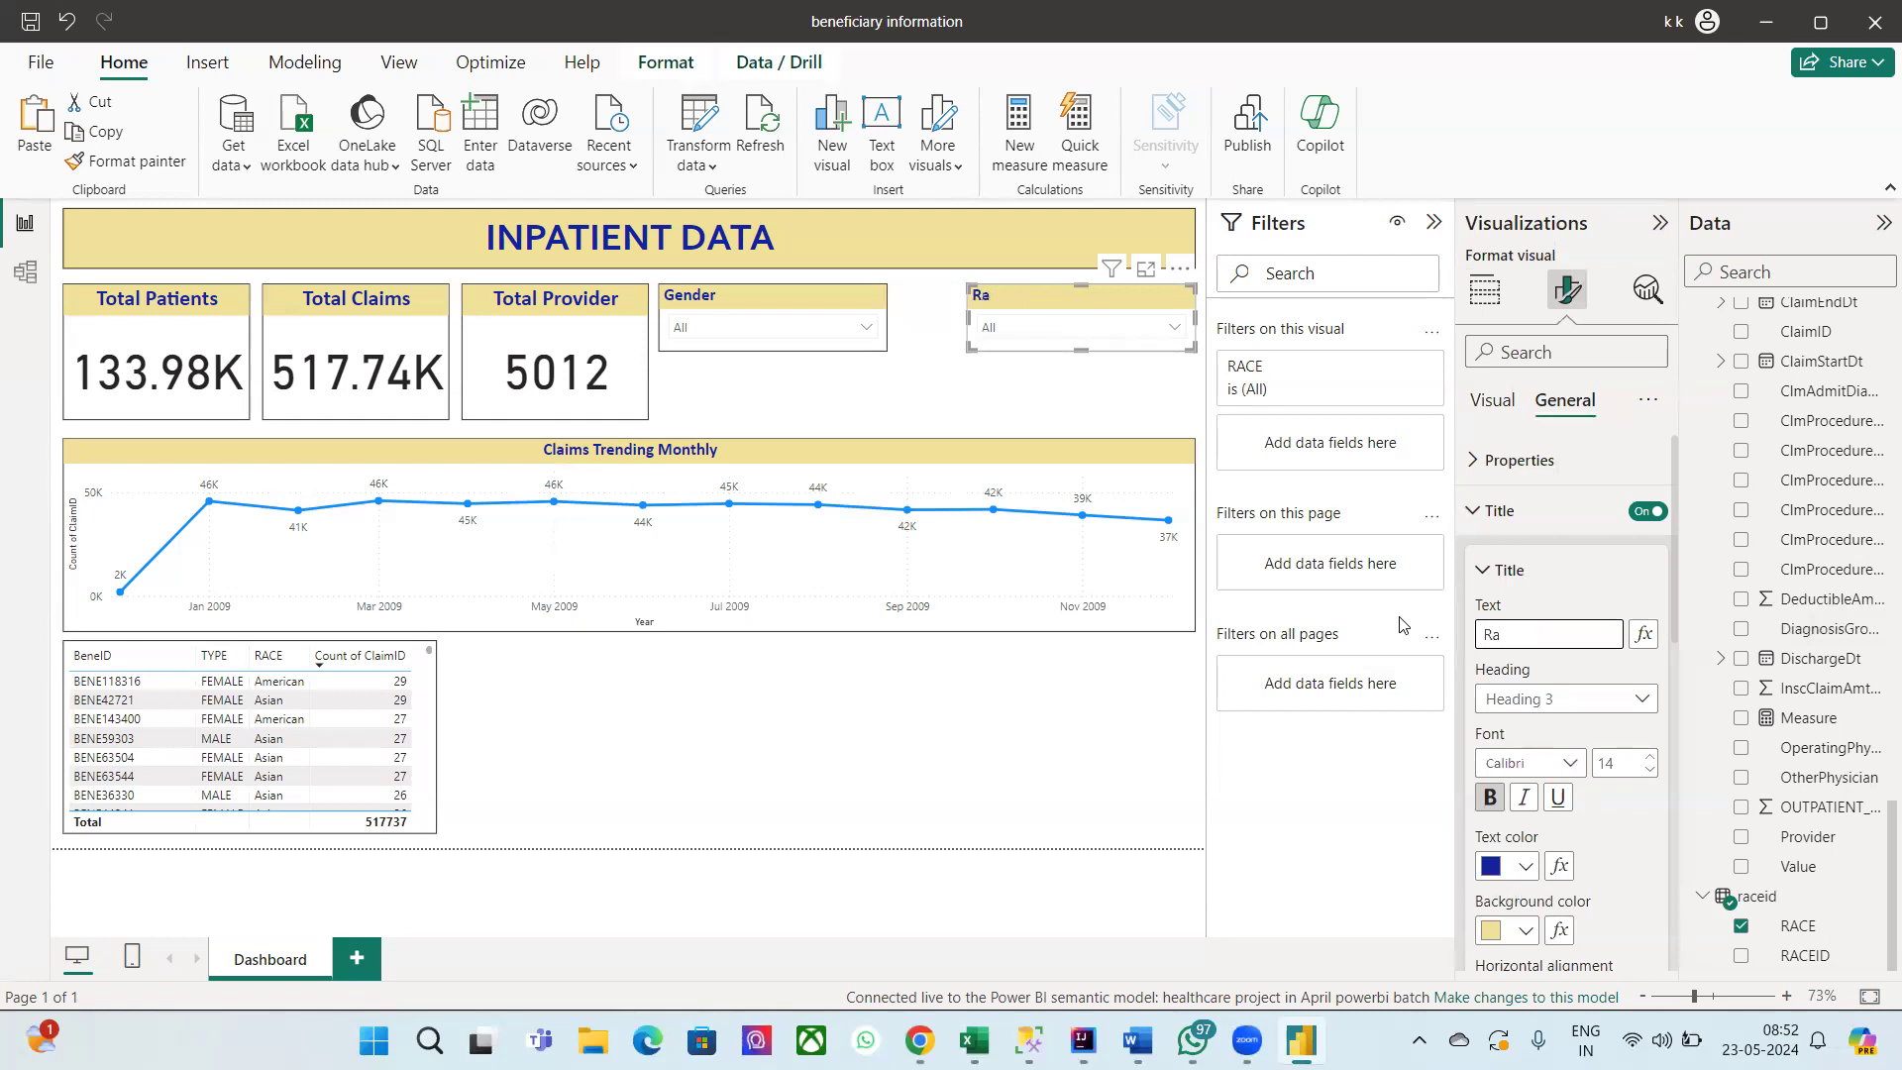
left_click(872, 394)
Step: Filter the dashboard to MALE in the Gender slicer and African in the Race slicer, and recheck the Gender options
left_click(778, 327)
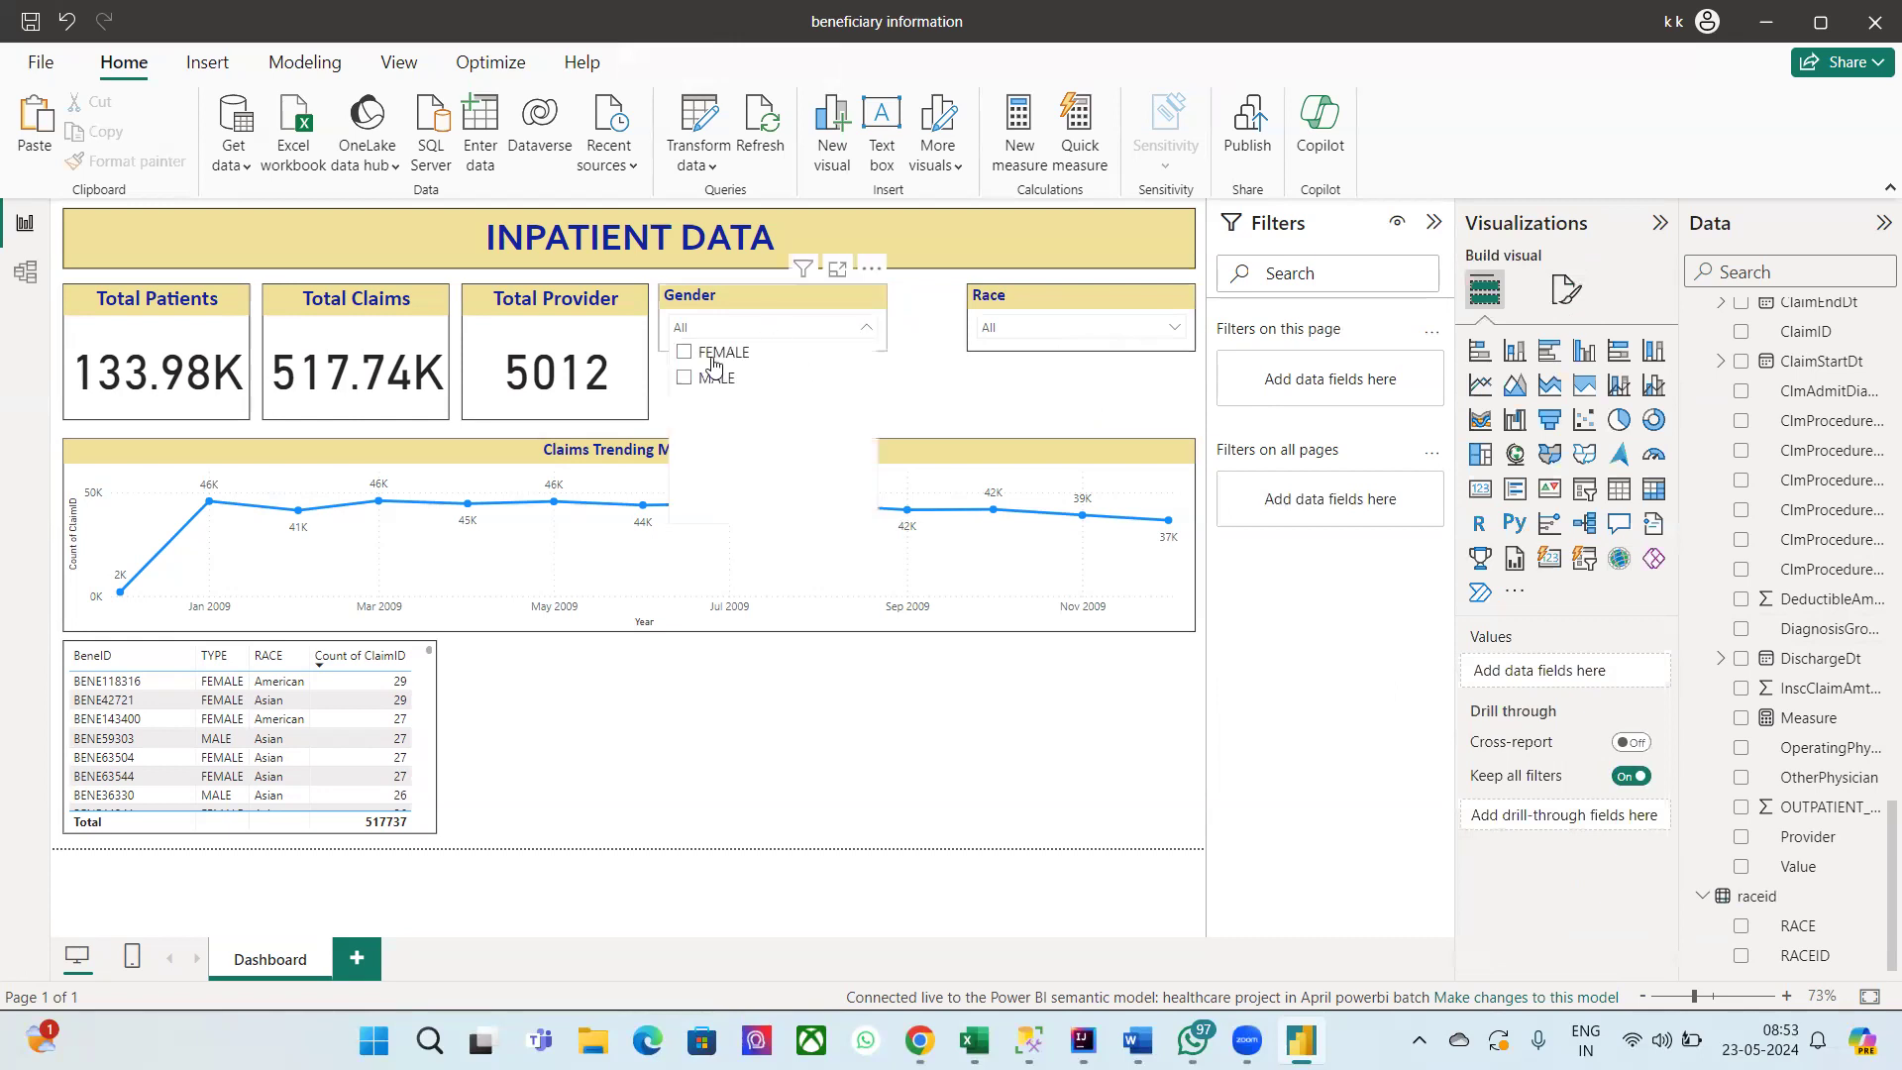
left_click(684, 379)
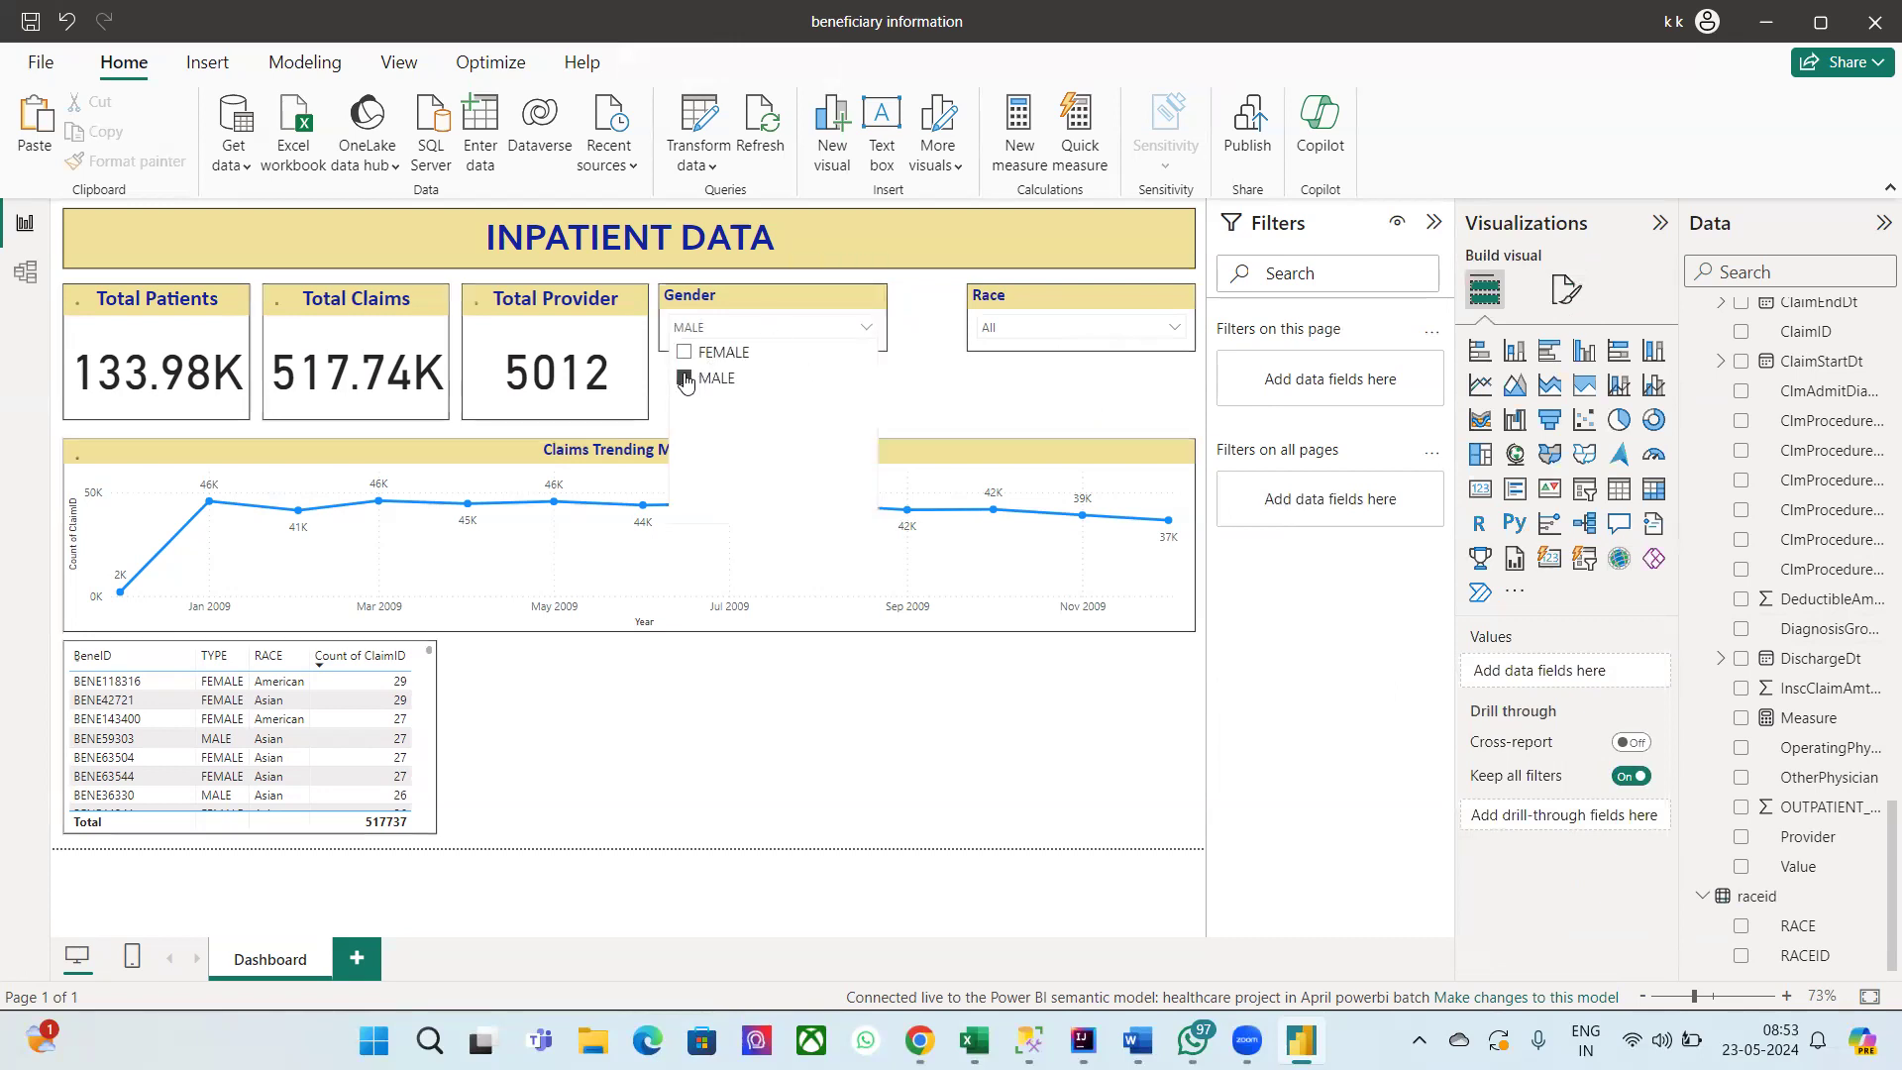
left_click(1060, 327)
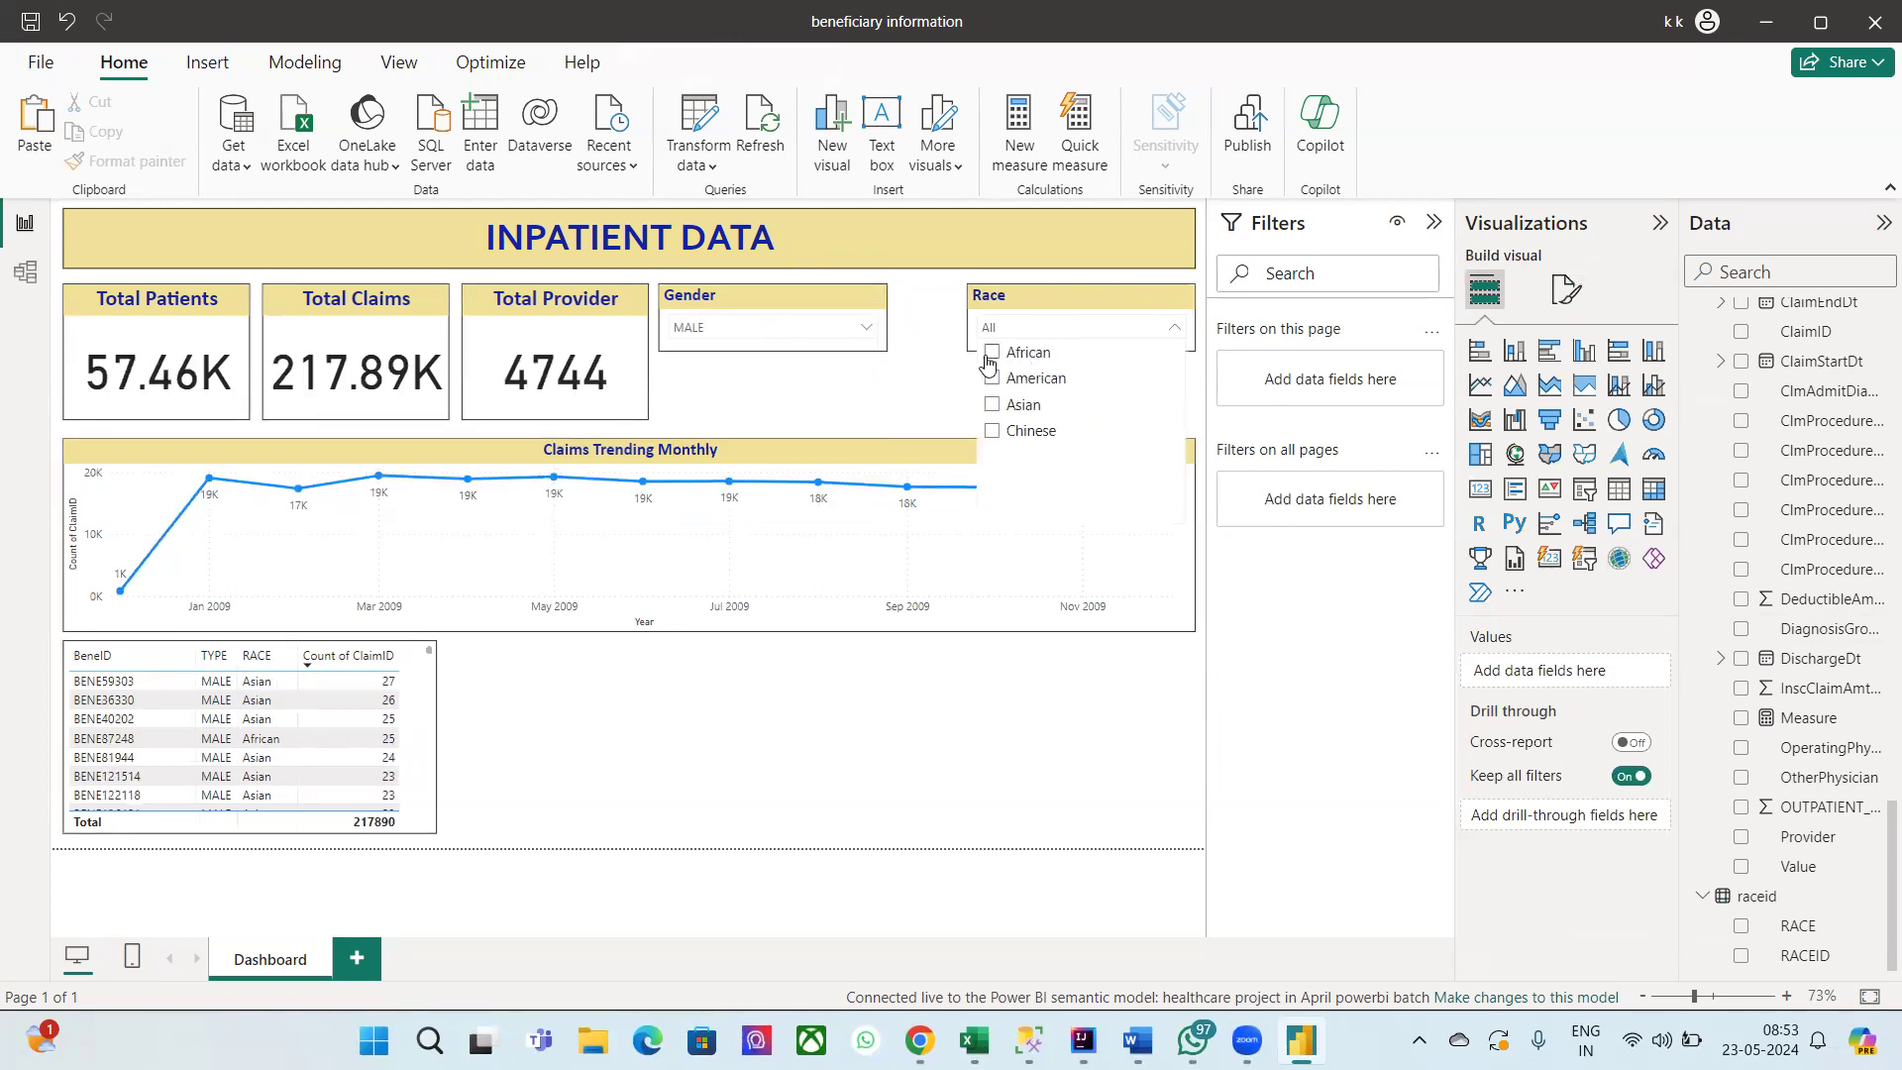
left_click(990, 355)
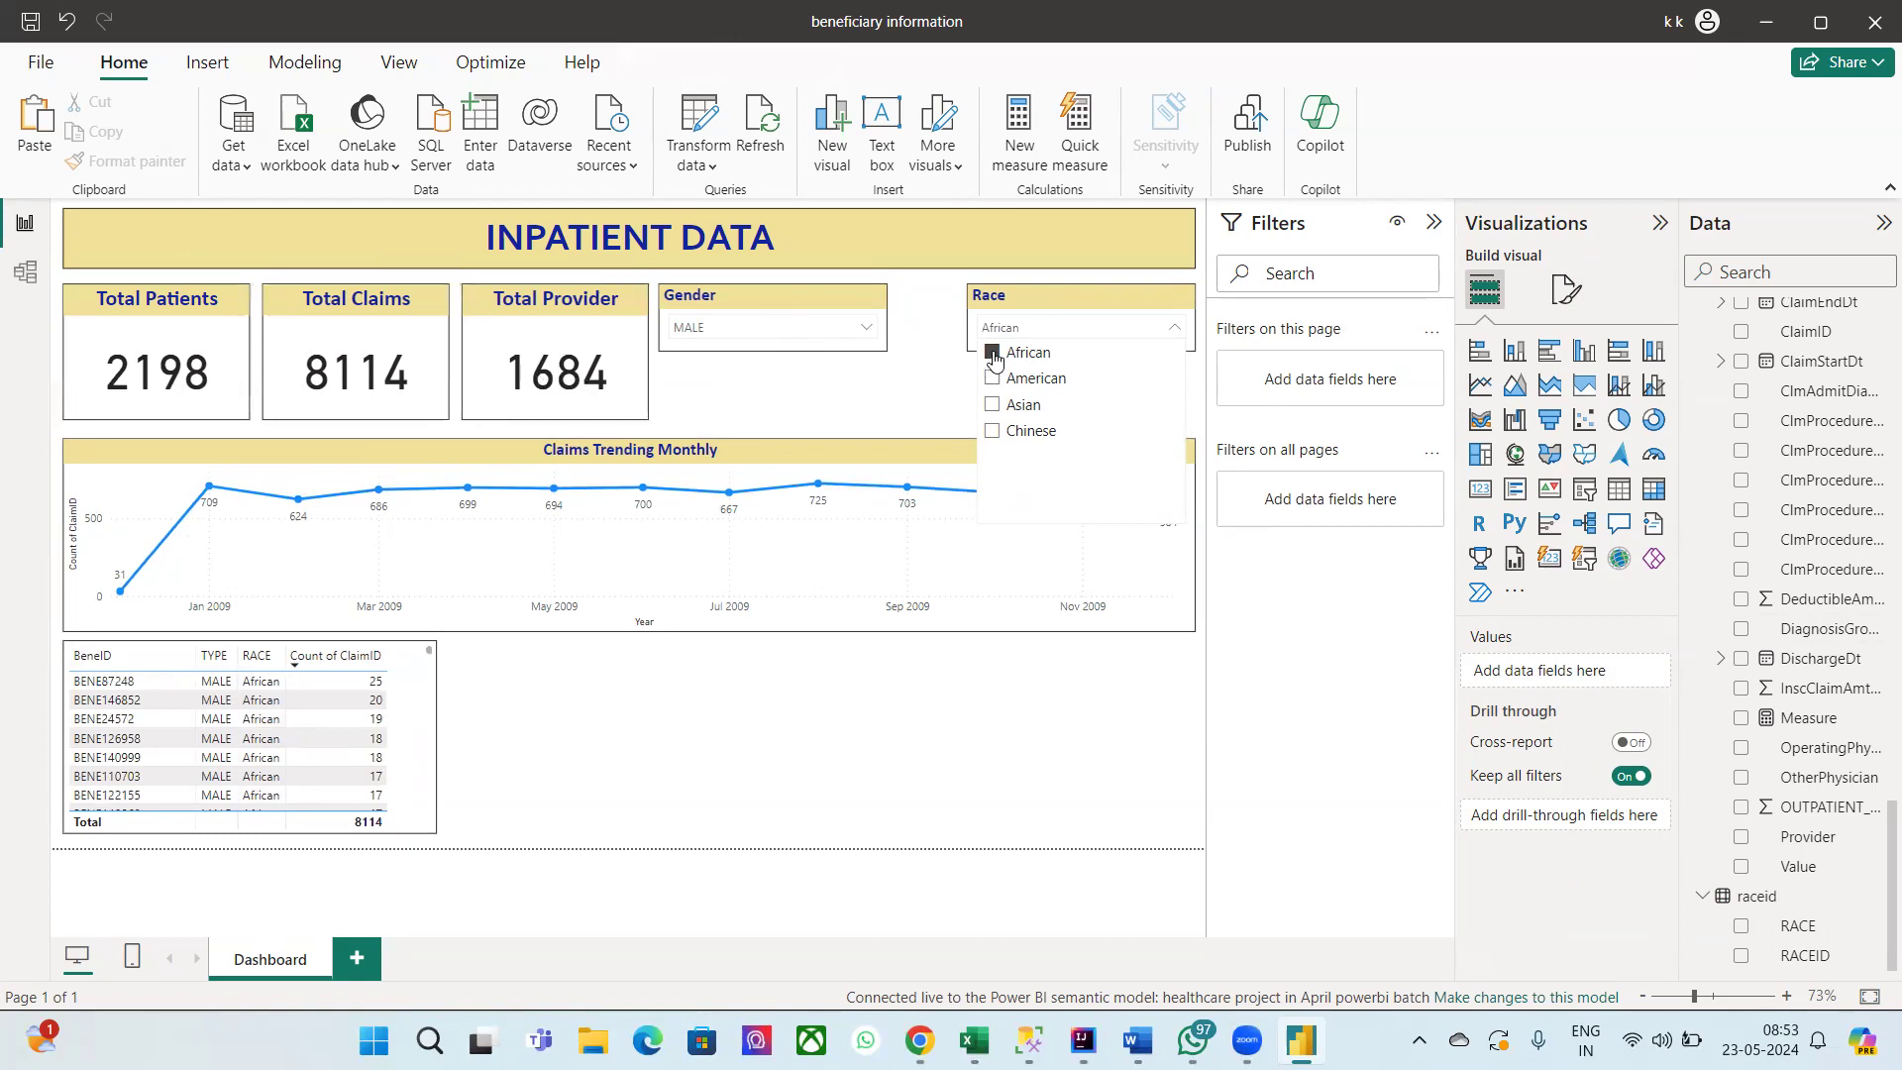
left_click(696, 324)
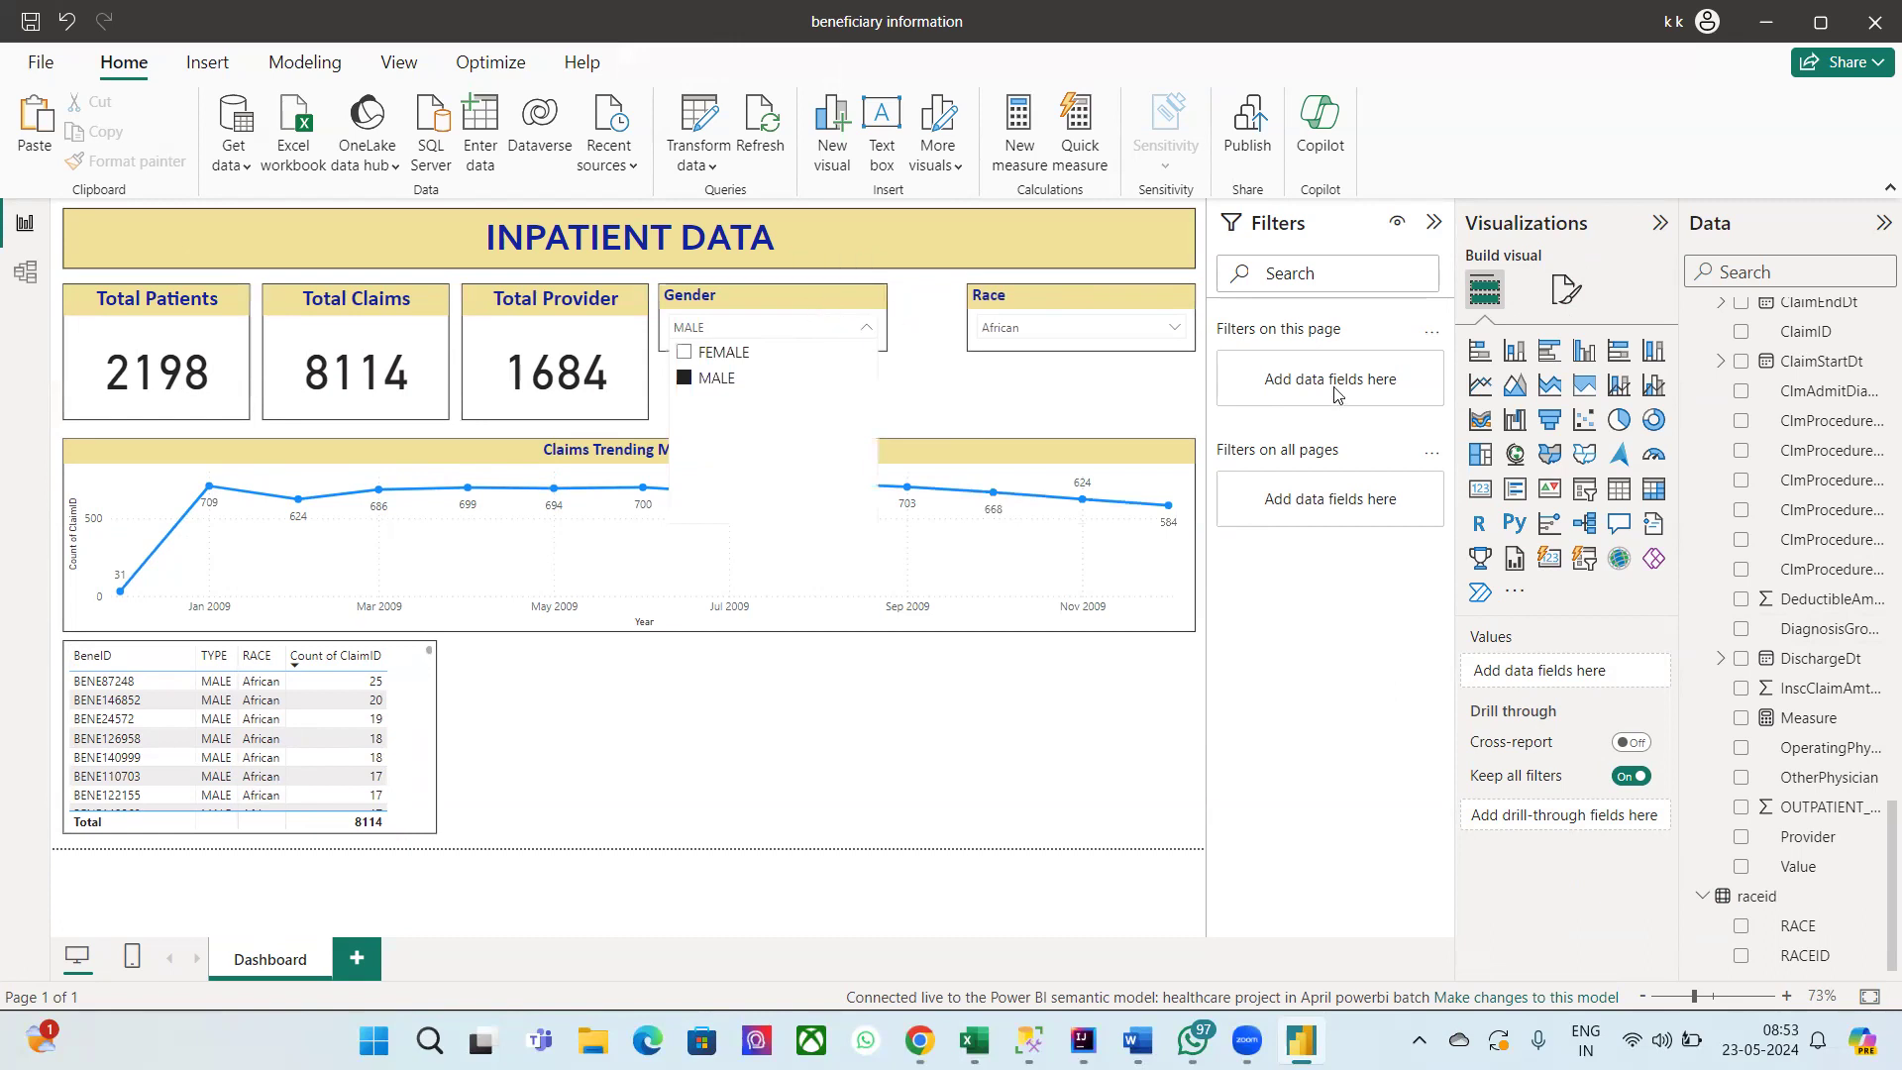
left_click(1562, 288)
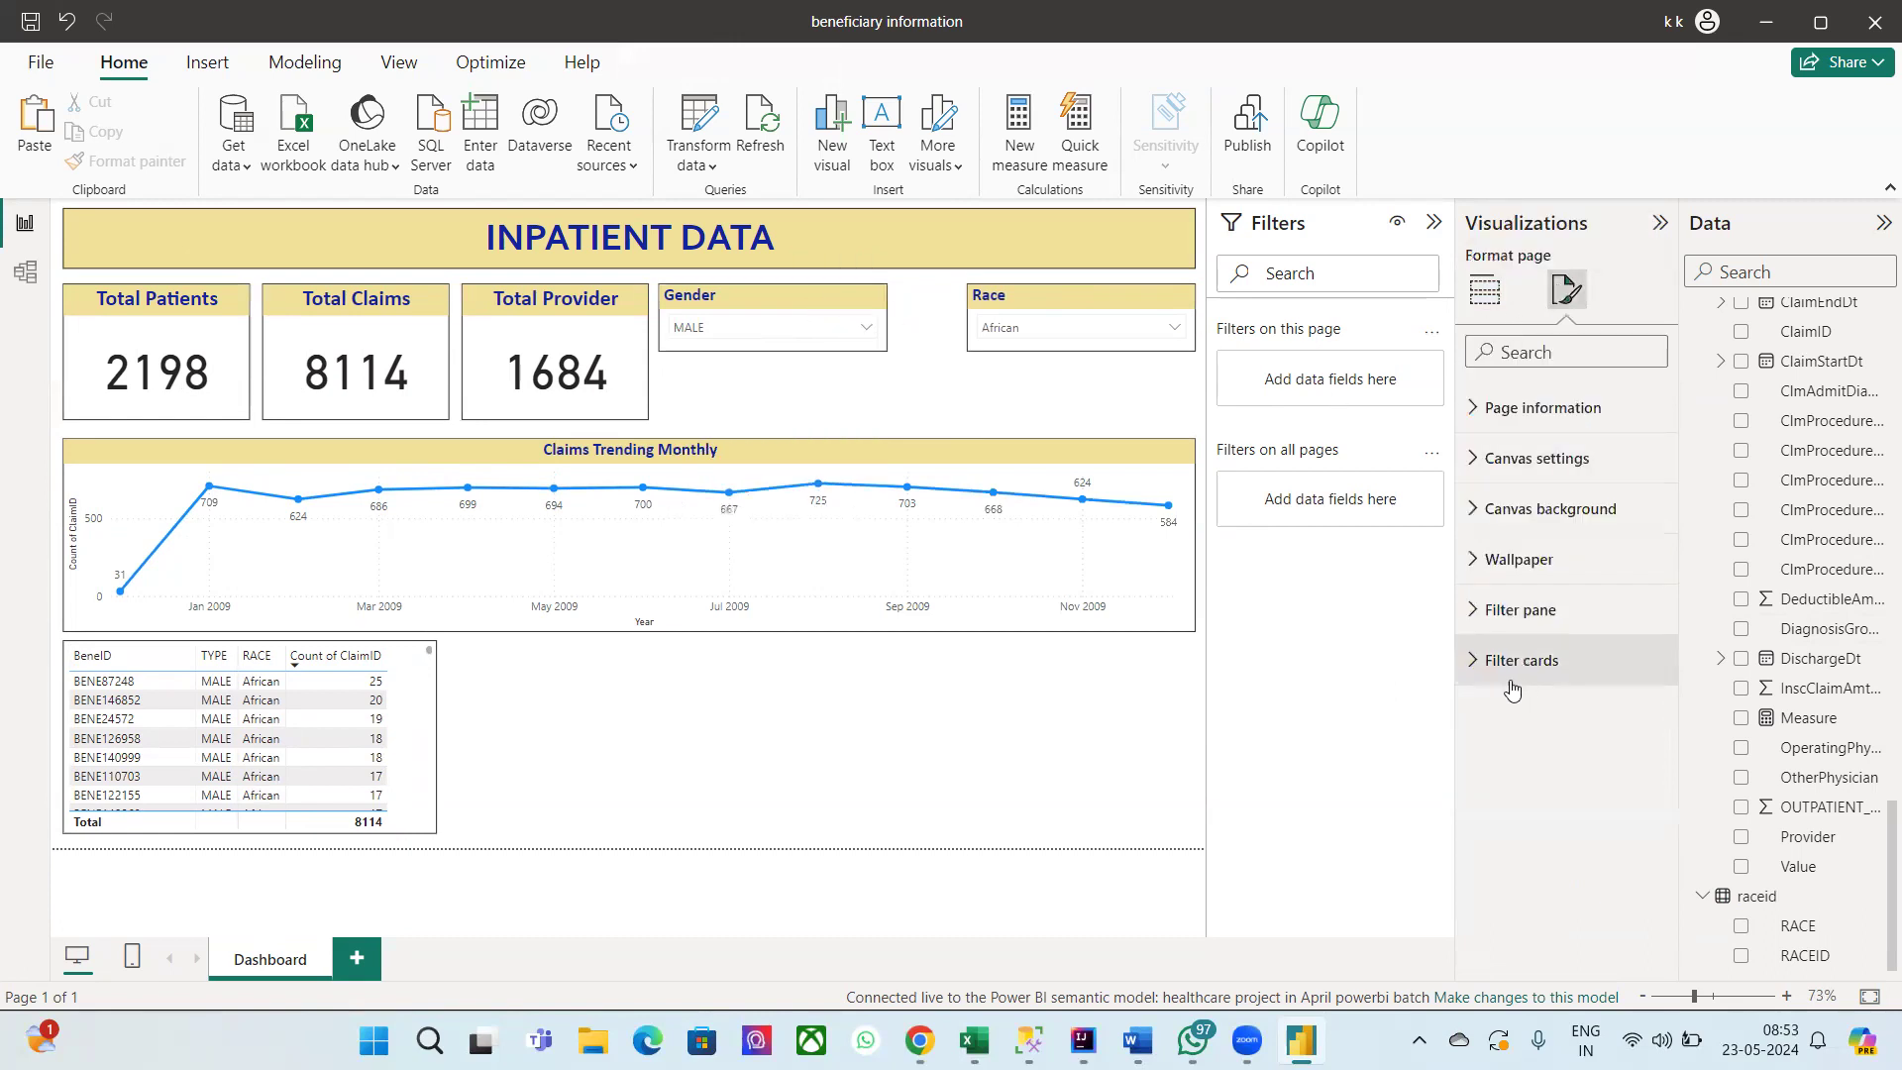
left_click(1489, 660)
scroll(1523, 761, "down", 3)
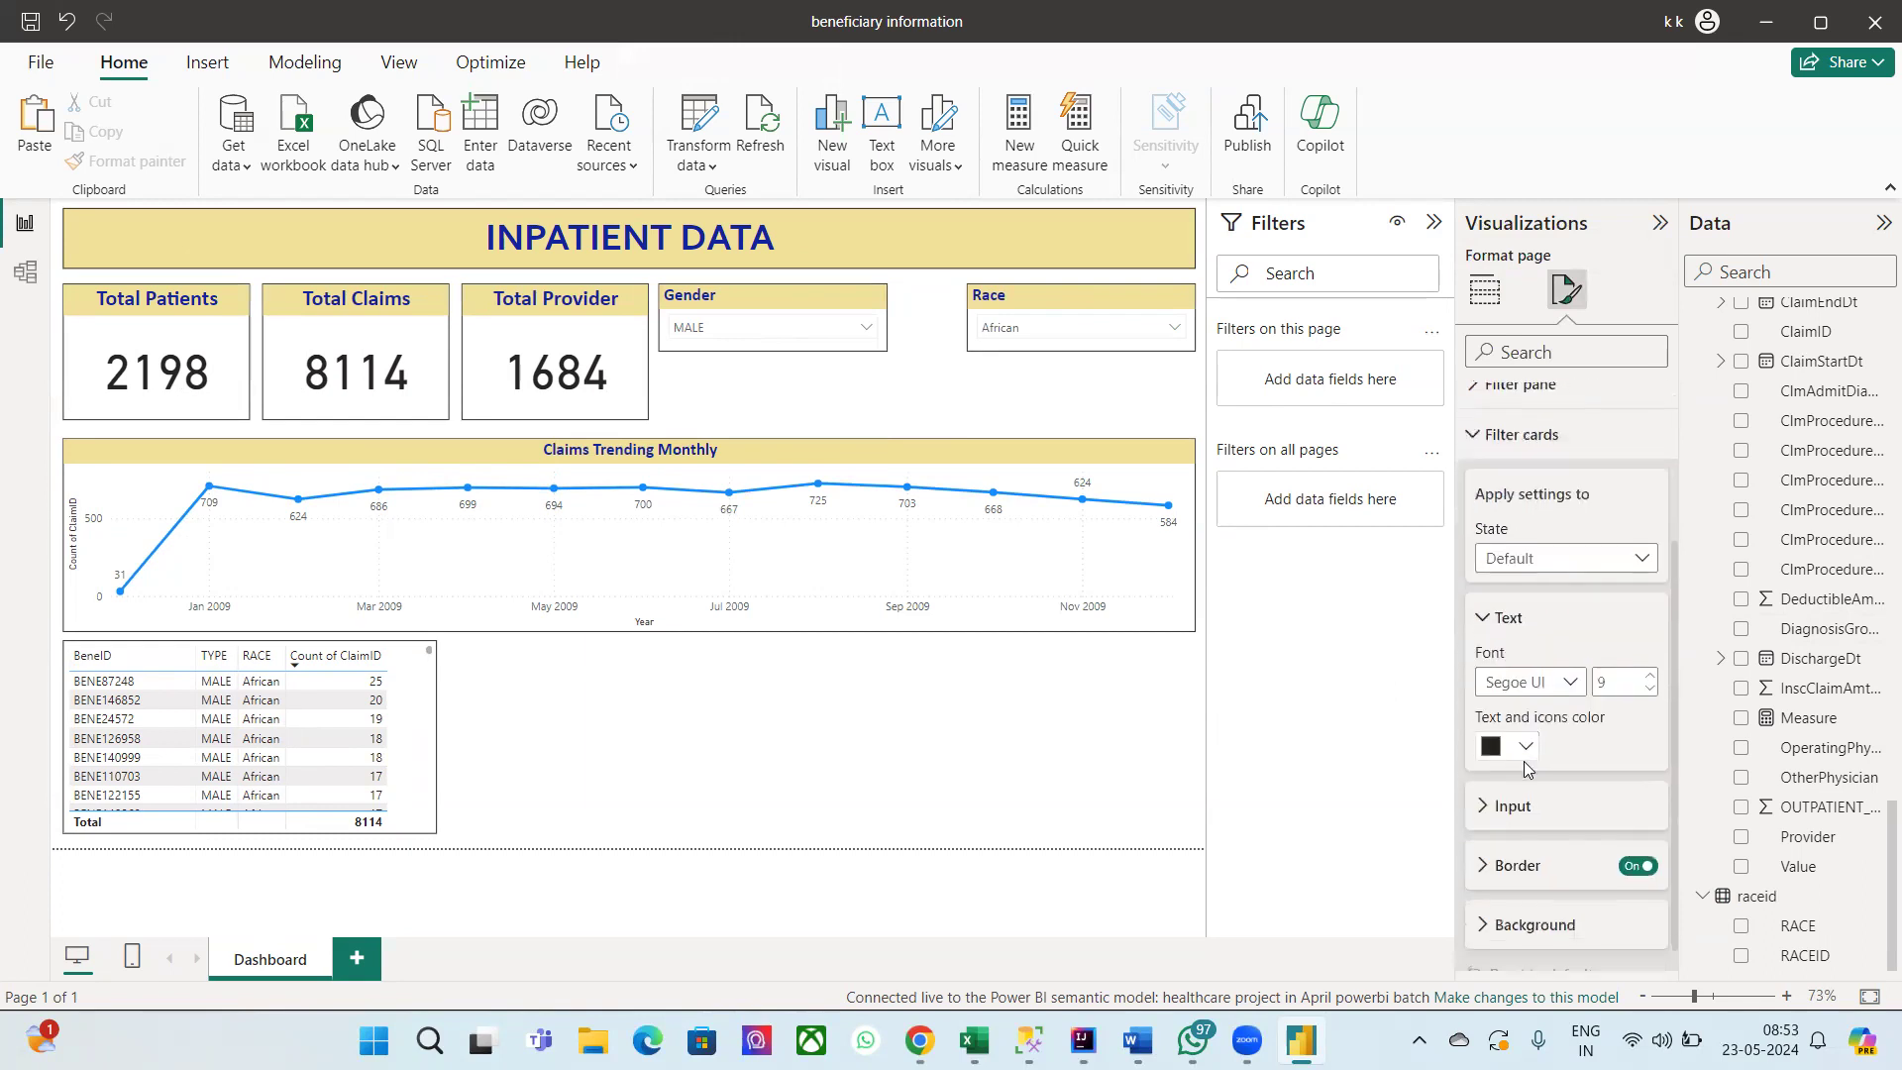
left_click(1534, 538)
left_click(1525, 551)
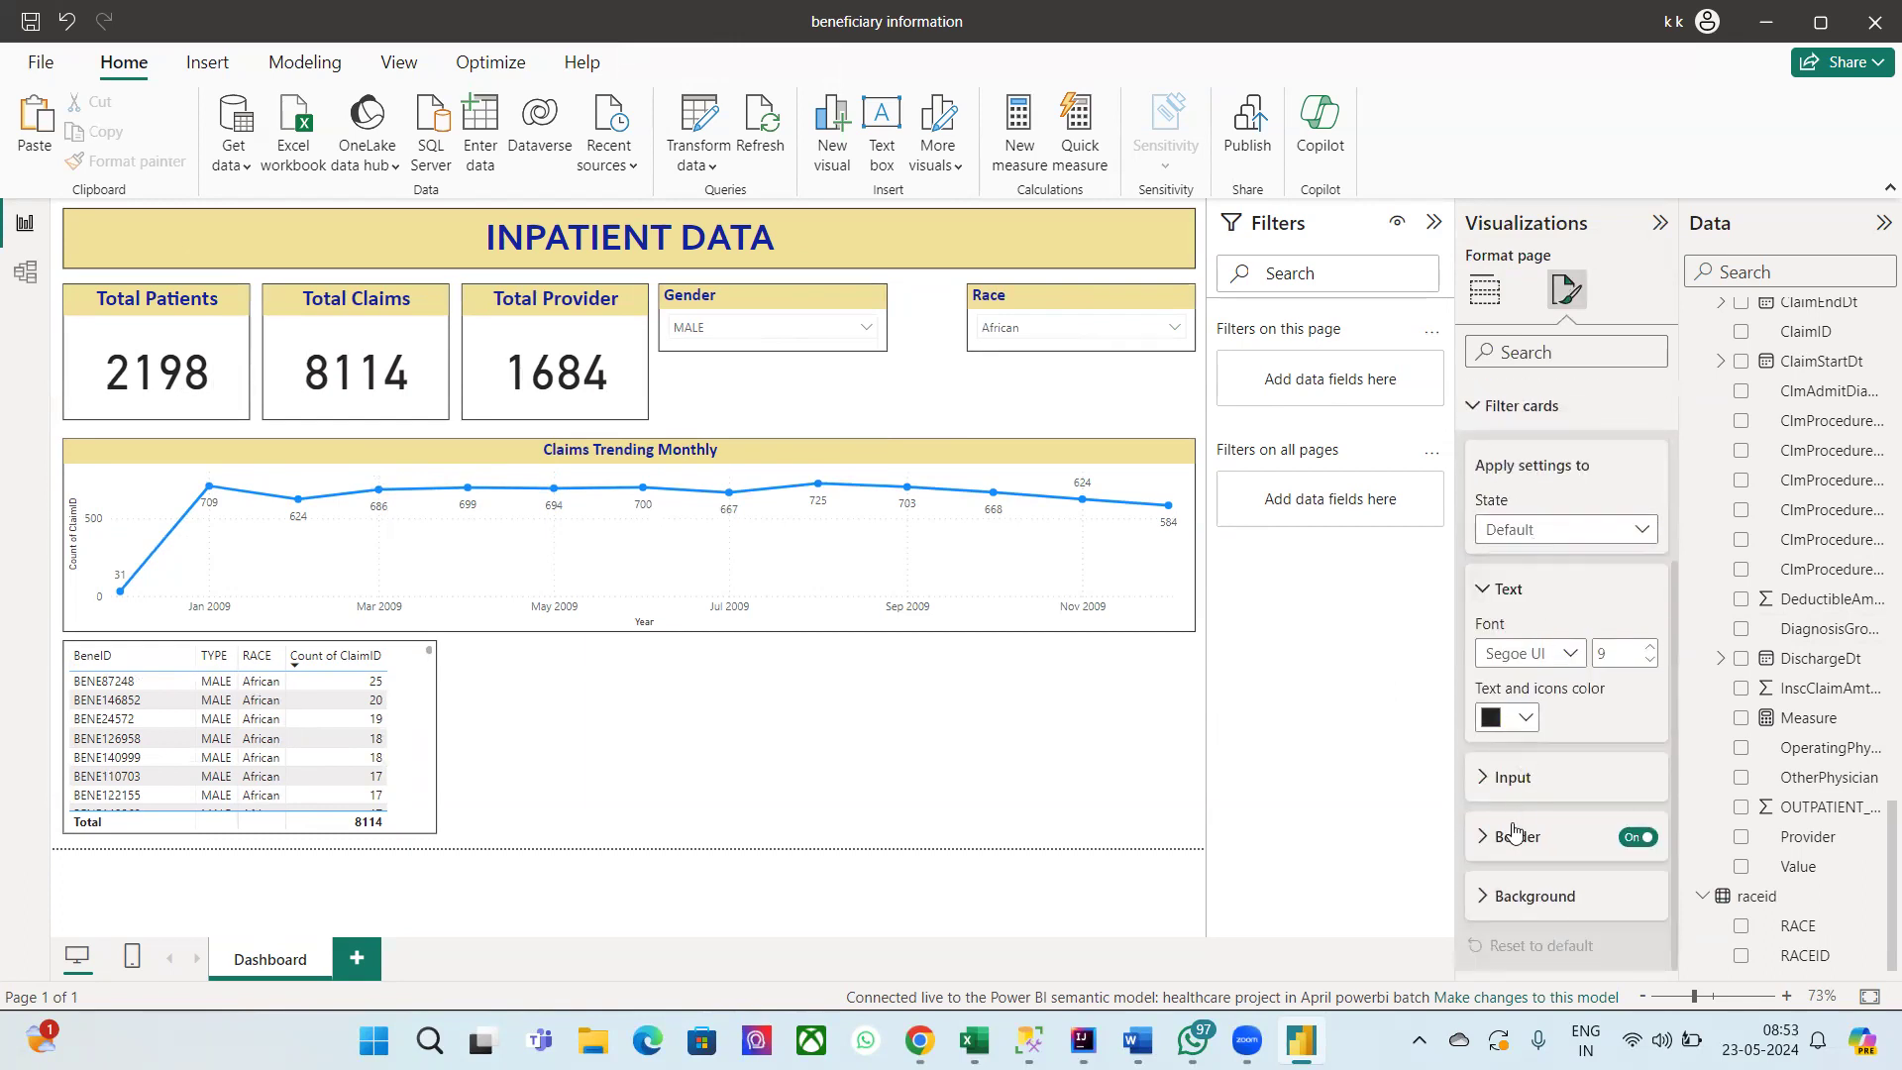
left_click(1481, 778)
scroll(1479, 781, "down", 1)
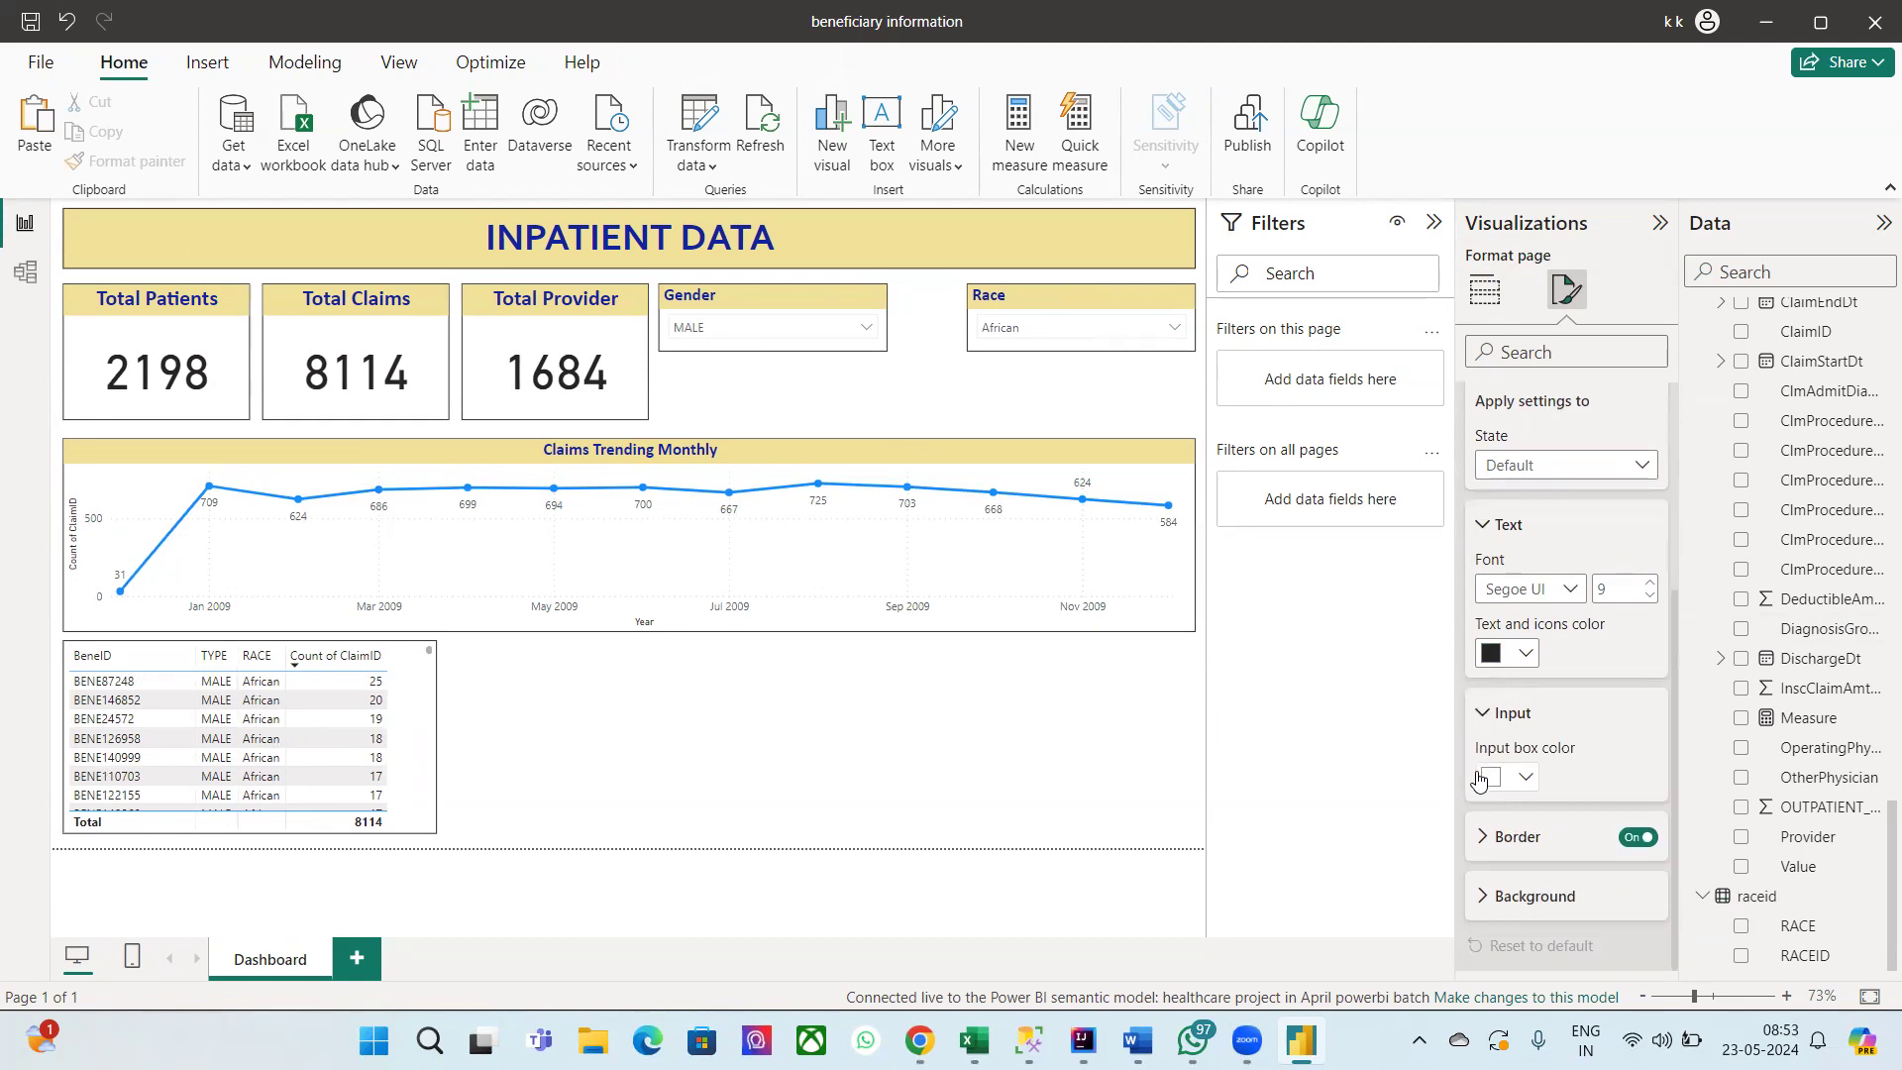
scroll(1479, 782, "up", 5)
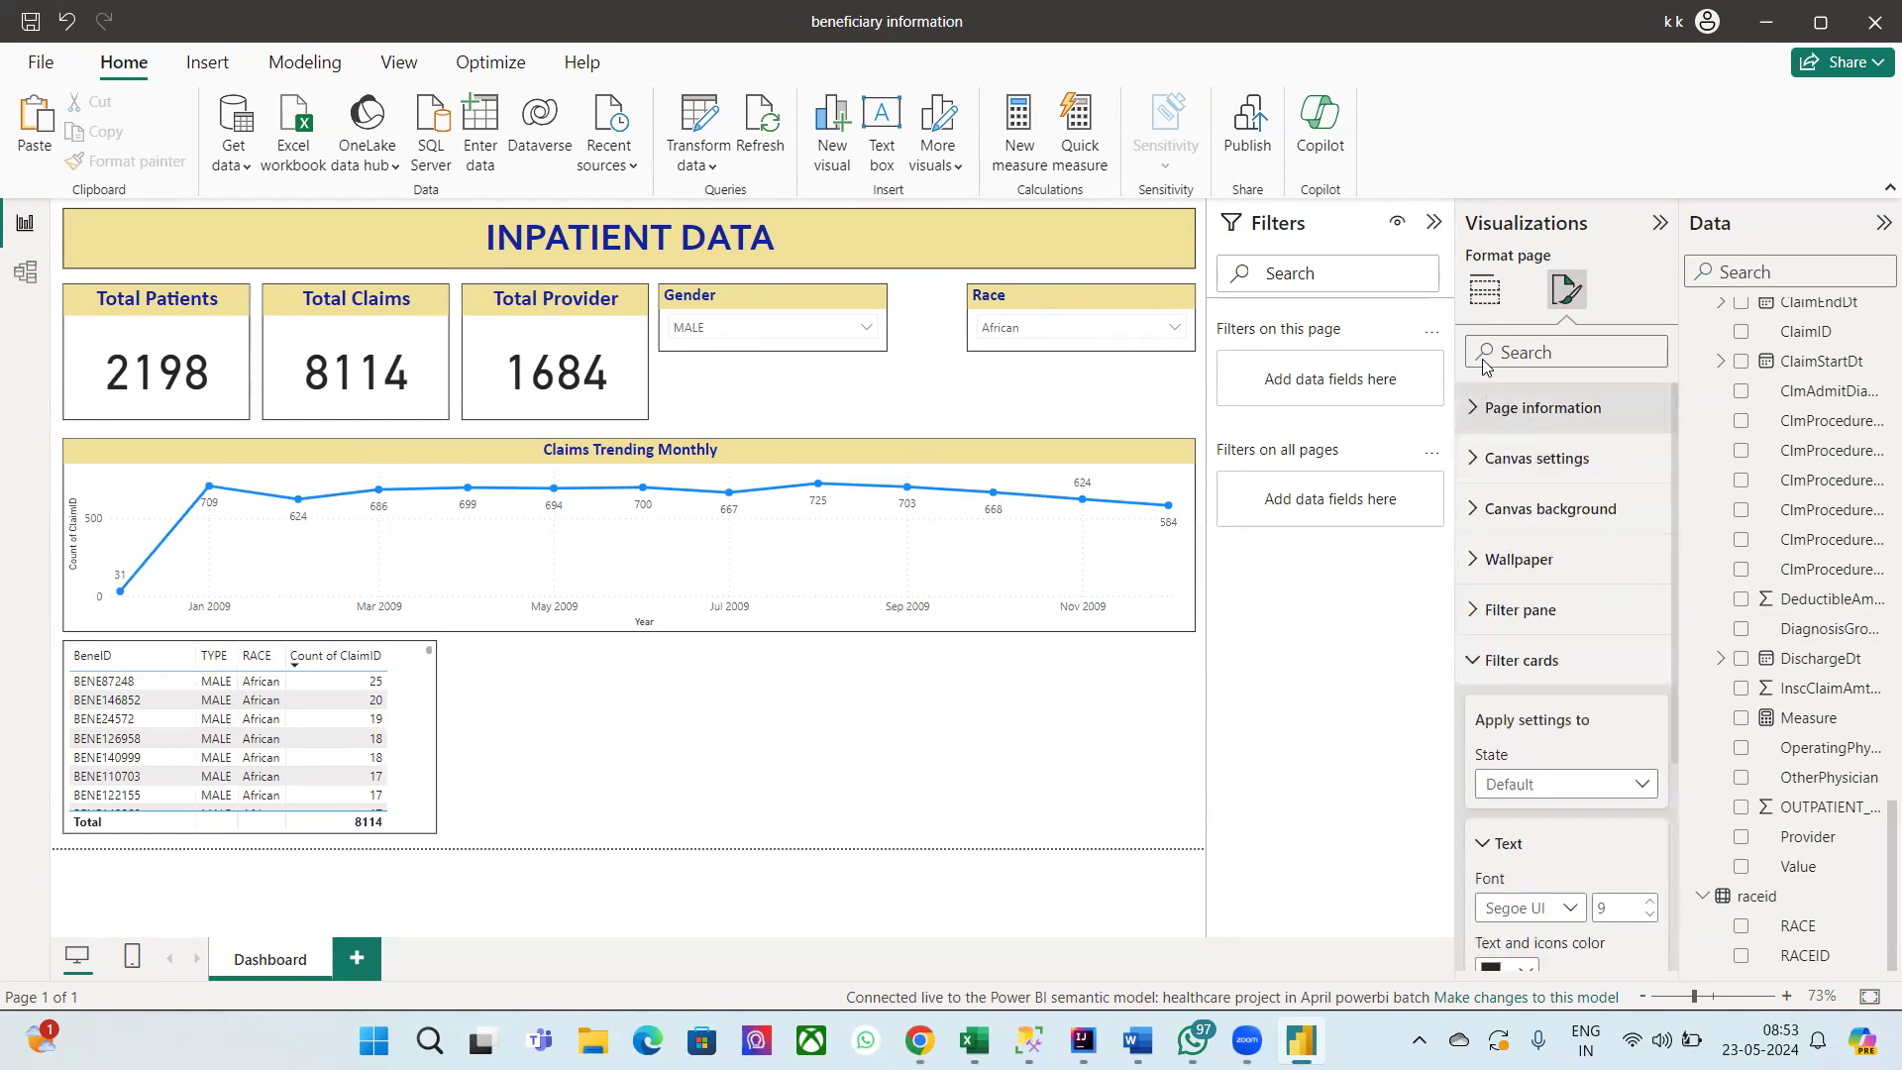
left_click(1484, 289)
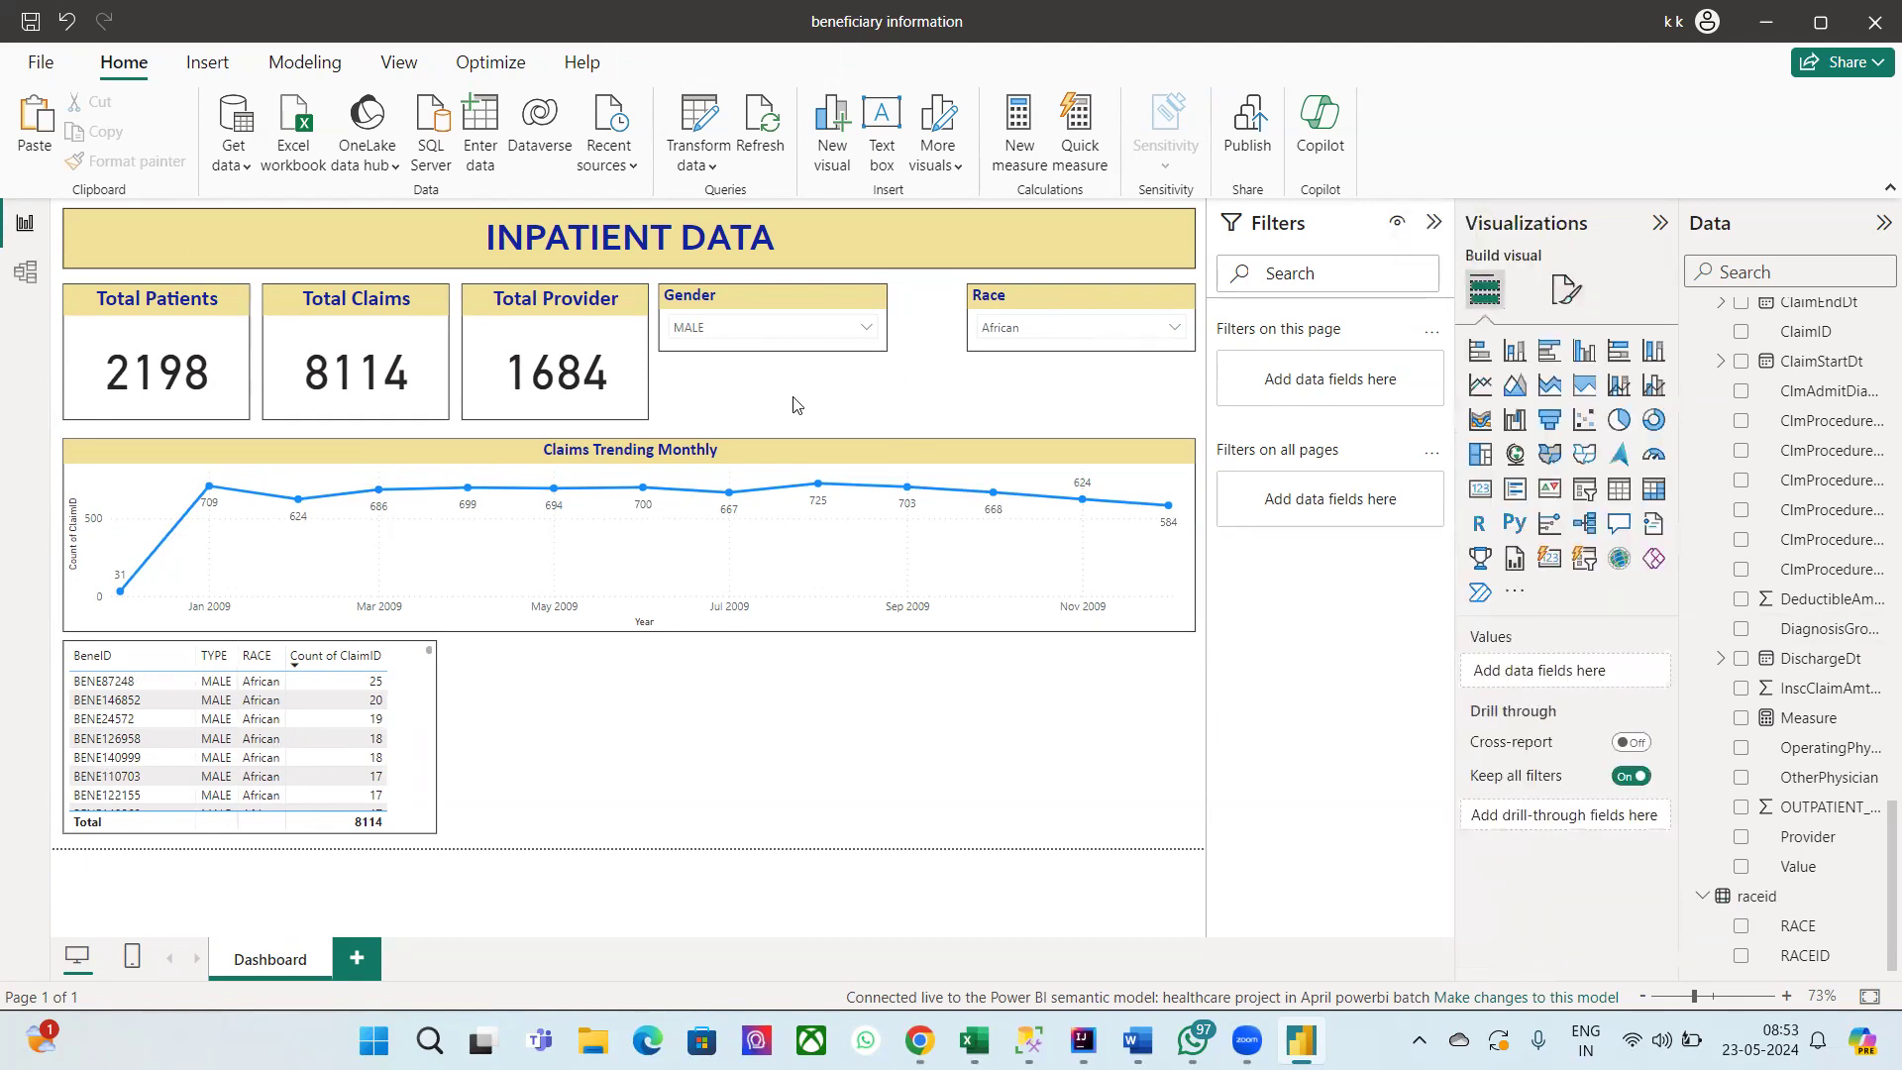
Step: Turn on the Show "Select all" option in the selection settings of both the Gender and Race slicers
left_click(783, 313)
left_click(1565, 289)
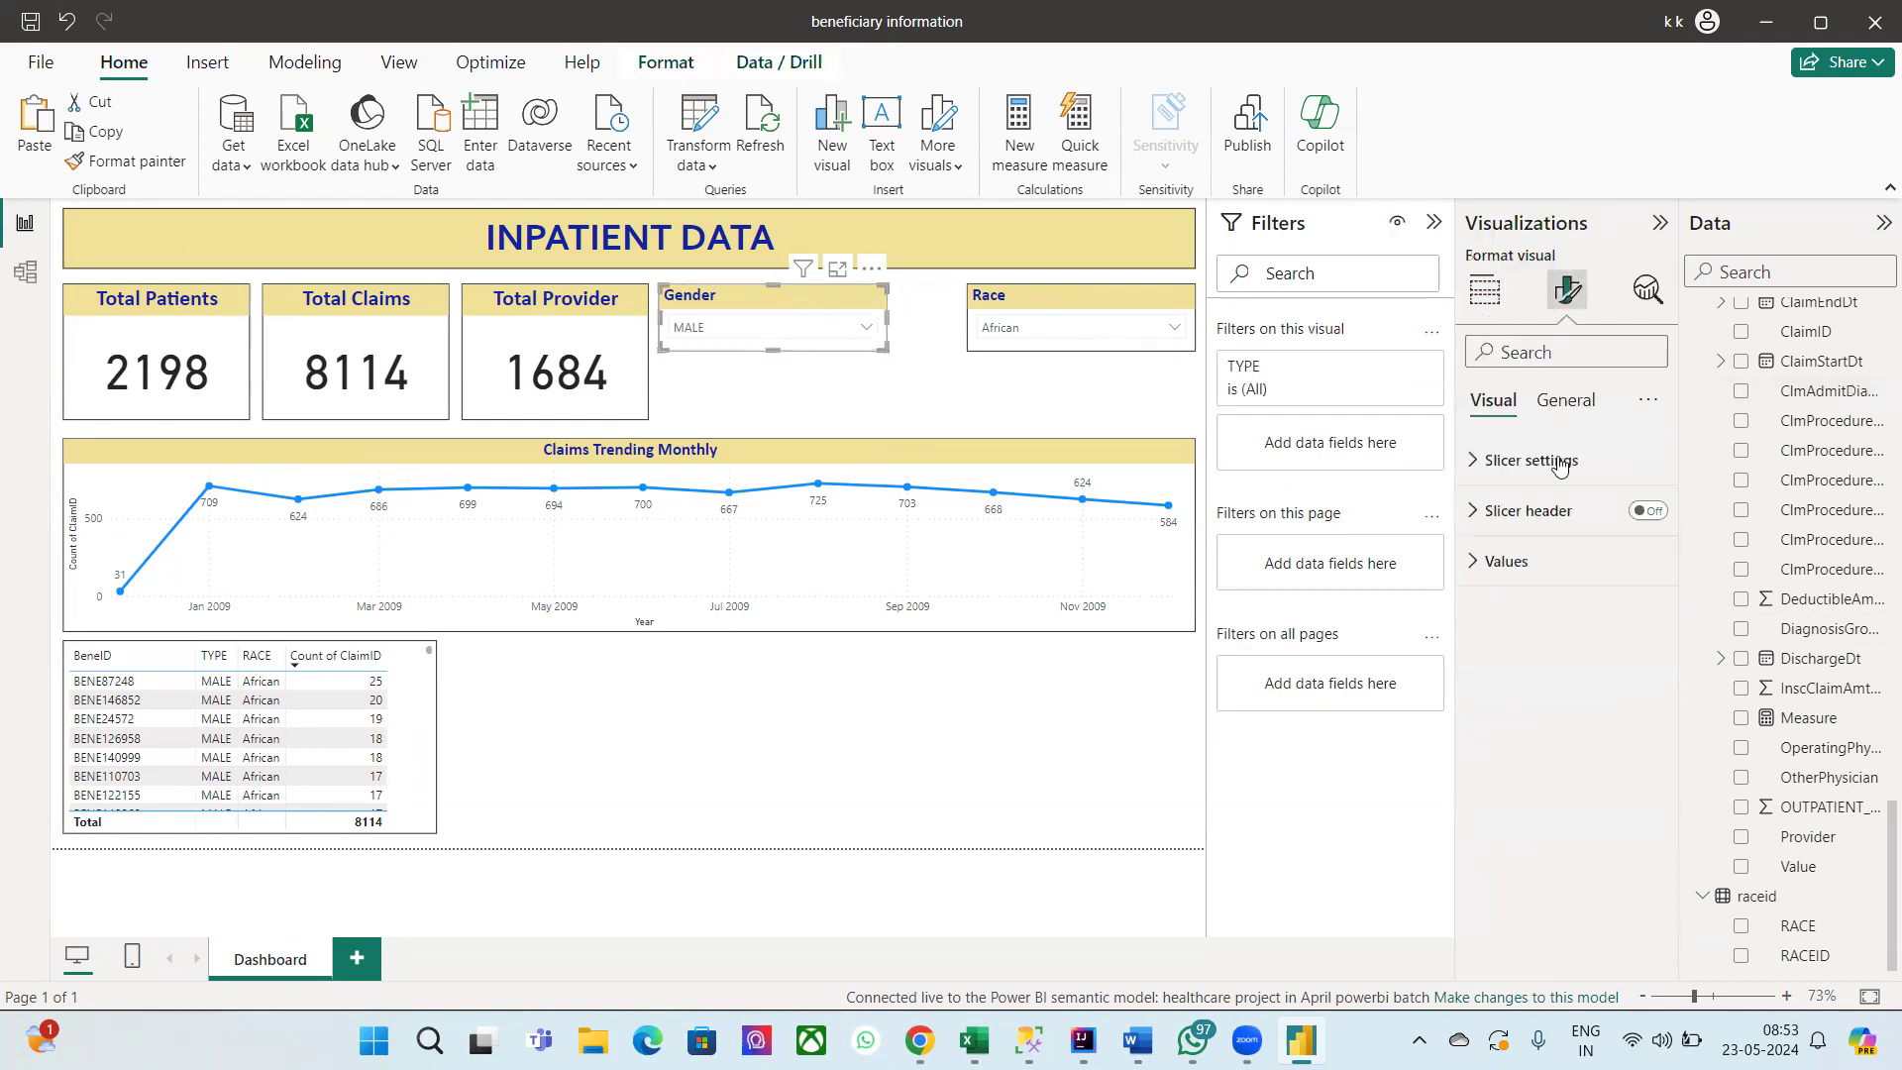
left_click(1470, 478)
left_click(1480, 645)
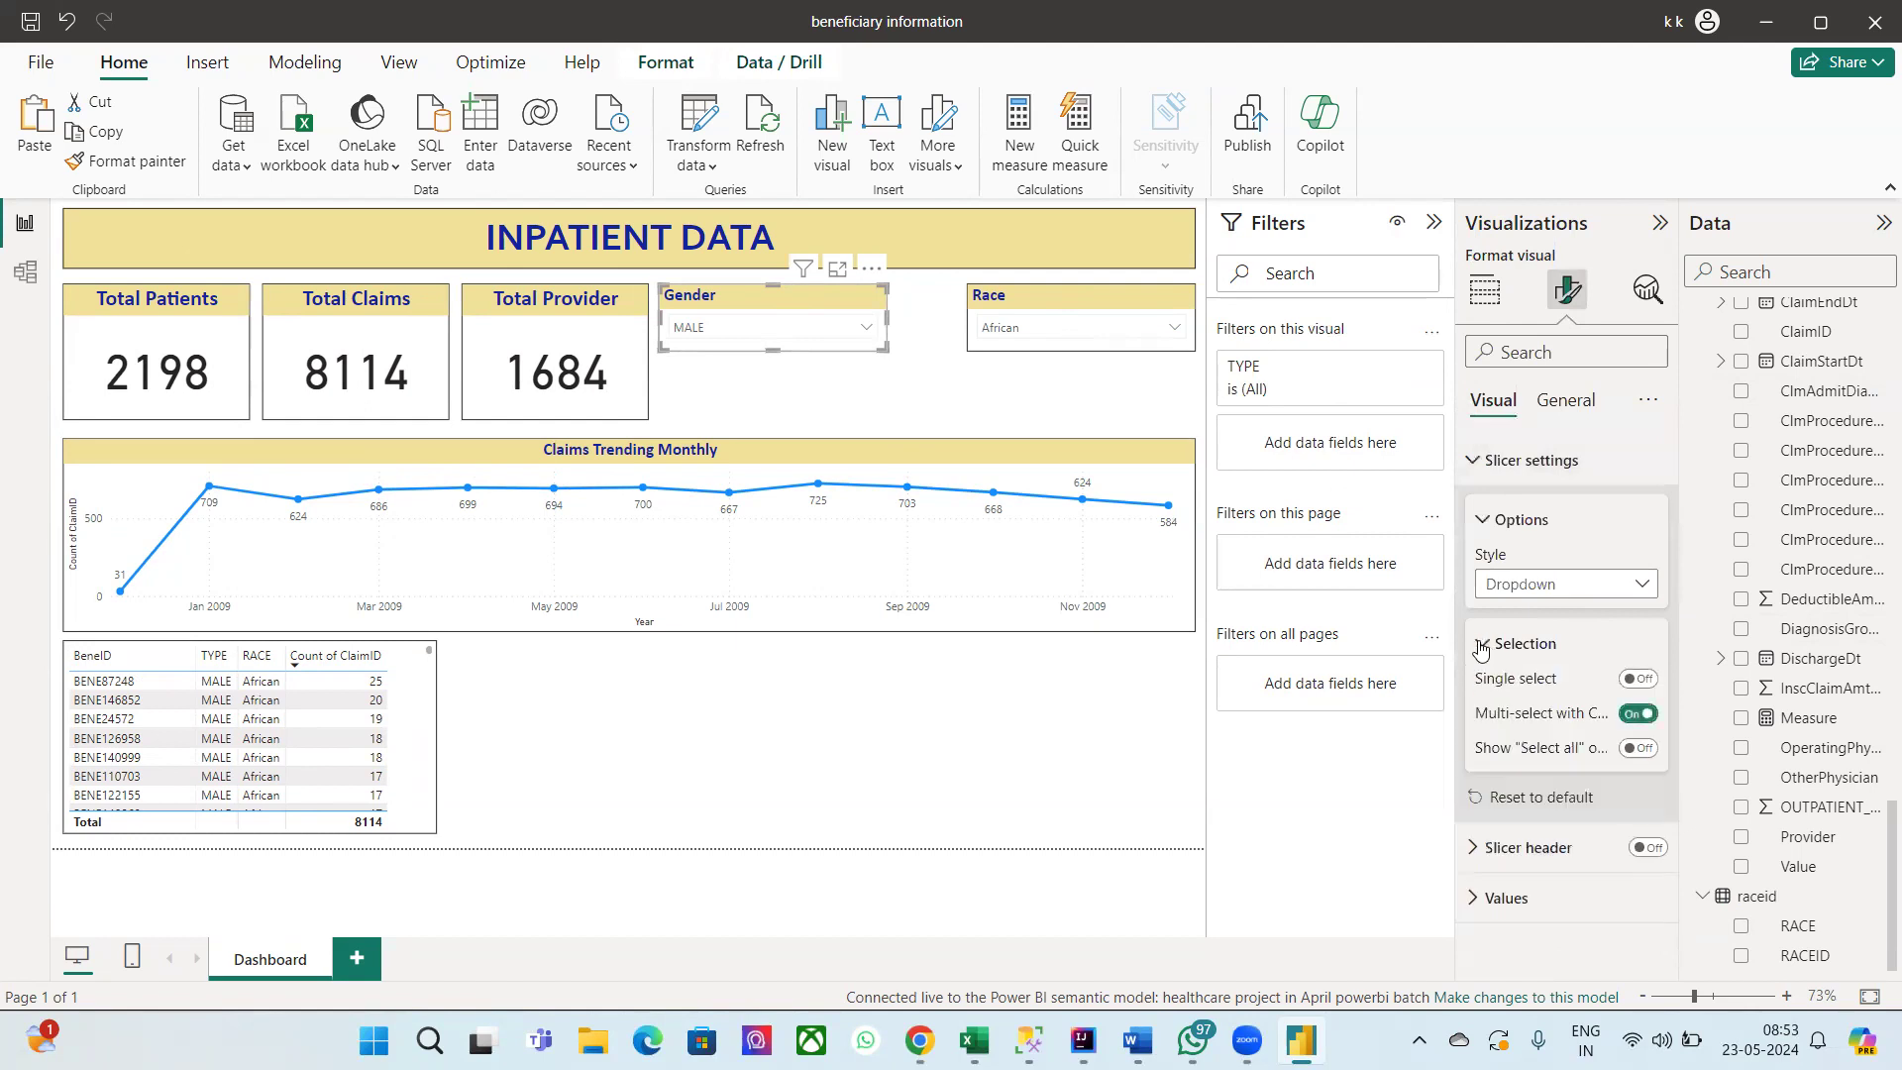
left_click(1636, 749)
left_click(1058, 295)
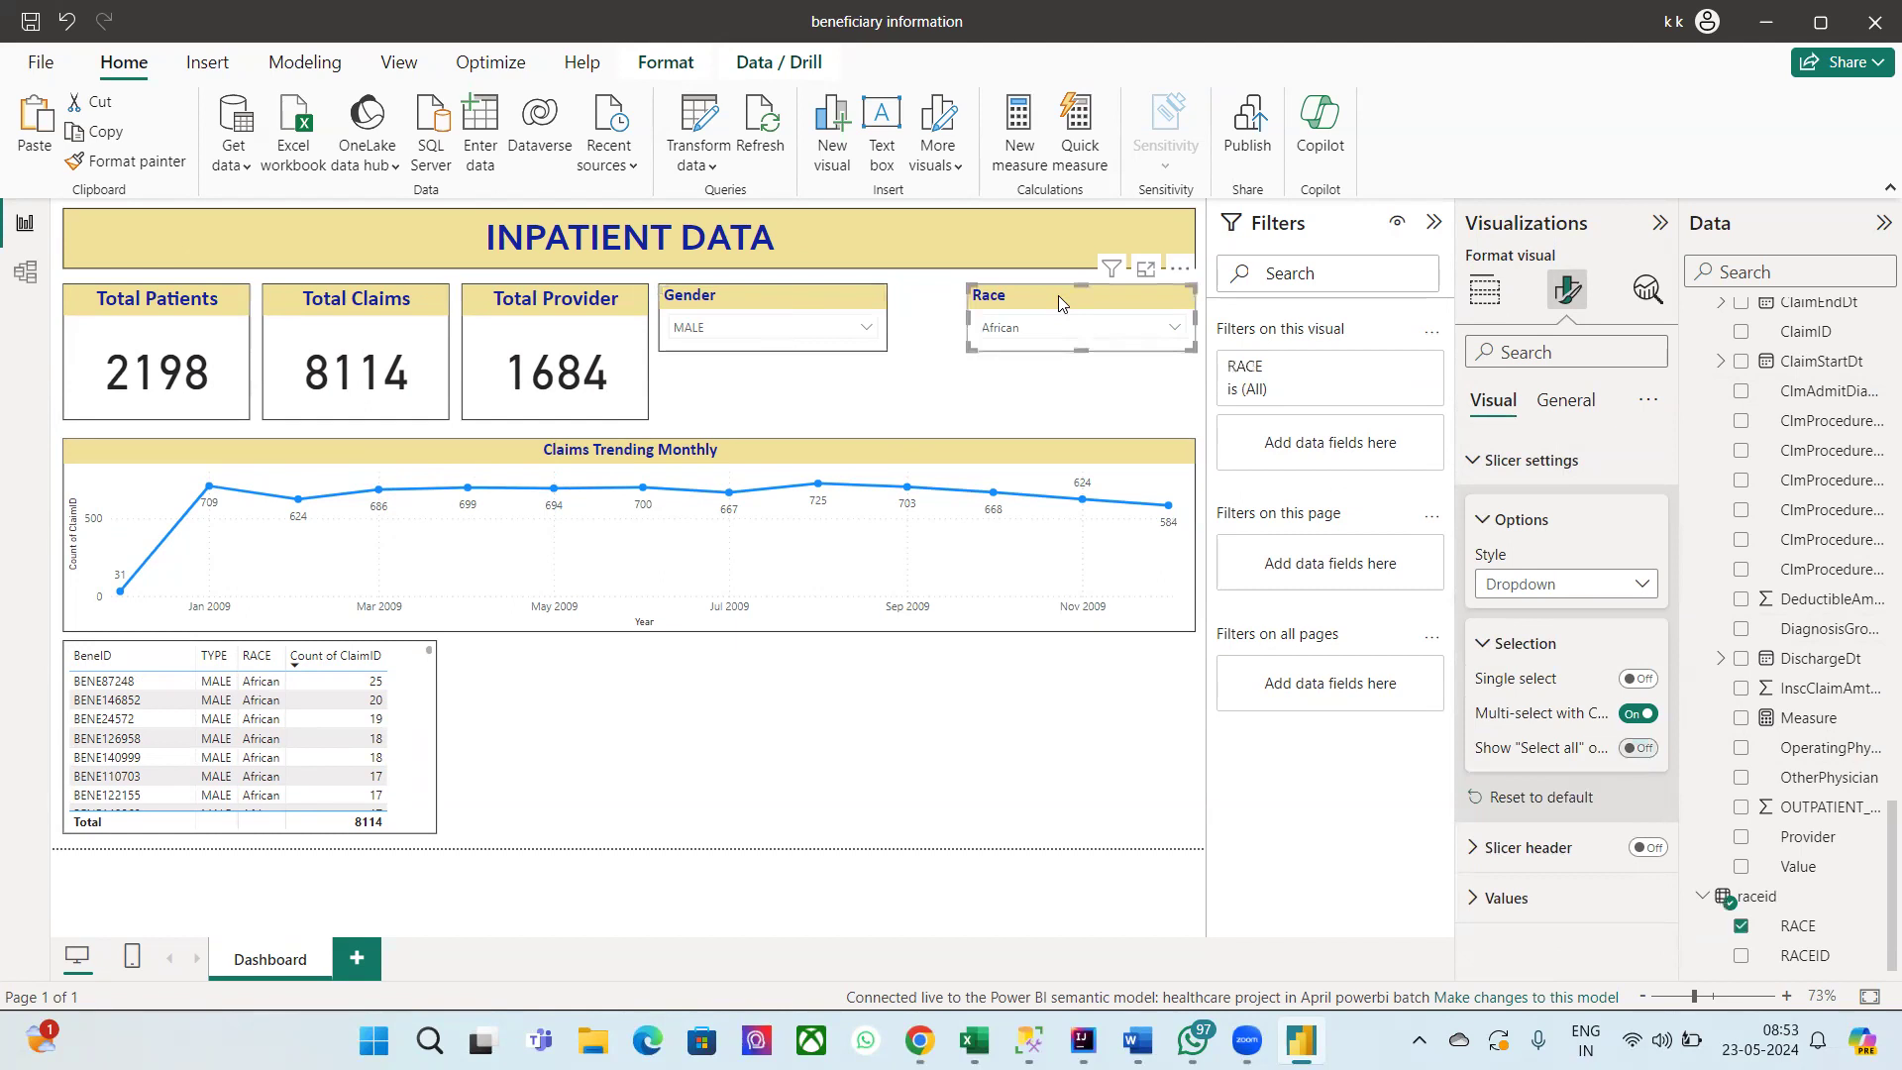
left_click(1636, 749)
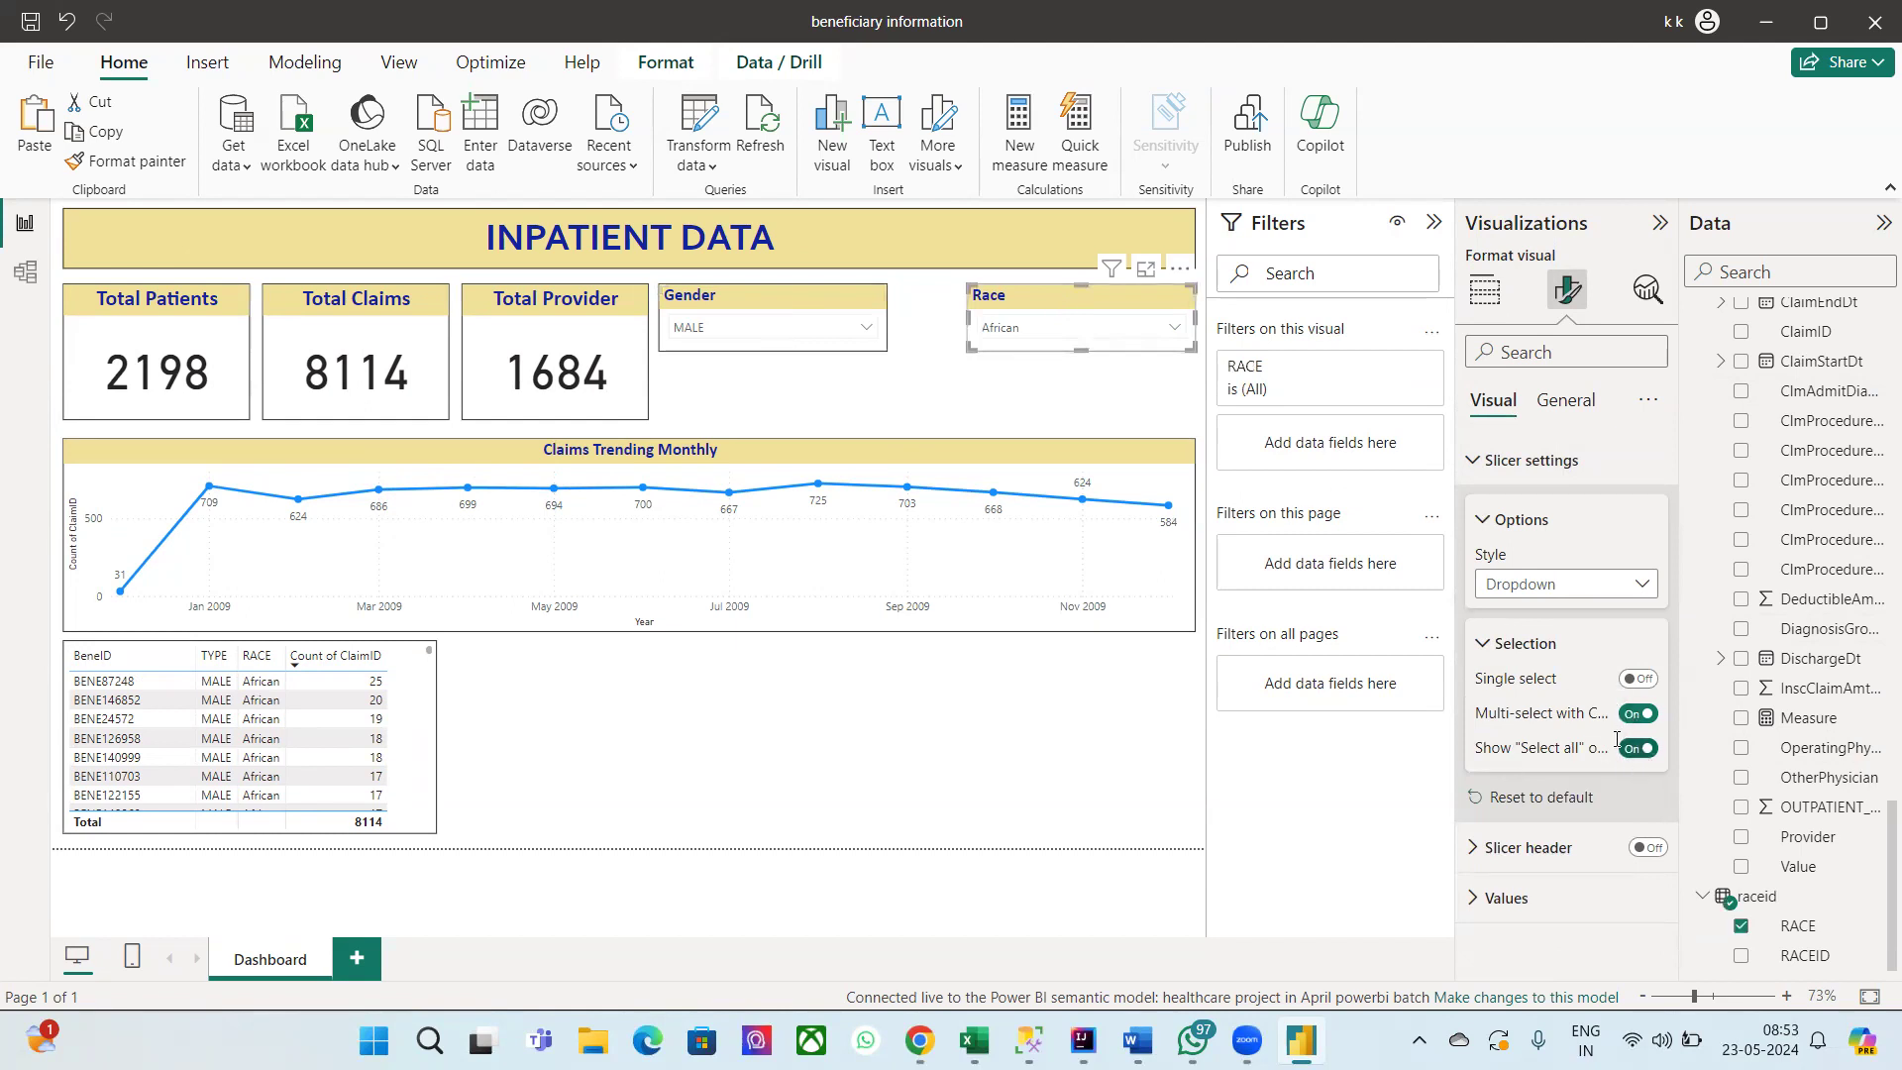
Step: Reset the Gender and Race slicers to all values using their Select all option
left_click(850, 335)
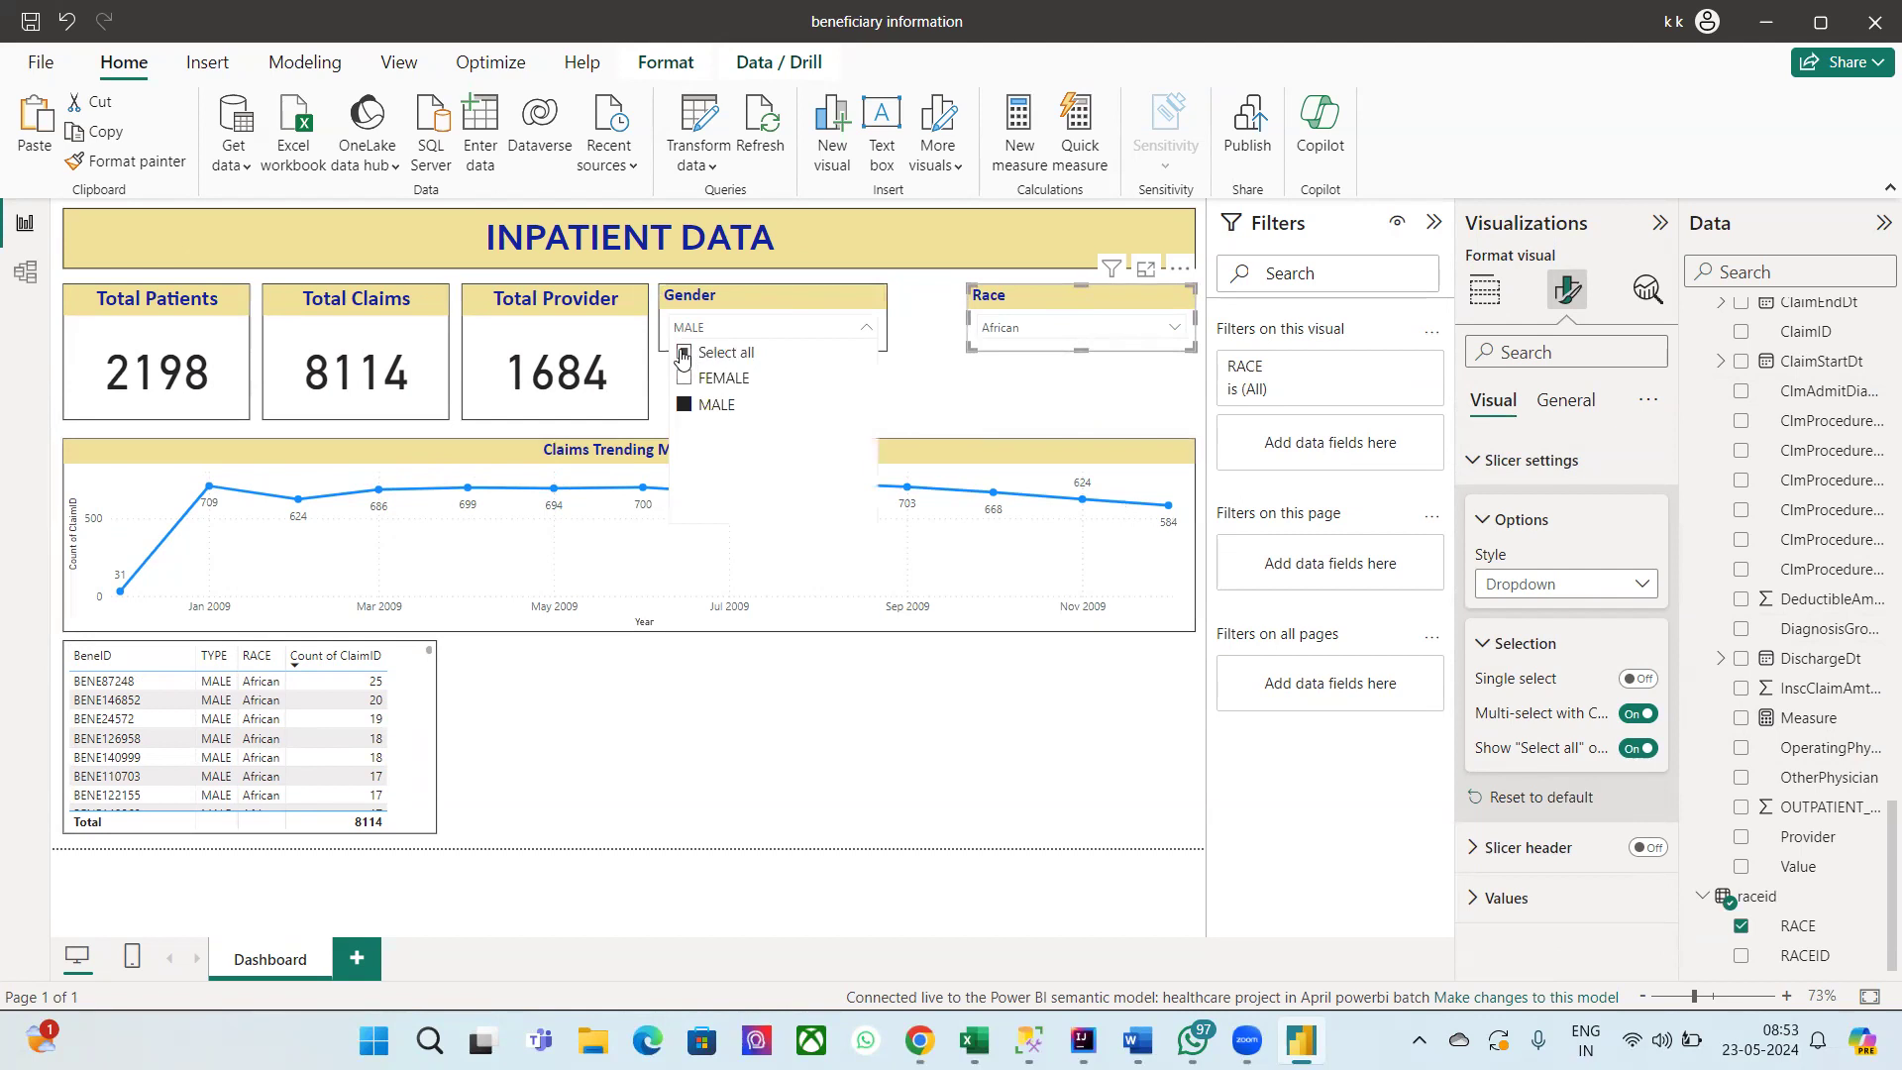
left_click(681, 354)
left_click(1031, 335)
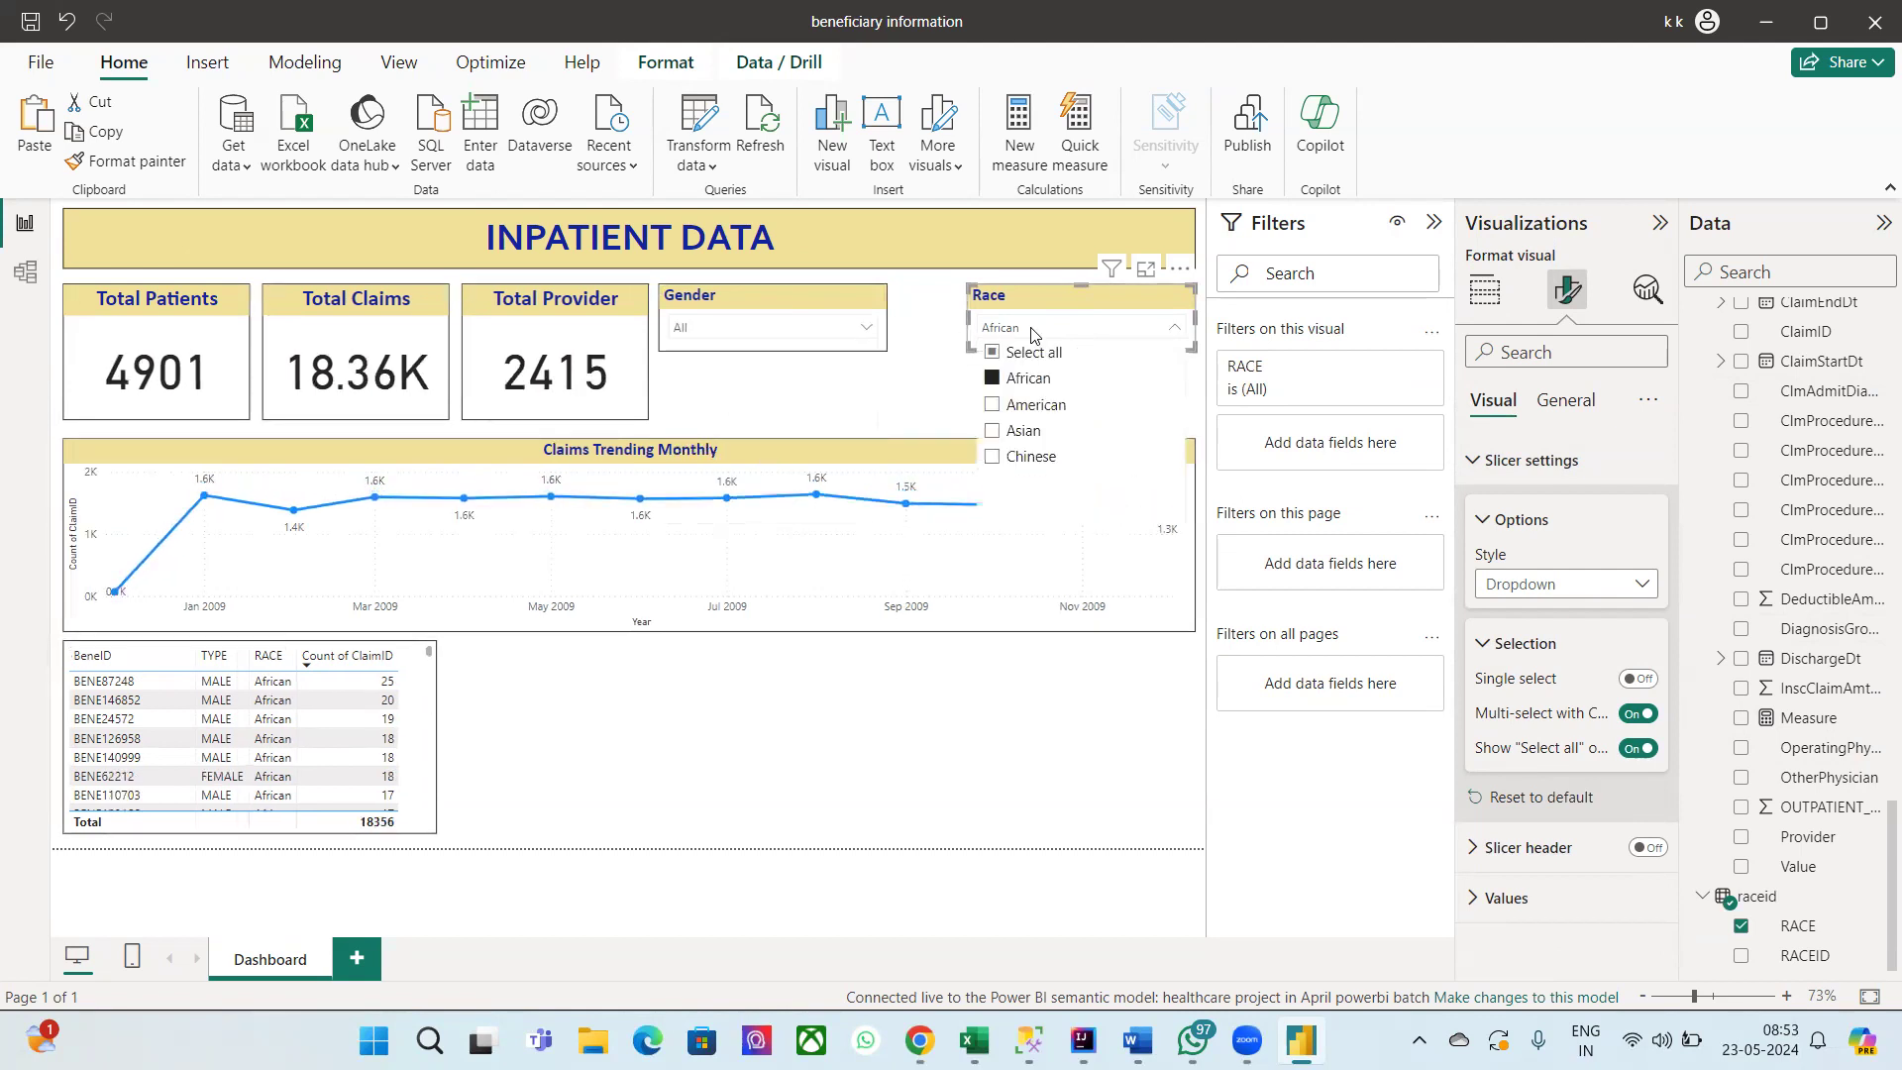
left_click(1002, 354)
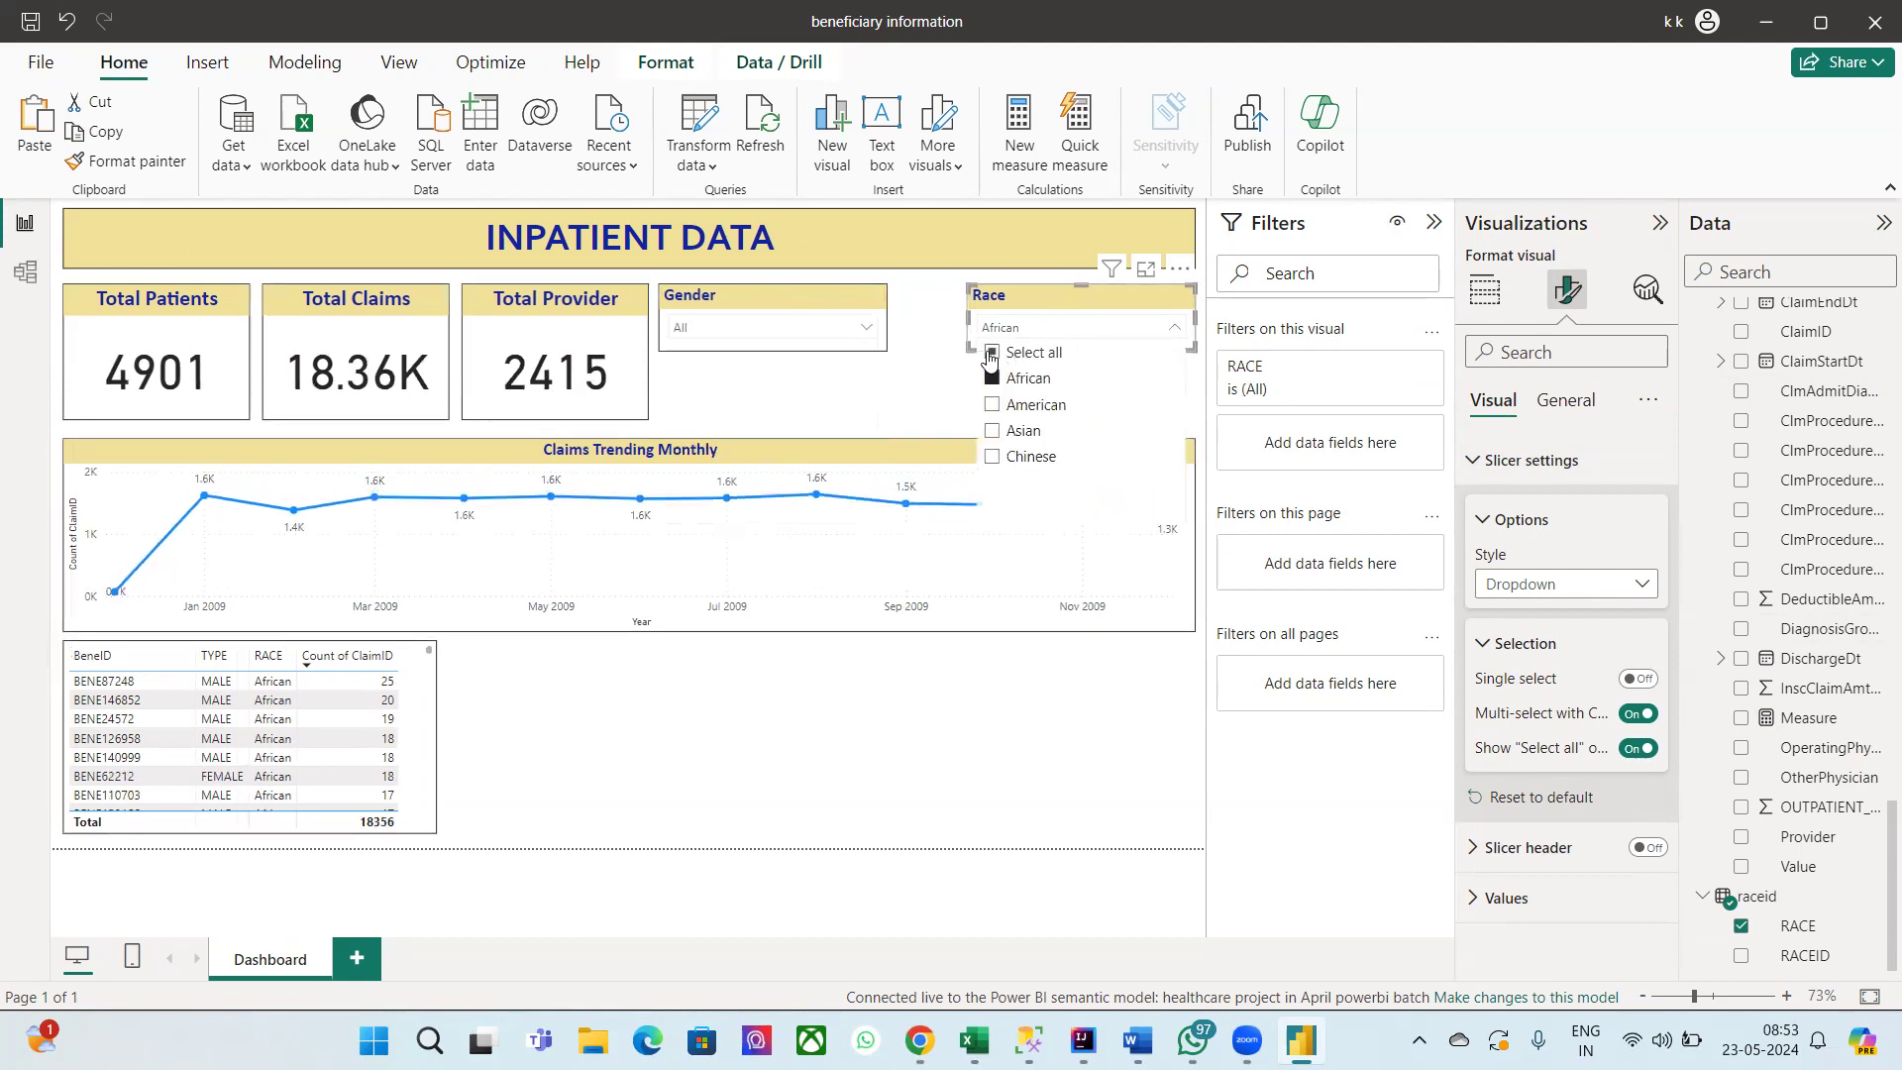
left_click(867, 374)
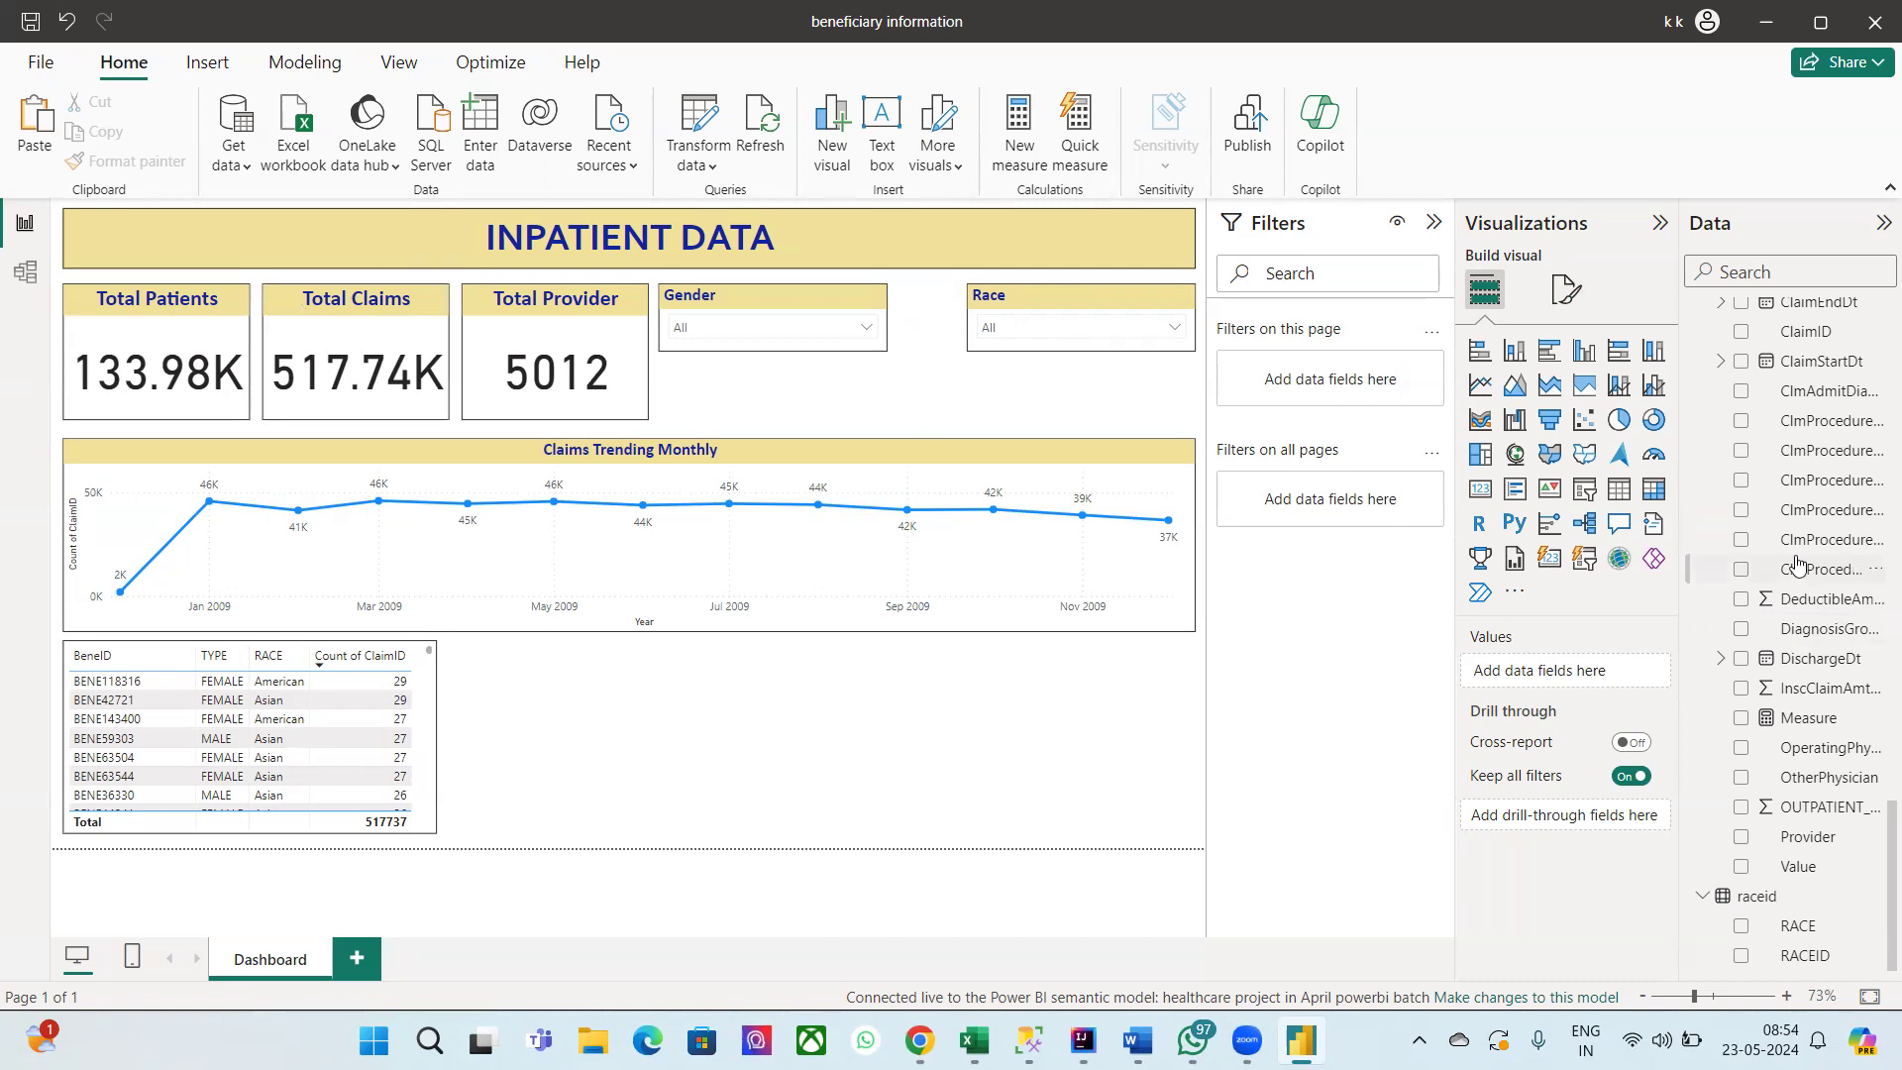
Step: Look through the outpatient fields, and switch to SQL Server Management Studio to find the dbo.Train_Inpatientdata table in the test database
scroll(1798, 562, "up", 3)
scroll(1798, 562, "down", 2)
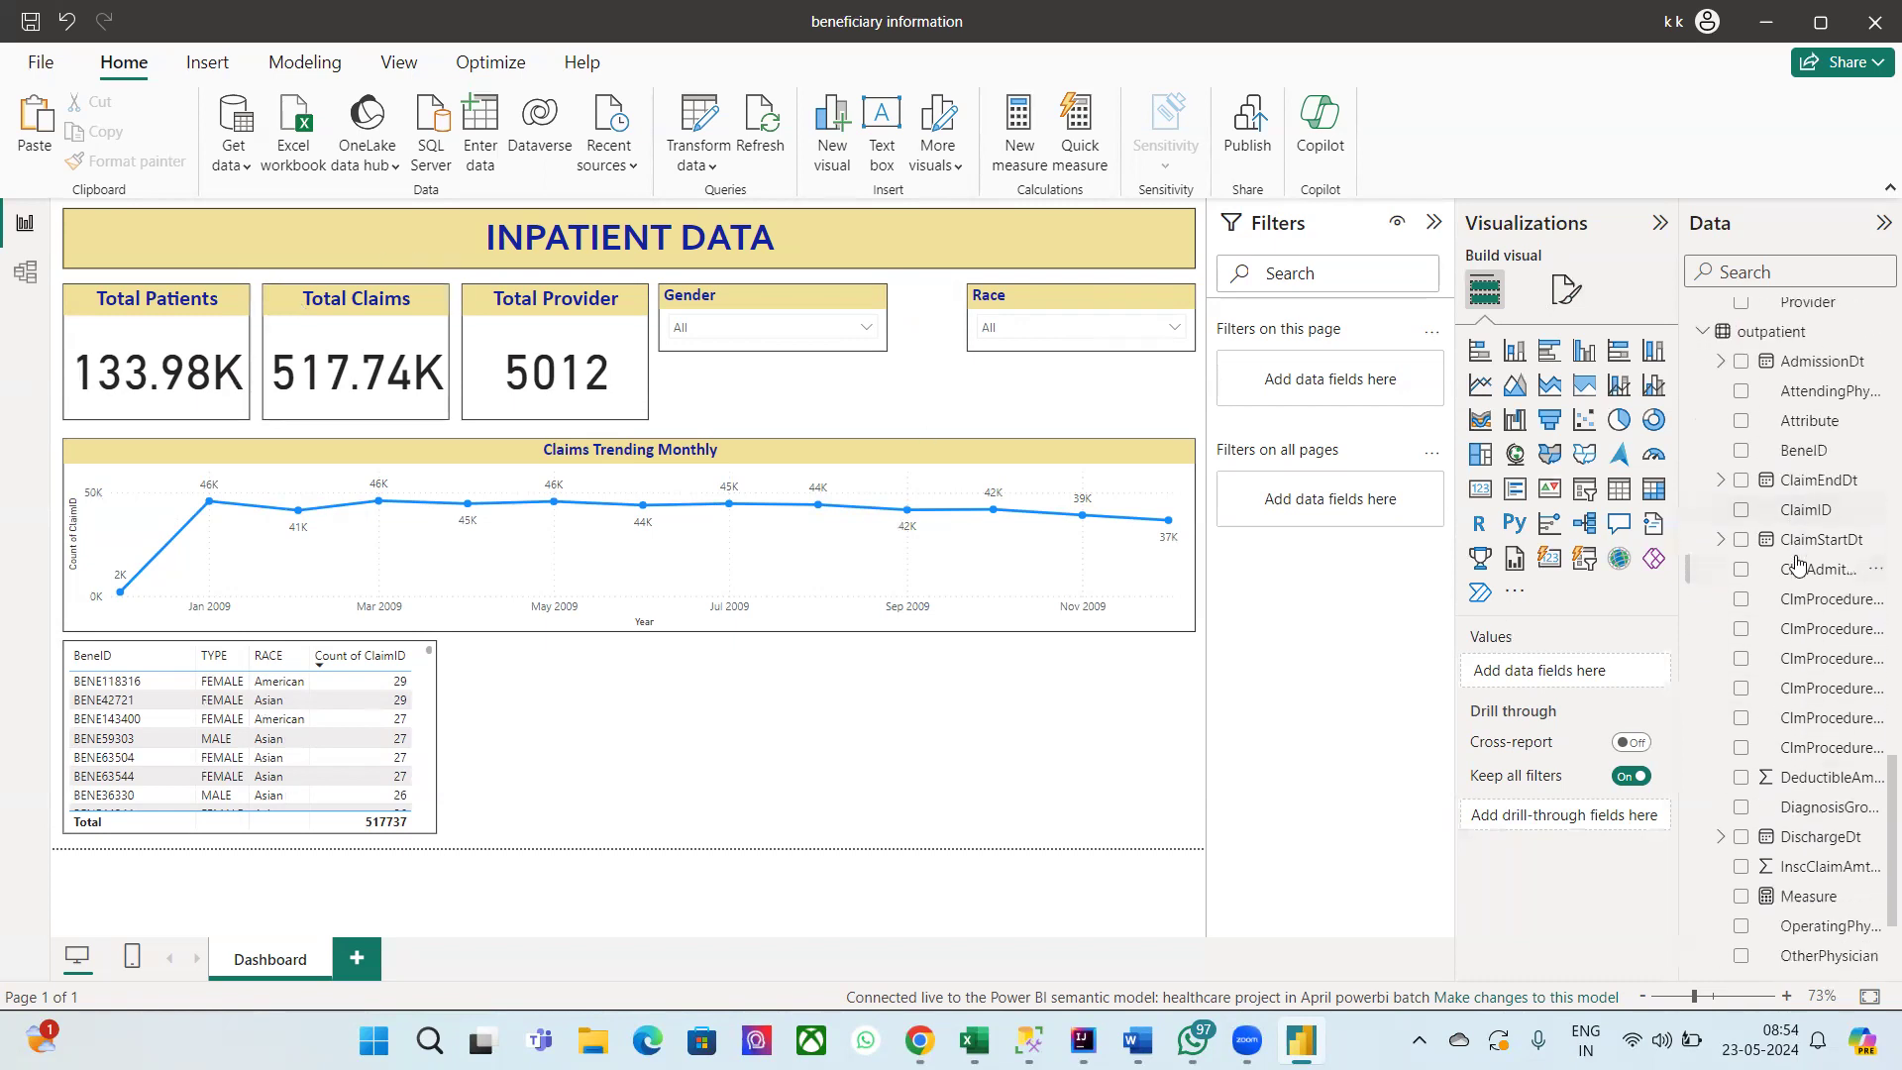
left_click(1029, 1040)
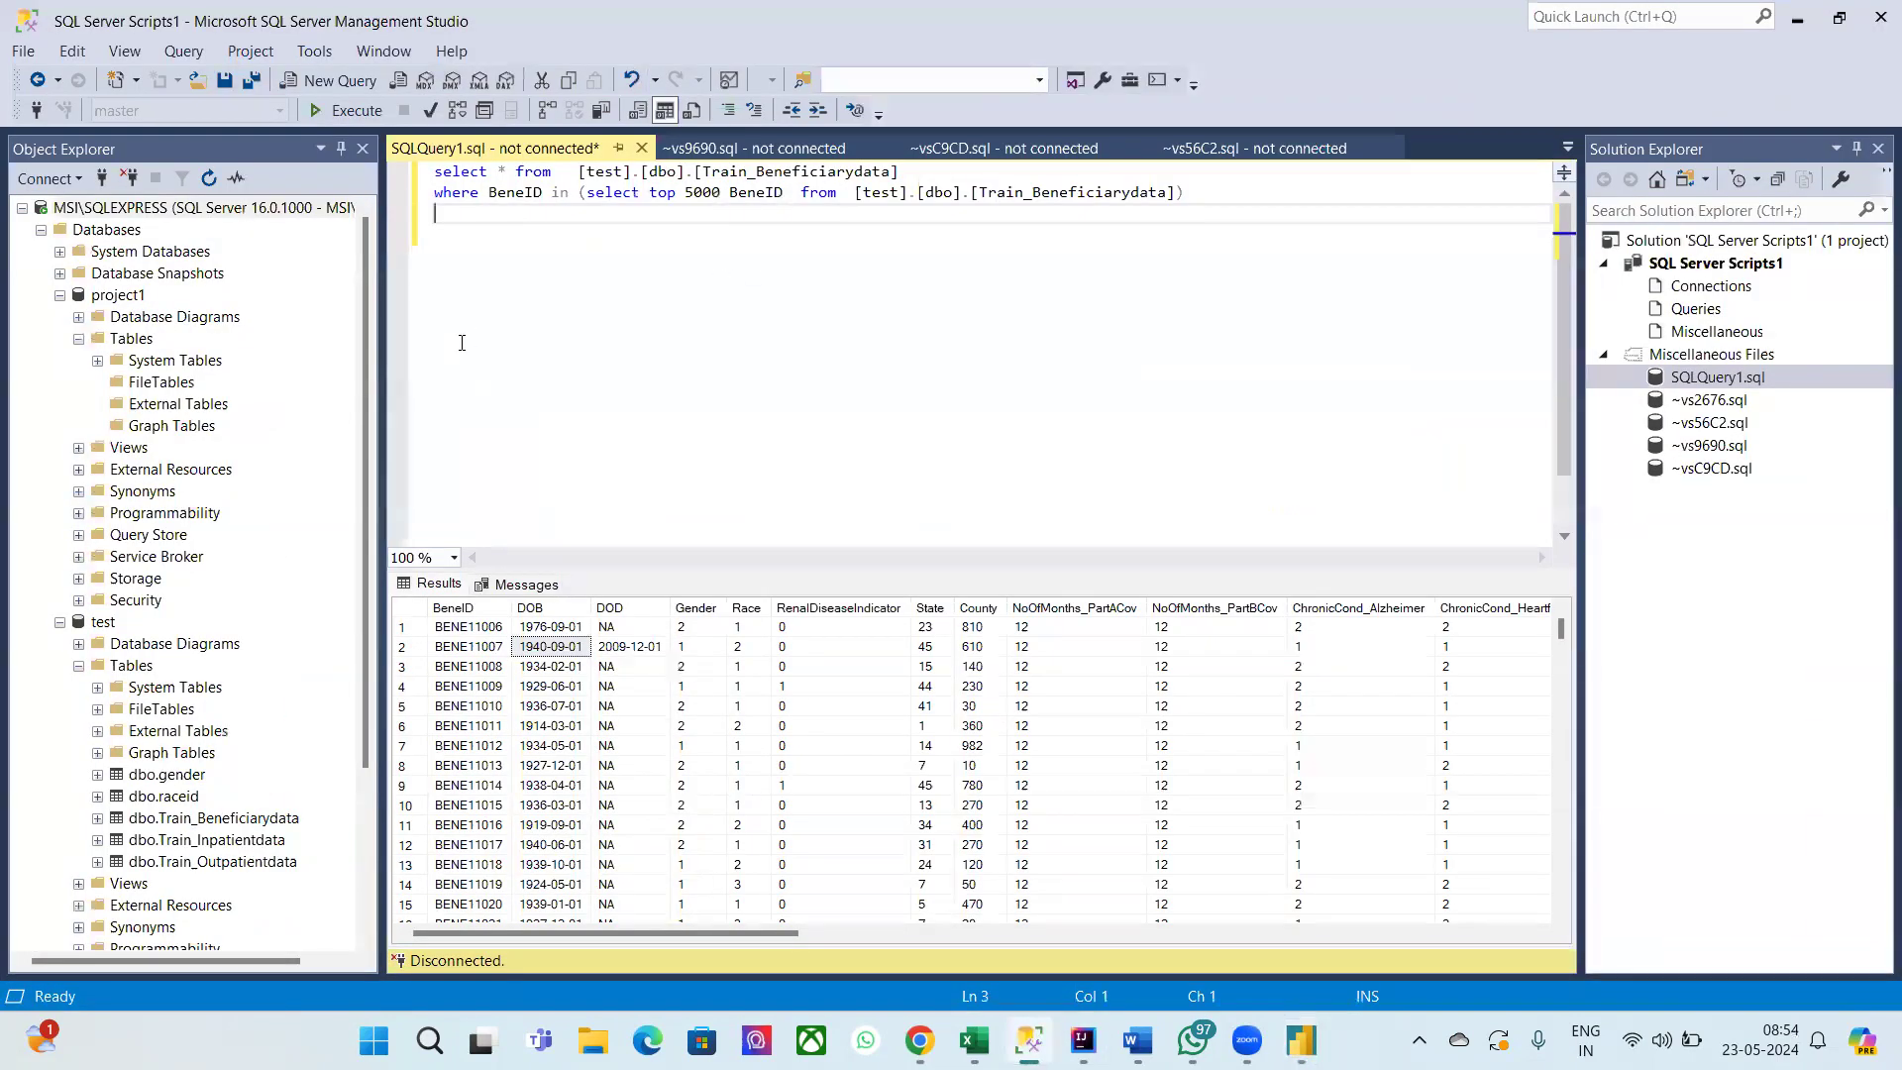
left_click(236, 841)
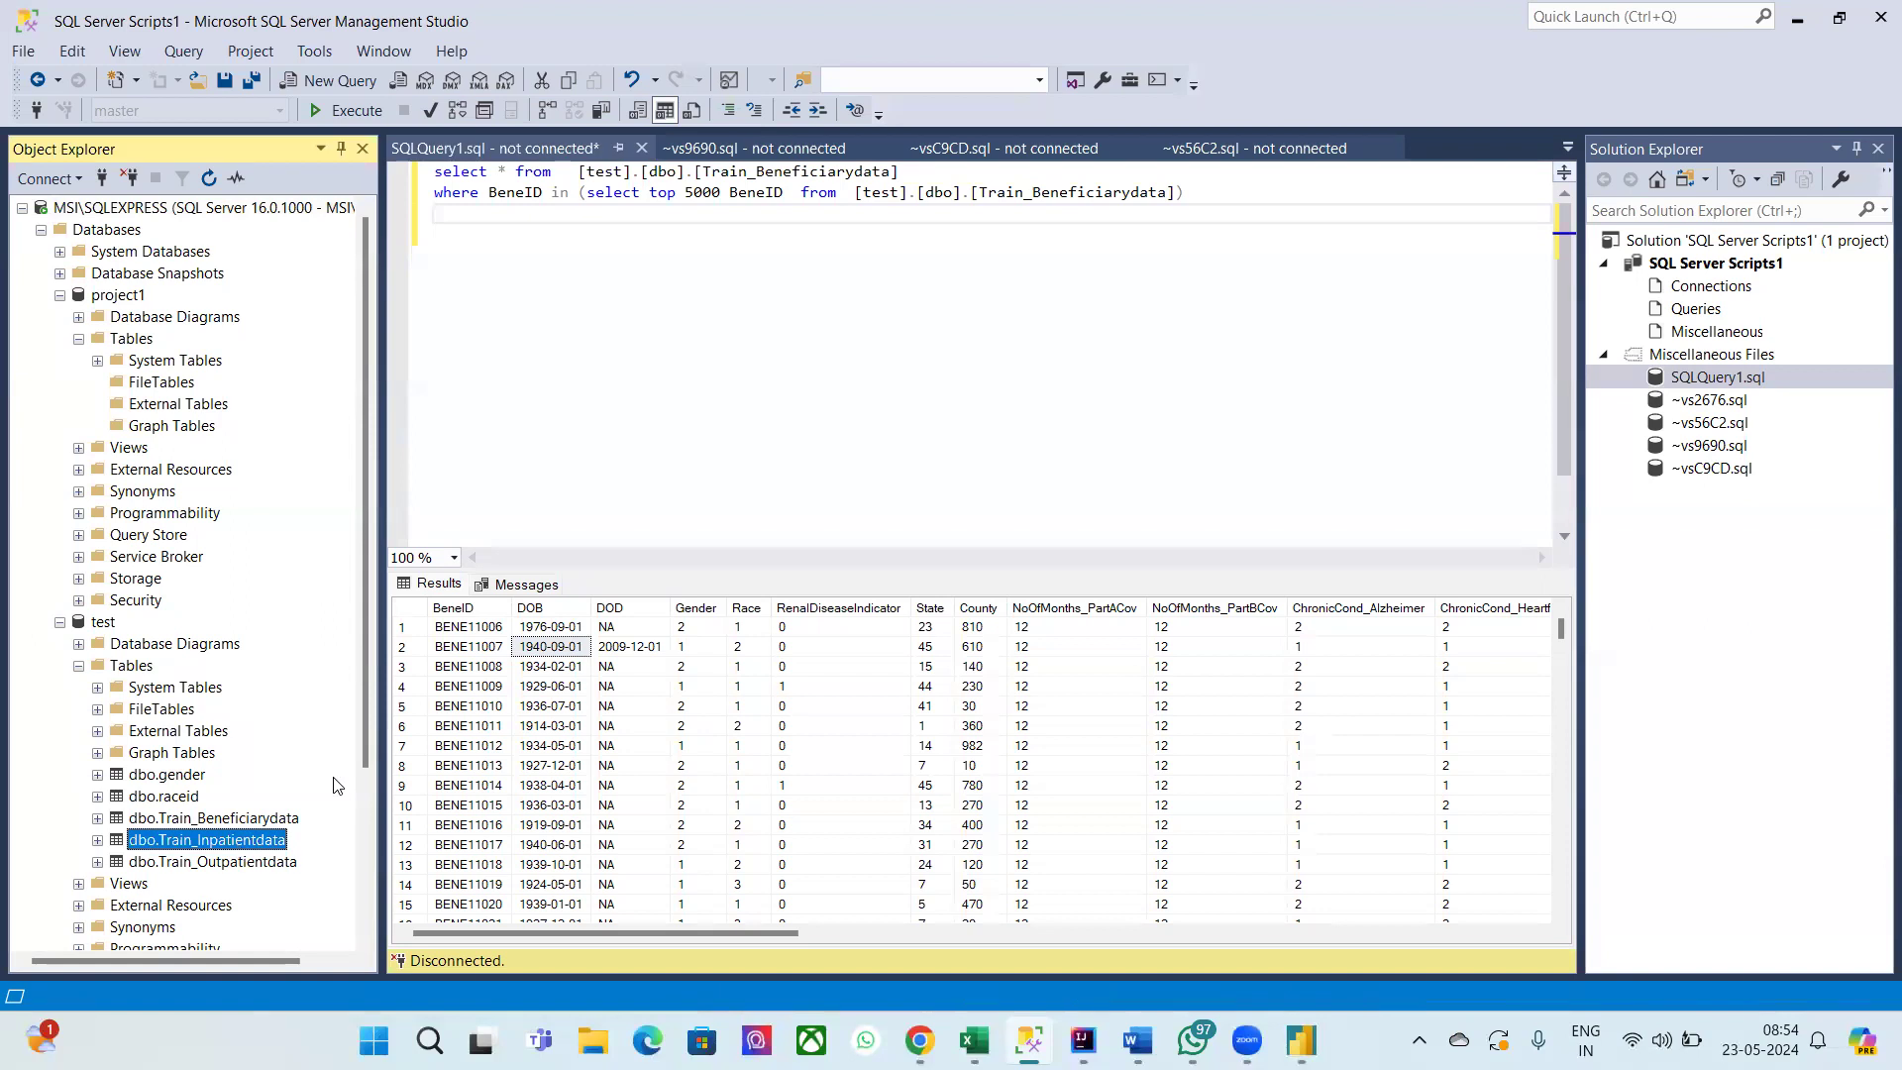
Step: Write a second query below the existing one that selects all columns from [dbo].[Train_Inpatientdata]
left_click(1208, 185)
key("Return")
key("Return")
key("Return")
key("Return")
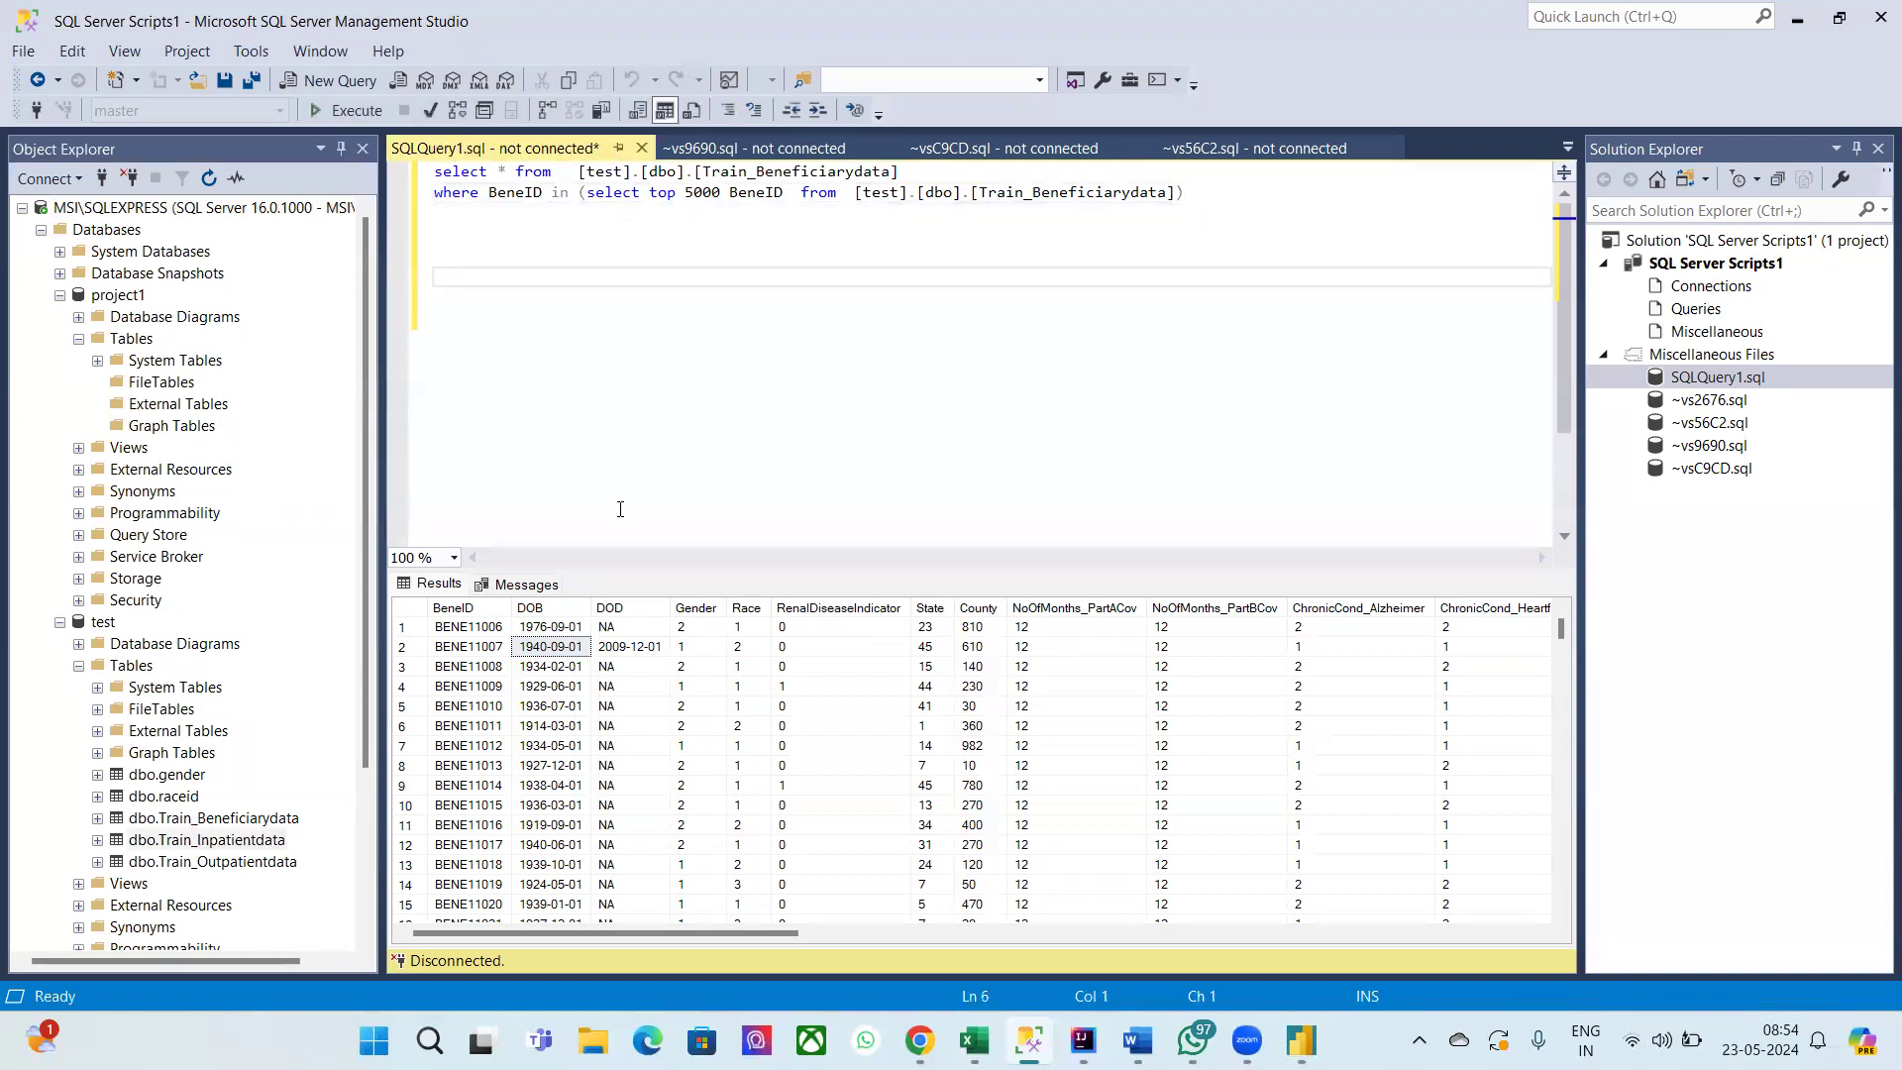
left_click_drag(253, 841, 498, 266)
left_click(457, 260)
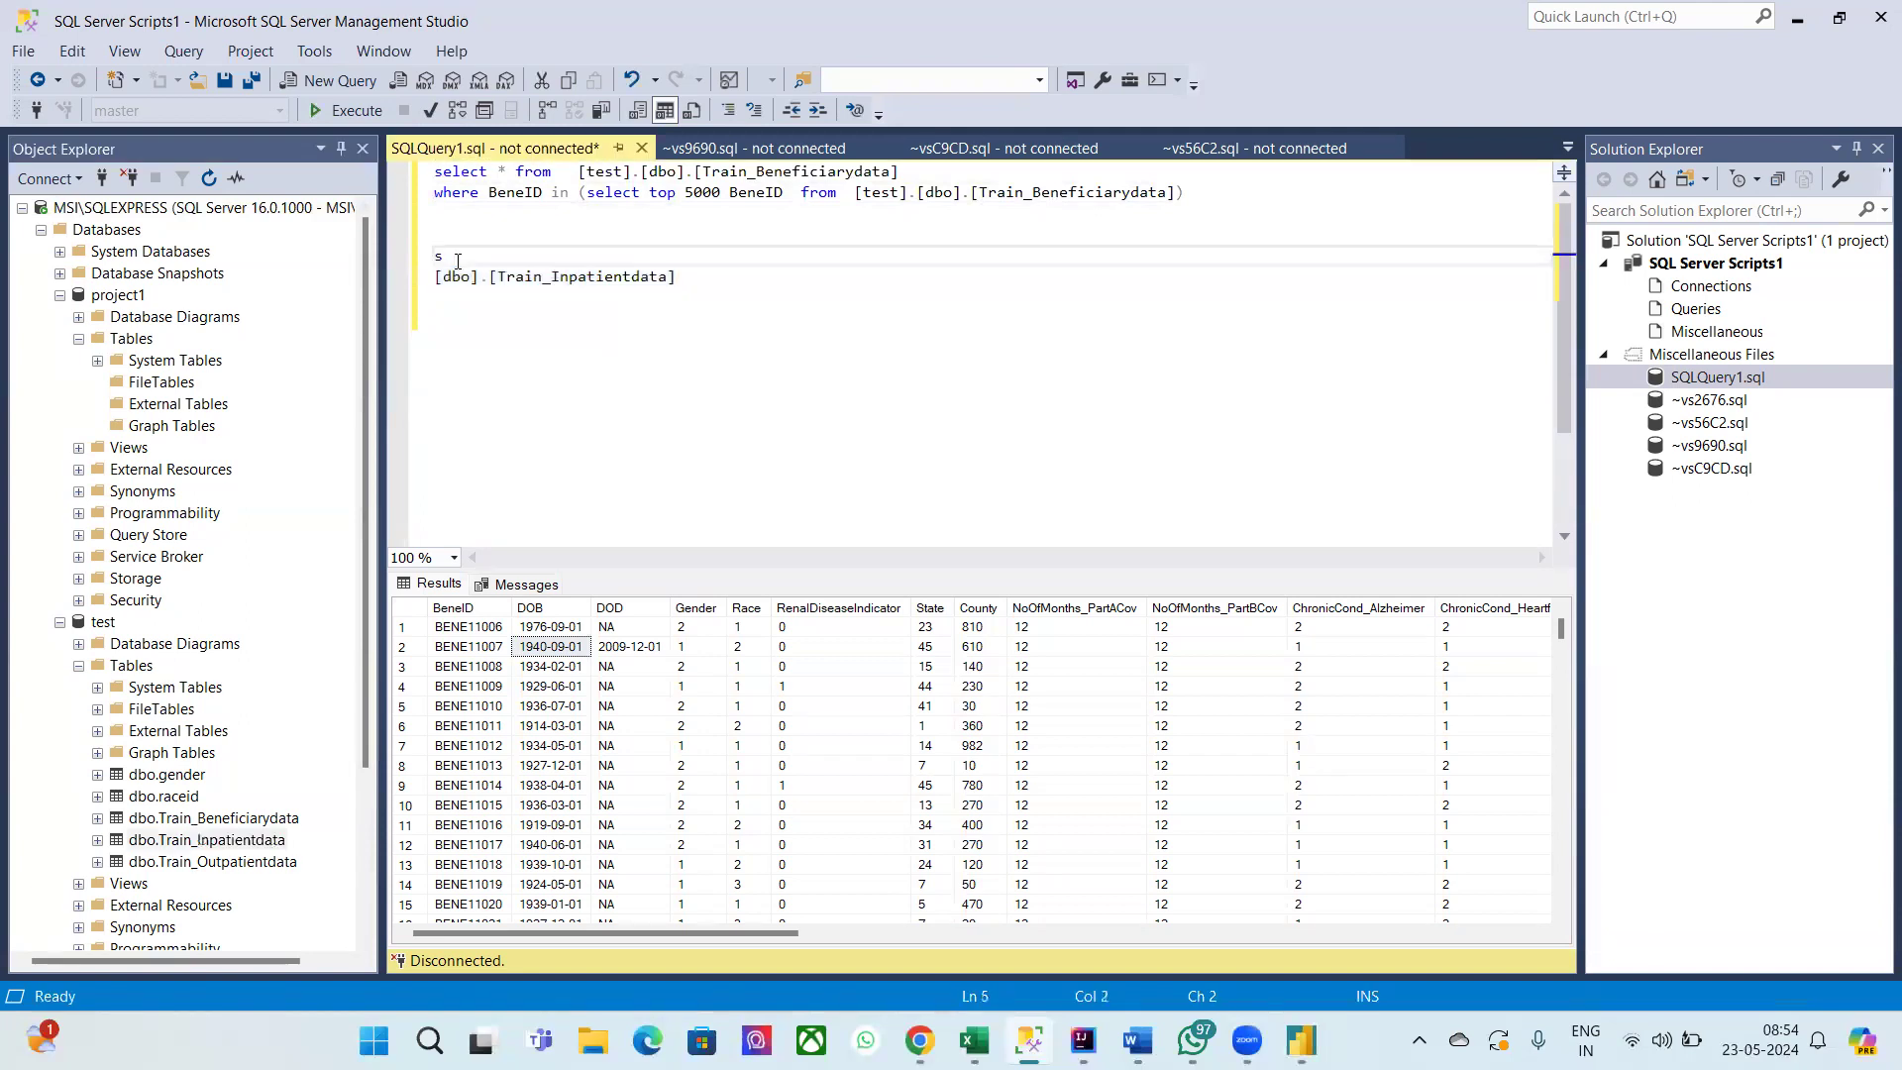
type("select * from")
Step: Try to run only the new select statement on [dbo].[Train_Inpatientdata]
left_click_drag(715, 297, 435, 214)
left_click(345, 107)
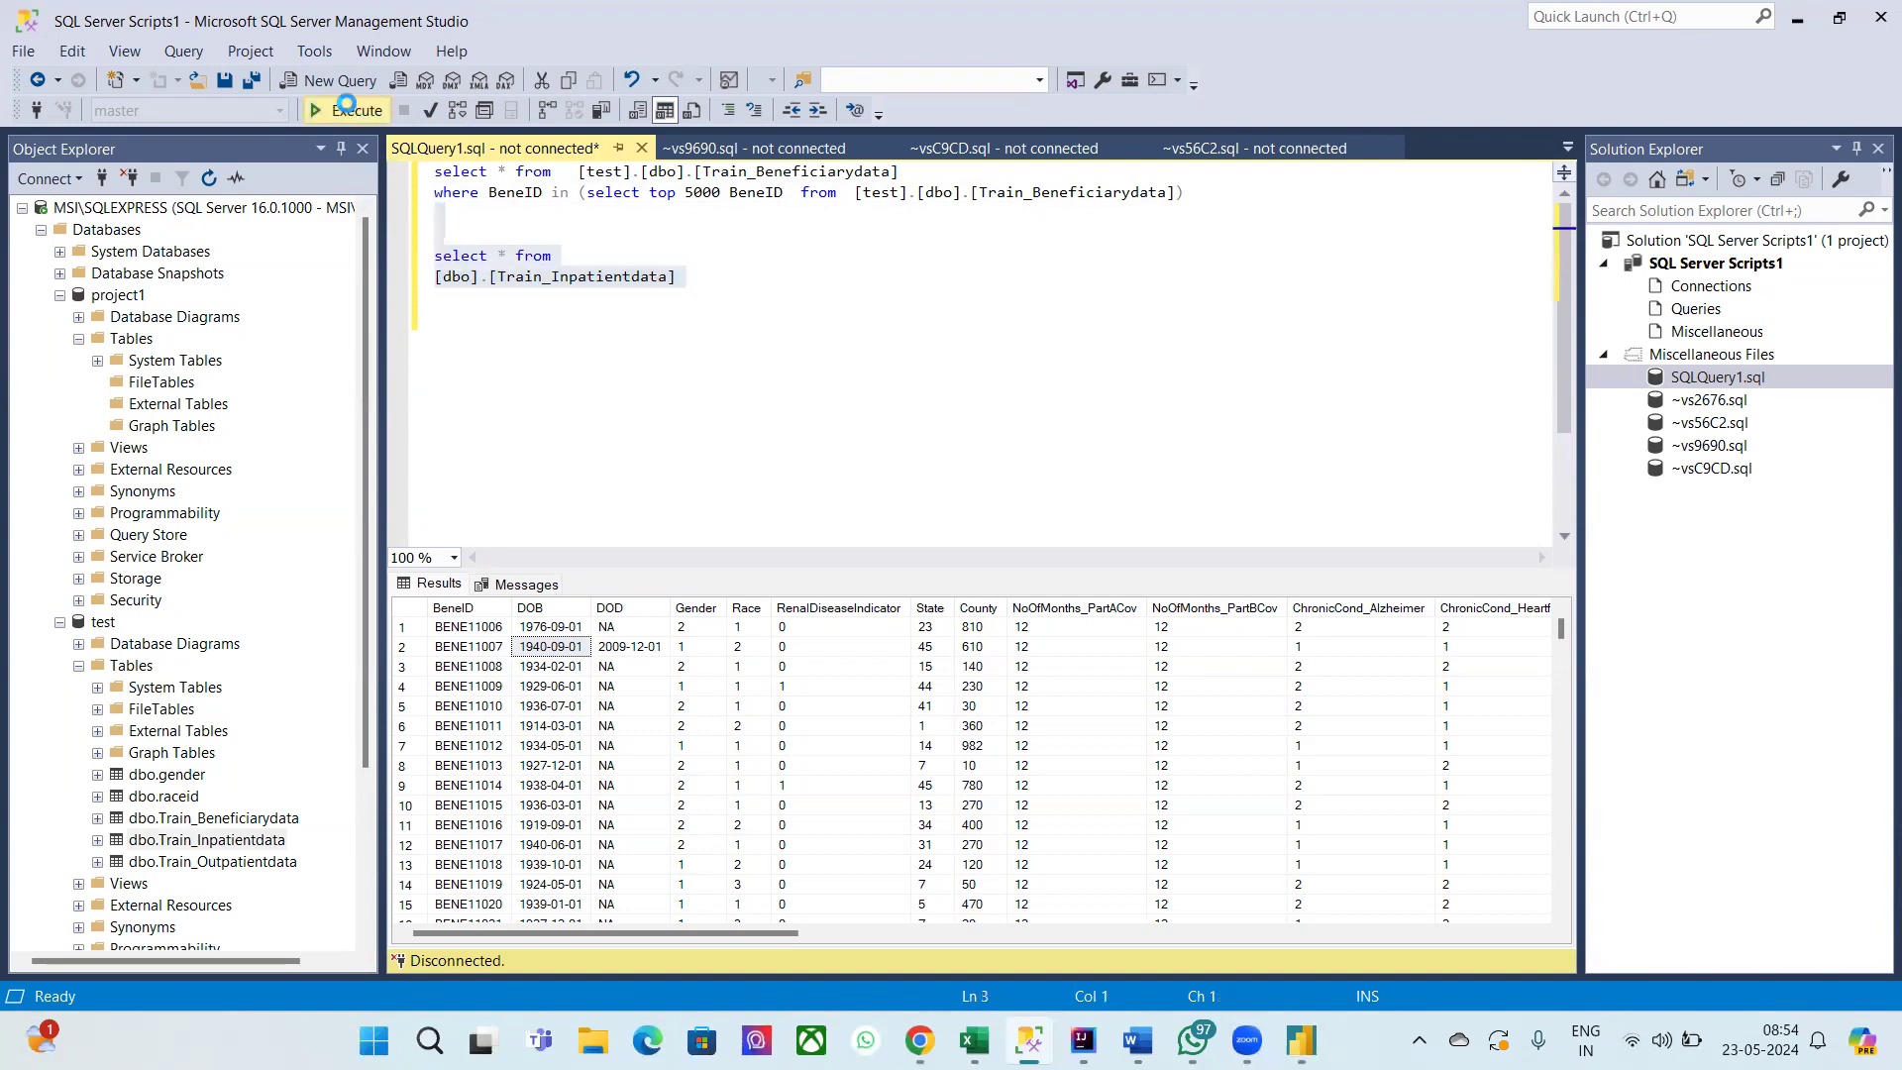
left_click(865, 787)
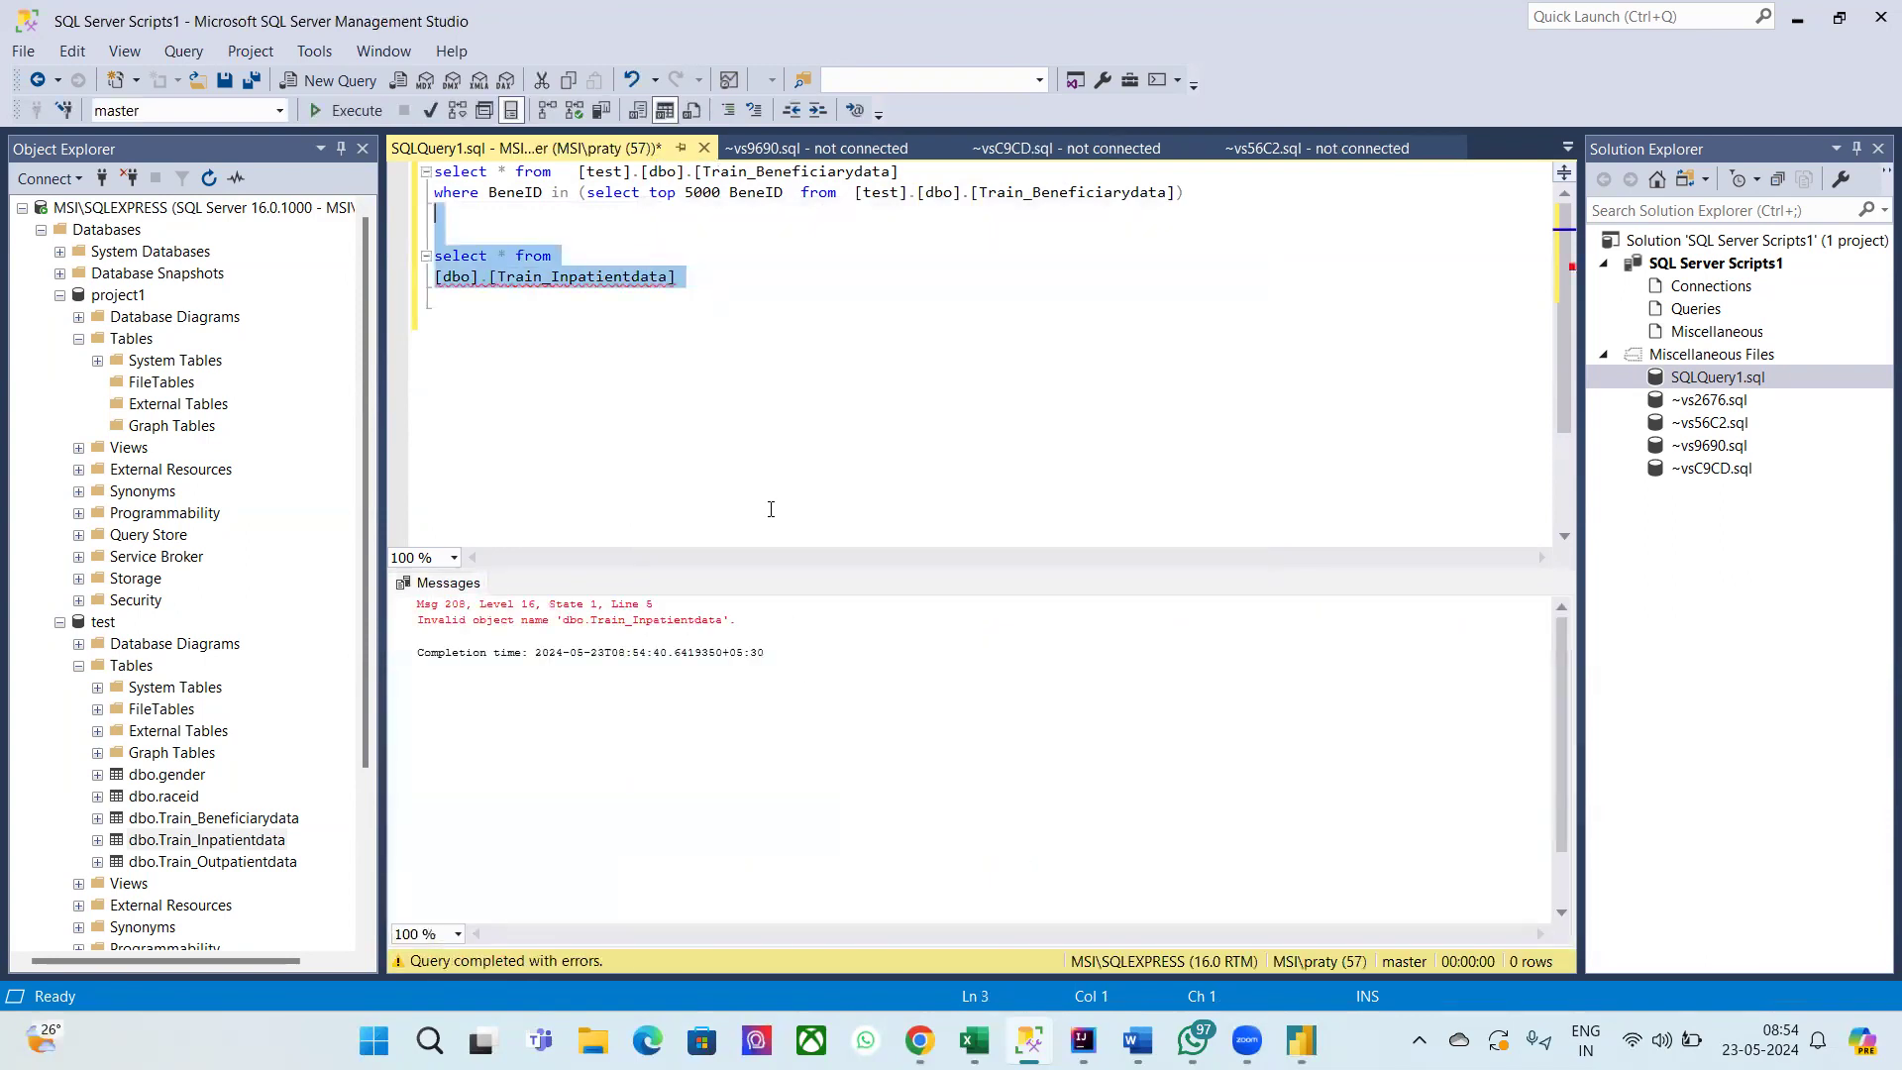
left_click(771, 509)
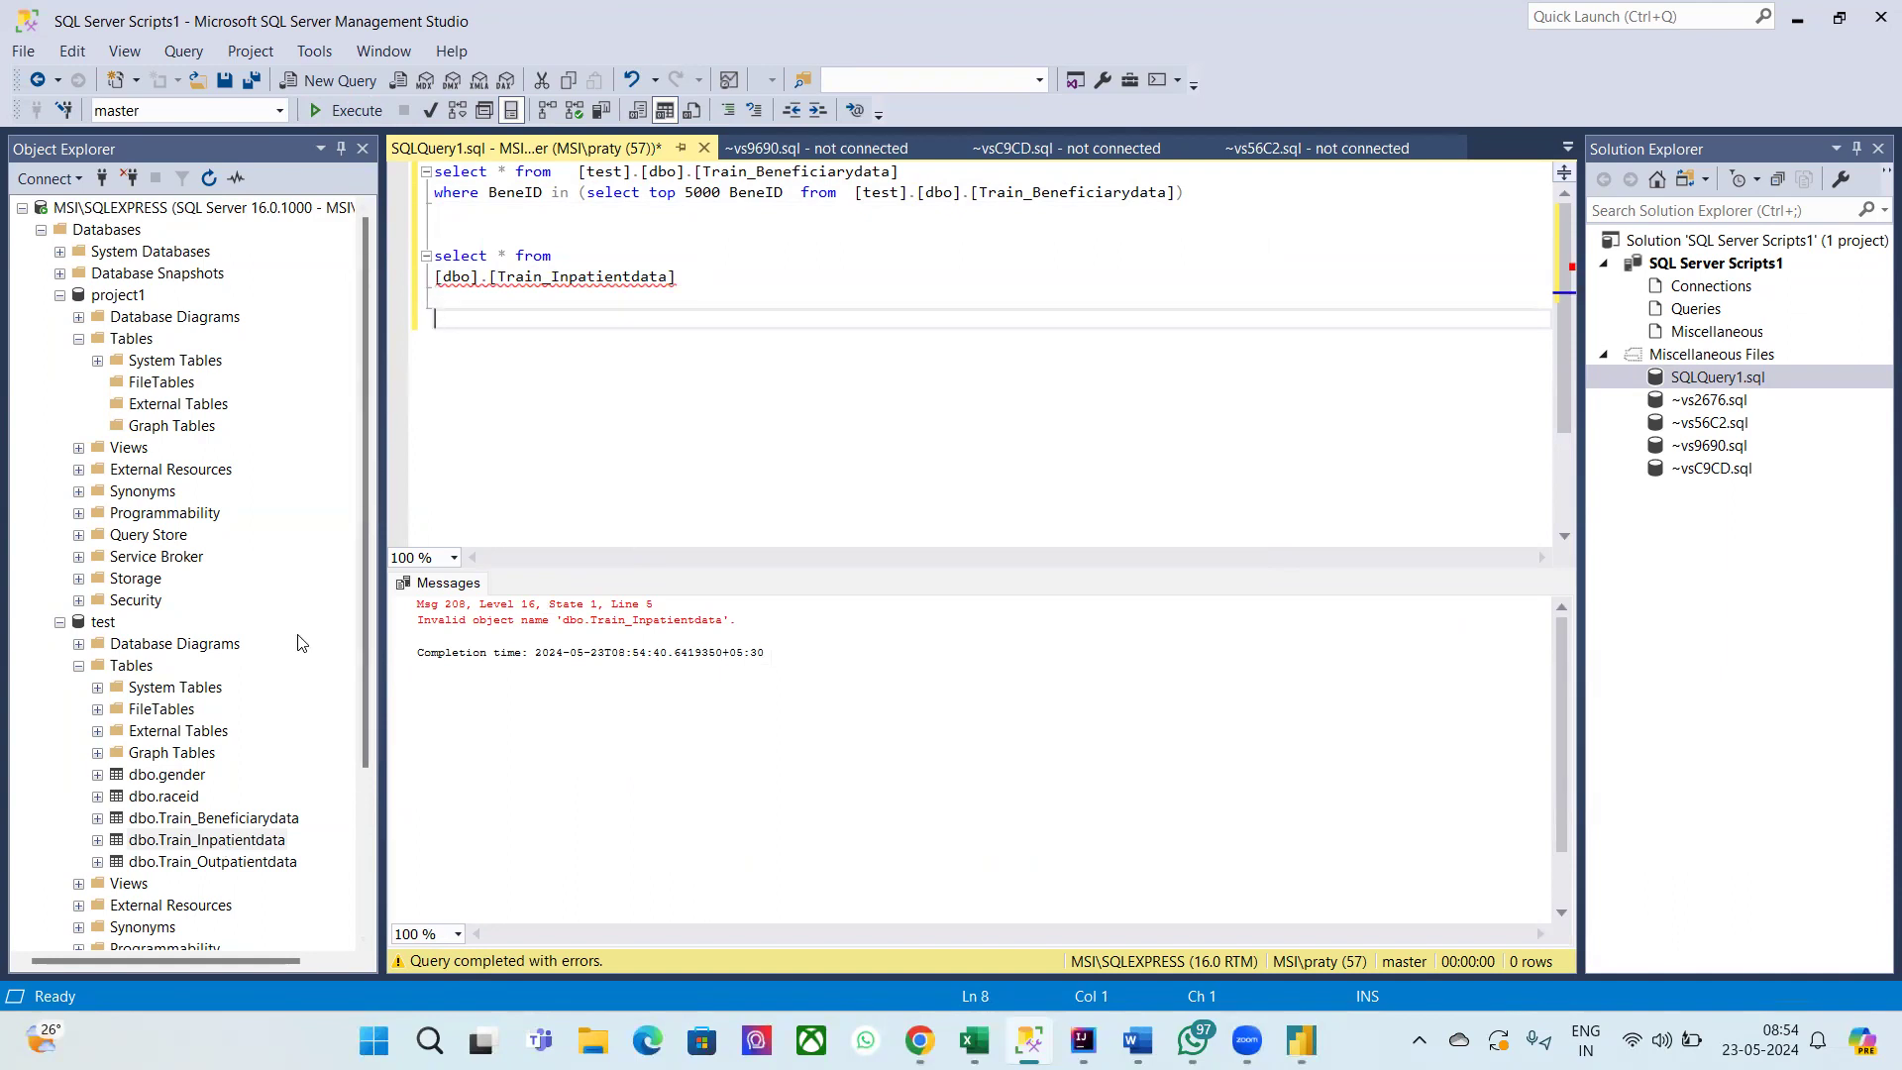
Step: Insert the Train_Inpatientdata table reference directly after "select * from" and qualify it with the database name as [test].[dbo].[Train_Inpatientdata]
left_click(200, 843)
left_click_drag(200, 843, 588, 265)
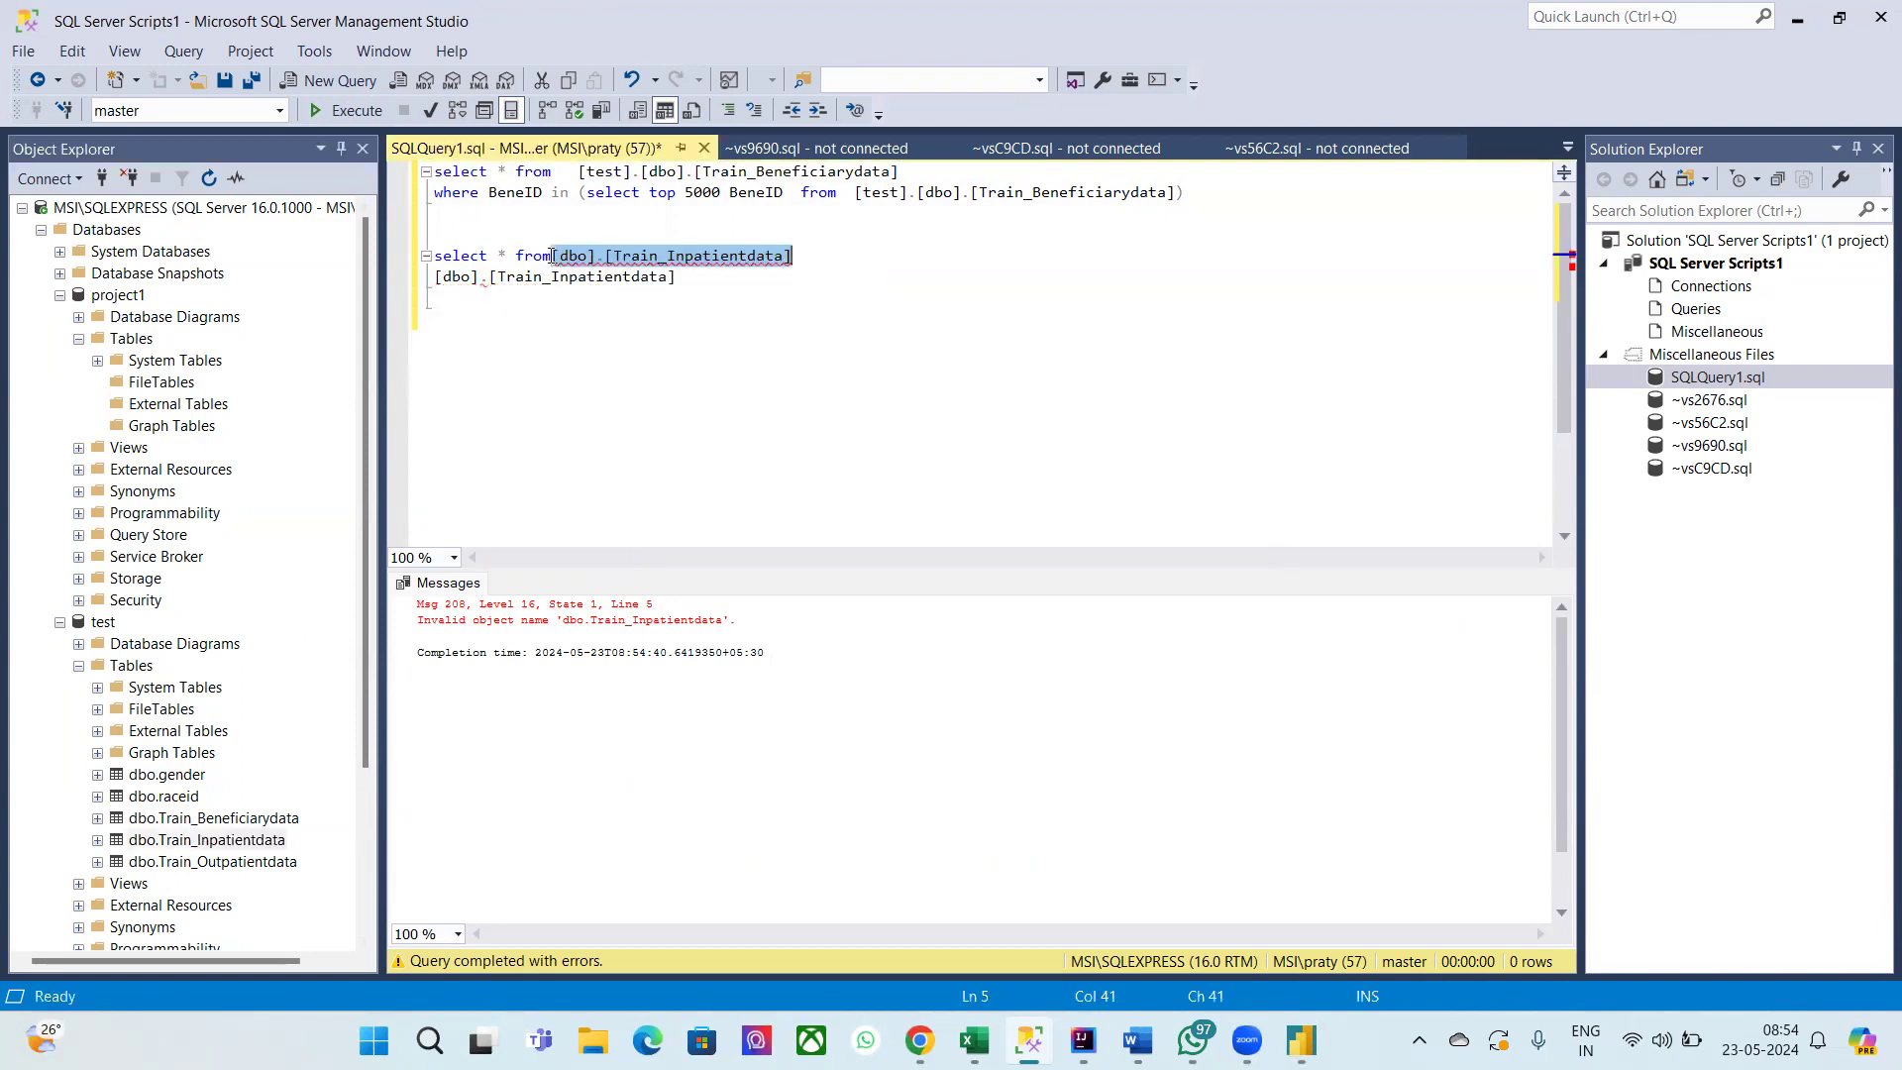
left_click(551, 255)
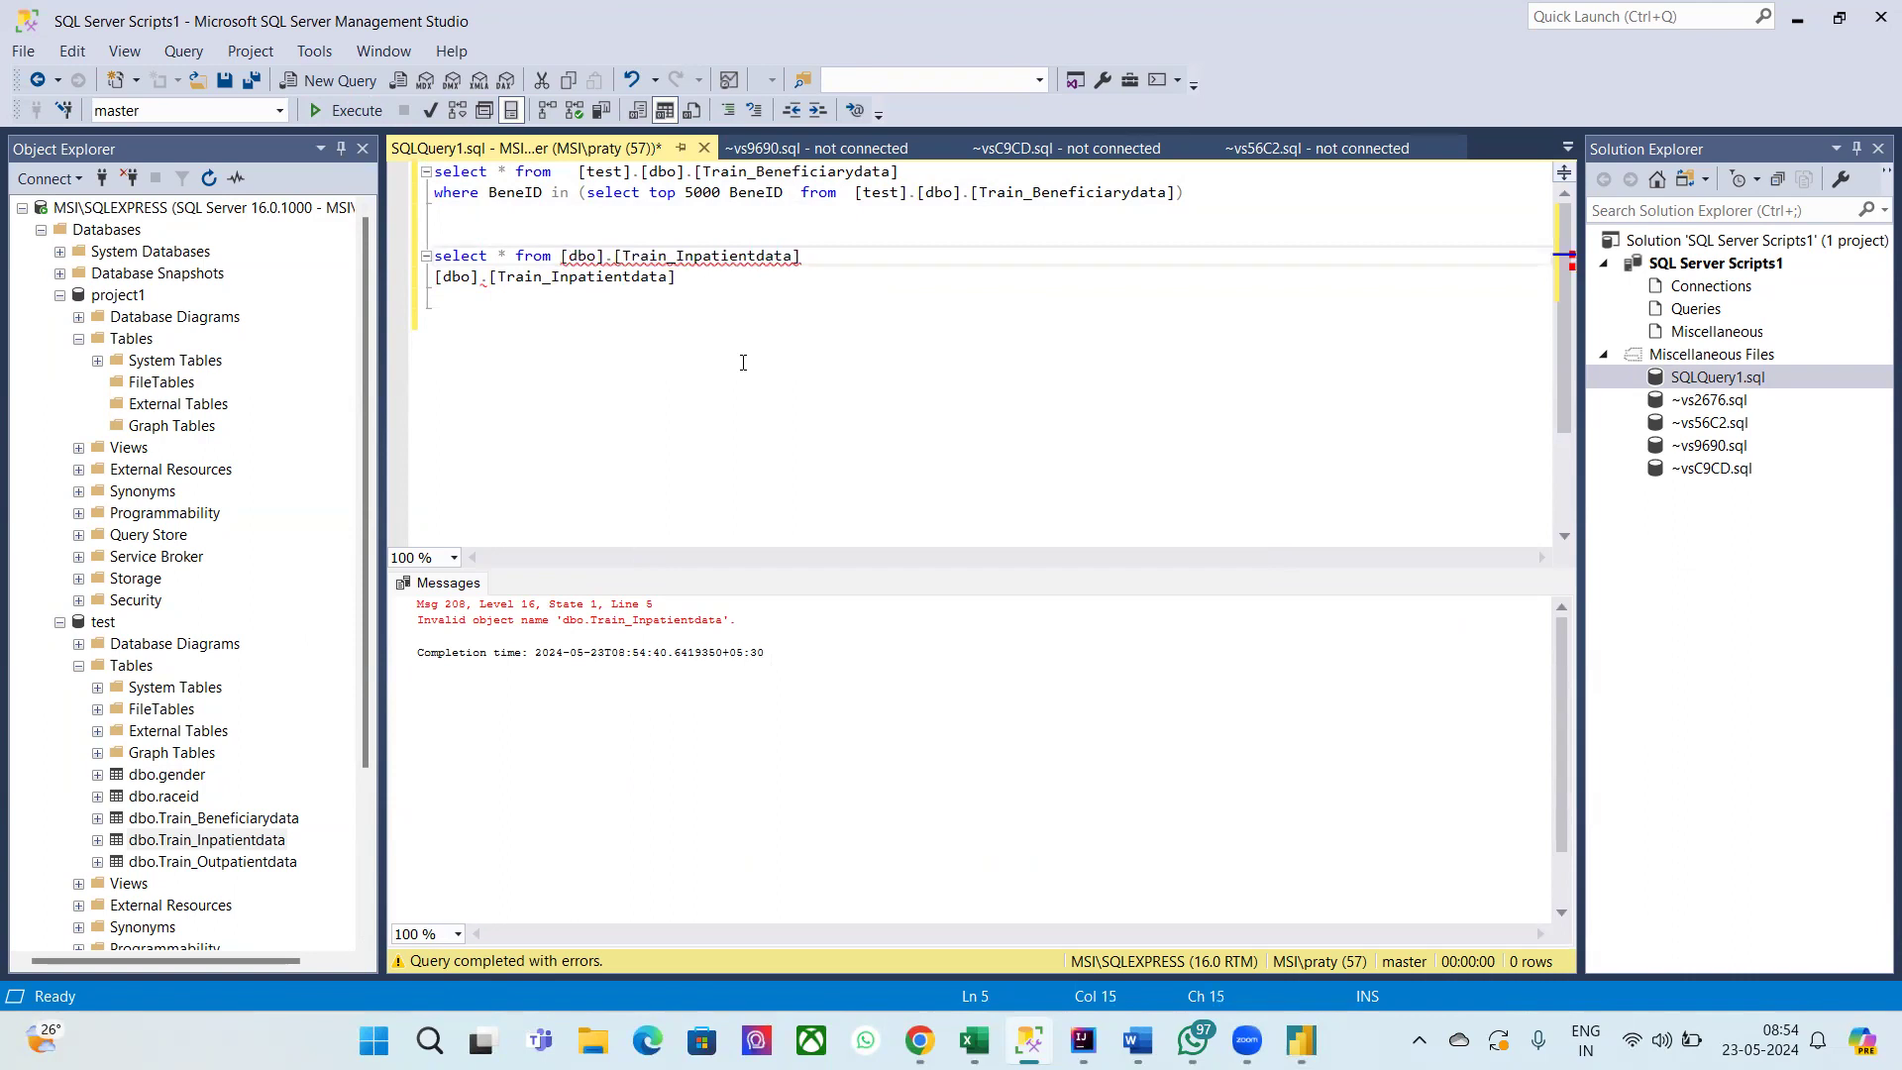
type("[tes")
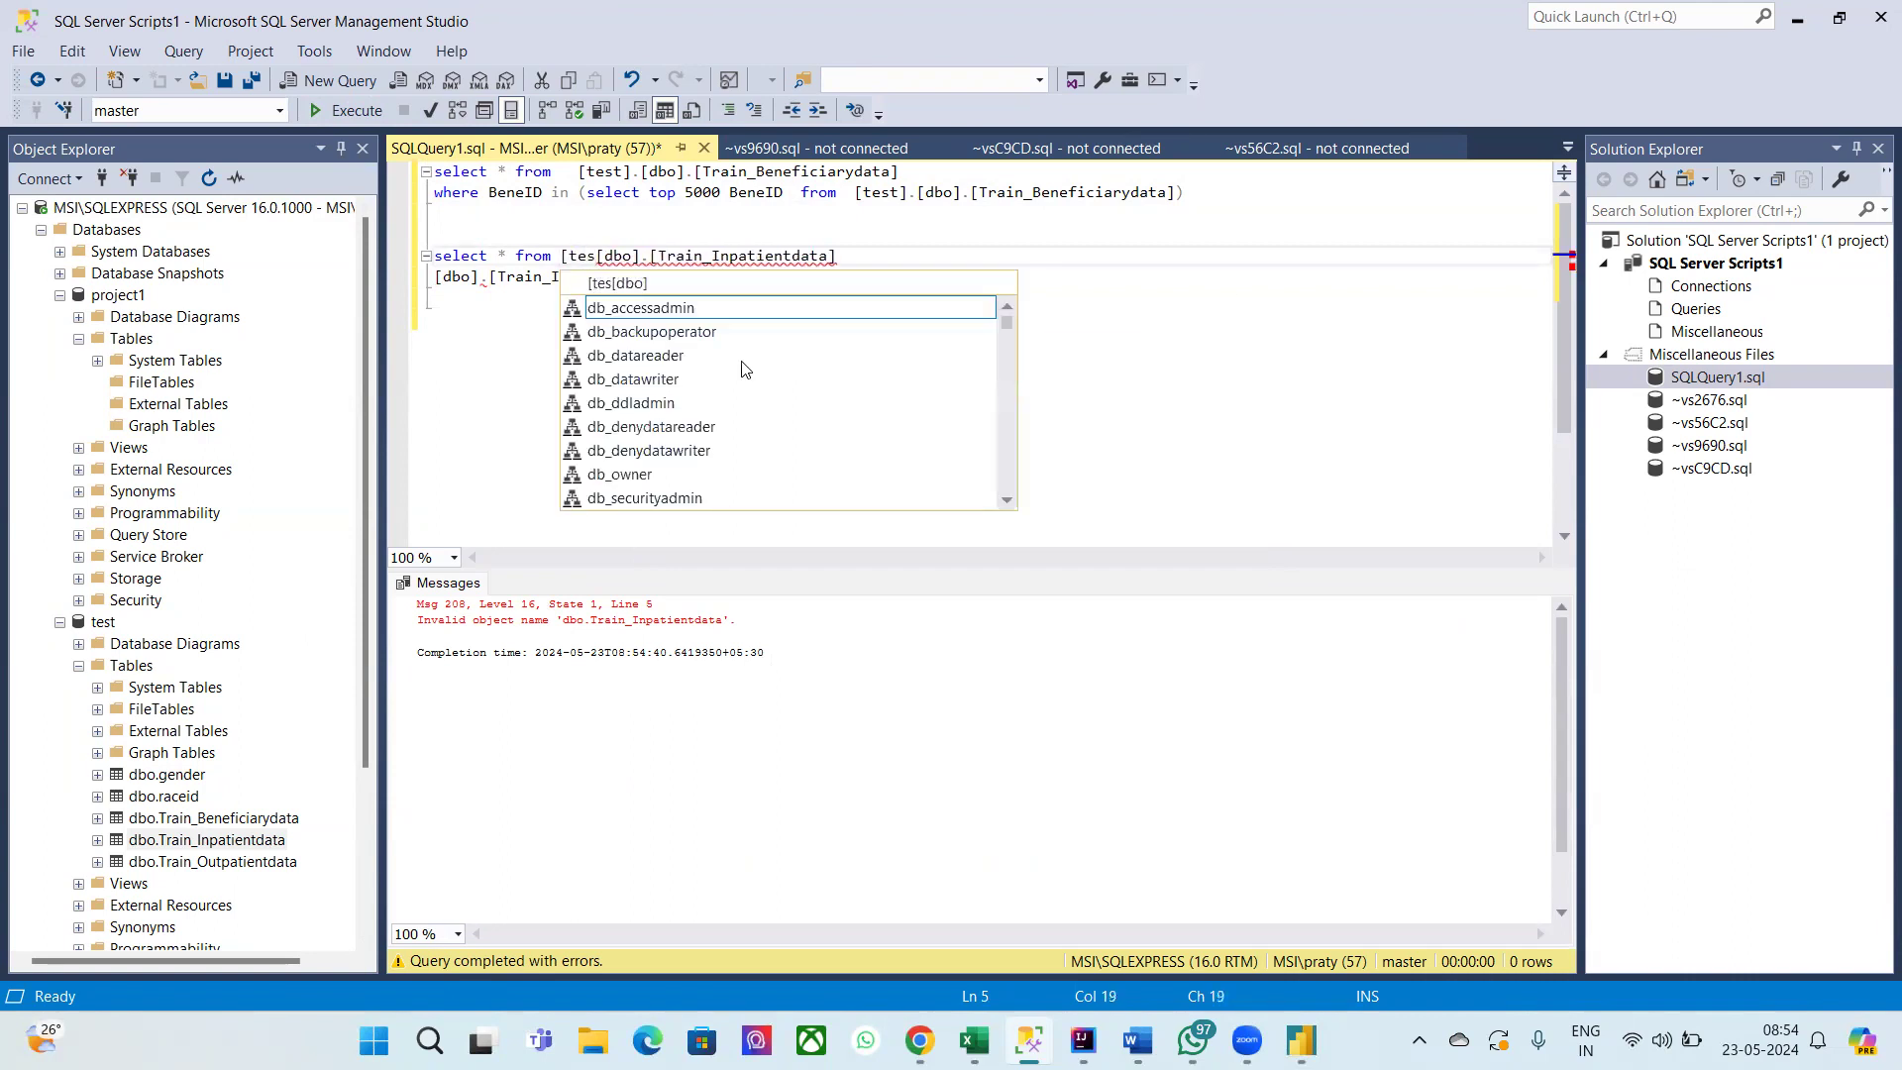
type("t].")
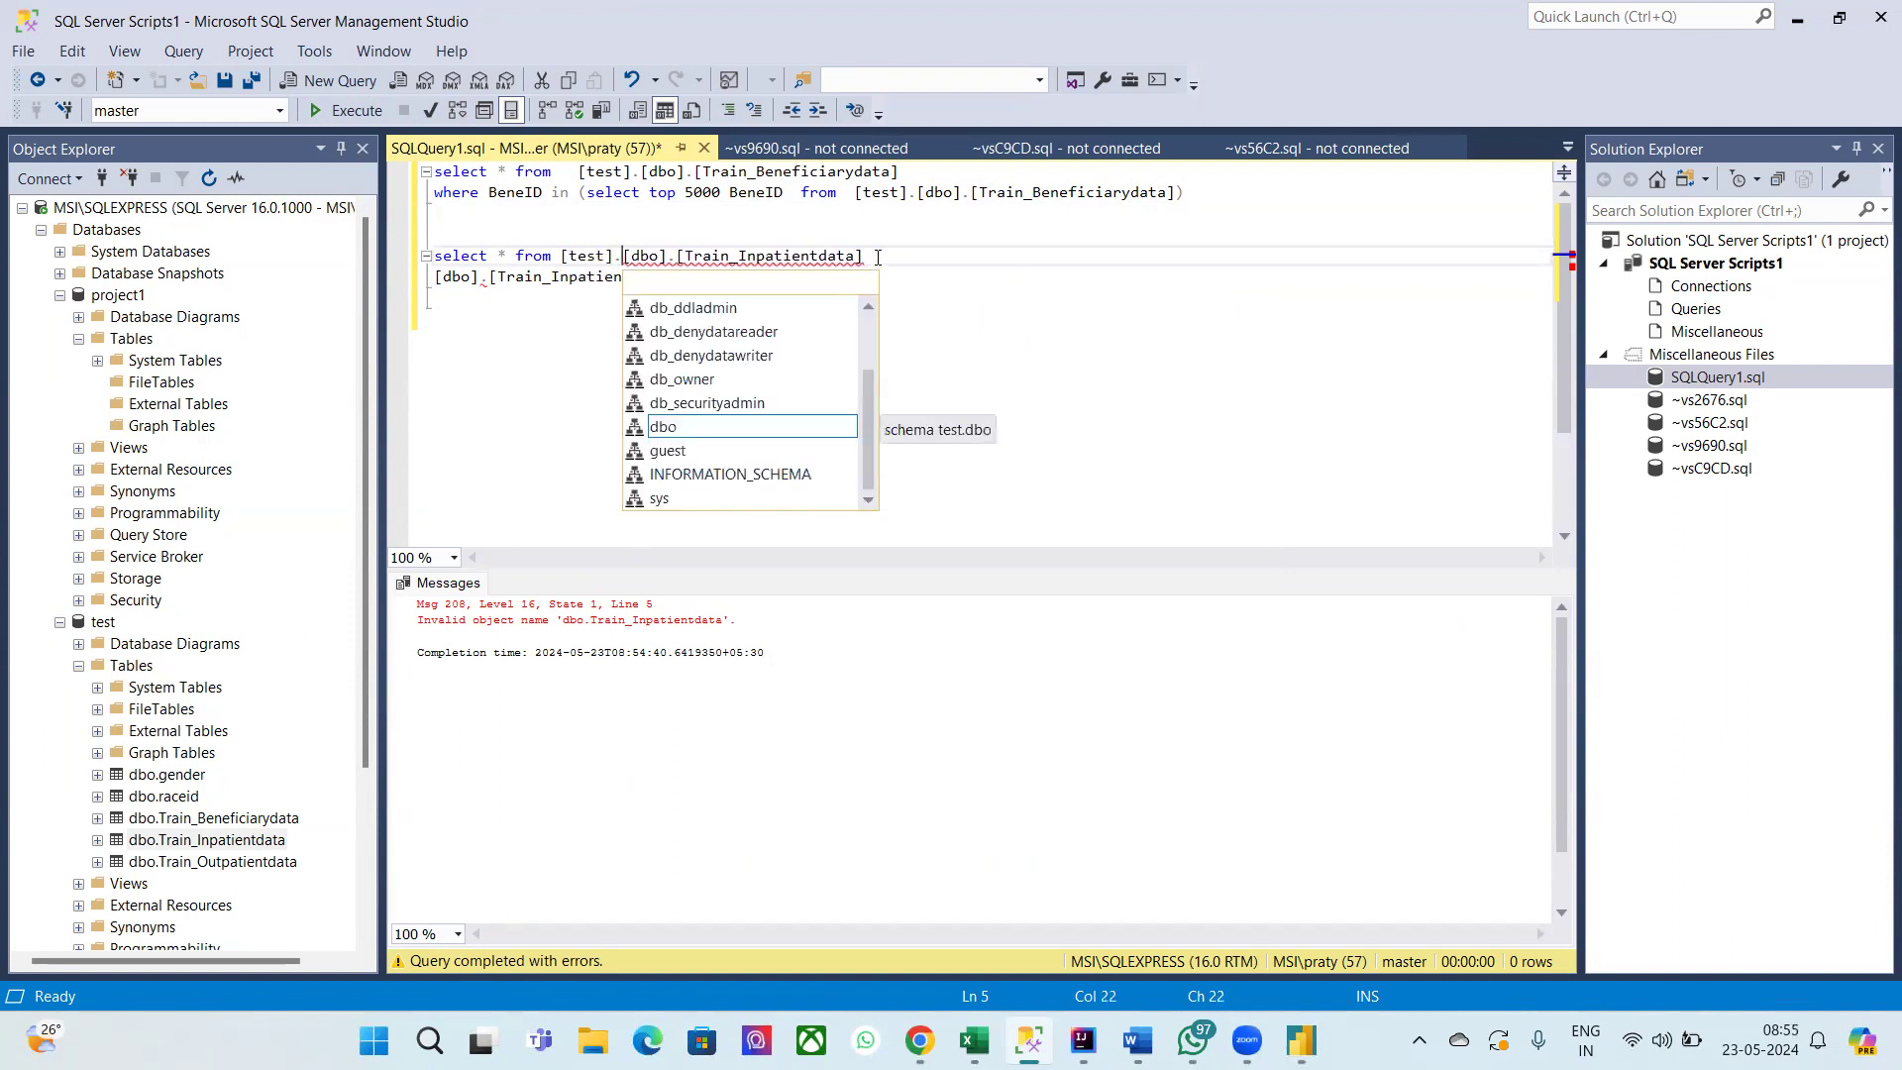
Step: Run only the select statement on [test].[dbo].[Train_Inpatientdata] and widen the query and results area
left_click_drag(877, 257, 375, 264)
left_click(352, 107)
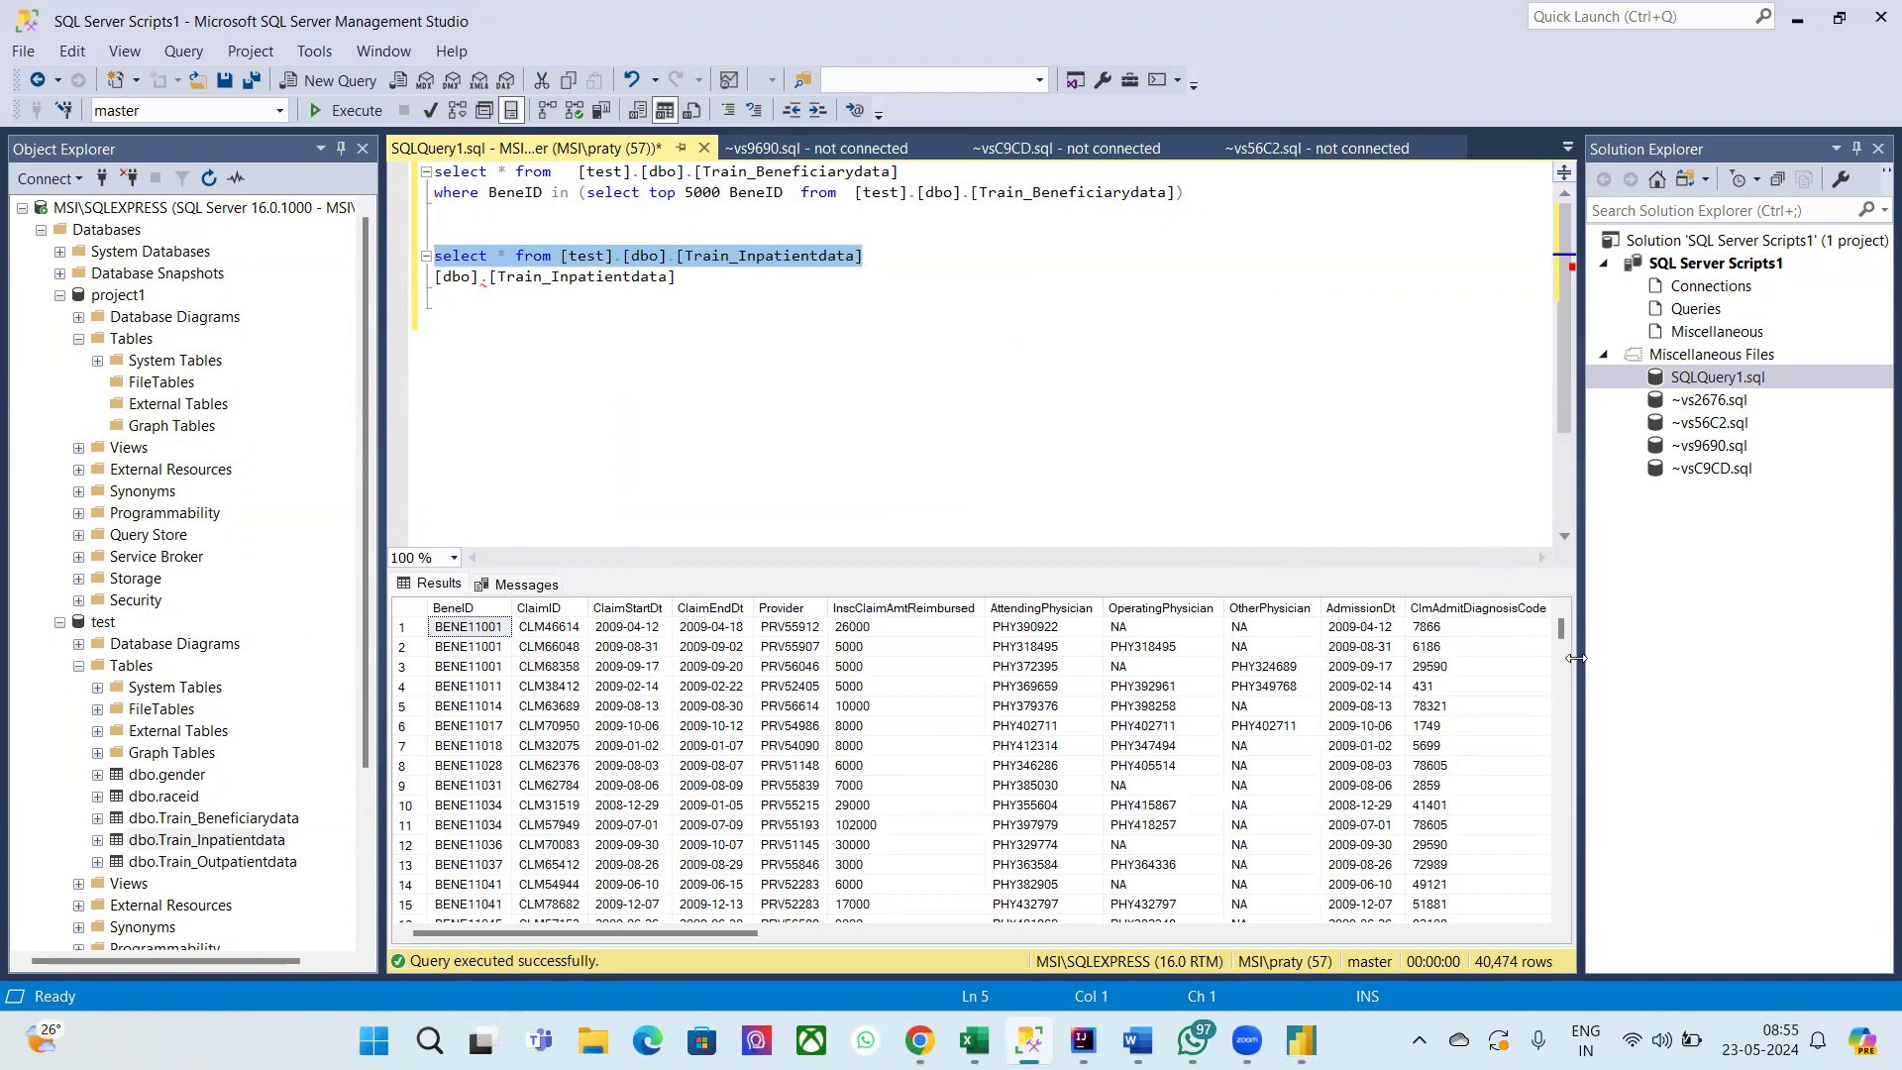
left_click_drag(1575, 658, 1723, 678)
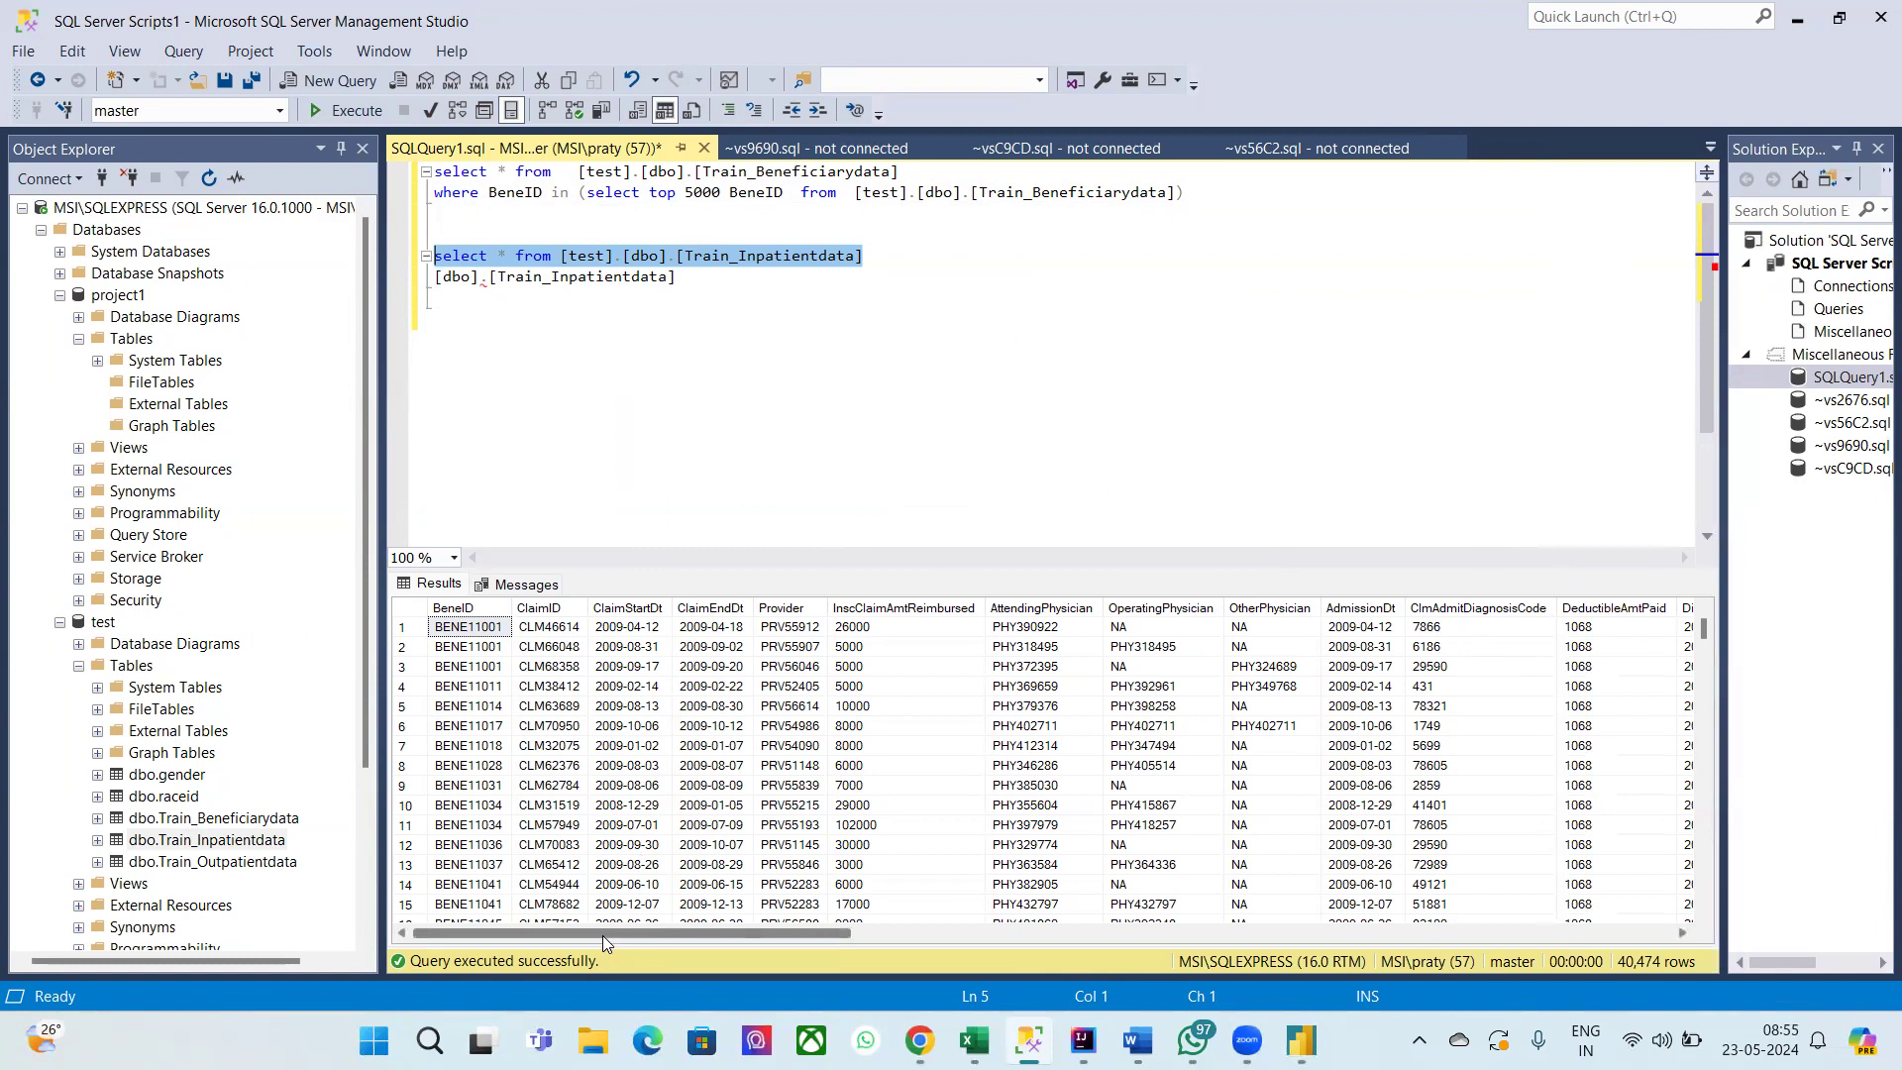
Step: Examine the InscClaimAmtReimbursed, DiagnosisGroupCode and ClmDiagnosisCode_1 to ClmDiagnosisCode_5 columns in the inpatient results
left_click_drag(602, 935, 706, 946)
left_click(607, 612)
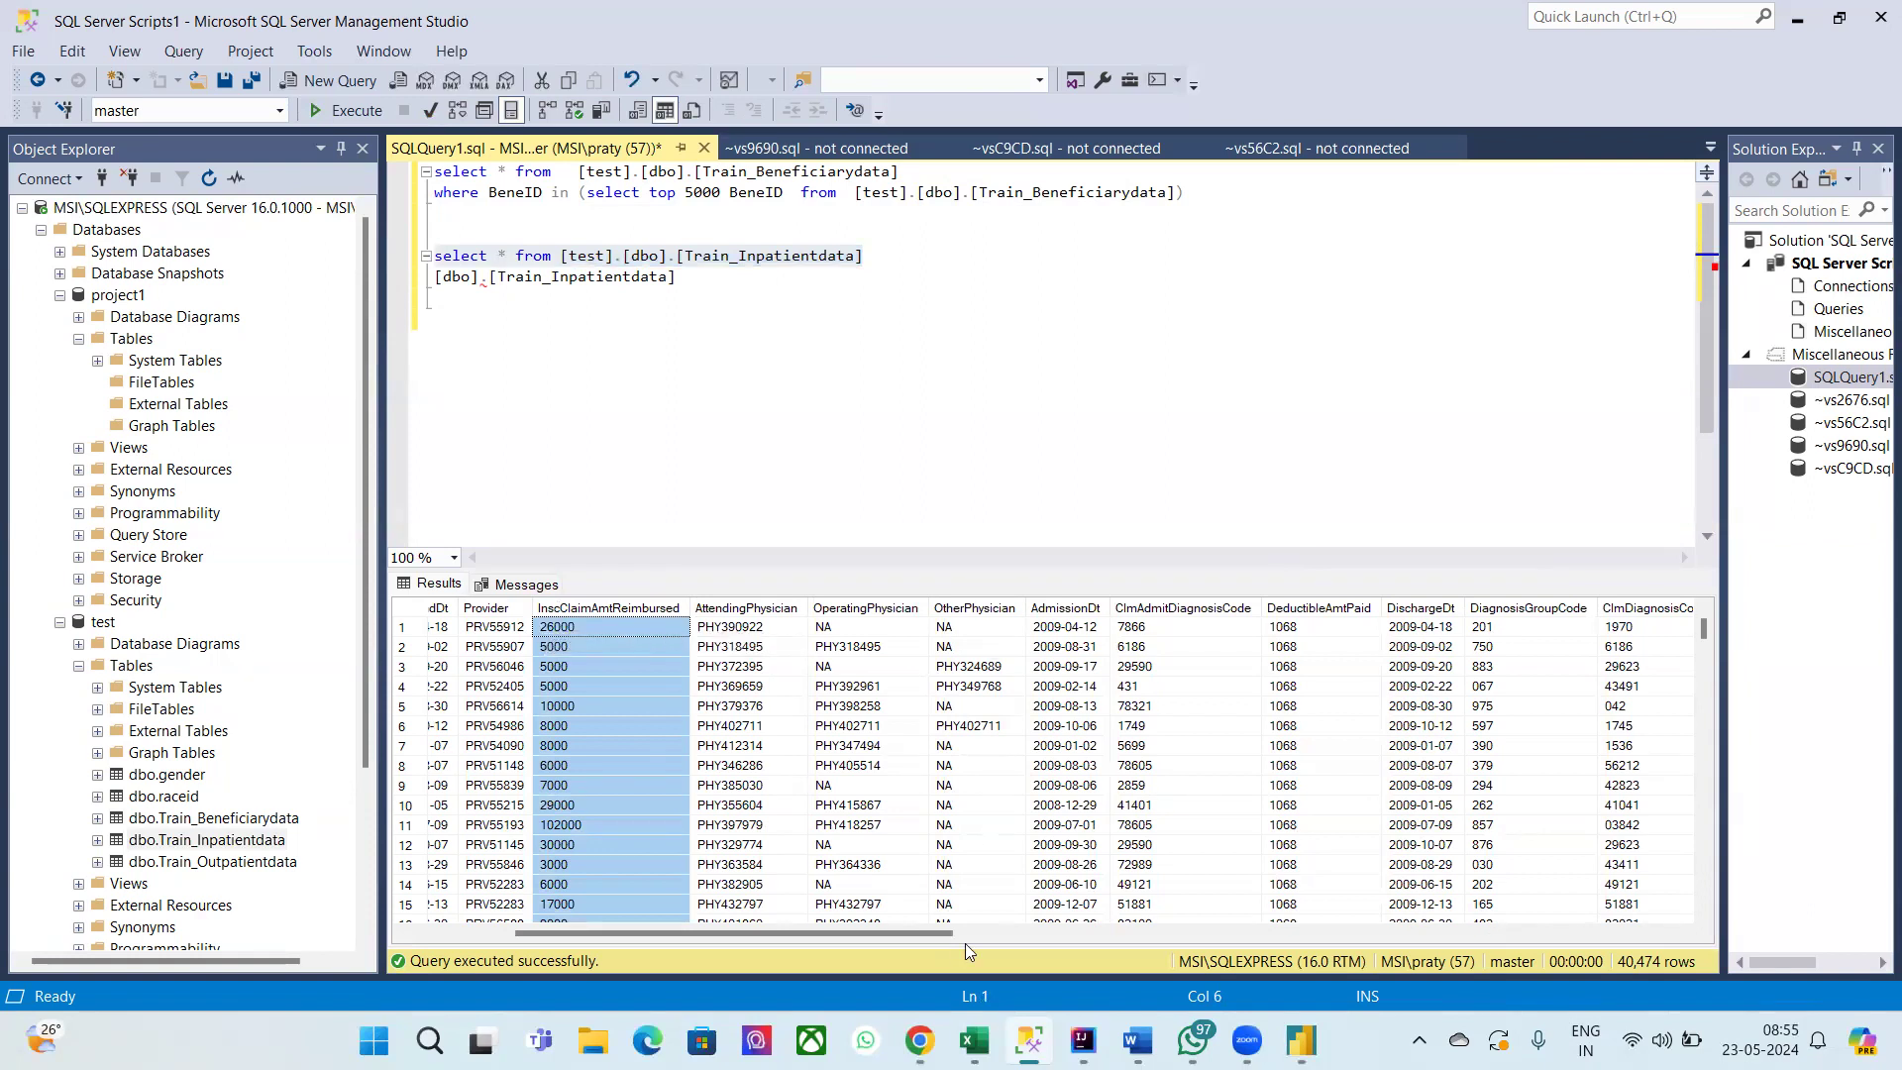
left_click_drag(917, 925, 1175, 951)
left_click_drag(1351, 968, 1121, 984)
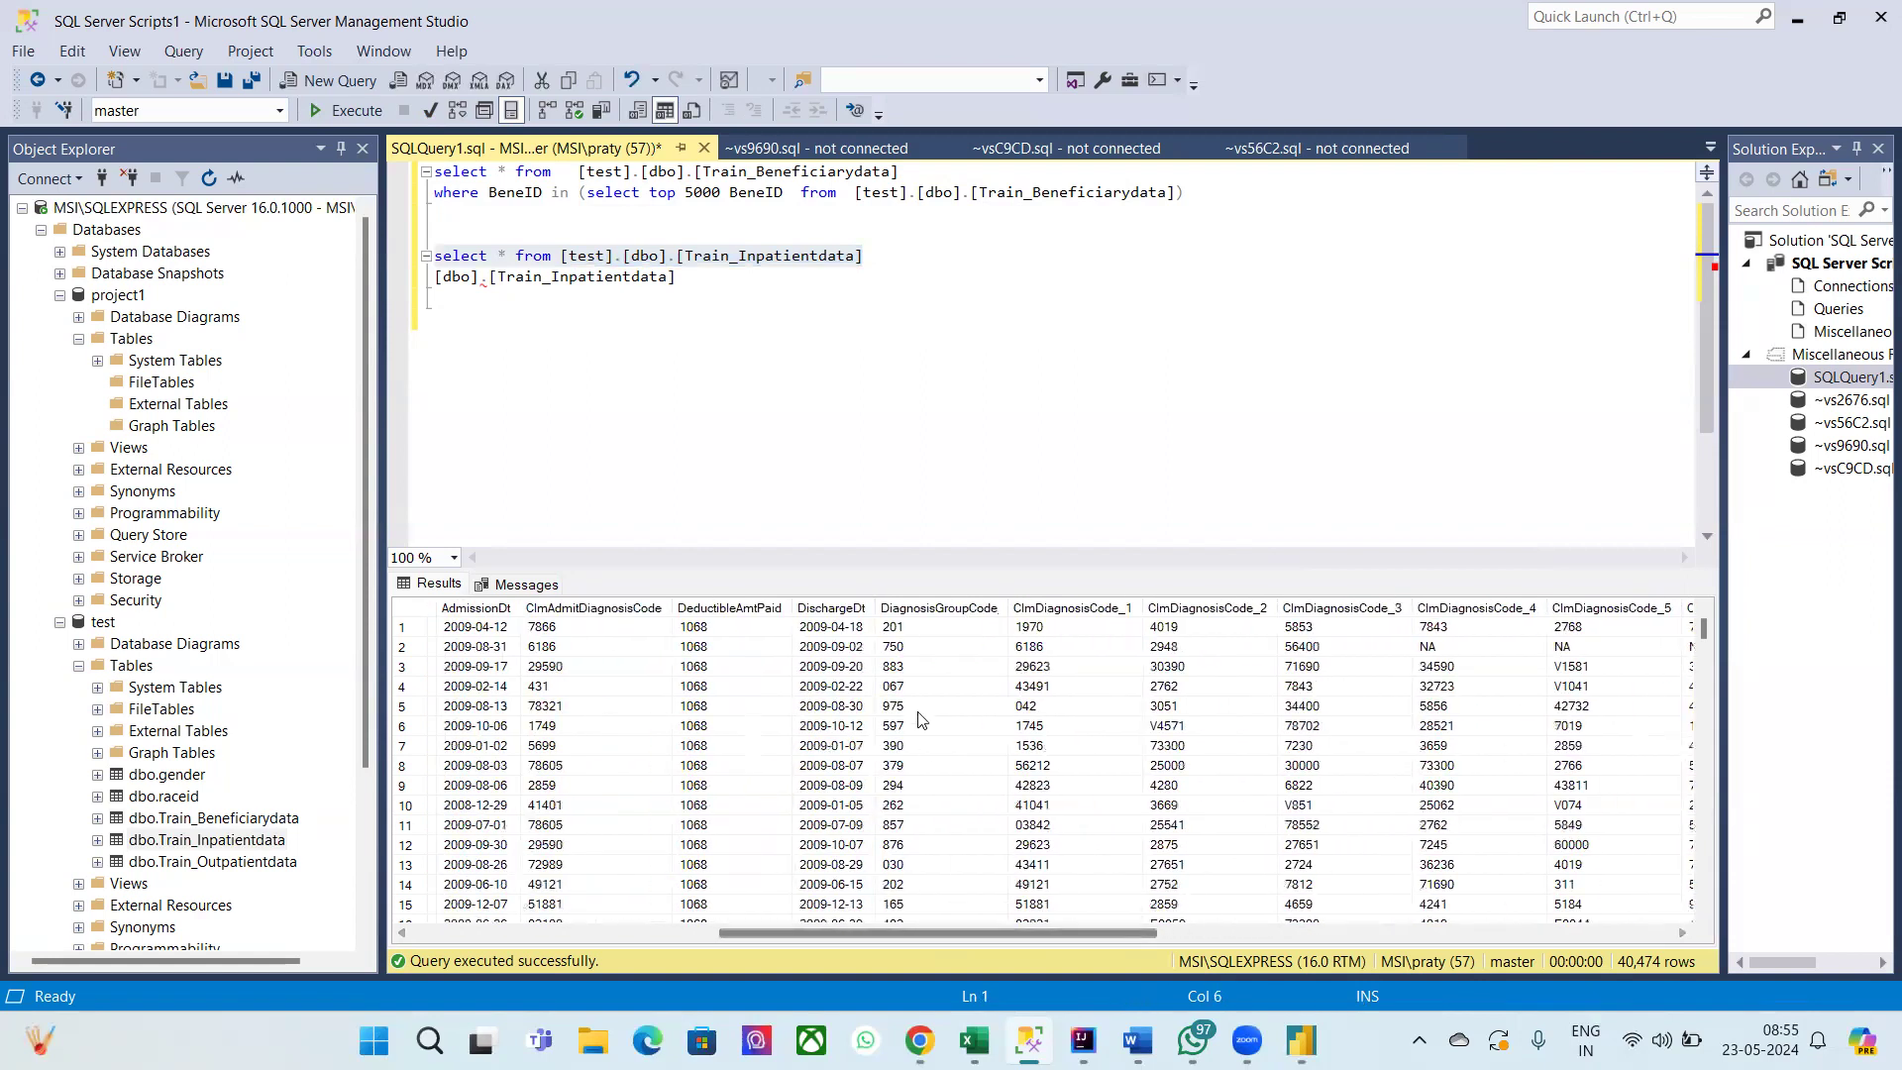
left_click(915, 611)
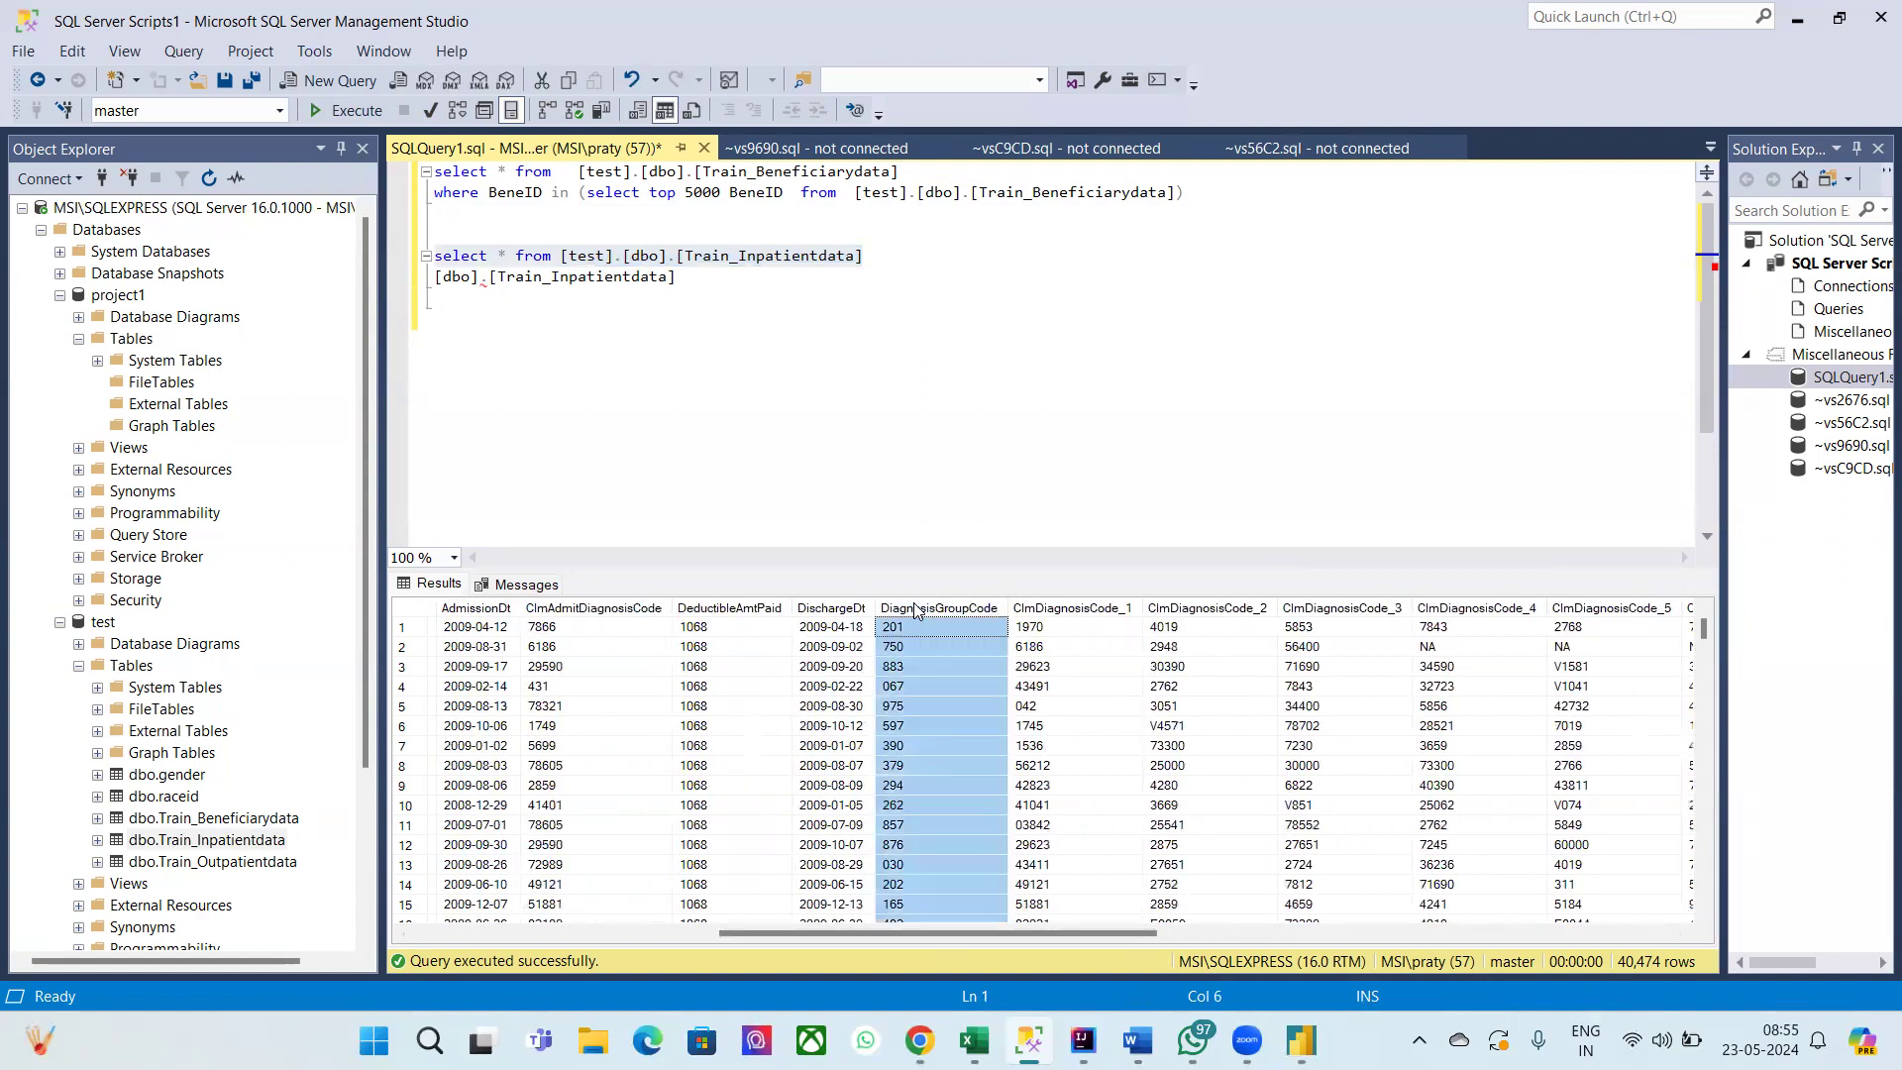
left_click(1074, 626)
left_click(1081, 608)
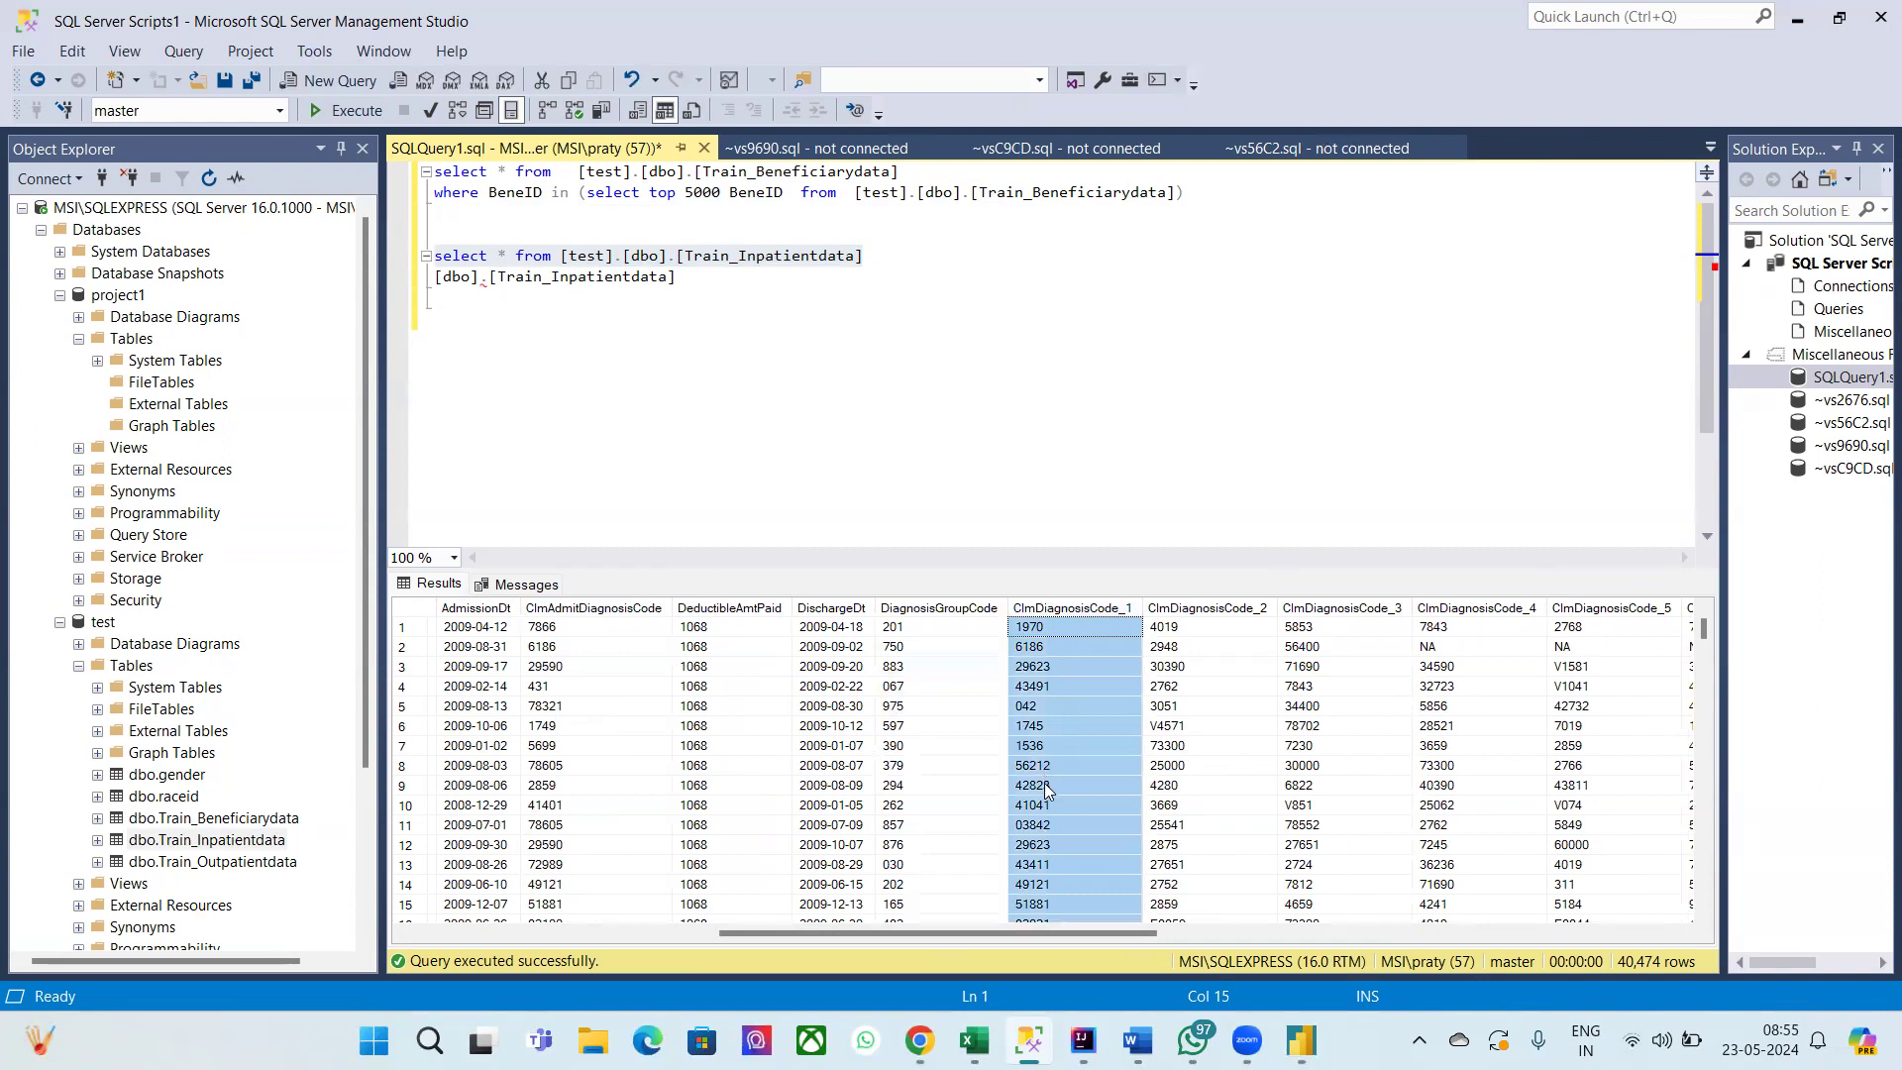
left_click(1192, 608)
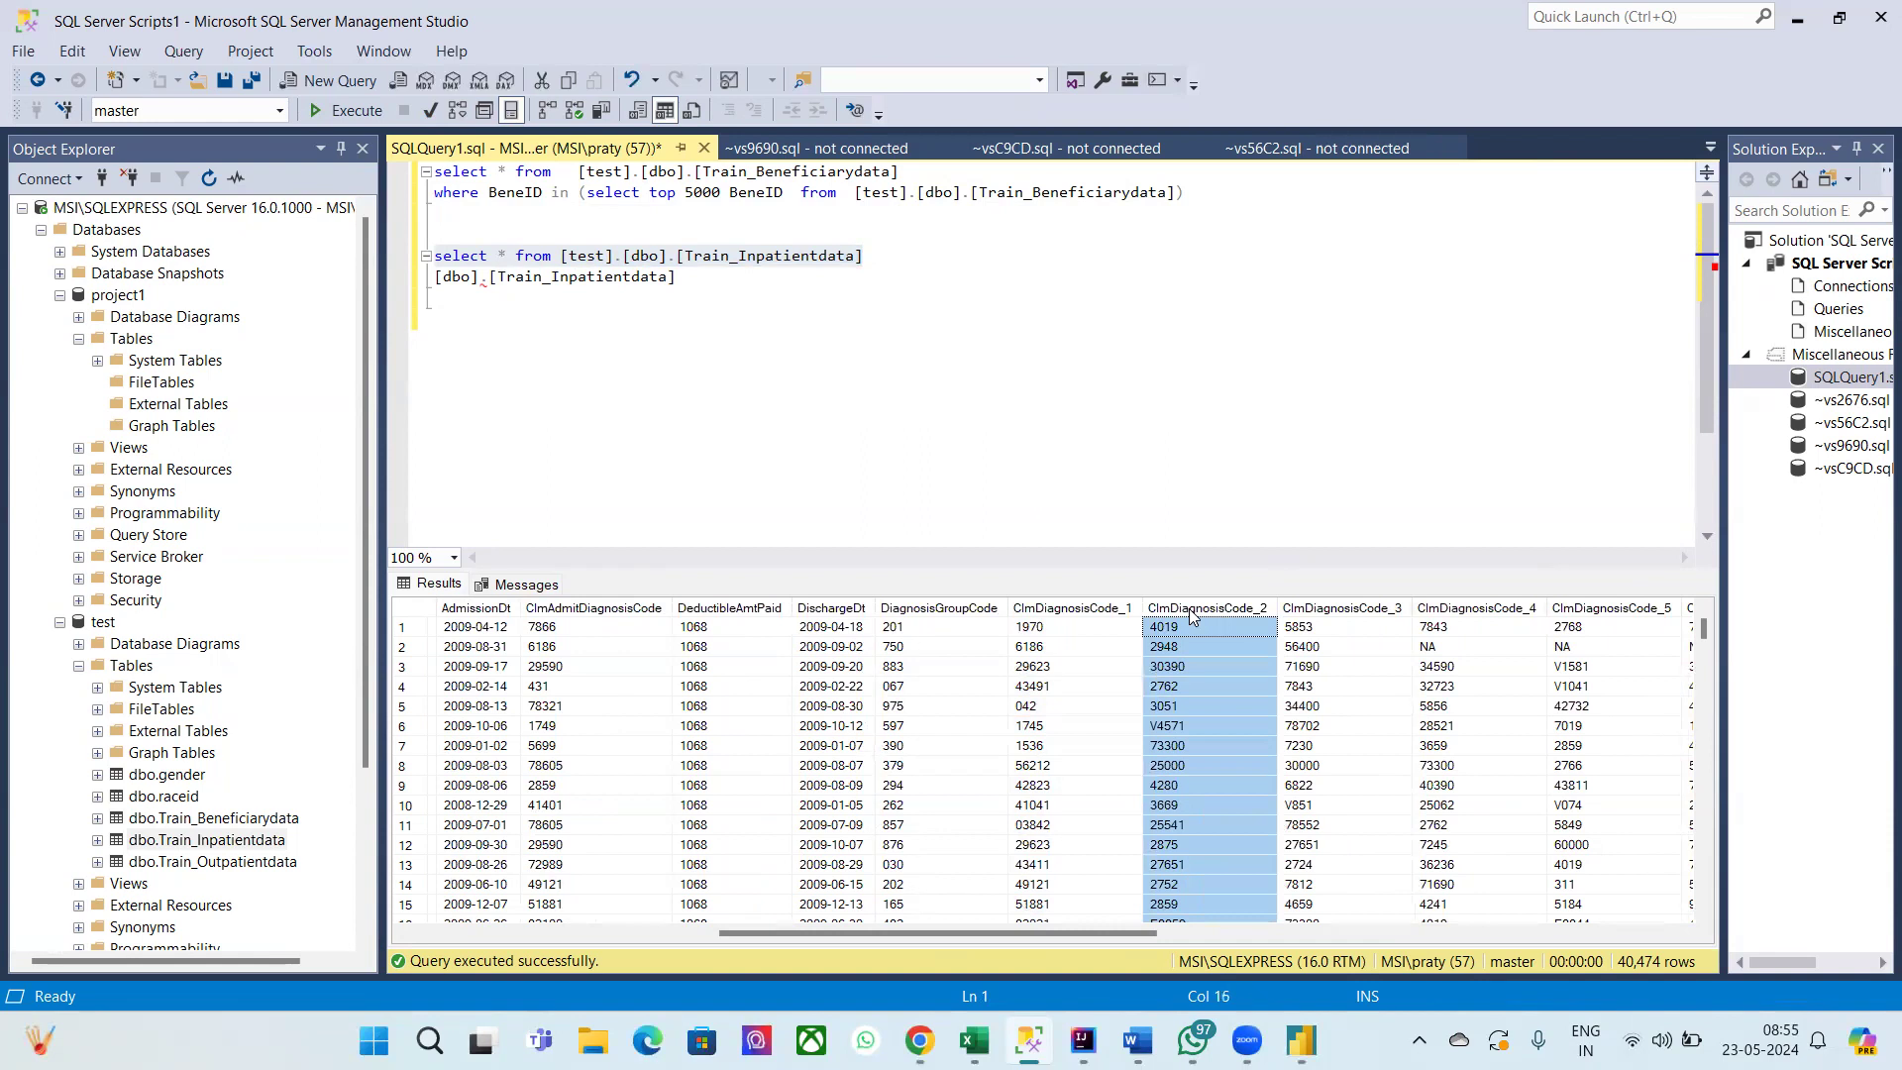
left_click(1317, 608)
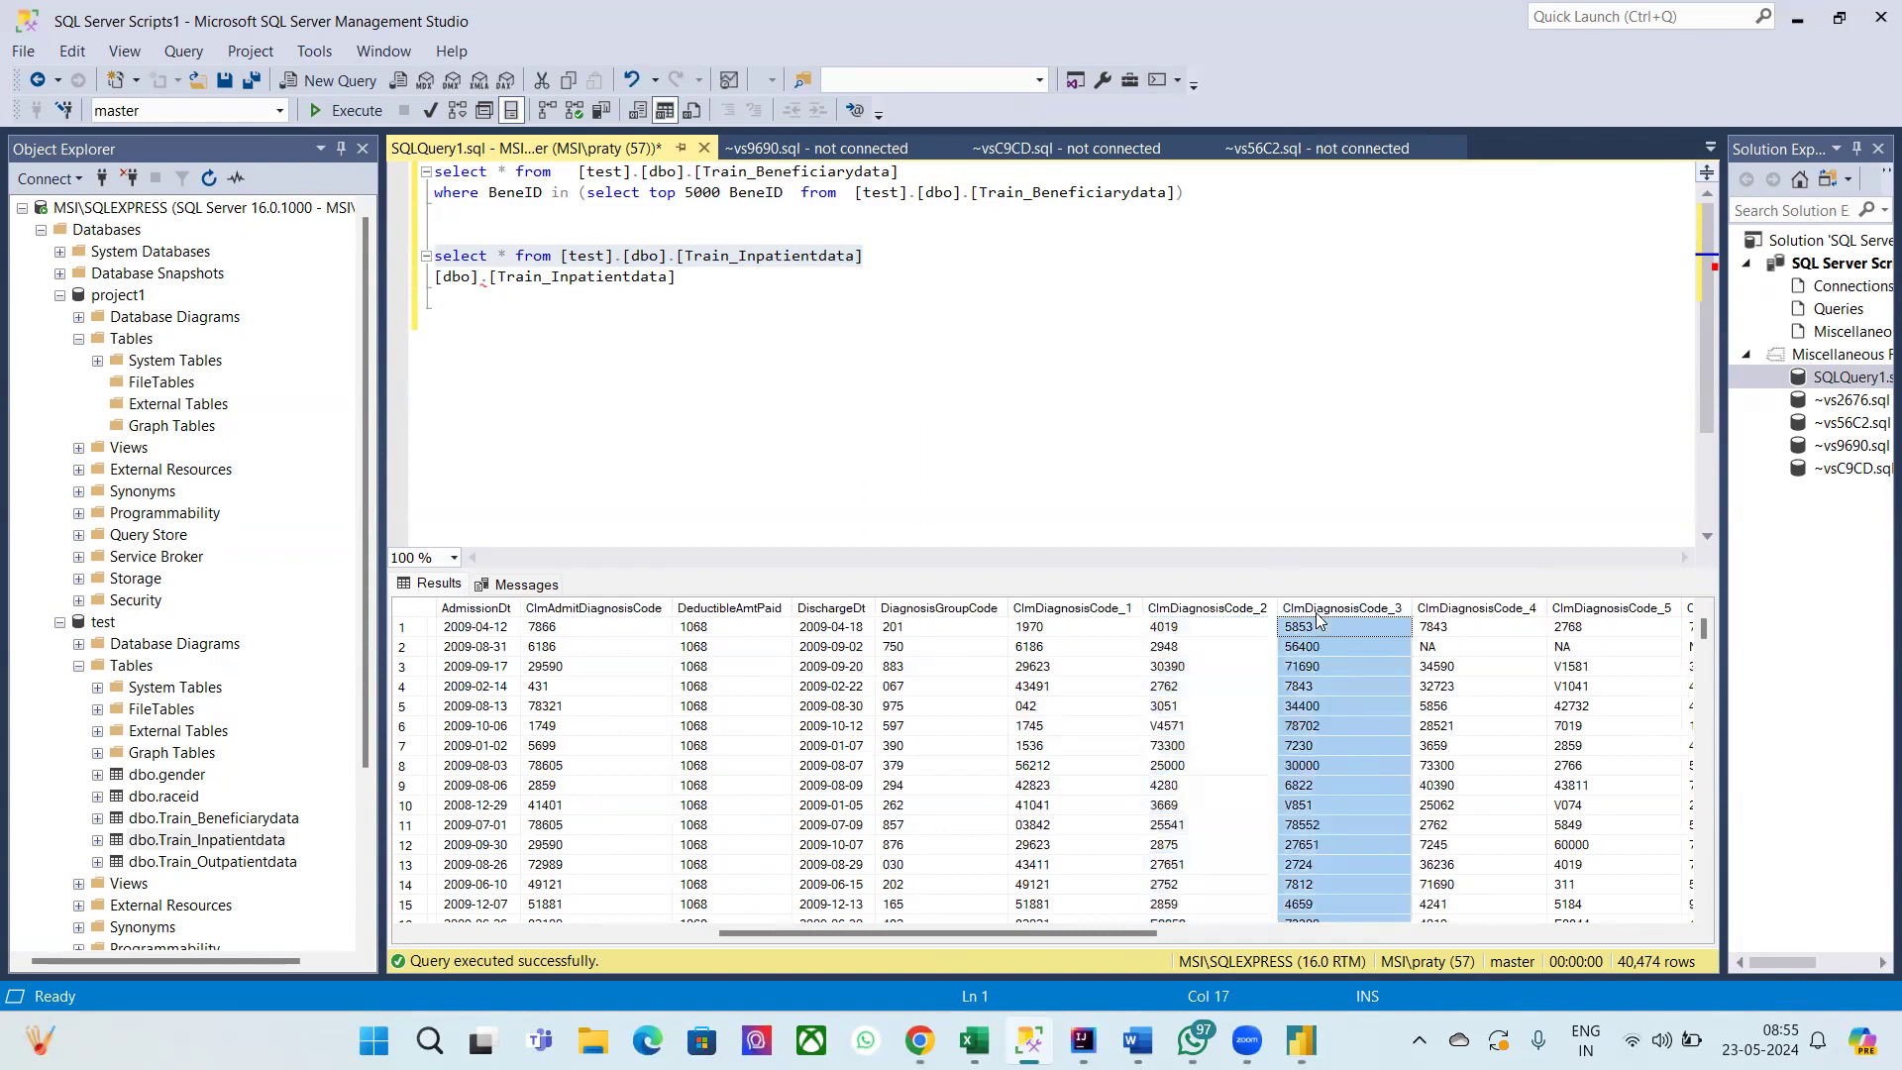
left_click(1476, 608)
scroll(1476, 697, "right", 3)
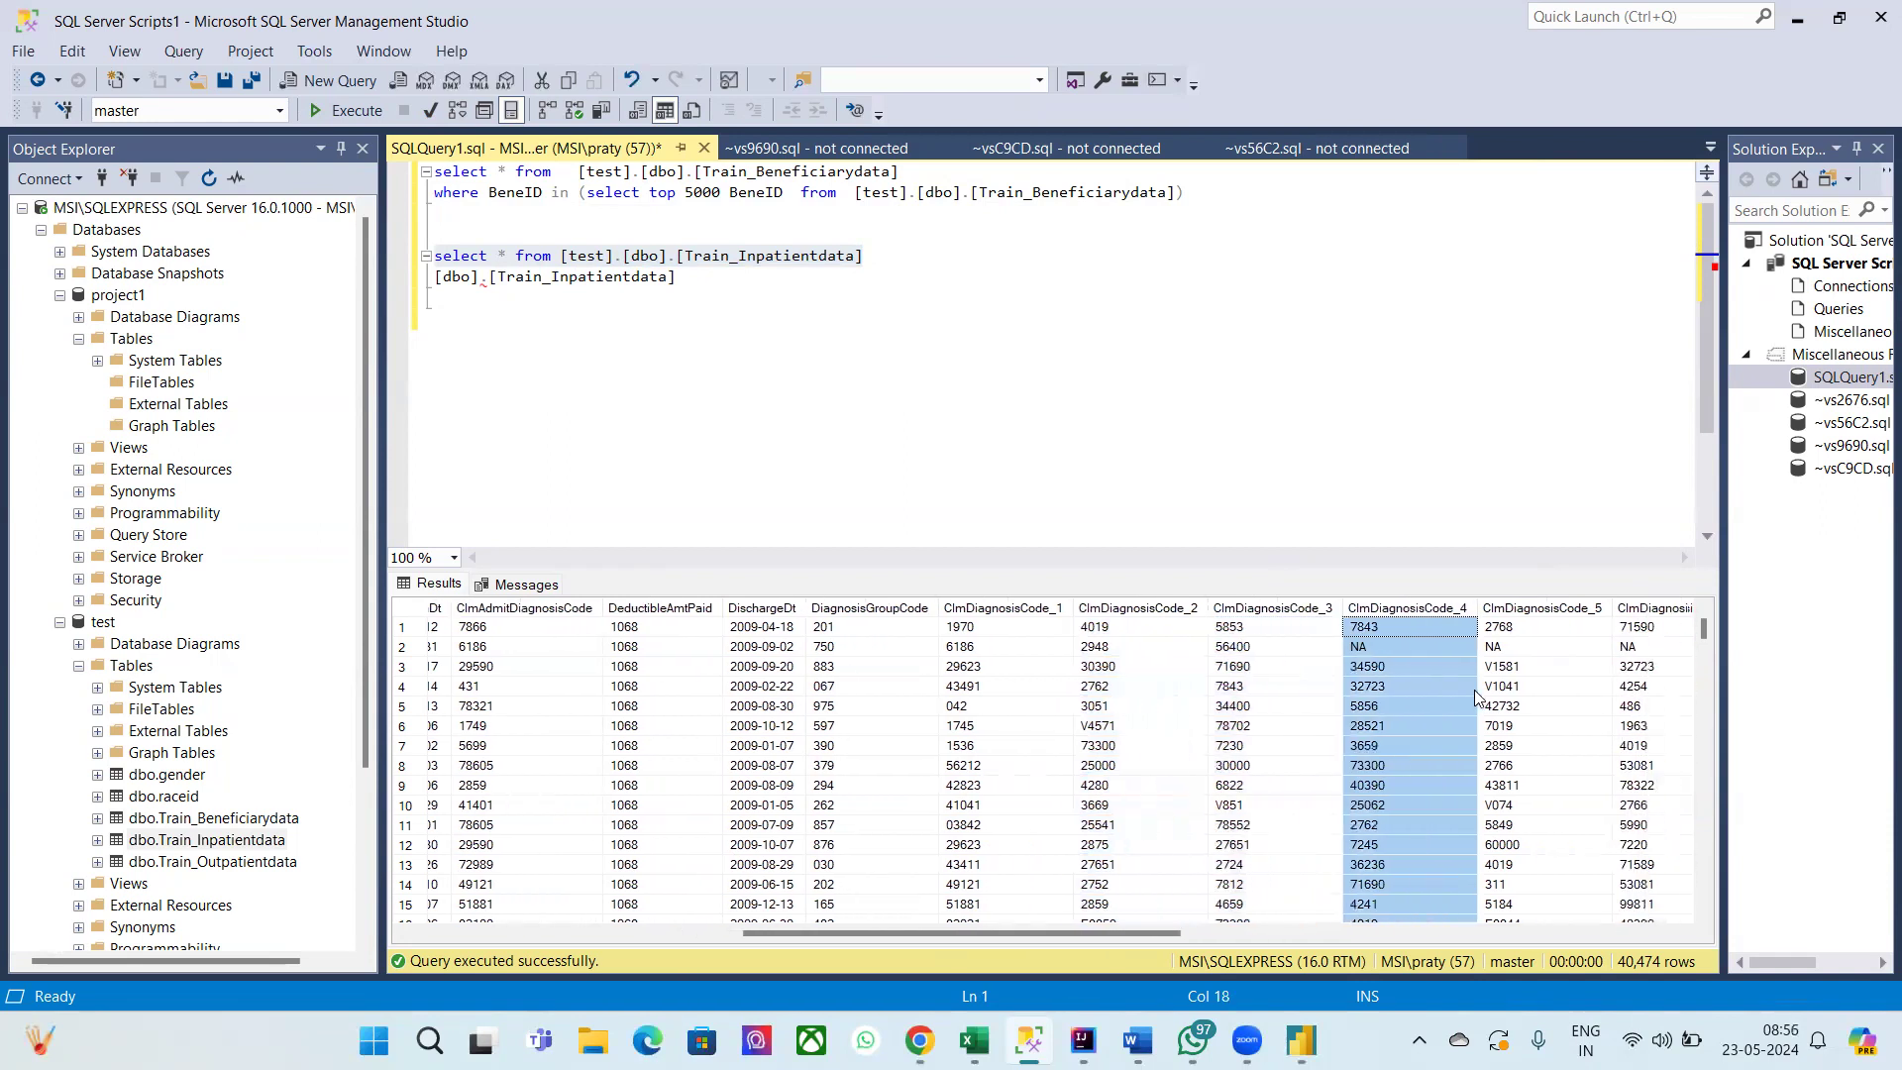
scroll(1476, 698, "right", 2)
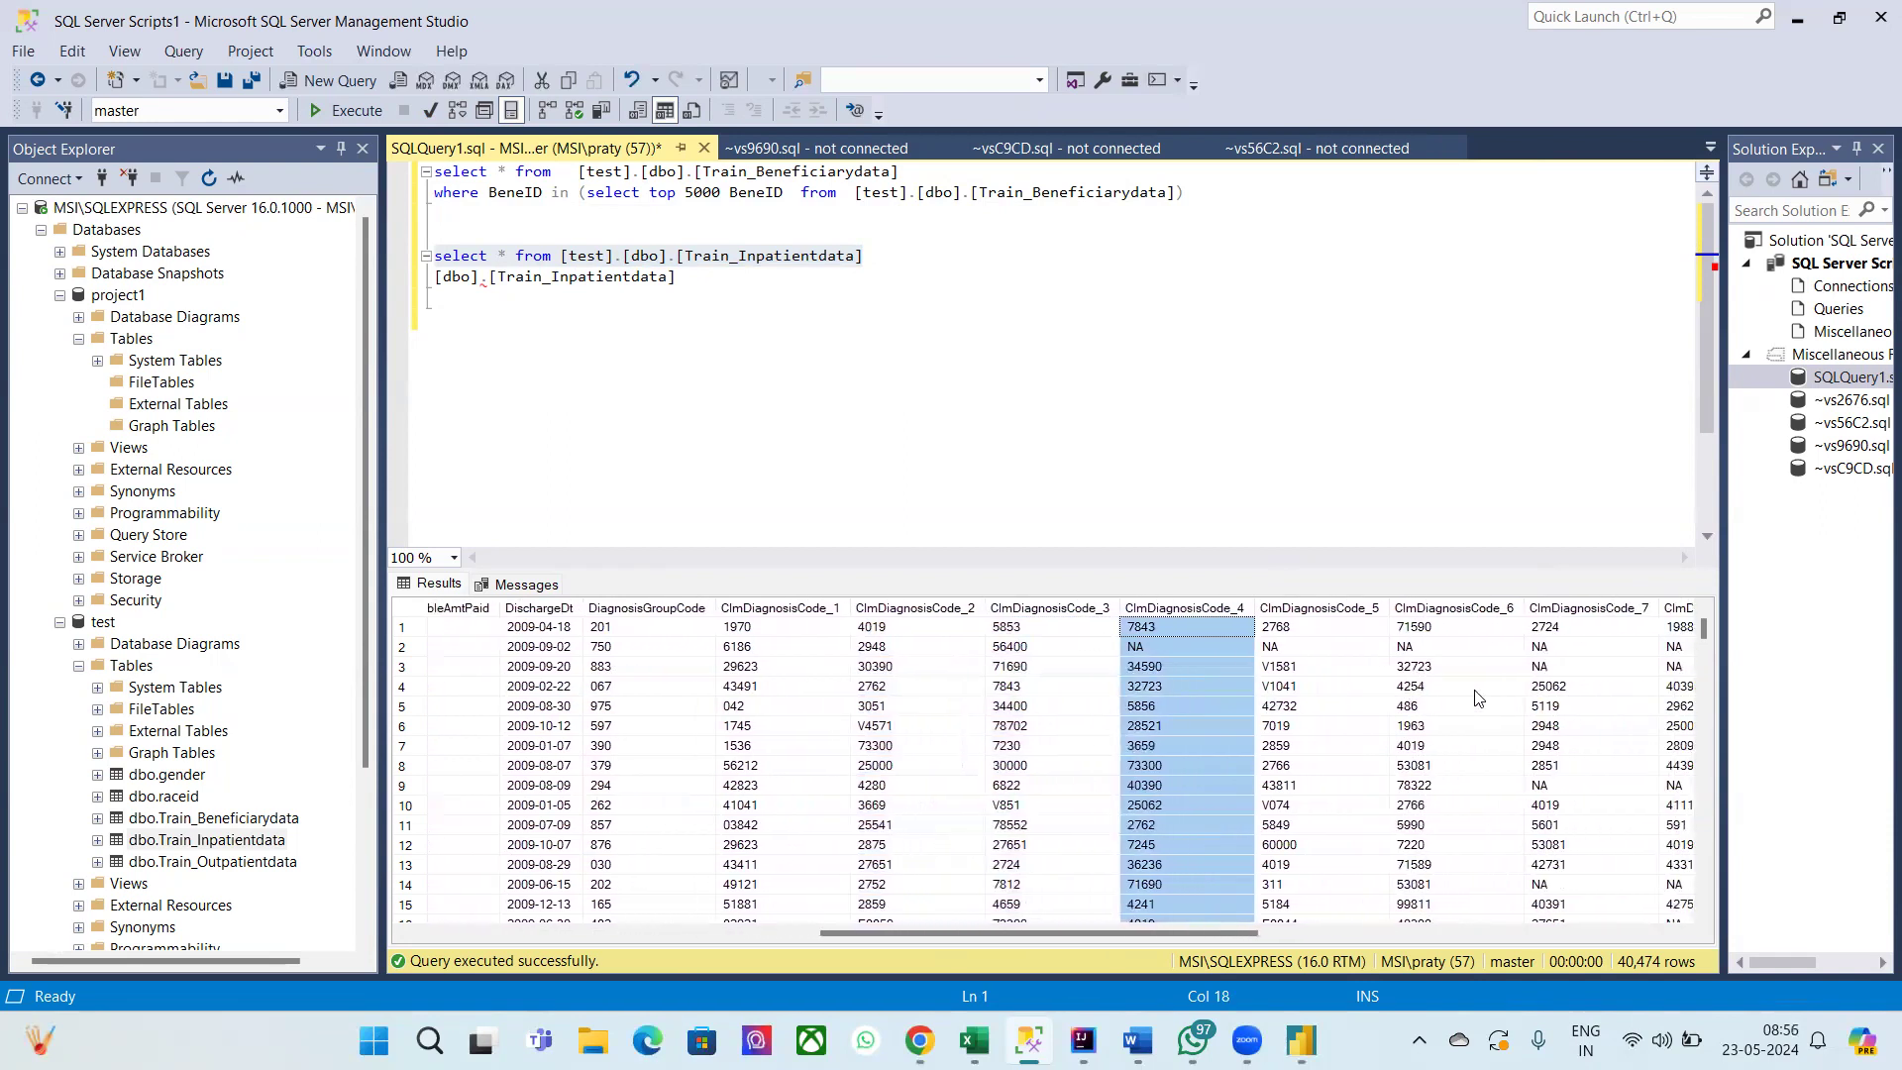
left_click(1333, 611)
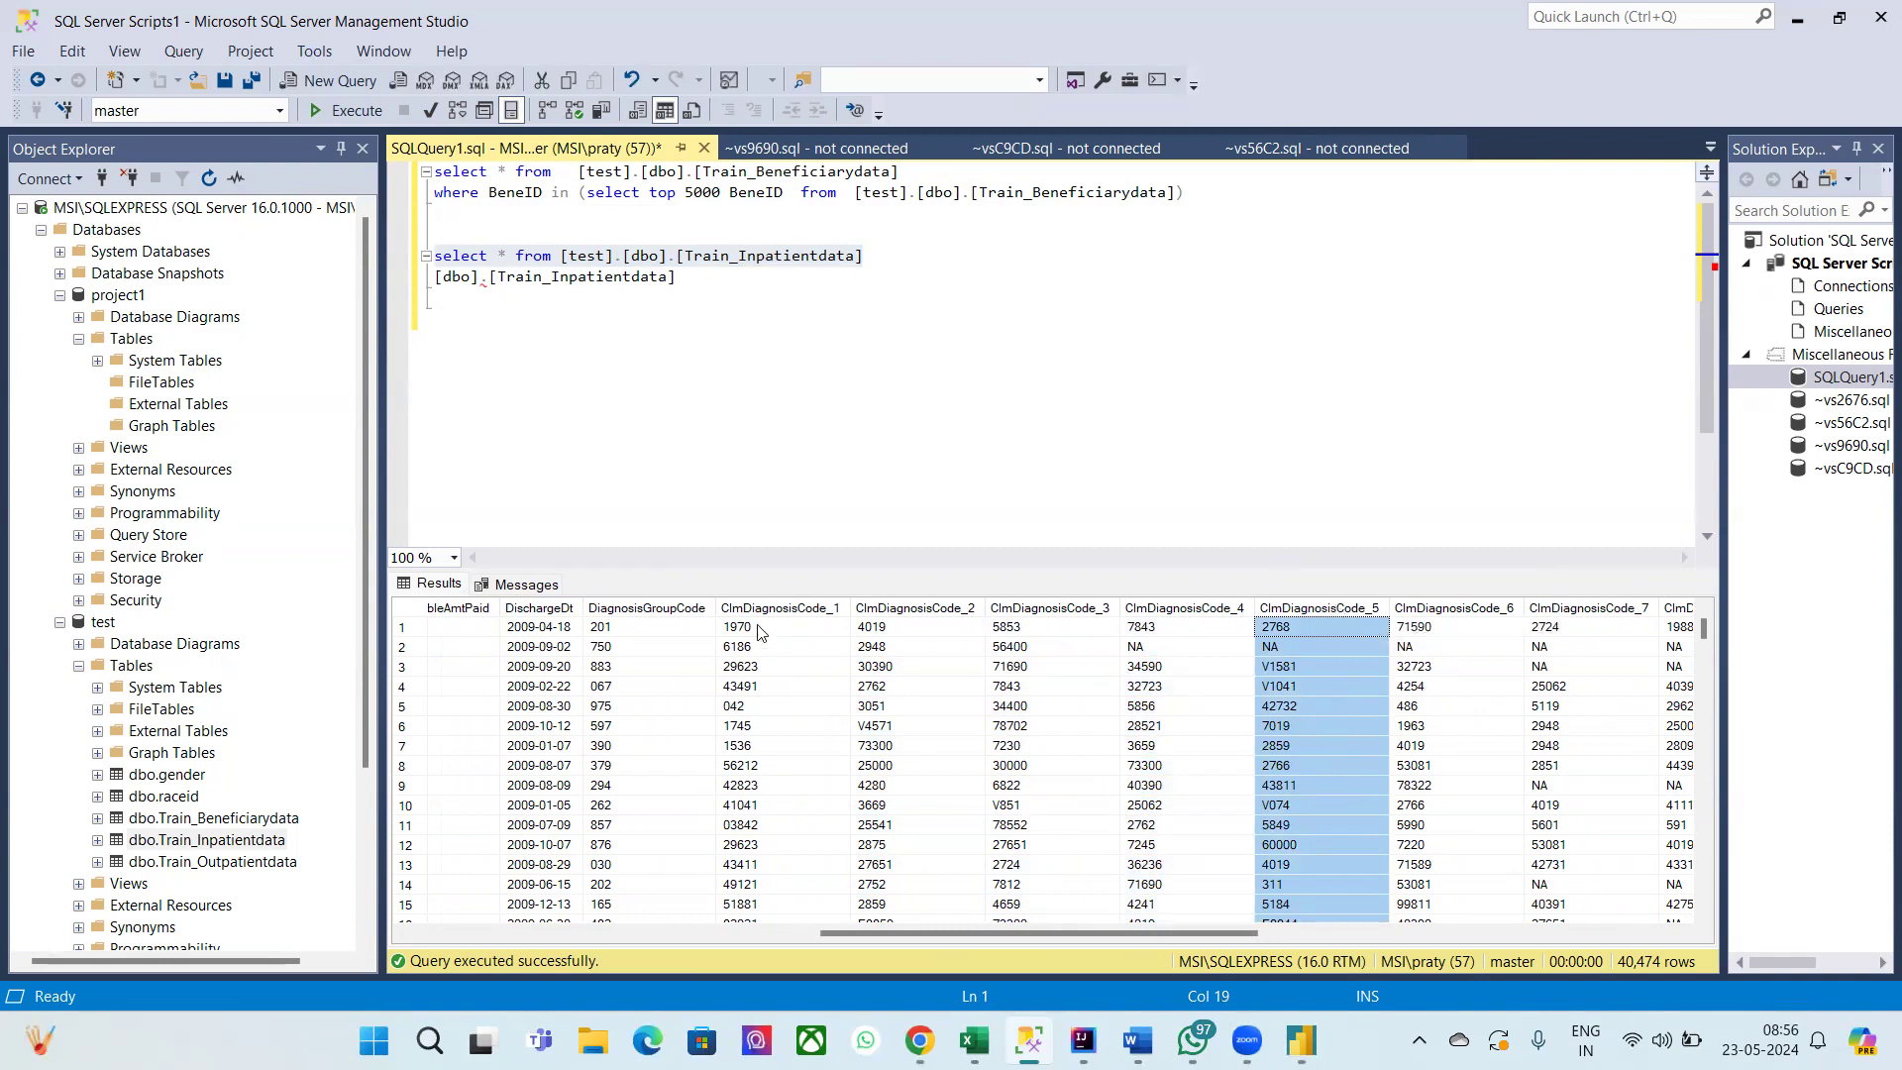
Step: Compare the diagnosis group code with the individual claim diagnosis codes in the first three result rows
left_click(625, 635)
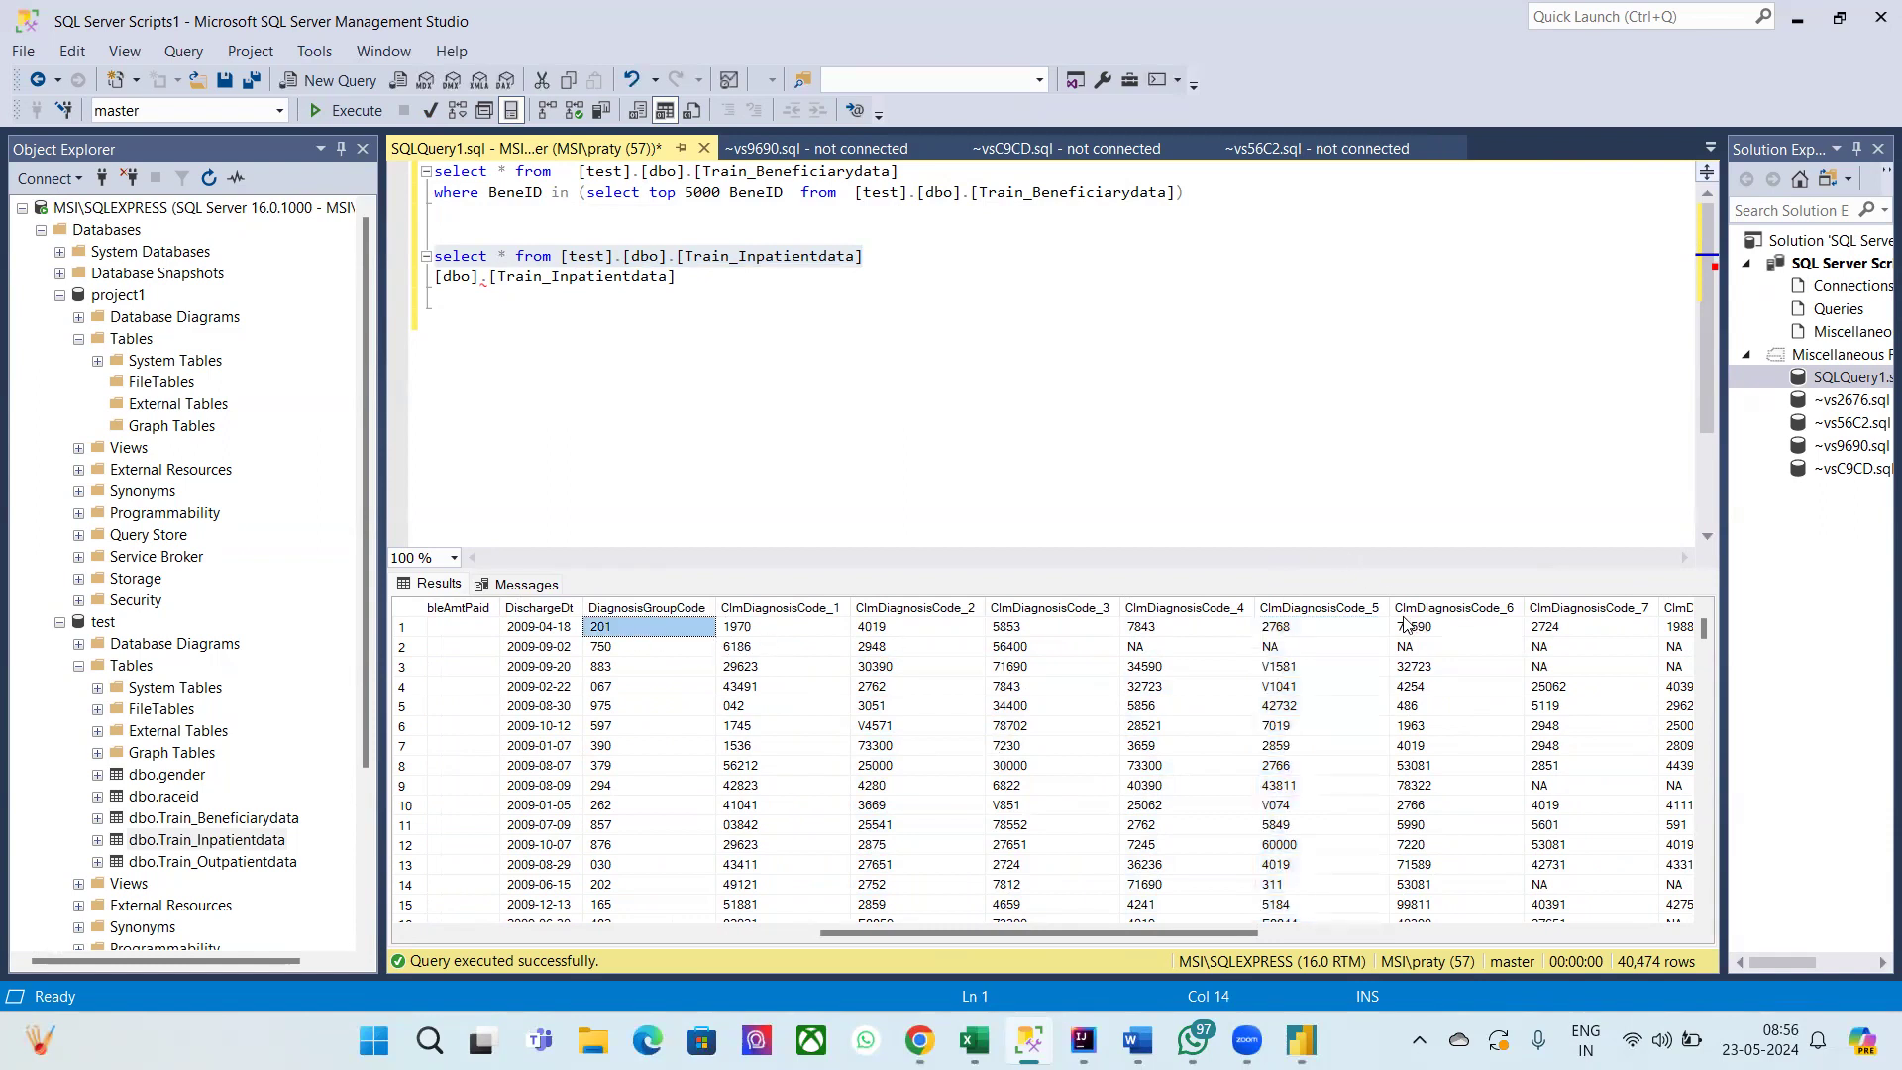
left_click(632, 649)
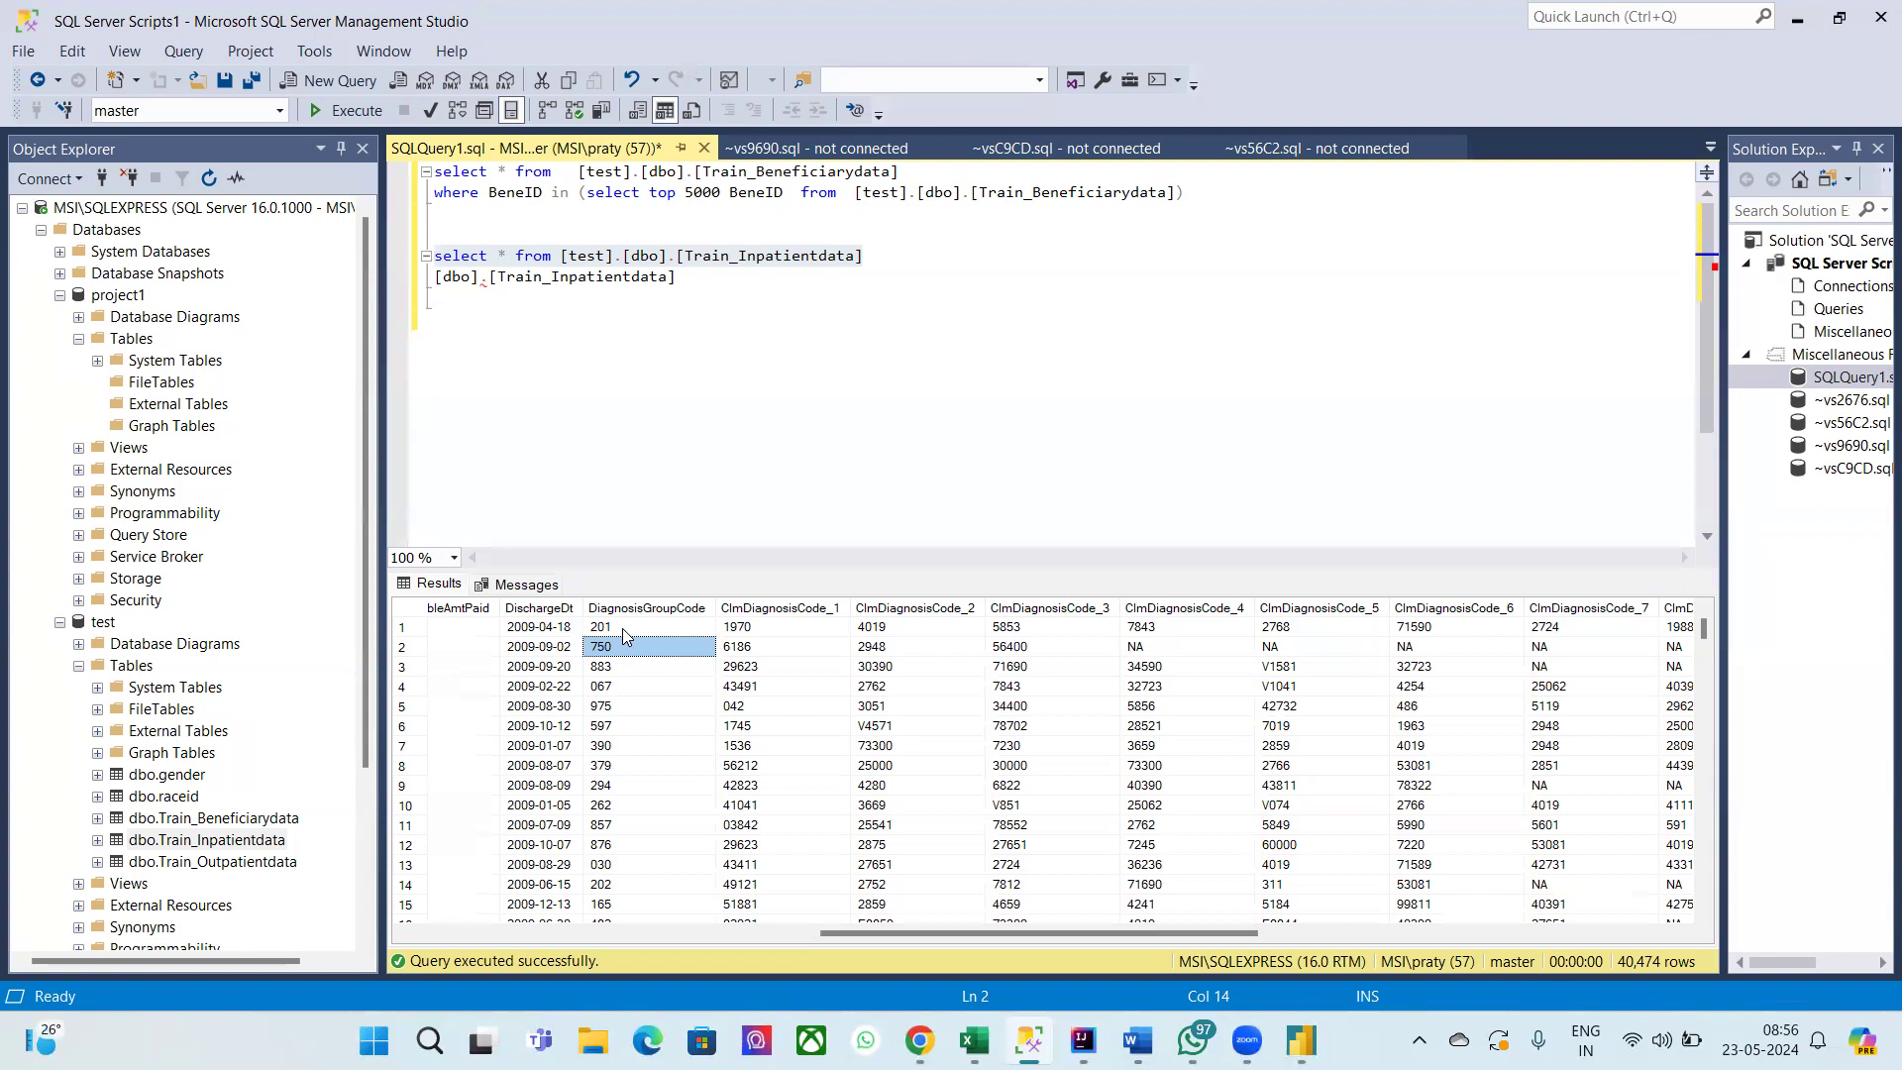
left_click(780, 646)
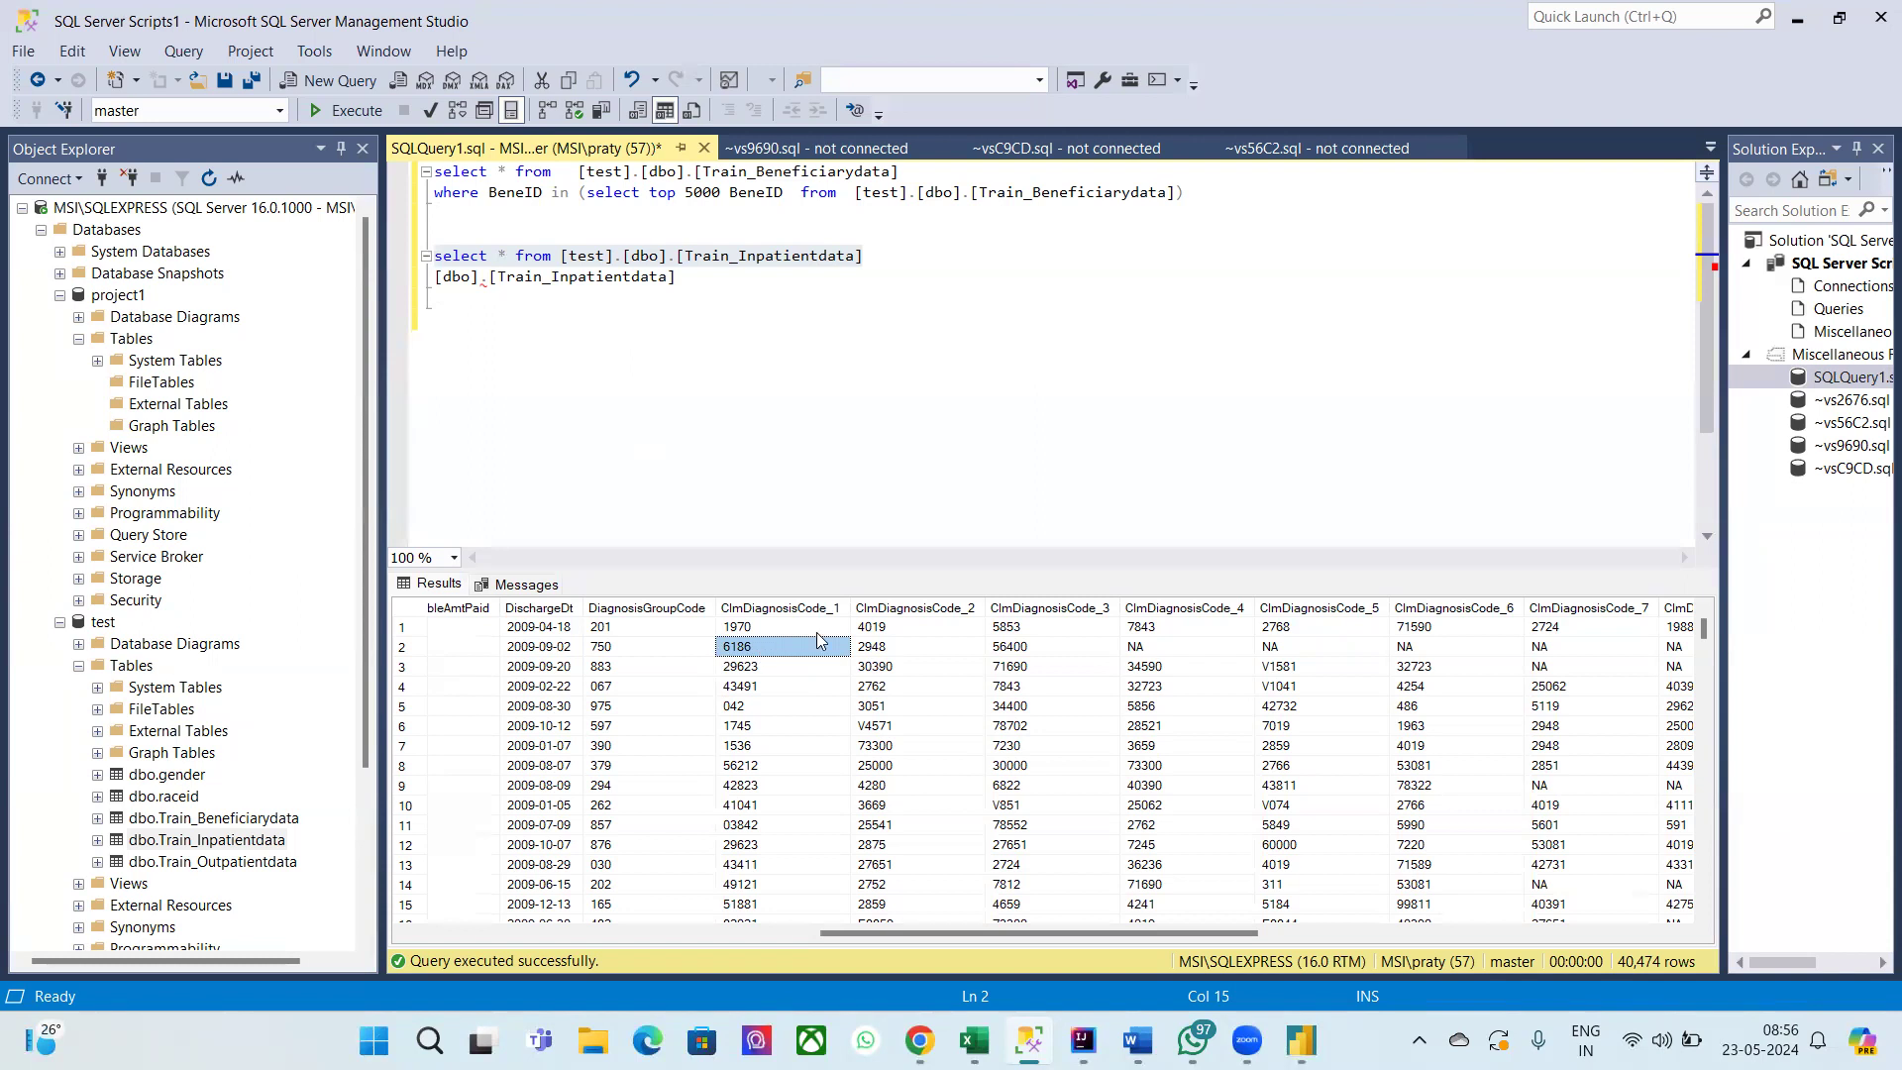
left_click(873, 649)
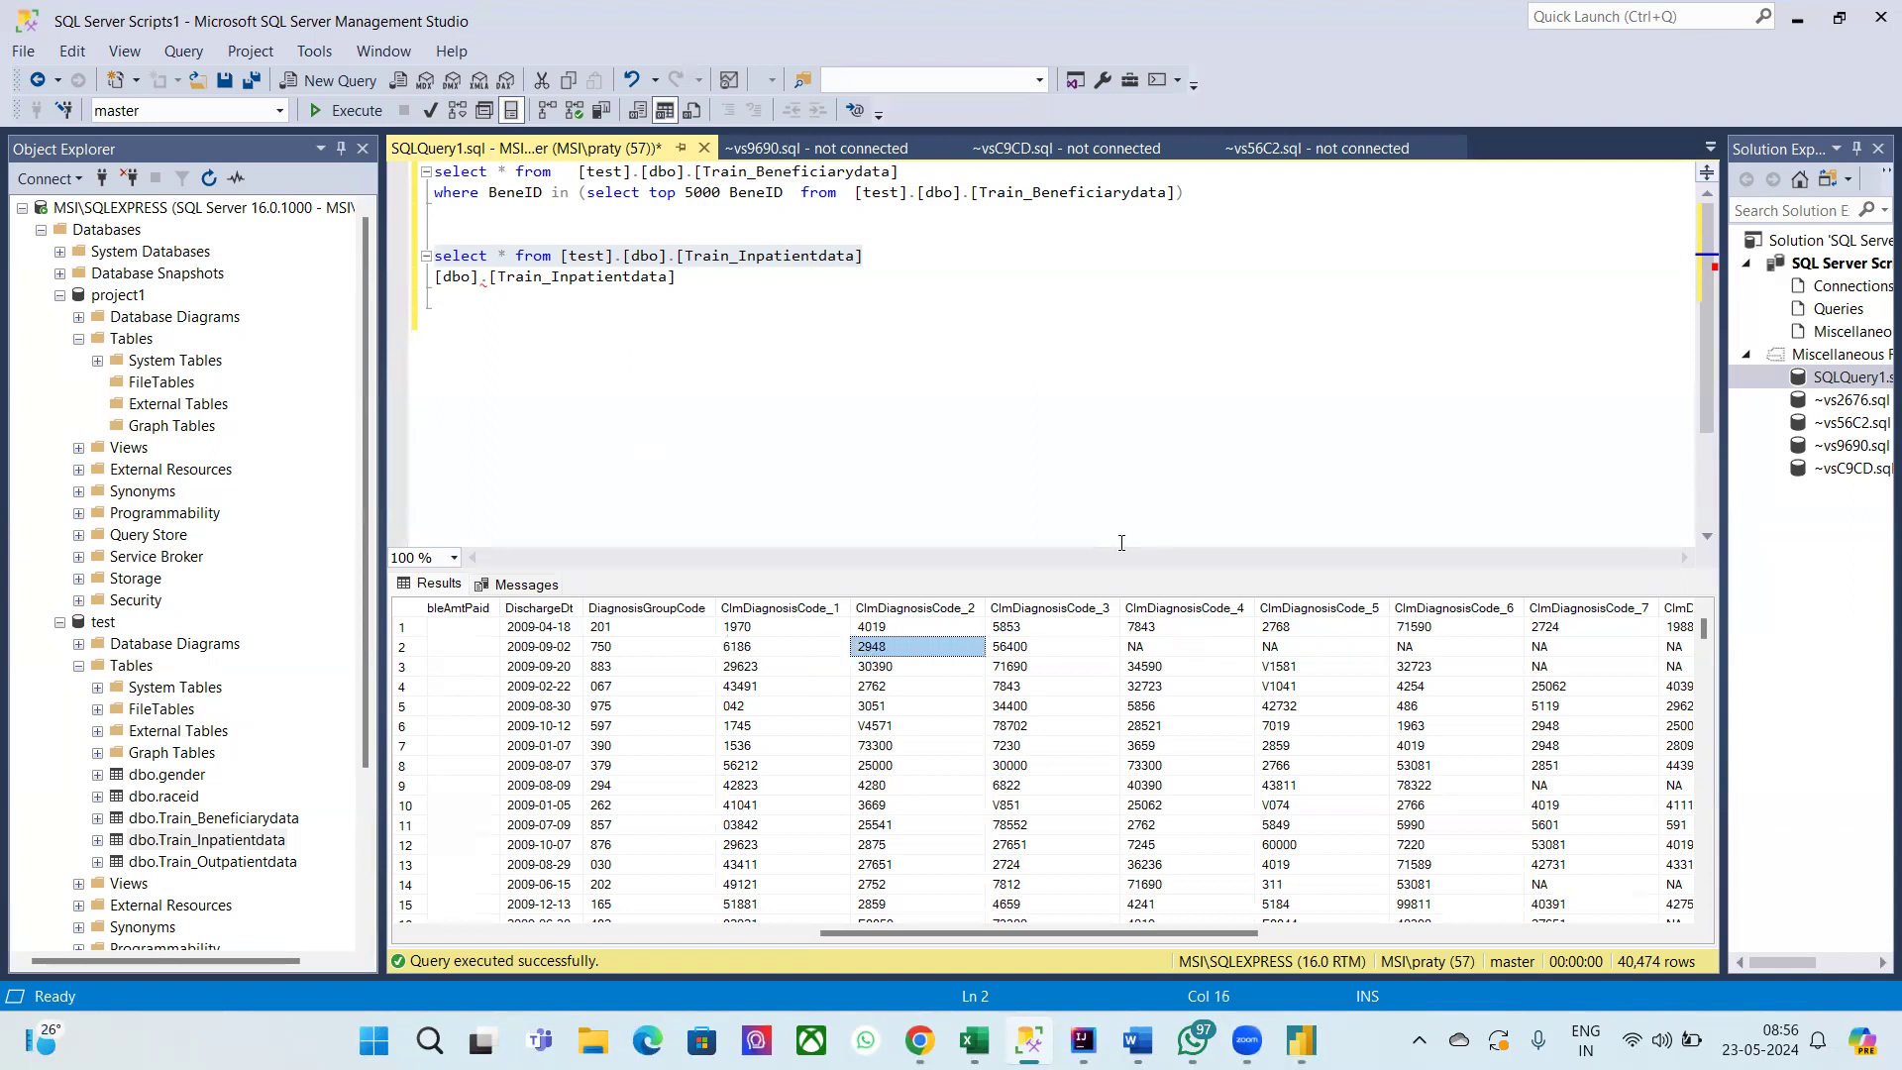
left_click(1015, 649)
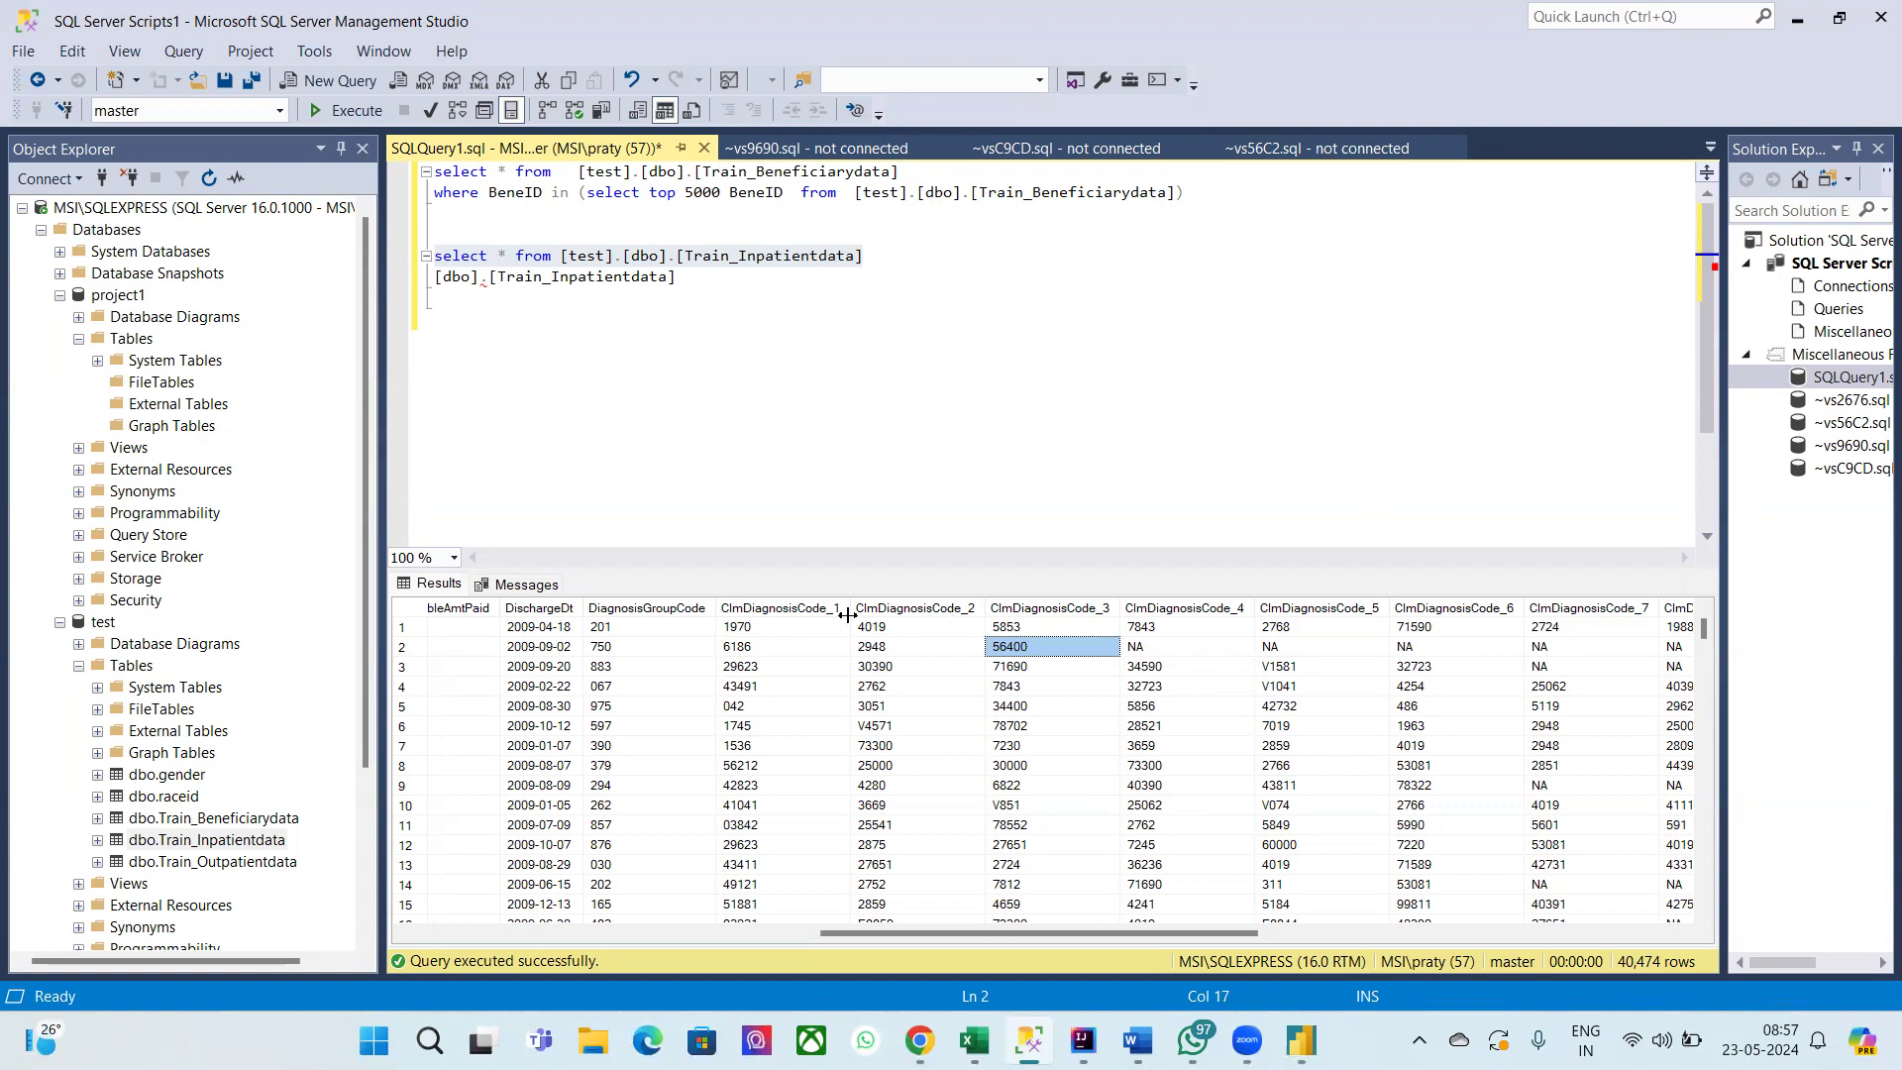
left_click(746, 647)
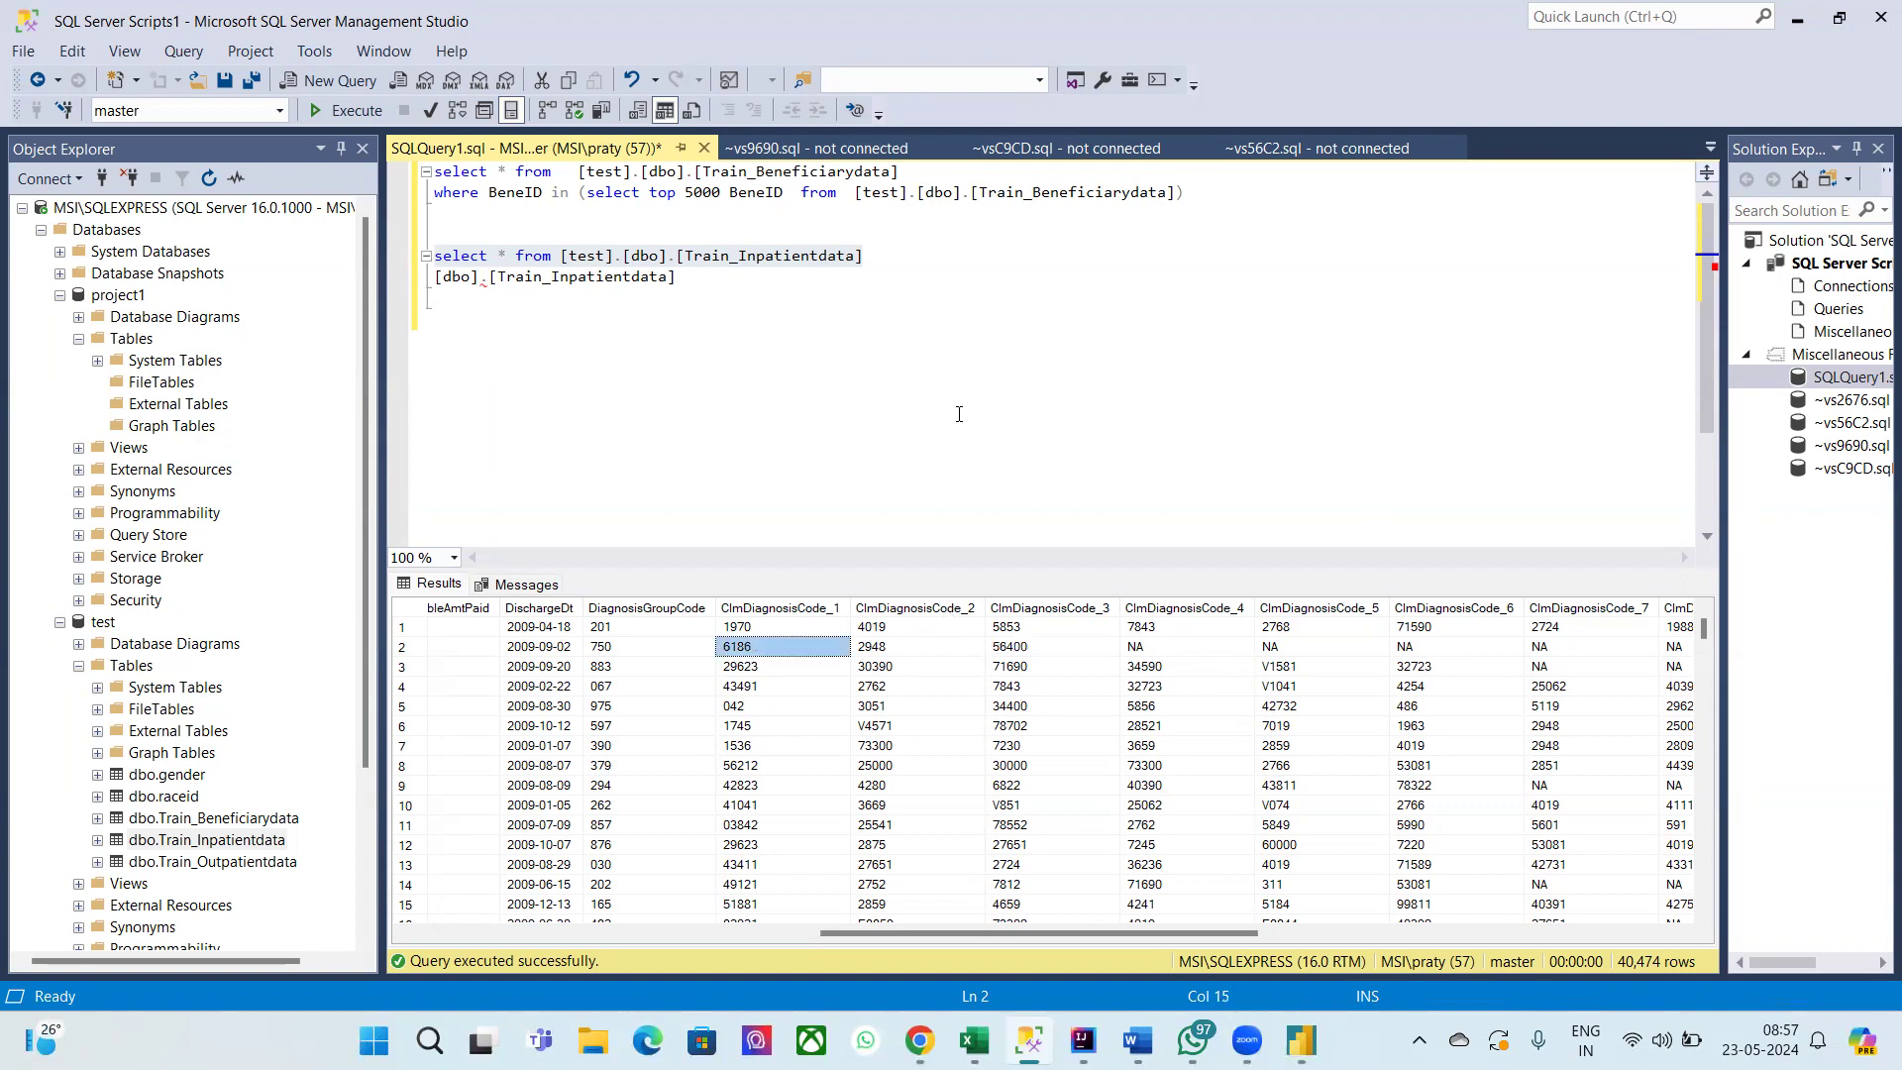
left_click(741, 673)
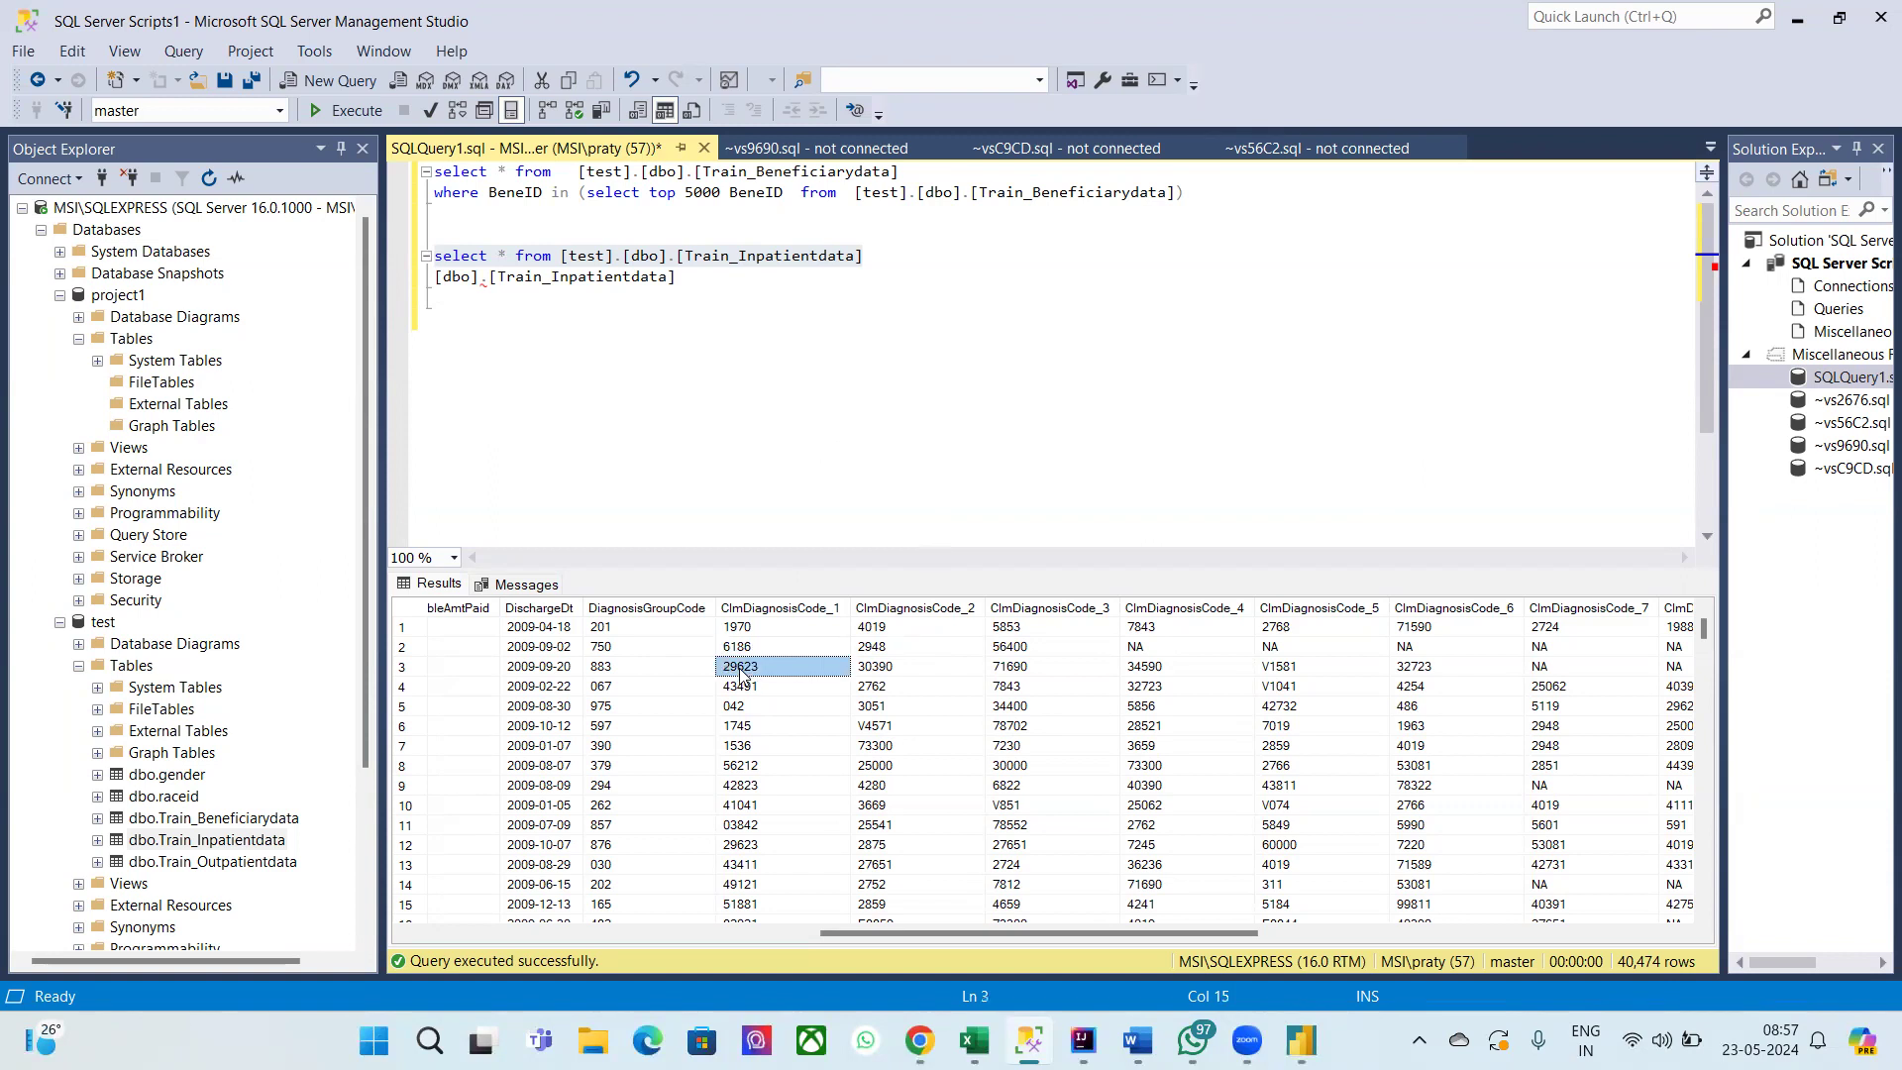
left_click(889, 679)
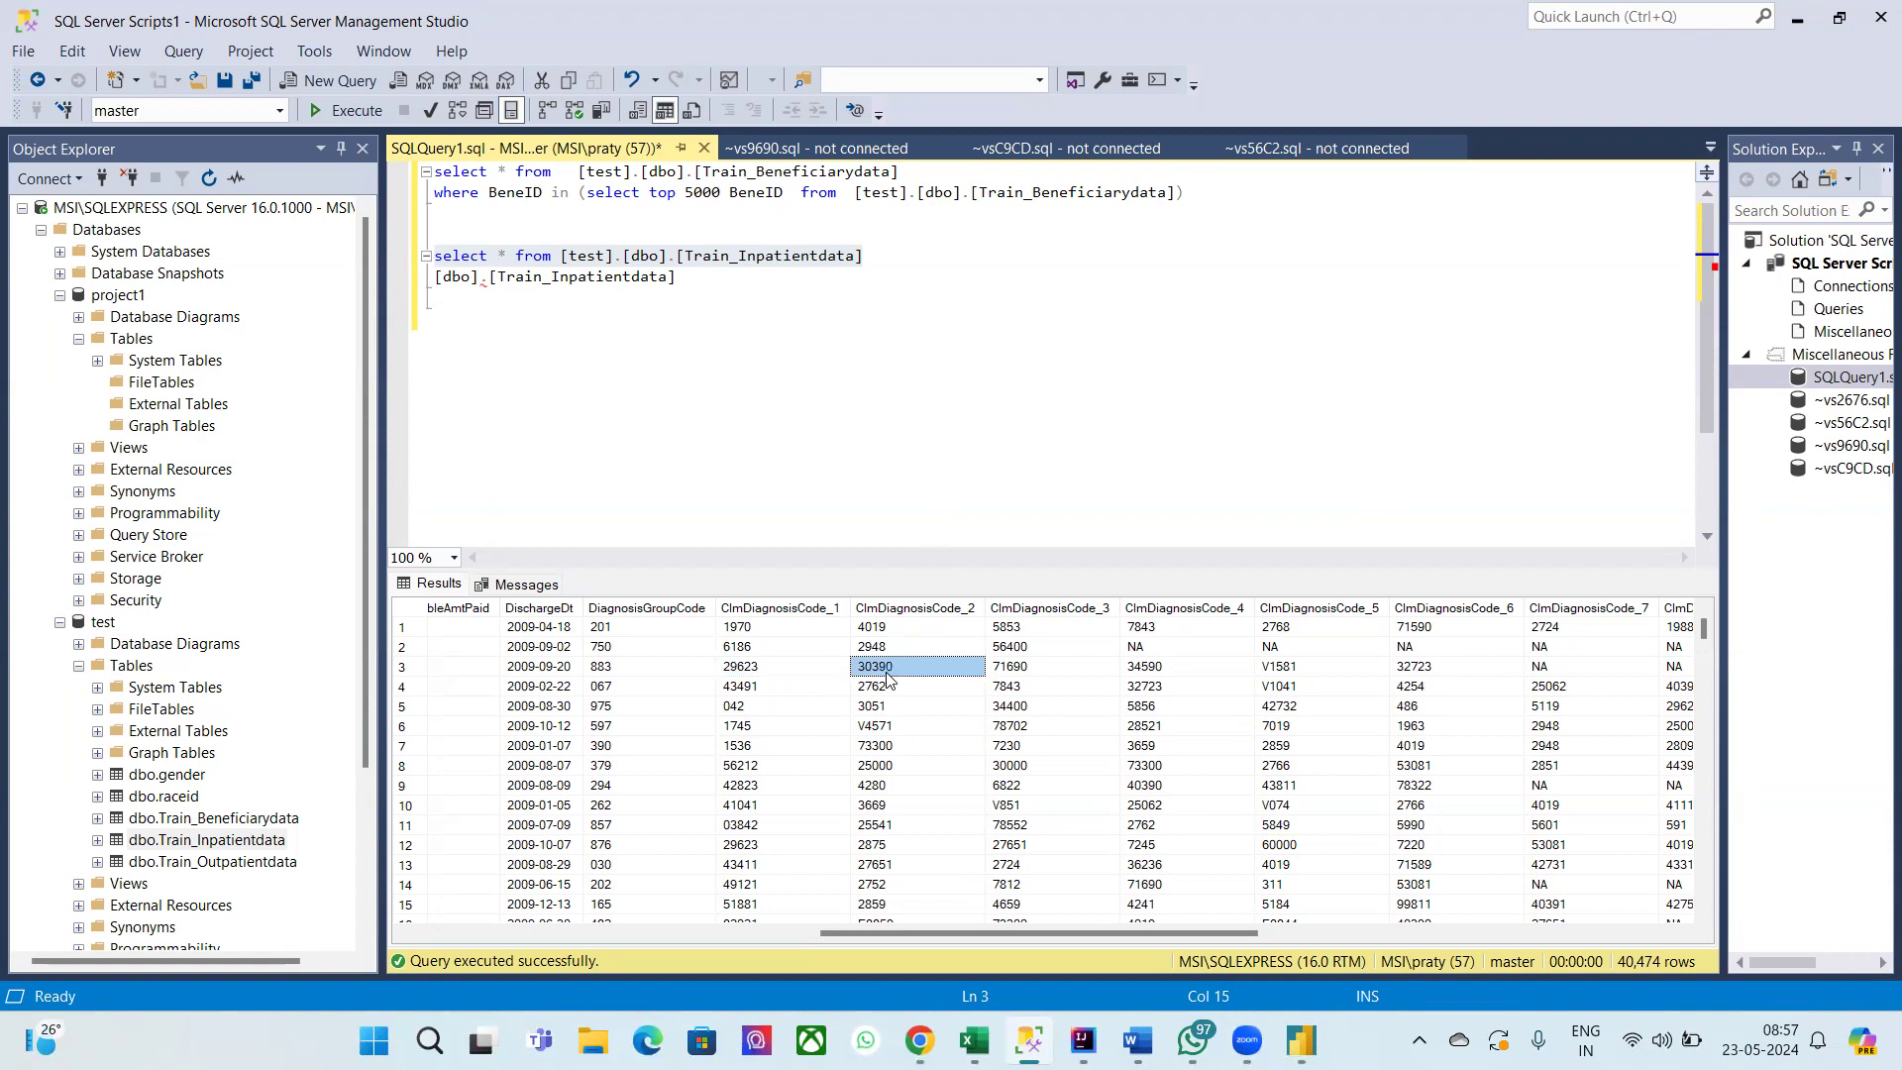
left_click_drag(1012, 673, 1147, 690)
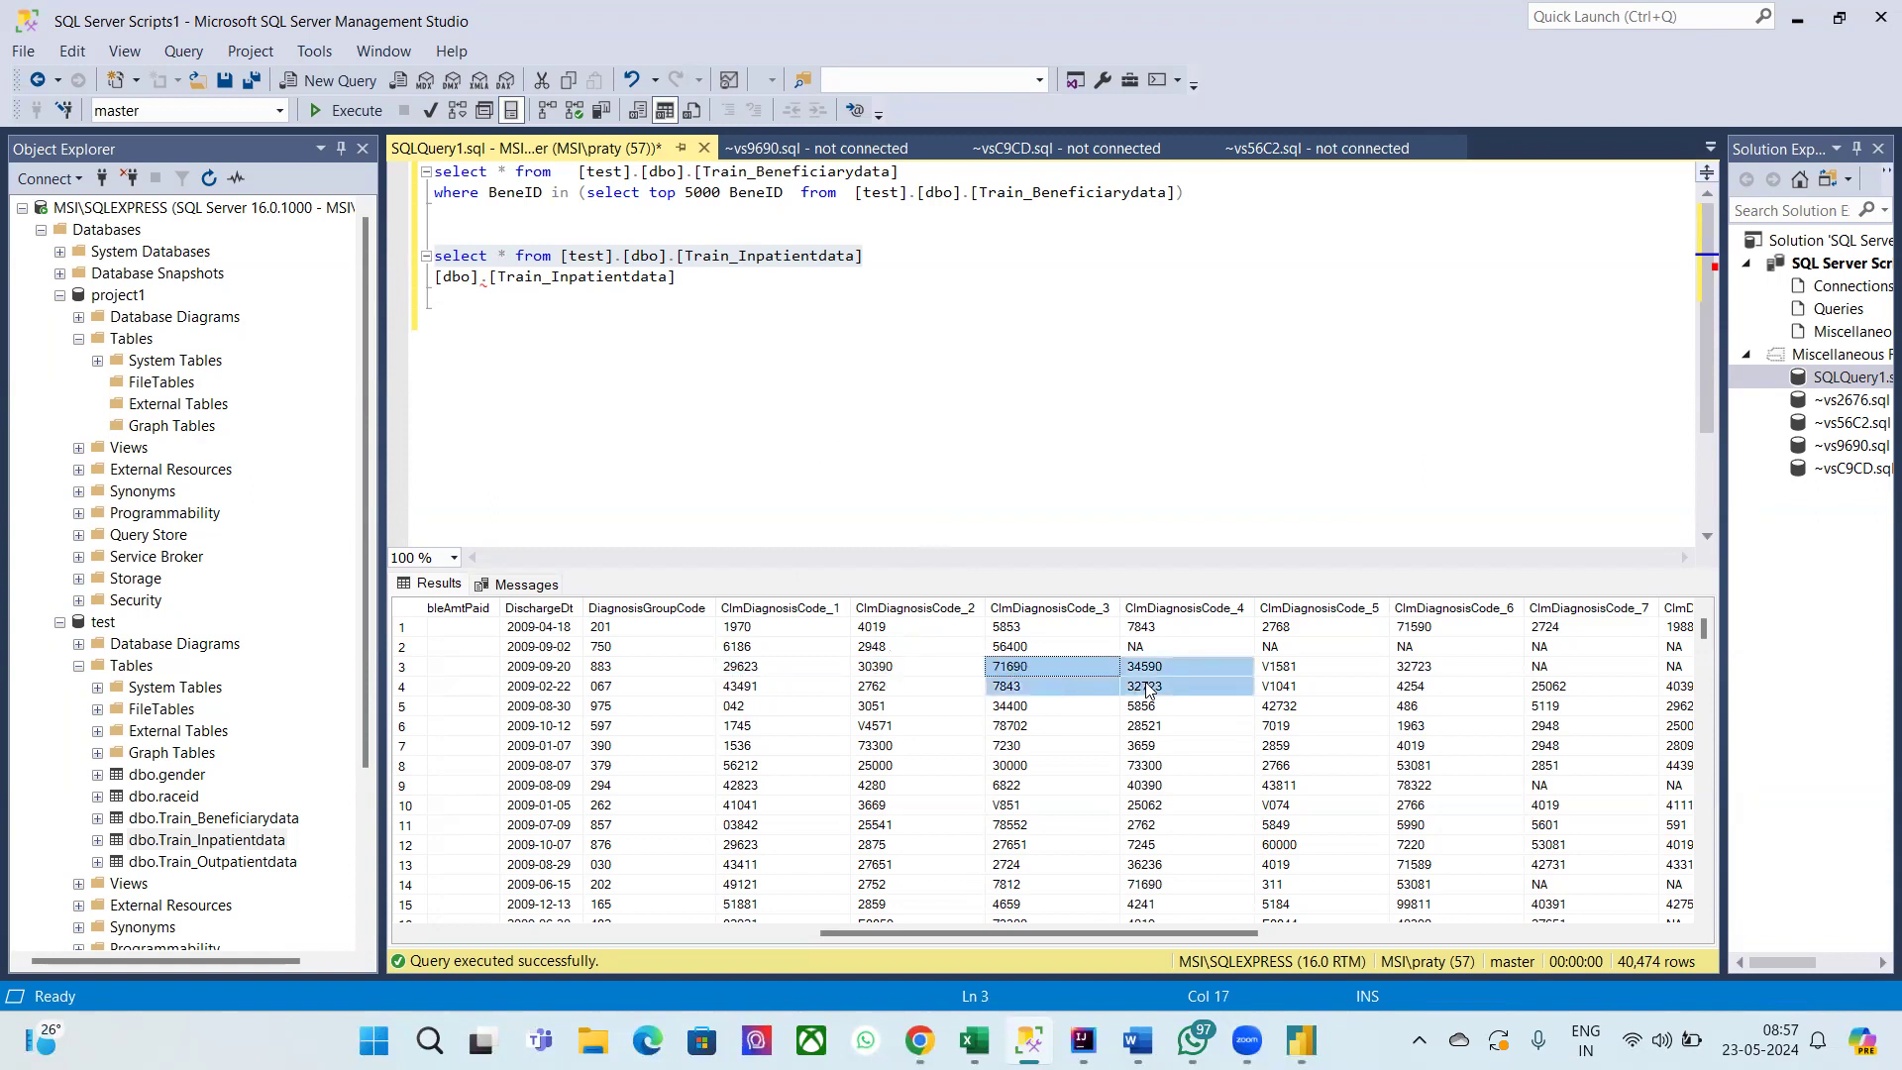
left_click(1147, 690)
Step: Follow the result rows from the claim diagnosis codes across to the claim procedure code columns
left_click(785, 657)
key("Right")
key("Right")
key("Right")
key("Right")
key("Right")
key("Right")
key("Right")
key("Right")
key("Right")
key("Right")
key("Right")
left_click(789, 664)
key("Right")
key("Right")
key("Right")
key("Down")
key("Up")
key("Up")
key("Up")
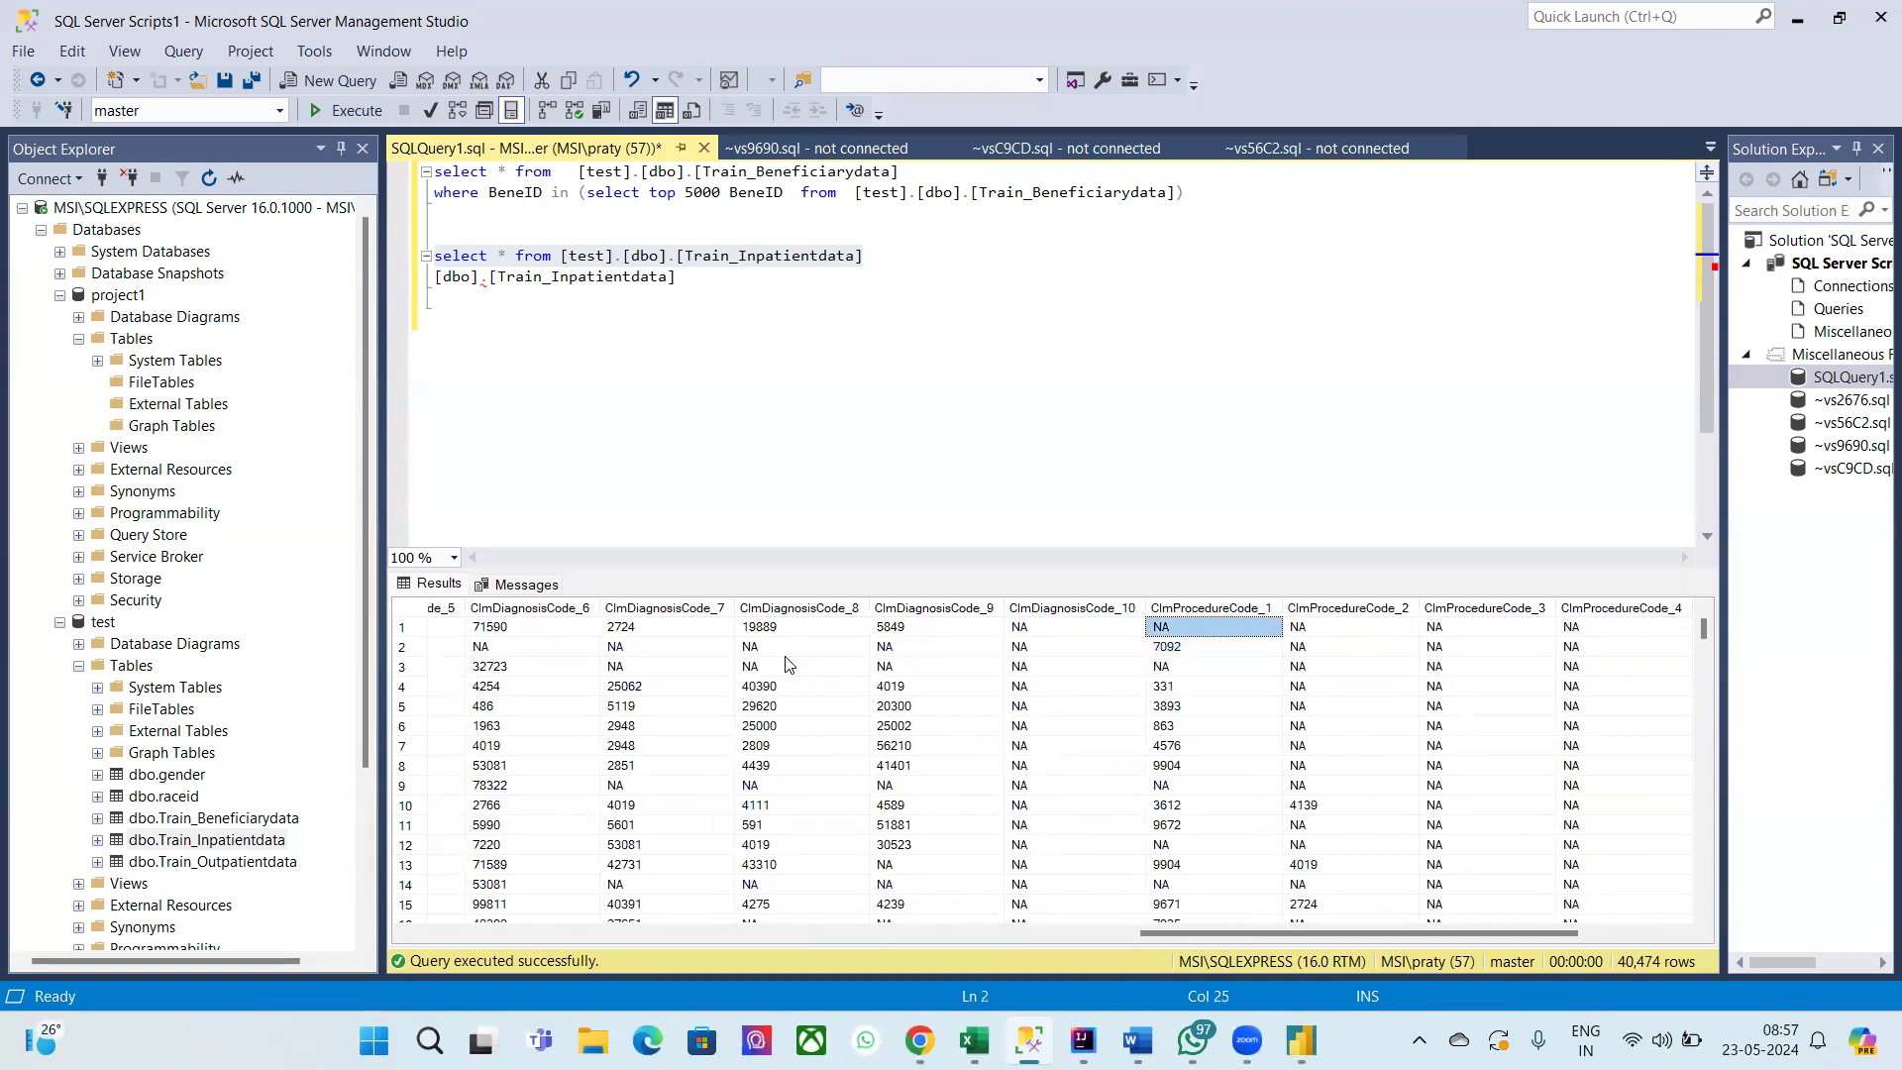
key("Left")
key("Left")
key("Left")
key("Right")
key("Right")
key("Right")
key("Down")
key("Right")
key("Right")
key("Right")
key("Right")
key("Right")
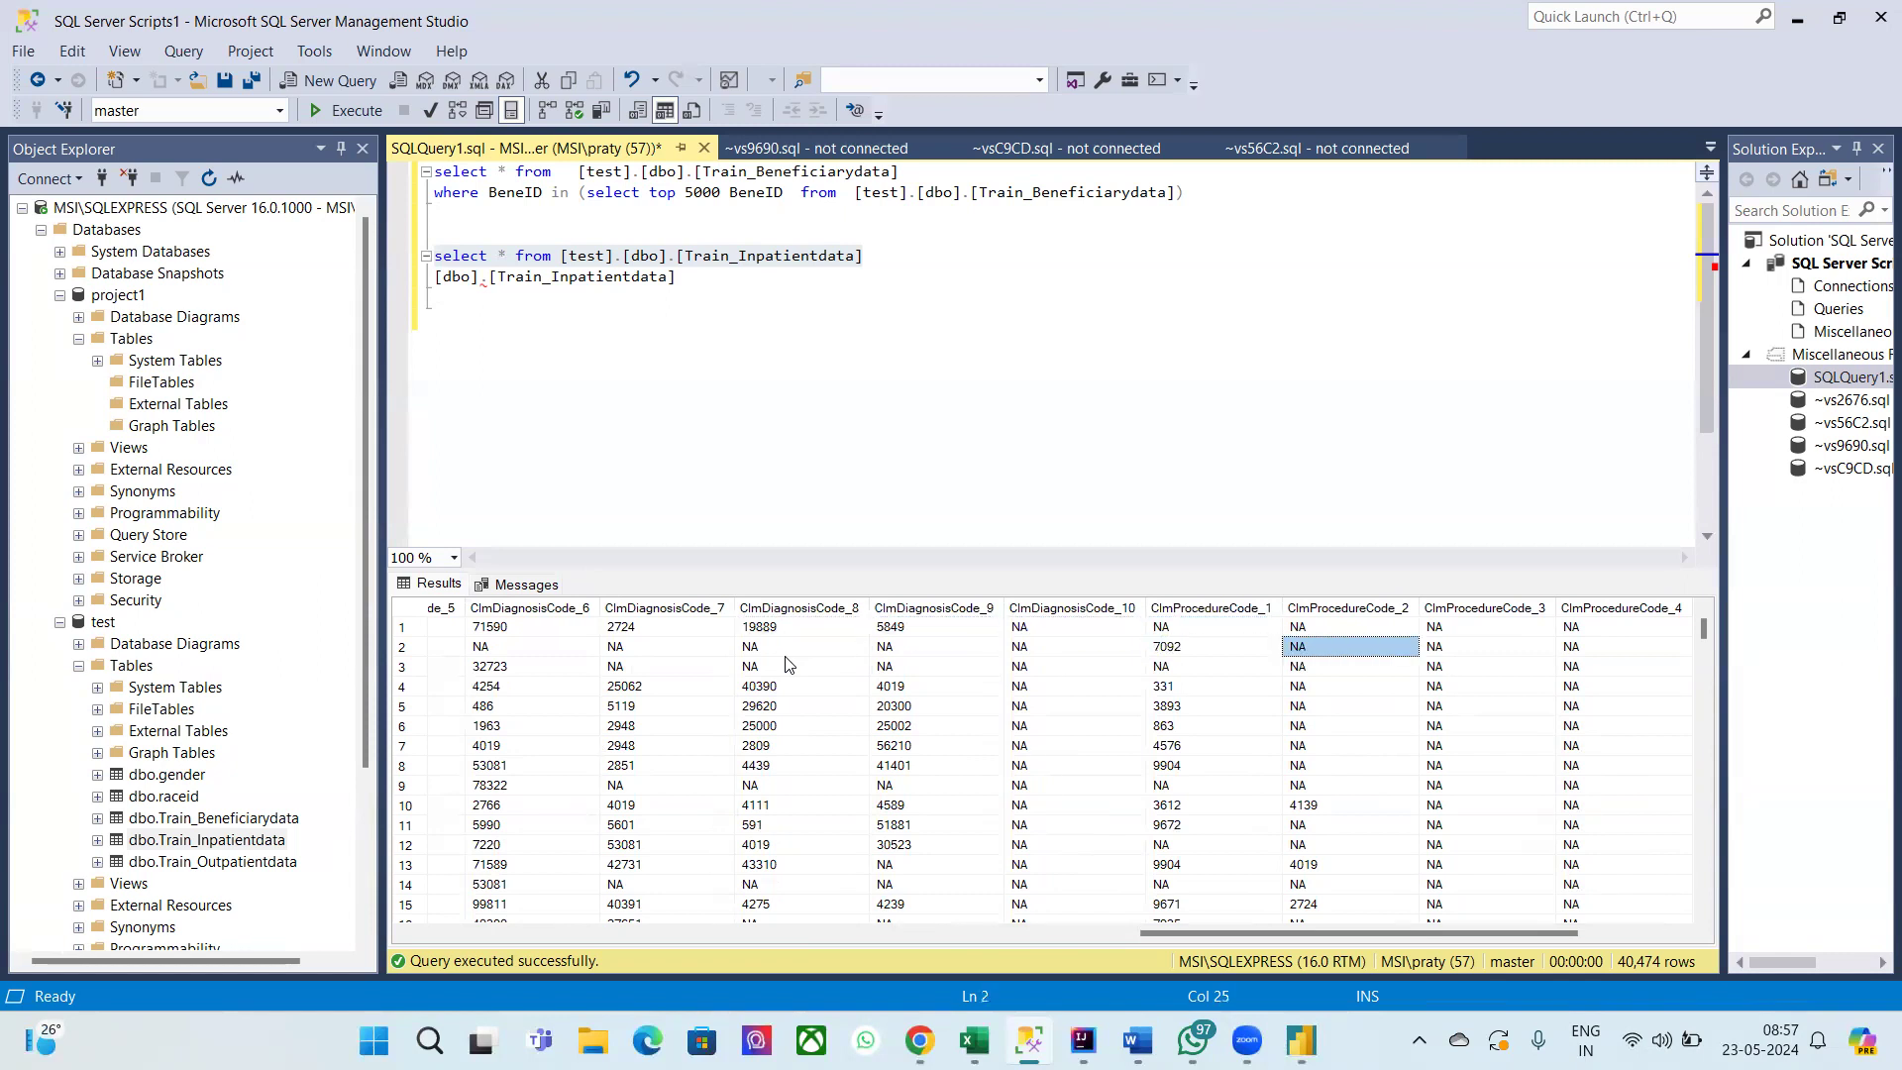
key("Left")
key("Left")
key("Left")
key("Left")
key("Left")
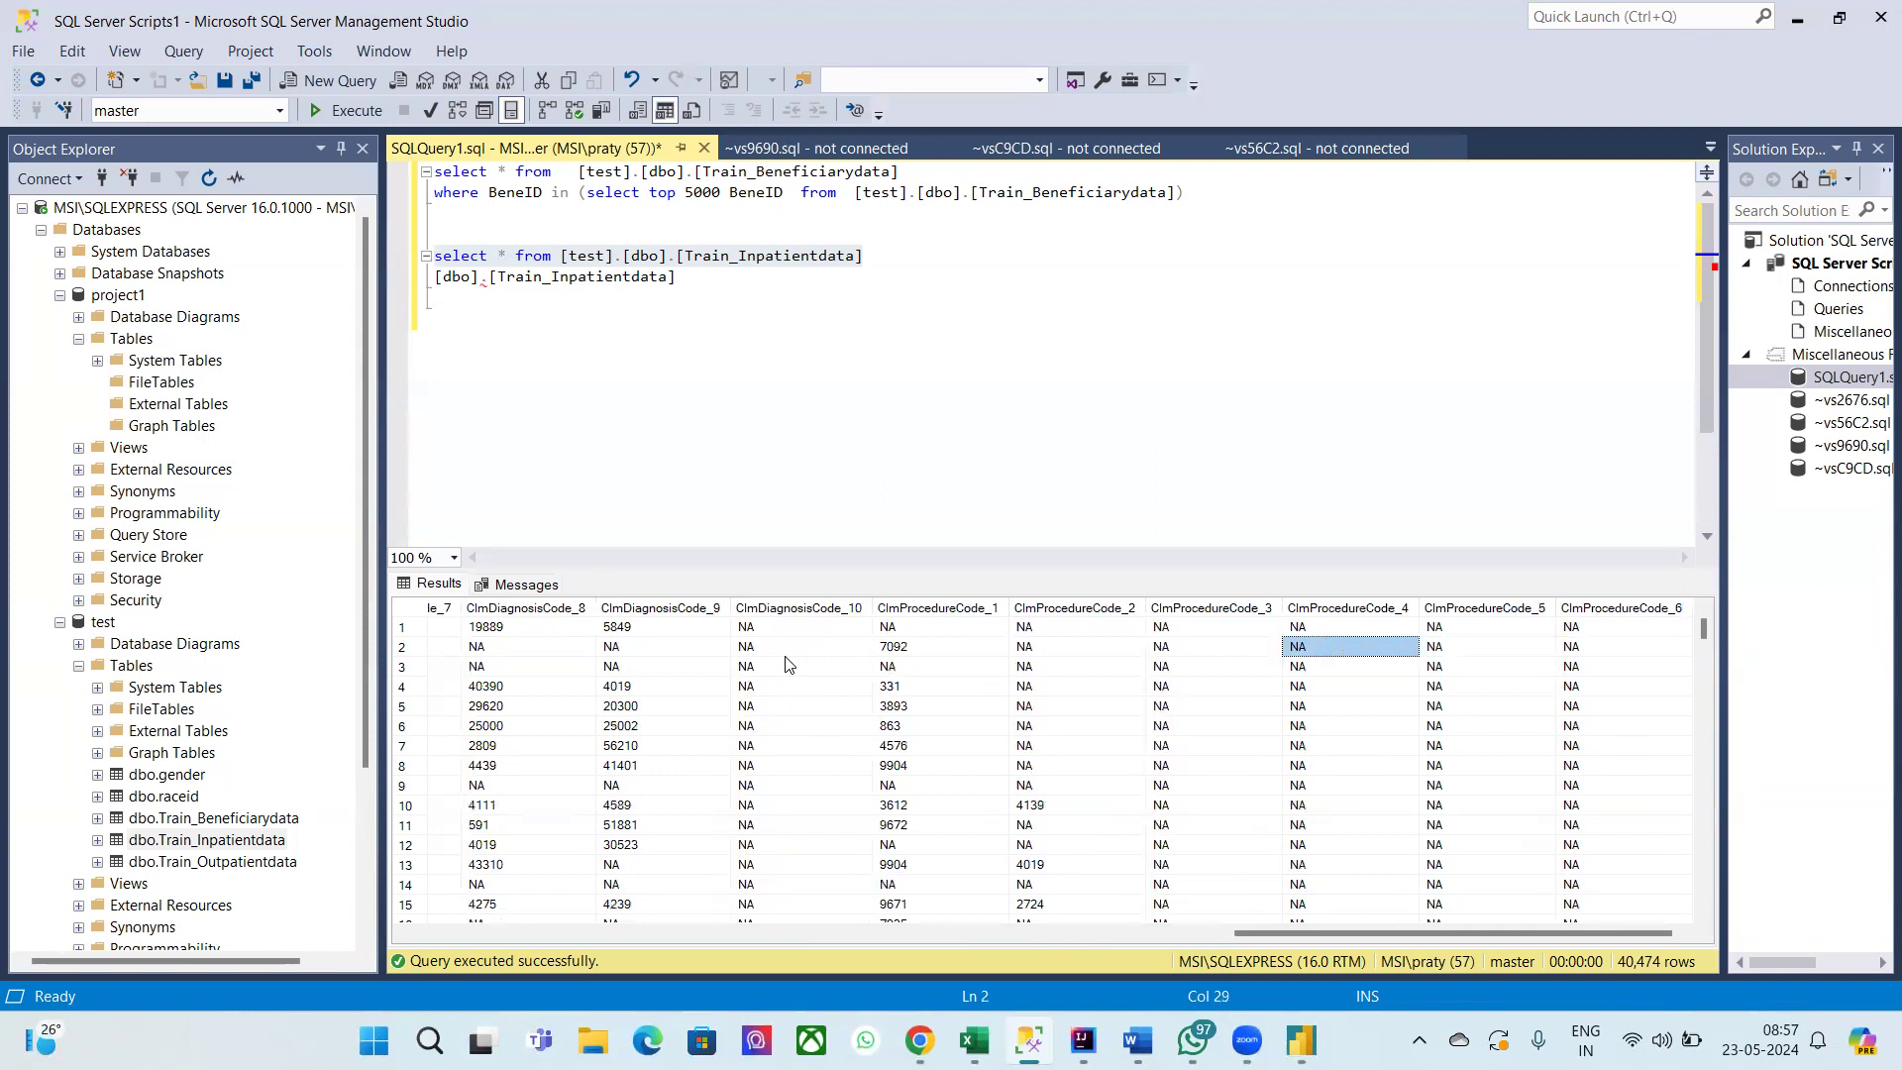
Step: Check the claim procedure code values up to ClmProcedureCode_6 in the first ten rows, returning to ClmProcedureCode_1 in the first row
key("Down")
key("Down")
key("Down")
key("Down")
key("Down")
key("Right")
key("Down")
key("Down")
key("Down")
key("Right")
key("Right")
key("Right")
key("Right")
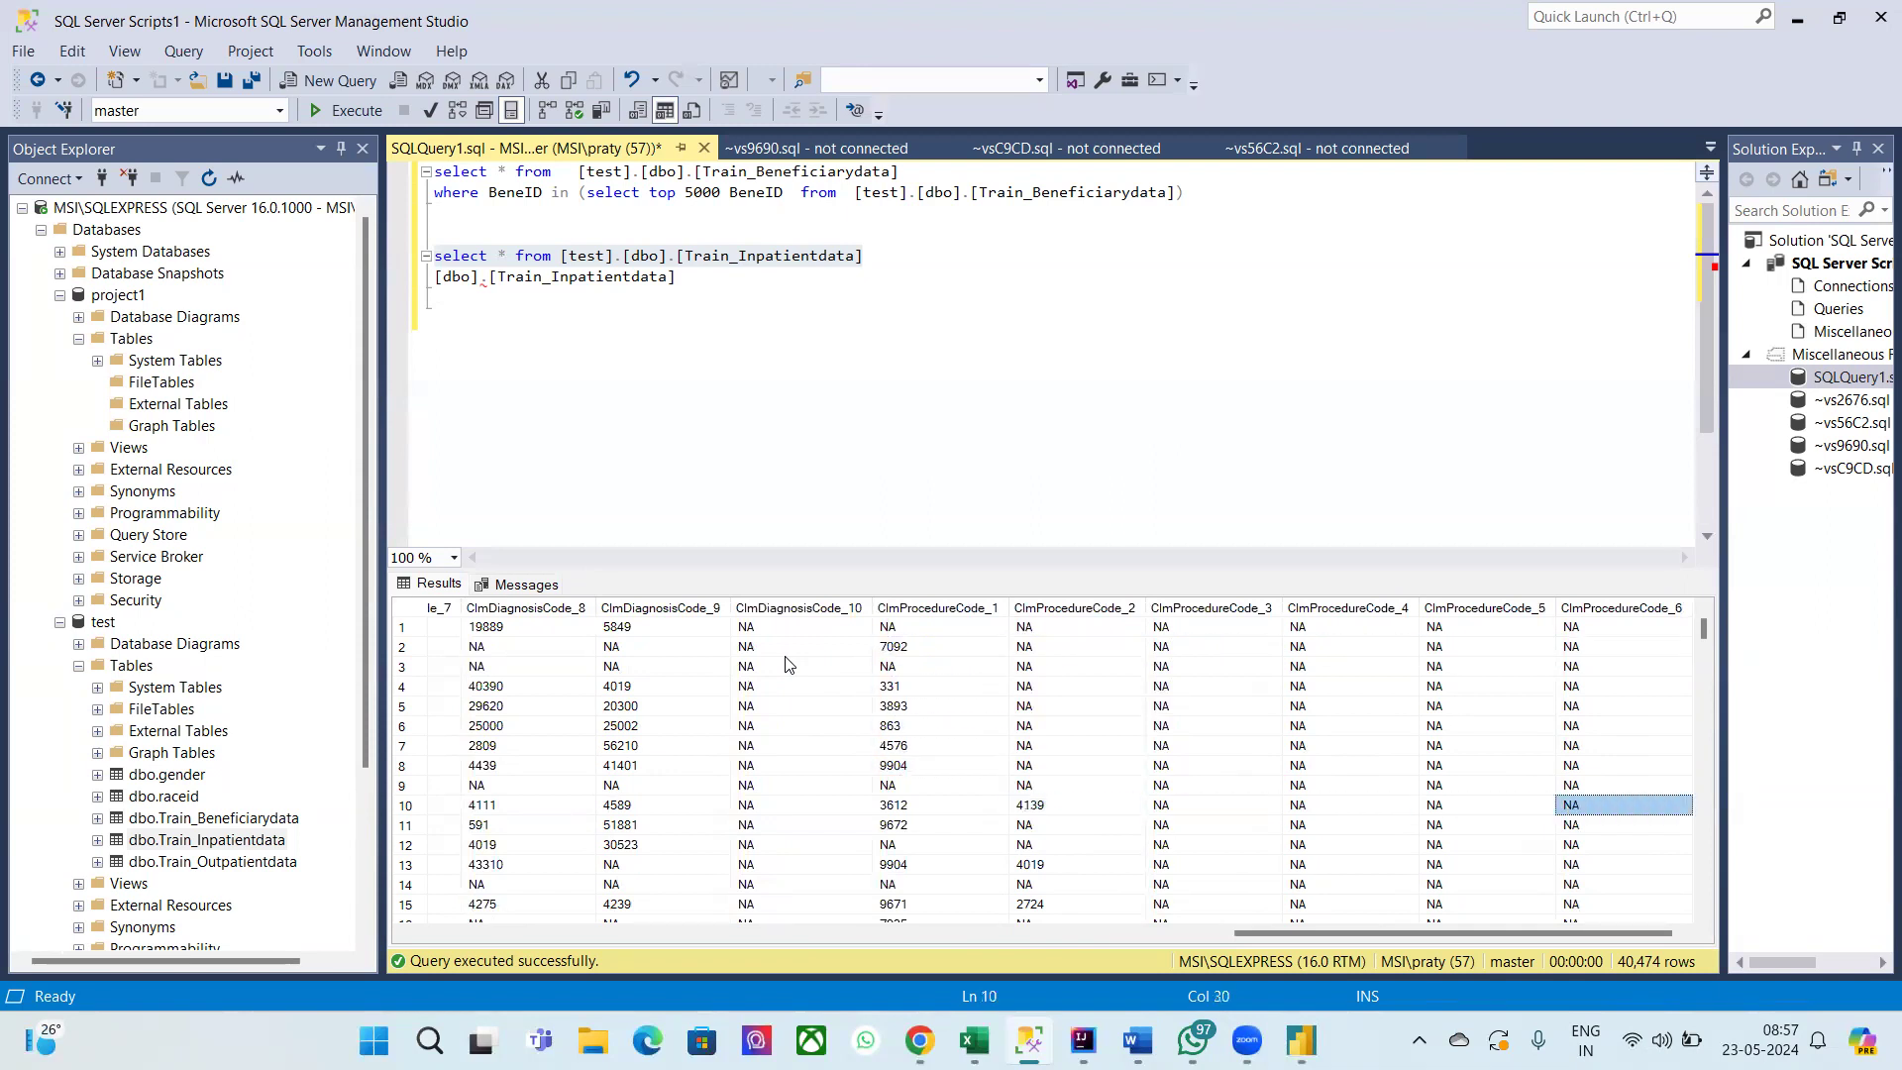
key("Left")
key("Left")
key("Left")
key("Left")
key("Left")
key("Up")
key("Up")
key("Up")
key("Up")
key("Up")
key("Up")
key("Up")
key("Up")
key("Up")
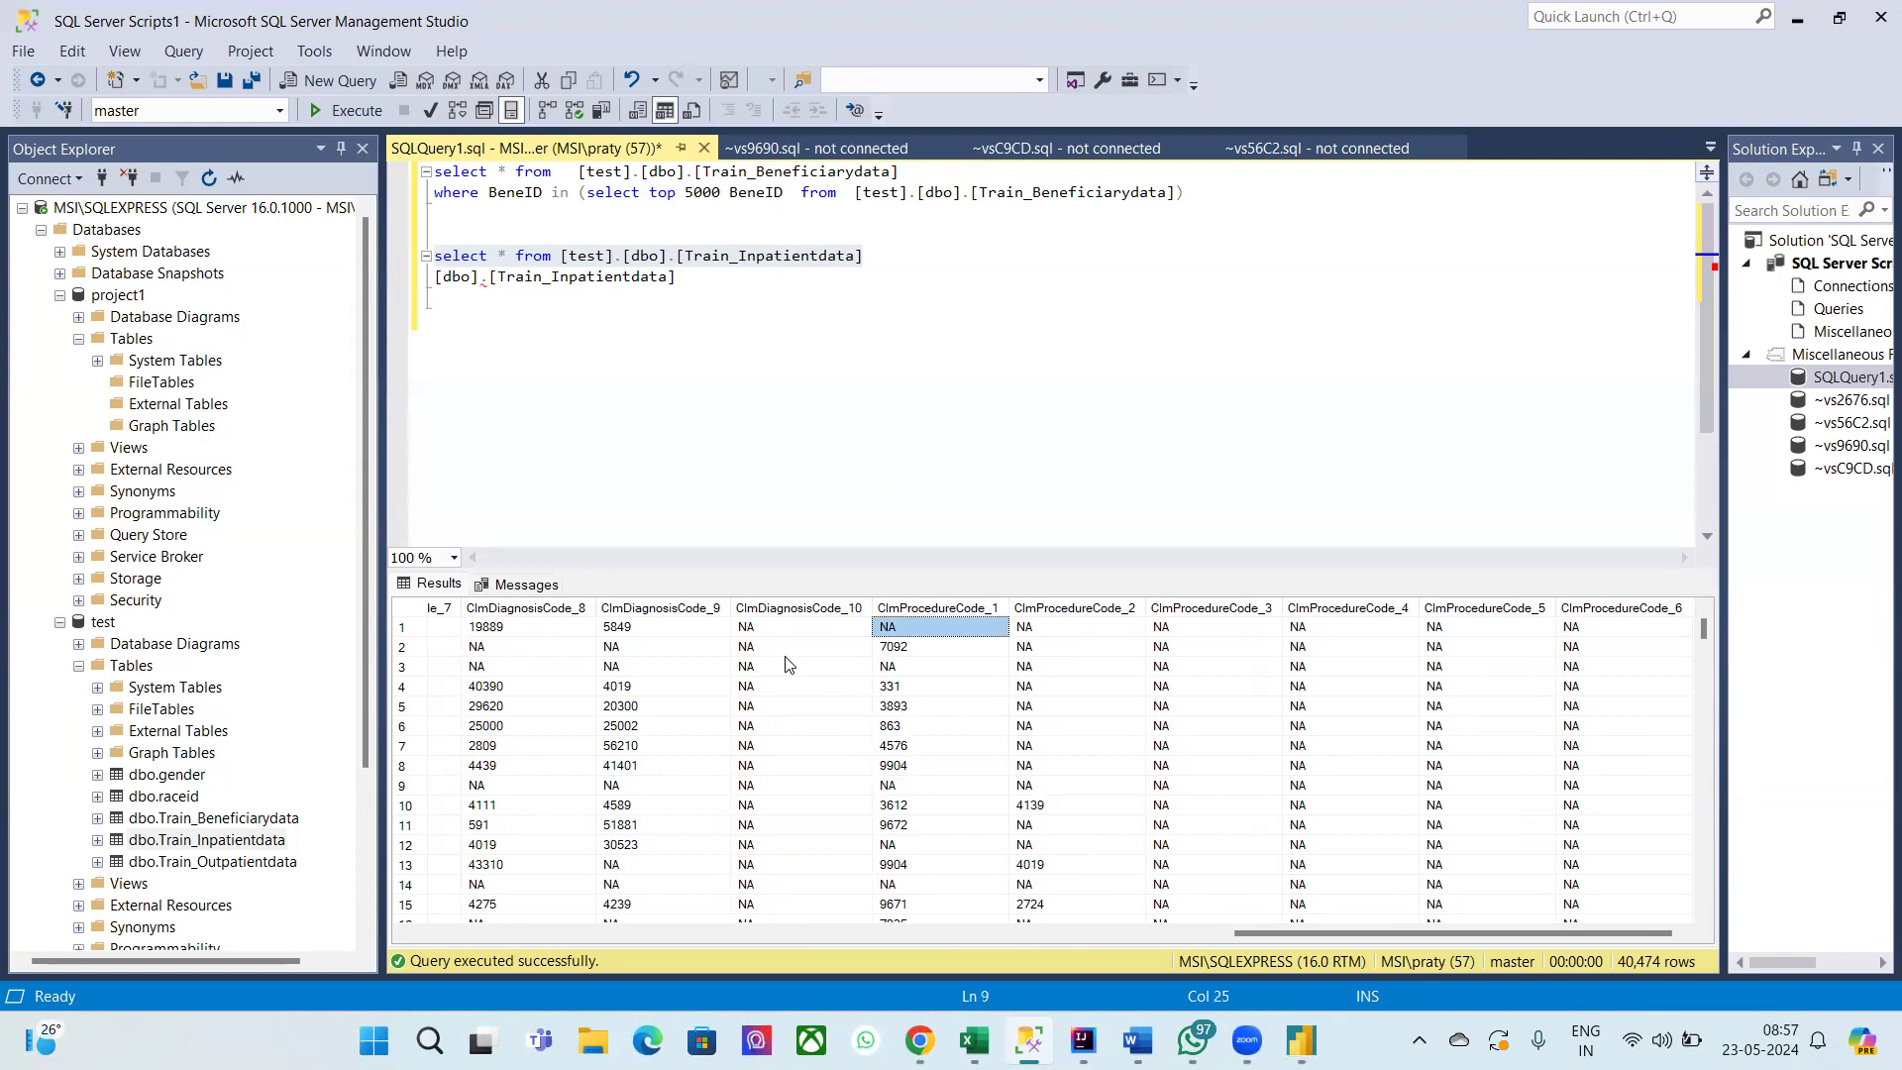
Step: Place the cursor on the empty line below the queries and review the procedure code columns in the first rows again
left_click(690, 263)
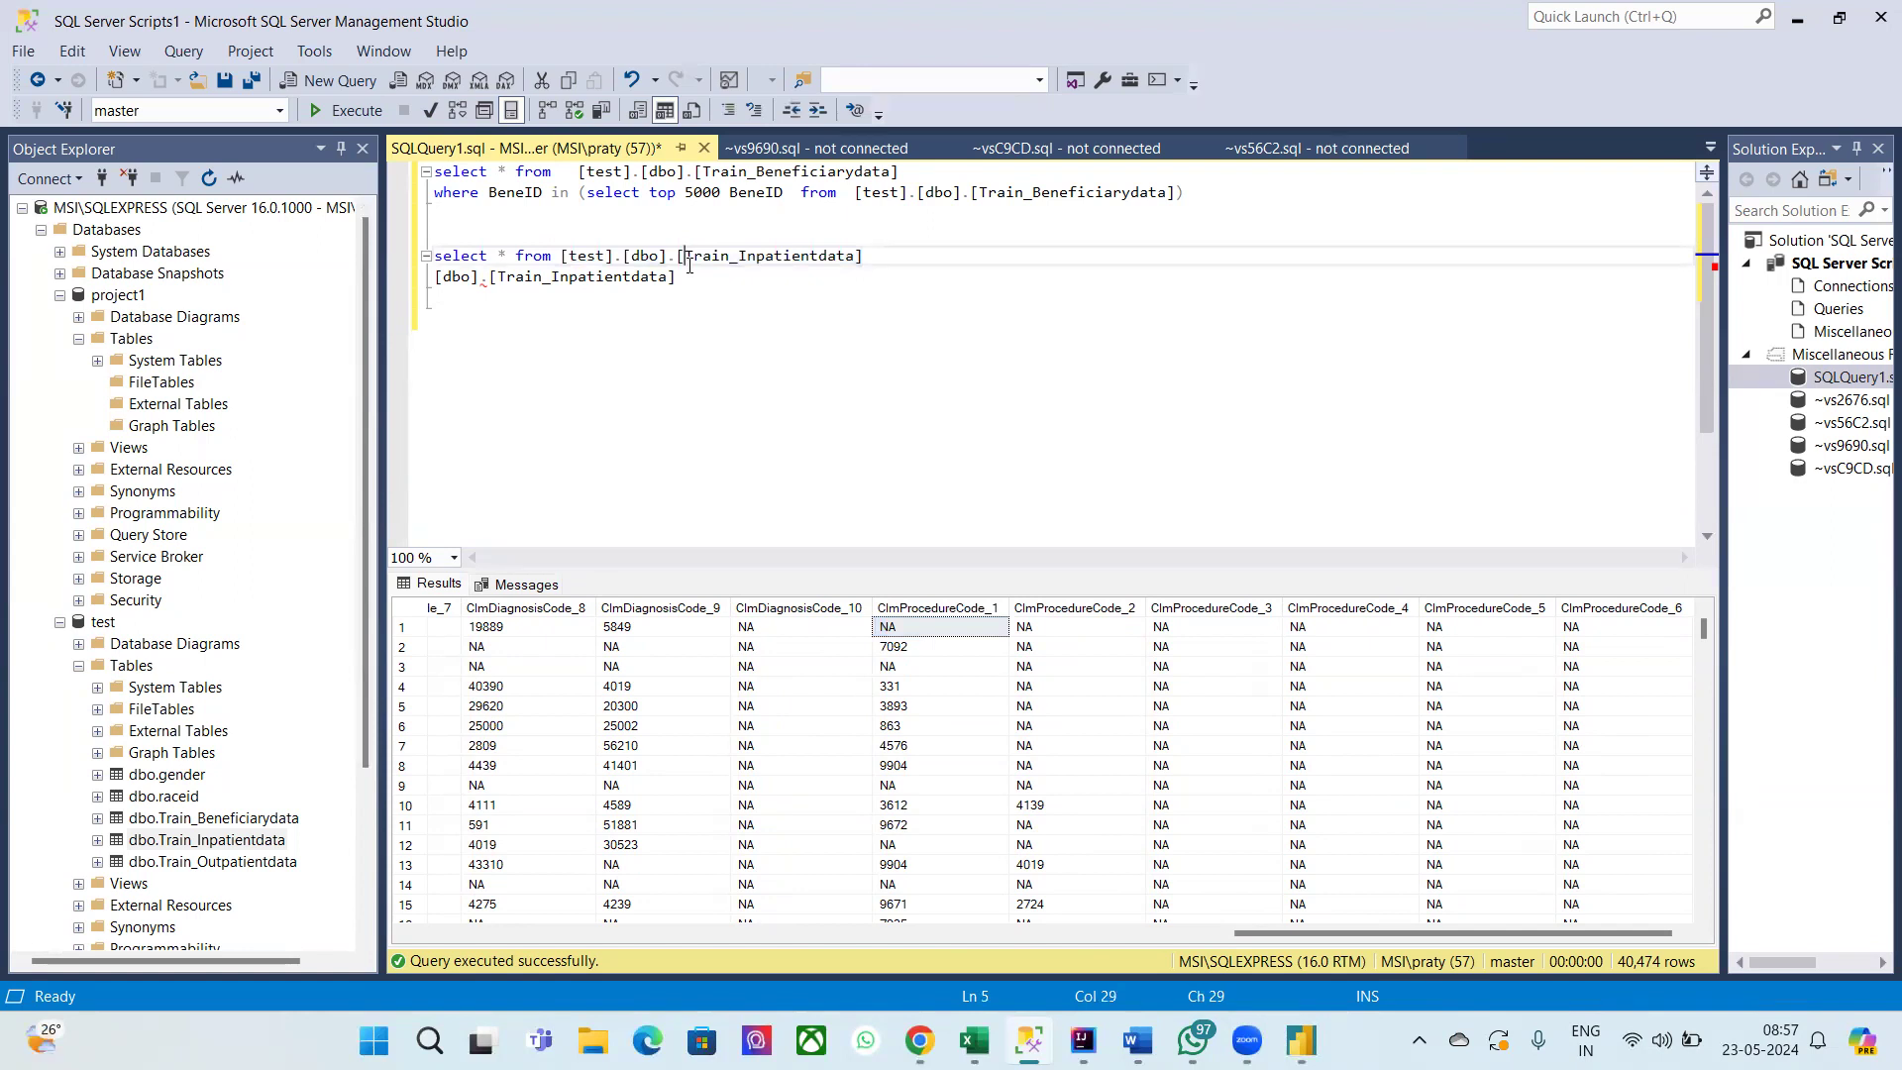
key("Down")
key("Down")
key("Down")
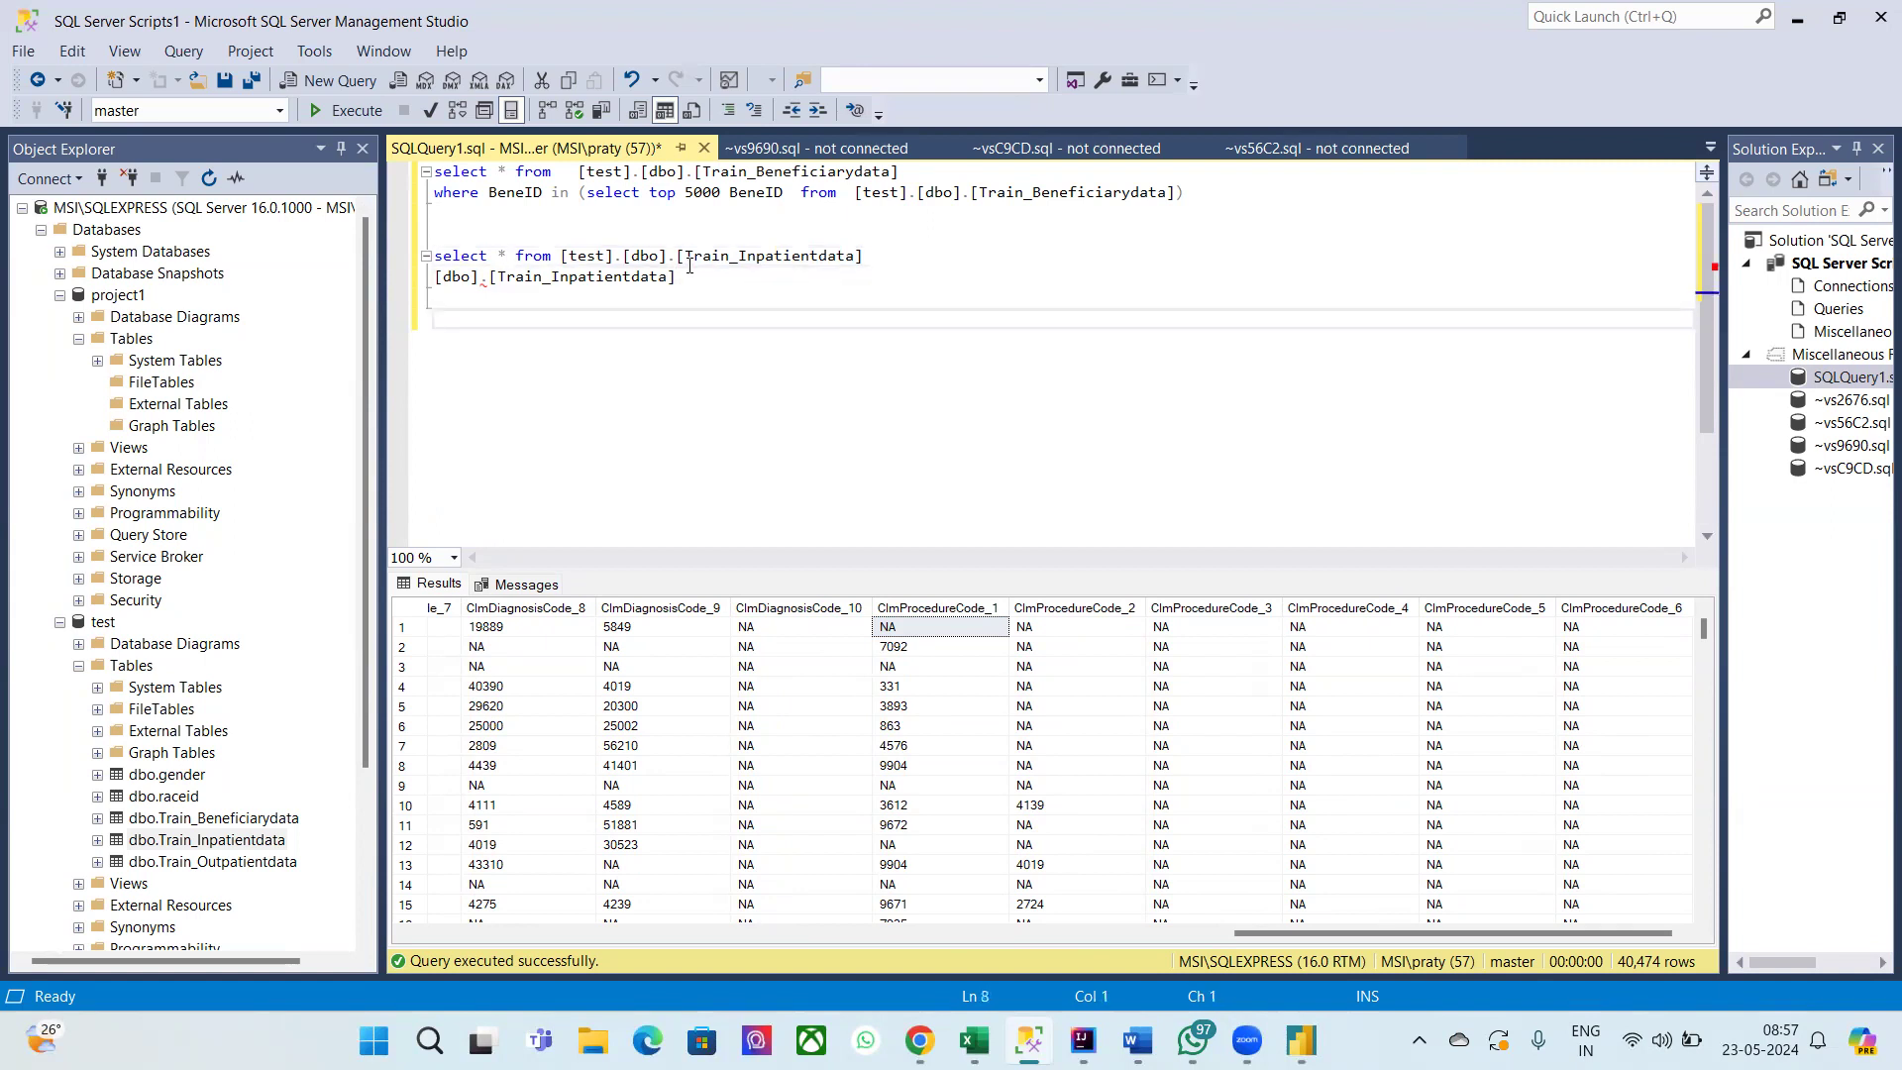
left_click(969, 664)
key("Right")
key("Right")
key("Right")
key("Right")
key("Right")
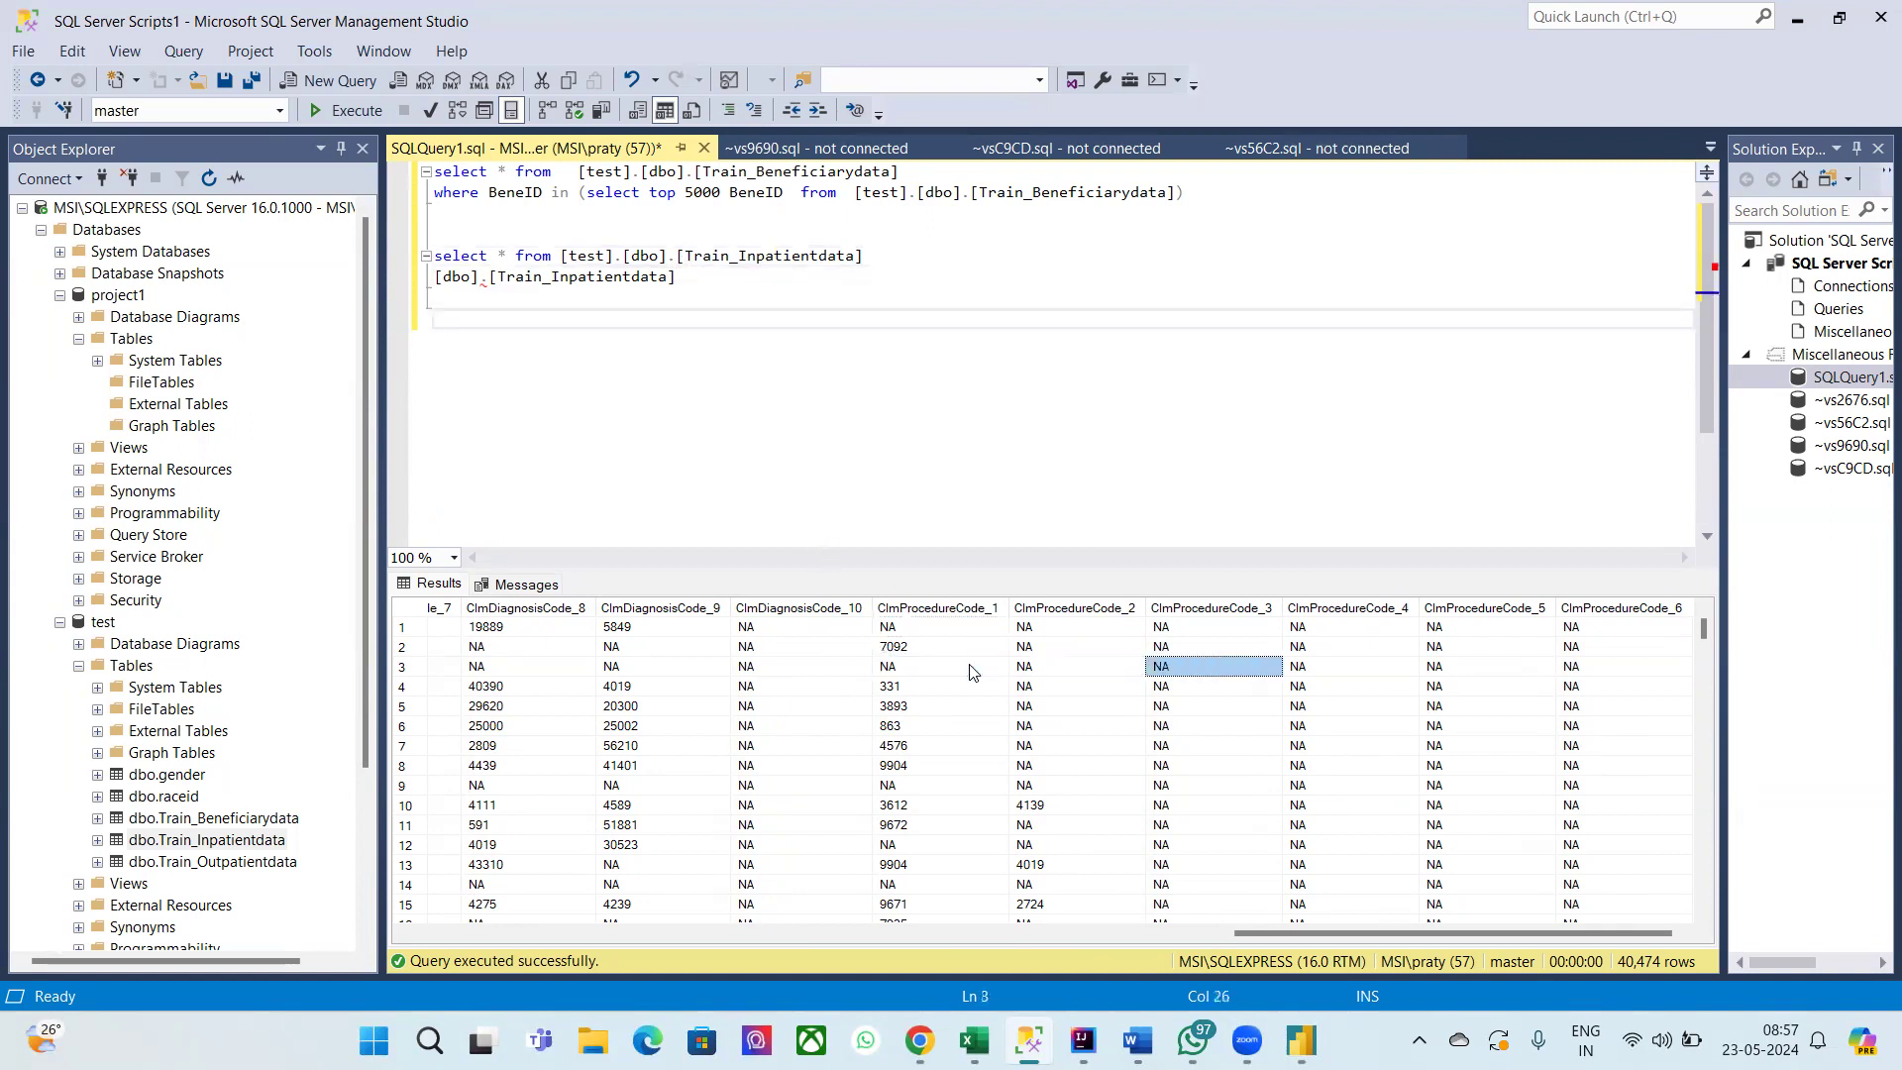
key("Down")
key("Down")
key("Down")
key("Left")
key("Left")
key("Left")
key("Left")
key("Up")
key("Up")
key("Up")
key("Up")
key("Up")
key("Right")
key("Right")
key("Right")
key("Right")
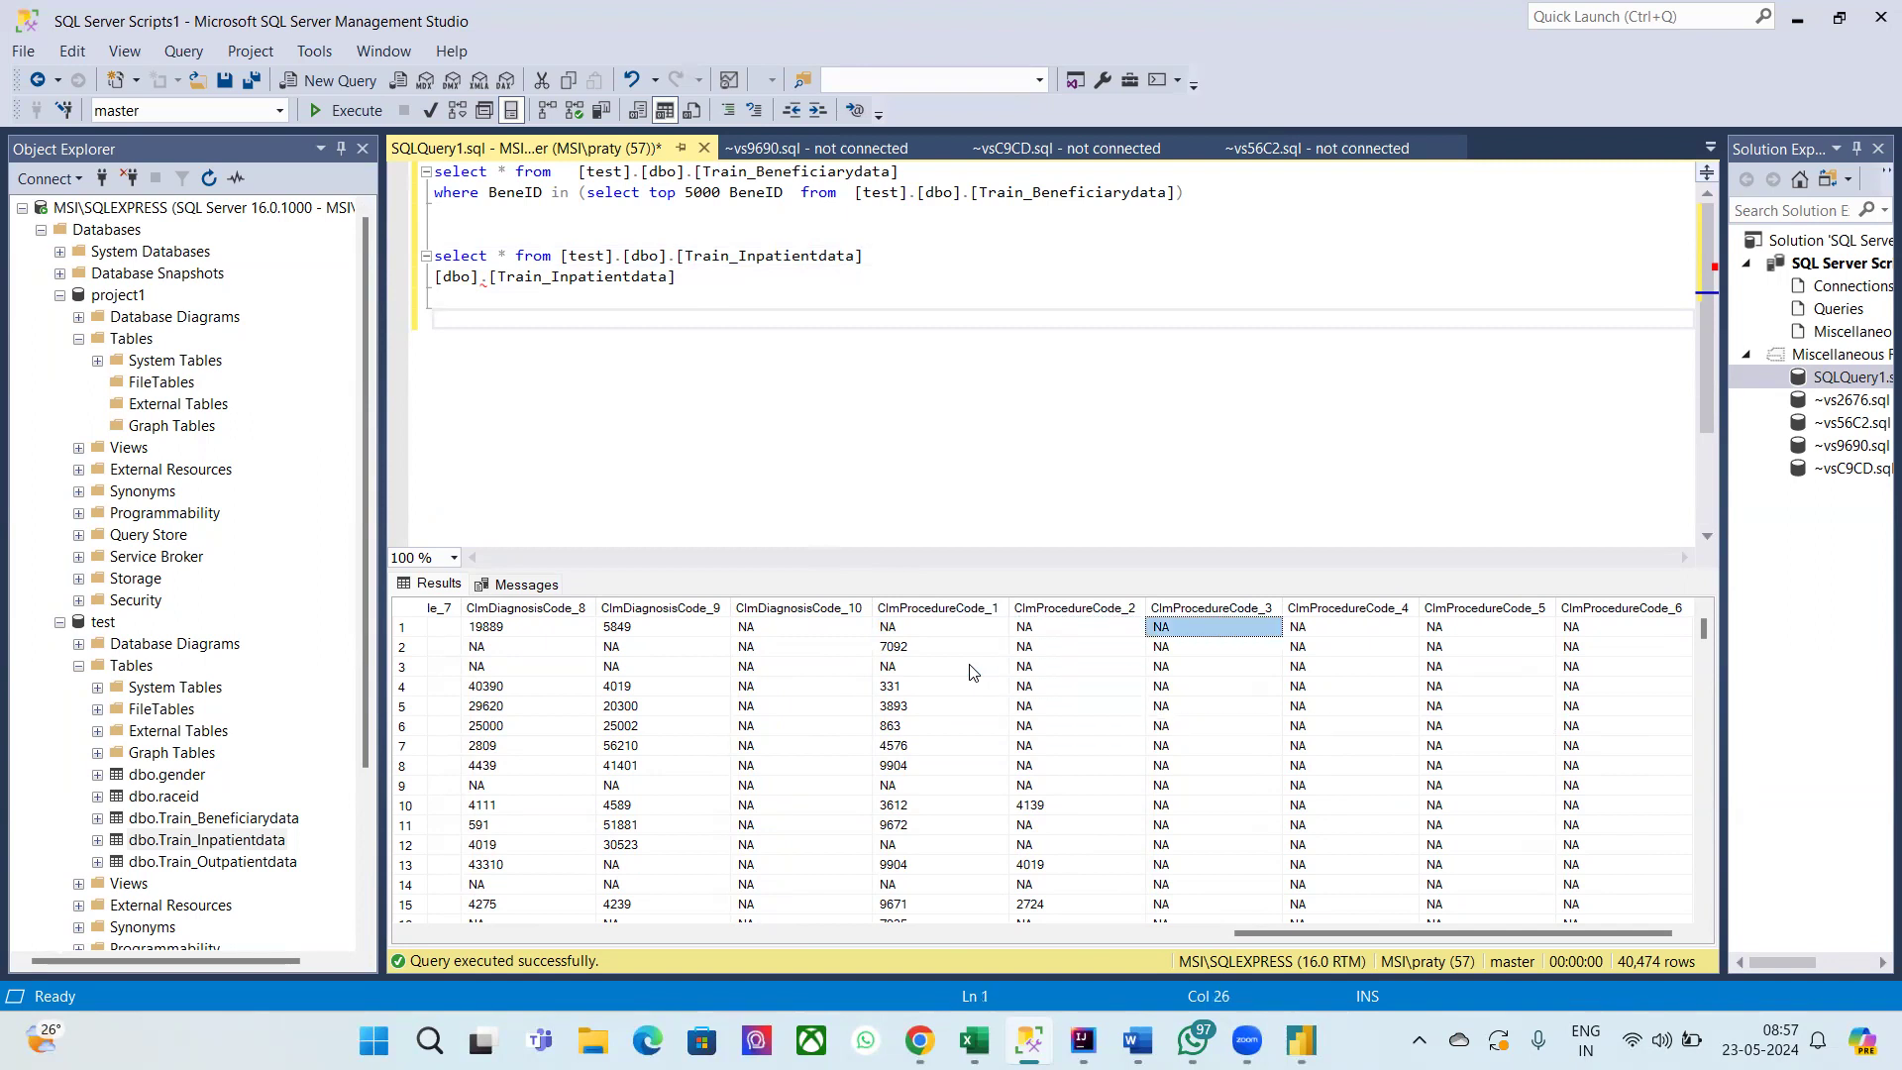
key("Left")
key("Left")
key("Left")
key("Left")
key("Left")
key("Right")
key("Right")
key("Right")
key("Right")
key("Right")
key("Left")
key("Left")
key("Left")
key("Left")
key("Left")
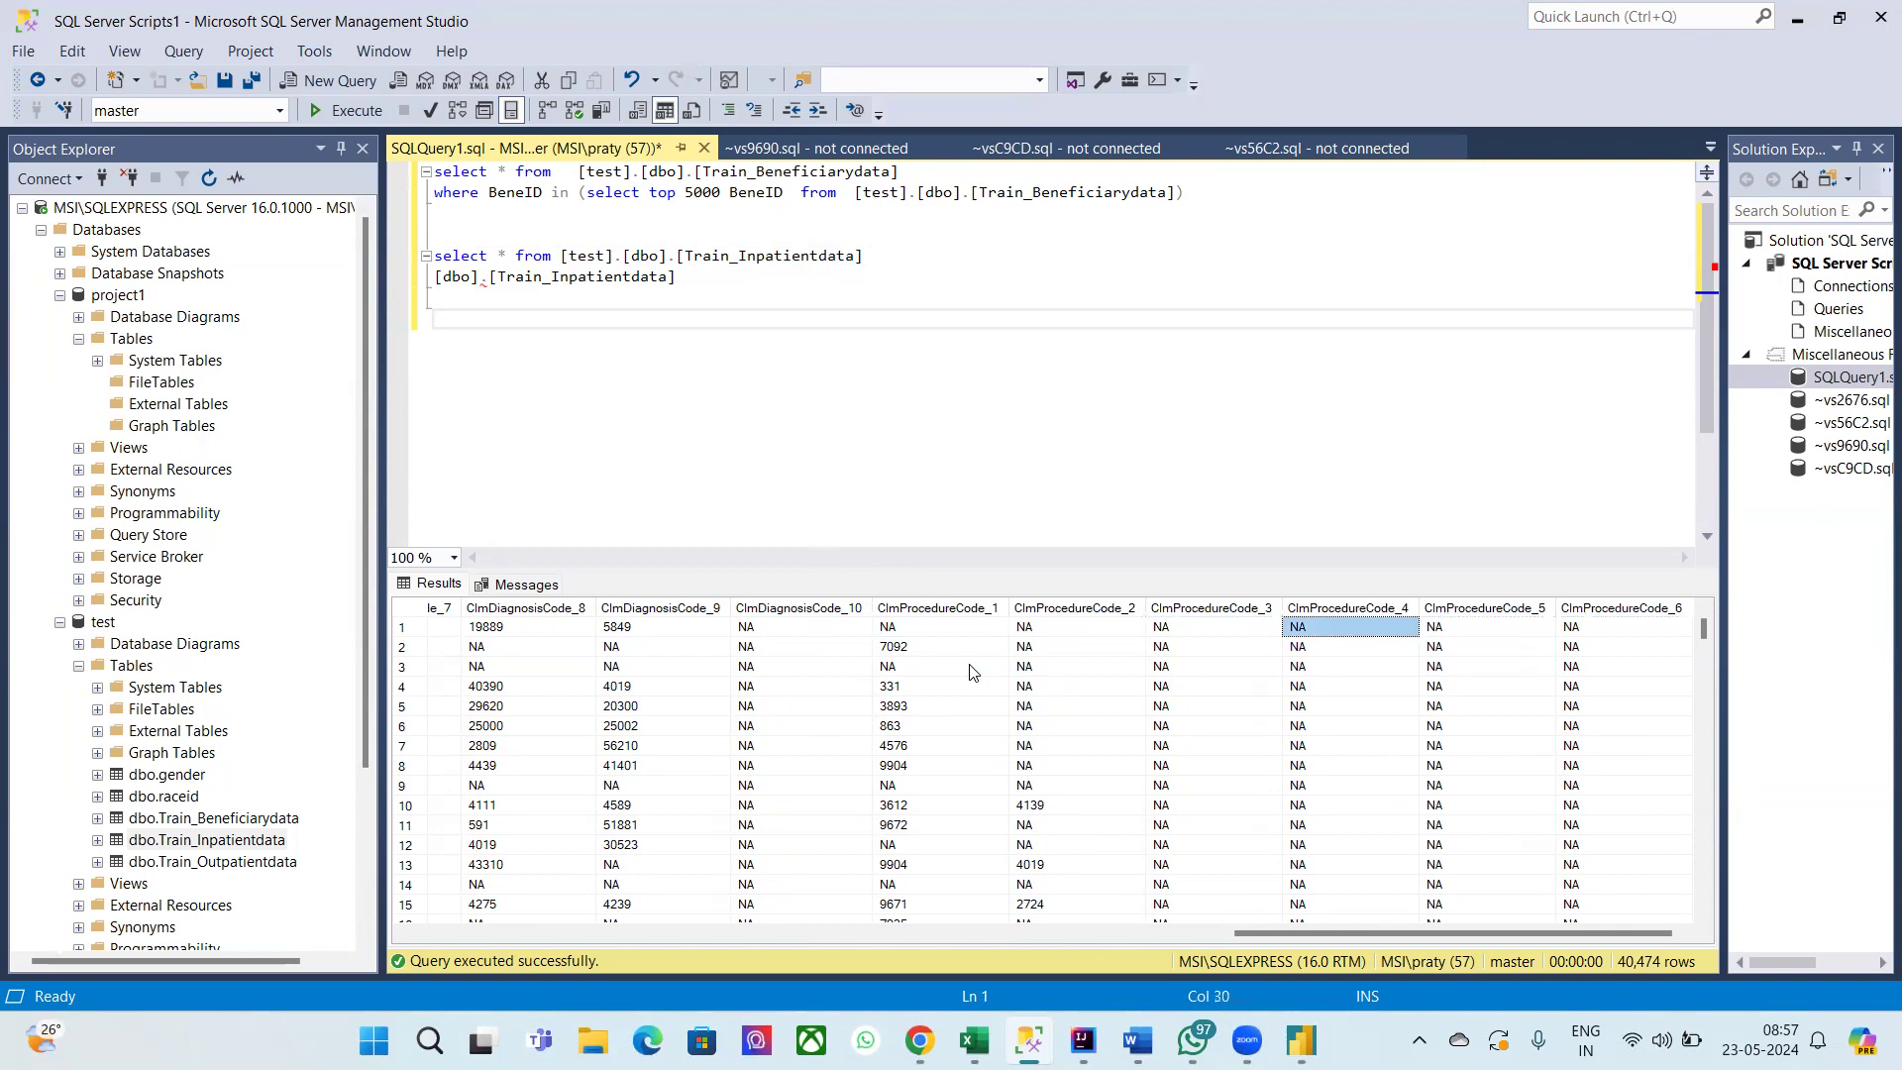
Step: Go back through the claim diagnosis code columns of the first row to DiagnosisGroupCode
key("Left")
key("Left")
key("Left")
key("Left")
key("Left")
key("Left")
key("Left")
key("Left")
key("Left")
key("Left")
key("Left")
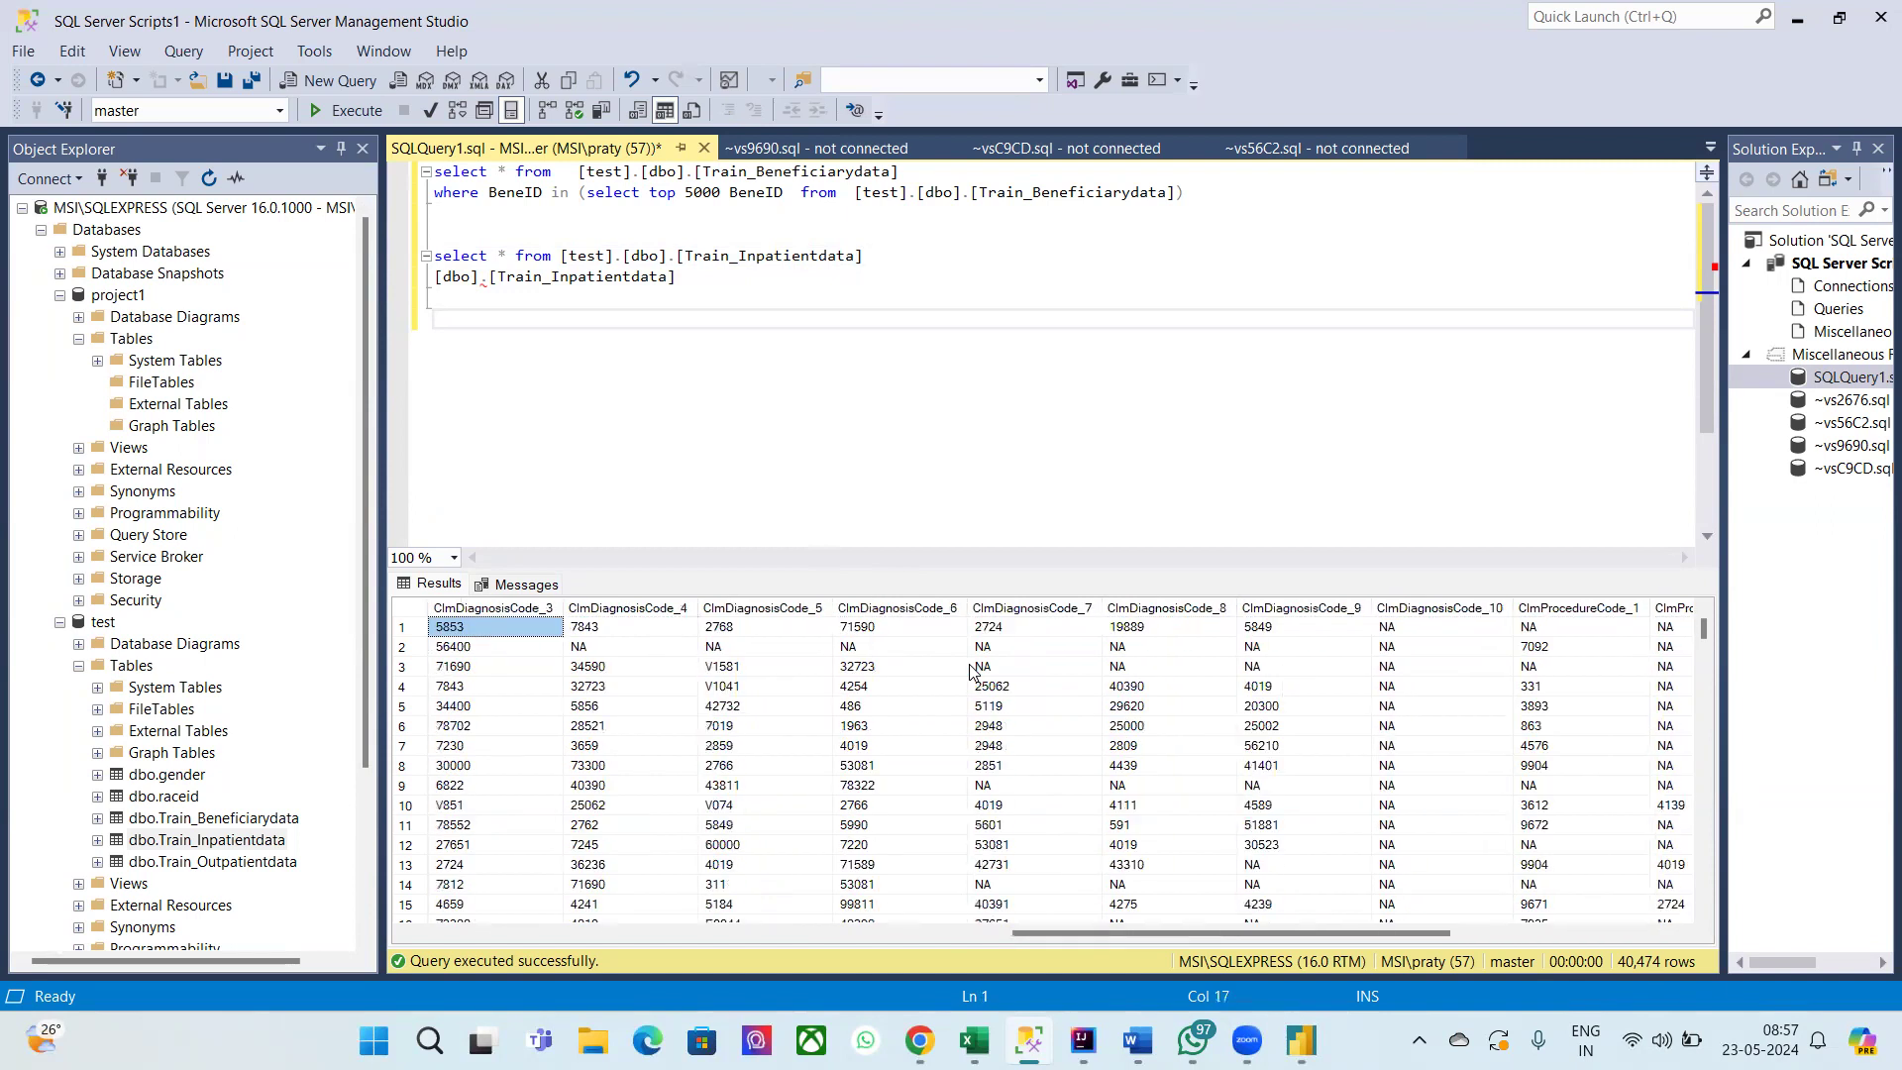
key("Left")
key("Left")
key("Left")
key("Right")
key("Right")
key("Right")
key("Left")
key("Right")
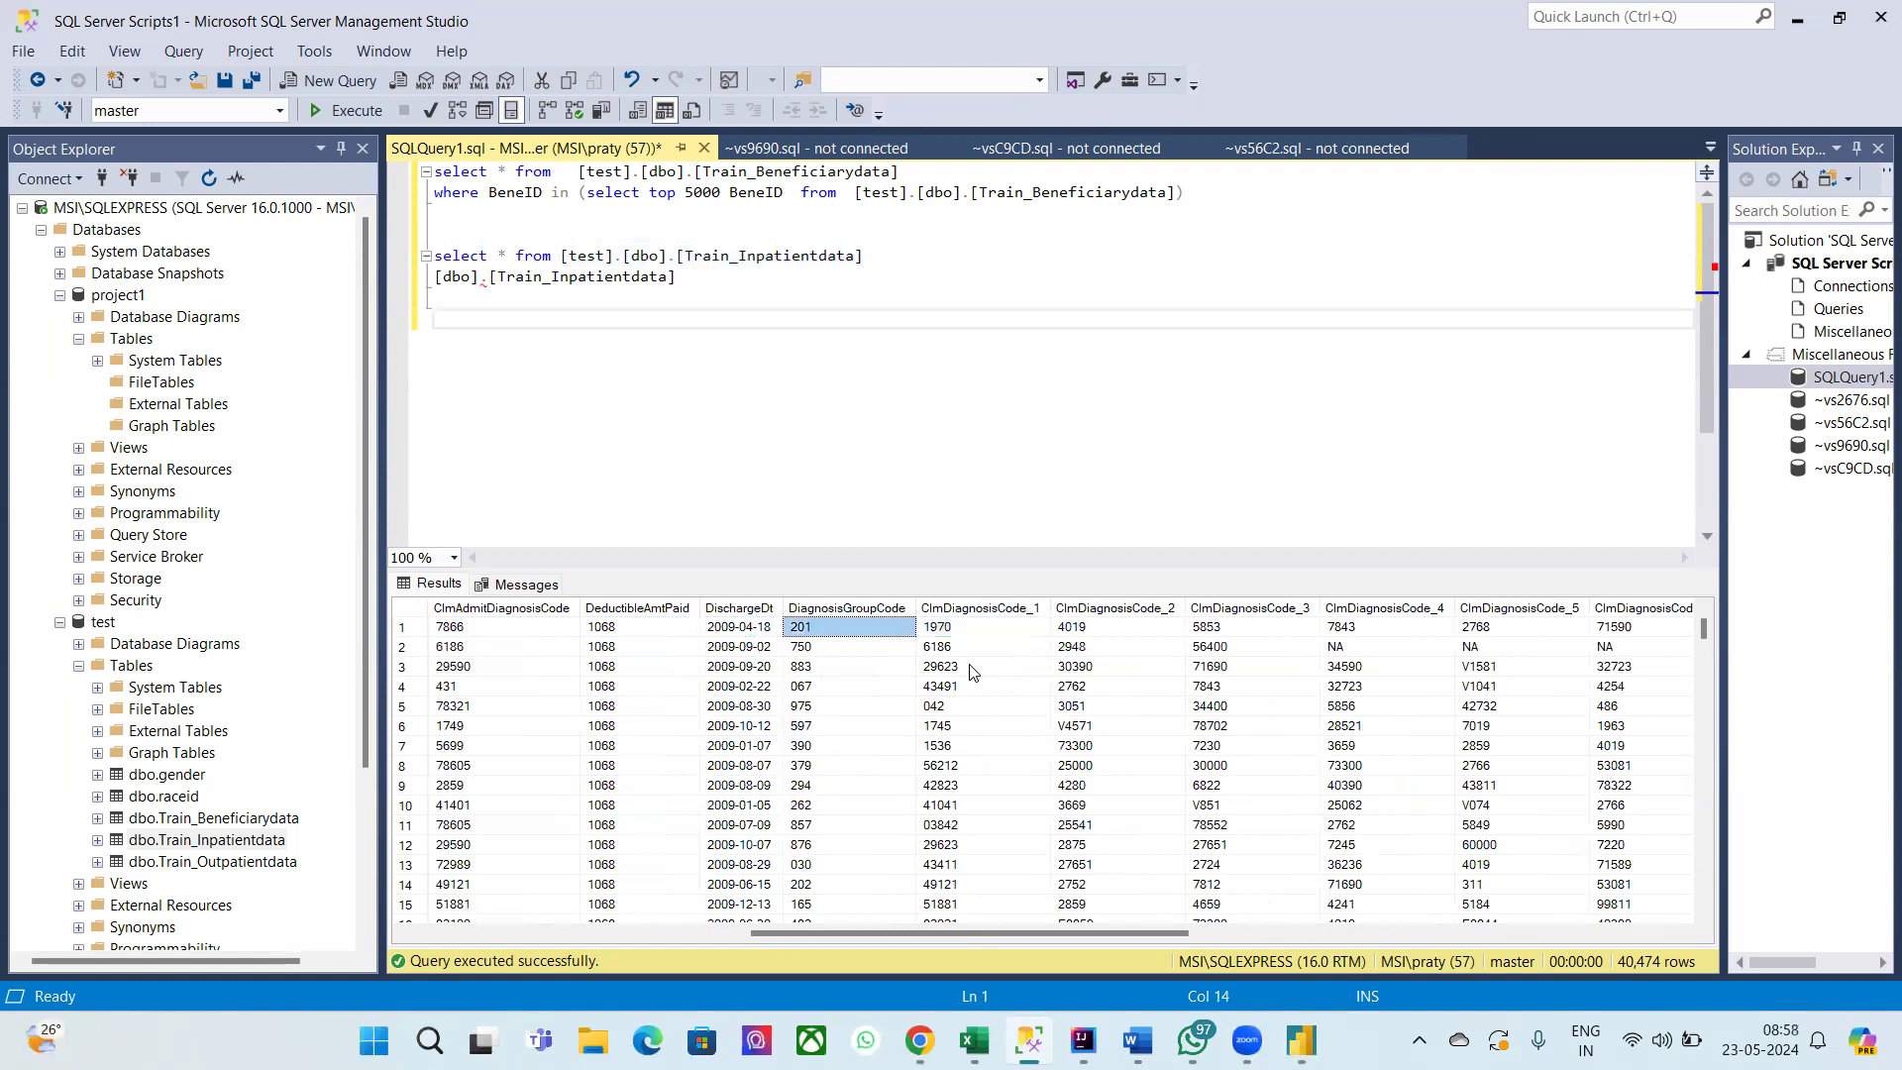
Step: Go back through the first row's claim and physician columns and examine the InscClaimAmtReimbursed column
key("Left")
key("Left")
key("Left")
key("Left")
key("Left")
key("Left")
key("Left")
key("Left")
key("Left")
key("Left")
key("Left")
key("Left")
key("Left")
key("Right")
key("Right")
key("Right")
key("Right")
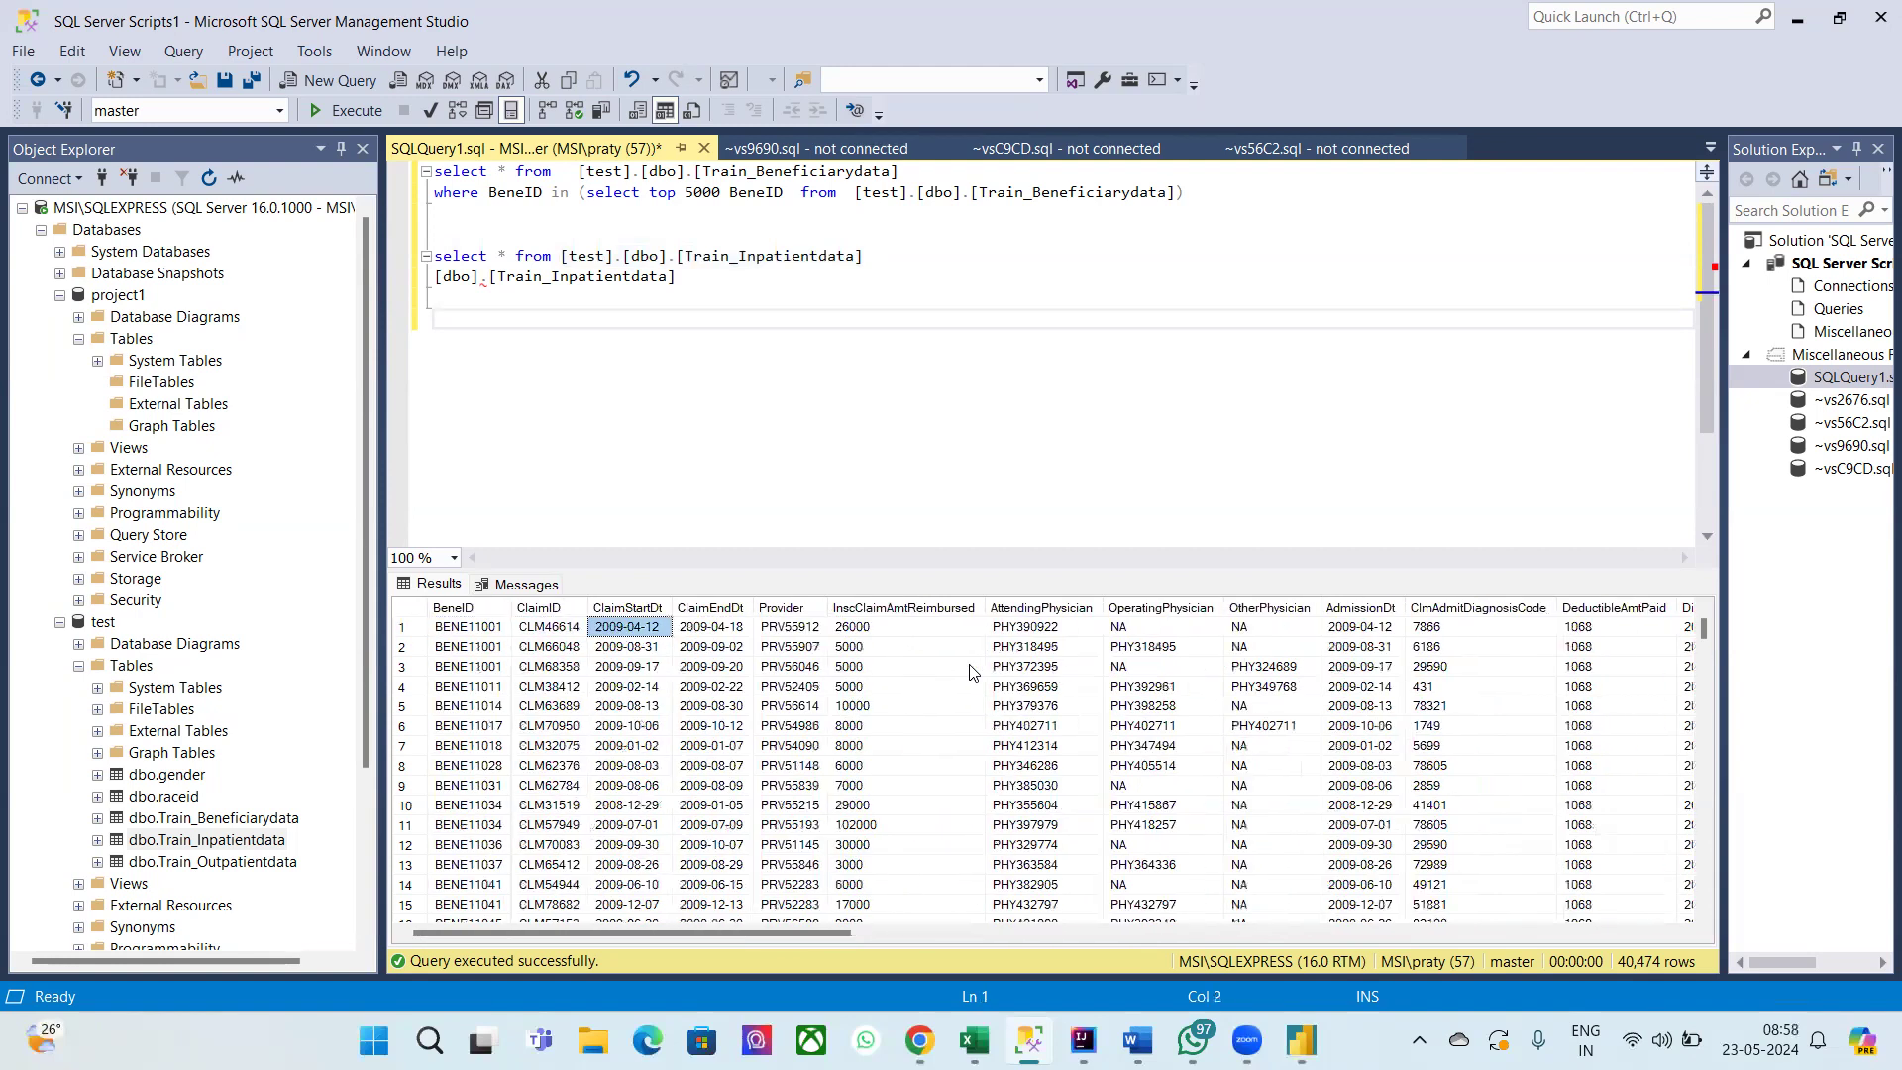
key("Right")
key("Right")
key("Right")
key("Left")
key("Left")
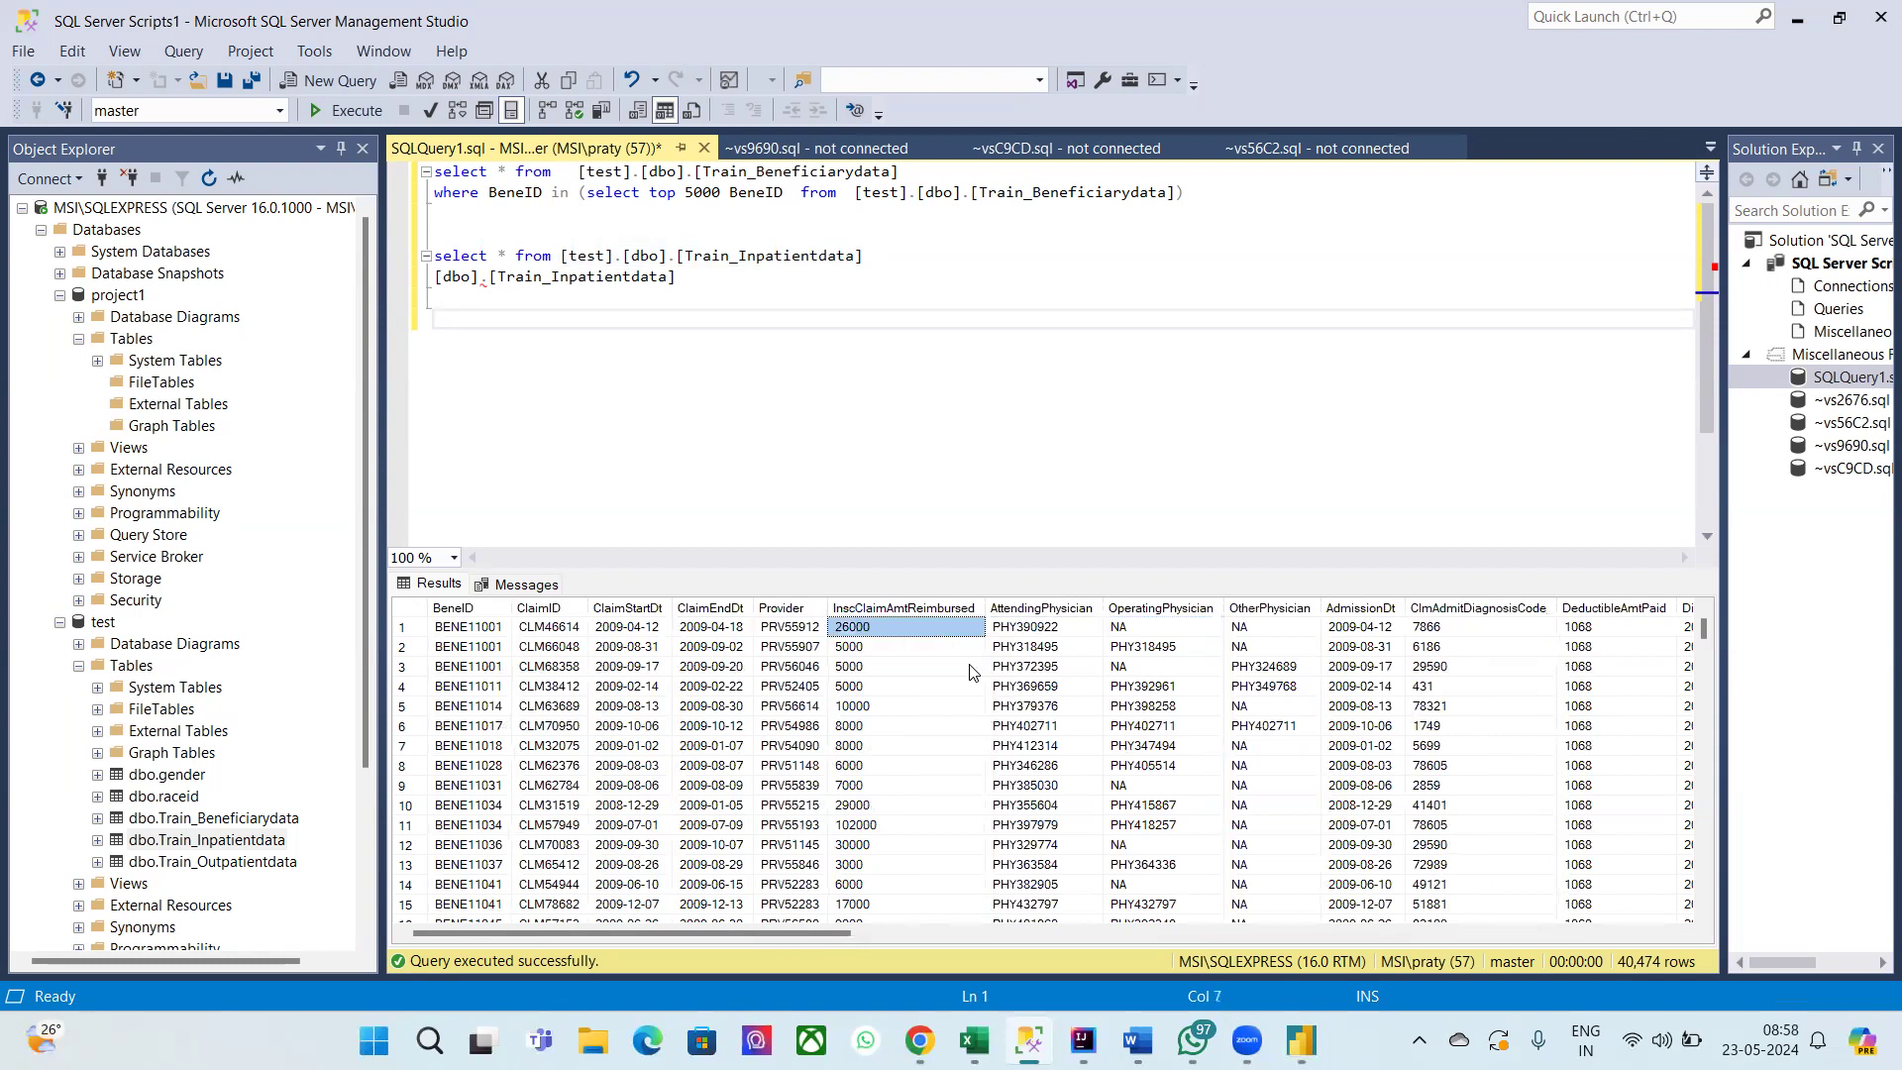
Step: Review the InscClaimAmtReimbursed values down the first ten or so rows, returning to the first row
key("Down")
key("Down")
key("Down")
key("Down")
key("Down")
key("Down")
key("Down")
key("Down")
key("Down")
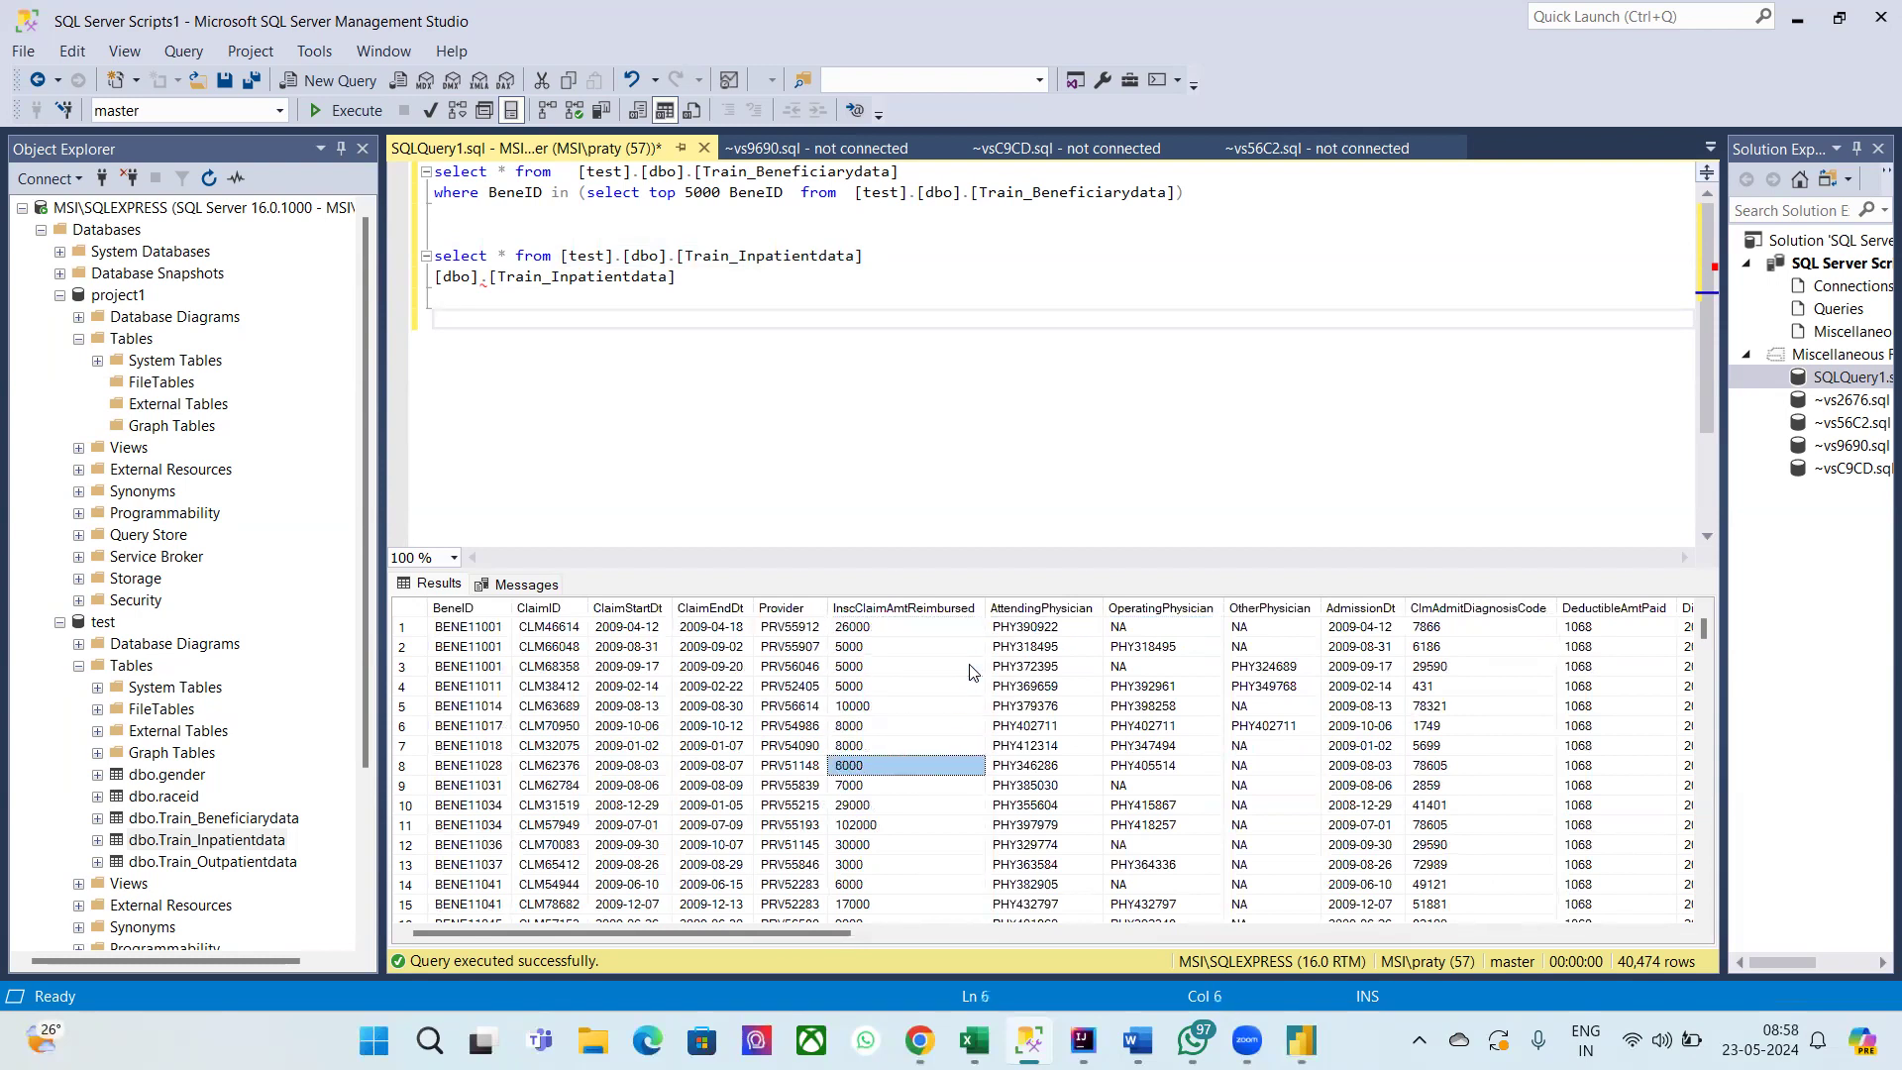
key("Up")
key("Up")
key("Up")
key("Up")
key("Up")
key("Up")
key("Up")
key("Up")
key("Up")
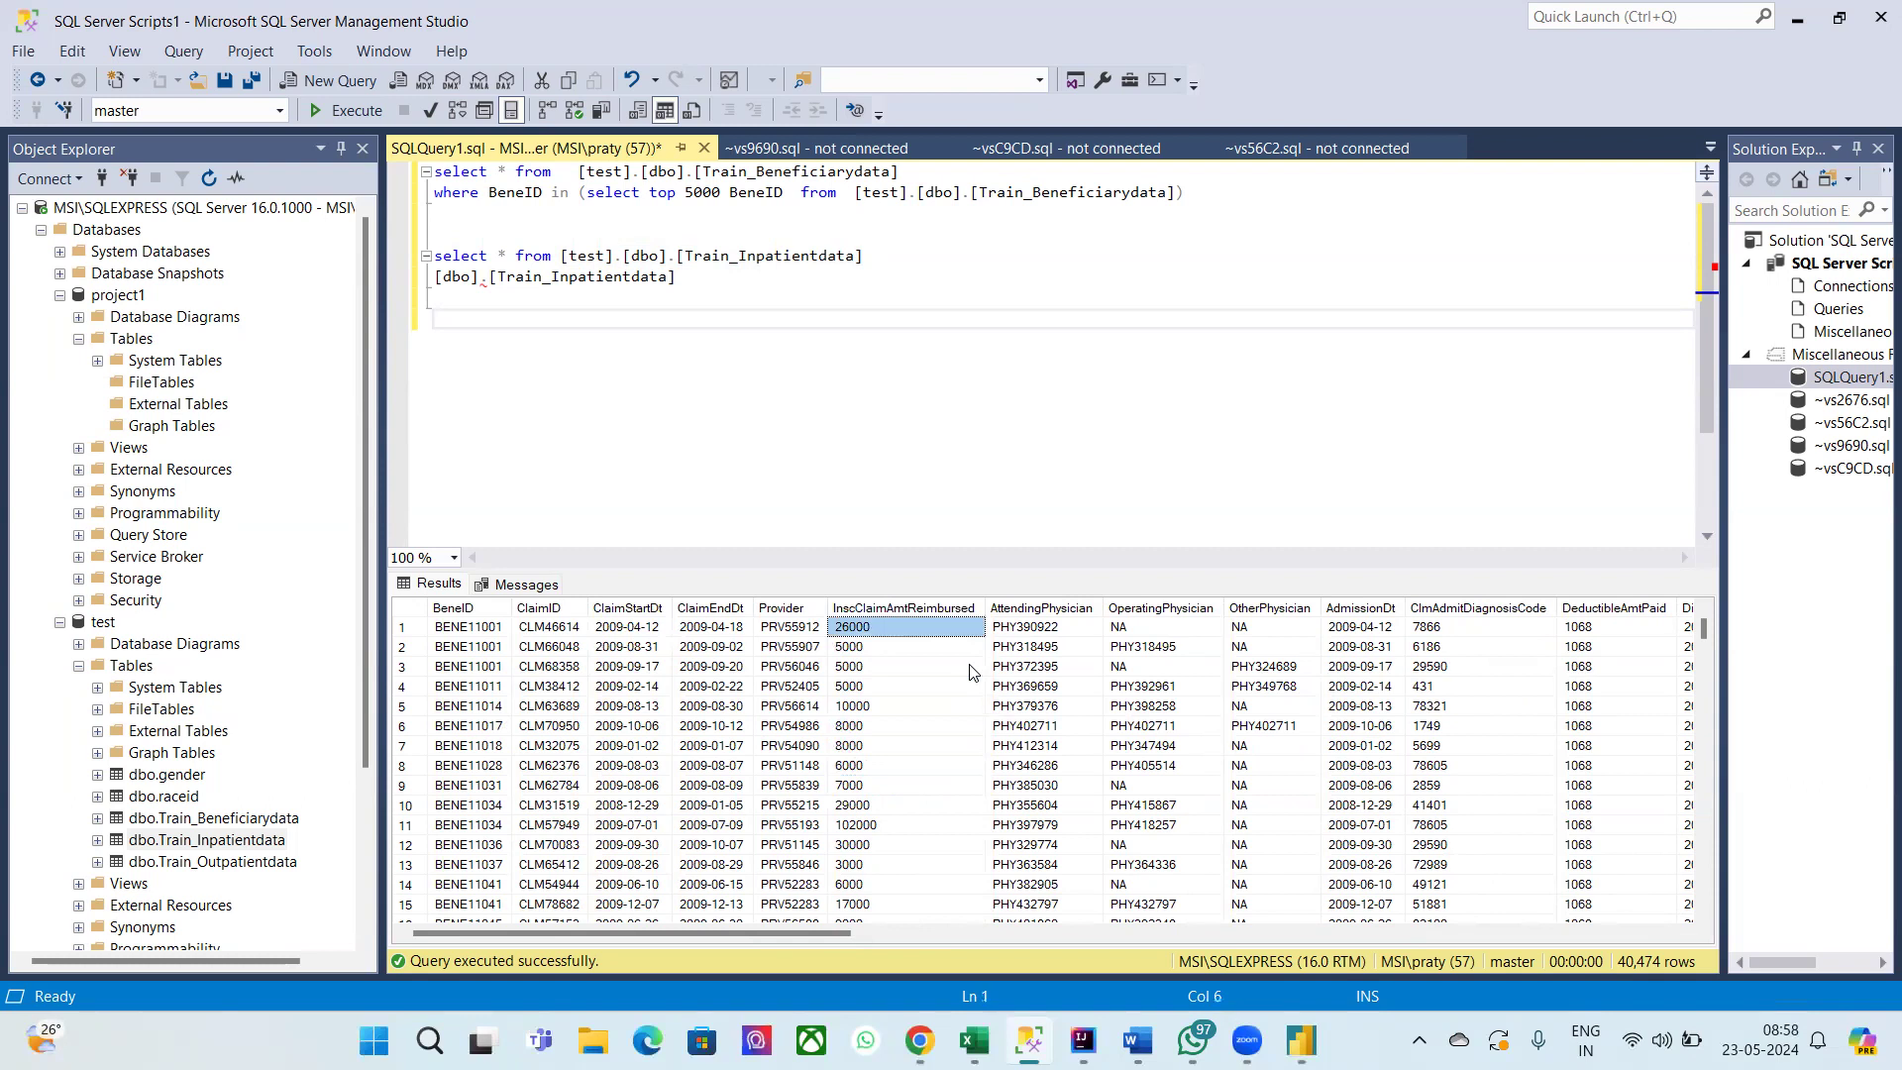
Step: In Power BI, add a card with the sum of outpatient InscClaimAmtReimbursed and shrink it below the right end of the line chart
mouse_move(1301, 1040)
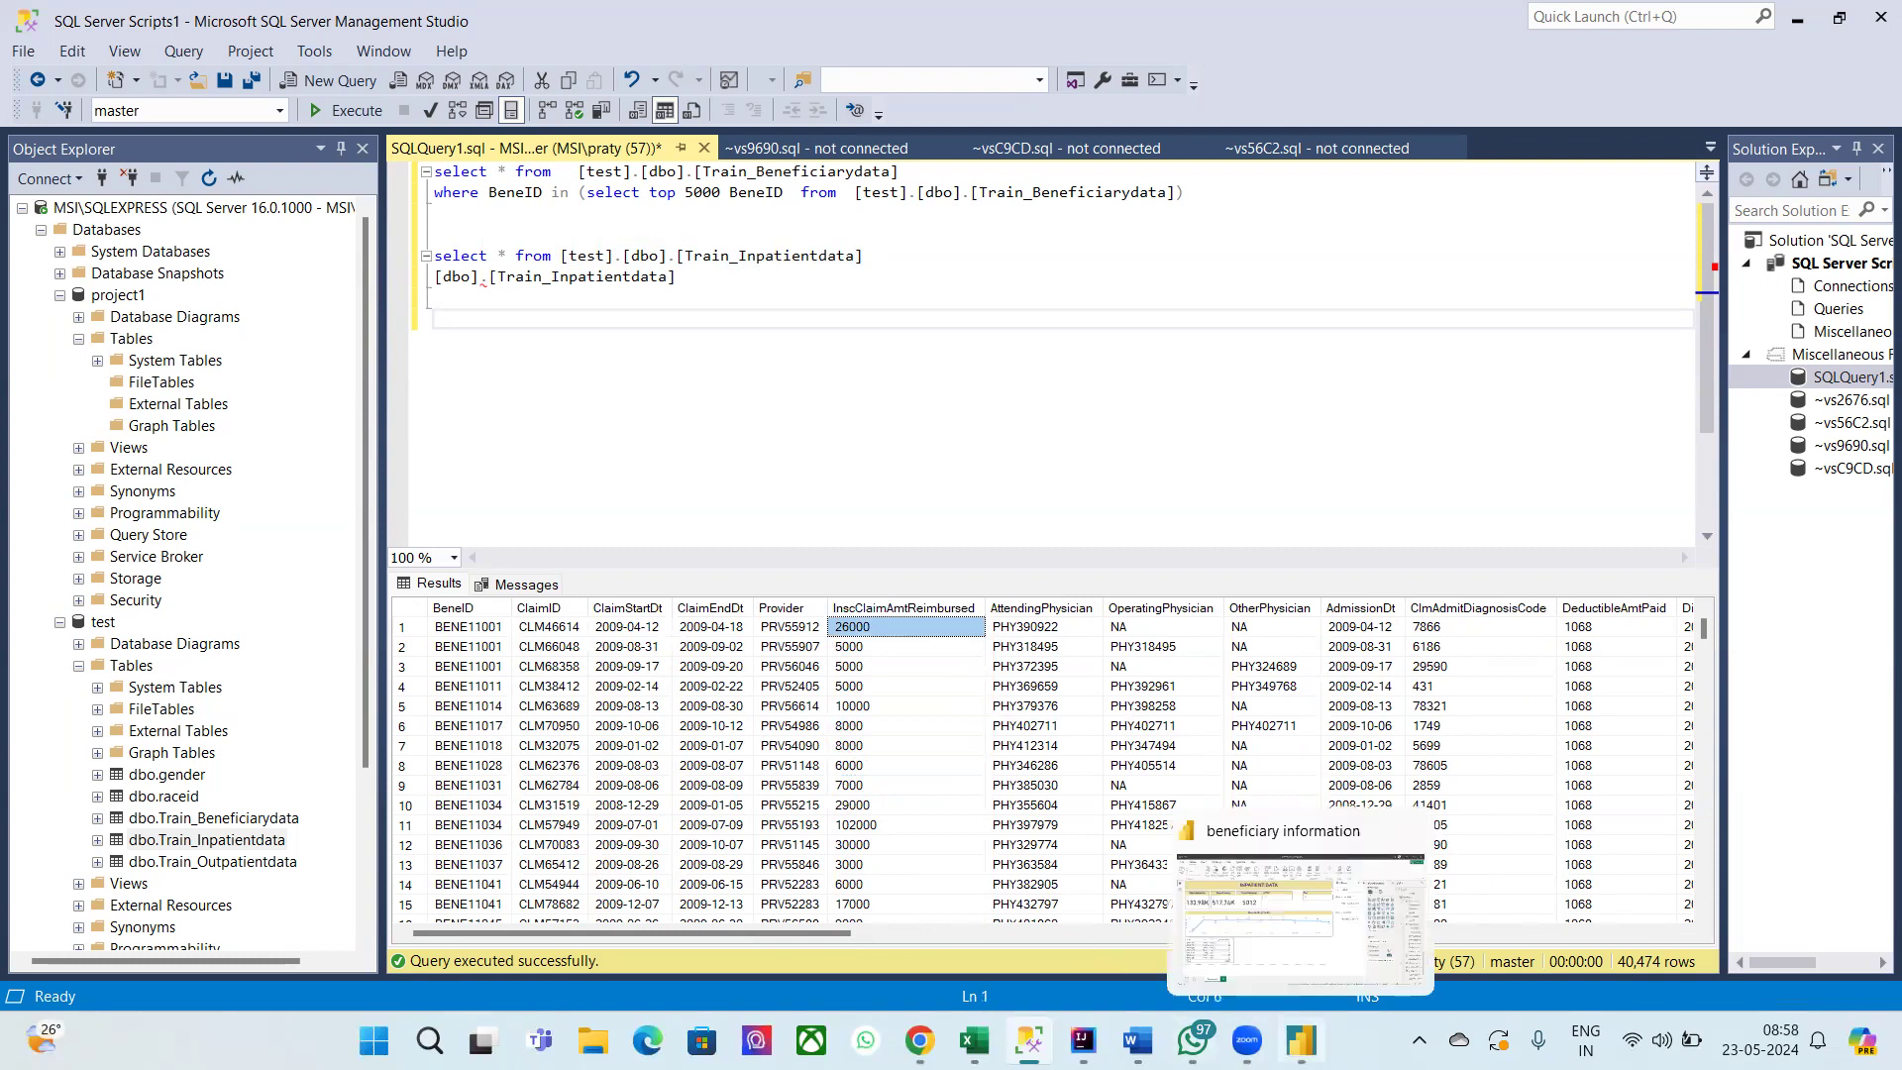
left_click(1289, 957)
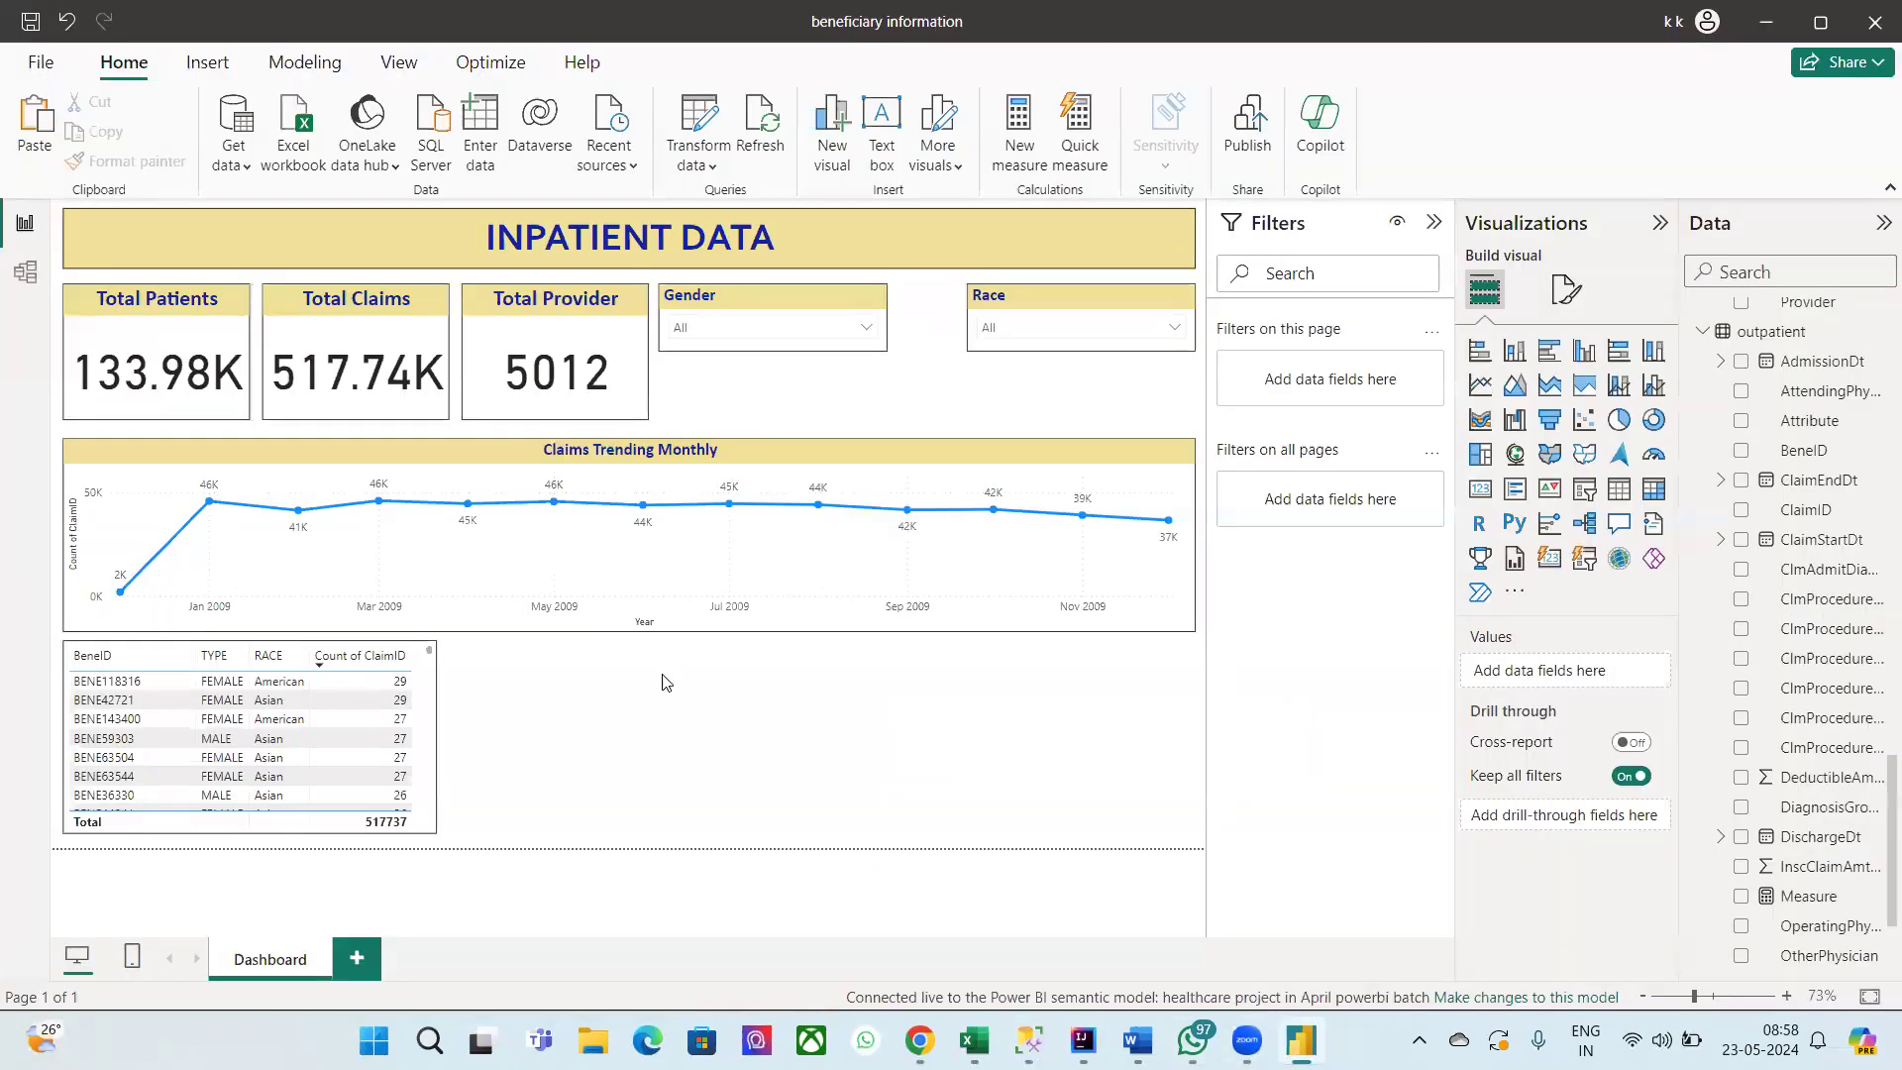
left_click(837, 138)
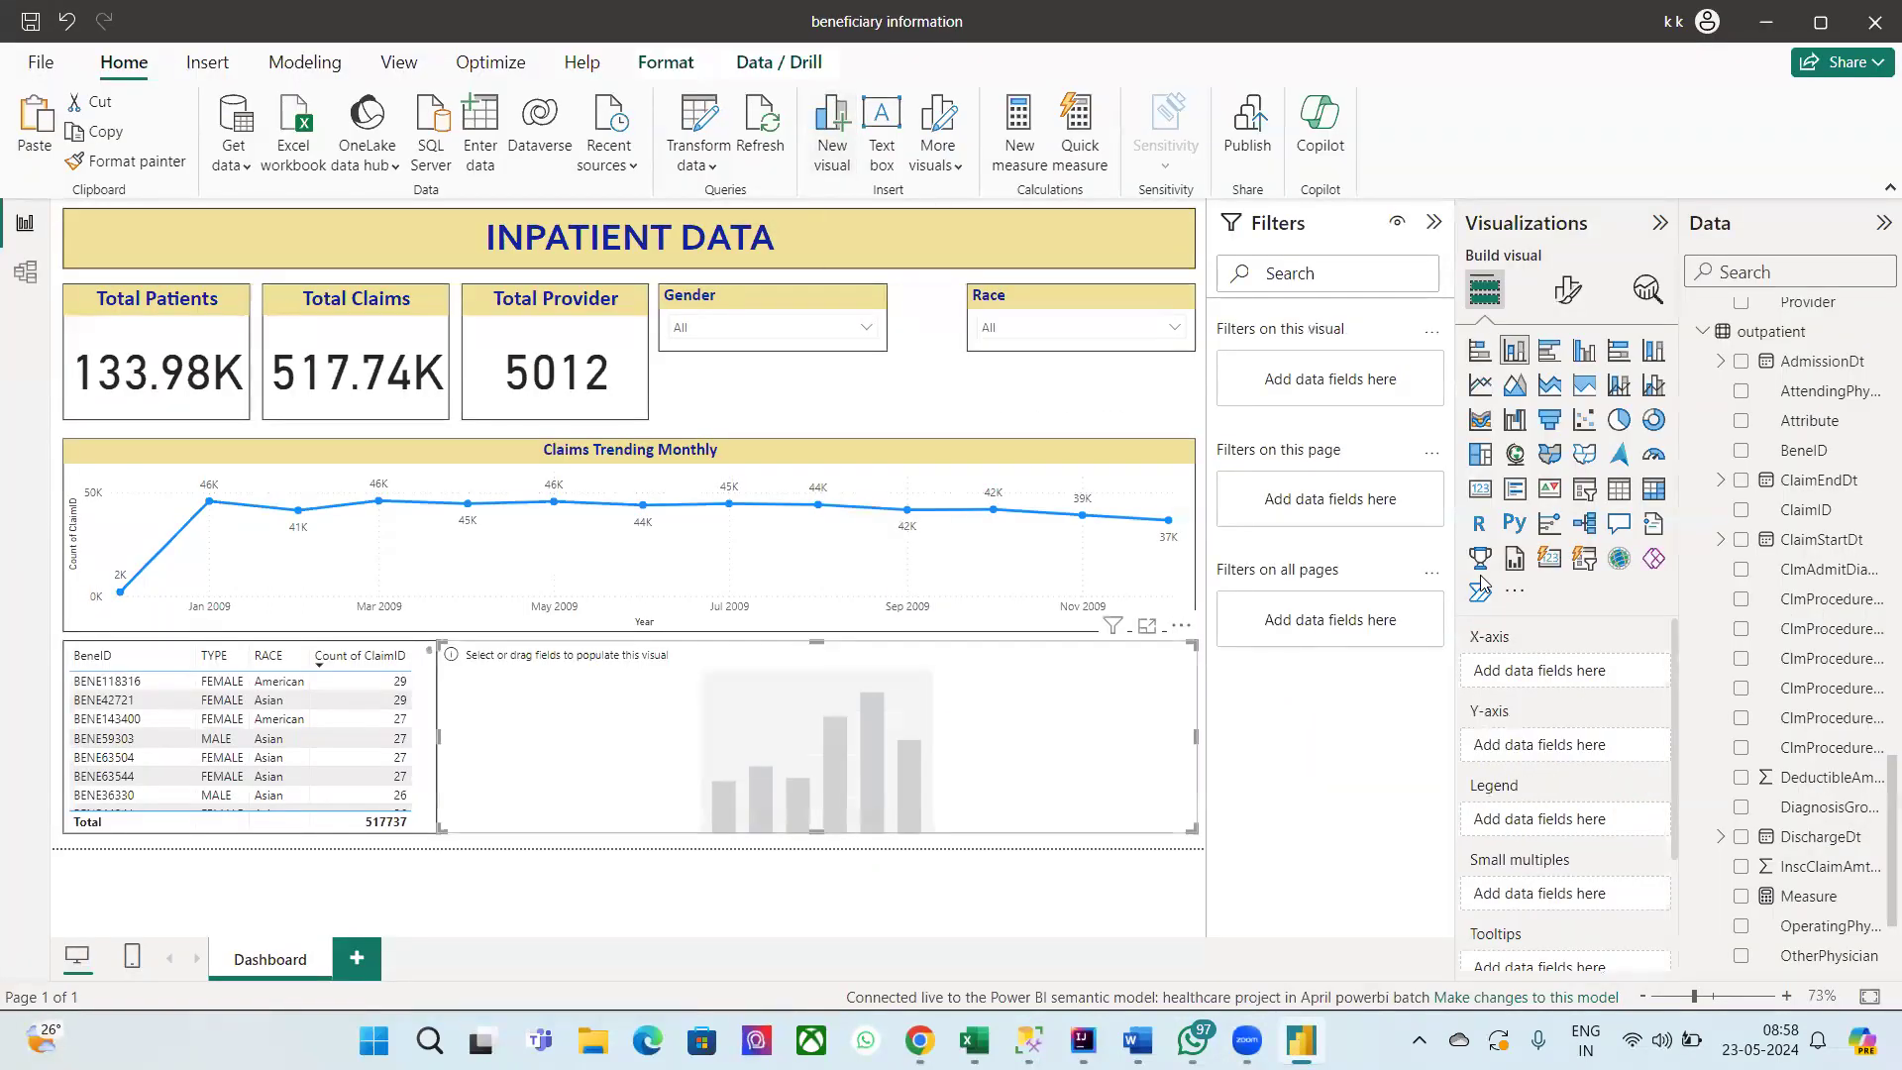
left_click(1479, 488)
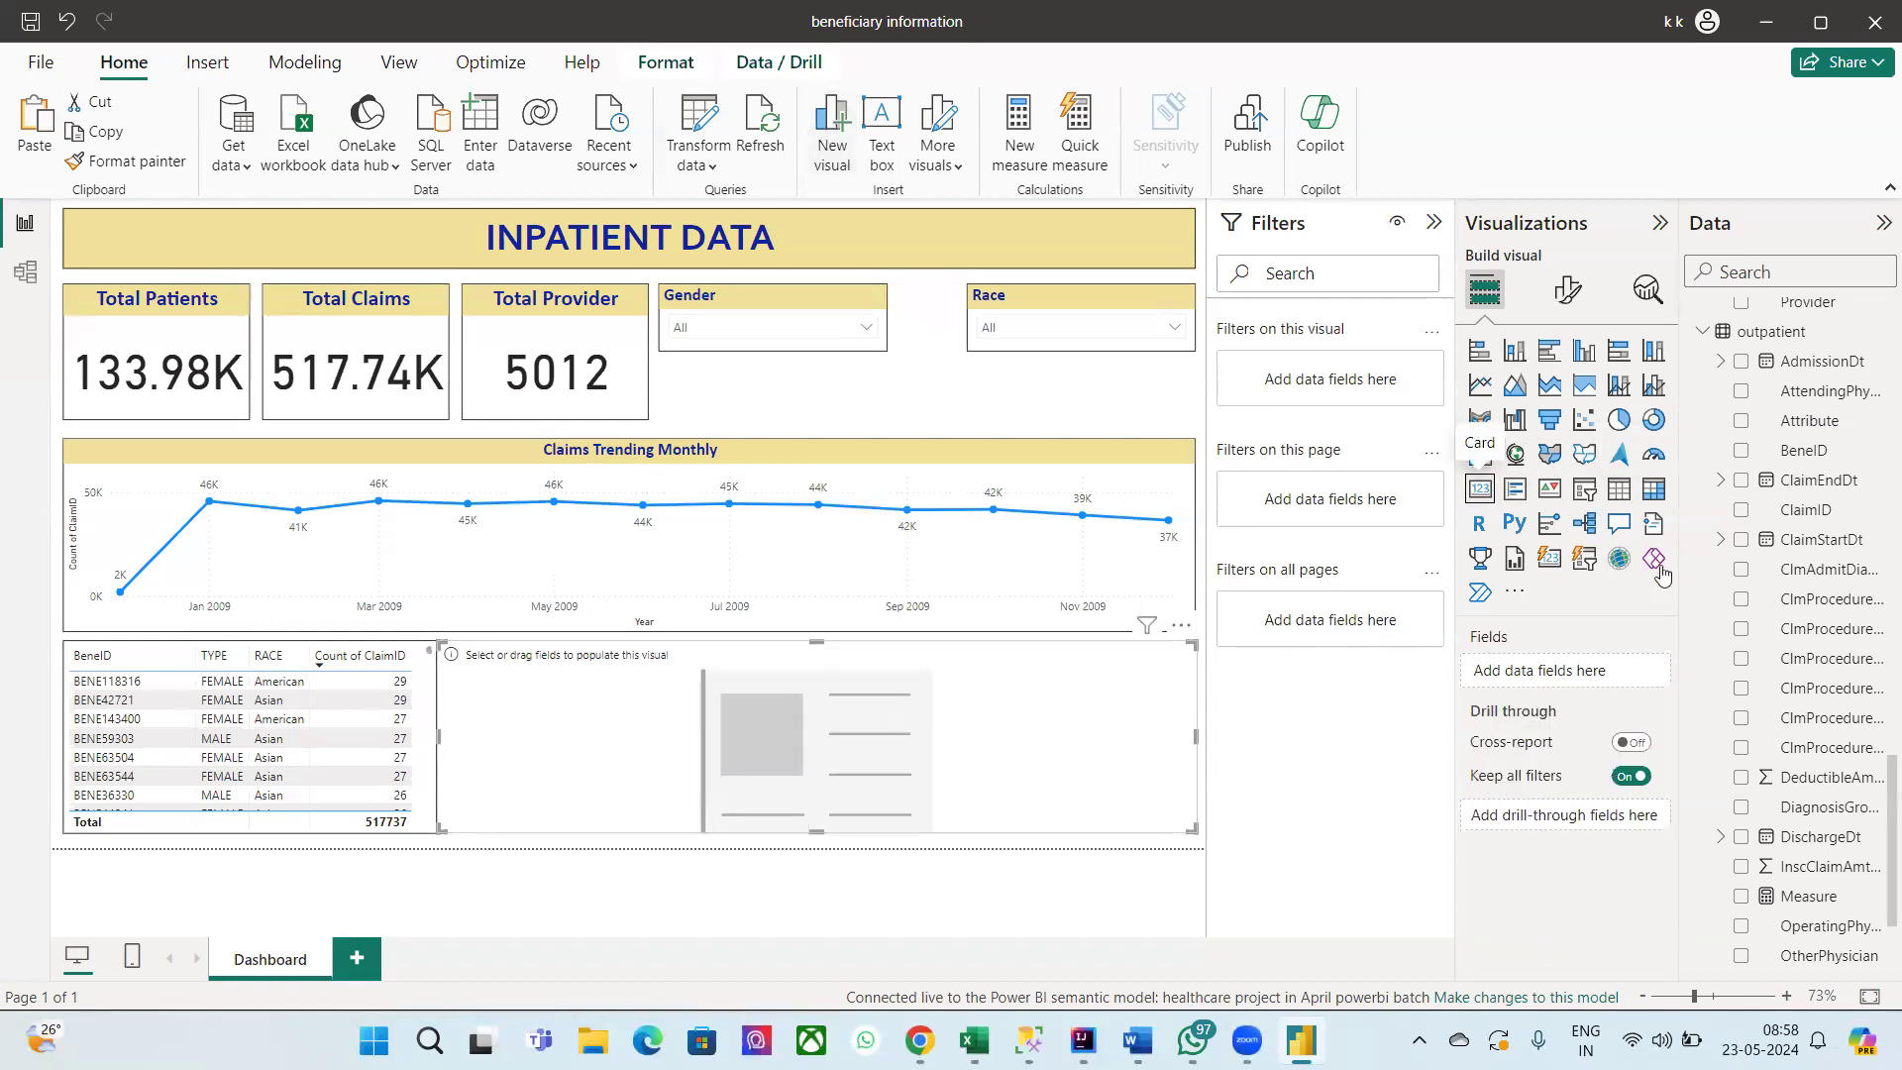
left_click(1740, 867)
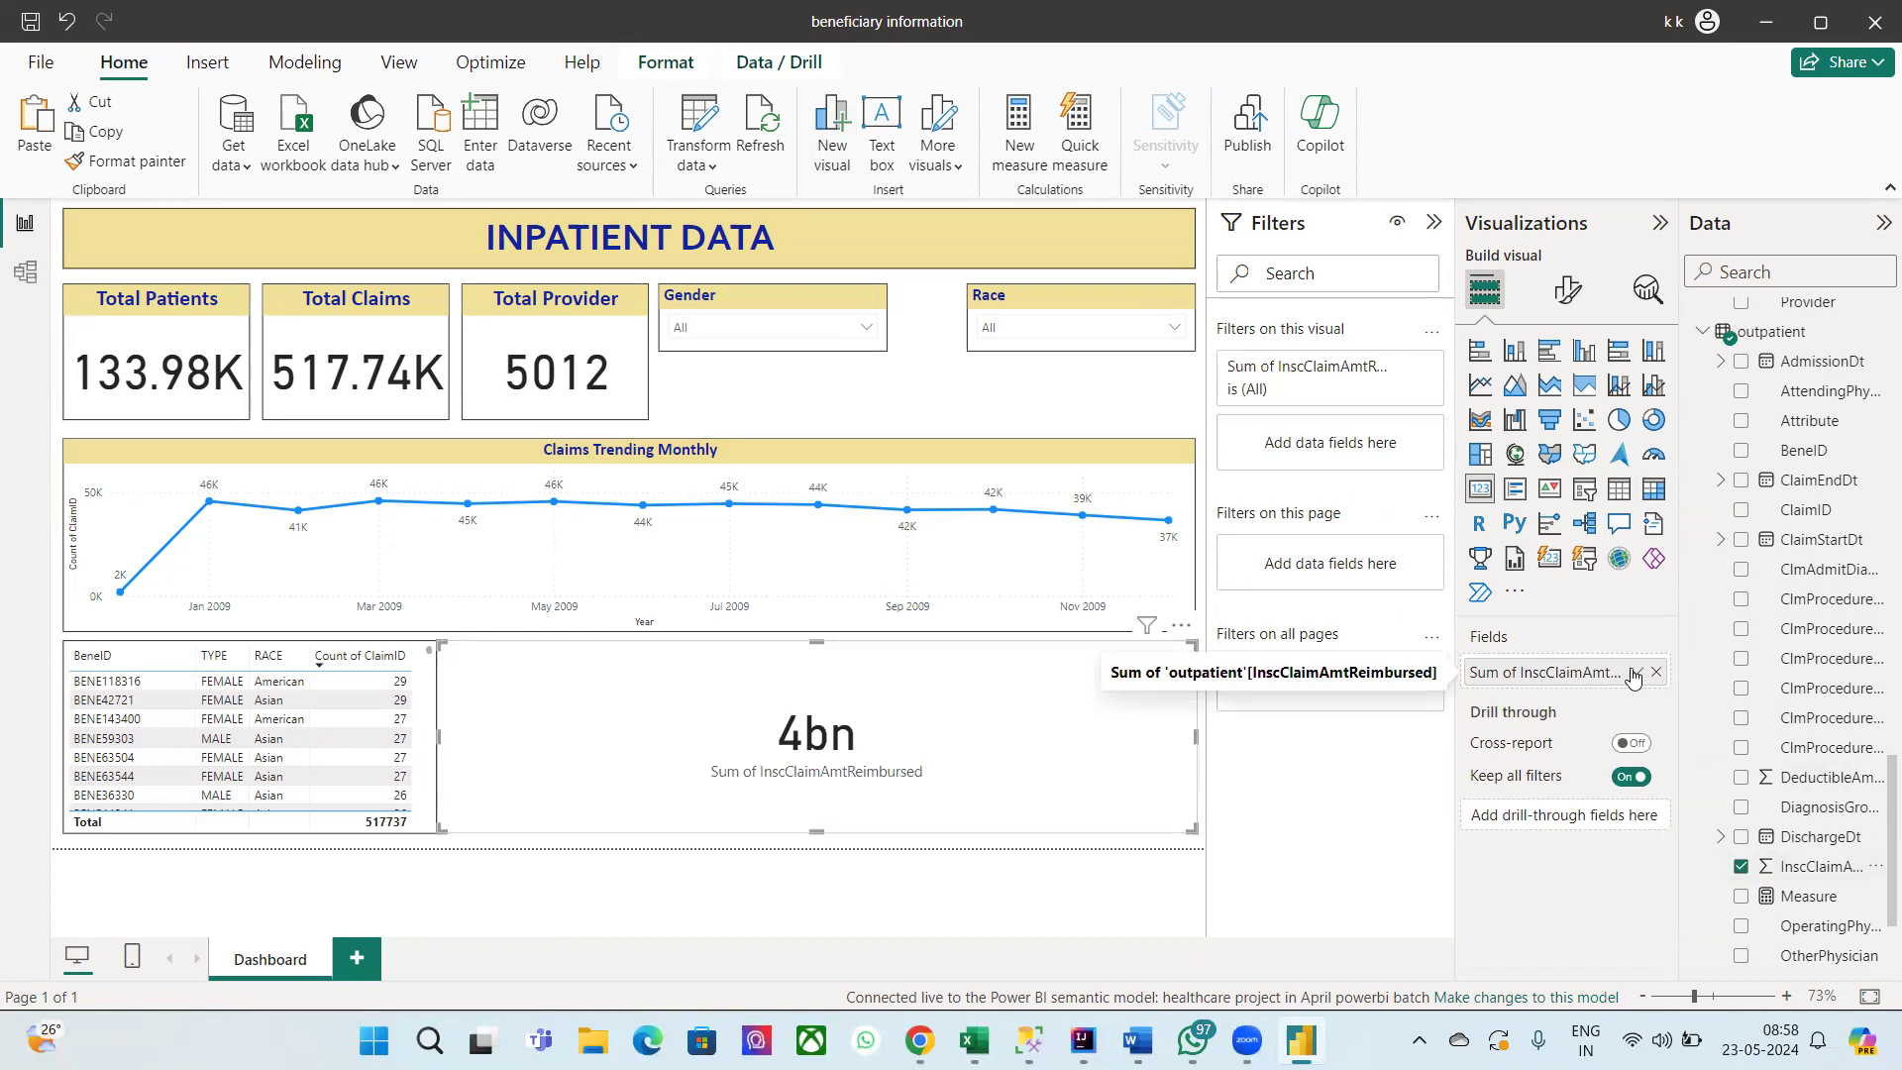
left_click_drag(816, 830, 816, 777)
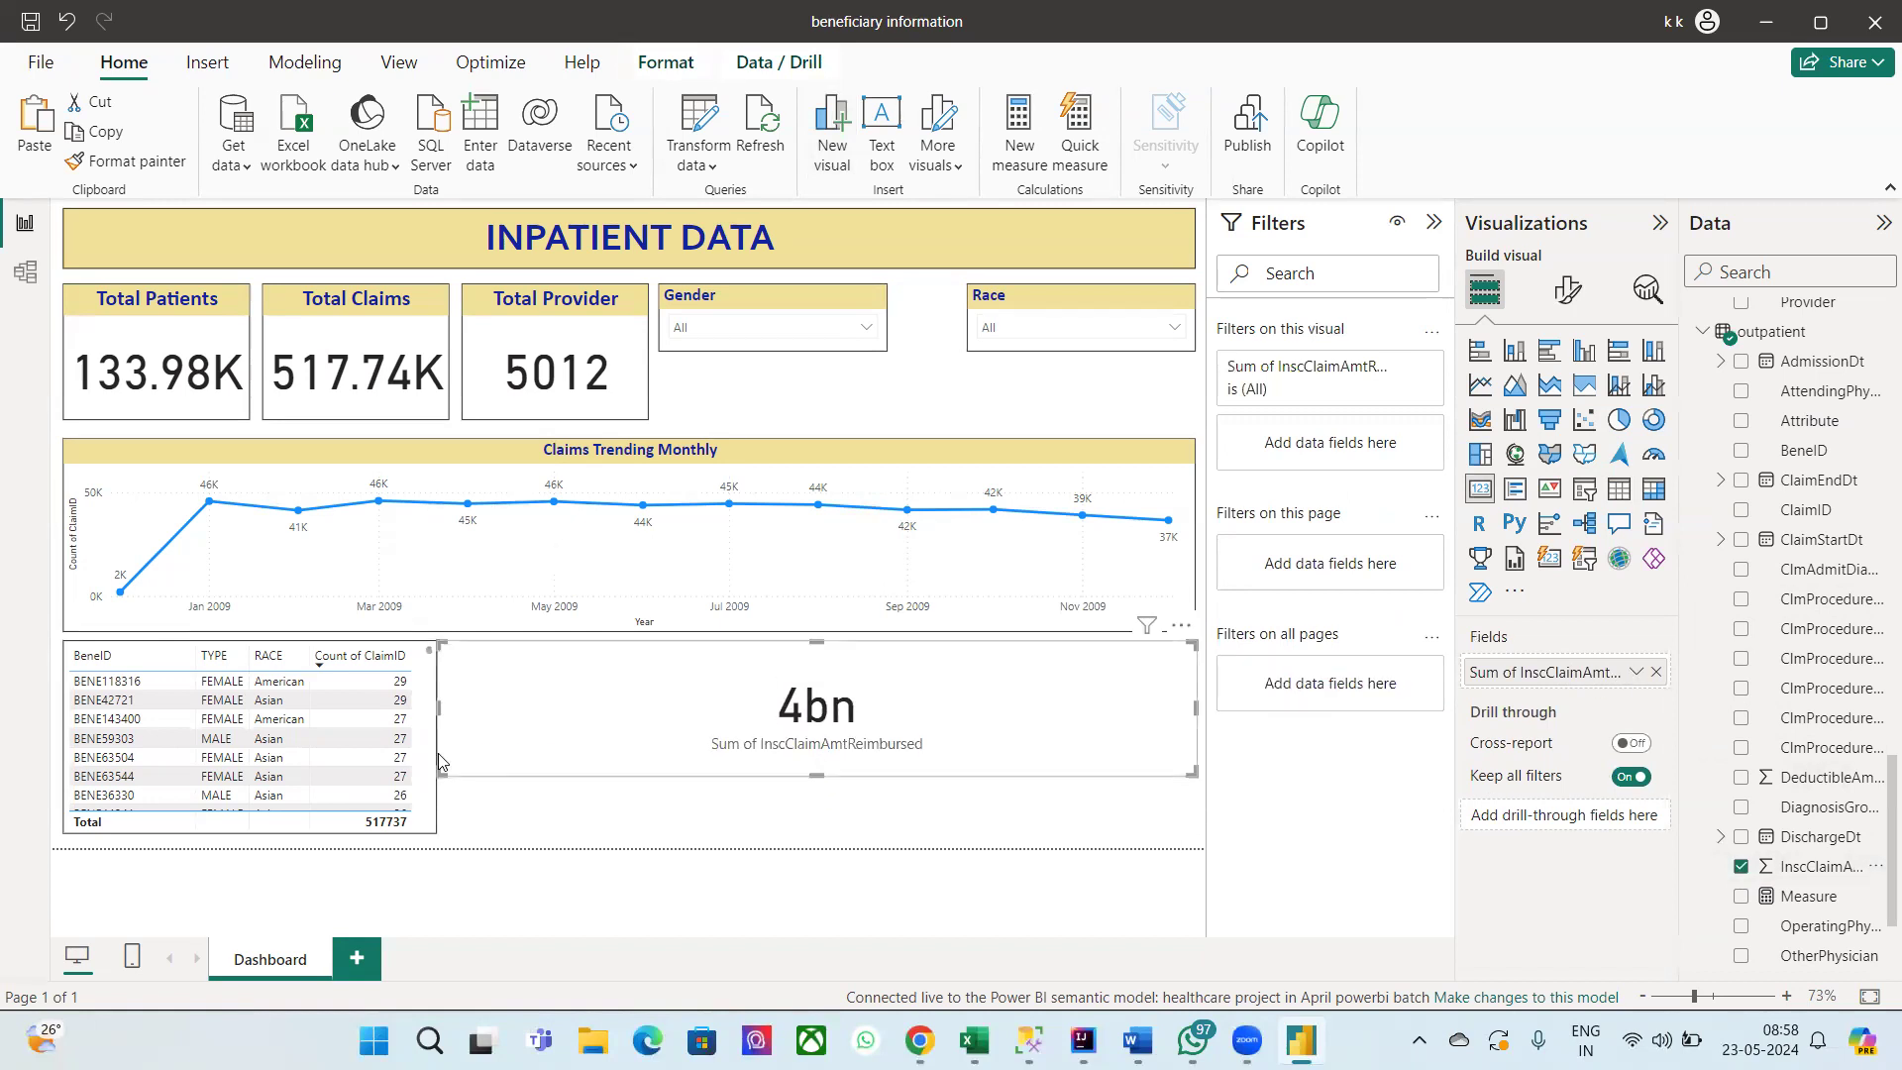
left_click_drag(437, 706, 888, 705)
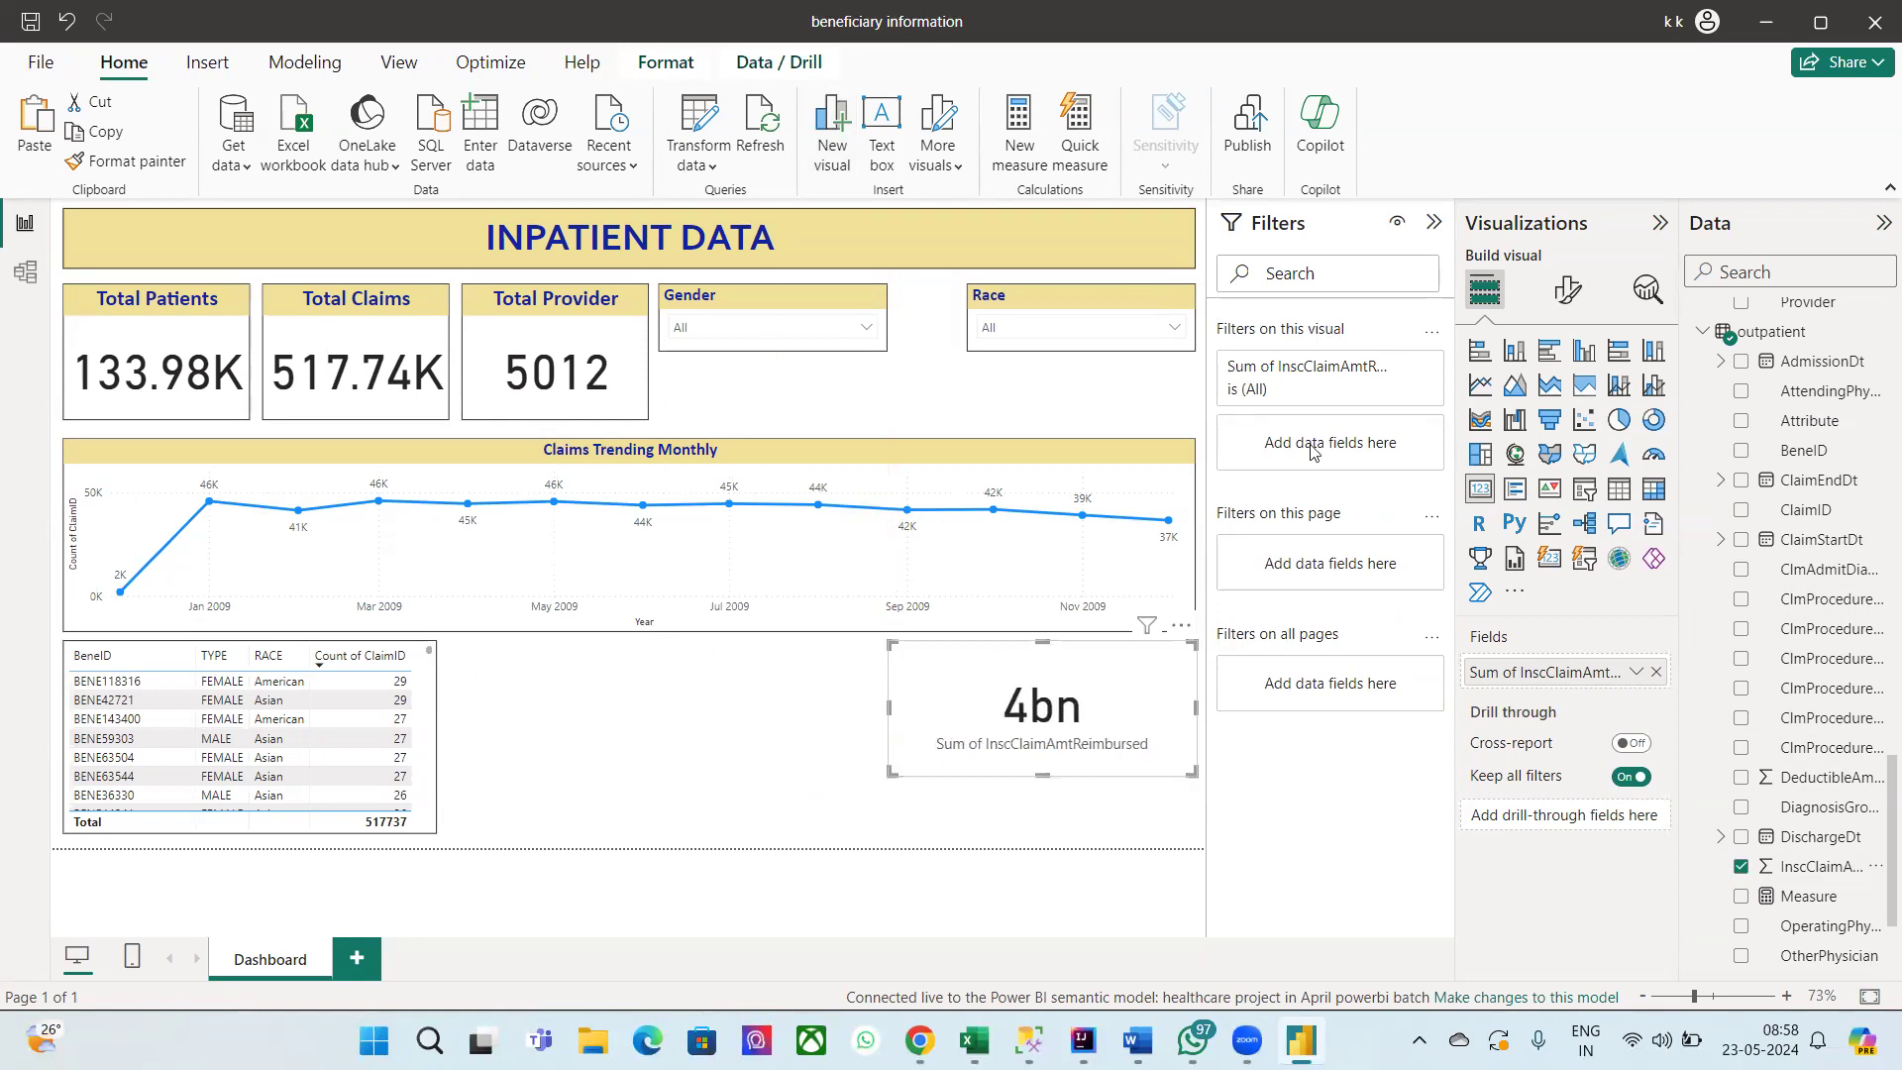
Step: Turn off the new card's category label and set its callout value to 1 decimal place
left_click(1567, 290)
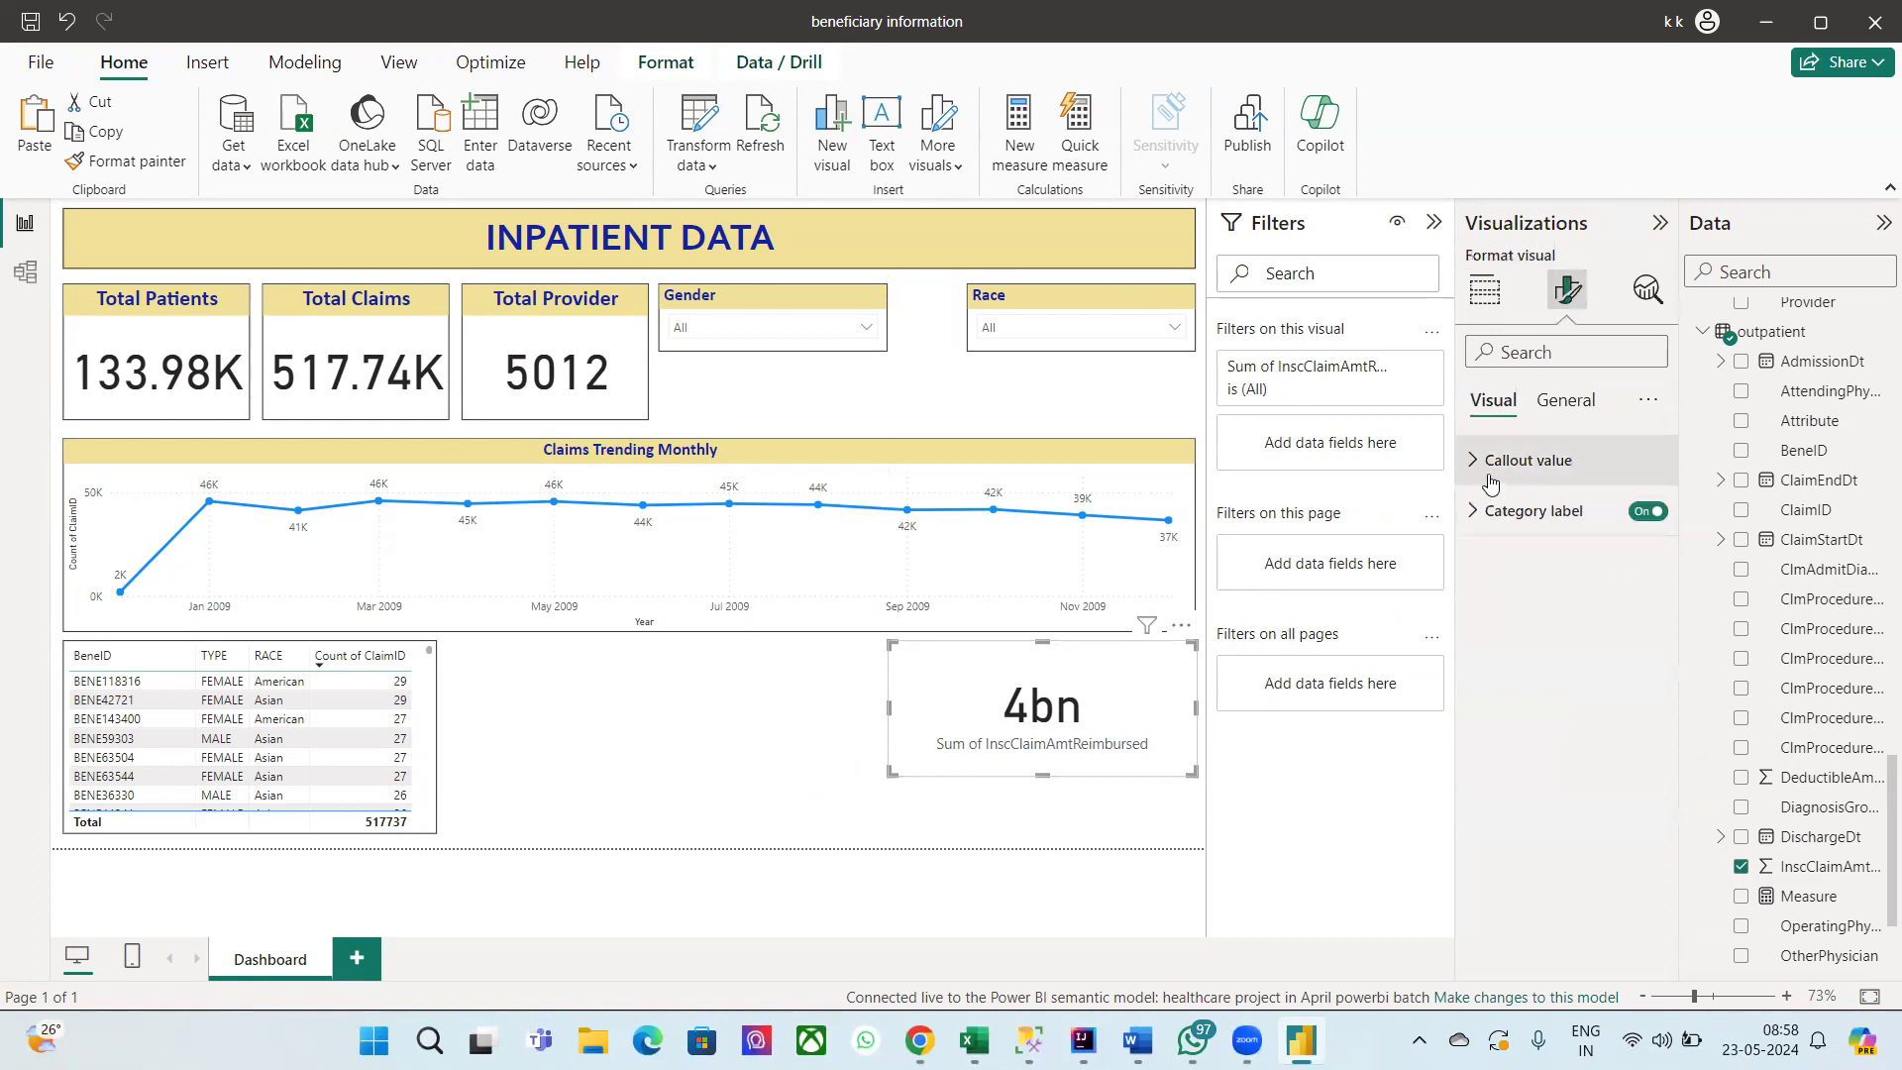
left_click(1496, 510)
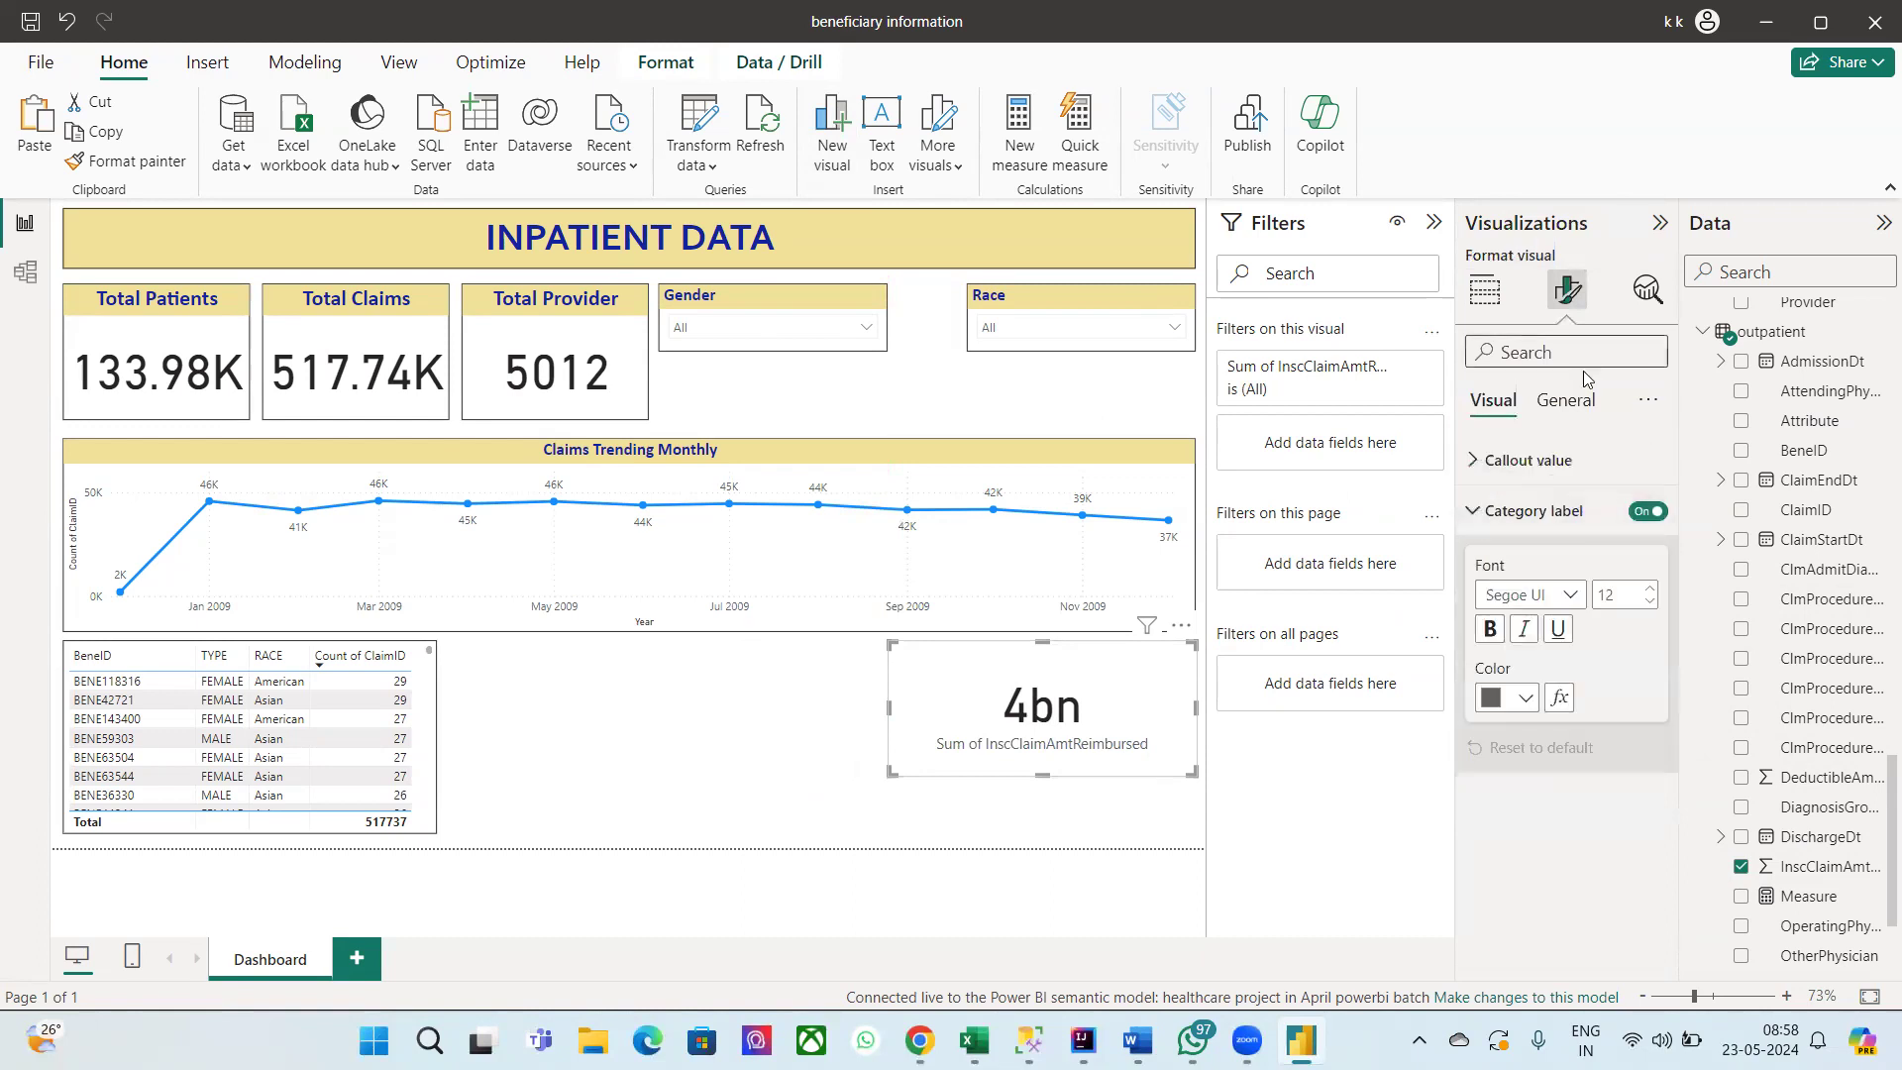
left_click(1648, 510)
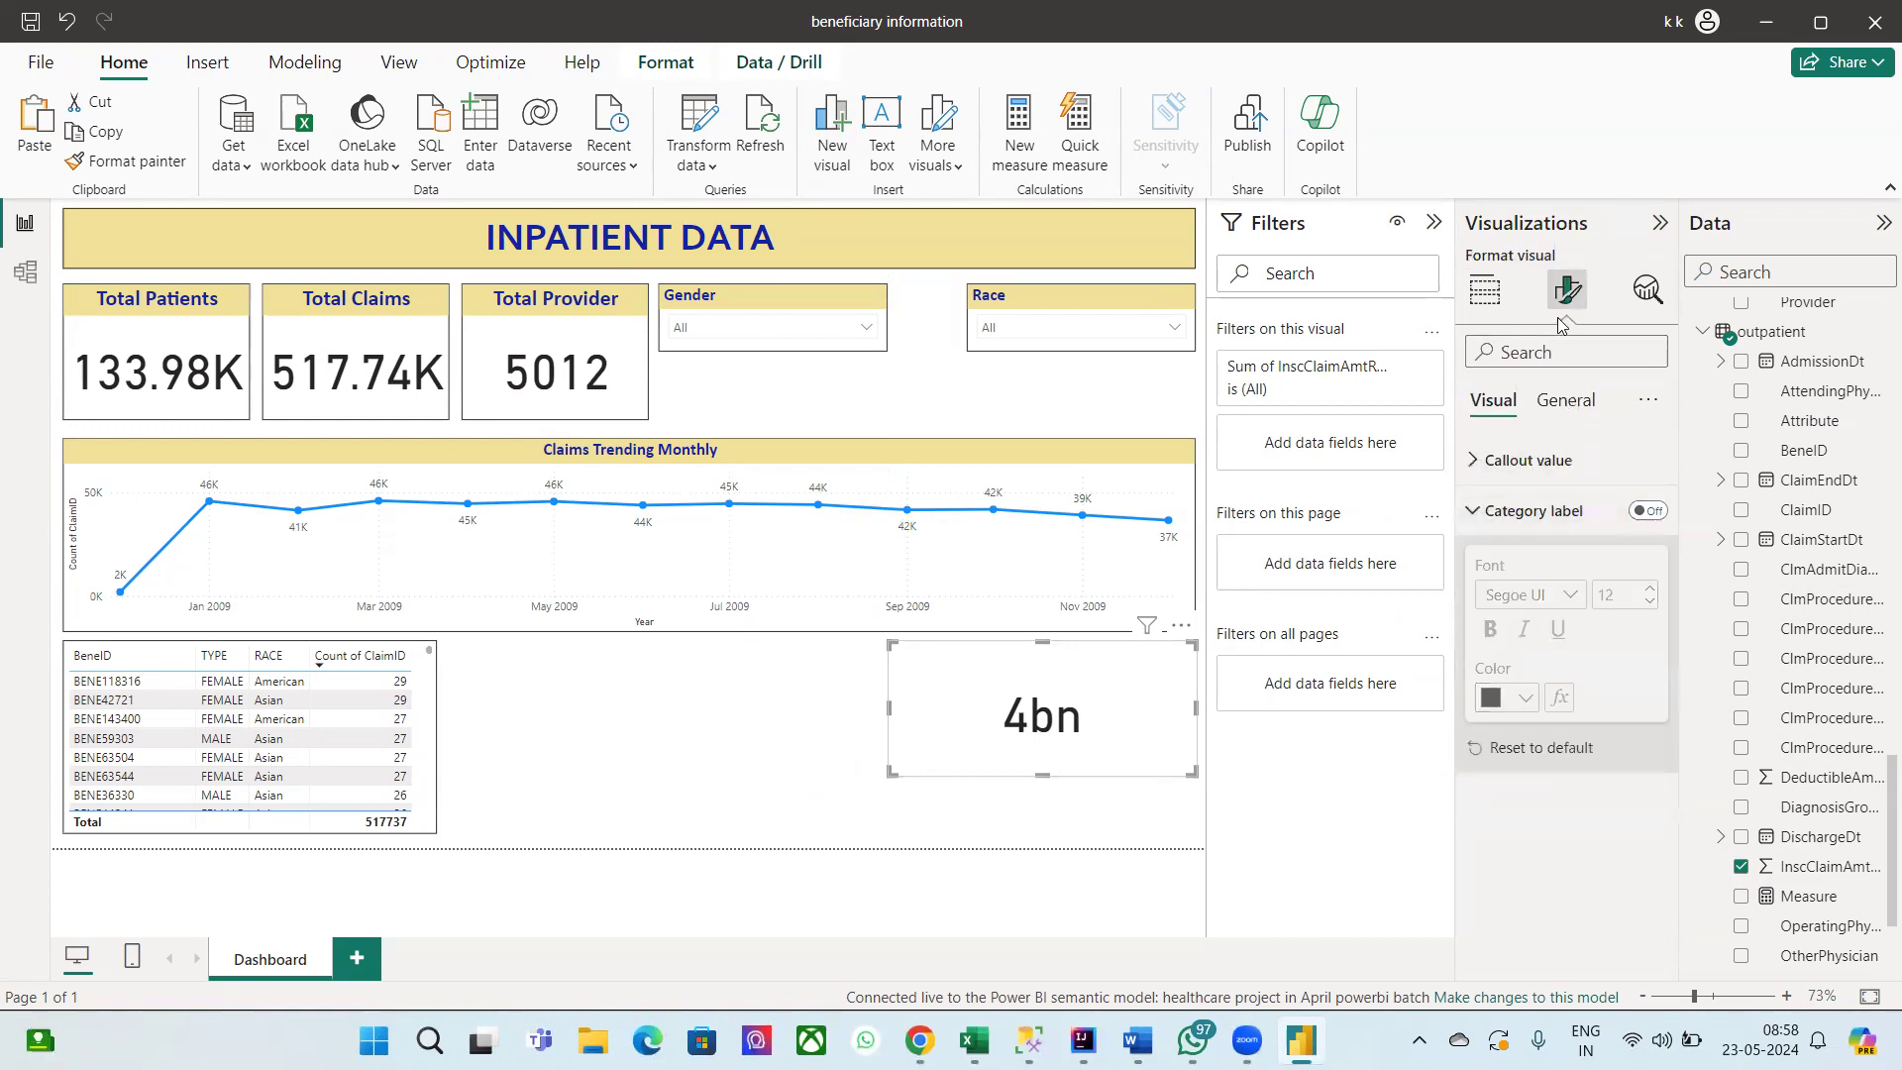
left_click(1473, 463)
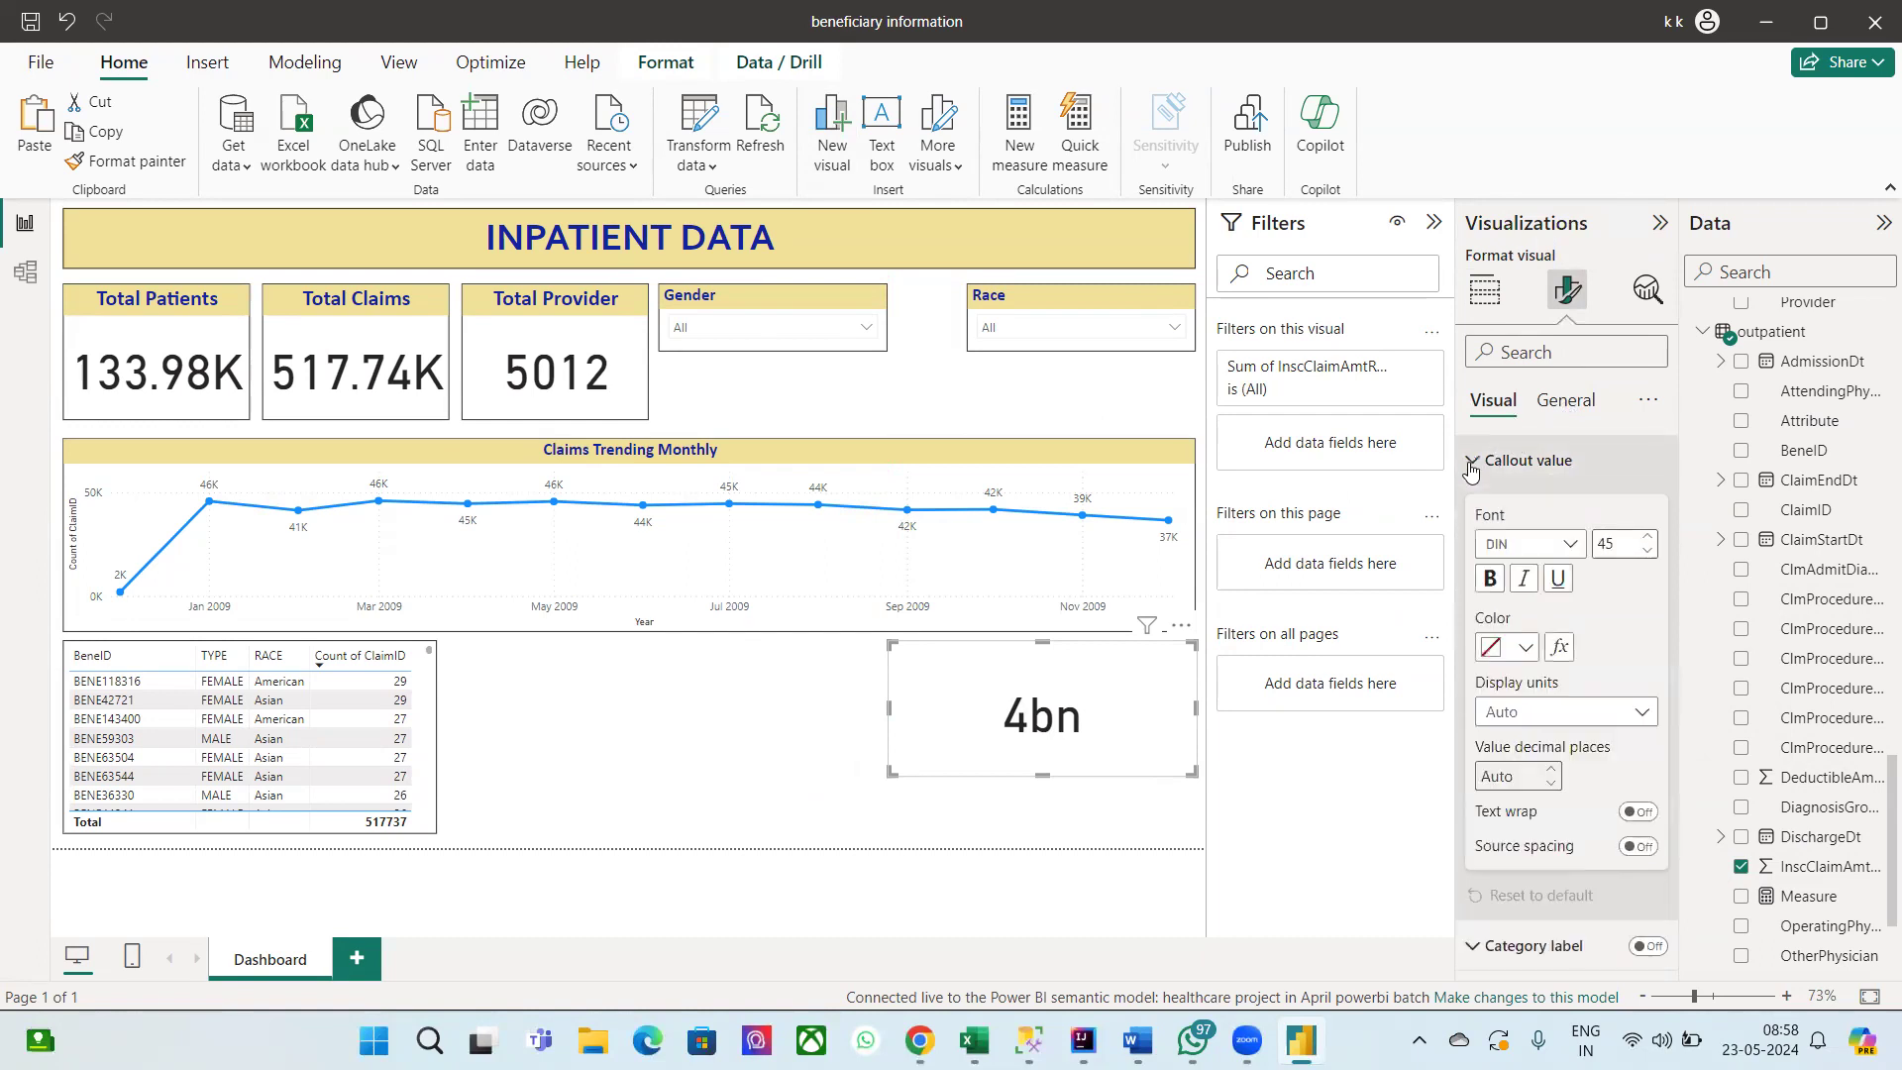
left_click(1558, 775)
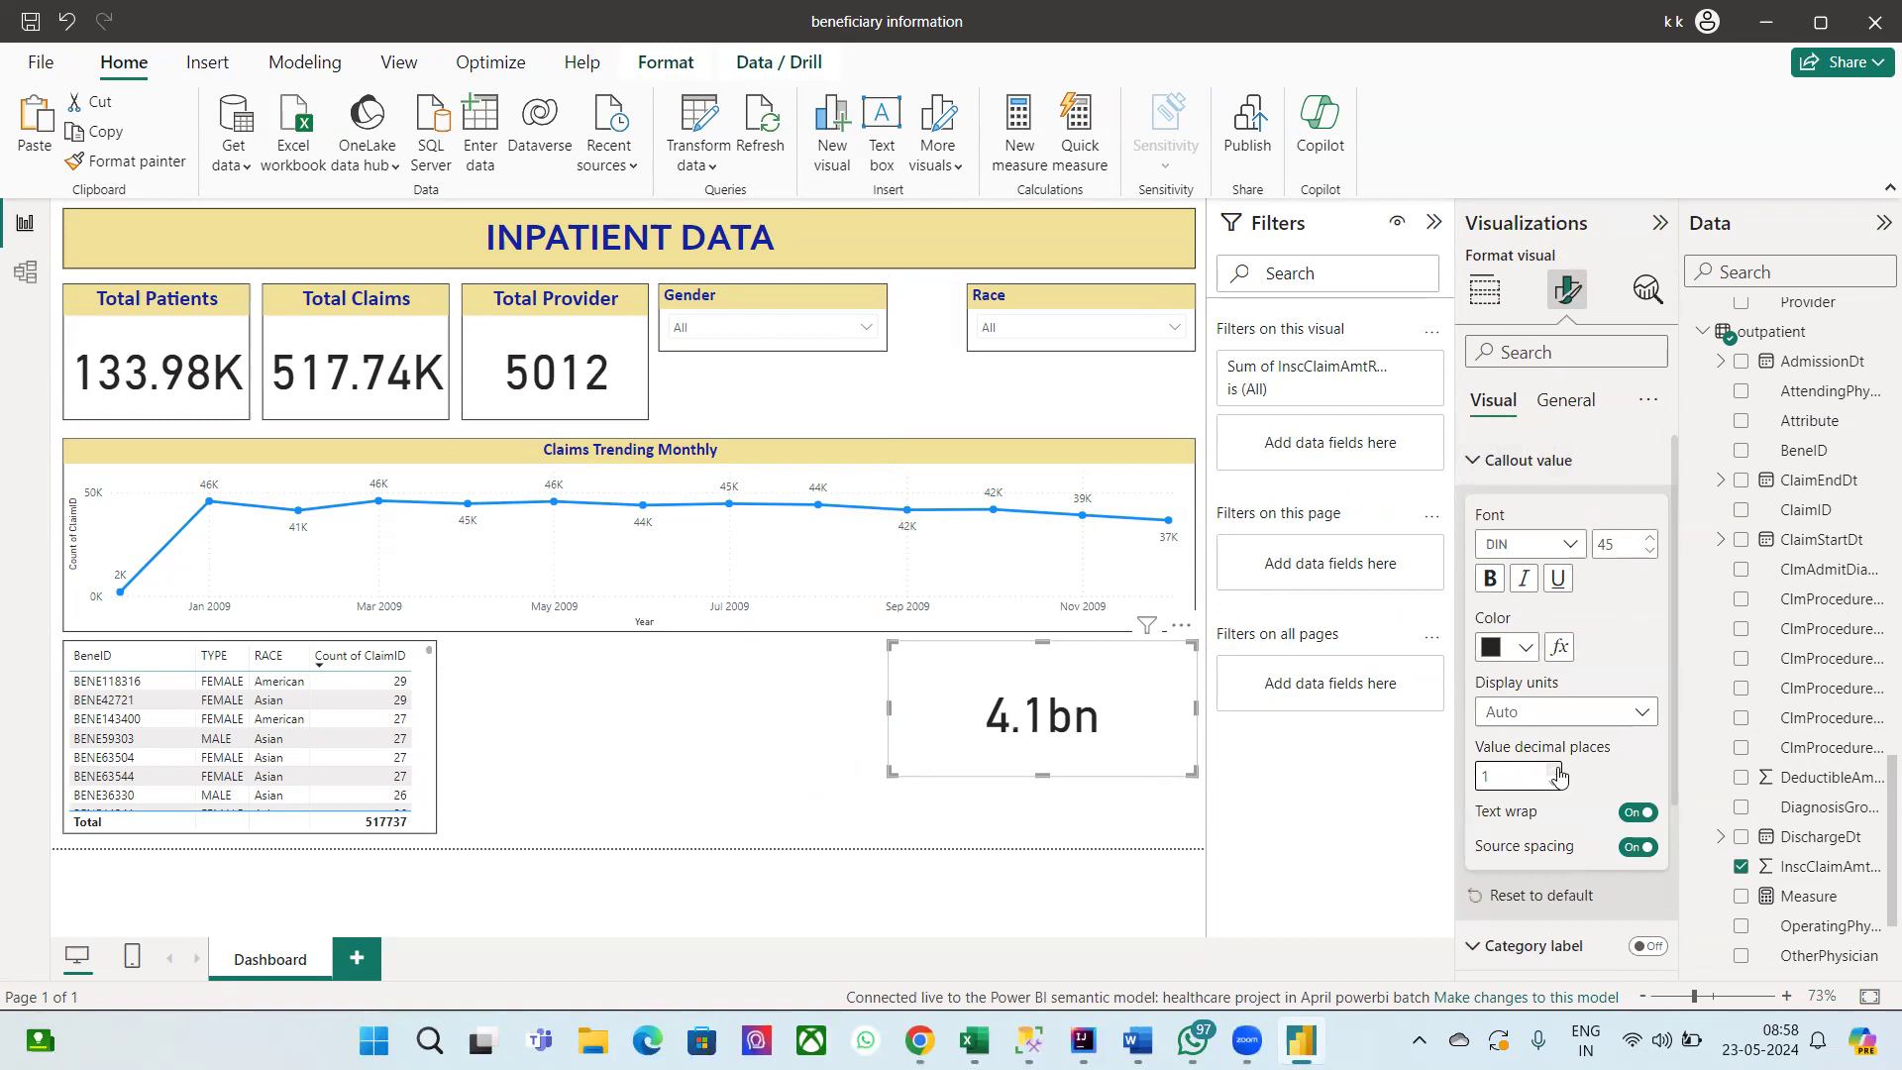
left_click(1556, 782)
Step: Turn on the reimbursed amount card's title and enter "Total Claims" as its text
left_click(1573, 401)
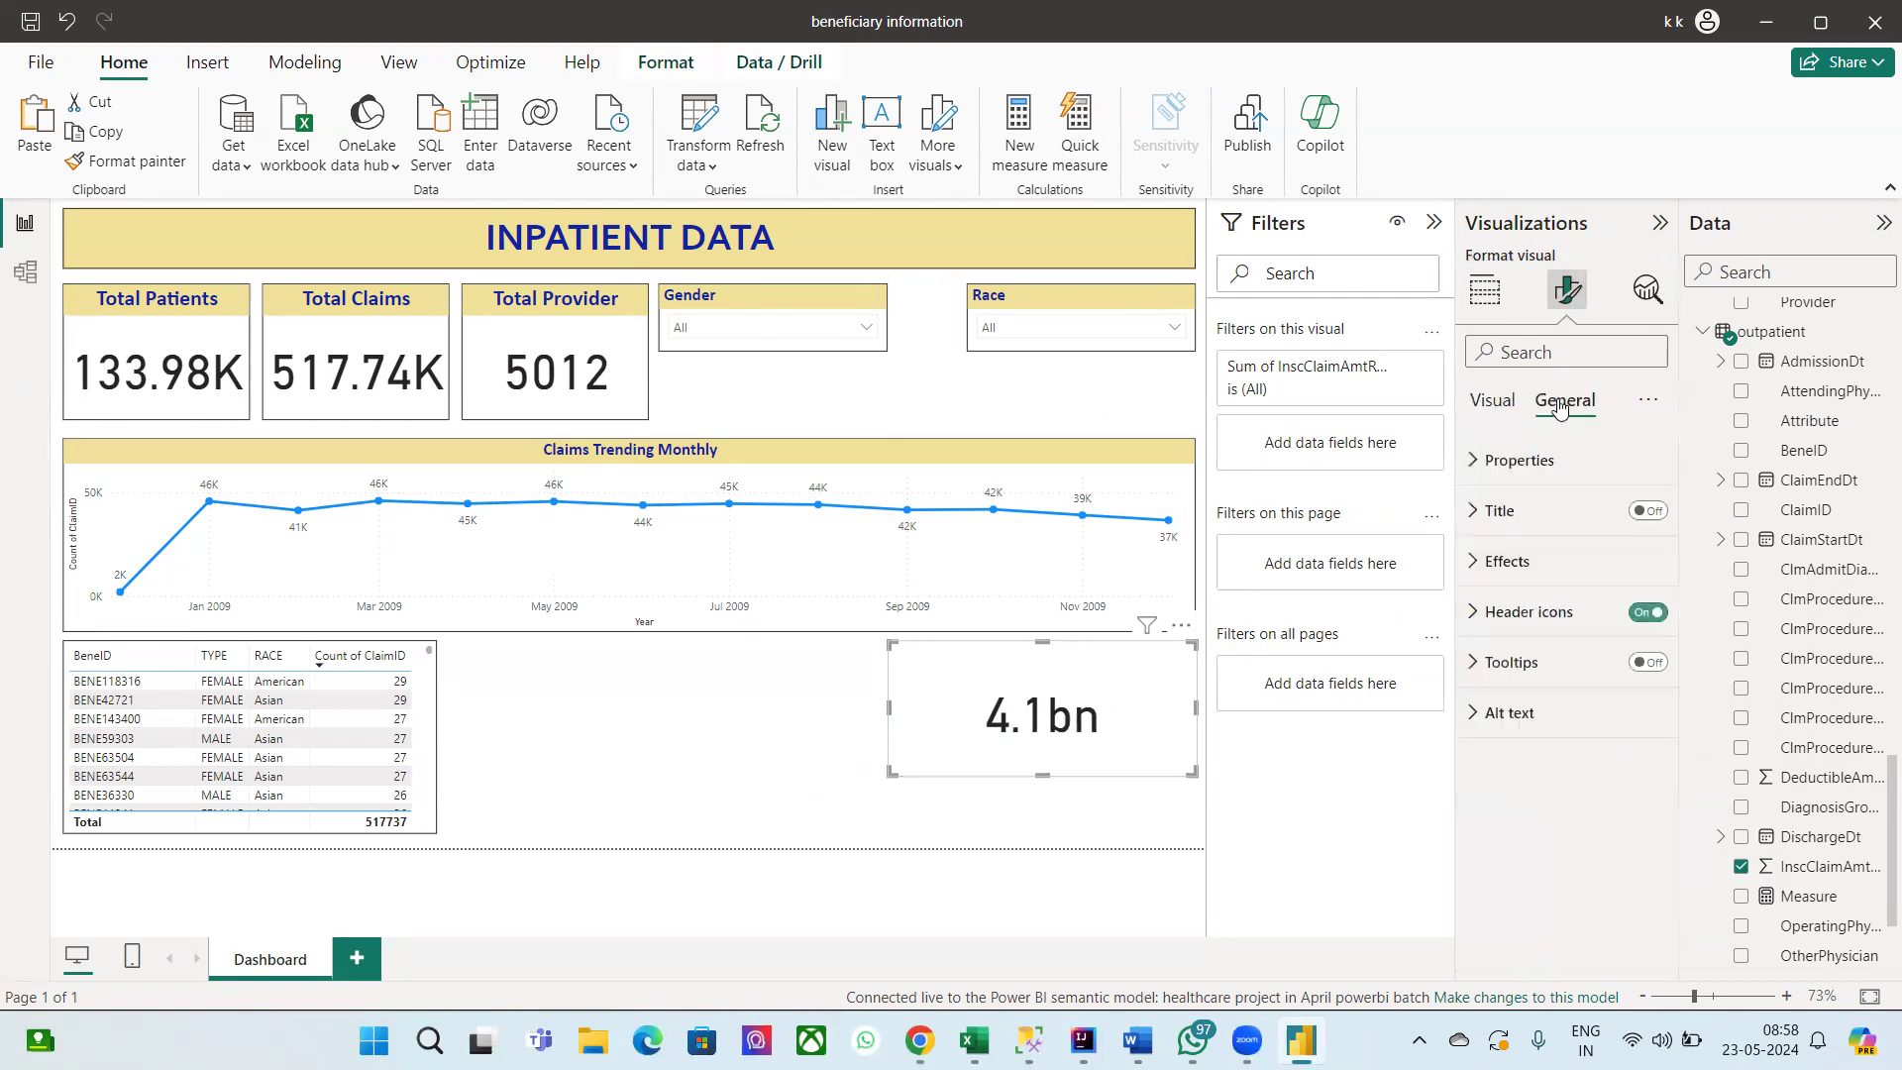
left_click(1622, 507)
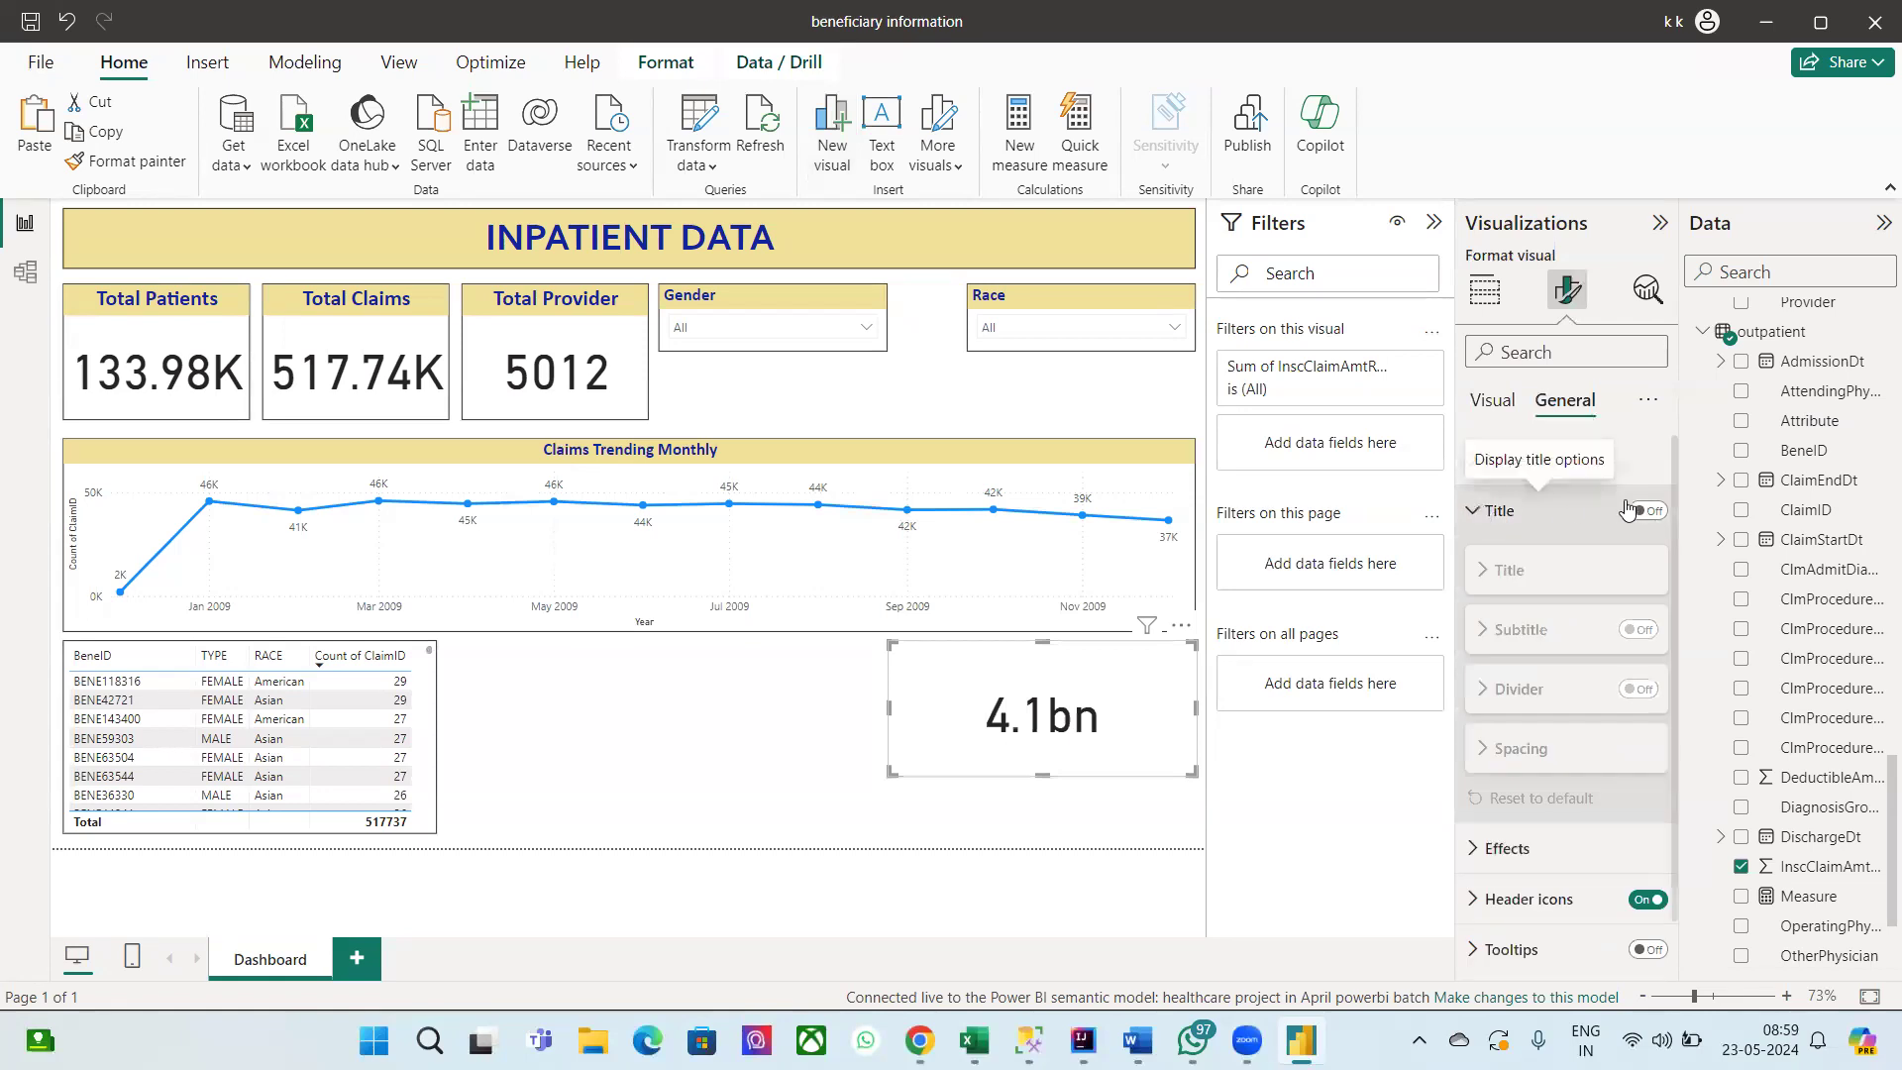
left_click(1644, 511)
left_click(1525, 632)
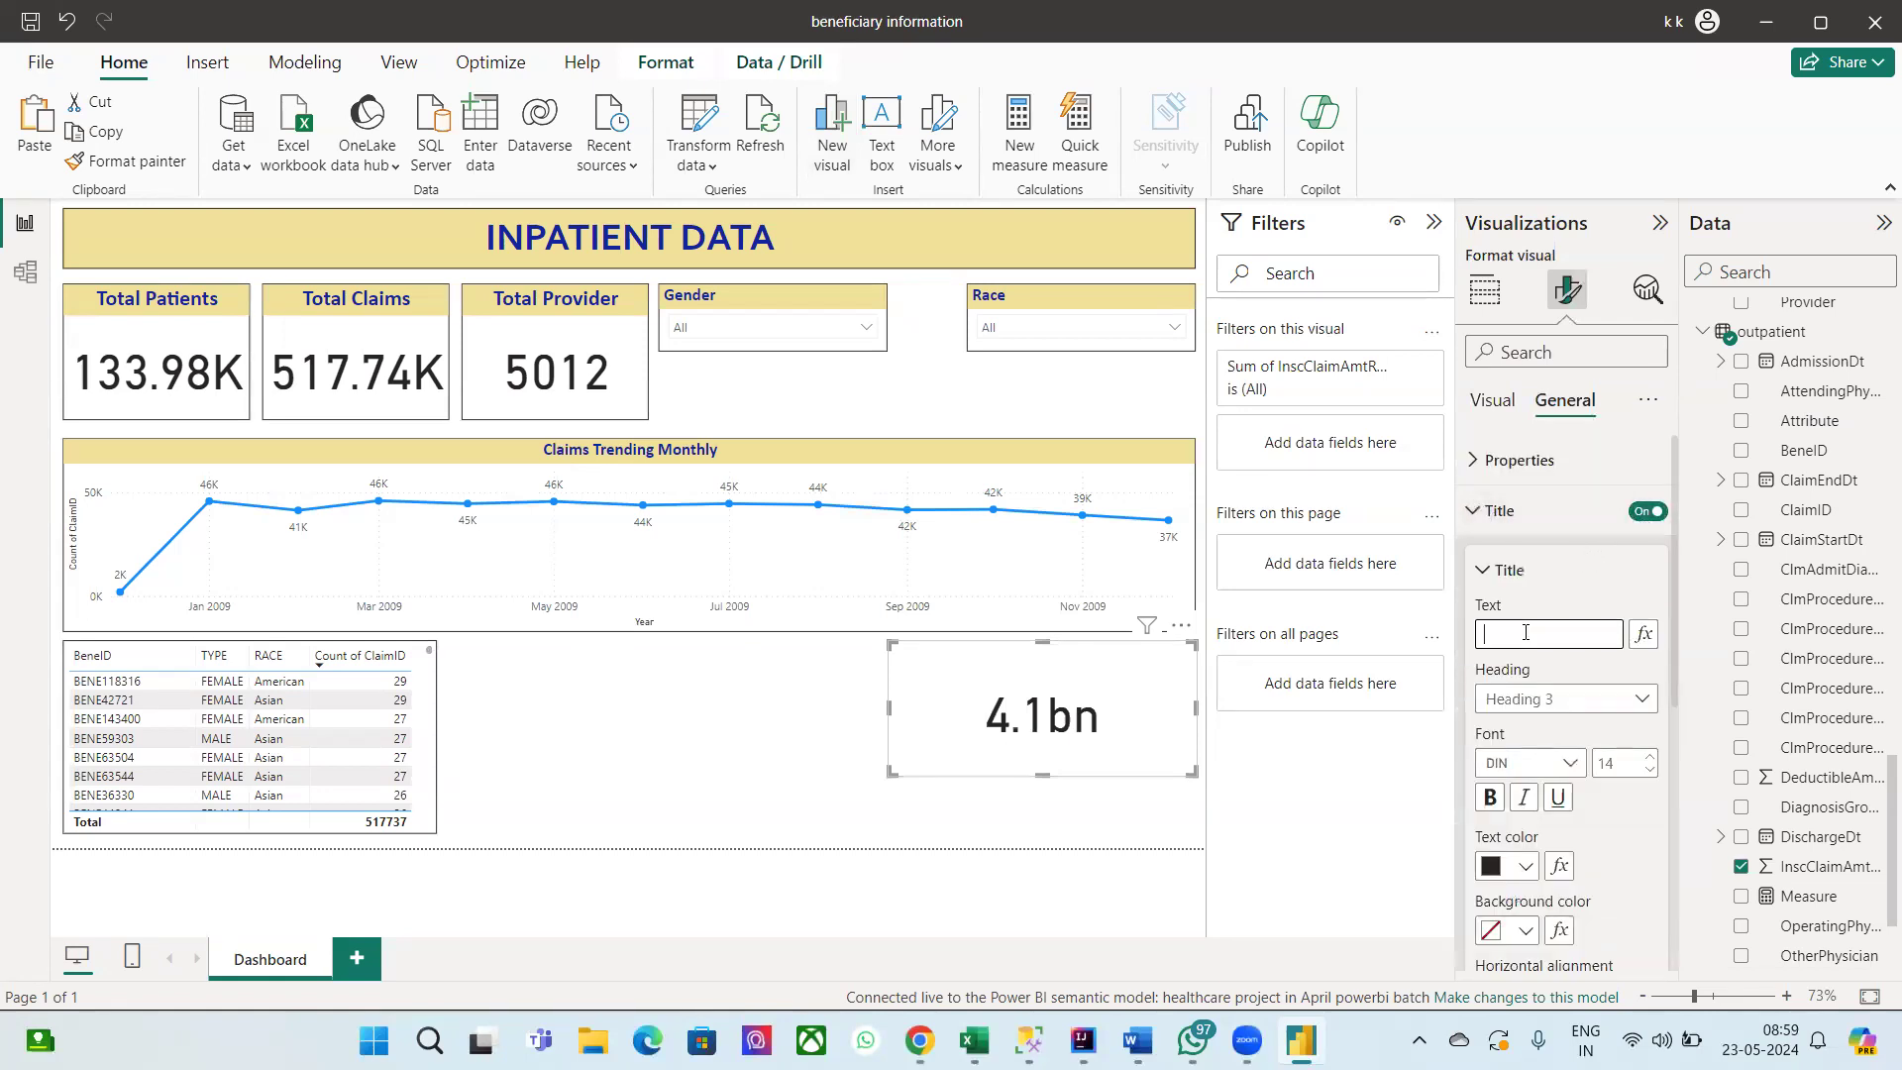
type("Total Claims")
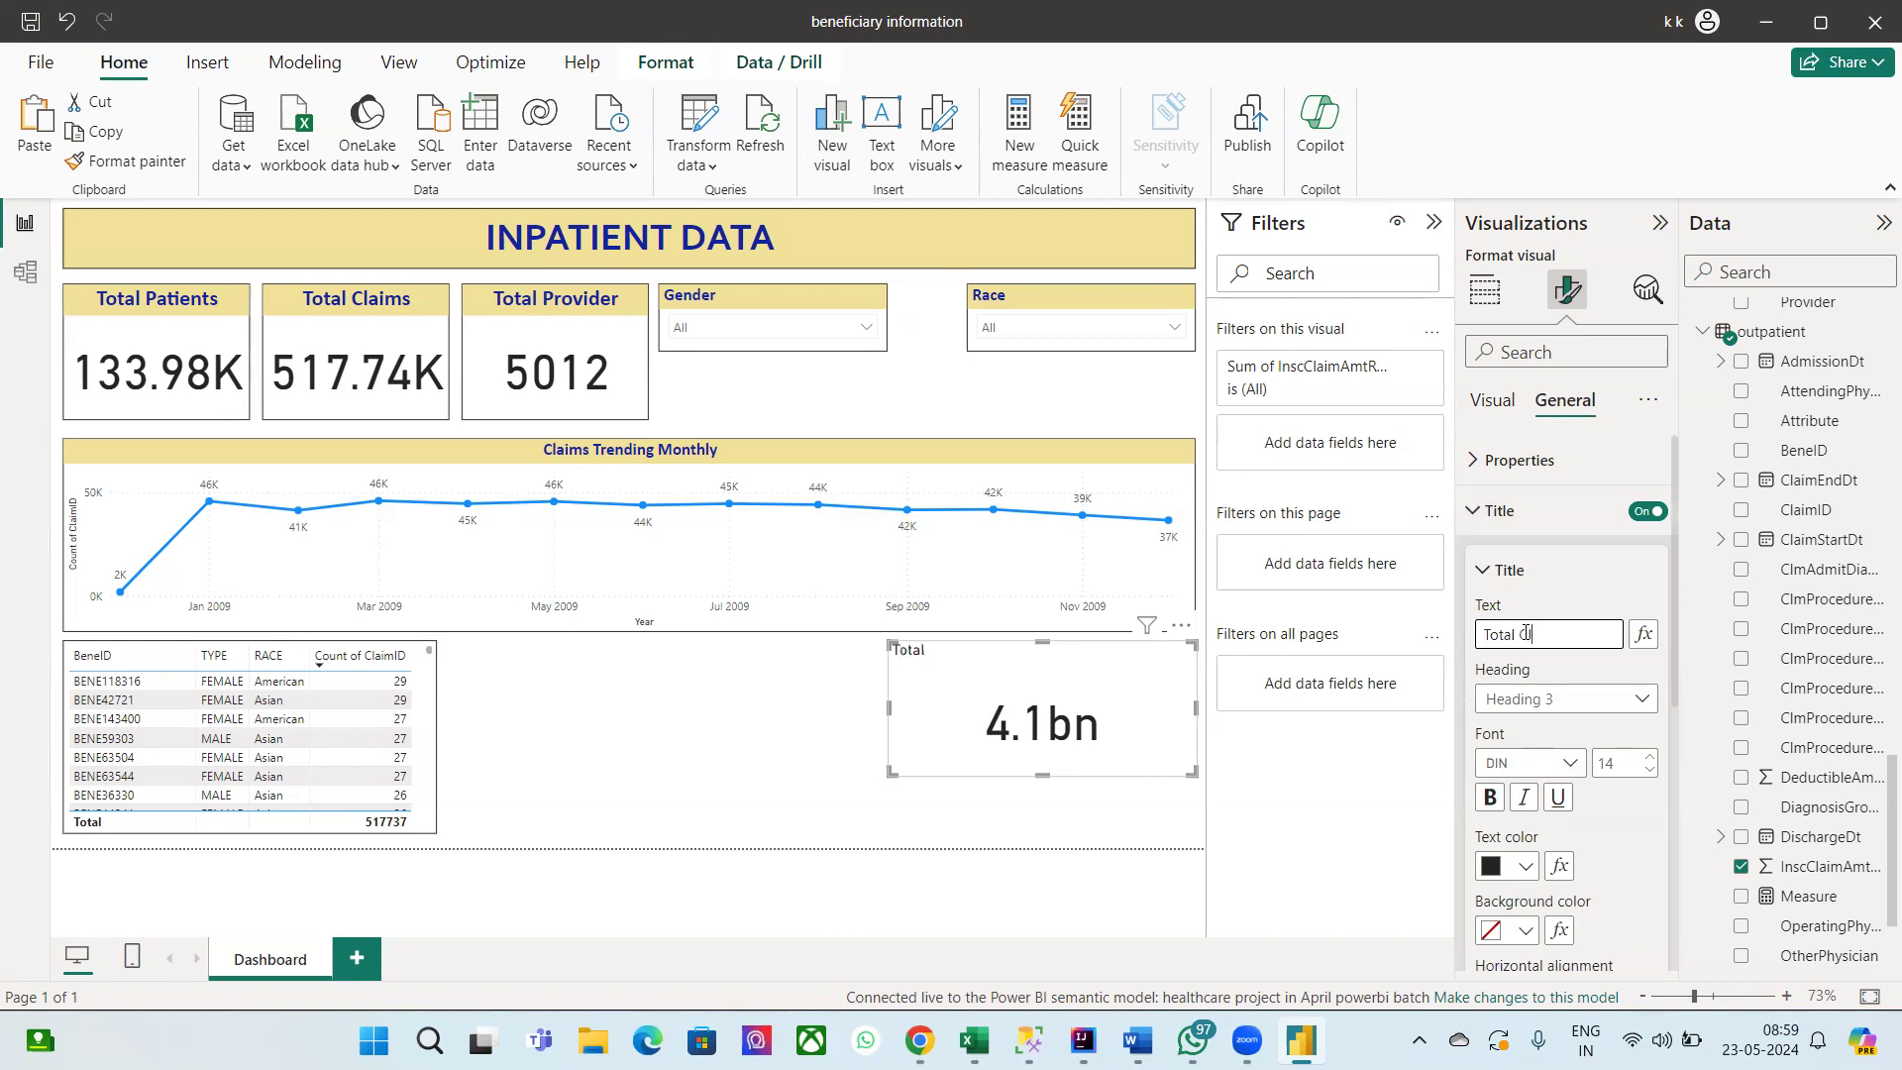
Step: Set the new card's title font to Calibri with dark blue text on a pale yellow background
left_click(1530, 764)
left_click(1516, 452)
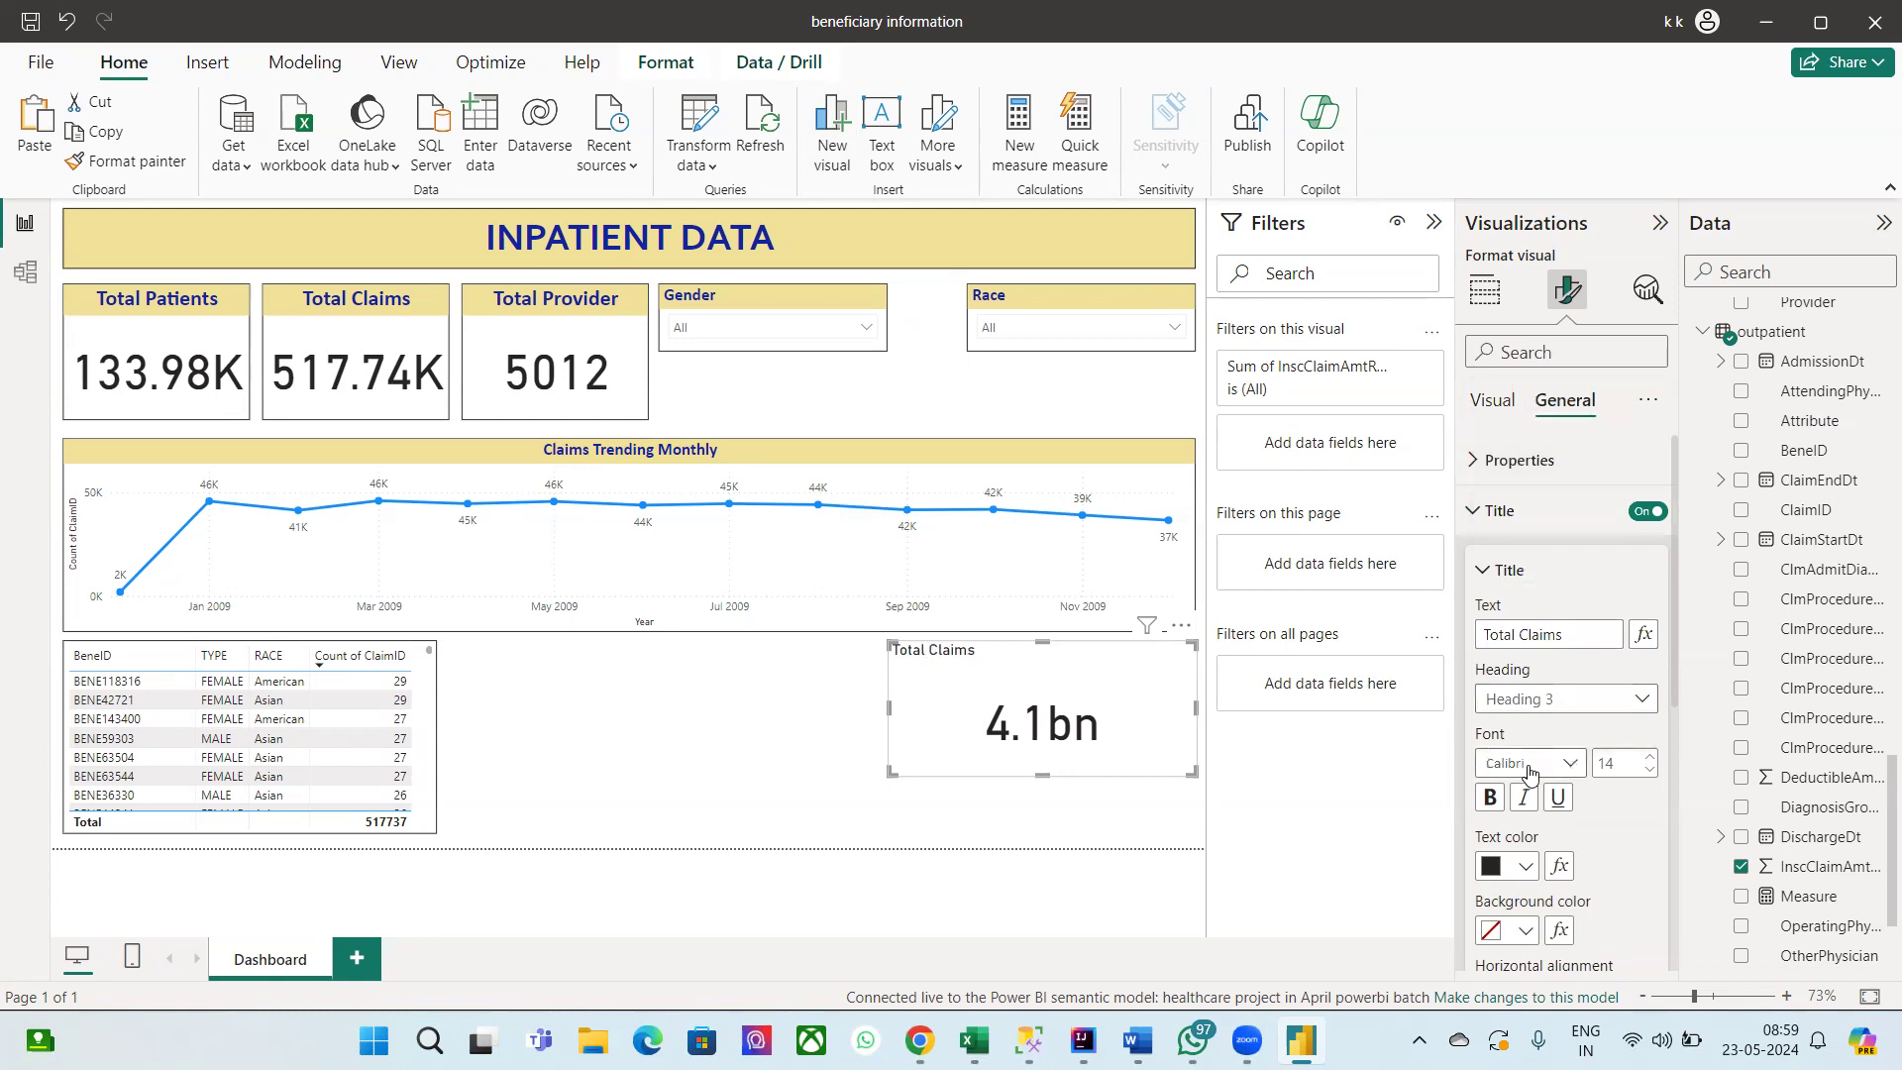
left_click(1526, 866)
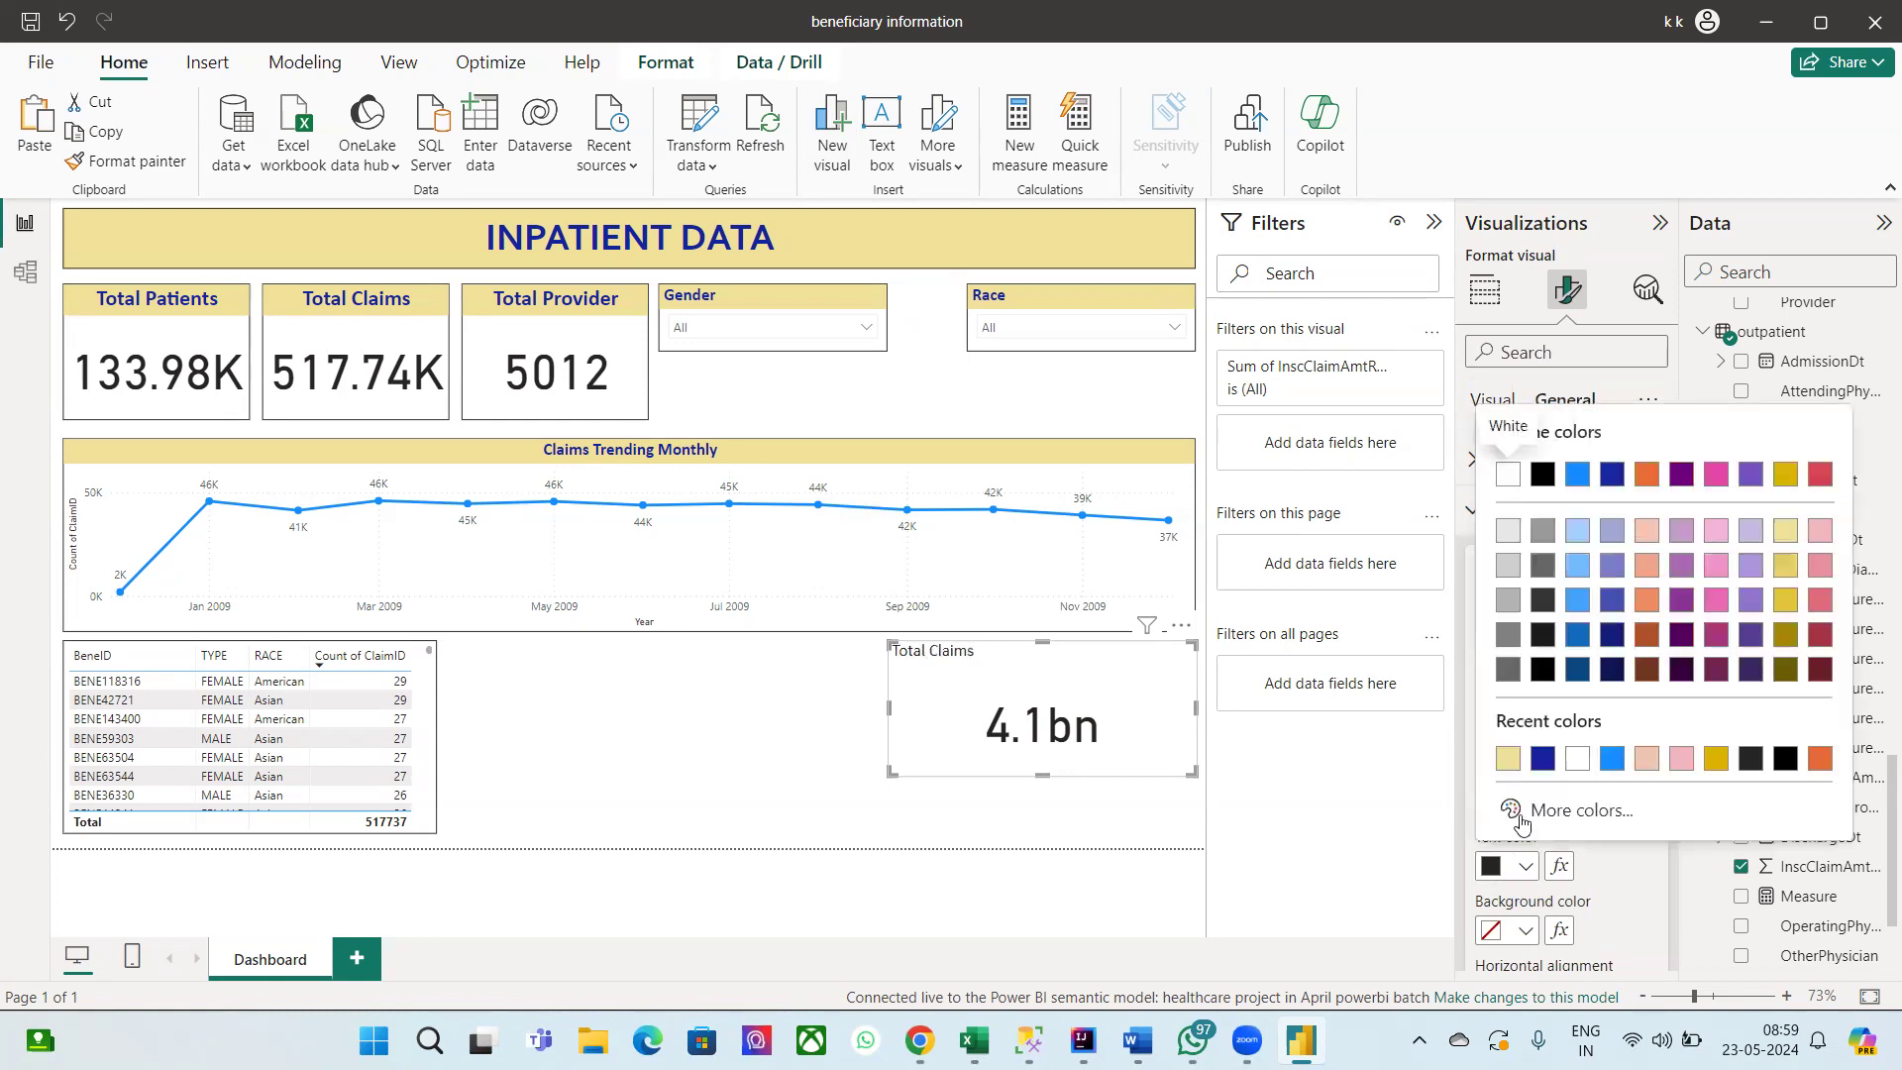
left_click(1543, 761)
left_click(1512, 929)
left_click(1542, 763)
Step: Centre the new card's title and make it bold at size 18
scroll(1535, 772, "down", 3)
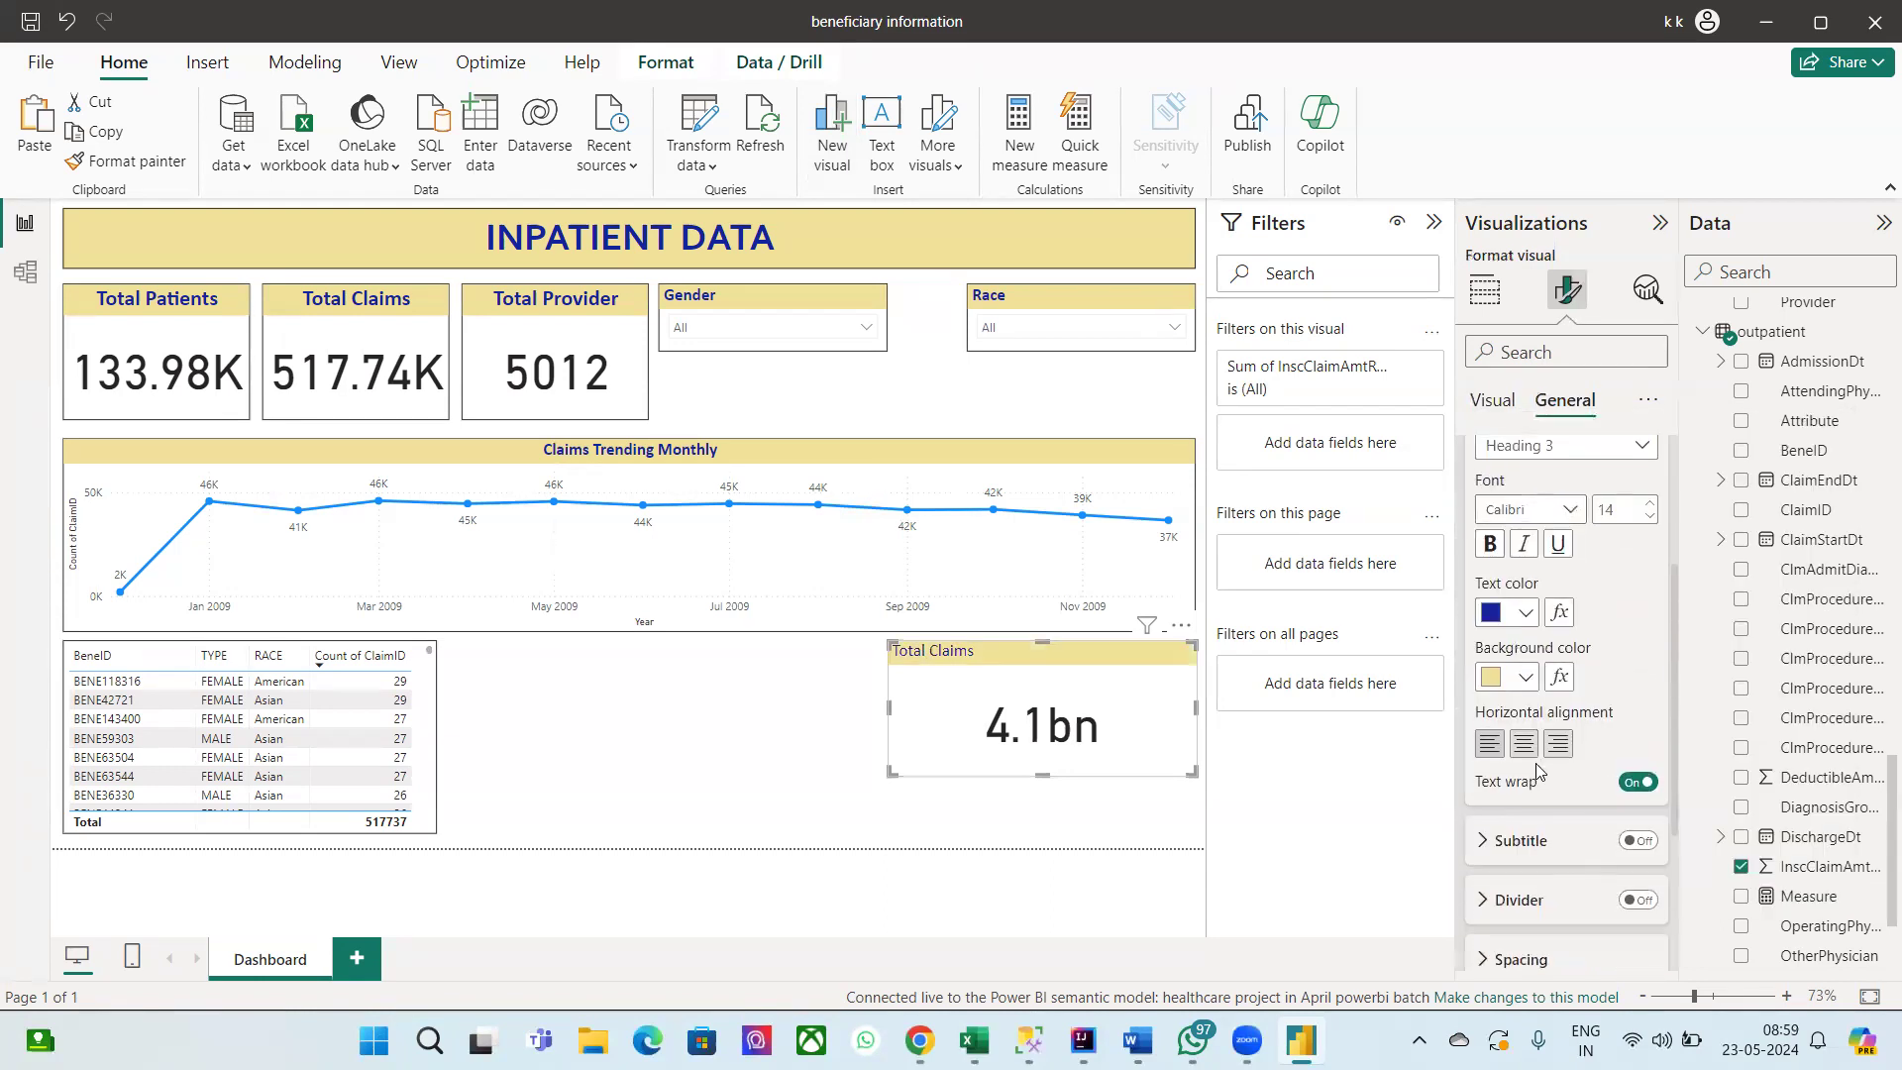
left_click(1523, 741)
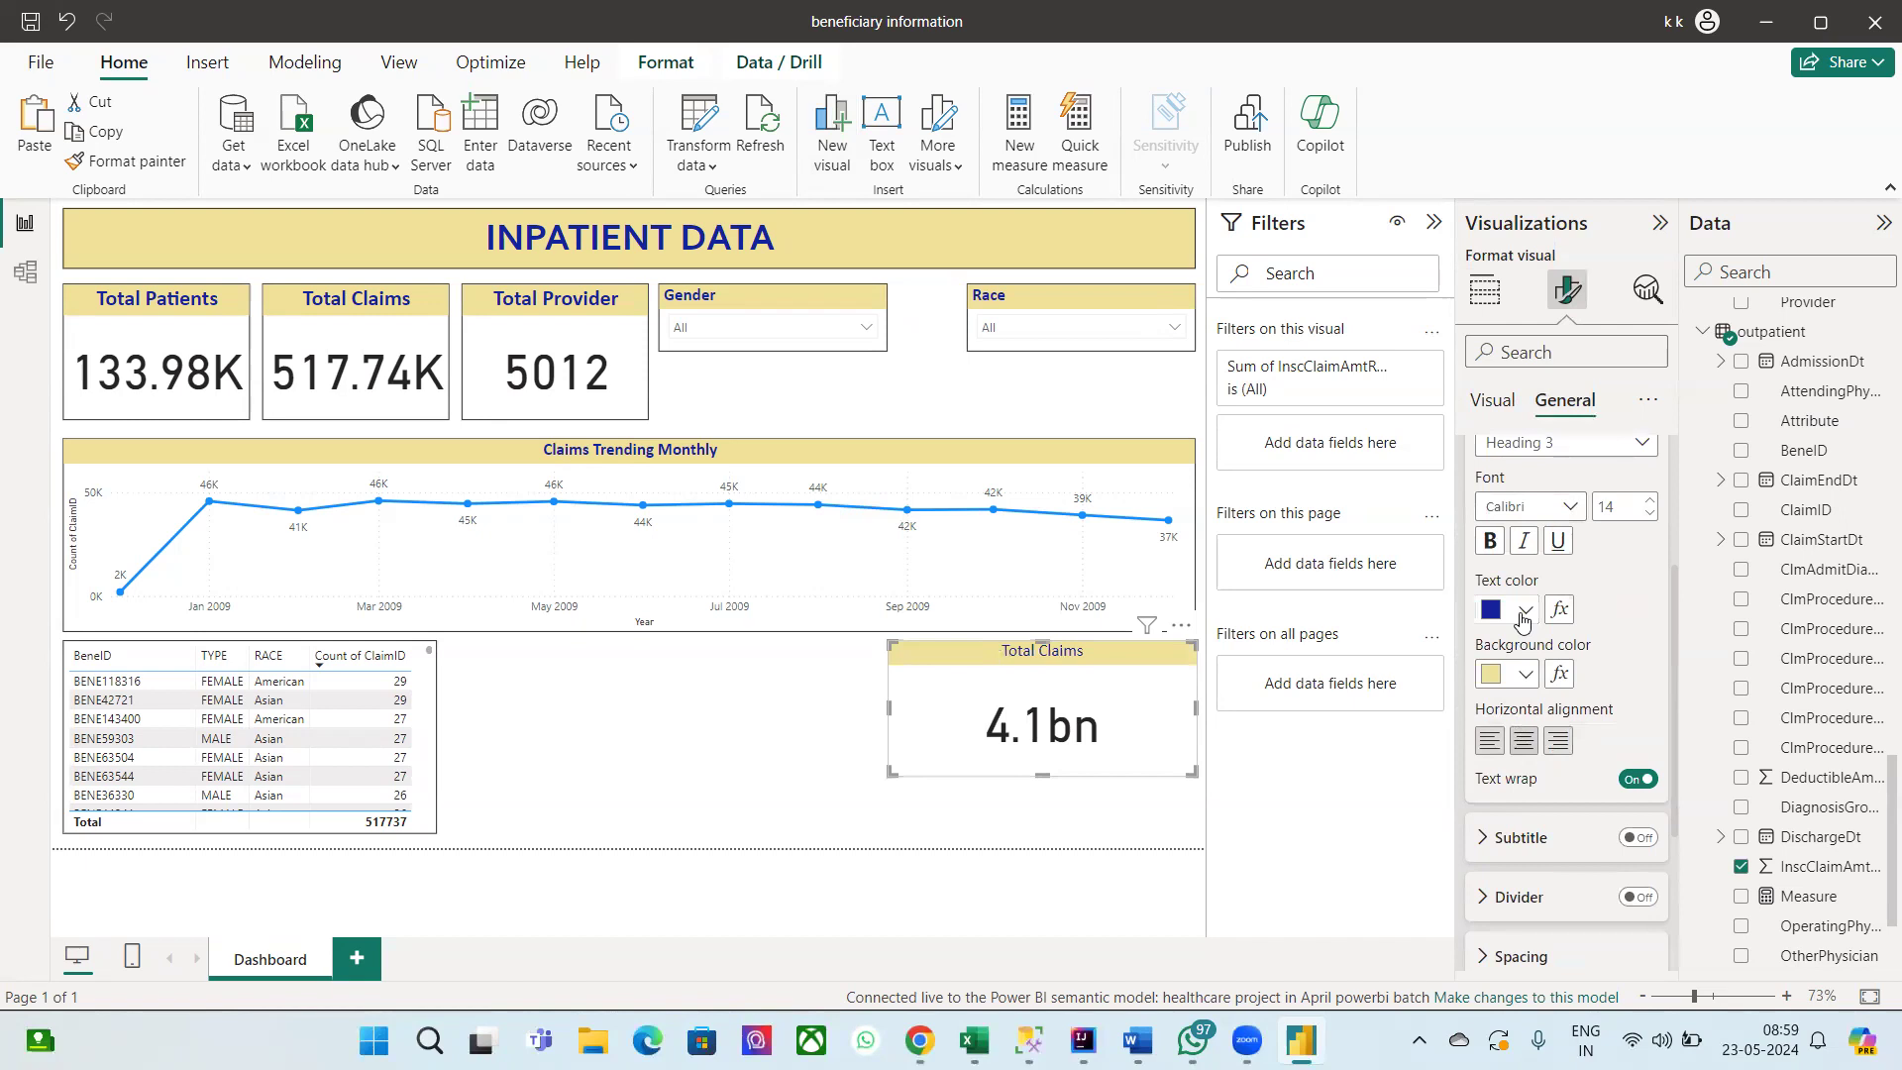
scroll(1521, 614, "up", 3)
left_click(1489, 734)
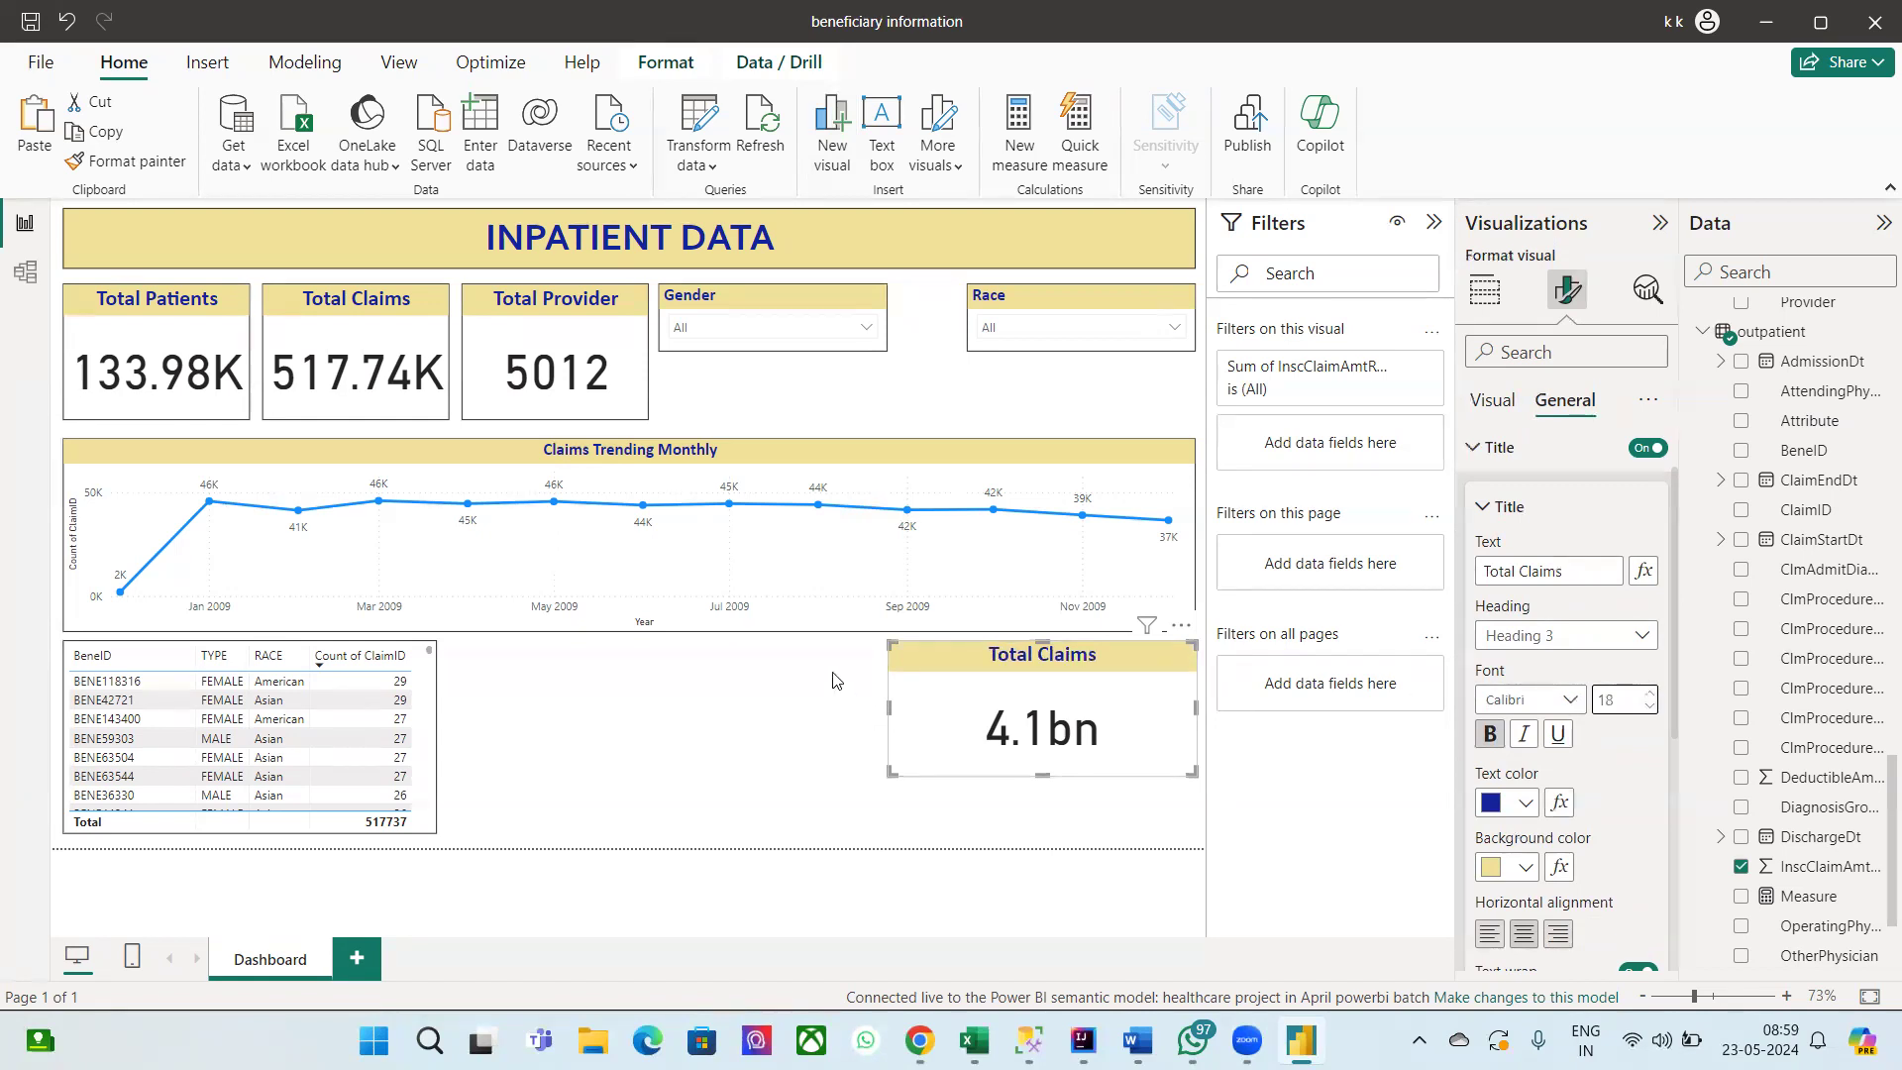
Step: Place the Gender slicer below the Race slicer and move the reimbursed amount card into the gap beside Total Provider
left_click_drag(1115, 733, 888, 447)
left_click(747, 285)
left_click_drag(747, 285, 1052, 363)
left_click_drag(830, 373, 831, 308)
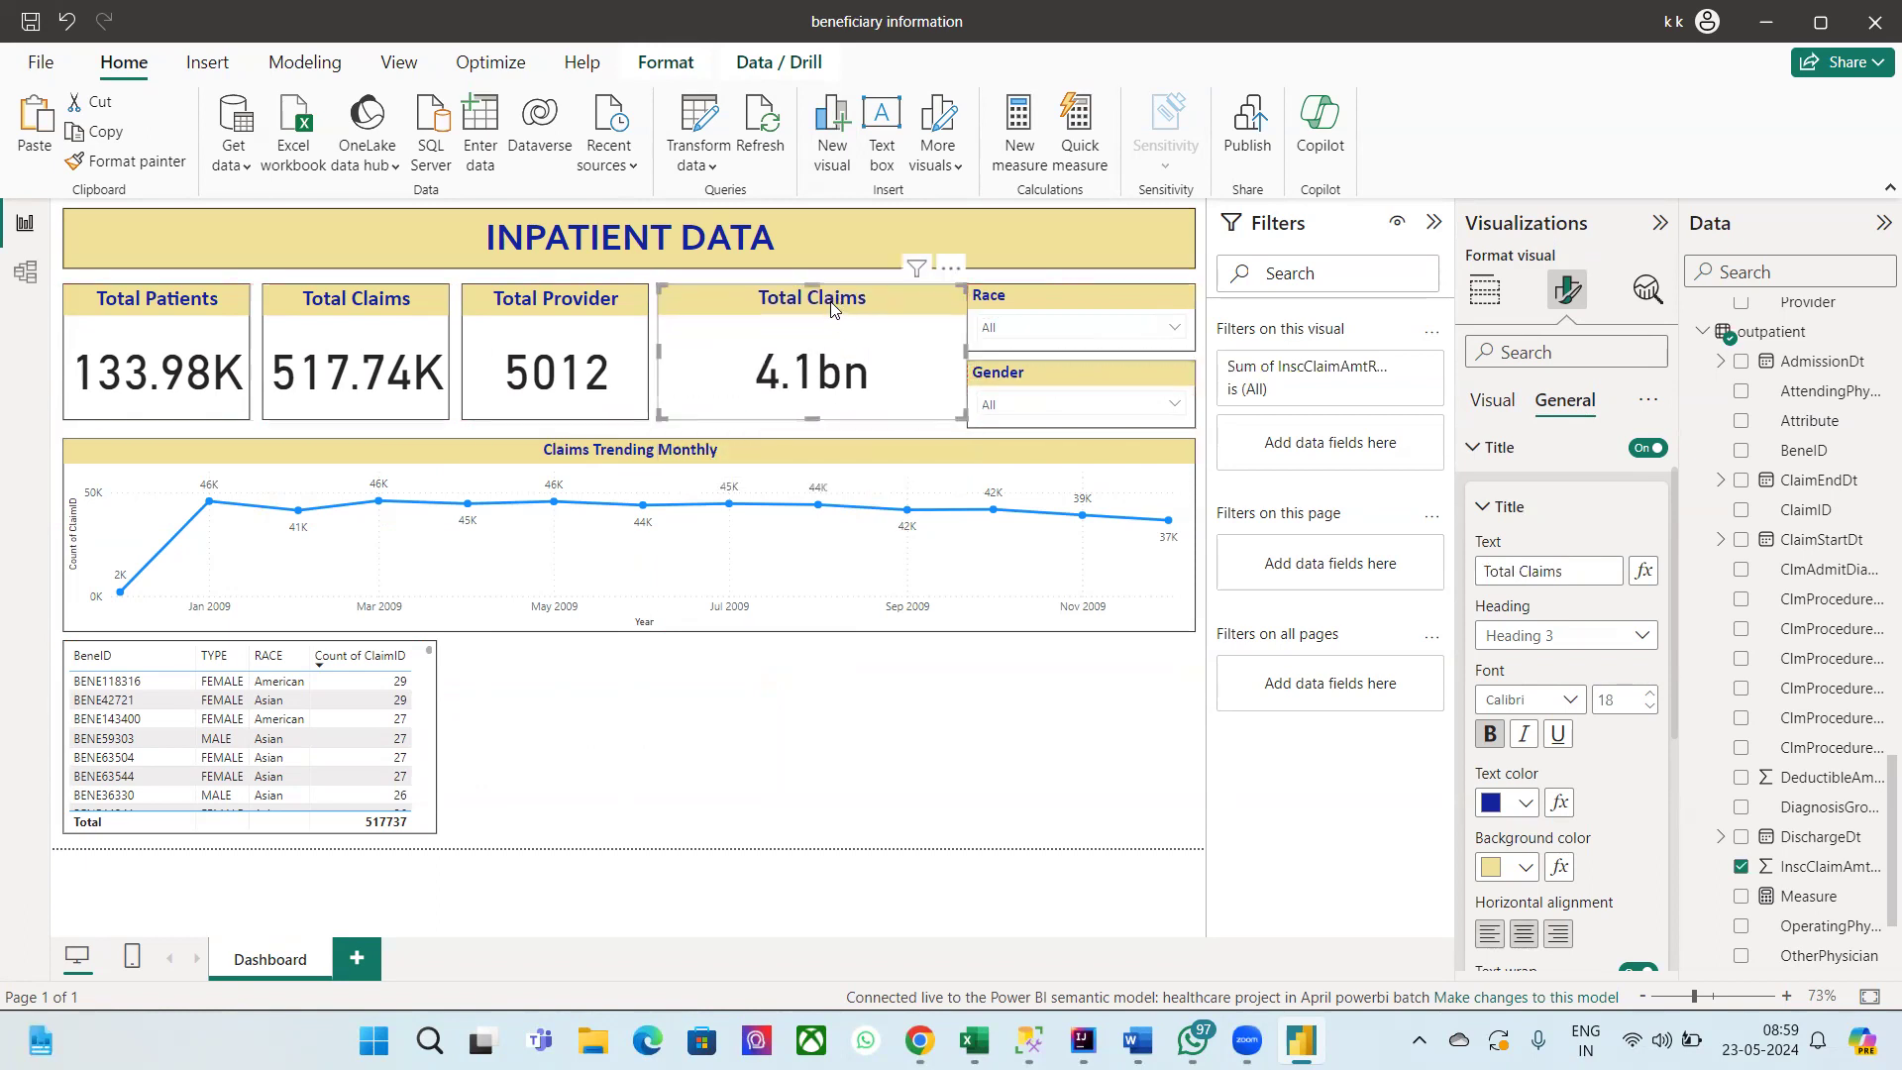
Step: Turn on the visual border for the reimbursed amount card, leaving its title divider off
left_click(588, 311)
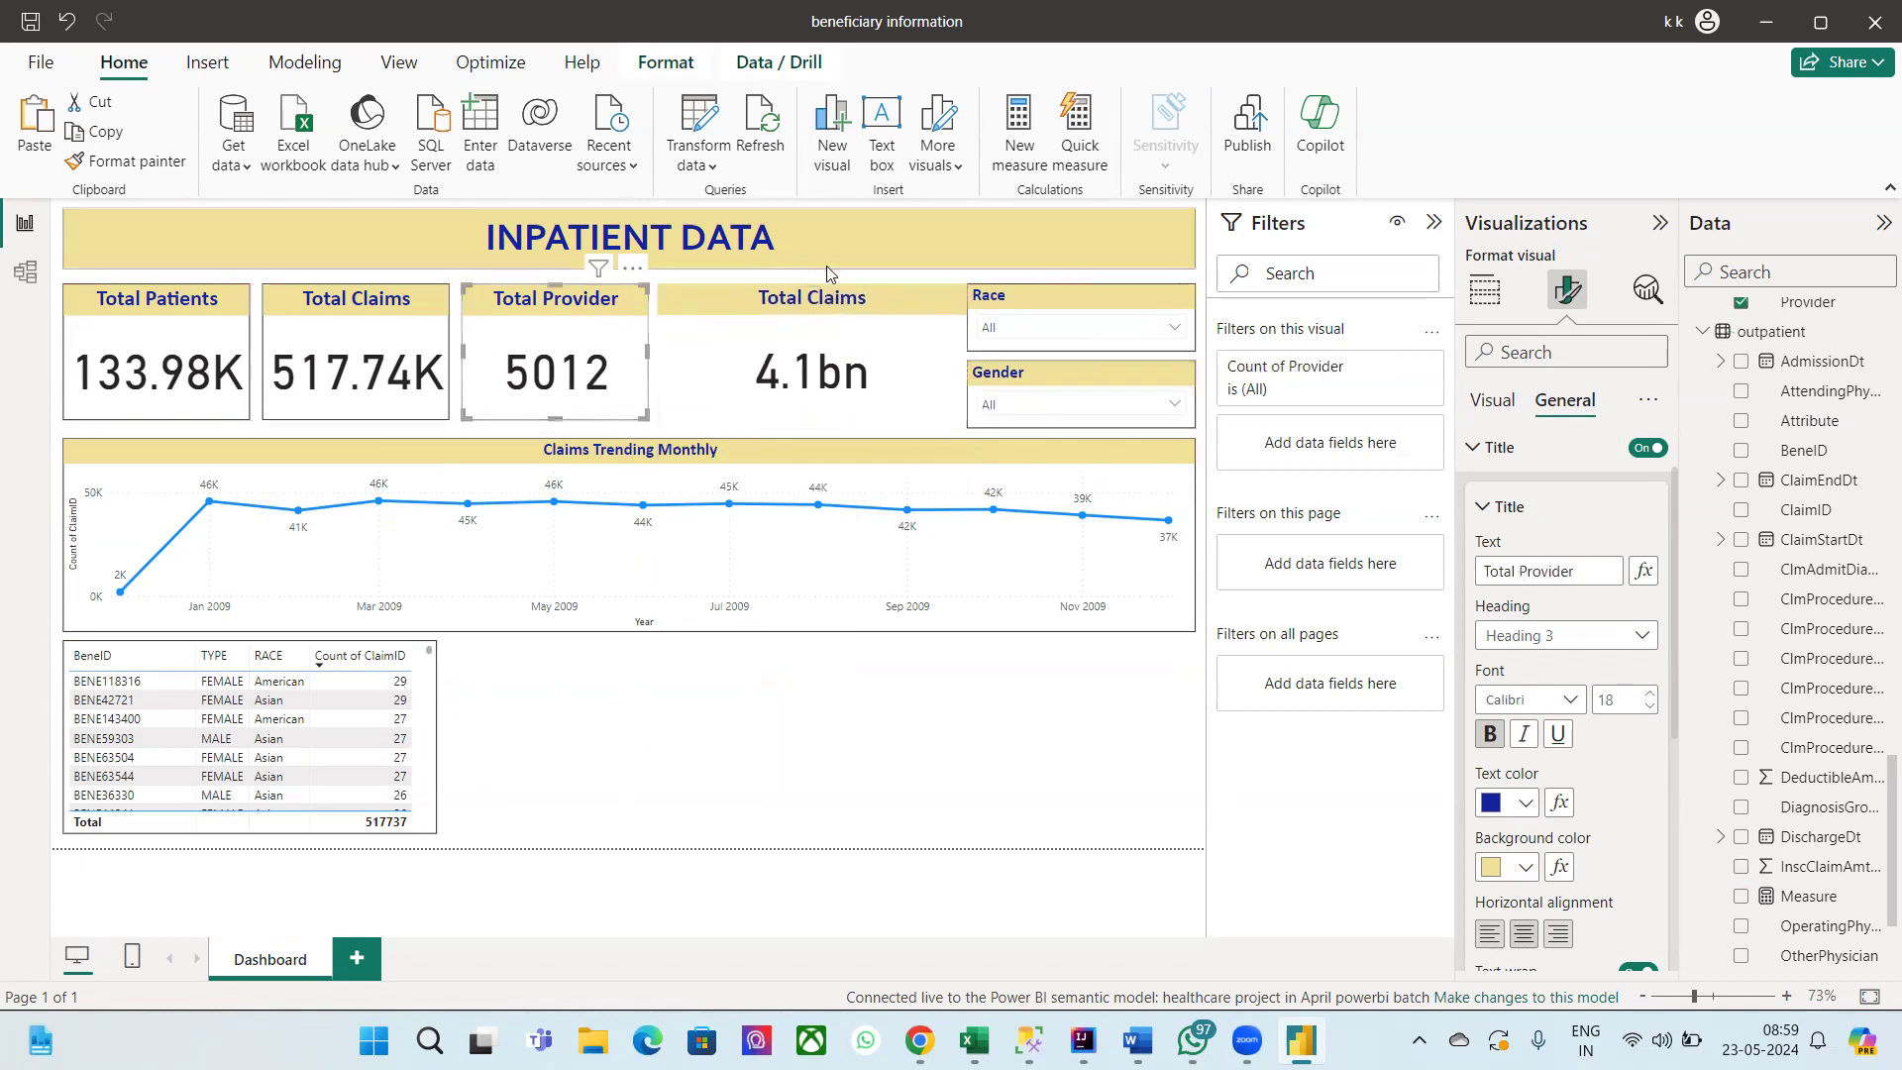
left_click(826, 311)
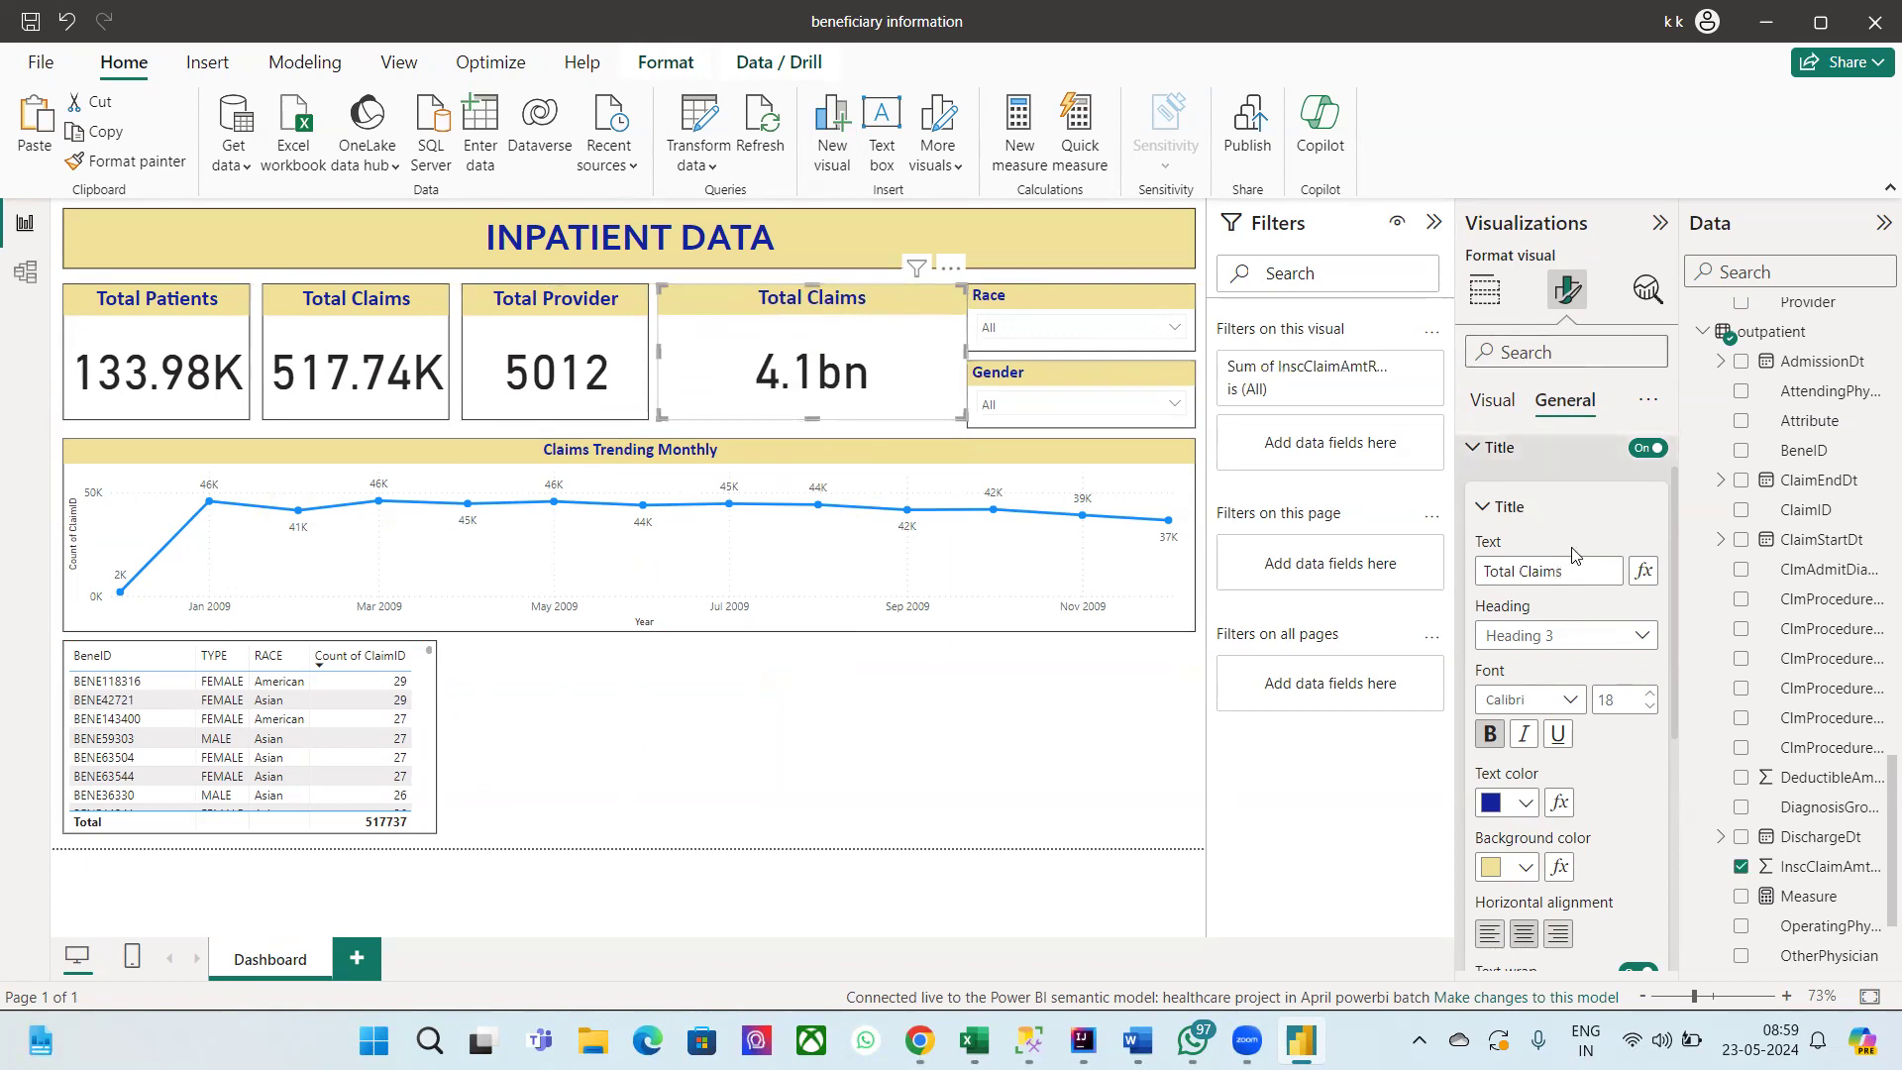
left_click(1485, 509)
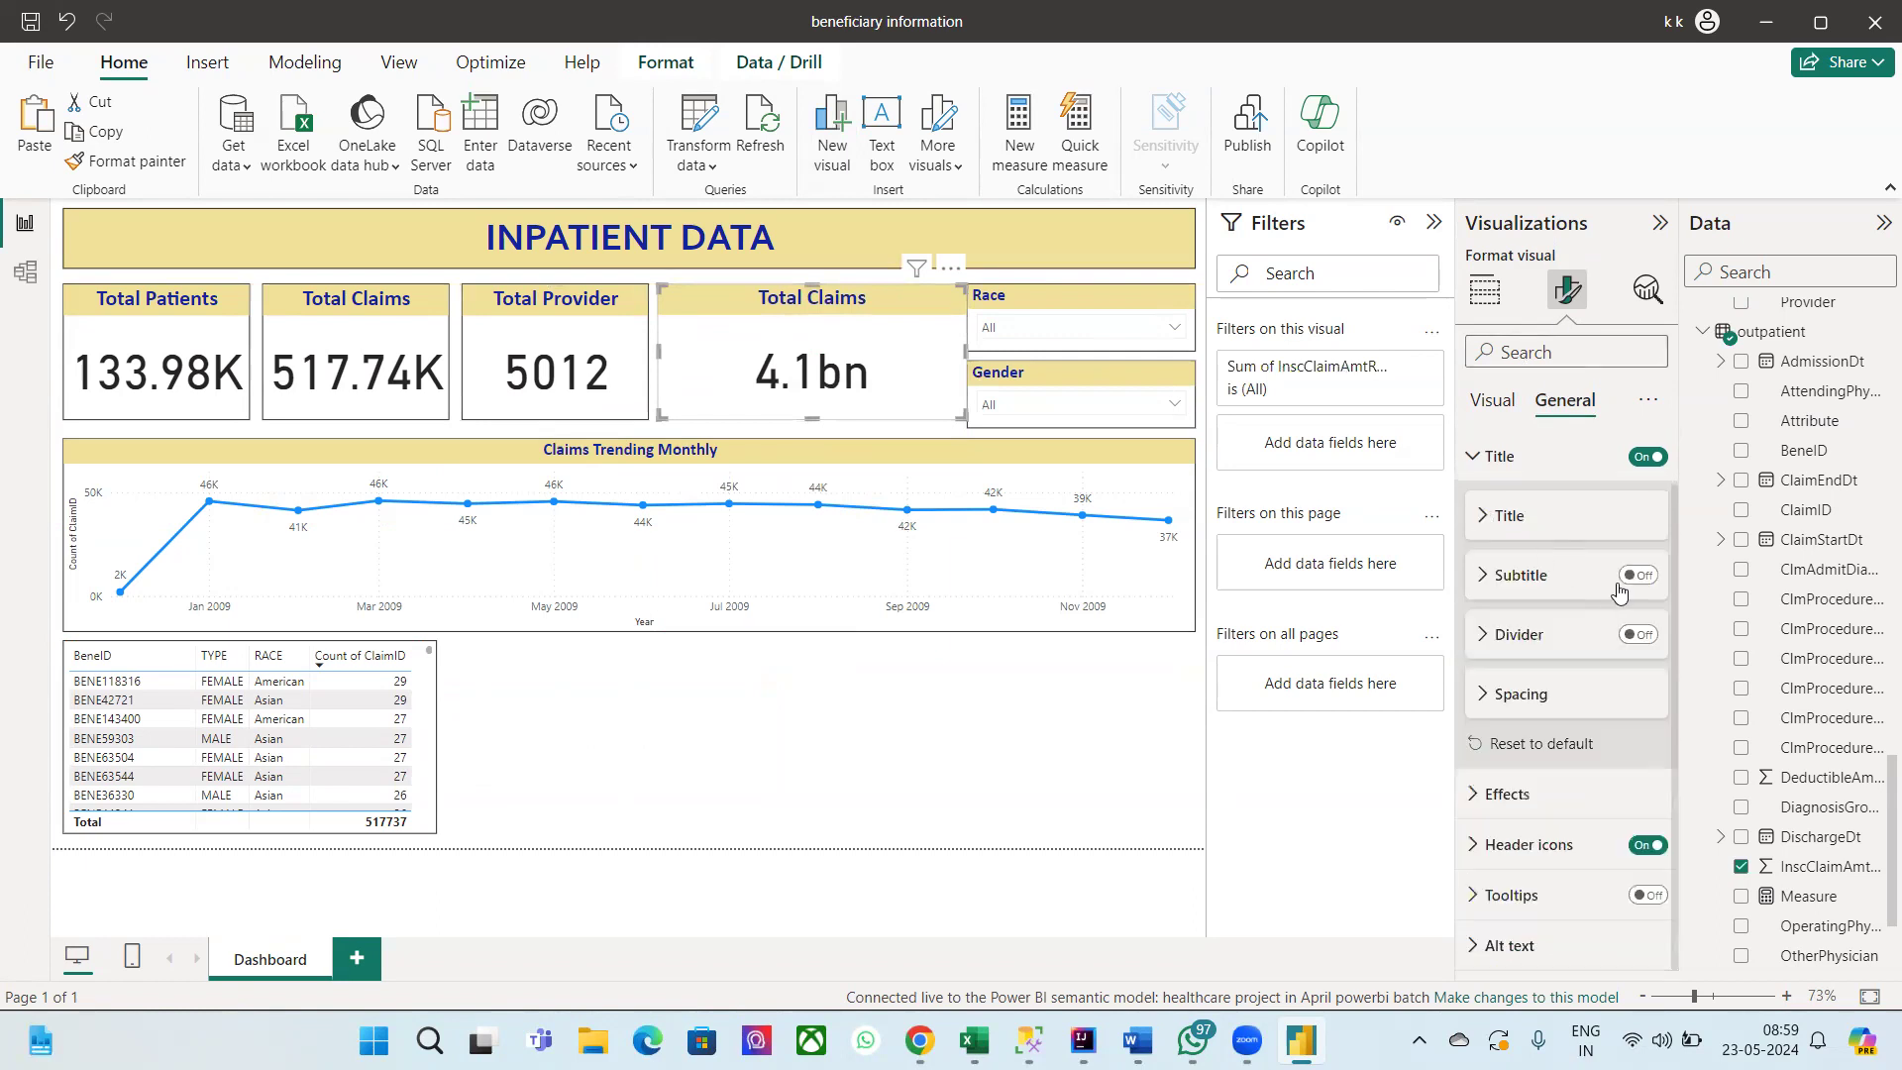
left_click(1644, 634)
left_click(1644, 634)
left_click(1489, 798)
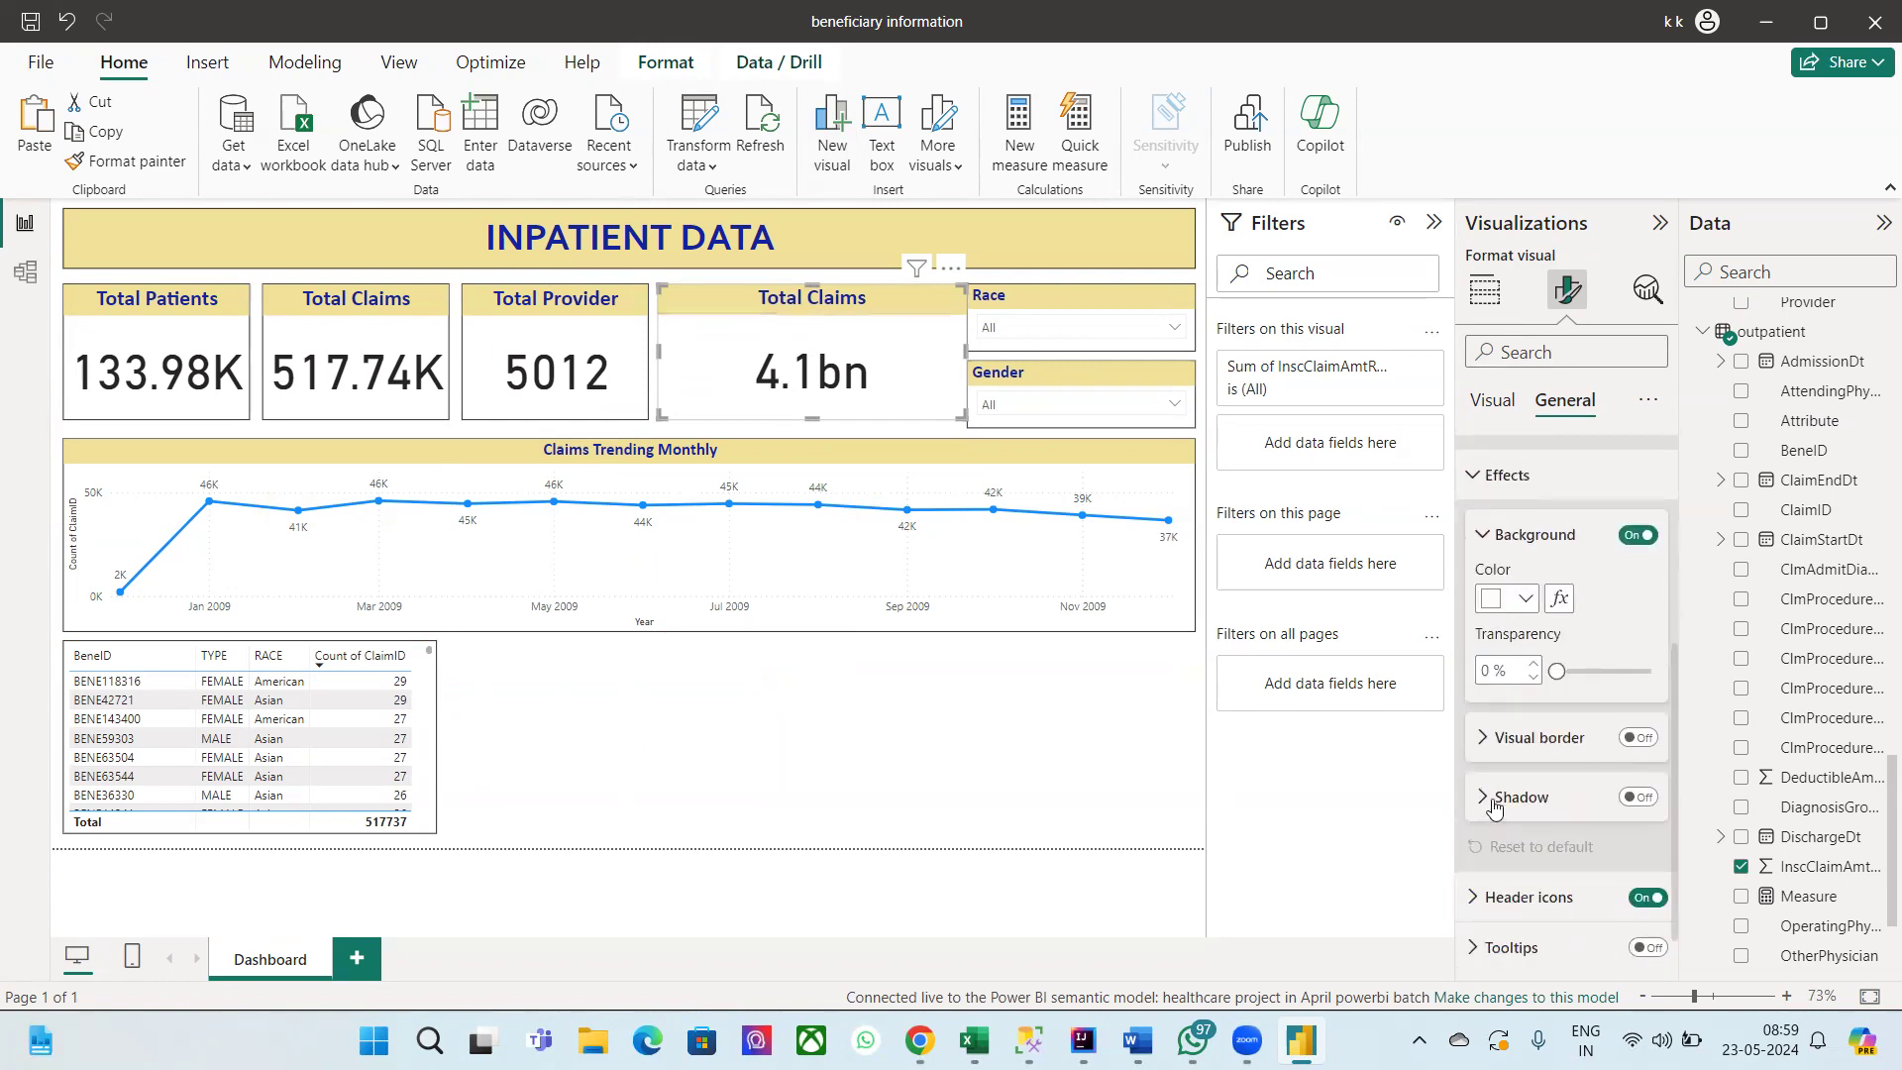
left_click(1637, 737)
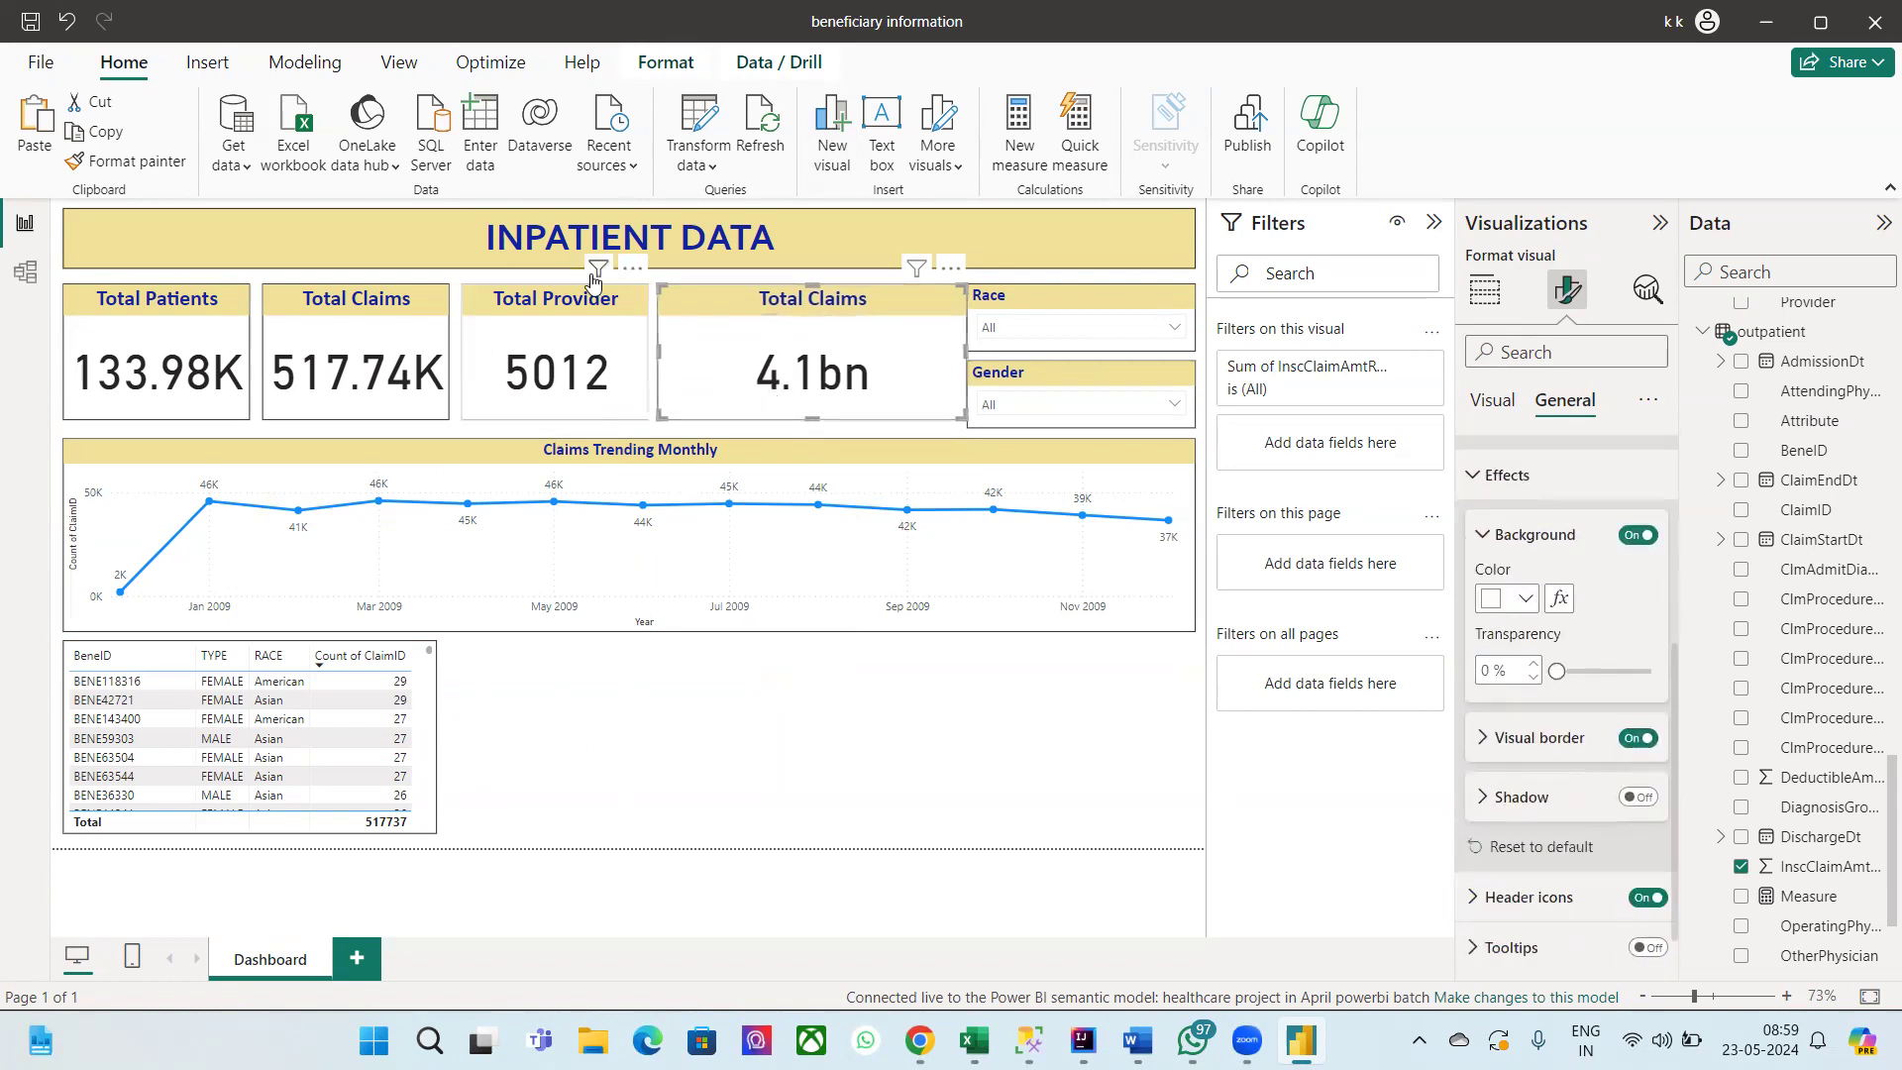
Step: Set the reimbursed amount card's width to 207 to match the size of the Total Claims card
left_click(547, 301)
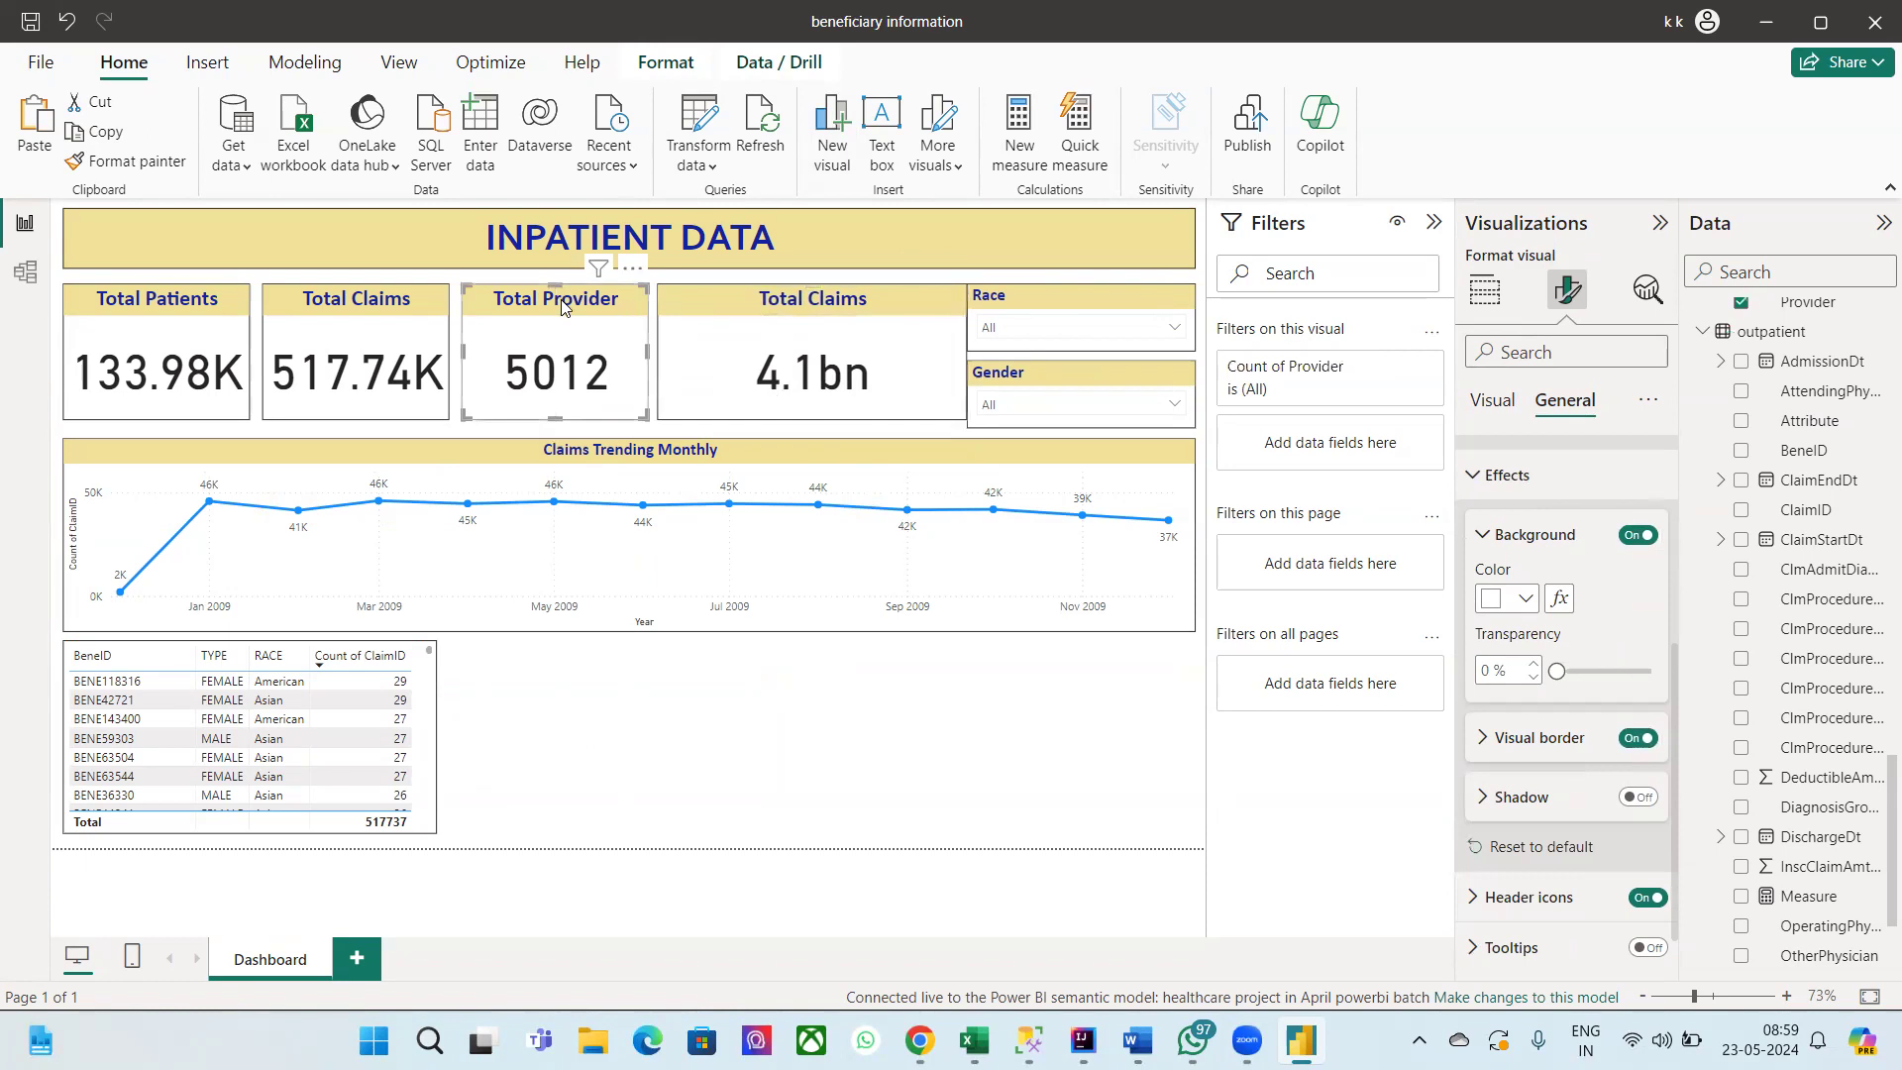
left_click(416, 326)
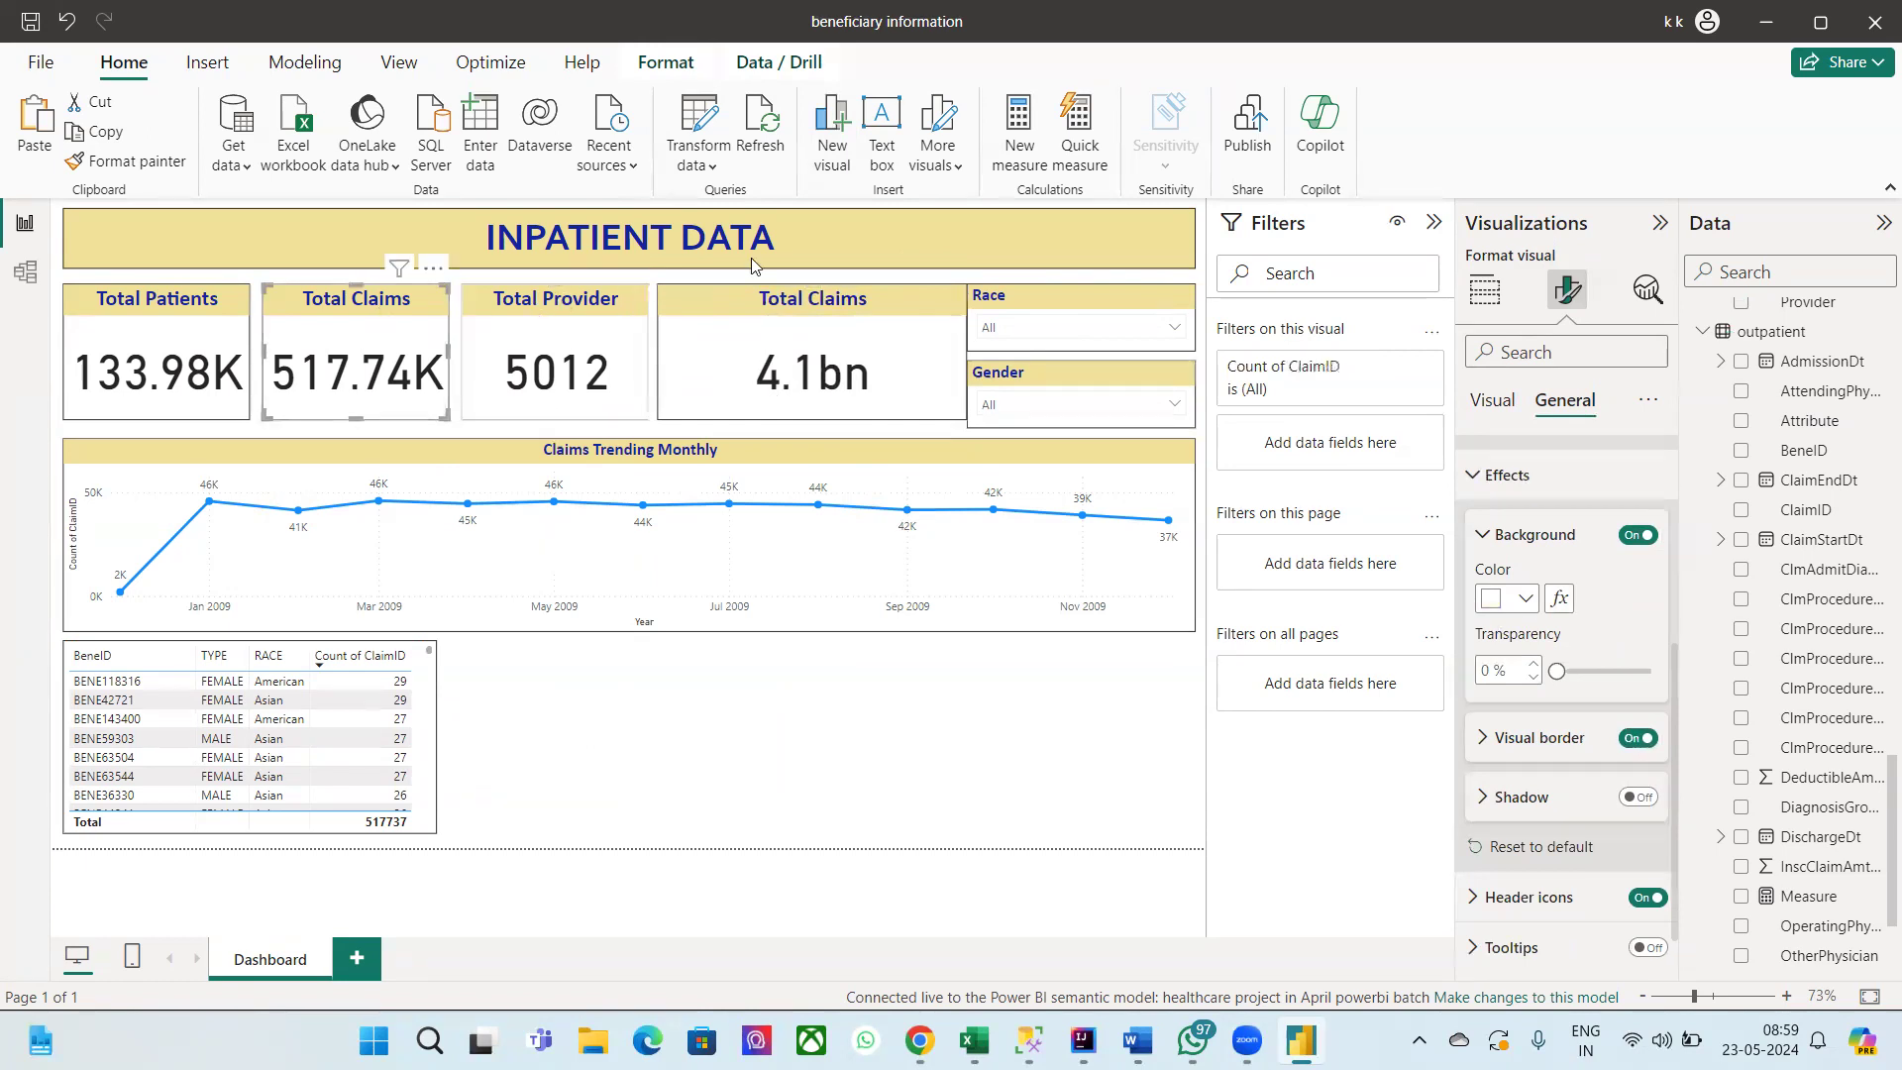
left_click(1484, 290)
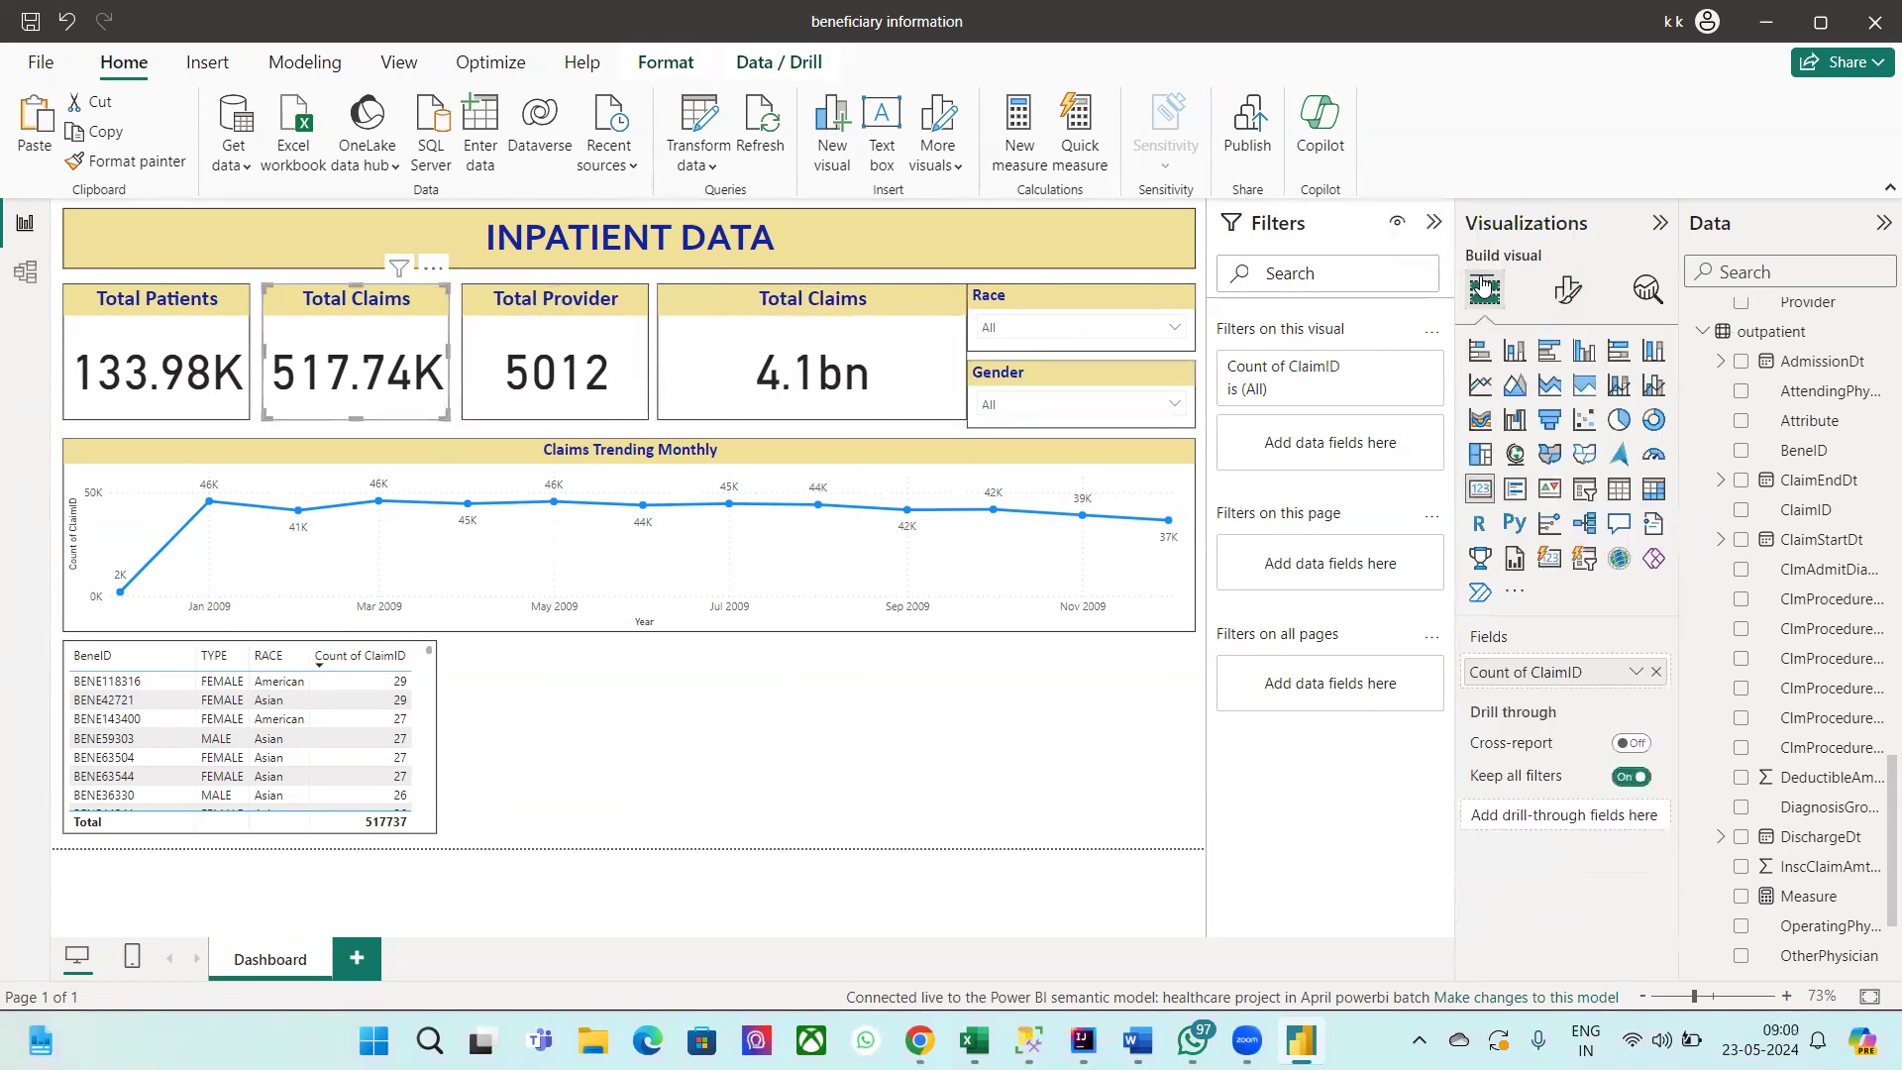
left_click(1582, 301)
left_click(1565, 400)
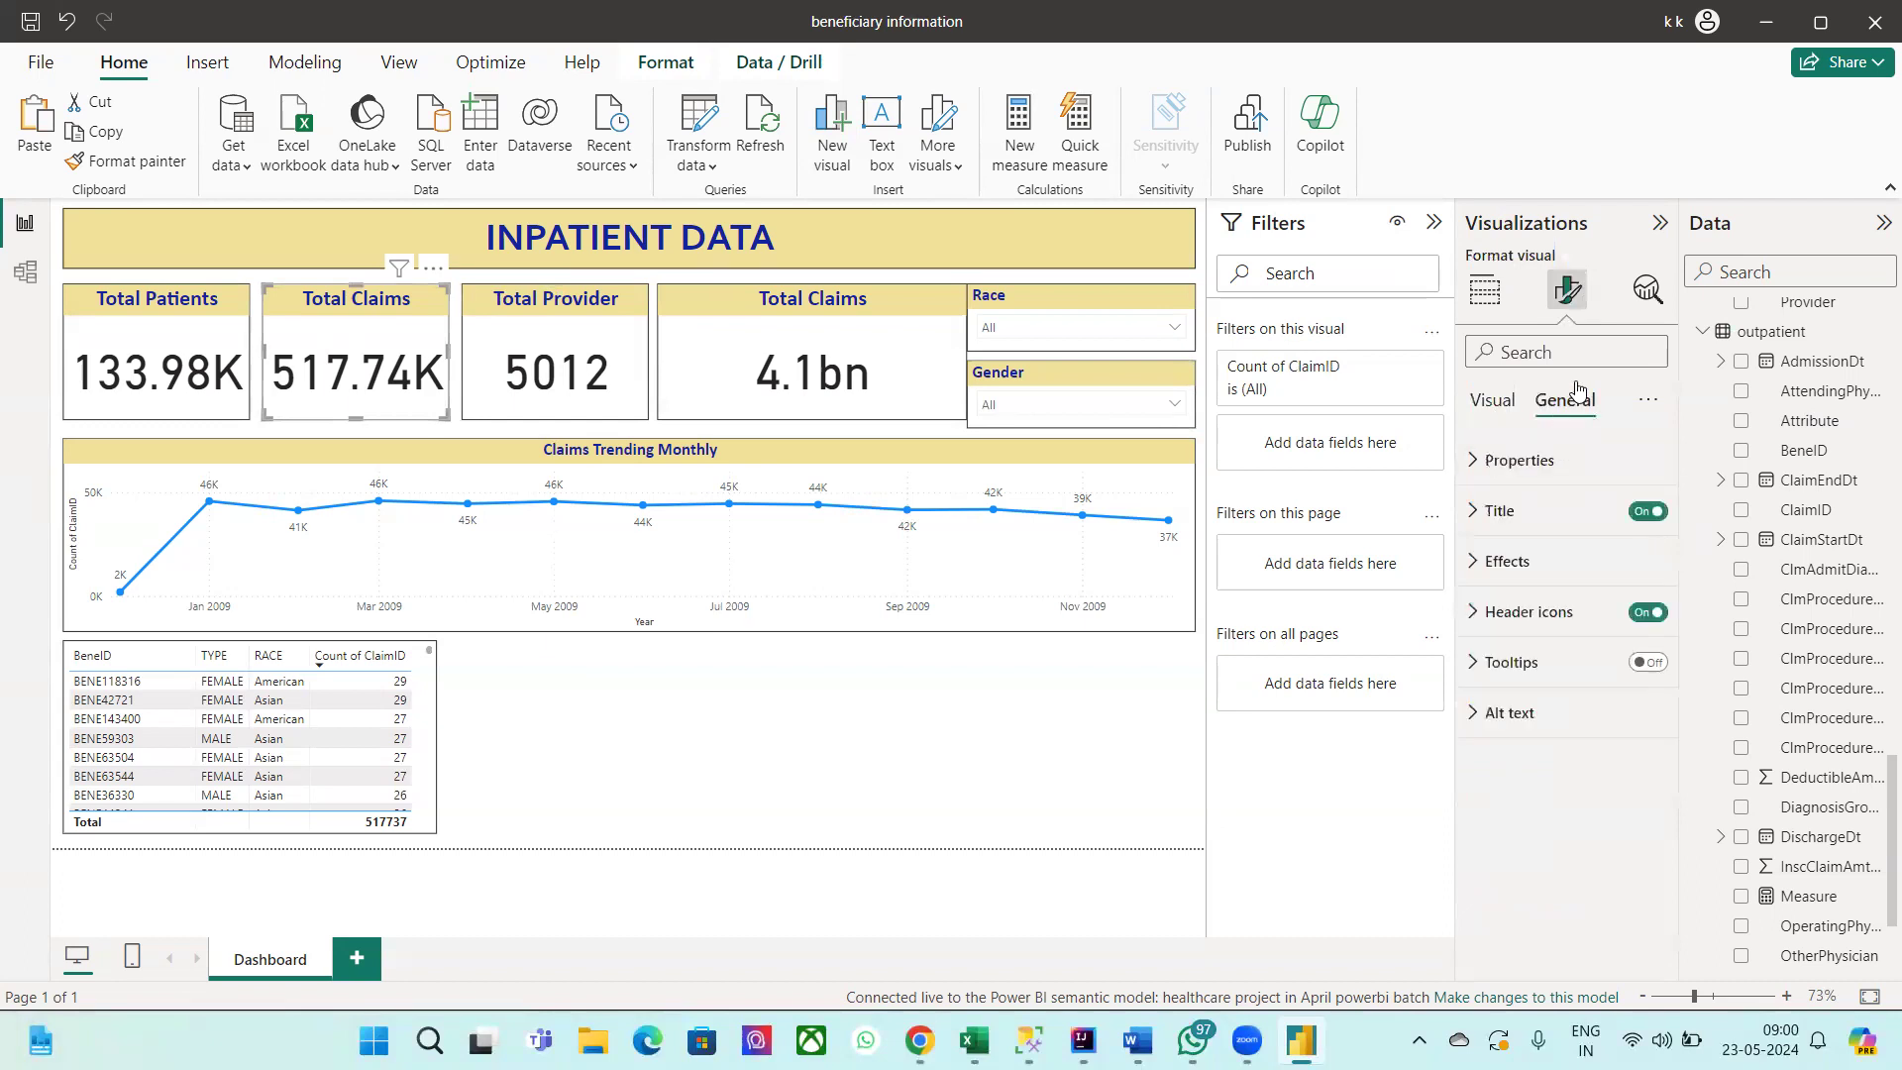
left_click(1474, 466)
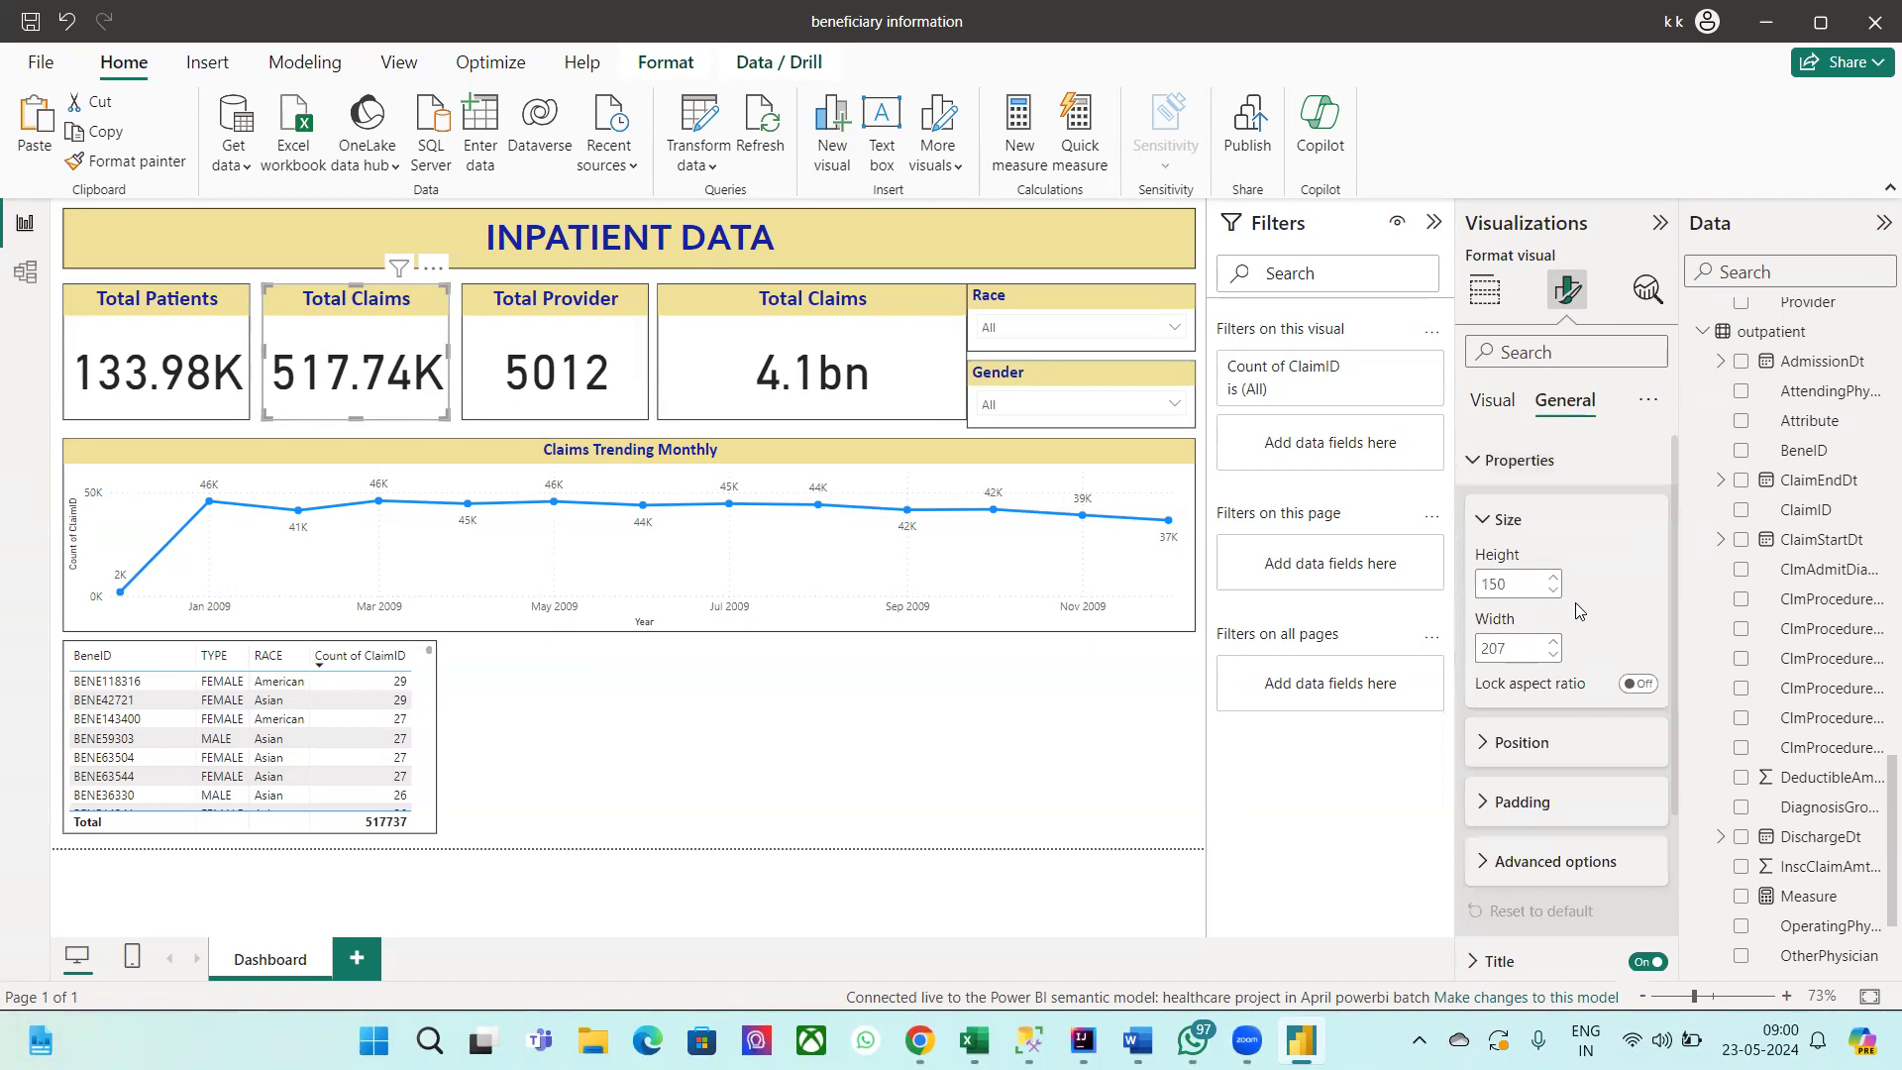
left_click(766, 303)
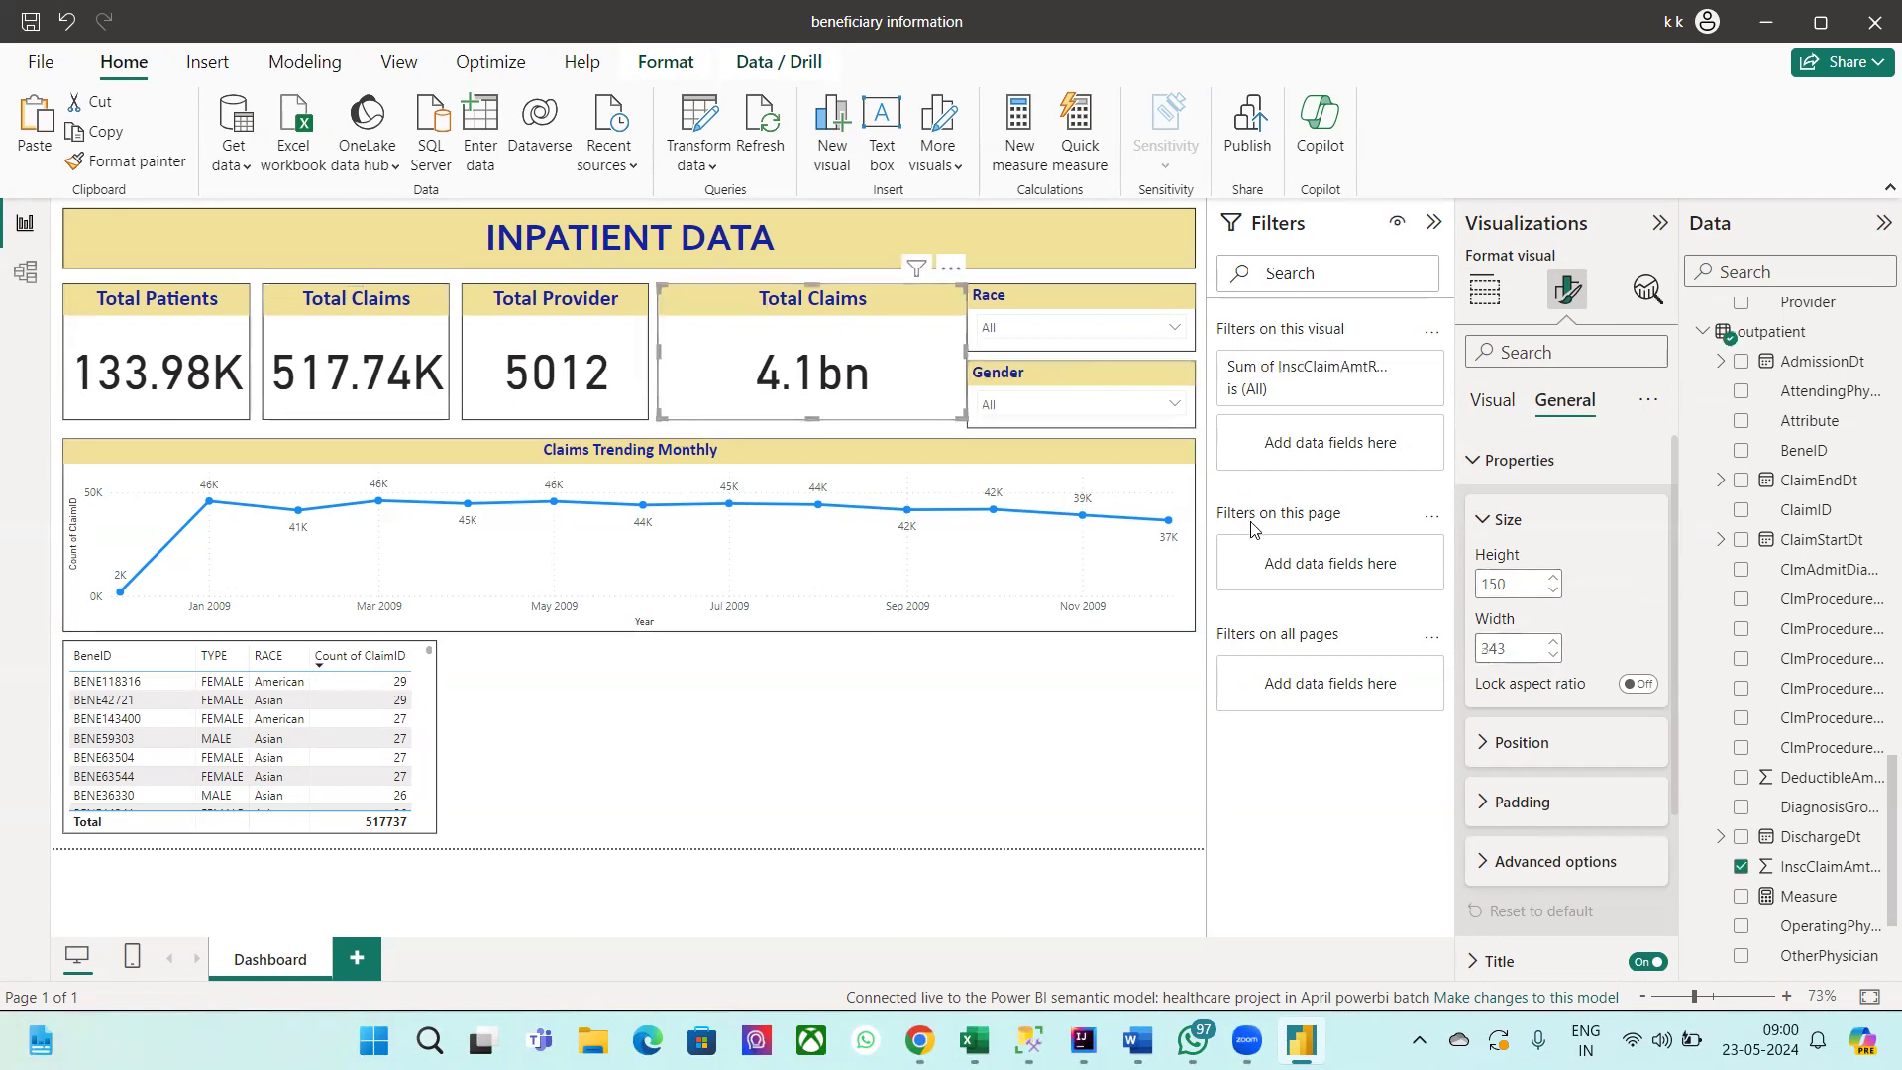
left_click(1517, 654)
type("207")
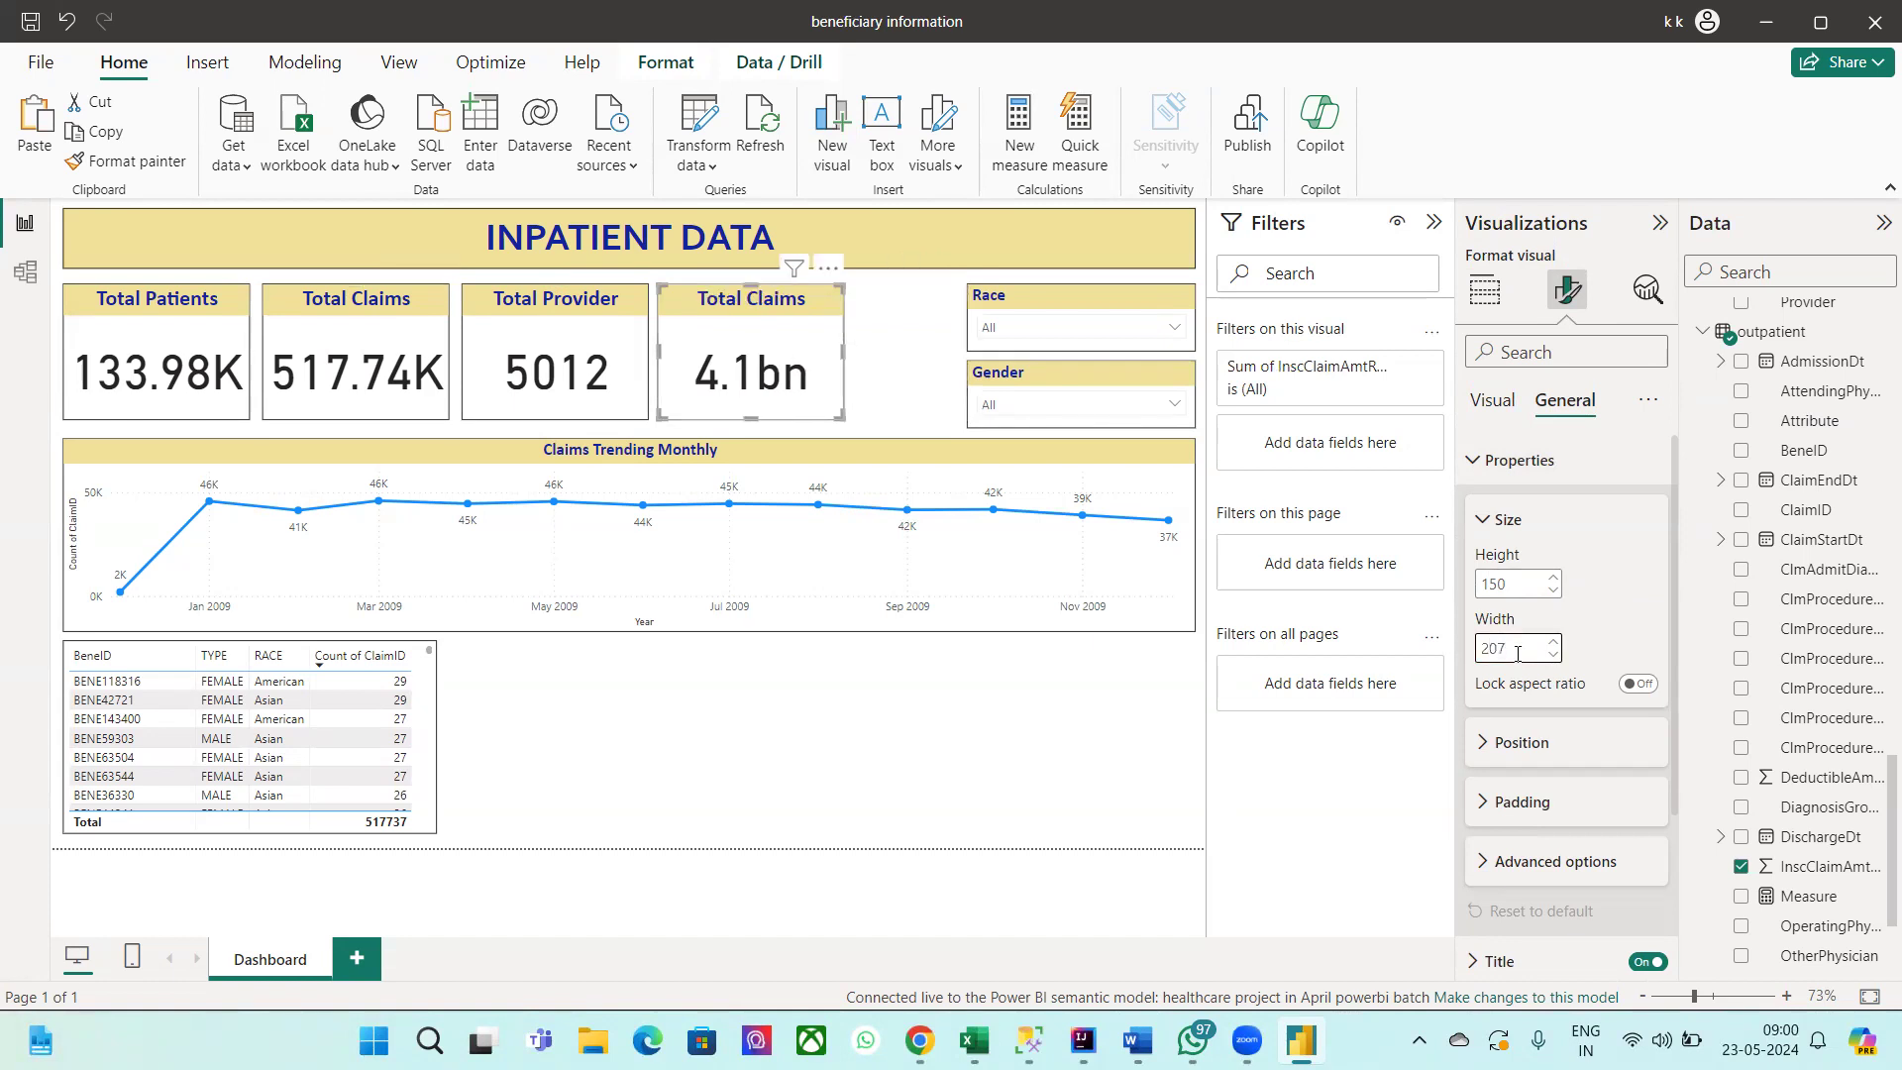
left_click(889, 345)
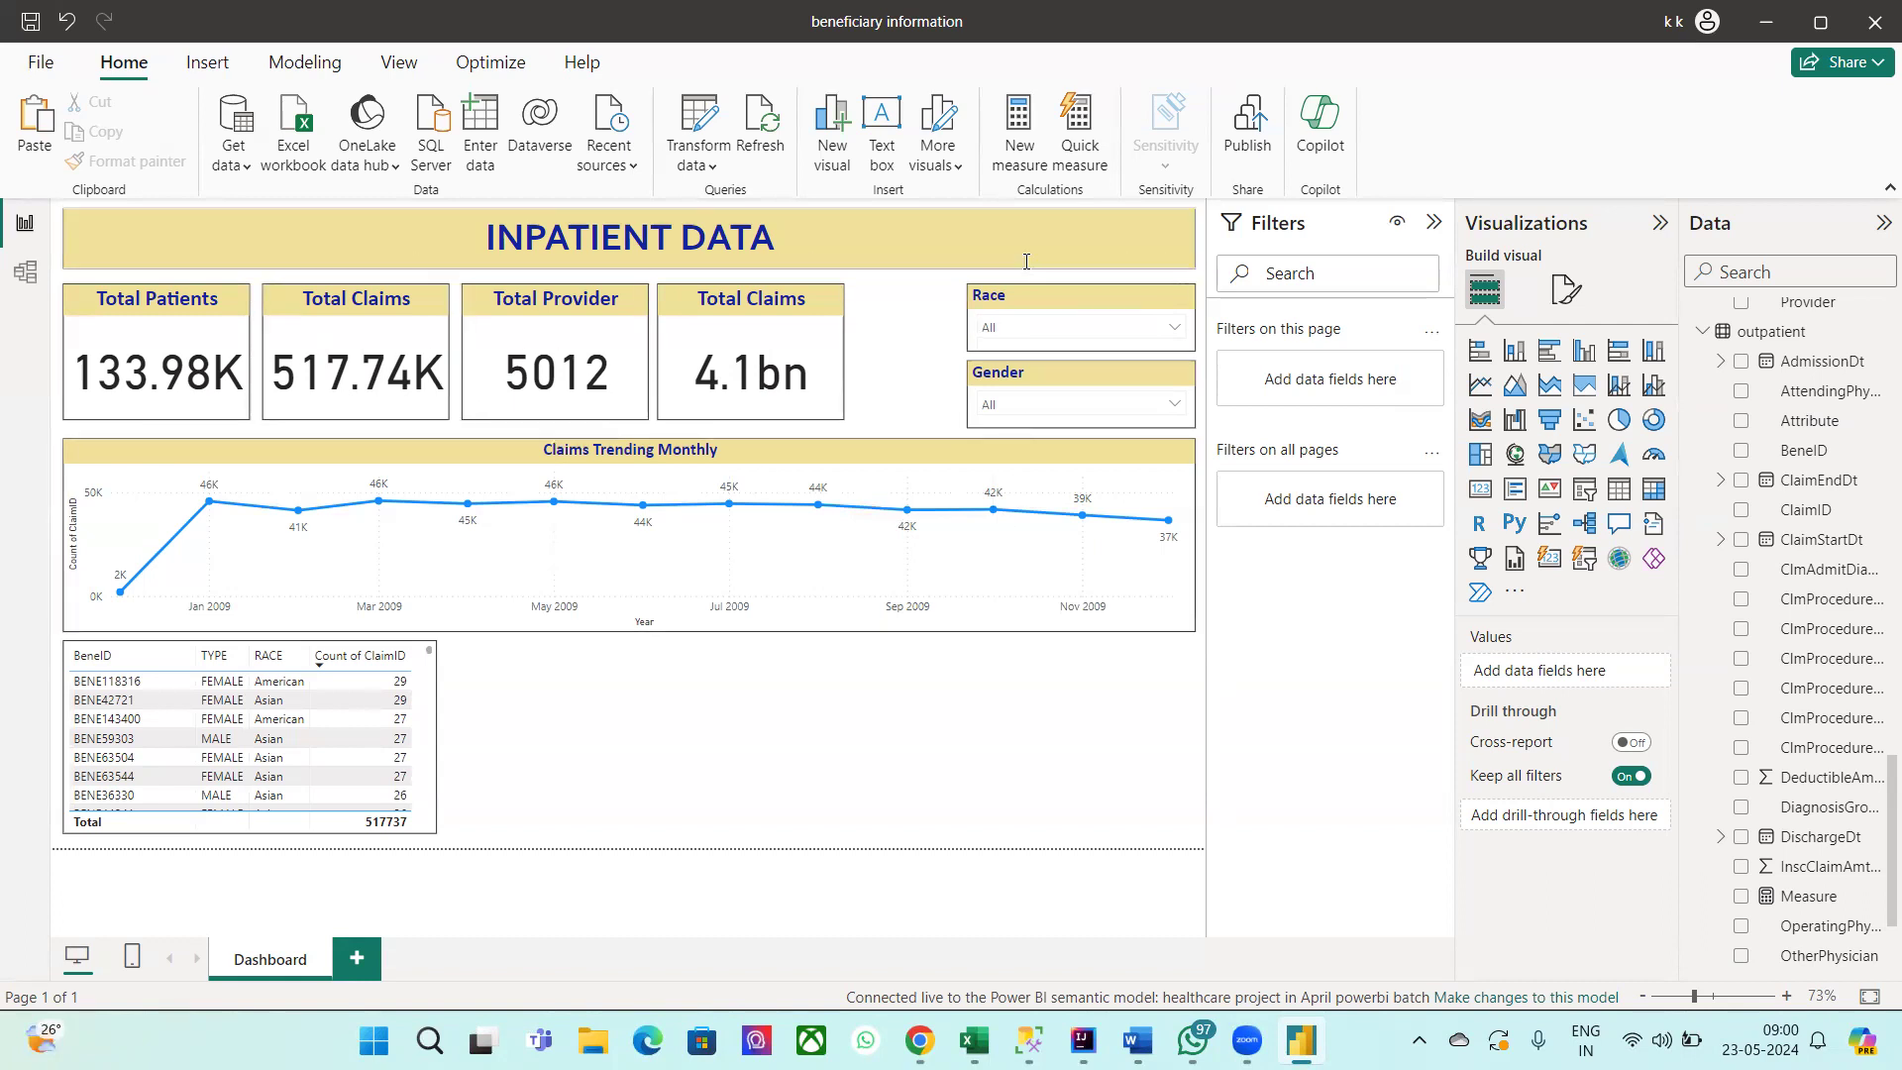
Step: Add the outpatient InscClaimAmtReimbursed field to the beneficiary table as a sum and widen the table to fit the new column
left_click(424, 733)
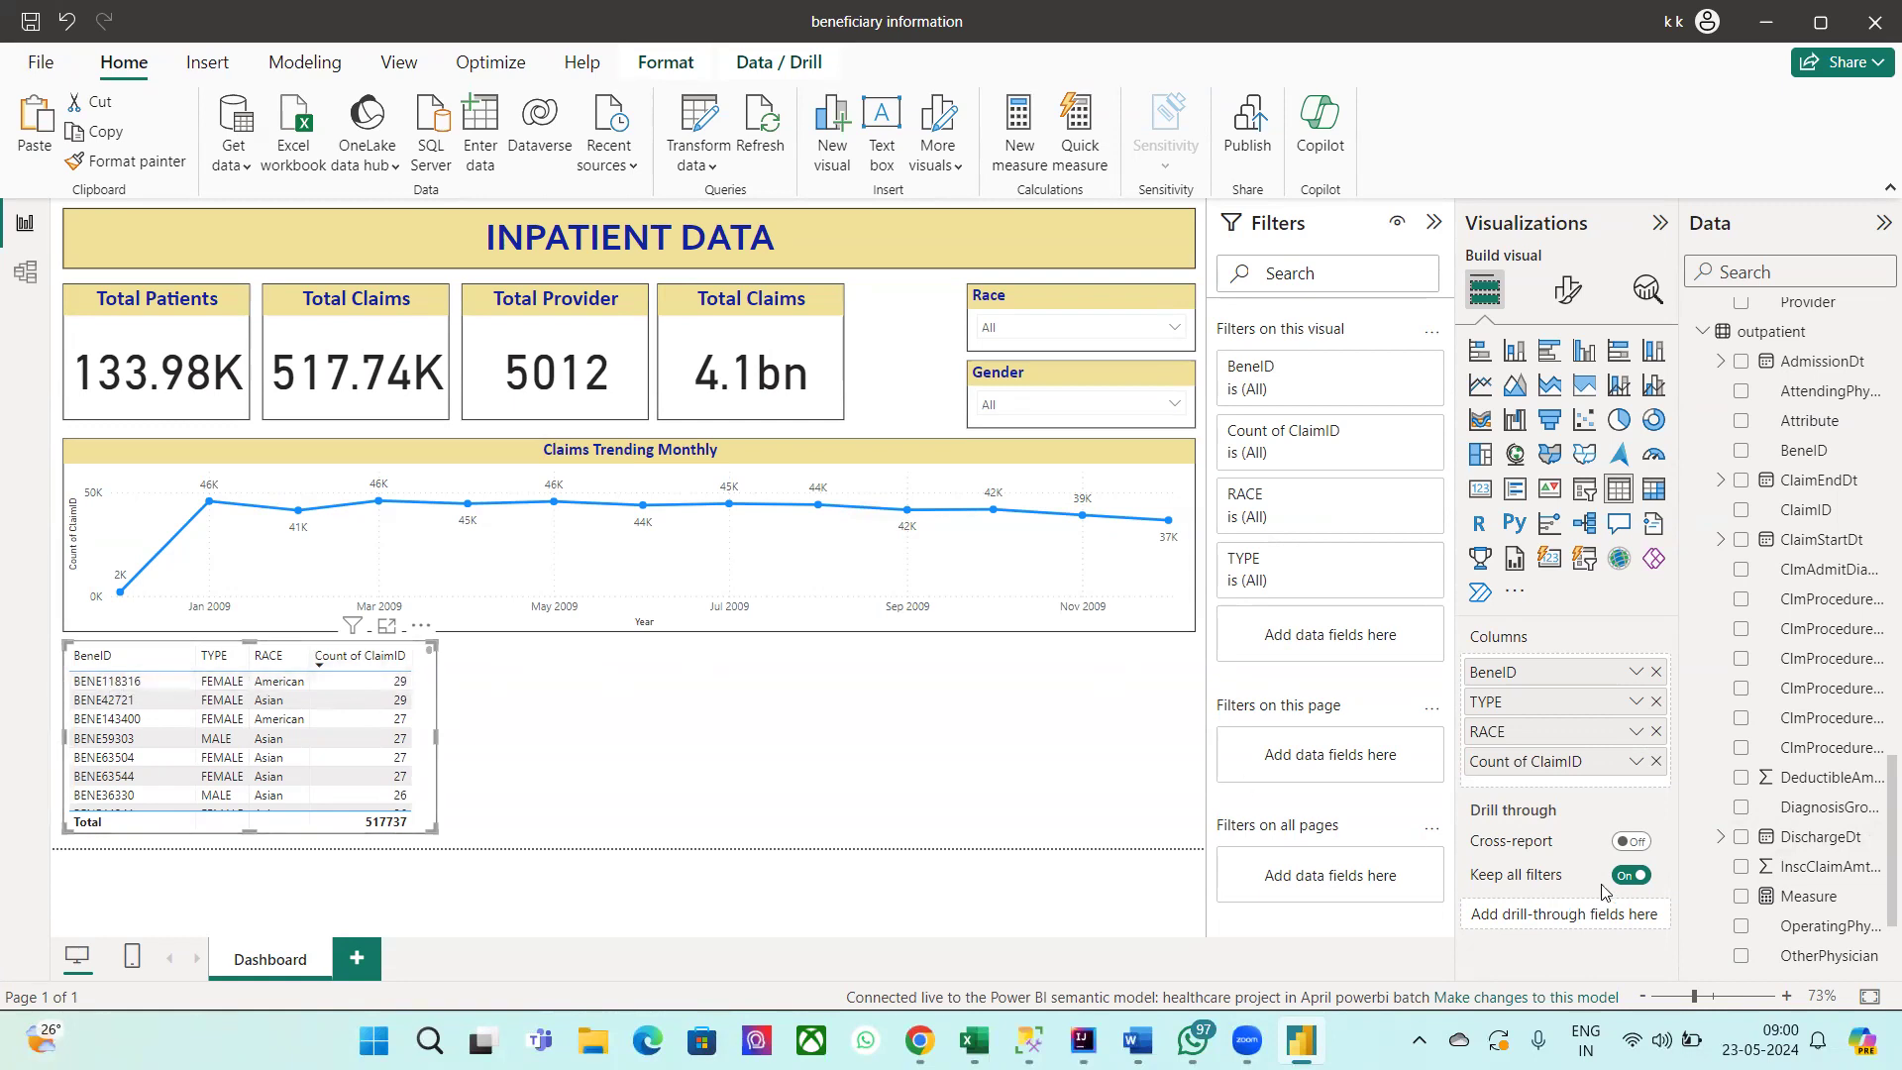
scroll(1780, 858, "down", 1)
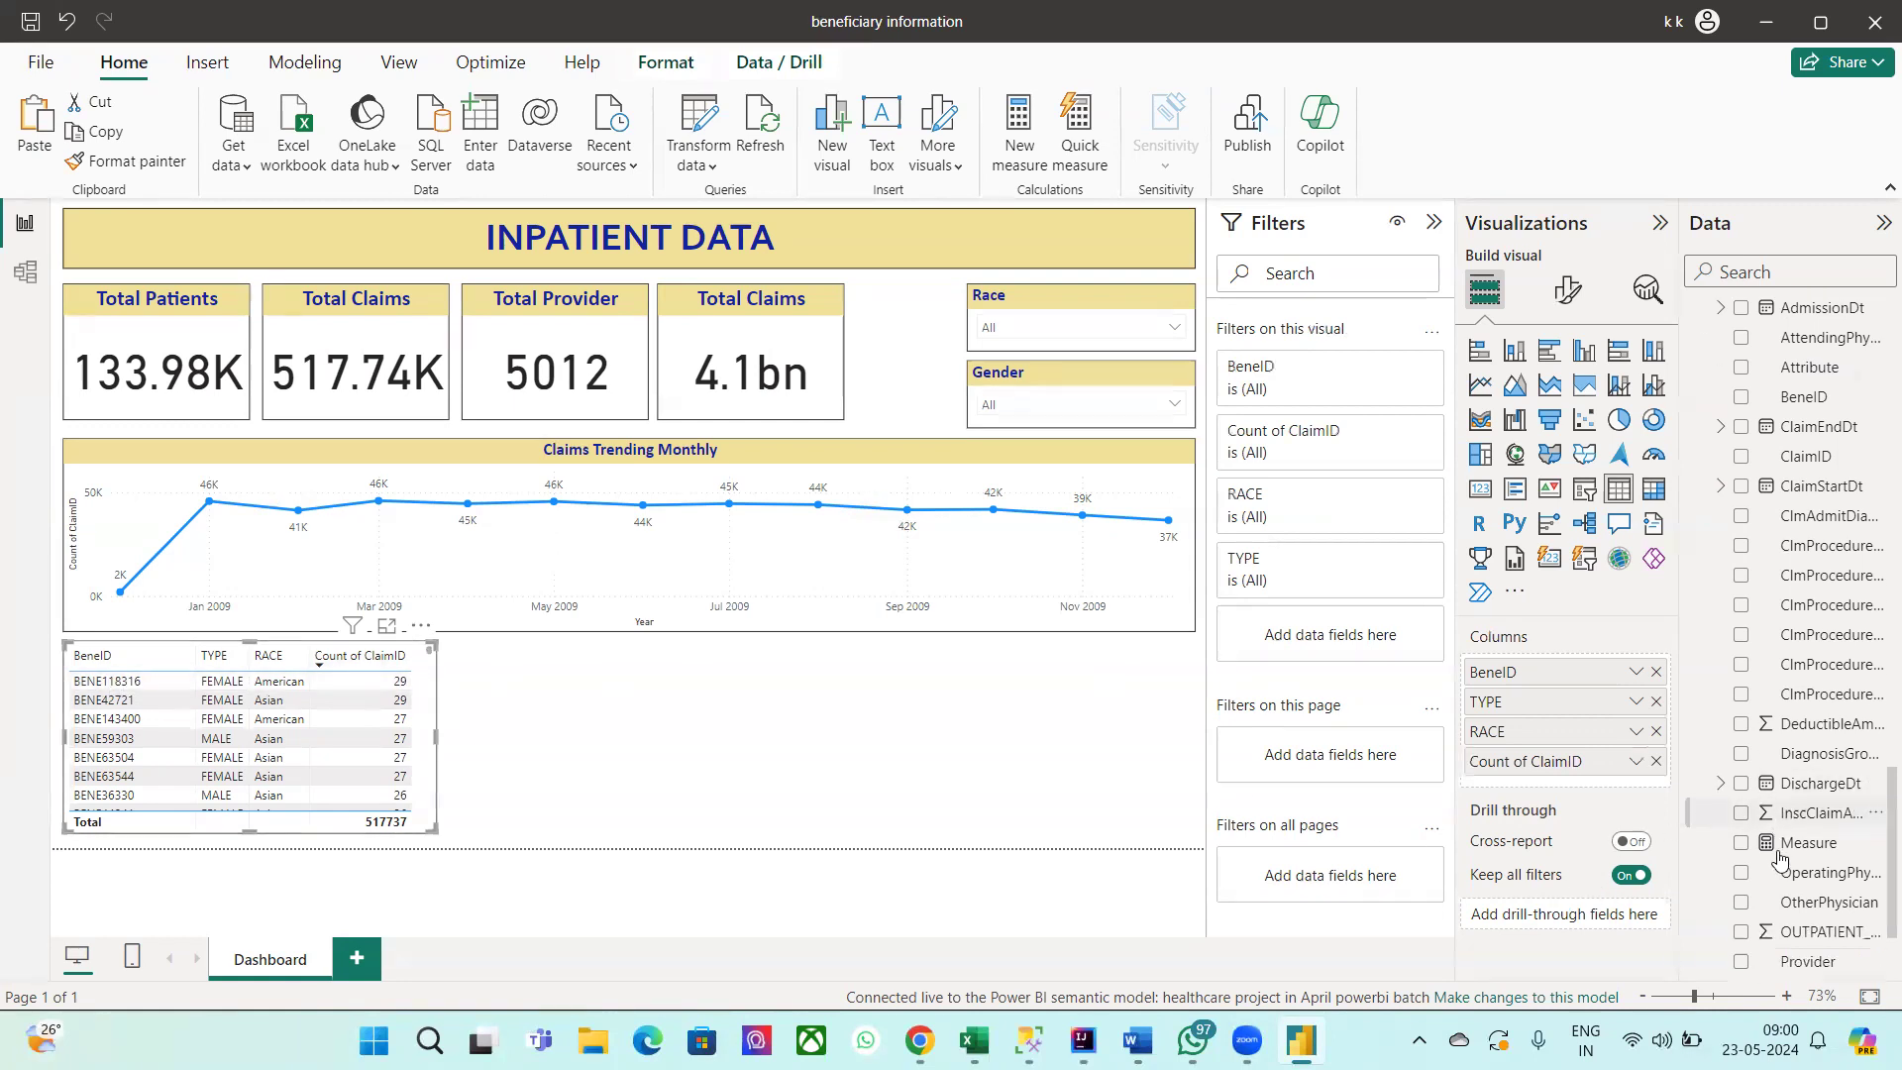
left_click_drag(1787, 792, 1579, 790)
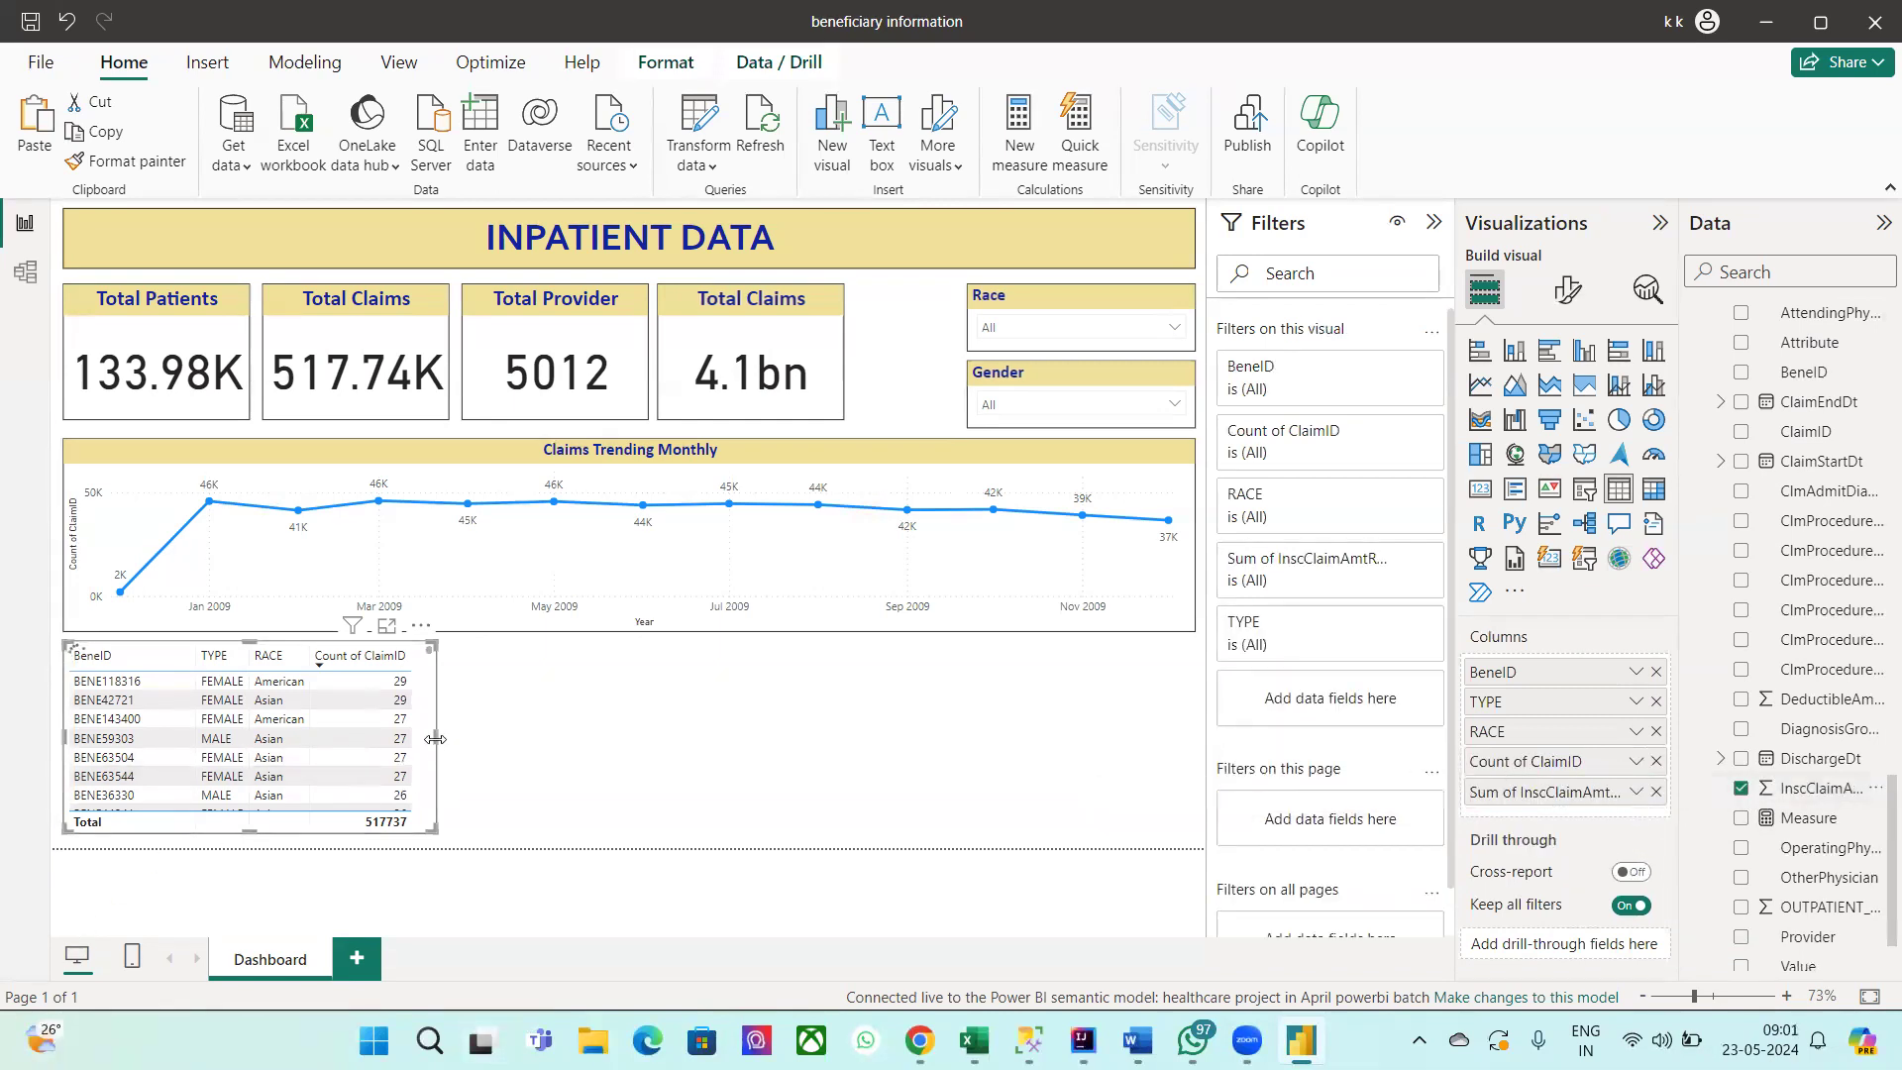
left_click_drag(432, 738, 621, 743)
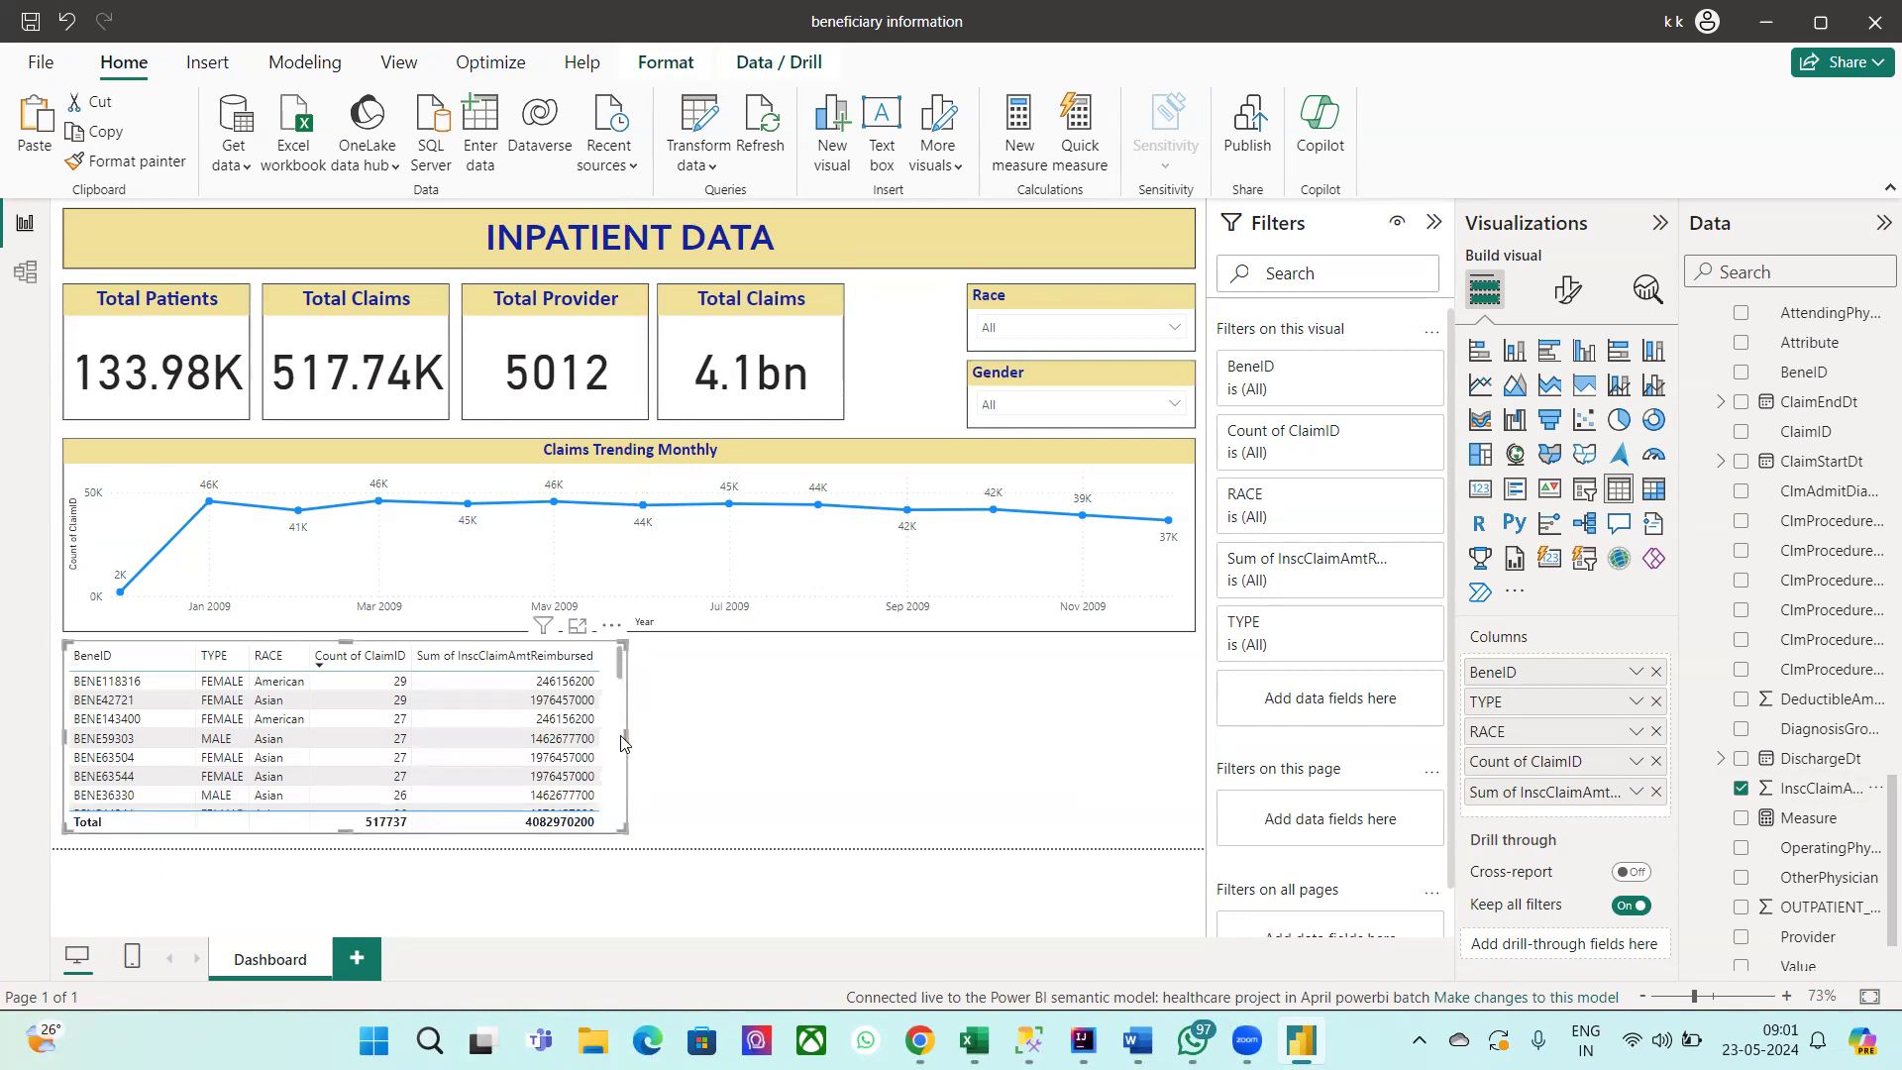
scroll(560, 760, "down", 5)
scroll(560, 761, "up", 5)
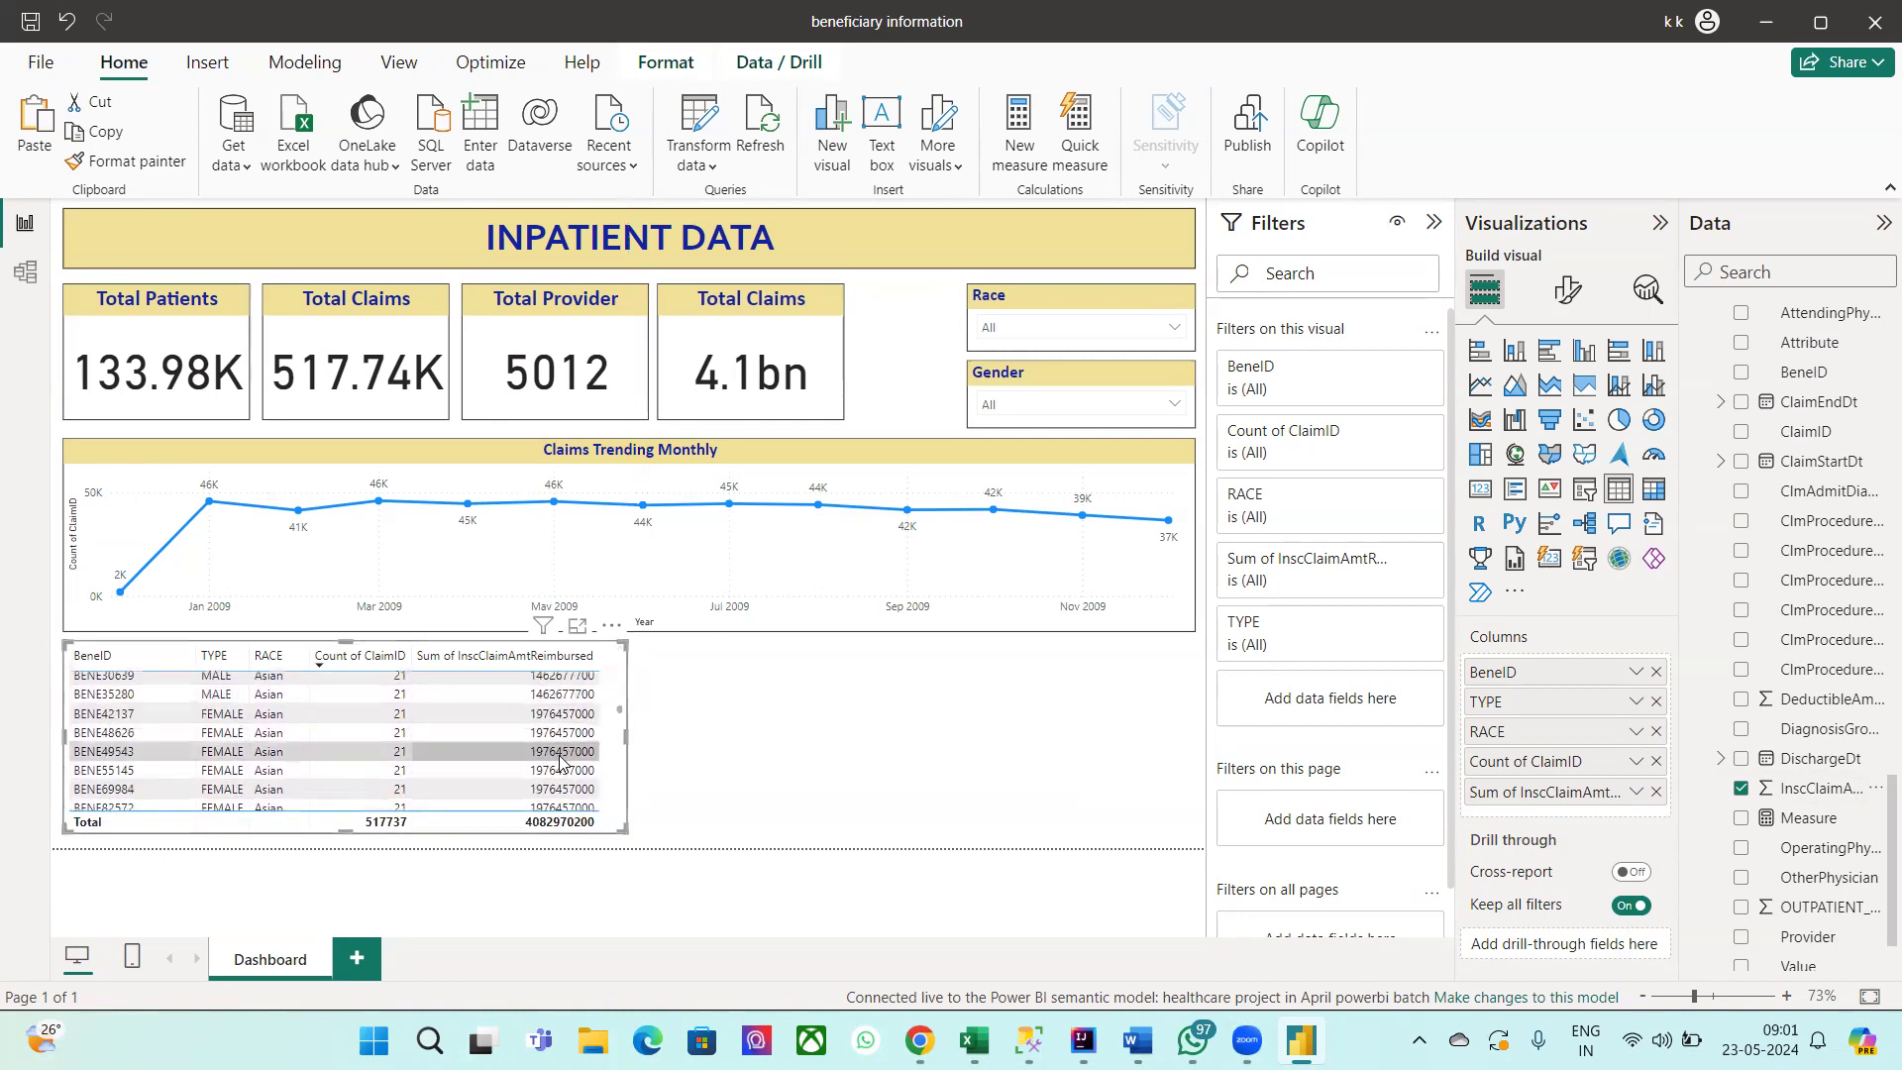
right_click(1565, 802)
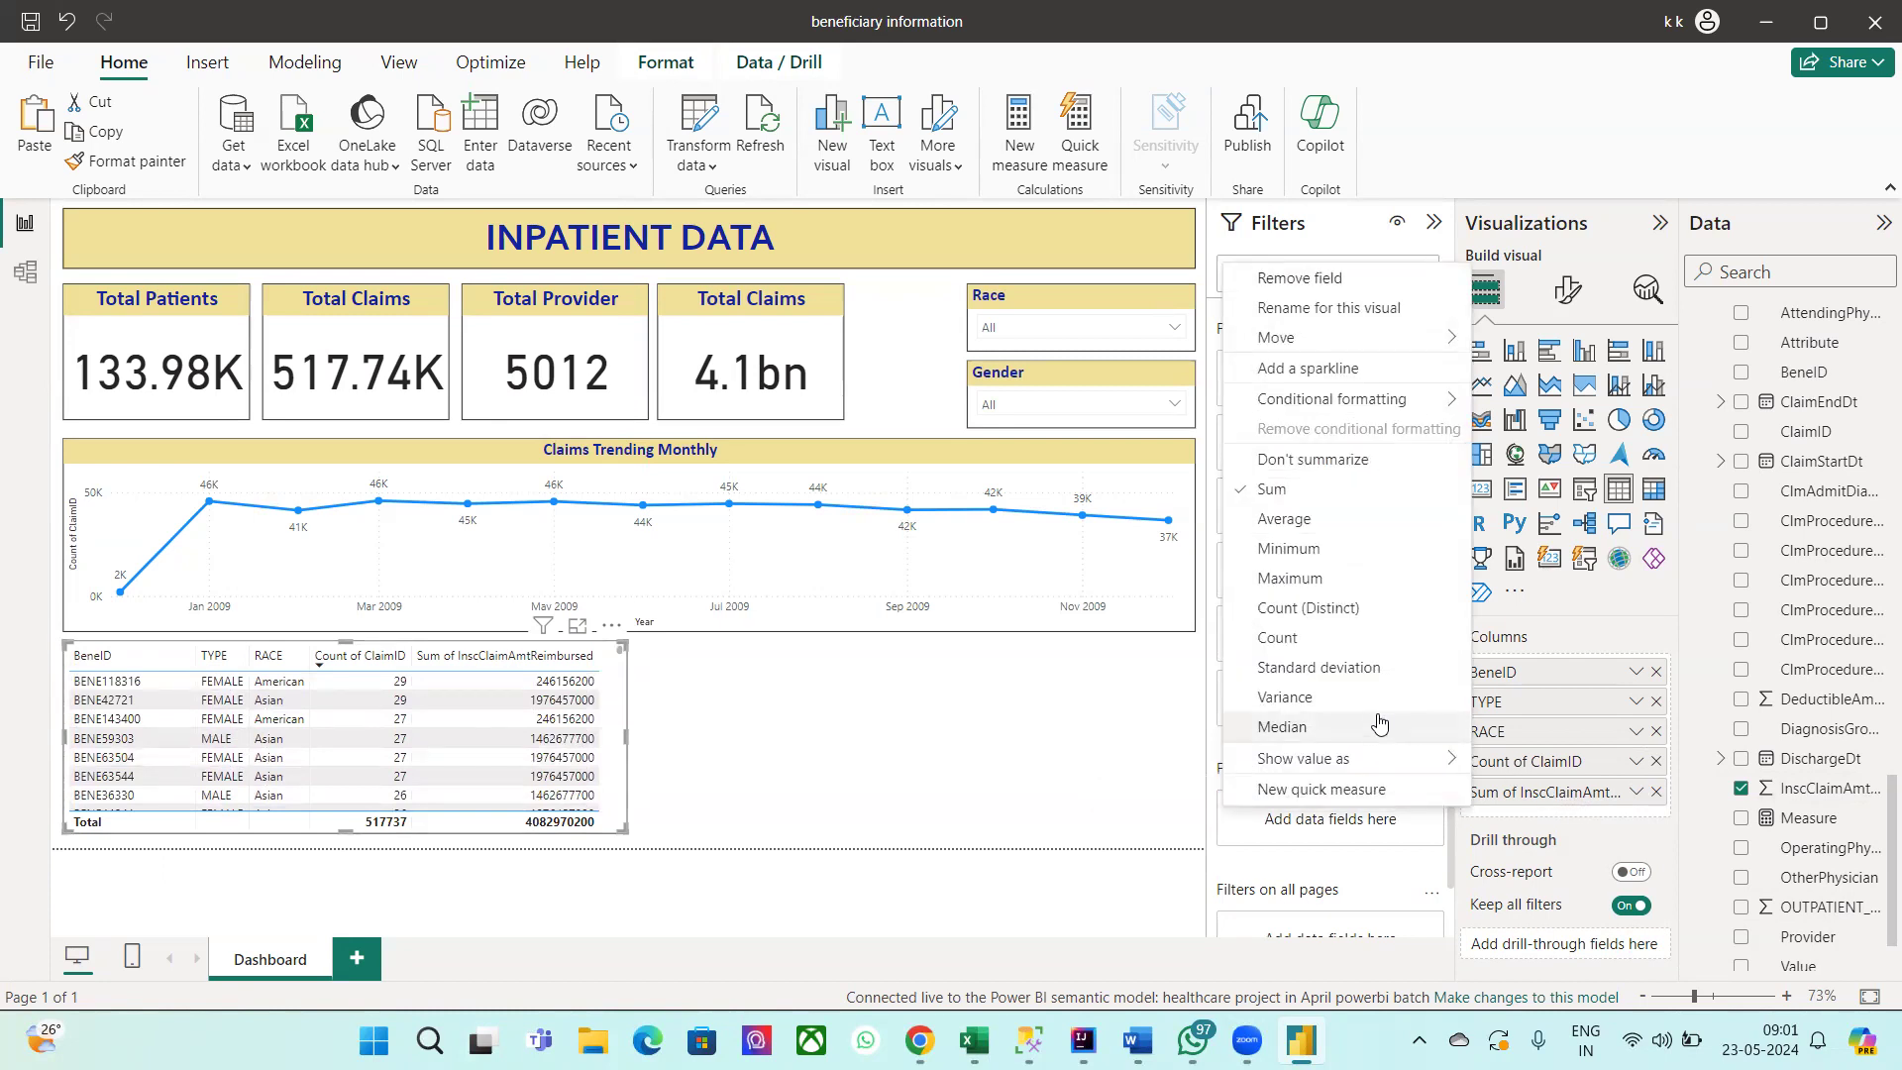
mouse_move(1329, 410)
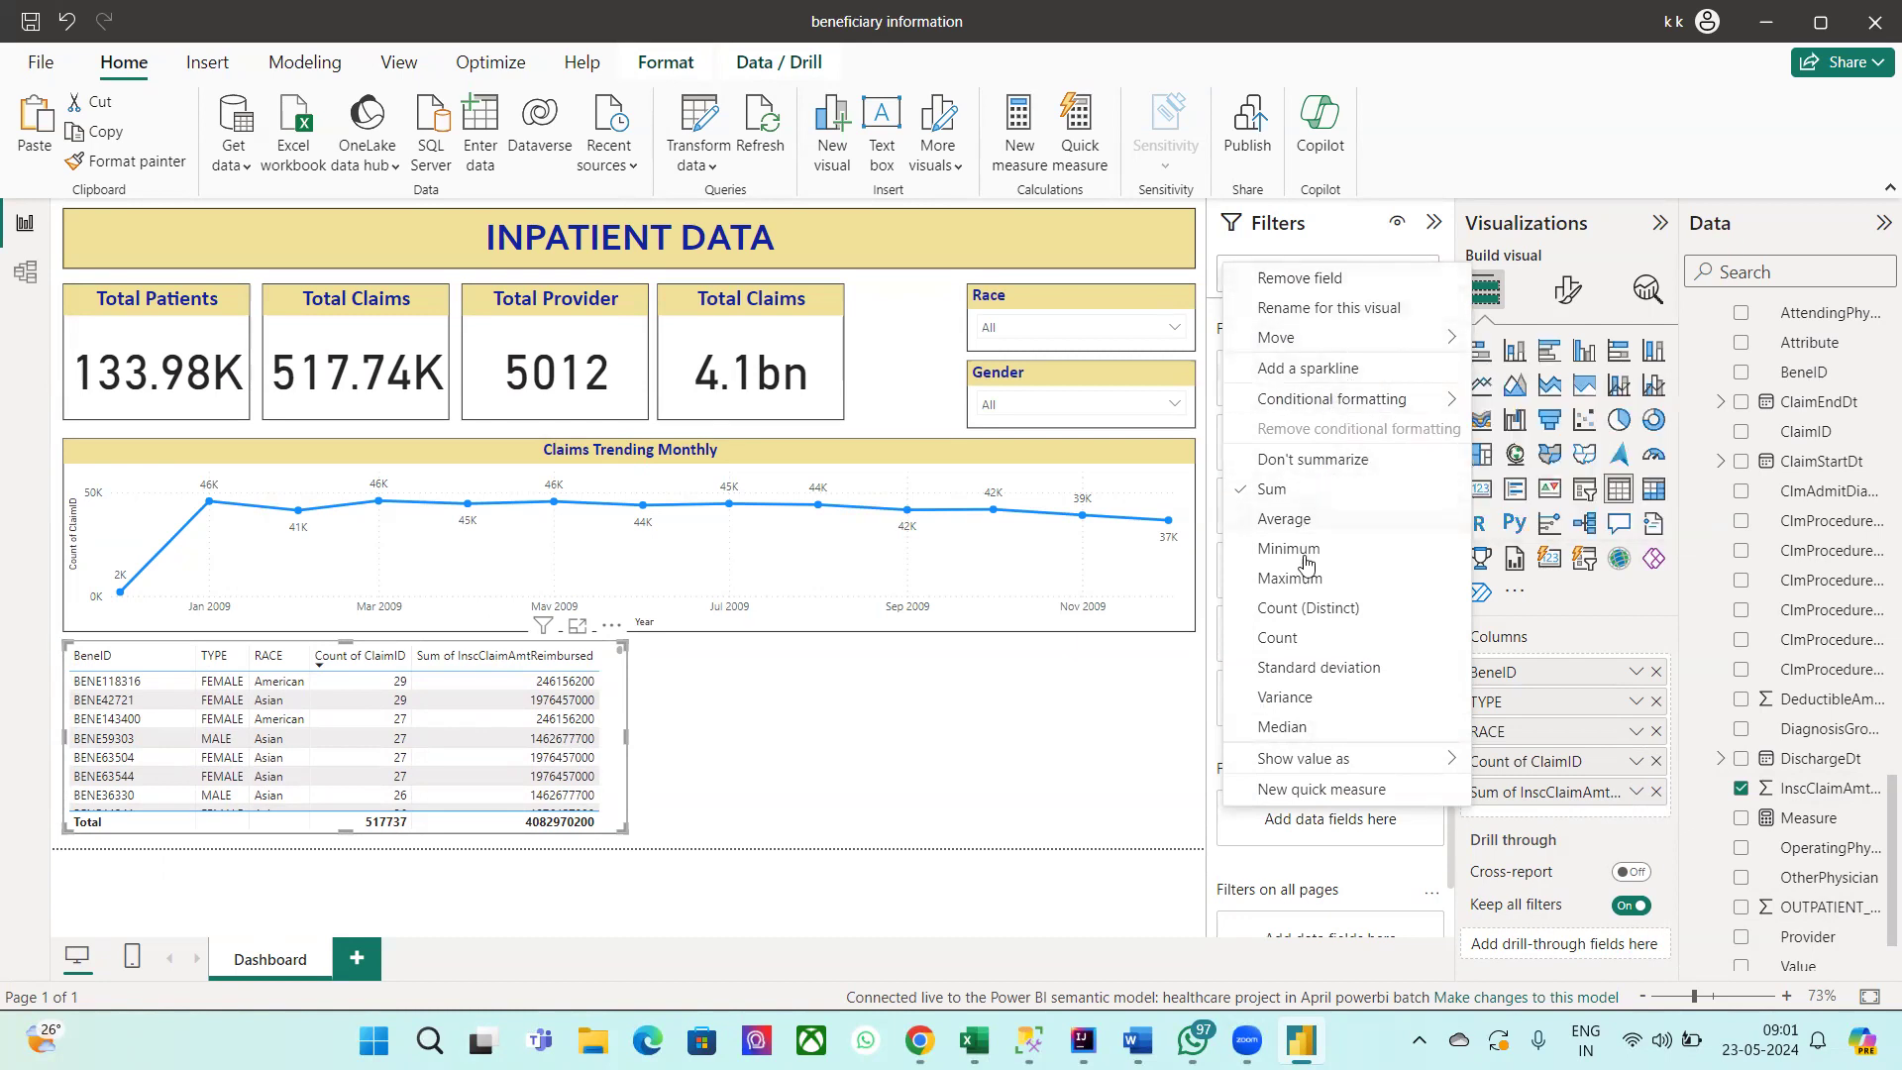
left_click(1034, 825)
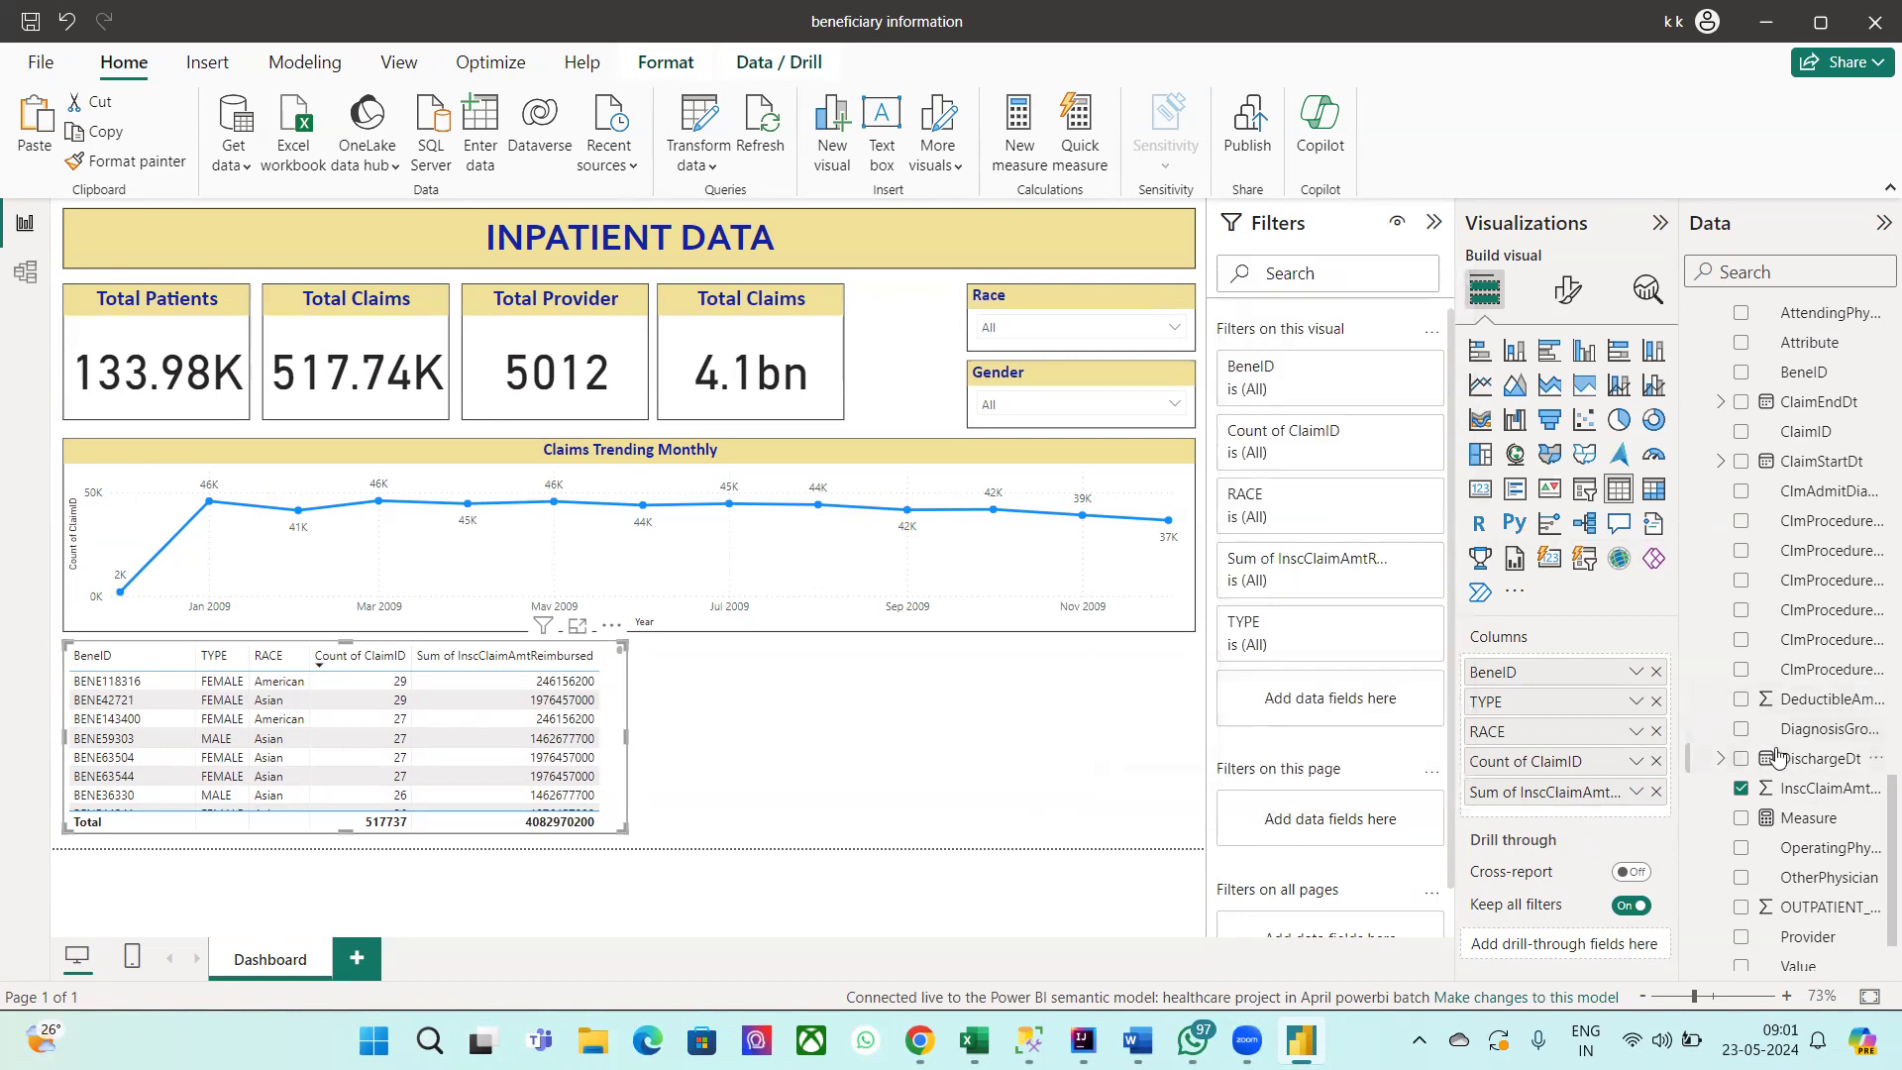
left_click(1804, 787)
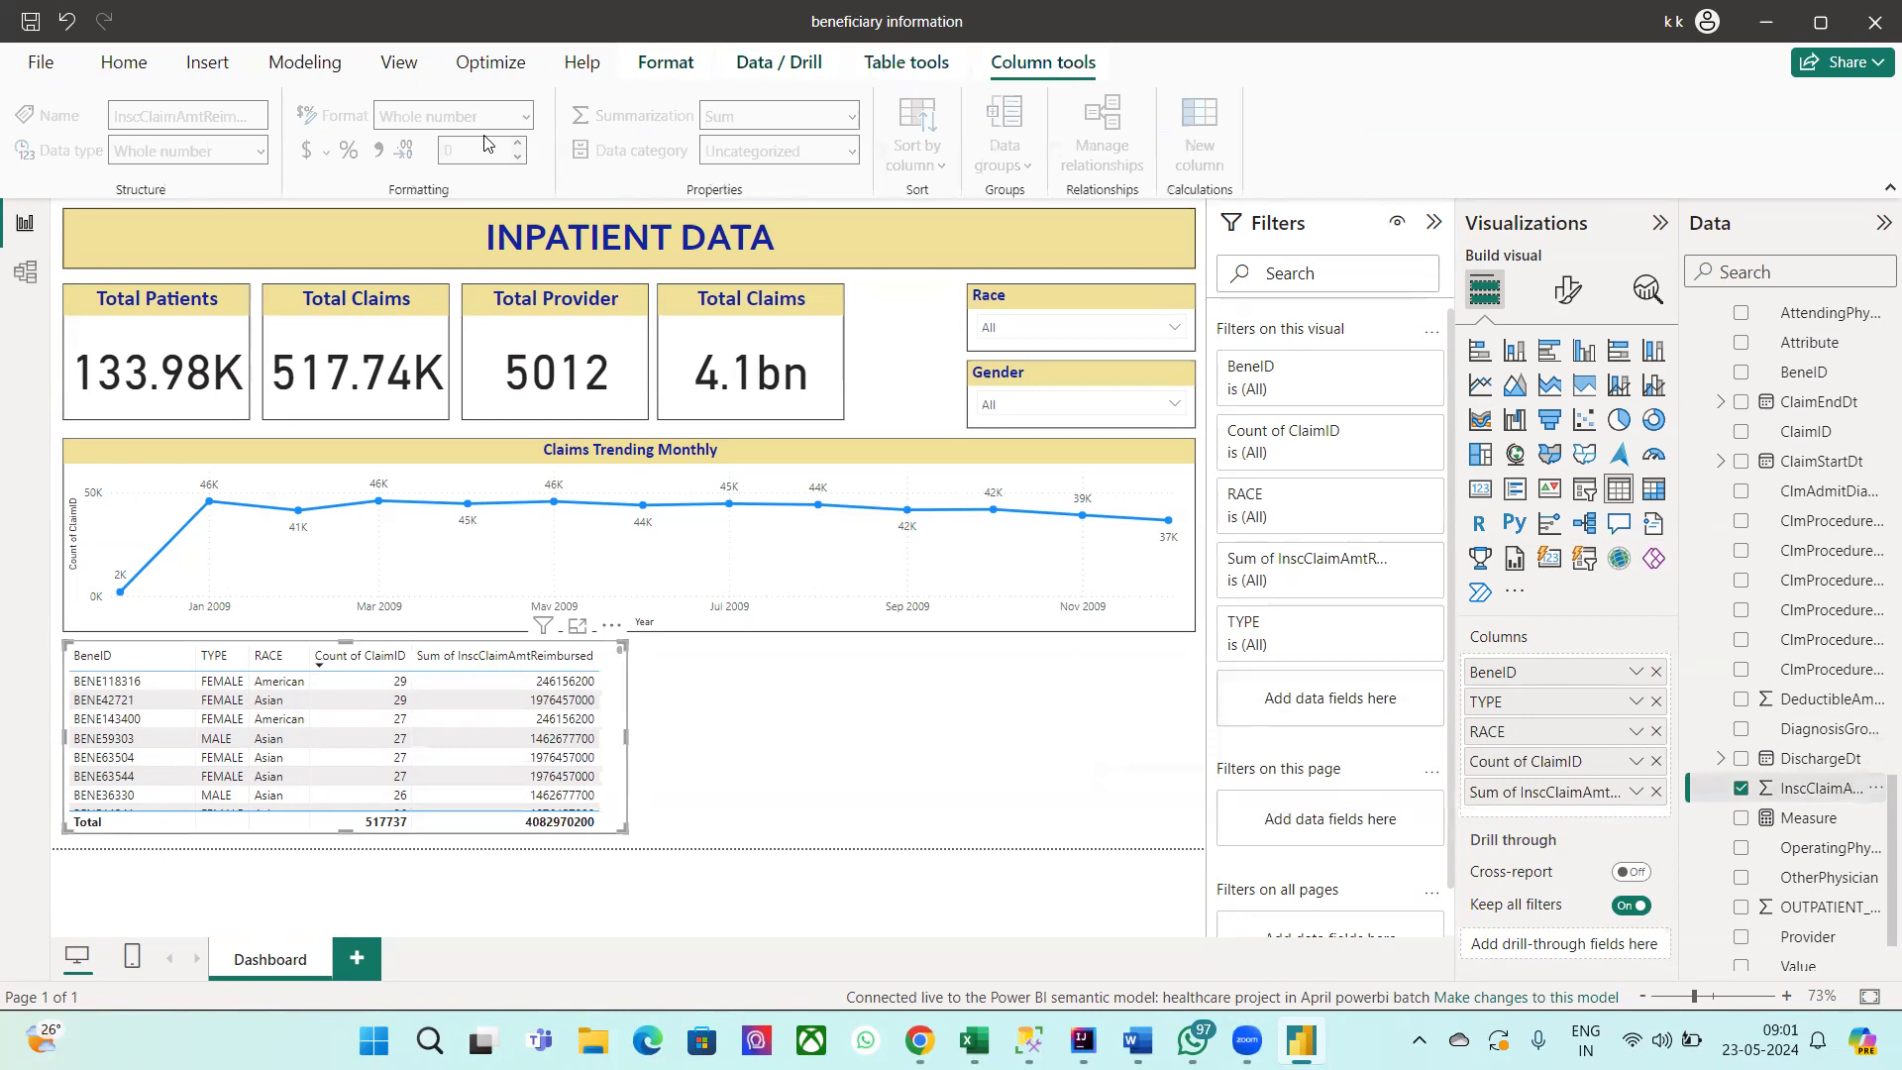
left_click(728, 762)
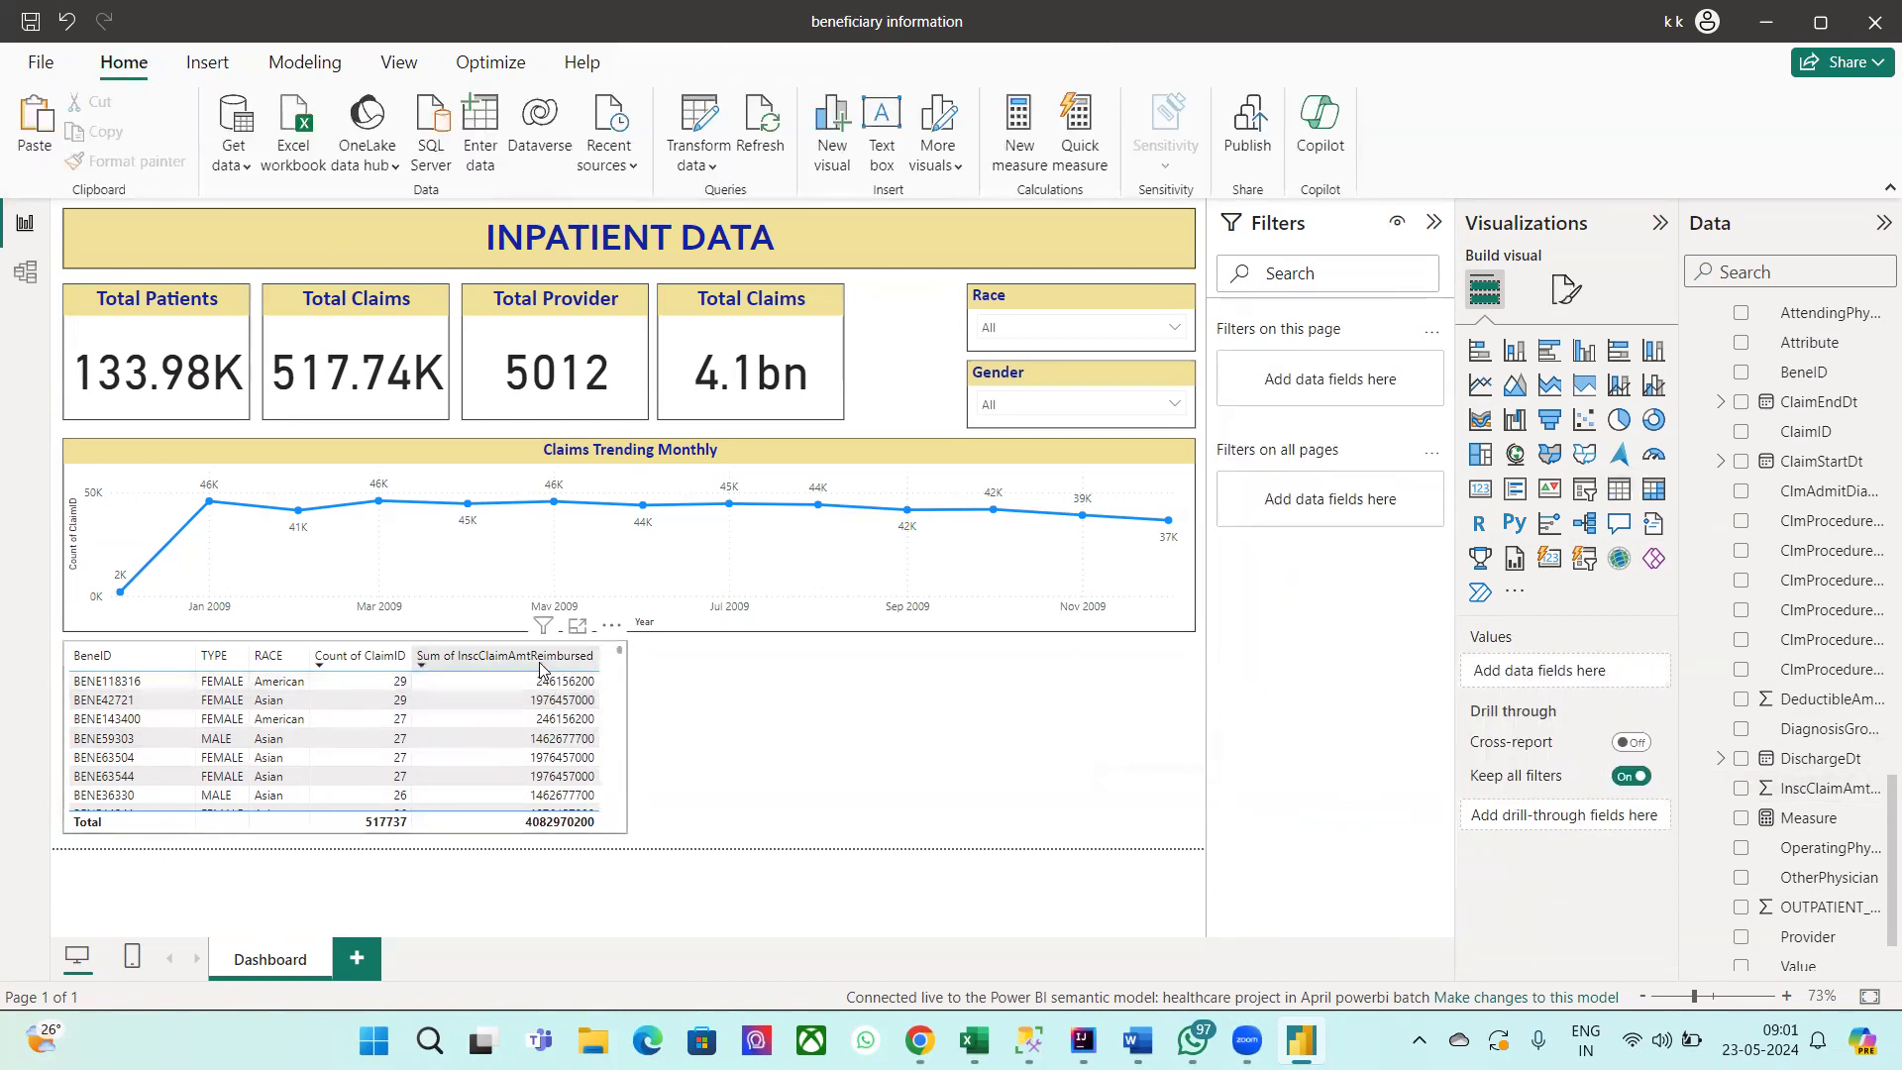
Step: Sort the beneficiary table by Sum of InscClaimAmtReimbursed in ascending order
left_click(448, 661)
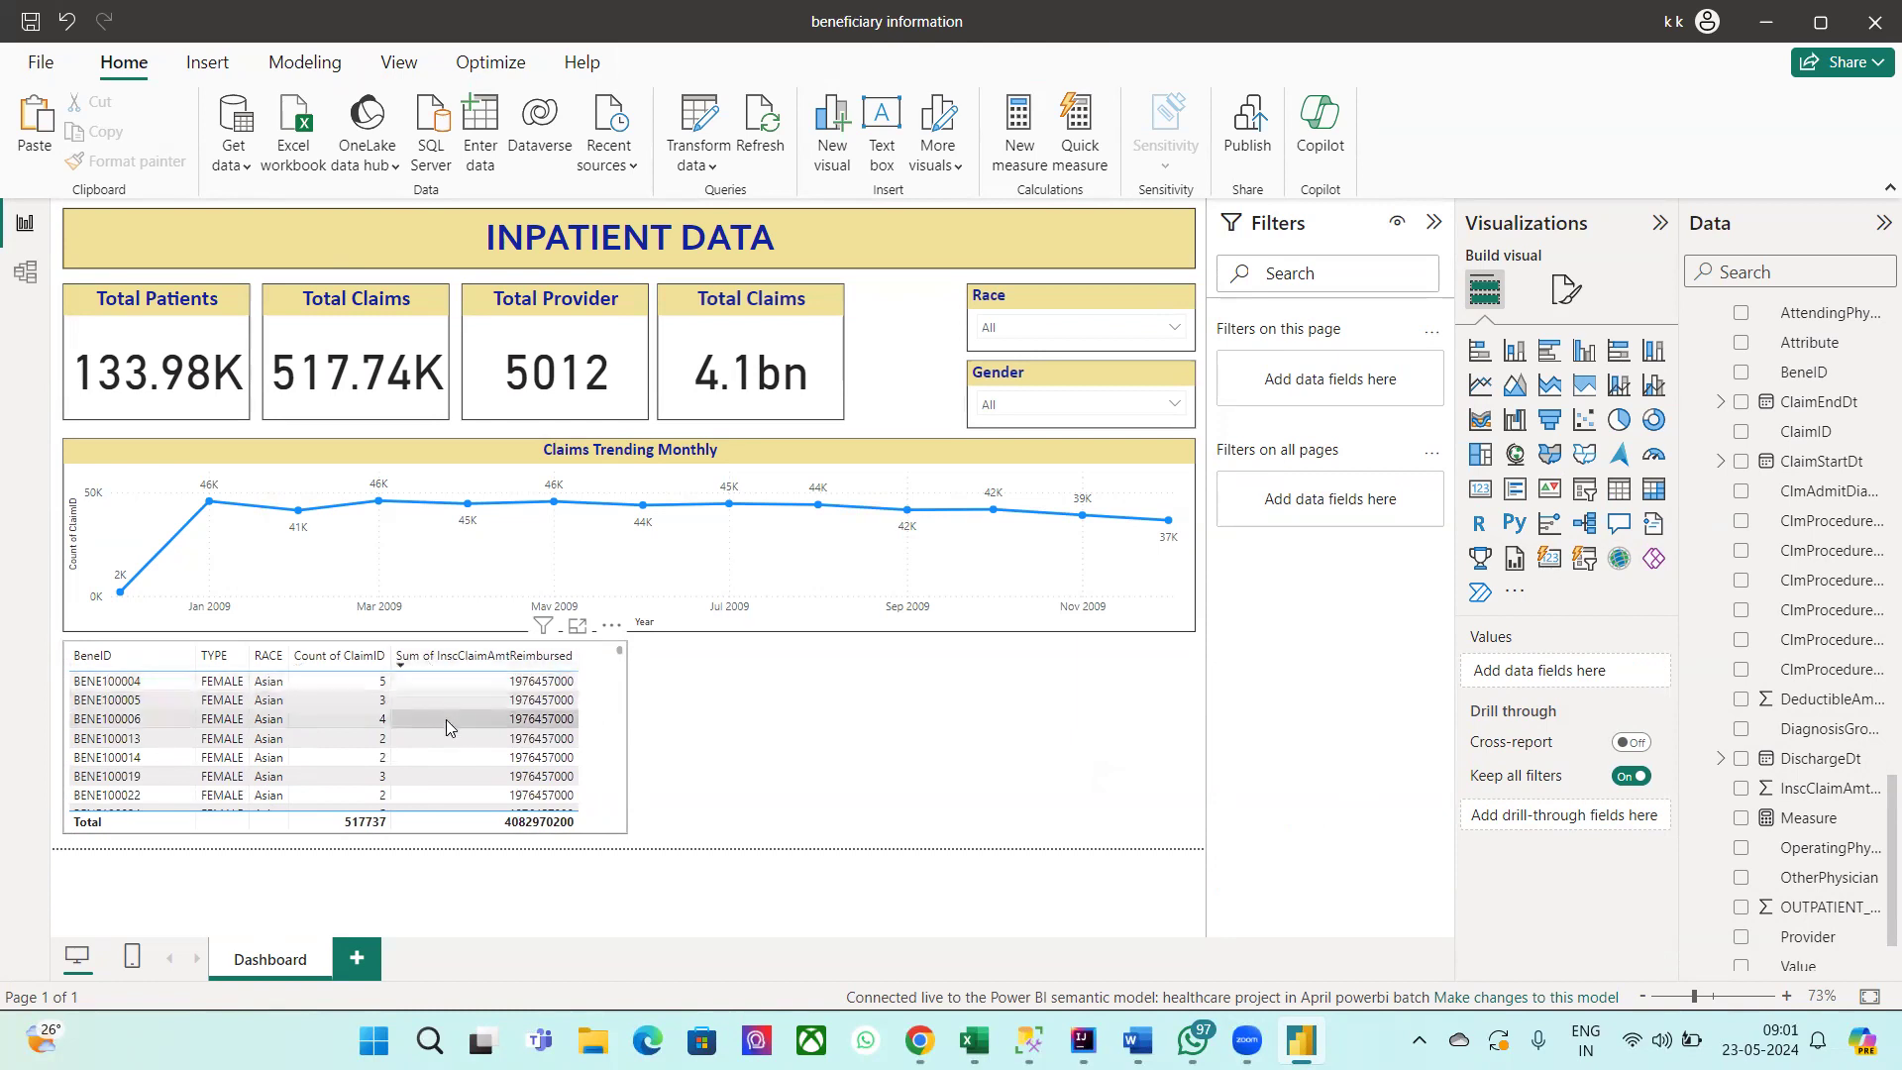
scroll(445, 773, "down", 5)
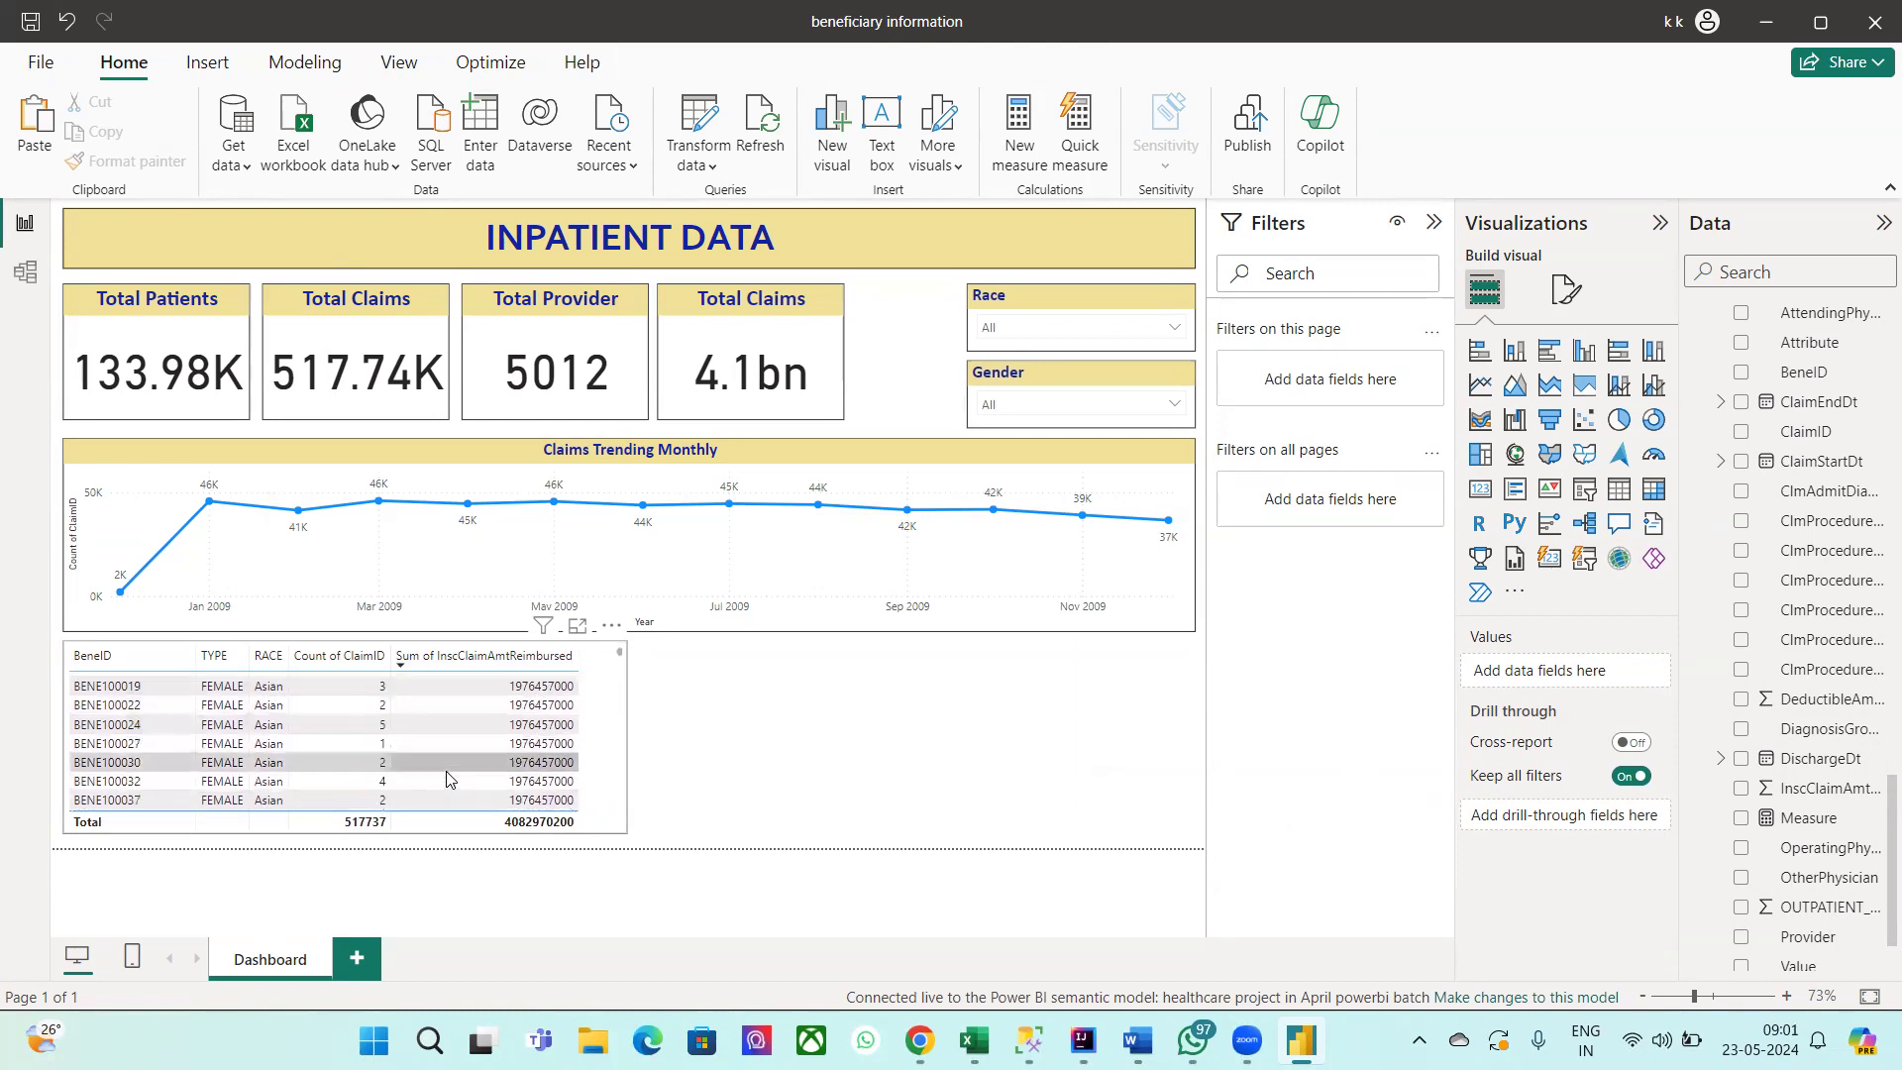
scroll(446, 777, "up", 5)
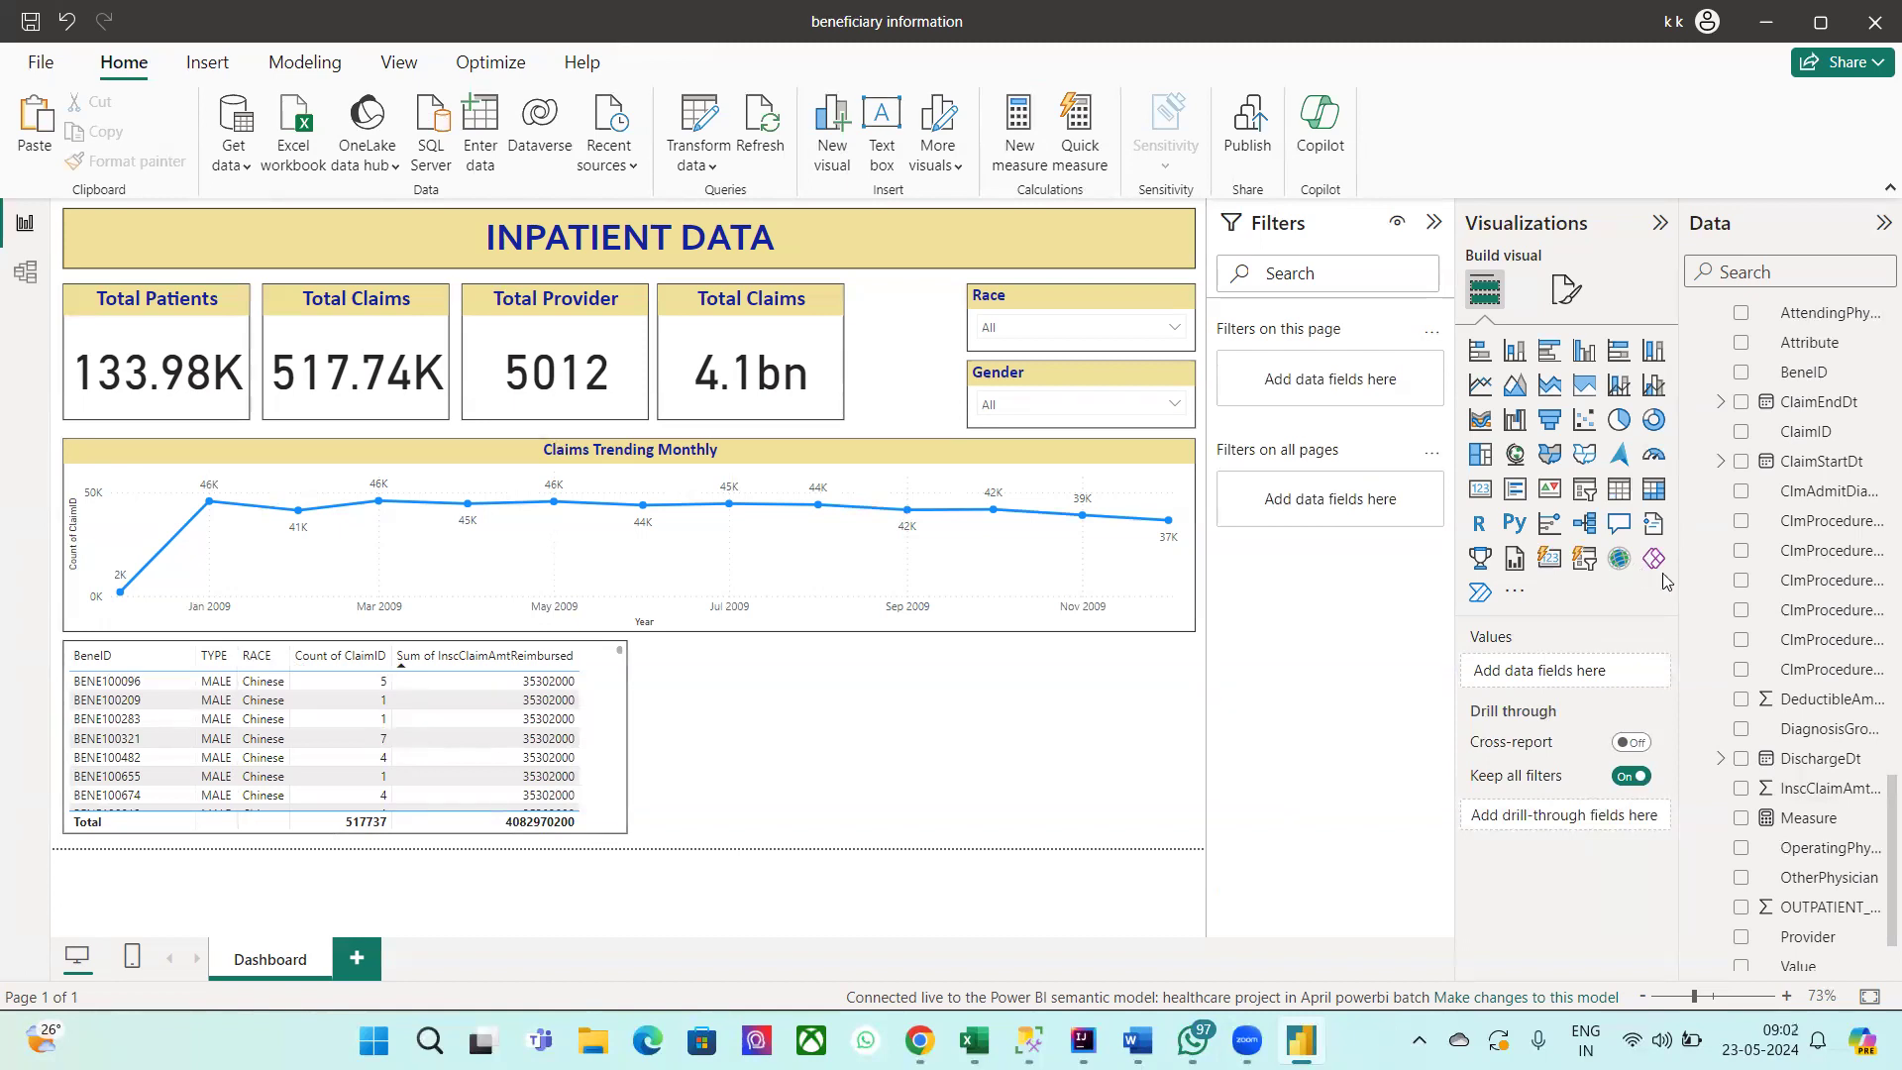
scroll(1765, 593, "up", 3)
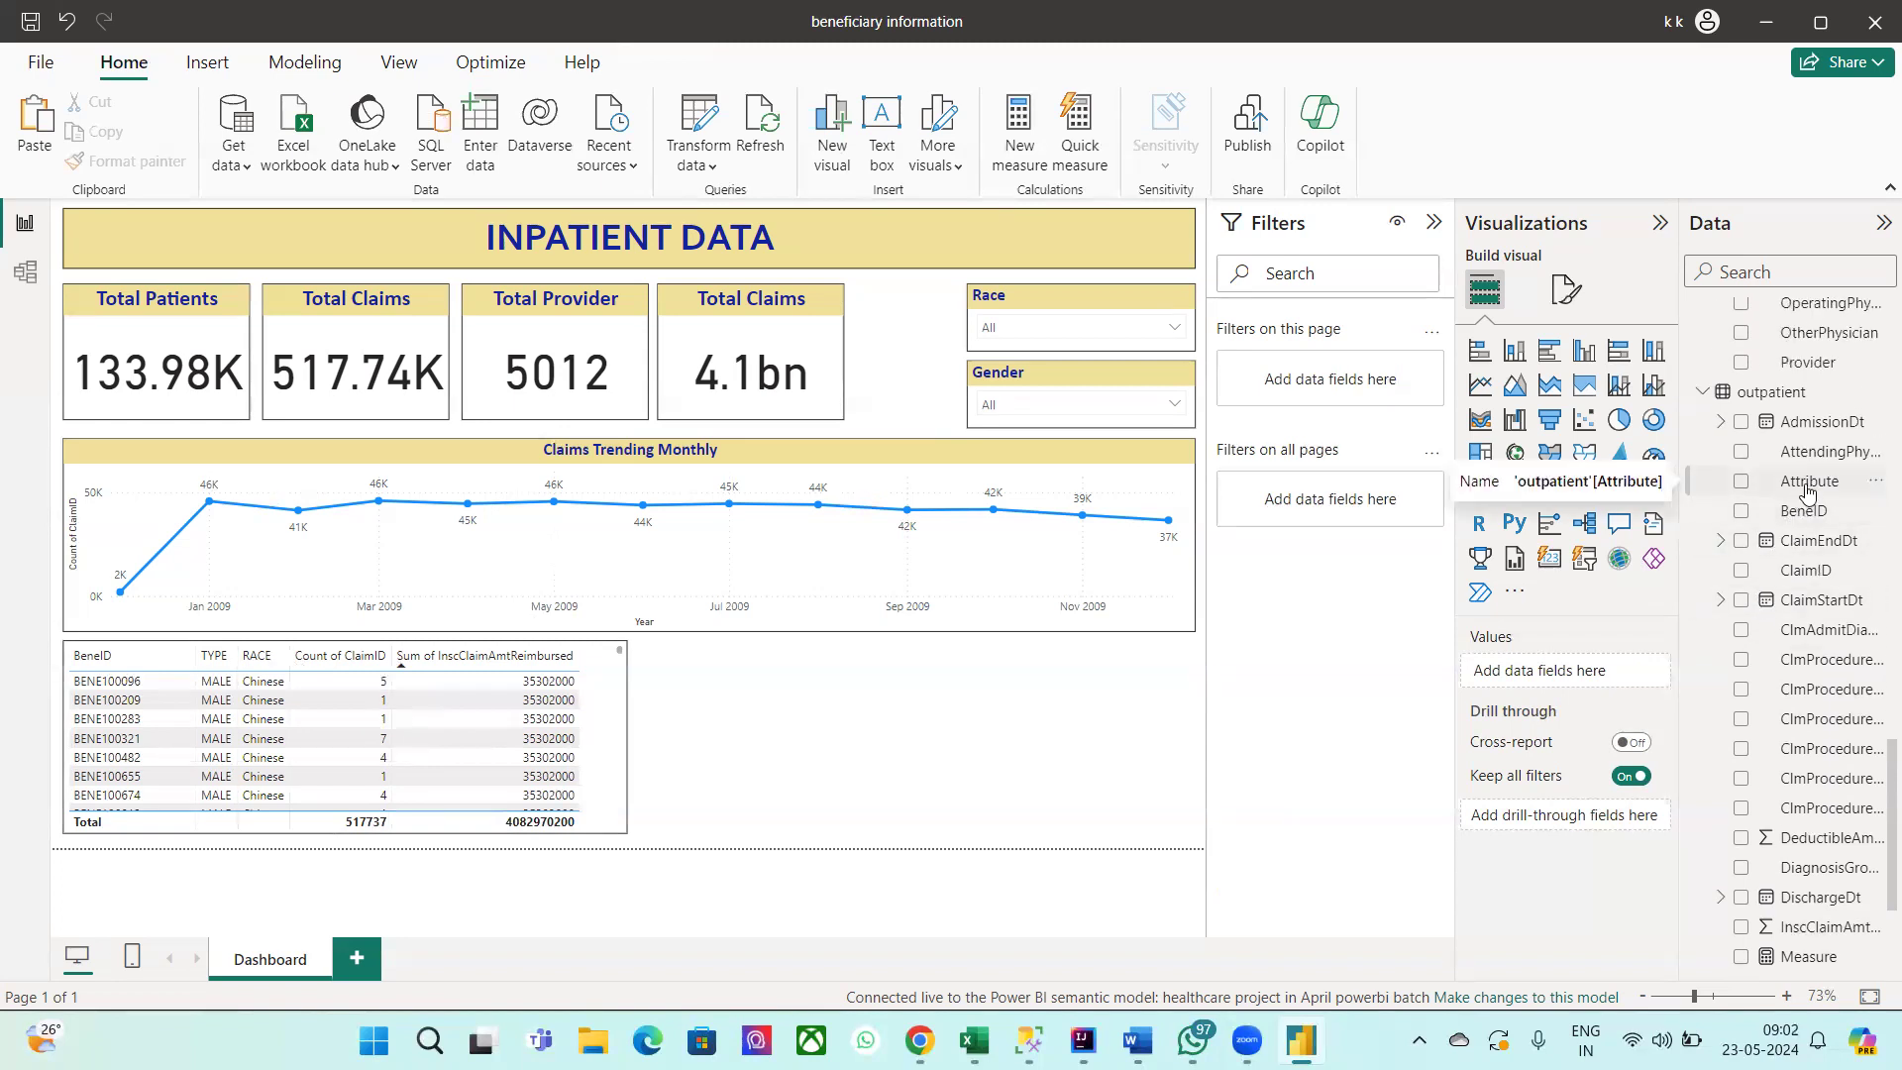
scroll(1868, 758, "down", 5)
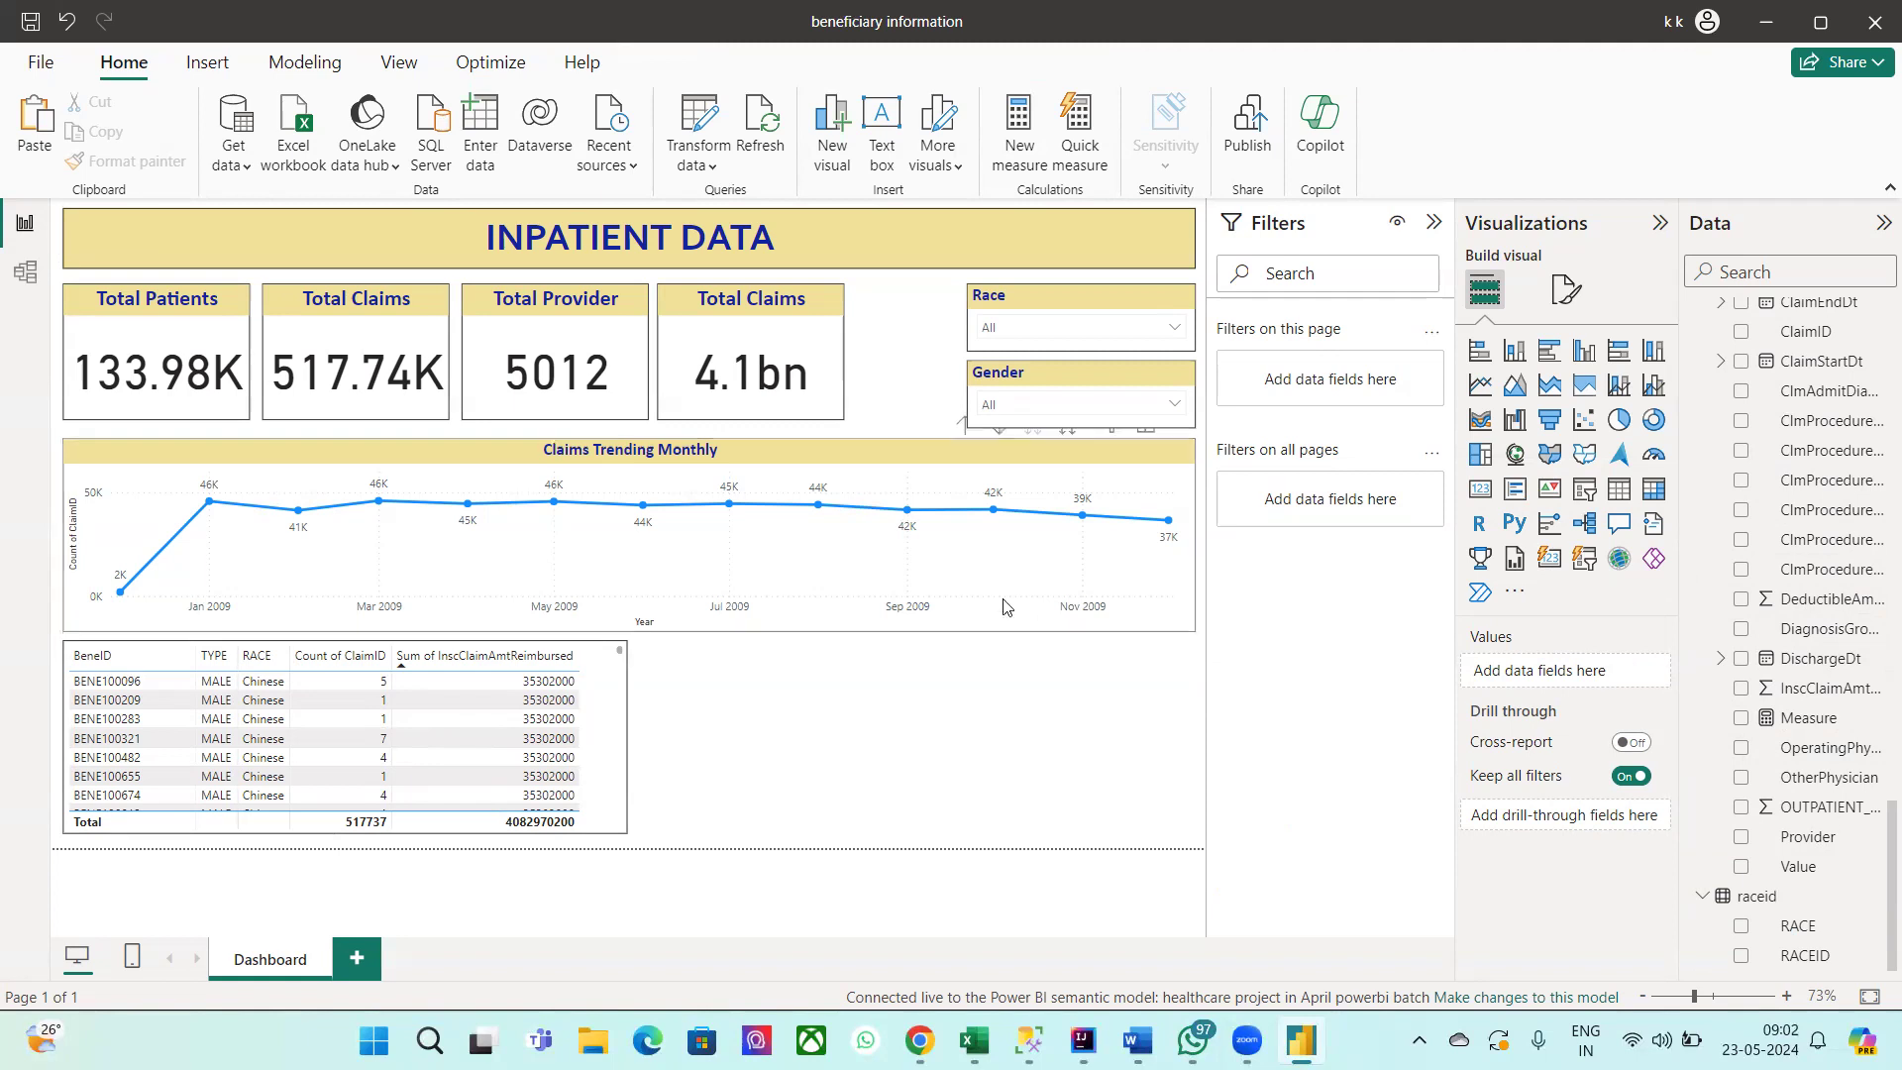
Step: Widen the Race and Gender slicers to fill the gap beside the reimbursed amount card
left_click(1024, 295)
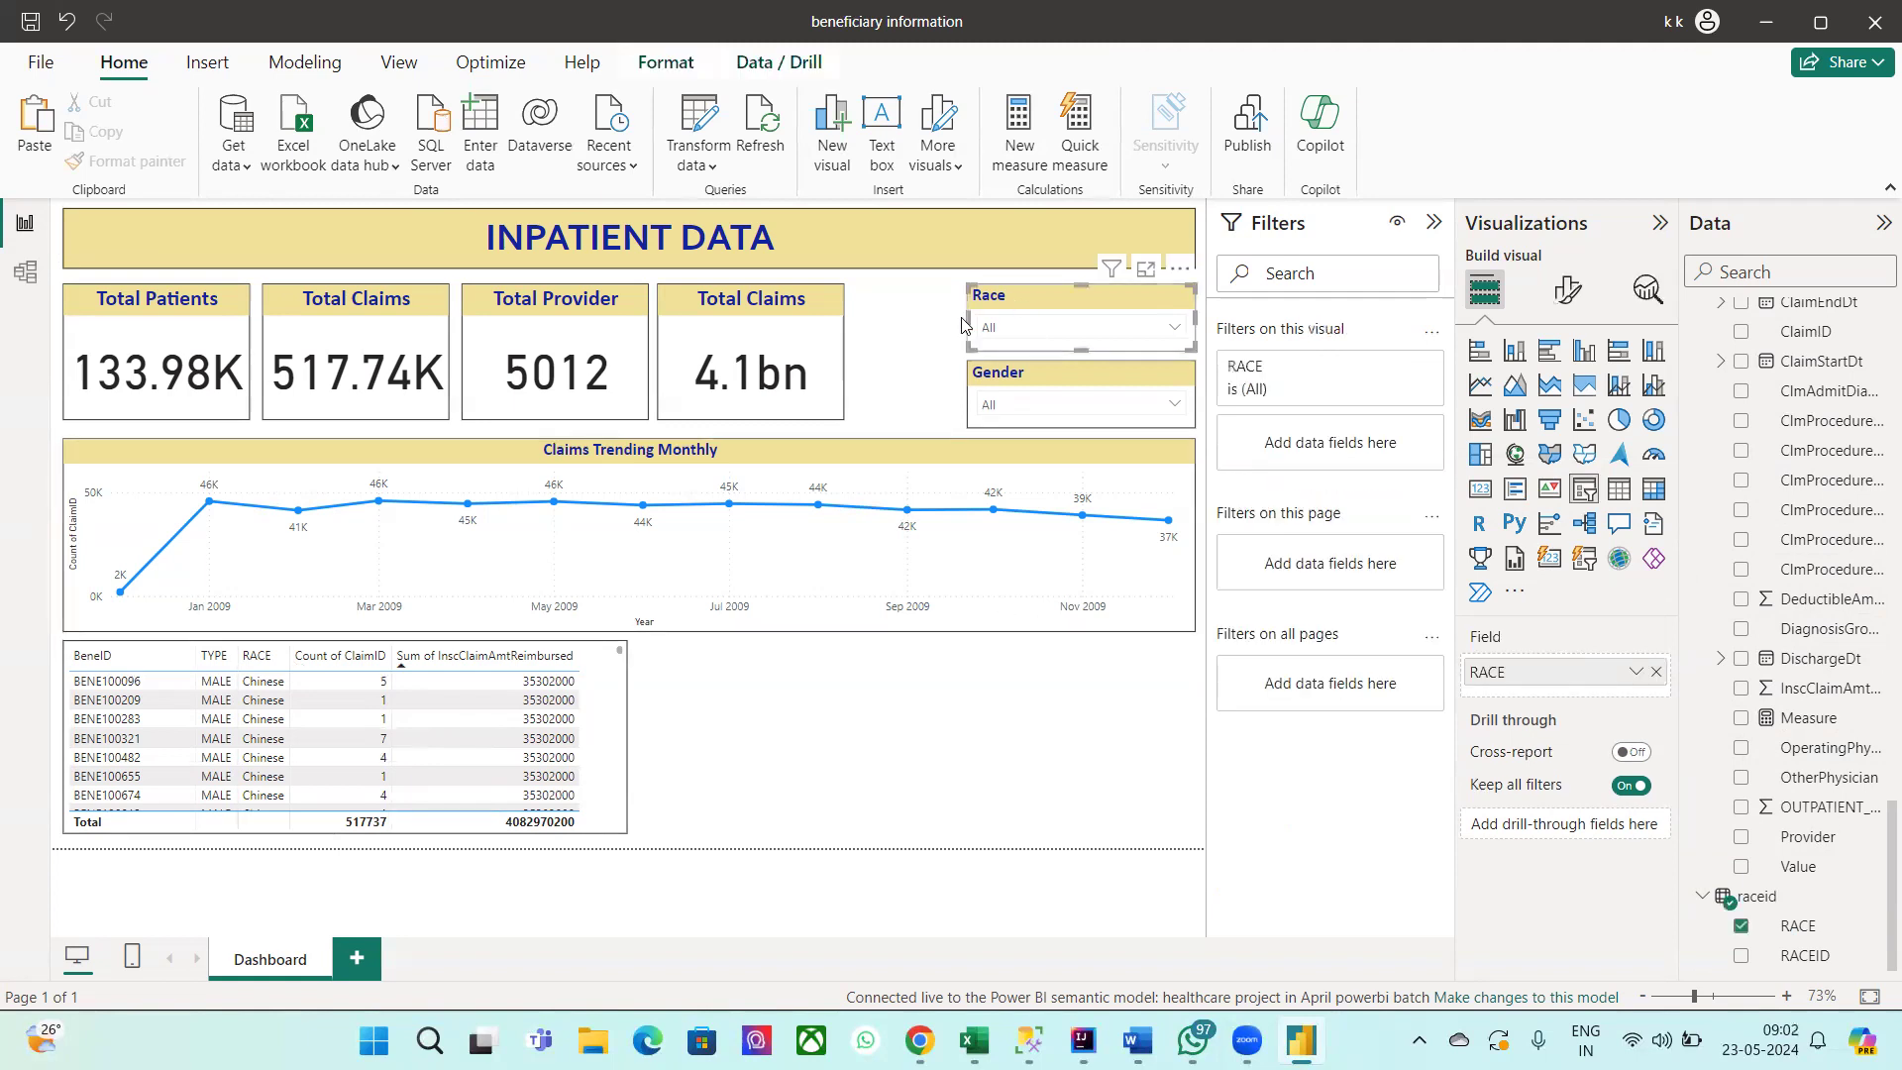
left_click_drag(966, 315, 874, 319)
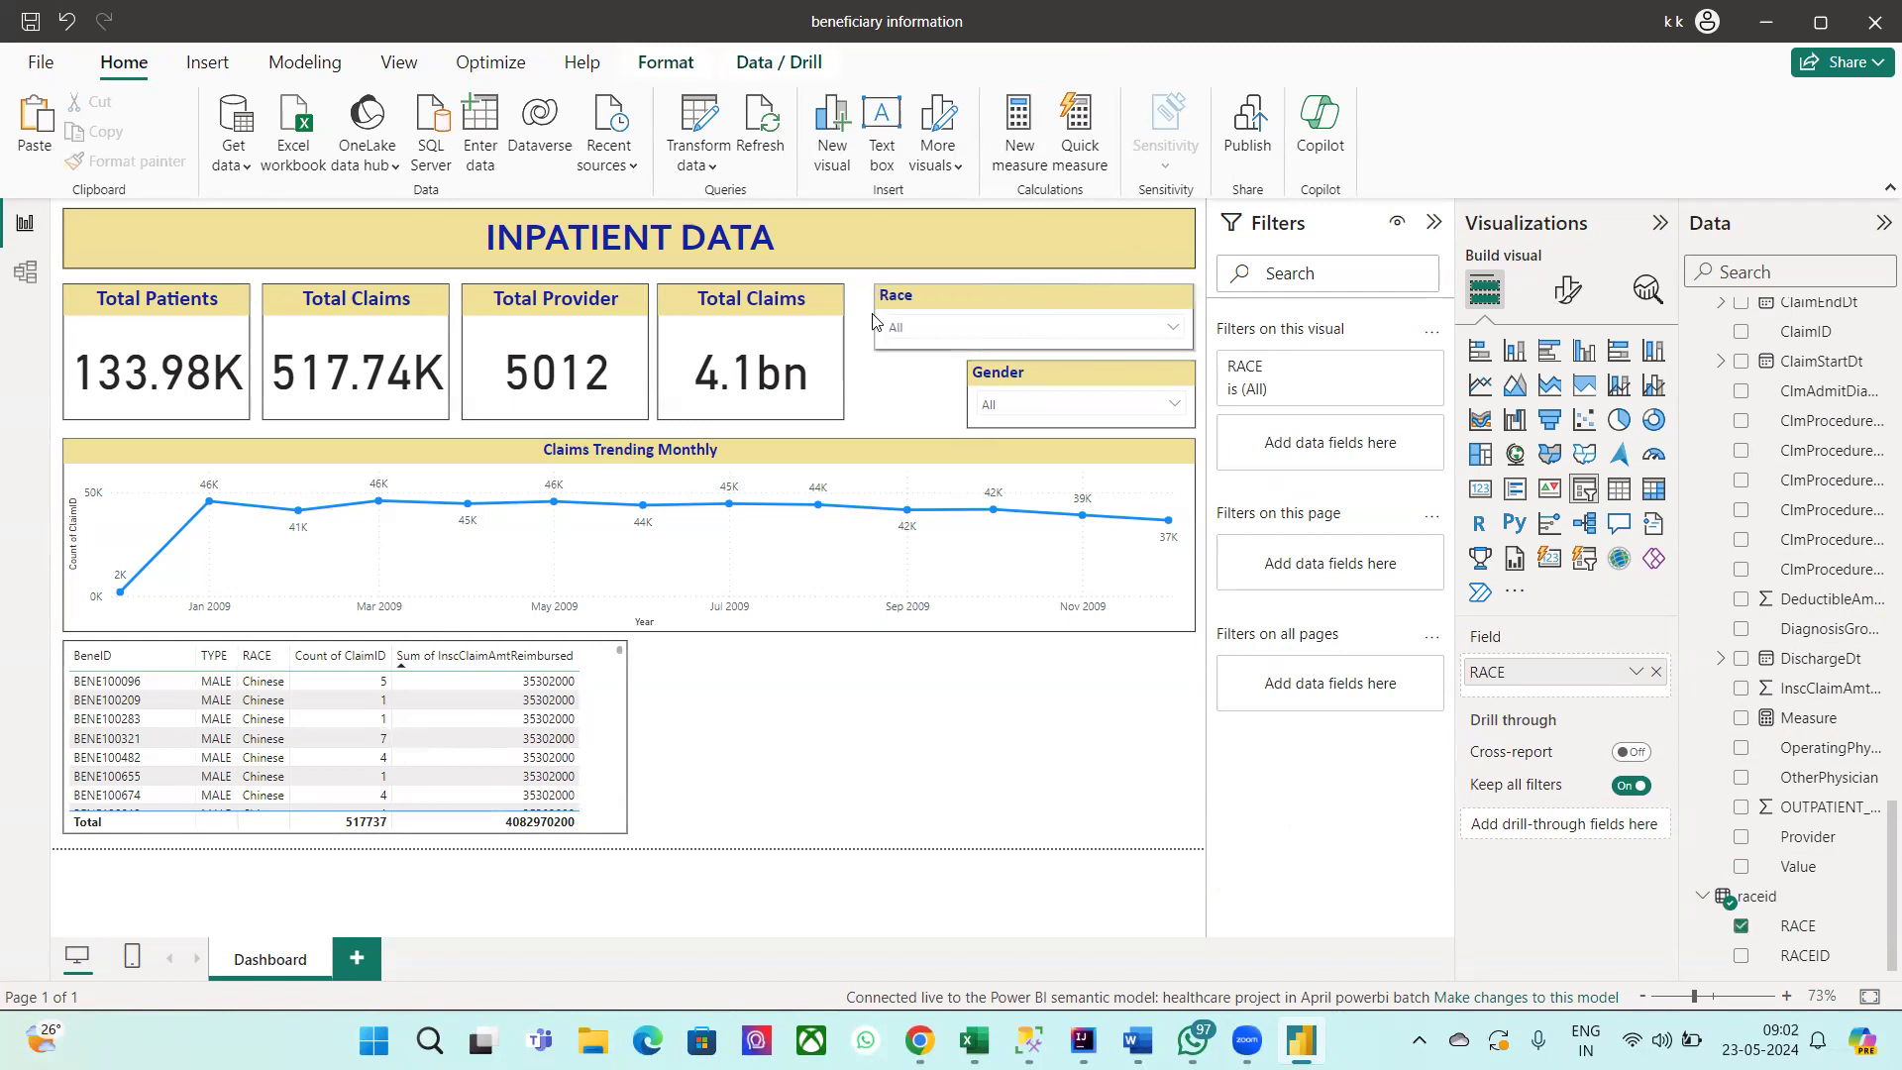
left_click(1020, 369)
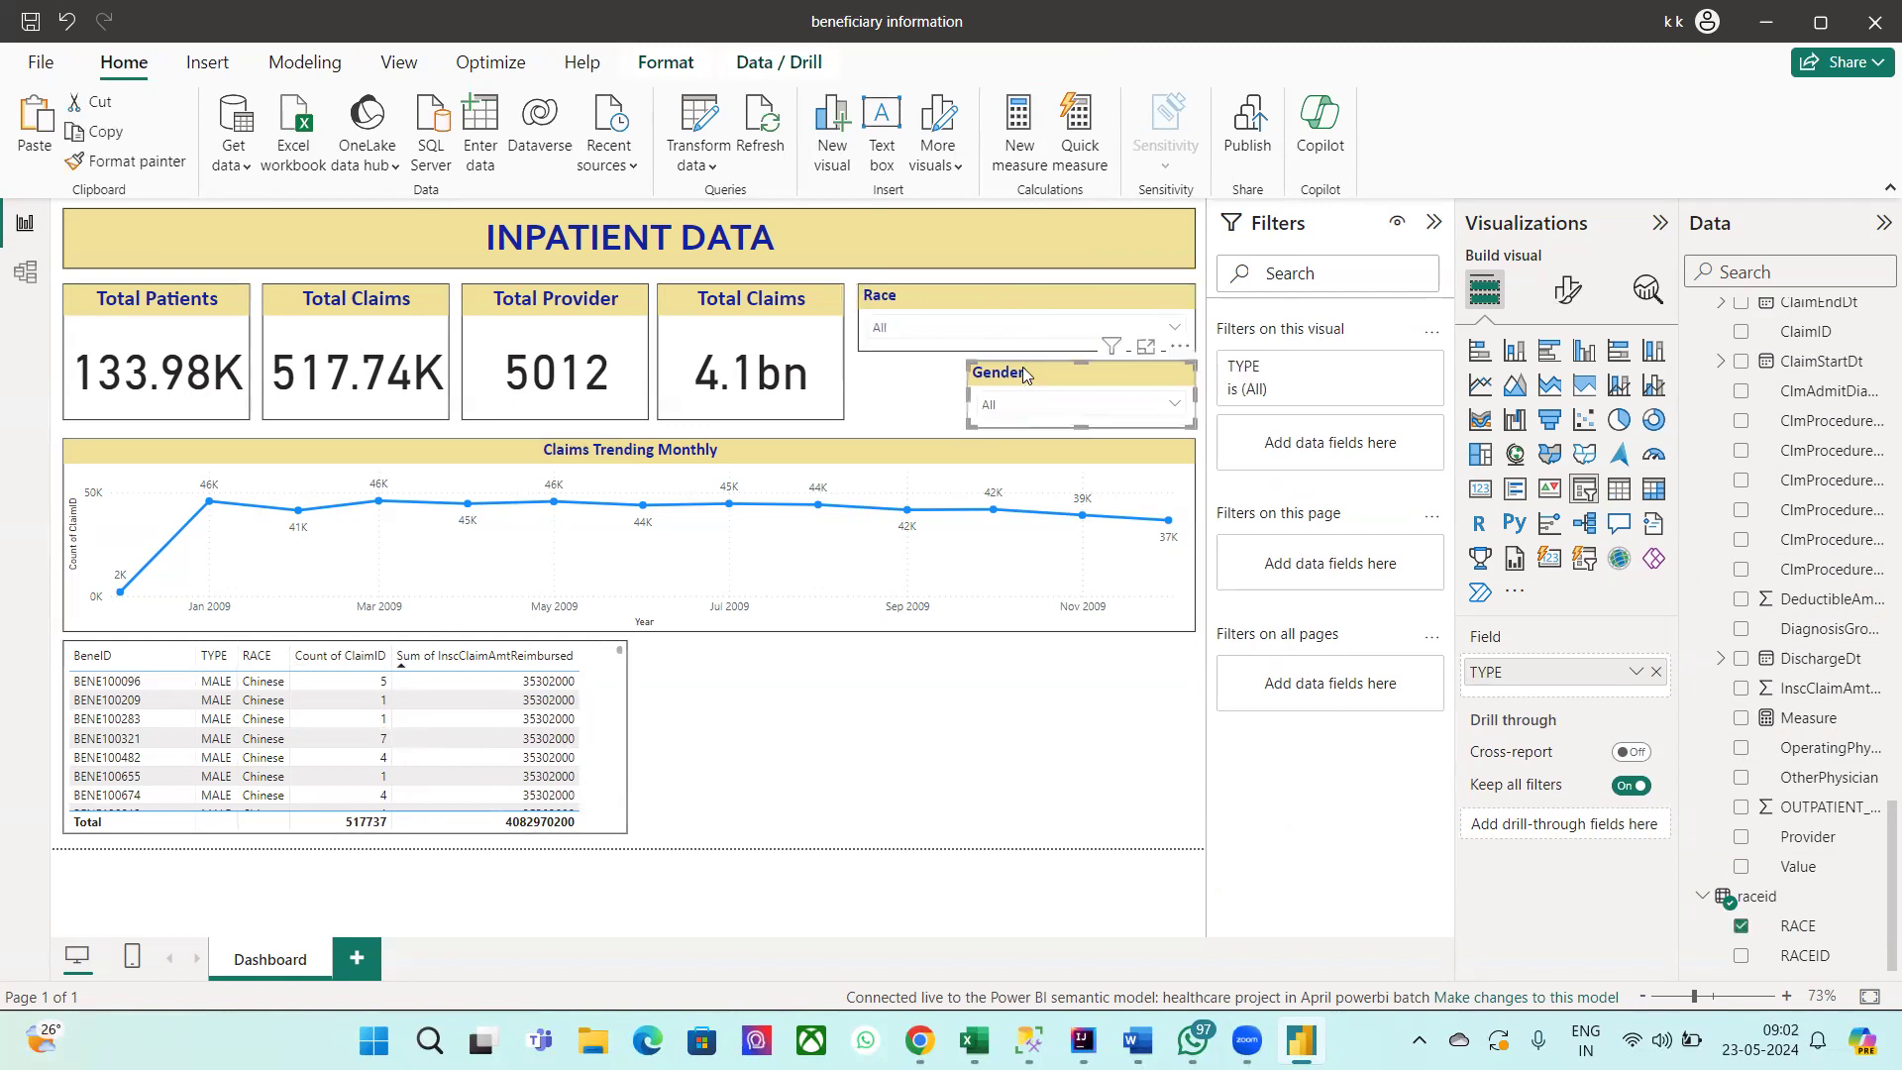
left_click_drag(970, 400, 859, 399)
left_click(942, 750)
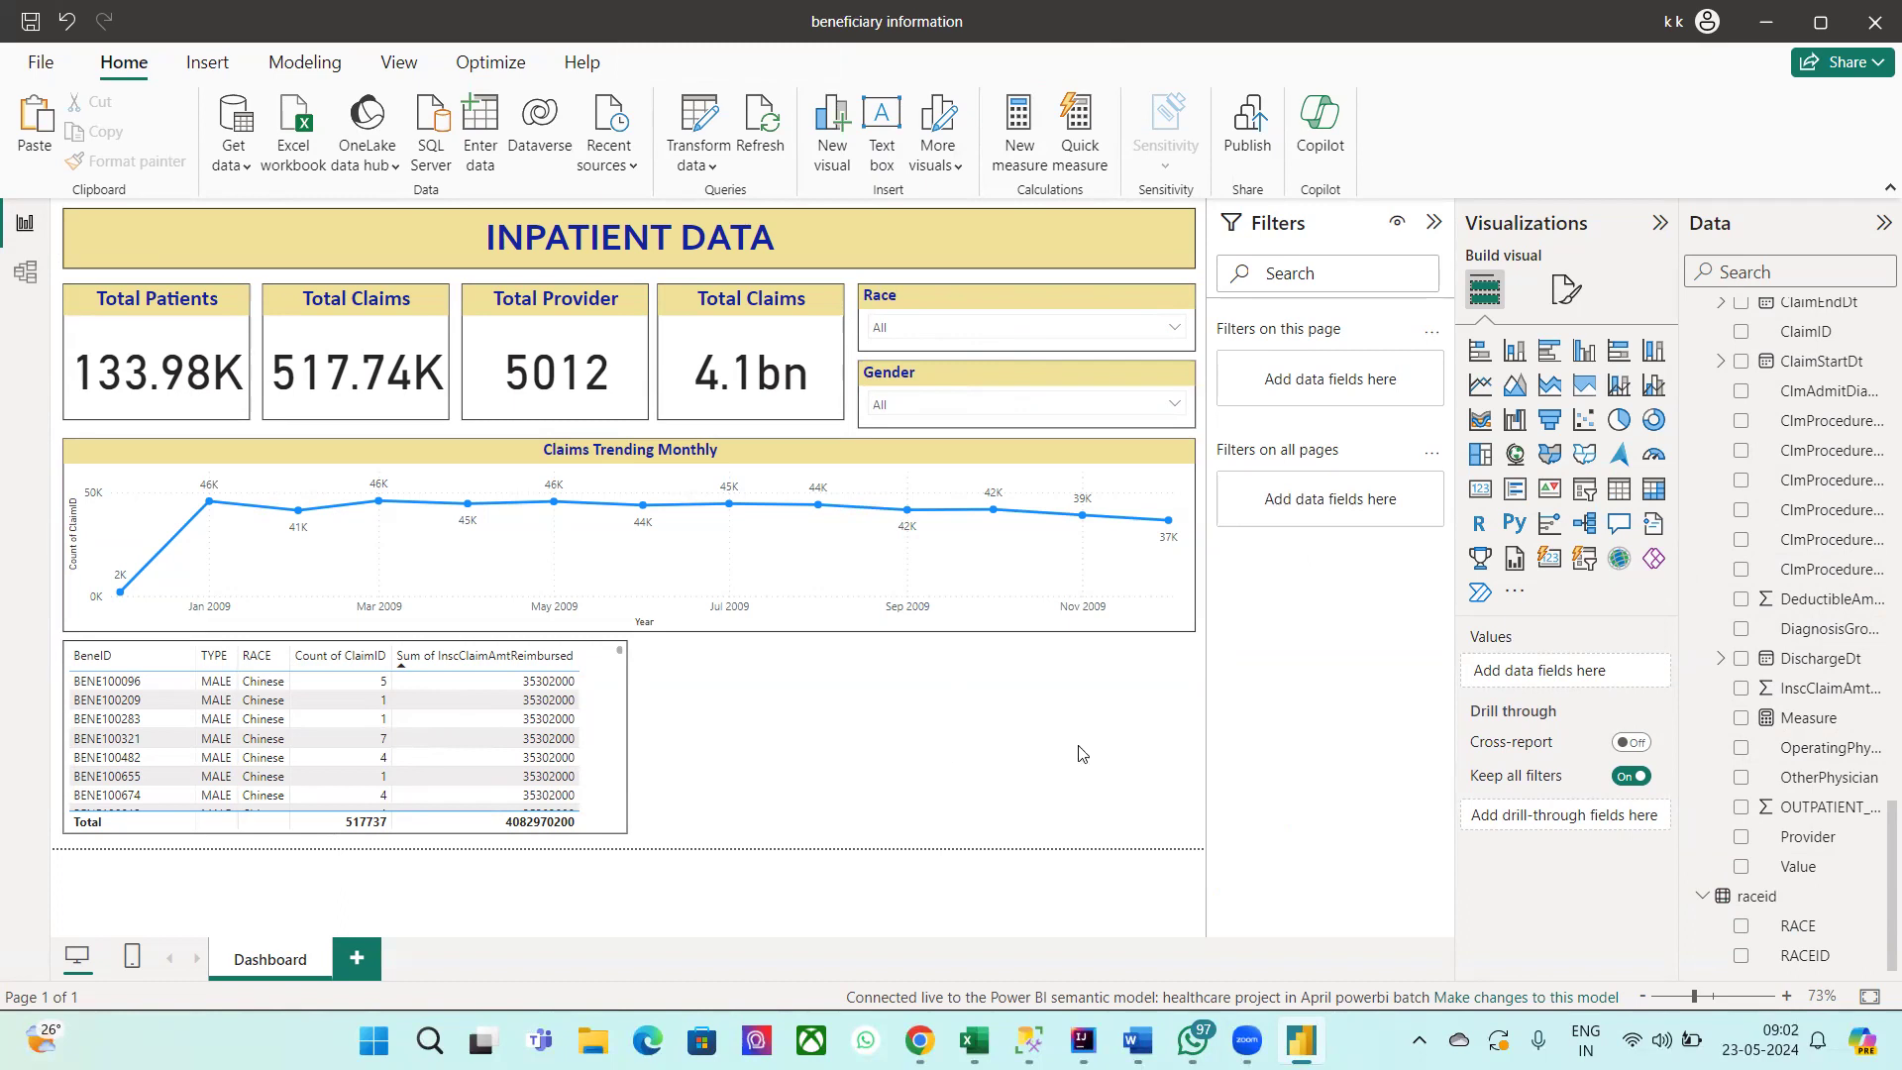
left_click(1246, 1040)
left_click(607, 715)
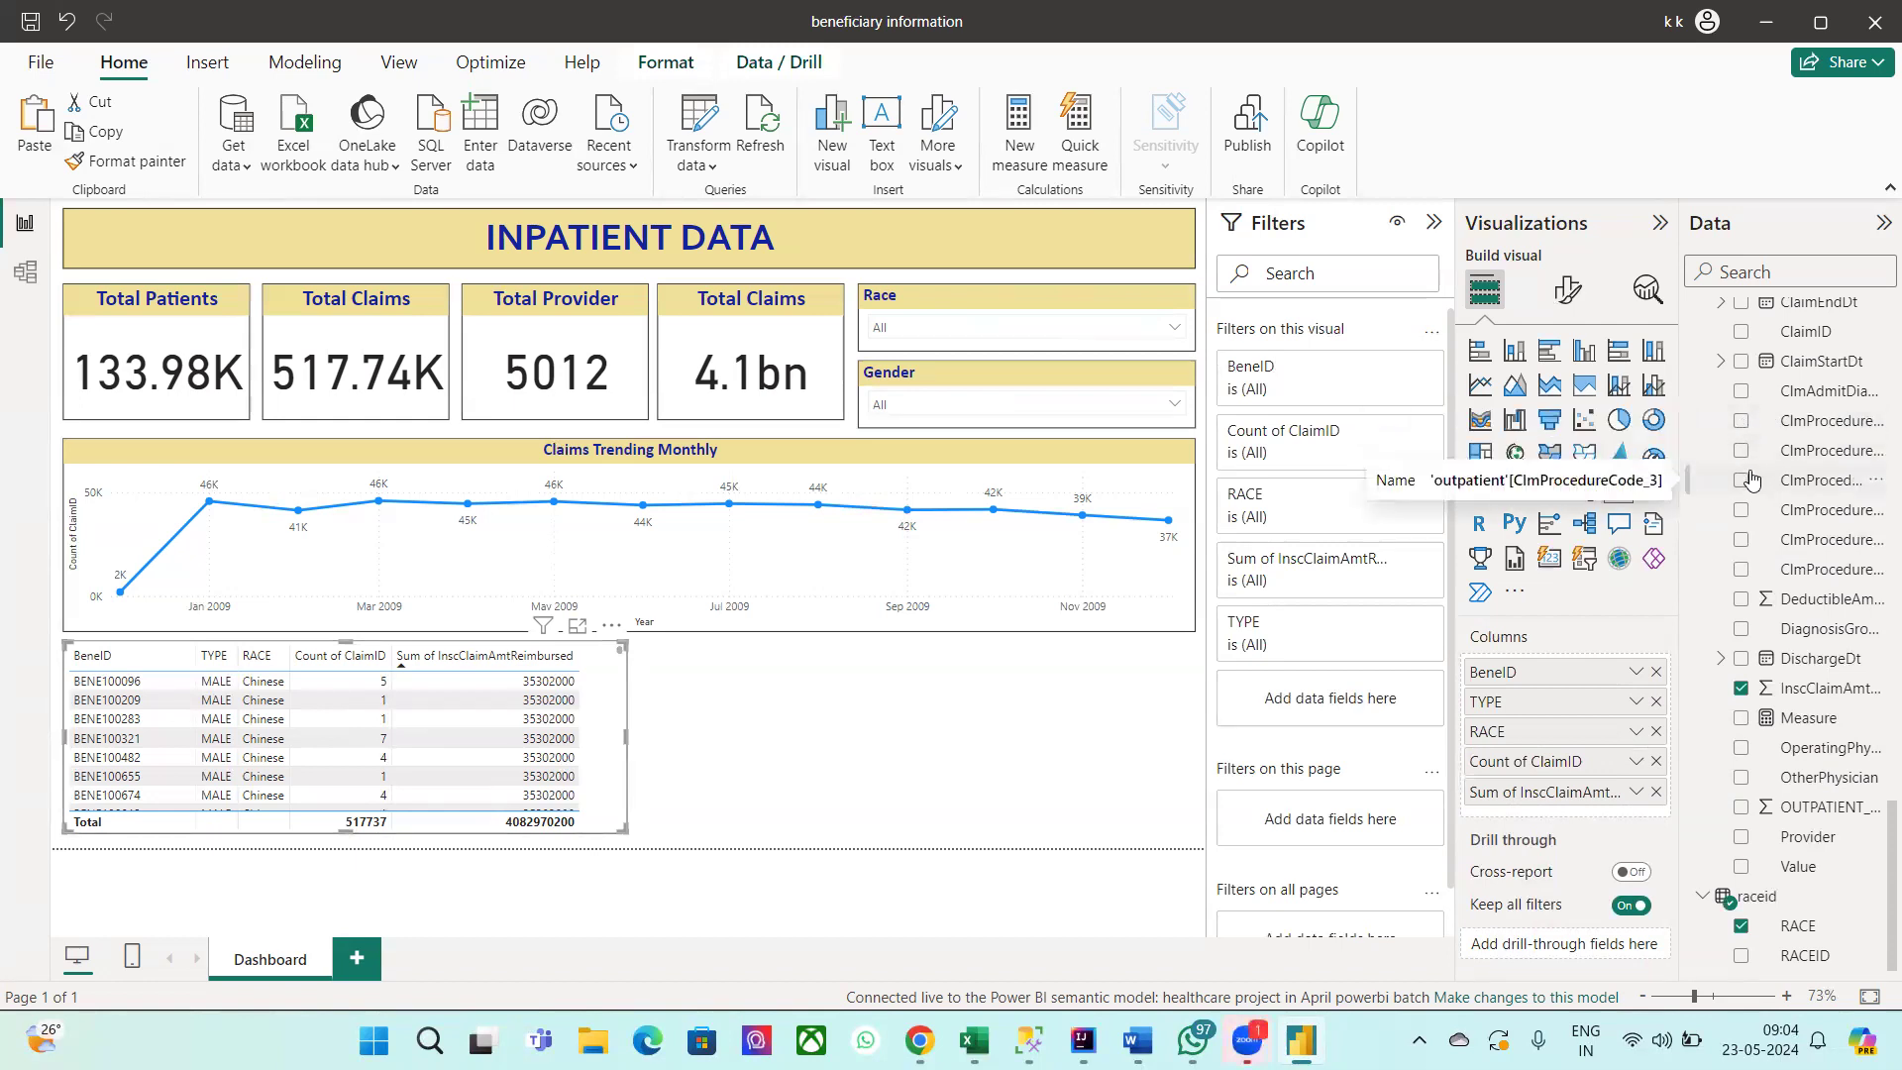
left_click(706, 701)
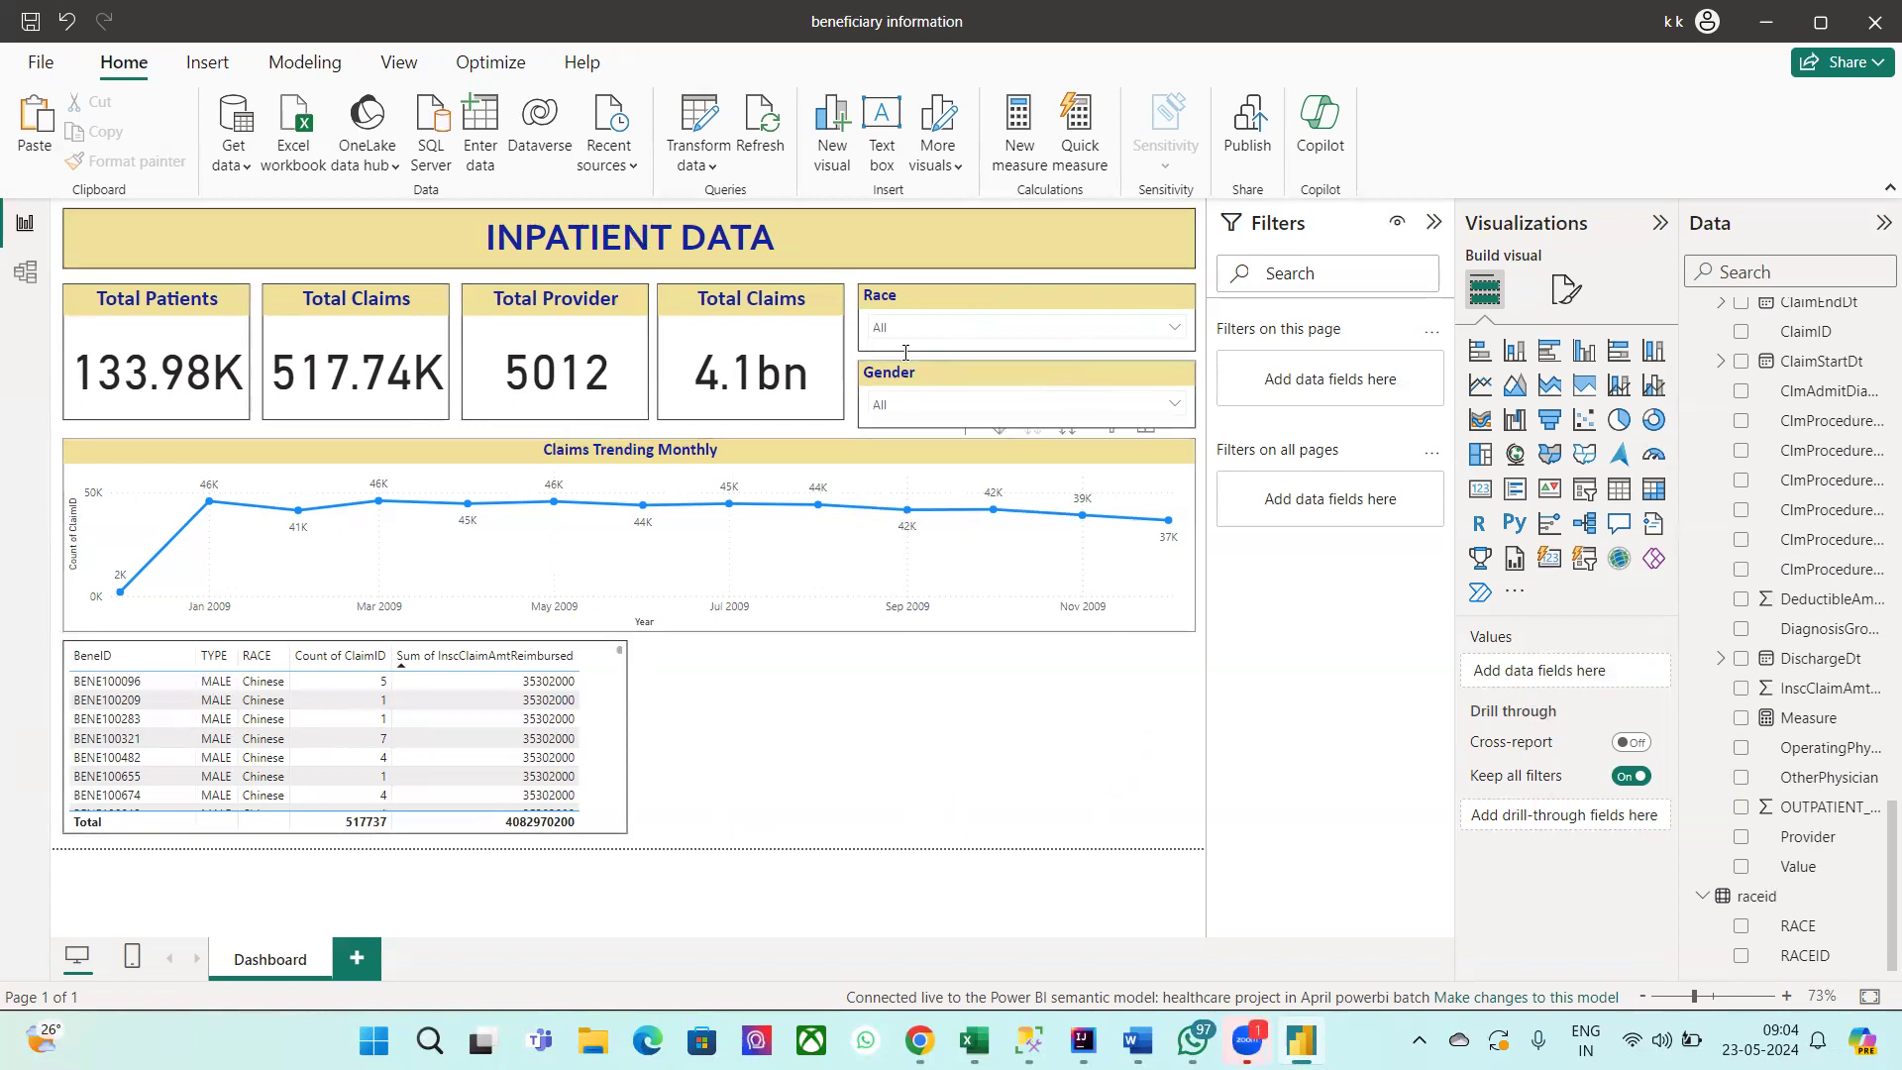
Step: Insert a pie chart beside the beneficiary table with the gender table's TYPE field as its legend, leaving ClaimID out of the legend
left_click(832, 123)
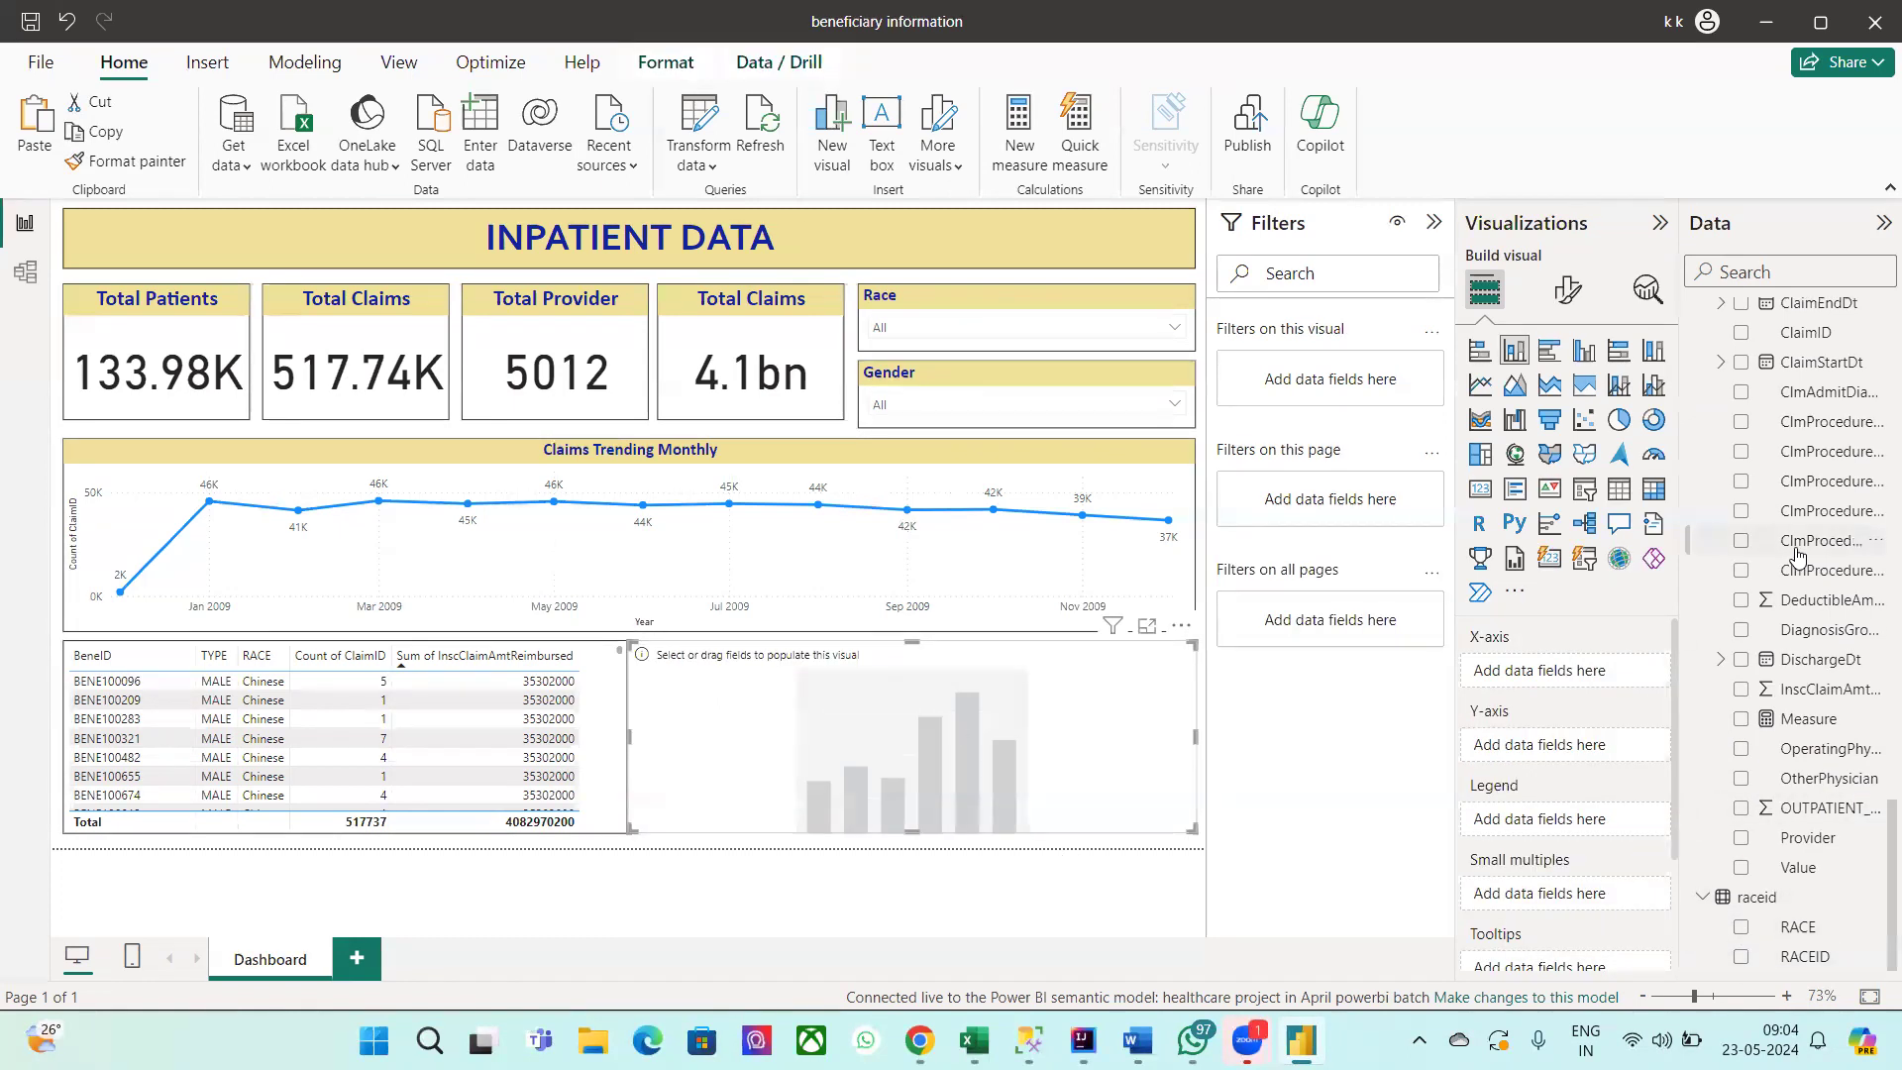
scroll(1798, 554, "up", 6)
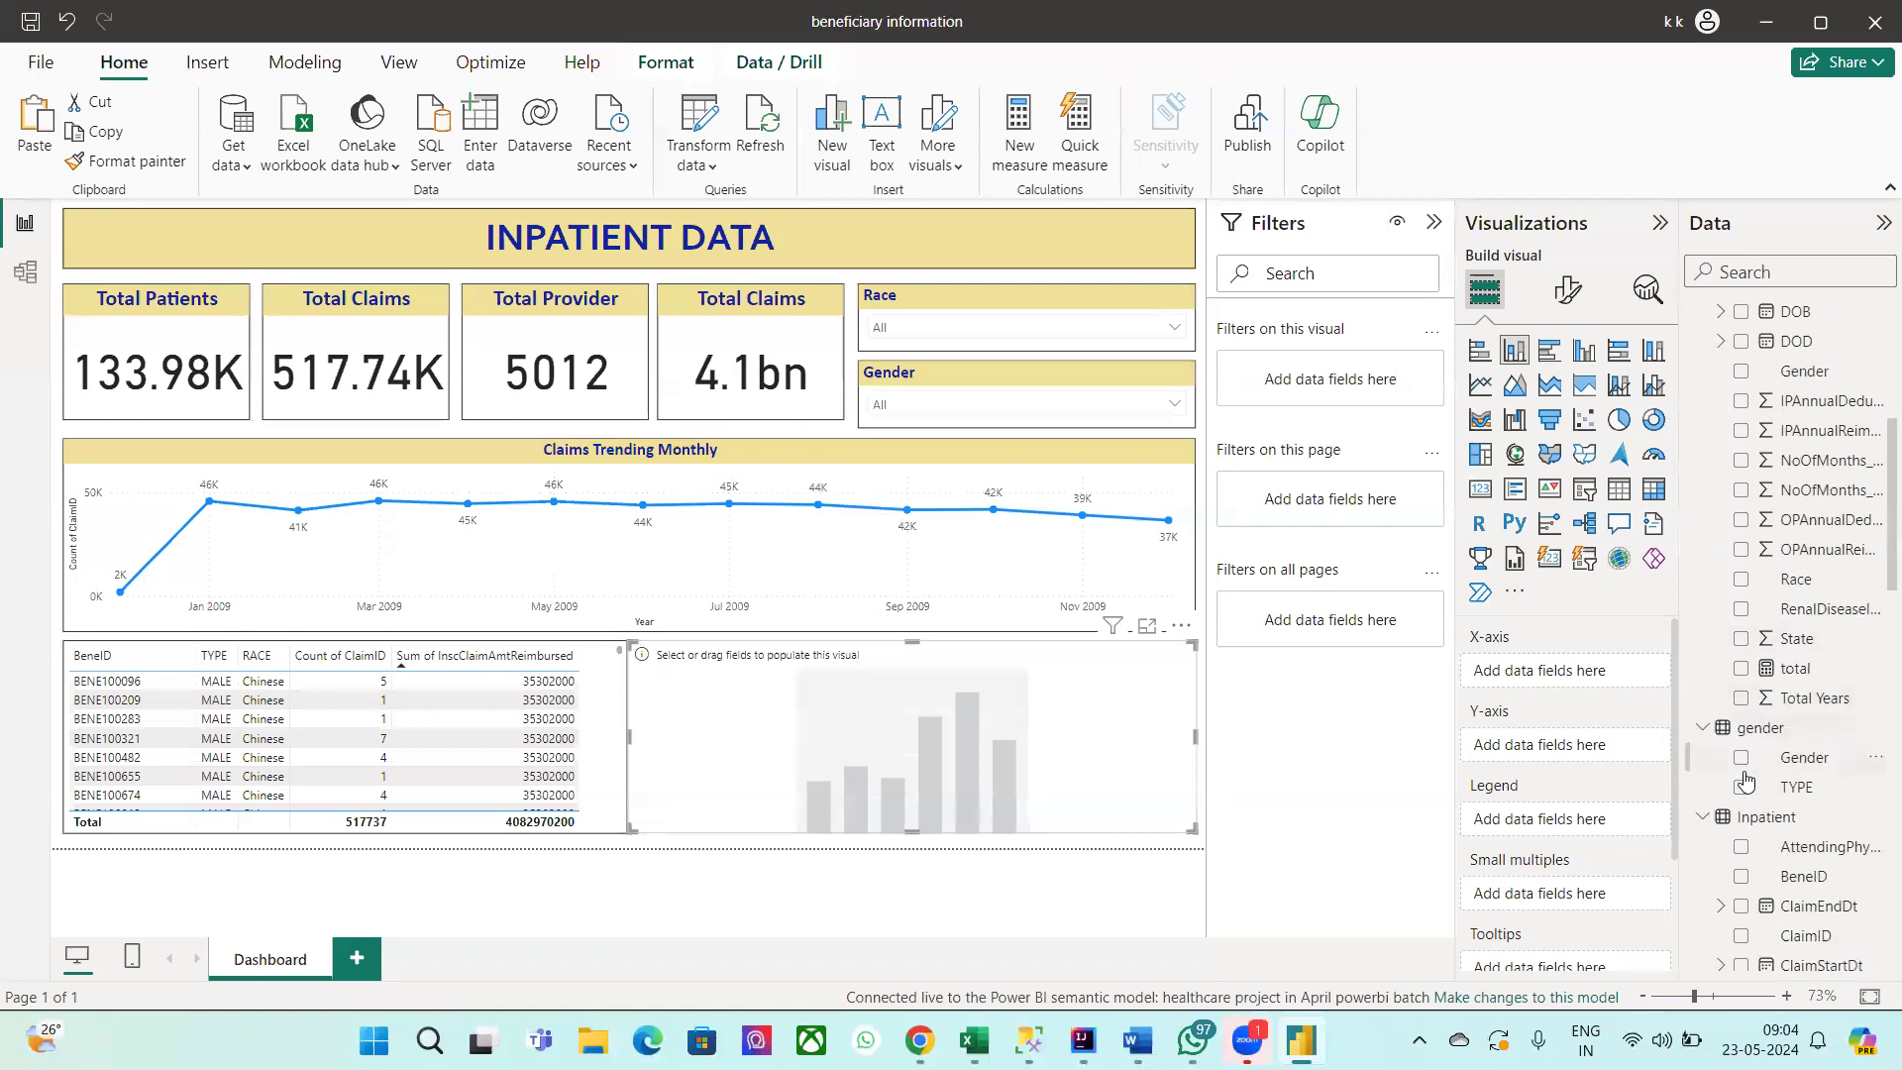
left_click(1741, 789)
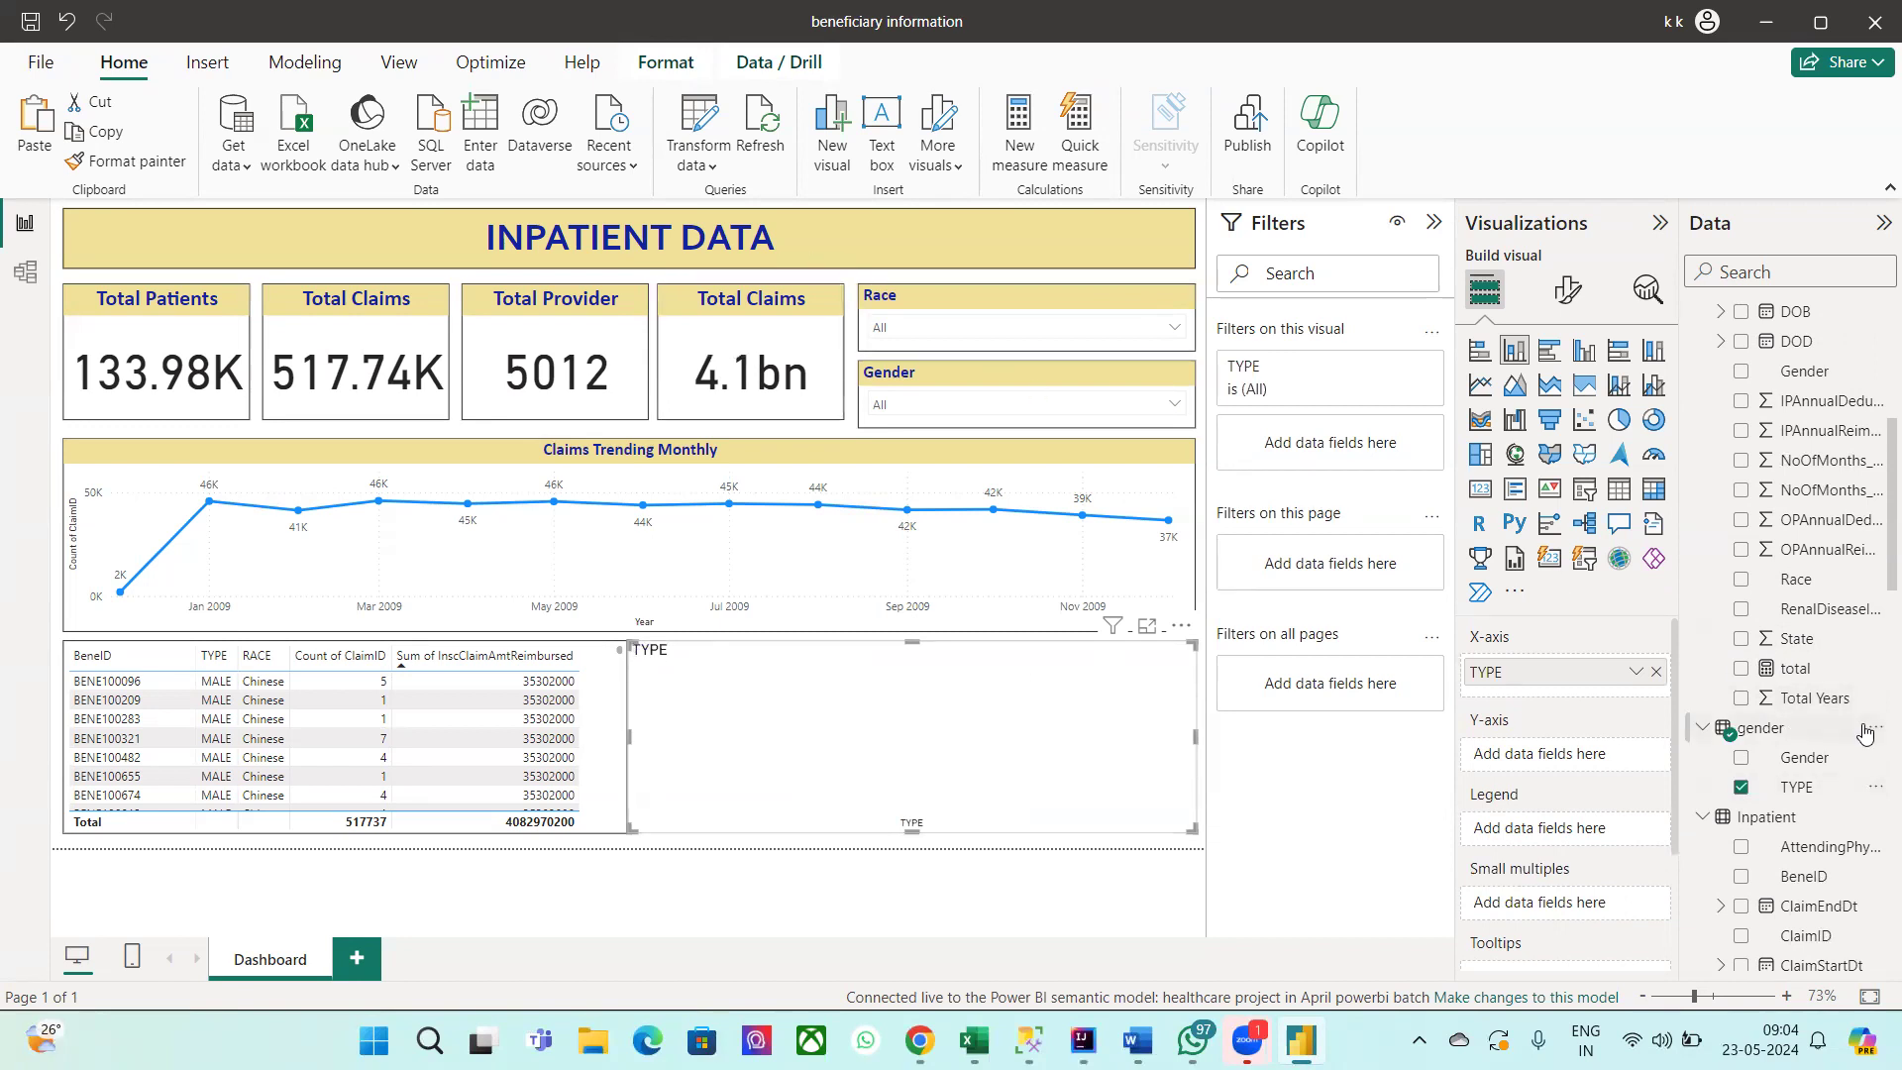
scroll(1864, 733, "down", 3)
left_click_drag(1740, 614, 1575, 822)
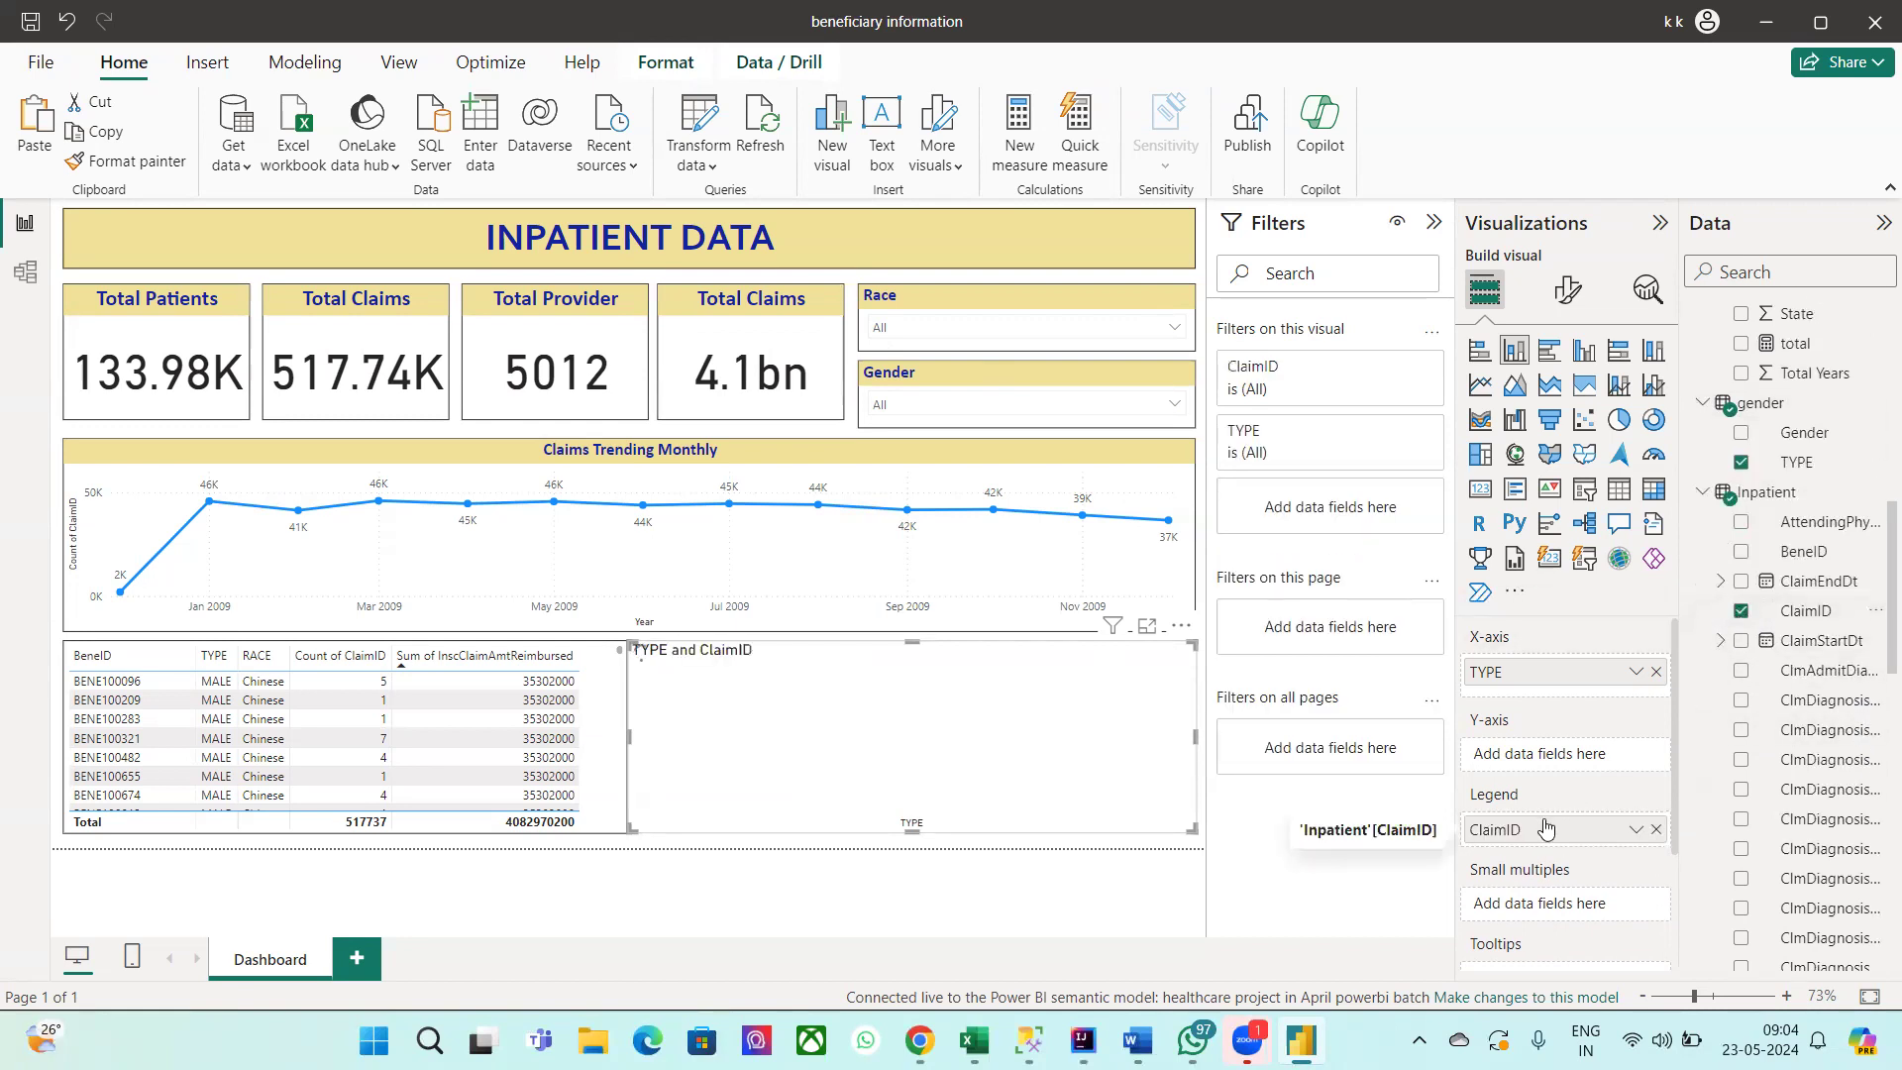
left_click(1655, 829)
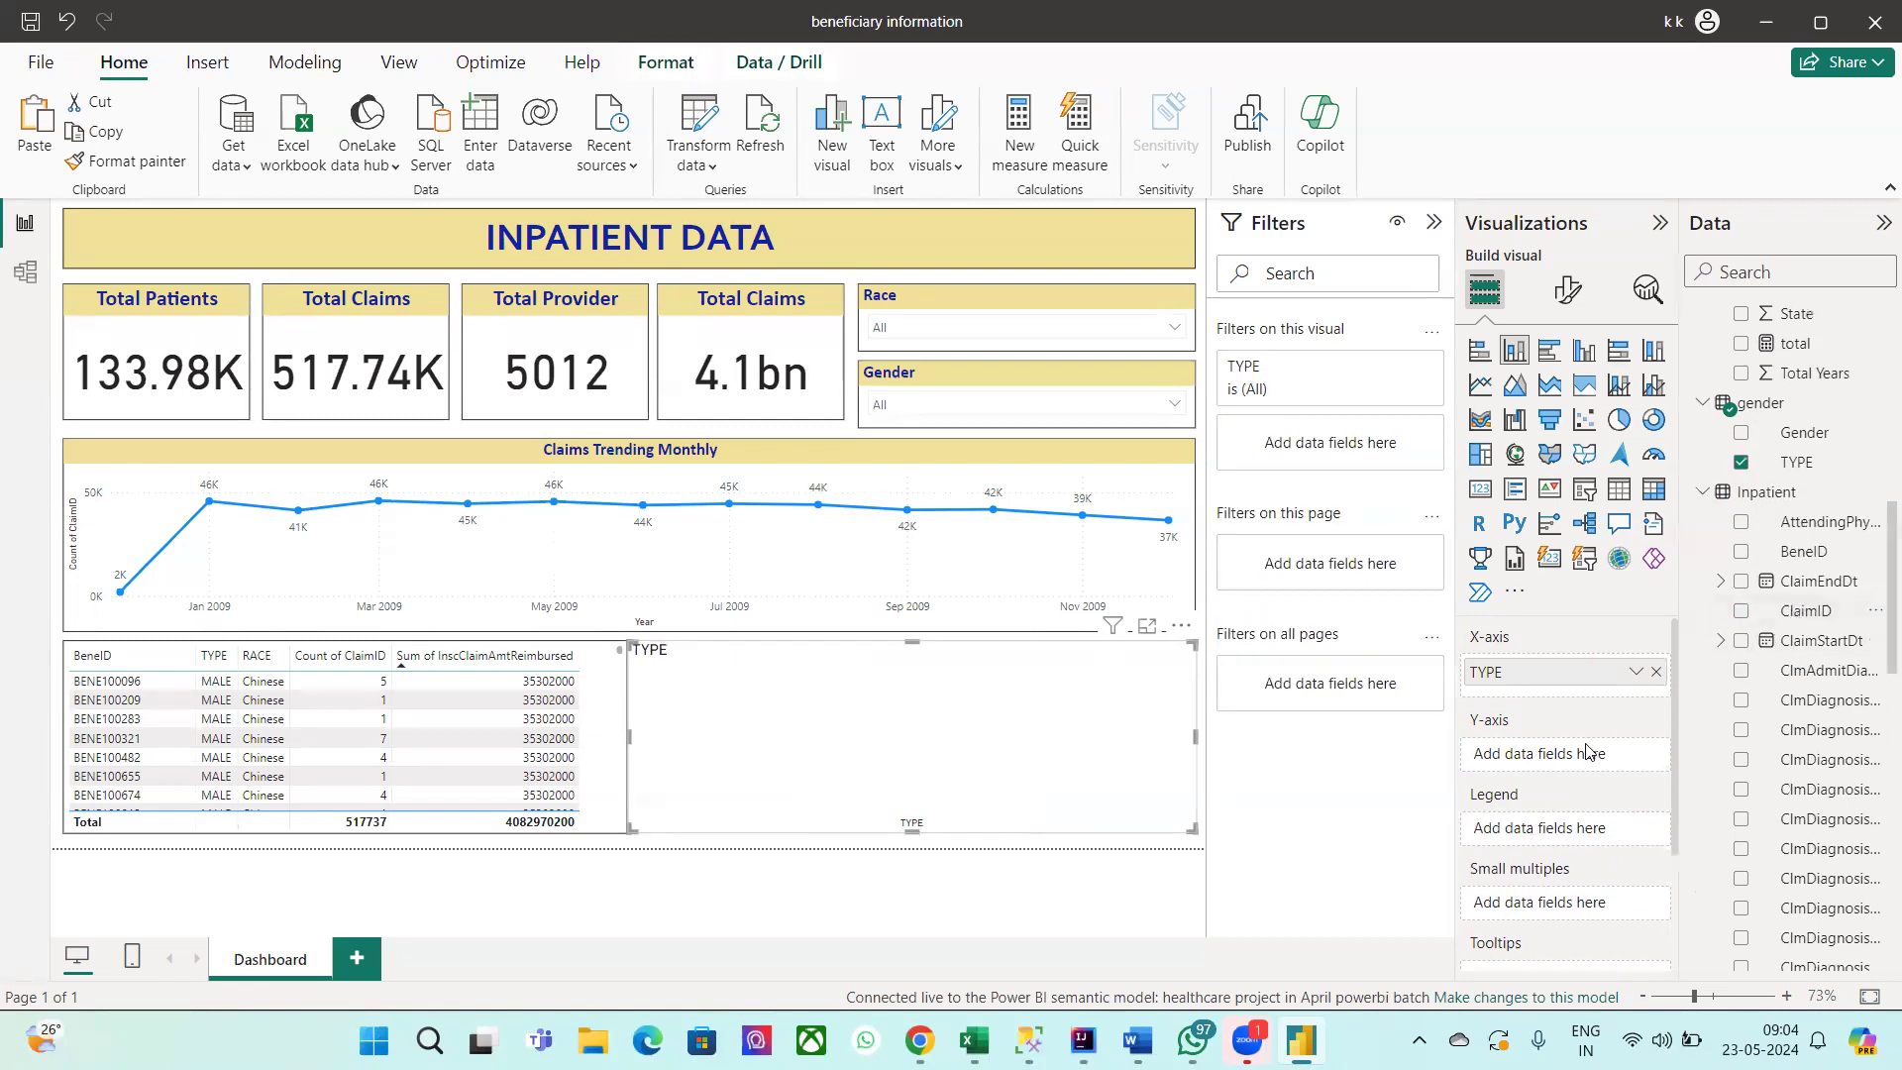
left_click(1618, 419)
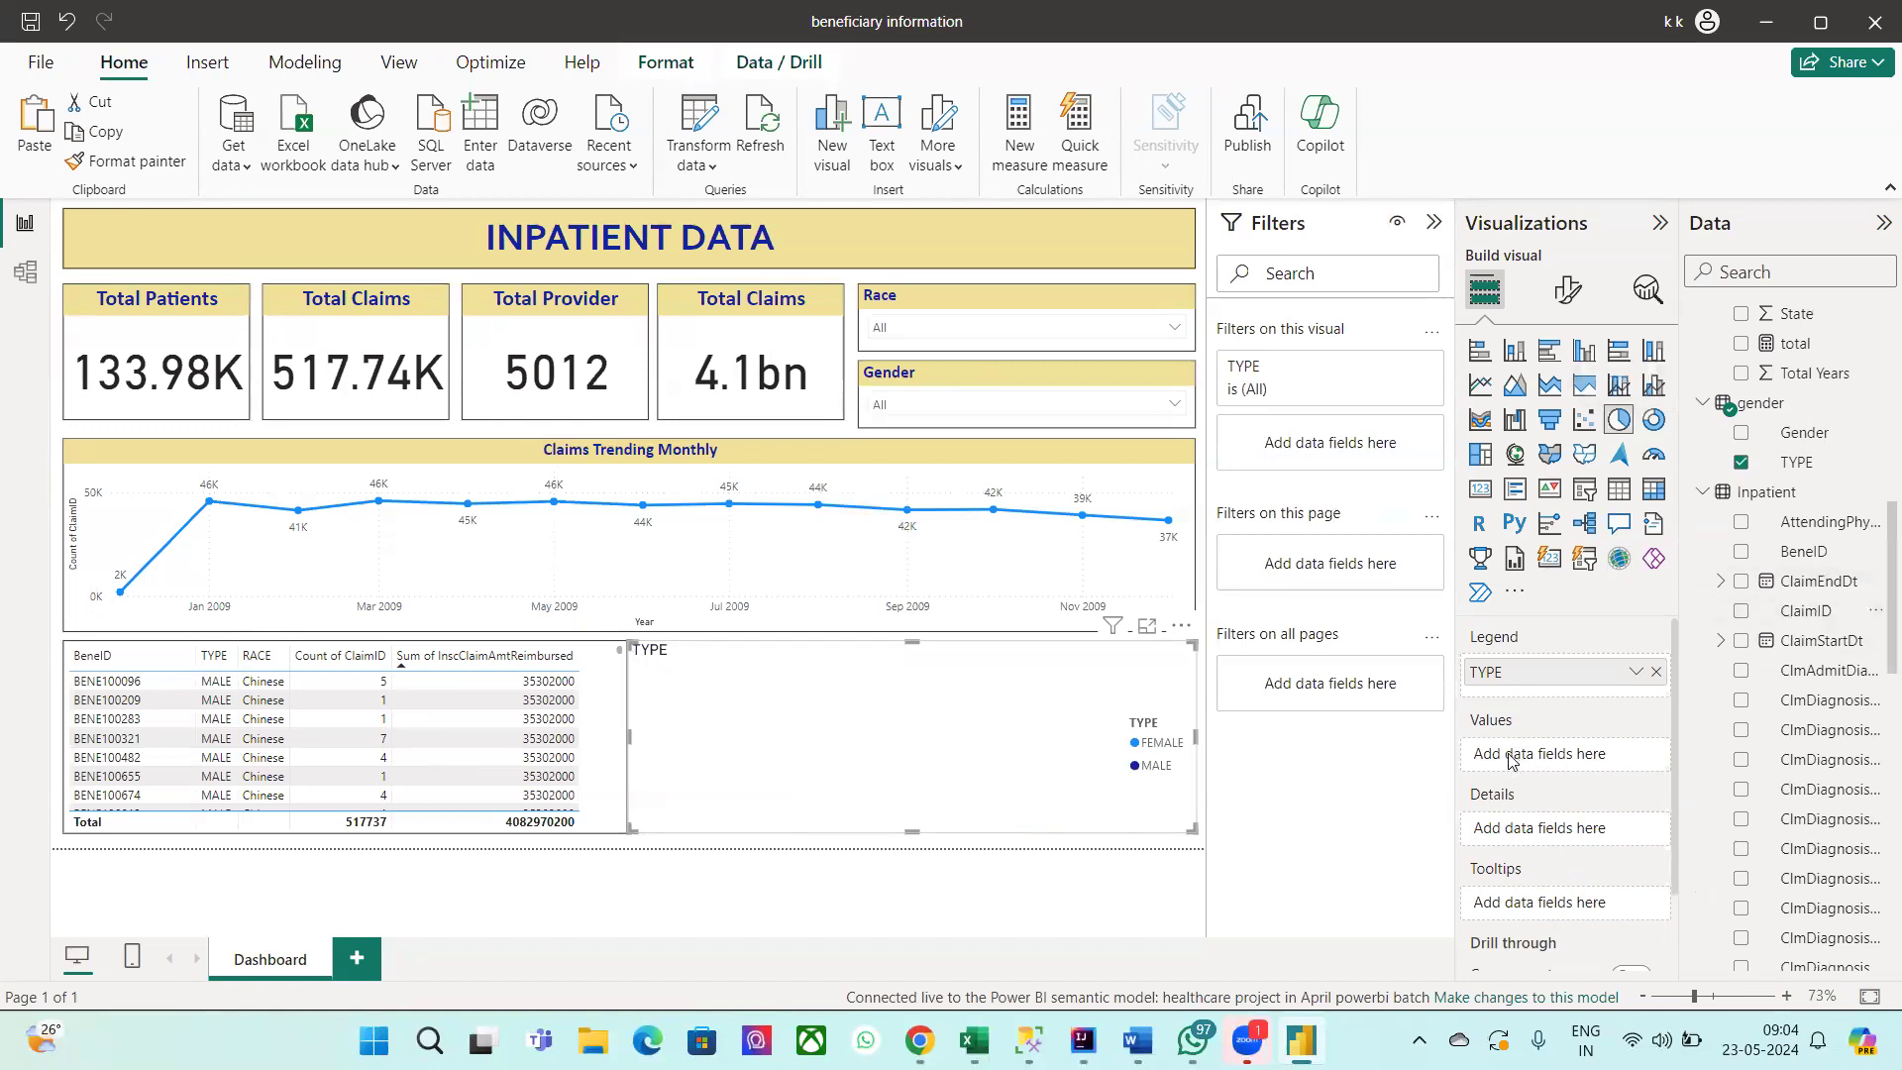
Step: Use the count of ClaimID from the Inpatient table as the pie chart's values, leaving the details empty
left_click(1742, 614)
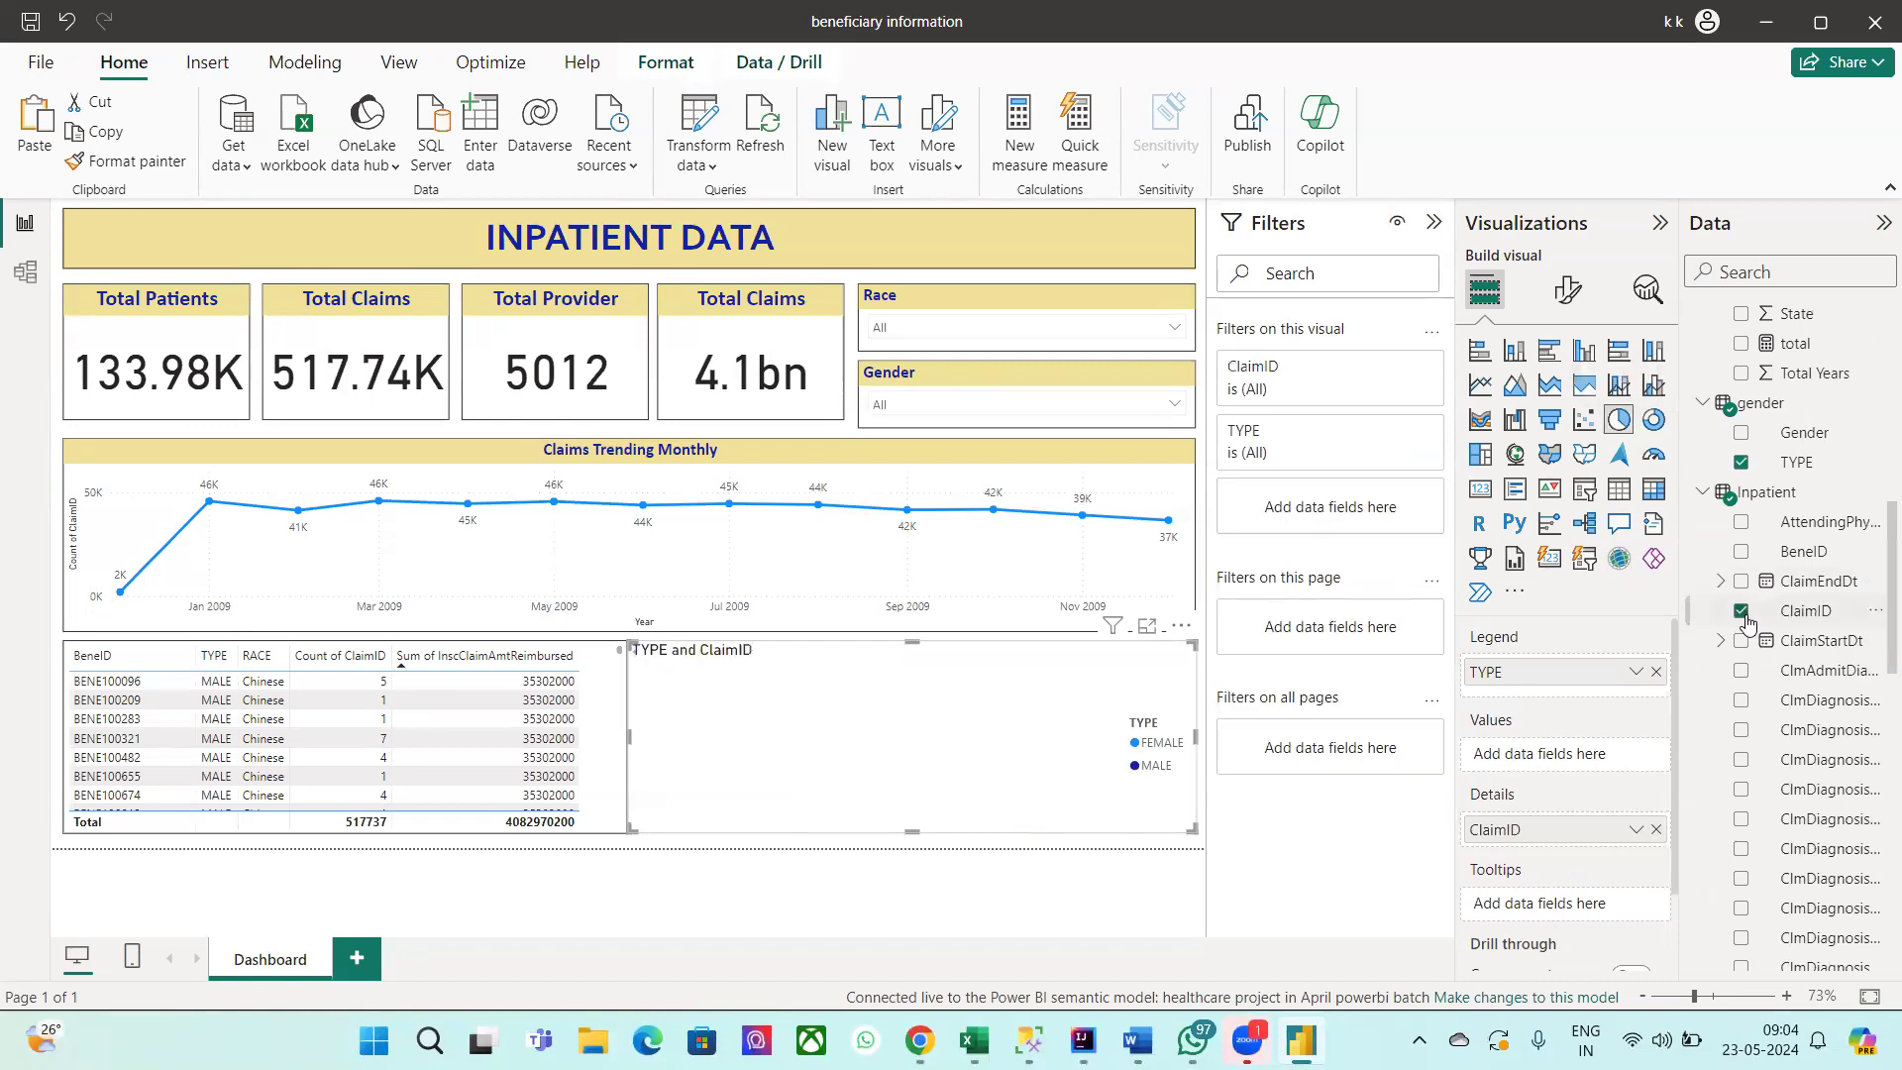
left_click(1629, 835)
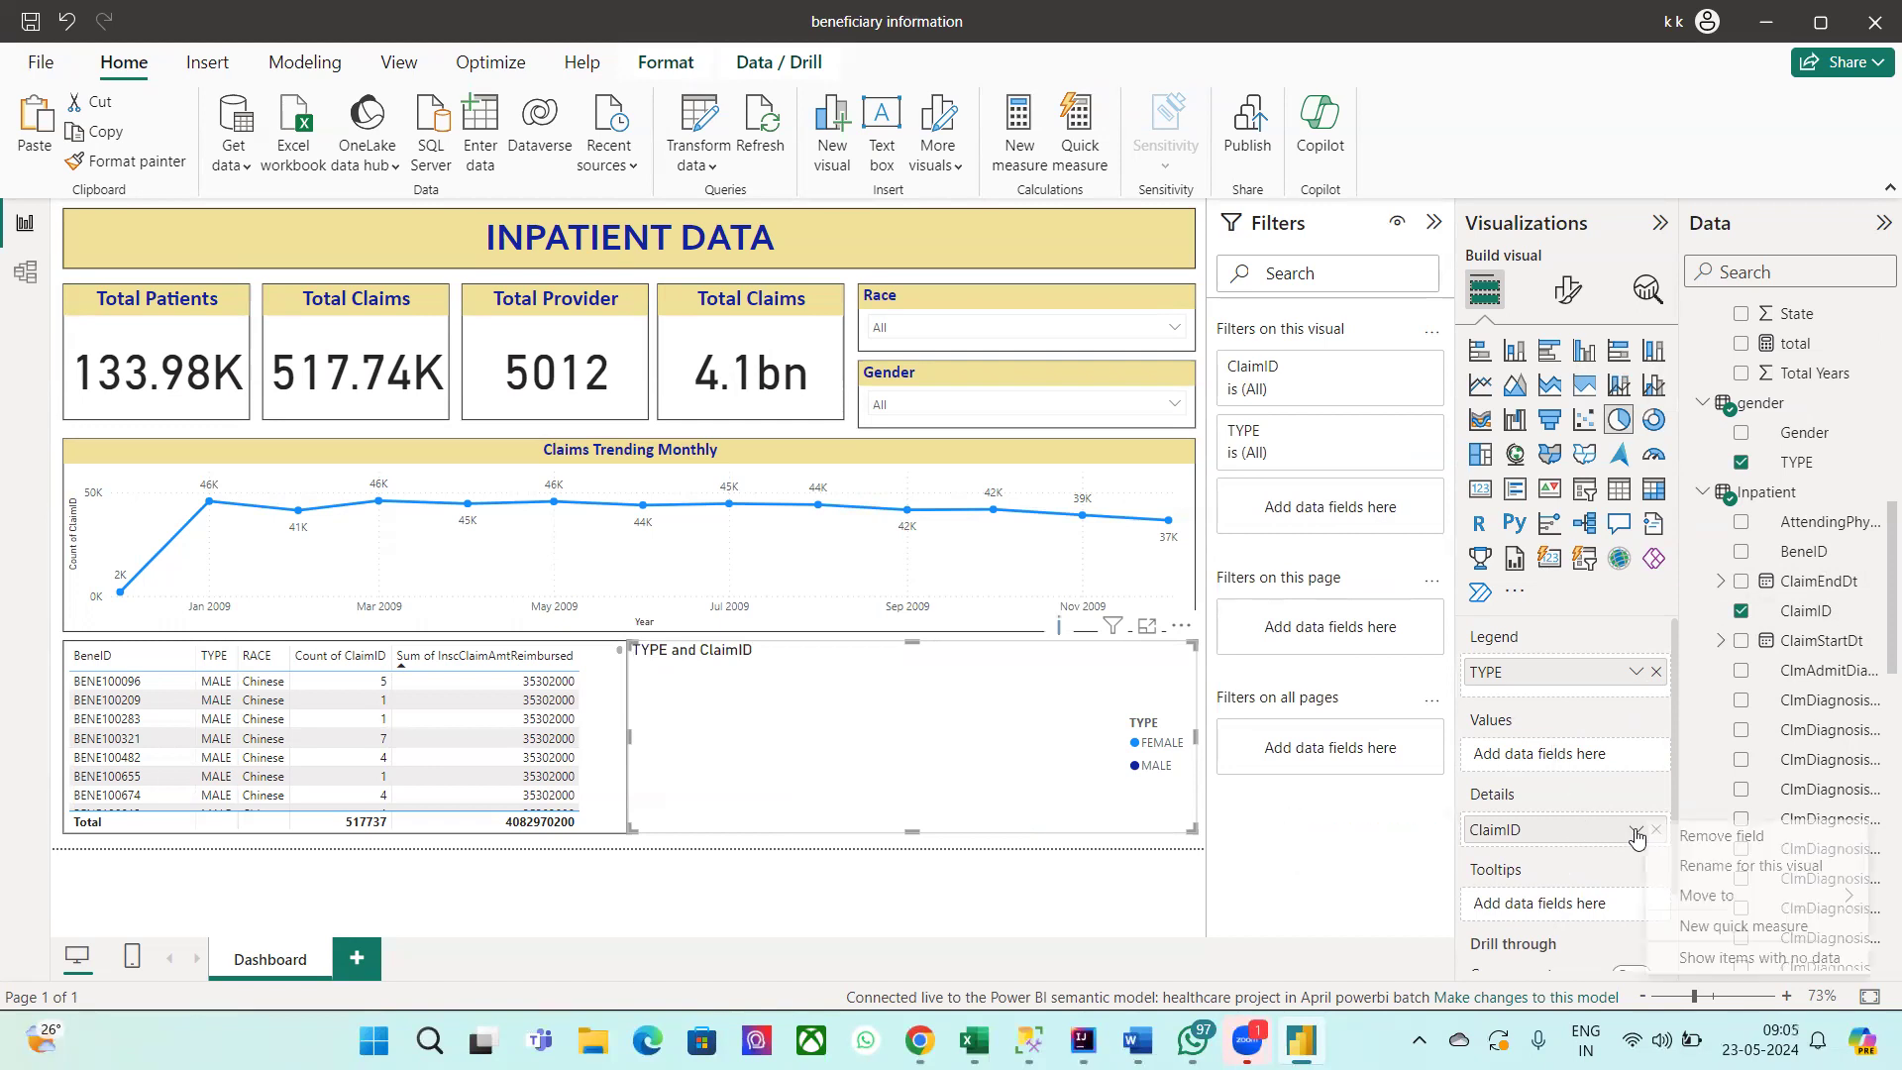
left_click(1581, 824)
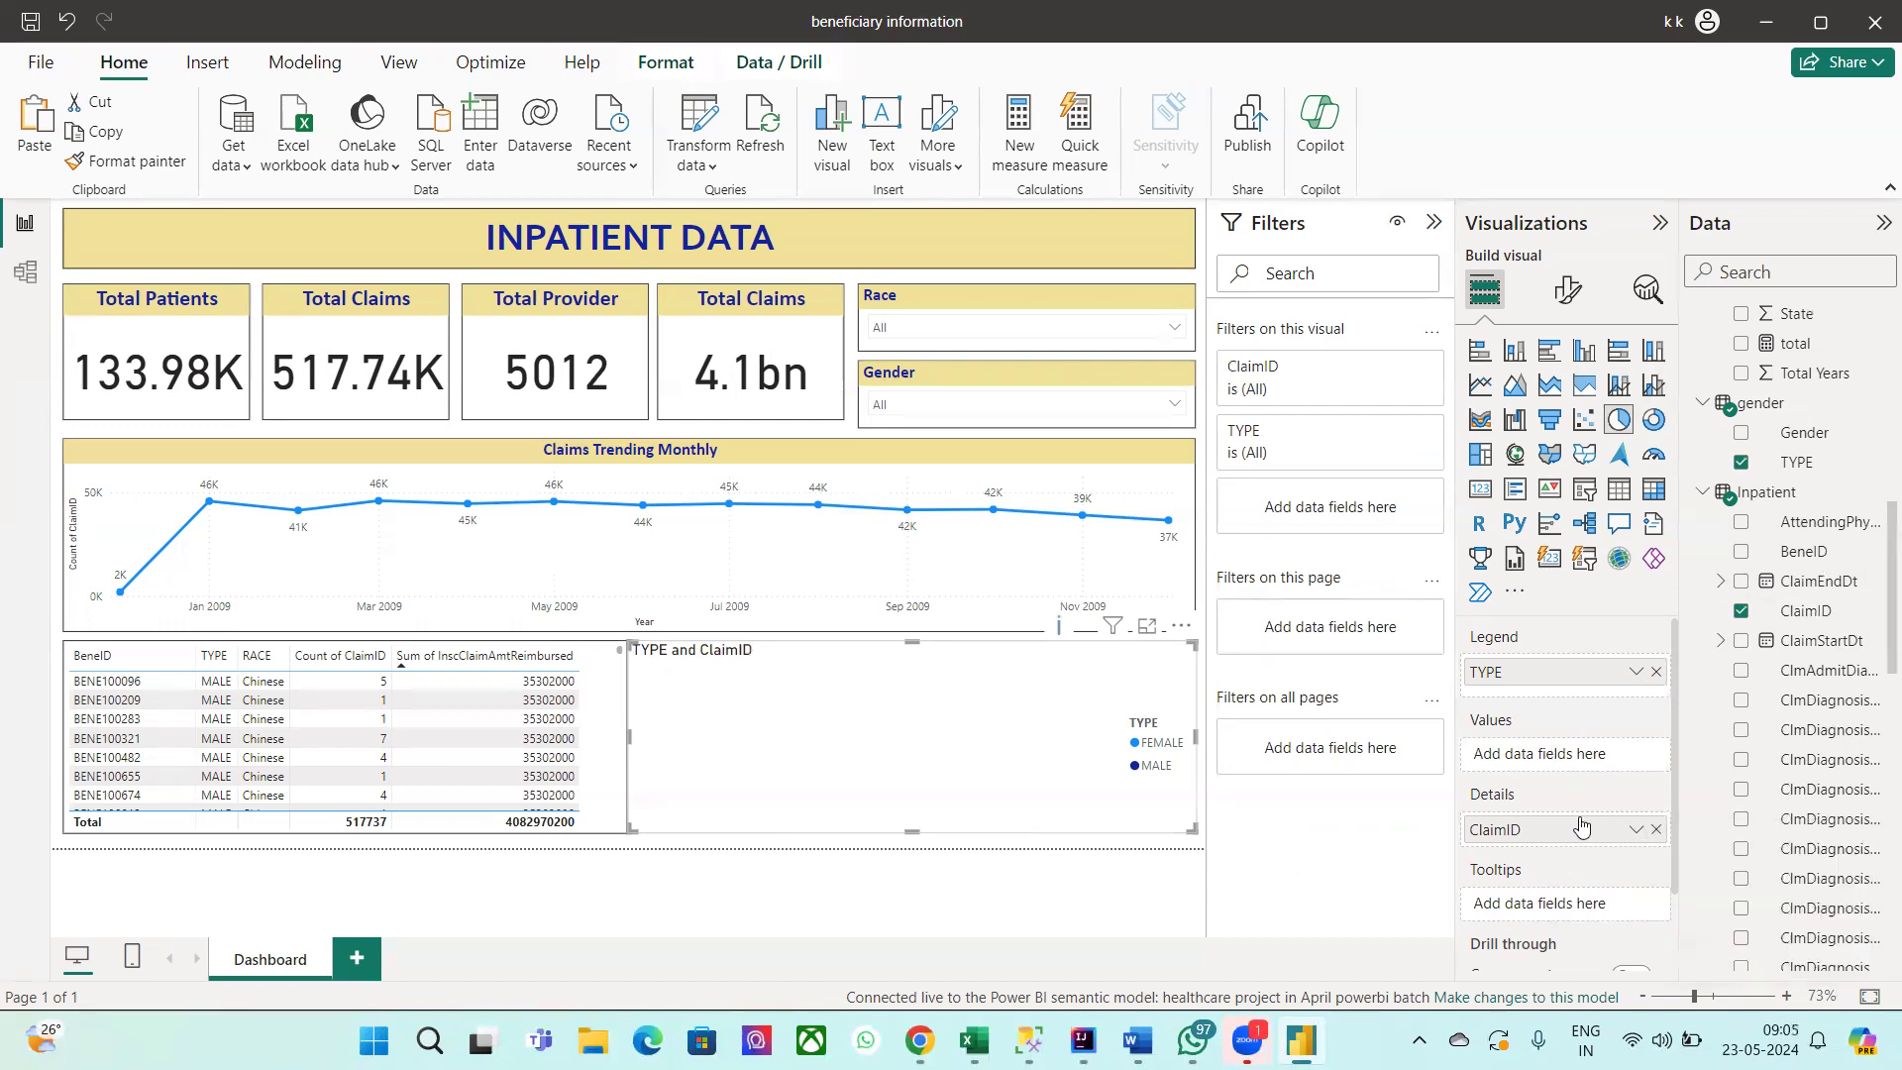
left_click(1656, 831)
left_click_drag(1805, 610, 1546, 763)
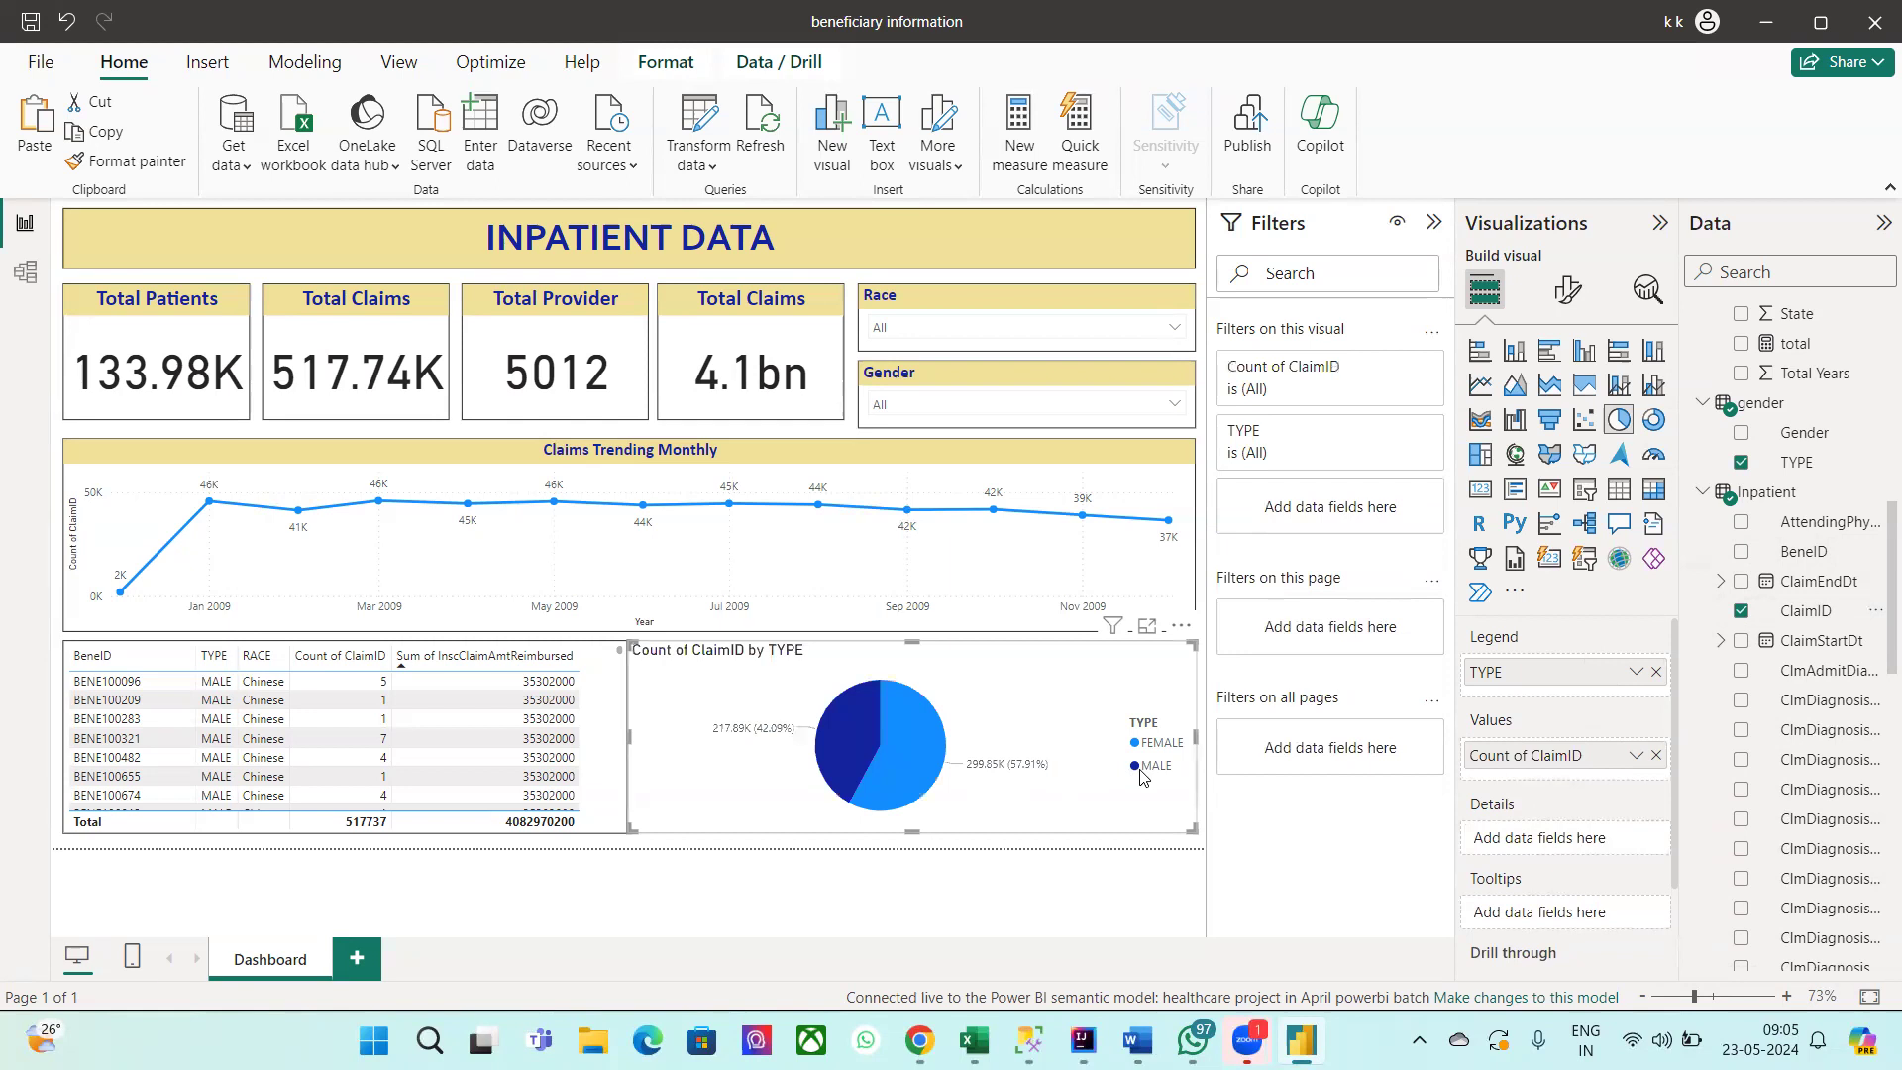
Step: Narrow the pie chart, align it with the right edge of the line chart above, and turn on its visual border
left_click_drag(1202, 770, 901, 765)
left_click_drag(835, 685, 1125, 682)
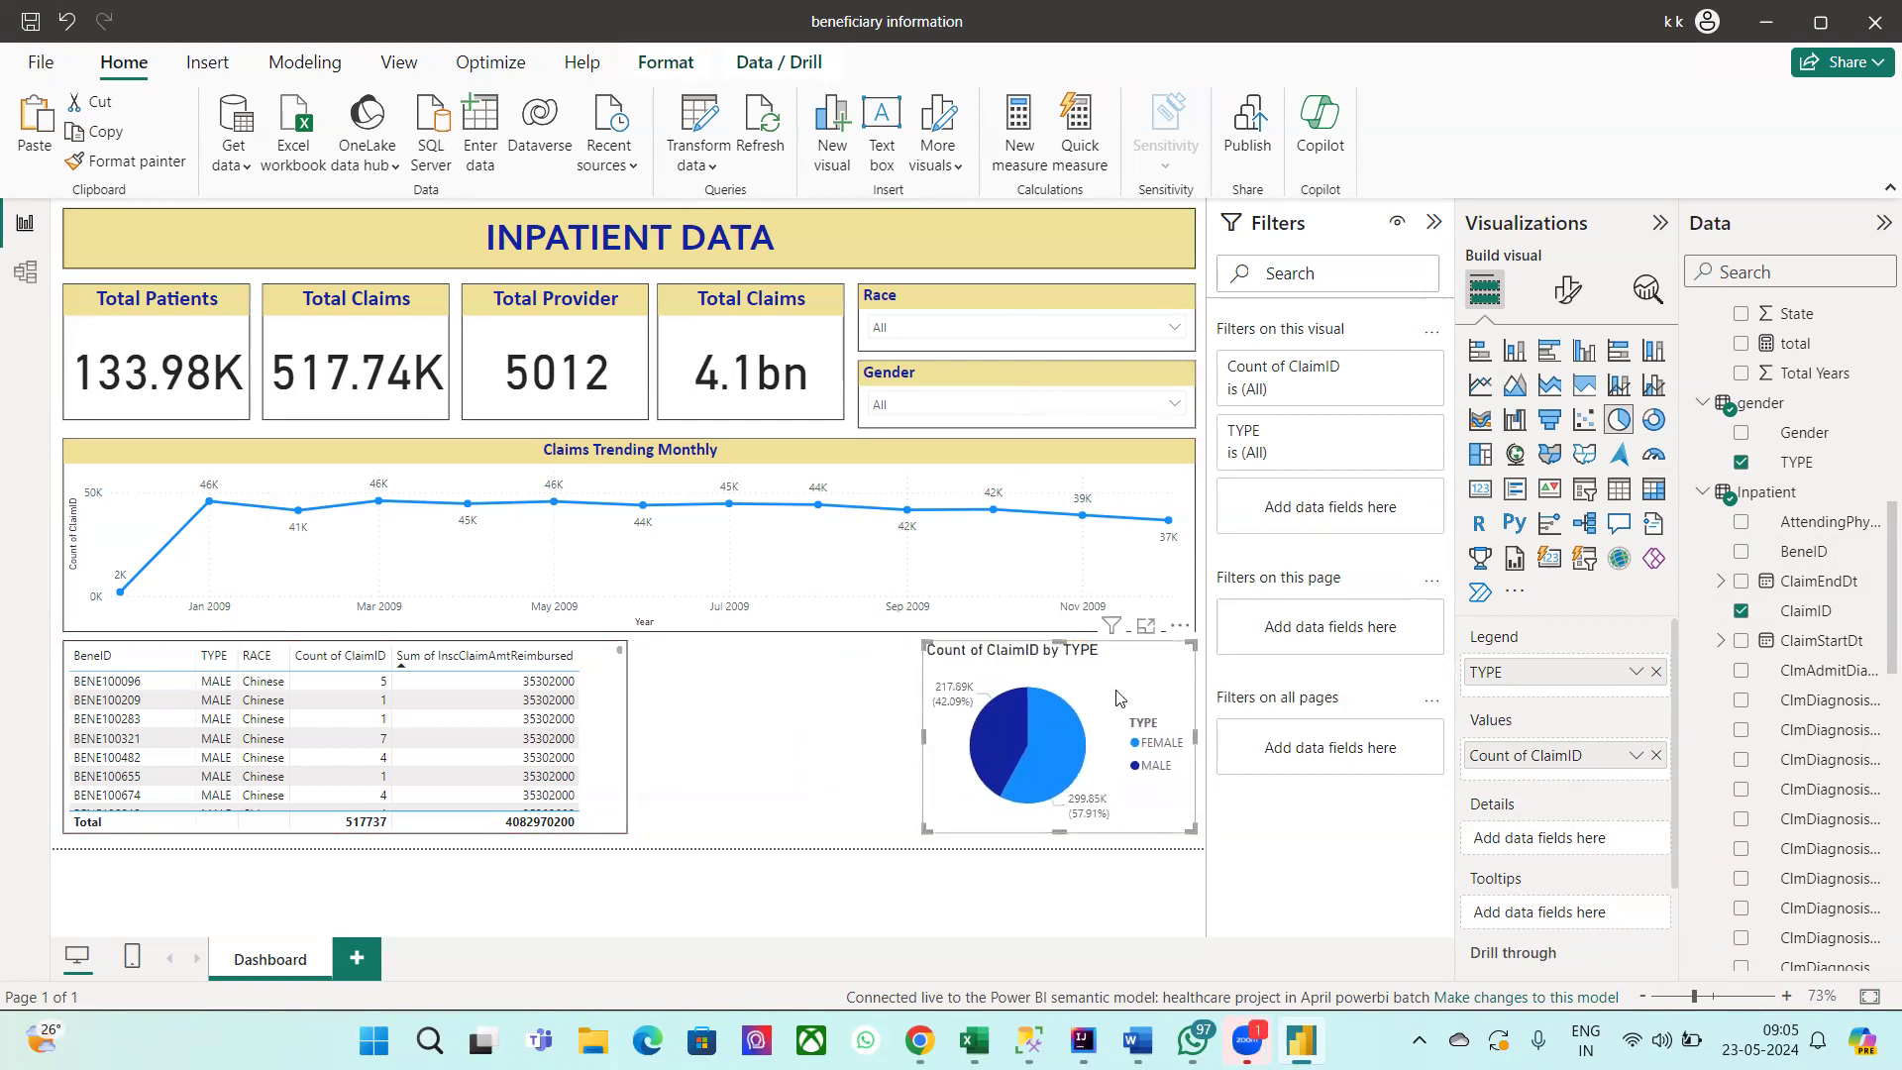
left_click(1565, 290)
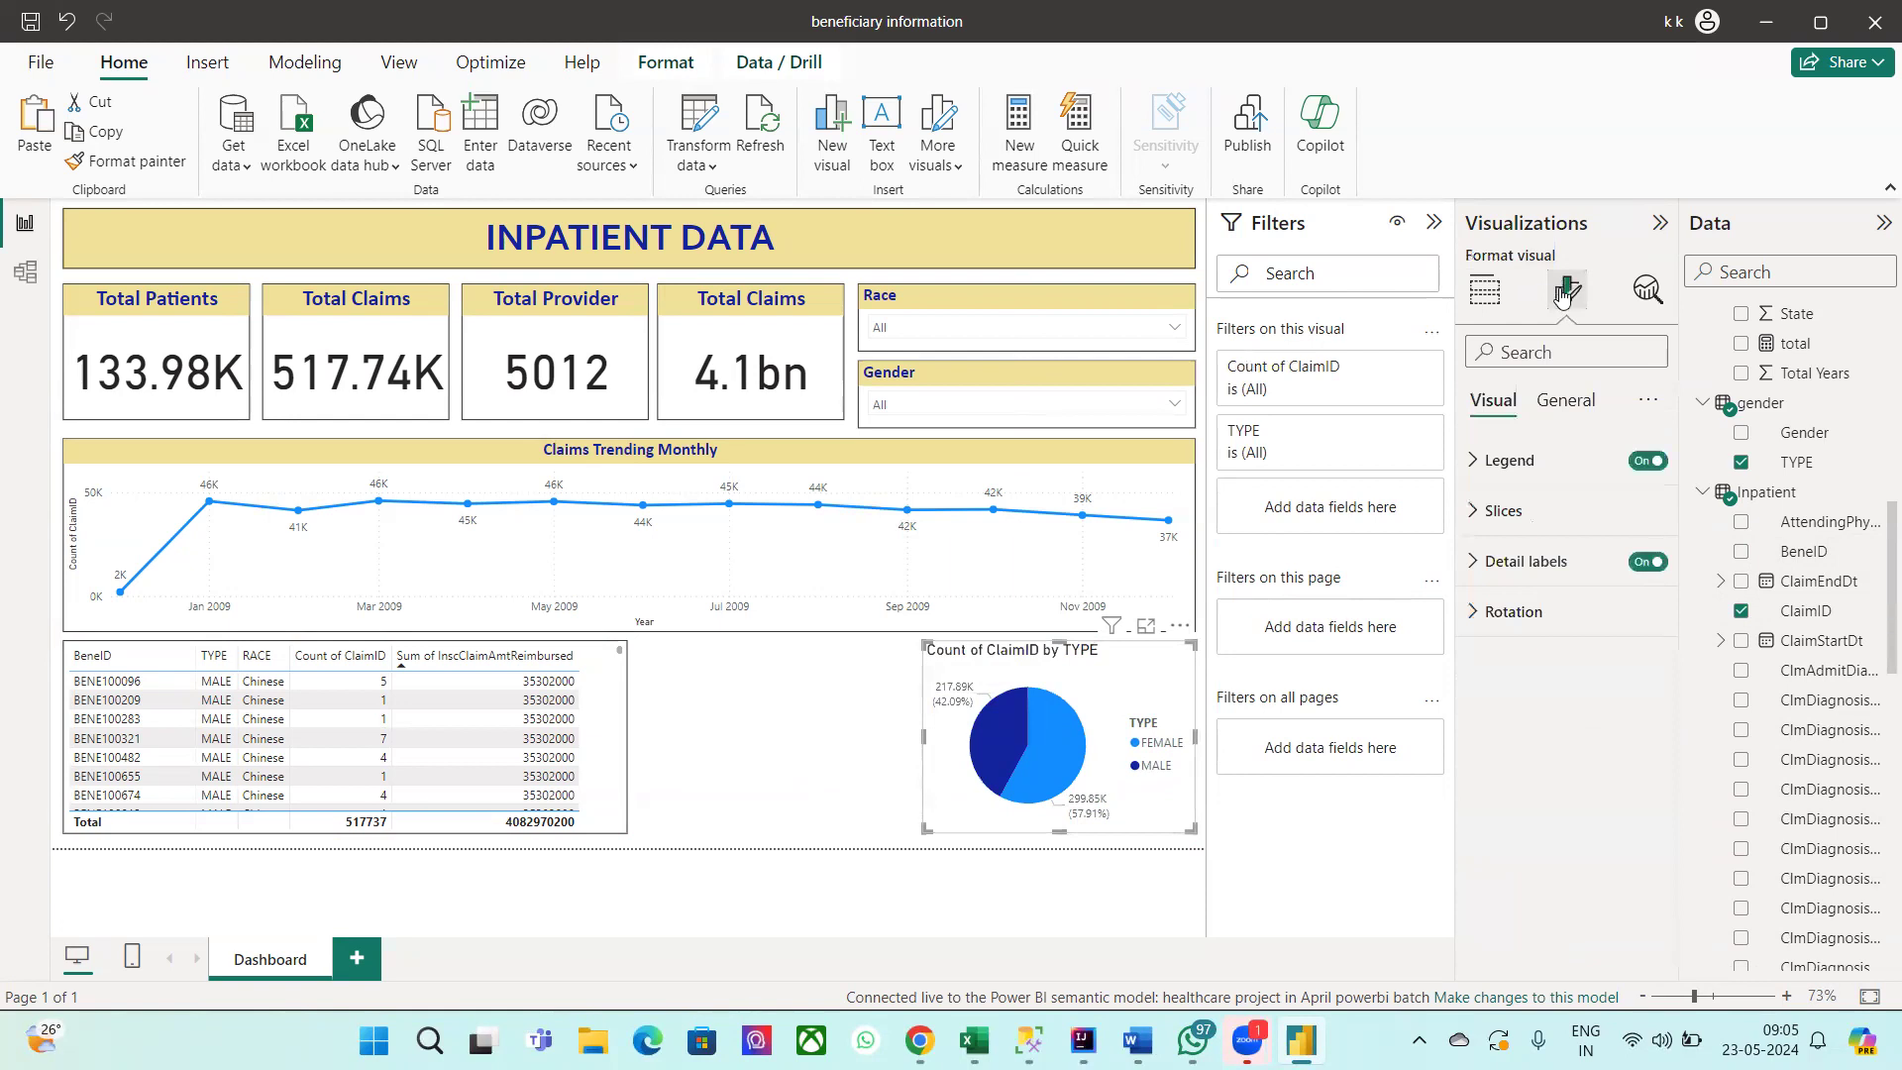
left_click(1474, 519)
left_click(1475, 517)
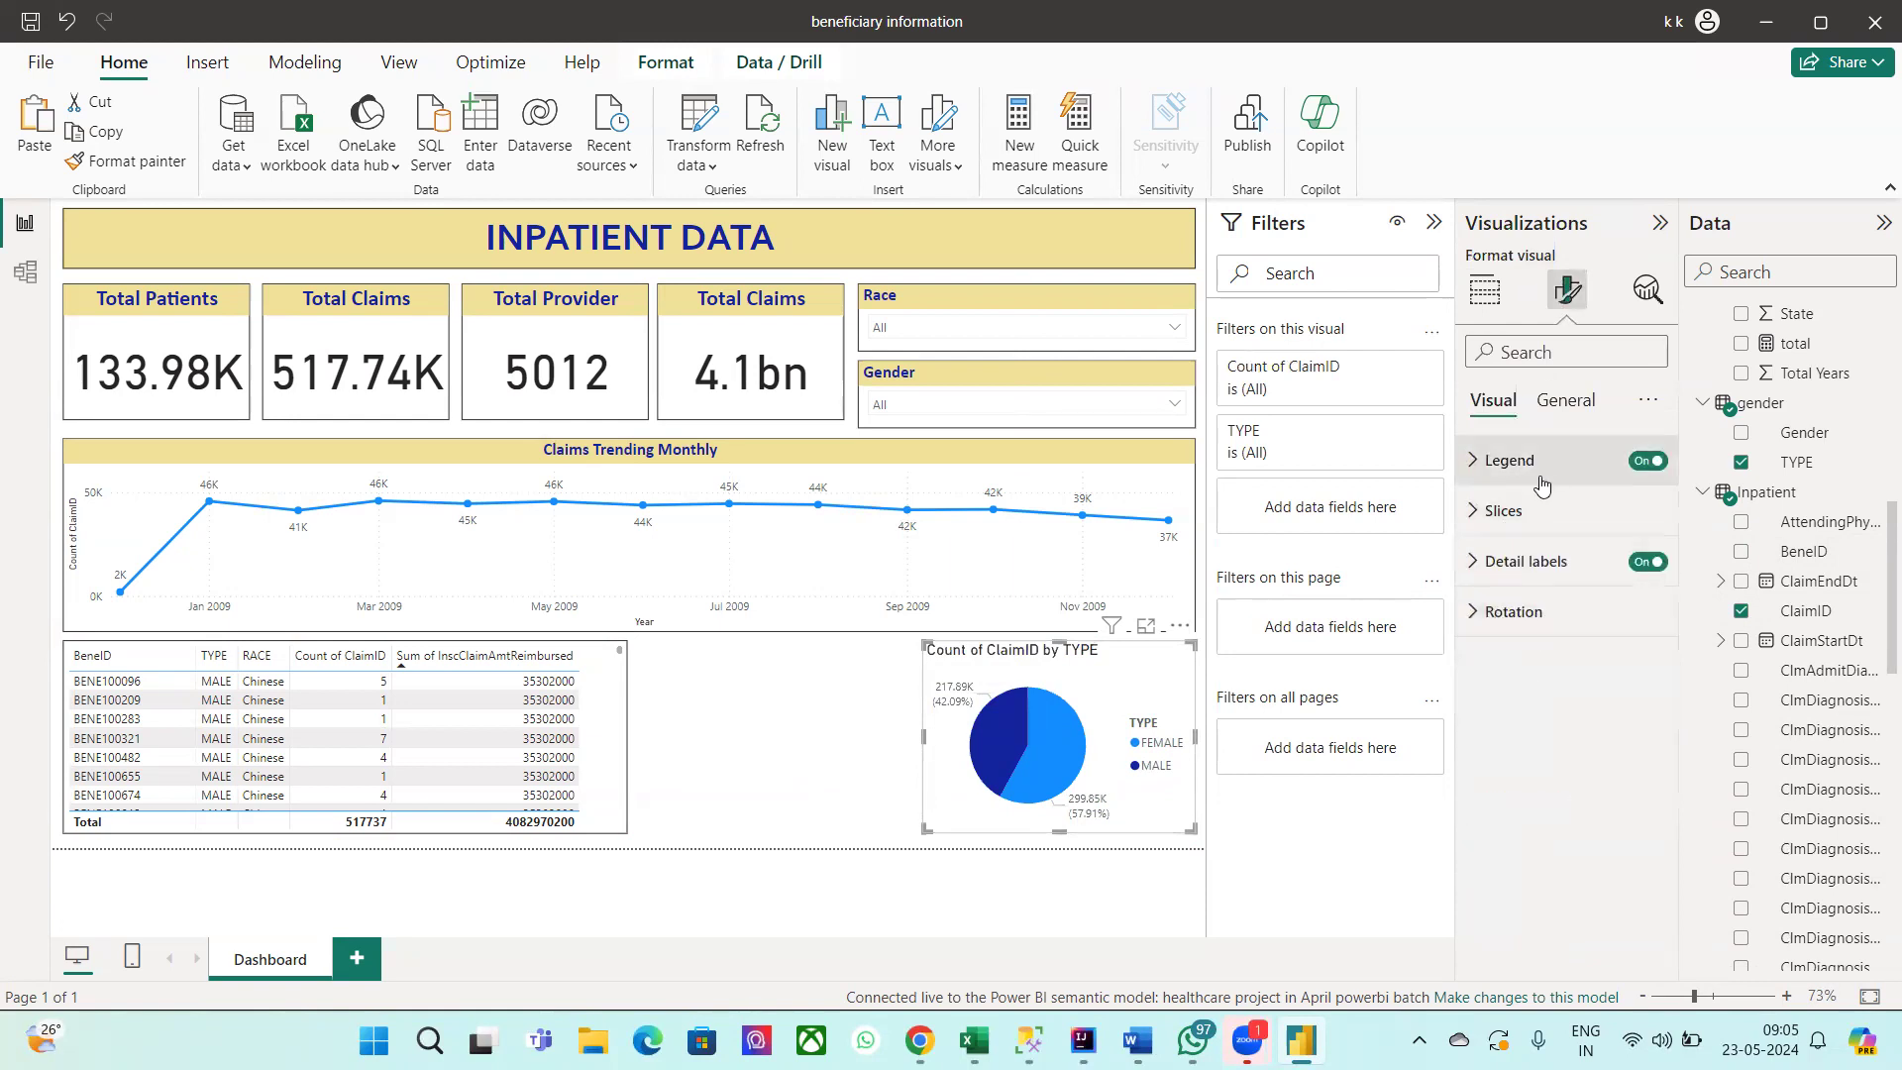
left_click(1575, 399)
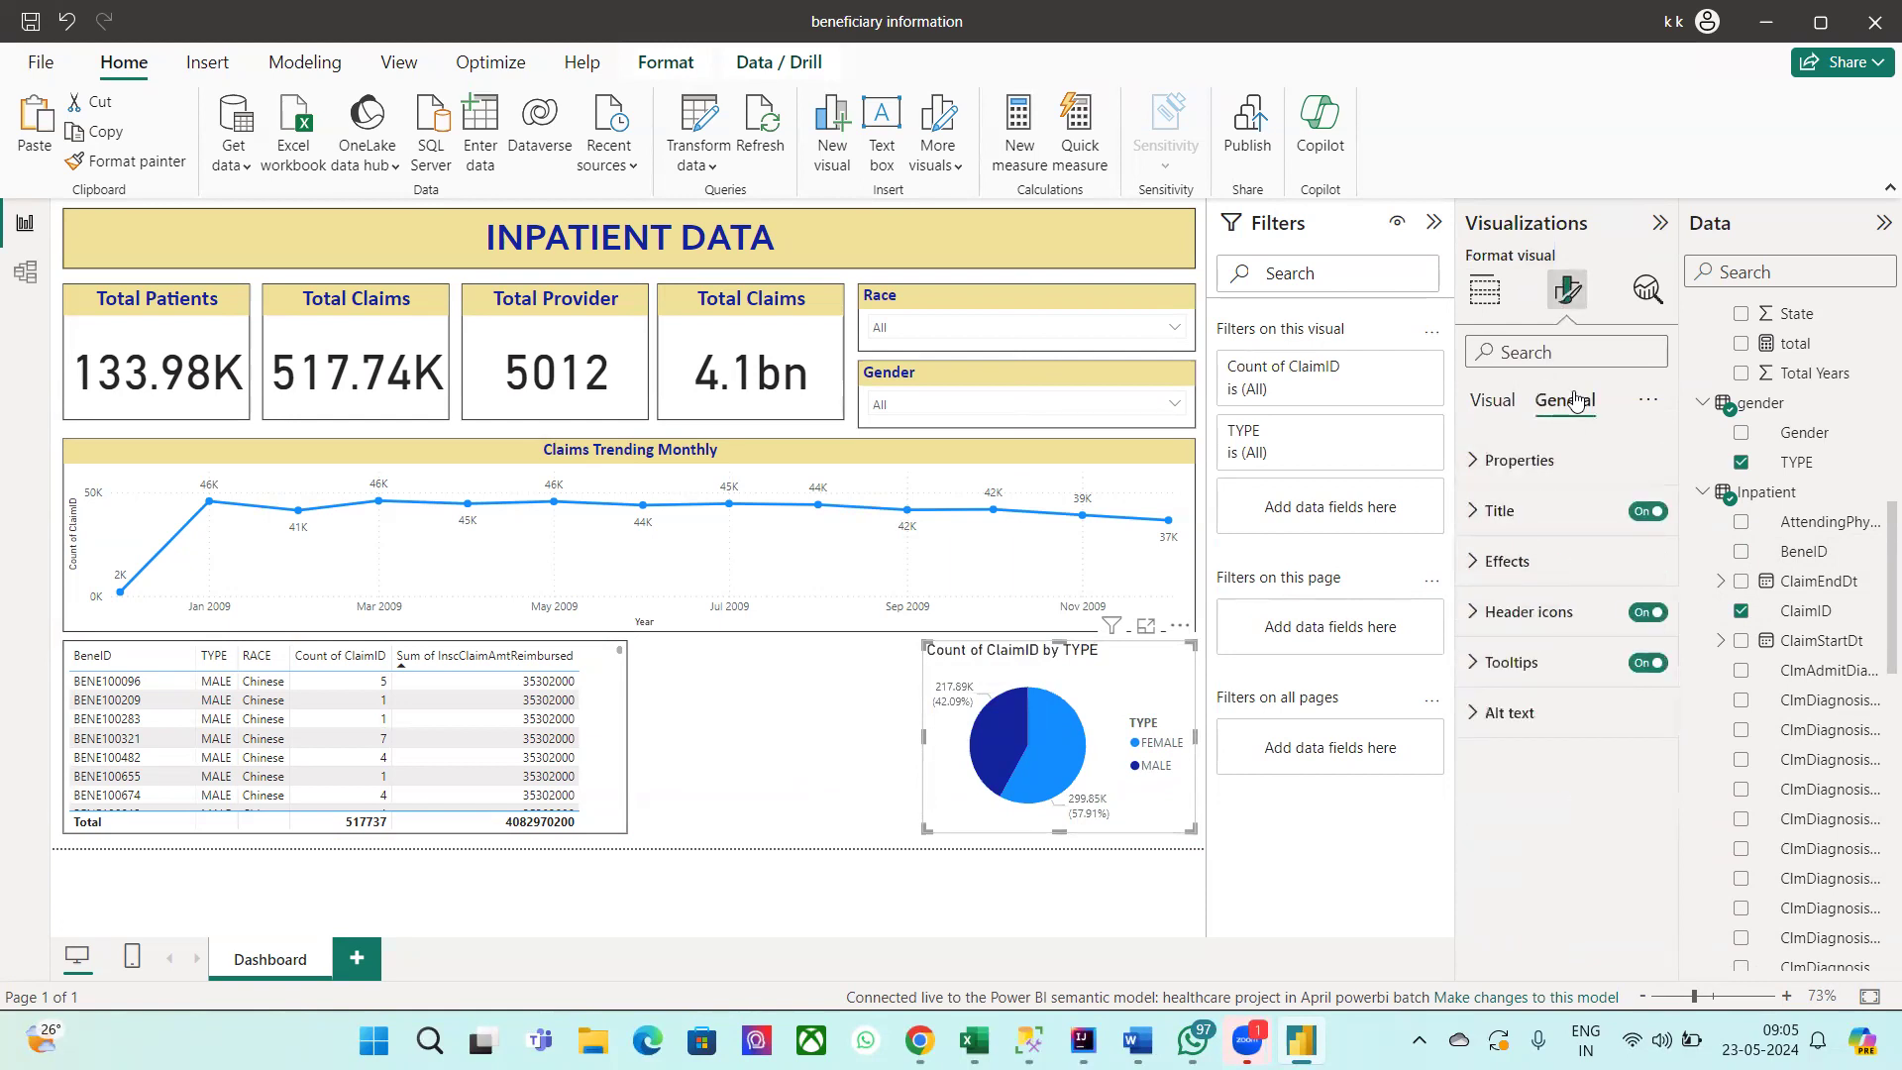
left_click(1472, 565)
scroll(1532, 721, "down", 2)
left_click(1636, 686)
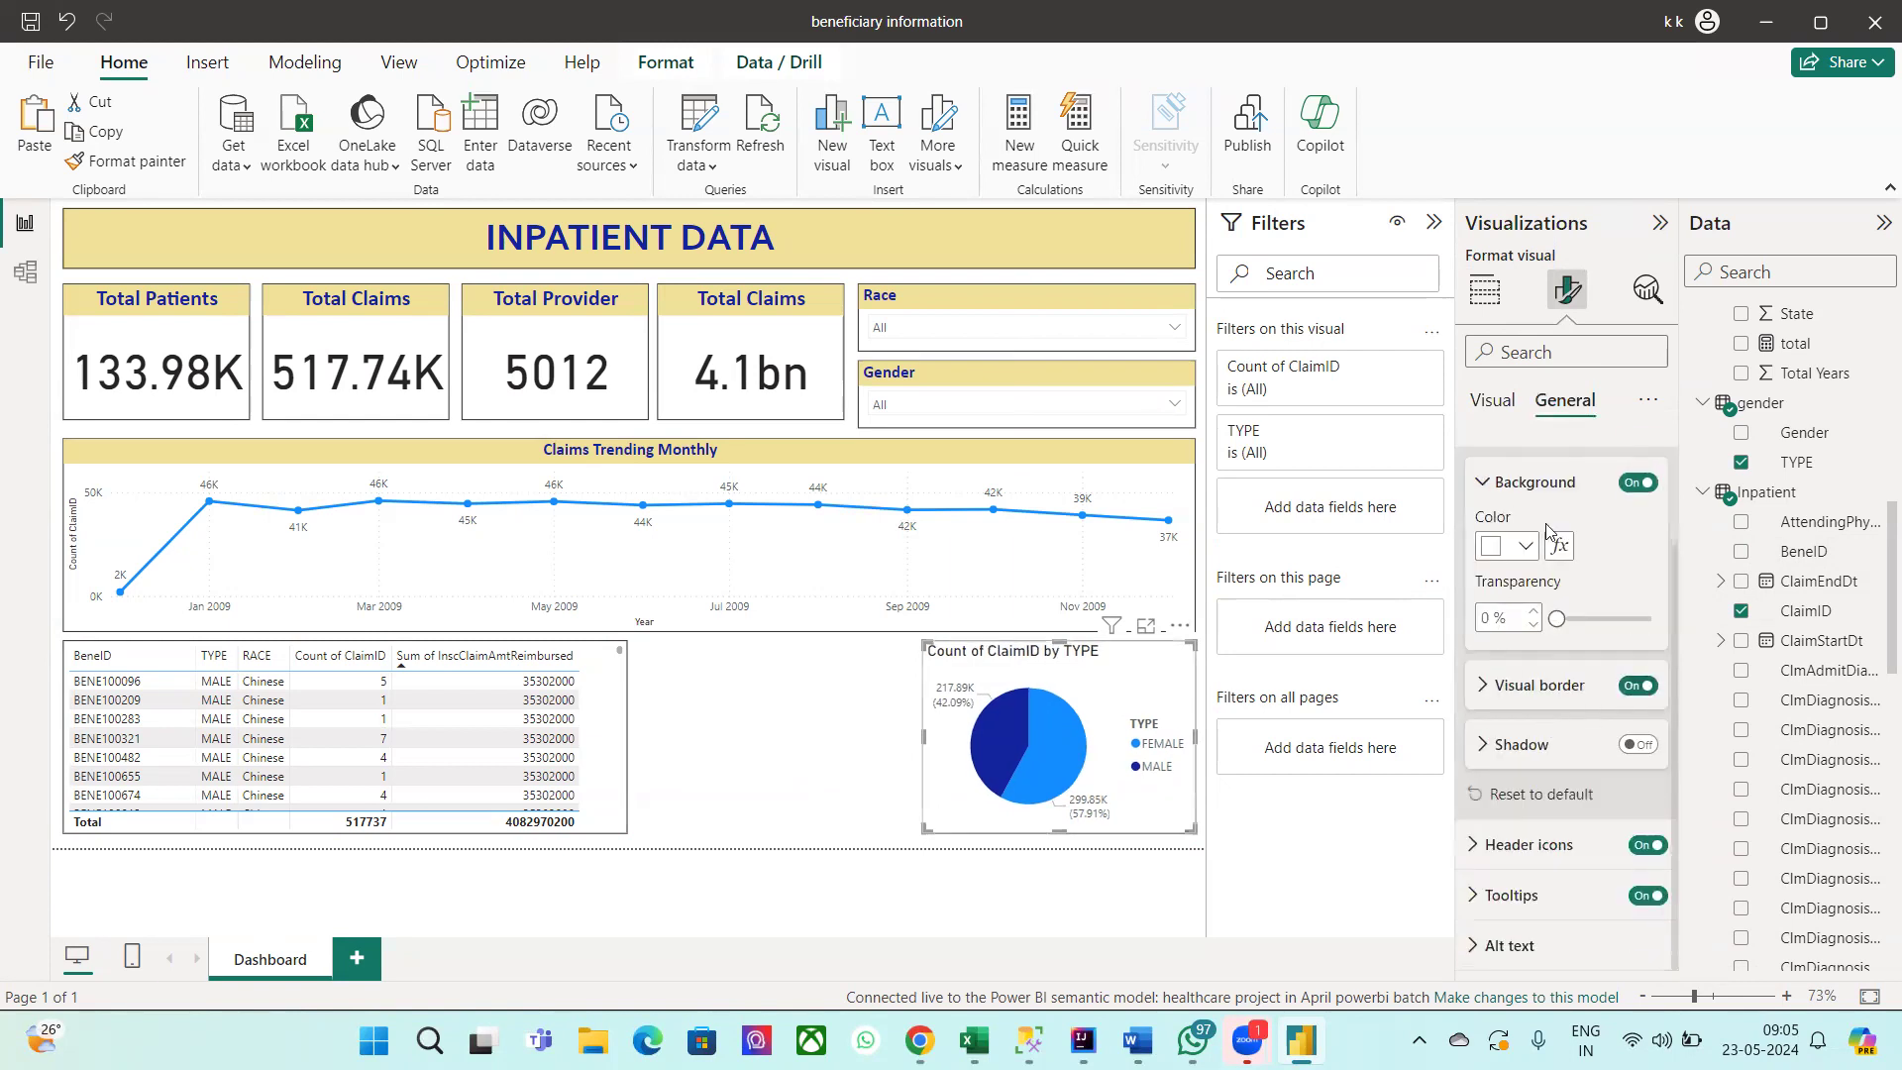
Step: Try the Bottom center, Bottom right and Top left positions for the pie chart's legend and settle on Top center
left_click(1490, 409)
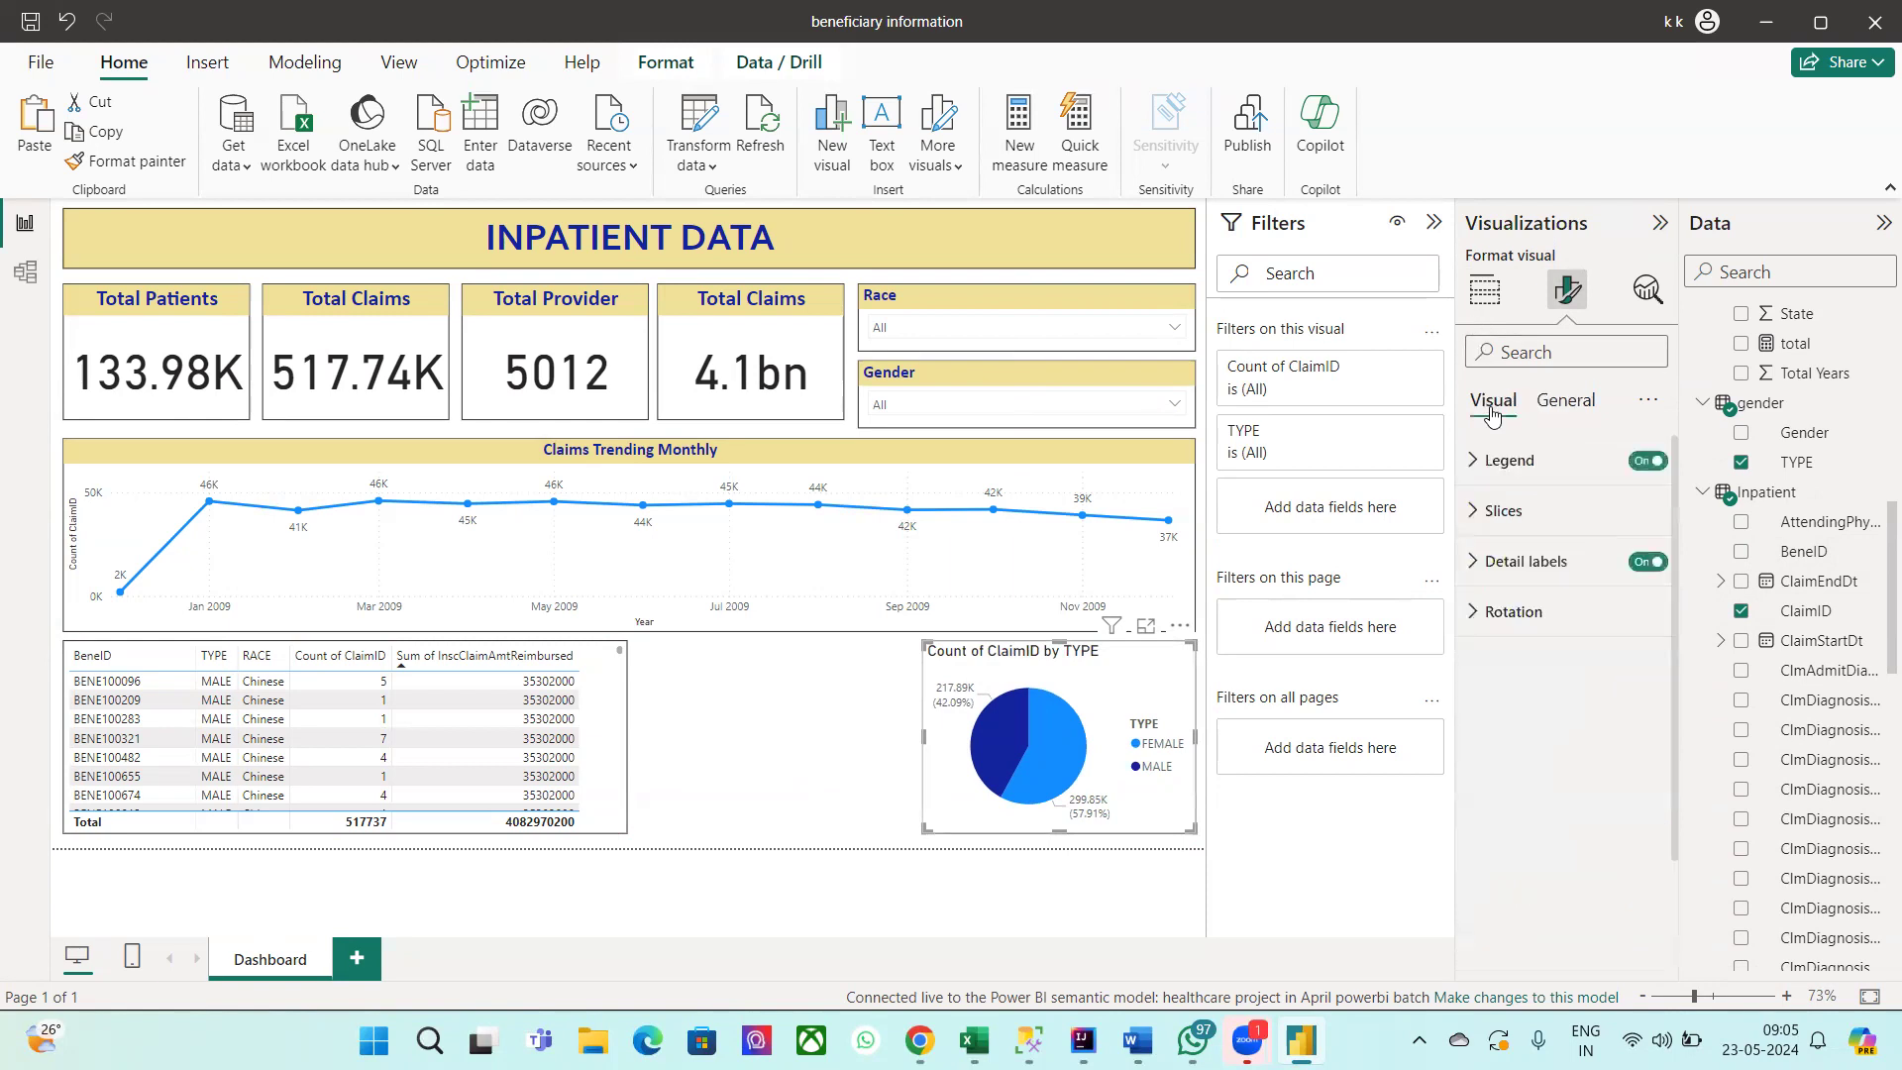
left_click(1496, 464)
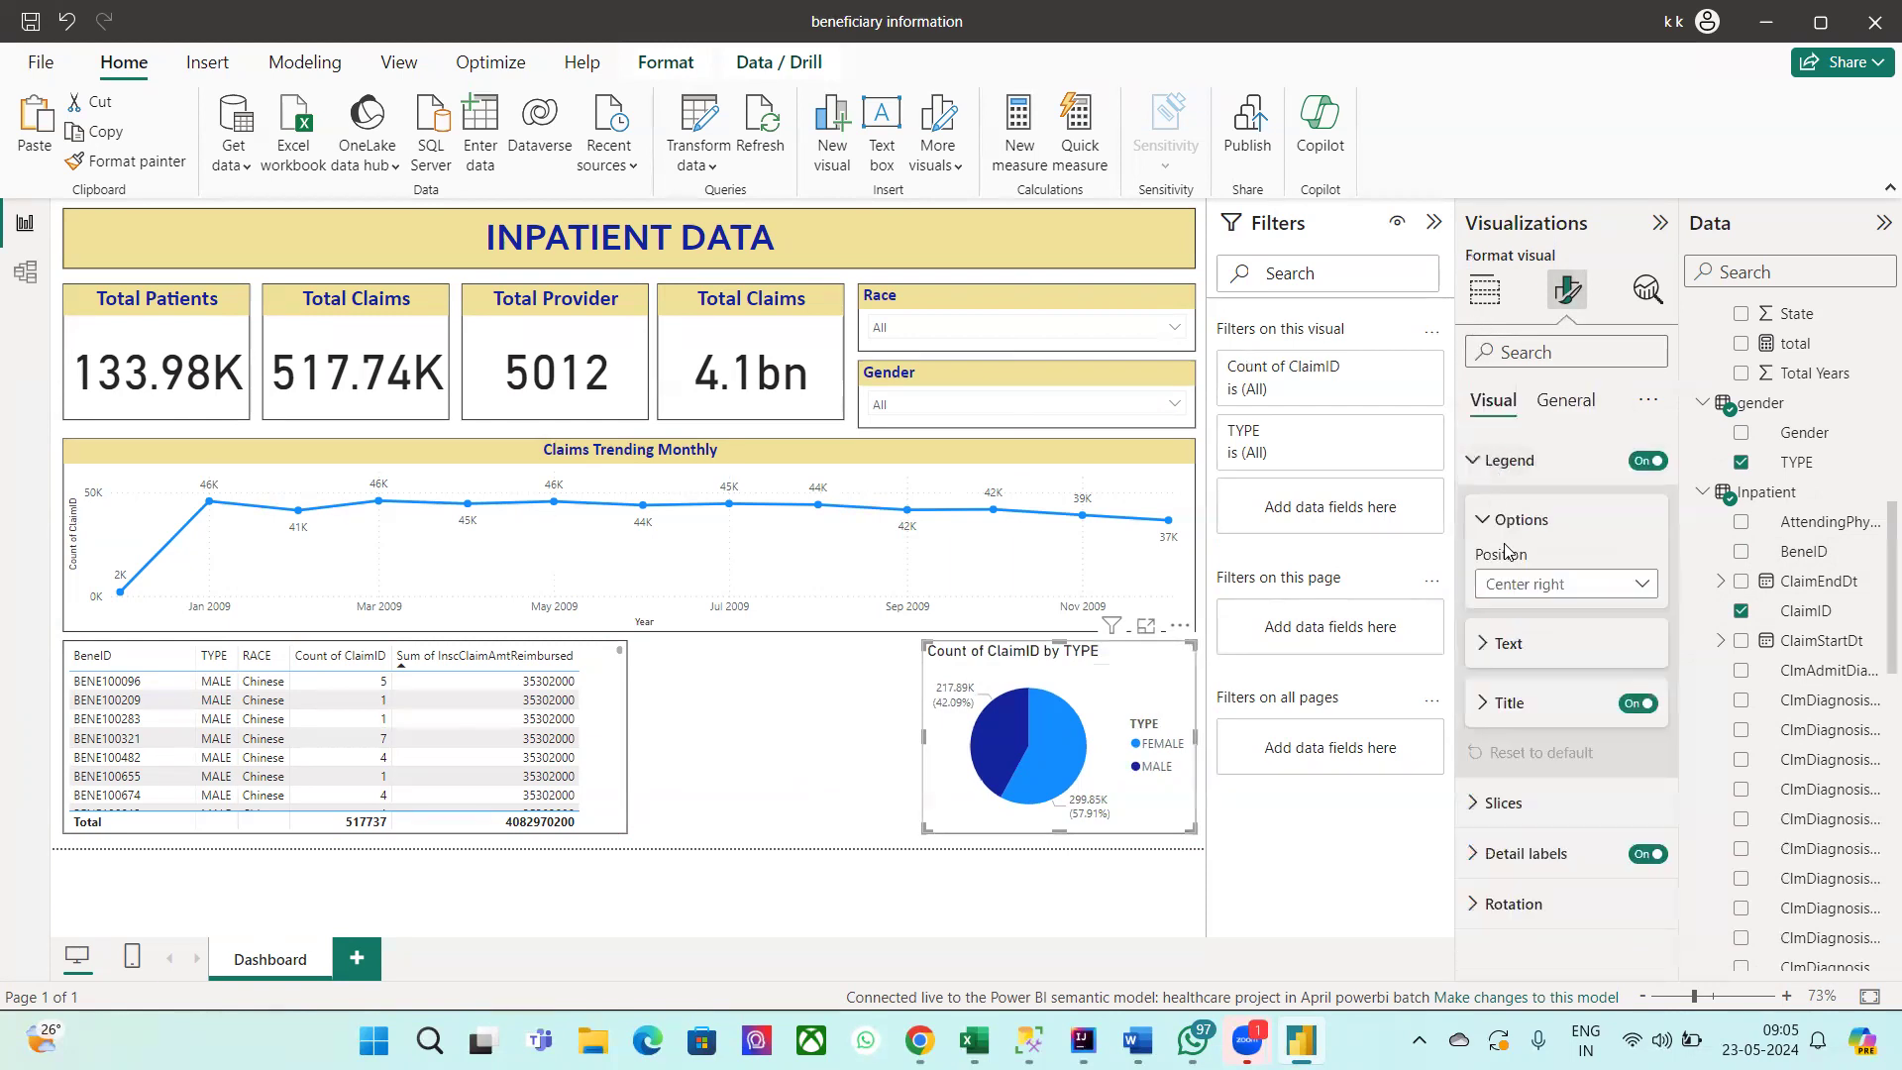
left_click(1530, 589)
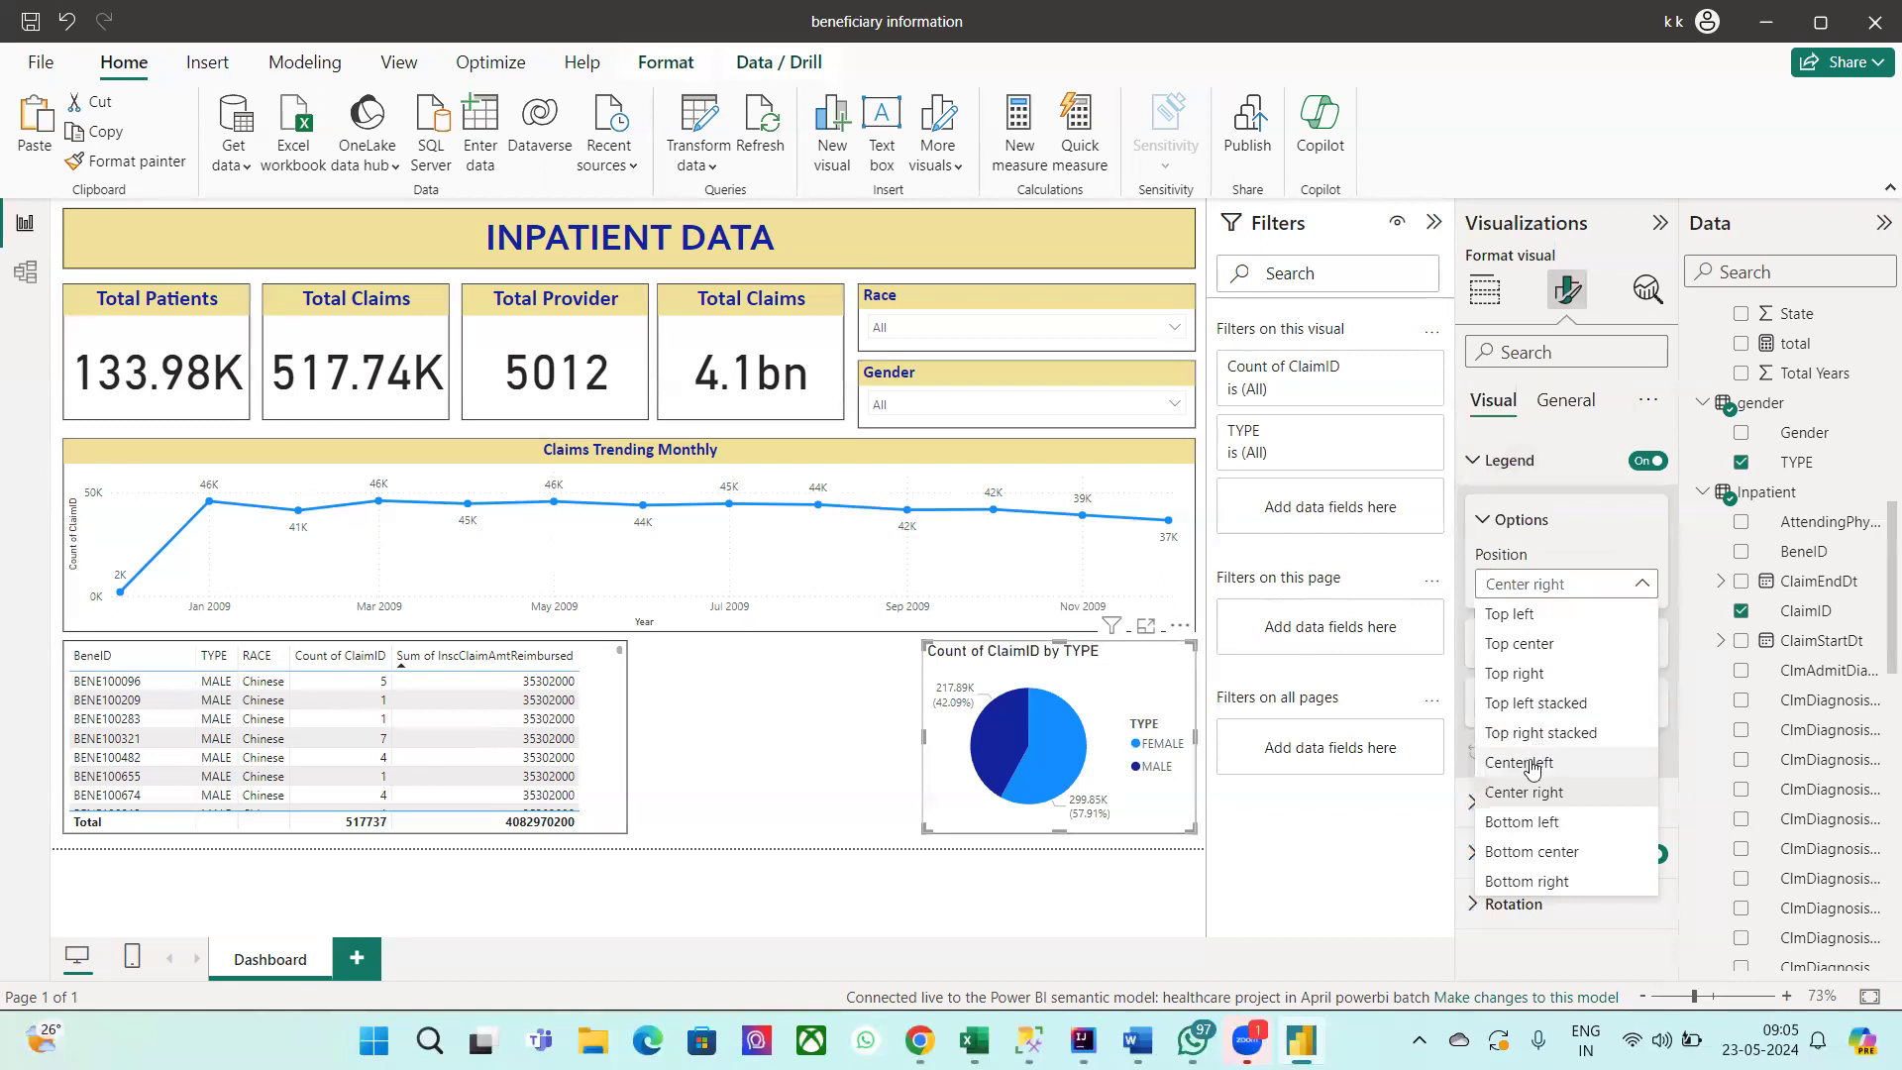
left_click(1531, 852)
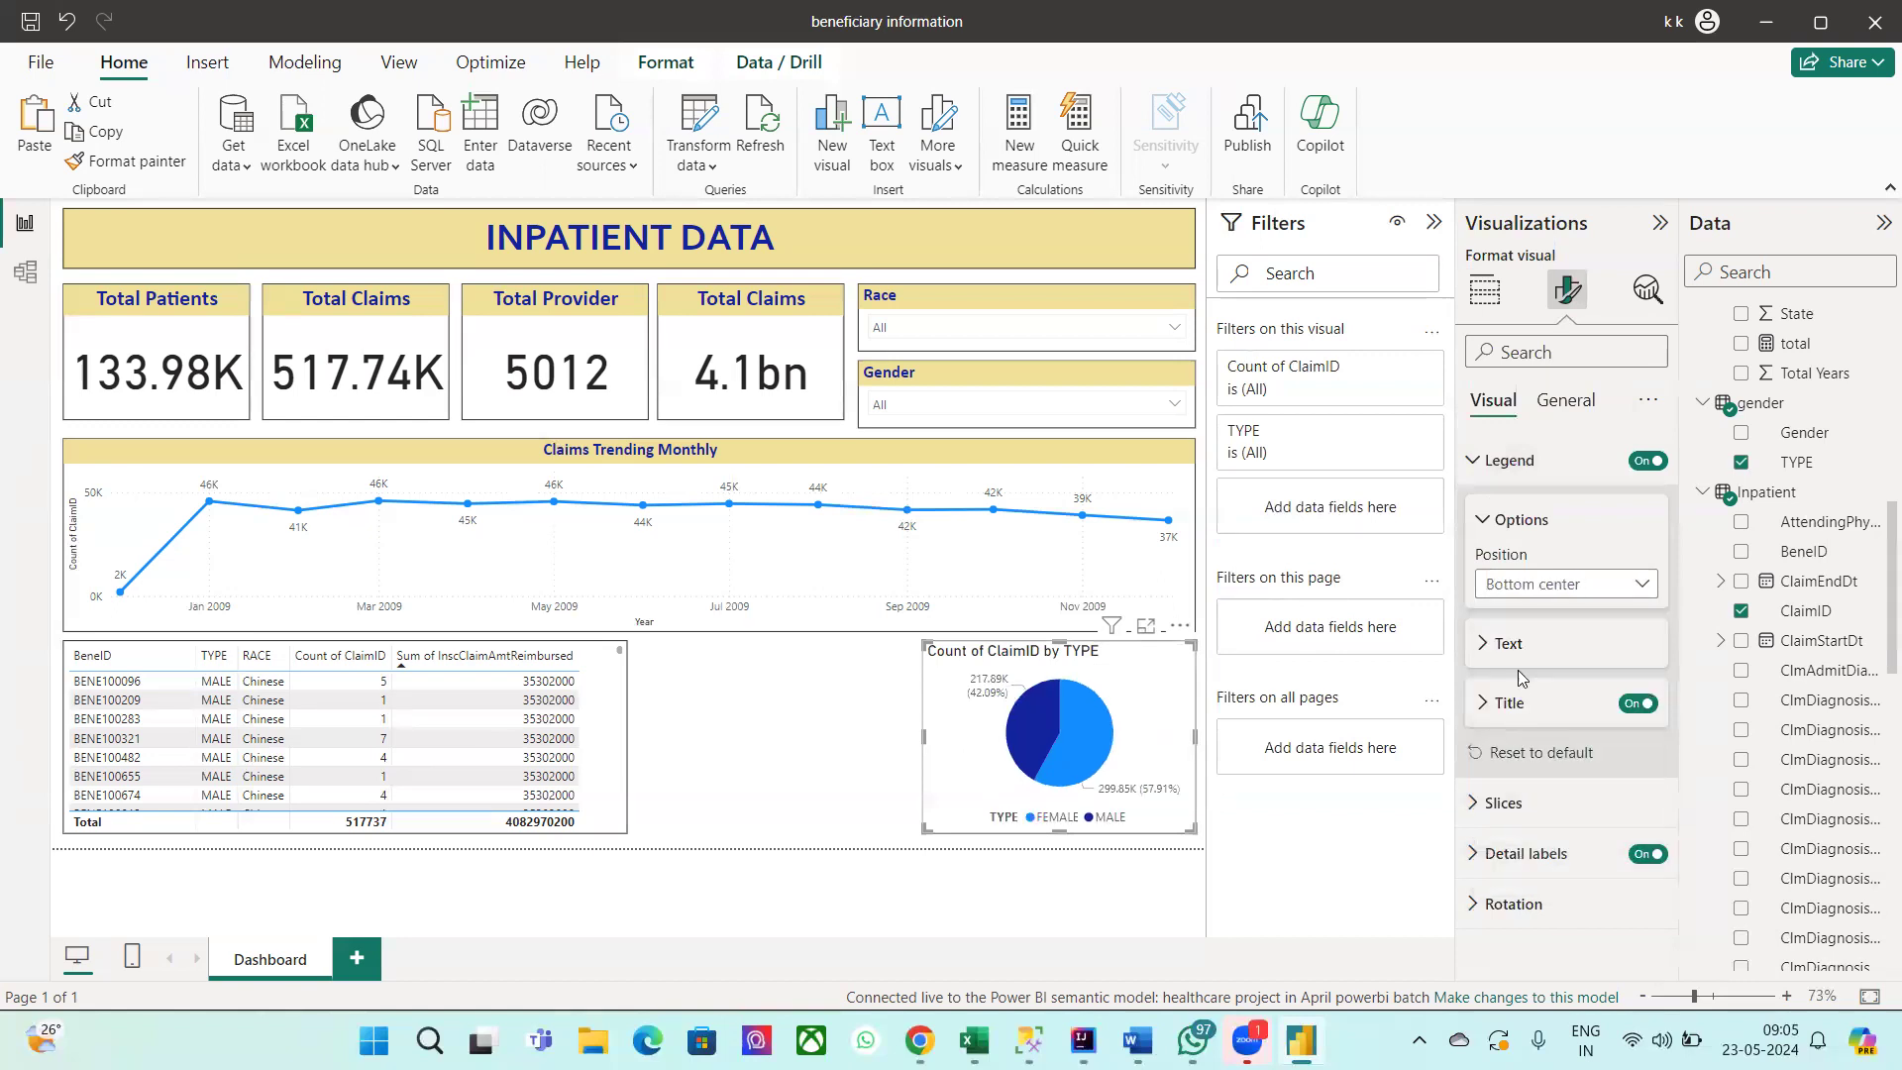
left_click(1517, 593)
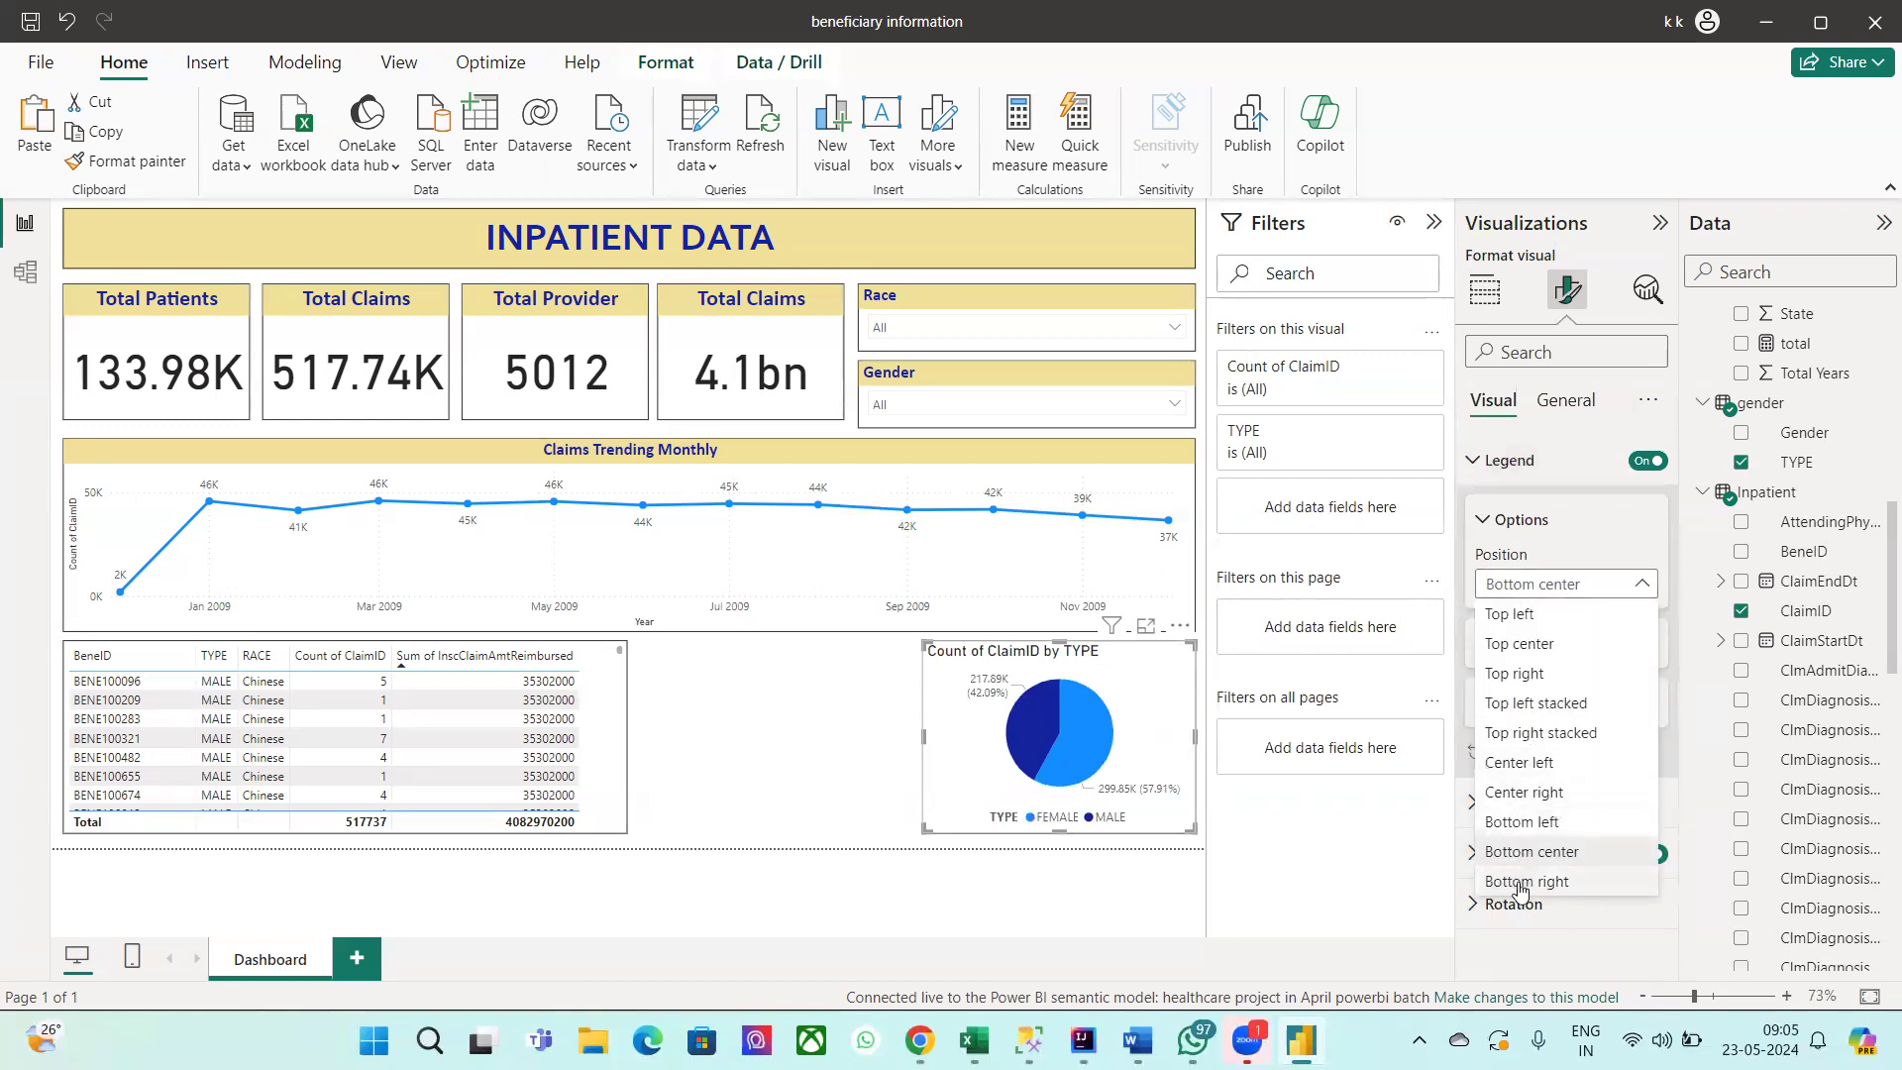
left_click(1527, 881)
left_click(1528, 587)
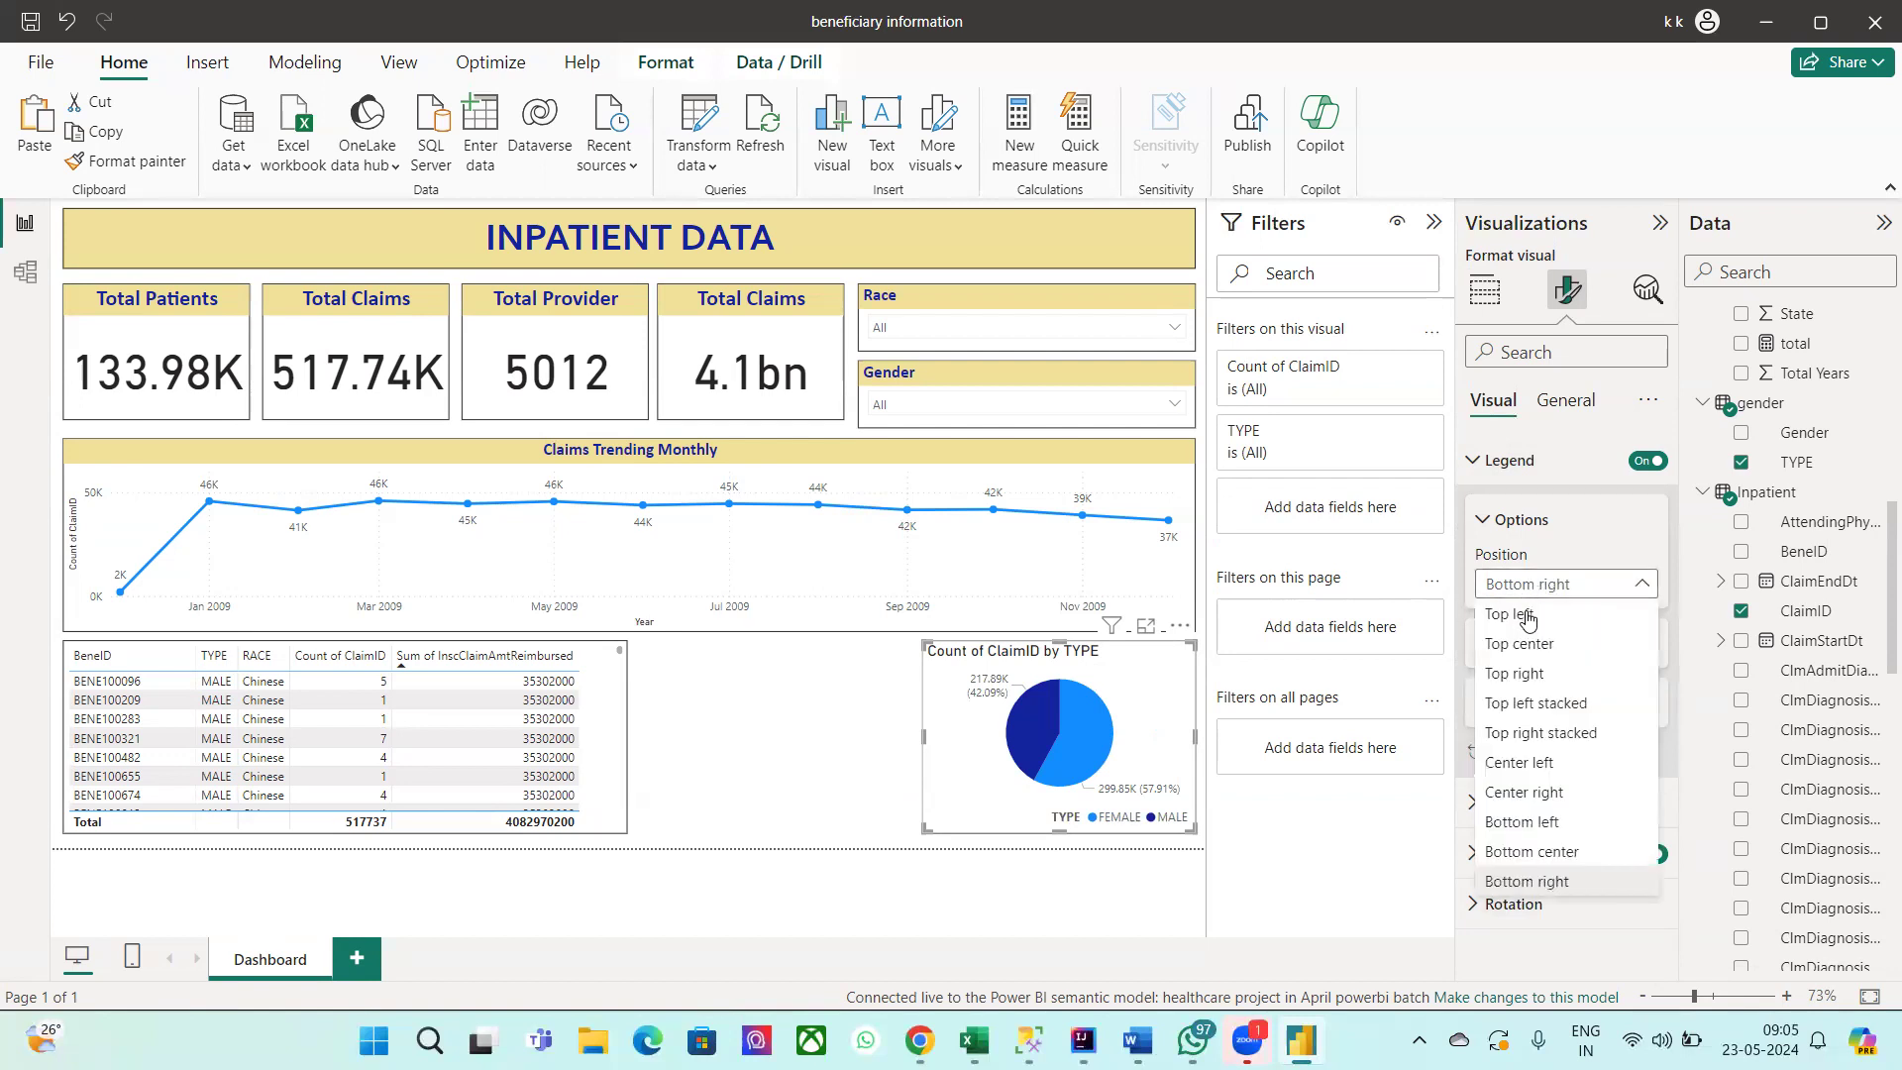
left_click(1528, 619)
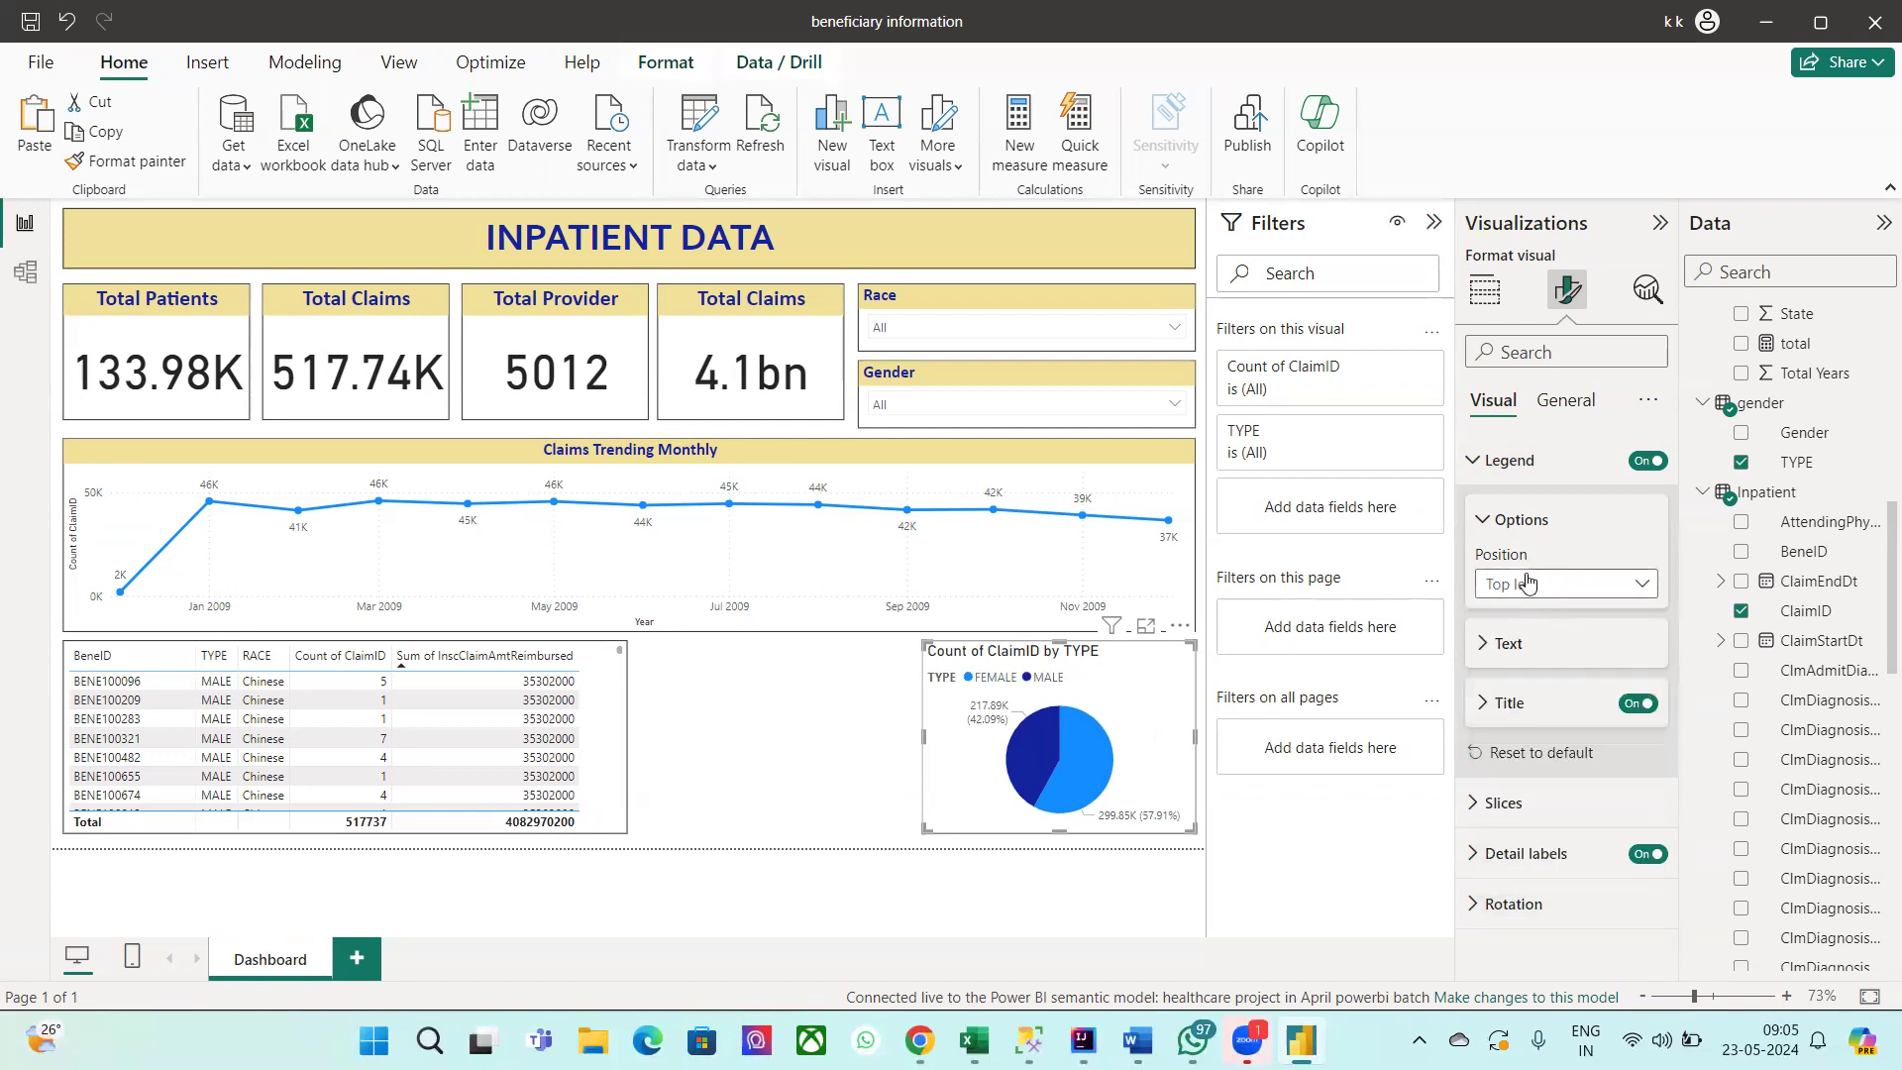
left_click(1528, 586)
left_click(1526, 647)
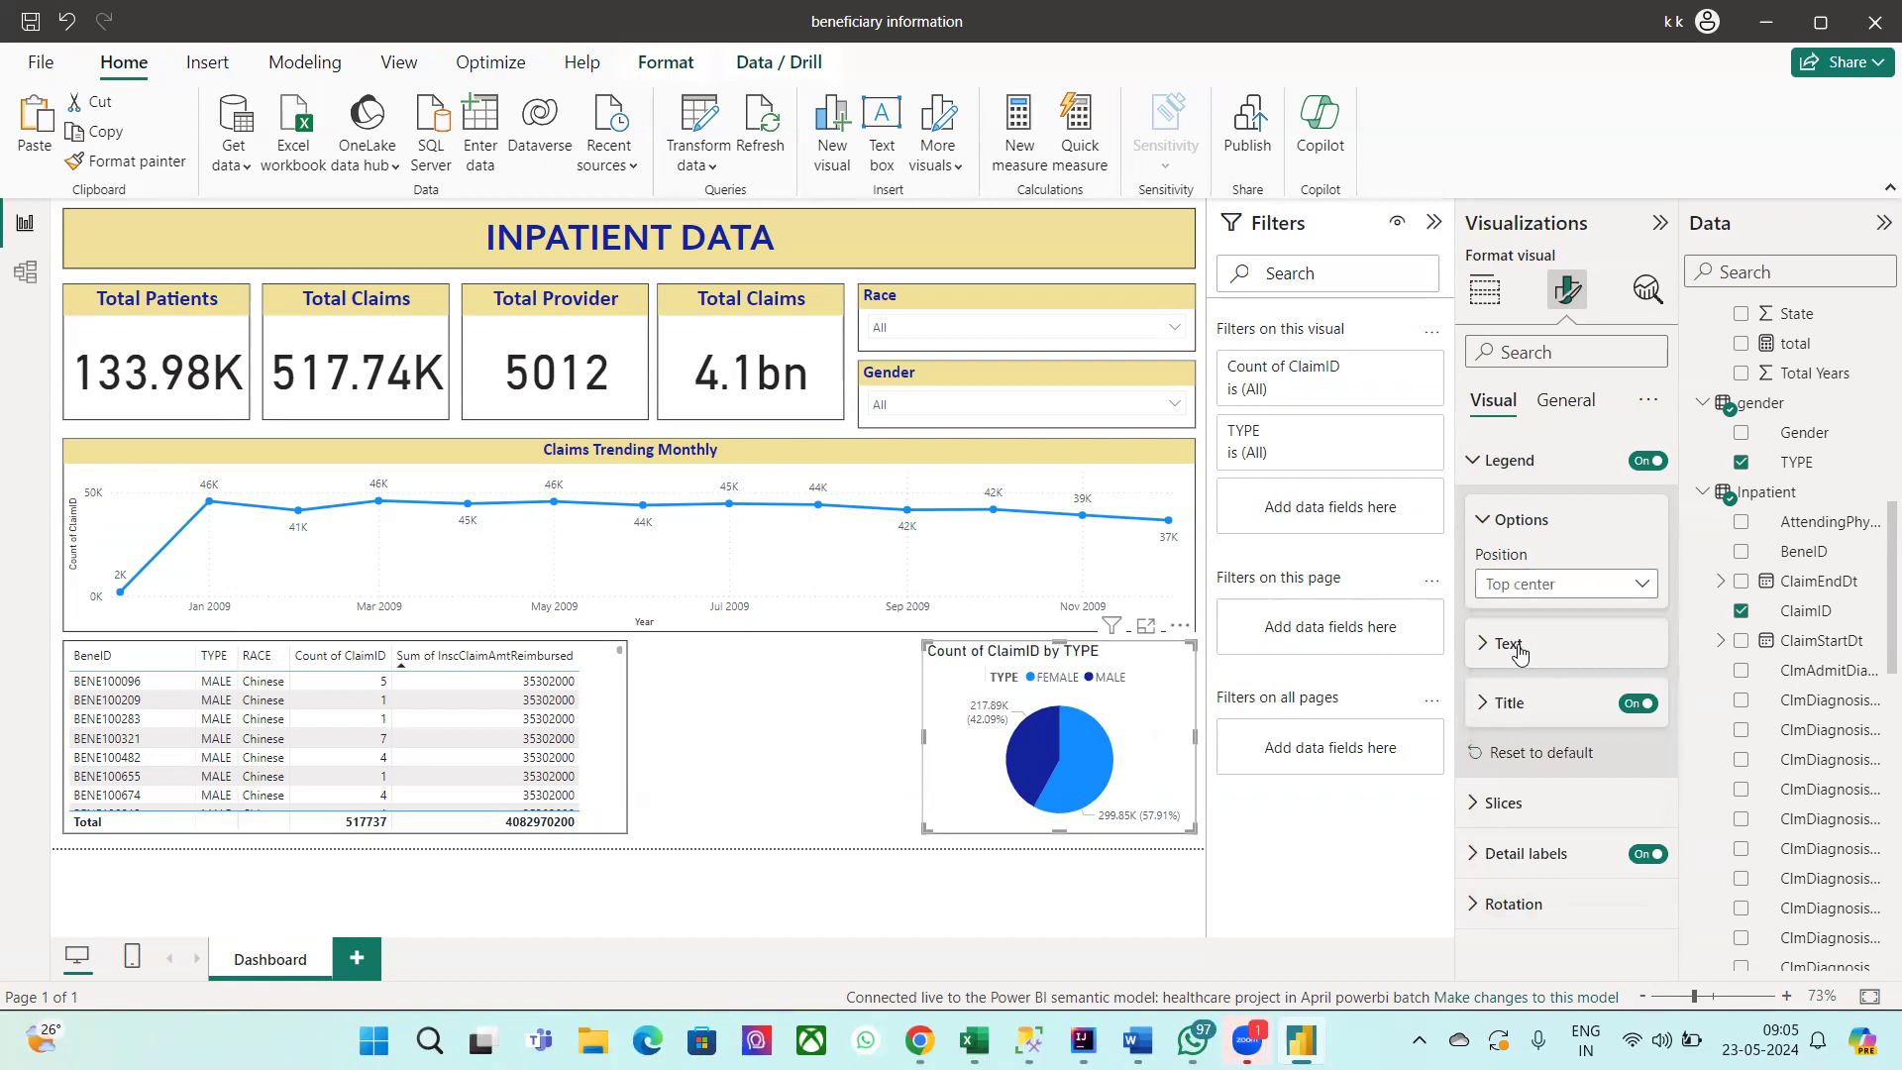
Step: Try the pie chart without its detail labels and restore them
left_click(1512, 644)
scroll(1535, 792, "down", 2)
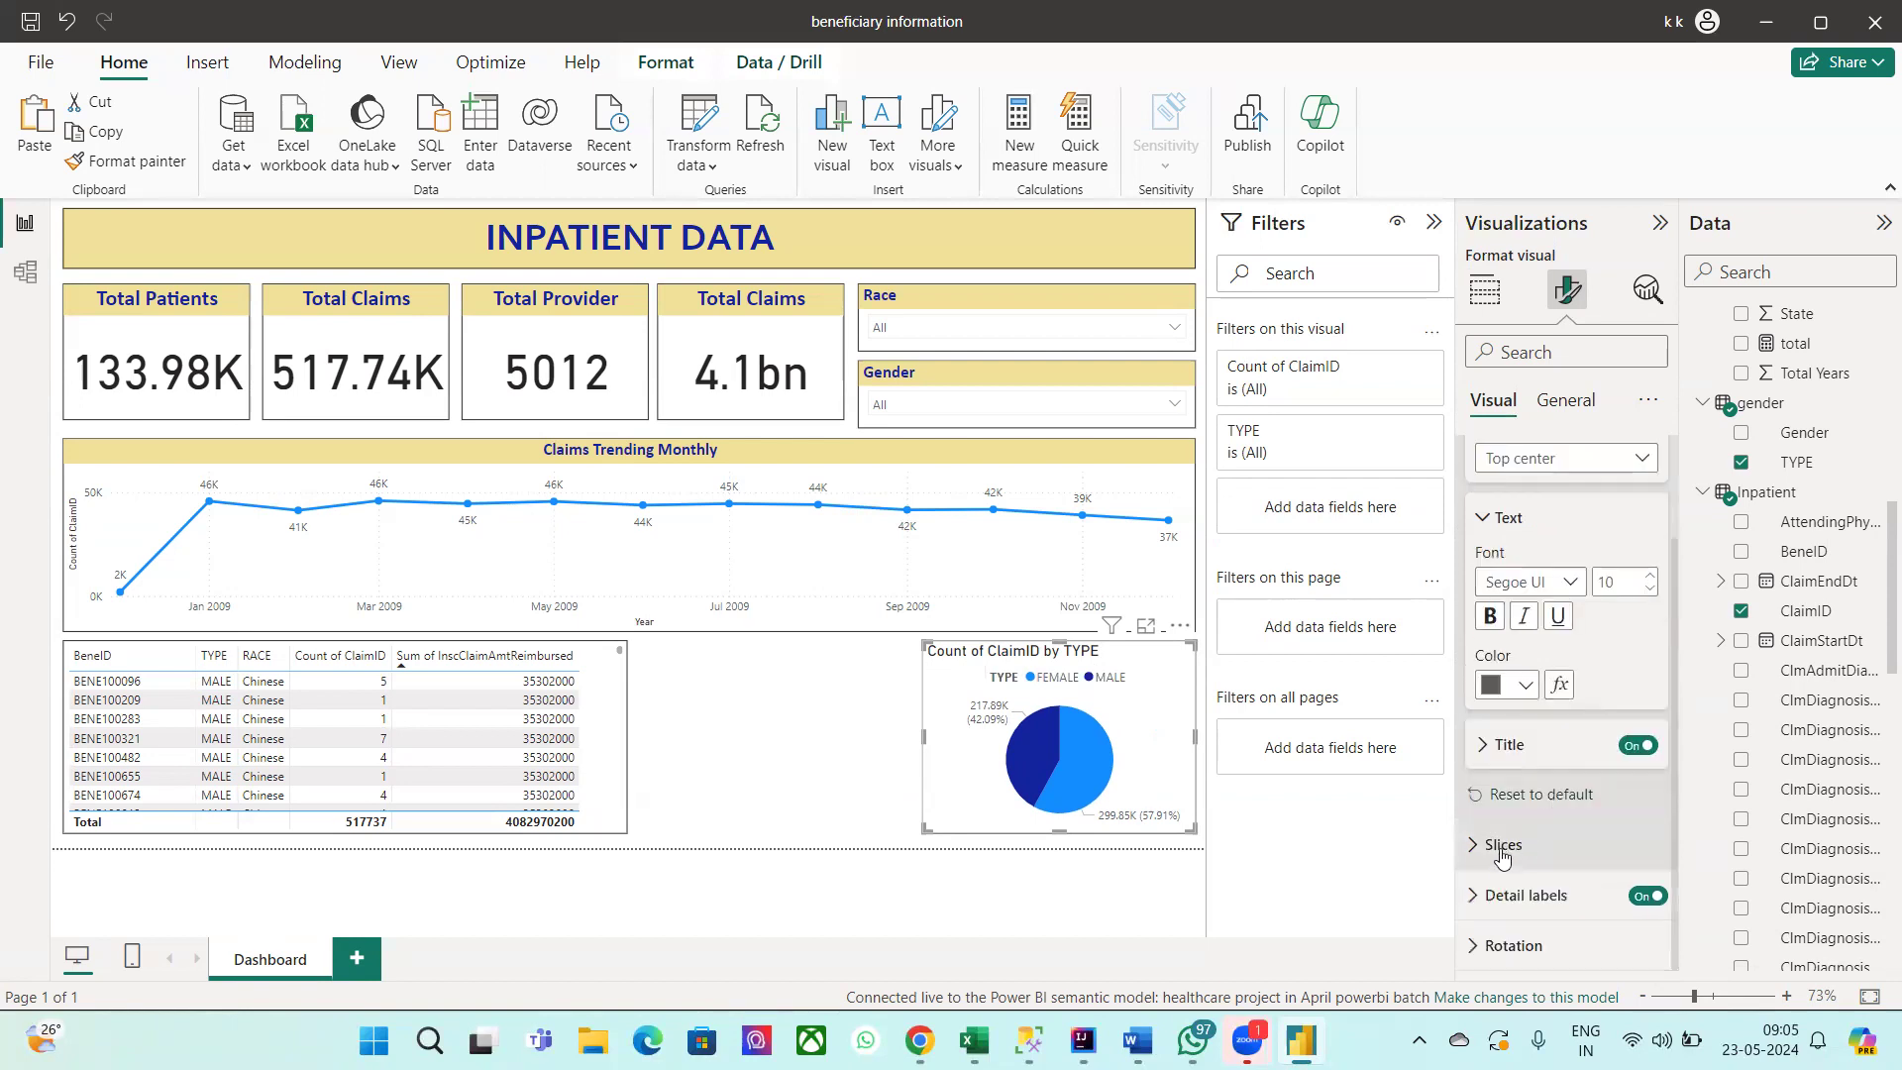
left_click(1647, 896)
left_click(1648, 897)
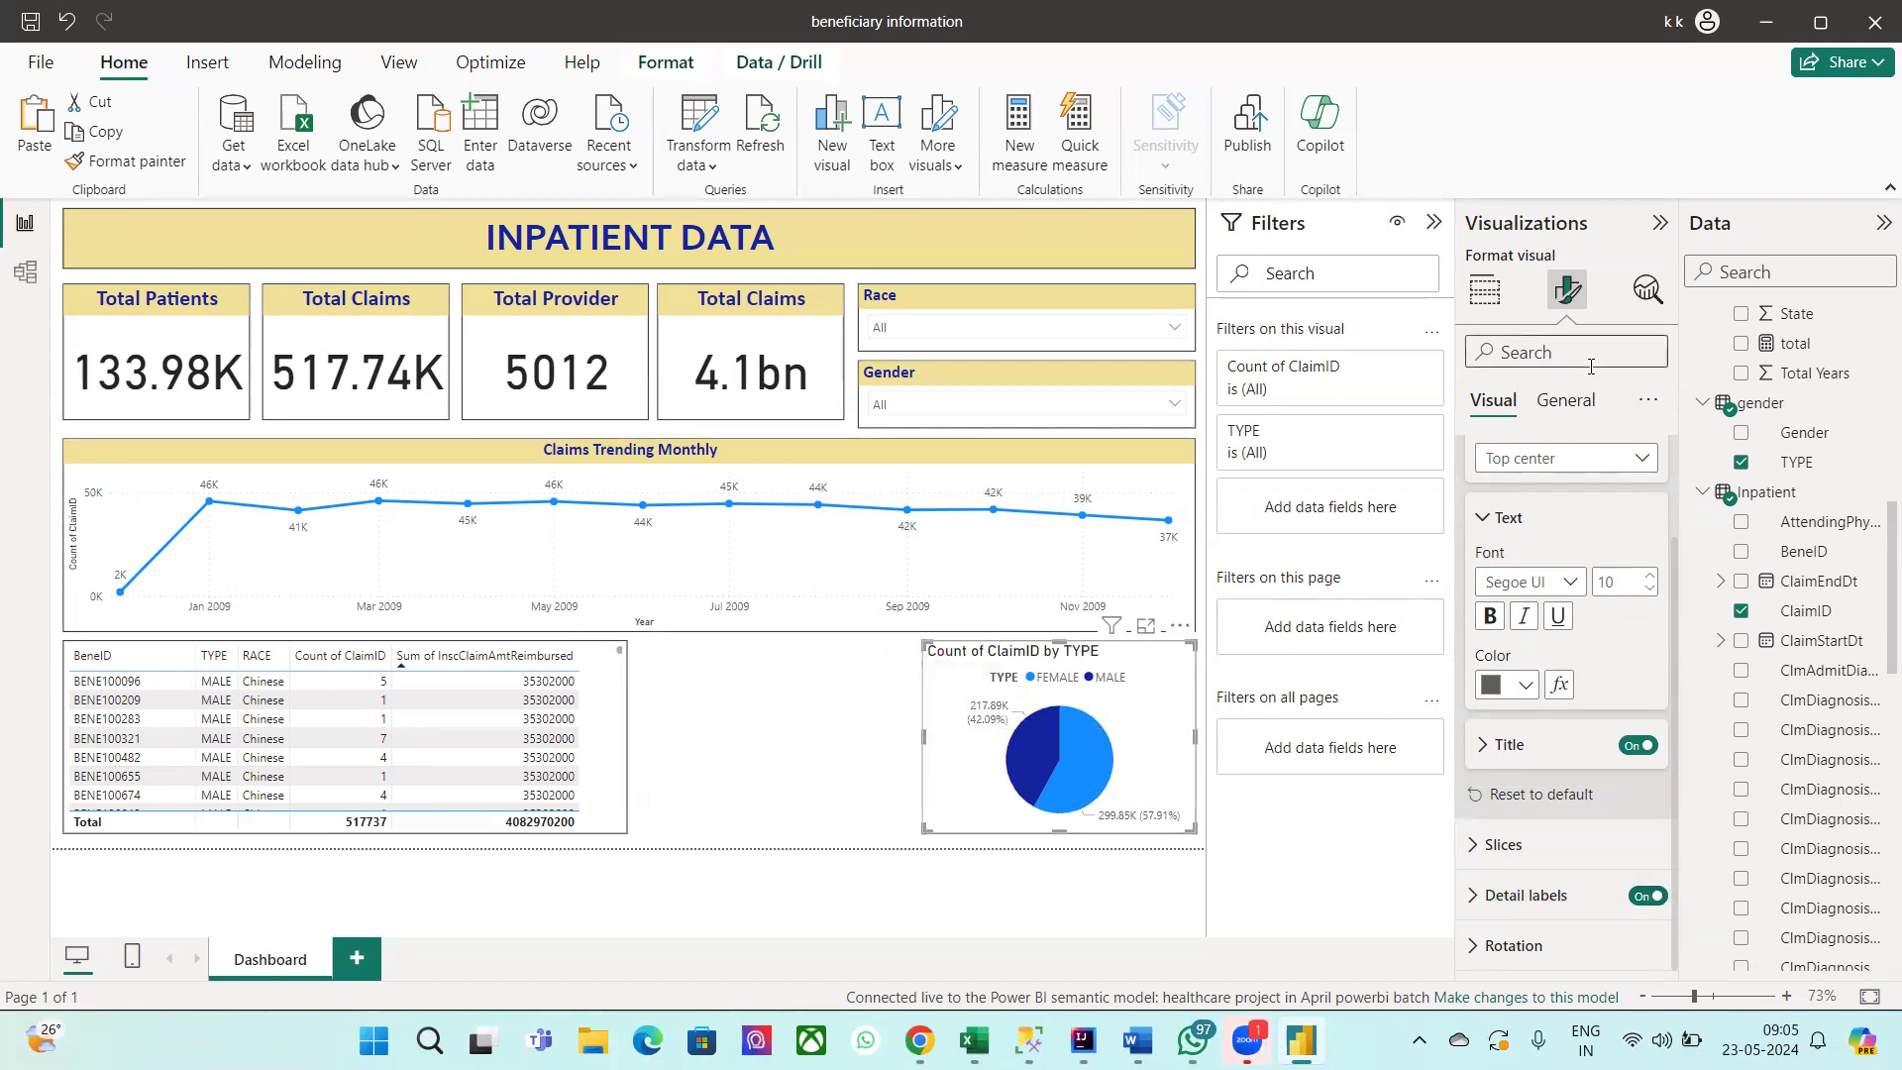
Step: Change the pie chart's title text to MALE/FEMALE RATIO
left_click(1565, 400)
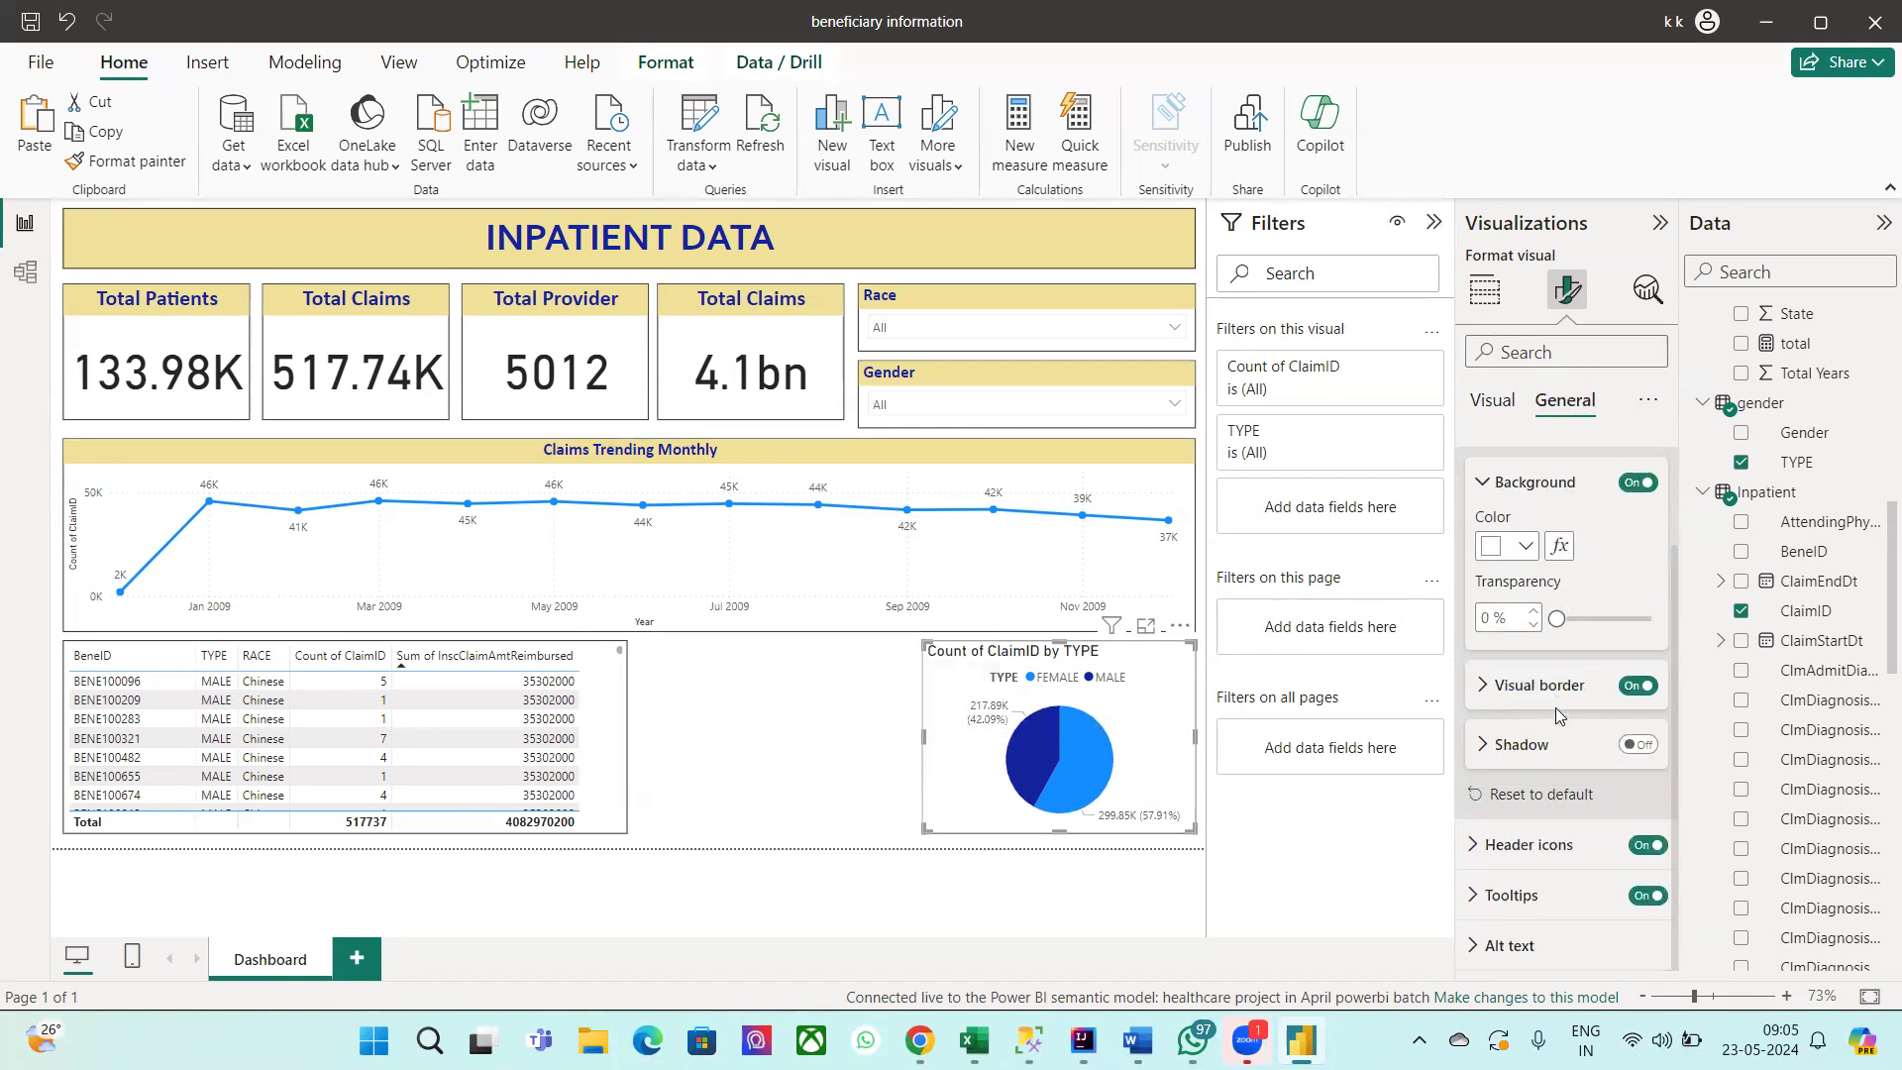
scroll(1557, 686, "up", 2)
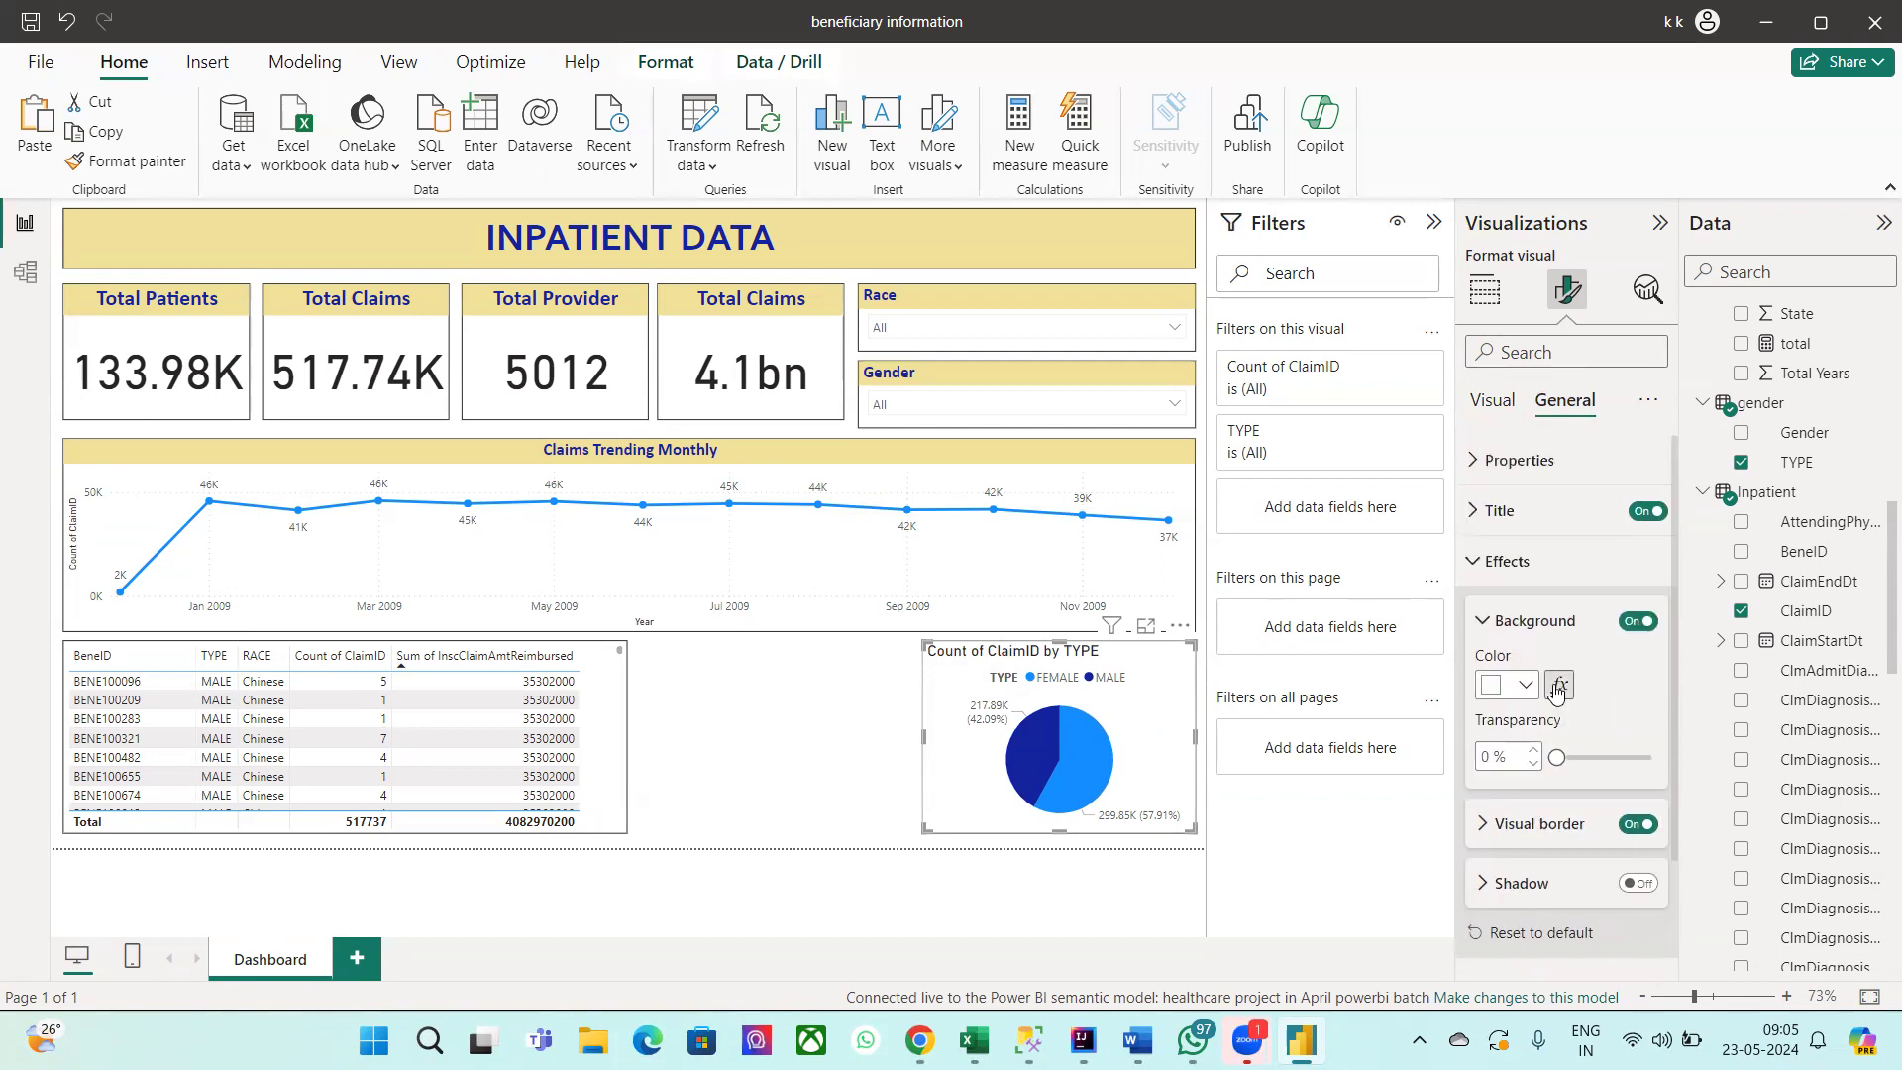
left_click(1474, 512)
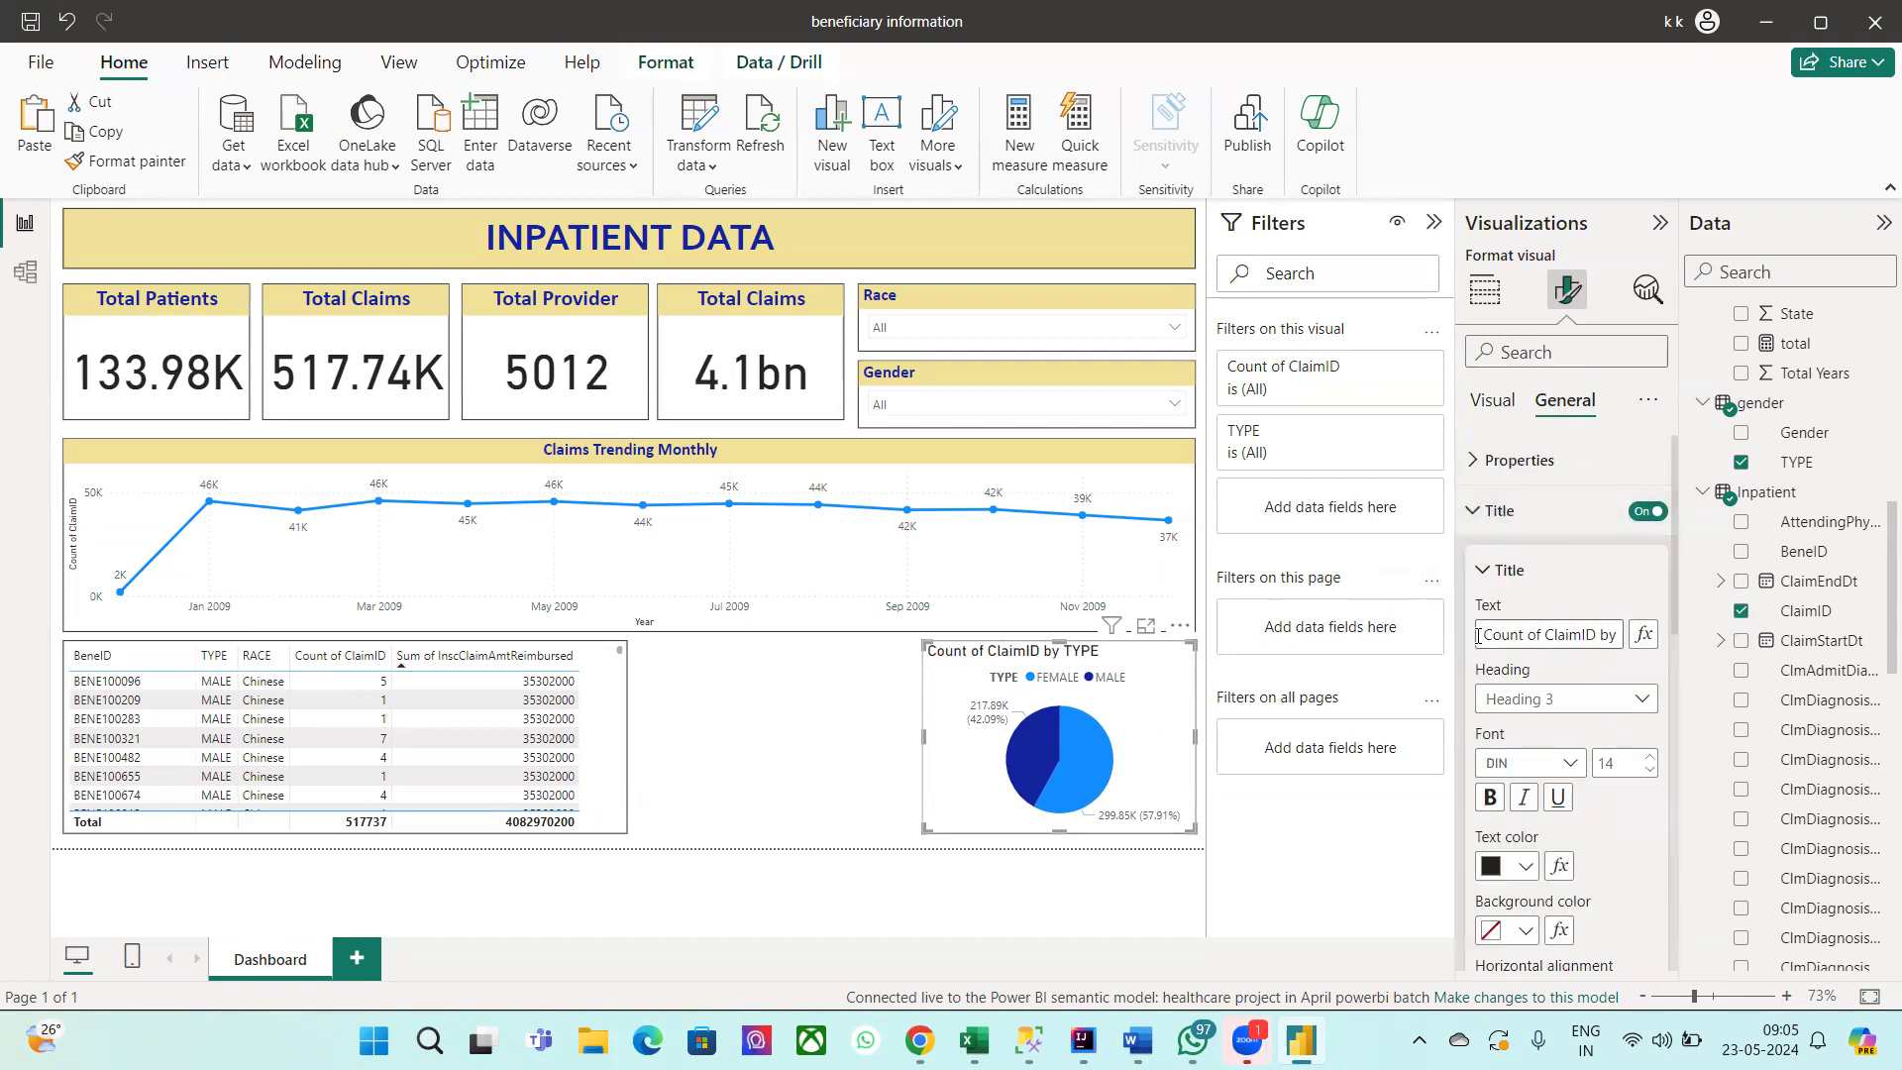
left_click_drag(1479, 635, 1872, 624)
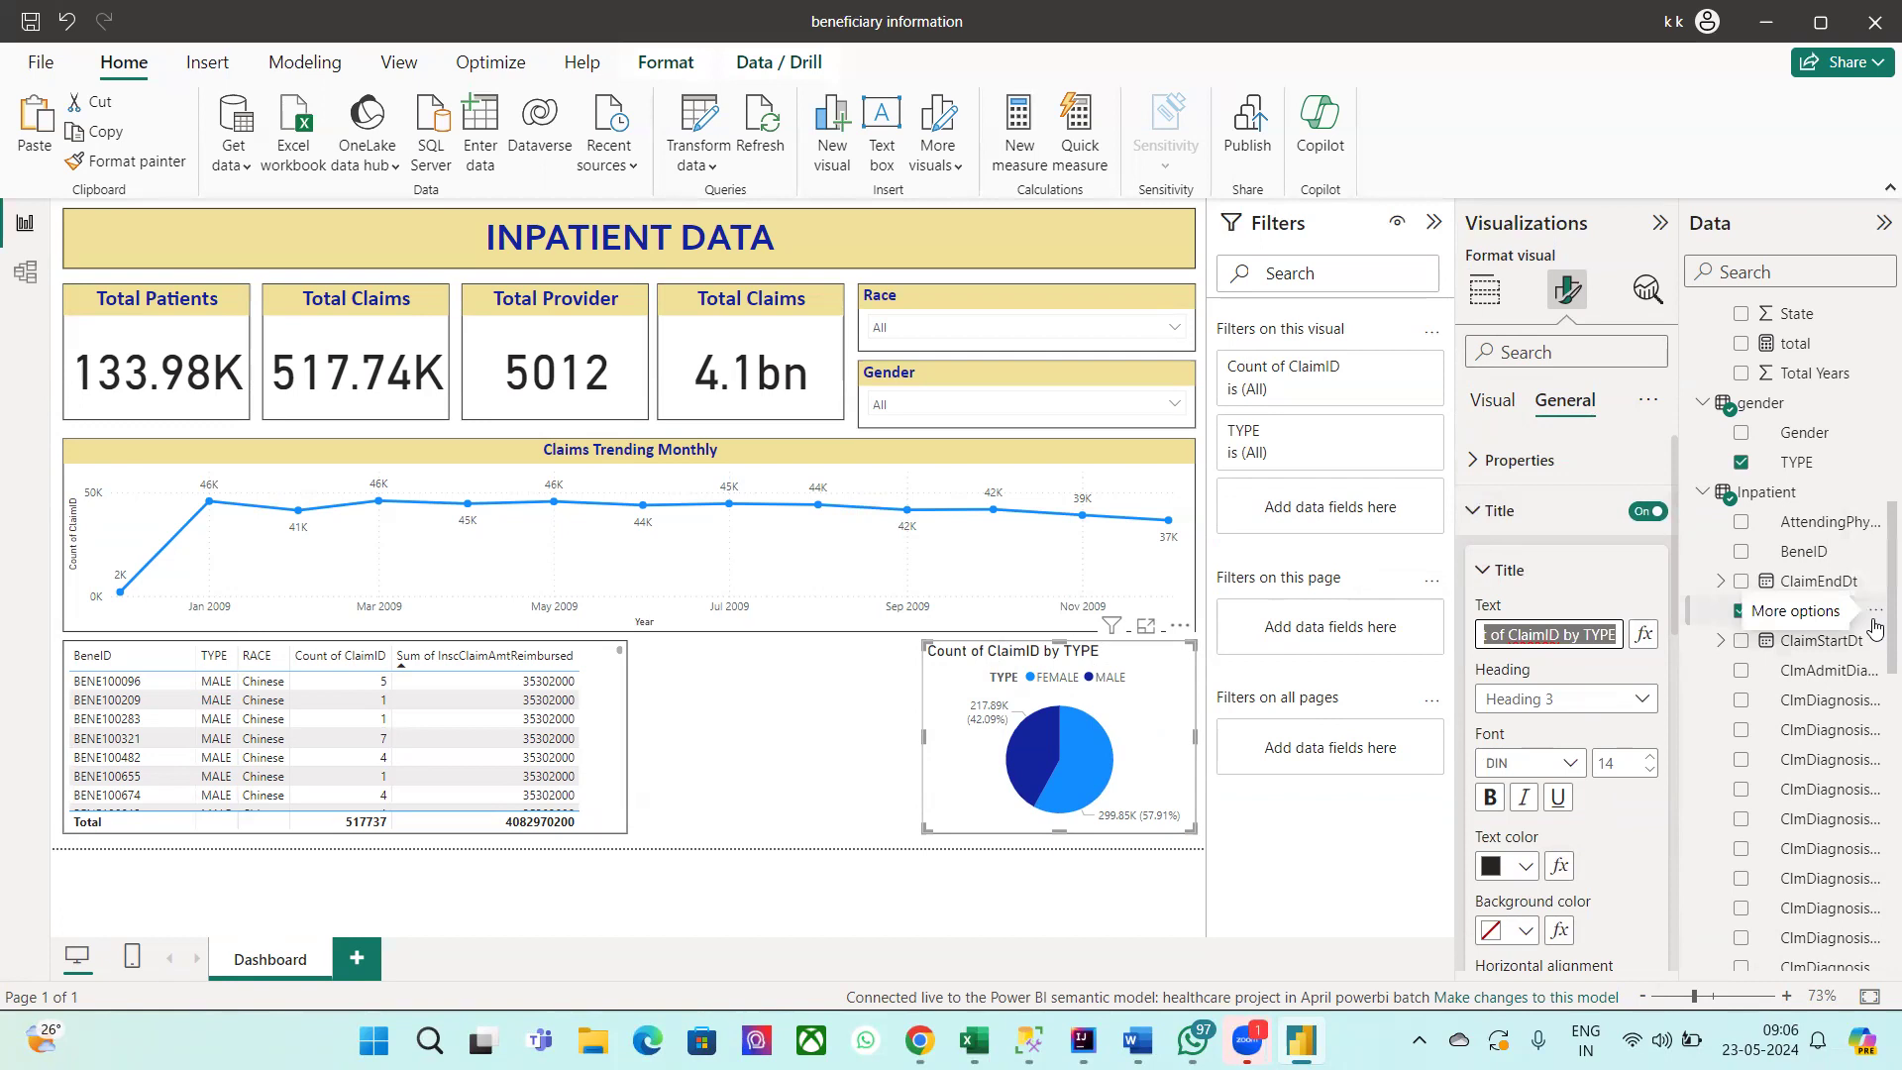
type("MALE?FEMALE")
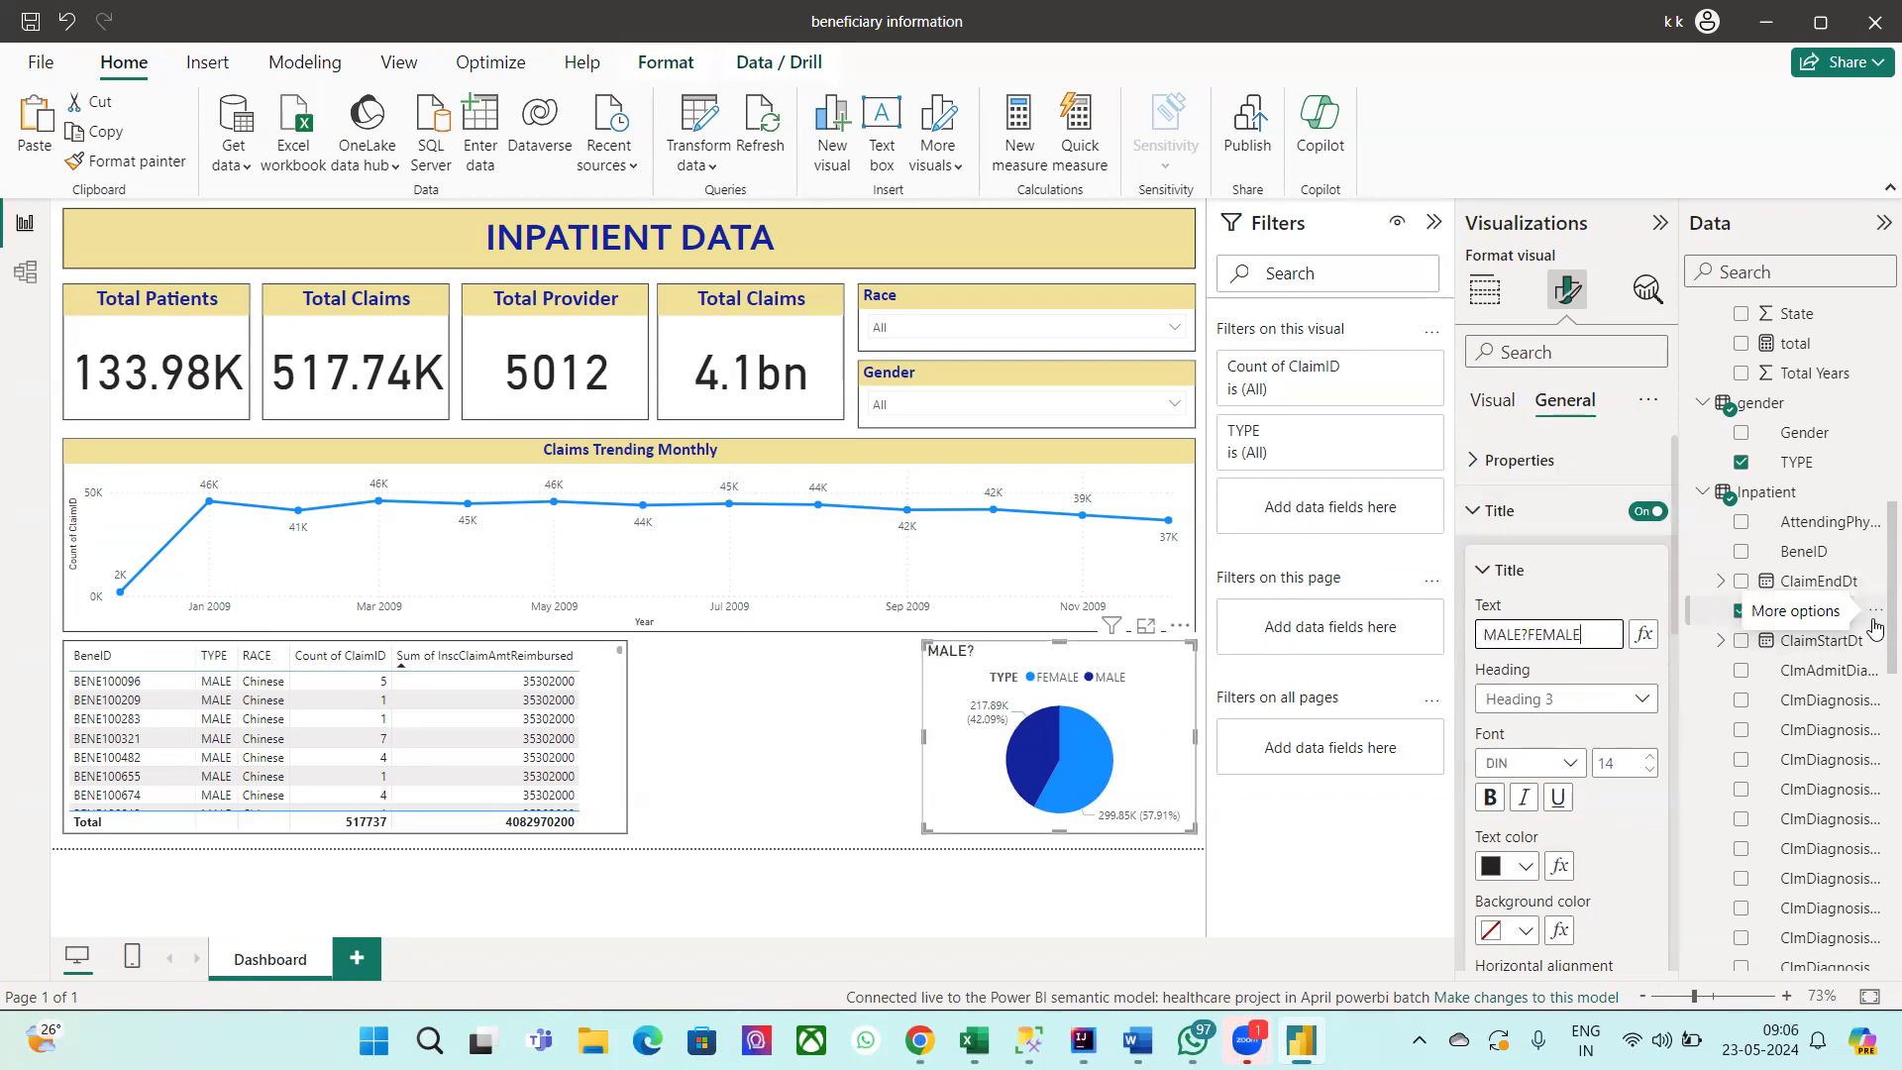
type(" RATIO")
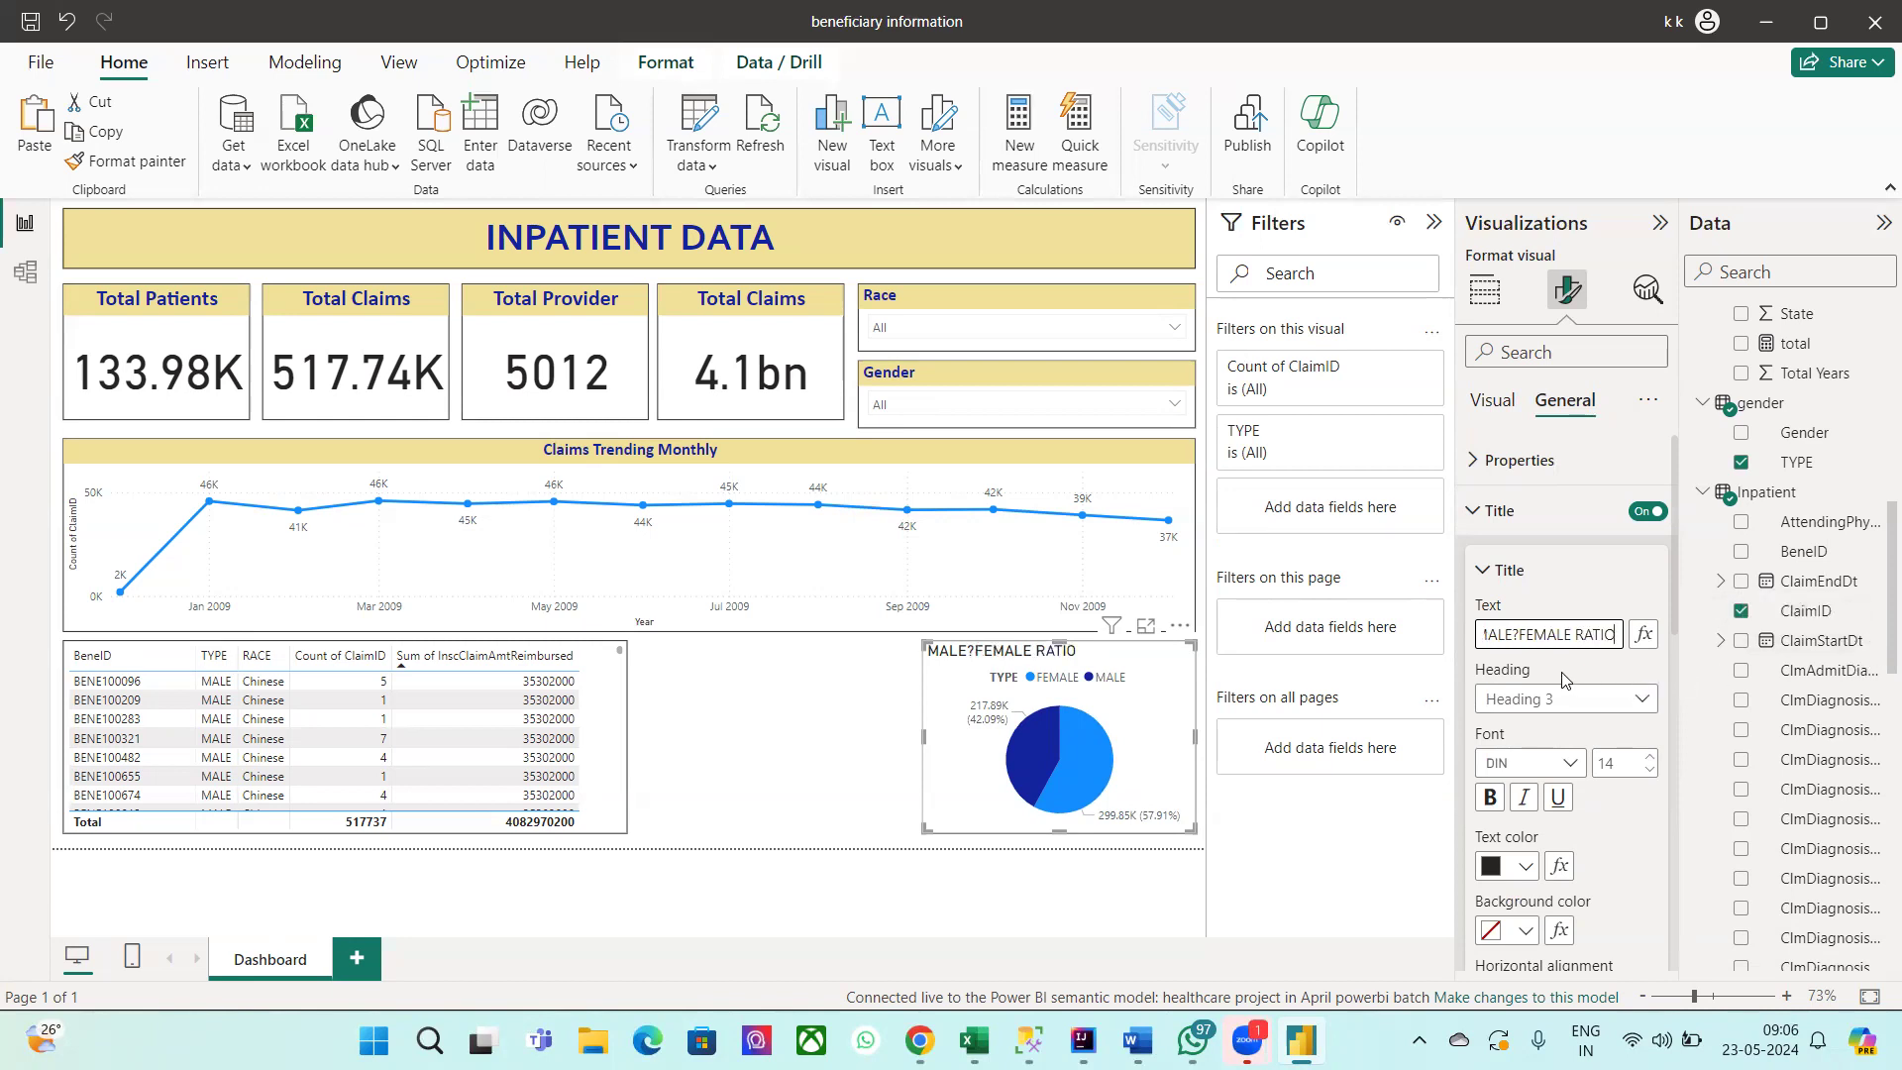
key("BackSpace")
type("/")
Step: Format the pie chart's title as bold, centered Calibri in dark blue on the light yellow background used by the other visuals
left_click(1515, 765)
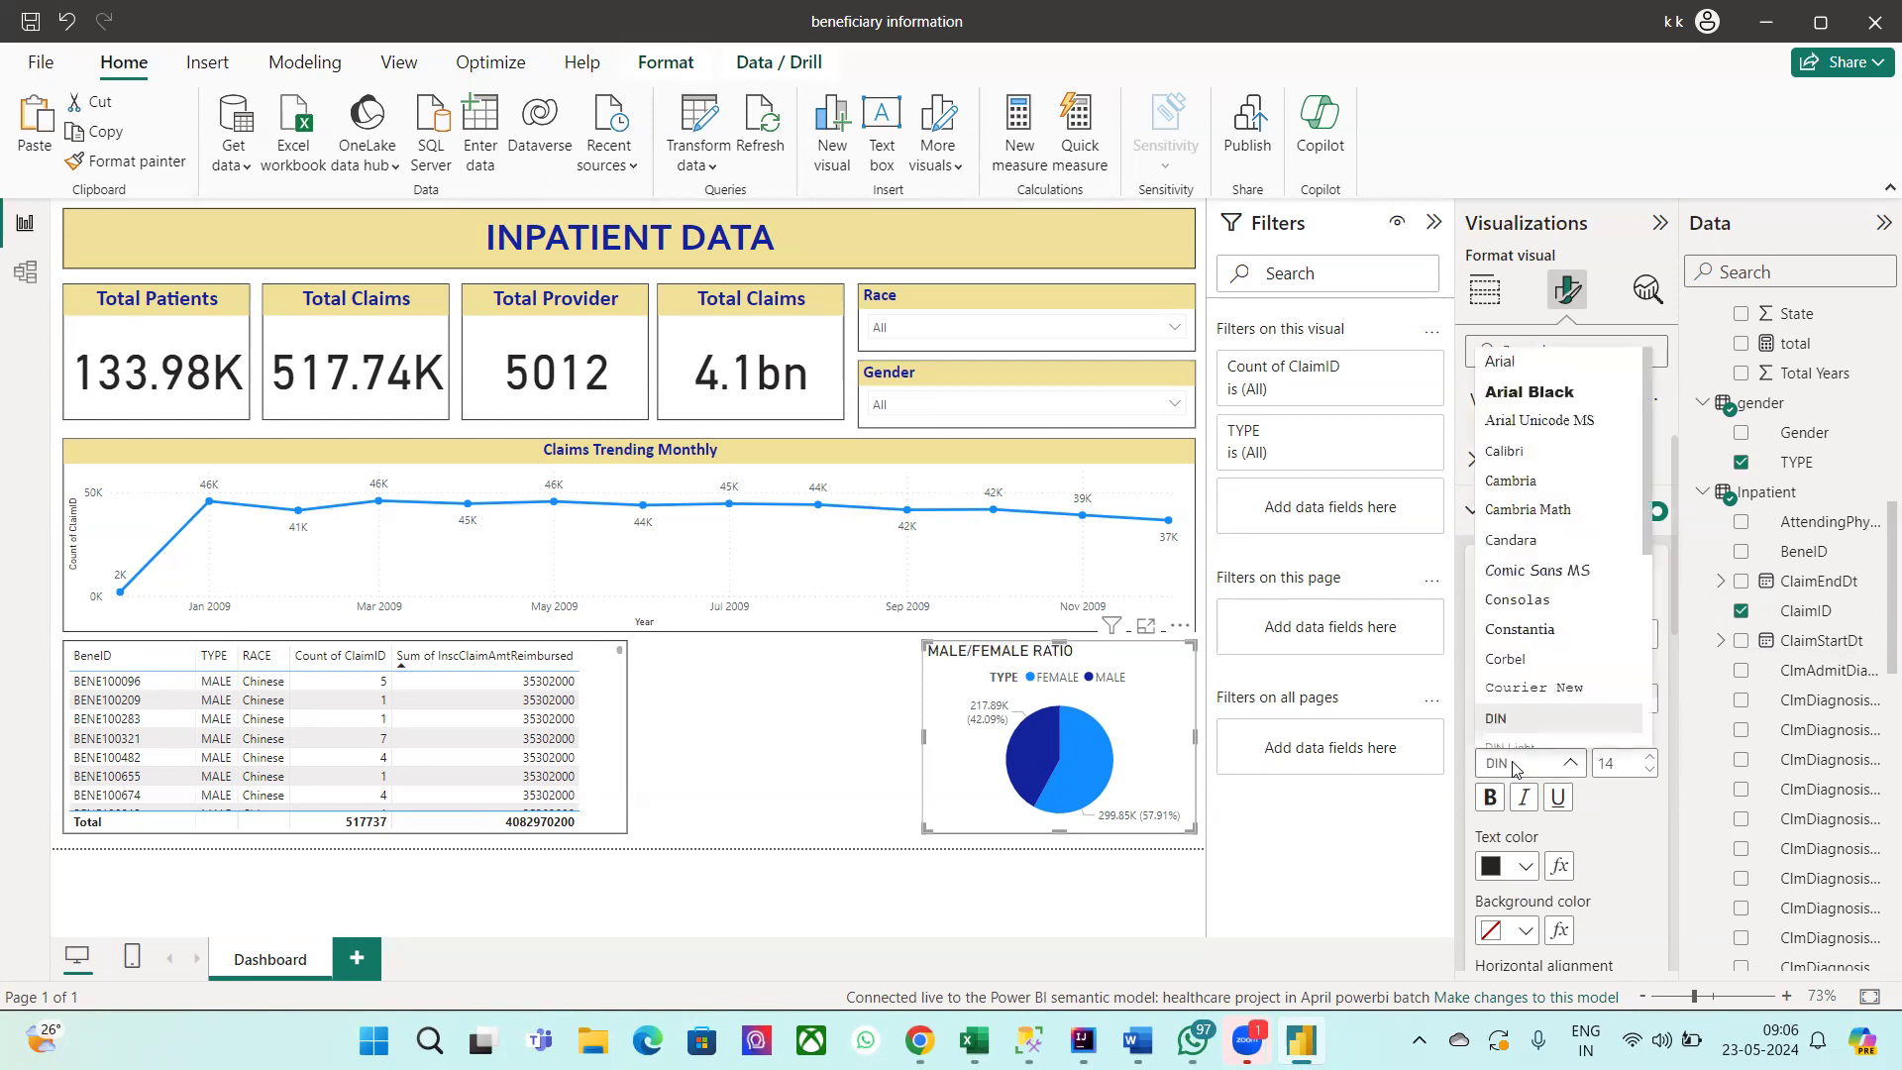
left_click(1513, 454)
left_click(1526, 868)
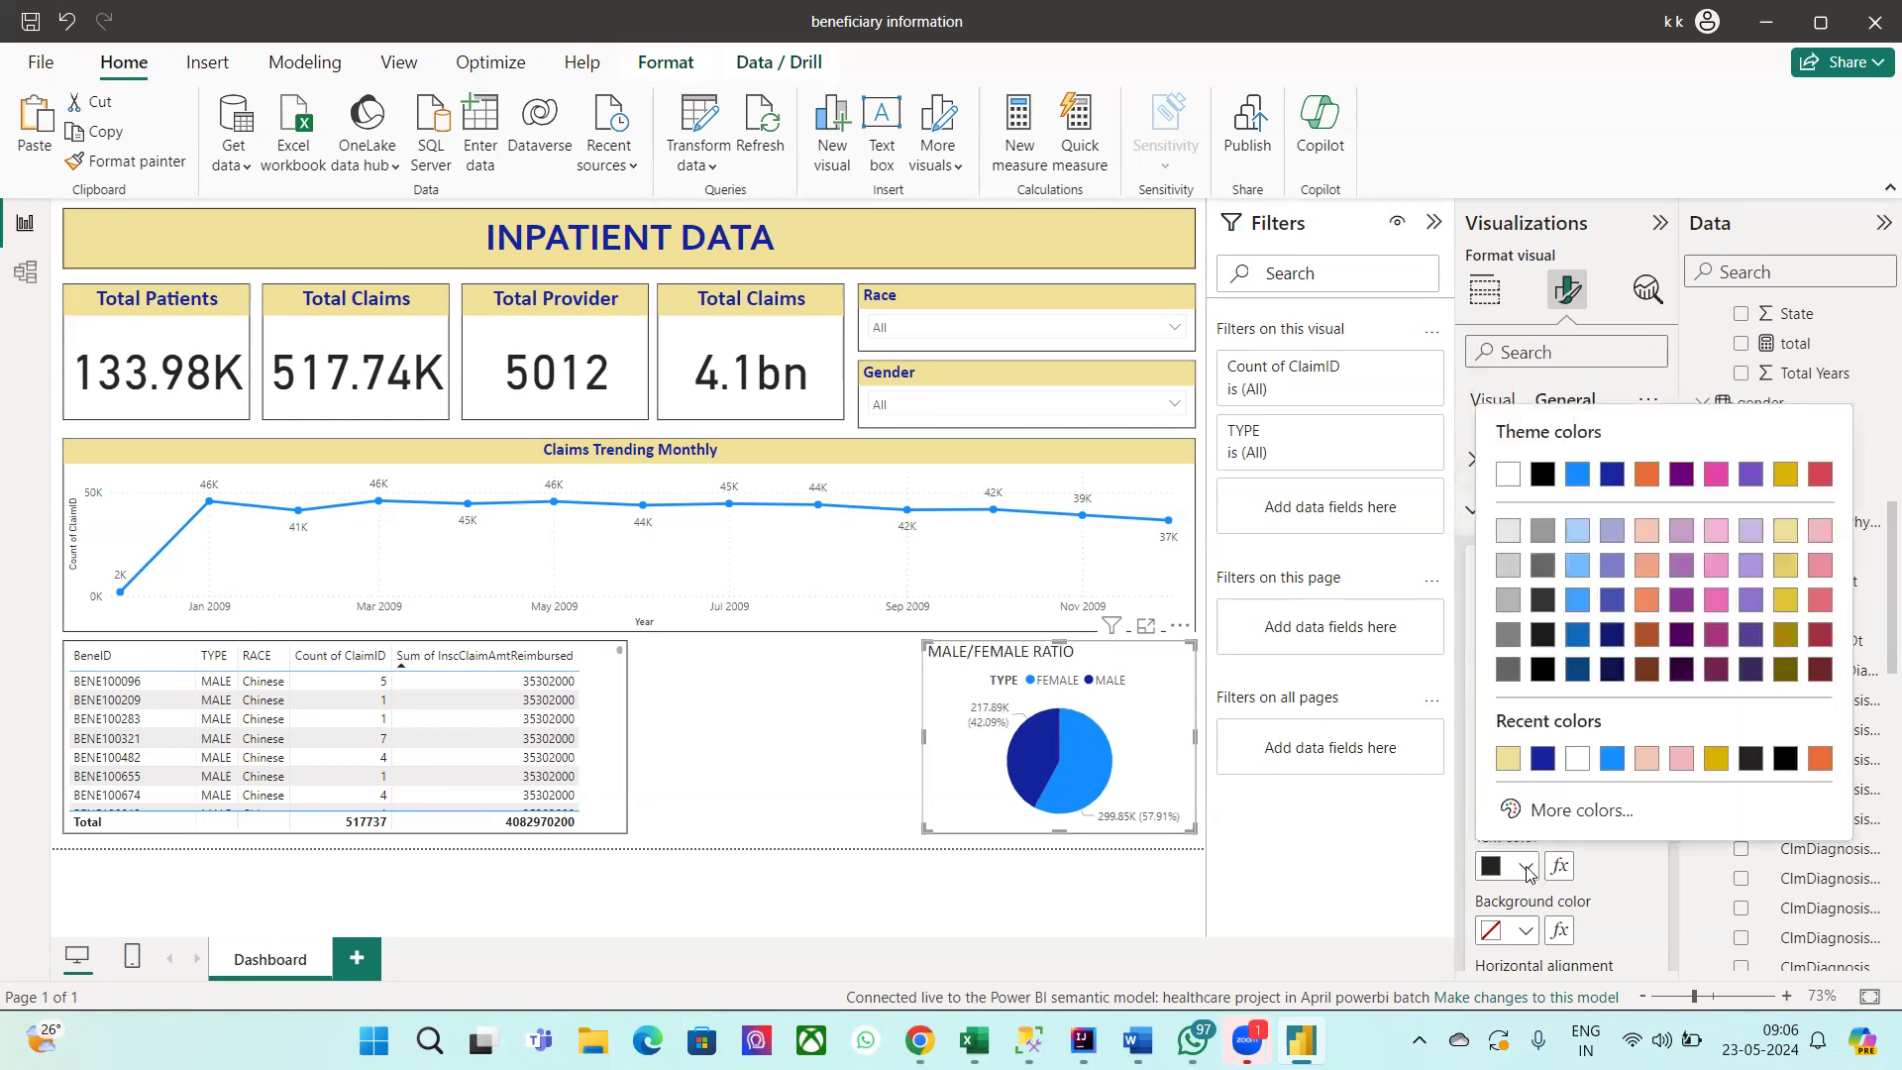
left_click(1540, 769)
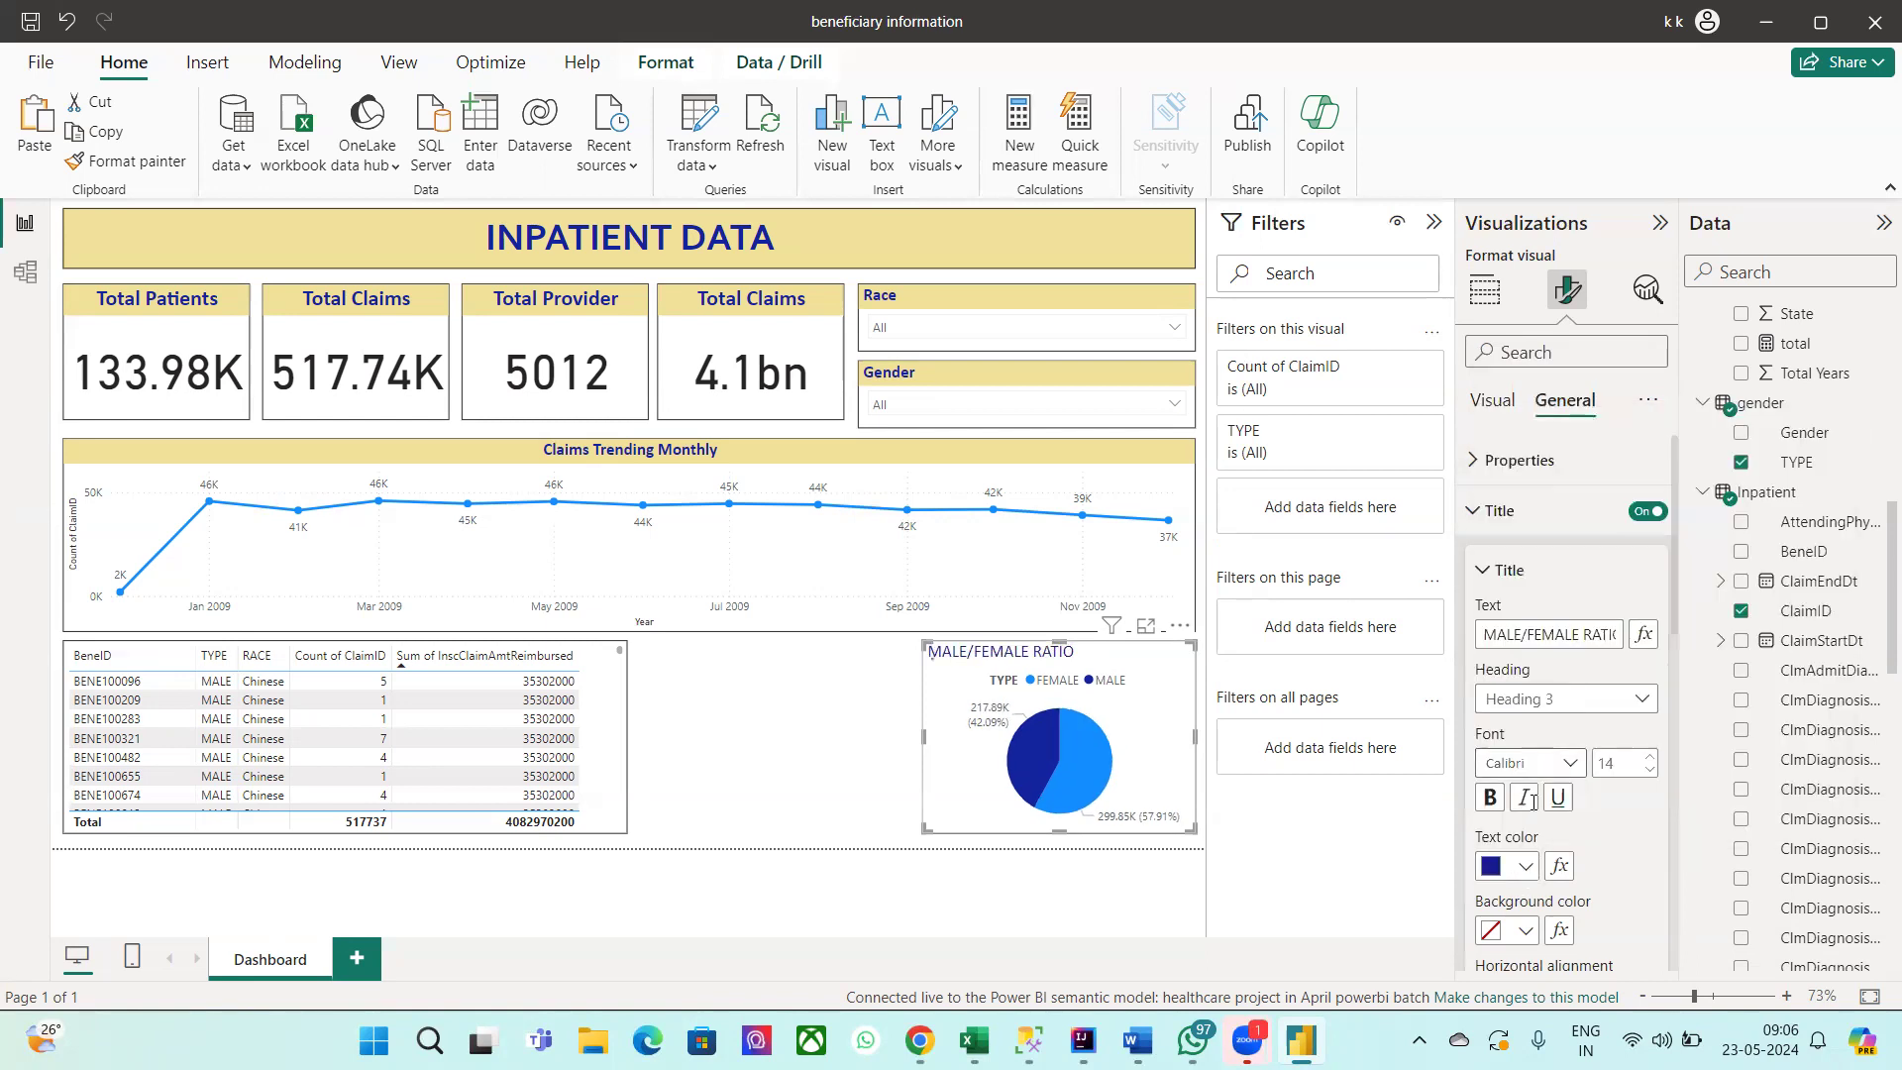
left_click(1526, 930)
left_click(1542, 765)
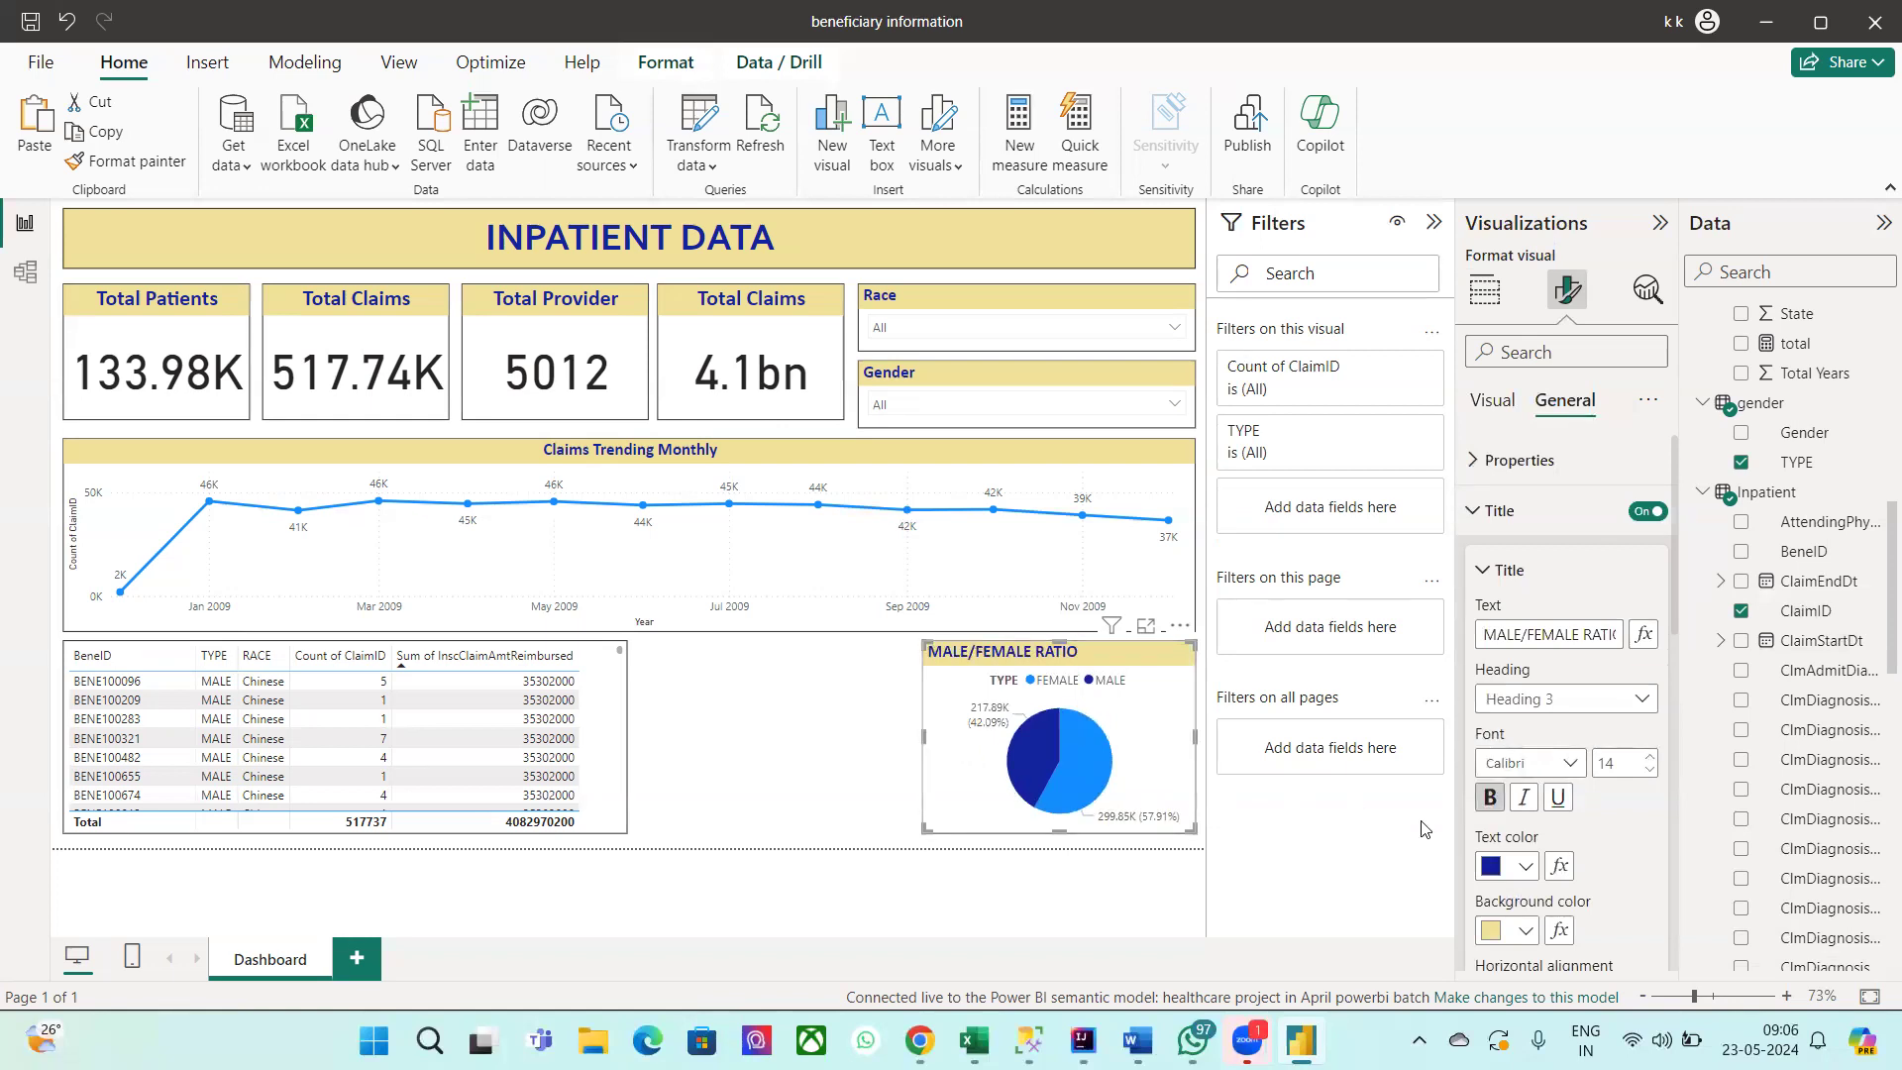
scroll(1584, 882, "down", 3)
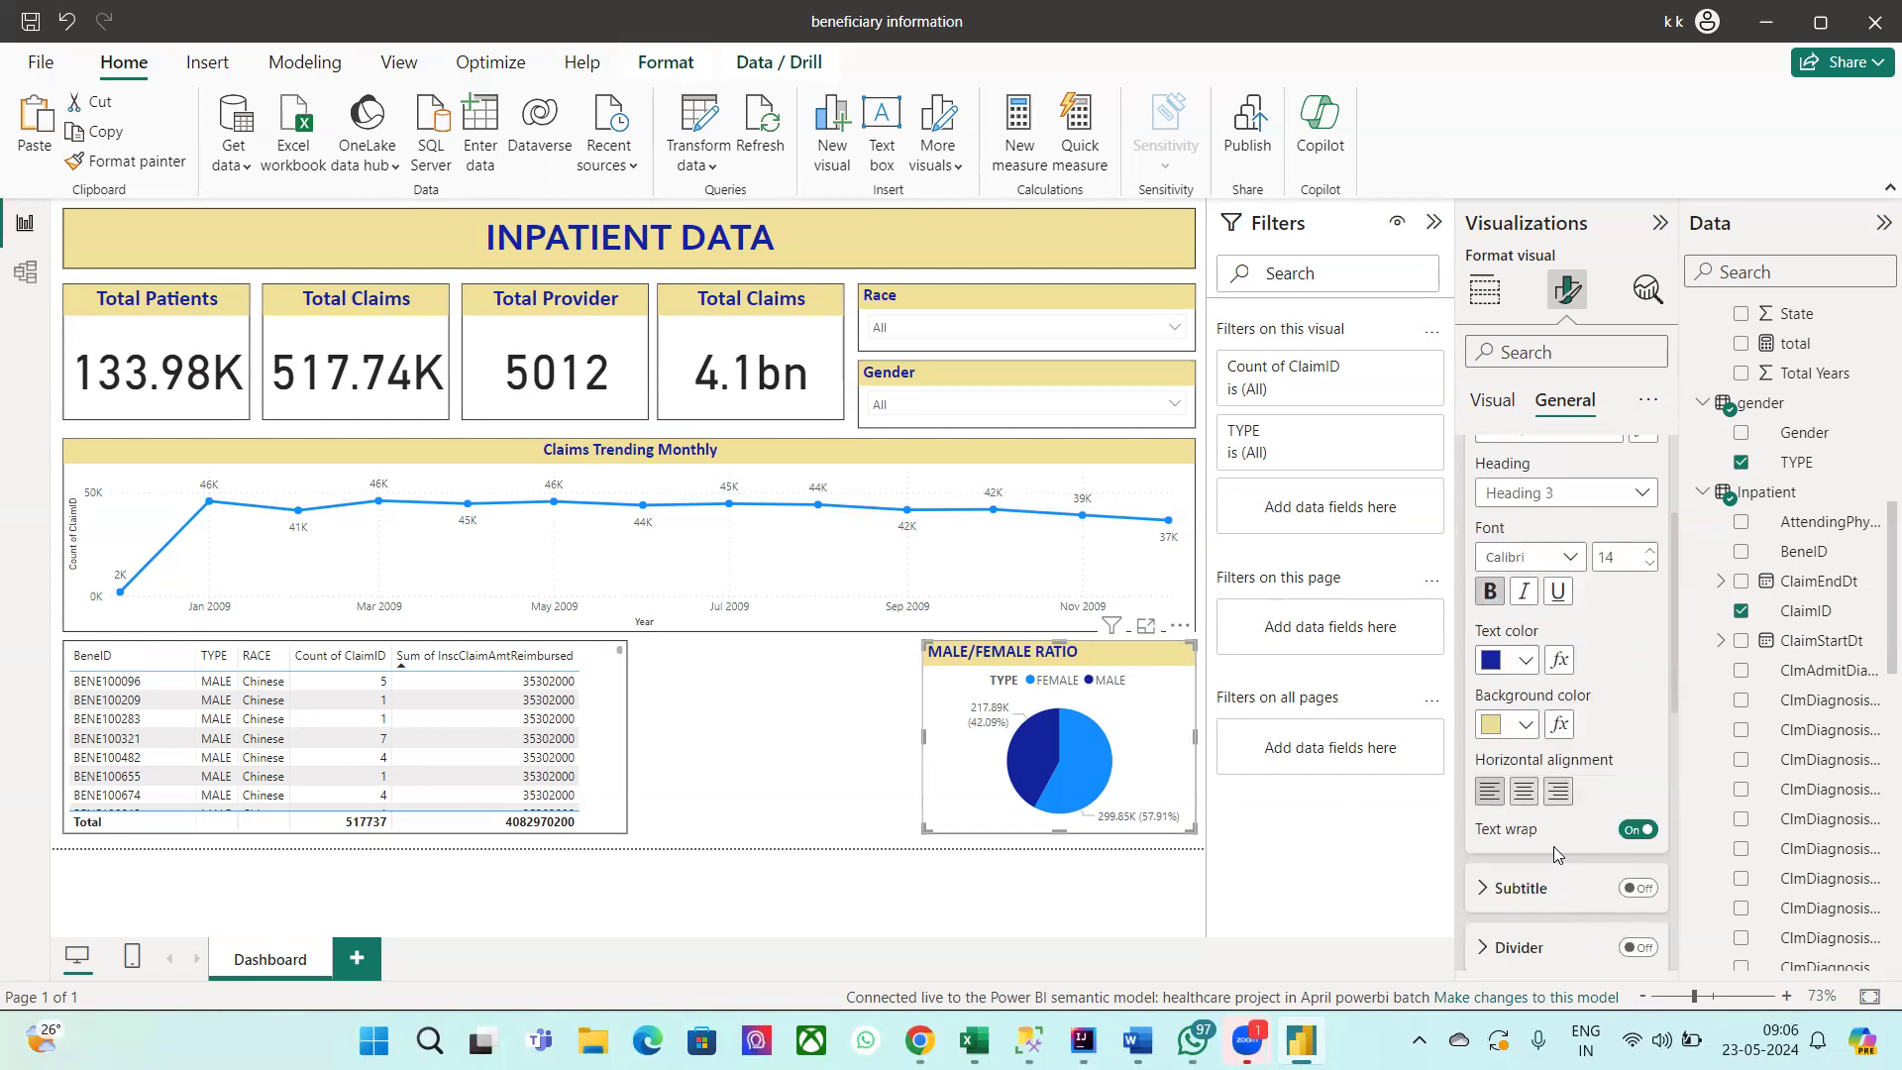
left_click(1525, 800)
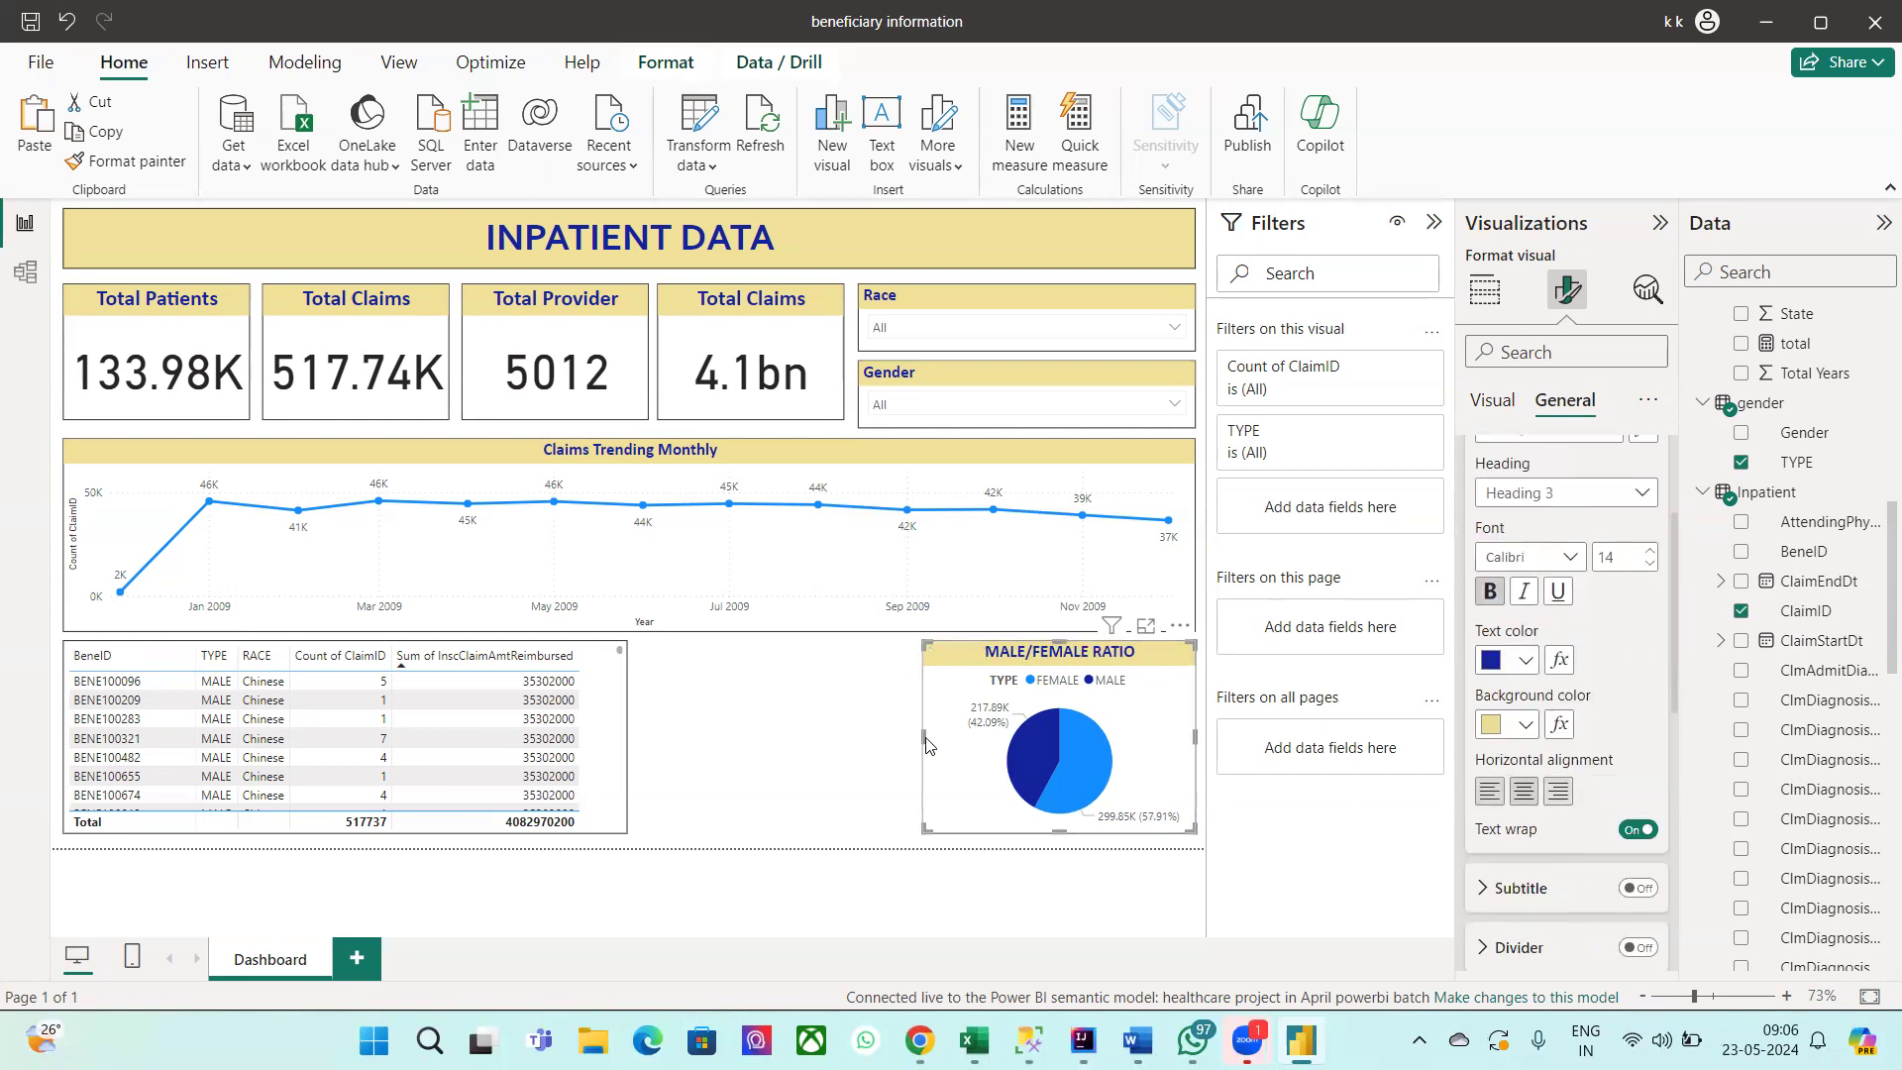
Step: Narrow the pie chart further from its left side, keeping its right edge aligned with the visuals above
left_click_drag(922, 735, 998, 743)
left_click(956, 874)
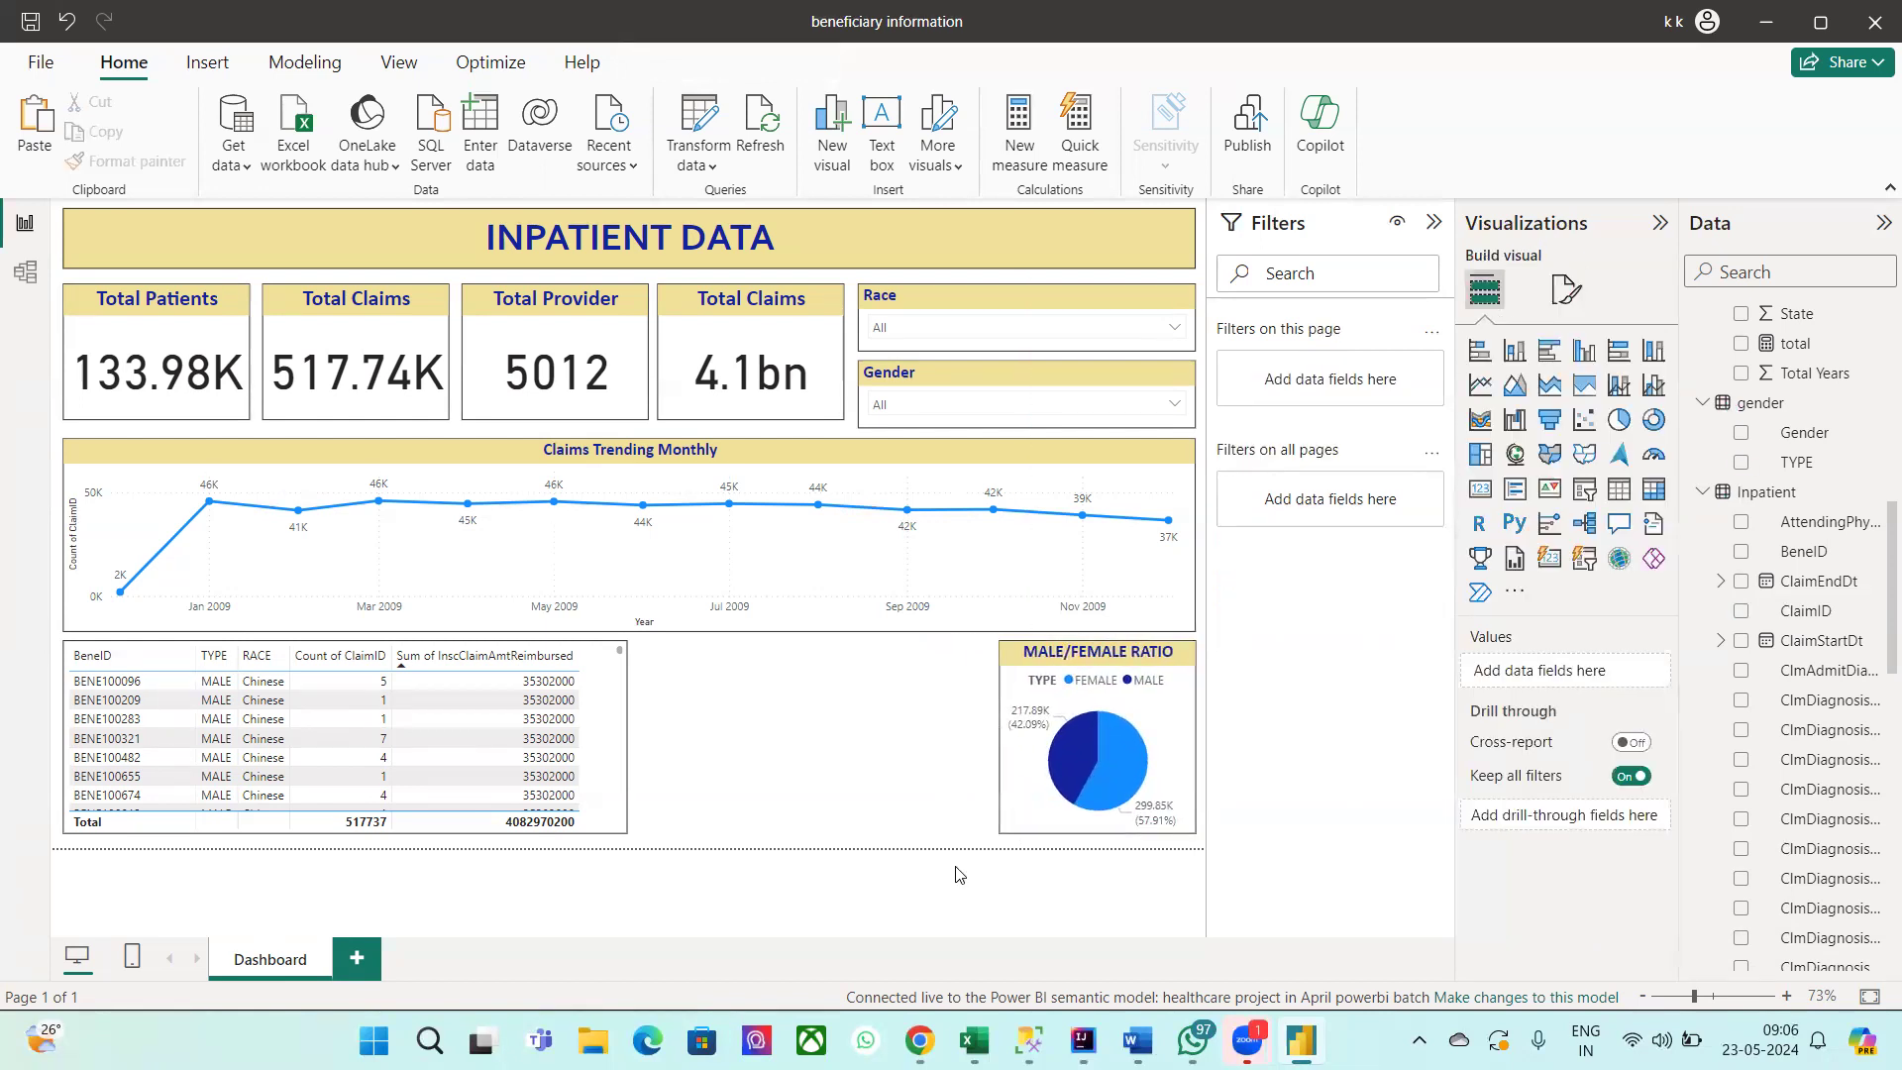
Step: Inspect the pie chart's MALE slice and cross-filter the dashboard's cards, line chart and table by it
mouse_move(1083, 787)
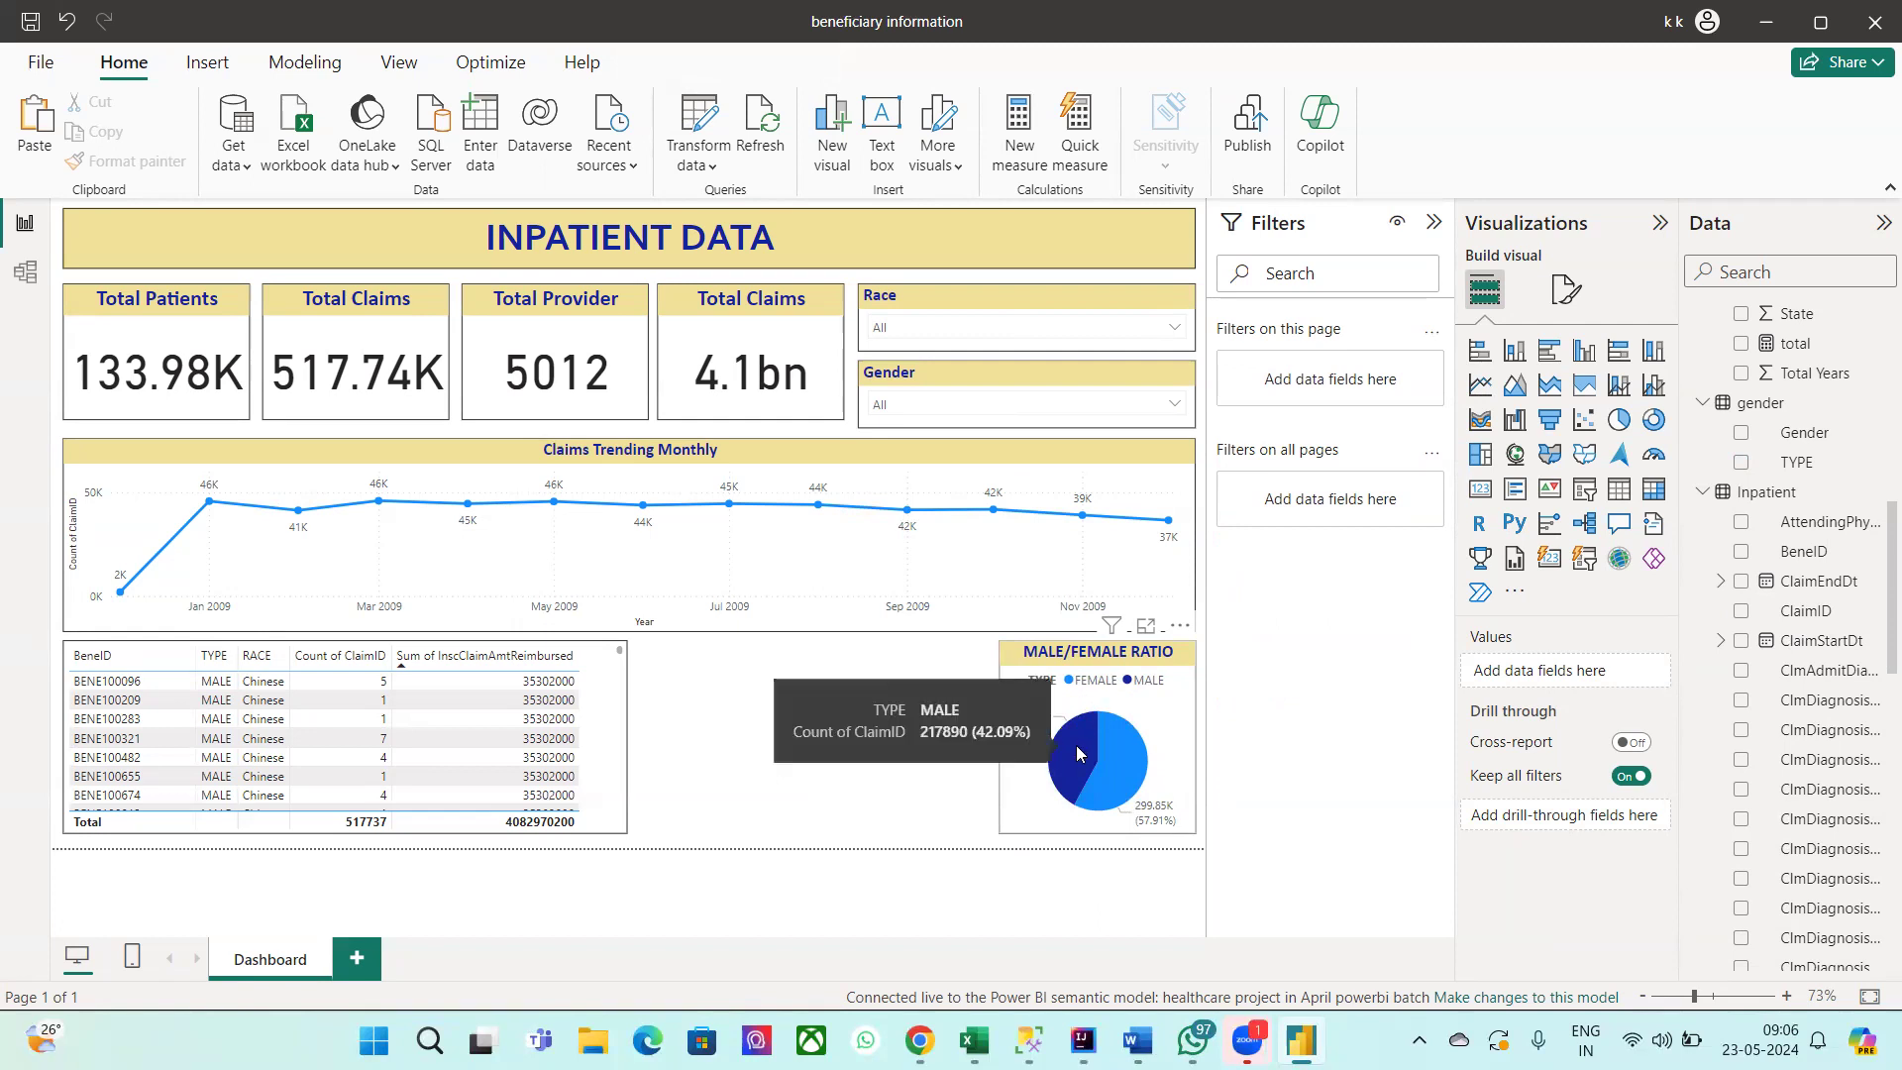
mouse_move(1069, 741)
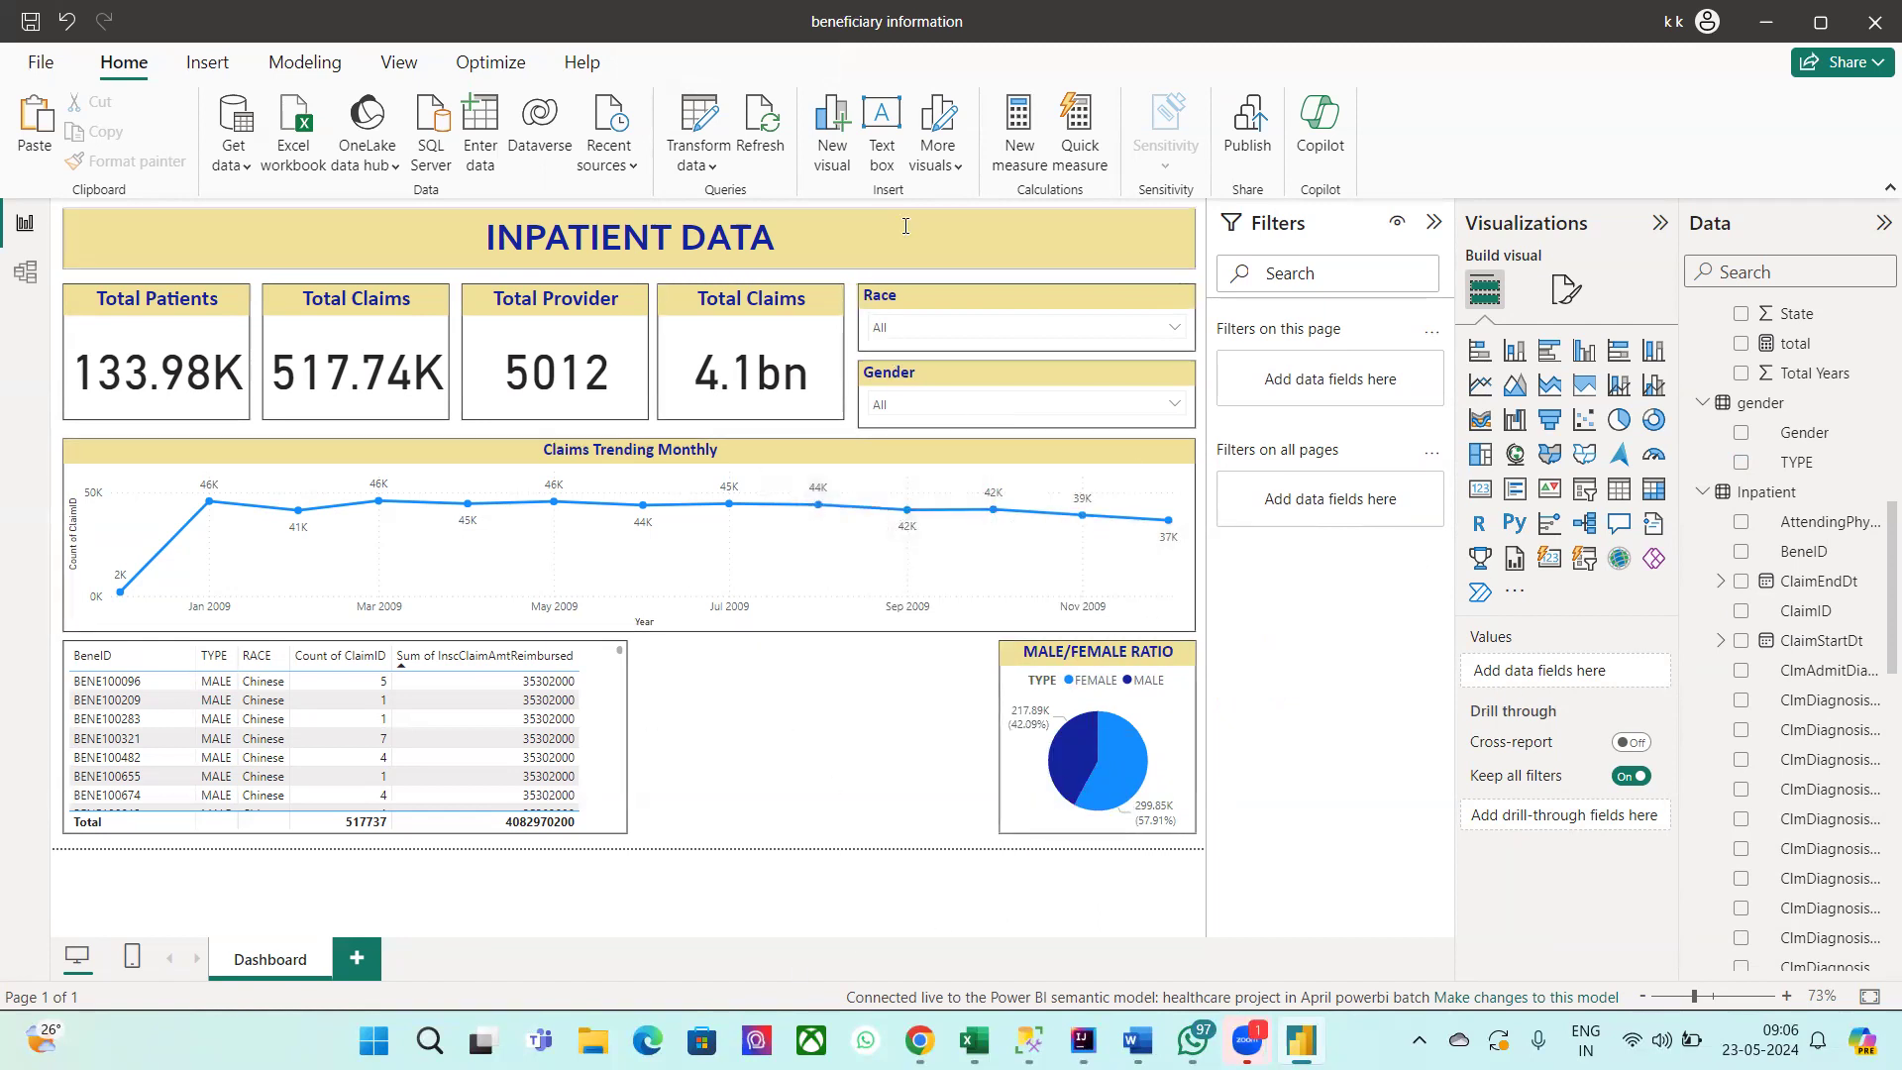
left_click(1076, 750)
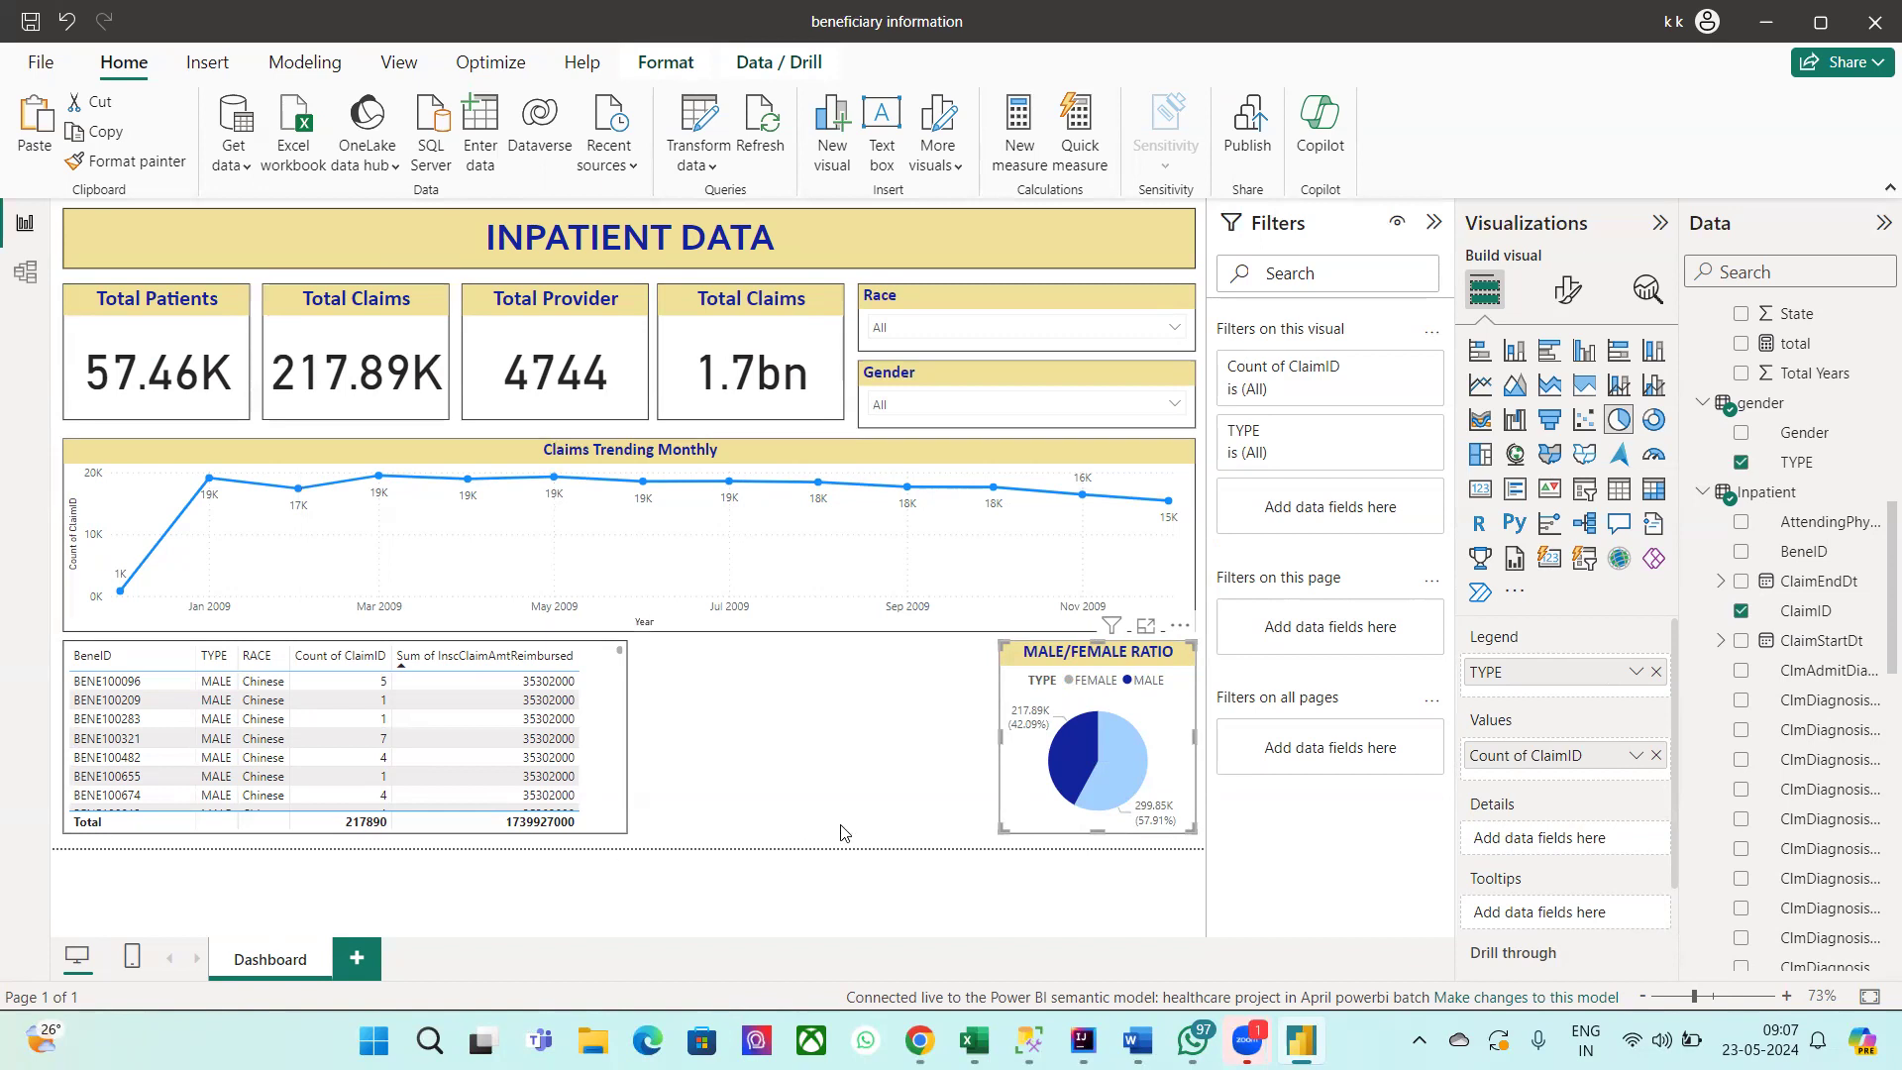
Step: Cross-filter the dashboard by the pie chart's FEMALE slice, then clear the selection and compare with the MALE slice
left_click(1118, 754)
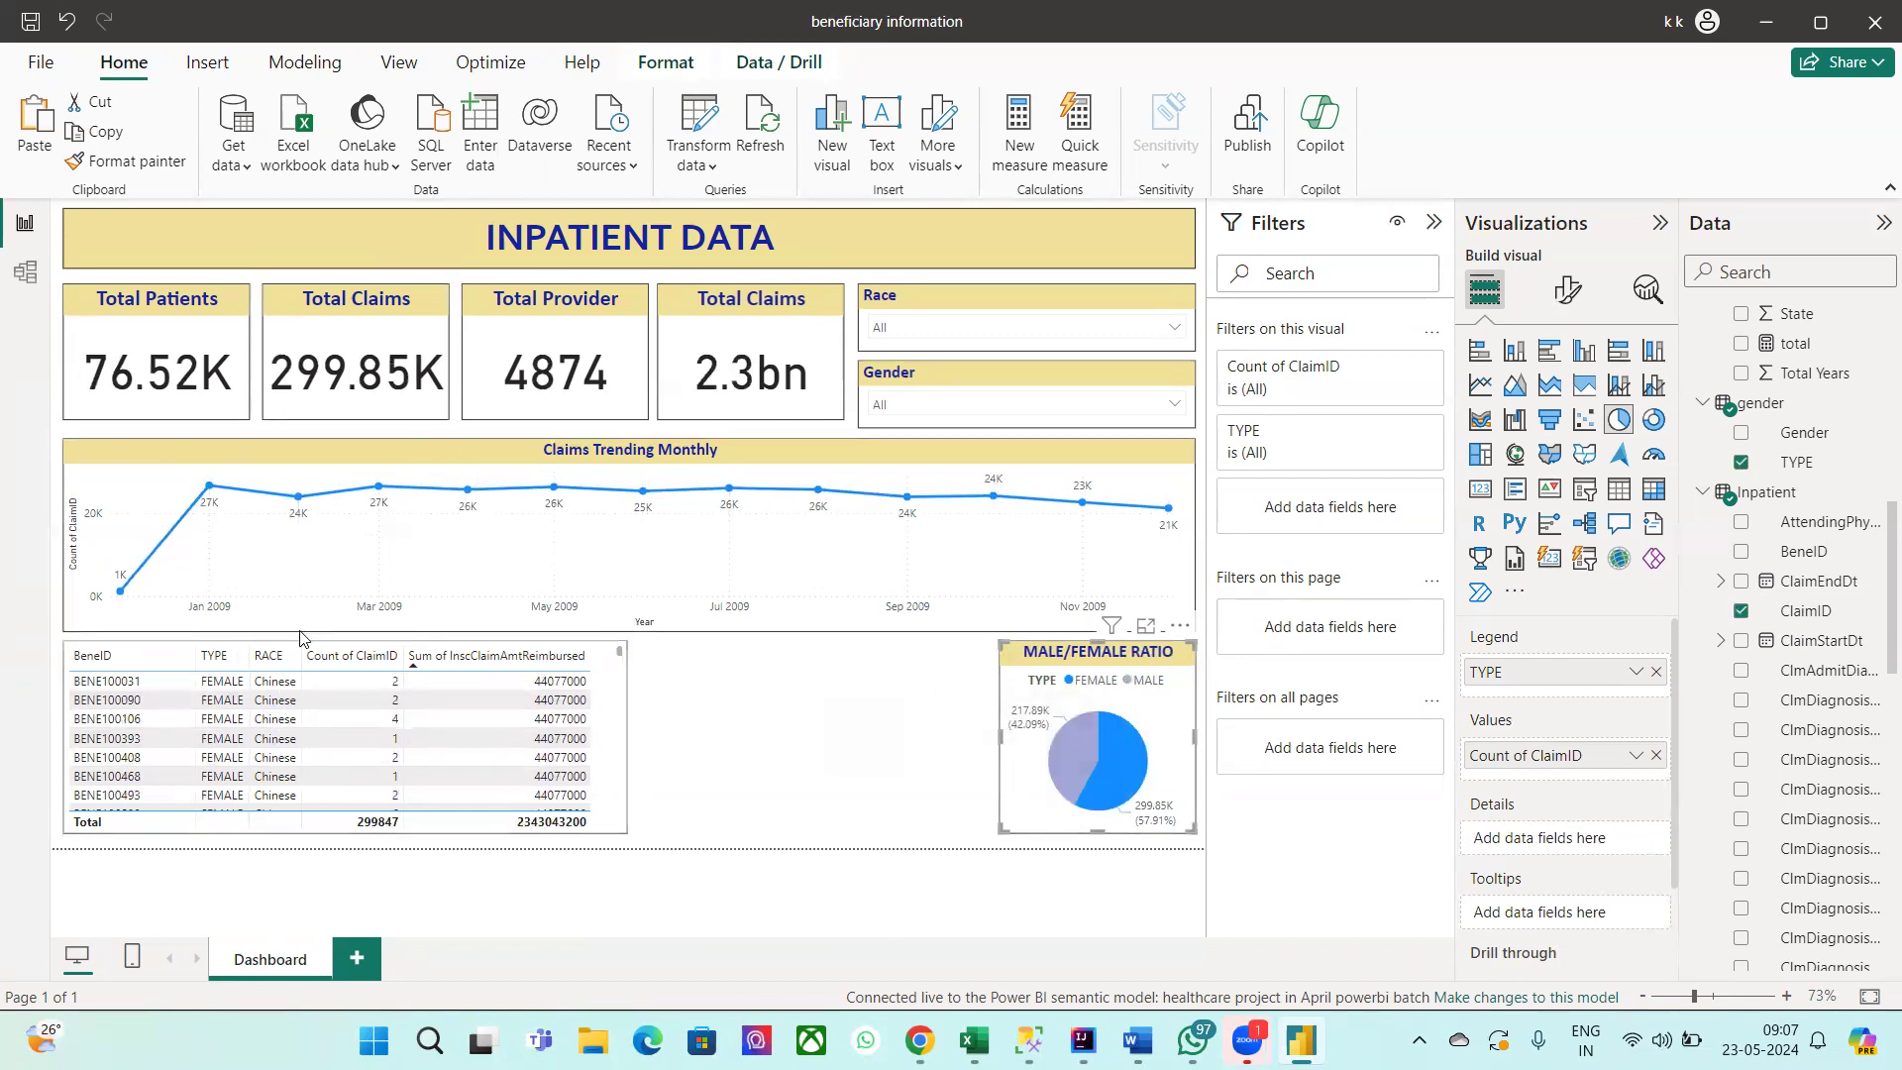
left_click(1116, 775)
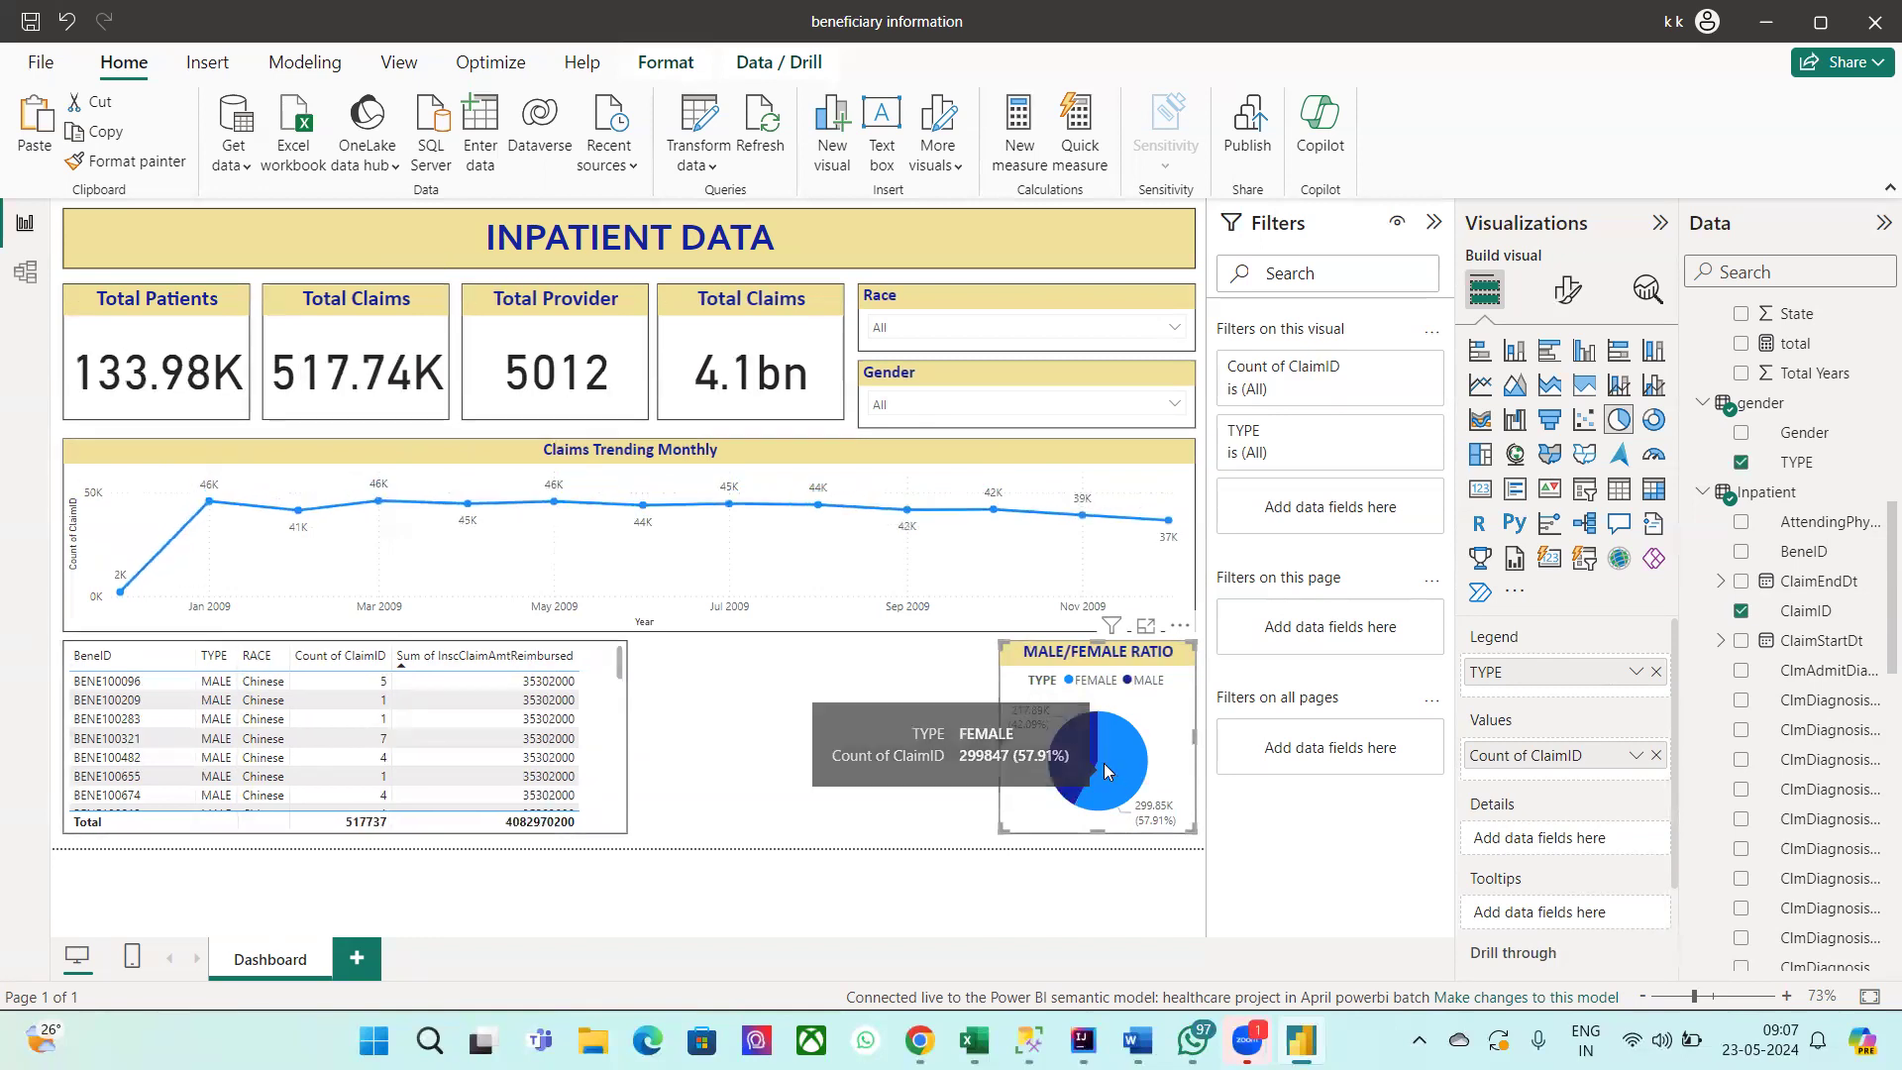
left_click(1086, 760)
left_click(1087, 760)
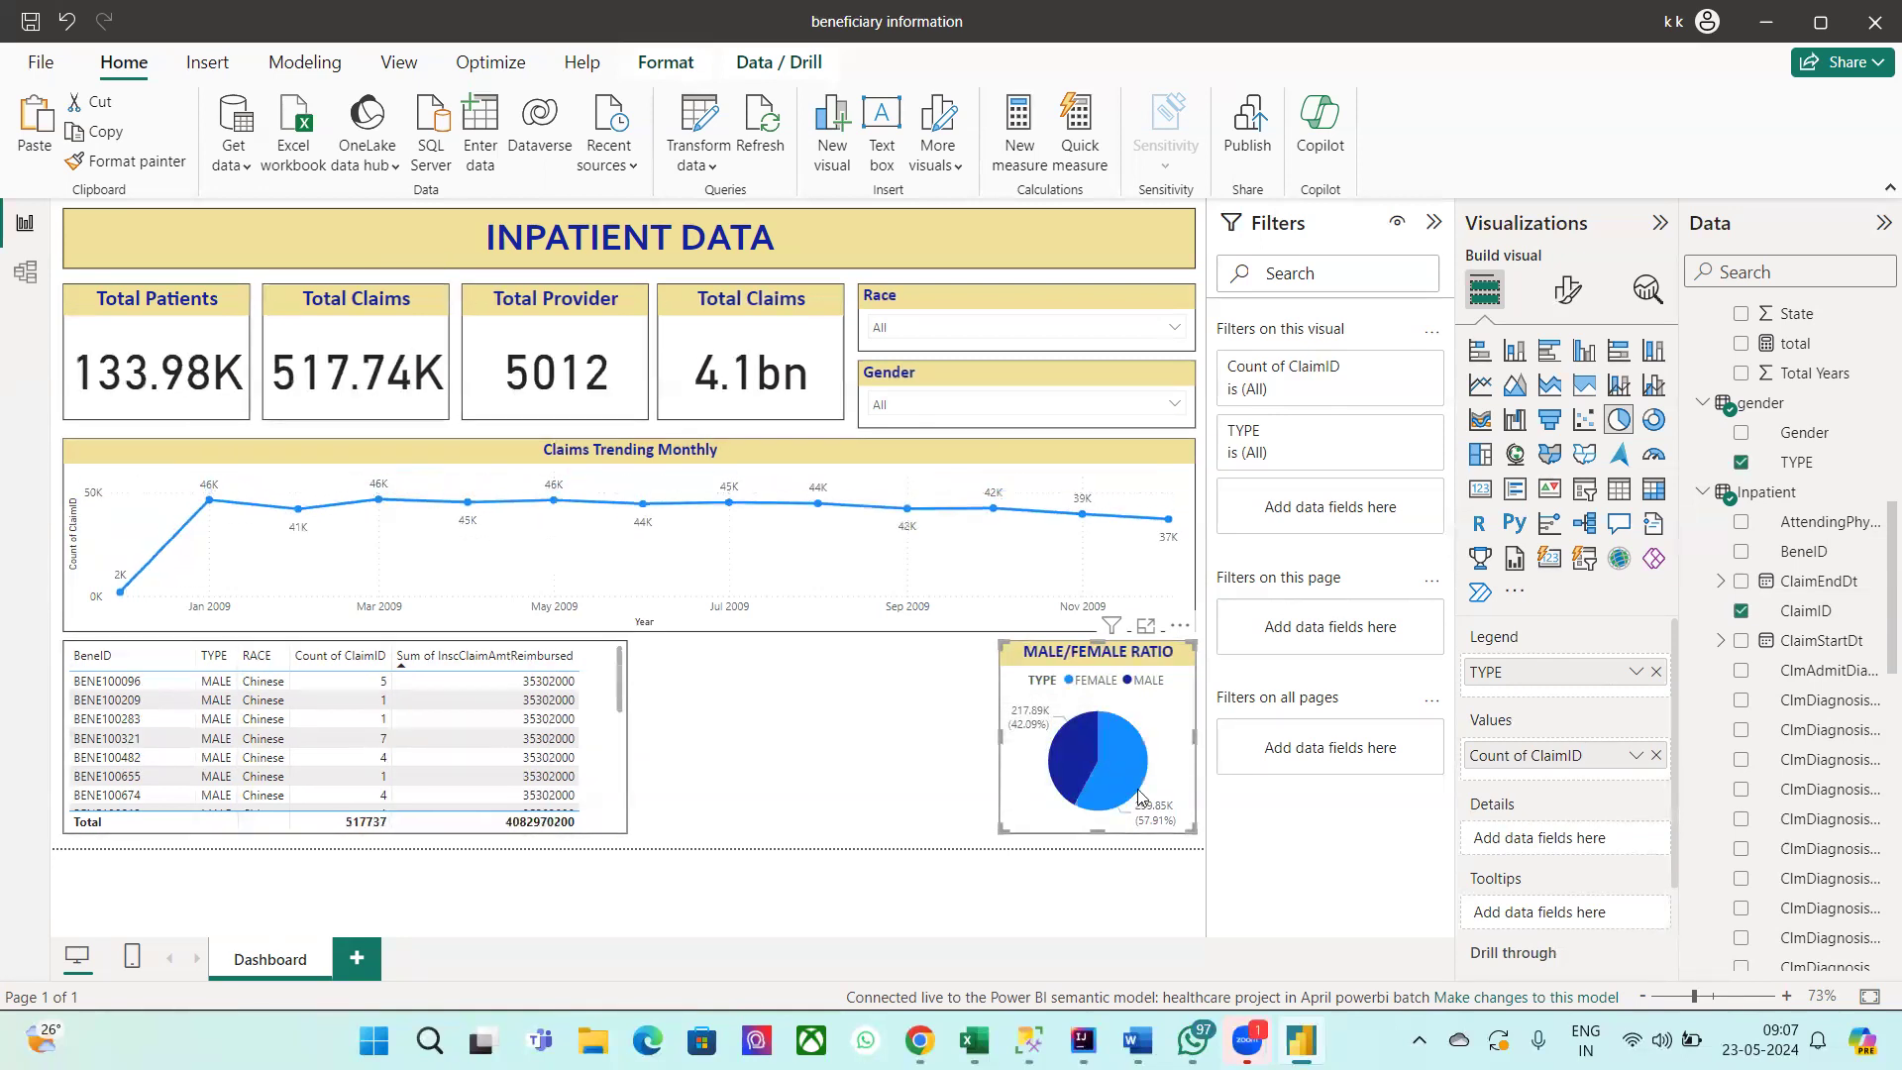
left_click(1116, 780)
left_click(1108, 767)
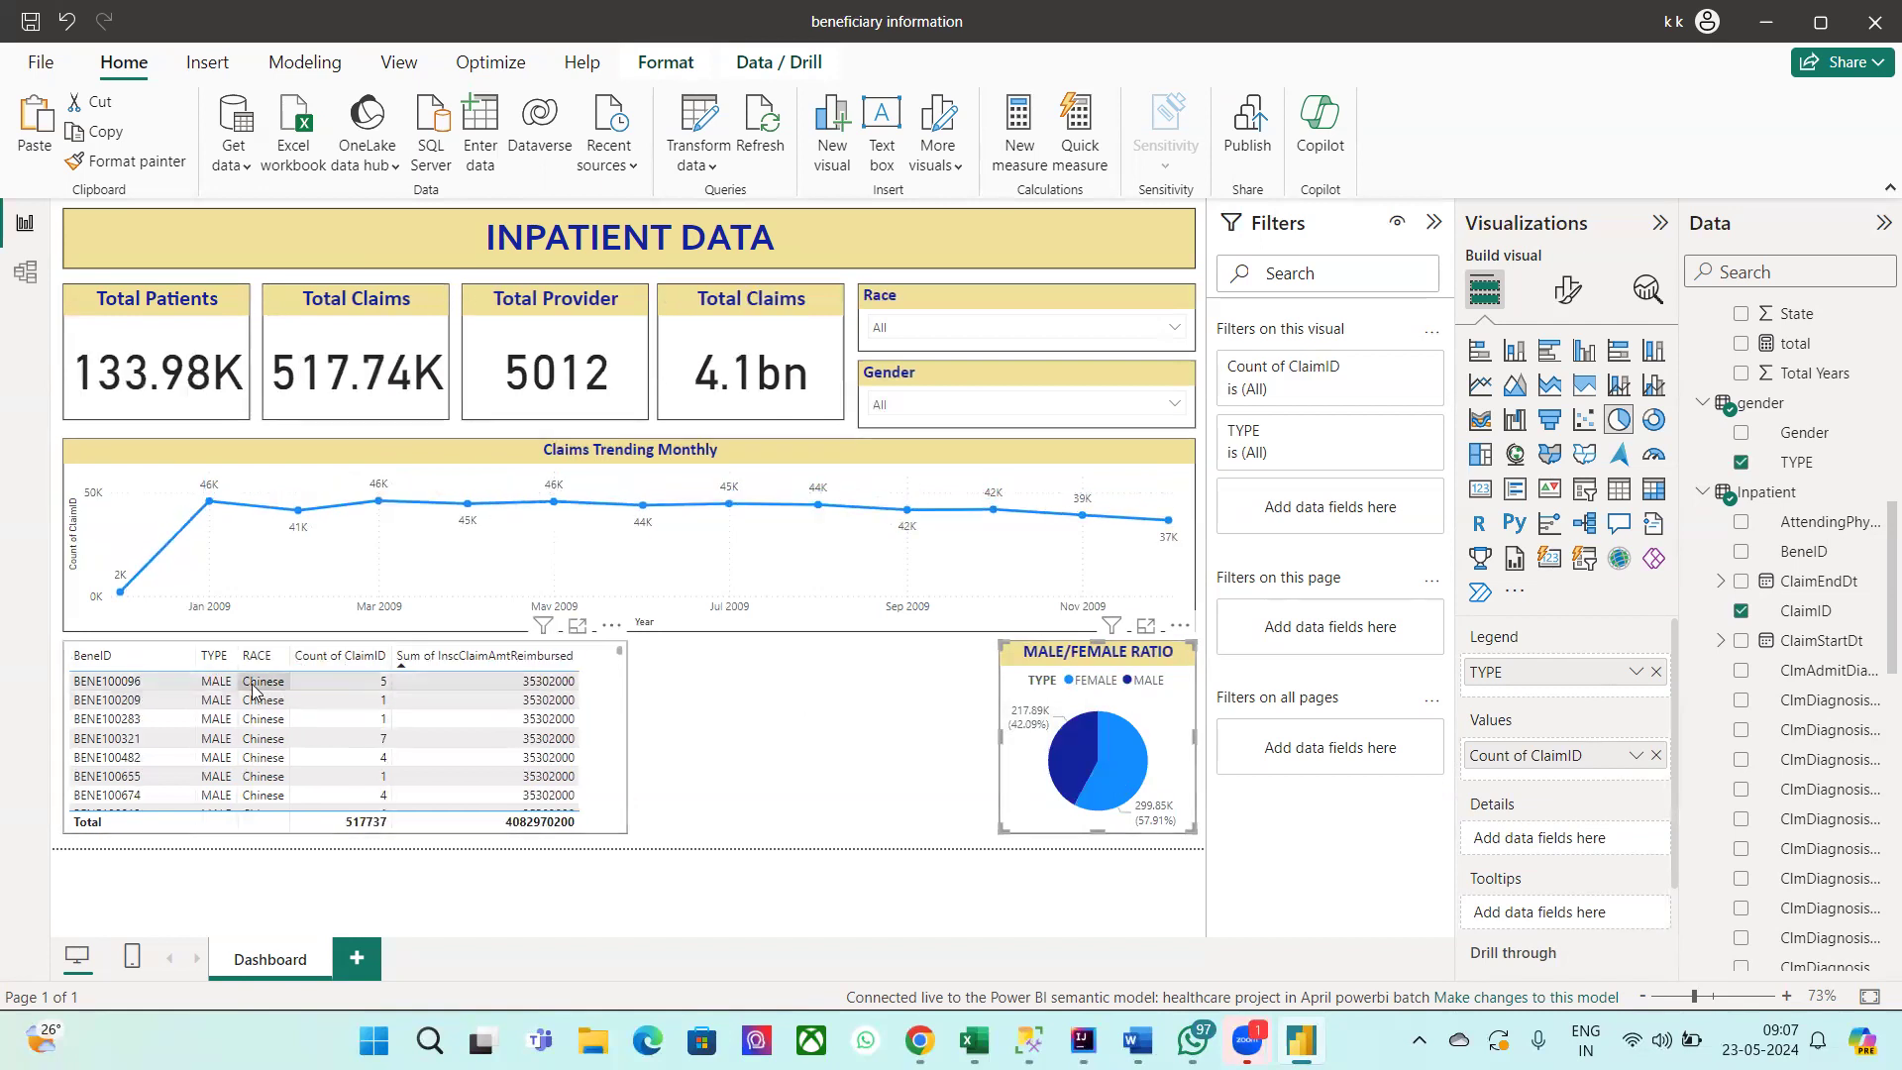
Step: Sort the beneficiary table by Count of ClaimID in descending order and check the claims trend for its first beneficiary, then clear the selection
left_click(354, 659)
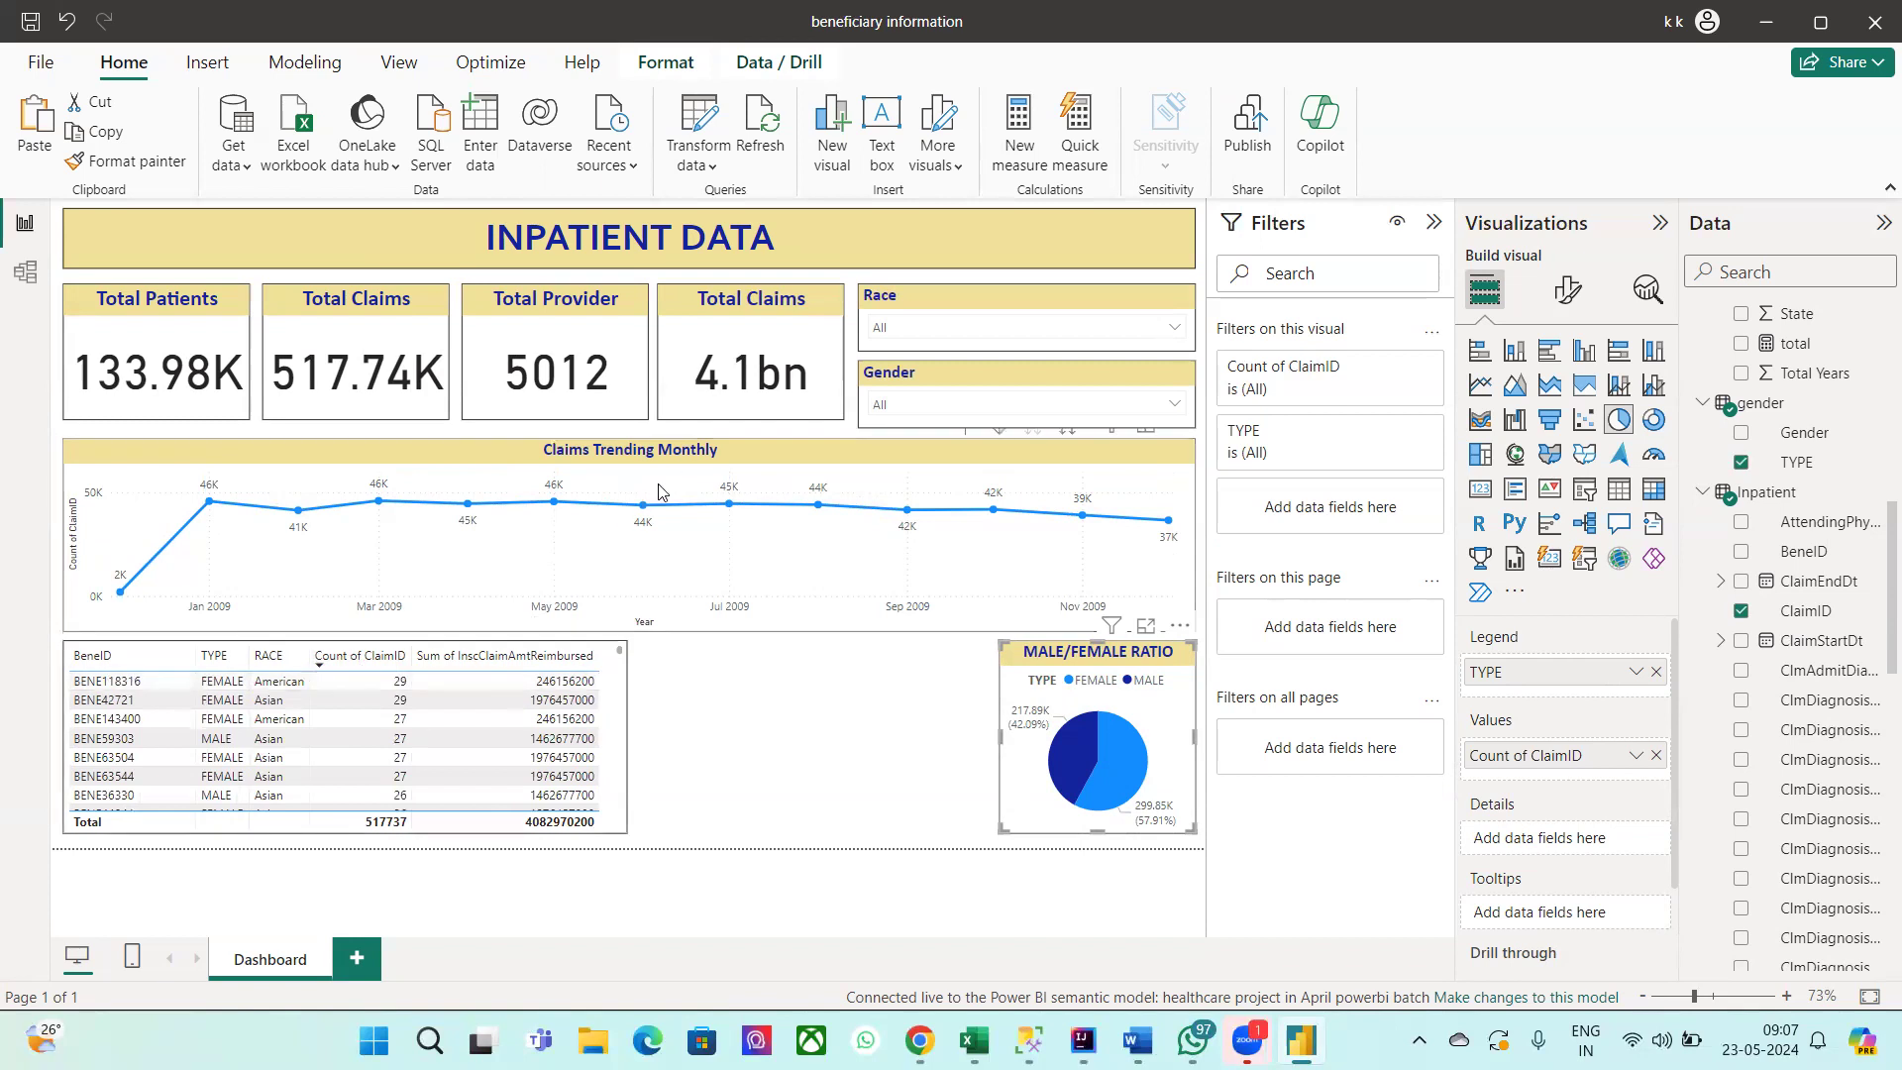
mouse_move(625, 527)
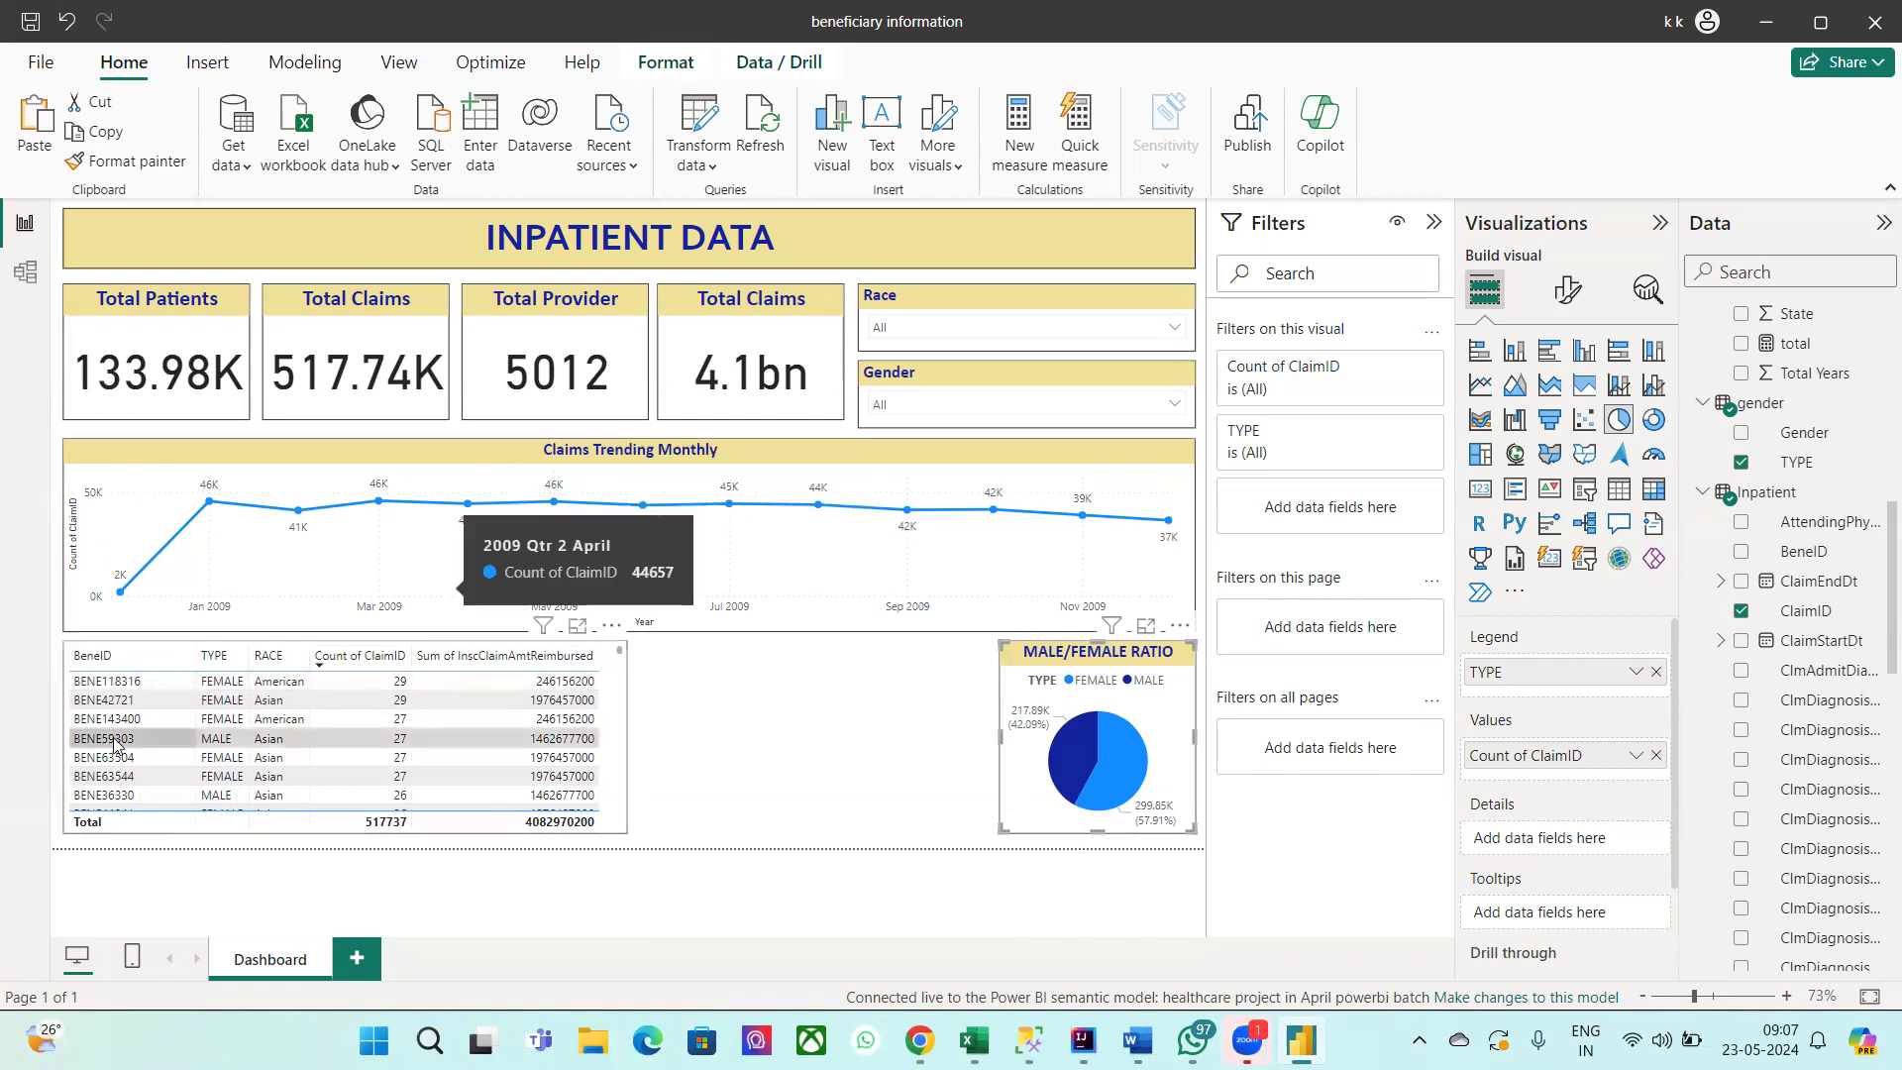
left_click(113, 691)
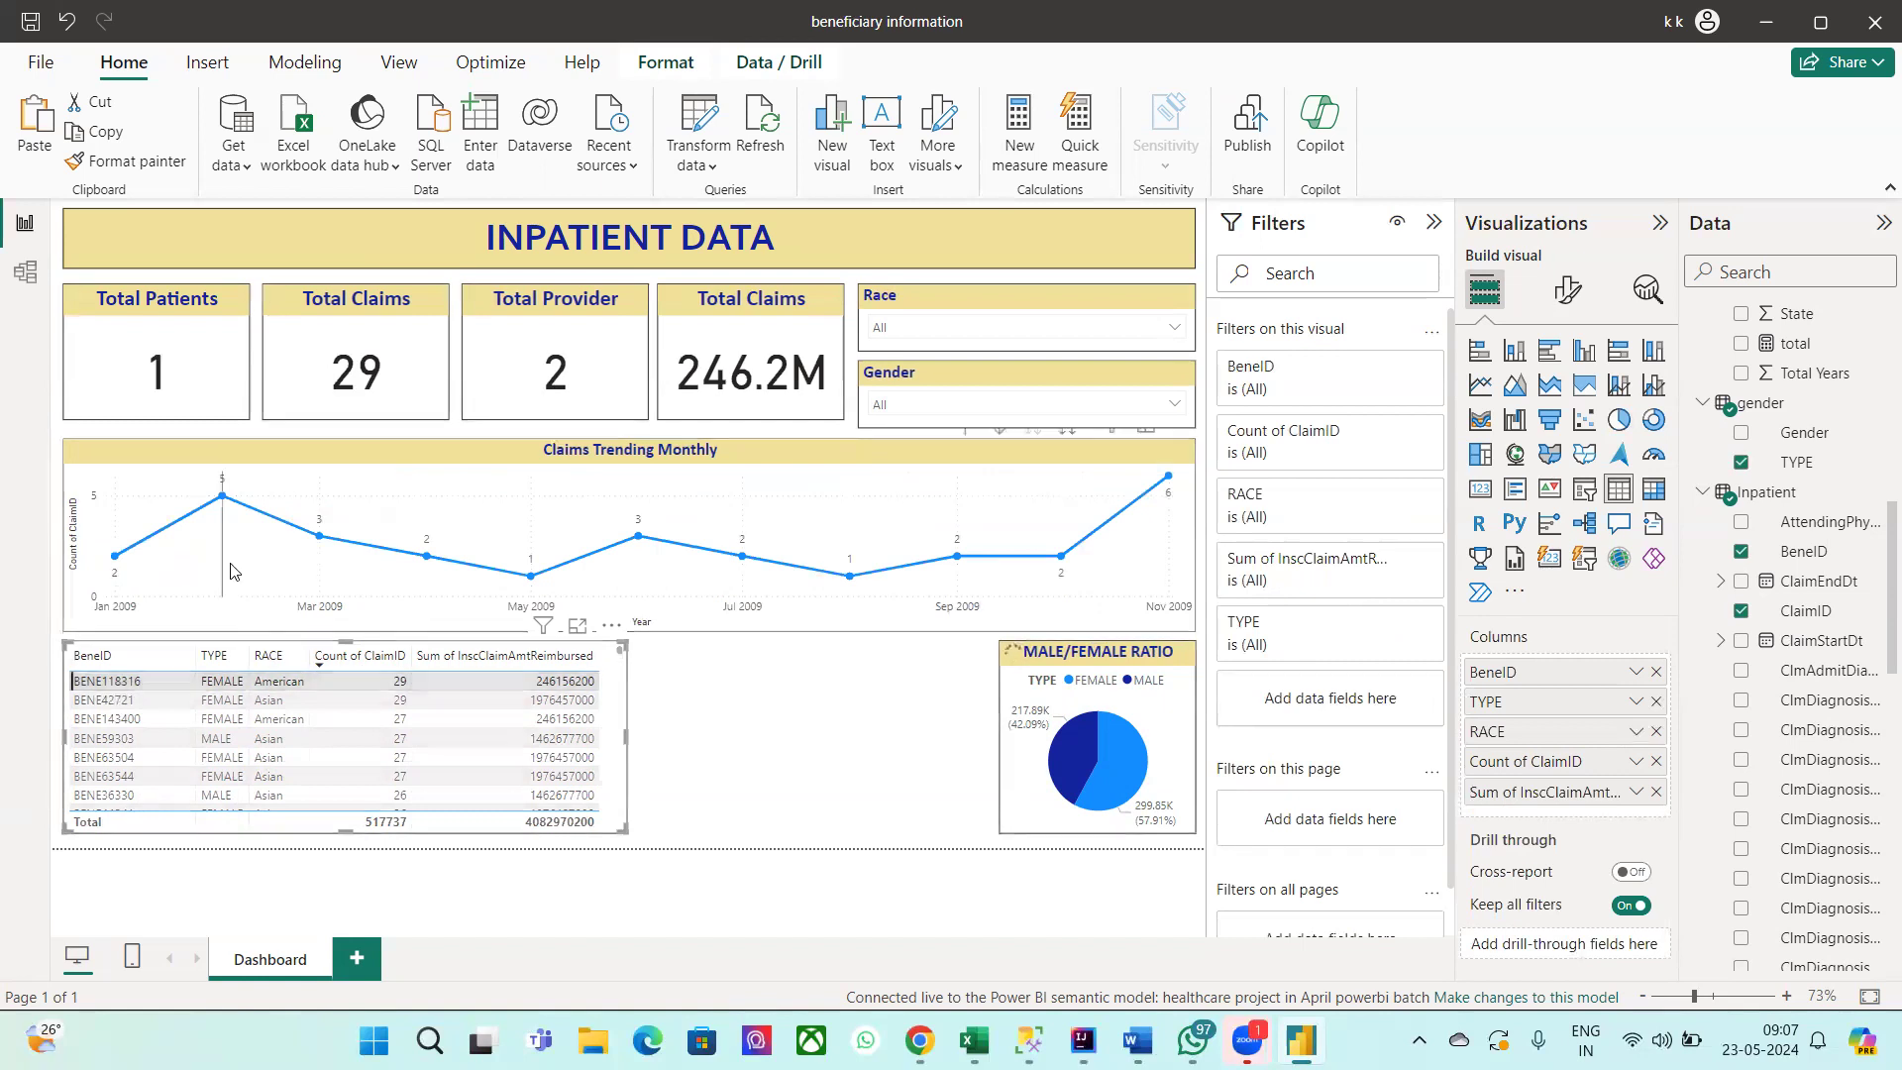
mouse_move(116, 581)
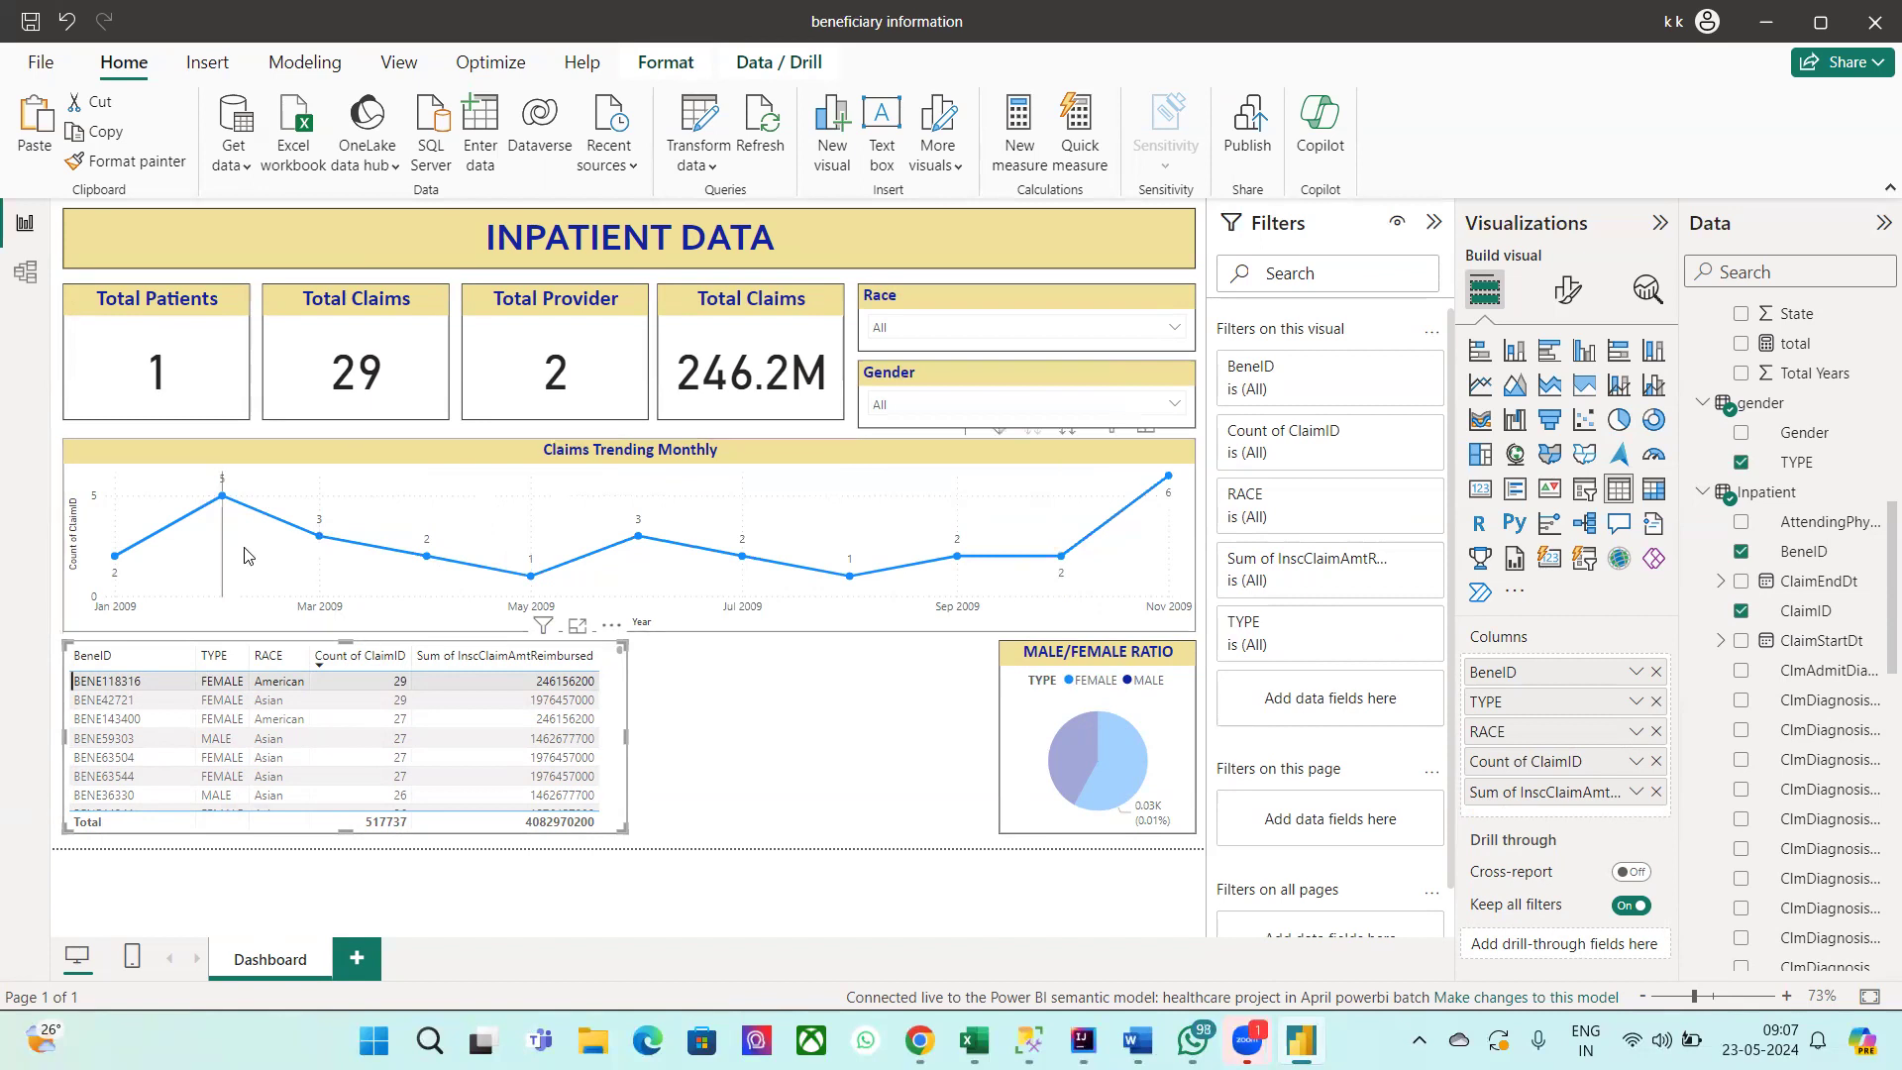
left_click(135, 690)
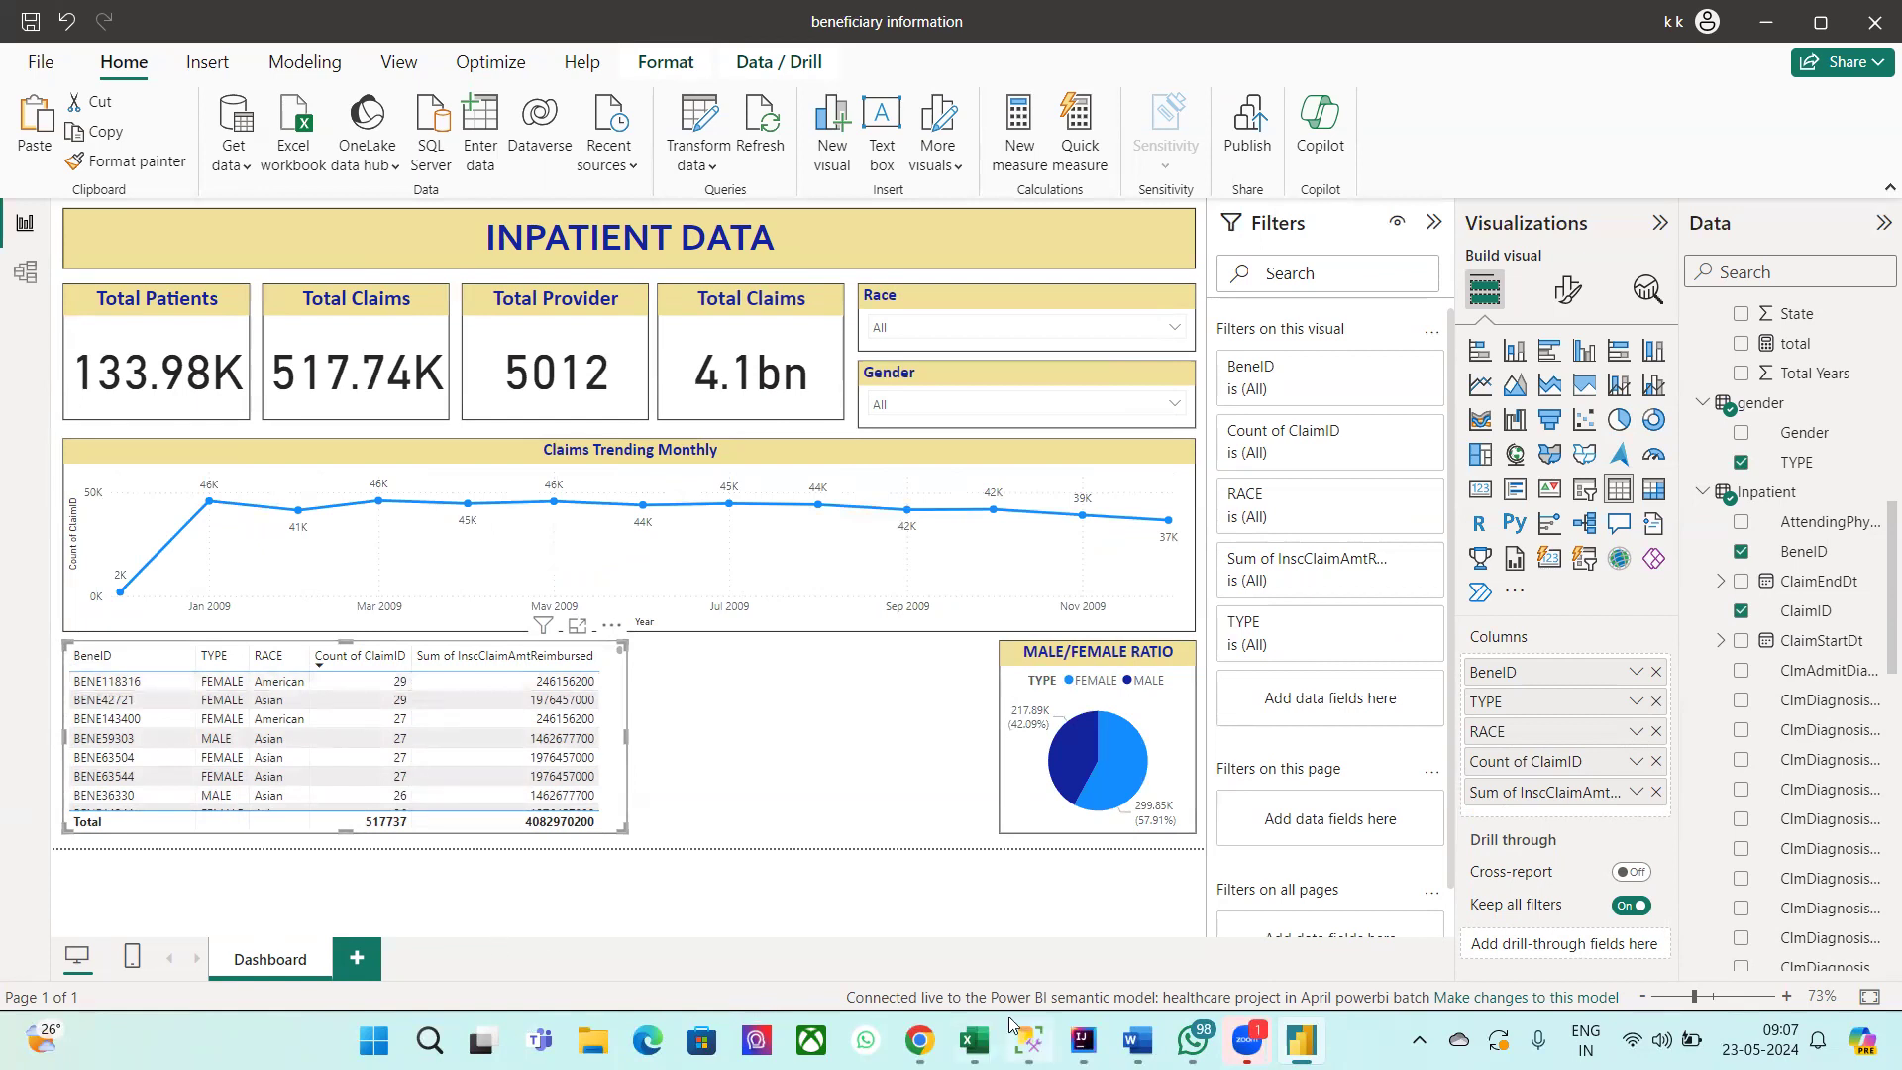
left_click(828, 764)
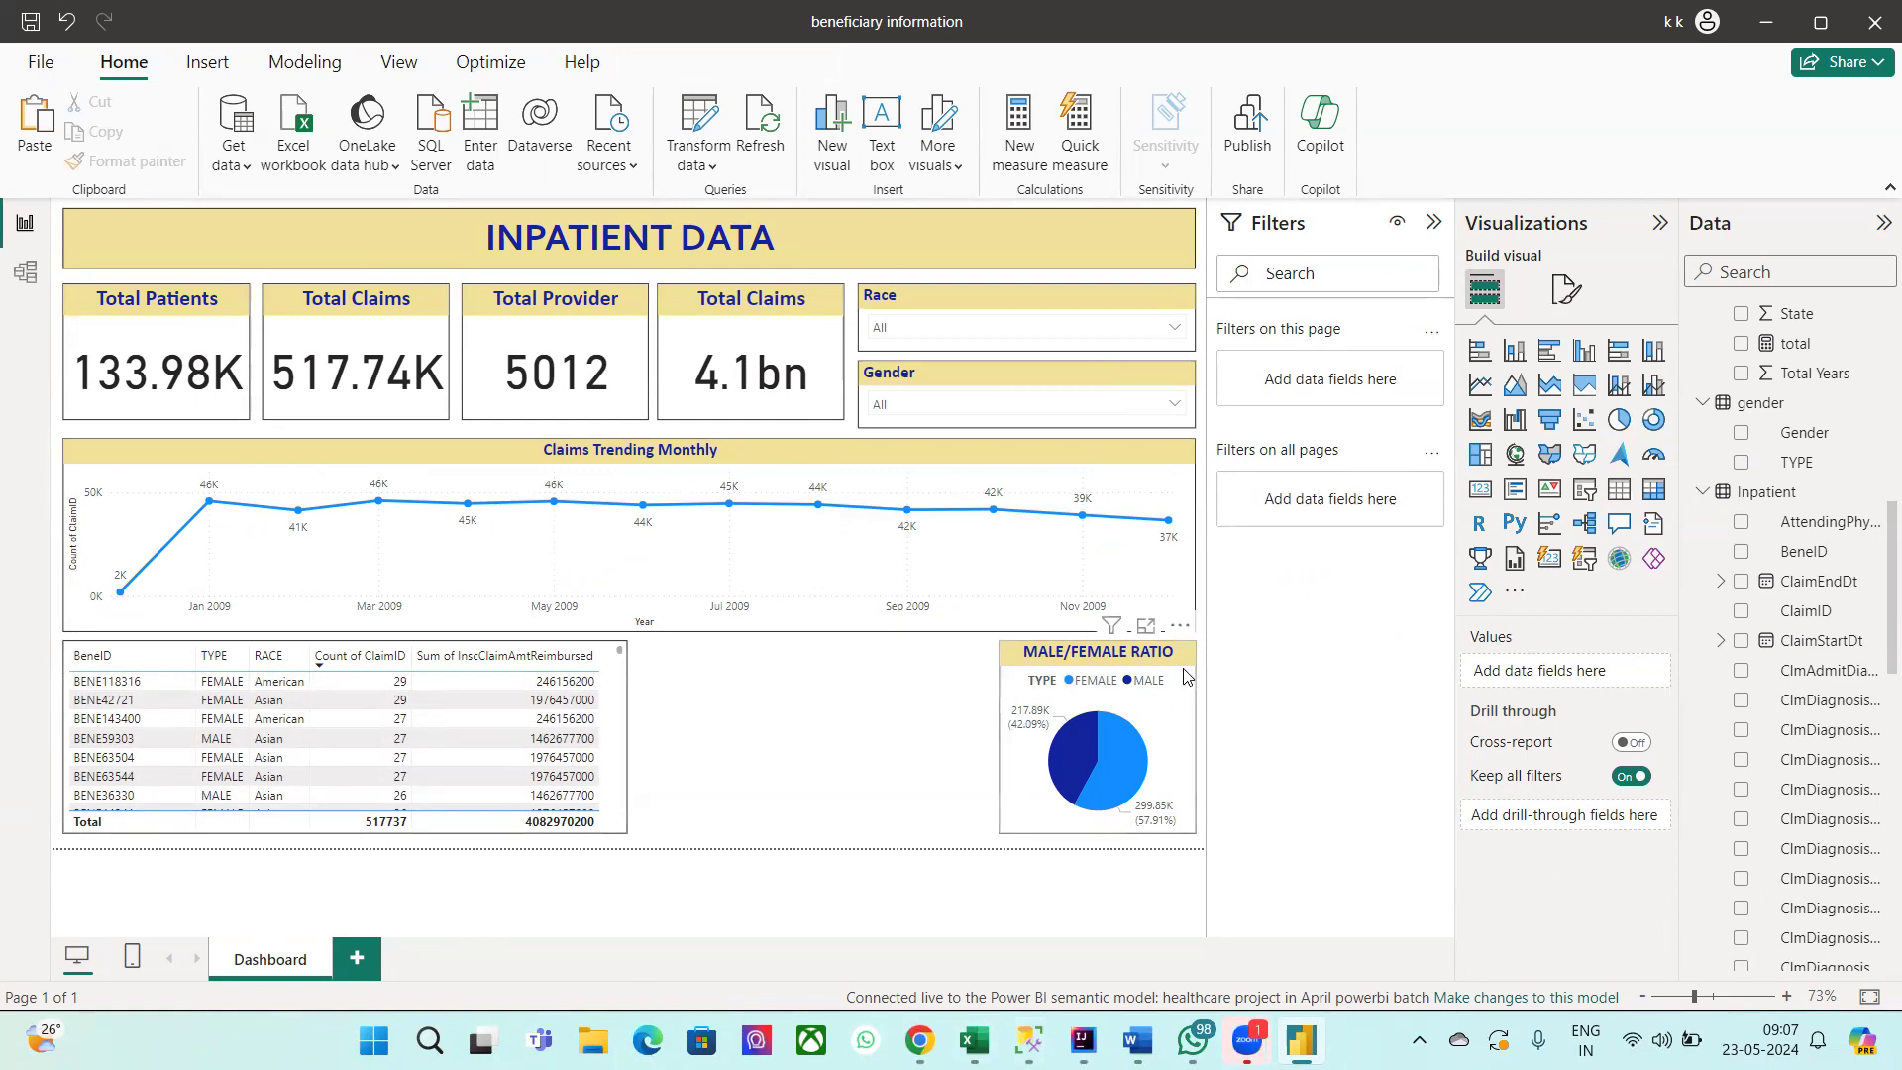
Step: Duplicate the MALE/FEMALE RATIO pie chart and place the copy directly beside the original, on its left
left_click(1119, 655)
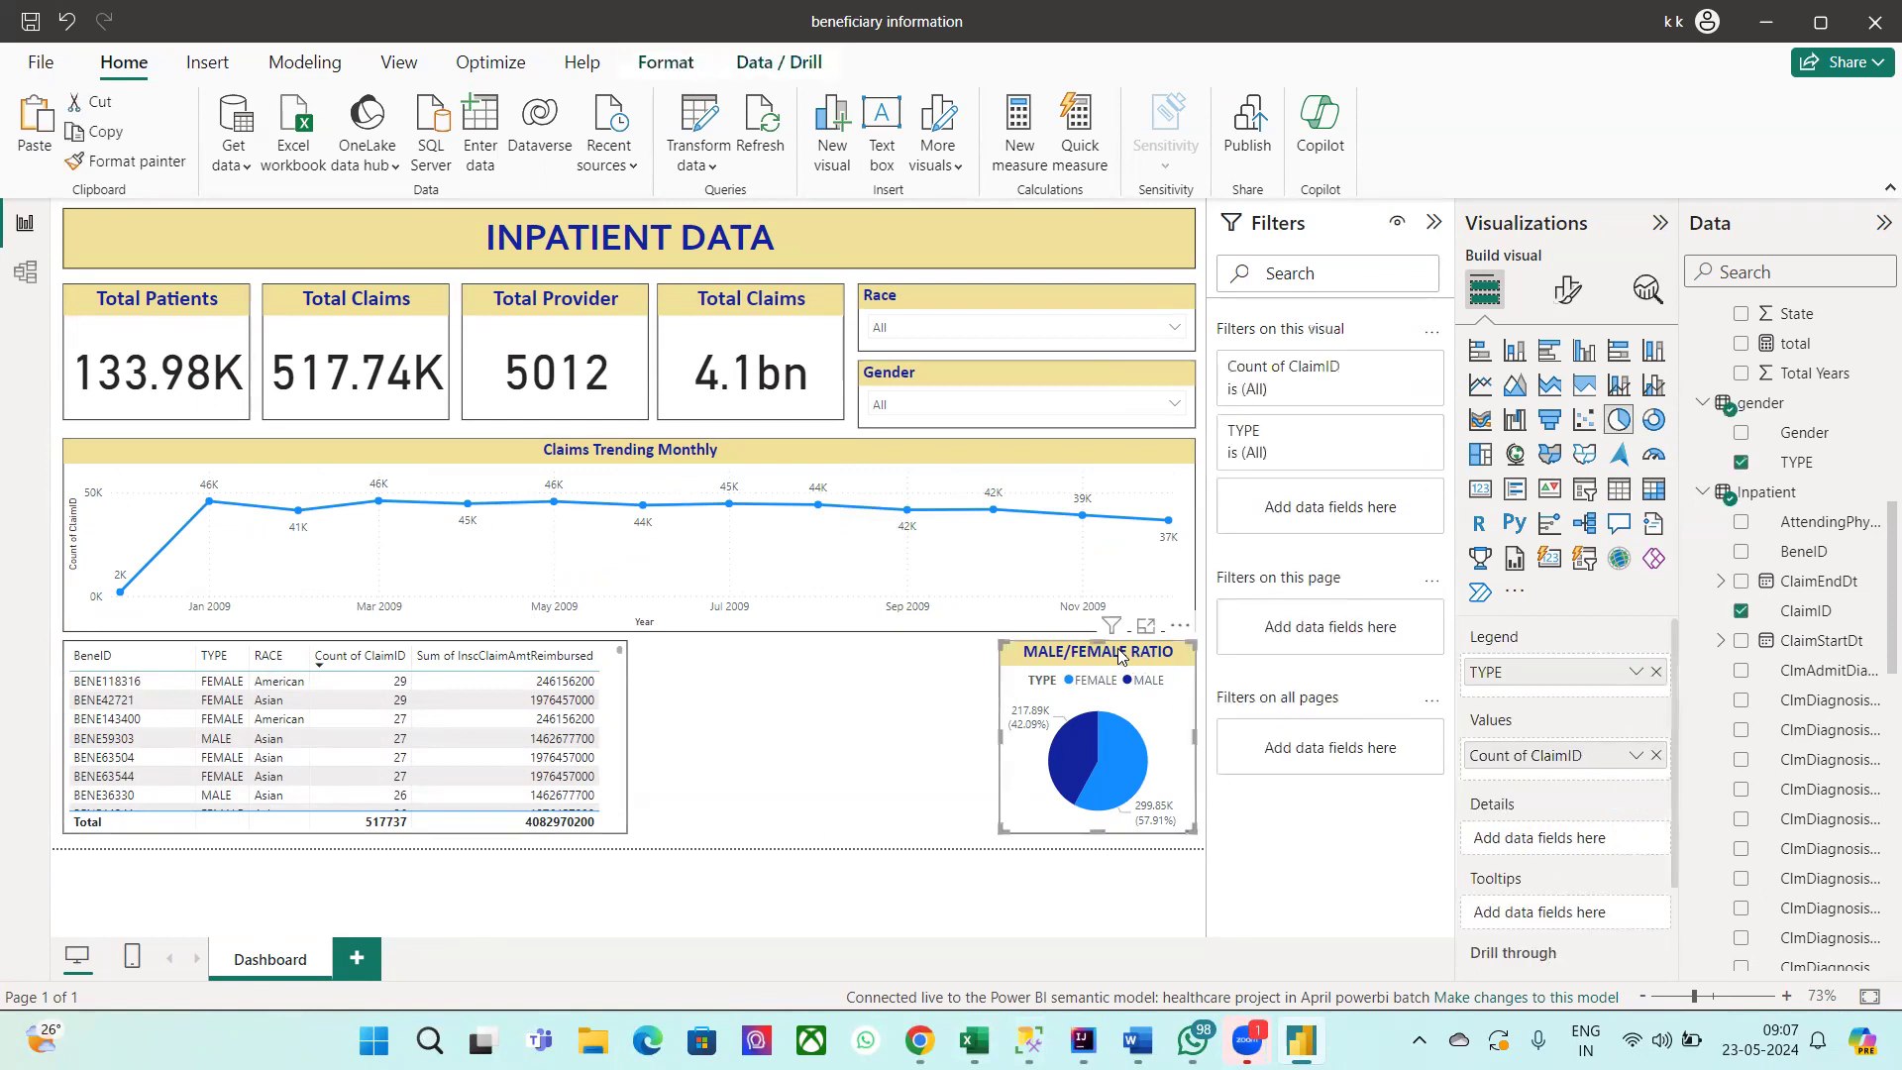
key("ctrl+c")
key("ctrl+v")
left_click_drag(1119, 654, 888, 658)
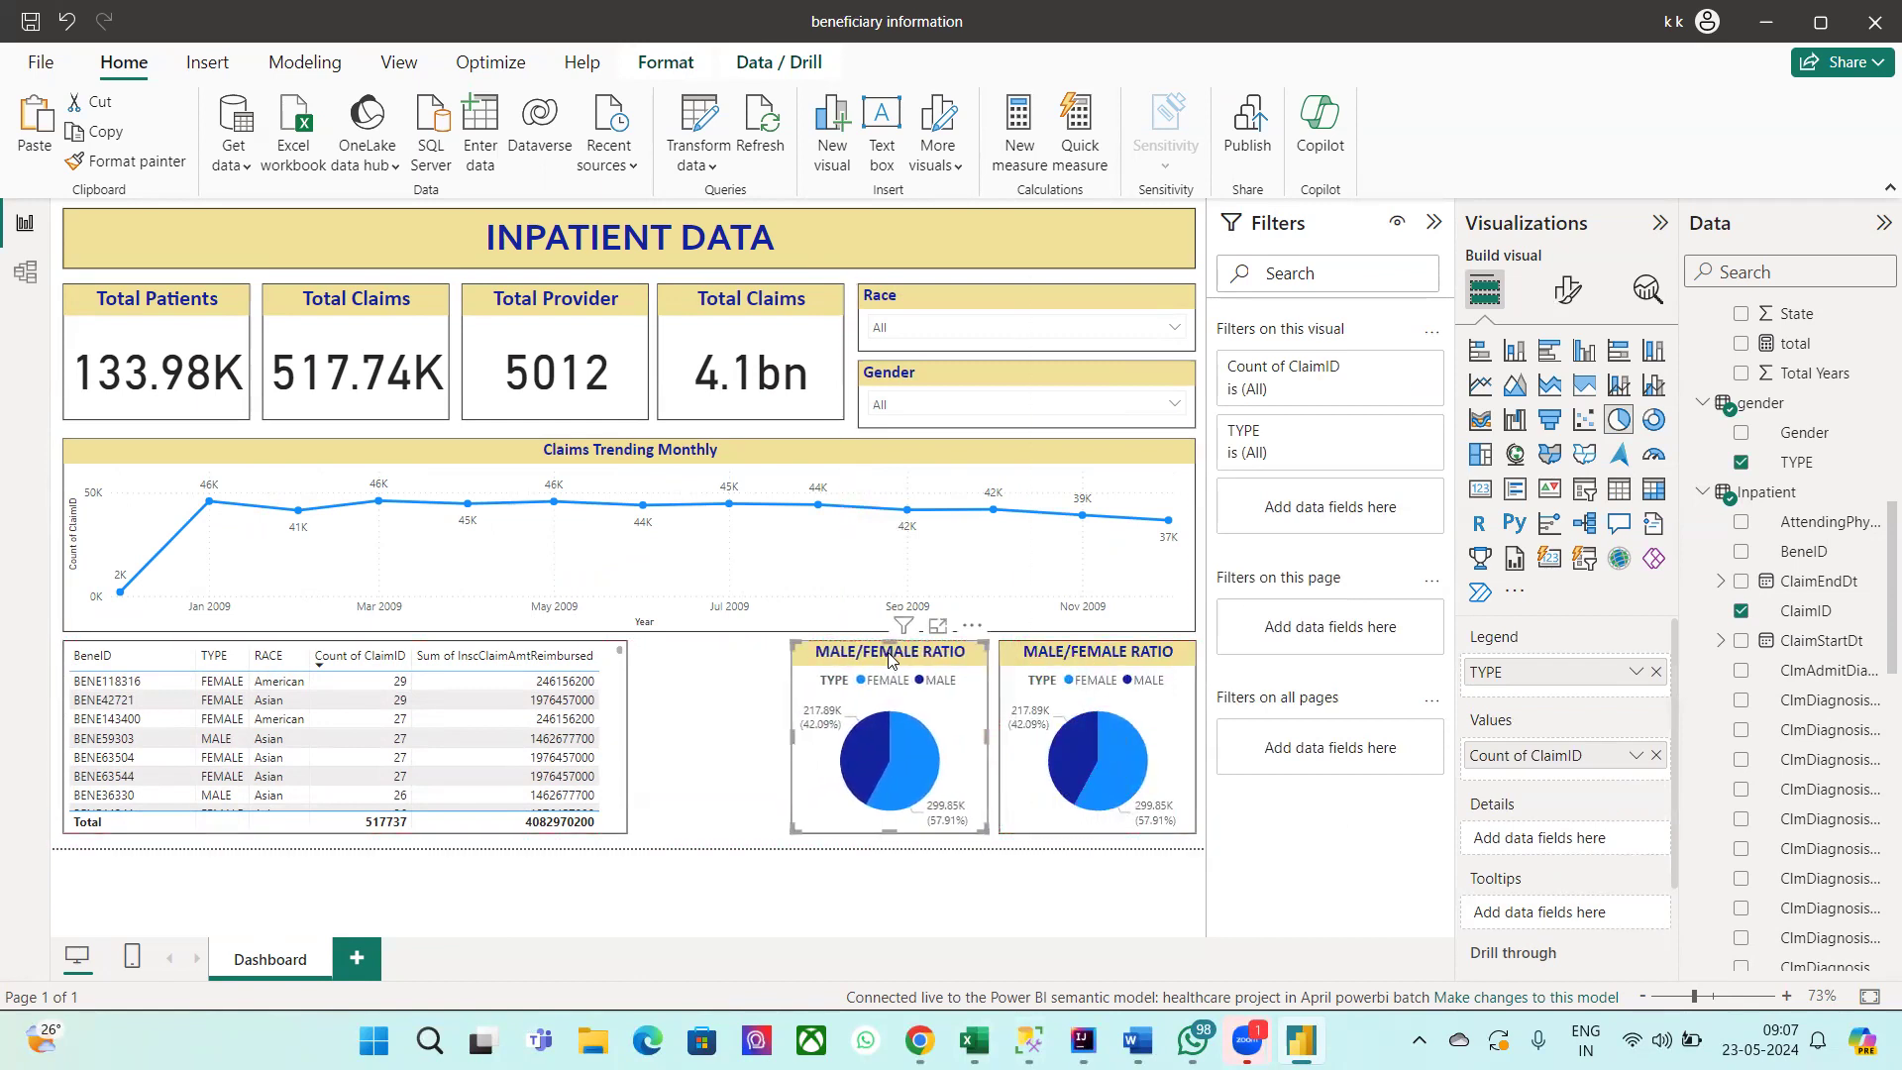
Step: Replace the copied pie chart's legend field TYPE with RACE from the raceid table, leaving RACEID out
scroll(1750, 676, "down", 5)
scroll(1750, 676, "down", 10)
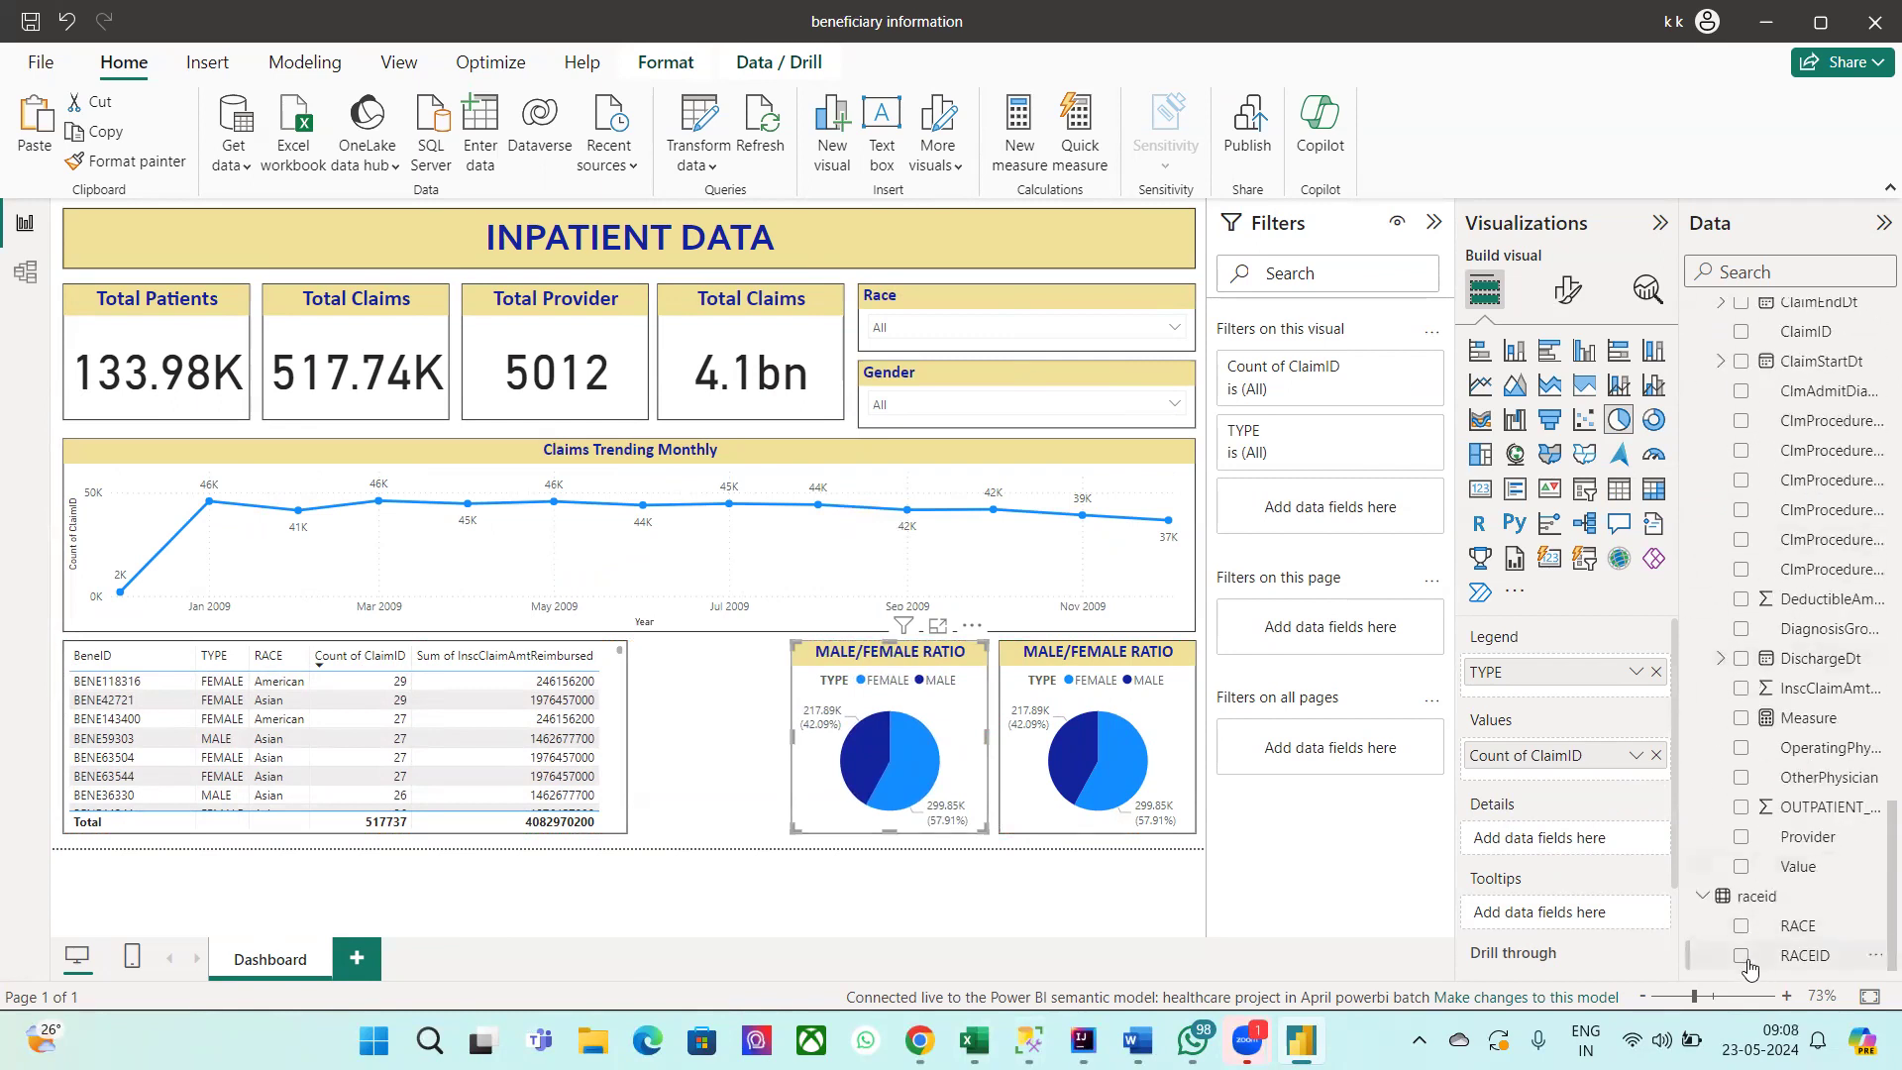
left_click_drag(1780, 959, 1277, 683)
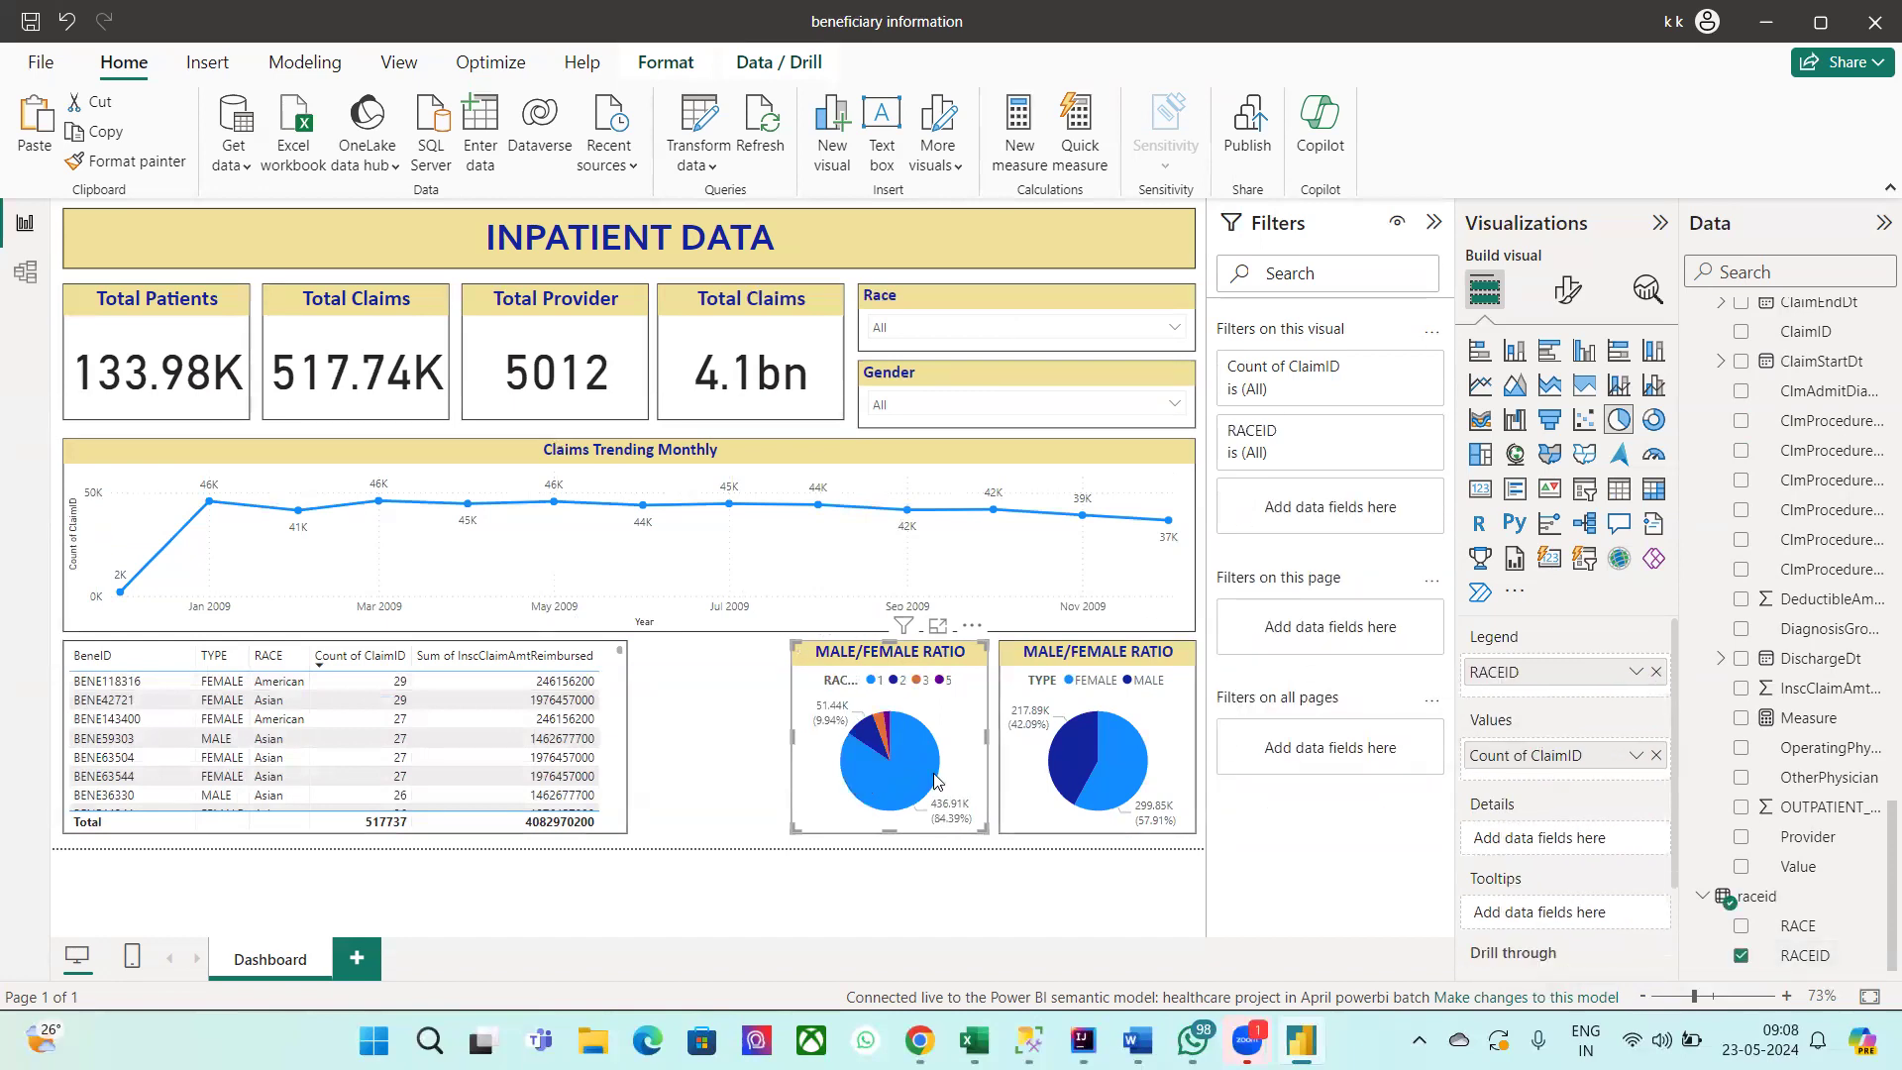
left_click_drag(1781, 927, 1530, 694)
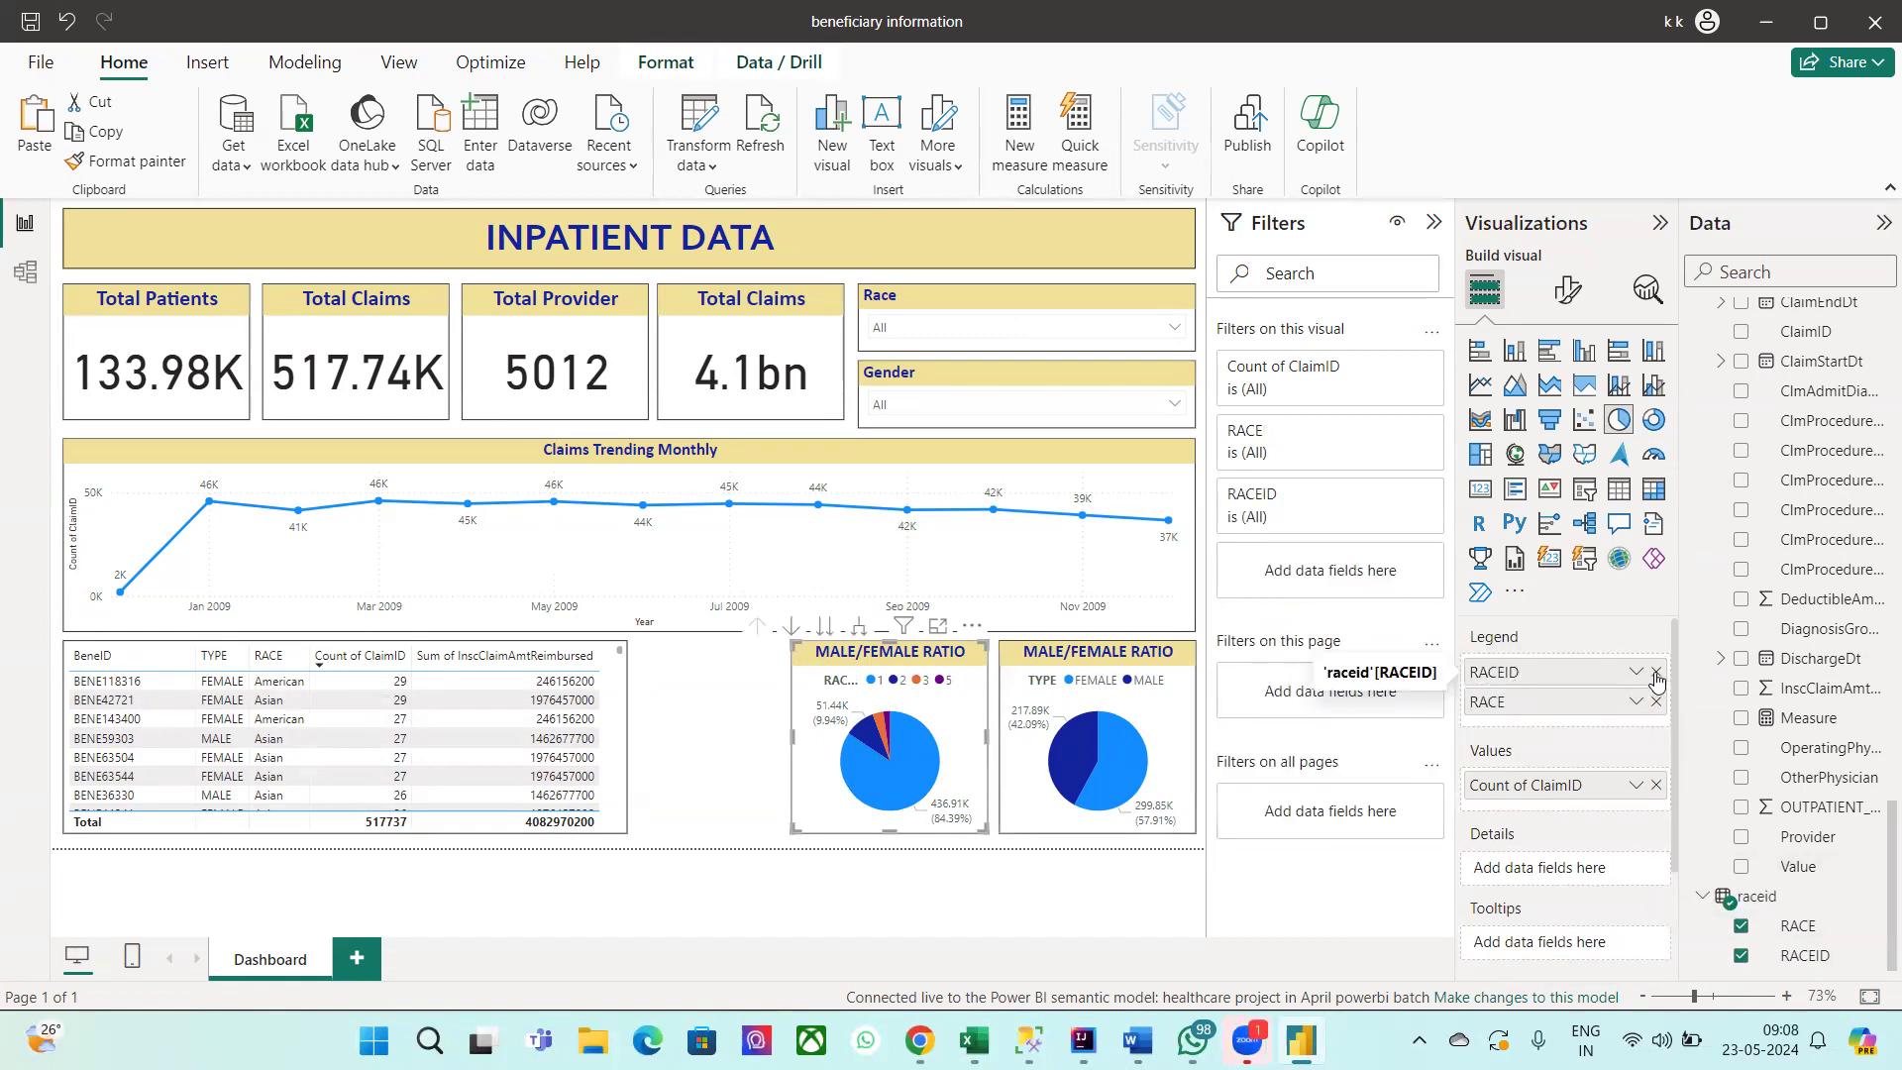
left_click(1655, 673)
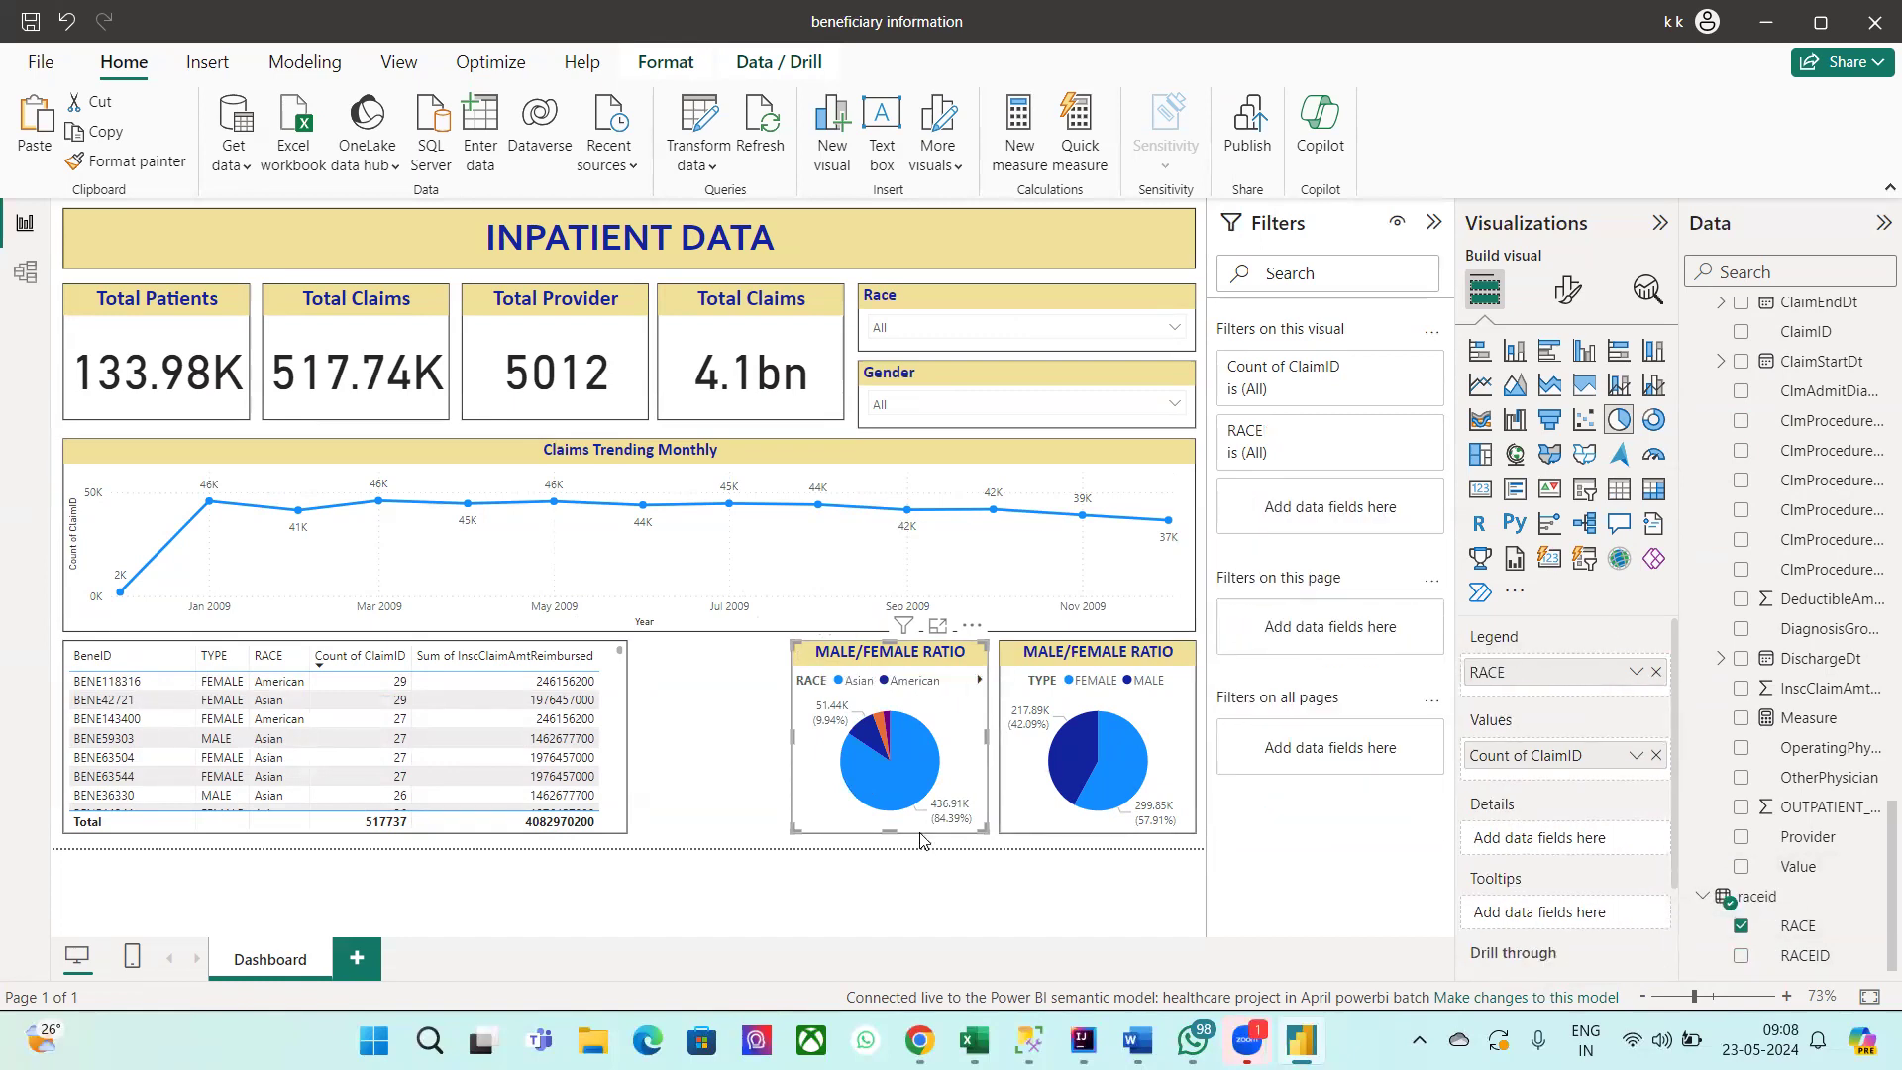
Step: Open the race pie chart's general formatting options and examine how its Asian slice highlights the gender pie chart, then clear the selection
mouse_move(892, 758)
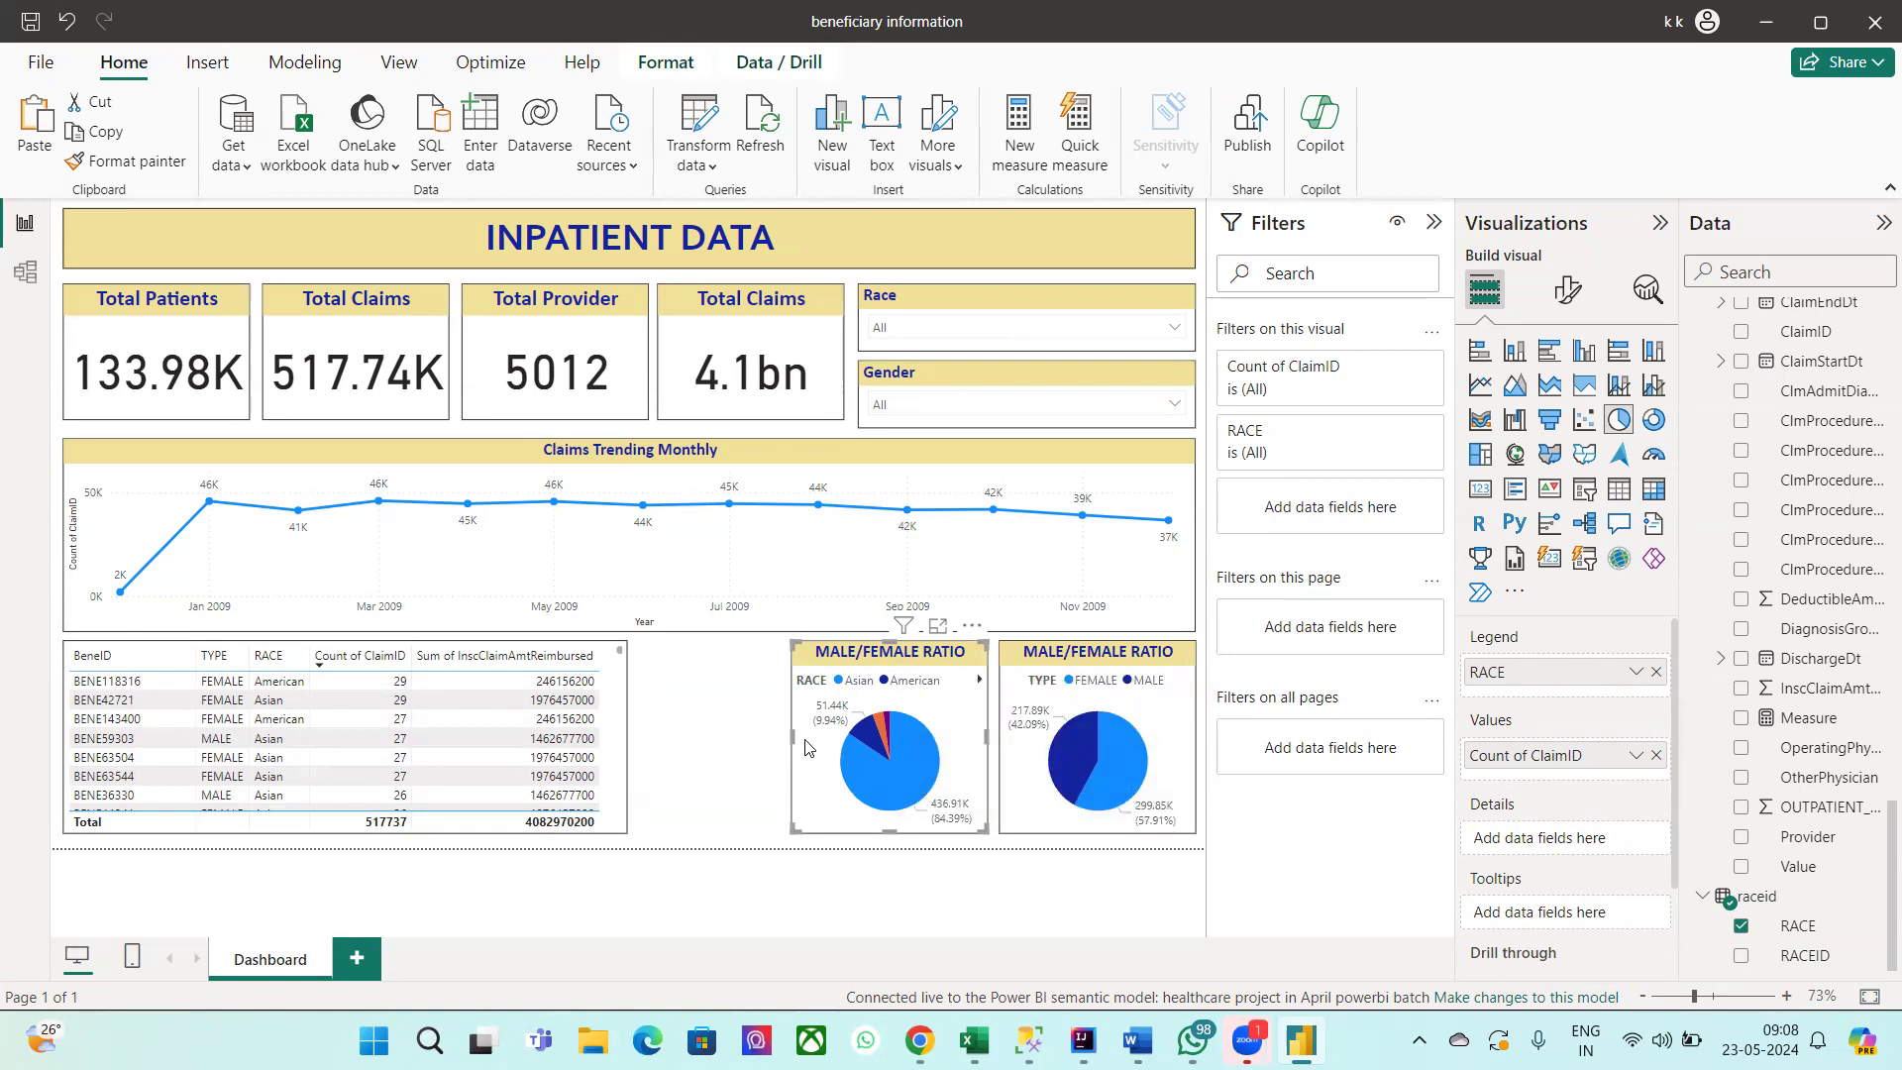
left_click(1564, 302)
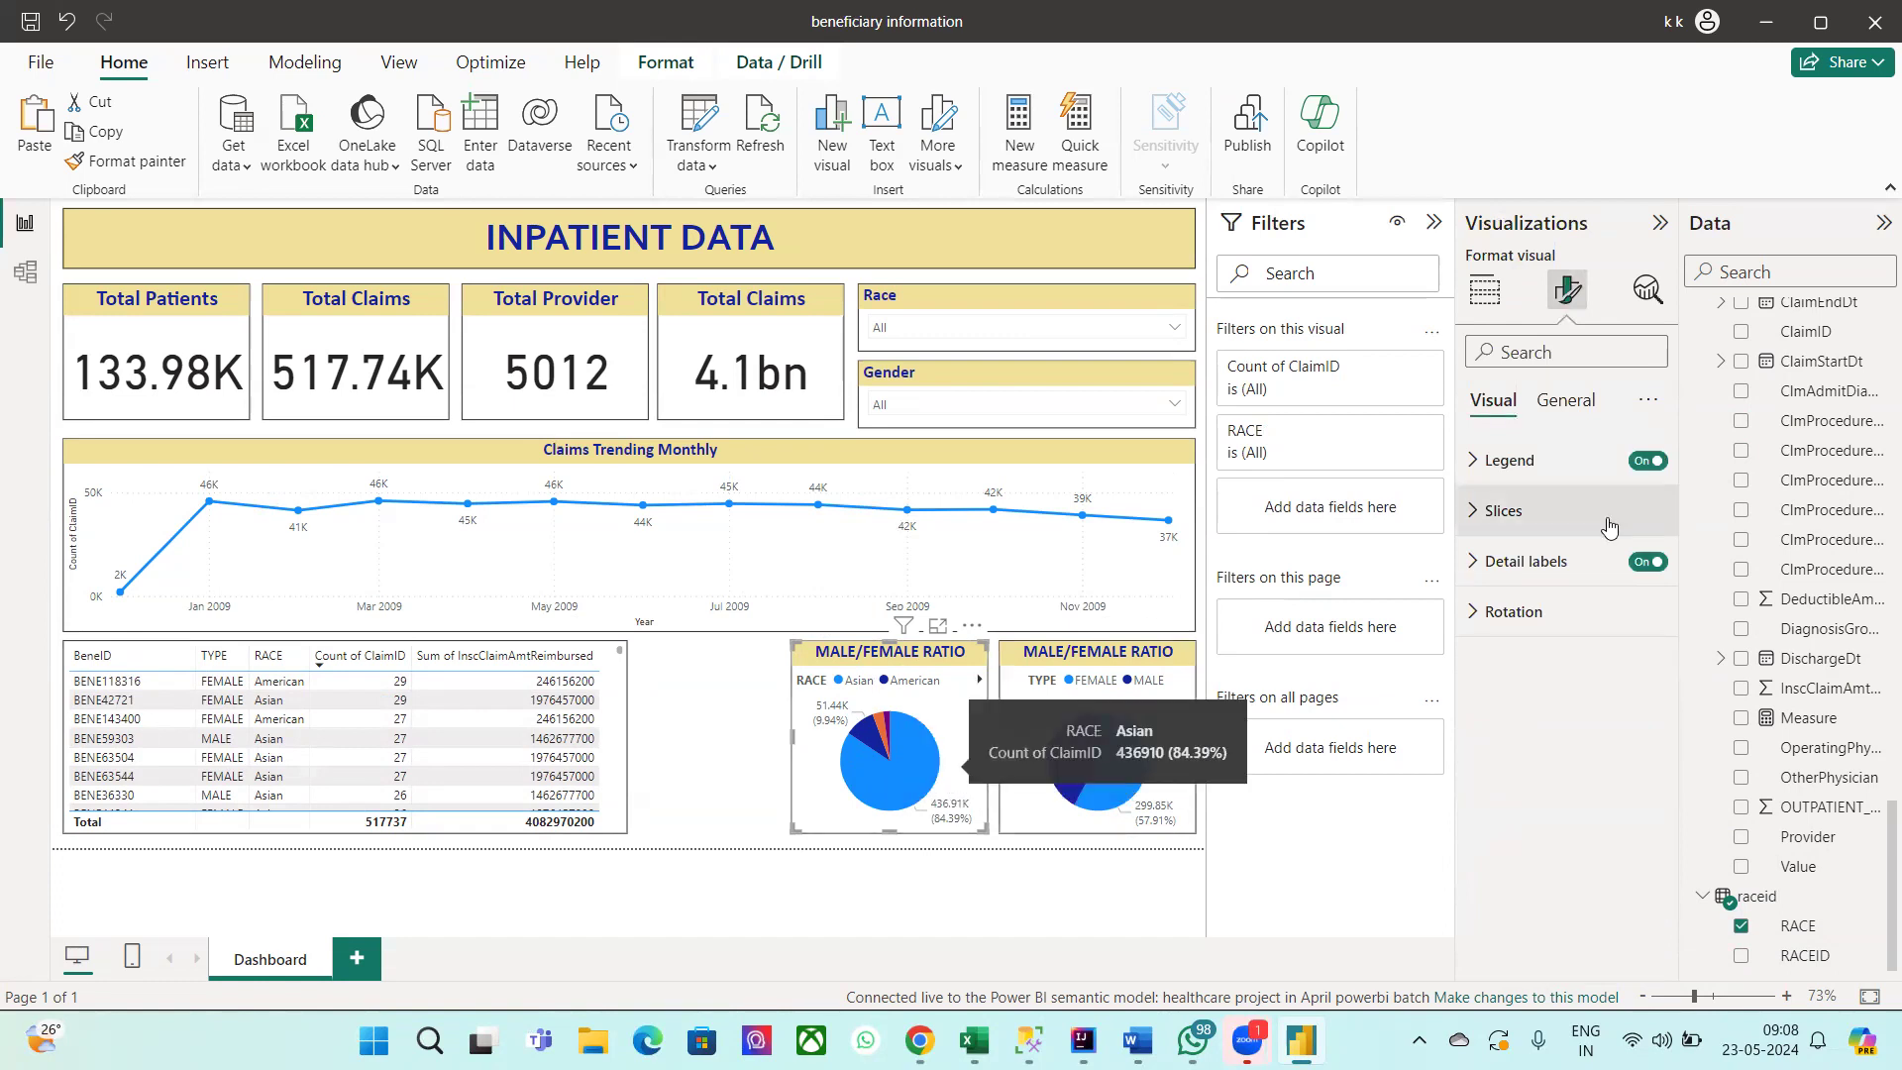
left_click(1564, 401)
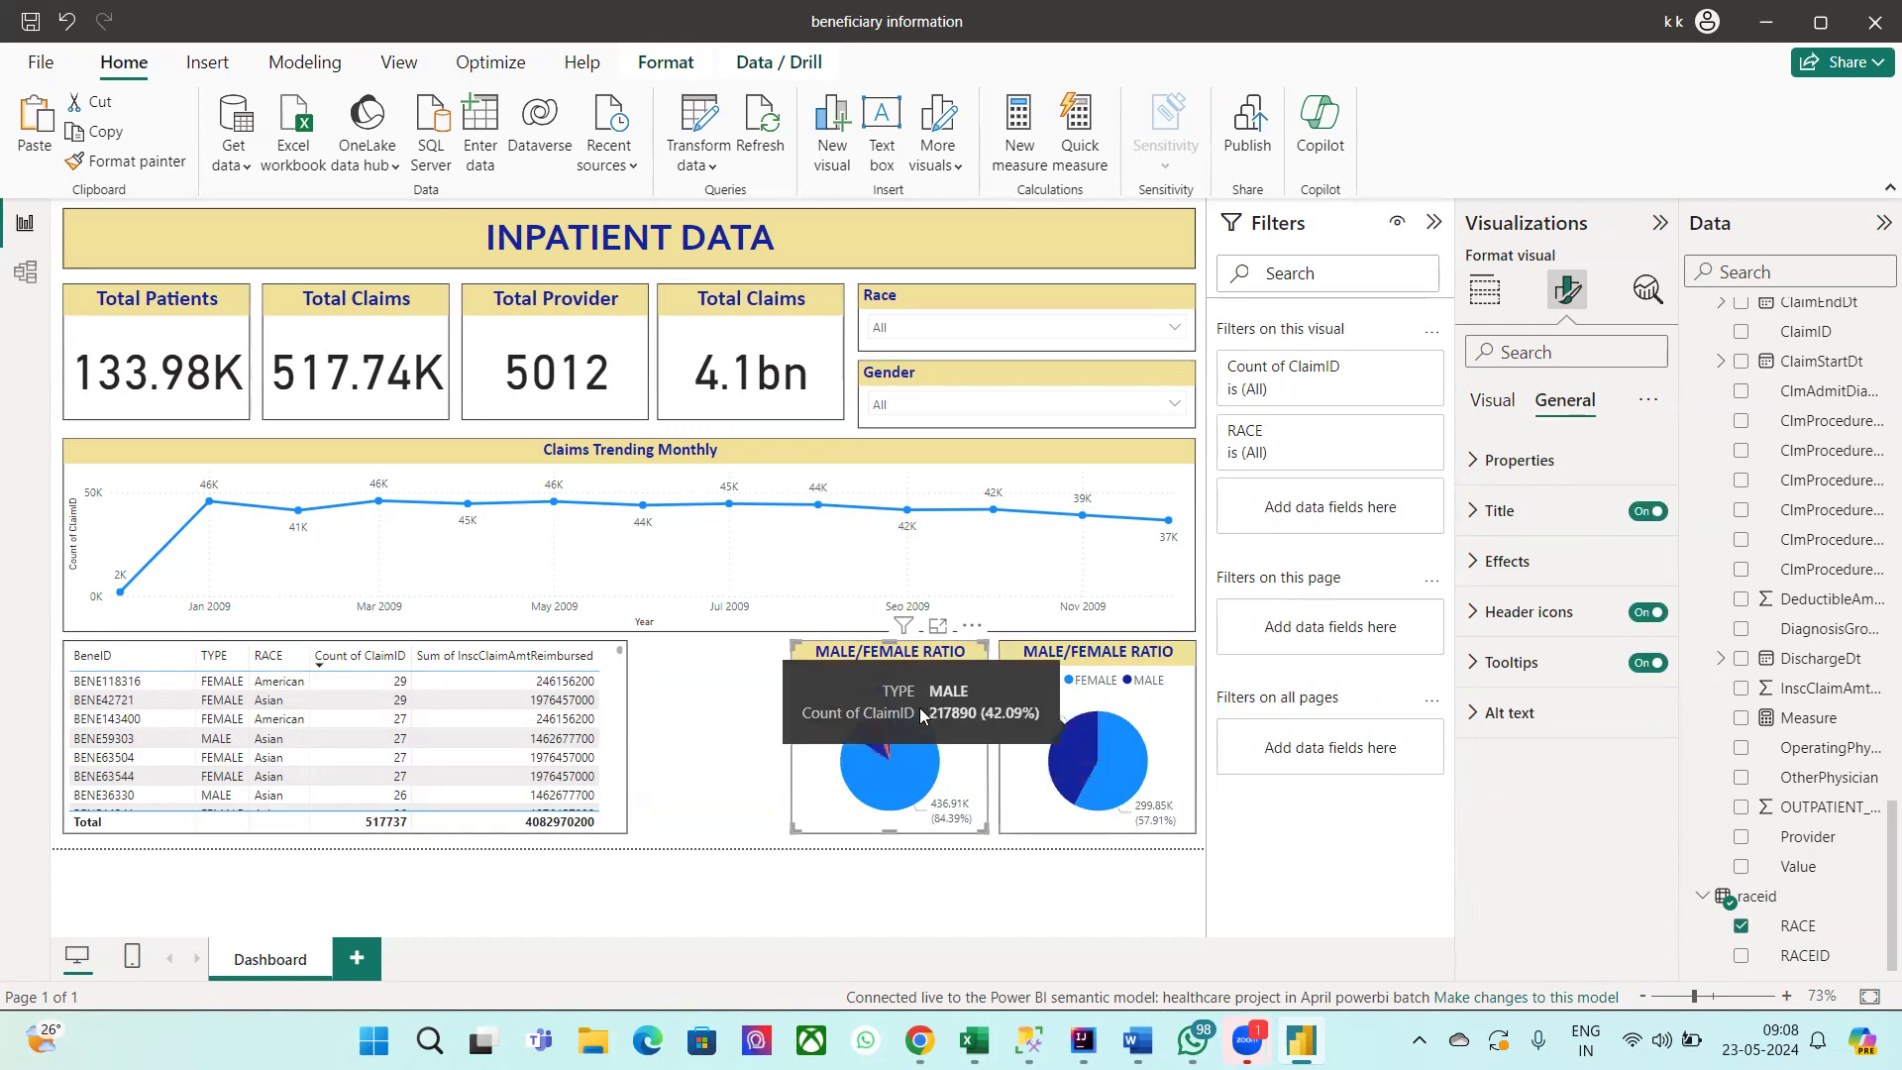
left_click(891, 763)
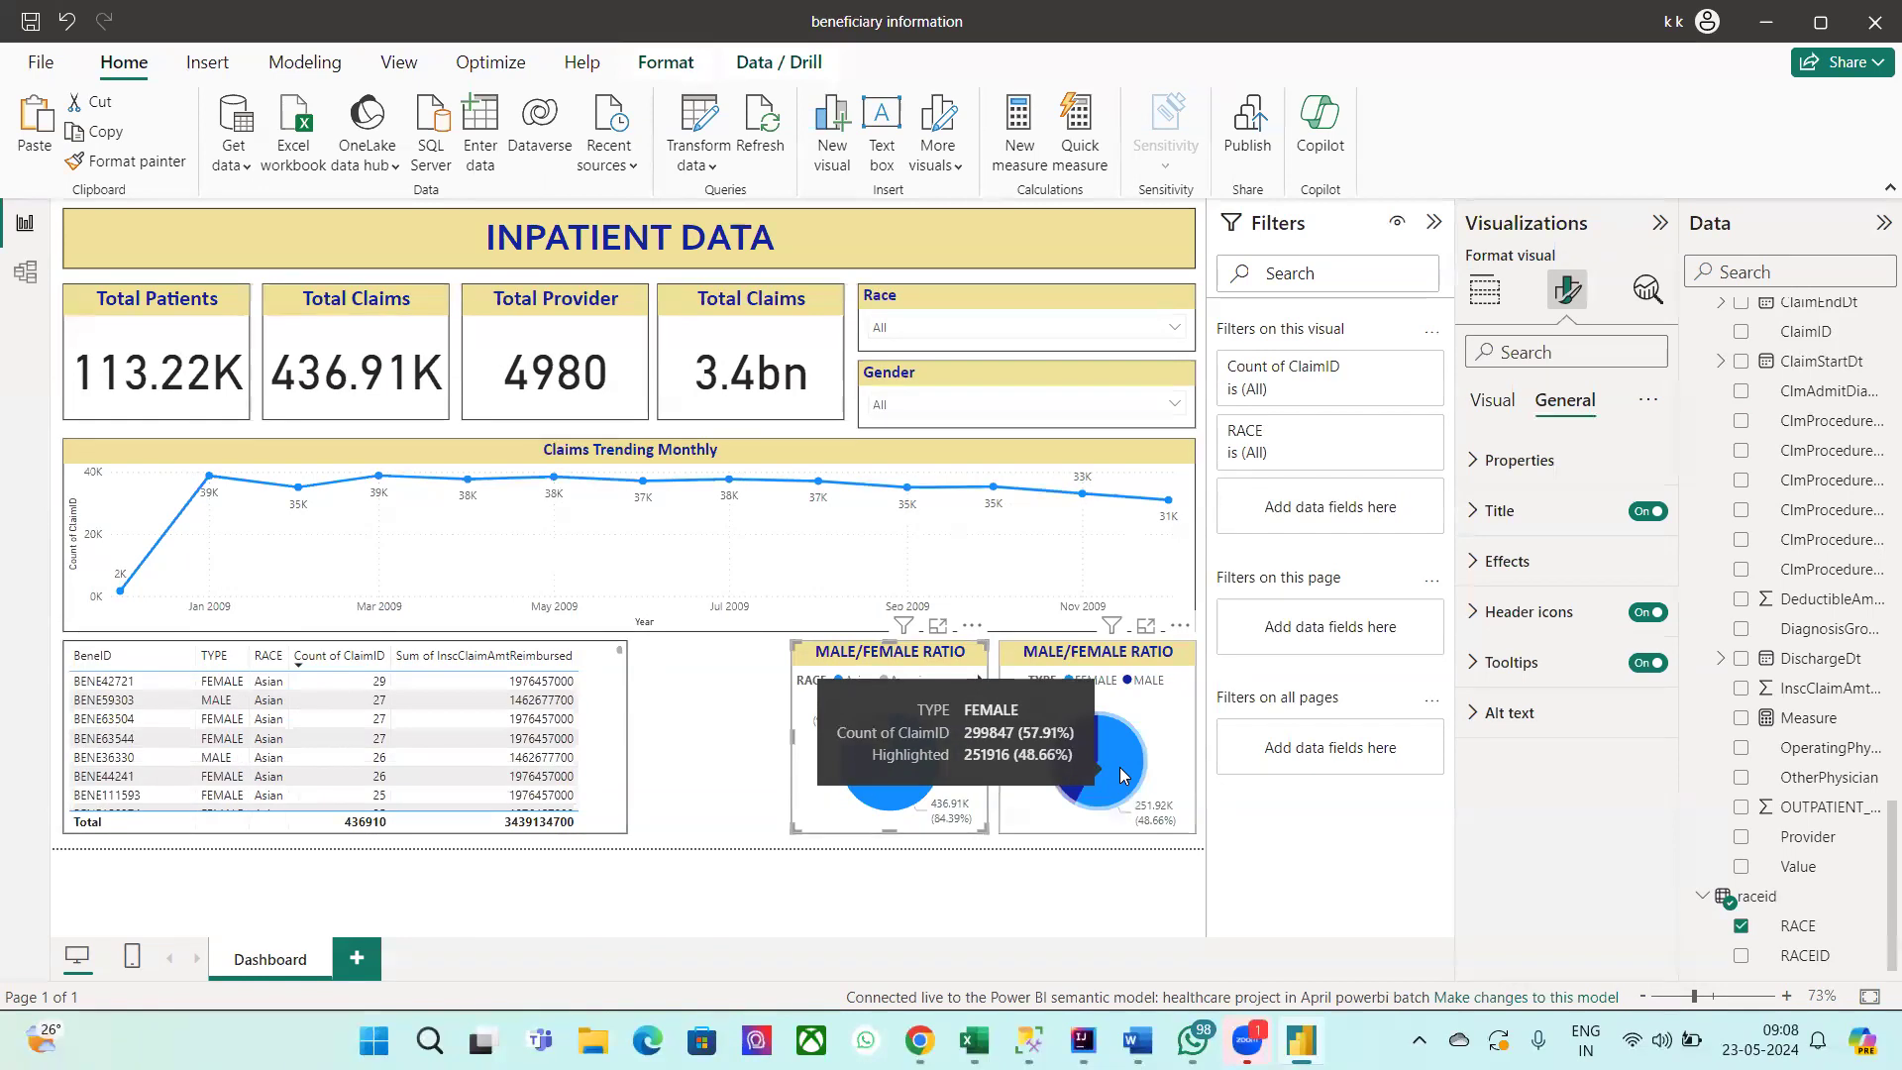
left_click(870, 787)
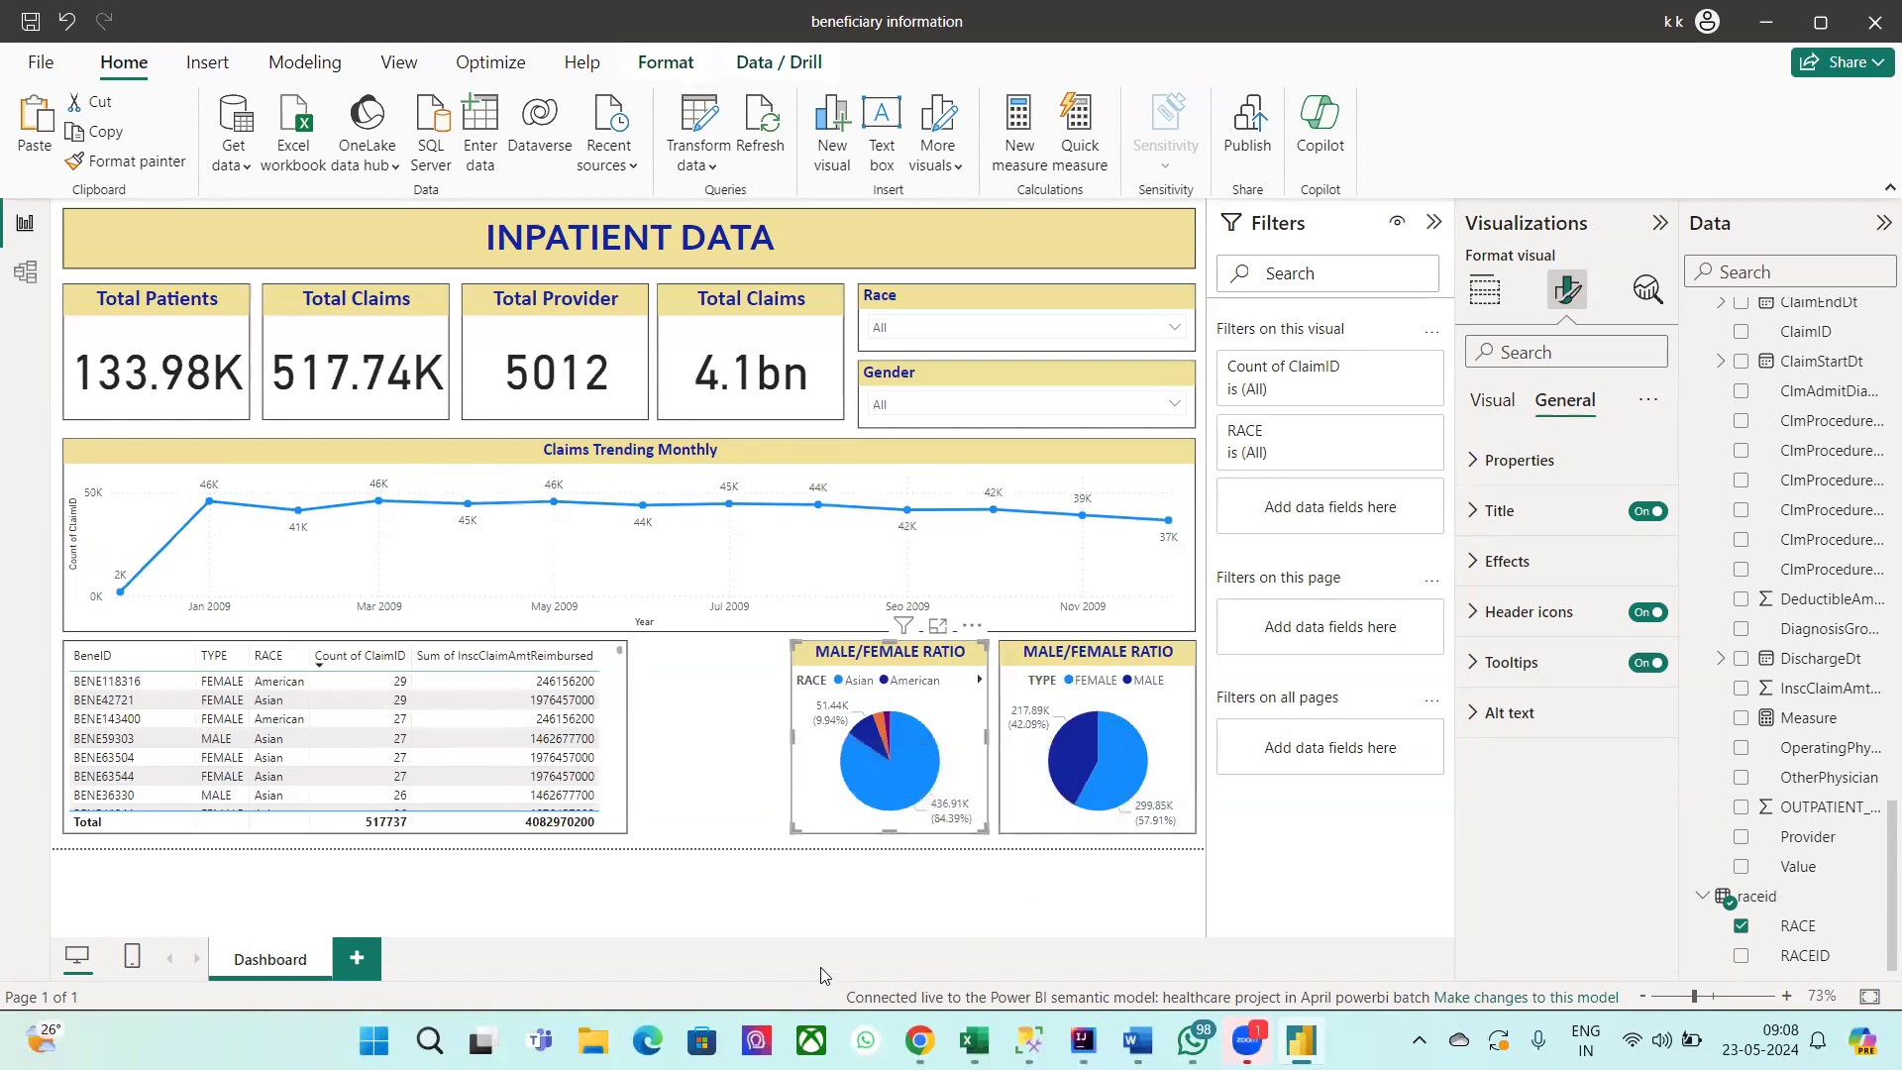
left_click(874, 784)
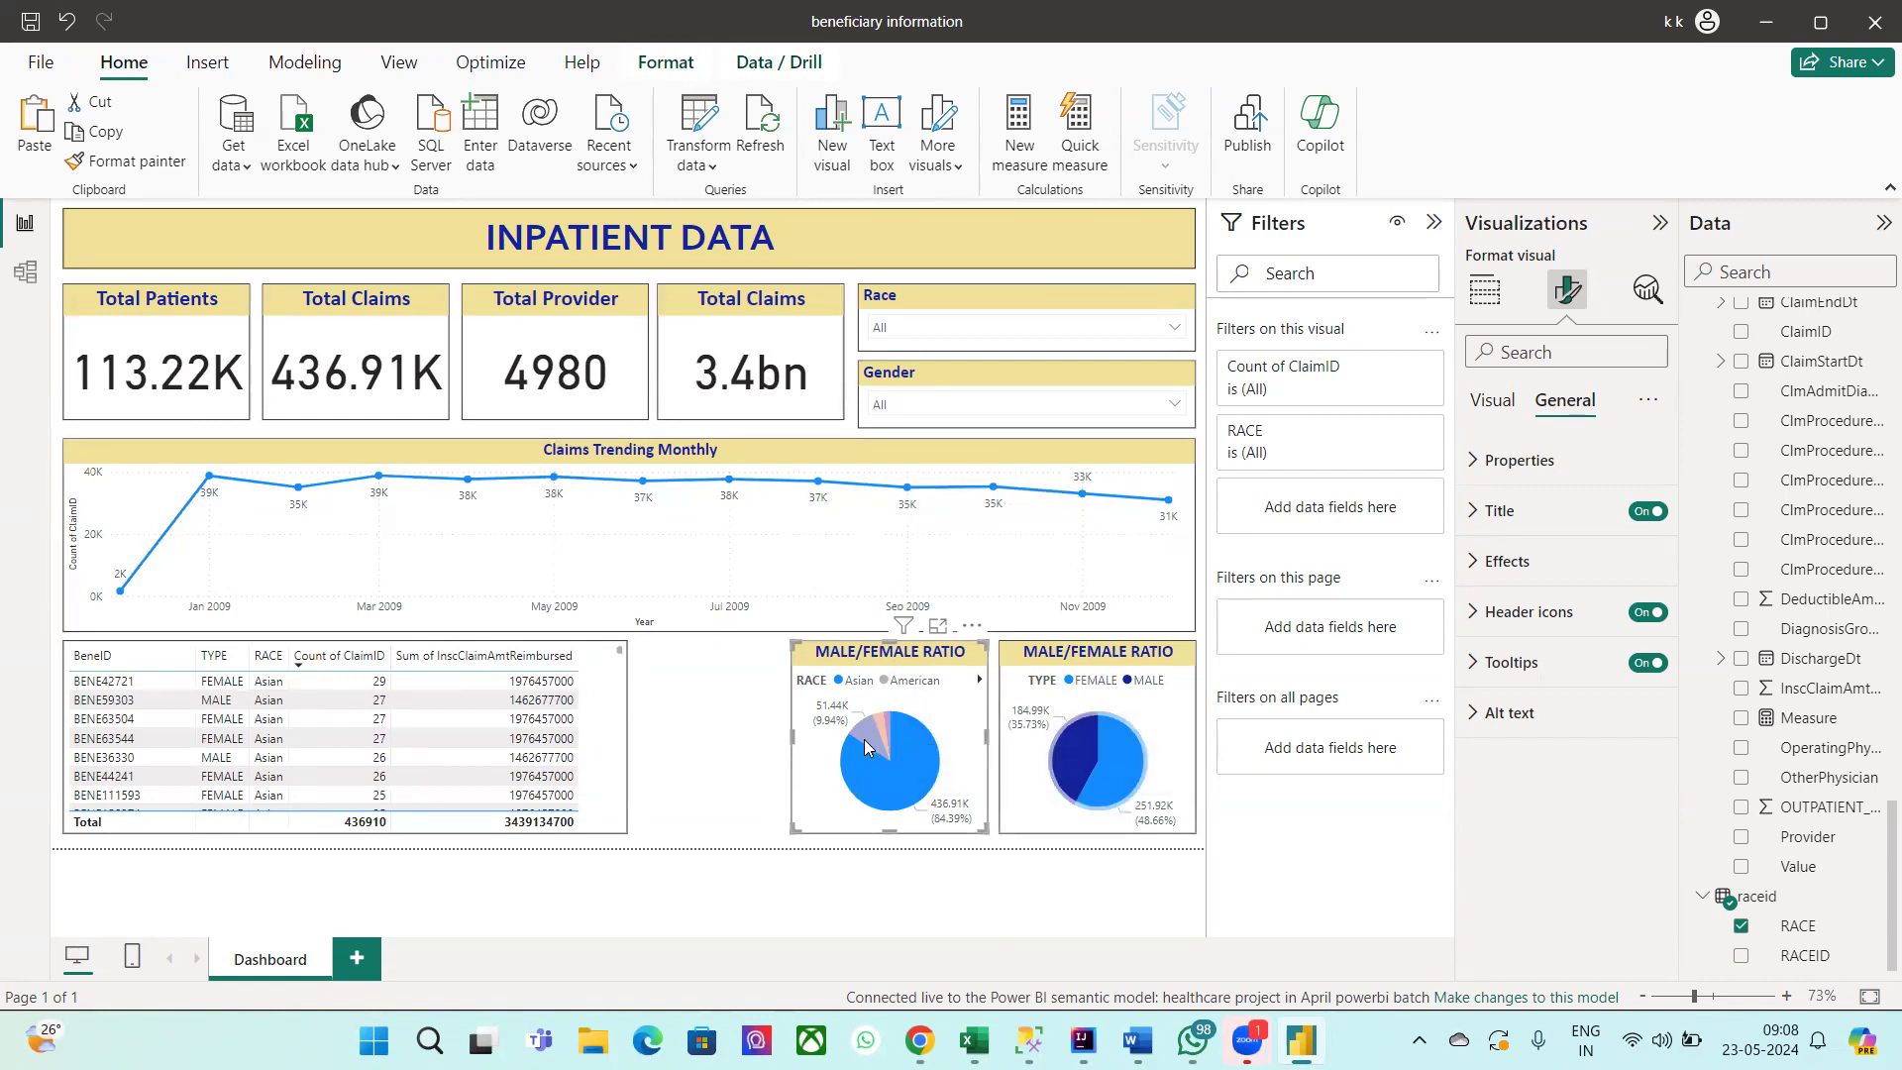
left_click(869, 780)
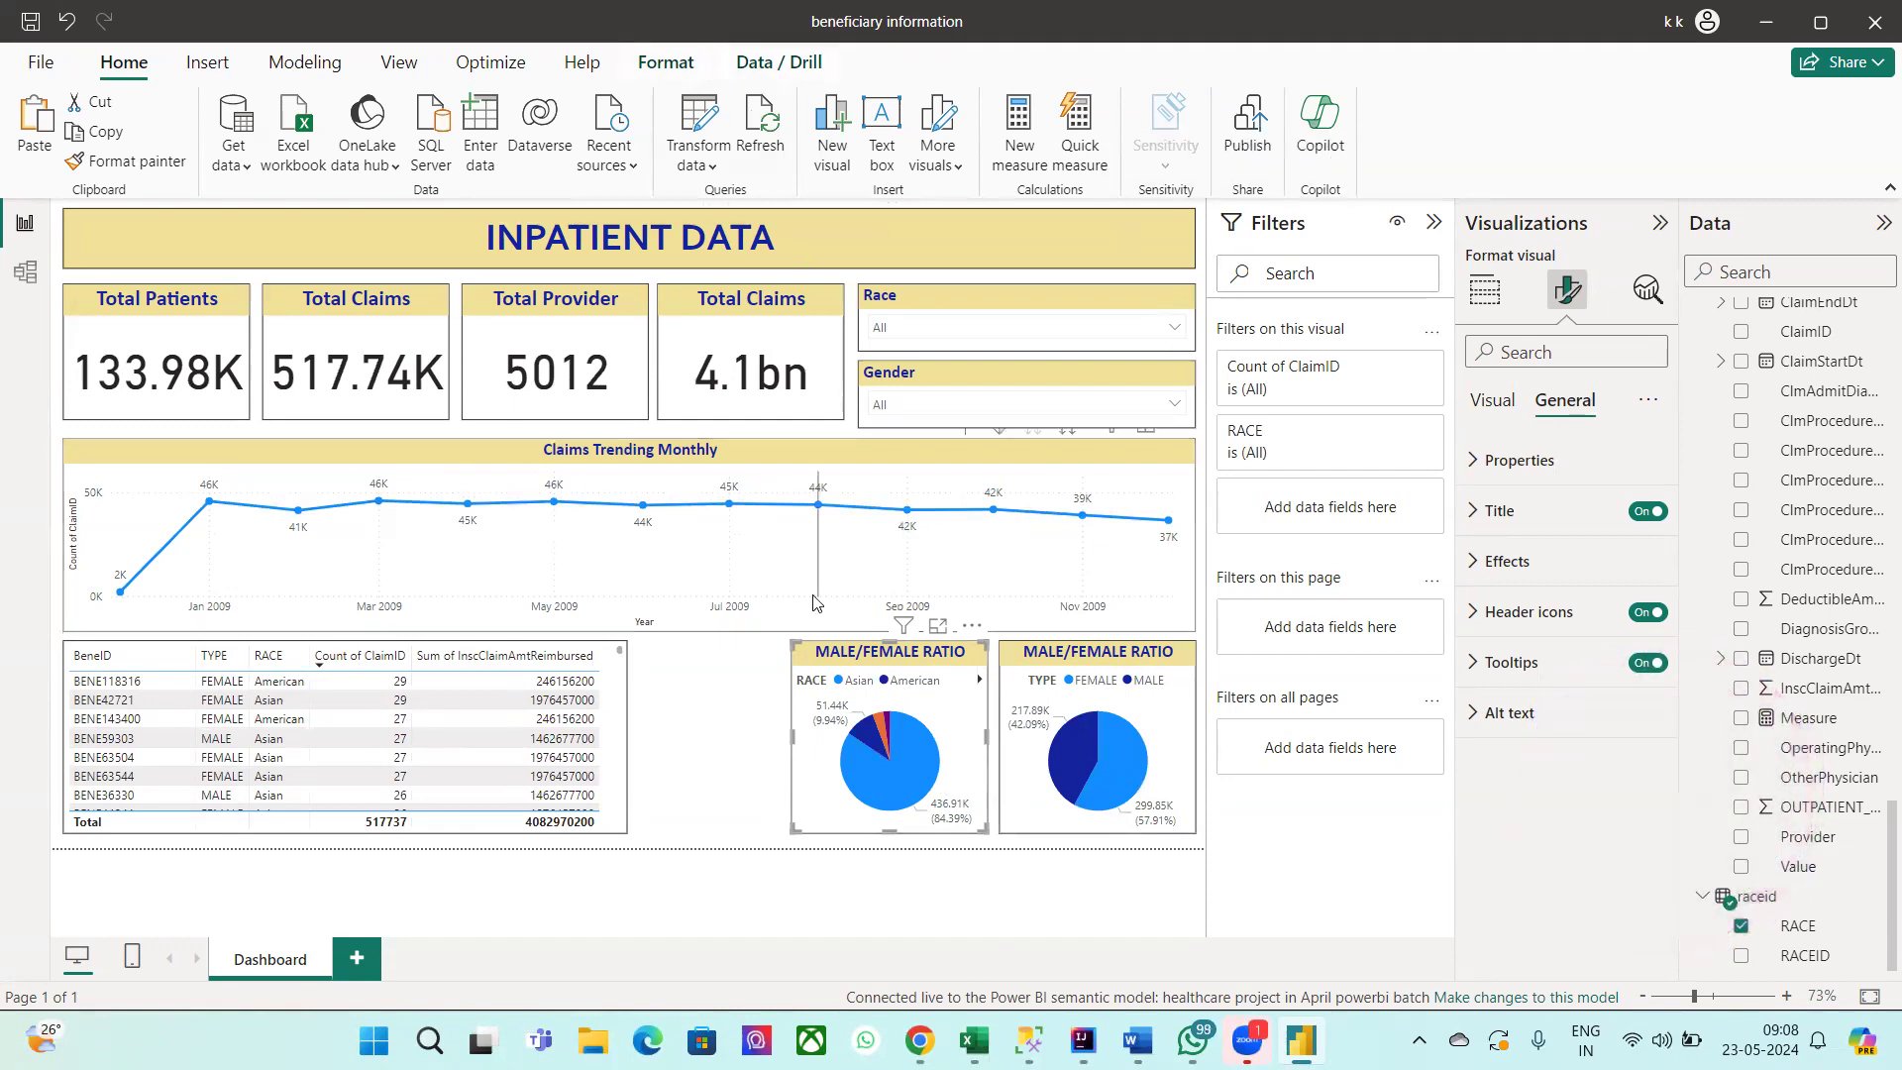
Step: Edit the race pie chart's interactions so that it filters the gender pie chart instead of highlighting it
left_click(782, 66)
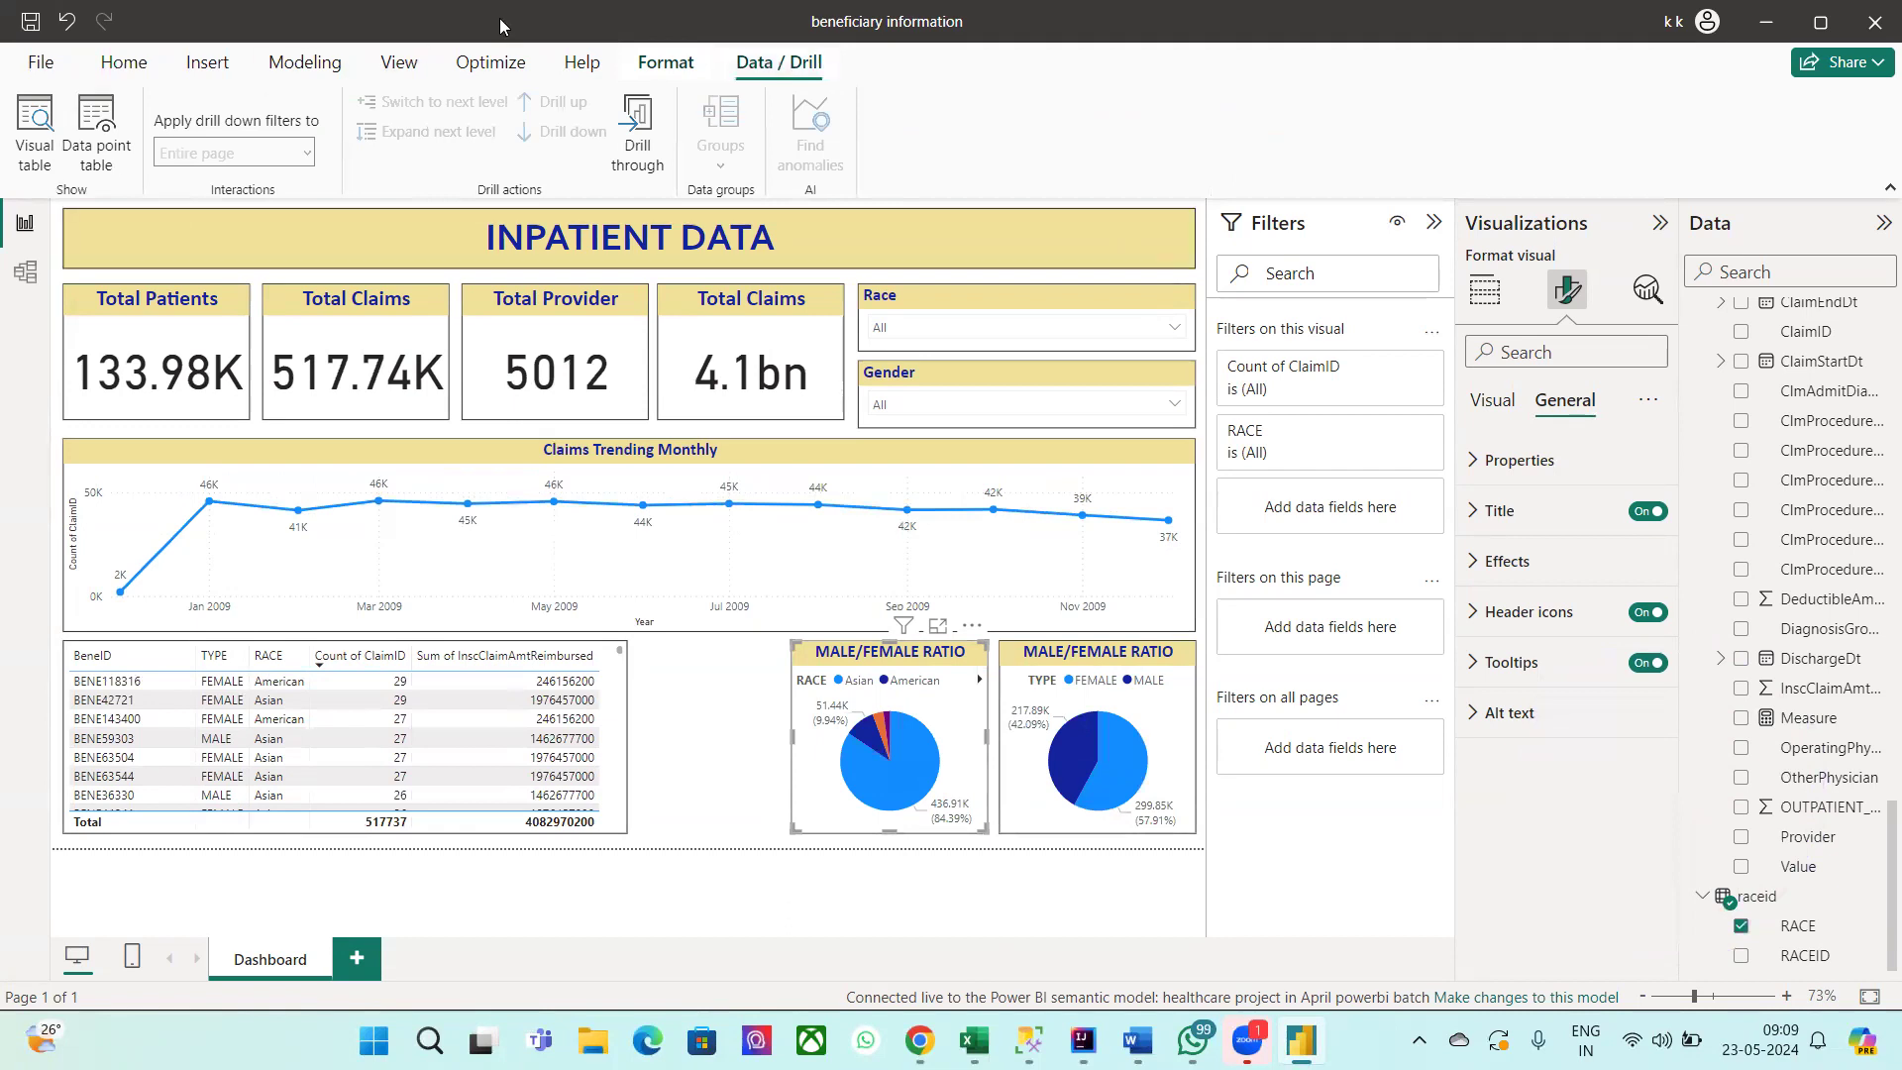
left_click(647, 62)
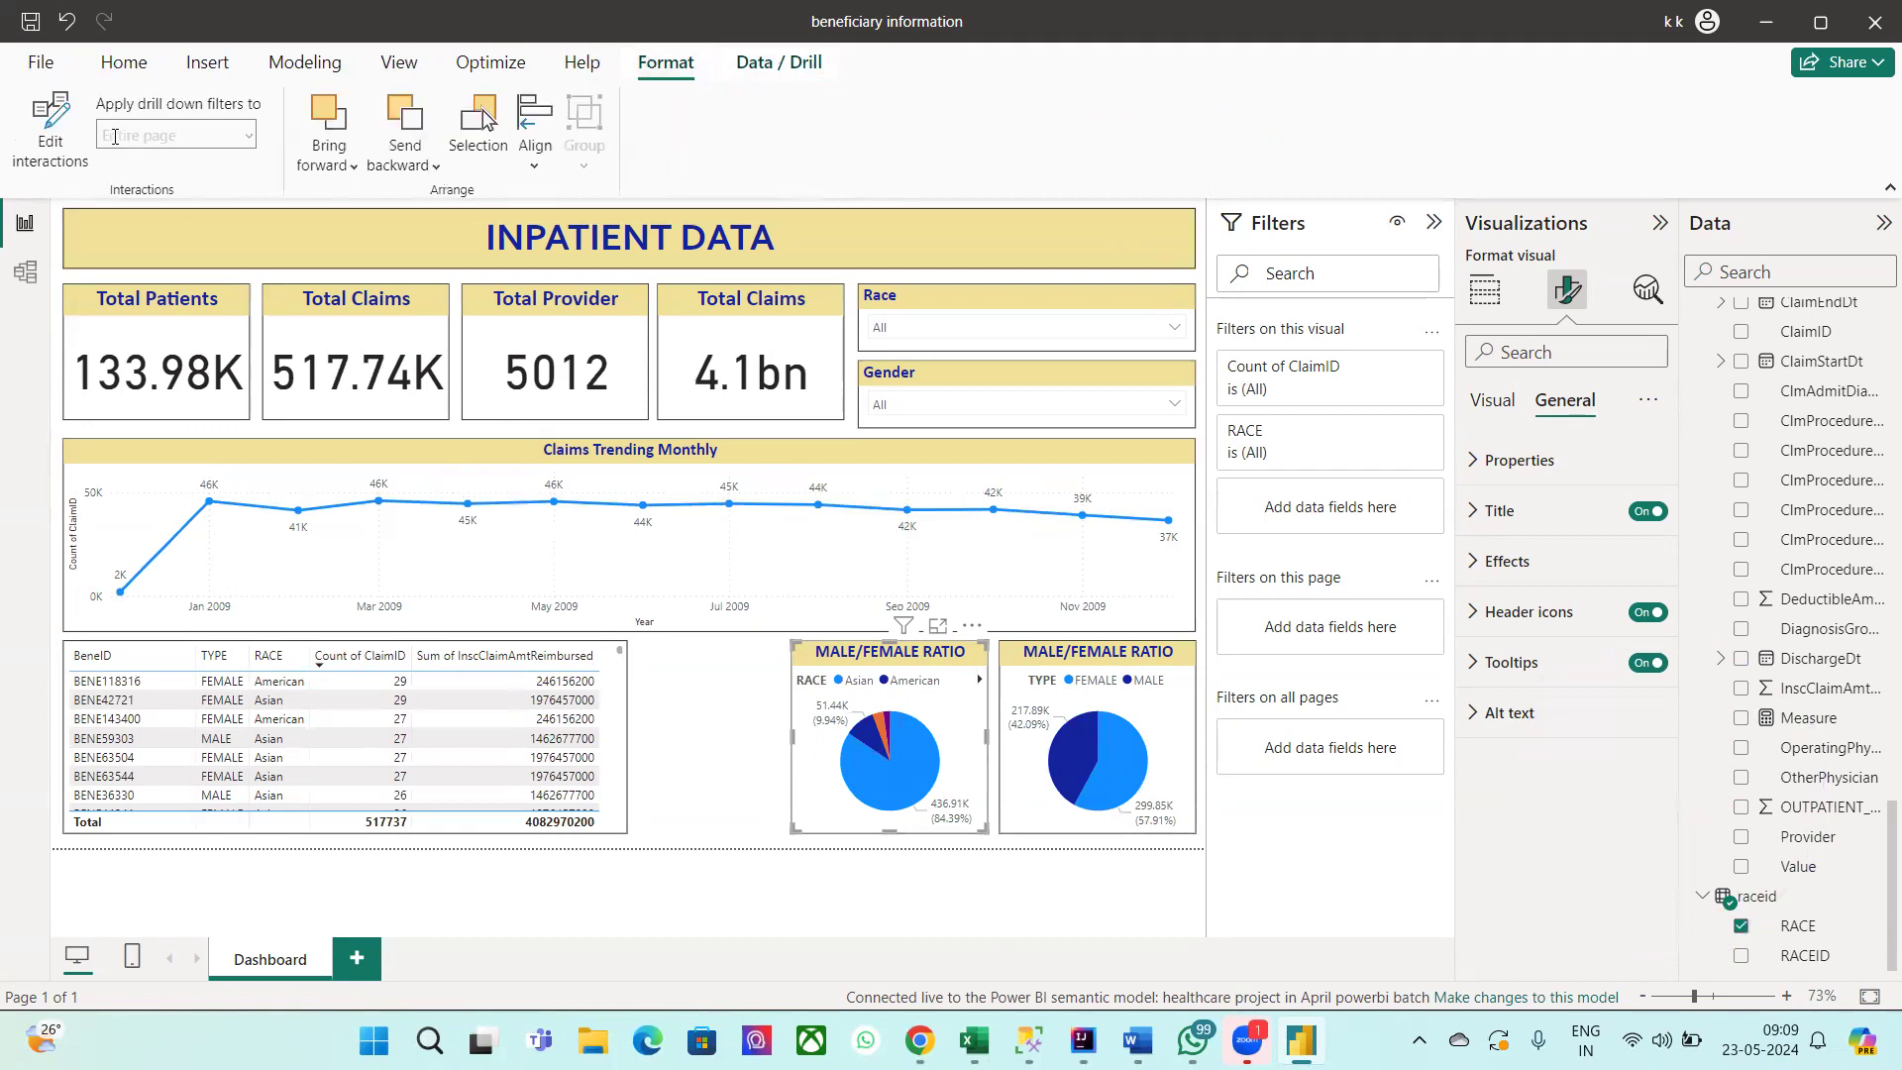
left_click(52, 129)
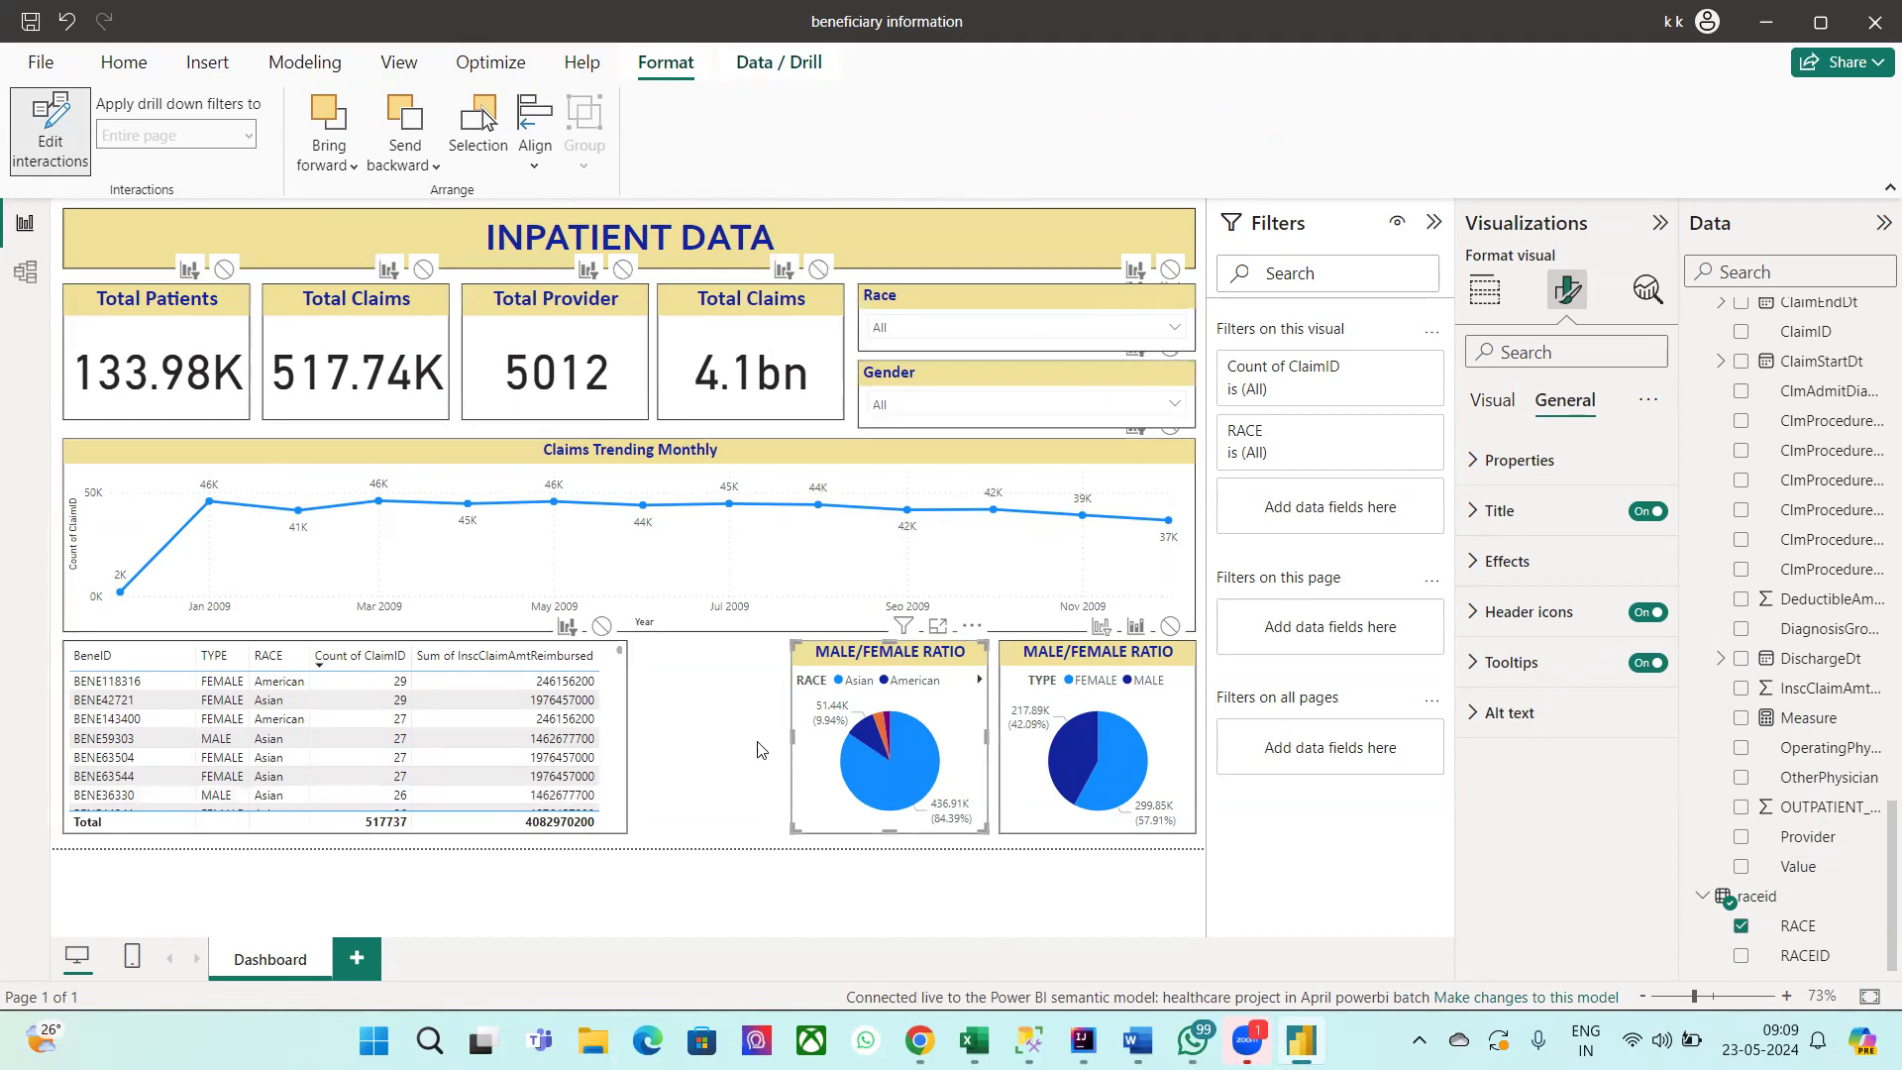
mouse_move(875, 748)
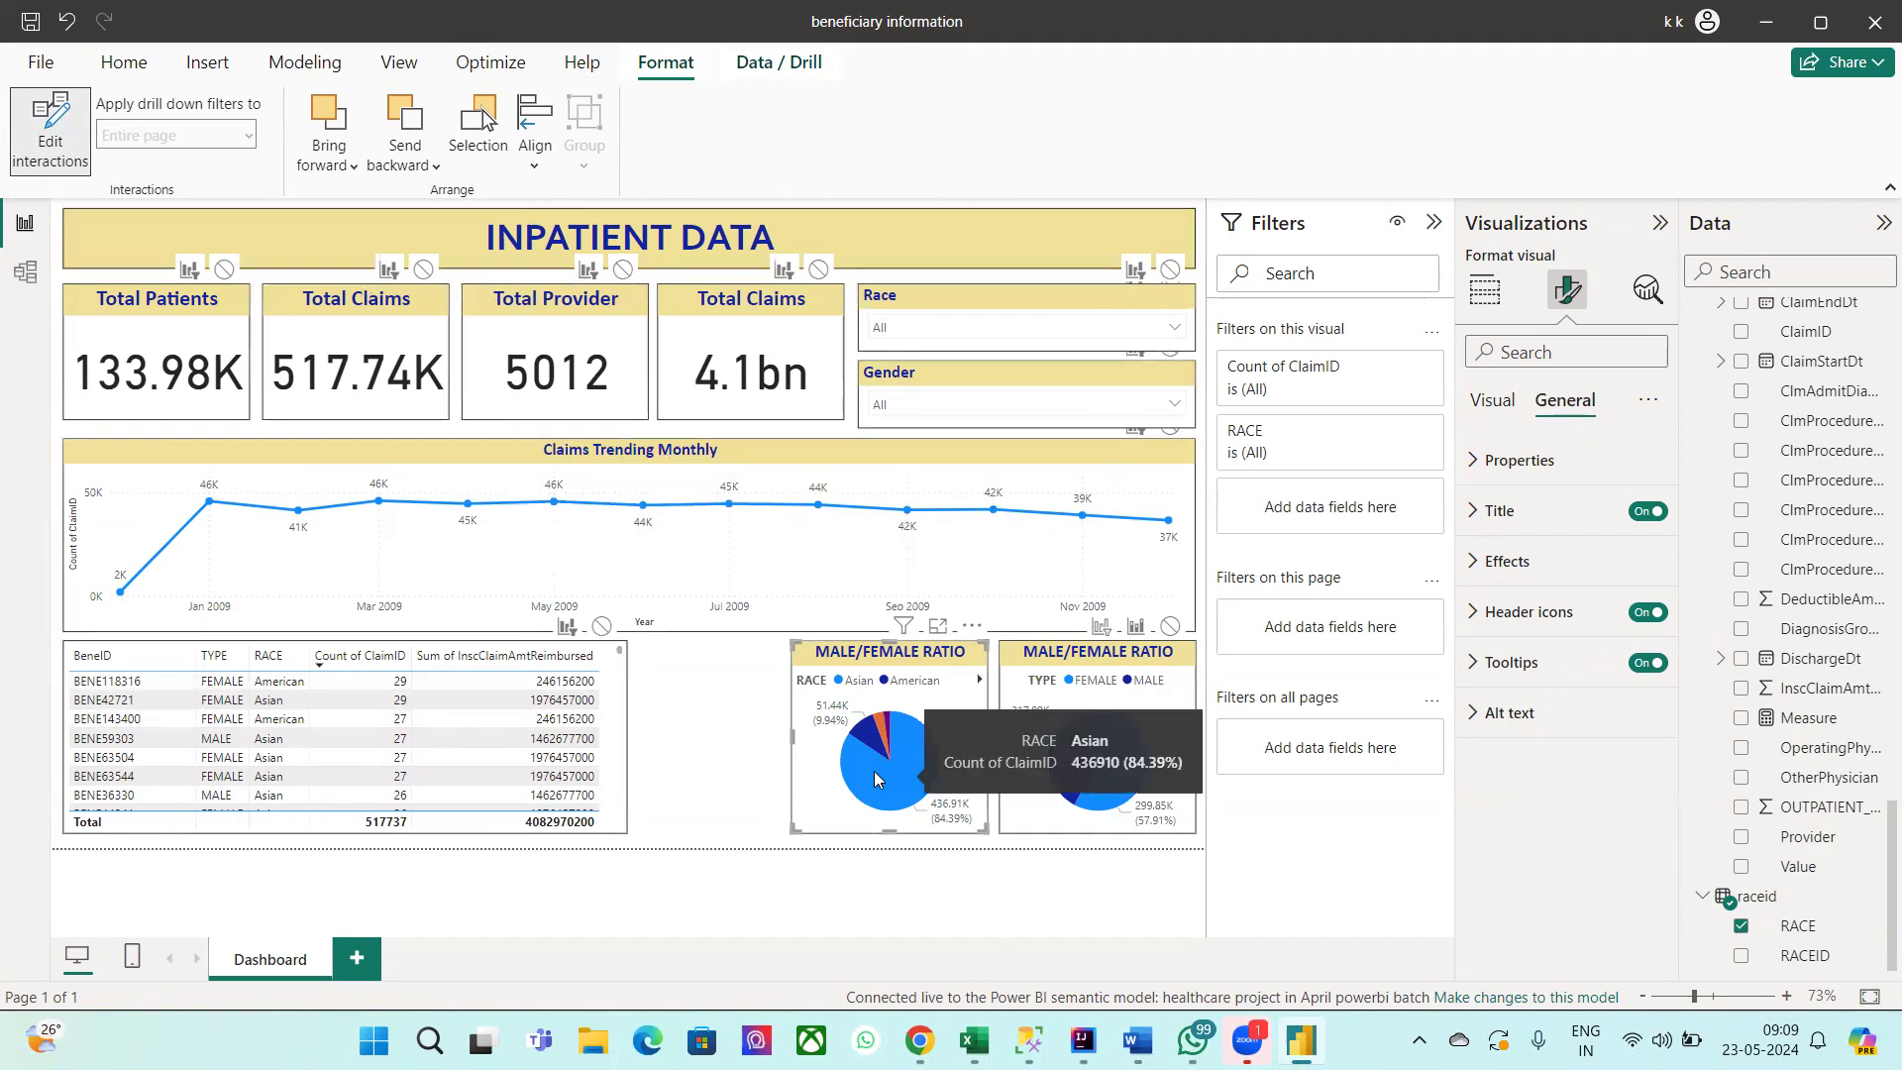
left_click(1101, 630)
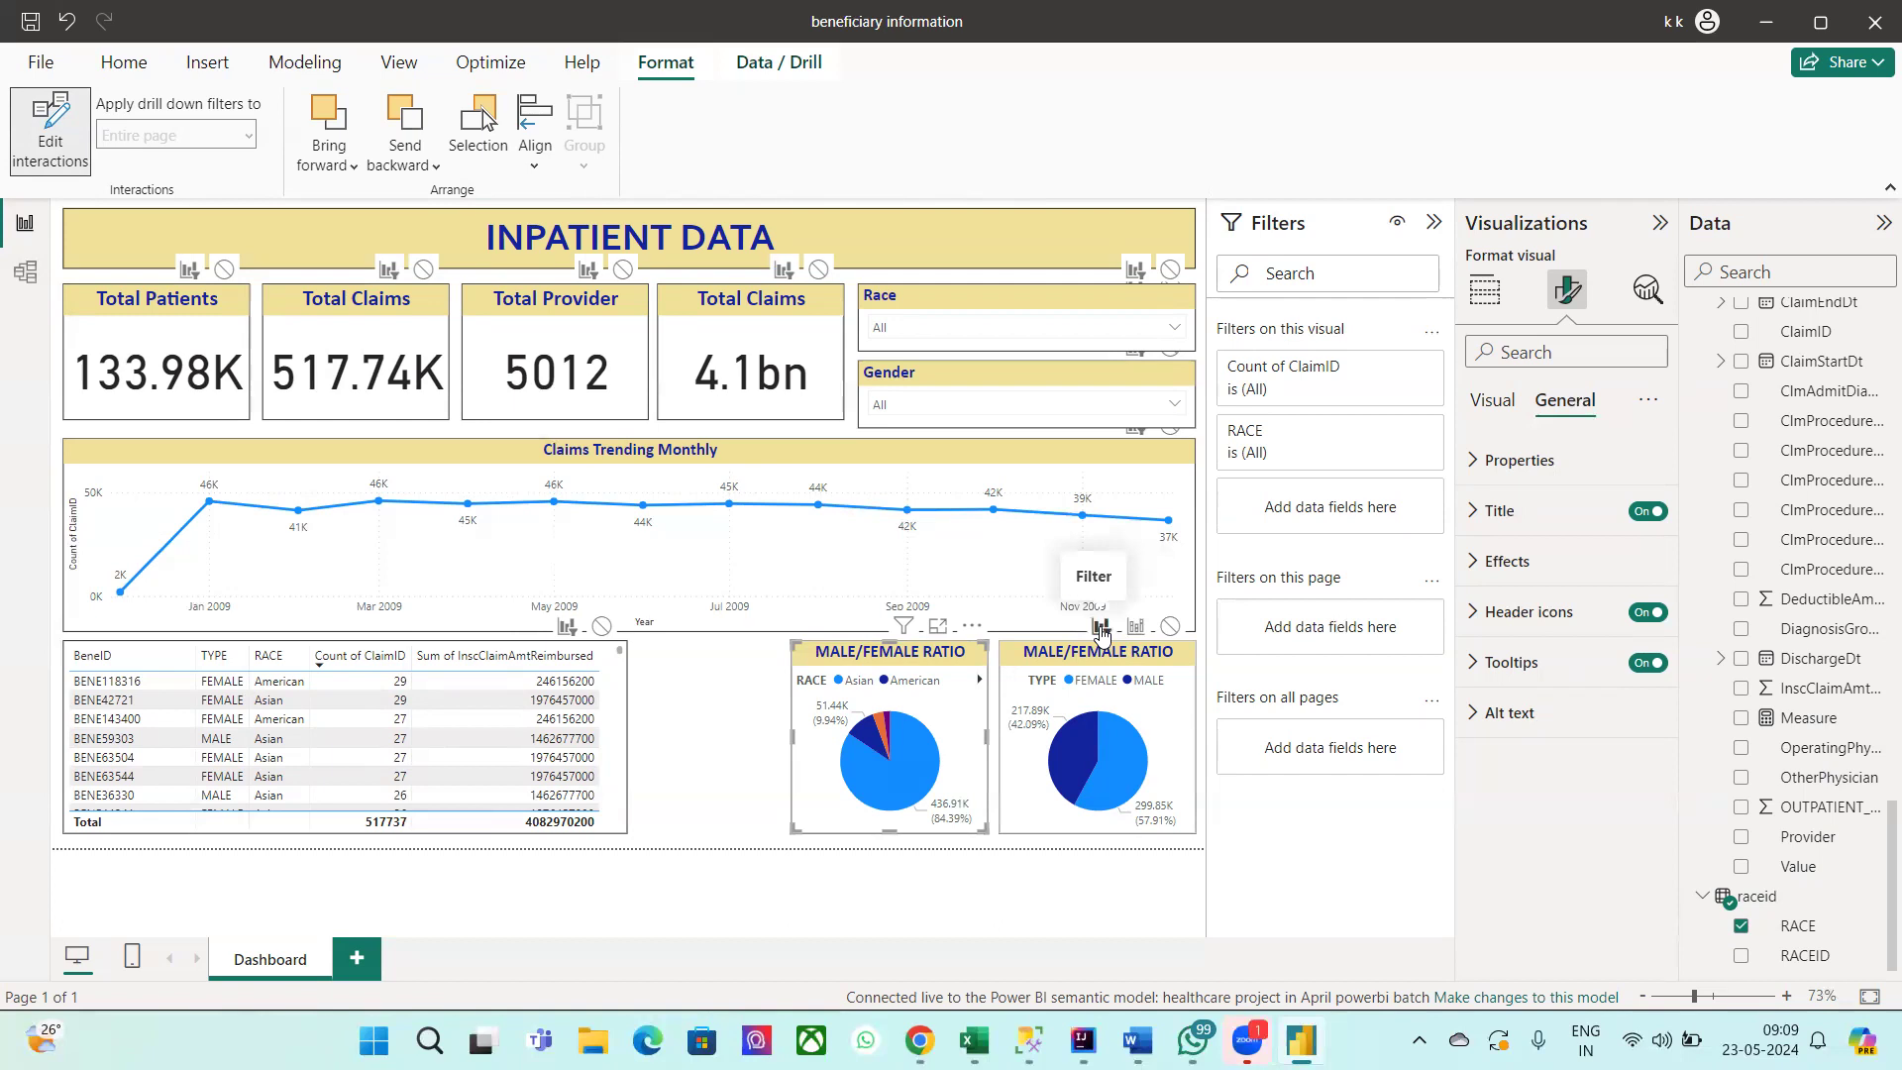
left_click(51, 140)
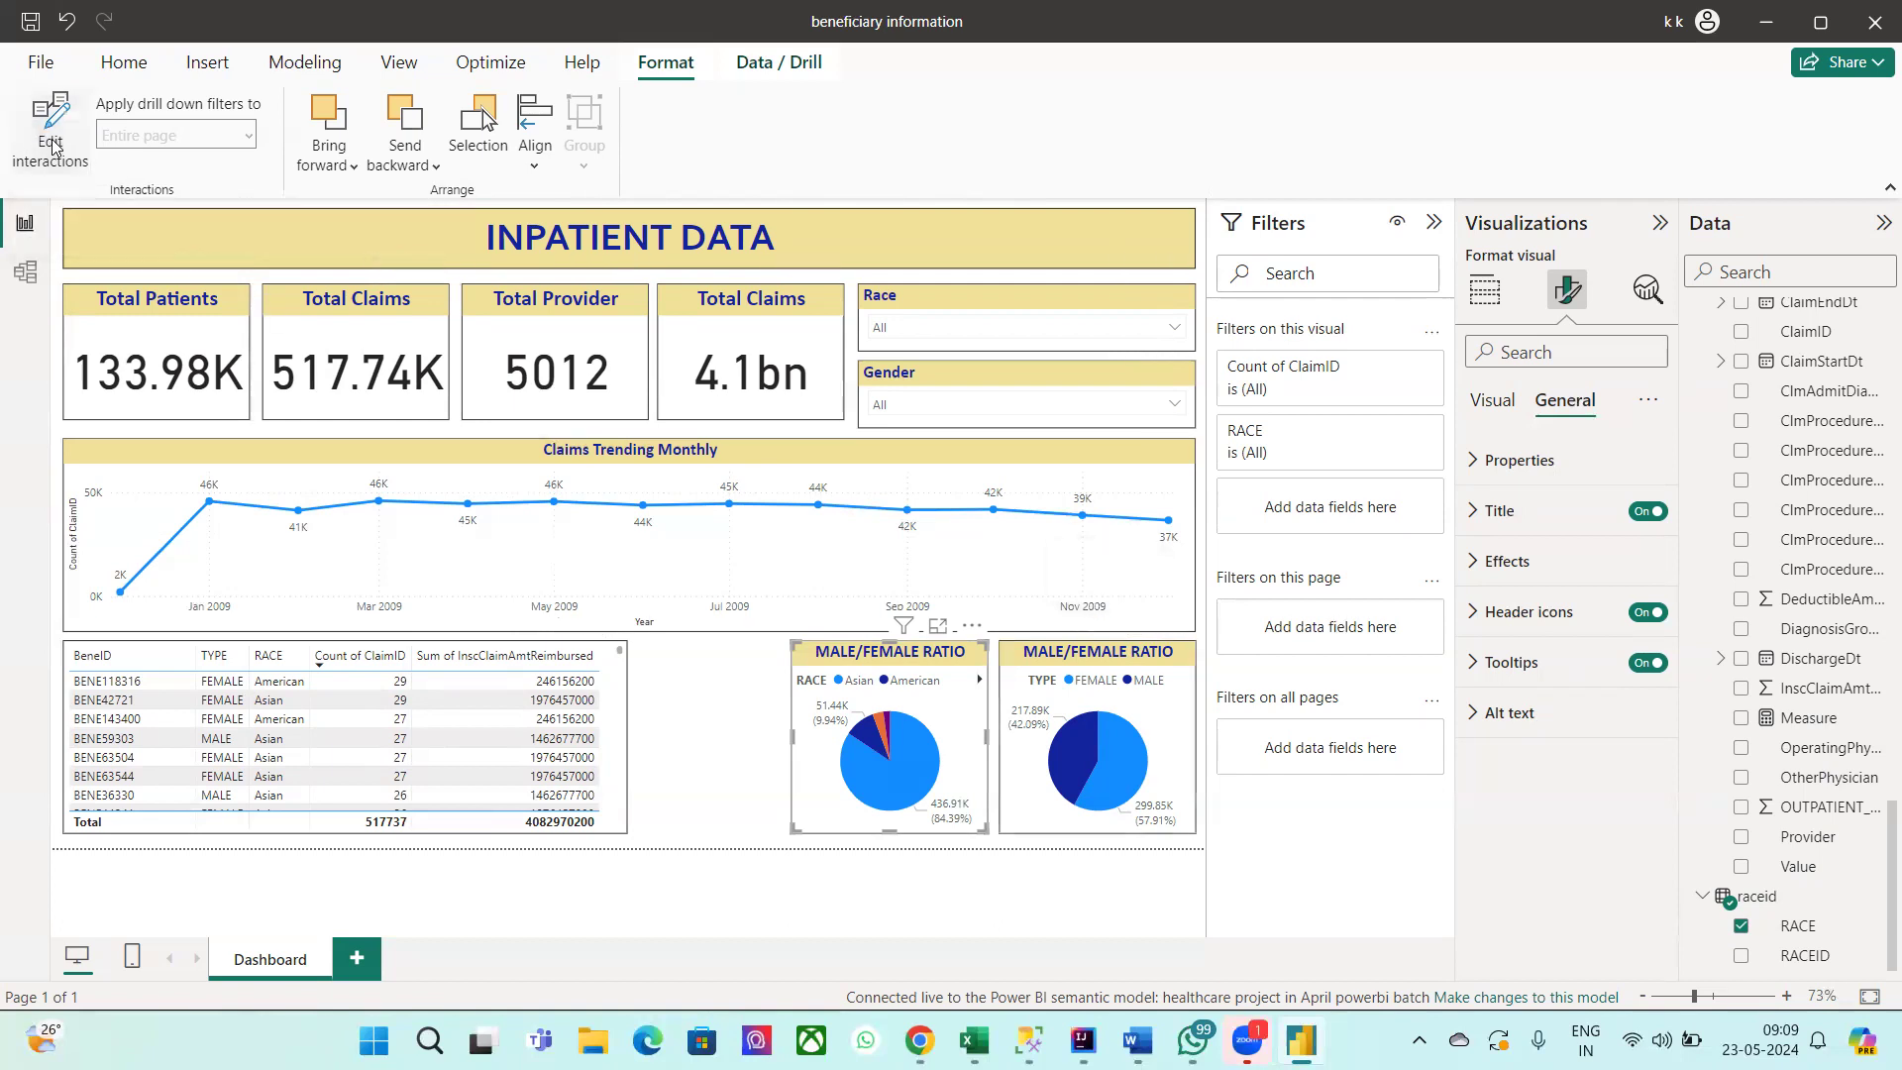
Step: Test the race pie chart's filtering of the gender pie chart with the Asian, American, African and Chinese slices, then clear the selection
left_click(916, 785)
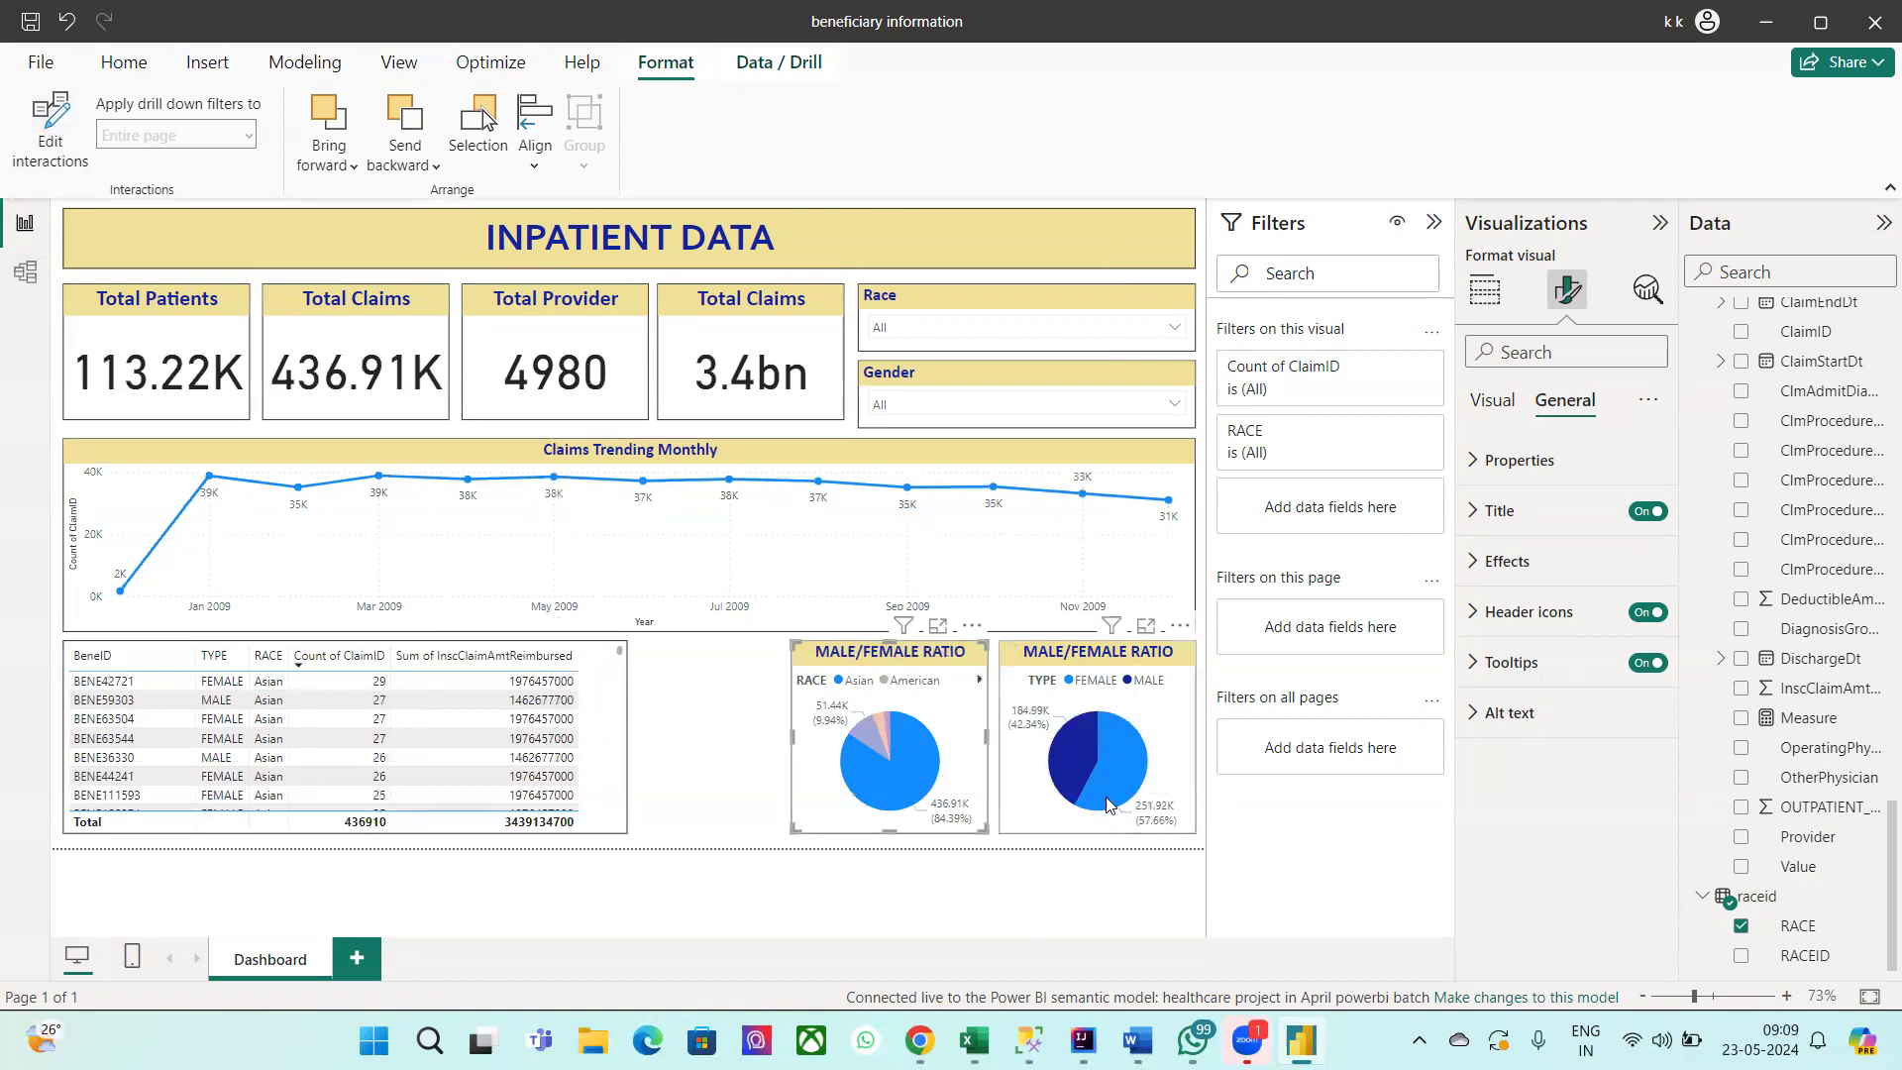
mouse_move(1089, 749)
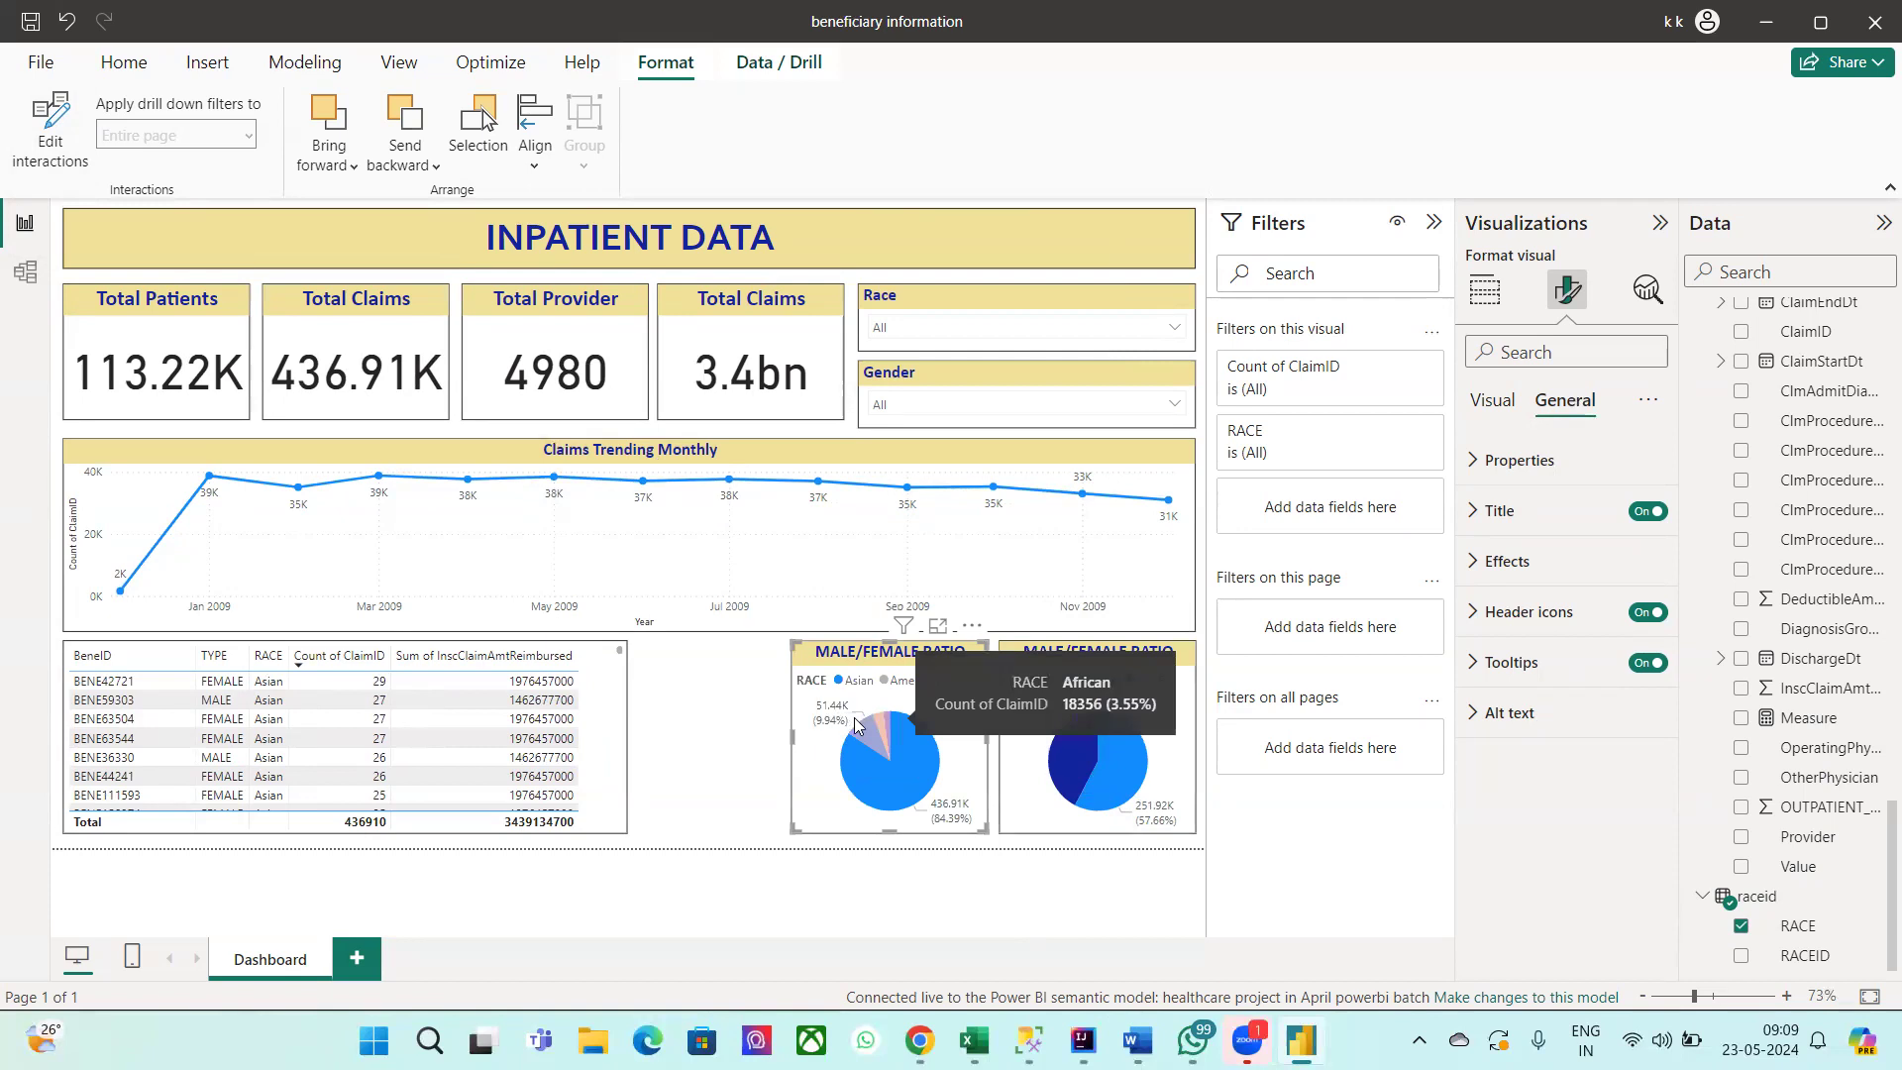
left_click(870, 738)
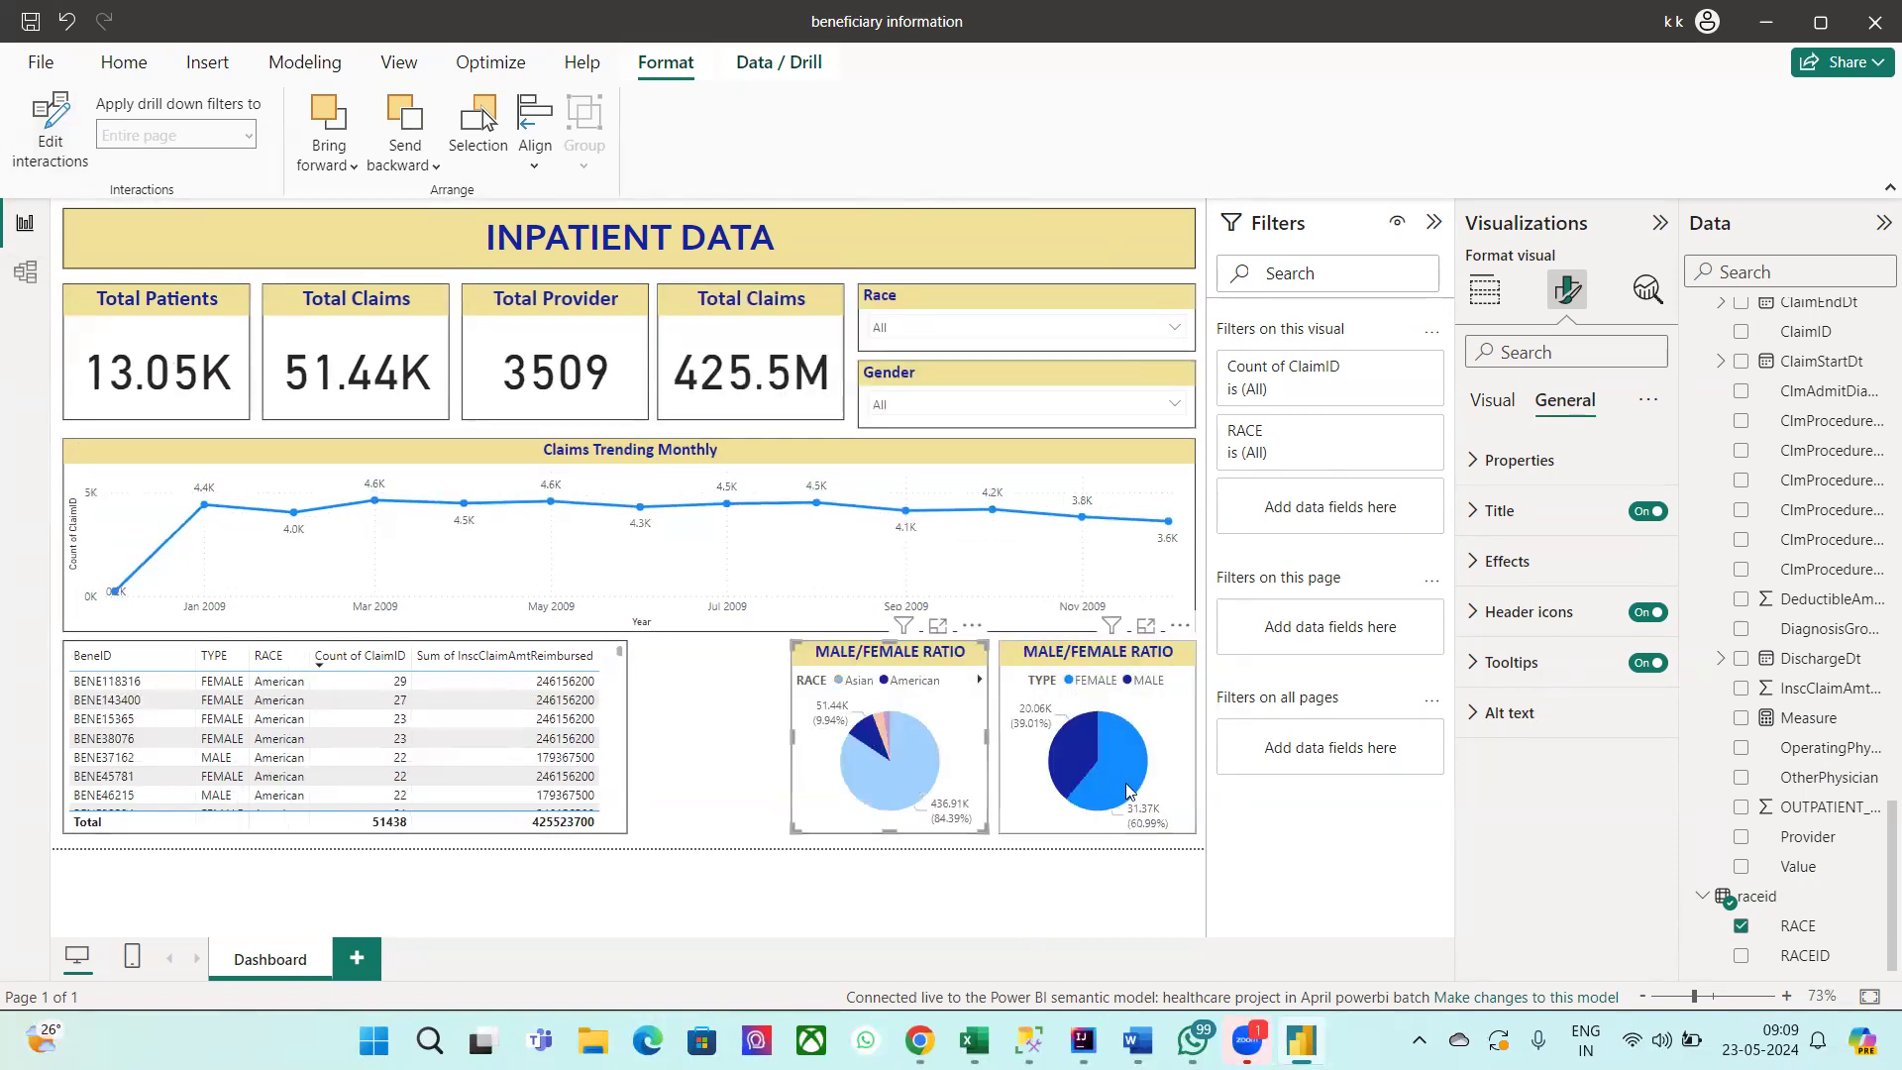
mouse_move(1126, 790)
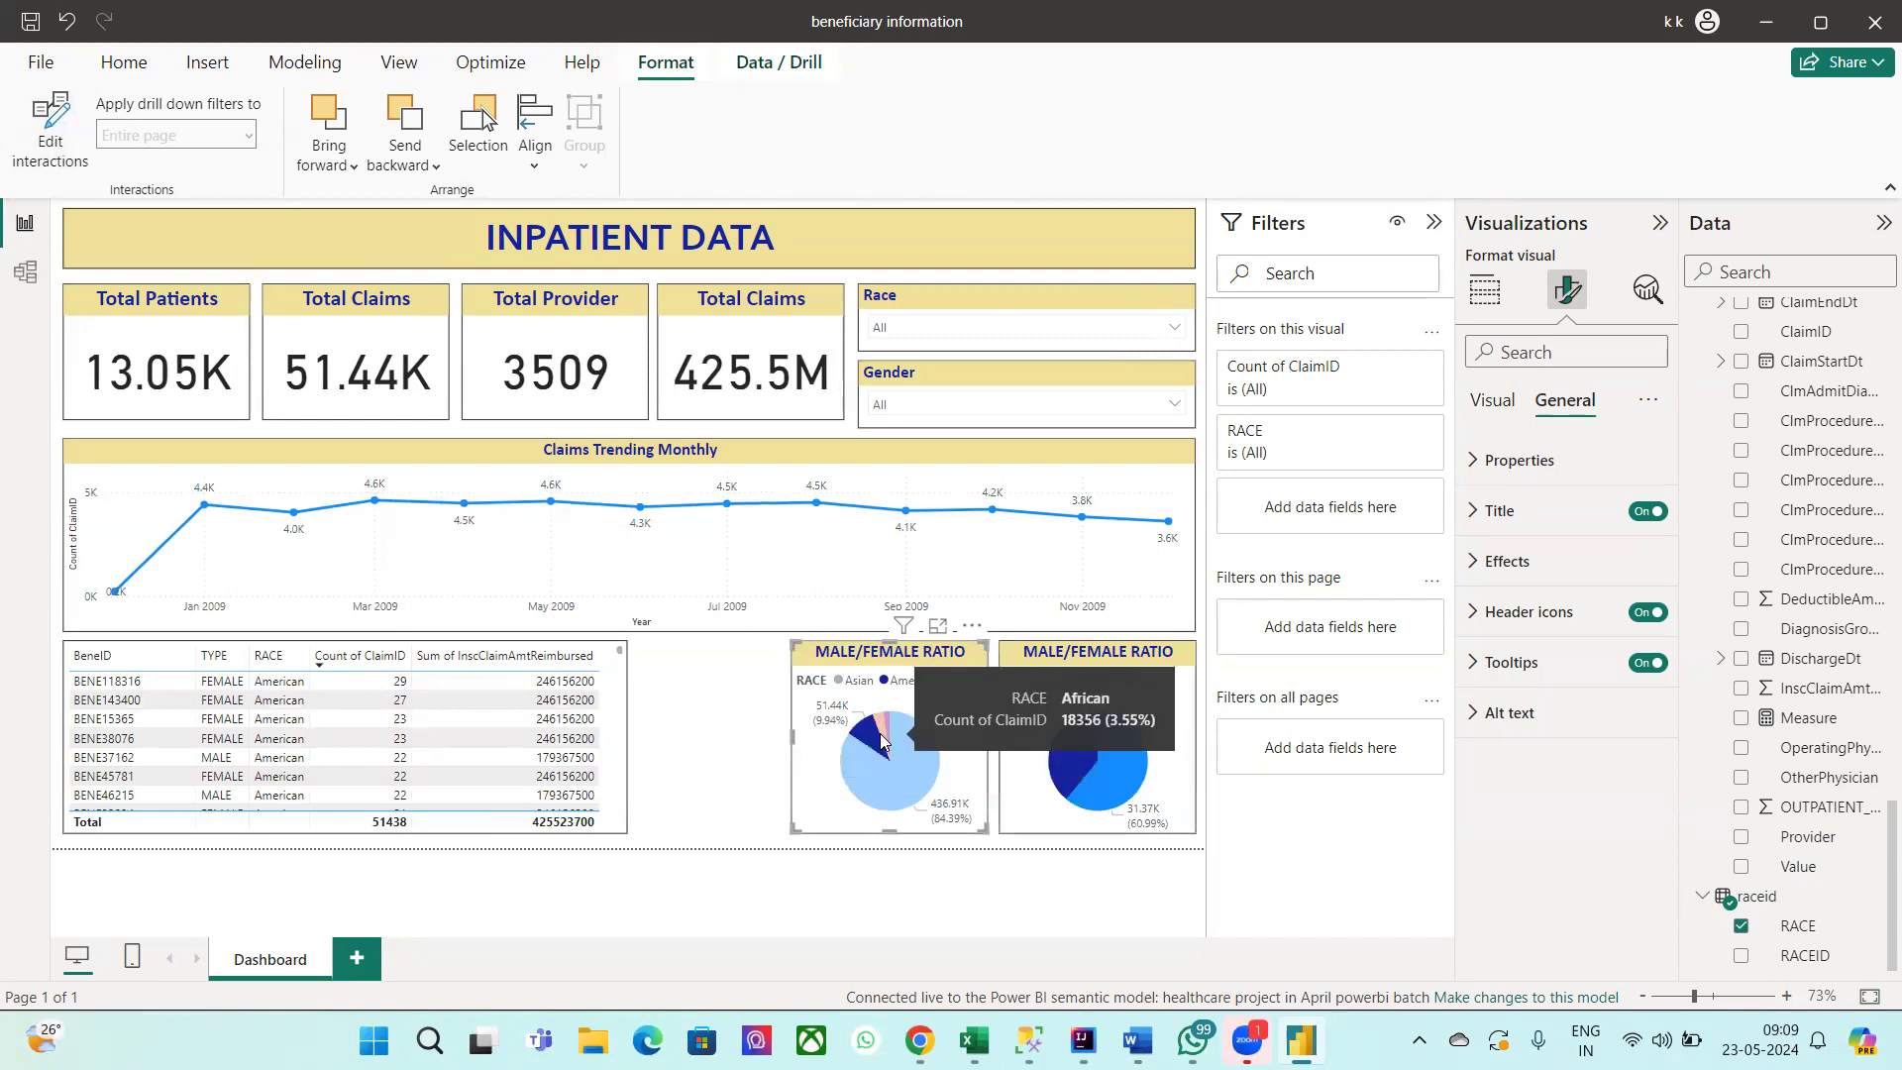
left_click(879, 724)
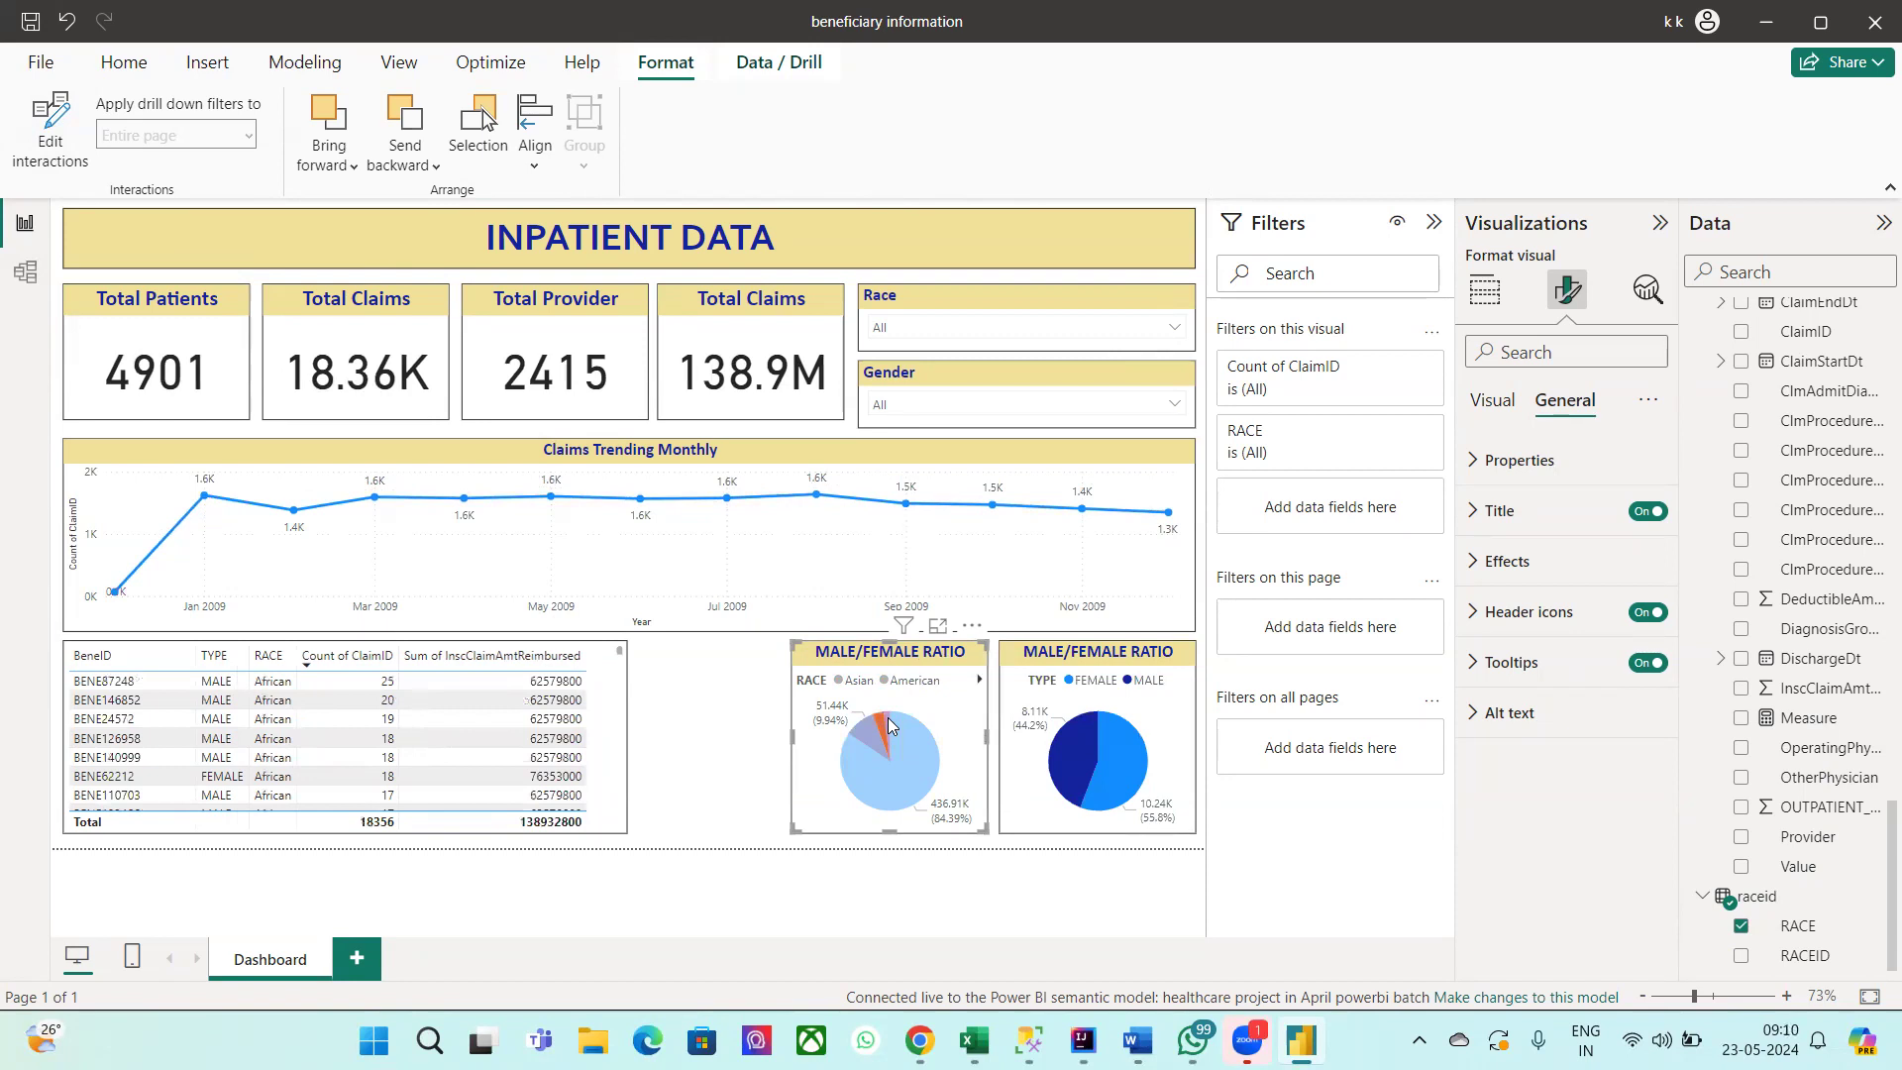
left_click(888, 725)
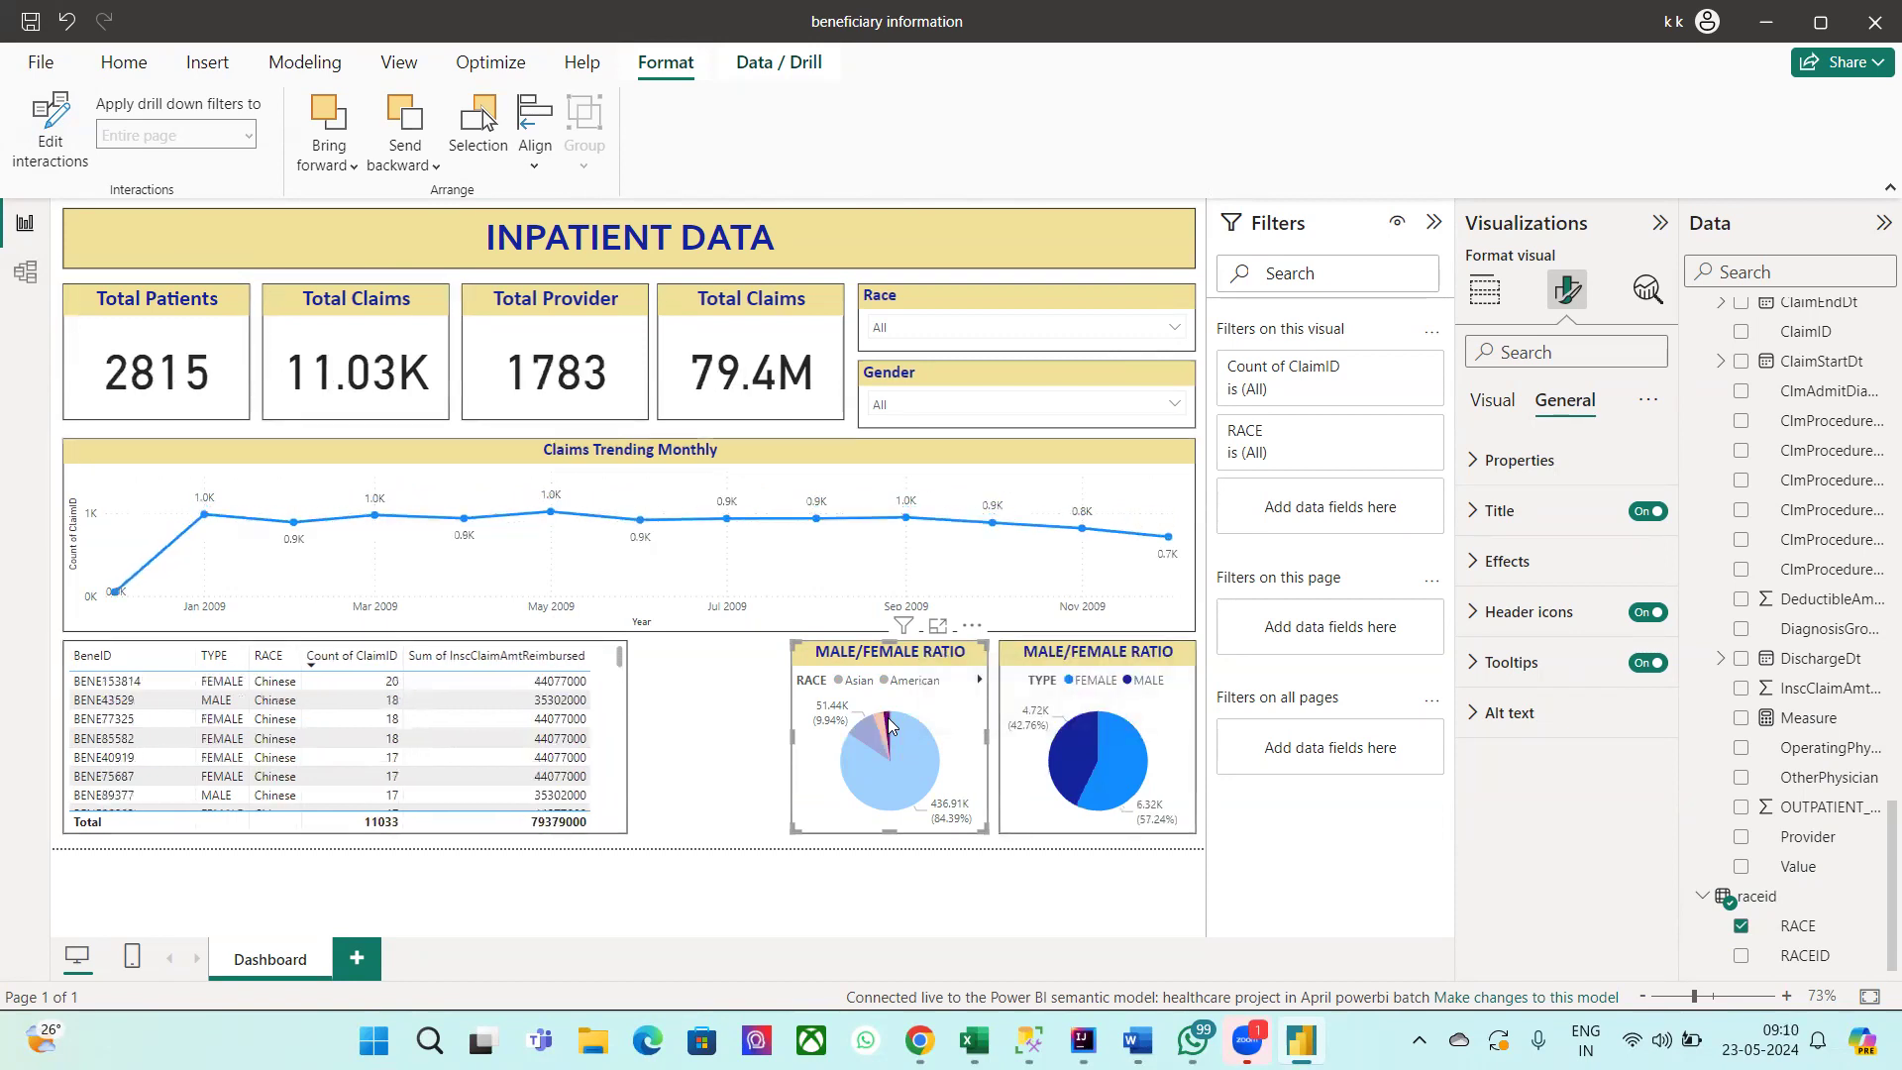
left_click(888, 725)
left_click(703, 726)
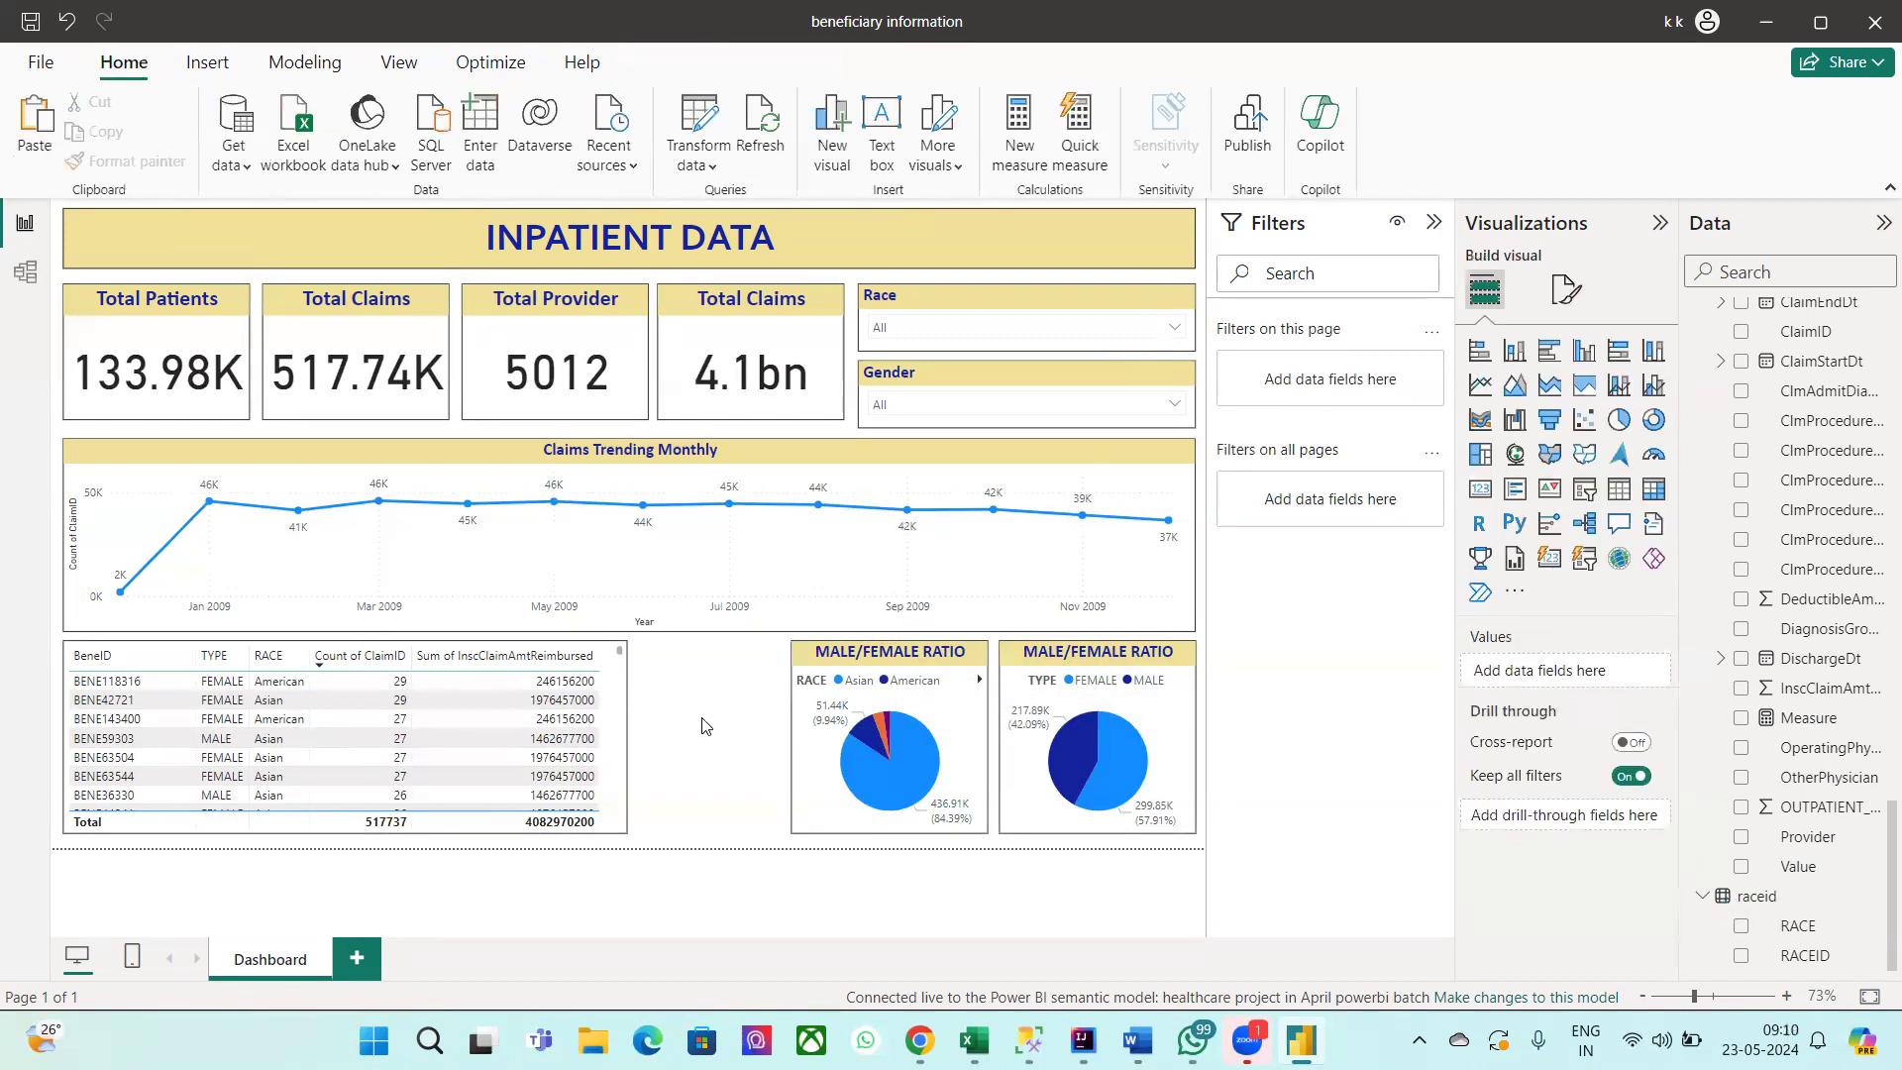